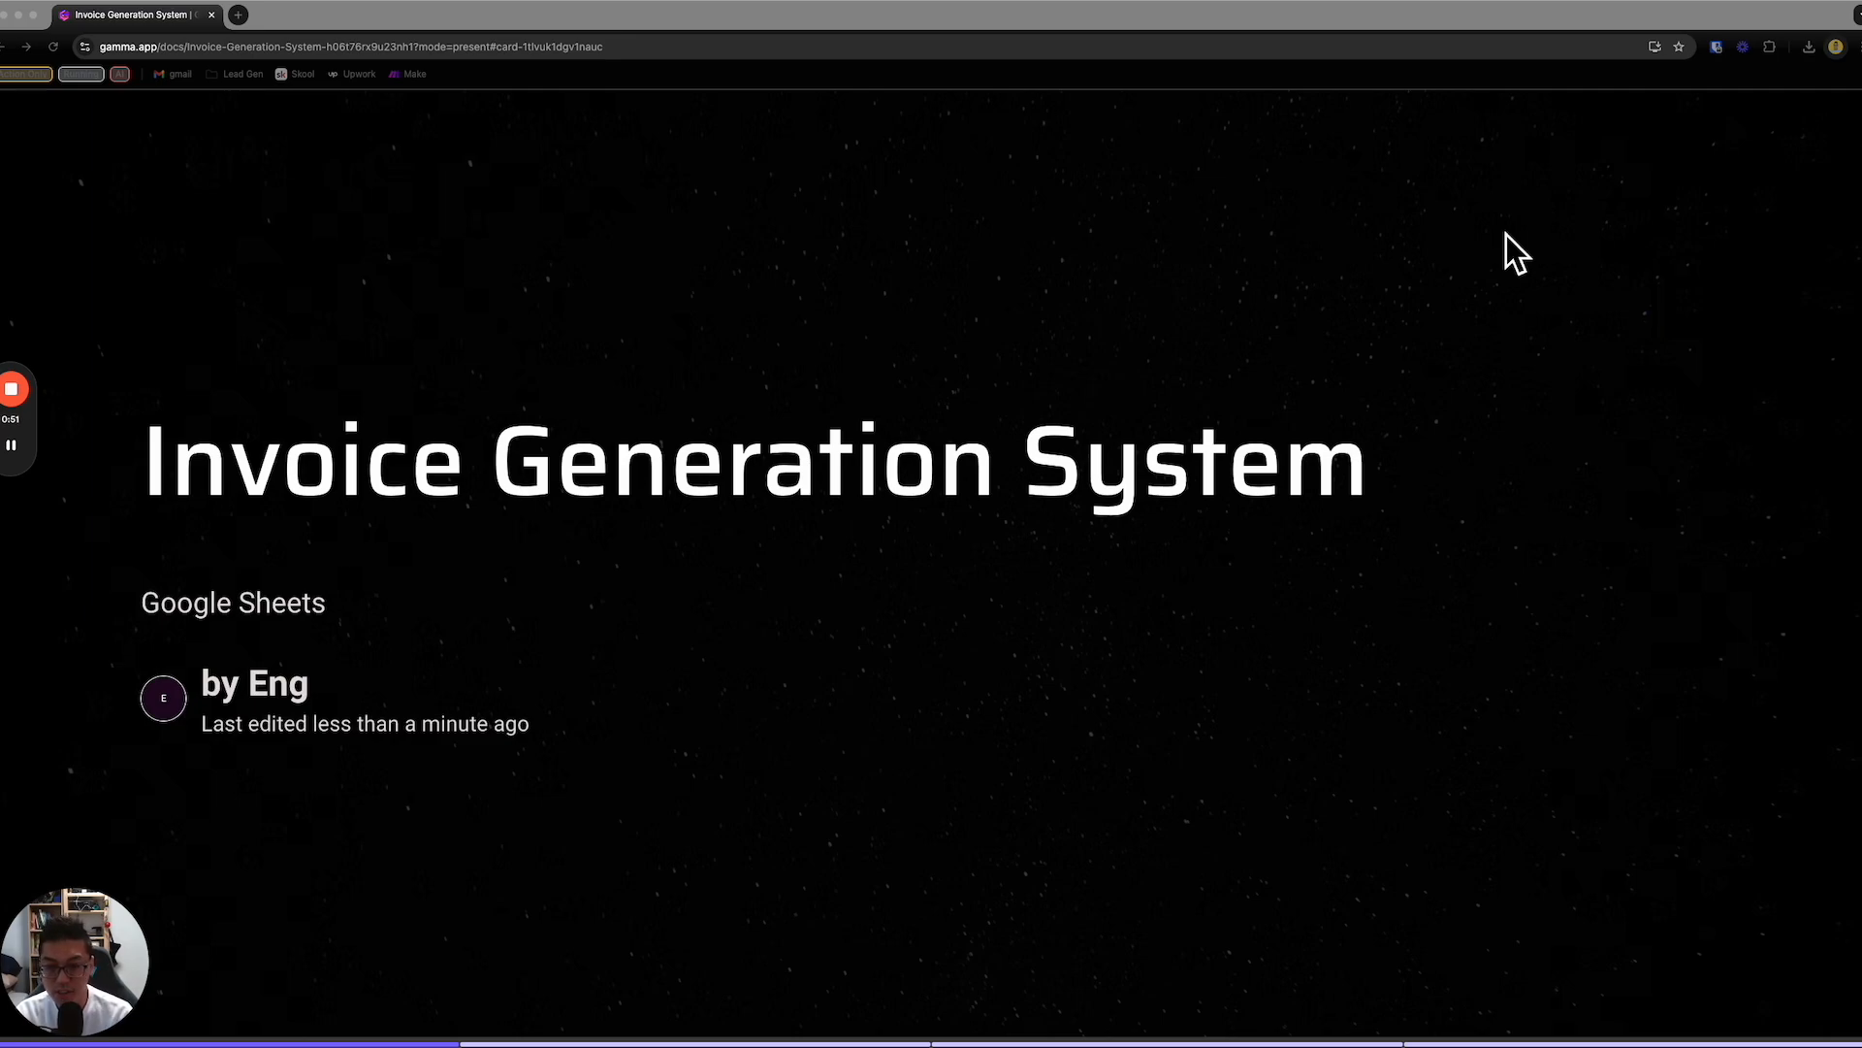
pyautogui.click(1481, 321)
pyautogui.press('Right')
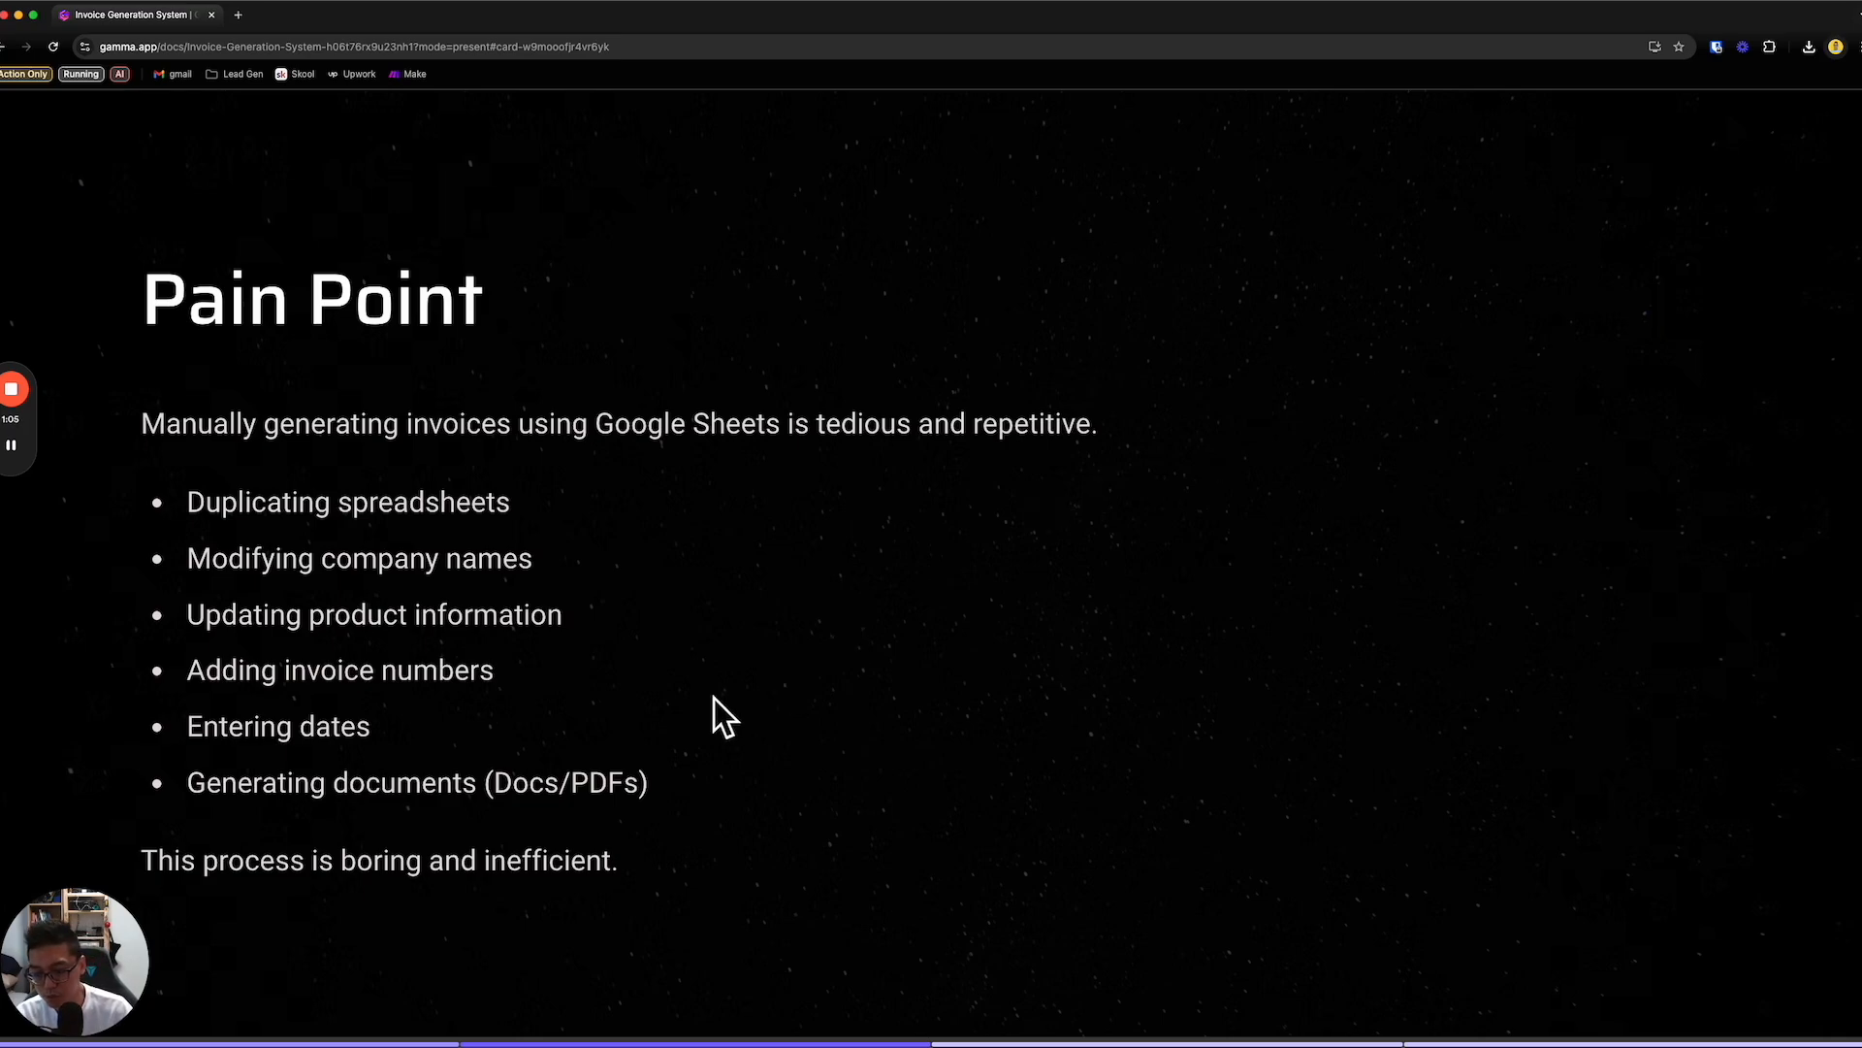
pyautogui.moveTo(699, 705)
pyautogui.mouseDown()
pyautogui.moveTo(566, 582)
pyautogui.moveTo(562, 628)
pyautogui.mouseUp()
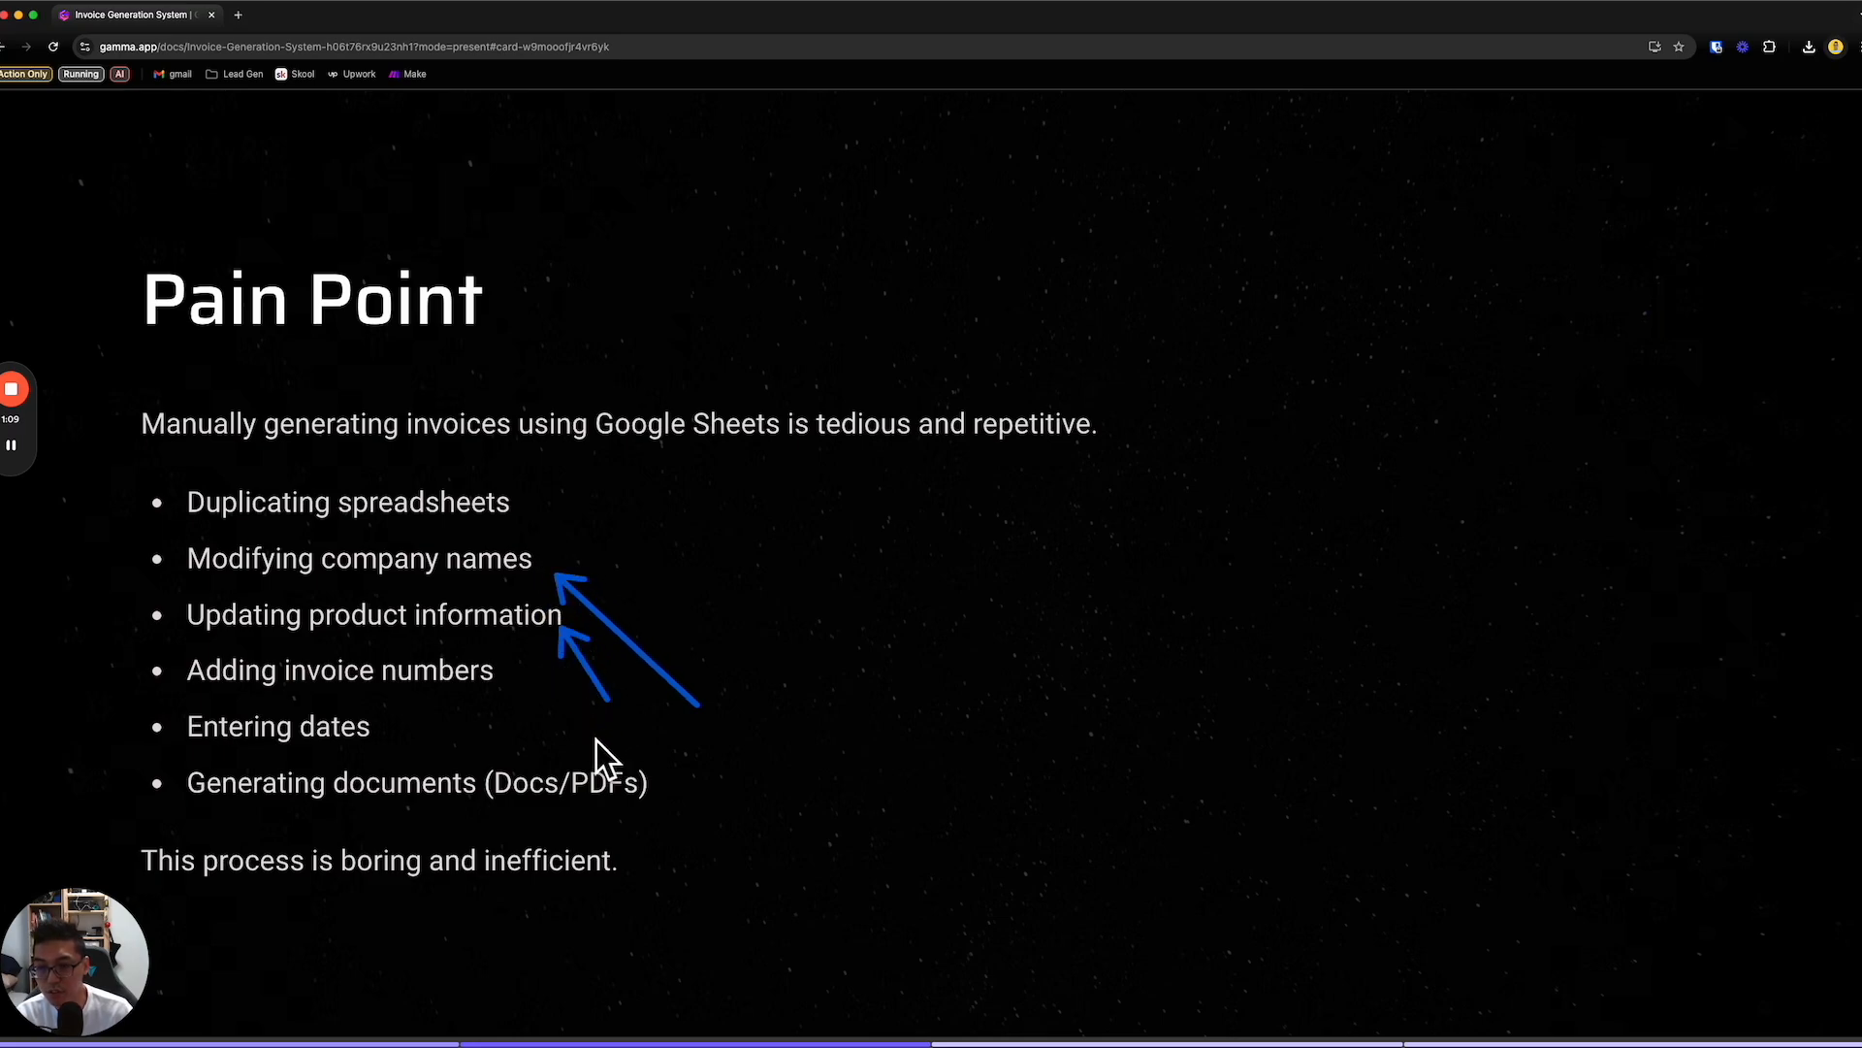
pyautogui.moveTo(556, 712); pyautogui.dragTo(516, 671)
pyautogui.moveTo(404, 729); pyautogui.dragTo(402, 728)
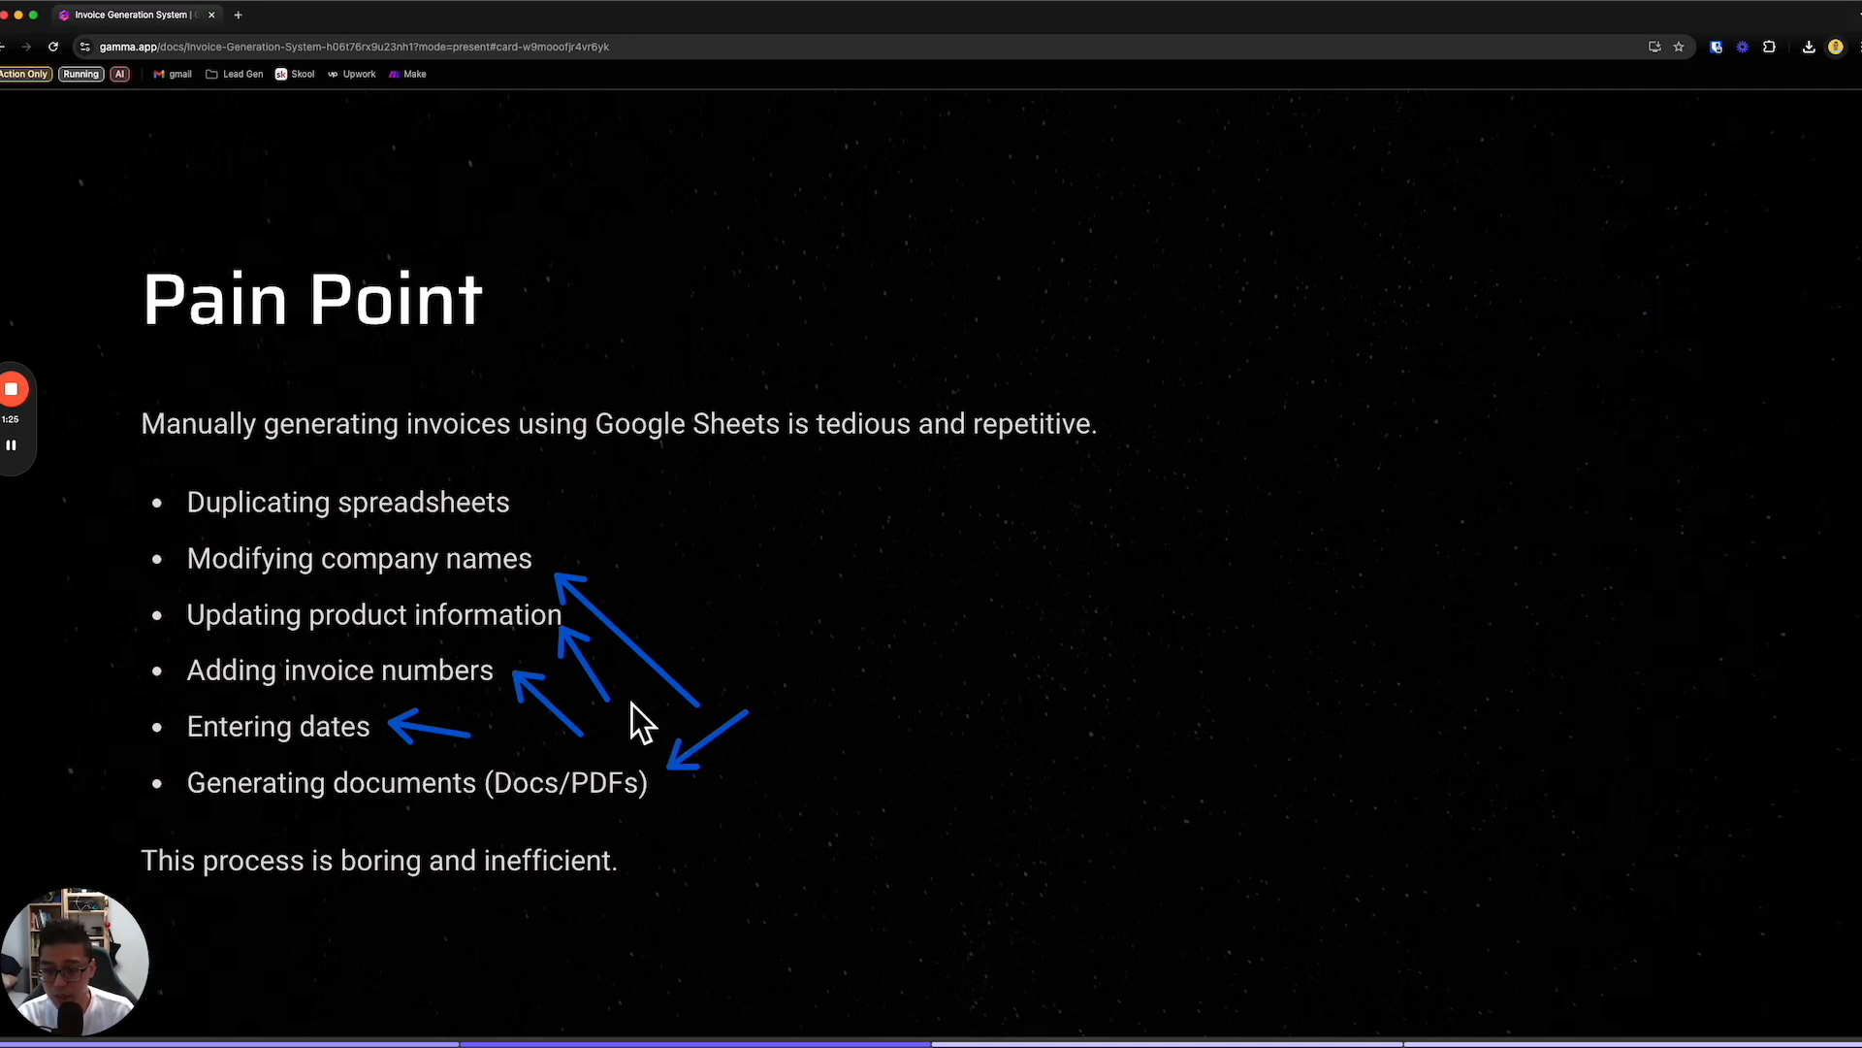
pyautogui.moveTo(441, 940); pyautogui.dragTo(450, 947)
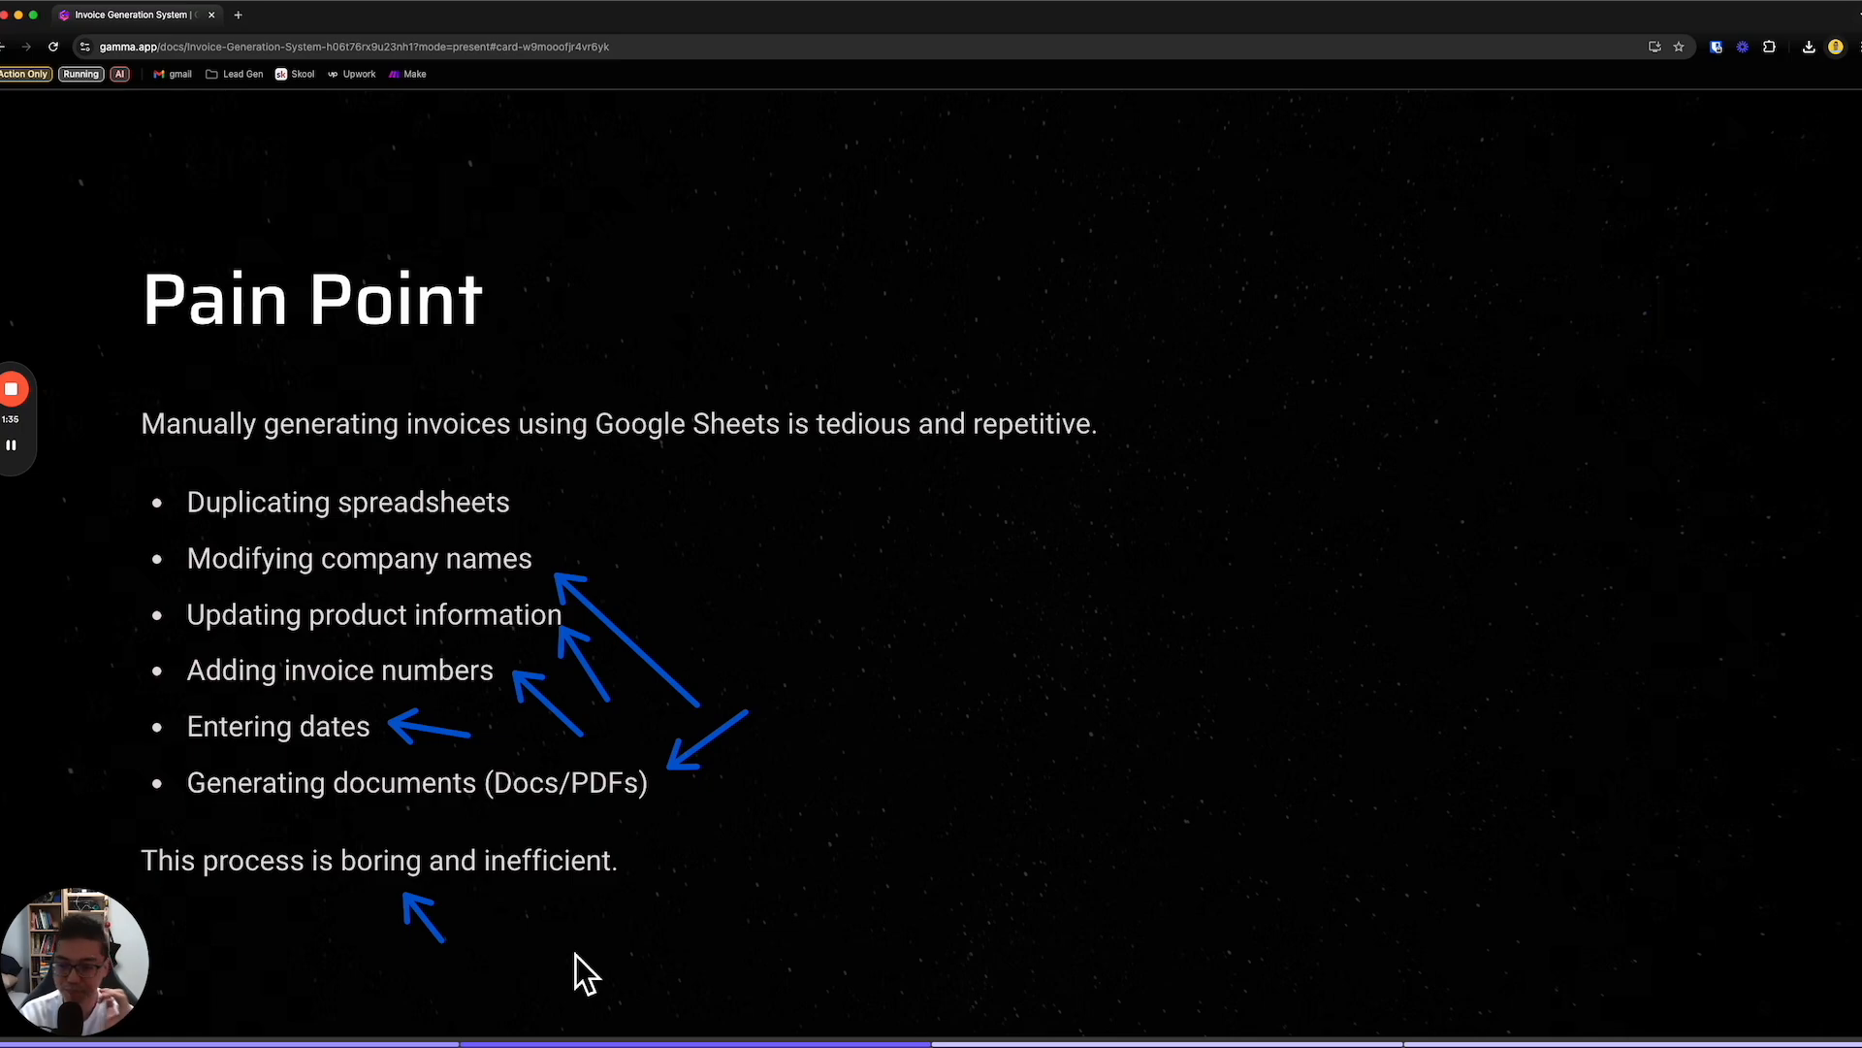
pyautogui.press('Escape')
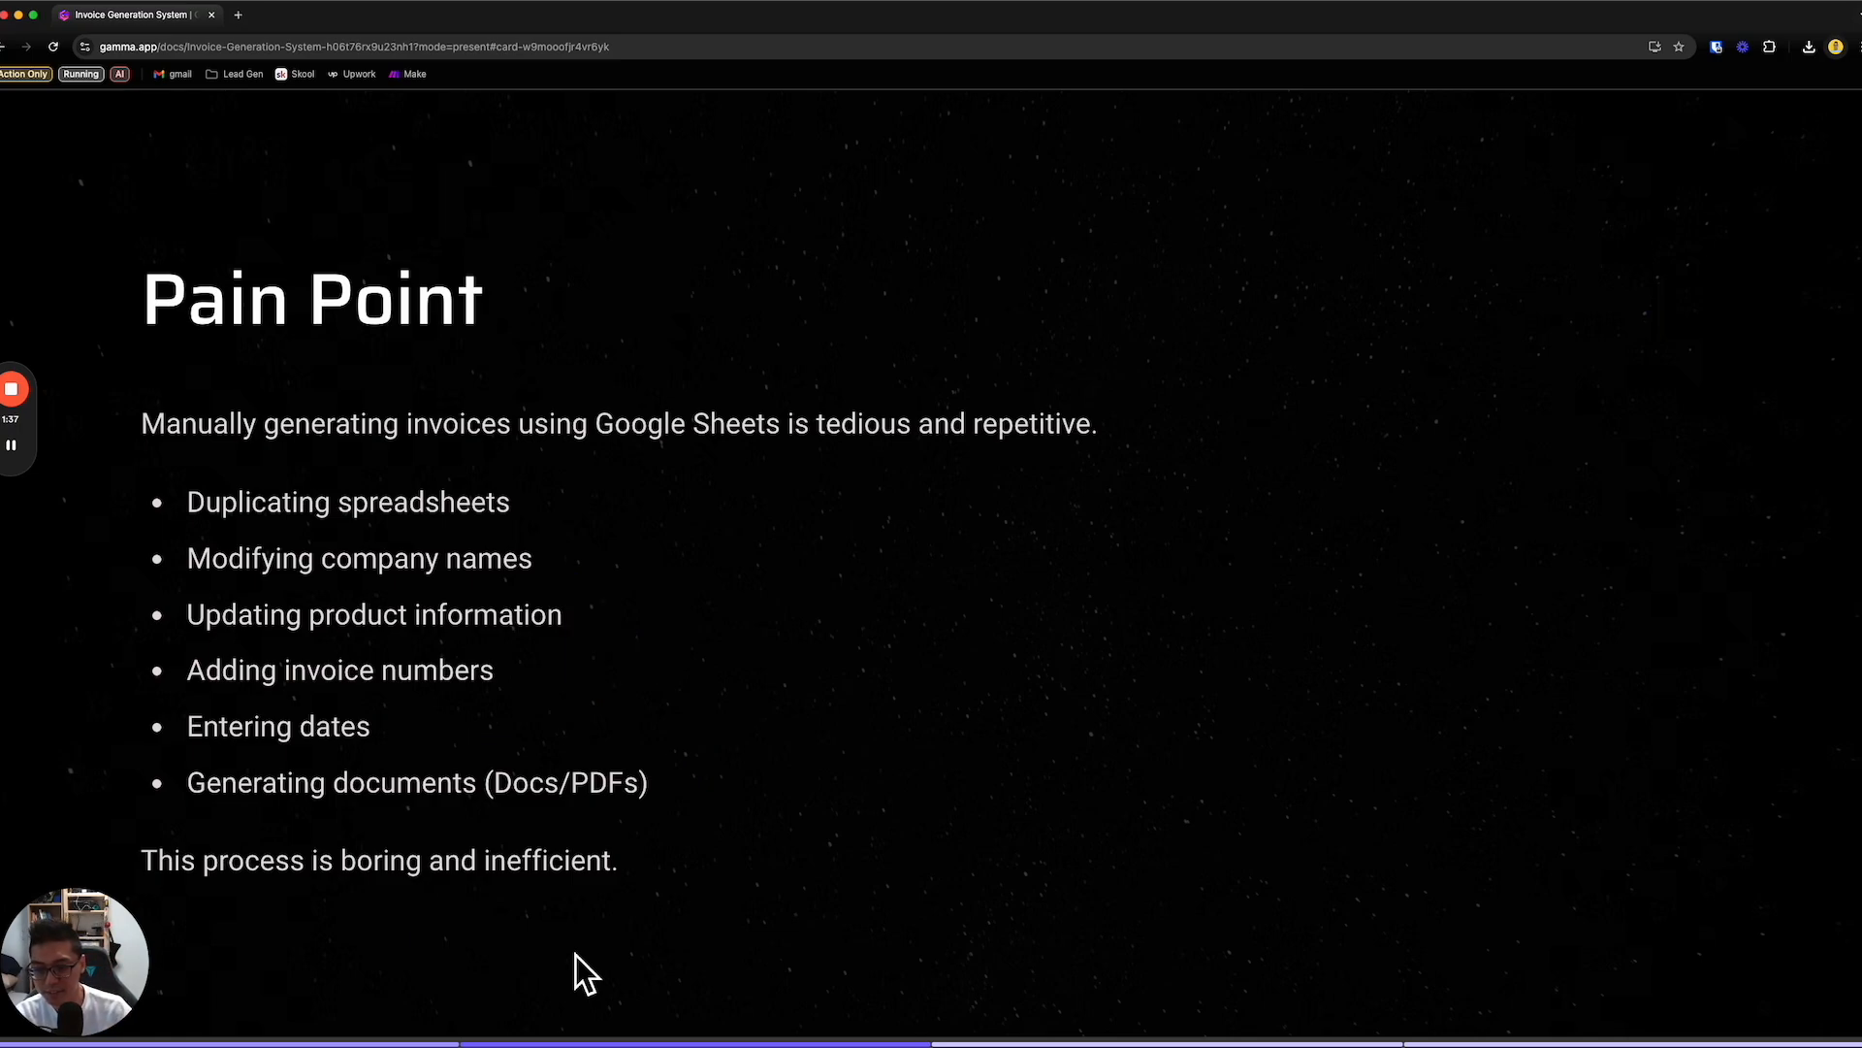
pyautogui.press('Right')
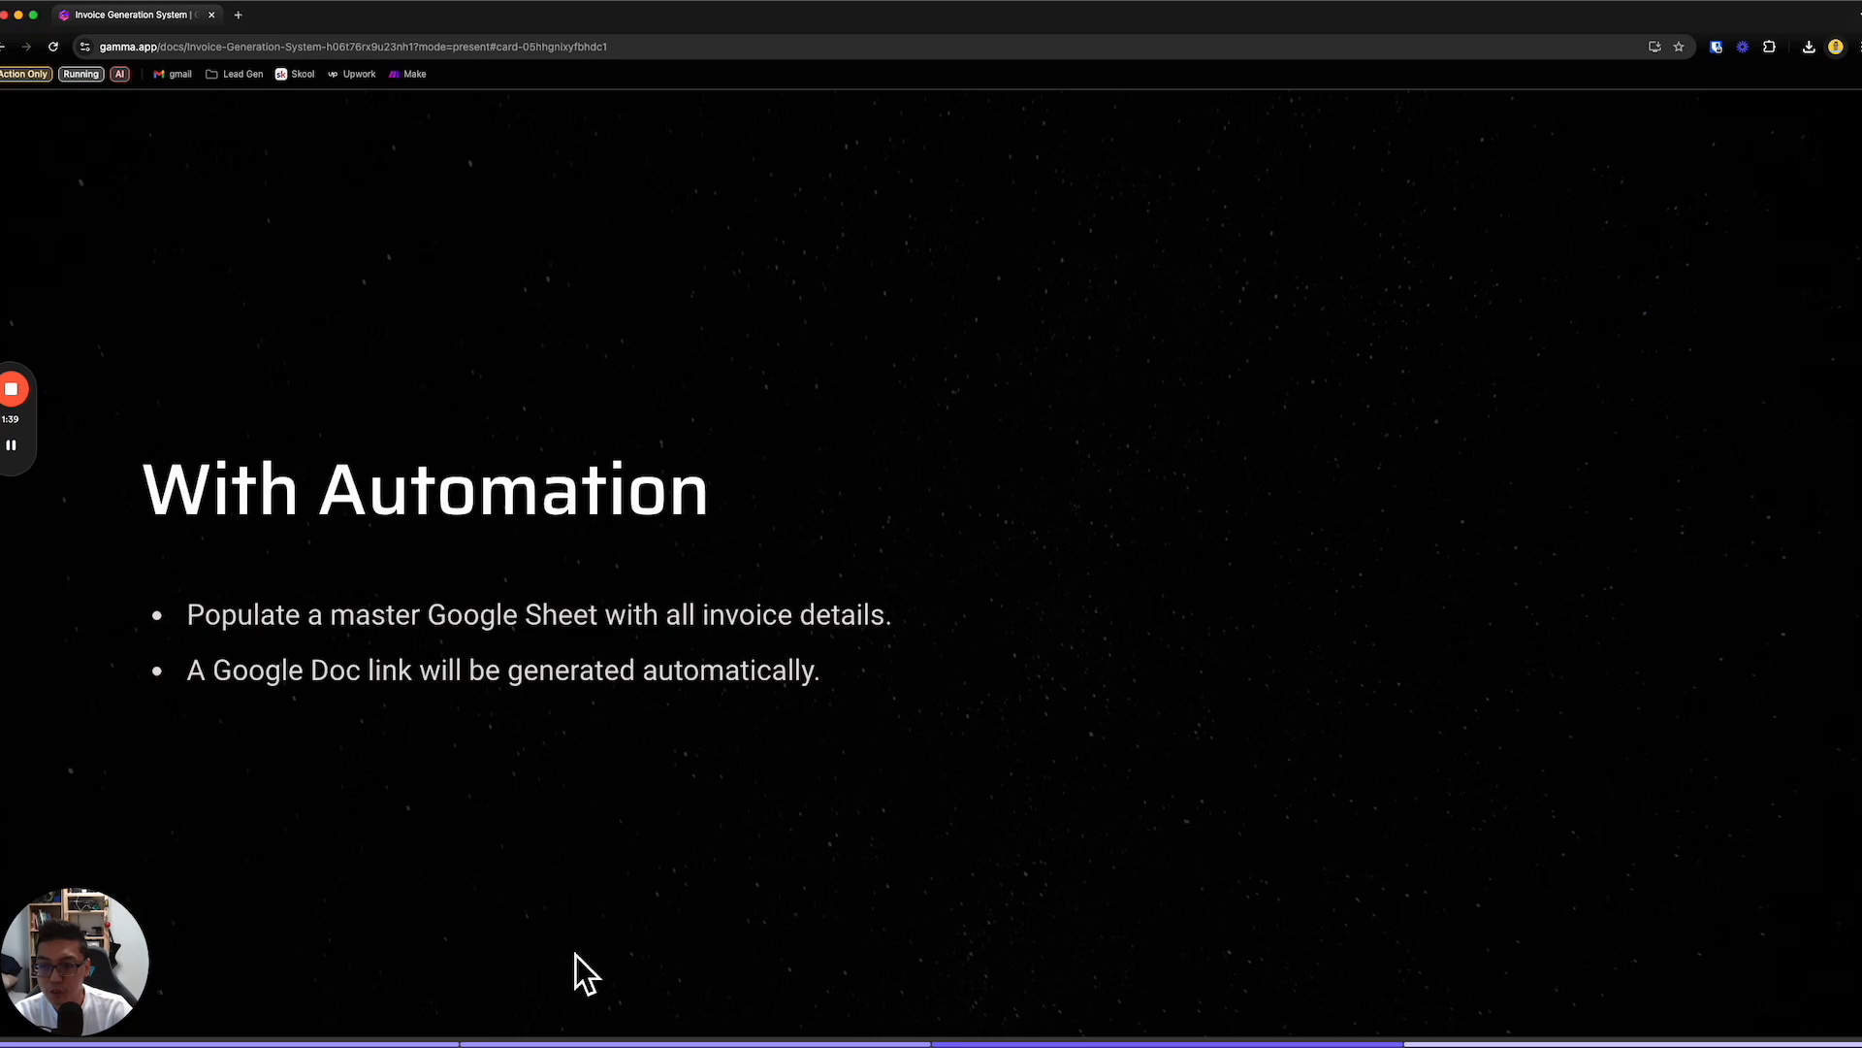
pyautogui.moveTo(21, 475)
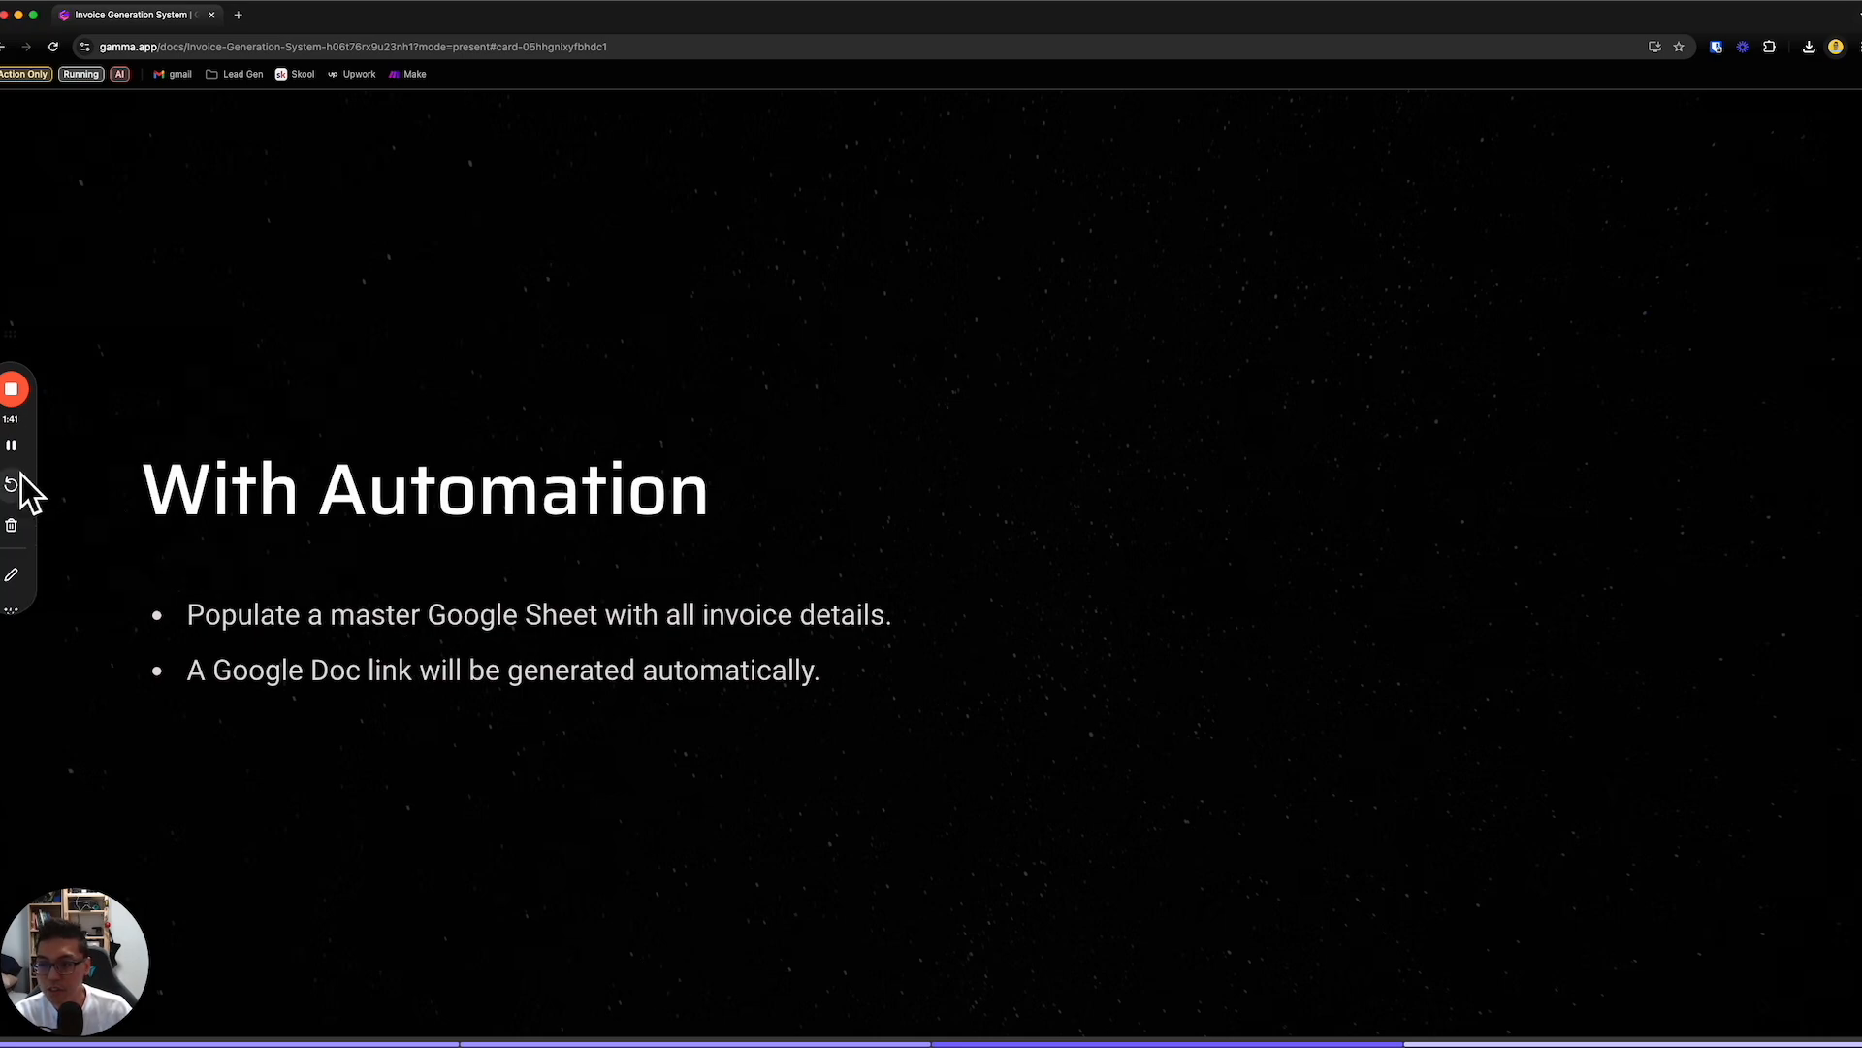
pyautogui.click(27, 574)
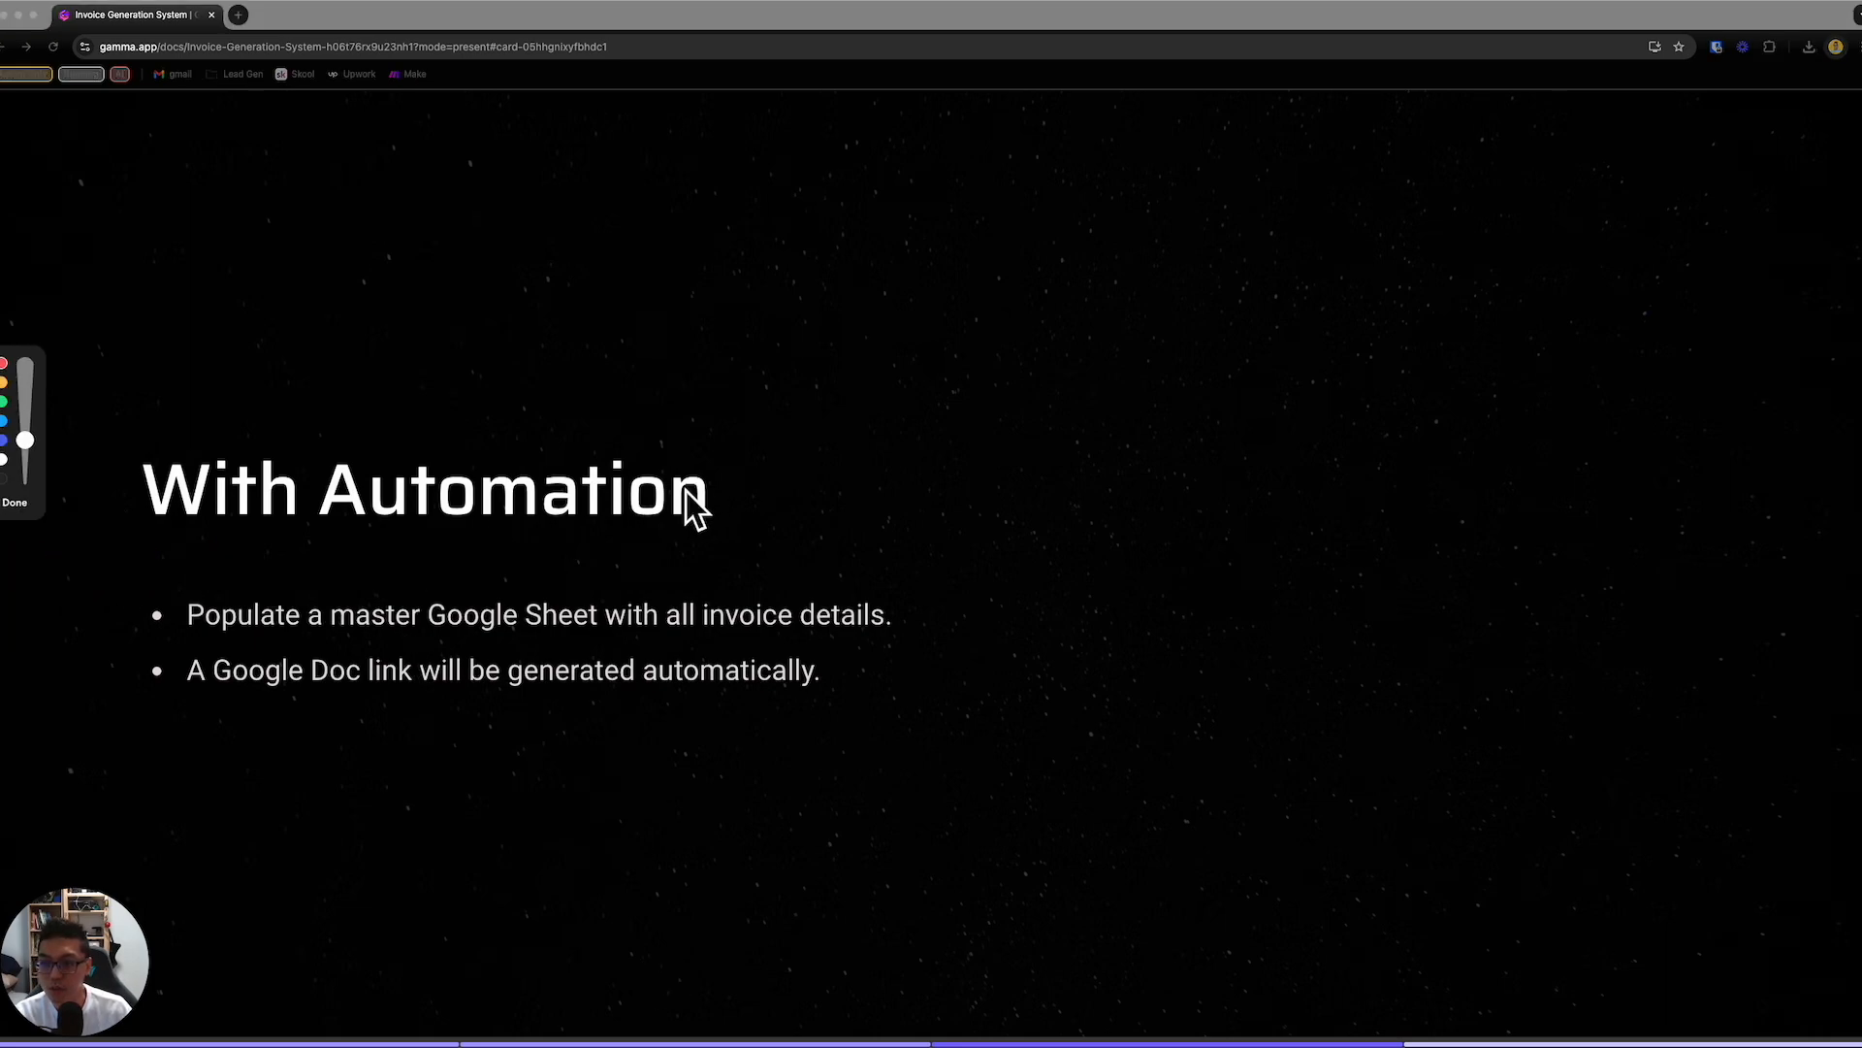
pyautogui.moveTo(1002, 380); pyautogui.dragTo(1013, 697)
pyautogui.moveTo(1005, 384)
pyautogui.mouseDown()
pyautogui.moveTo(1542, 469)
pyautogui.moveTo(1661, 812)
pyautogui.mouseUp()
pyautogui.moveTo(1009, 684); pyautogui.dragTo(1608, 761)
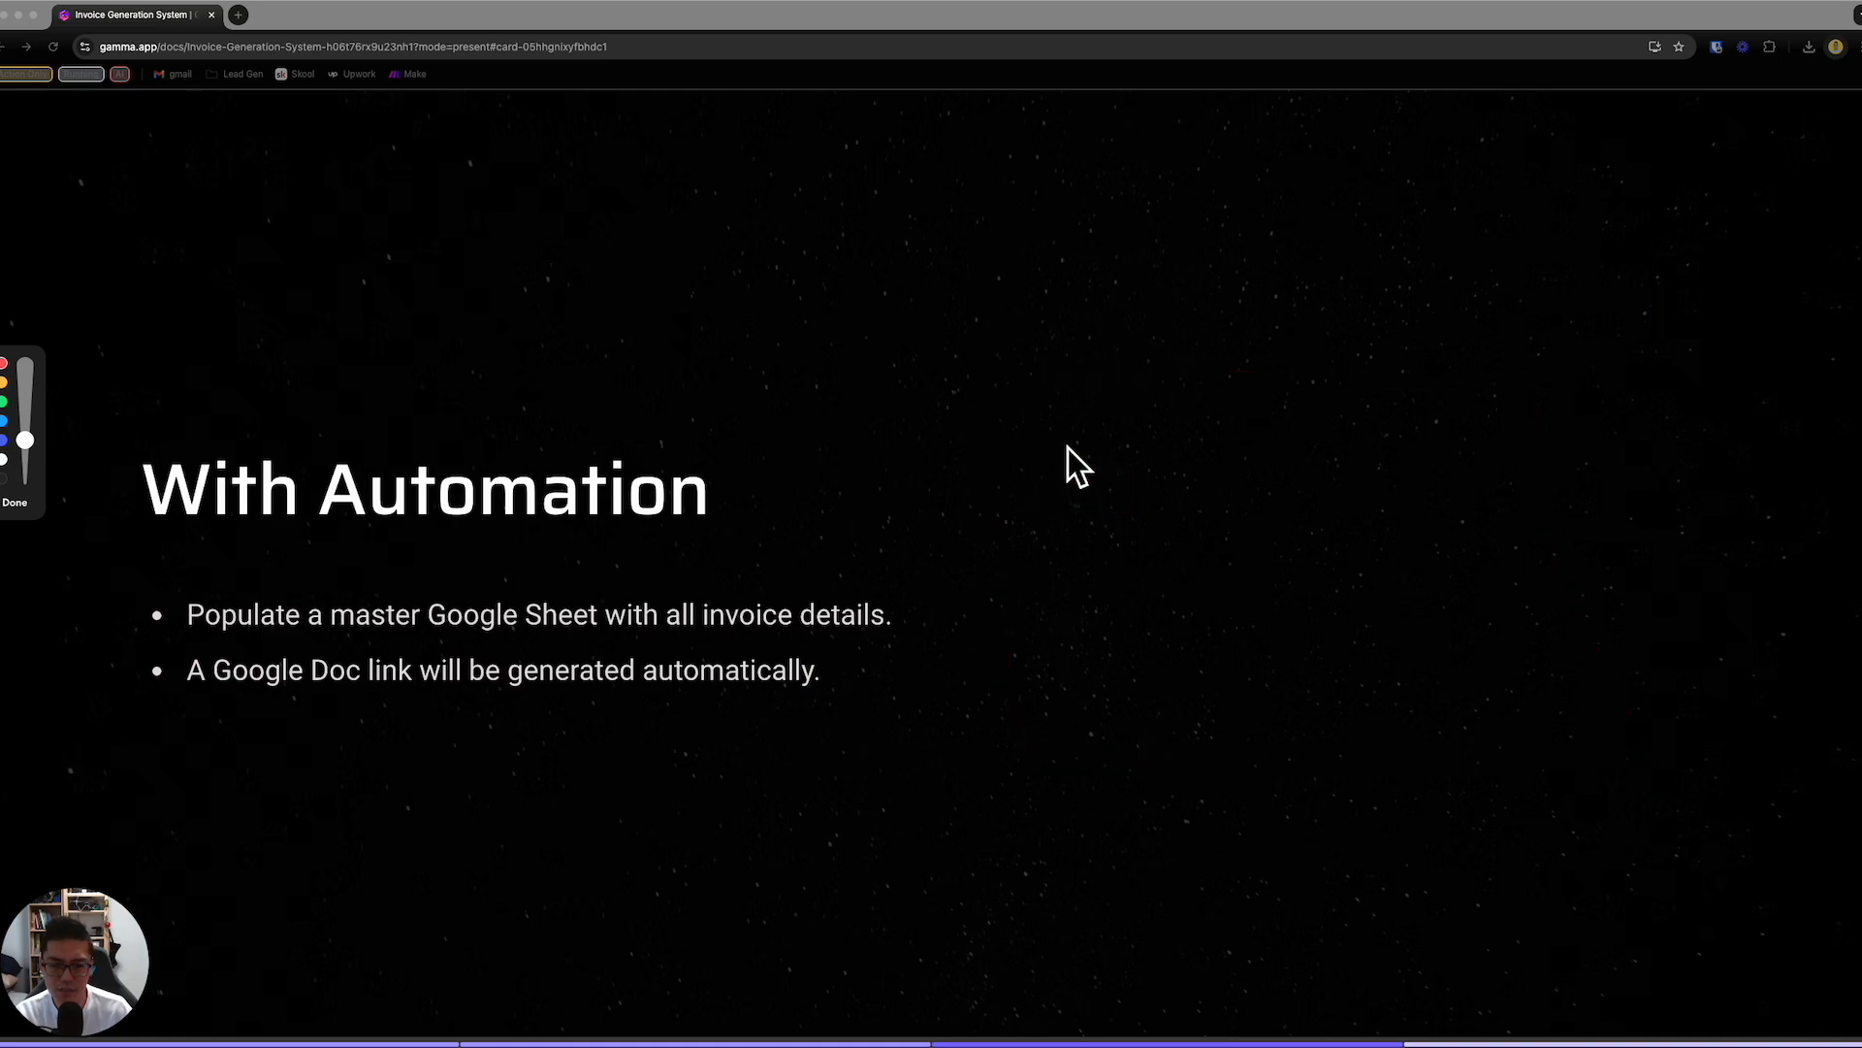
pyautogui.moveTo(1026, 386); pyautogui.dragTo(1028, 756)
pyautogui.moveTo(1044, 386)
pyautogui.mouseDown()
pyautogui.moveTo(1597, 798)
pyautogui.moveTo(1137, 773)
pyautogui.mouseUp()
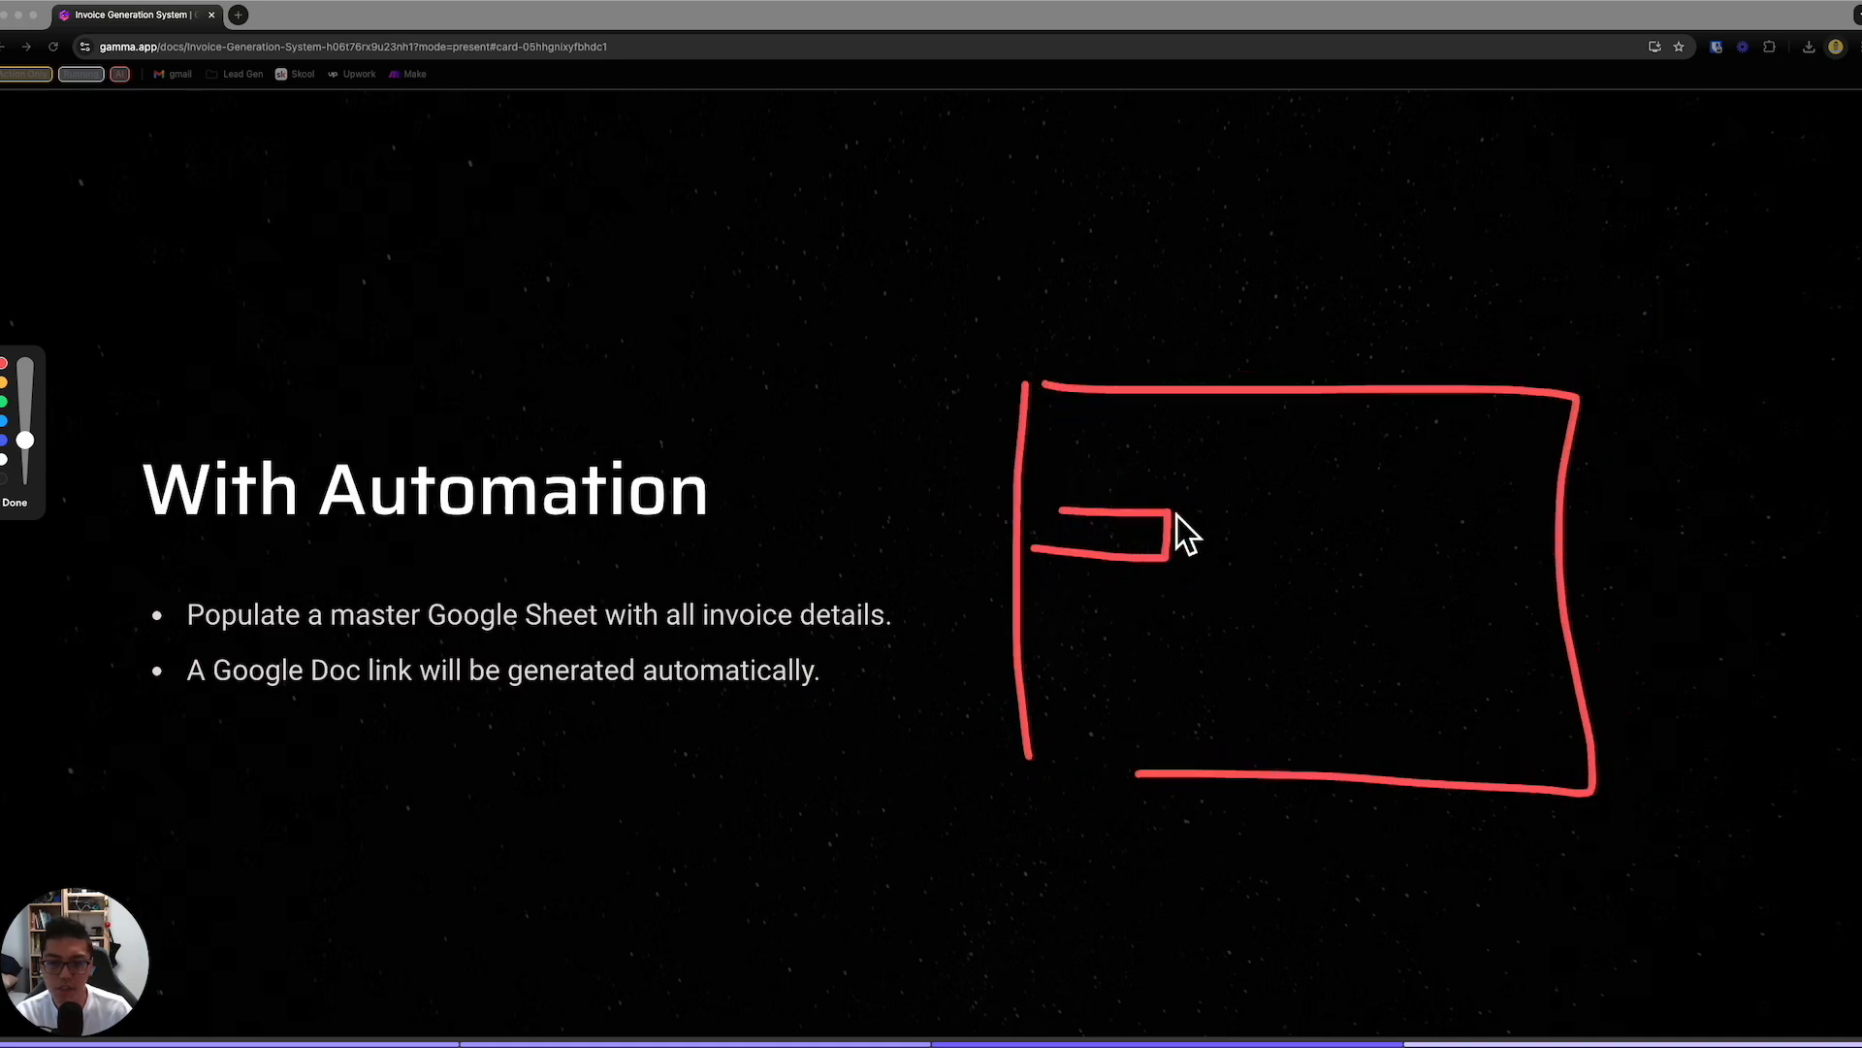
pyautogui.moveTo(1290, 557)
pyautogui.mouseDown()
pyautogui.moveTo(1278, 534)
pyautogui.moveTo(1307, 520)
pyautogui.mouseUp()
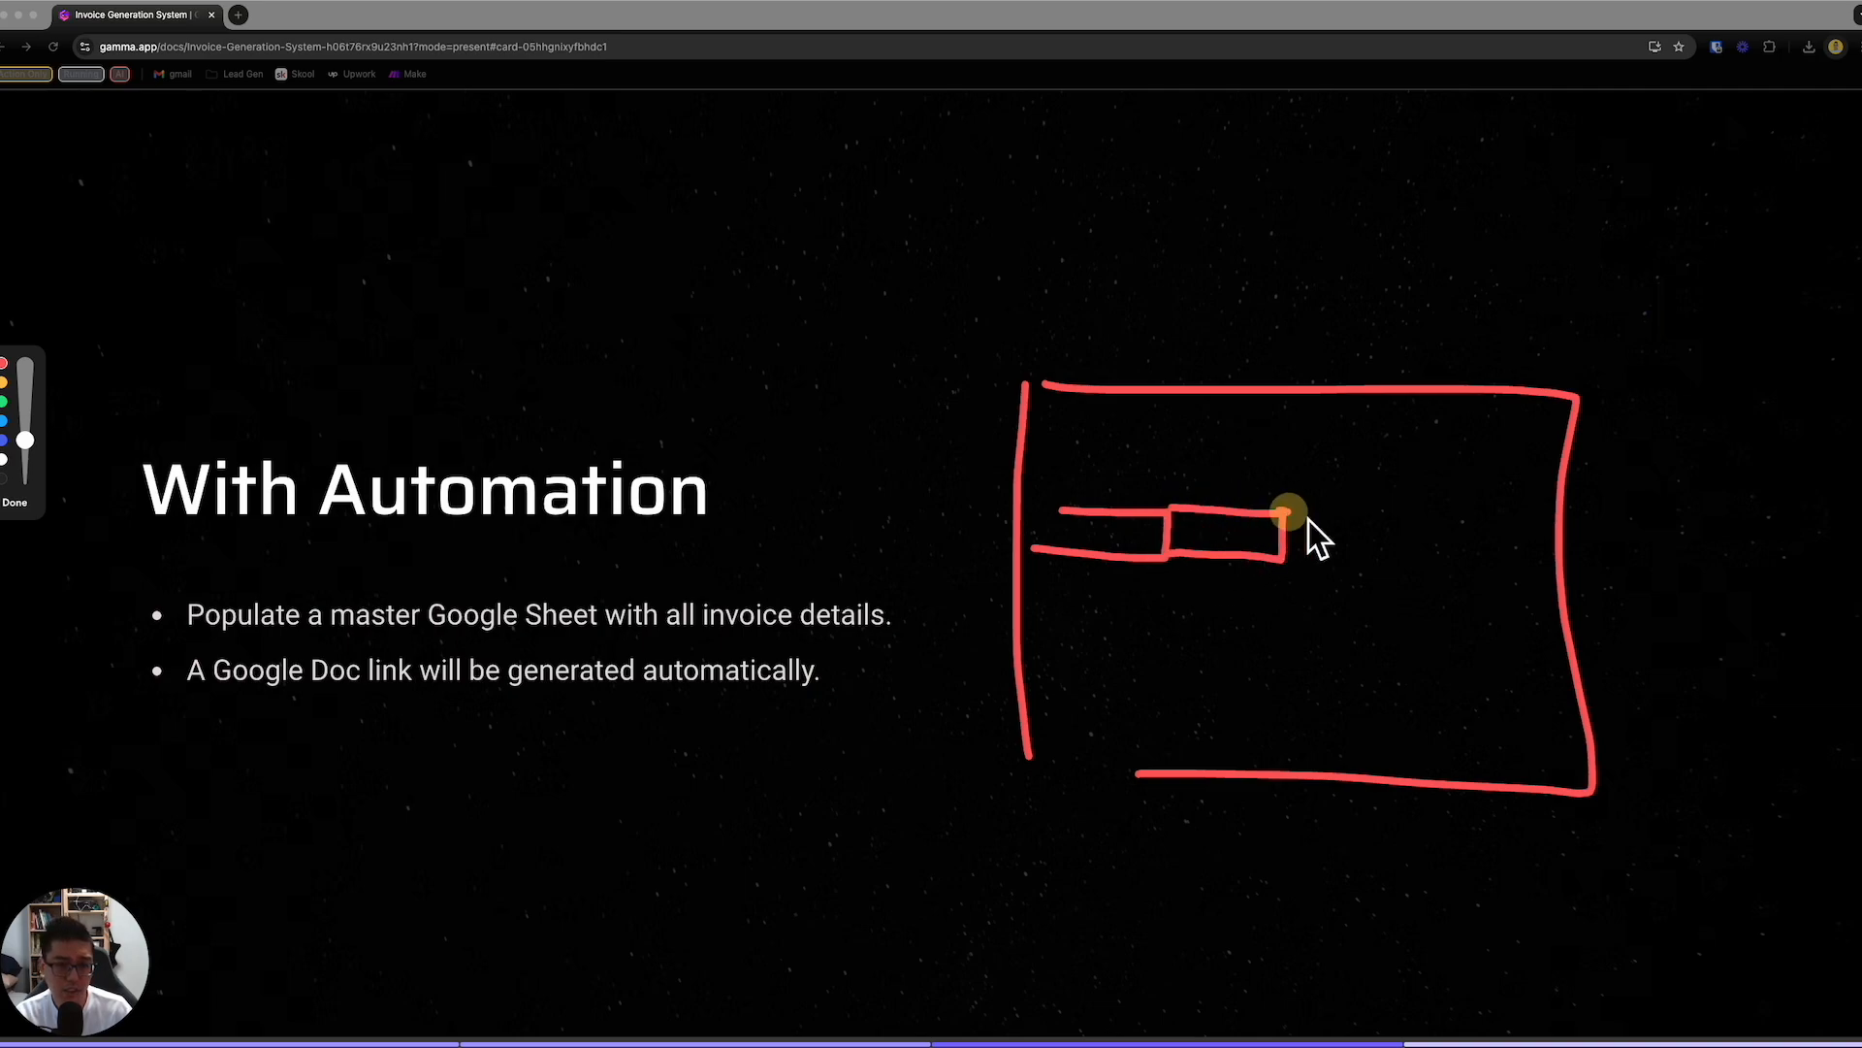
pyautogui.moveTo(1422, 543); pyautogui.dragTo(1279, 559)
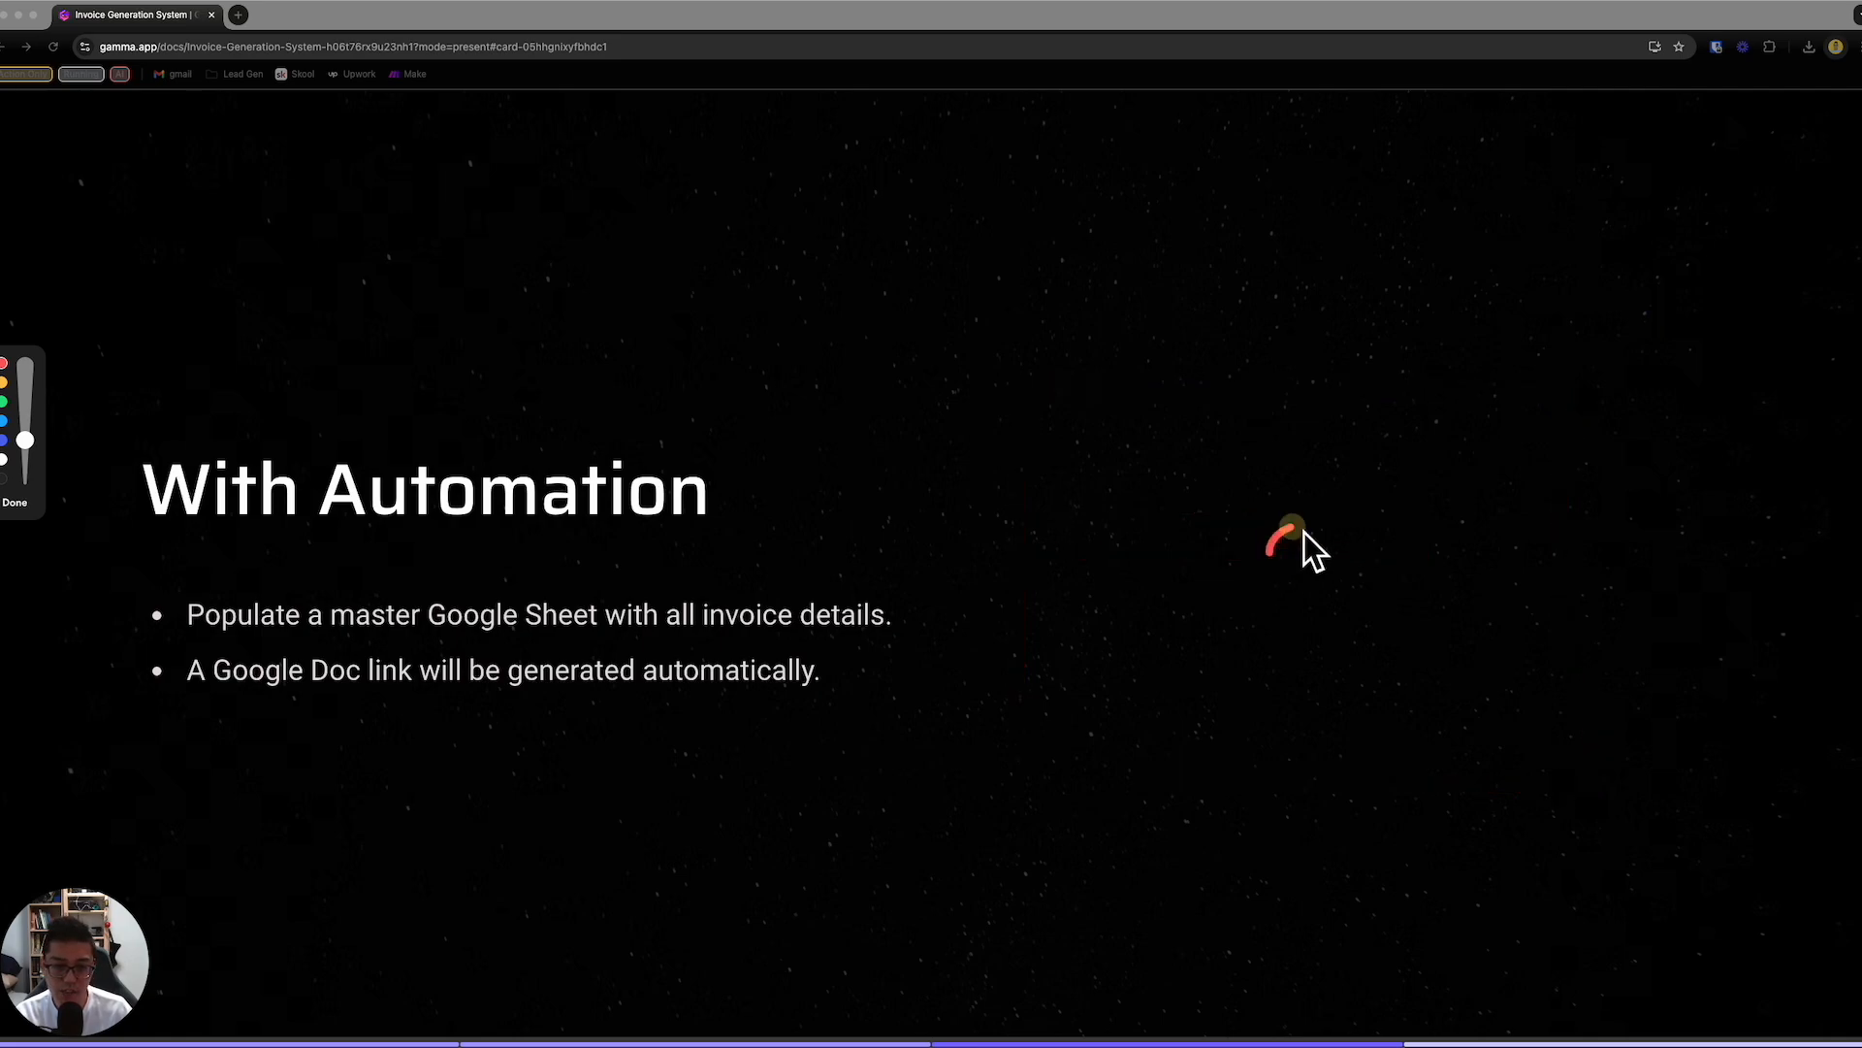
pyautogui.moveTo(1522, 504)
pyautogui.mouseDown()
pyautogui.moveTo(1558, 502)
pyautogui.moveTo(1467, 568)
pyautogui.mouseUp()
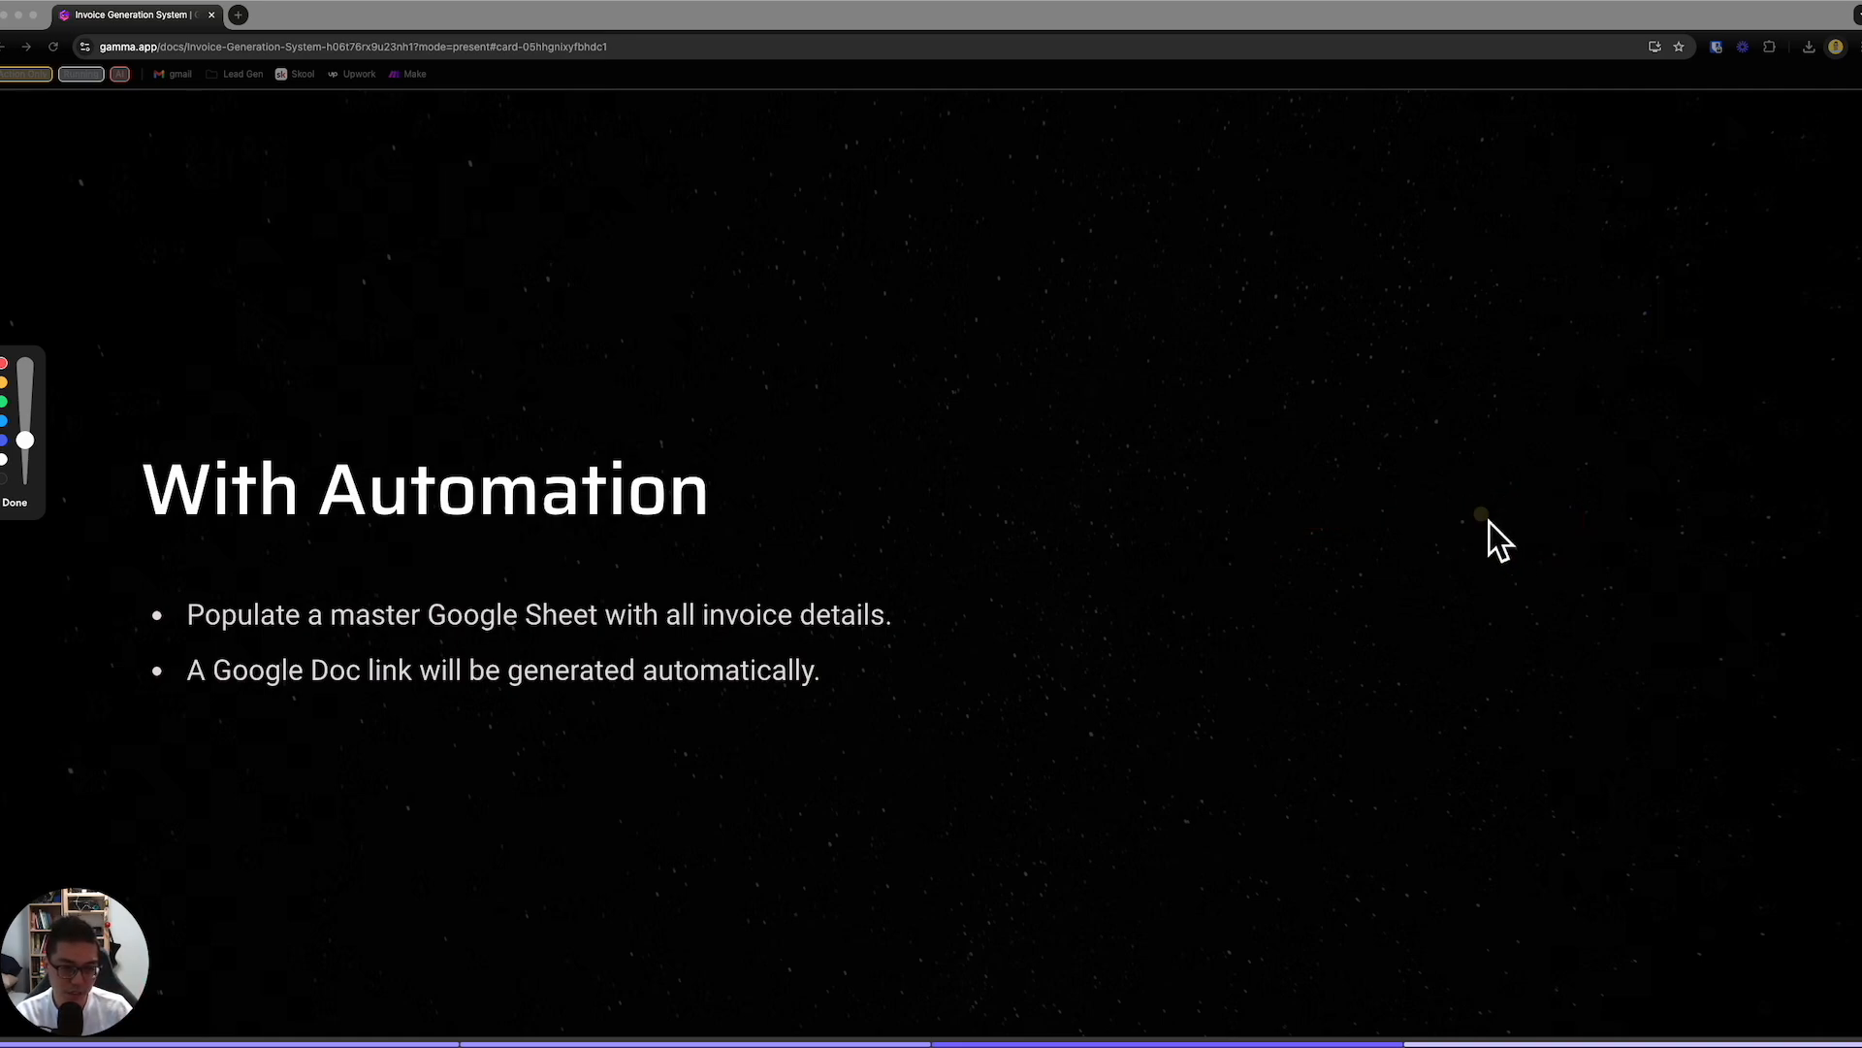
pyautogui.moveTo(1513, 494)
pyautogui.mouseDown()
pyautogui.moveTo(1828, 466)
pyautogui.moveTo(1773, 582)
pyautogui.moveTo(1509, 591)
pyautogui.mouseUp()
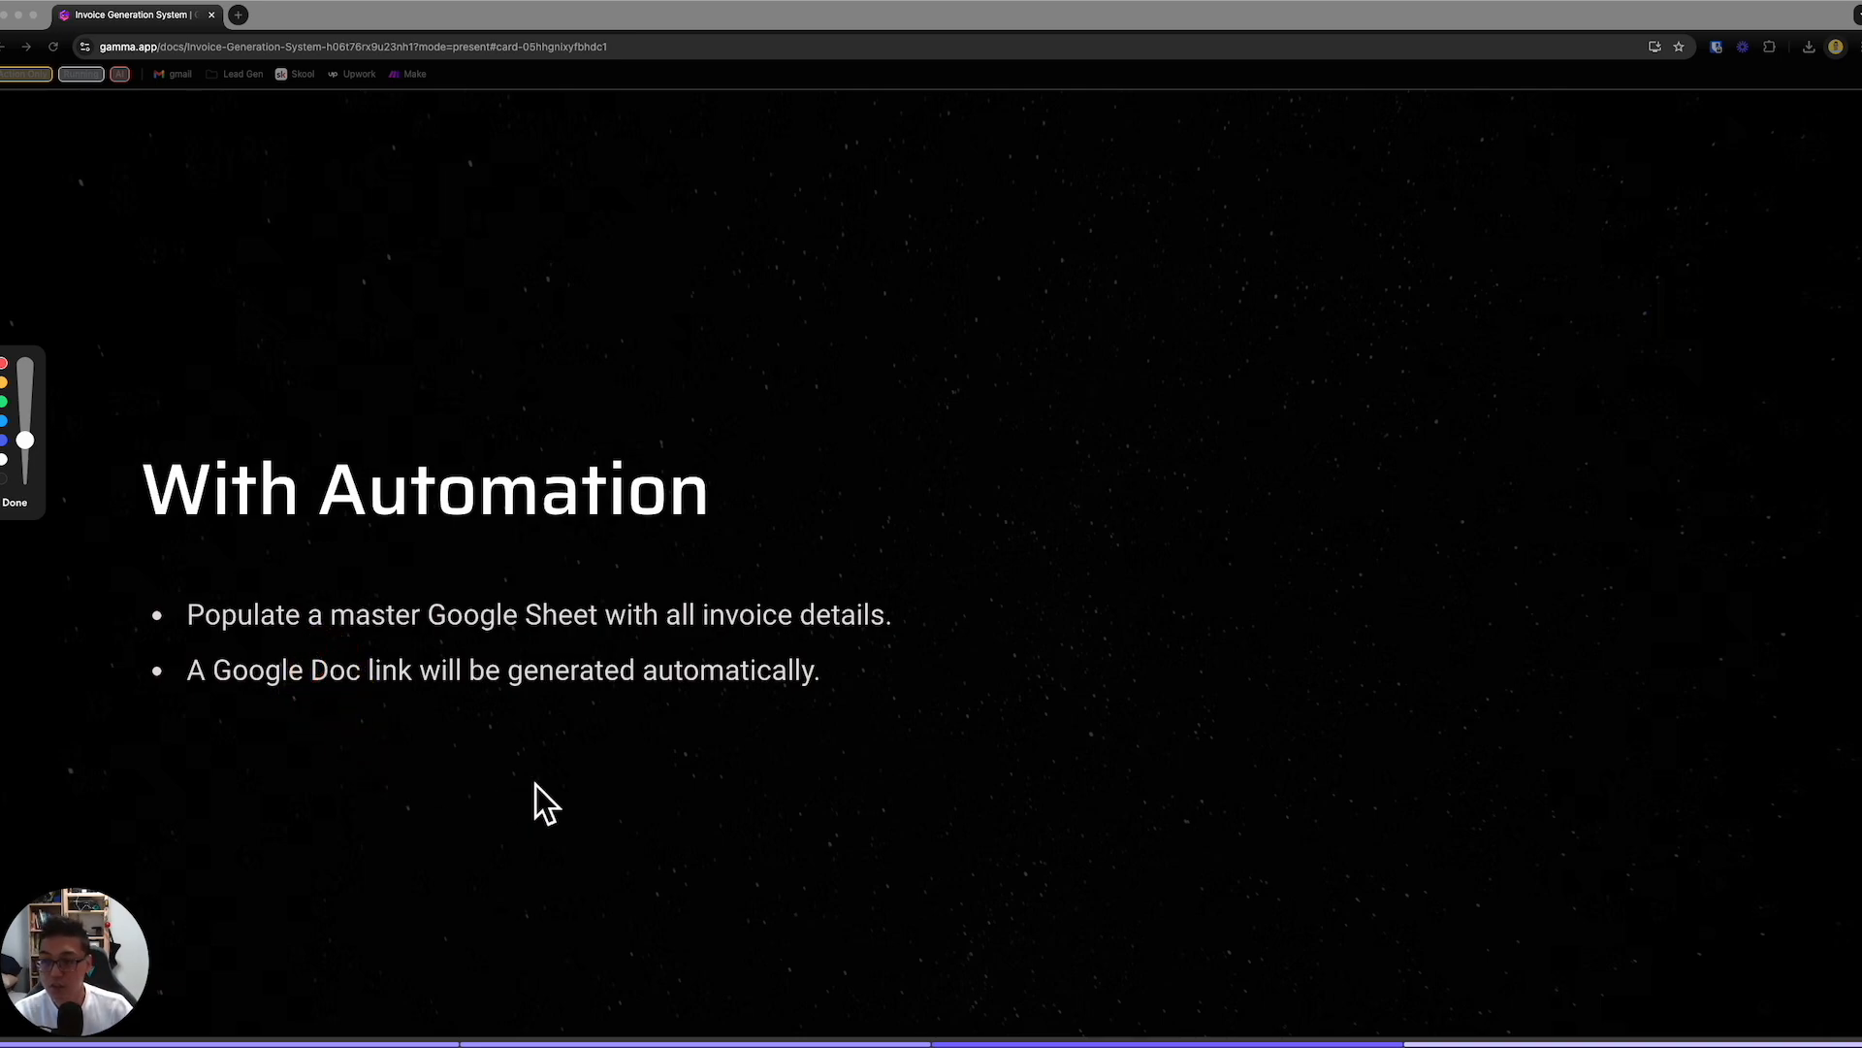
pyautogui.press('Escape')
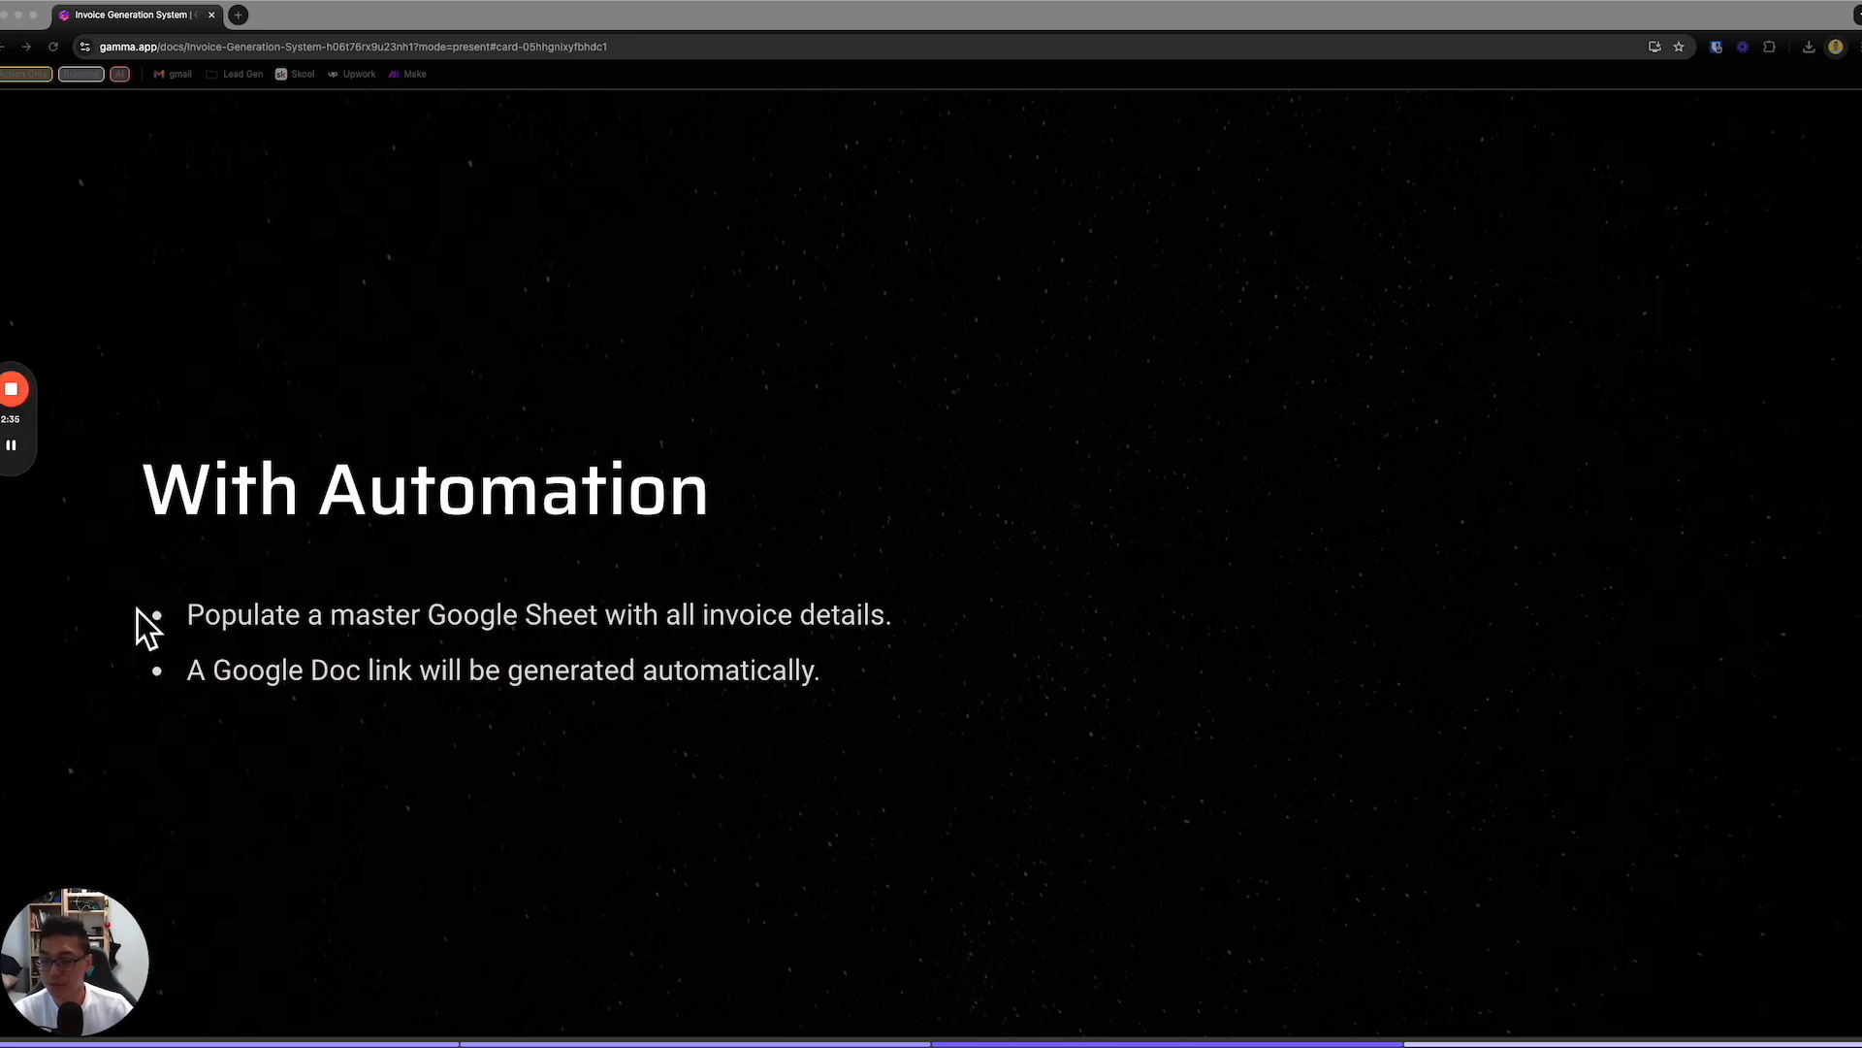
pyautogui.click(341, 629)
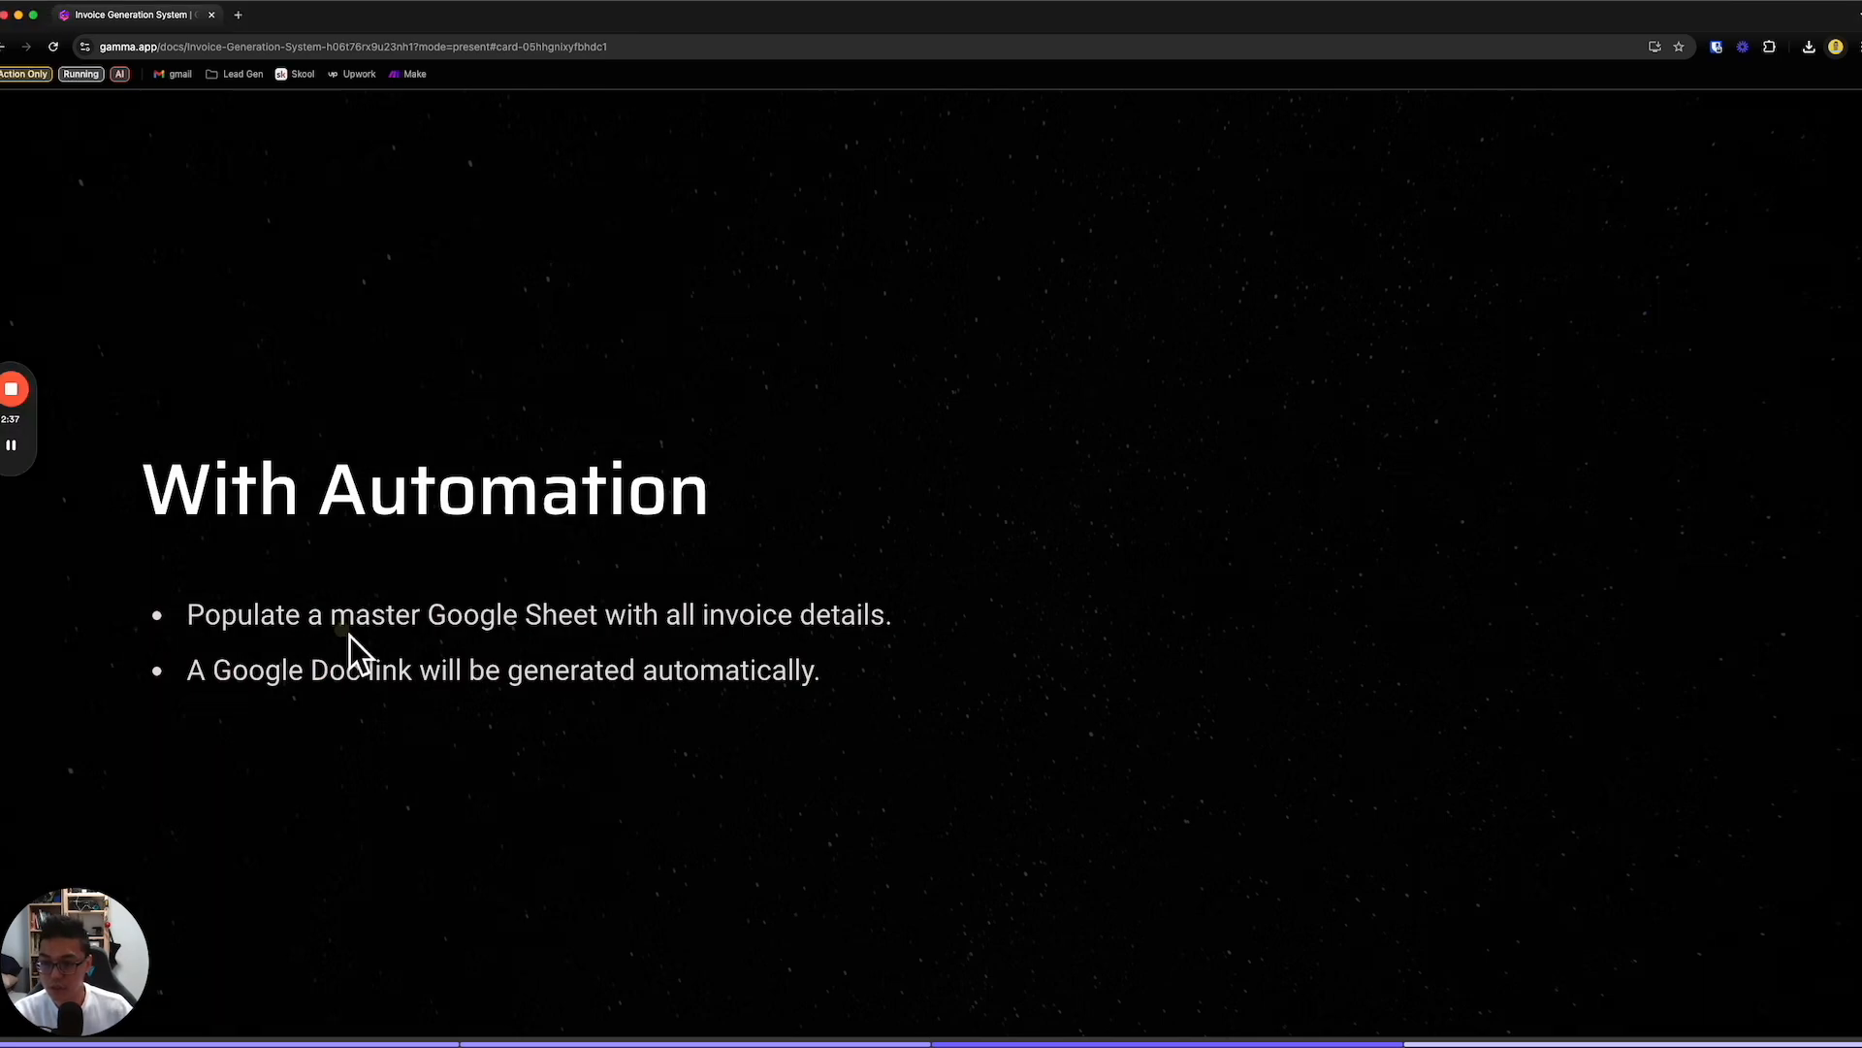
pyautogui.press('Right')
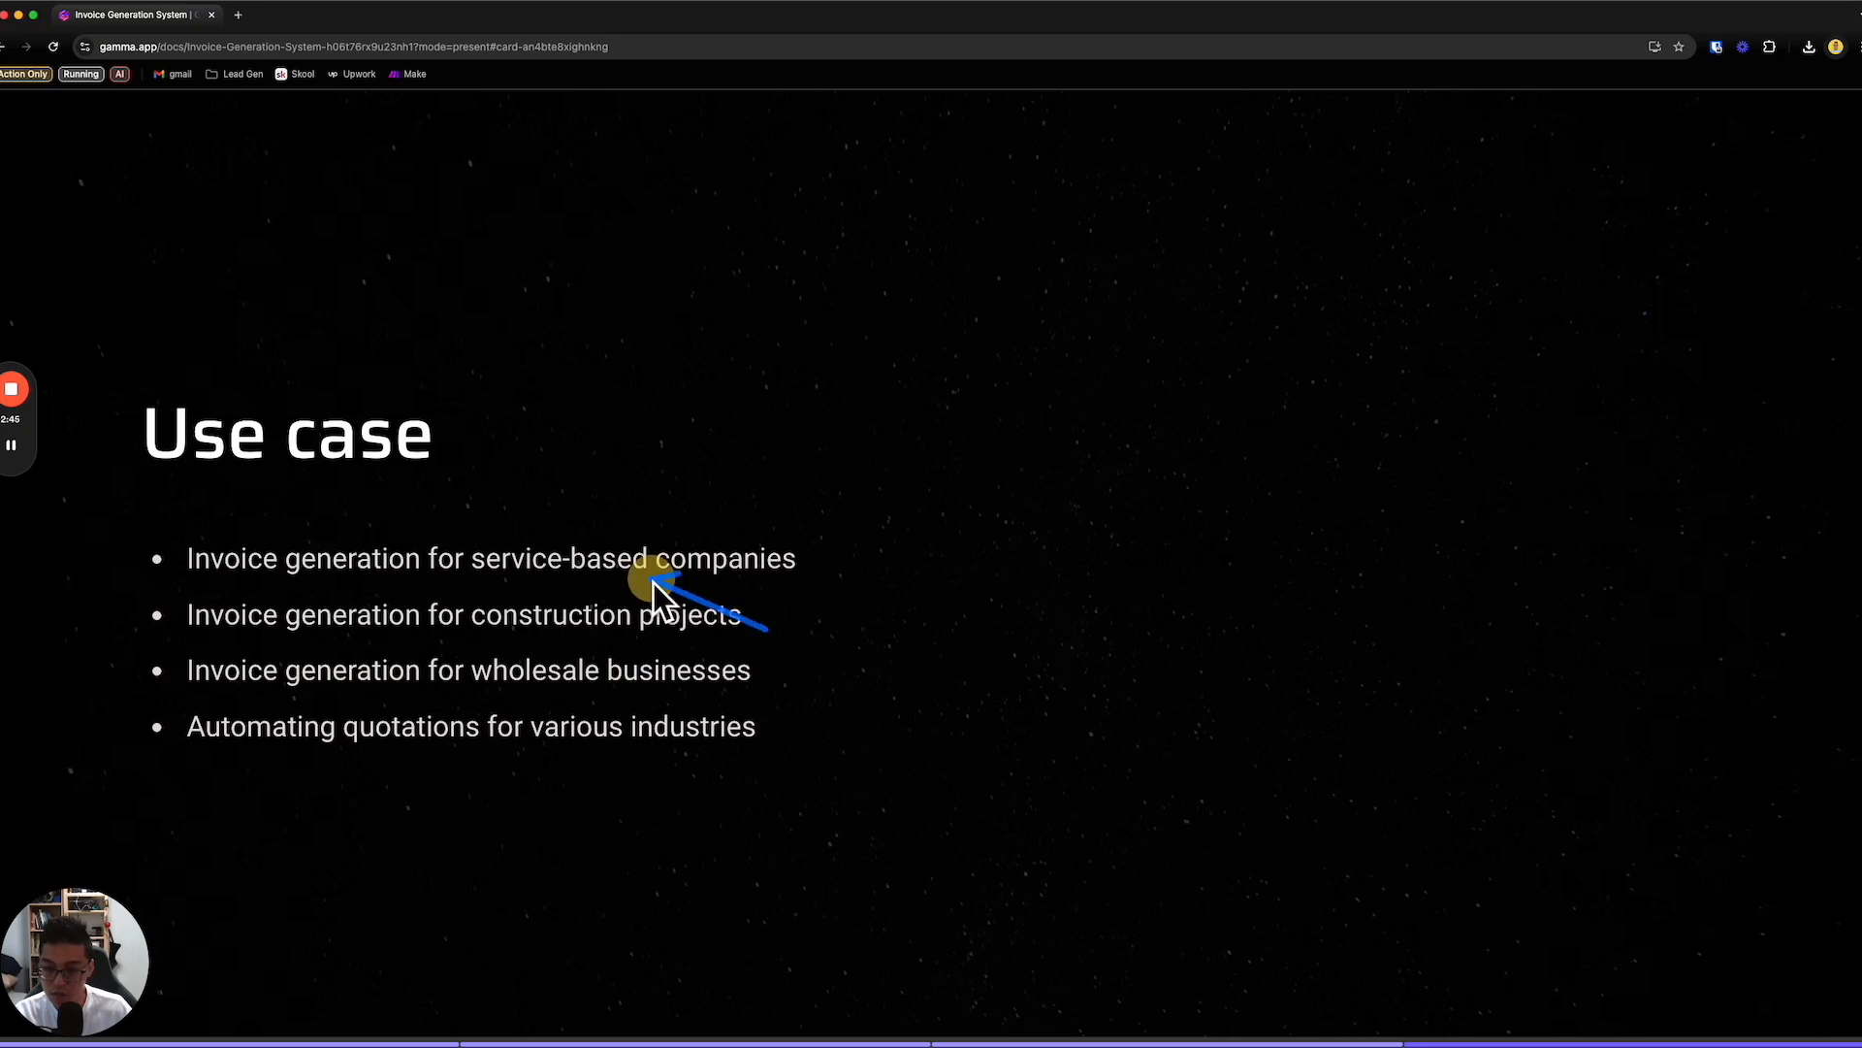
pyautogui.moveTo(764, 668); pyautogui.dragTo(646, 677)
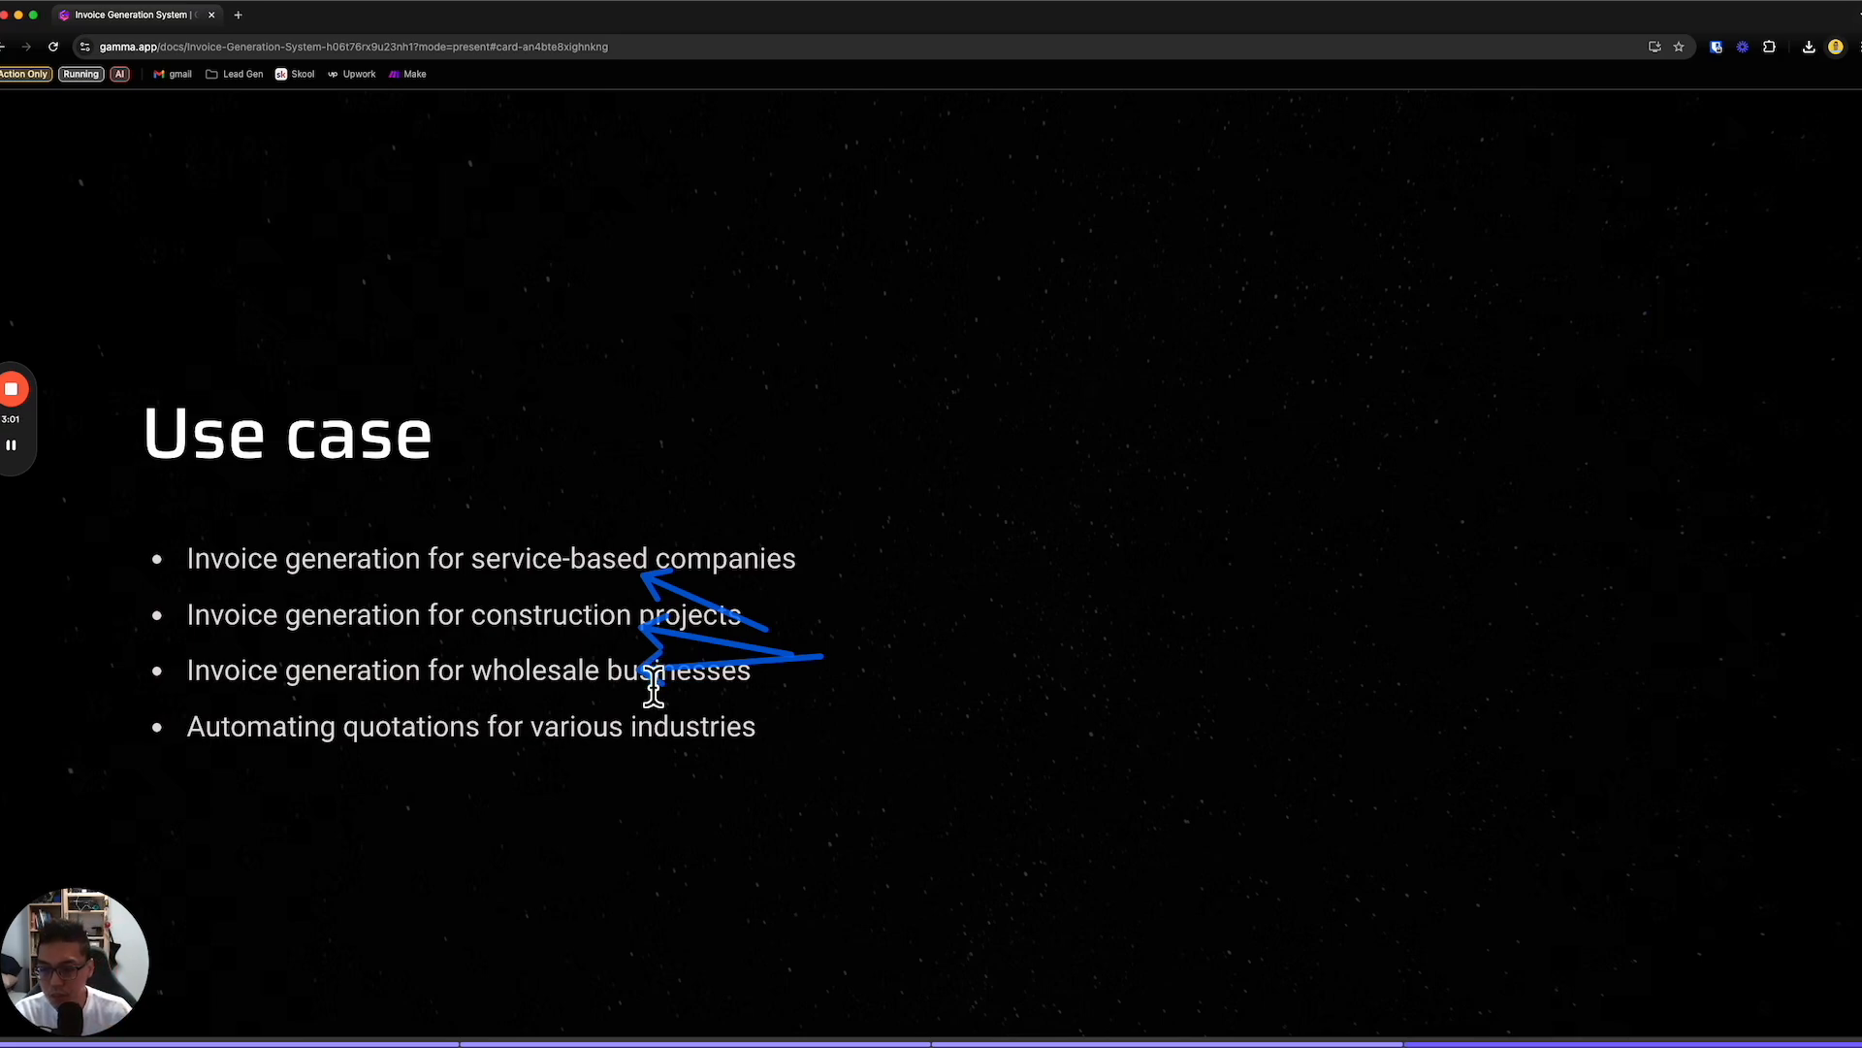
pyautogui.moveTo(830, 833); pyautogui.dragTo(726, 767)
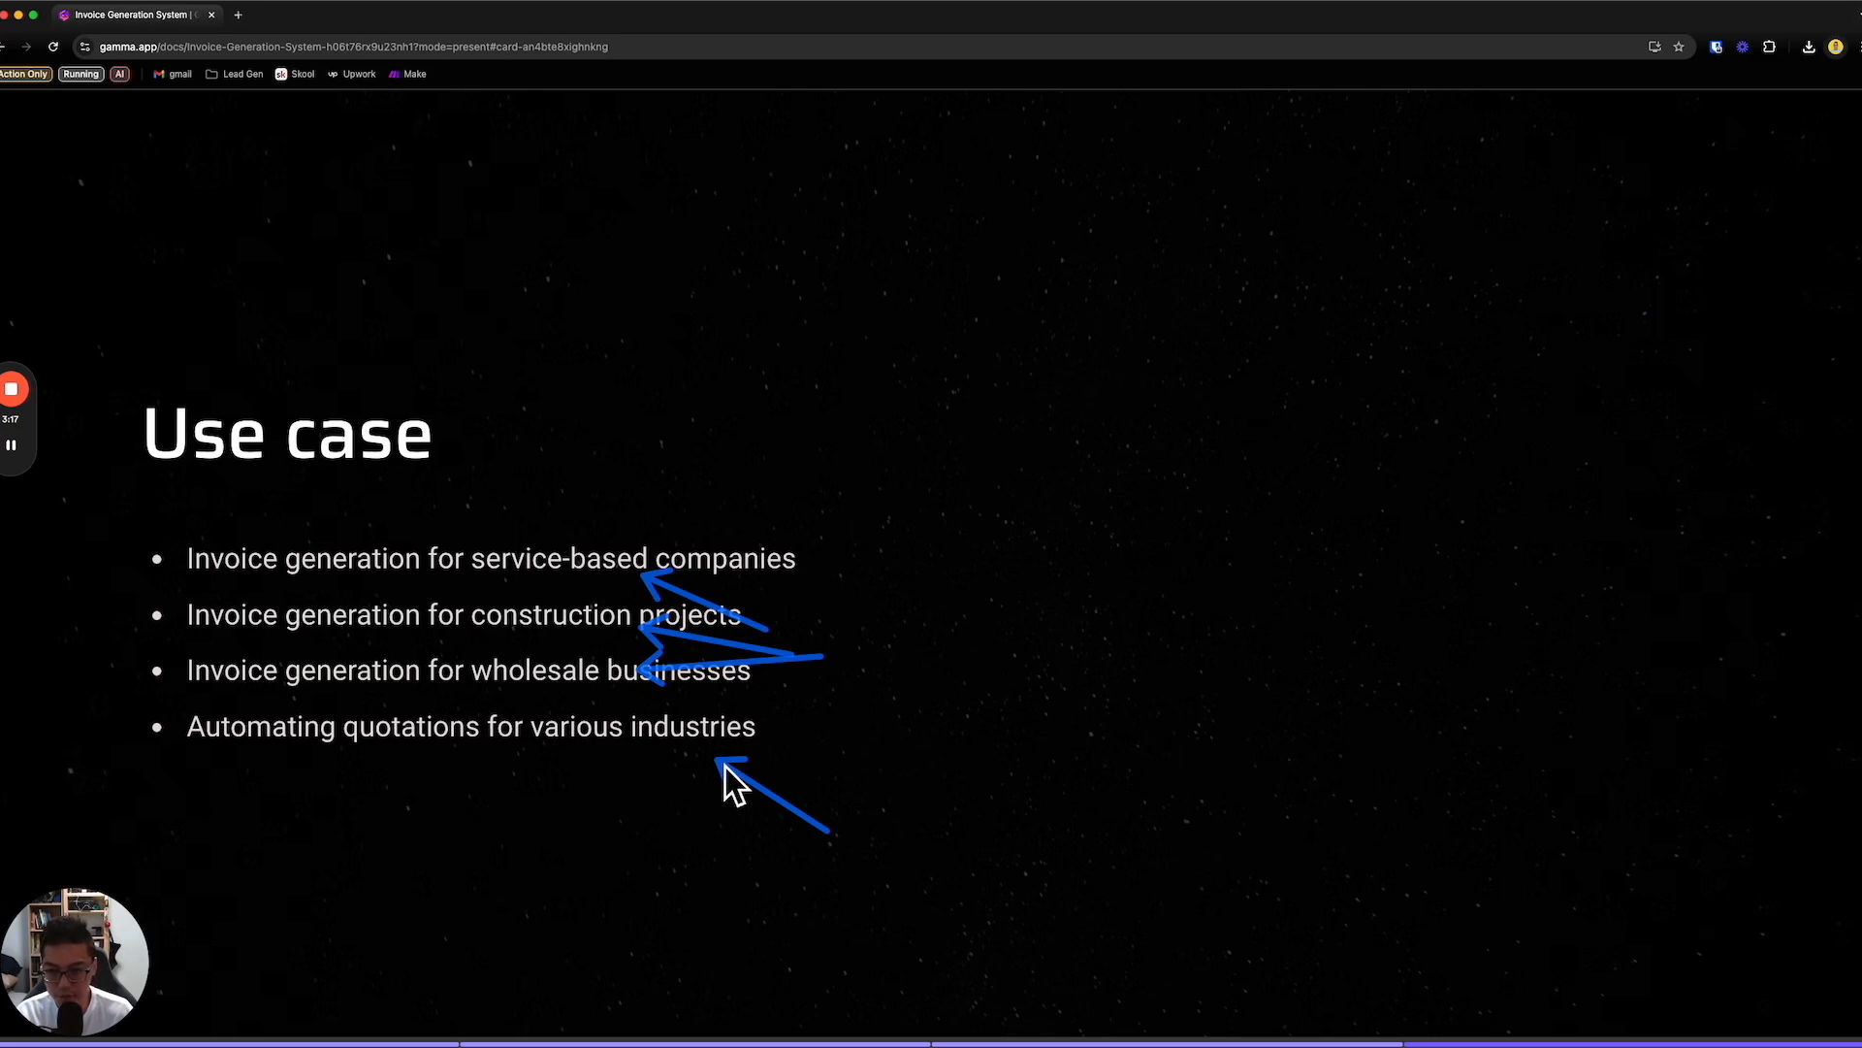
pyautogui.press('Escape')
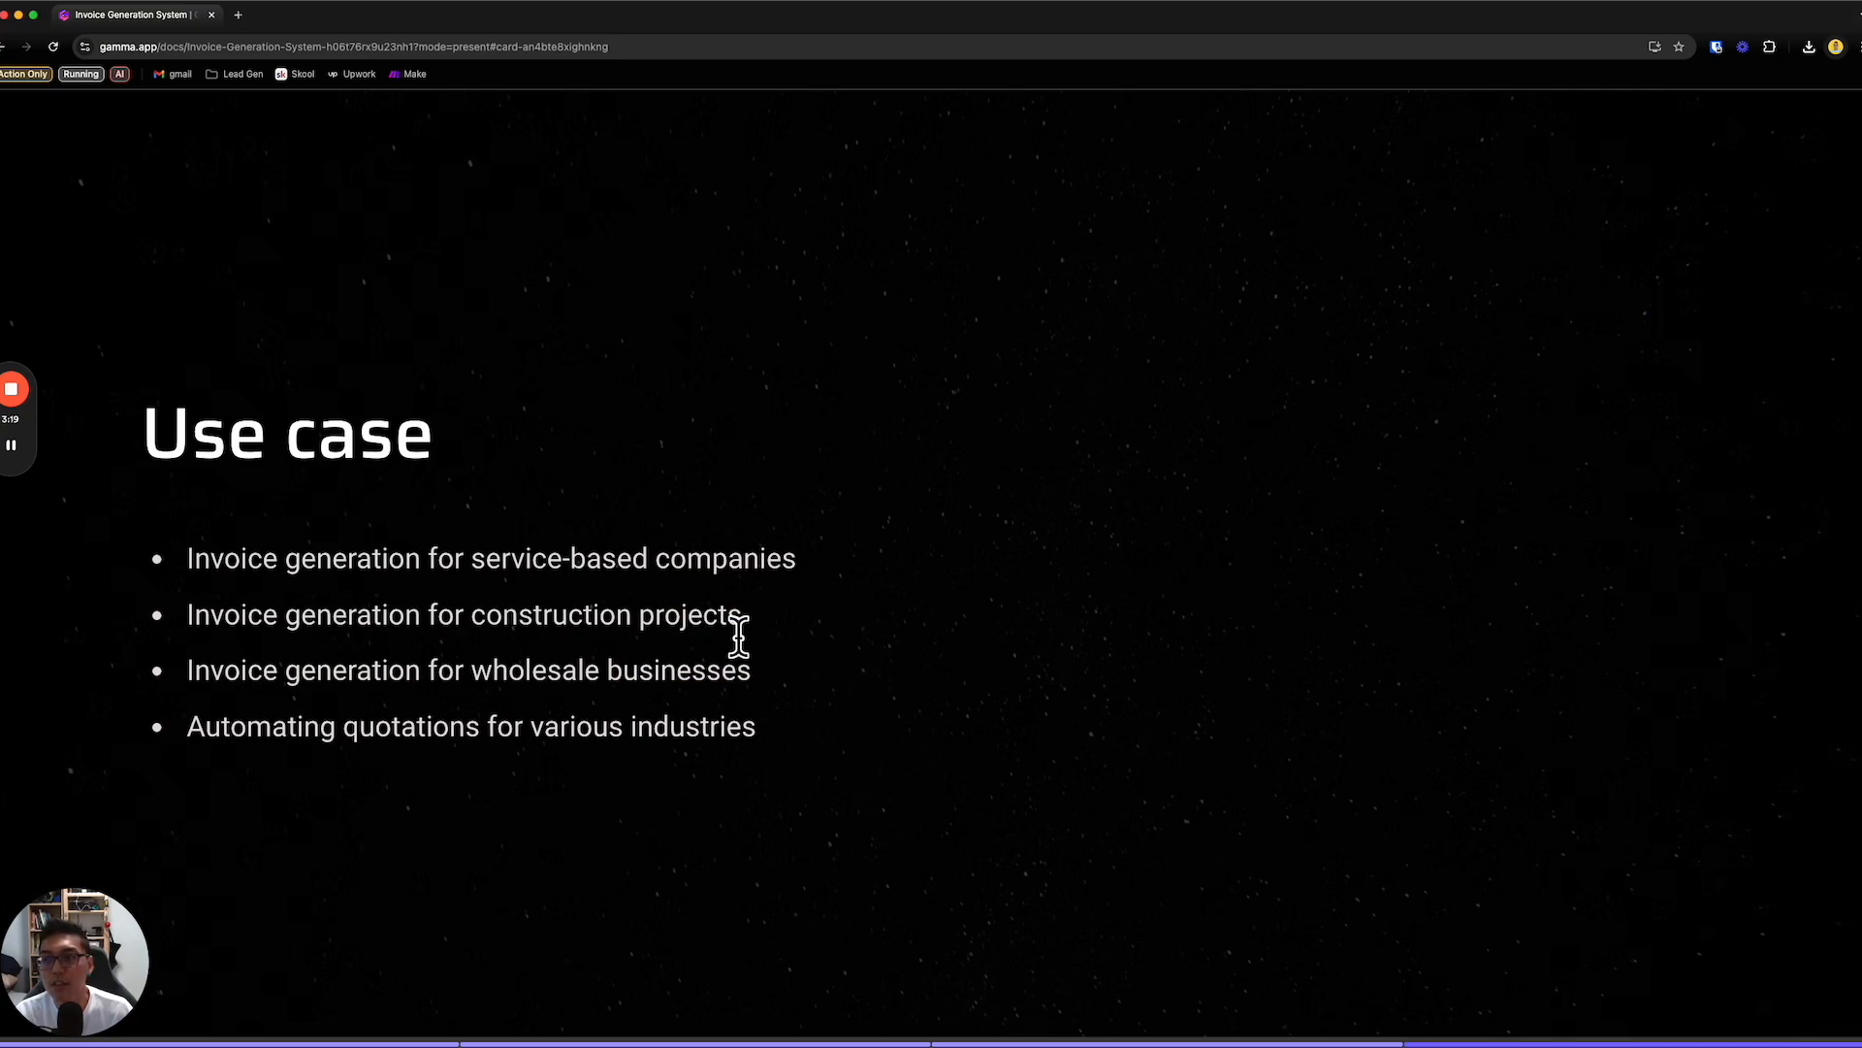
# - Search Google in a new browser tab for "google sheet template for invoice" and look through the results
pyautogui.moveTo(236, 136)
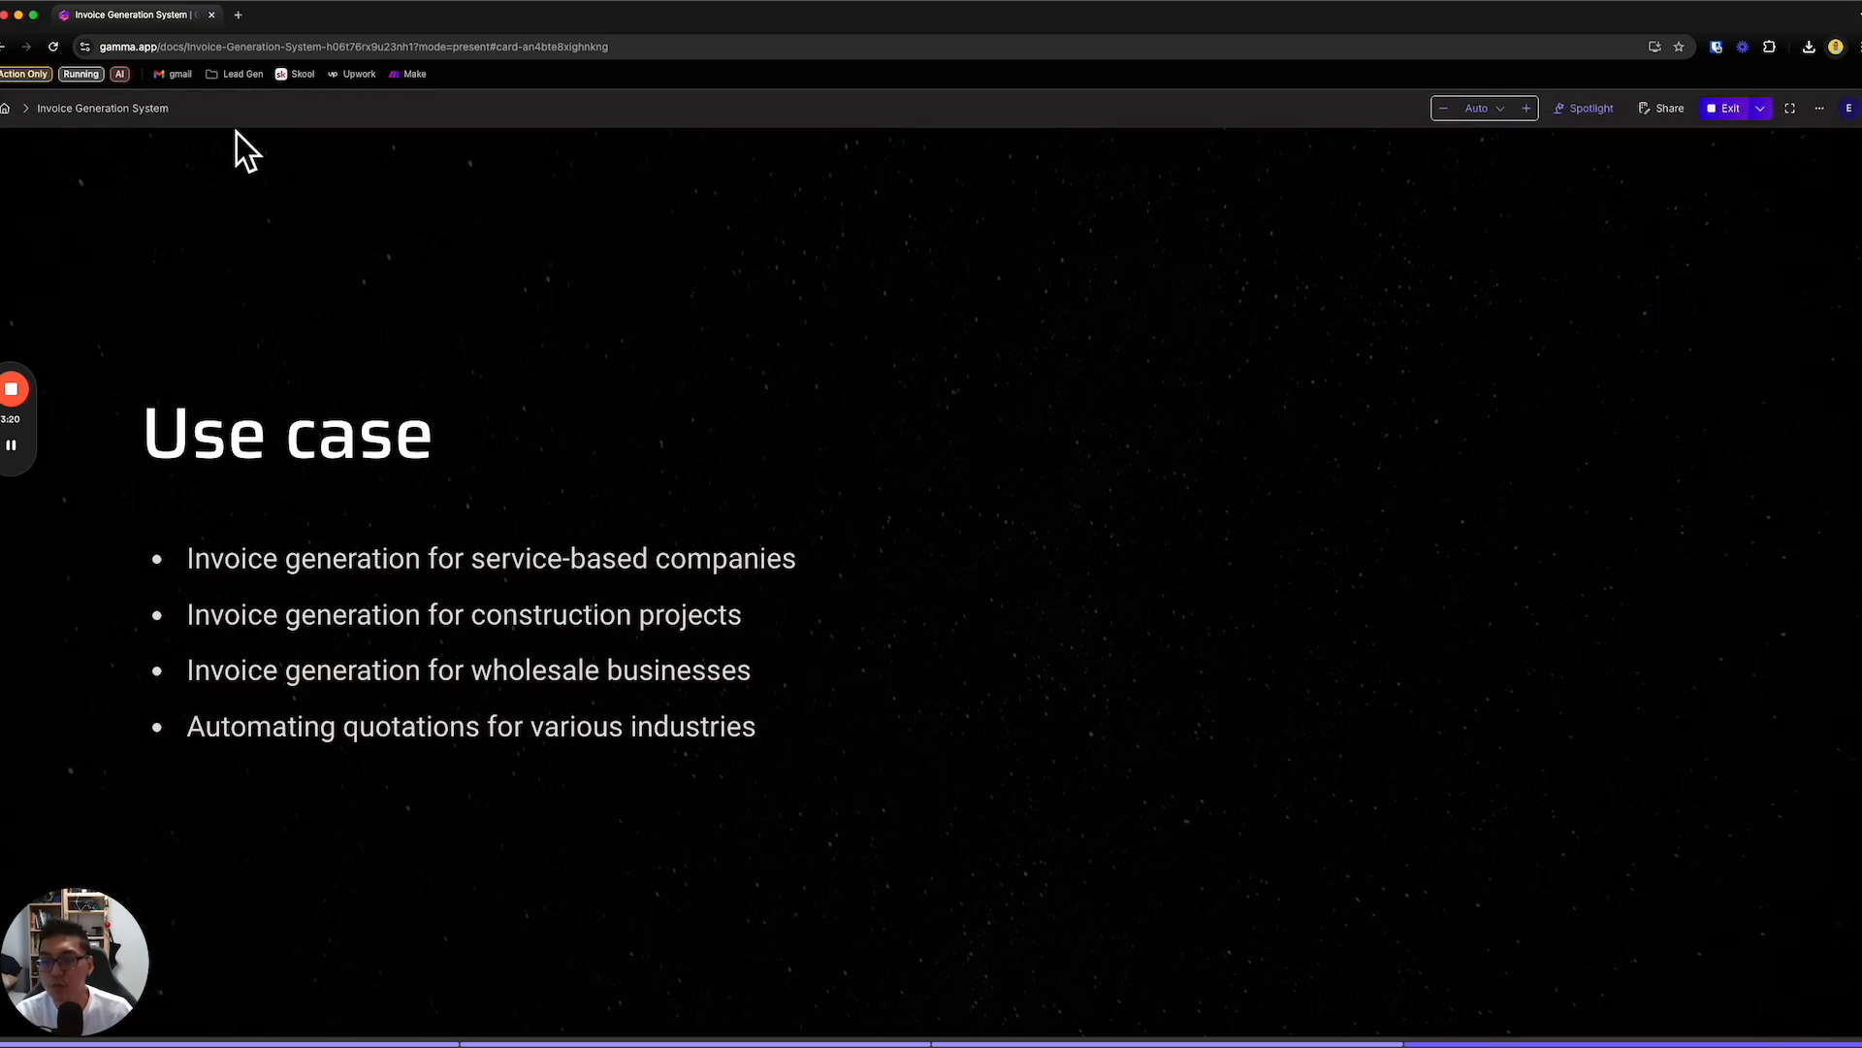
pyautogui.click(239, 14)
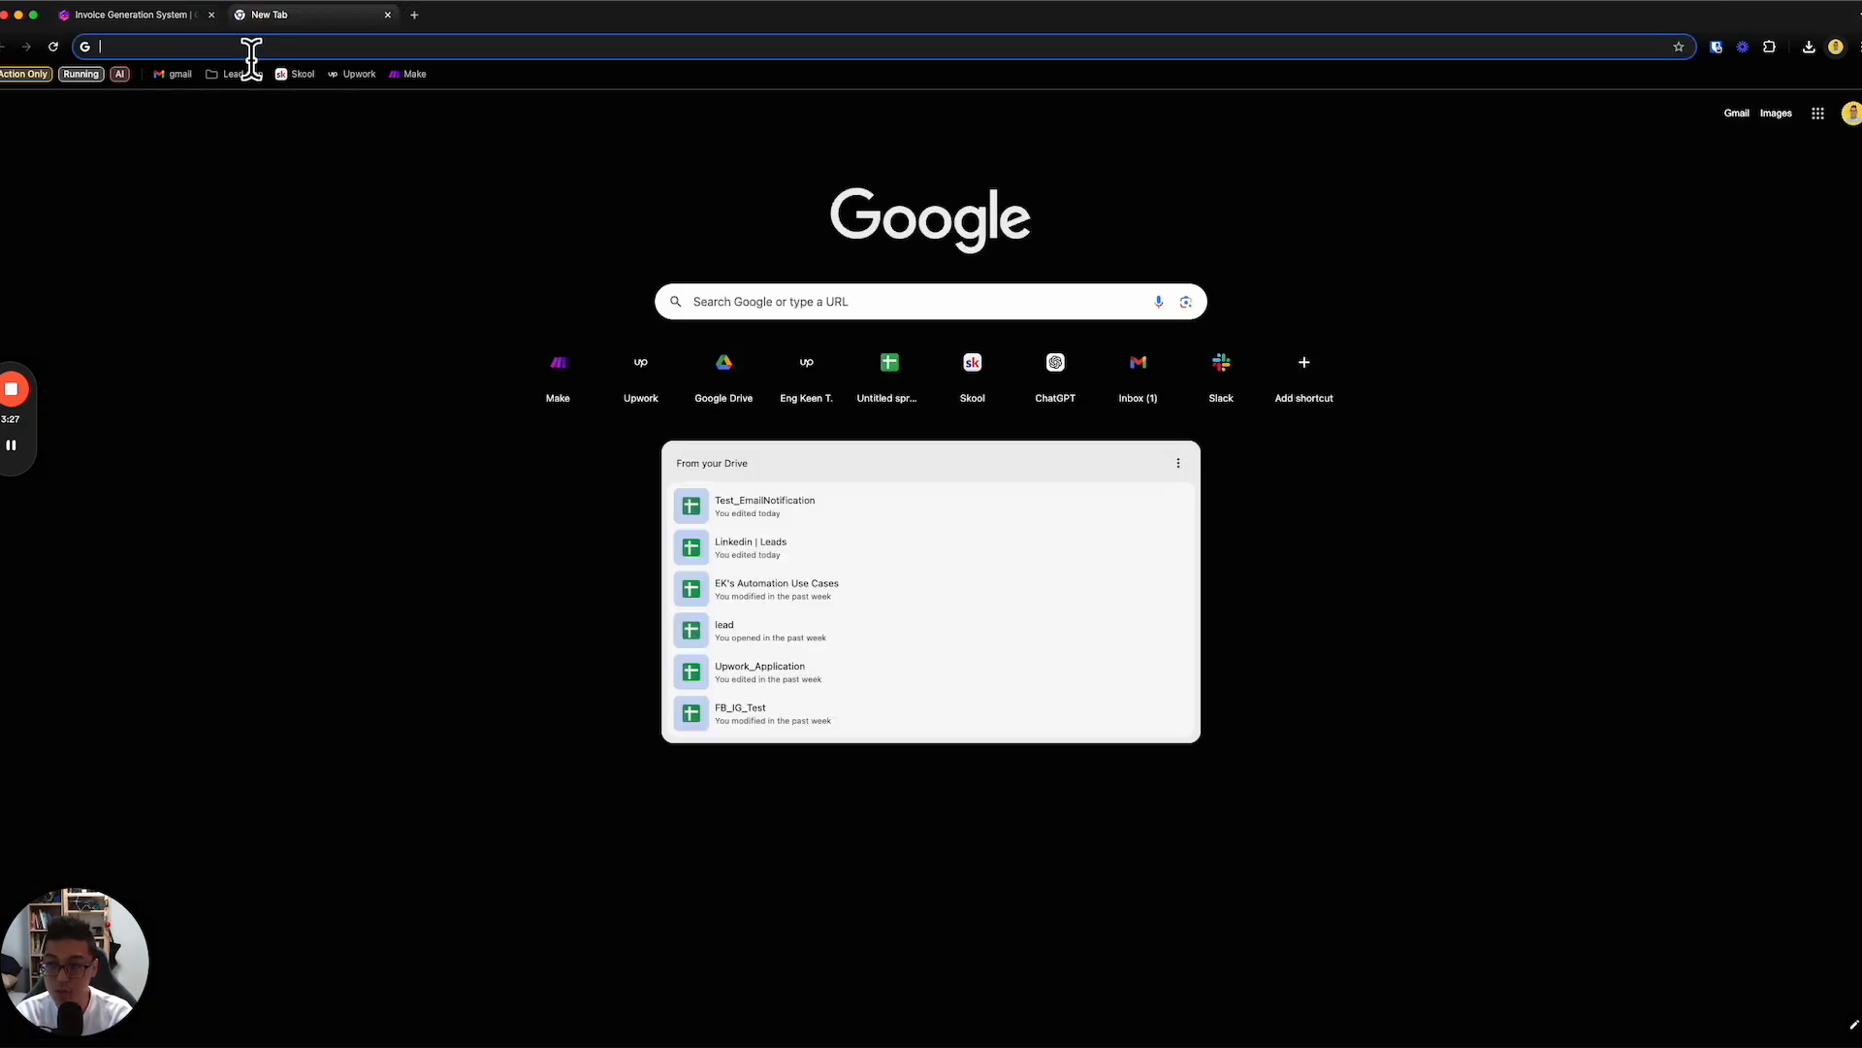
pyautogui.write('google sheet templa')
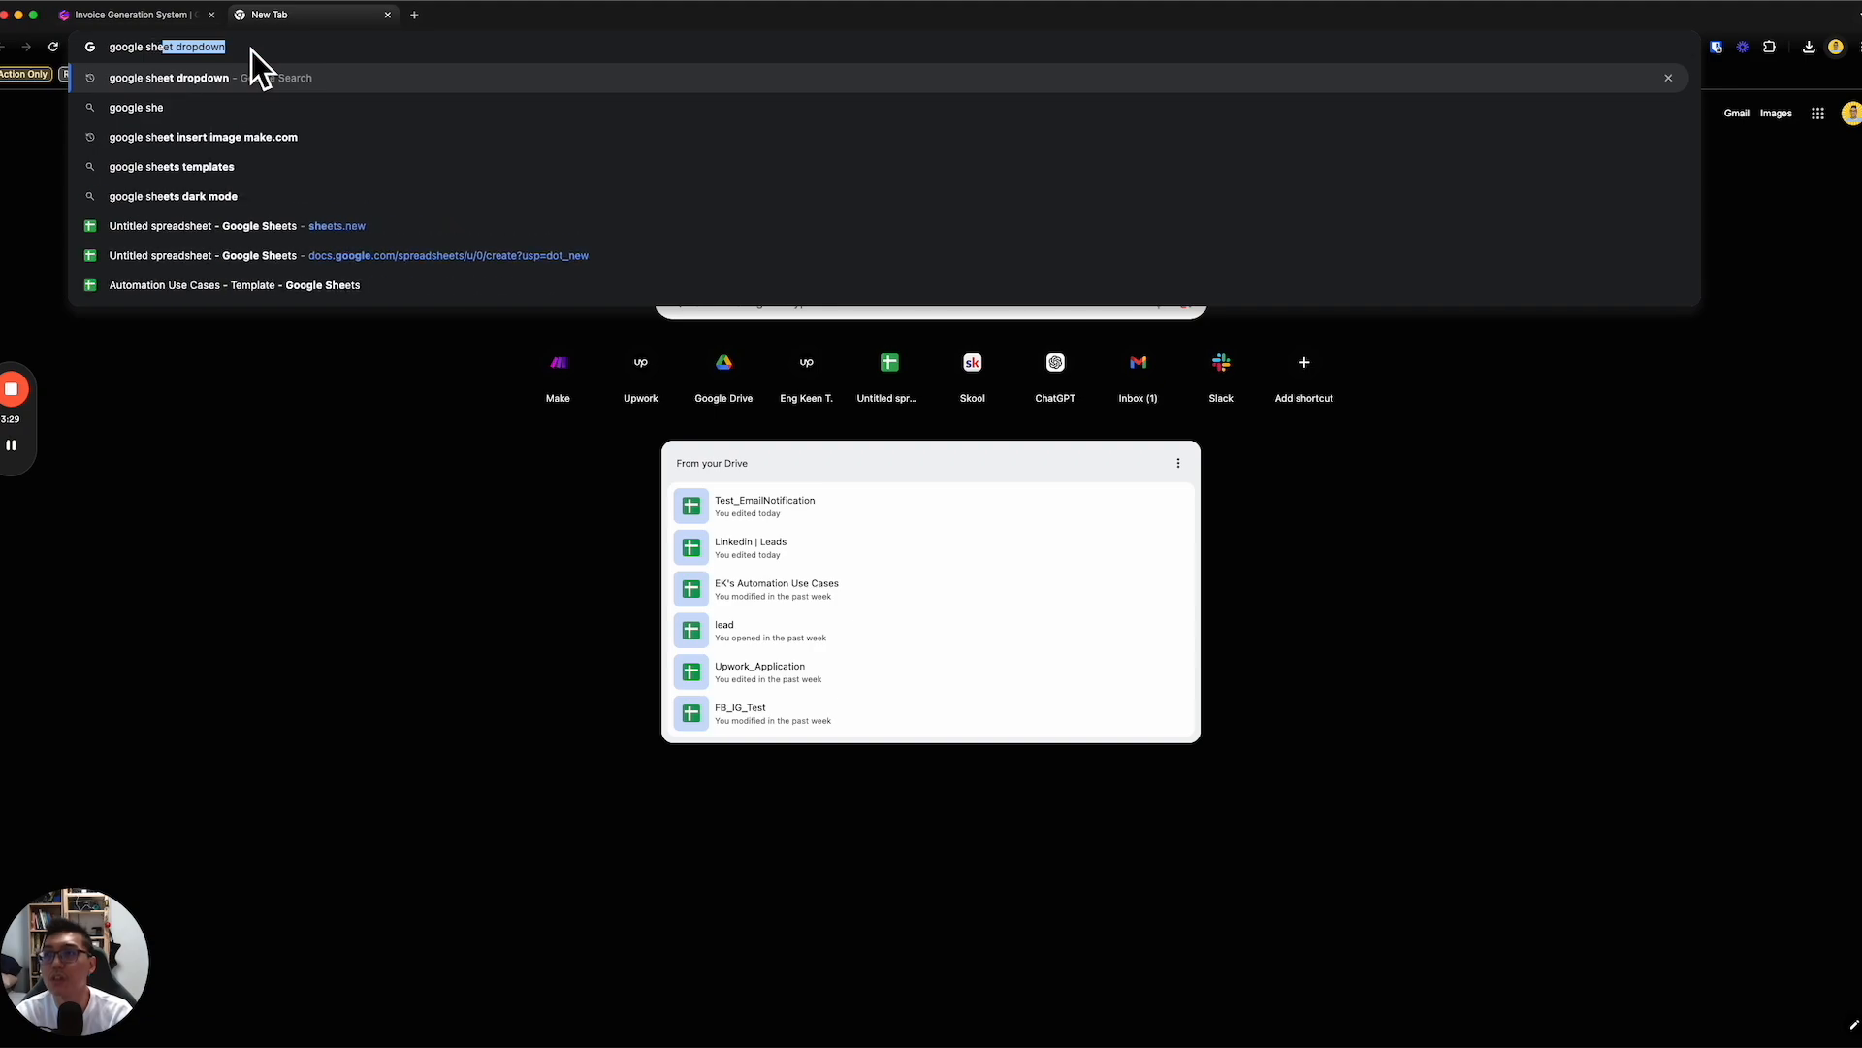
pyautogui.write('or ')
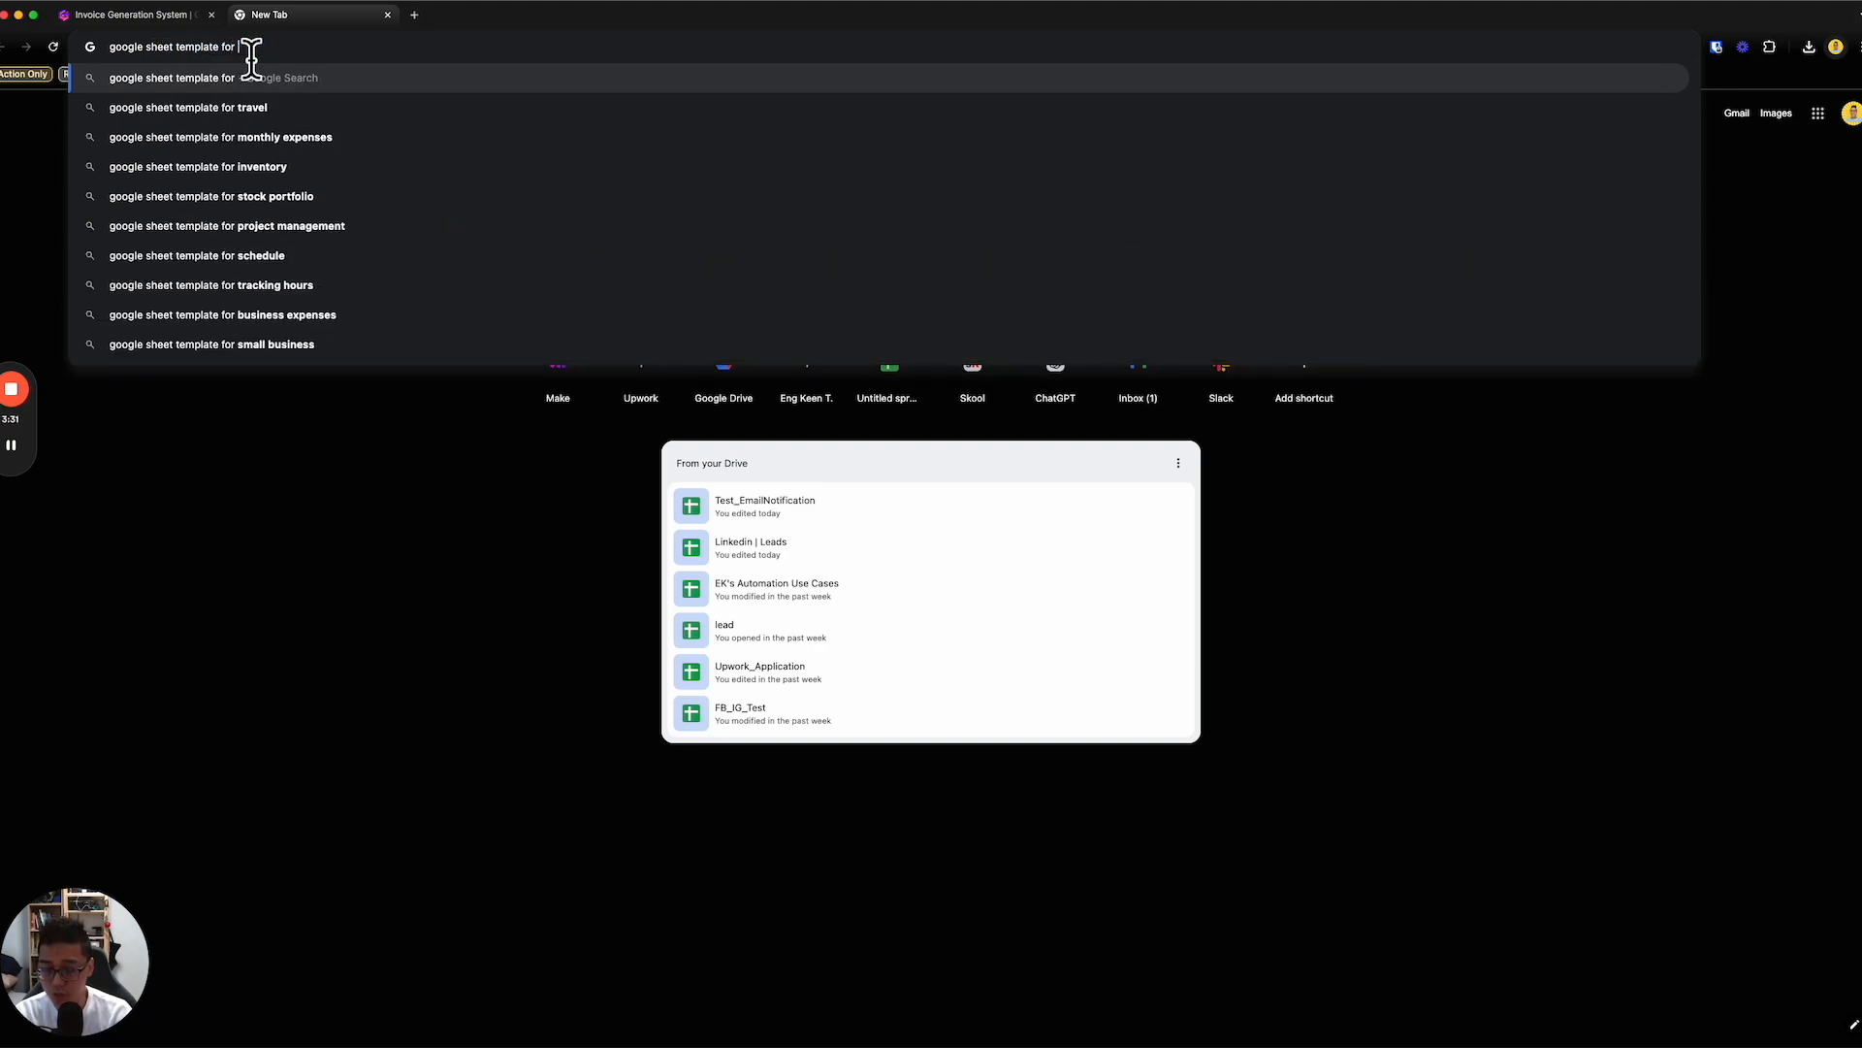
pyautogui.write('invoice')
pyautogui.press('Return')
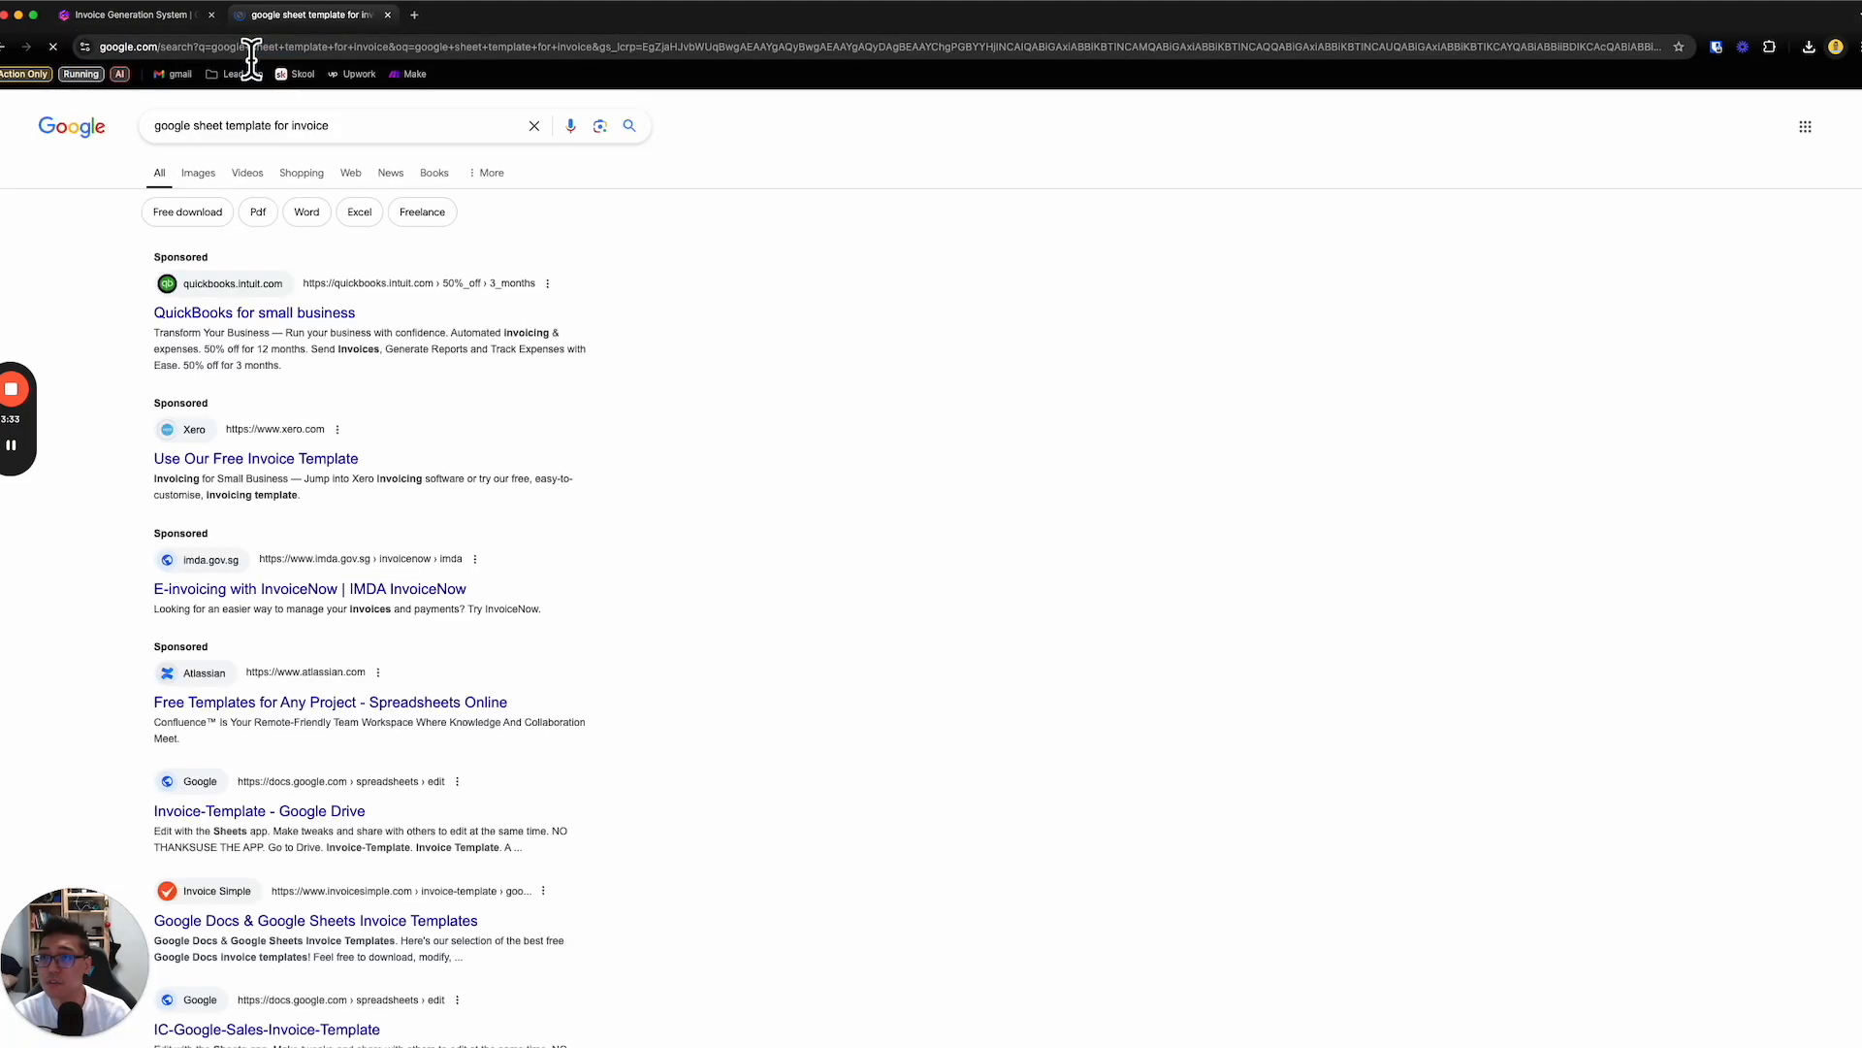
pyautogui.scroll(-2, 417, 611)
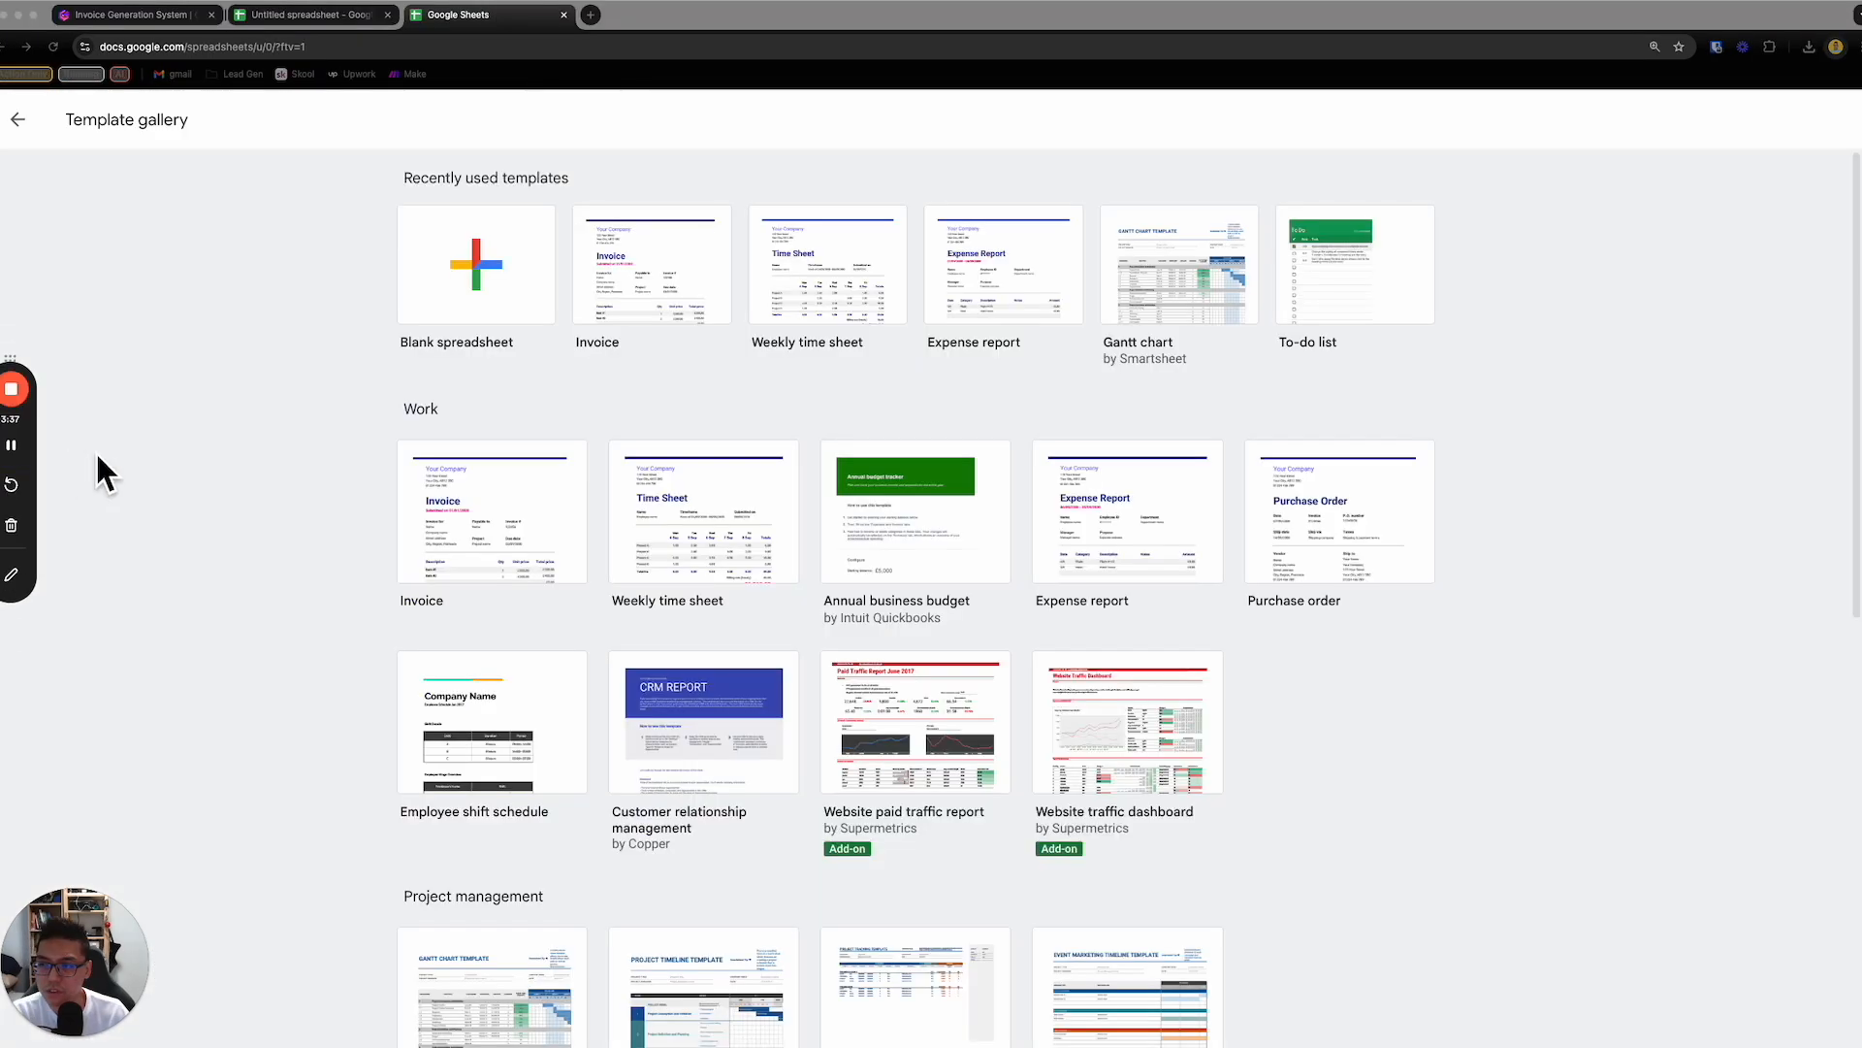
# - Create a blank spreadsheet by loading sheets.new in the untitled spreadsheet's tab, and close the open template gallery
pyautogui.click(347, 20)
pyautogui.click(351, 46)
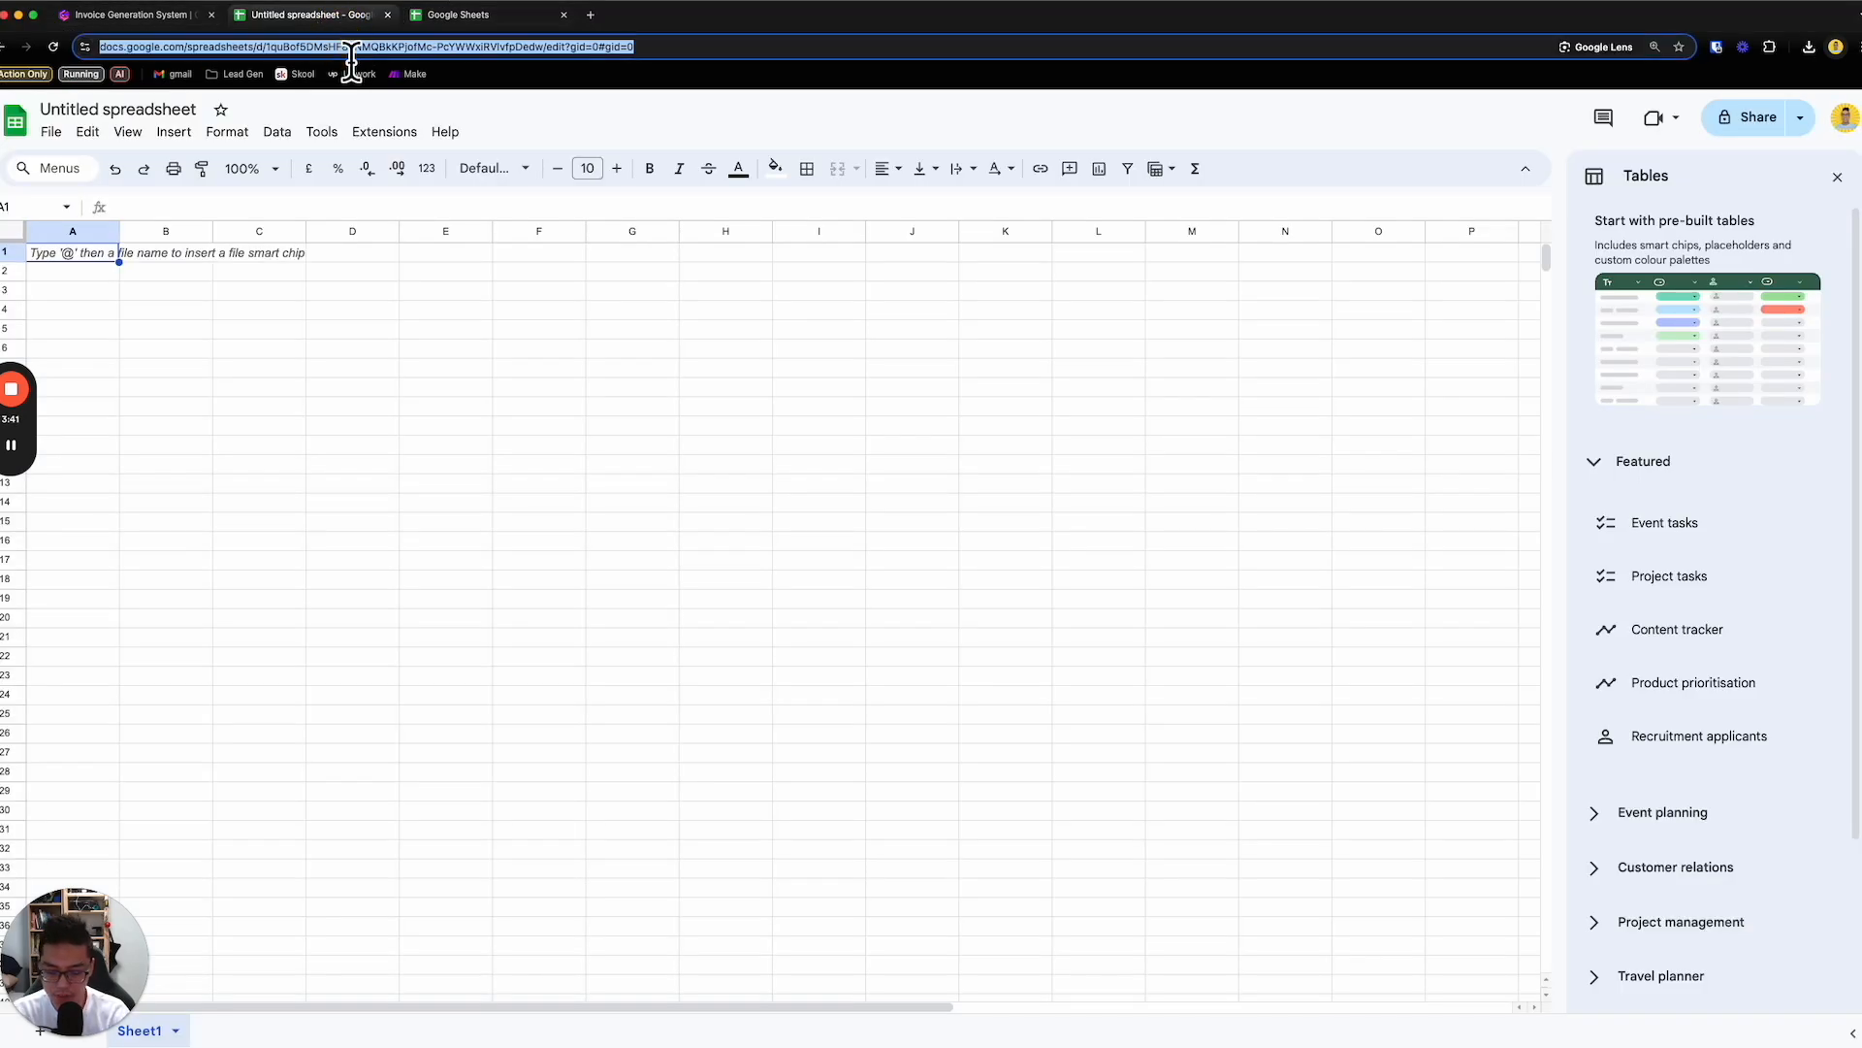
pyautogui.write('sheets.new')
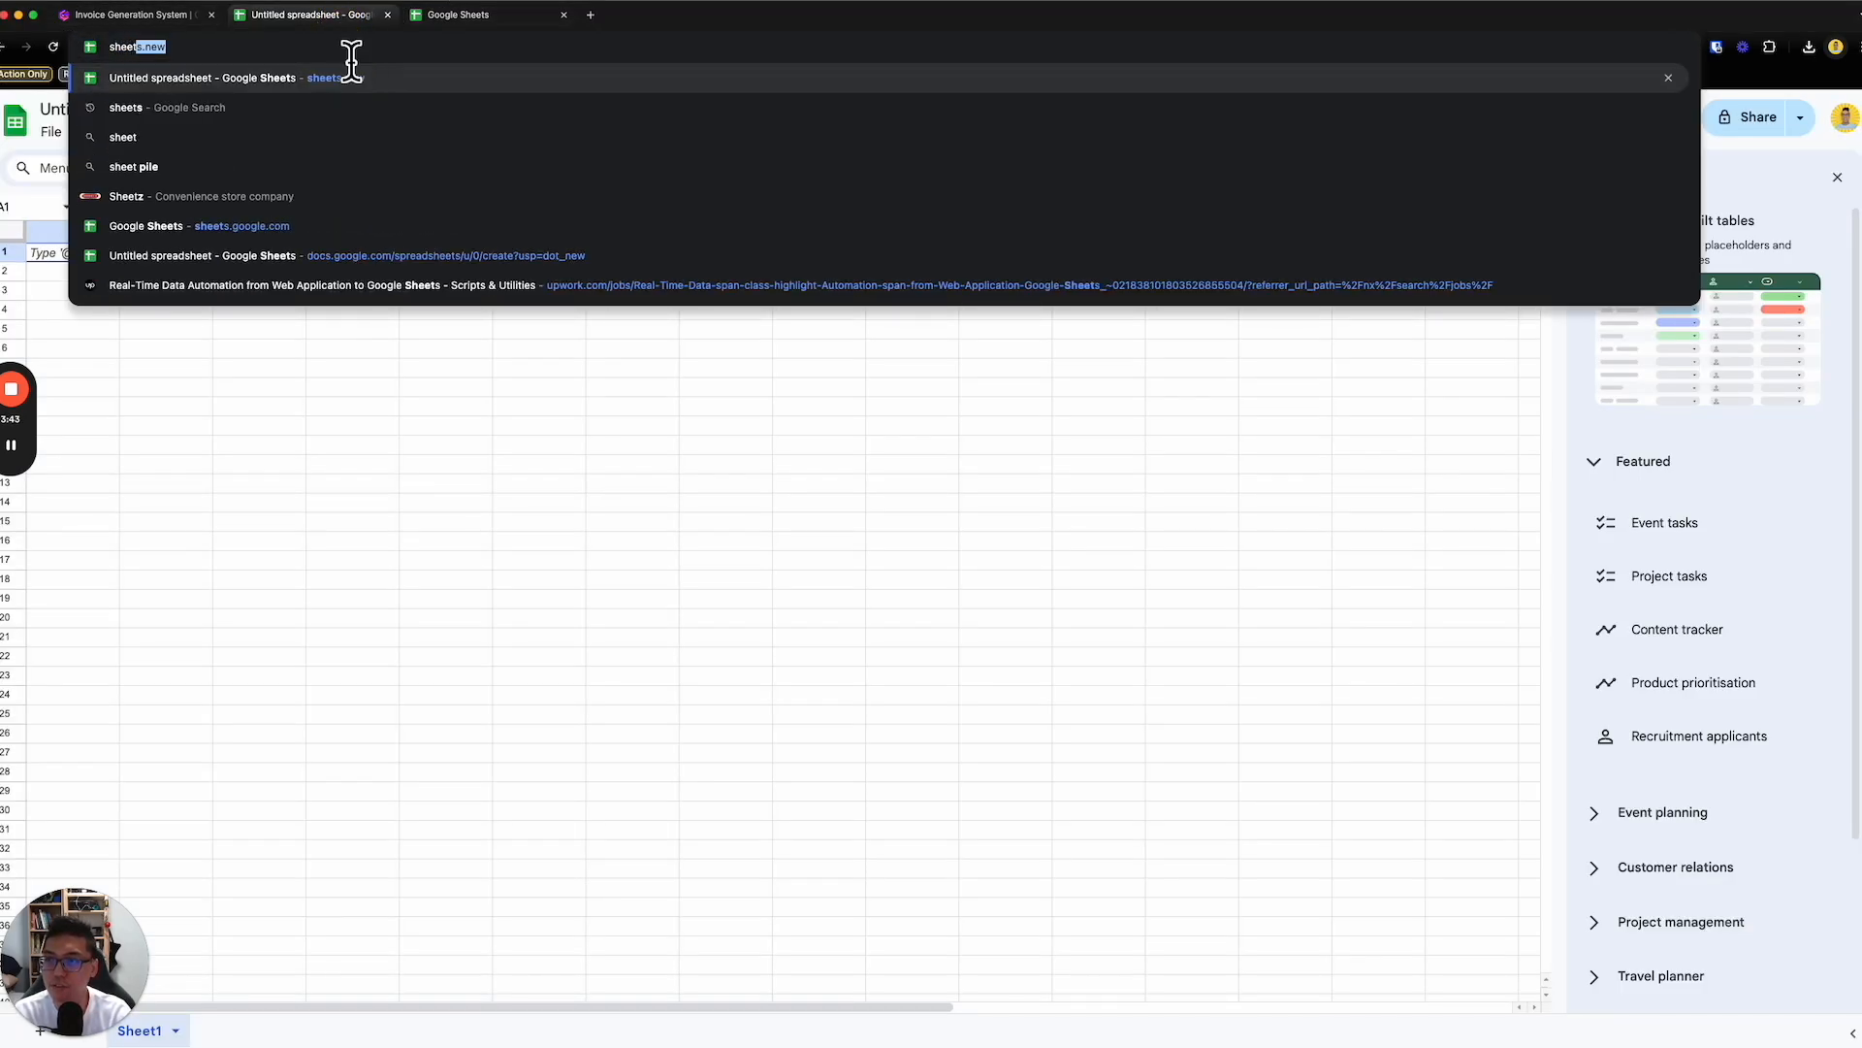
pyautogui.press('Return')
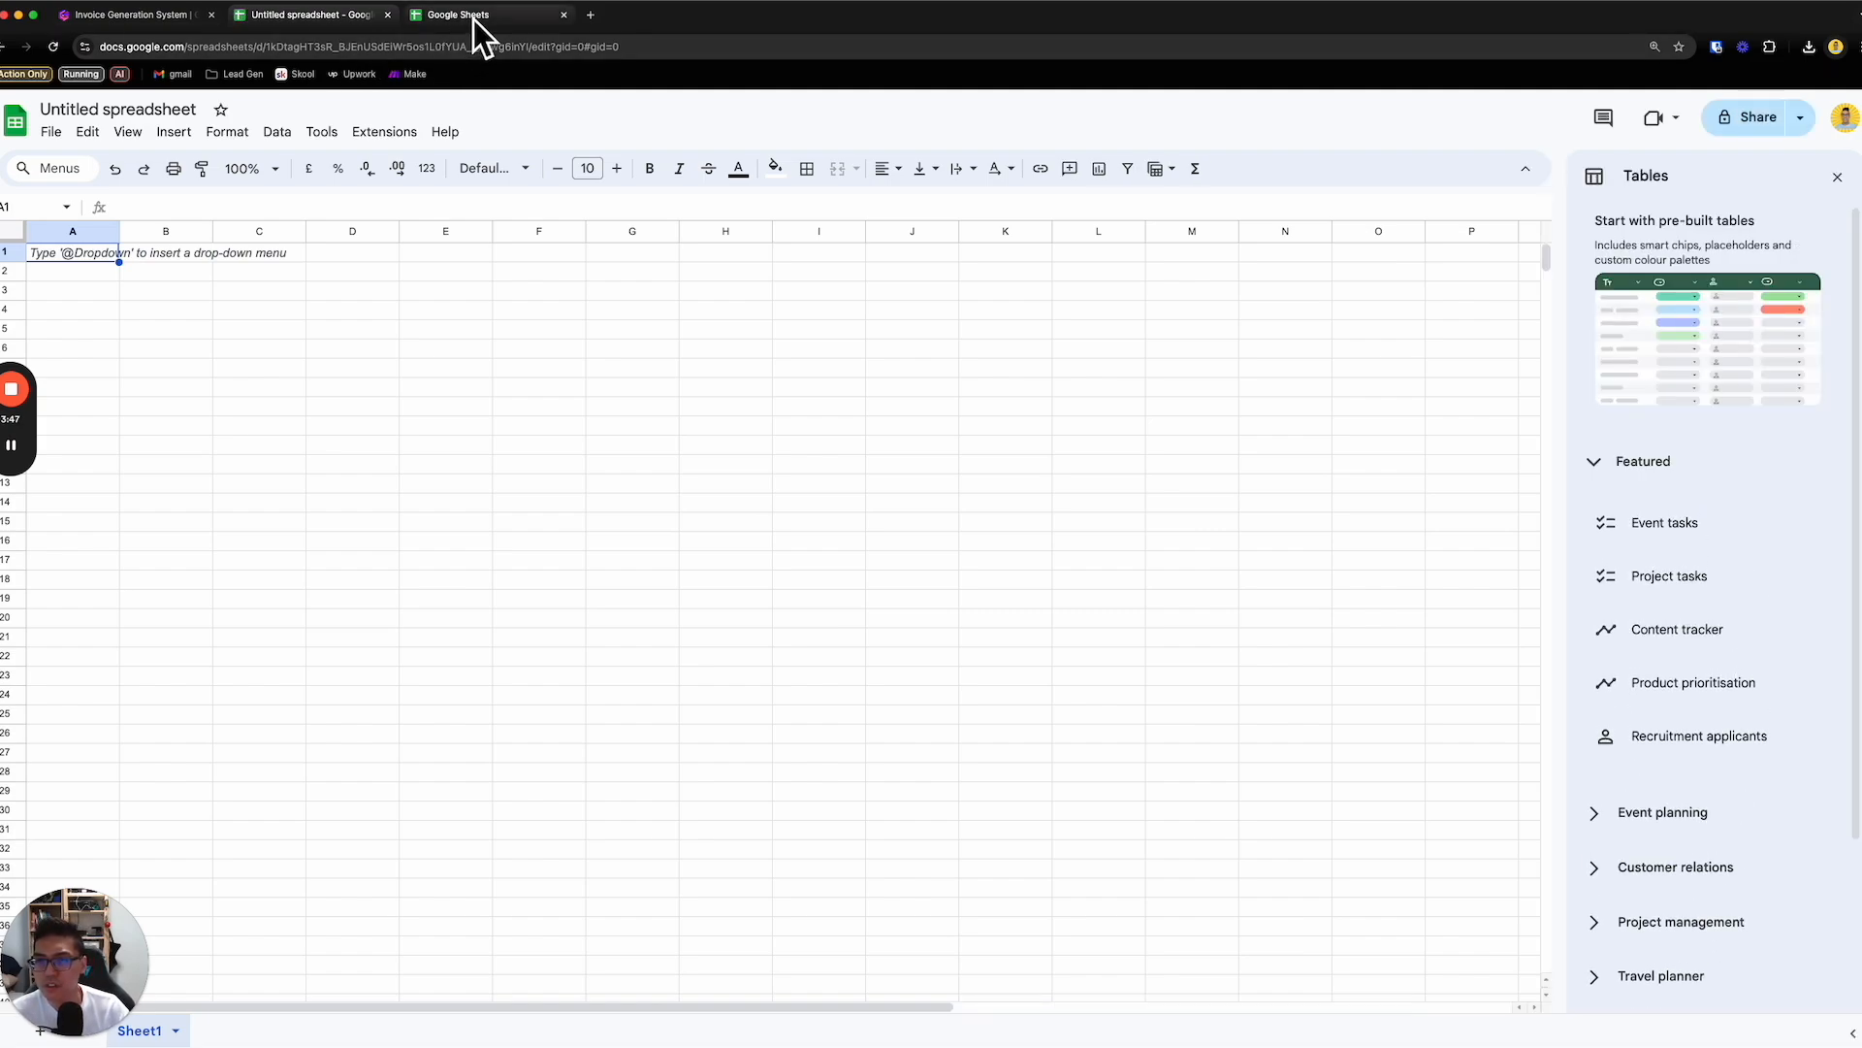
pyautogui.click(474, 16)
pyautogui.click(325, 15)
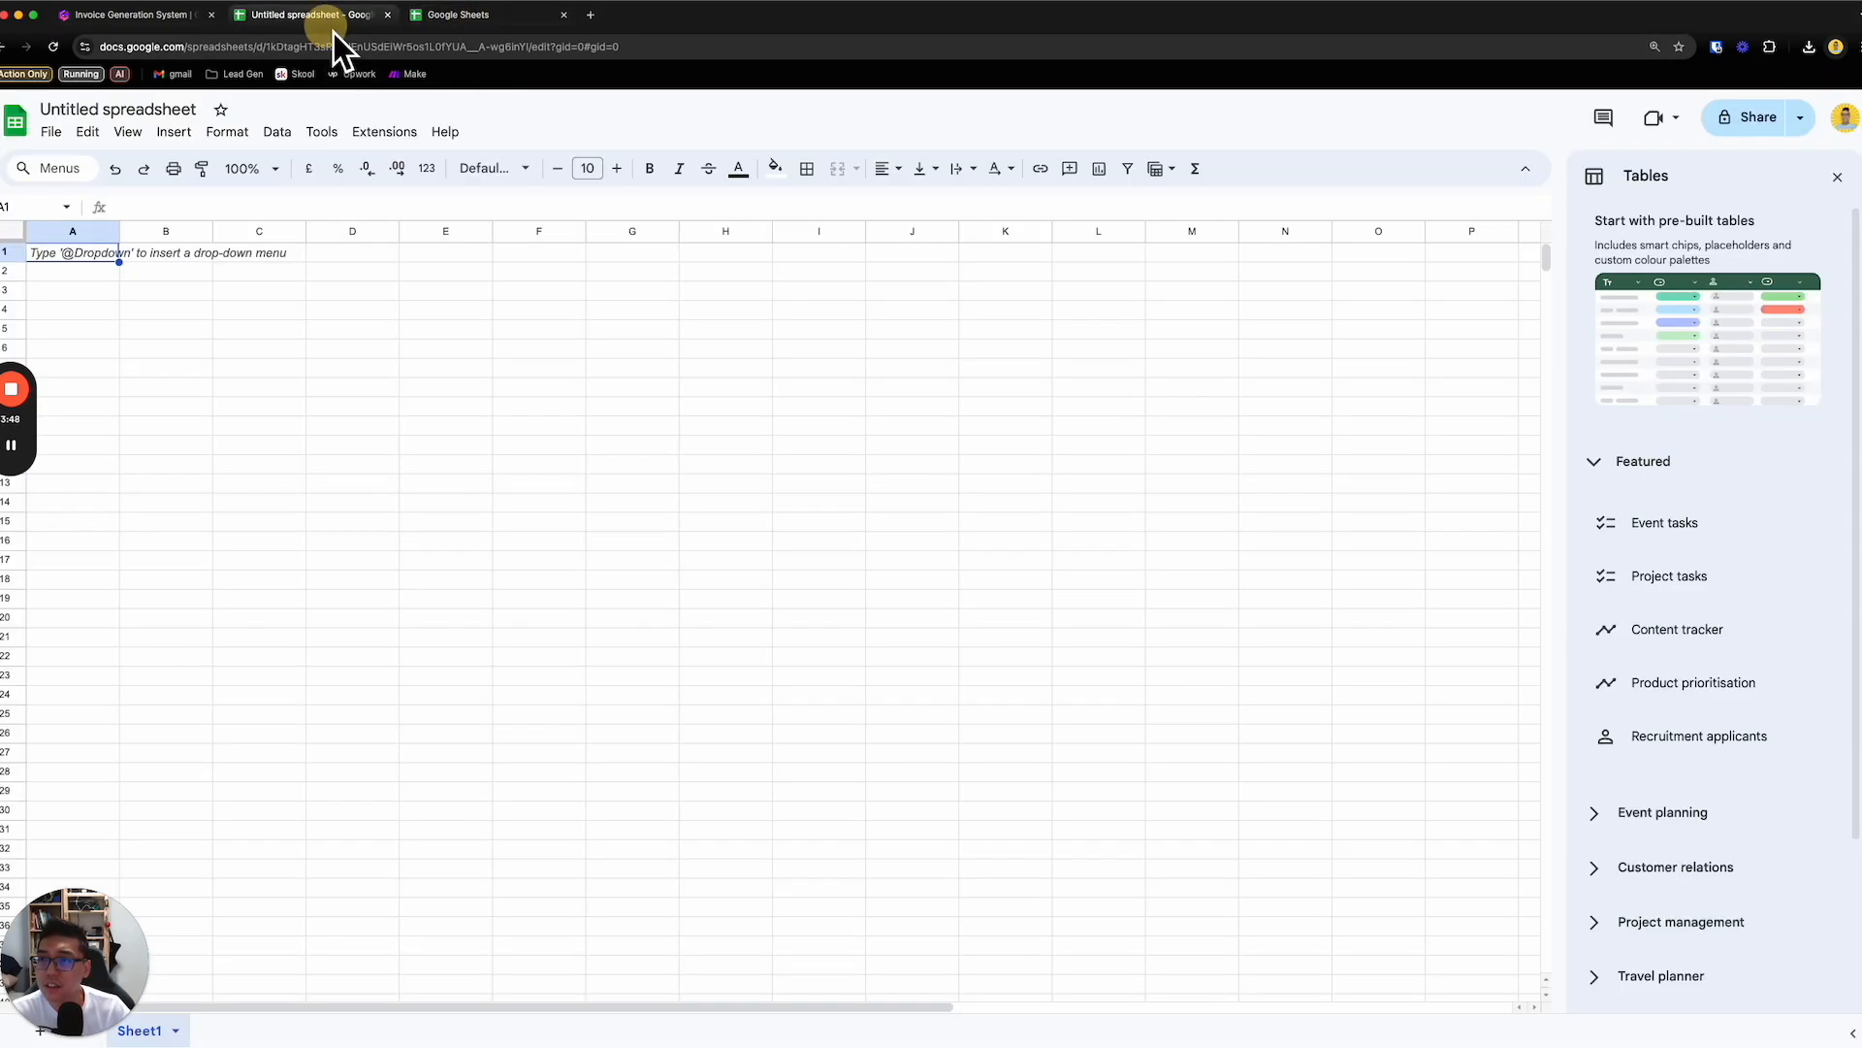
pyautogui.click(563, 14)
# - Open the template gallery from the blank spreadsheet and create a new spreadsheet from the Invoice template
pyautogui.click(53, 133)
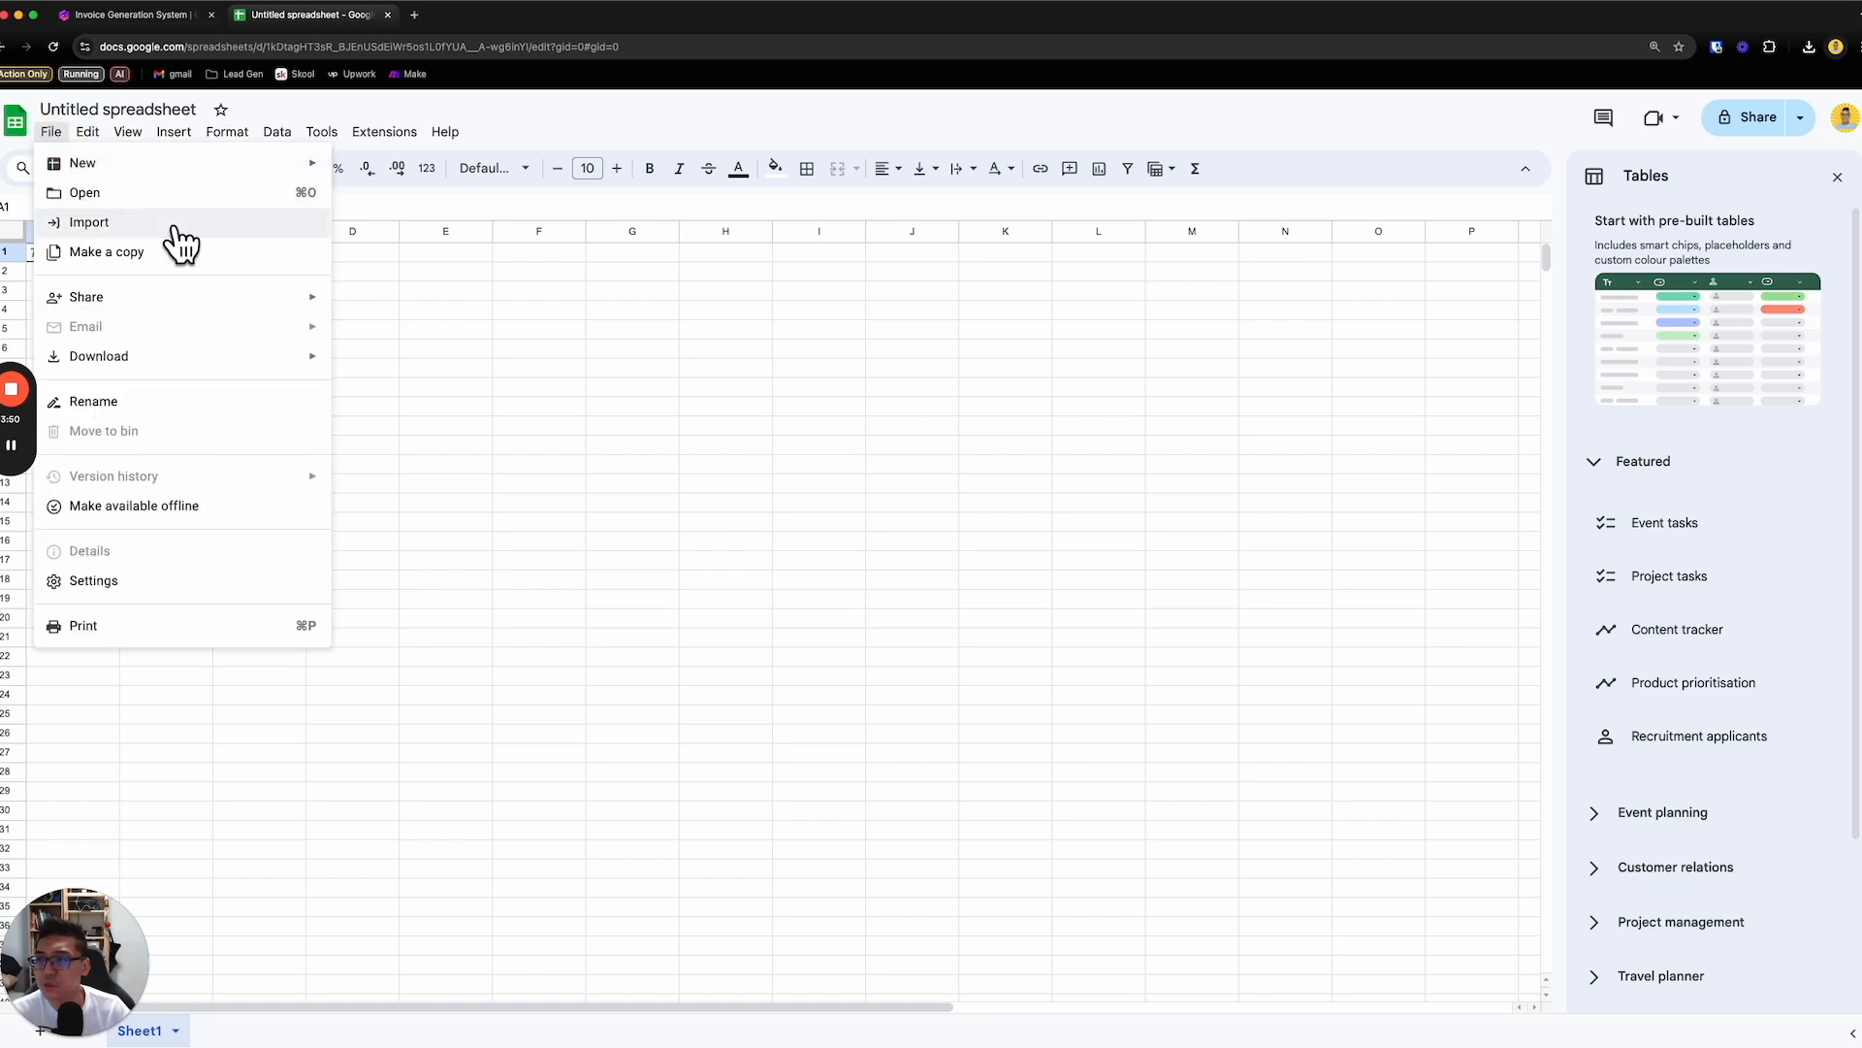
pyautogui.moveTo(221, 180)
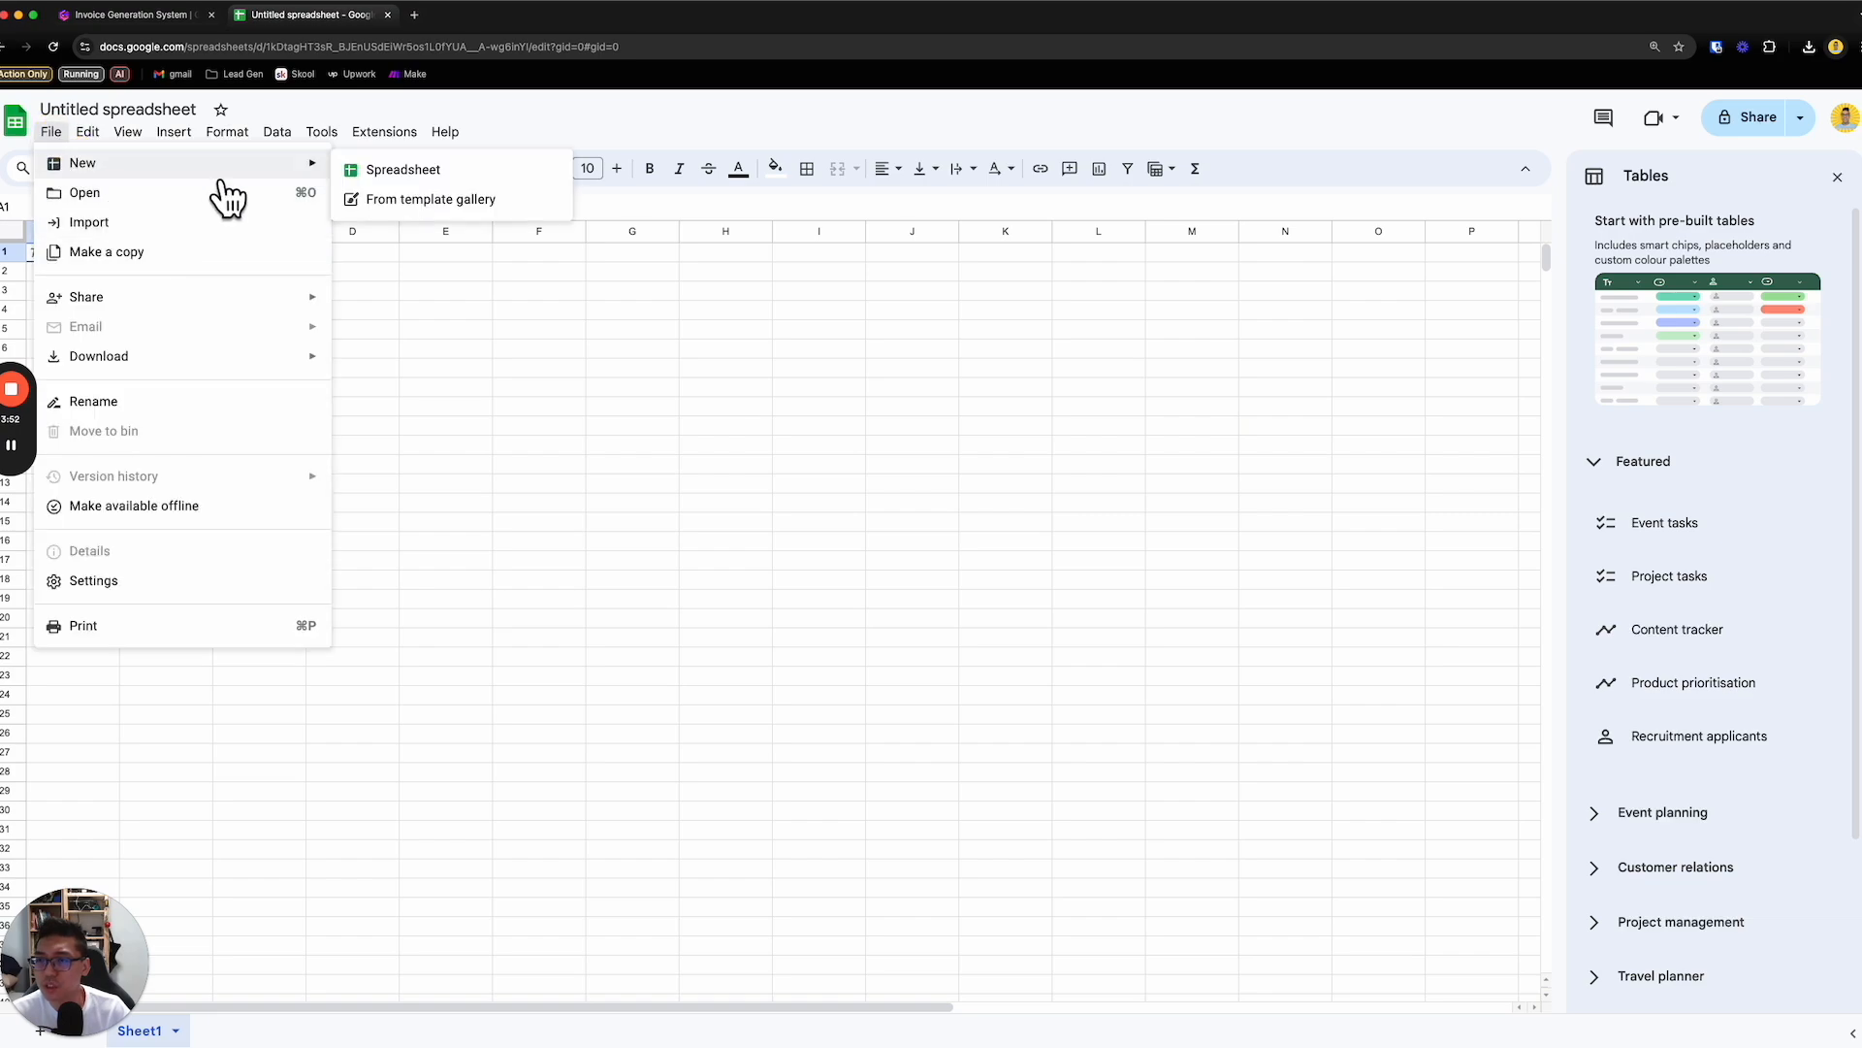
pyautogui.click(467, 199)
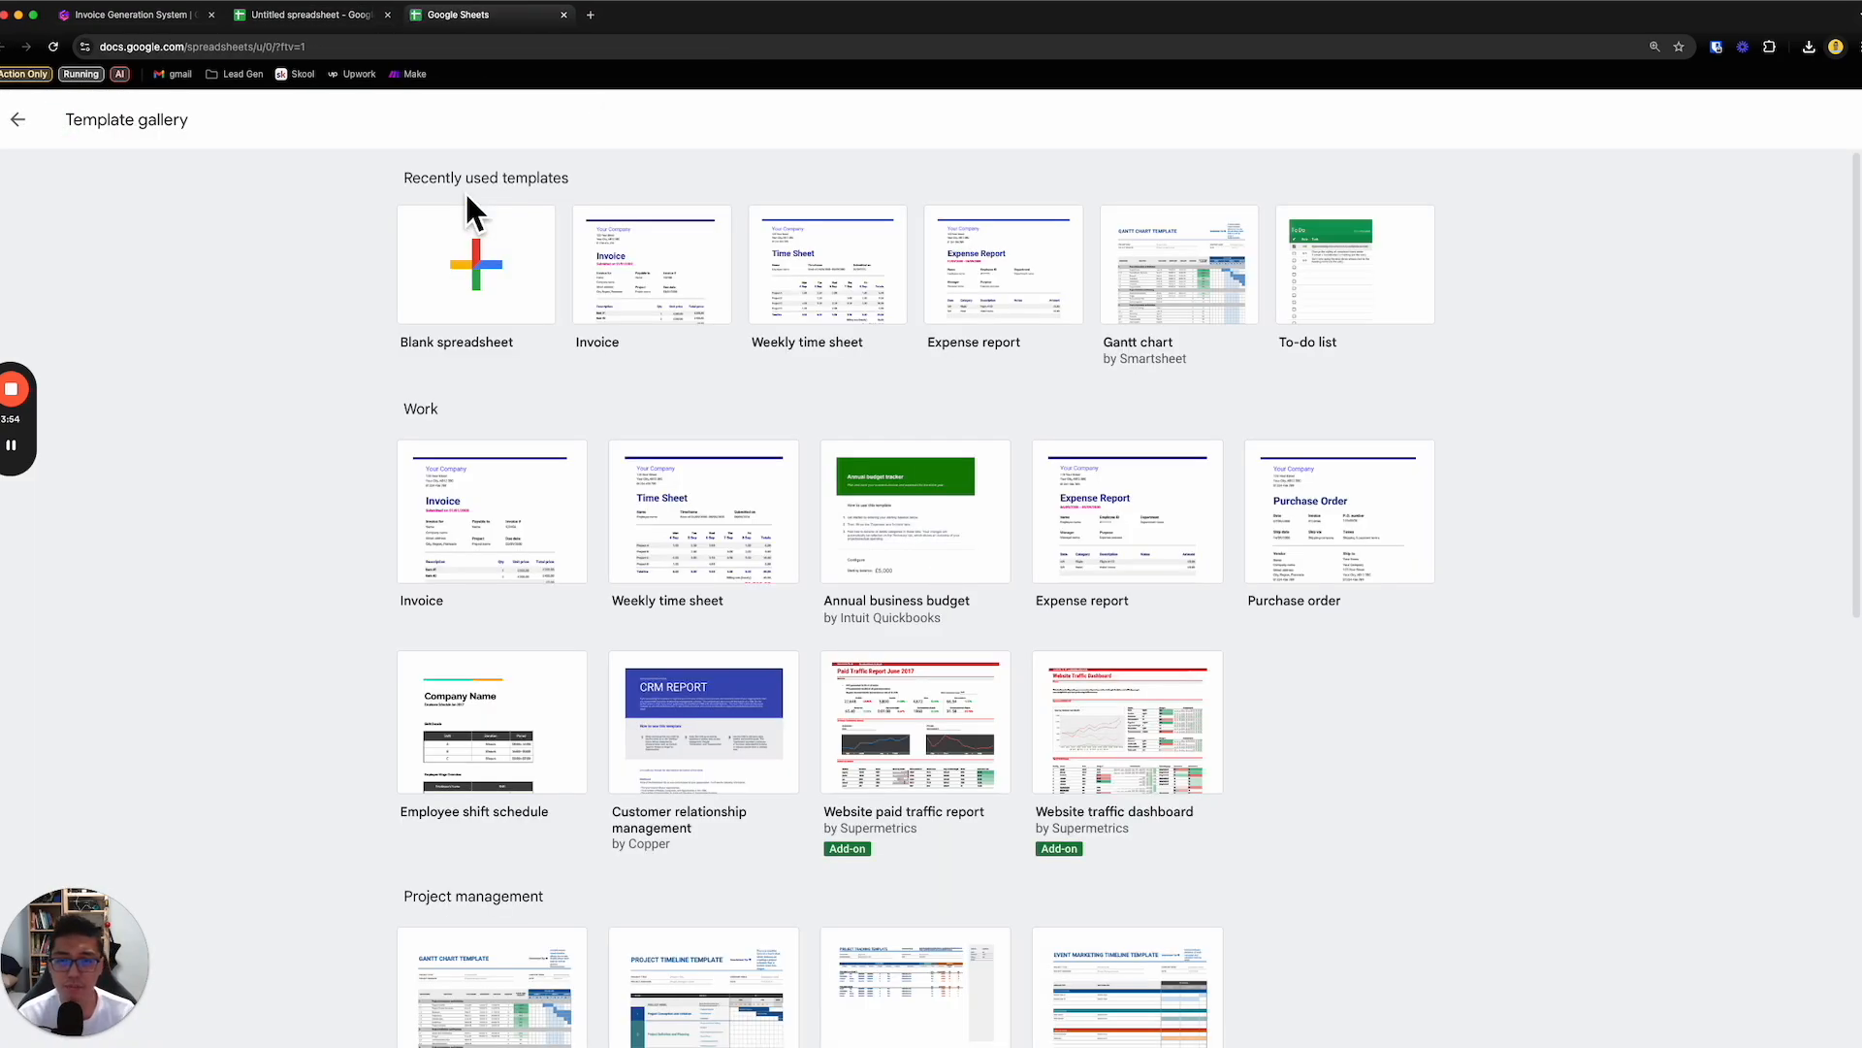
pyautogui.click(662, 267)
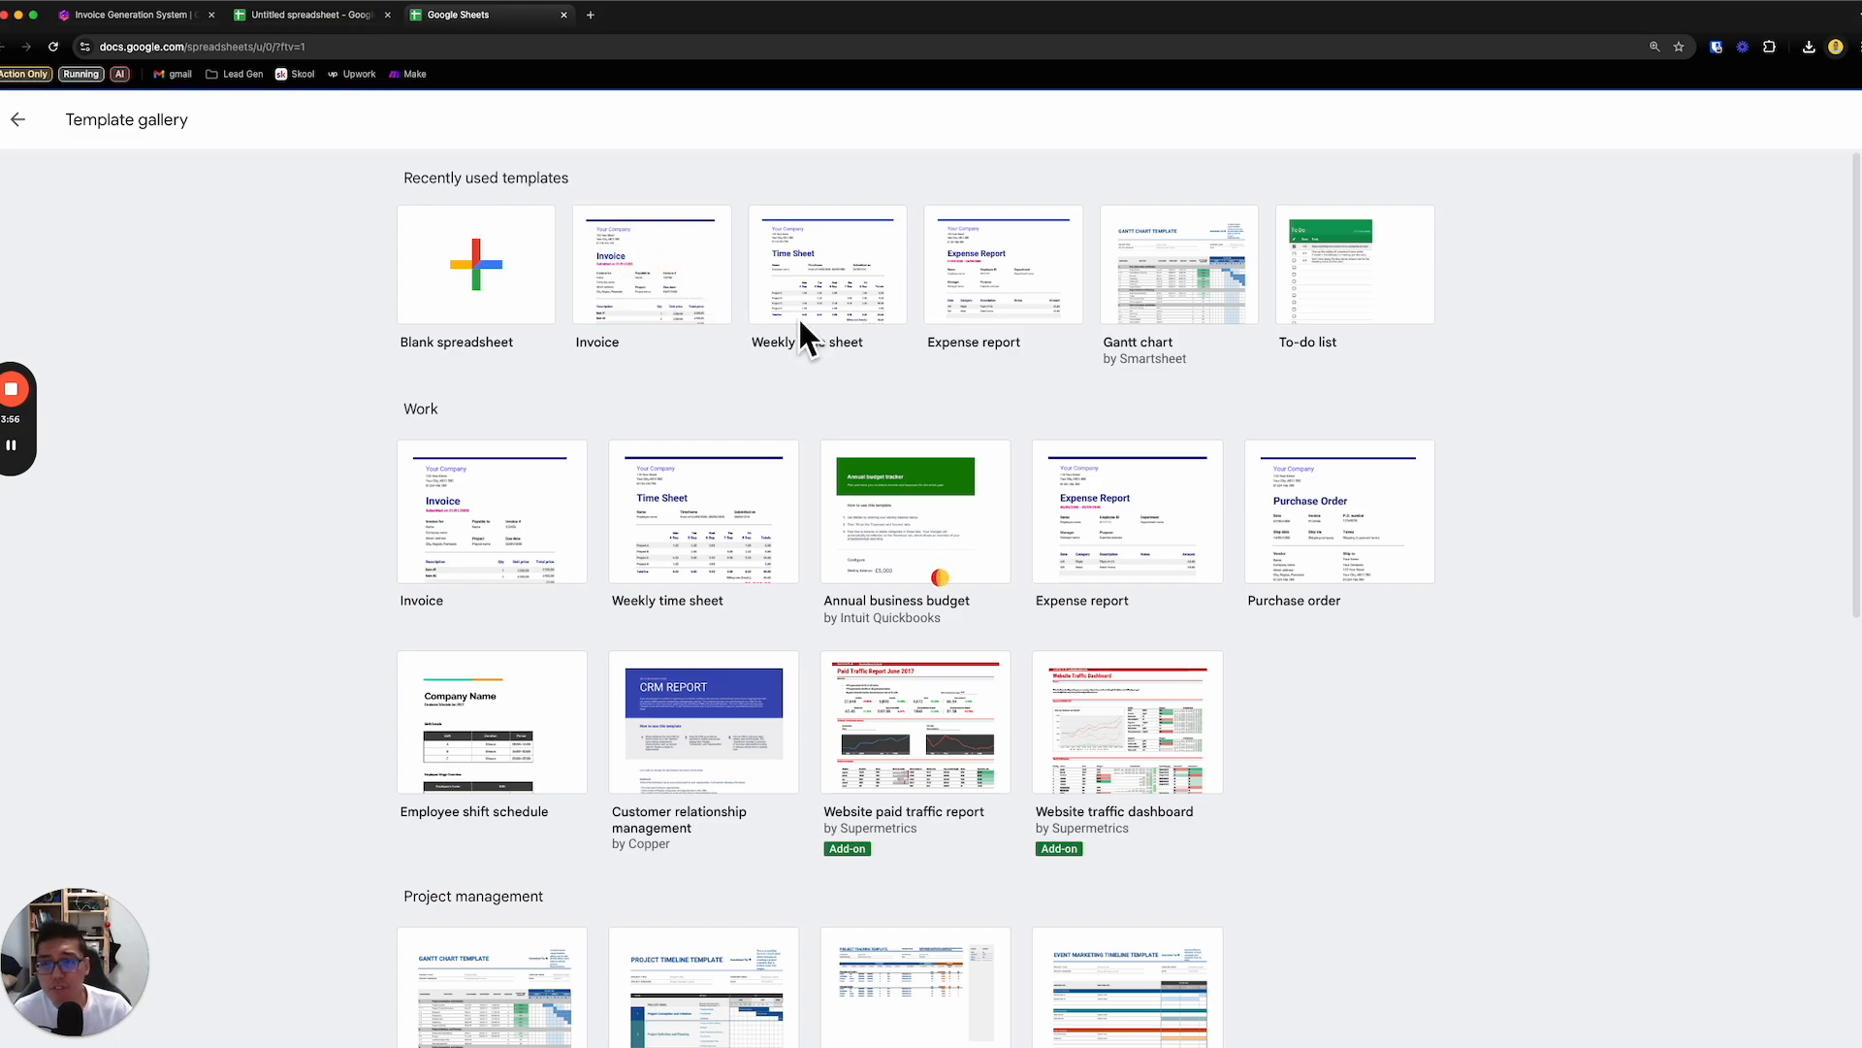
pyautogui.click(692, 268)
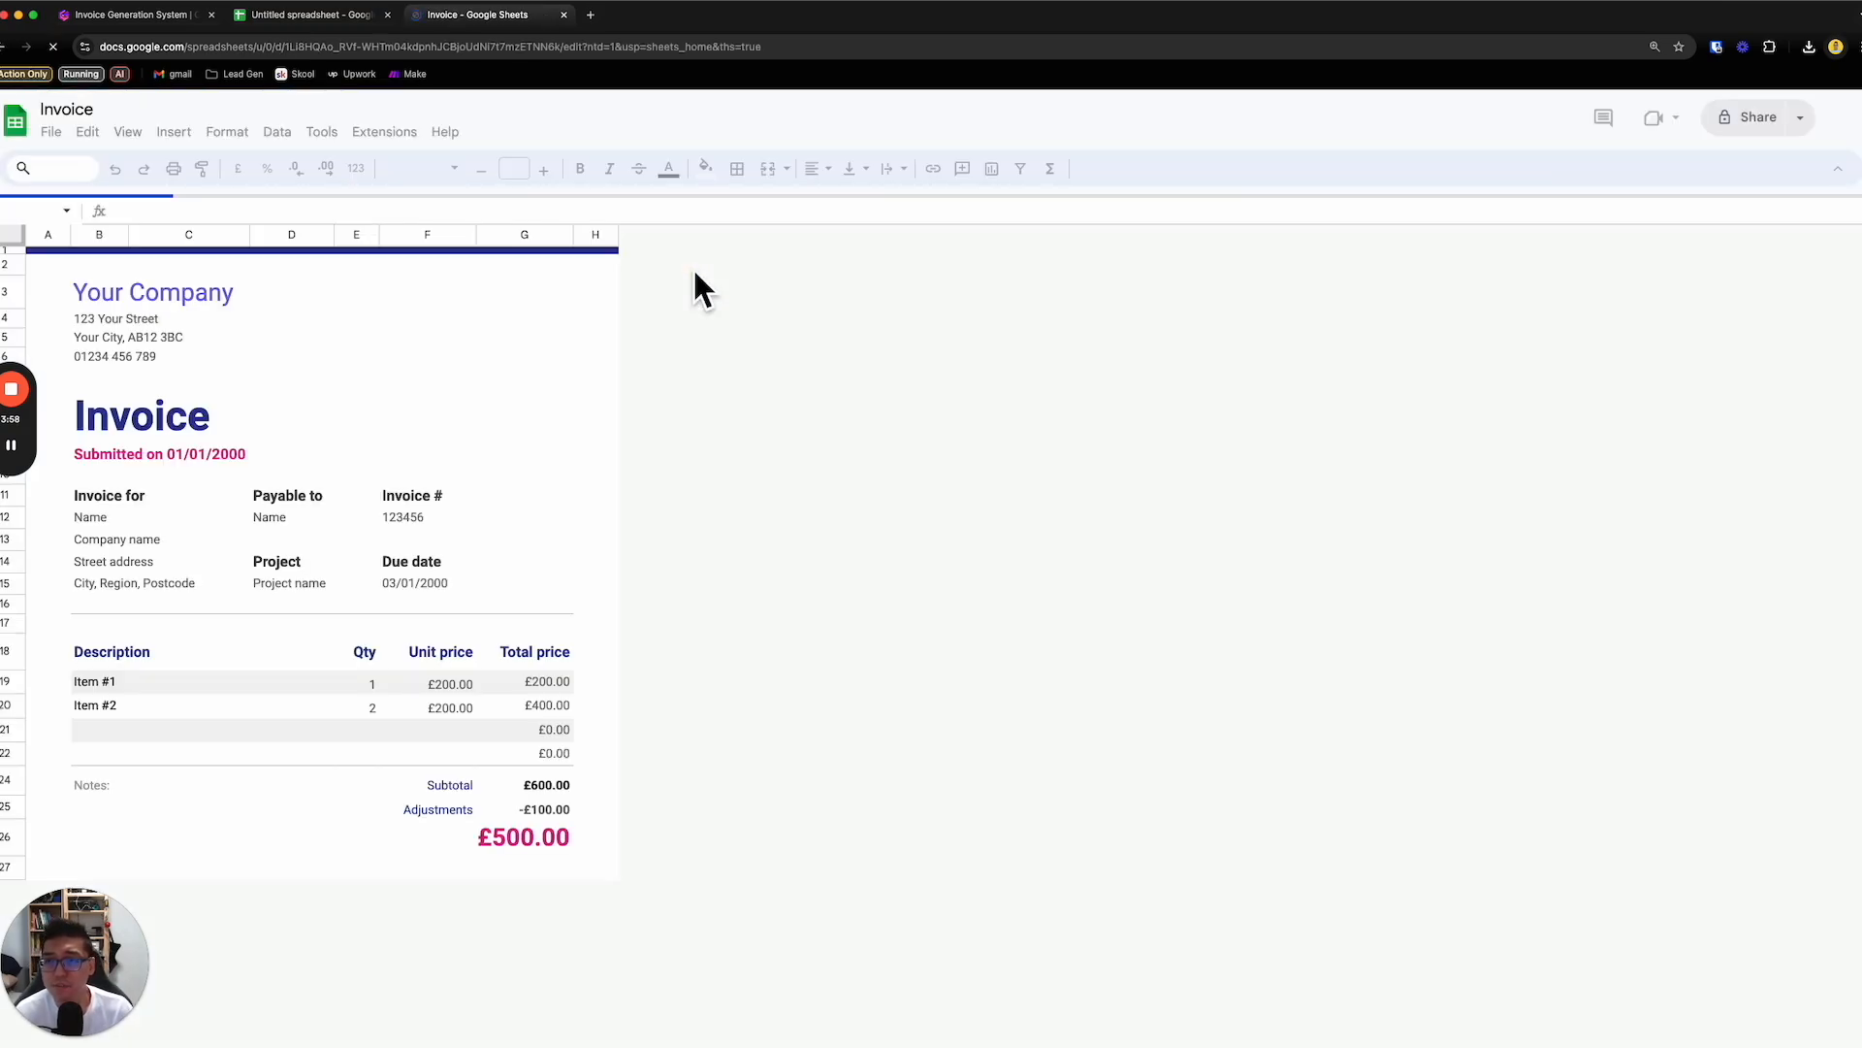
# - Start a copy of the Invoice spreadsheet and name it Invoice_Template
pyautogui.click(281, 683)
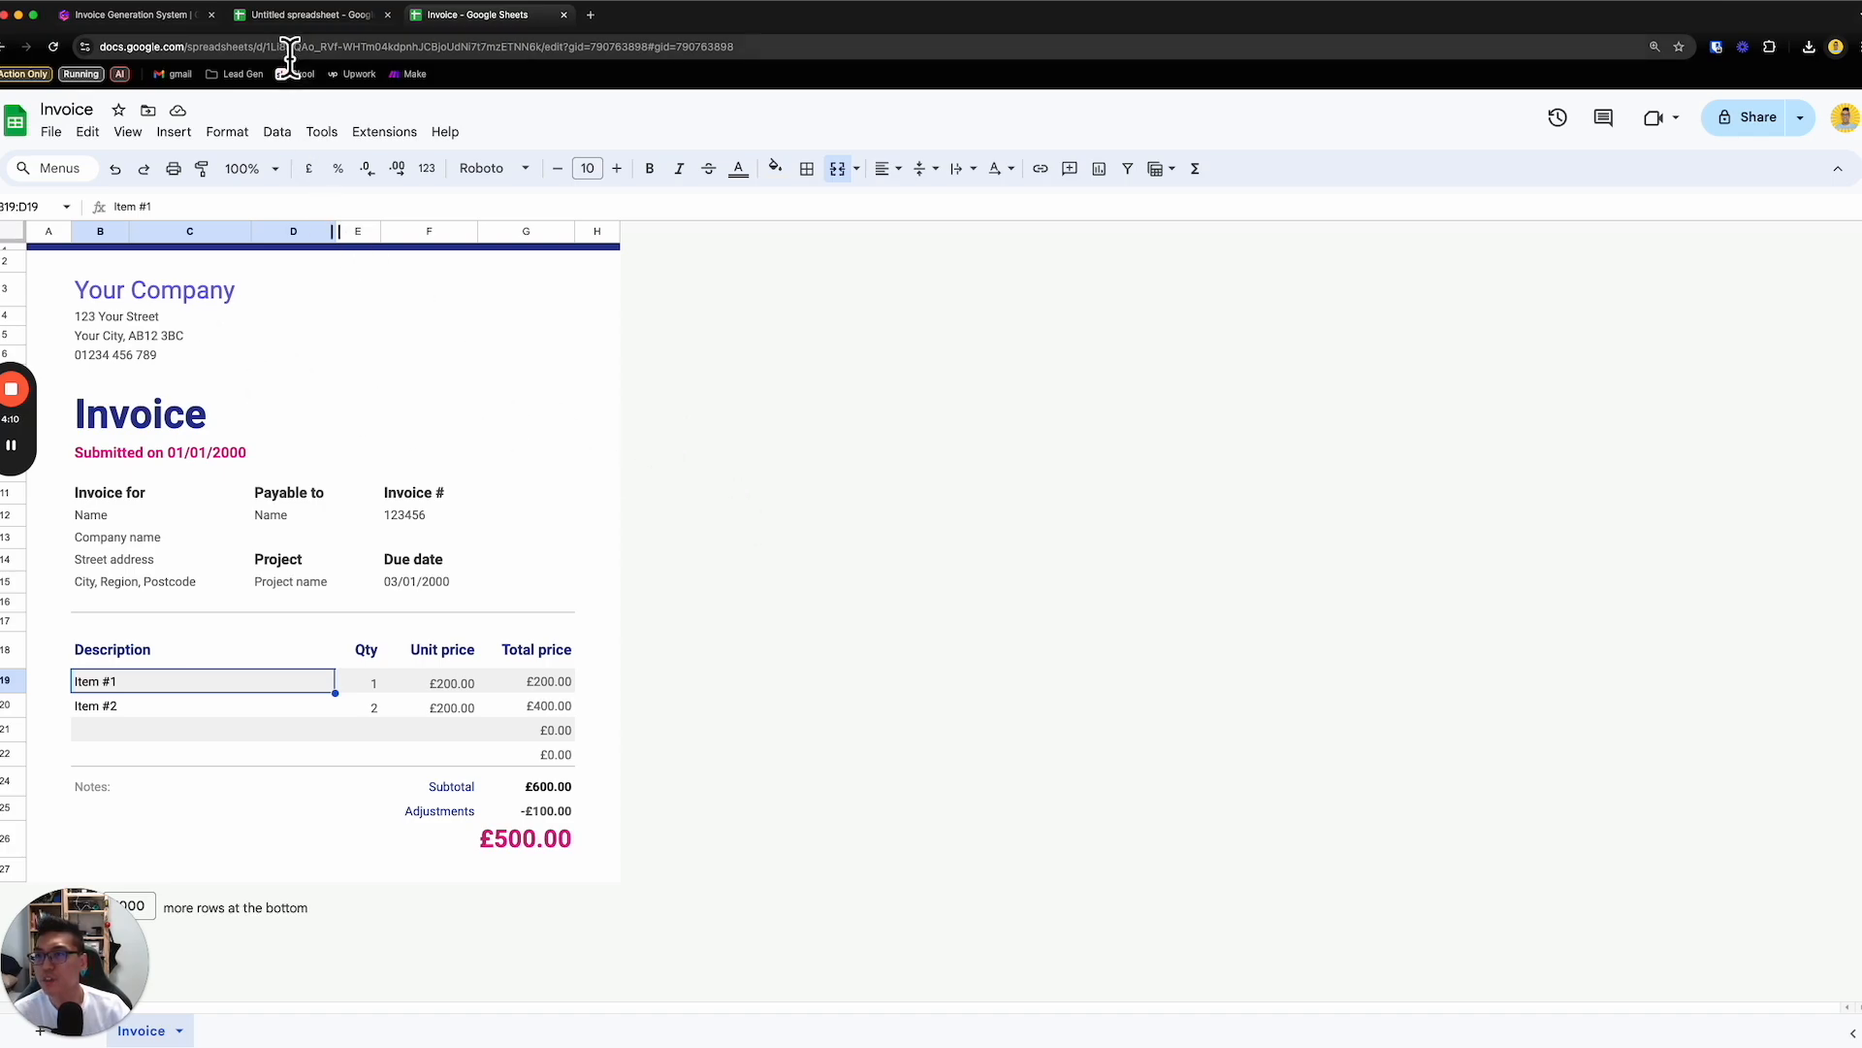
pyautogui.click(50, 131)
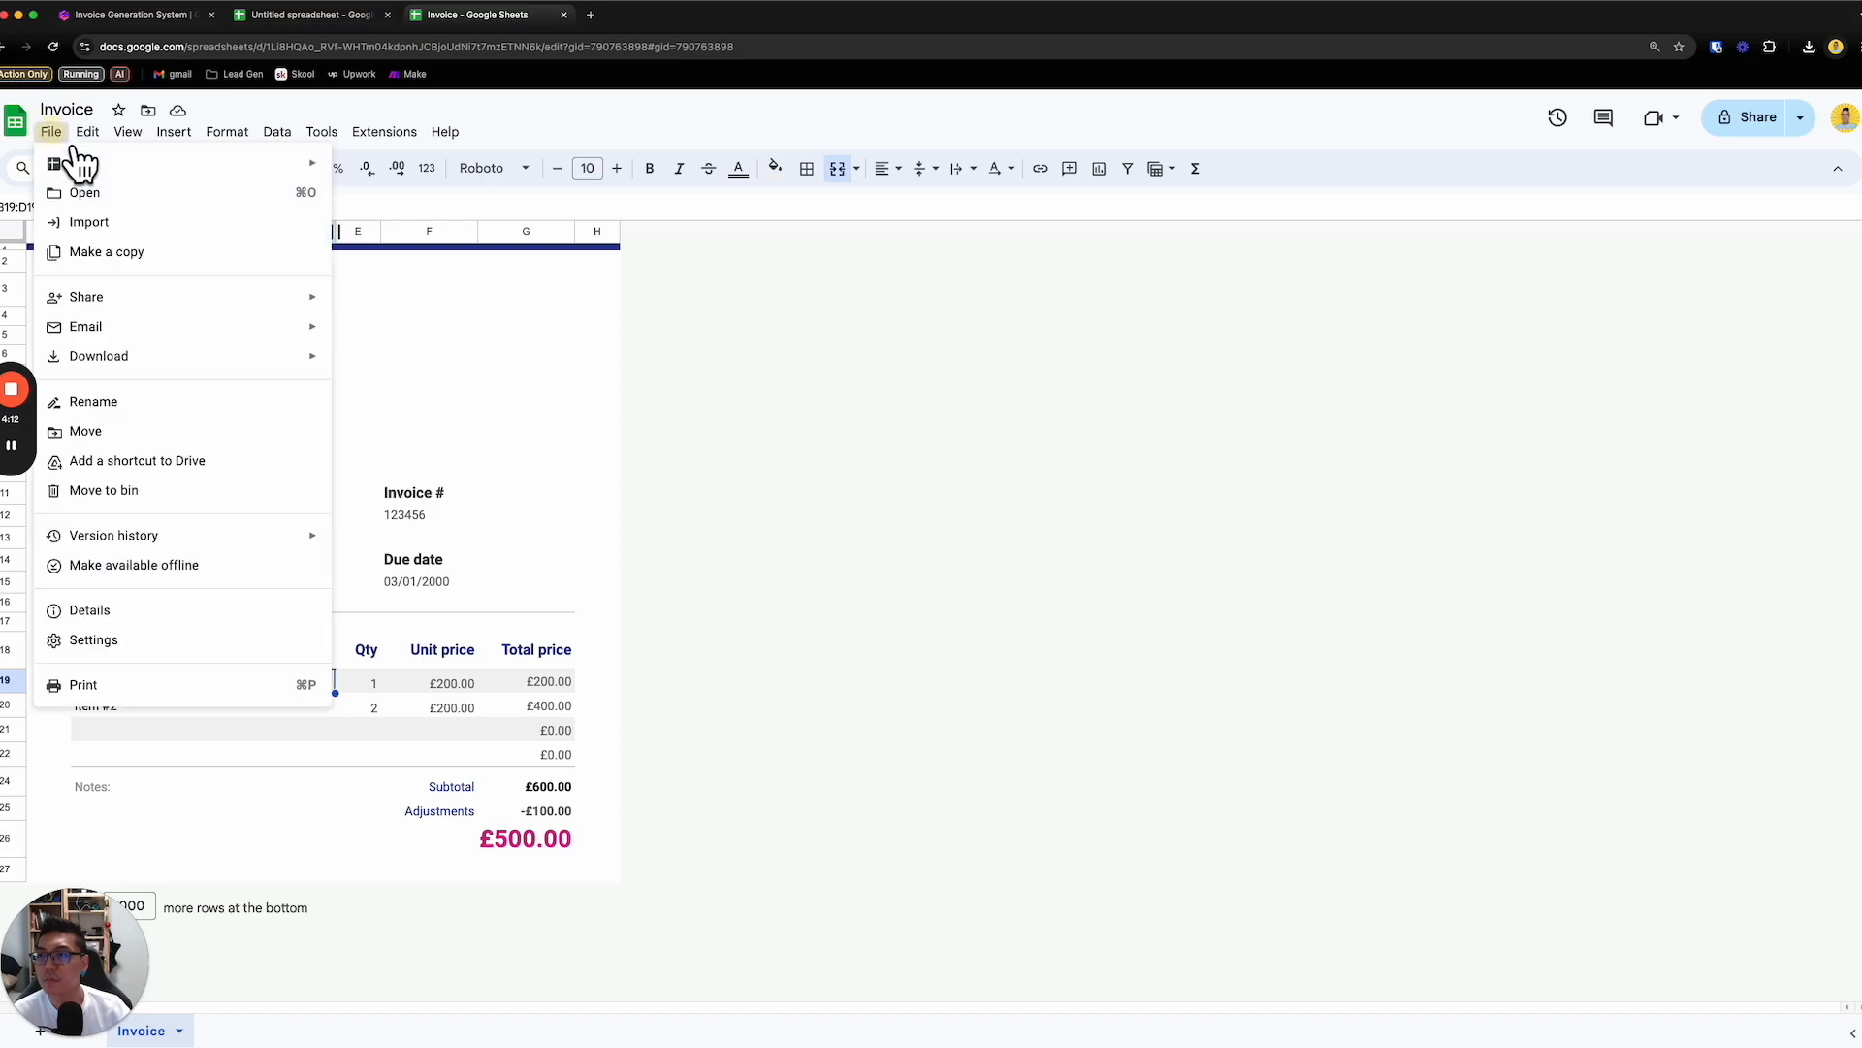
pyautogui.click(206, 254)
pyautogui.click(890, 466)
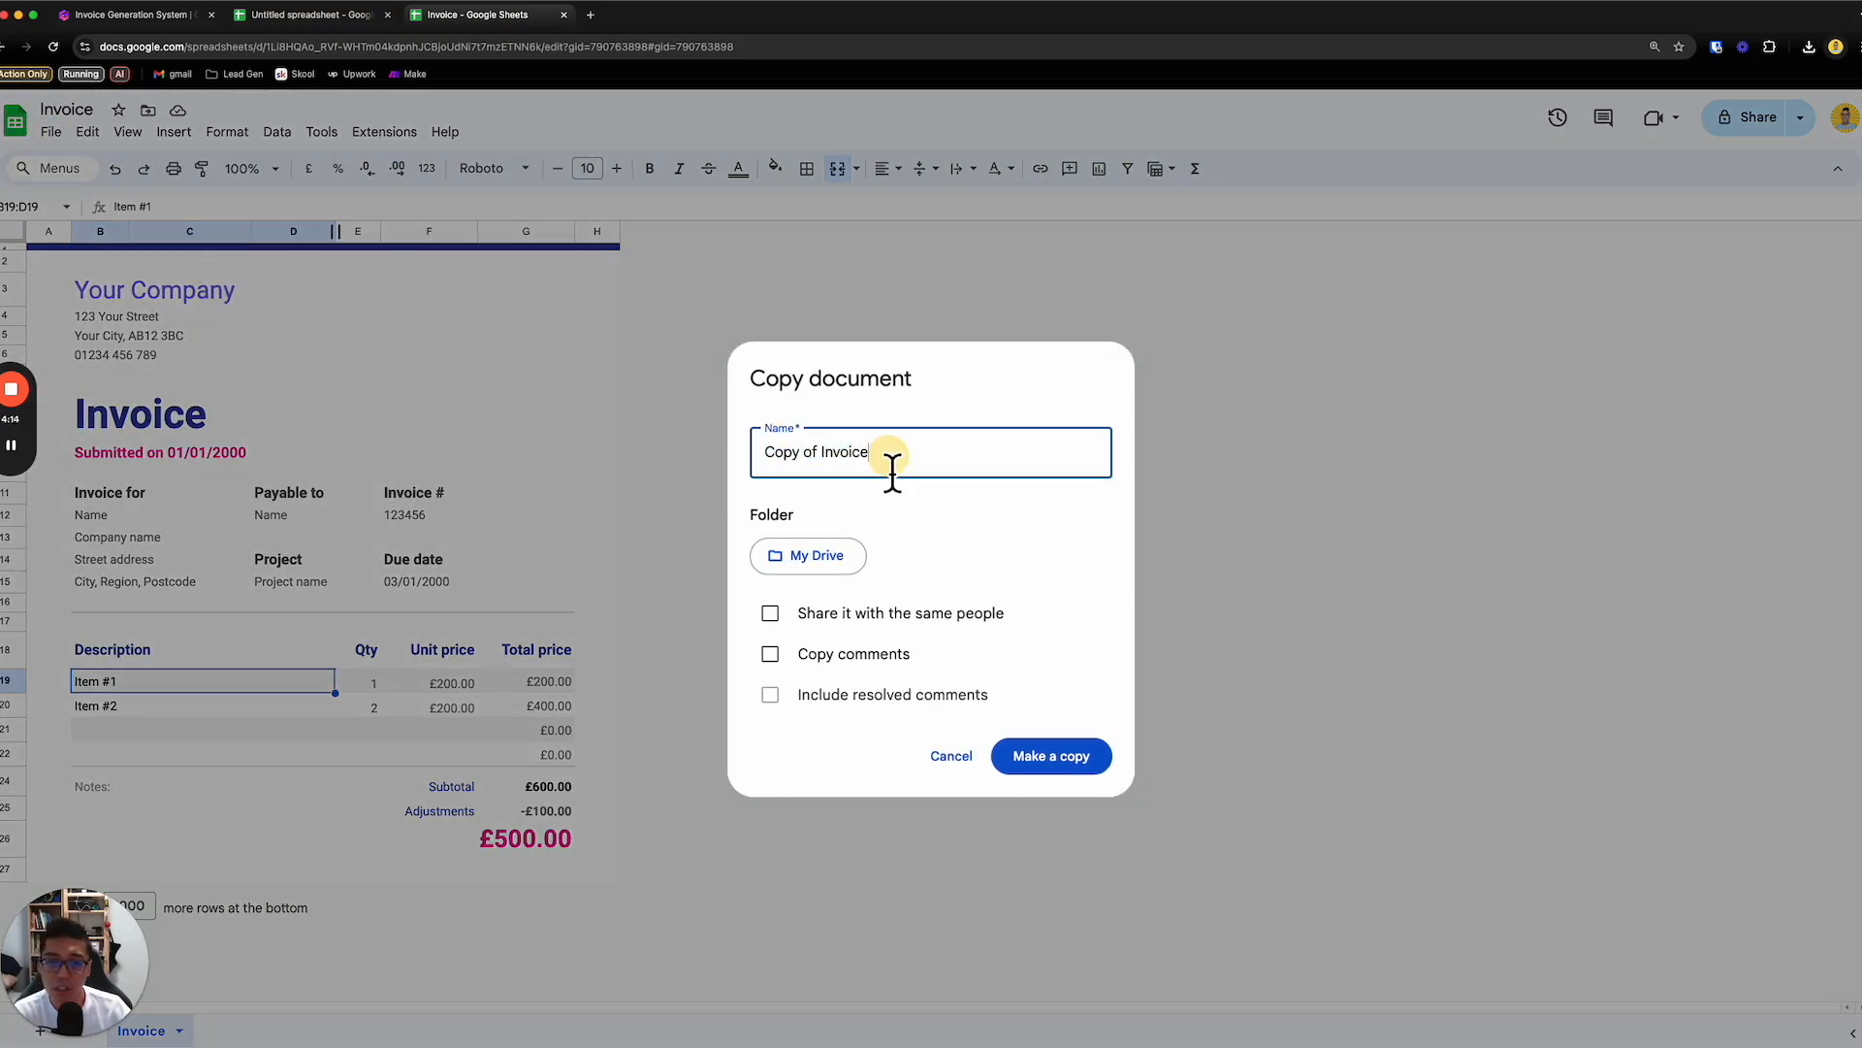
pyautogui.moveTo(828, 466); pyautogui.dragTo(765, 454)
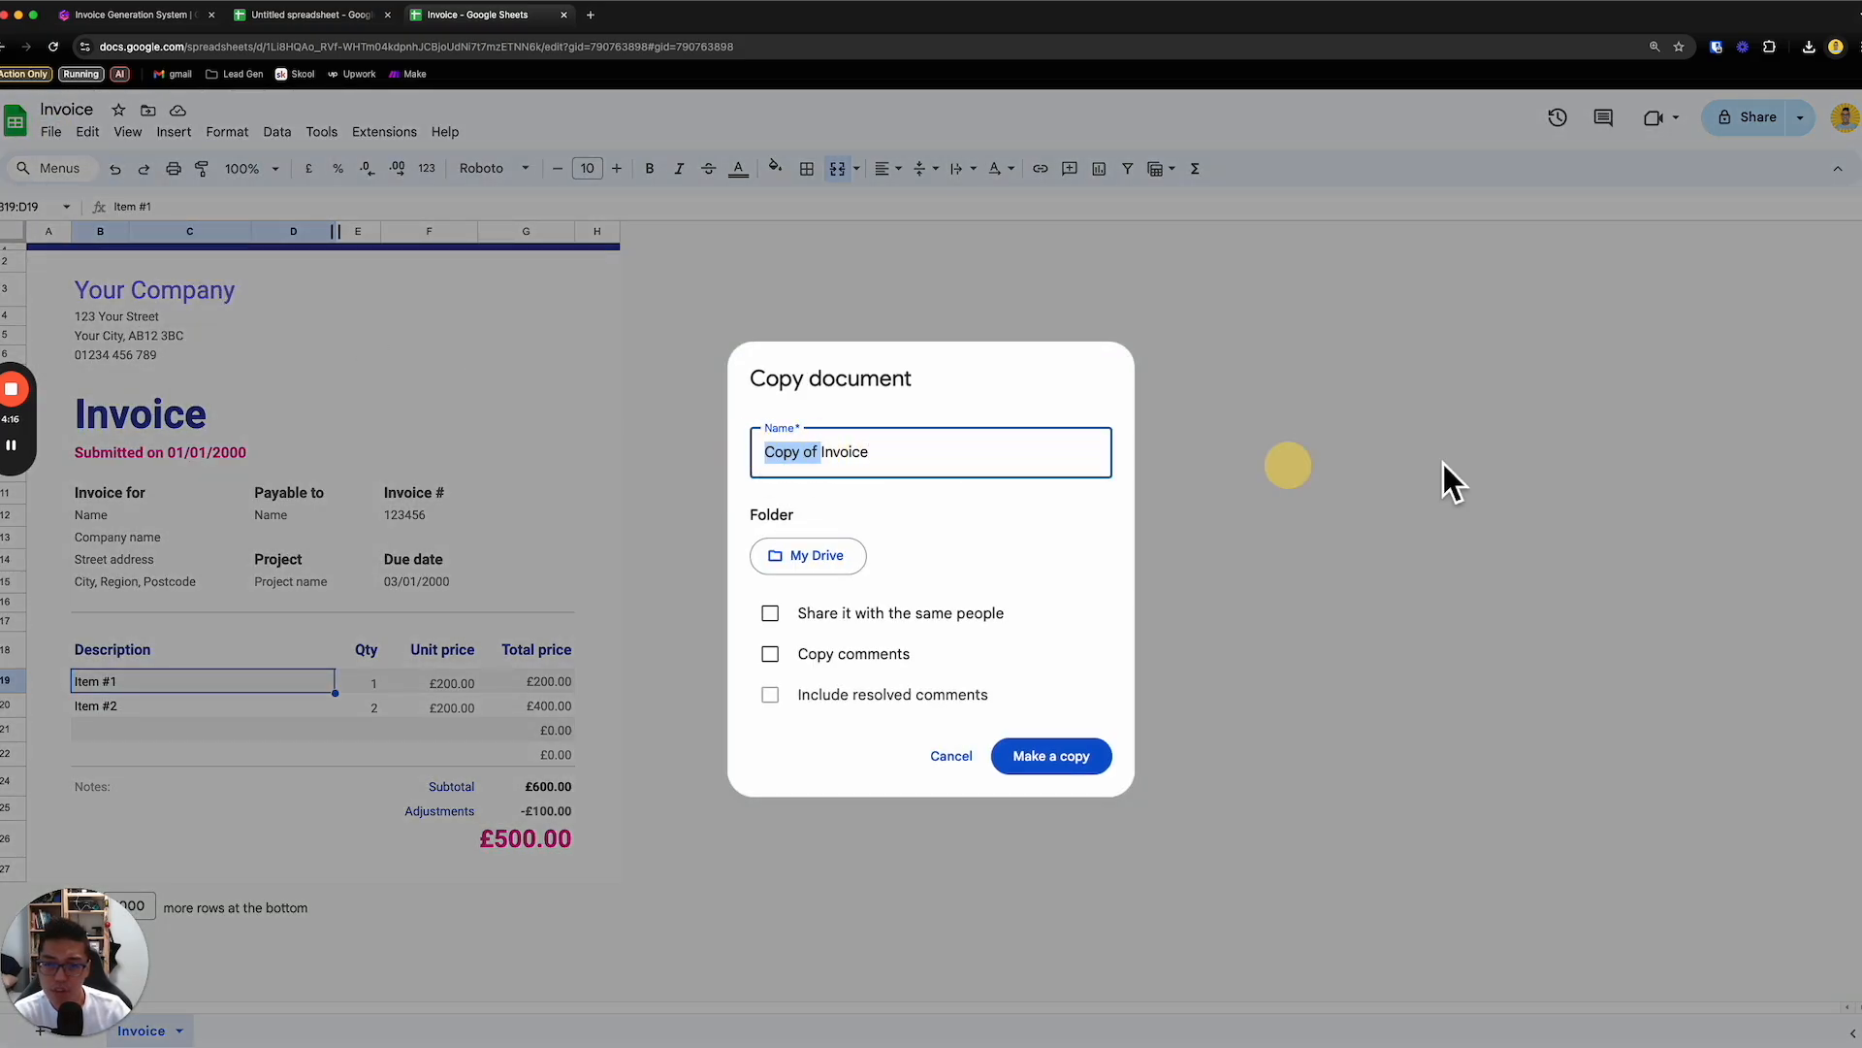
pyautogui.press('BackSpace')
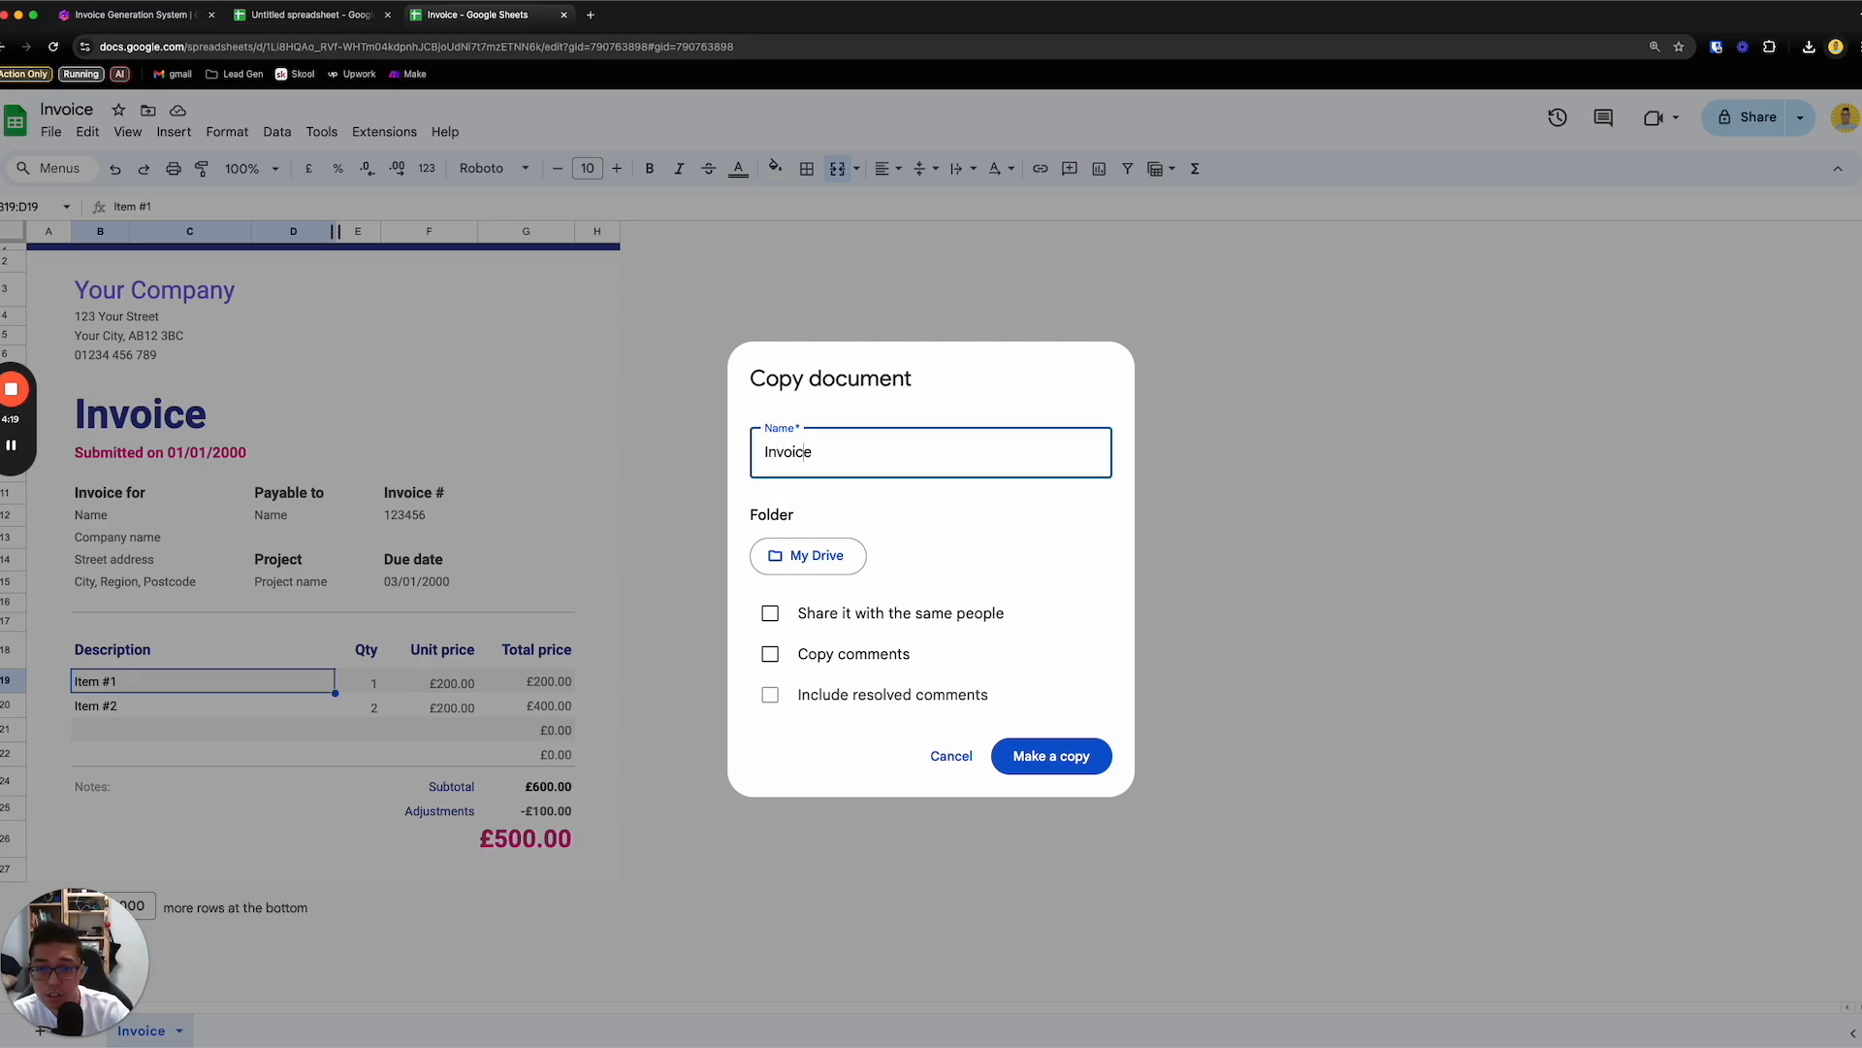
pyautogui.write('_Template')
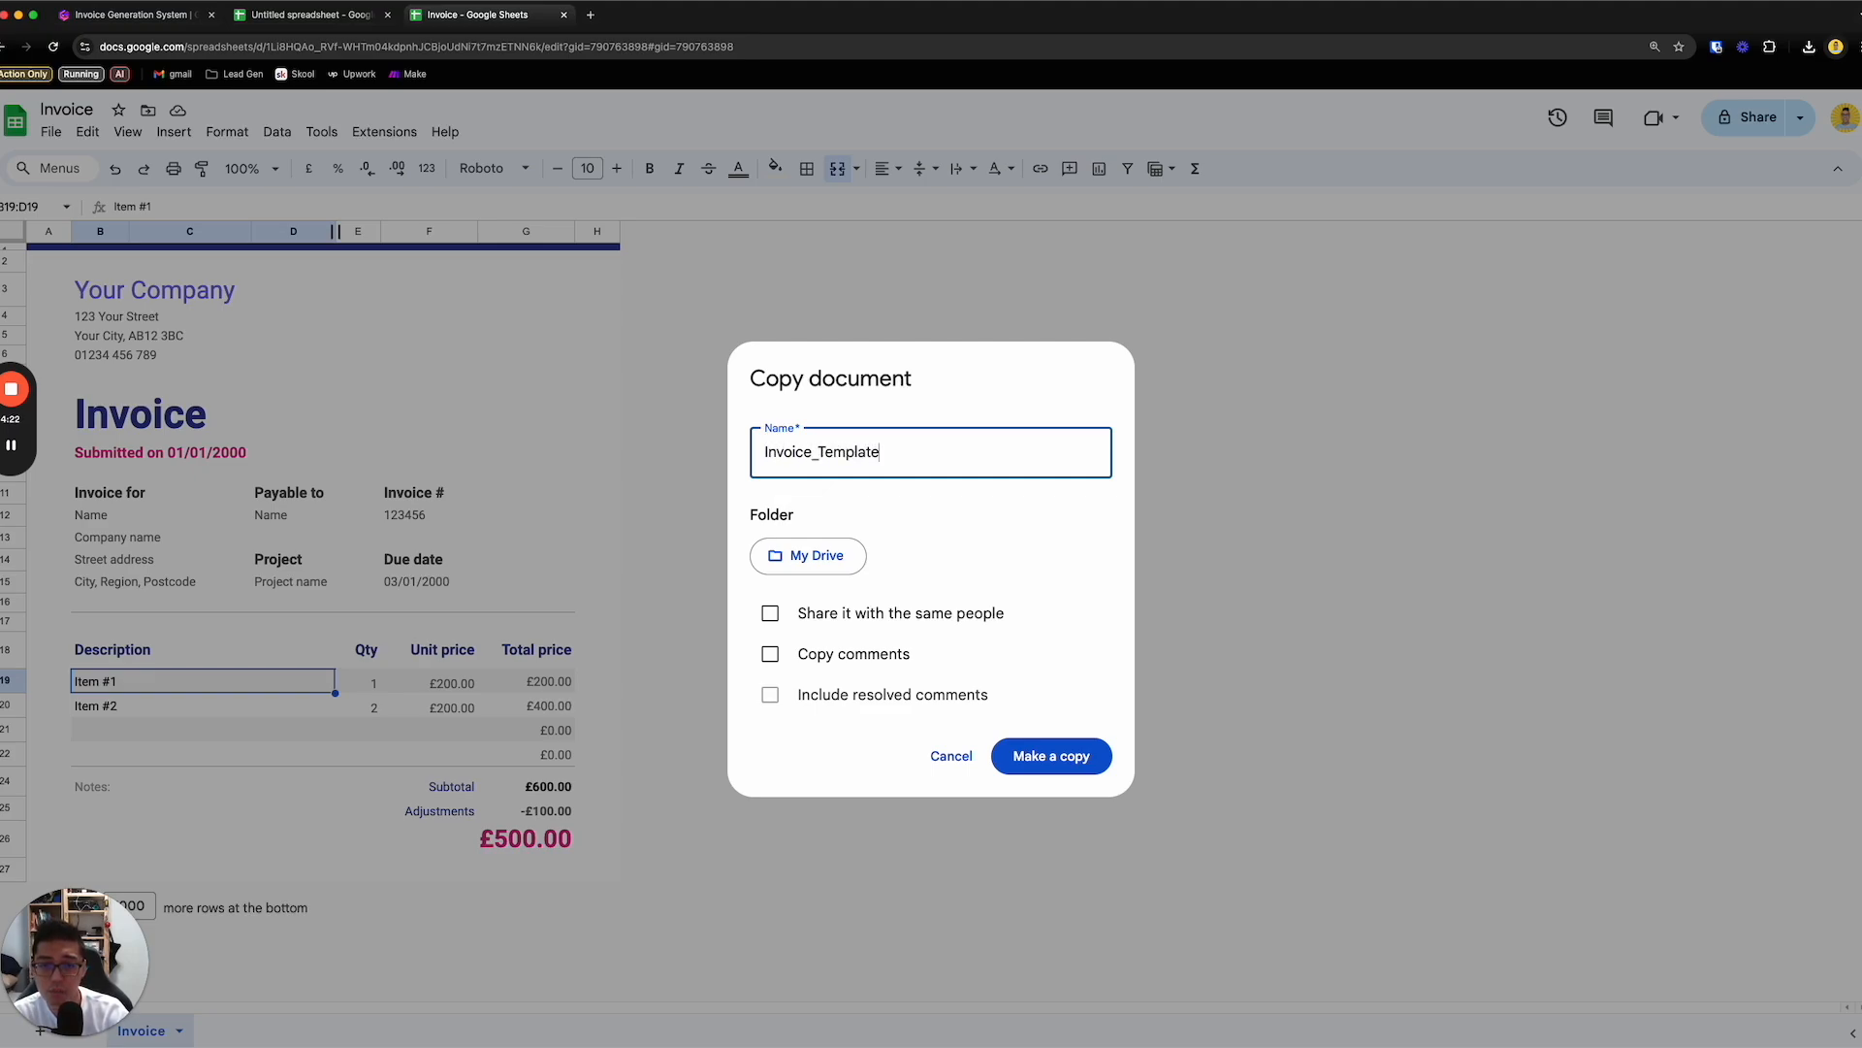
# - Choose the Playground folder as the copy's location and create the copy
pyautogui.click(842, 555)
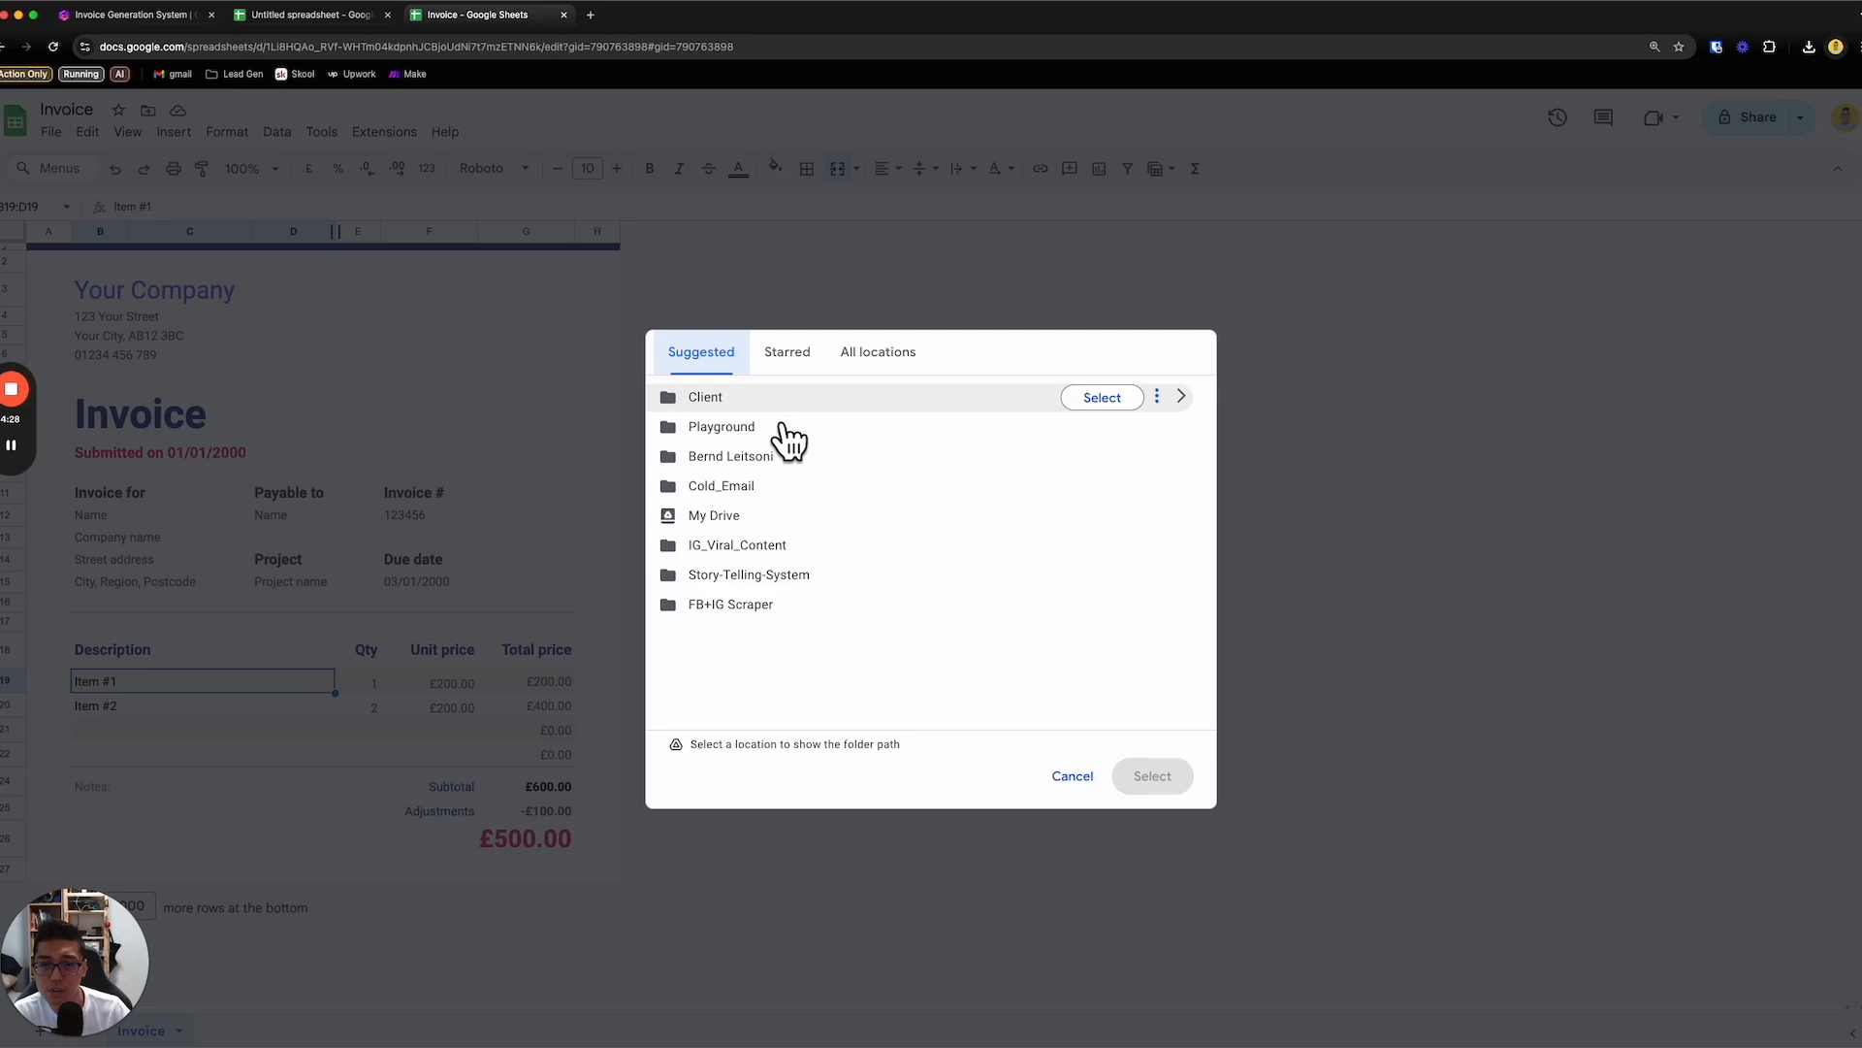
pyautogui.click(788, 437)
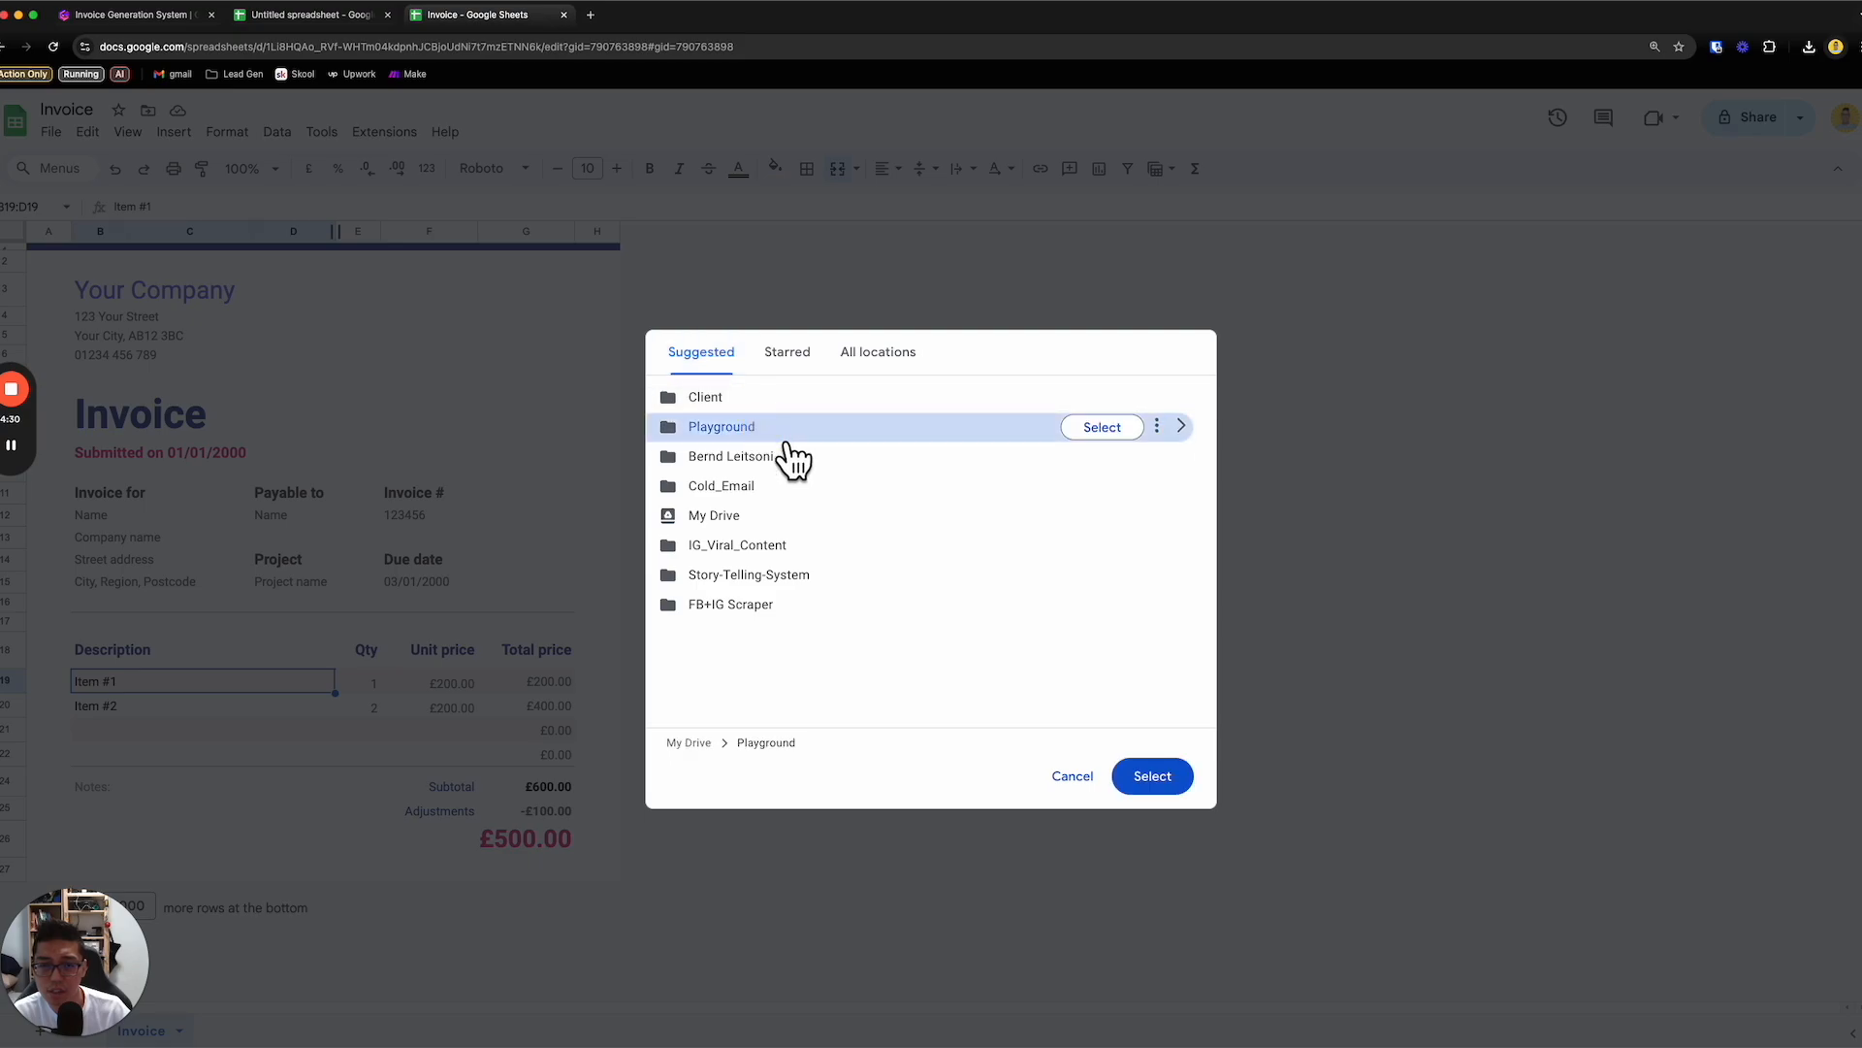
pyautogui.click(1113, 429)
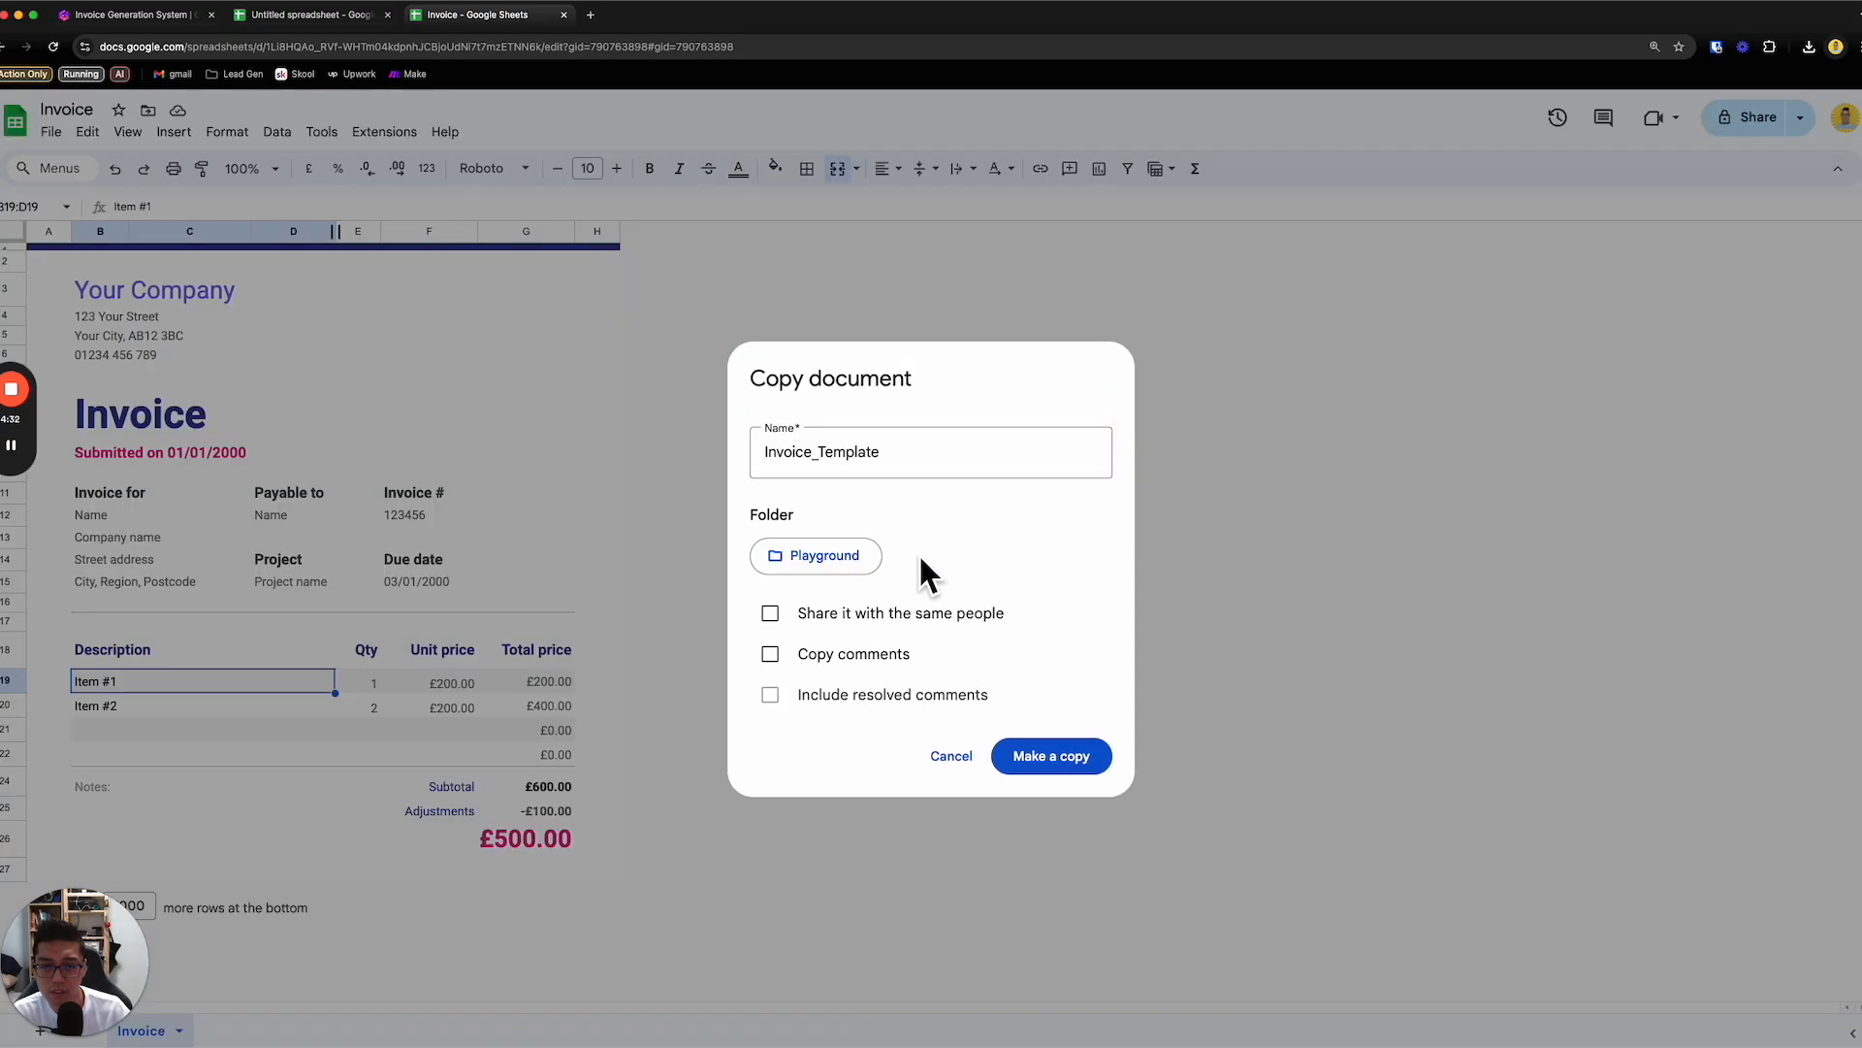
pyautogui.click(1053, 764)
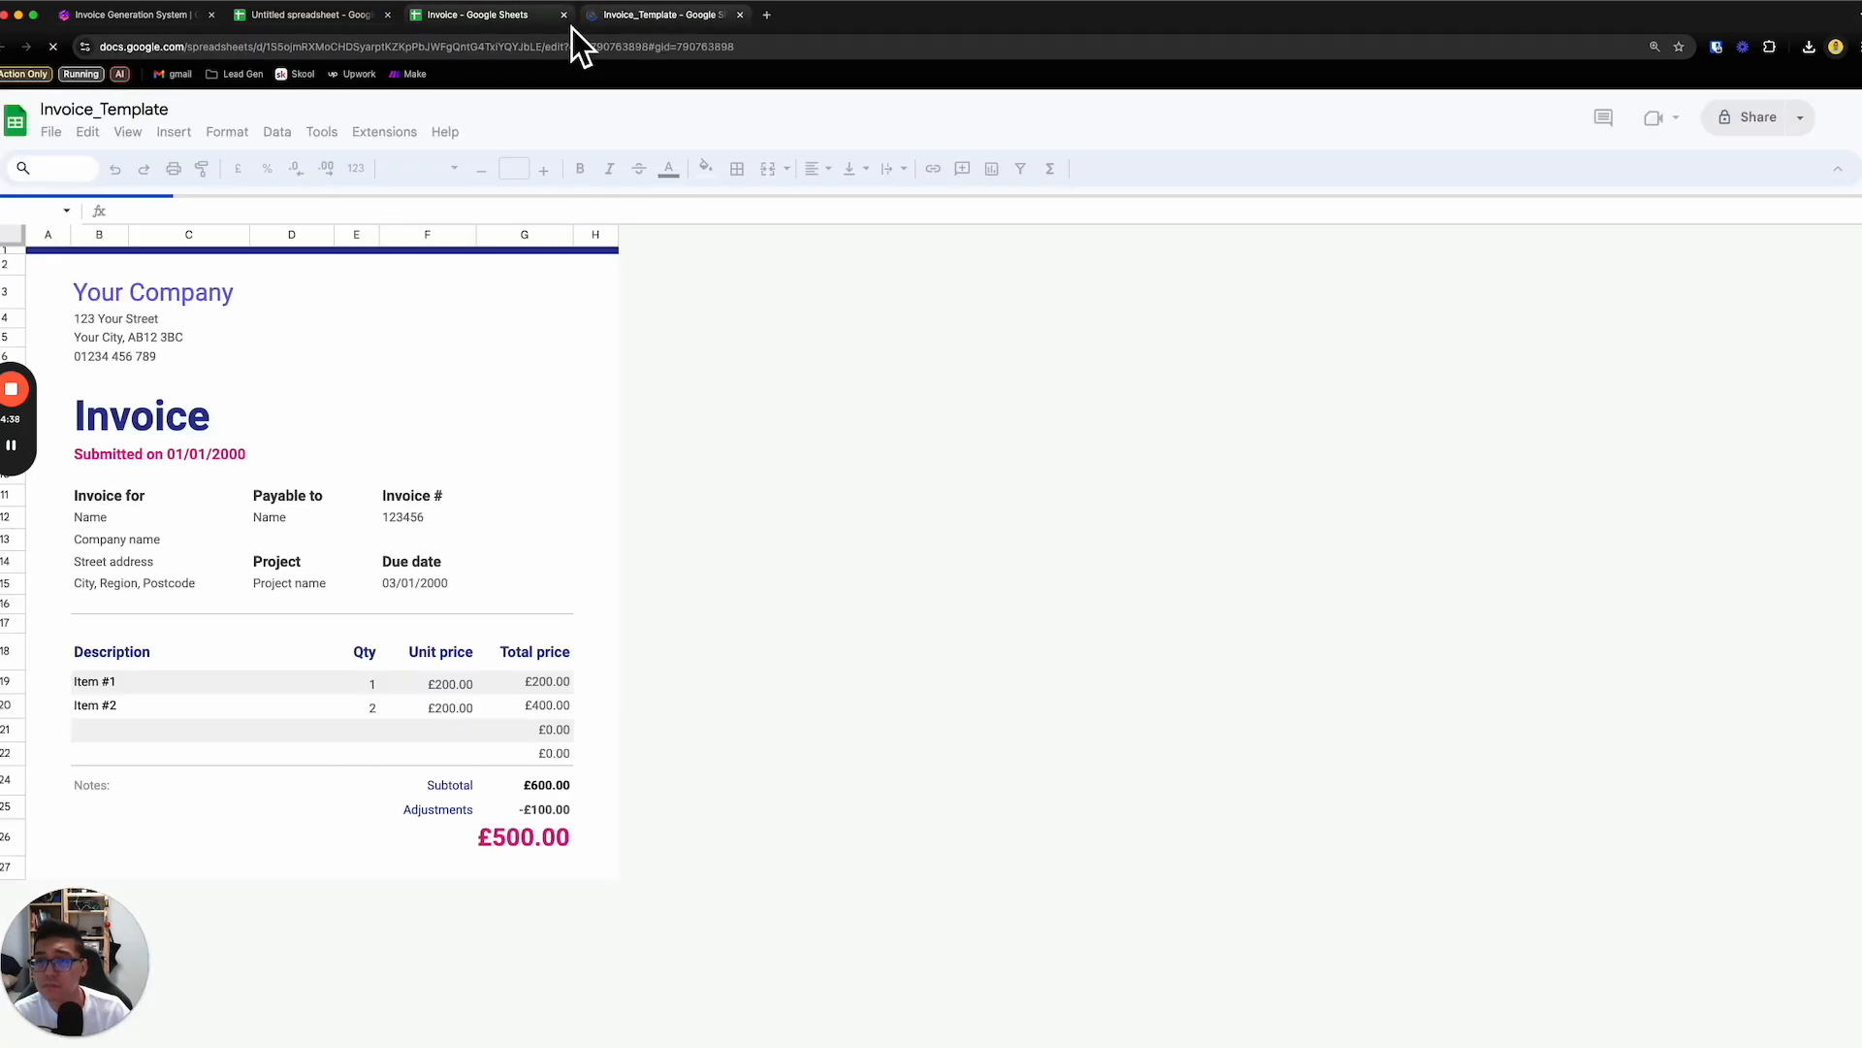
# - Return to the original Invoice spreadsheet, enlarge the page, and examine its submission date, line-item and company detail cells
pyautogui.click(212, 459)
pyautogui.doubleClick(213, 462)
pyautogui.moveTo(167, 464); pyautogui.dragTo(530, 493)
pyautogui.press('super+equal')
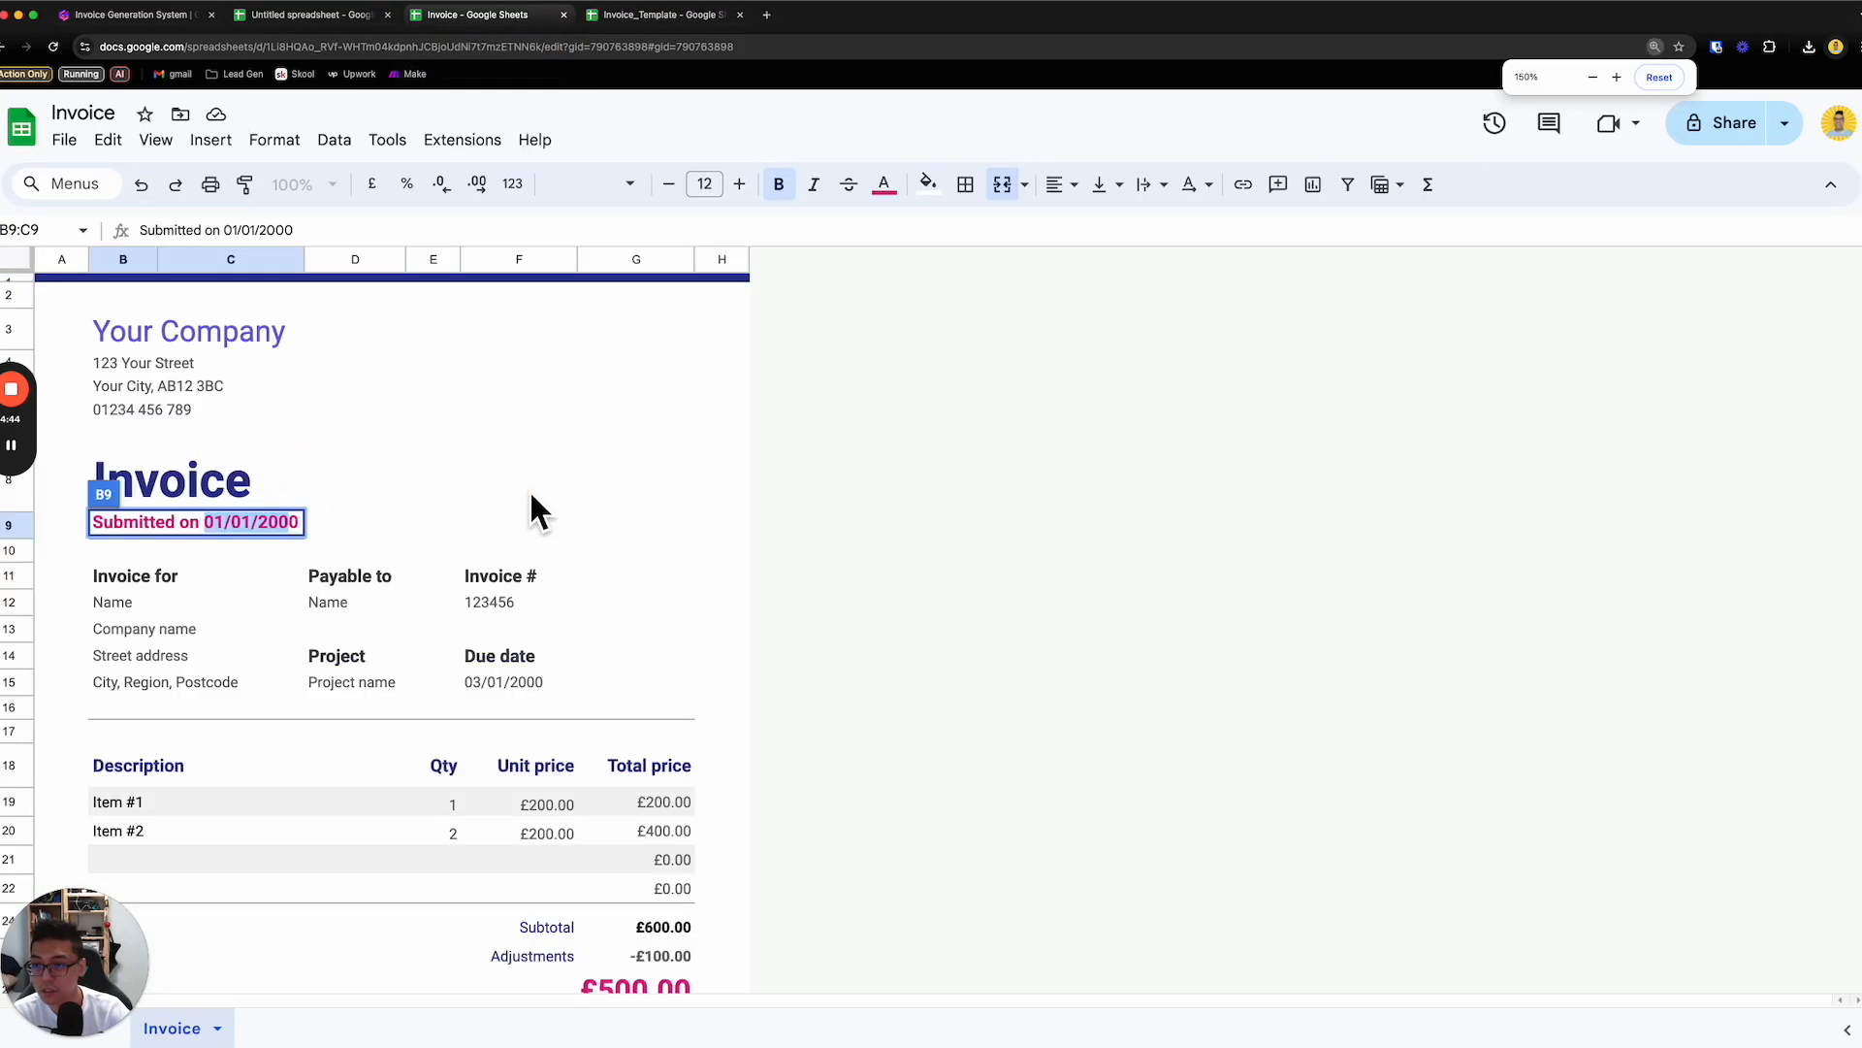
pyautogui.press('super+equal')
pyautogui.scroll(-2, 531, 507)
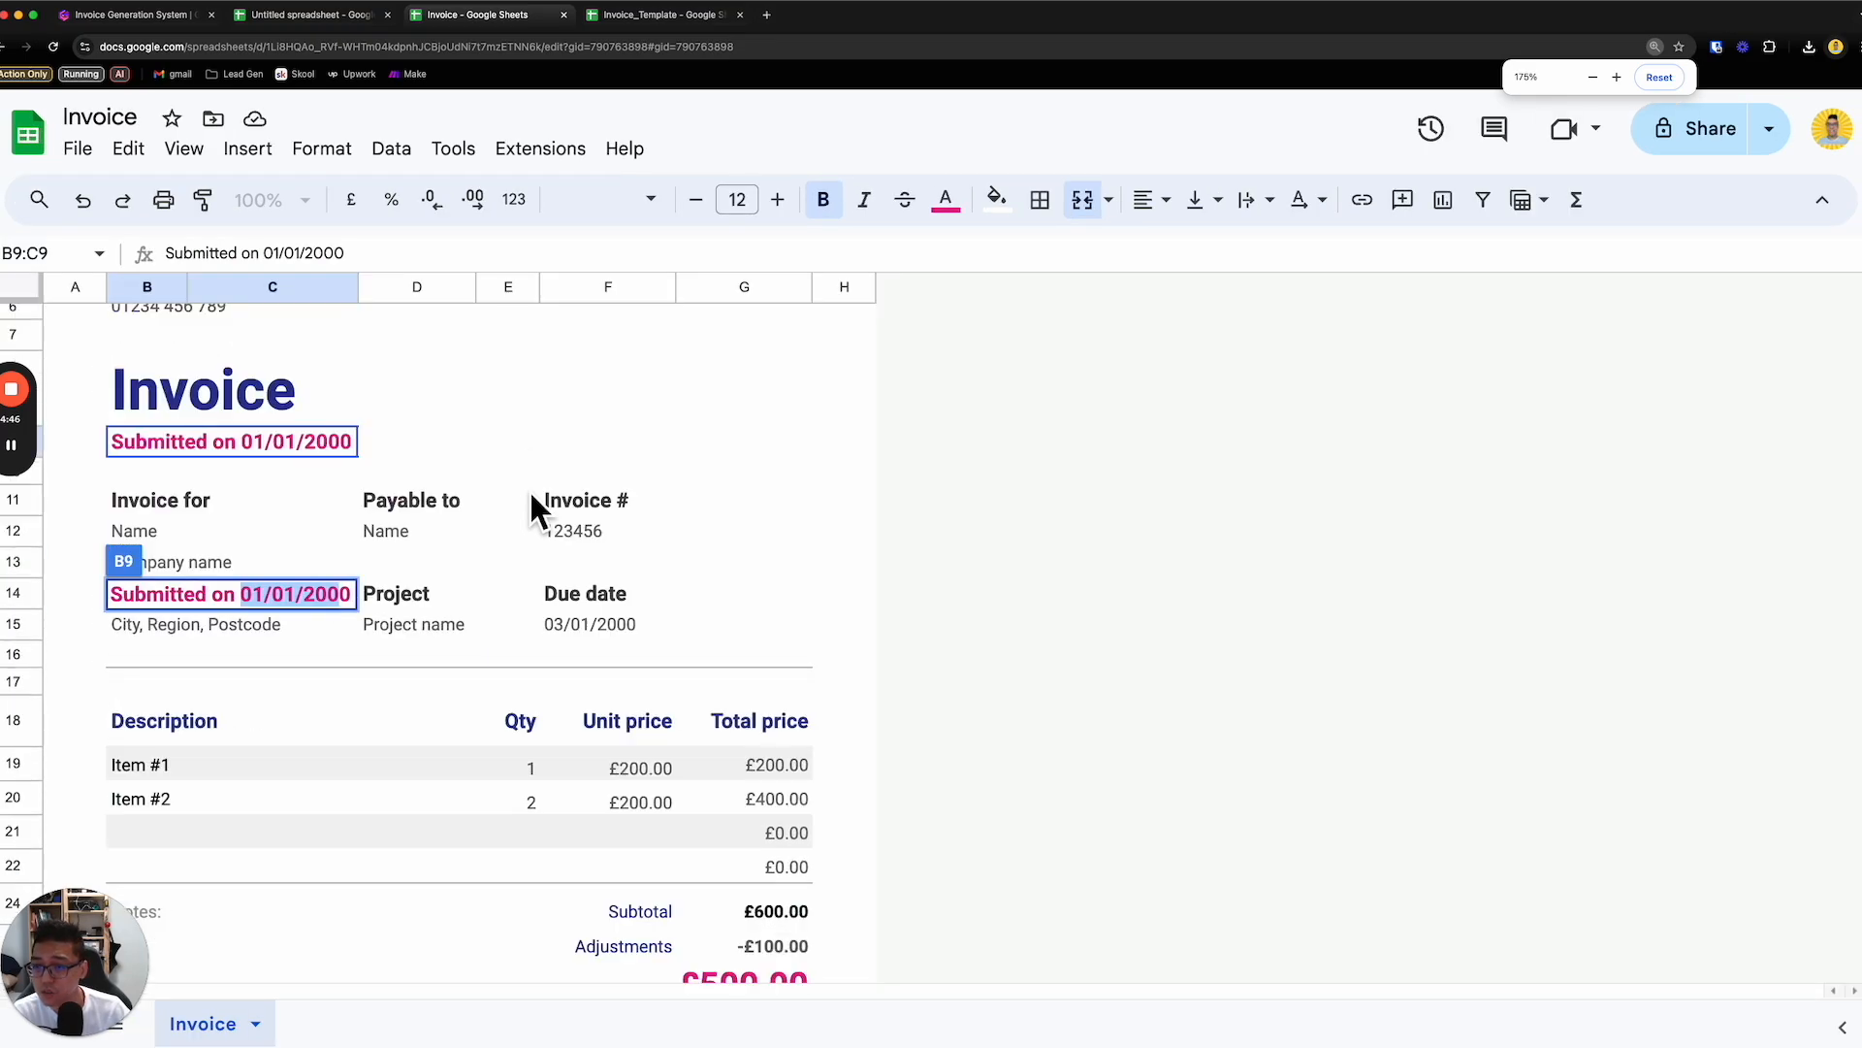
pyautogui.click(553, 451)
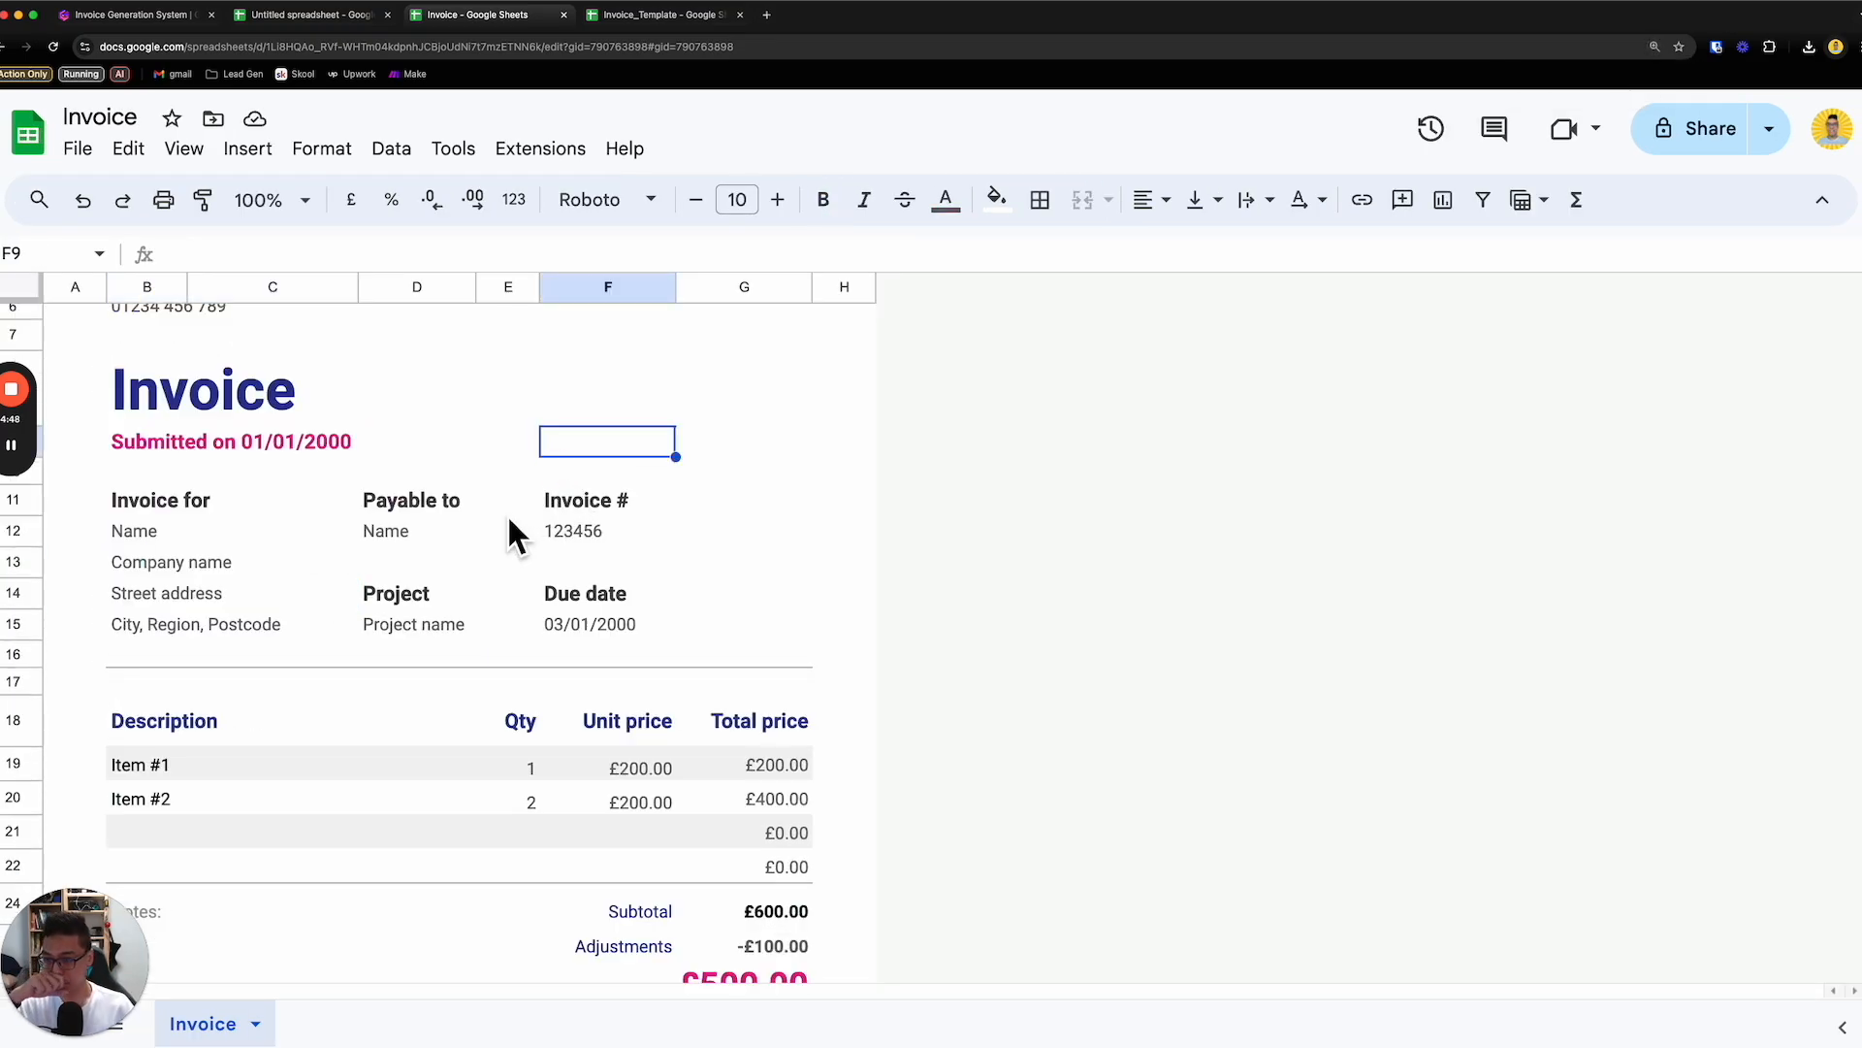
pyautogui.doubleClick(224, 769)
pyautogui.moveTo(192, 770); pyautogui.dragTo(153, 751)
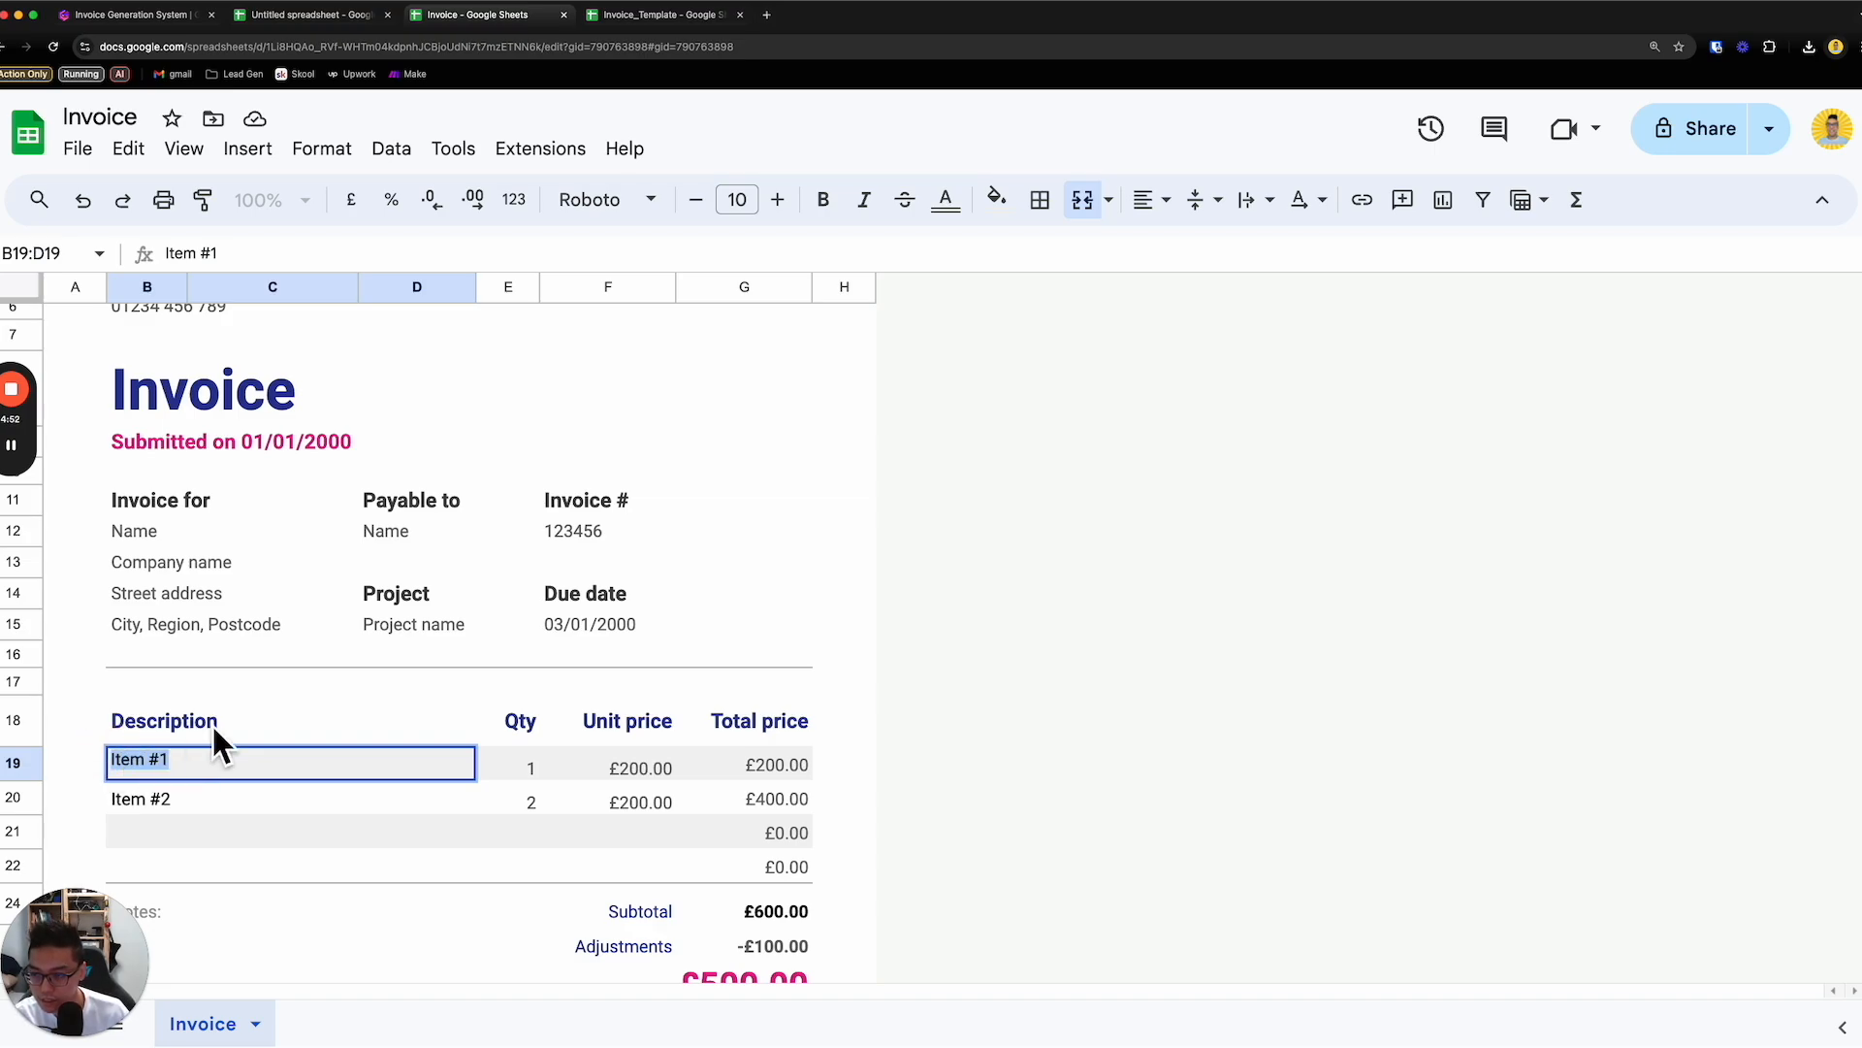
pyautogui.scroll(3, 233, 683)
pyautogui.click(273, 434)
pyautogui.click(253, 378)
pyautogui.click(316, 460)
# - Replace the submission date line below the Invoice heading with the label "Date"
pyautogui.click(246, 597)
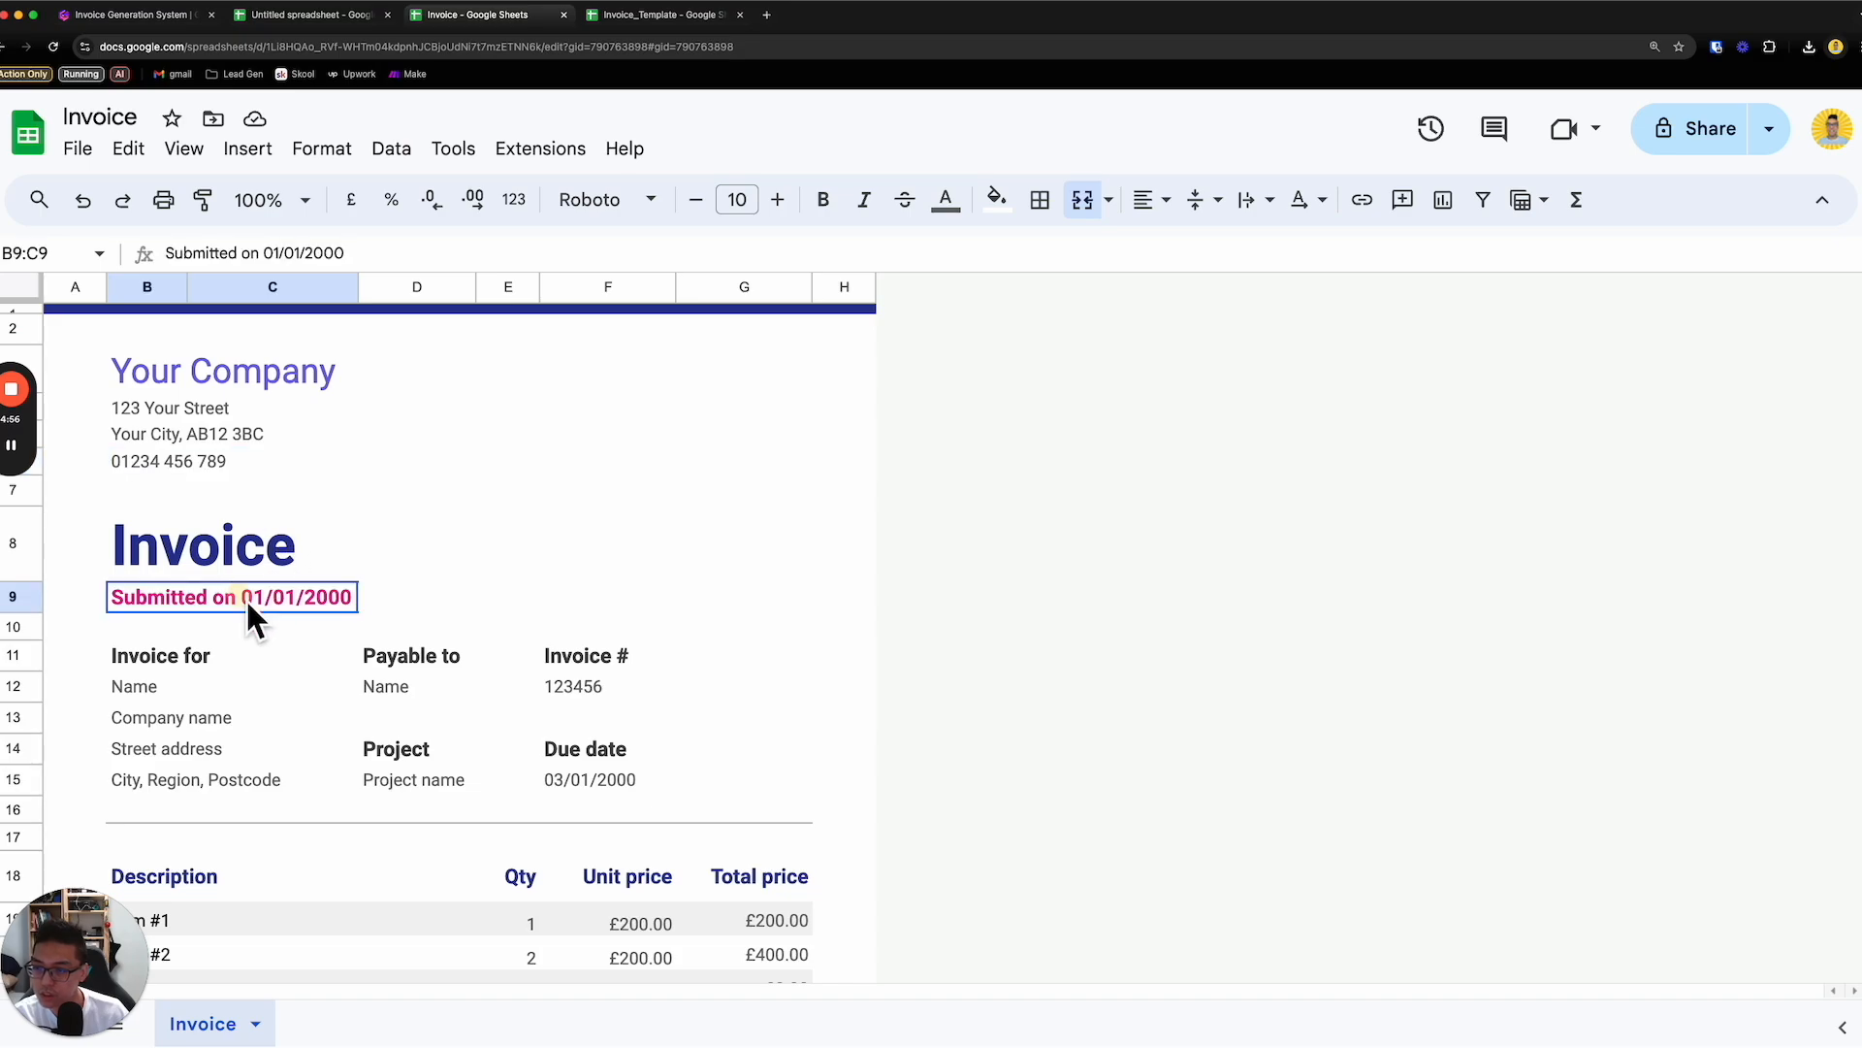
pyautogui.doubleClick(242, 602)
pyautogui.moveTo(242, 602); pyautogui.dragTo(175, 613)
pyautogui.tripleClick(175, 611)
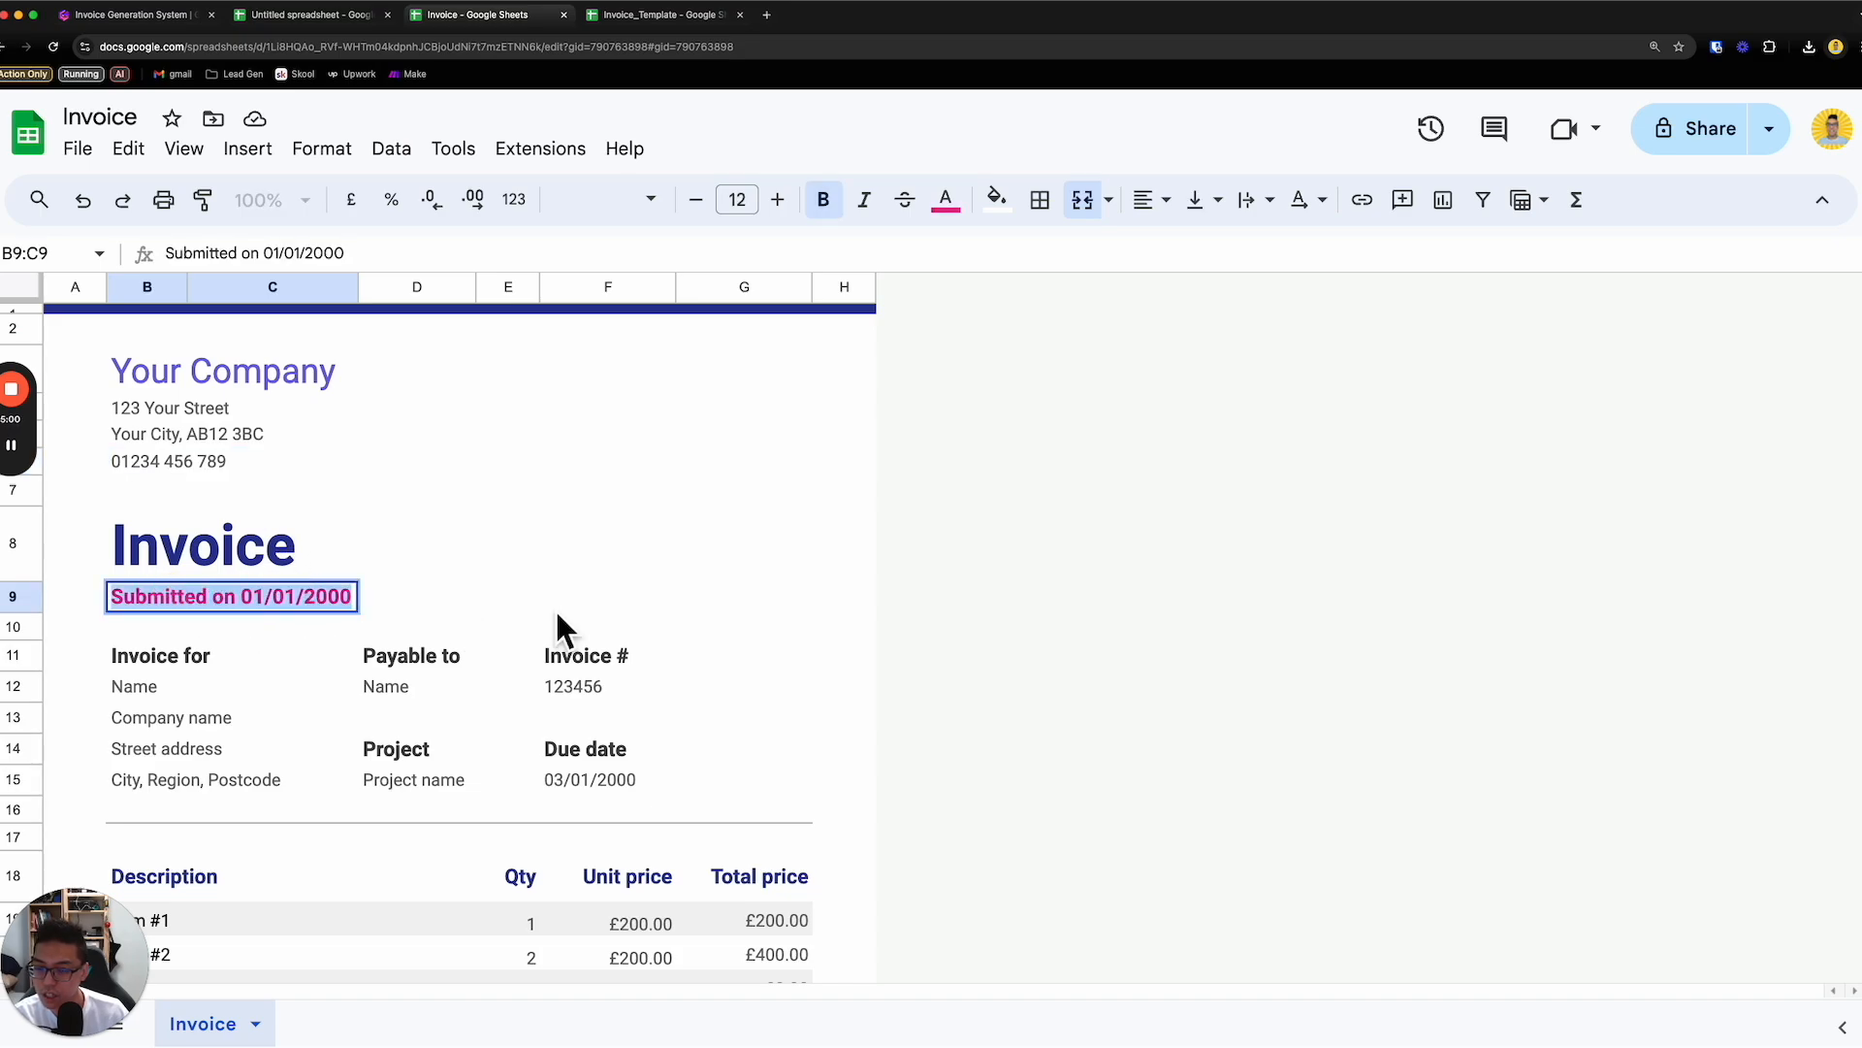
pyautogui.write('Date')
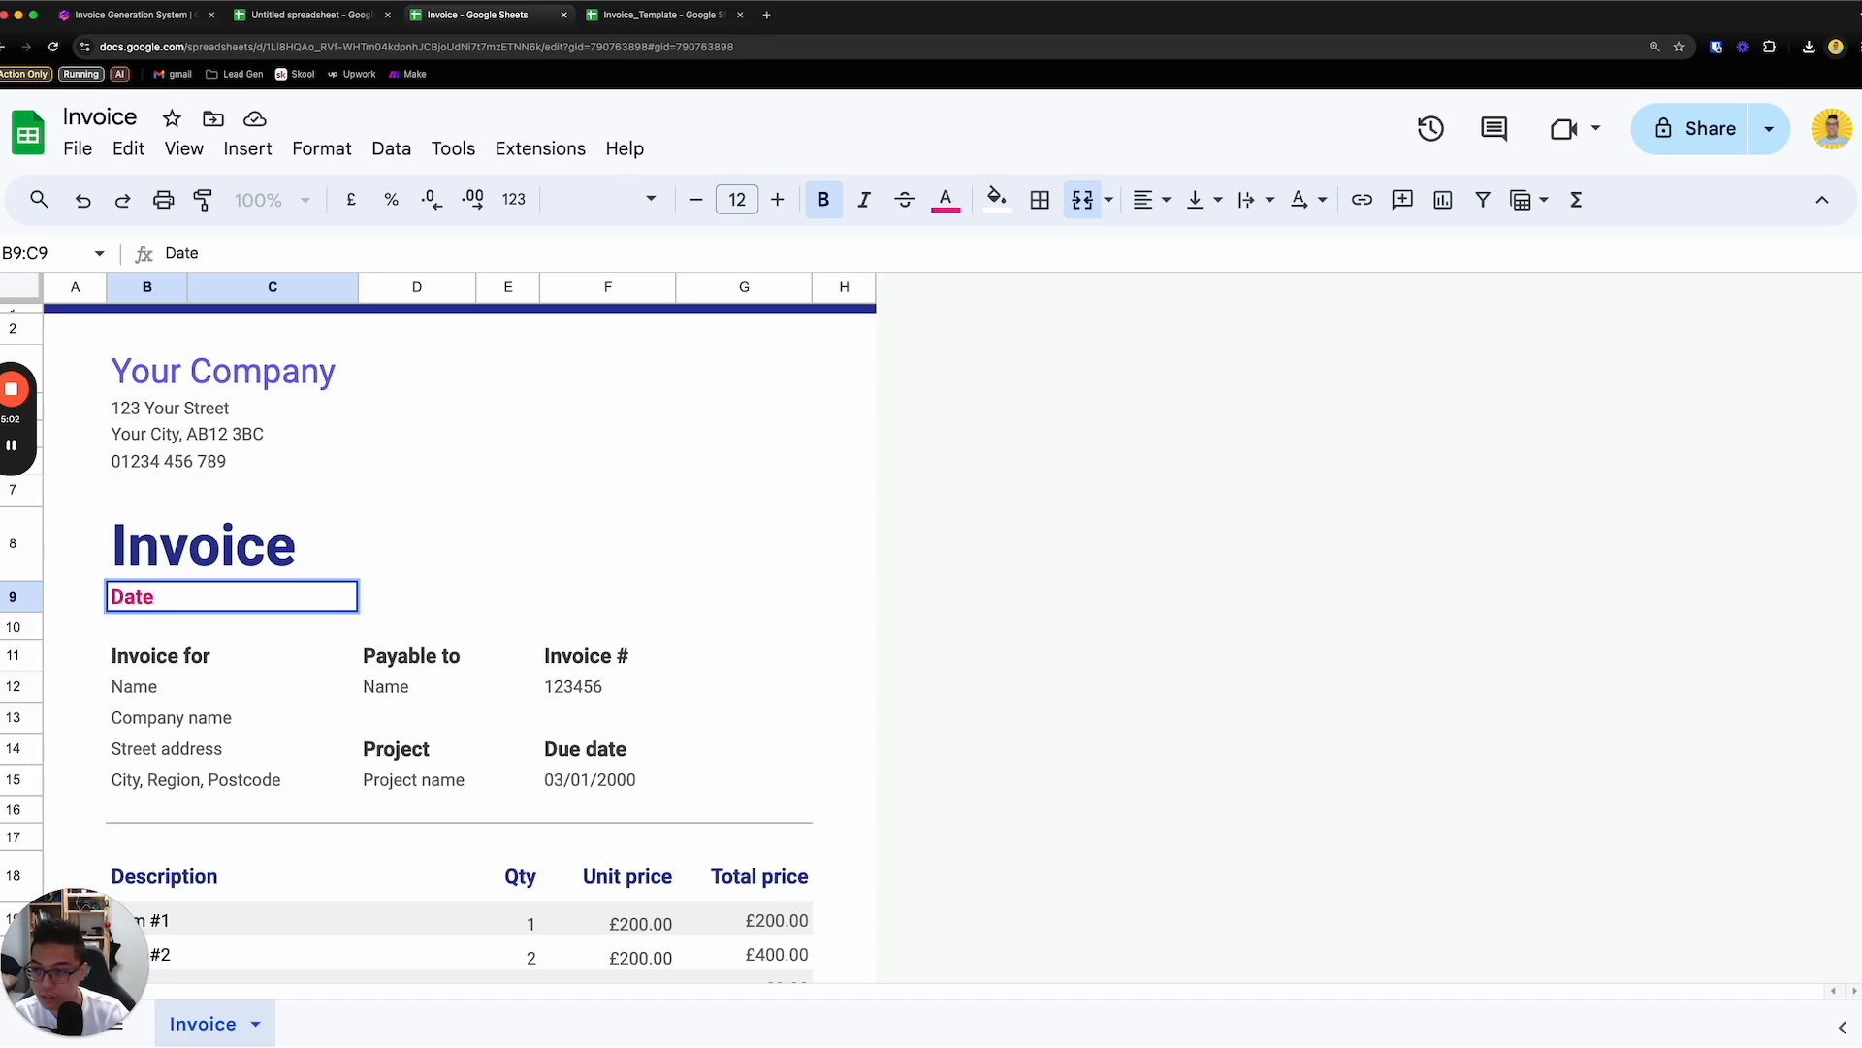
# - Enter the placeholder {{today_date}} in cell D9, on the same row as the Date label
pyautogui.click(421, 591)
pyautogui.doubleClick(417, 596)
pyautogui.write('{{today_dat')
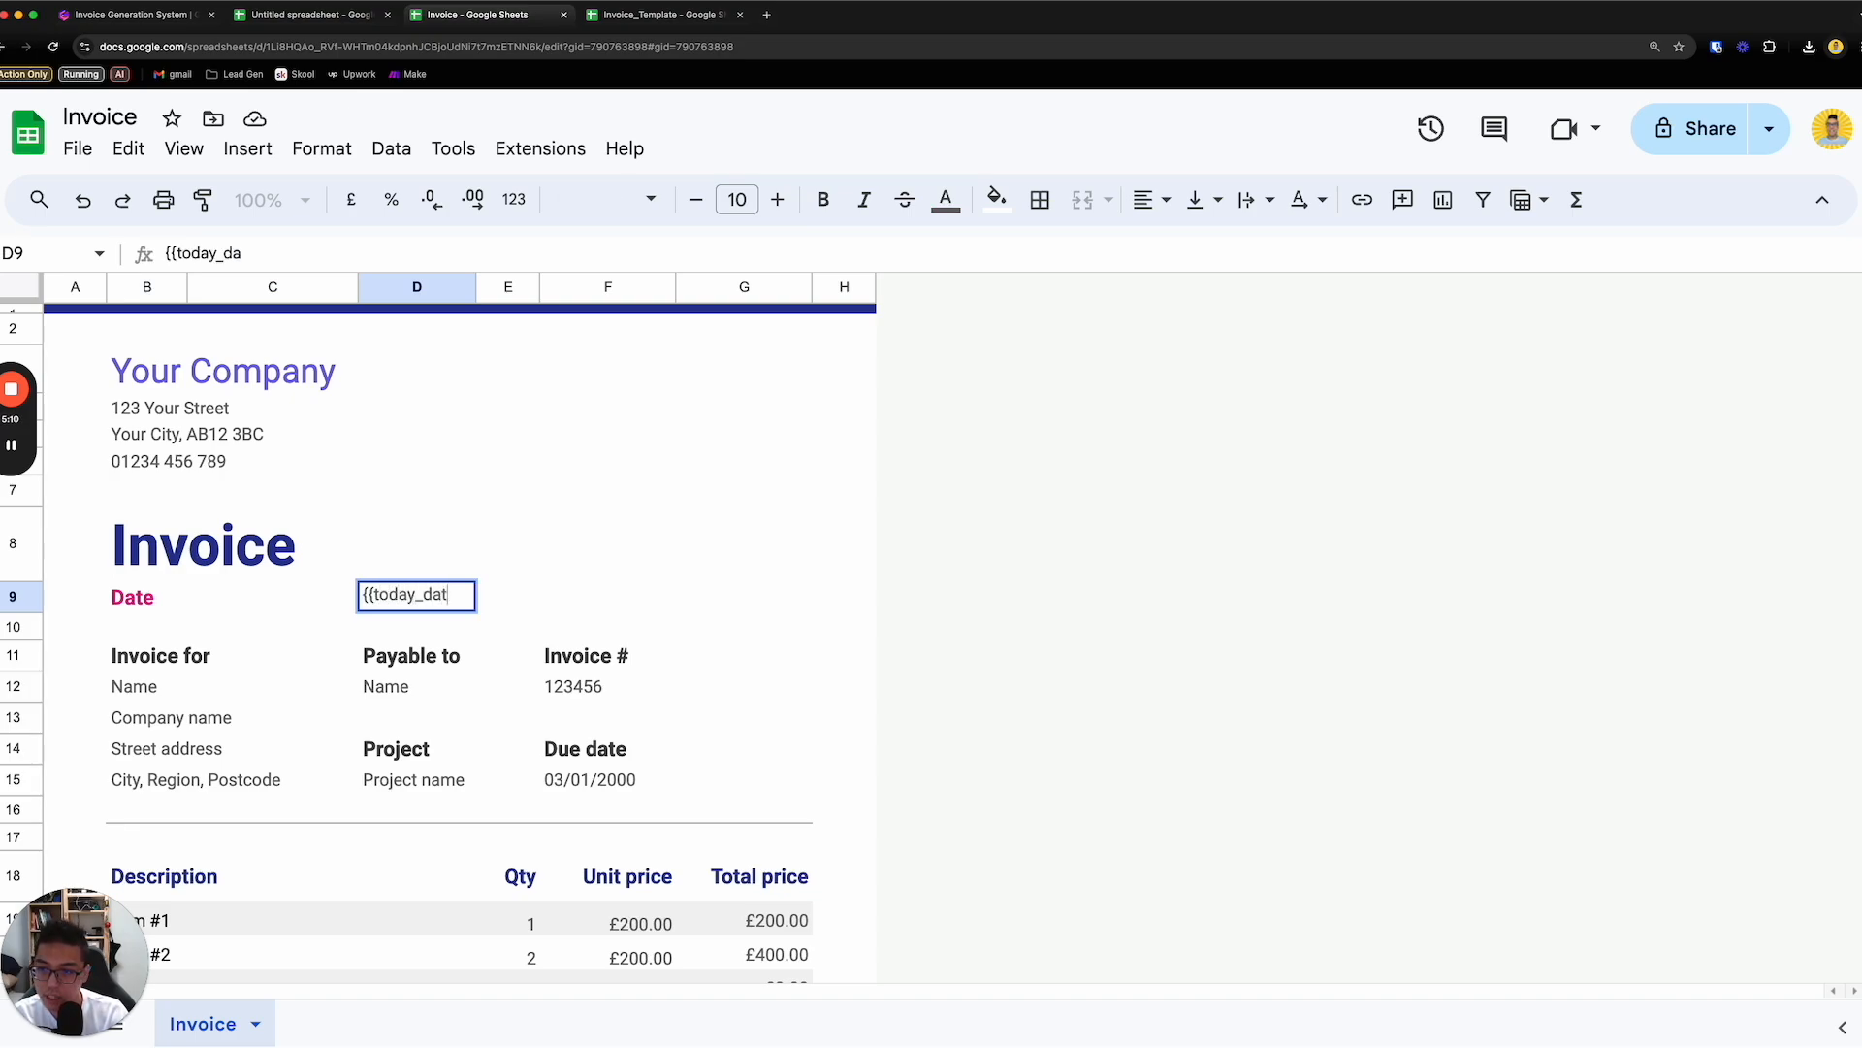
pyautogui.write('e}}')
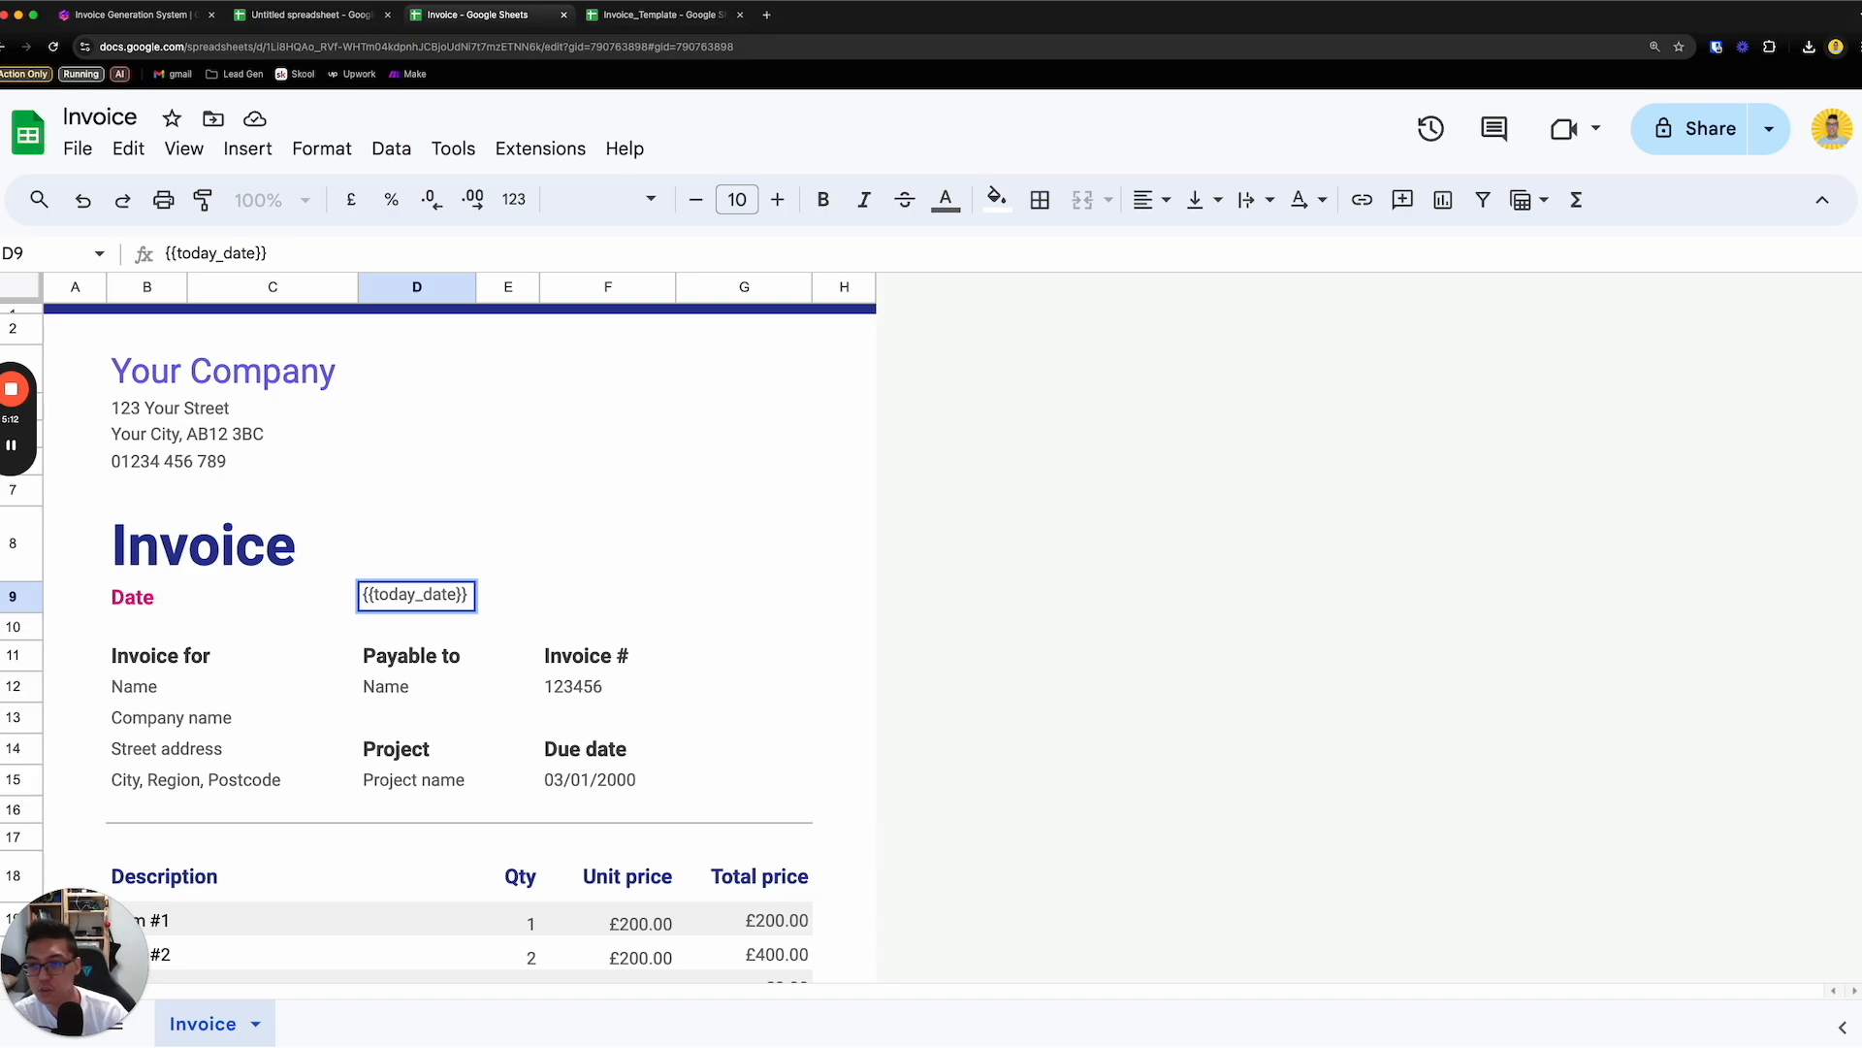
# - Replace the name under "Invoice for" with the placeholder {{name}}
pyautogui.click(454, 660)
pyautogui.click(443, 693)
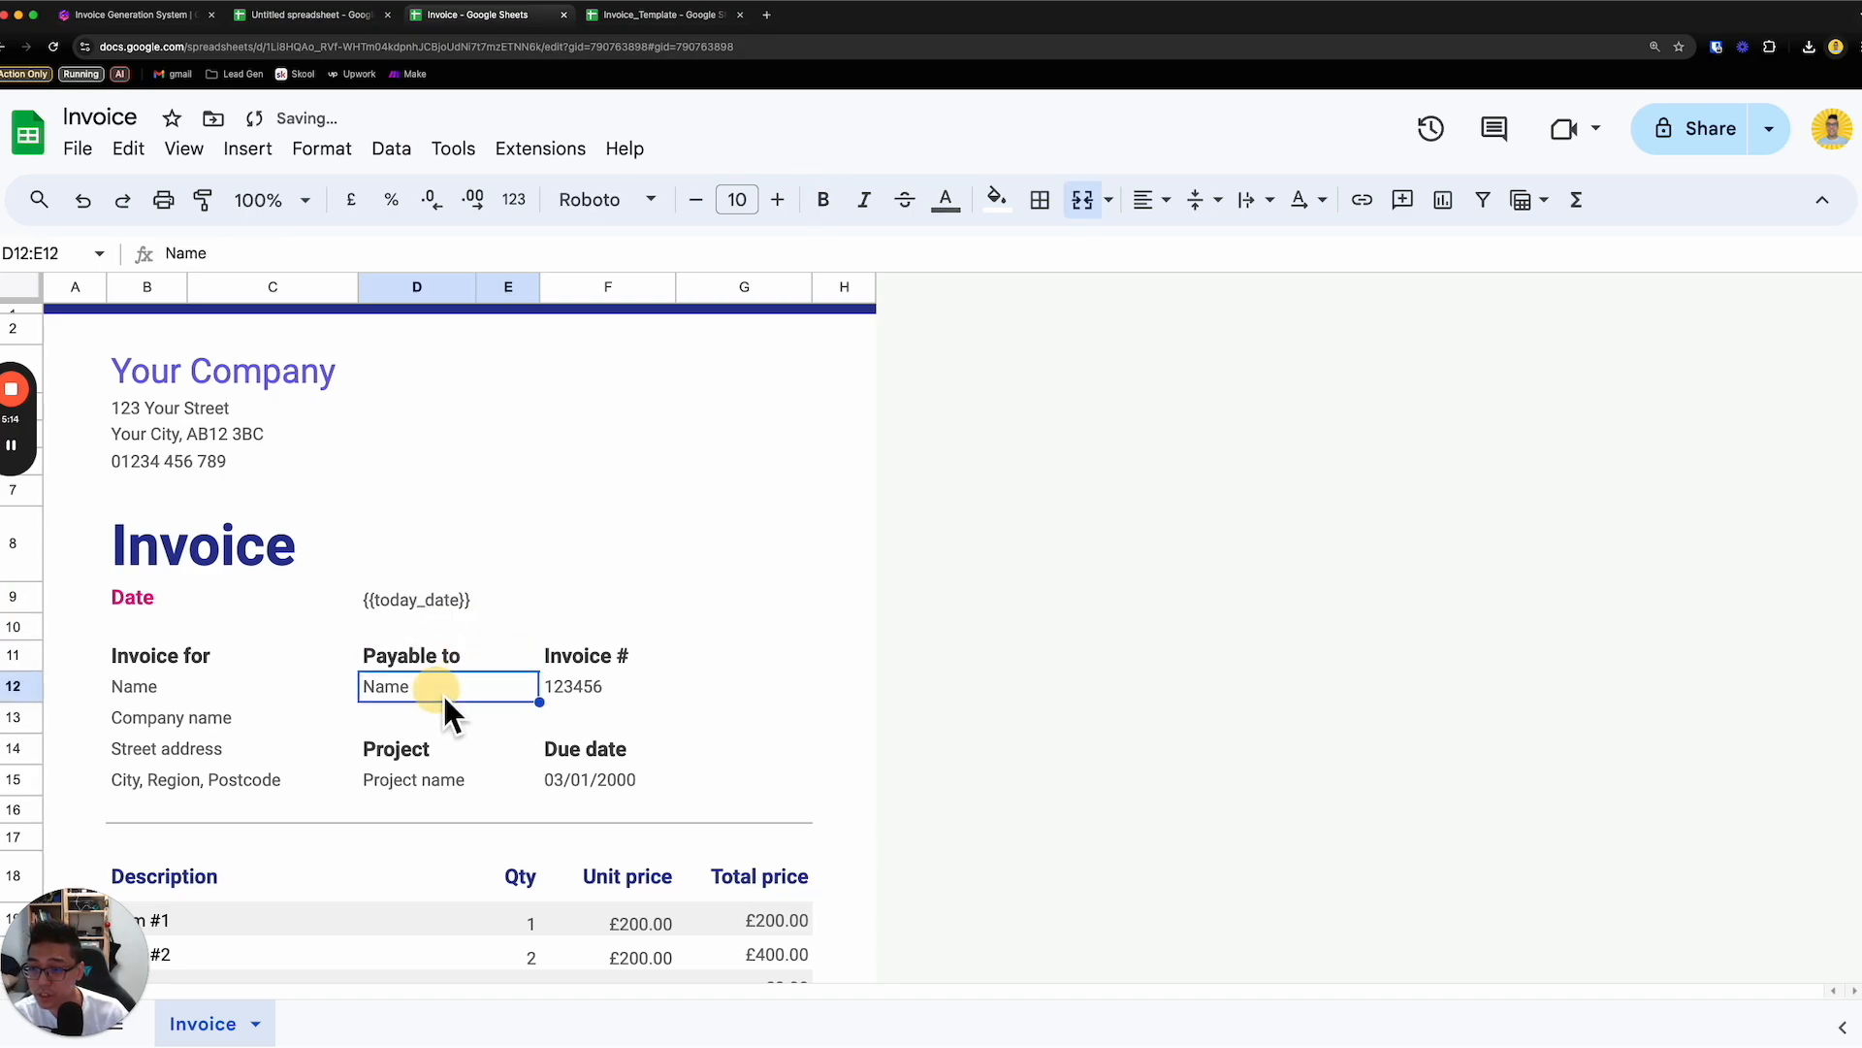
pyautogui.doubleClick(443, 692)
pyautogui.click(233, 686)
pyautogui.click(236, 715)
pyautogui.click(223, 690)
pyautogui.doubleClick(227, 694)
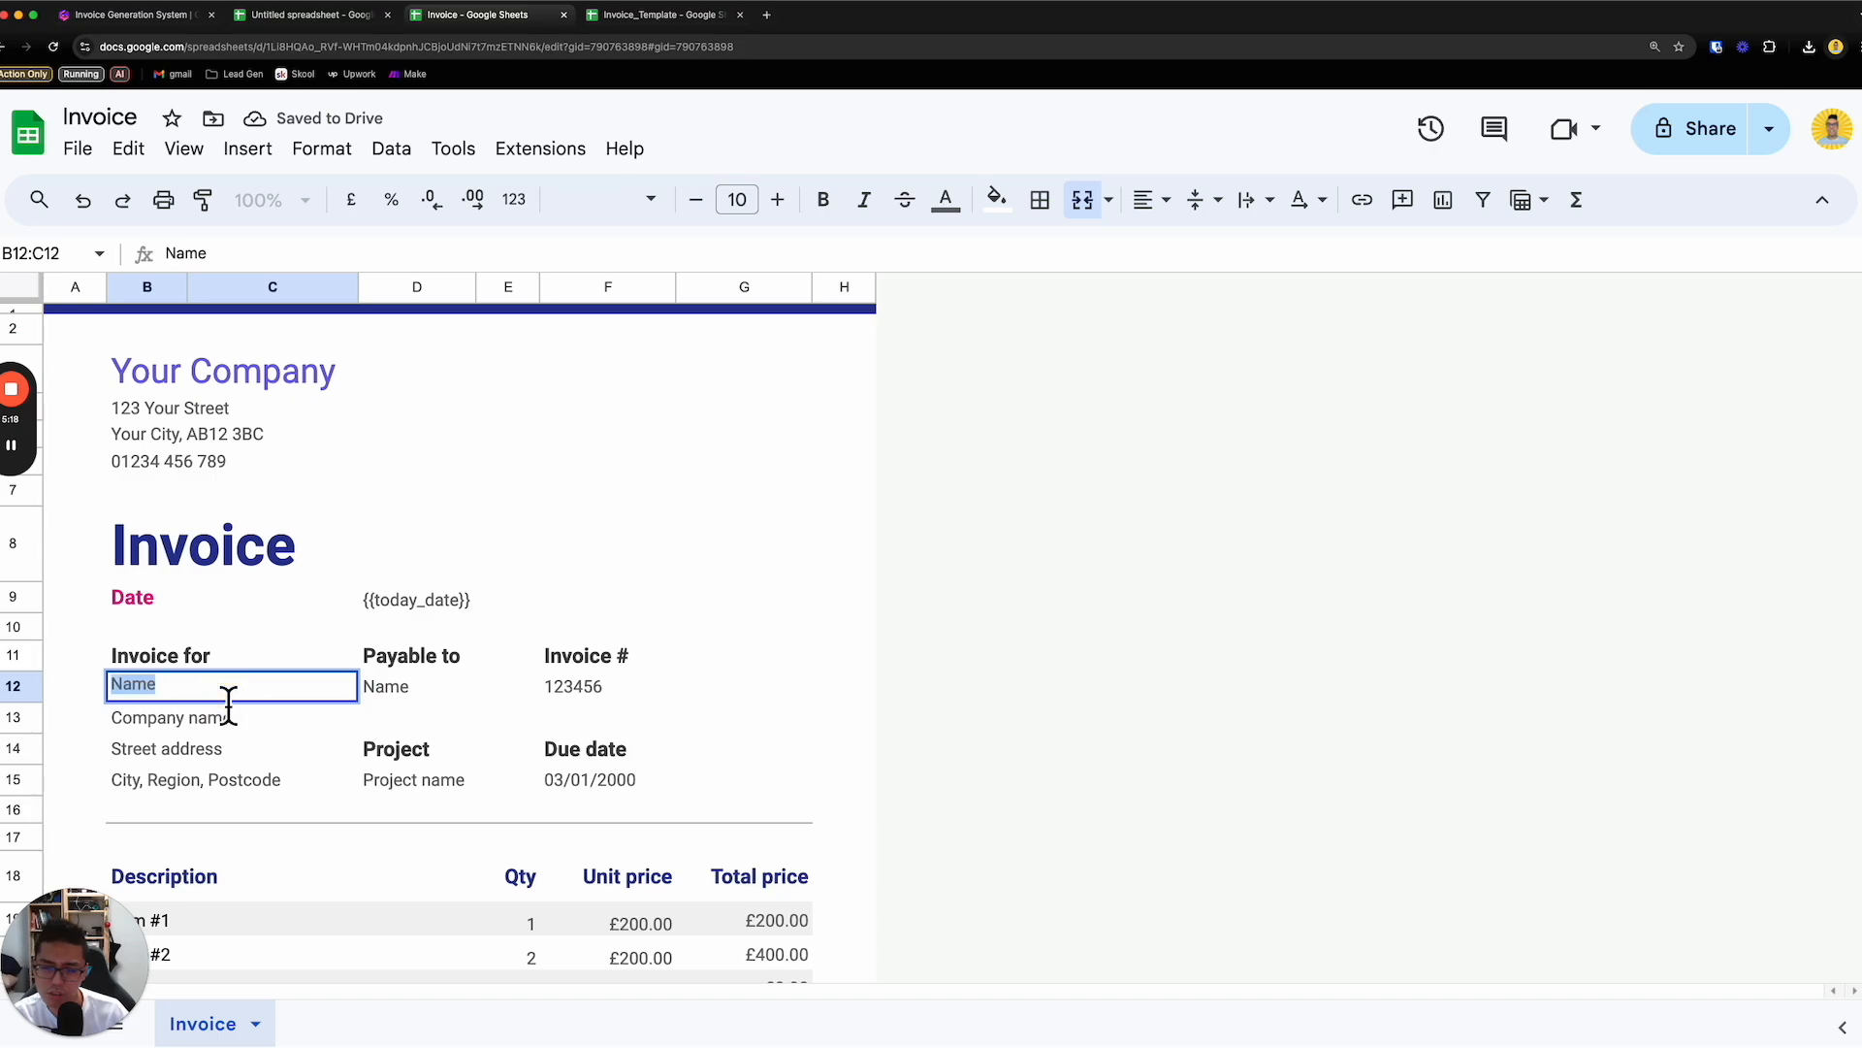
pyautogui.write('{{ma')
pyautogui.press('BackSpace')
pyautogui.press('BackSpace')
pyautogui.write('name')
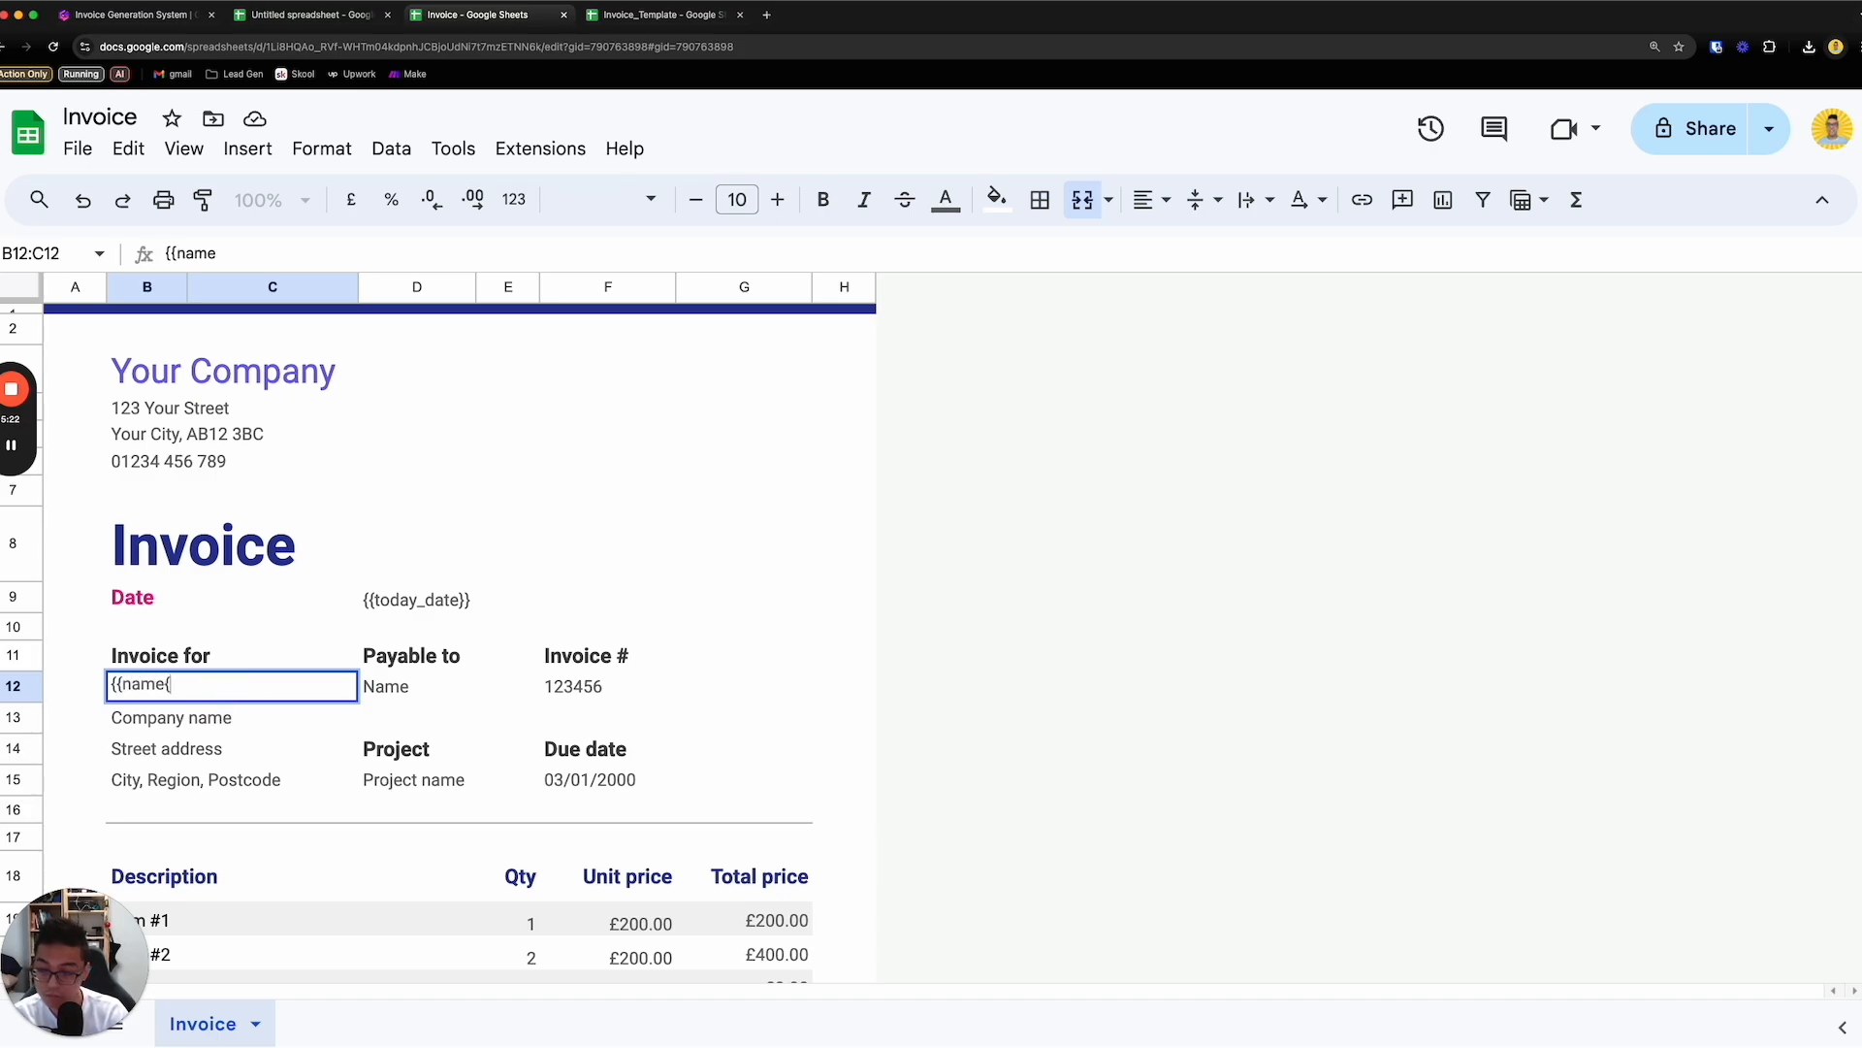
pyautogui.write('}}')
# - Replace the company name under "Invoice for" with the placeholder {{company_name}}
pyautogui.click(221, 720)
pyautogui.doubleClick(223, 722)
pyautogui.write('{{com')
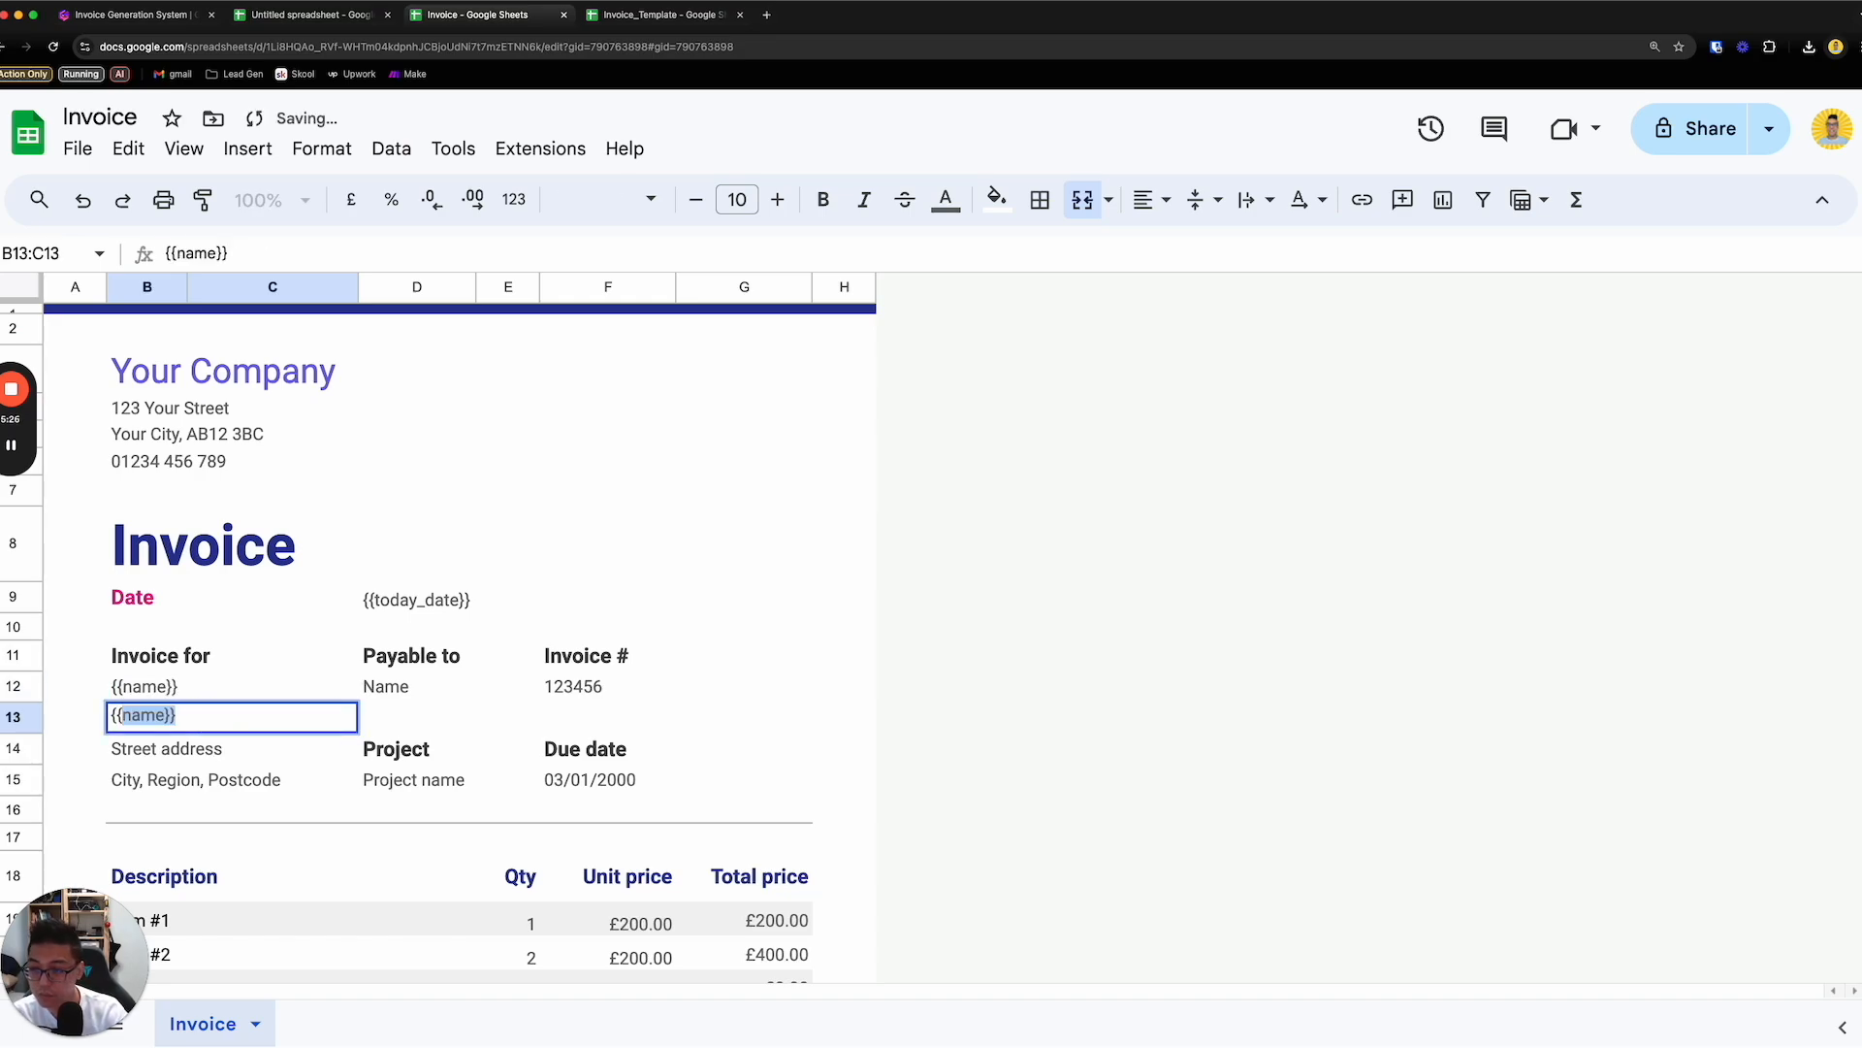
pyautogui.write('pany_name')
pyautogui.press('BackSpace')
pyautogui.write('me}}')
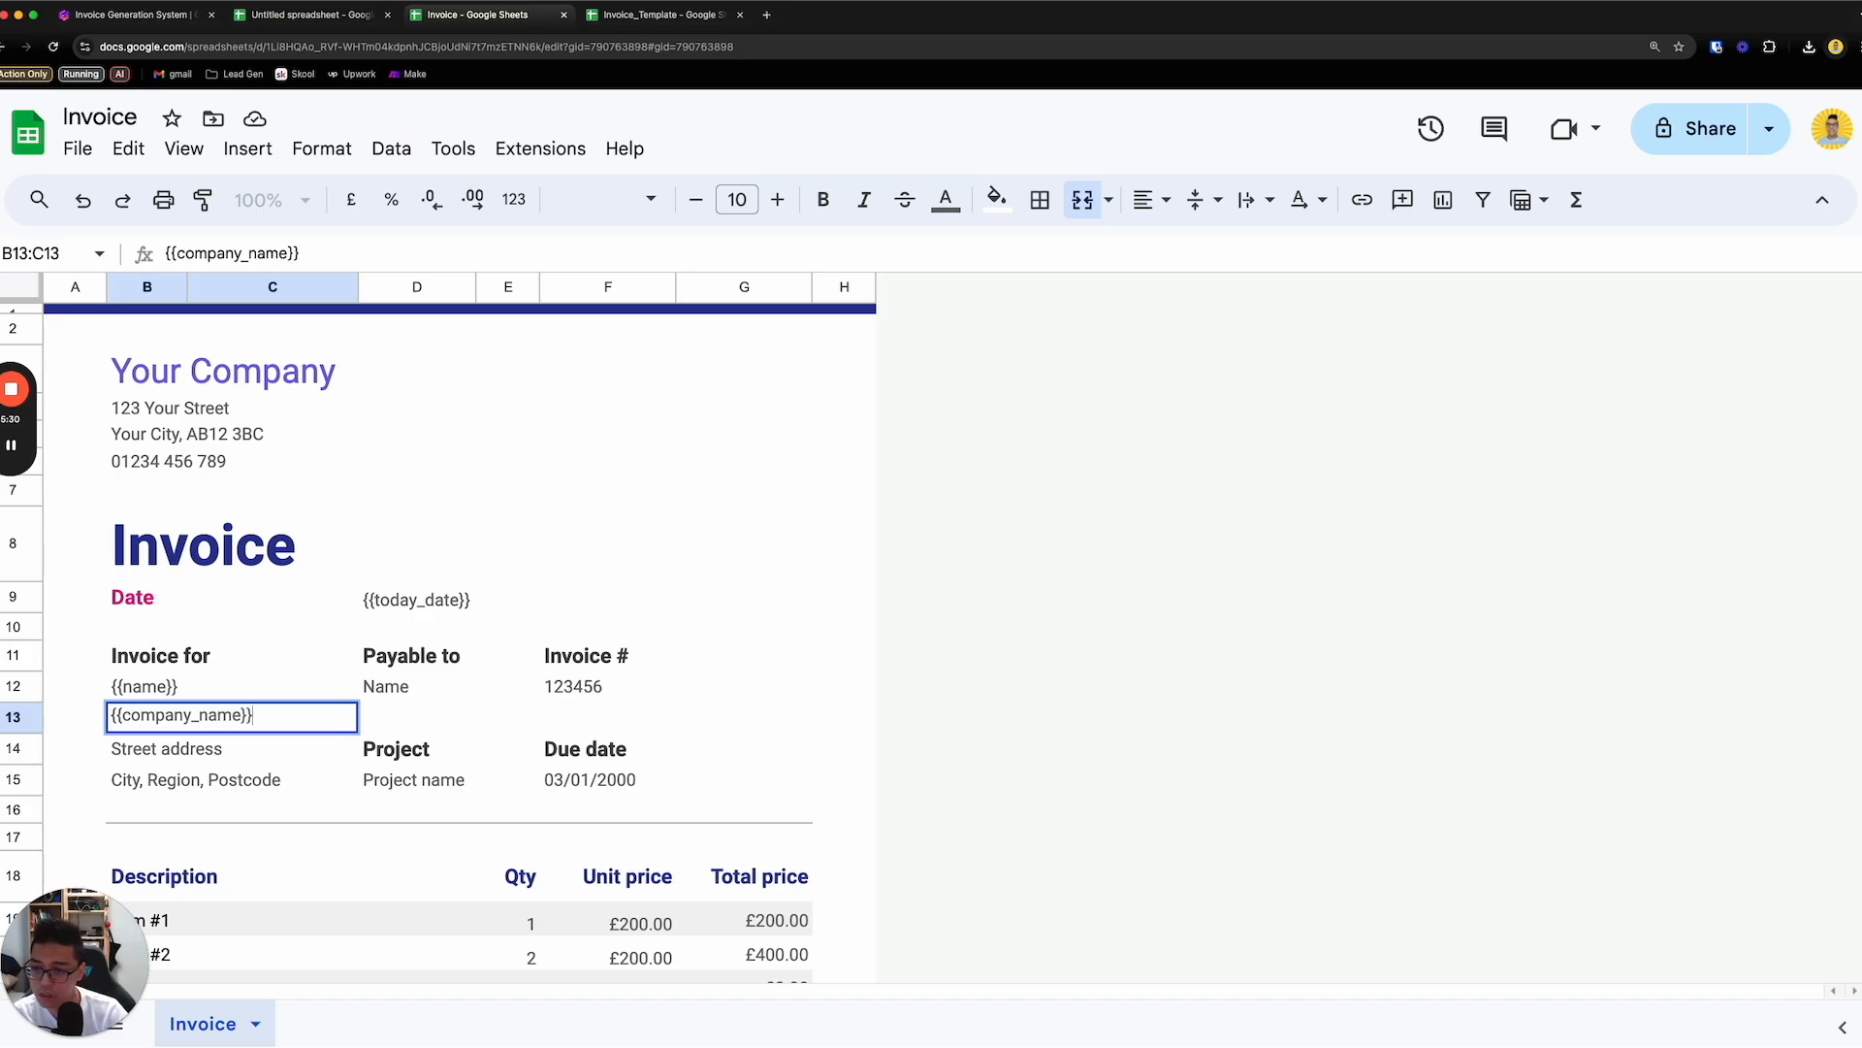
# - Replace the sample number under "Invoice #" with the placeholder {{invoice_number}}
pyautogui.click(612, 691)
pyautogui.doubleClick(615, 690)
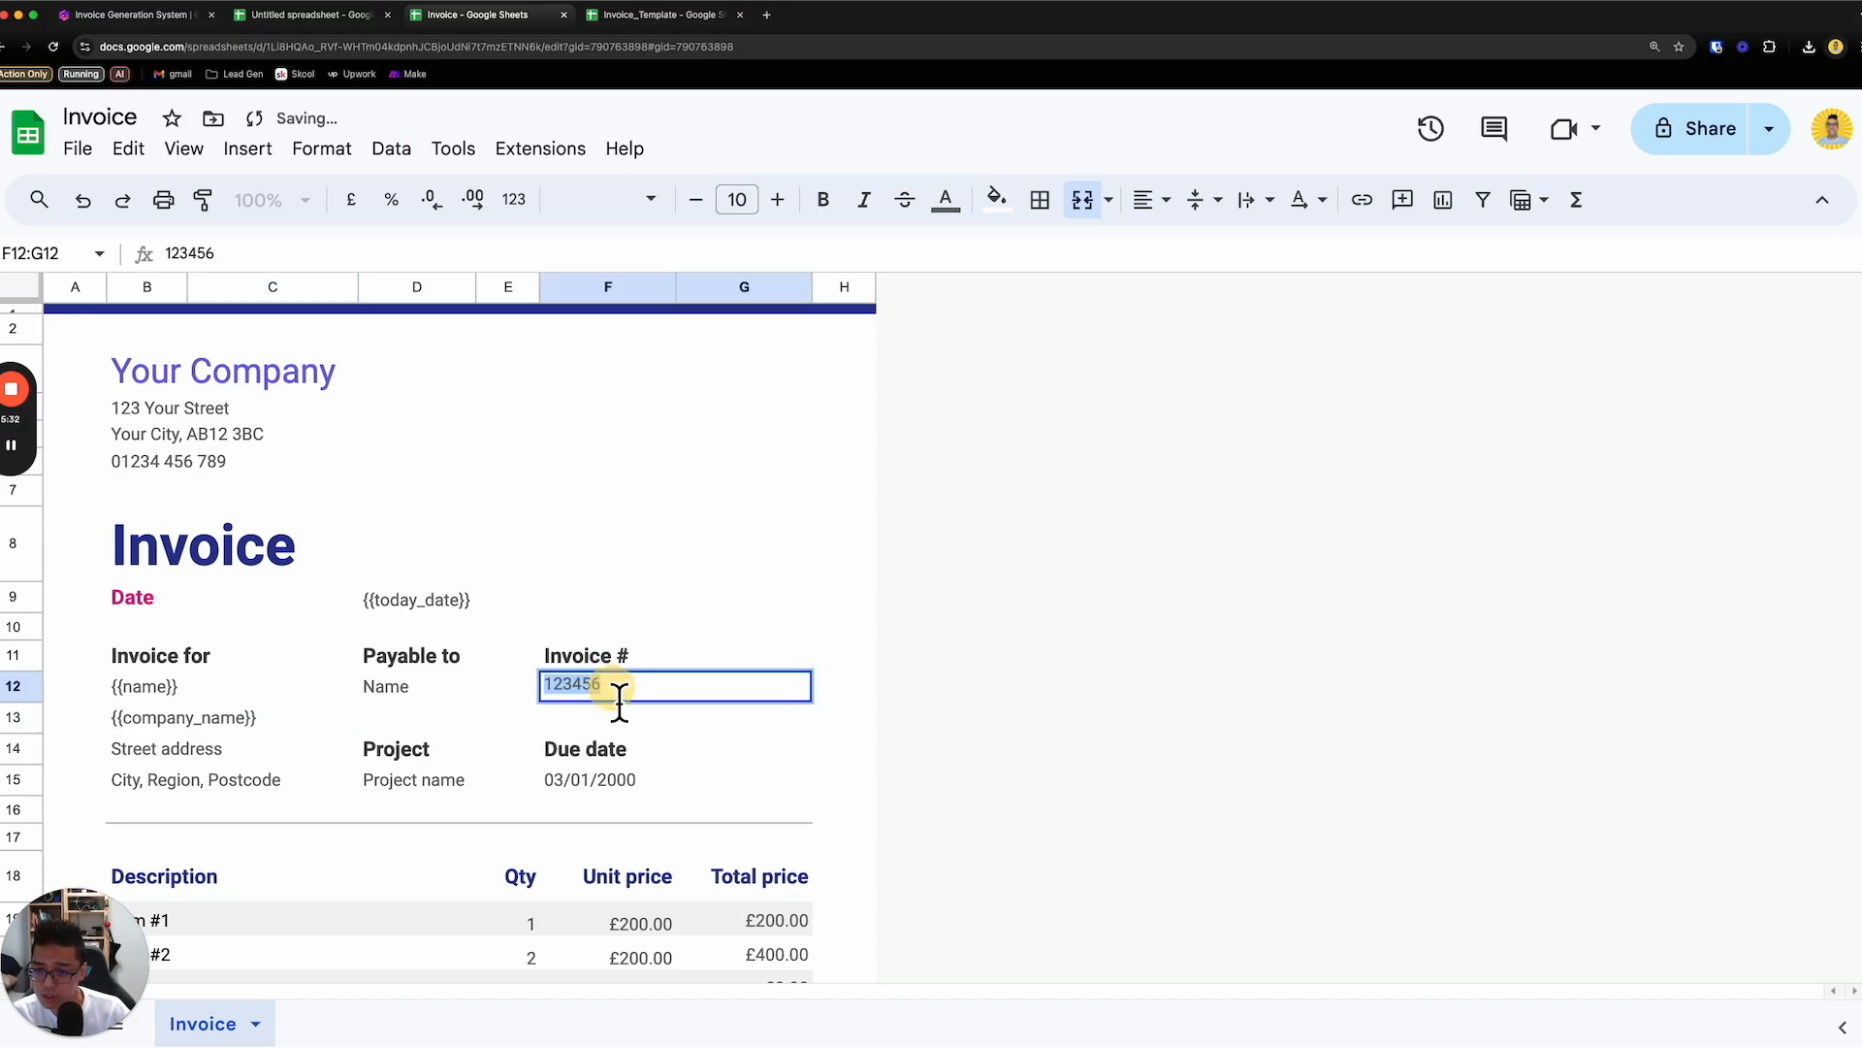
pyautogui.write('{{')
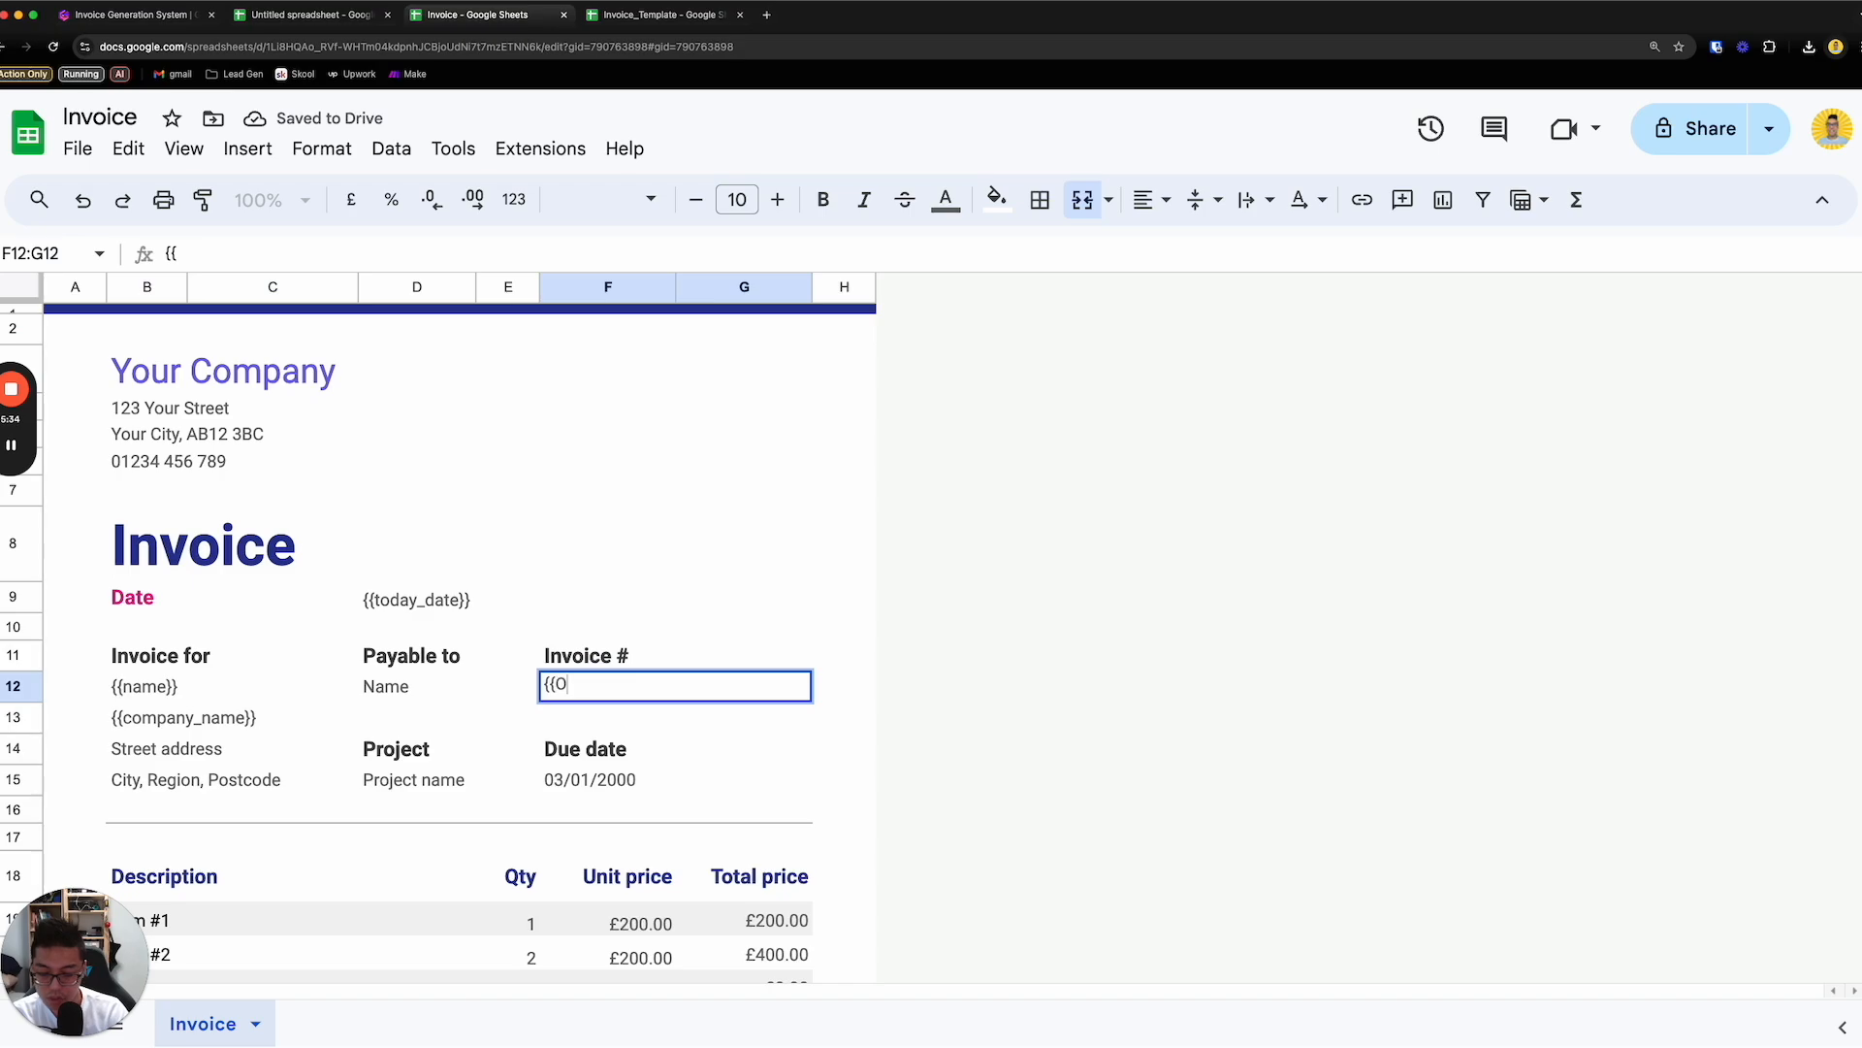
pyautogui.write('invoice')
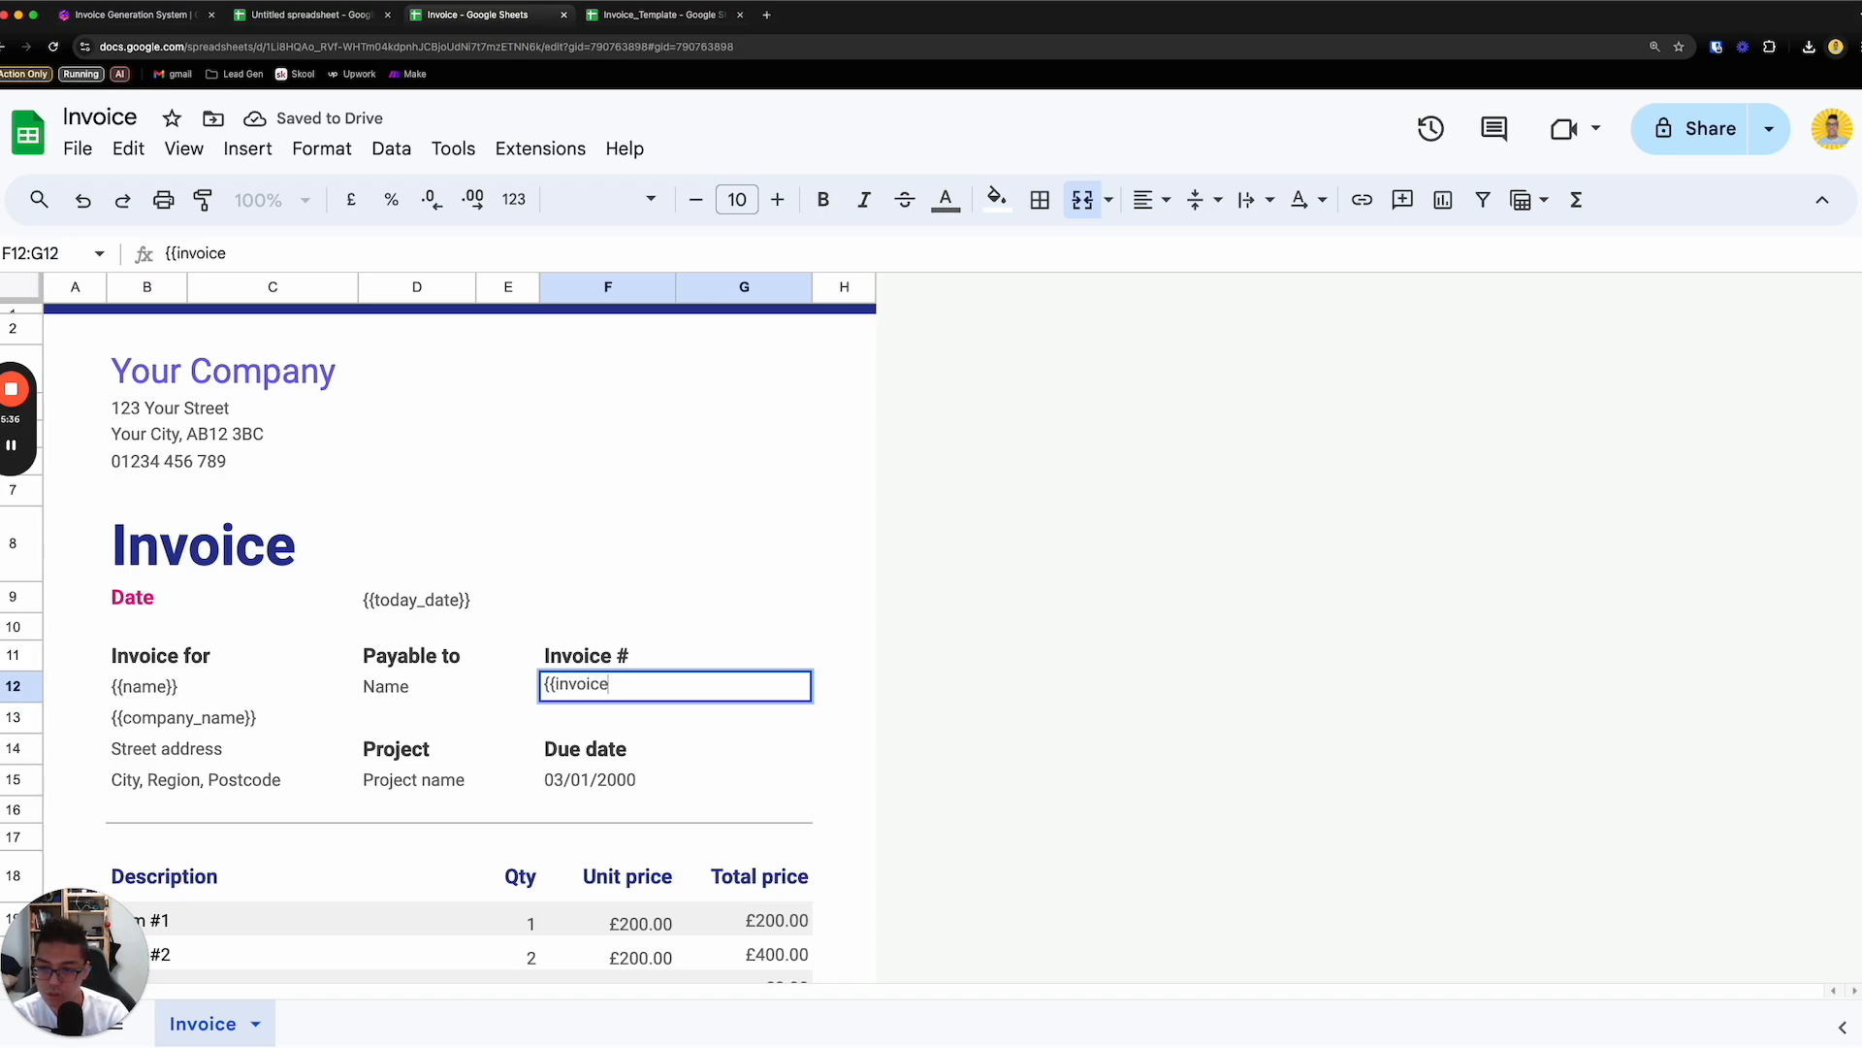
pyautogui.write('_number')
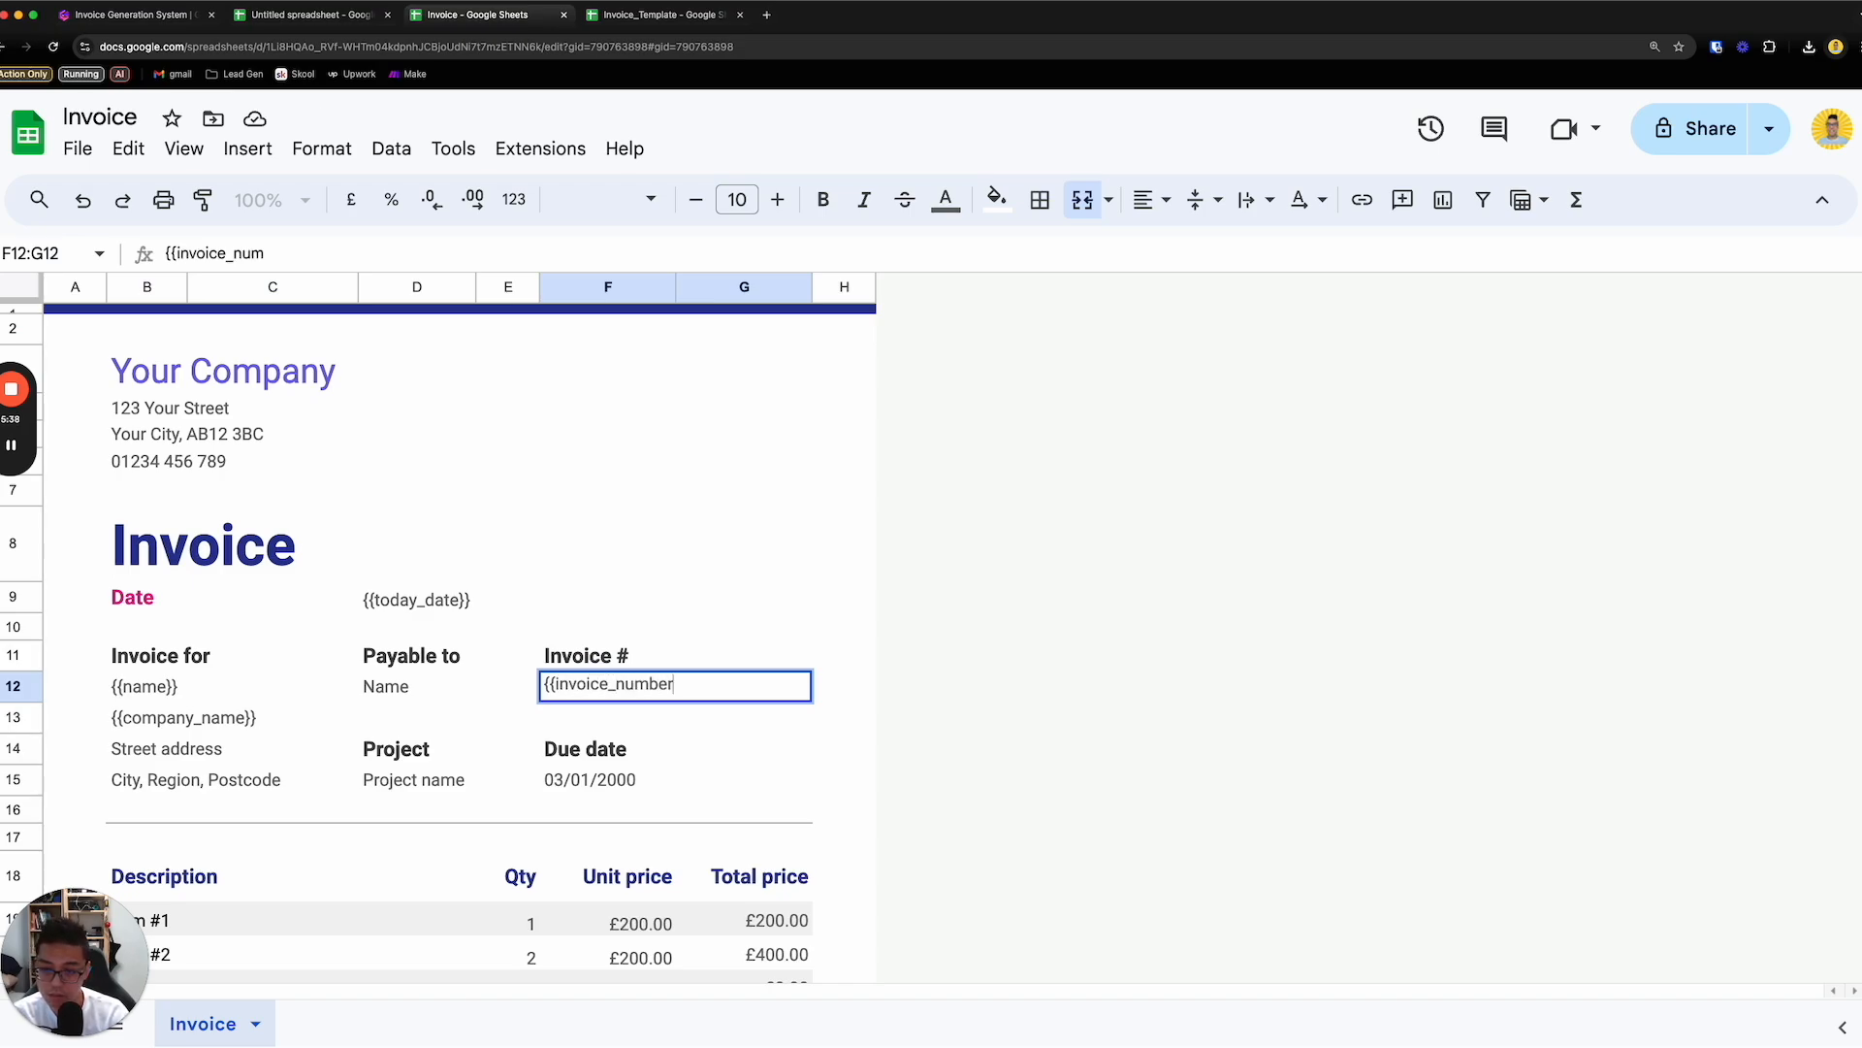
pyautogui.write('}}')
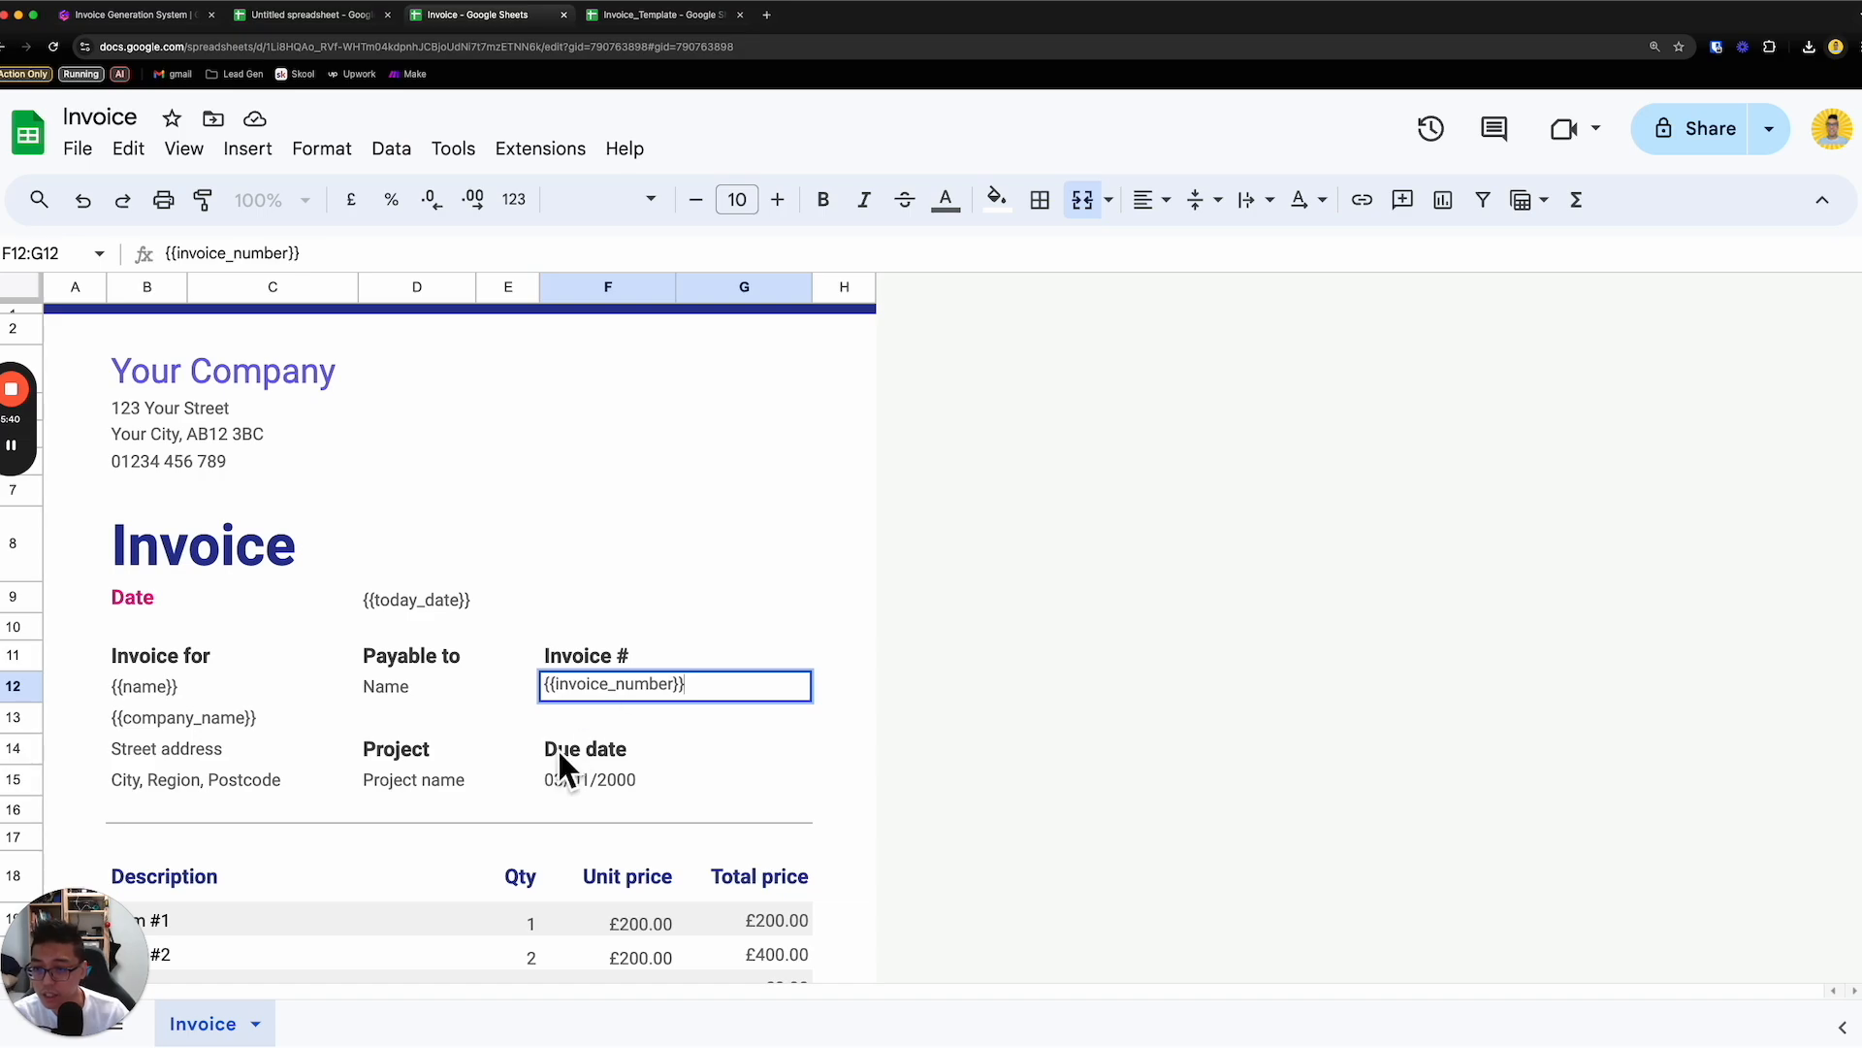
# - Replace the project name under "Project" with the placeholder {{project_name}}
pyautogui.doubleClick(432, 792)
pyautogui.press('super+a')
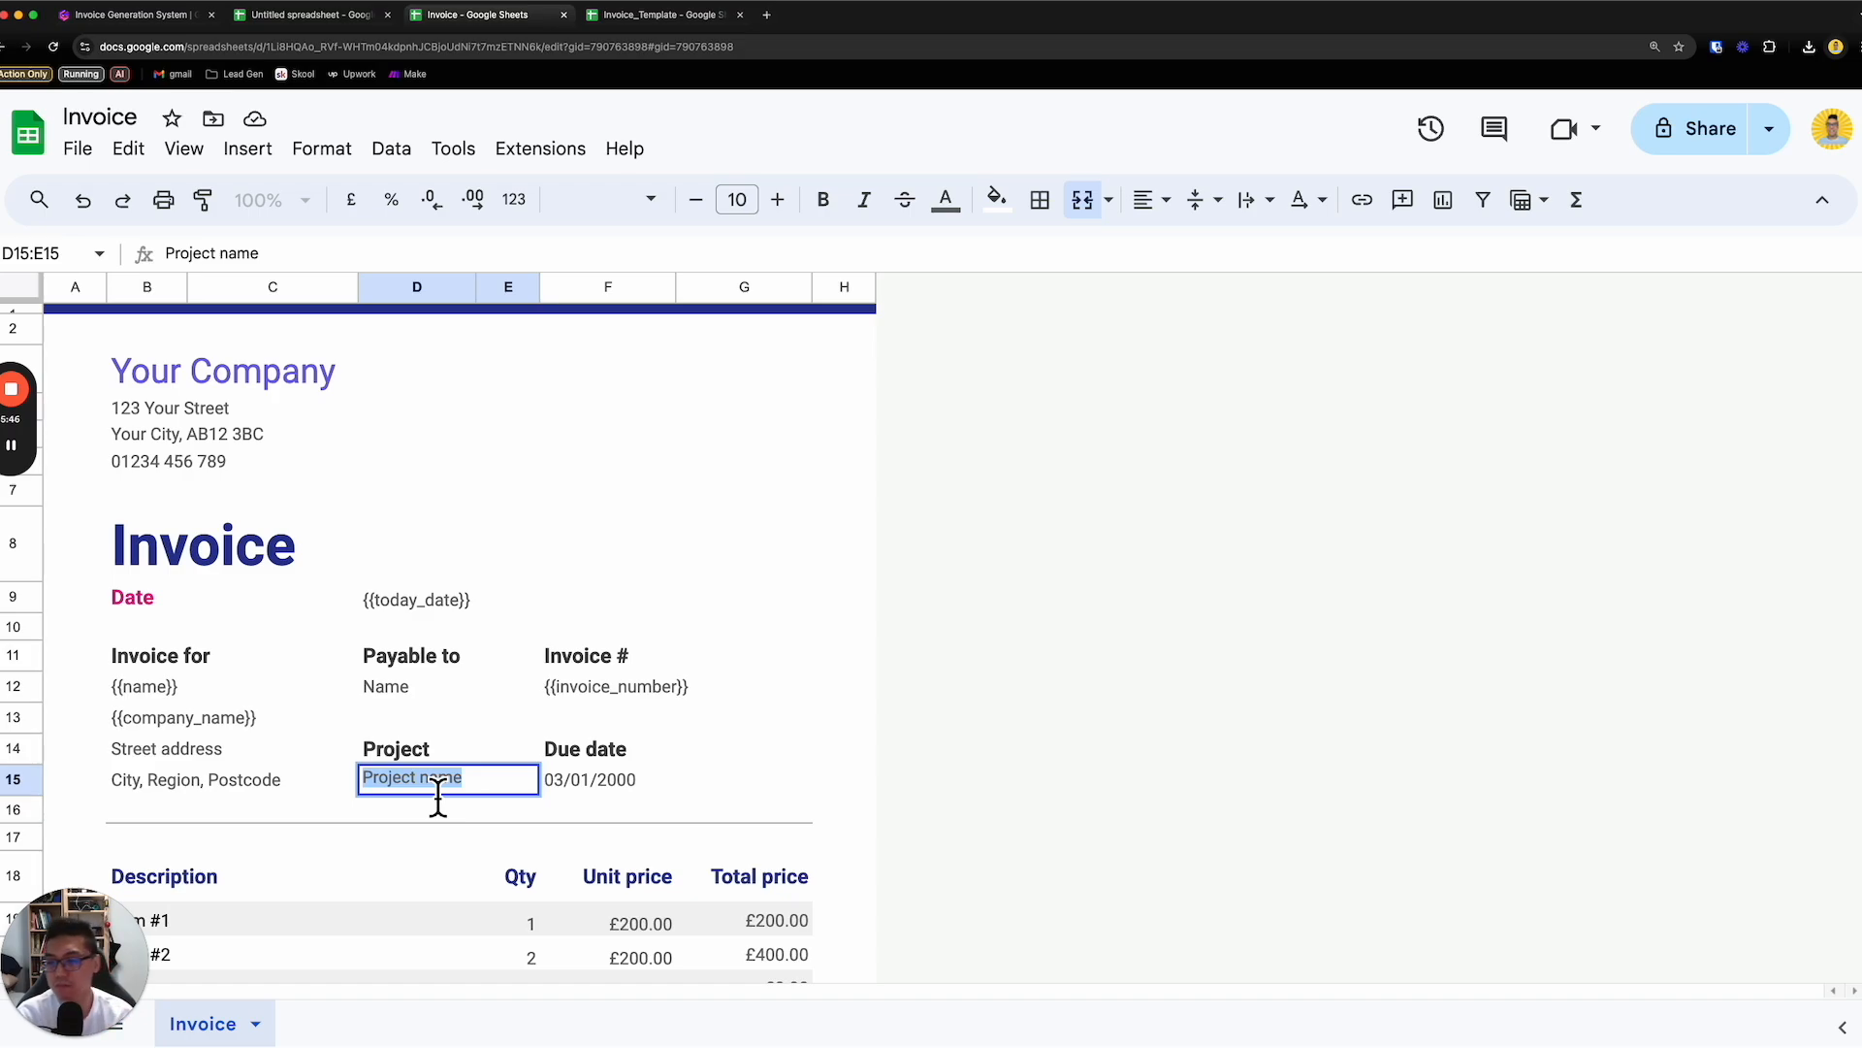
pyautogui.write('{')
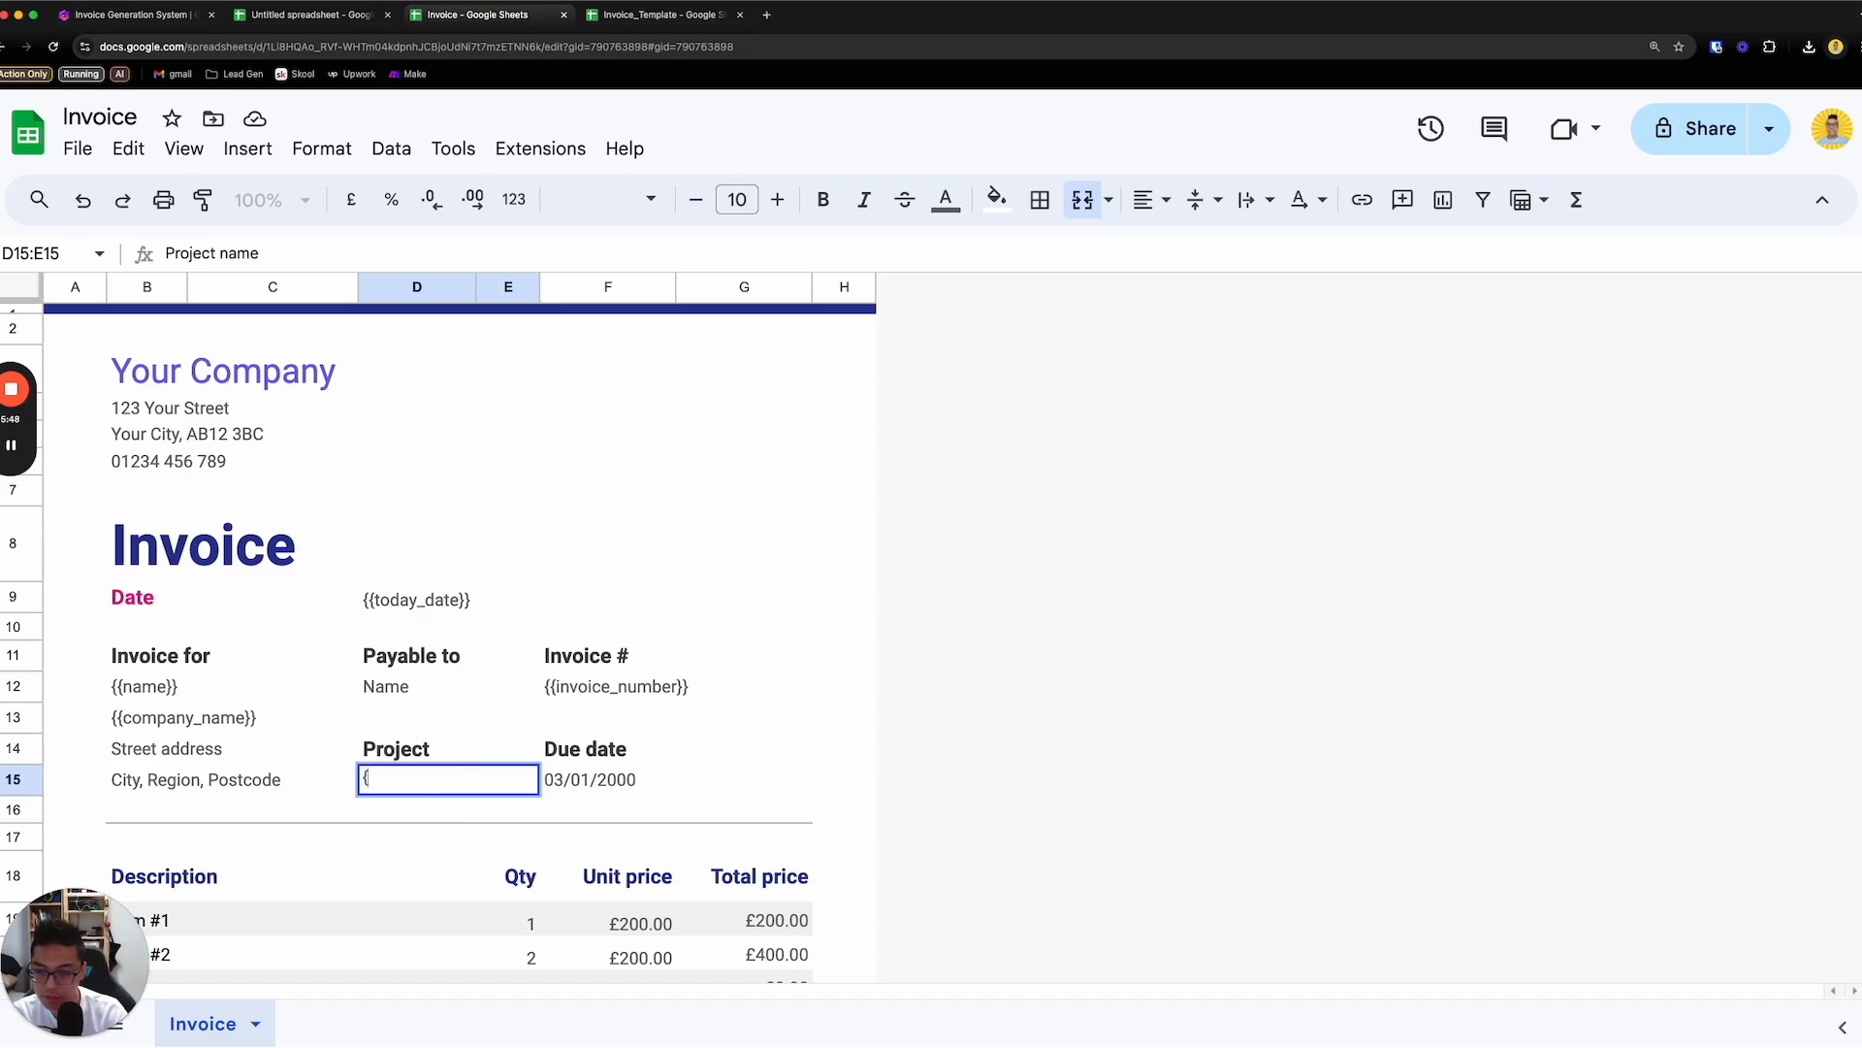
pyautogui.write('{project_Name')
pyautogui.press('BackSpace')
pyautogui.press('BackSpace')
pyautogui.press('BackSpace')
pyautogui.press('BackSpace')
pyautogui.write('name')
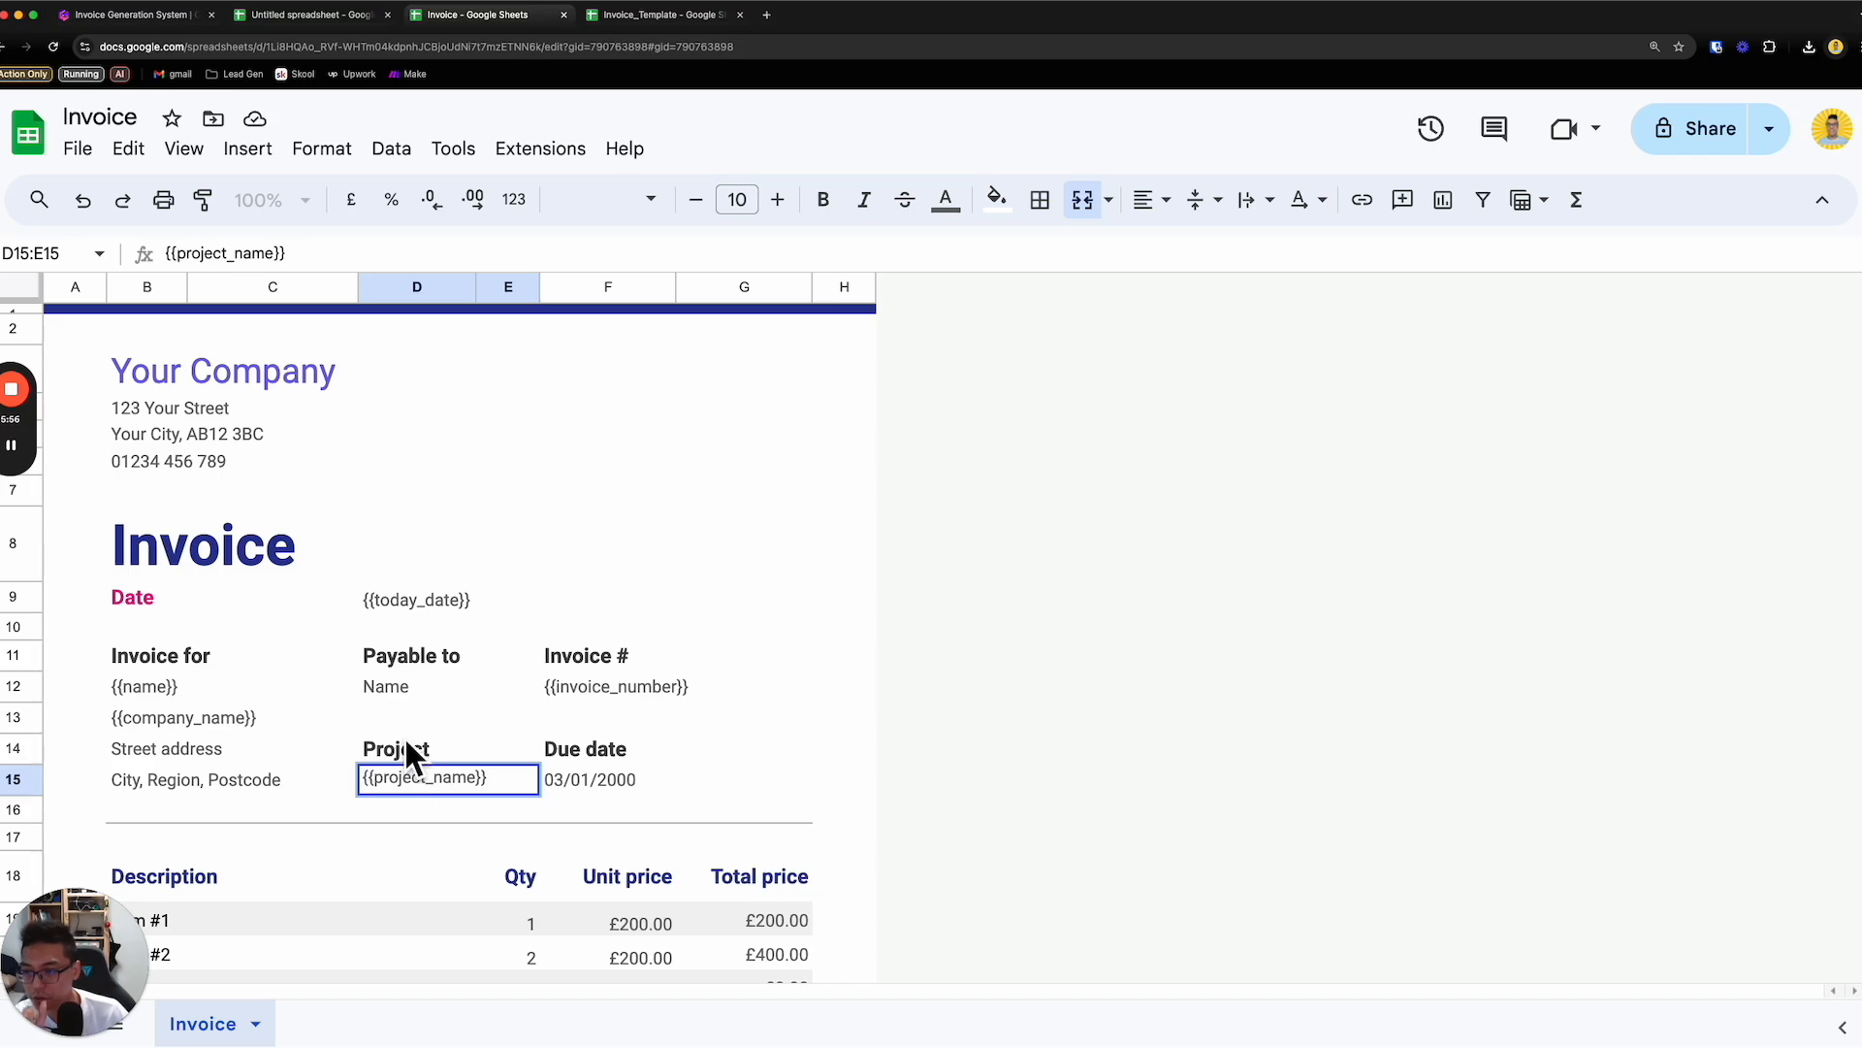
pyautogui.write('}}')
# - Replace the name under "Payable to" with the placeholder {{name}}
pyautogui.click(407, 695)
pyautogui.moveTo(293, 657); pyautogui.dragTo(287, 781)
pyautogui.click(441, 669)
pyautogui.moveTo(441, 669); pyautogui.dragTo(322, 706)
pyautogui.doubleClick(442, 688)
pyautogui.write('{{name')
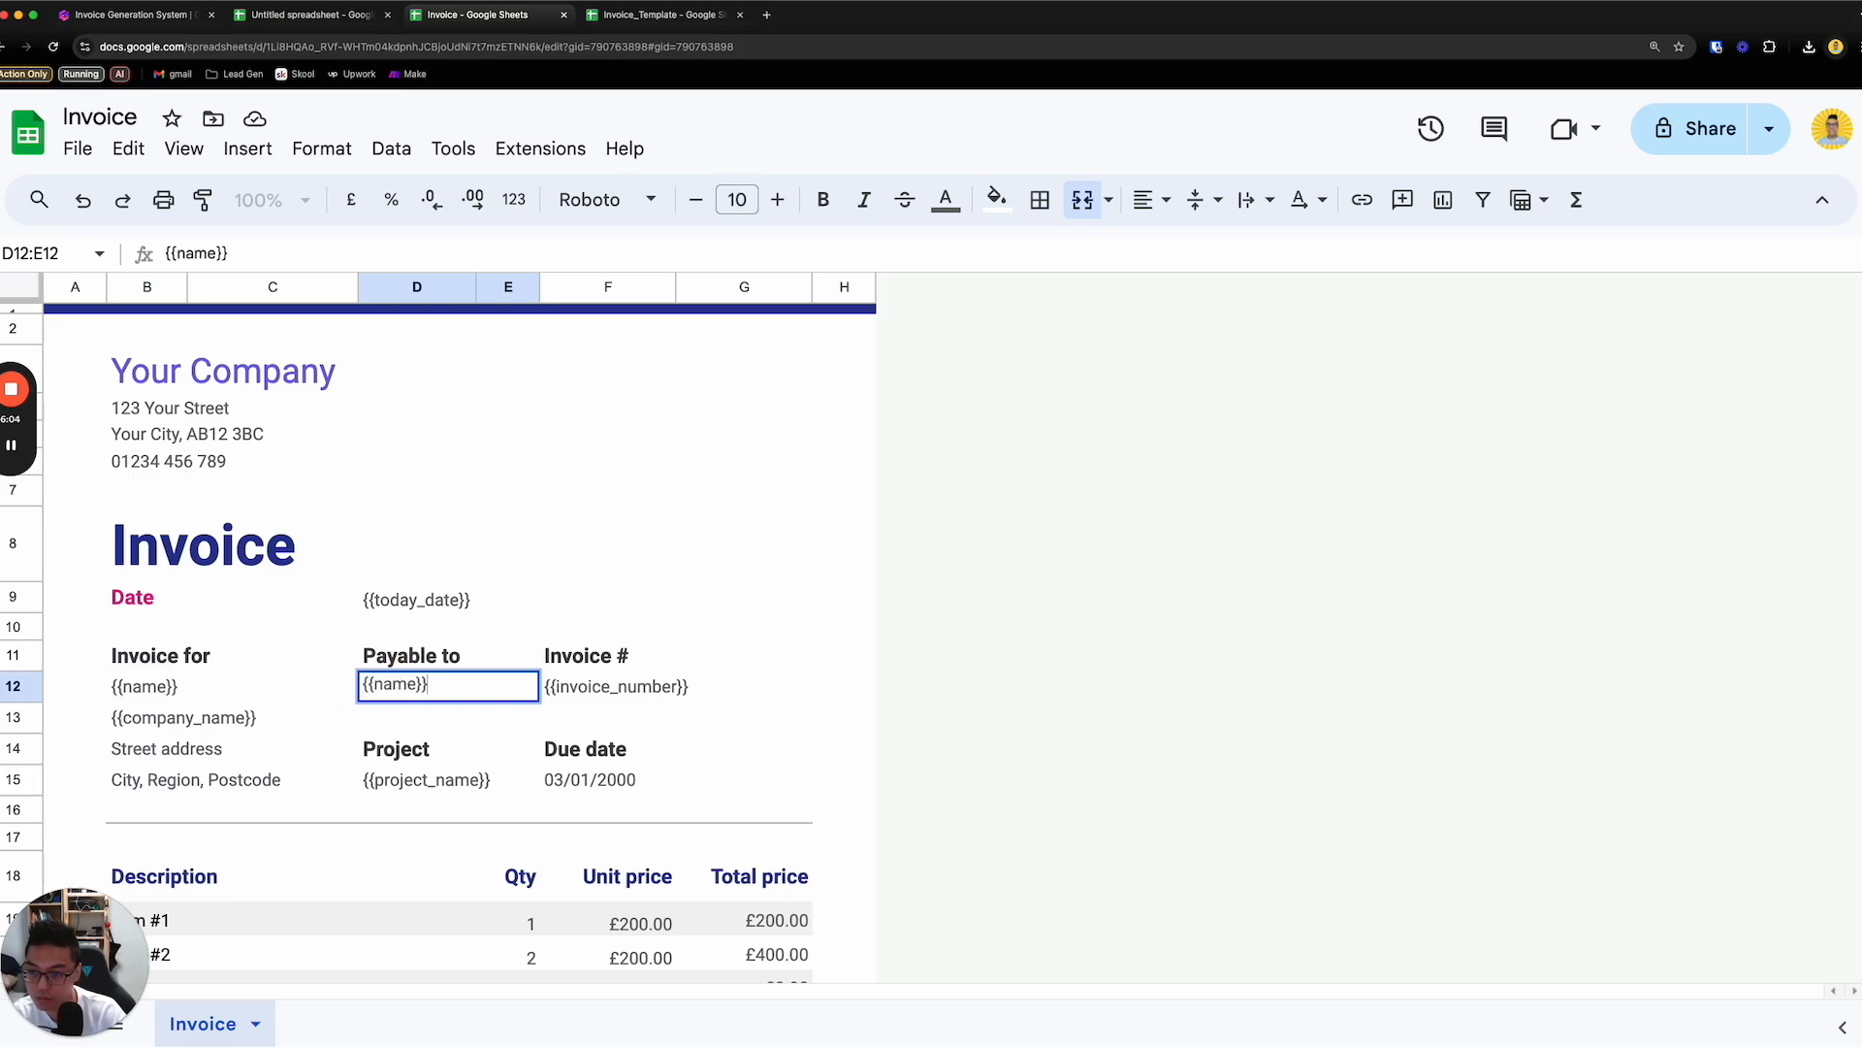
# - Clear the street address and the city, region and postcode lines under "Invoice for"
pyautogui.click(194, 753)
pyautogui.click(210, 782)
pyautogui.moveTo(214, 759); pyautogui.dragTo(259, 777)
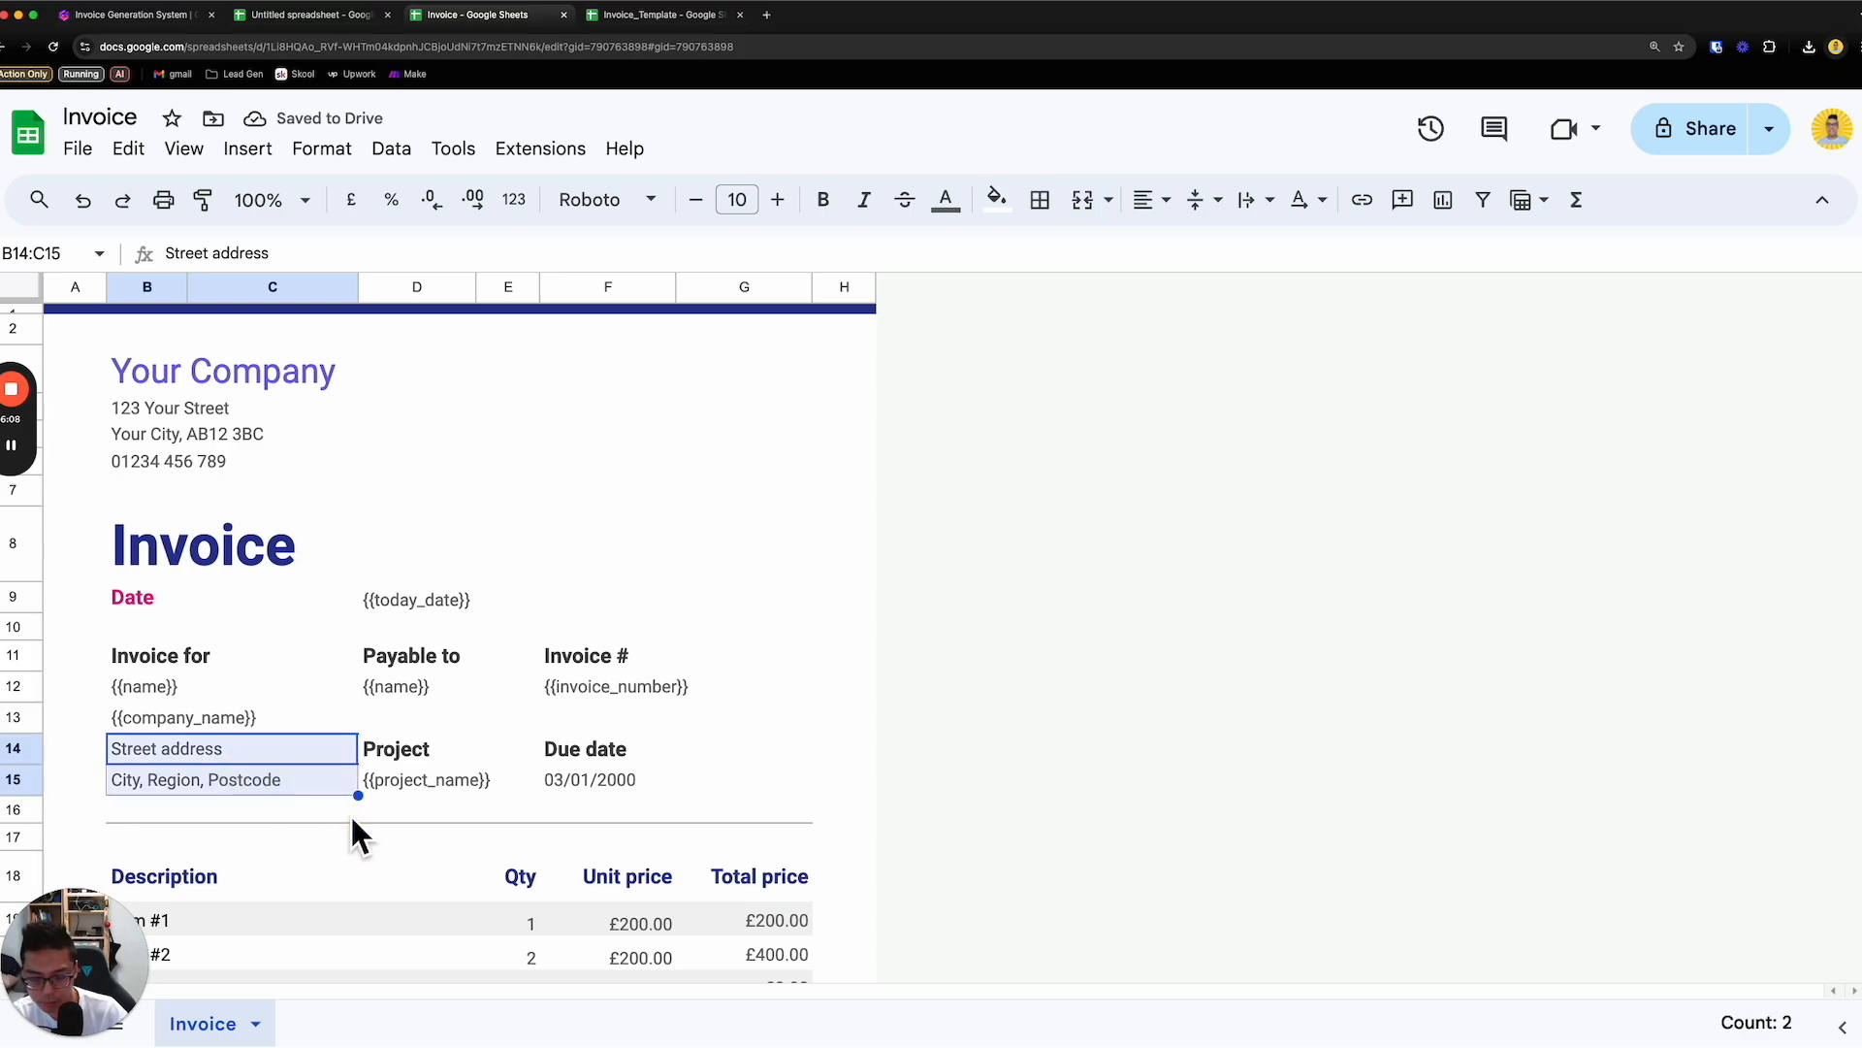
pyautogui.press('Delete')
pyautogui.scroll(-1, 452, 708)
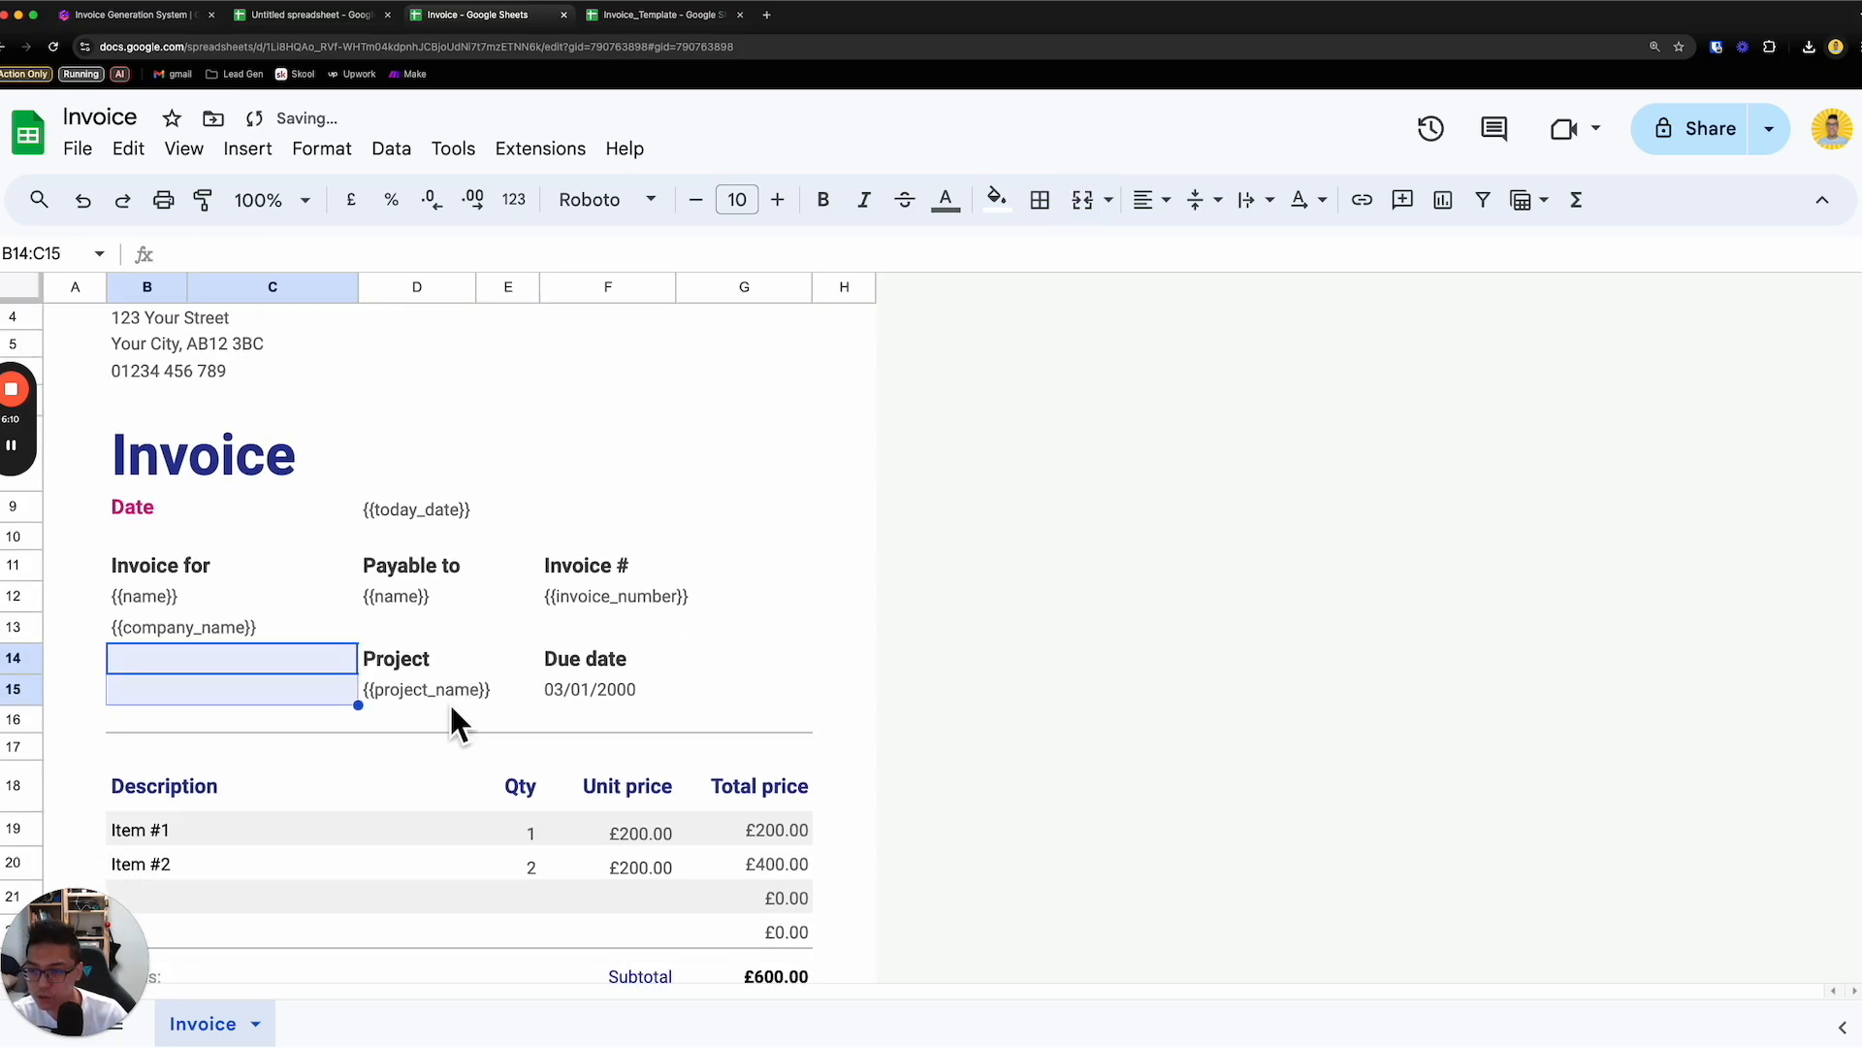
# - Examine the first line item and the formula behind the Subtotal amount
pyautogui.scroll(-1, 451, 708)
pyautogui.doubleClick(182, 729)
pyautogui.moveTo(207, 739); pyautogui.dragTo(112, 725)
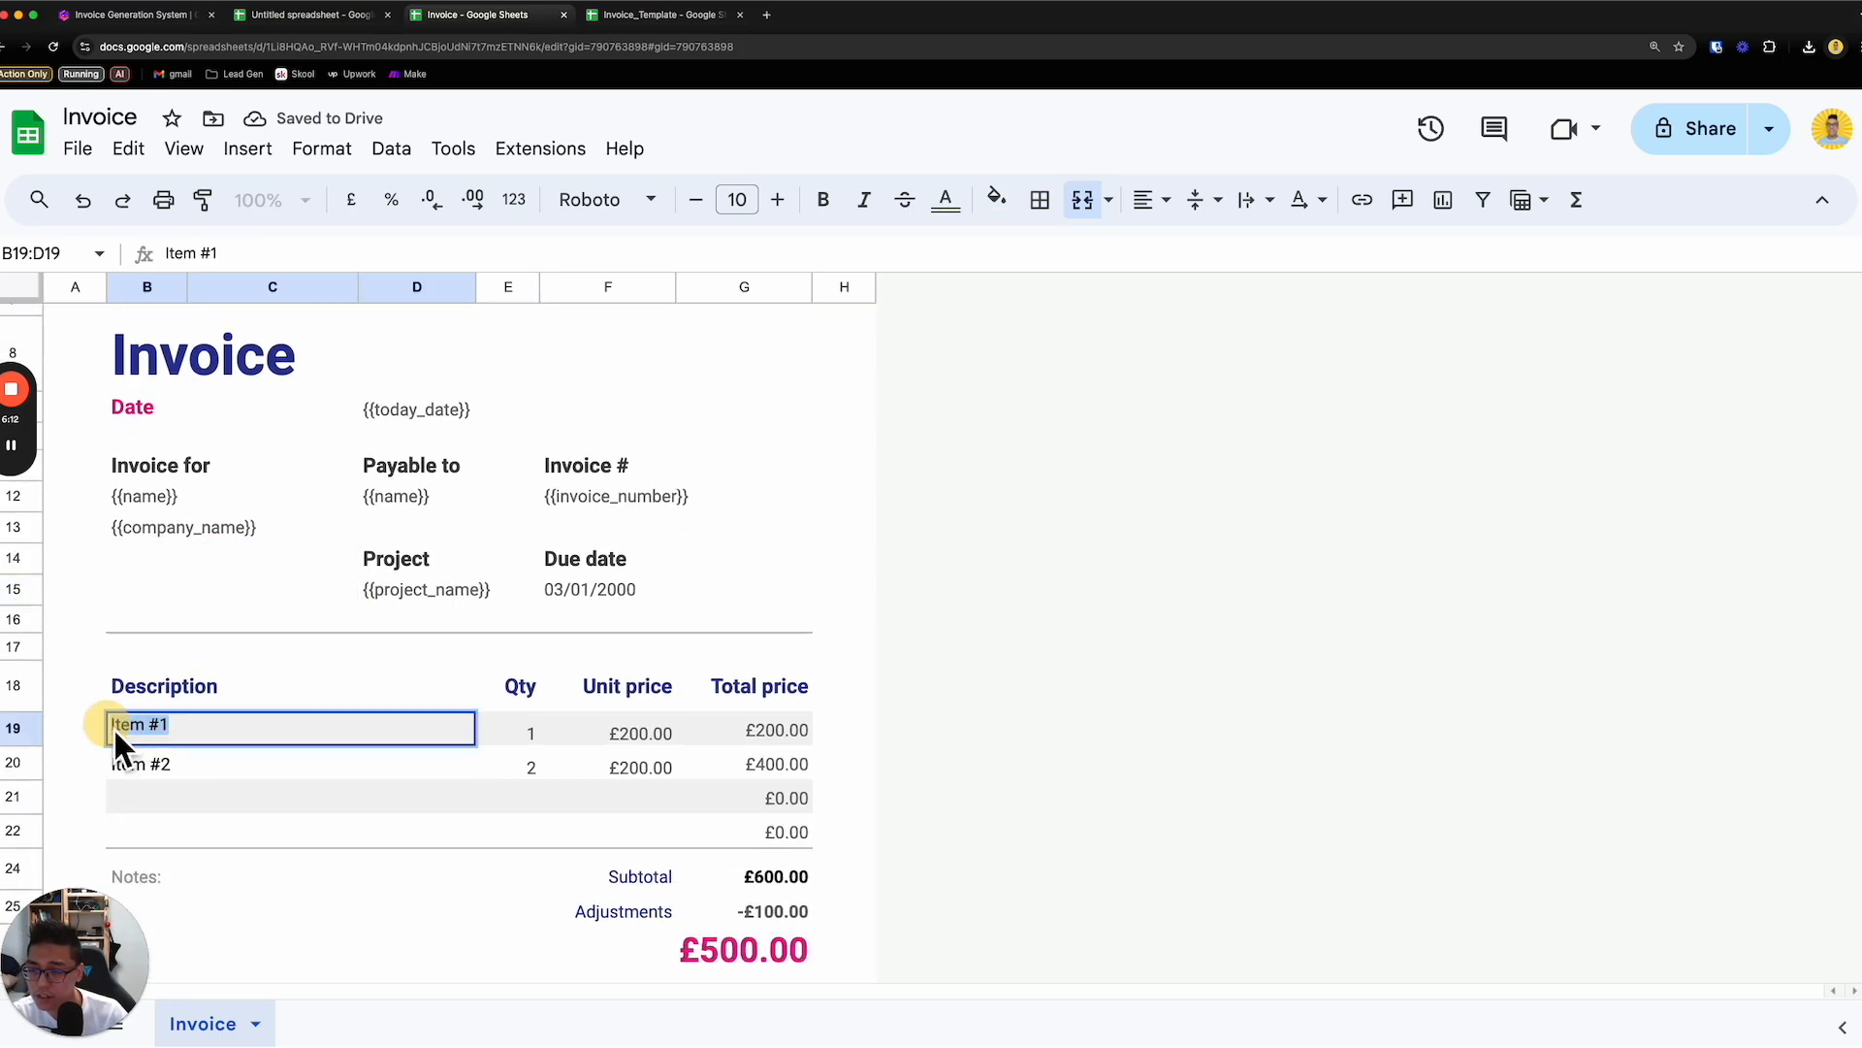
pyautogui.click(276, 761)
pyautogui.click(792, 873)
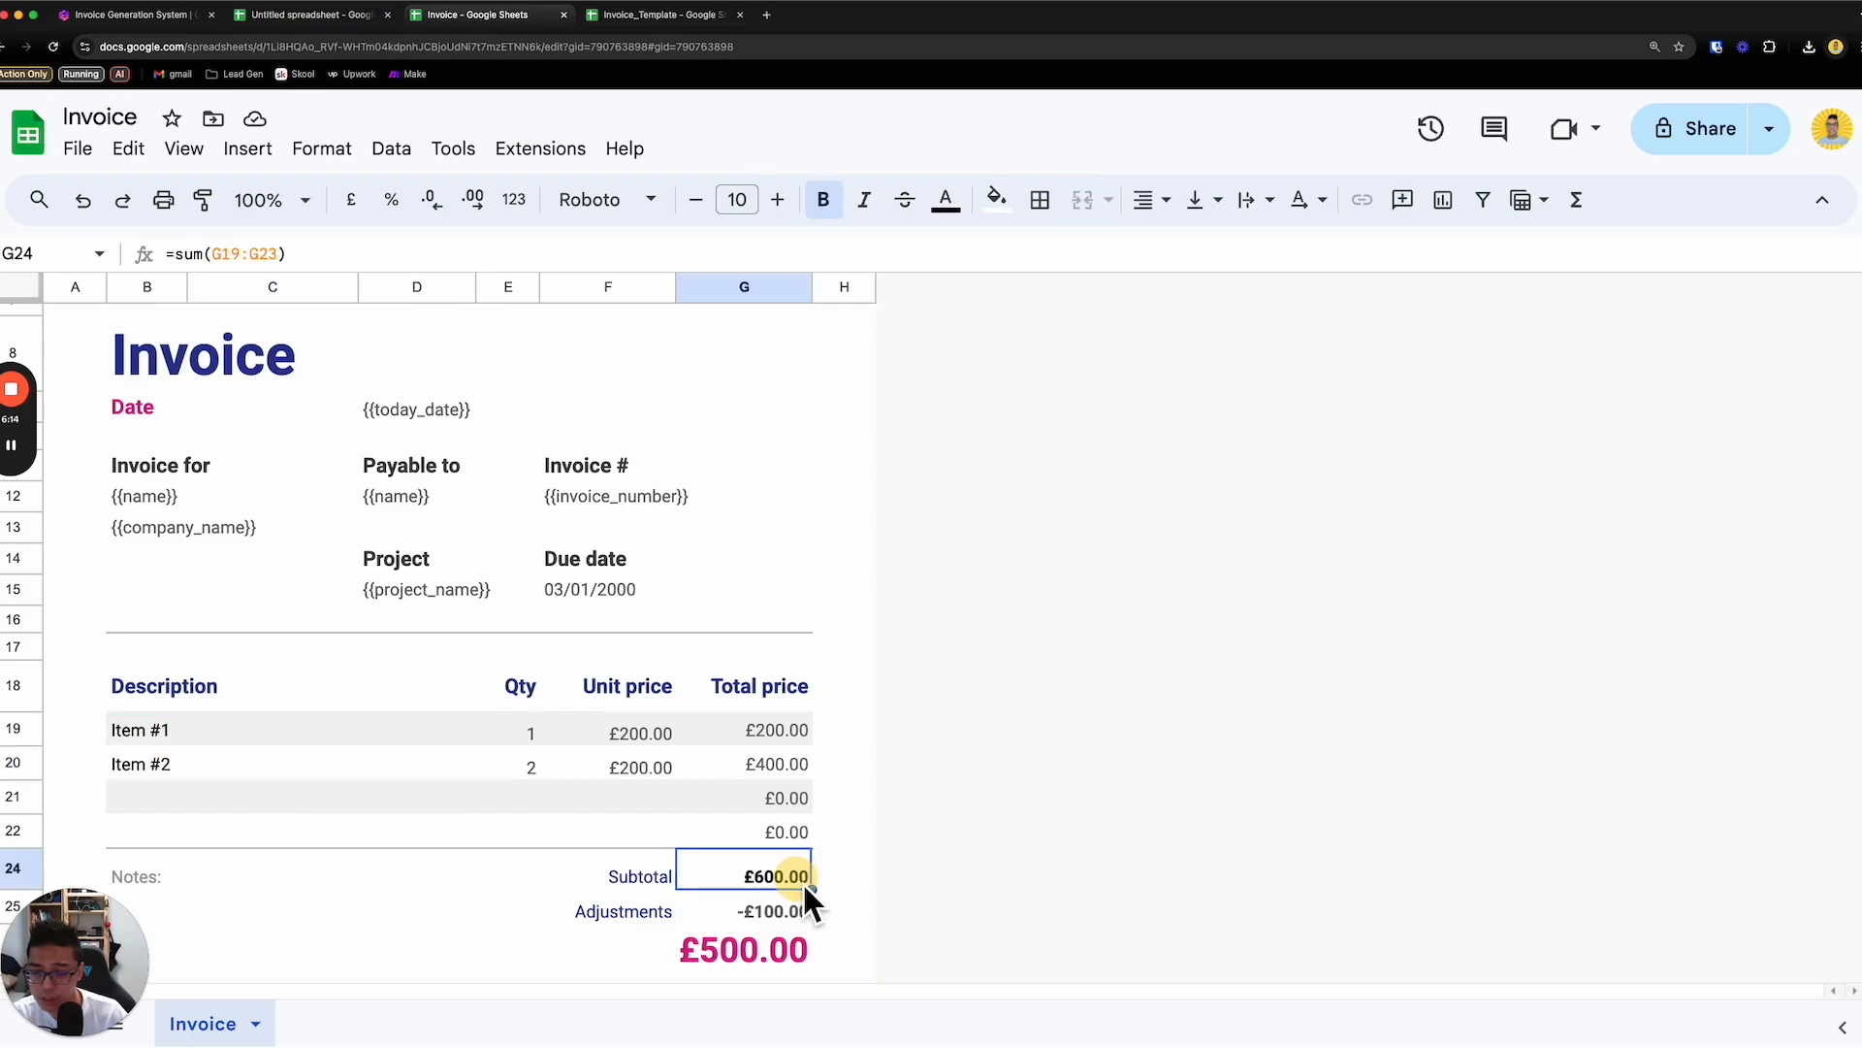
pyautogui.doubleClick(801, 881)
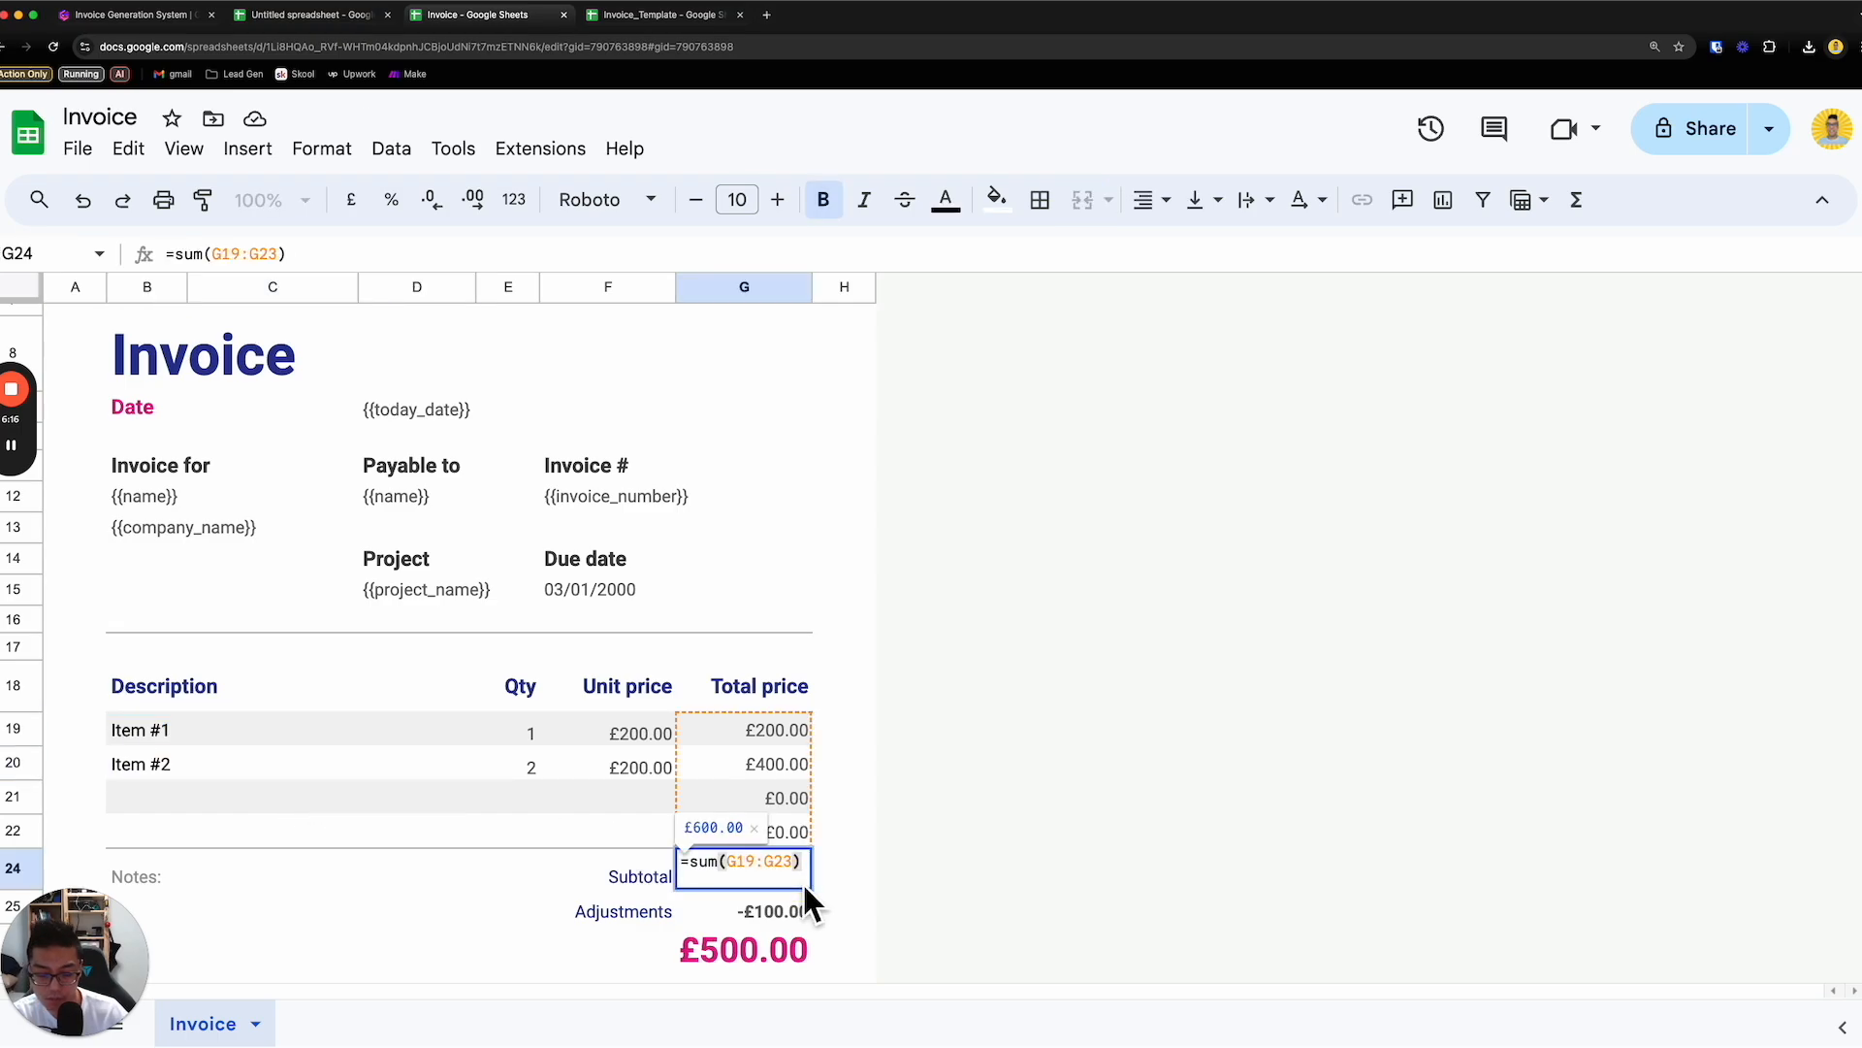
pyautogui.press('Return')
pyautogui.scroll(-2, 811, 902)
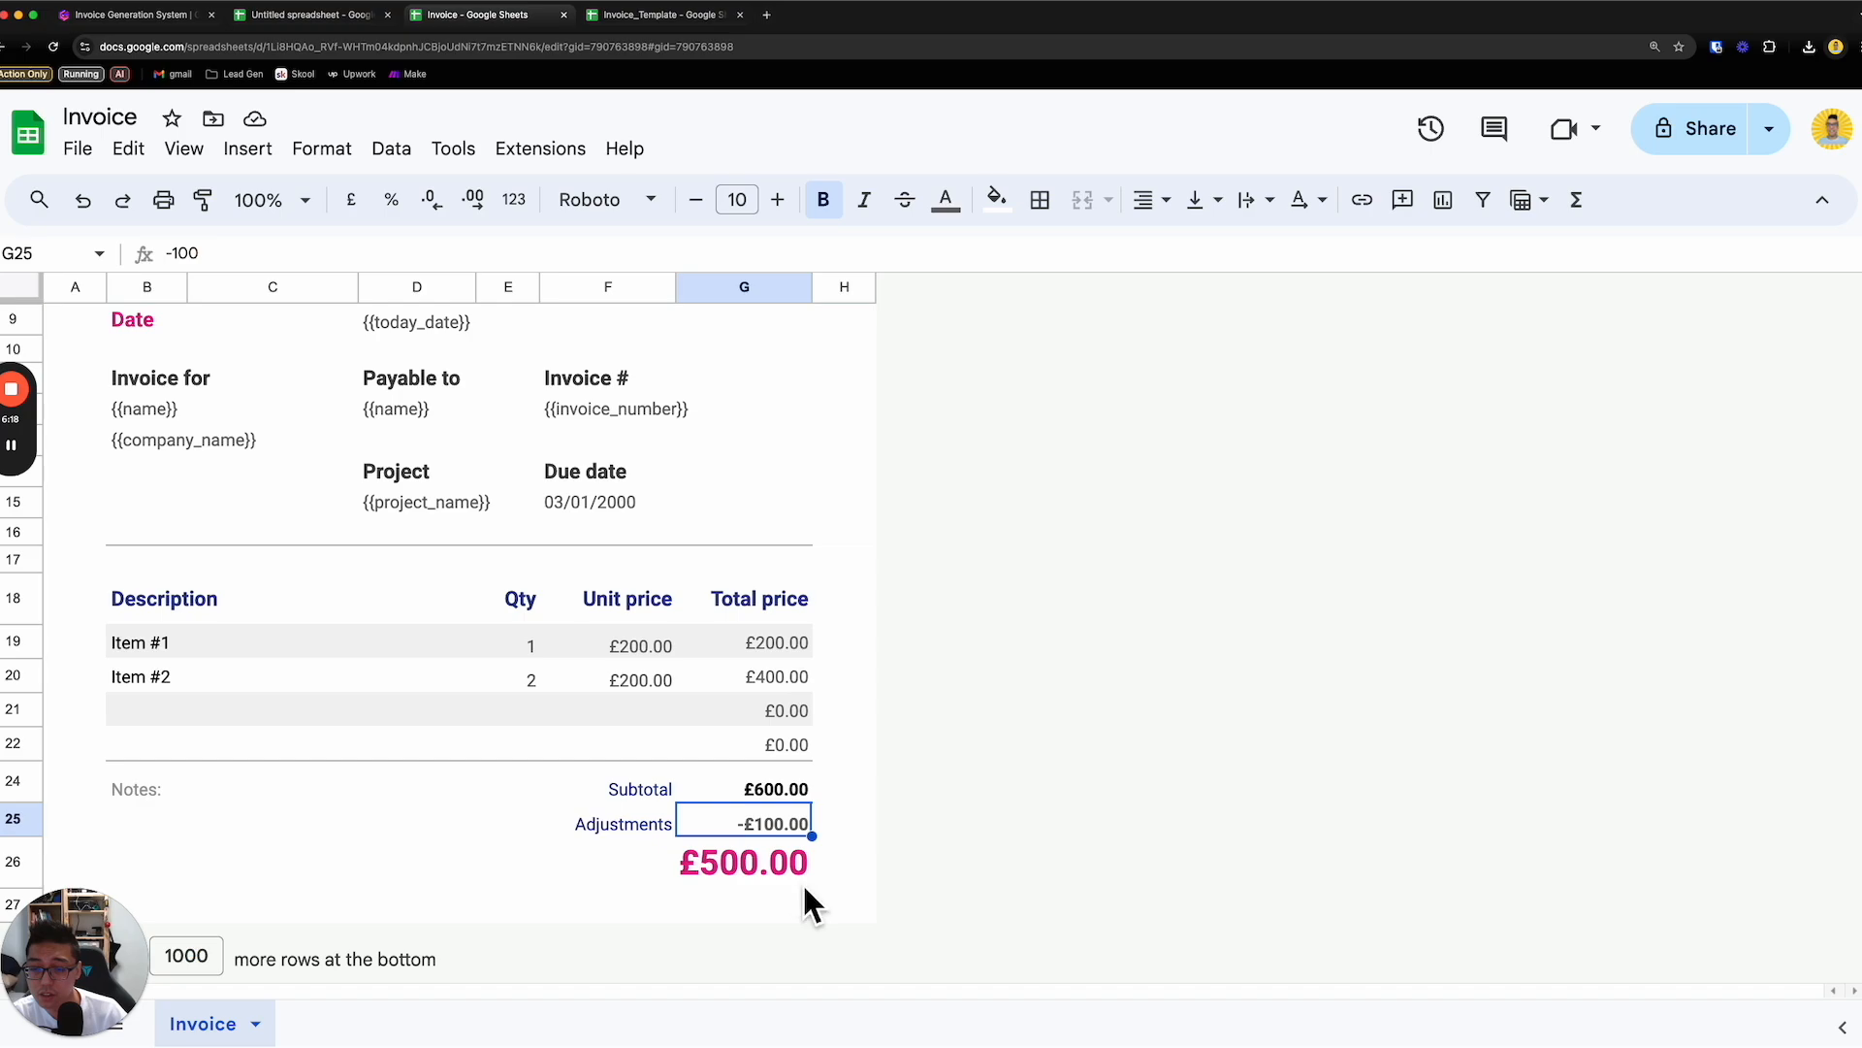
pyautogui.moveTo(217, 951); pyautogui.dragTo(1698, 921)
# - Replace the first line item's description with the placeholder {{item_1}}
pyautogui.click(233, 645)
pyautogui.doubleClick(233, 645)
pyautogui.write('{{ite,')
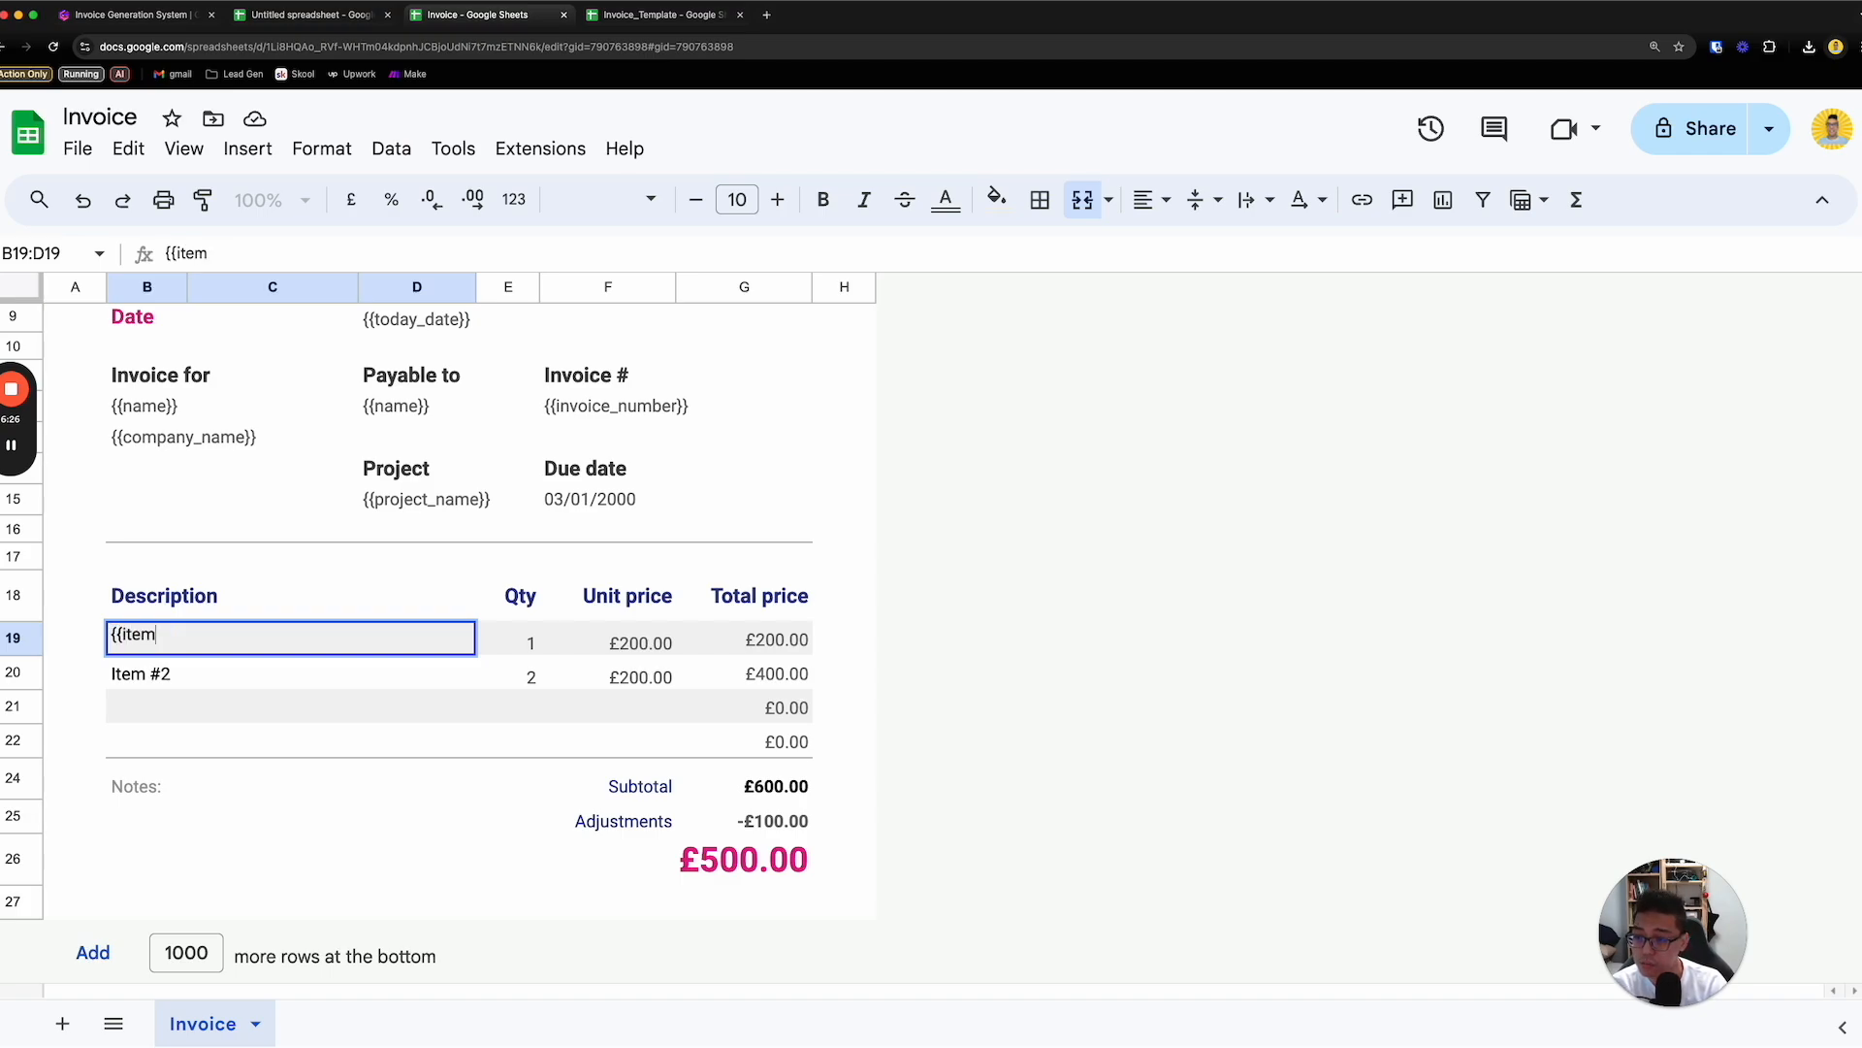
pyautogui.write('_1}}')
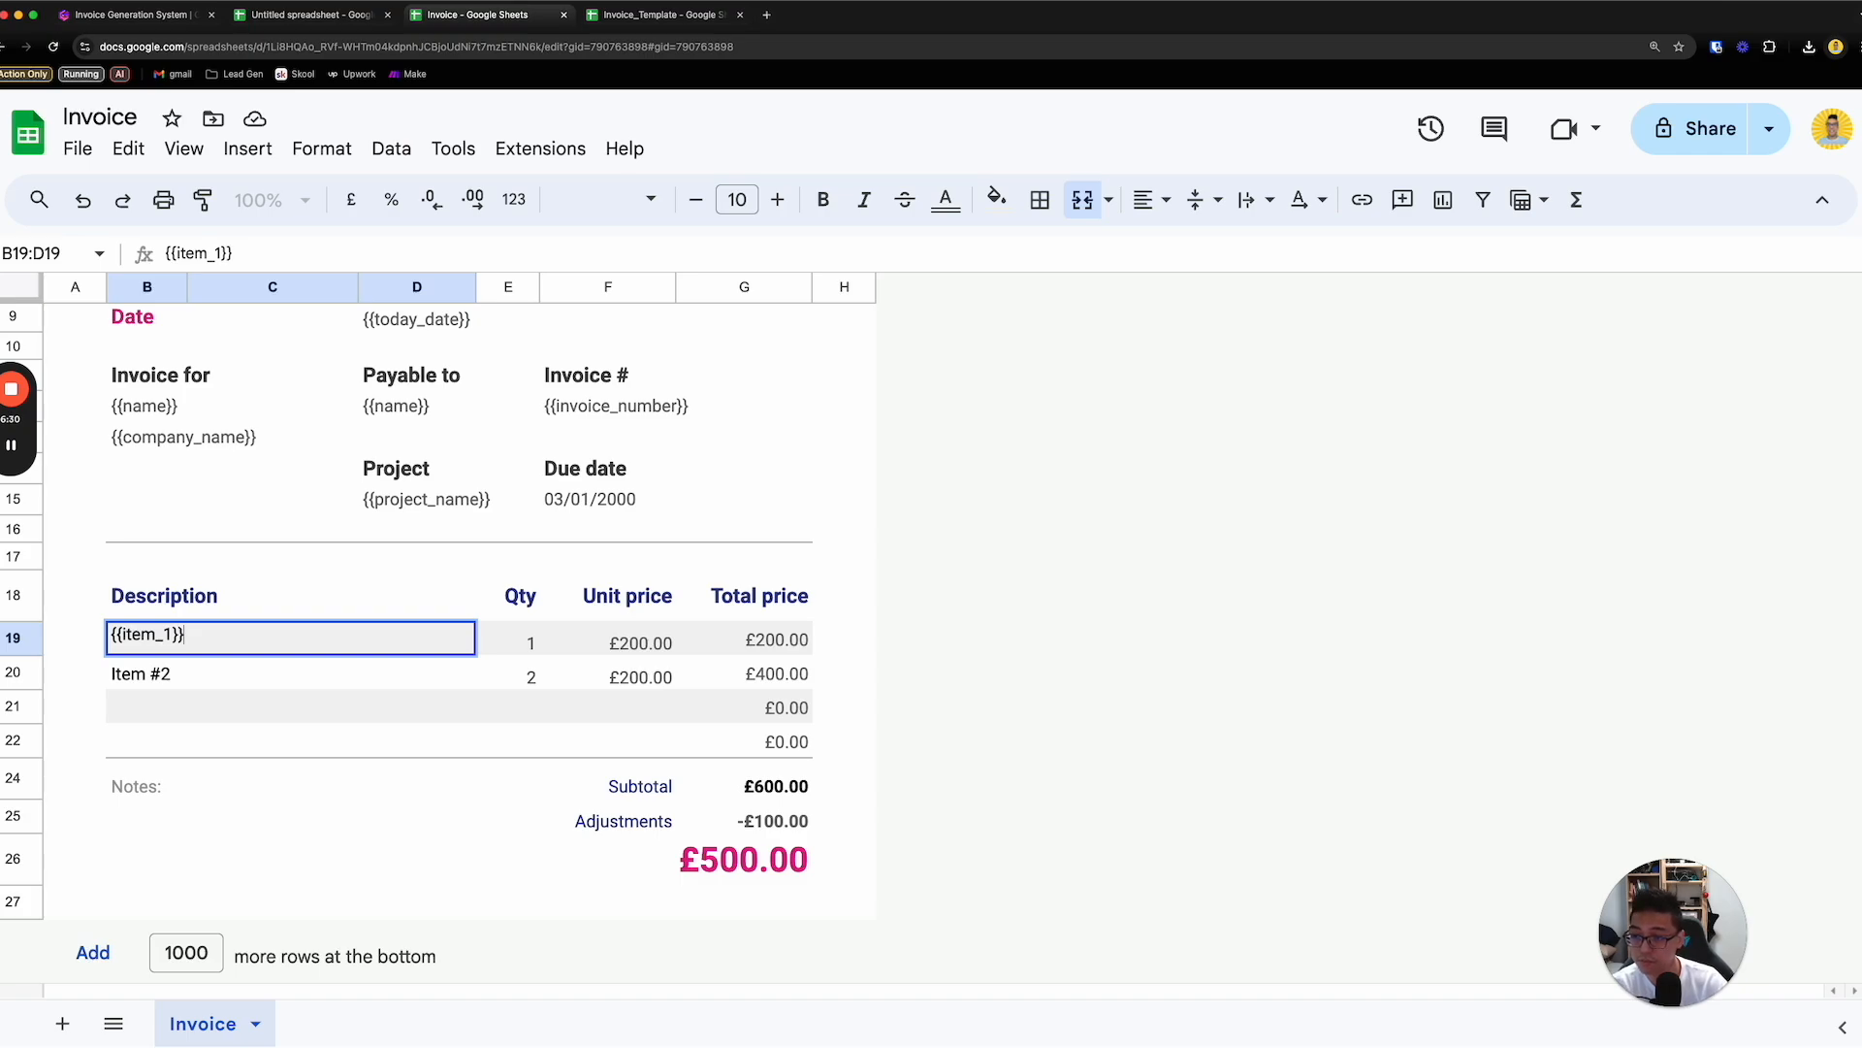
pyautogui.press('Return')
# - Clear the description, quantity and unit price of the second line item
pyautogui.press('Delete')
pyautogui.press('Right')
pyautogui.press('Delete')
pyautogui.press('Right')
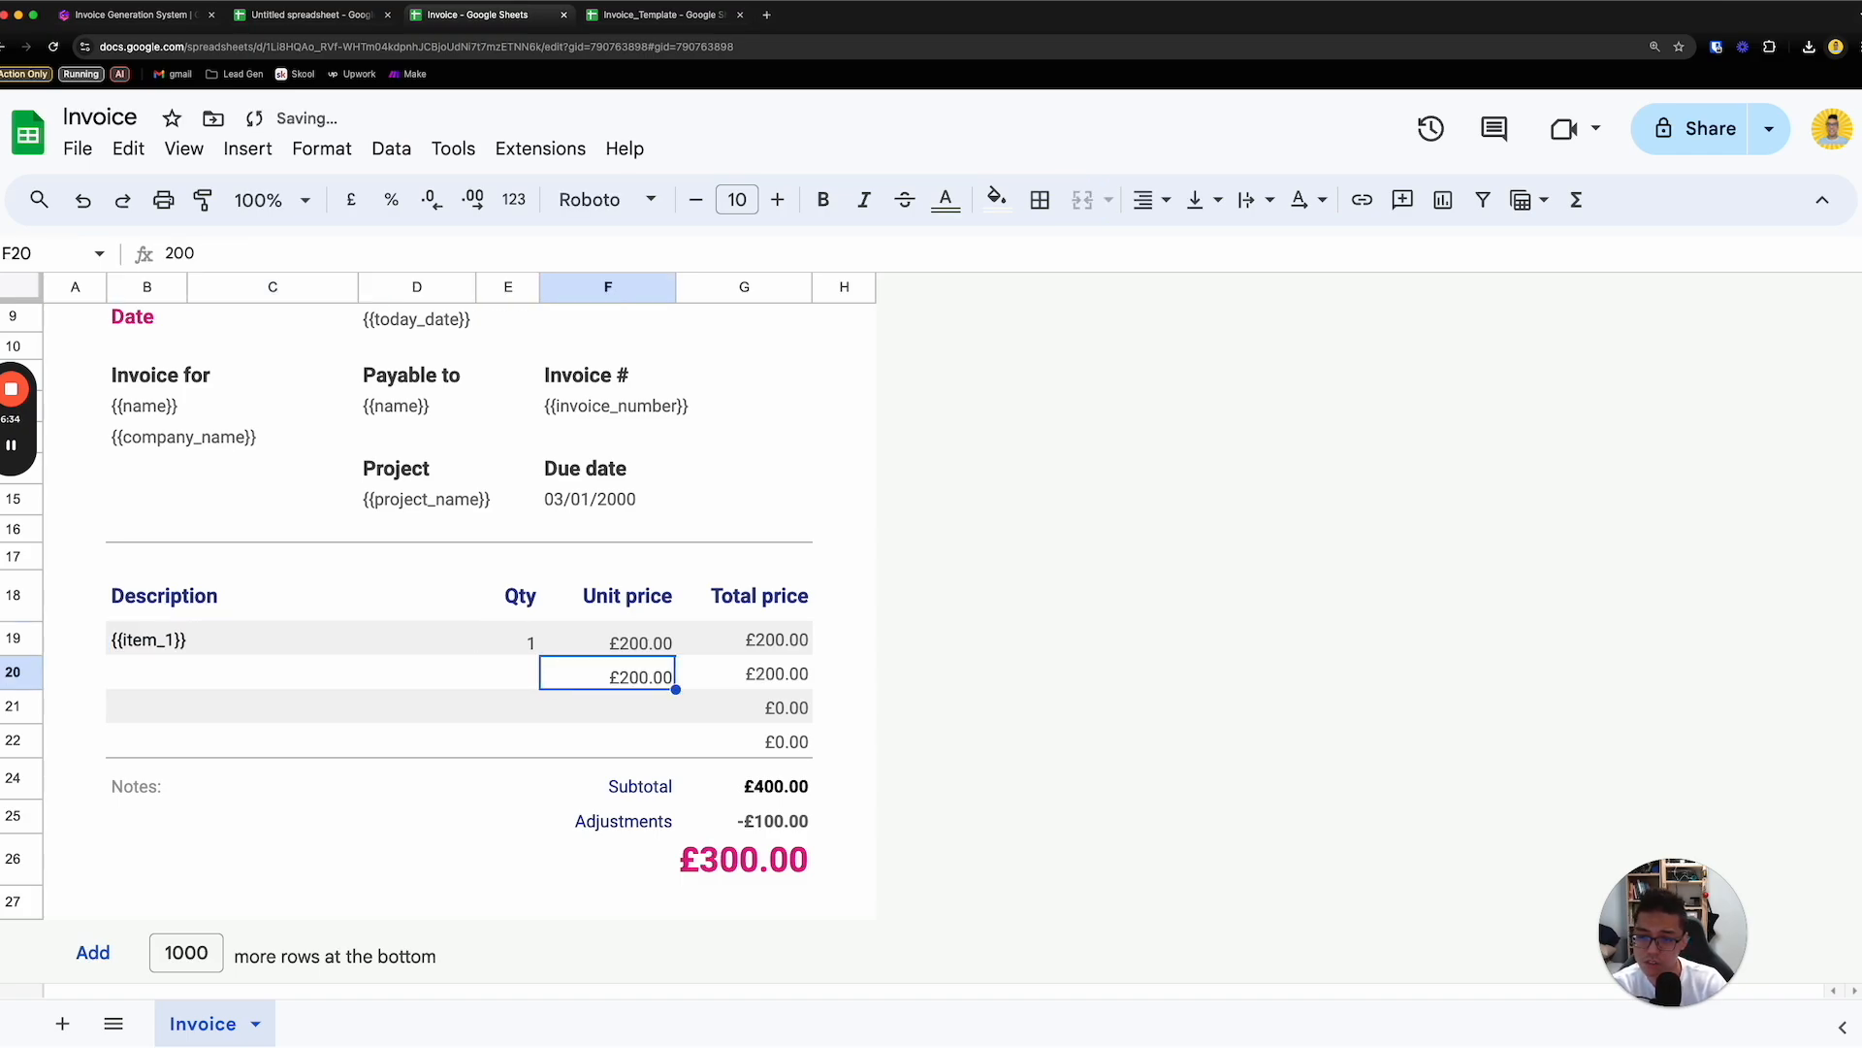
pyautogui.press('Delete')
pyautogui.press('Right')
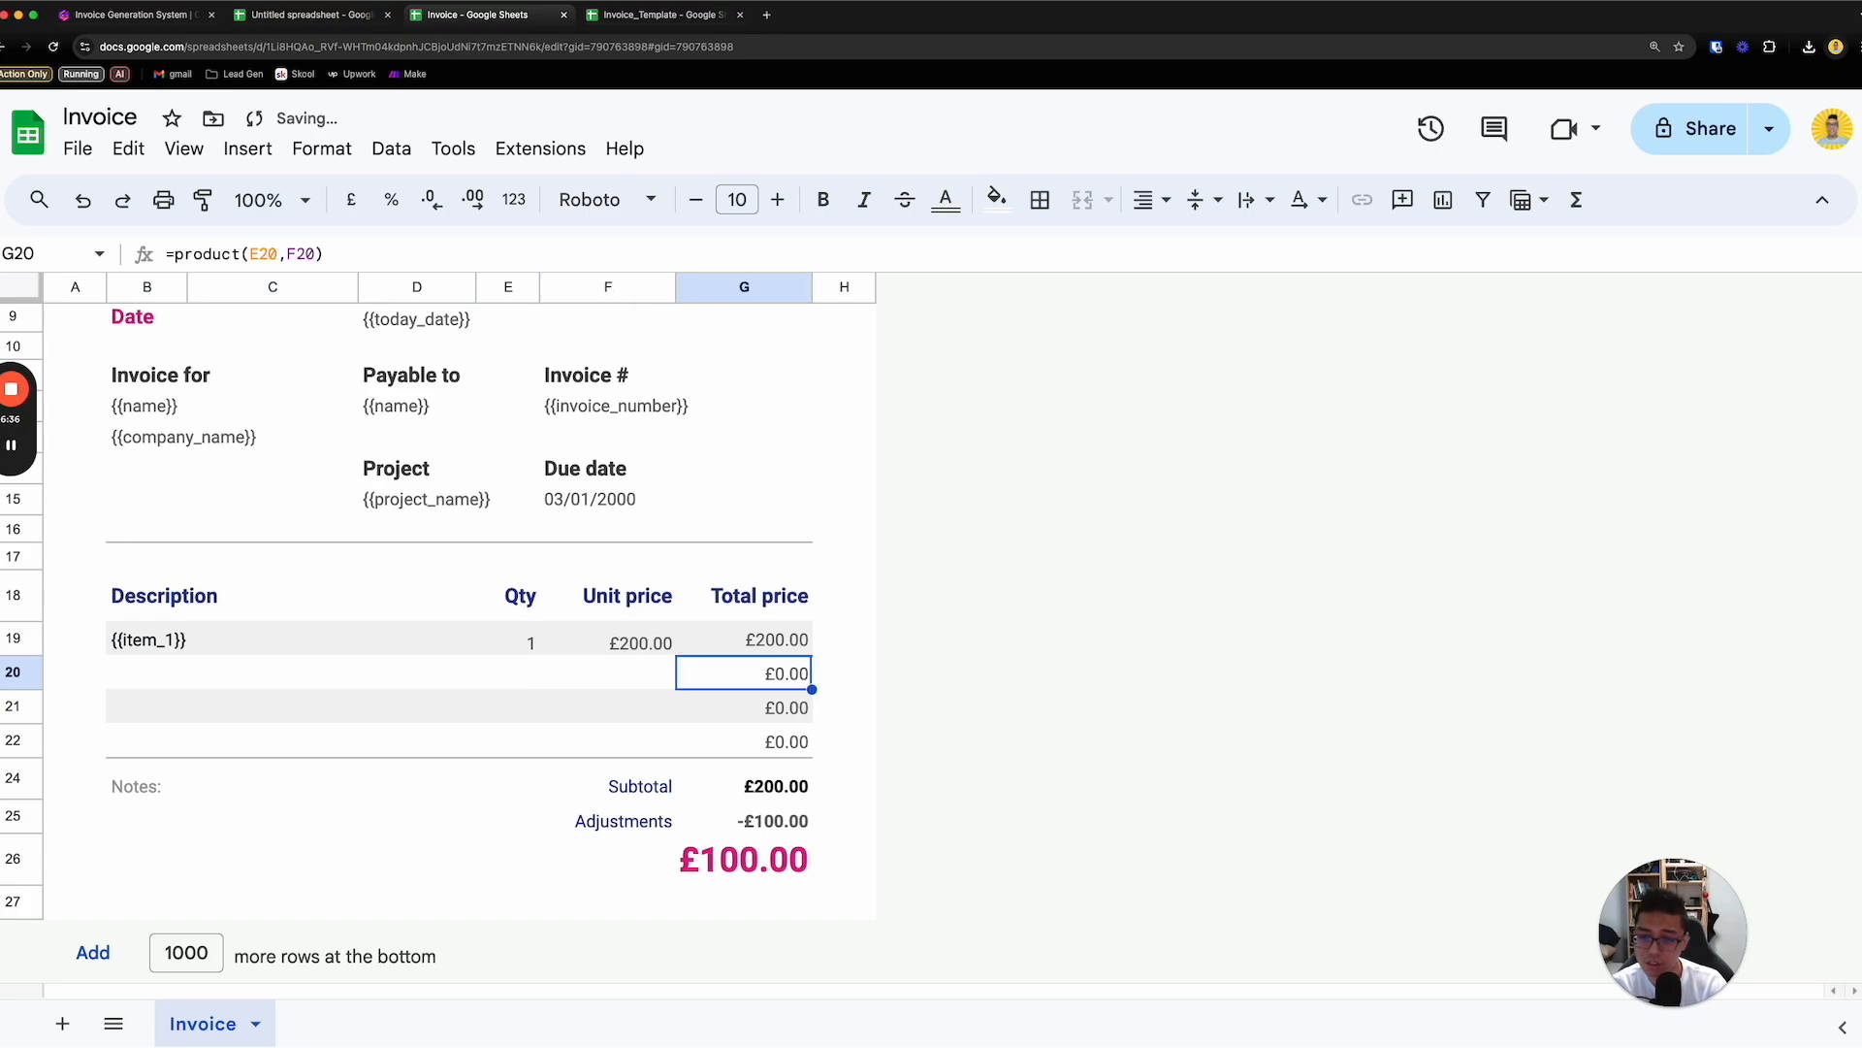
pyautogui.press('Up')
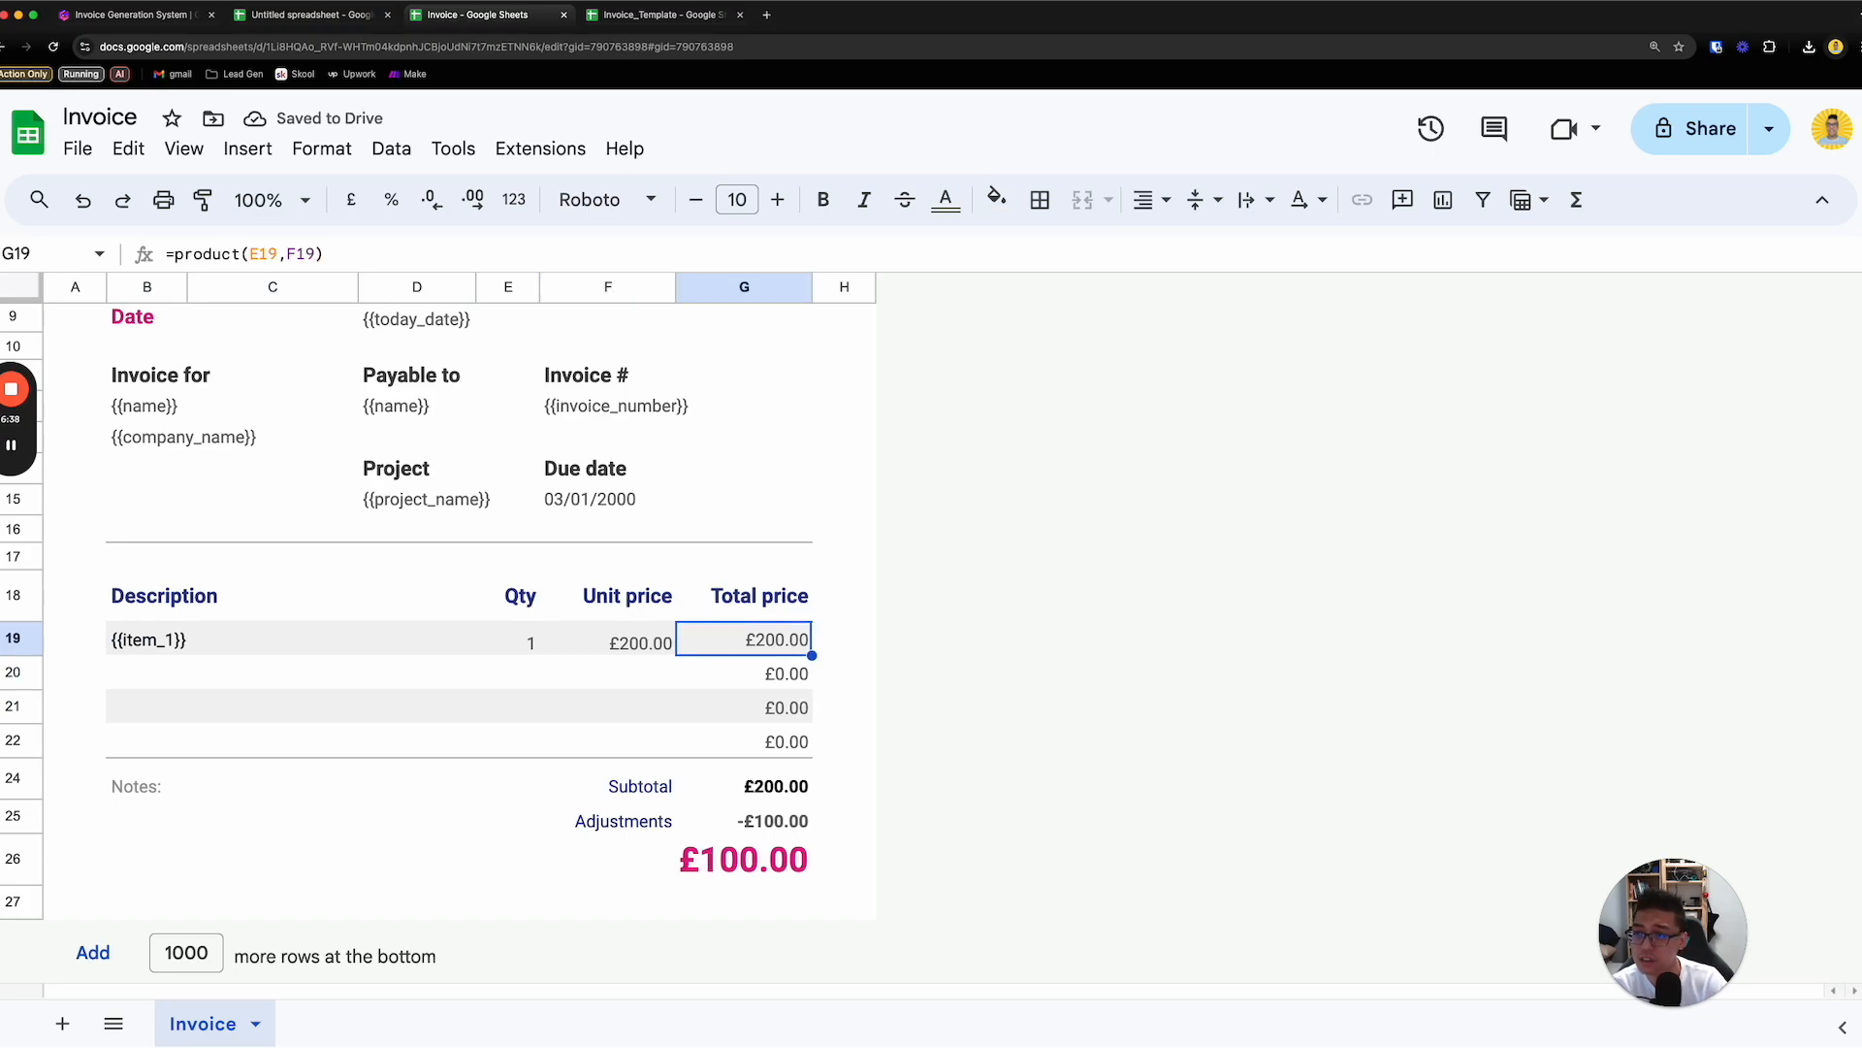
pyautogui.press('Left')
pyautogui.press('Left')
pyautogui.press('Left')
pyautogui.press('Right')
pyautogui.press('Right')
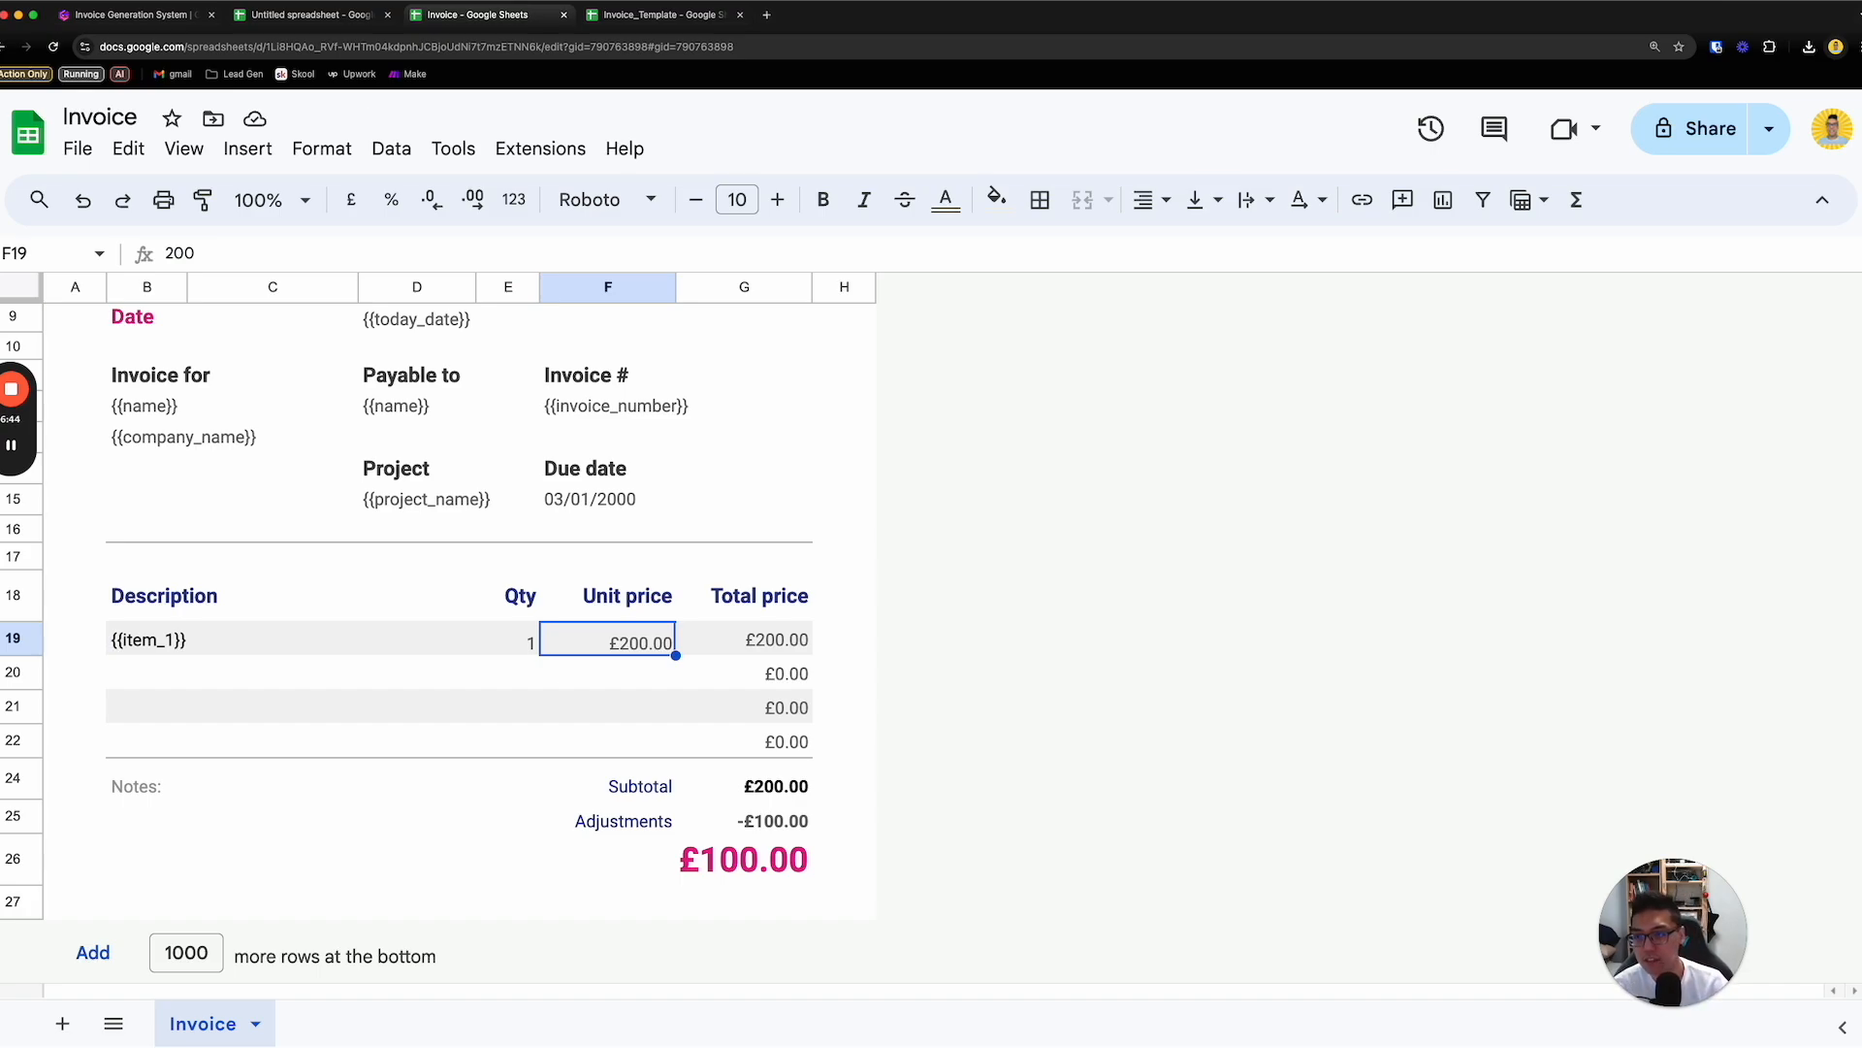
# - Replace the "Your Company" heading above the invoice with "Auto Lab Kit"
pyautogui.scroll(5, 208, 632)
pyautogui.click(245, 380)
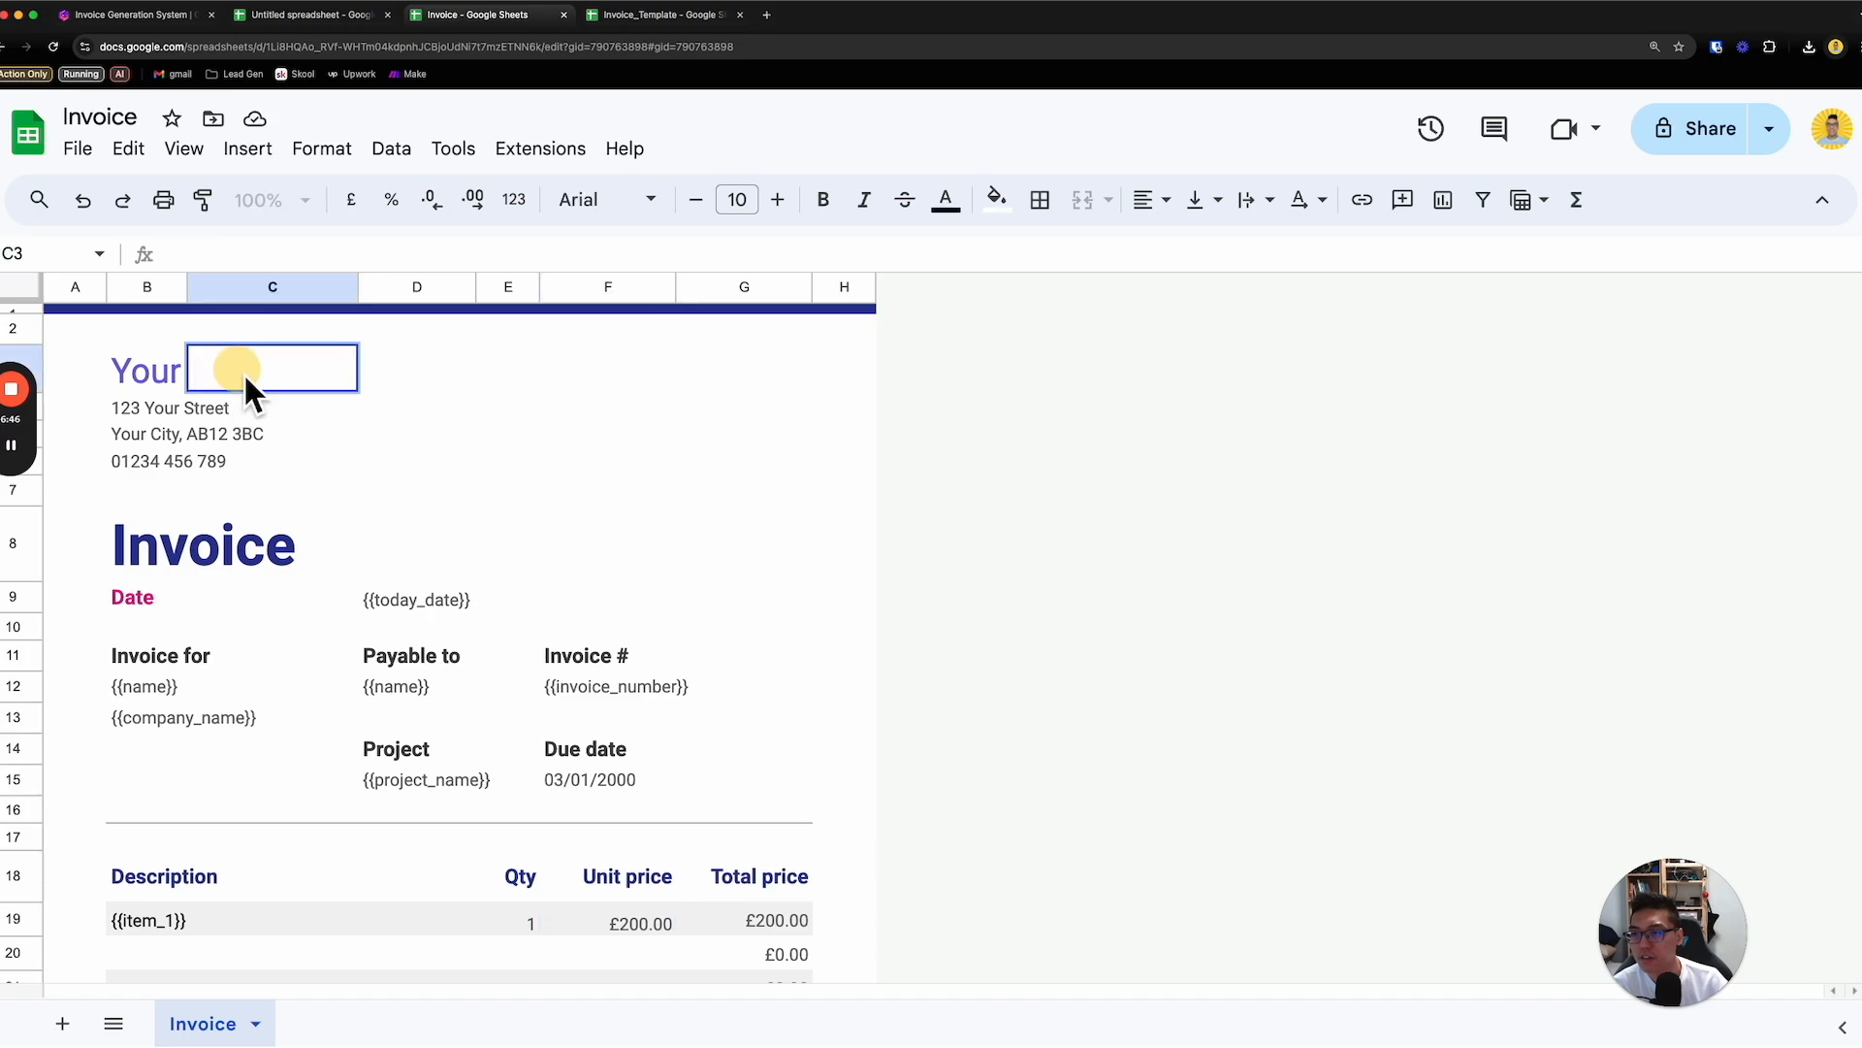
pyautogui.click(150, 389)
pyautogui.write('Auto Lab Kit')
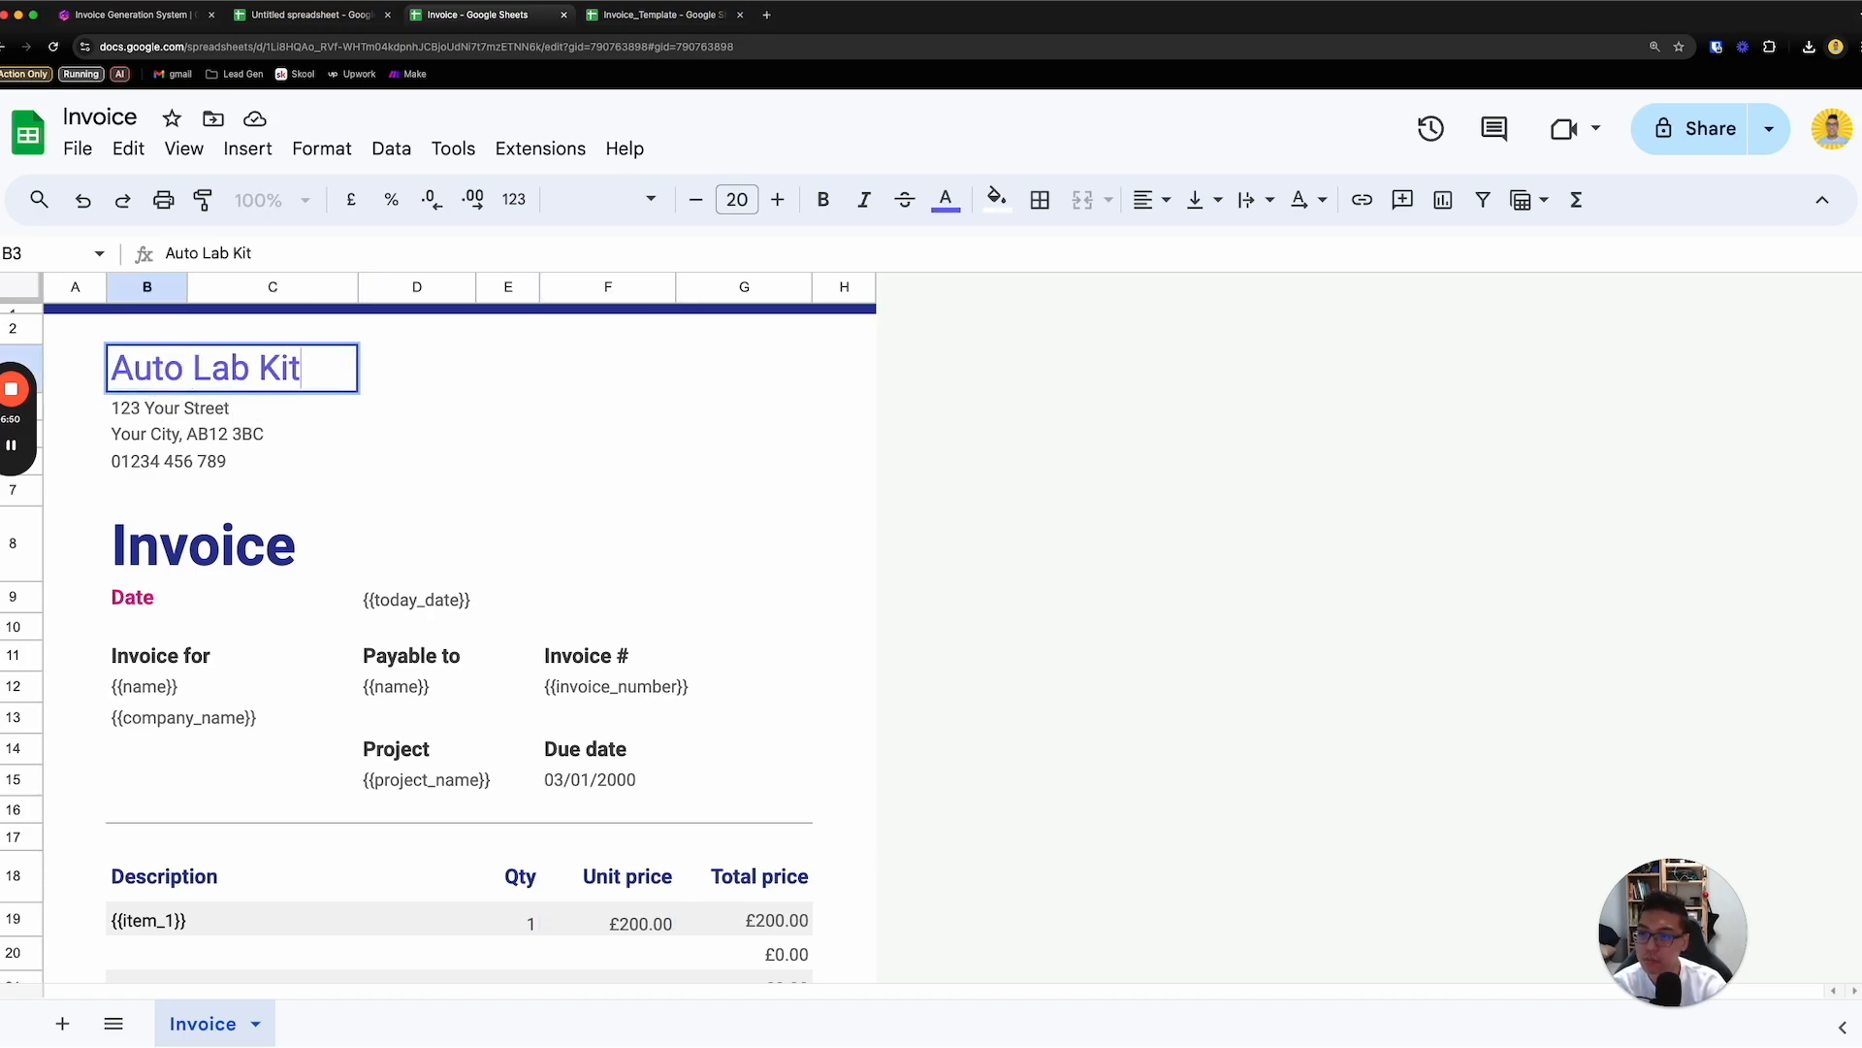
# - Replace the sample street and city lines under the company name with the company's address
pyautogui.moveTo(137, 399); pyautogui.dragTo(204, 458)
pyautogui.doubleClick(200, 414)
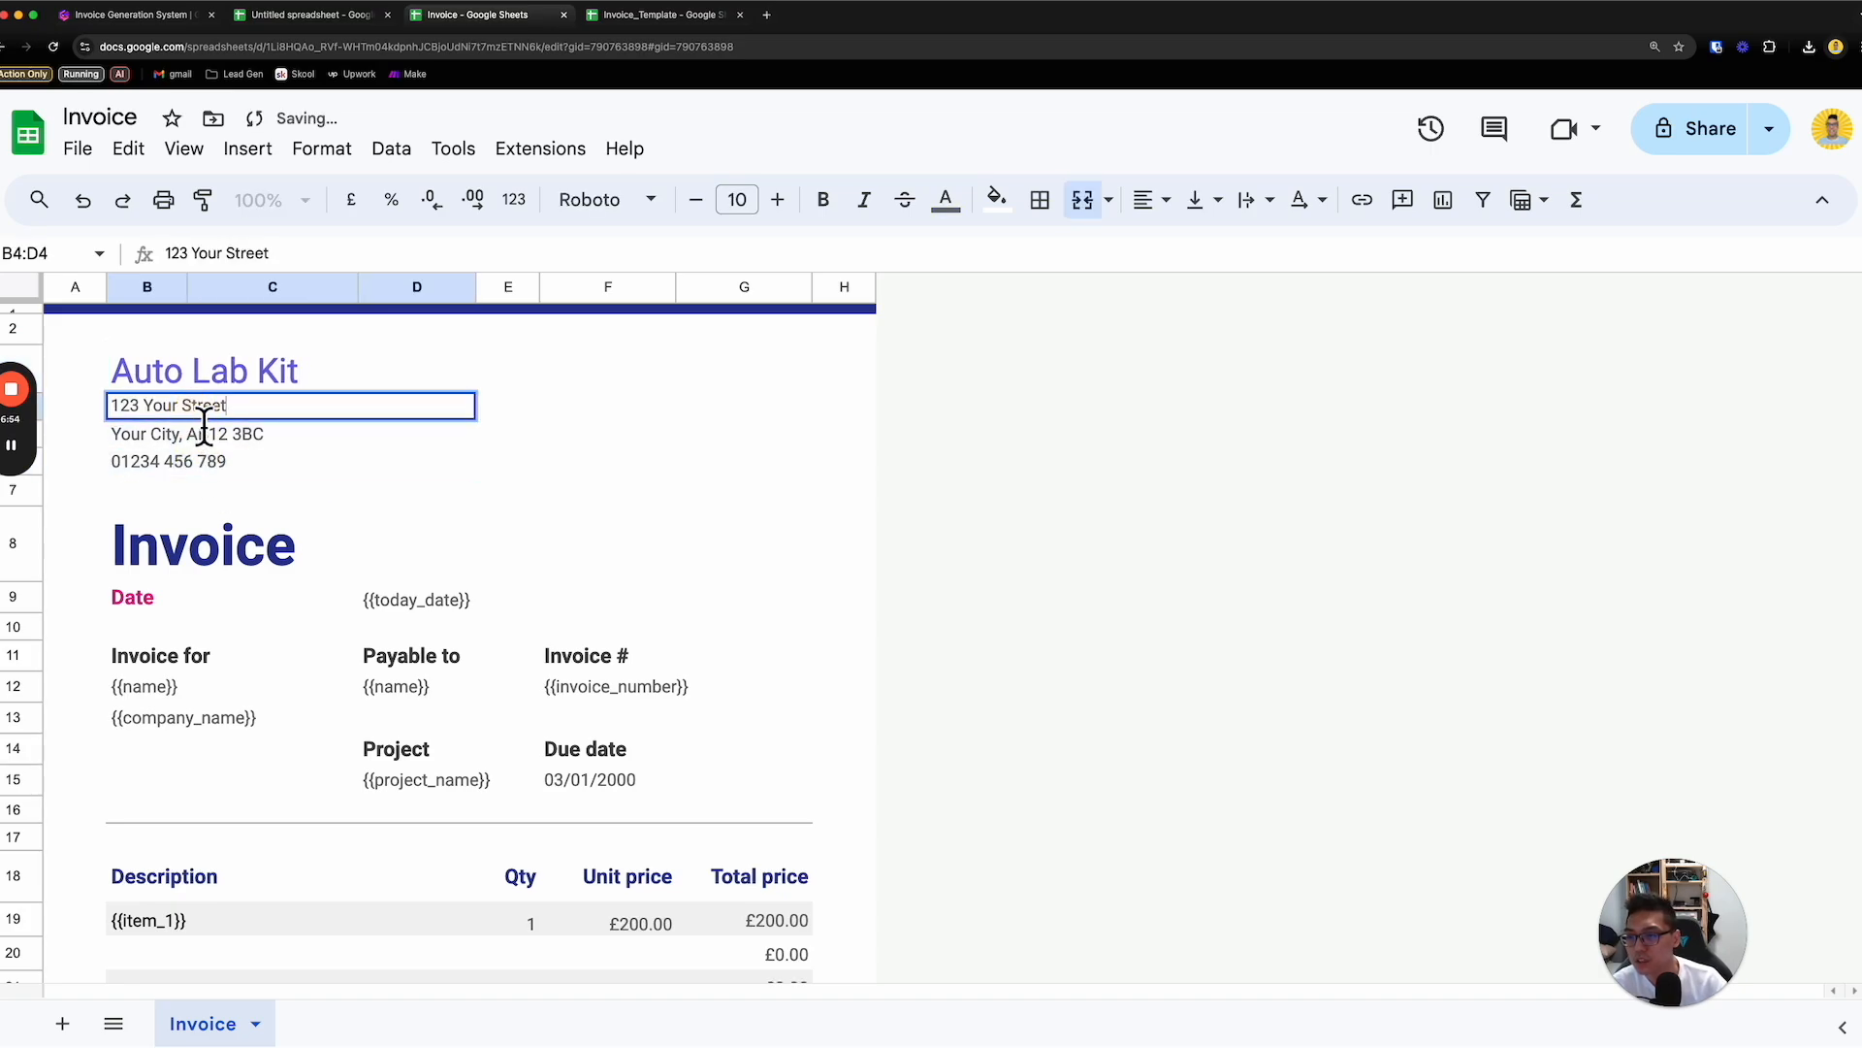
pyautogui.tripleClick(198, 414)
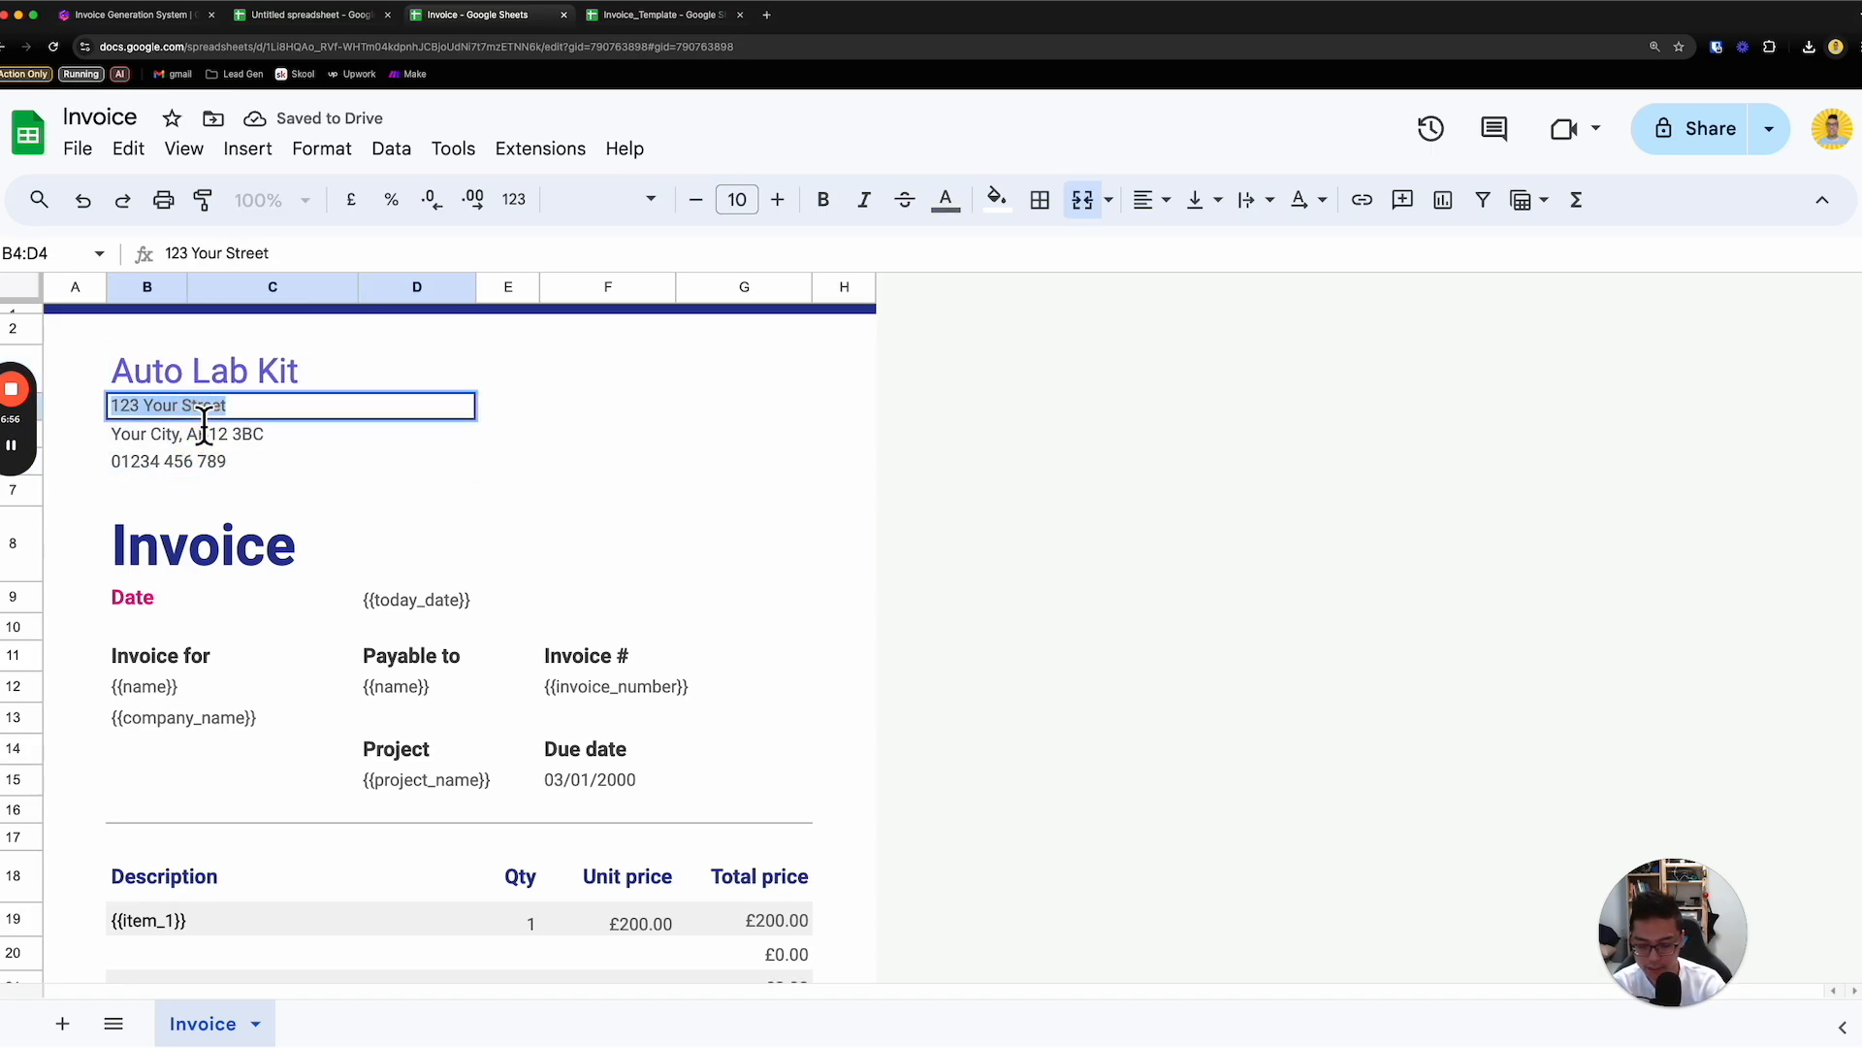
pyautogui.write('Main Stre')
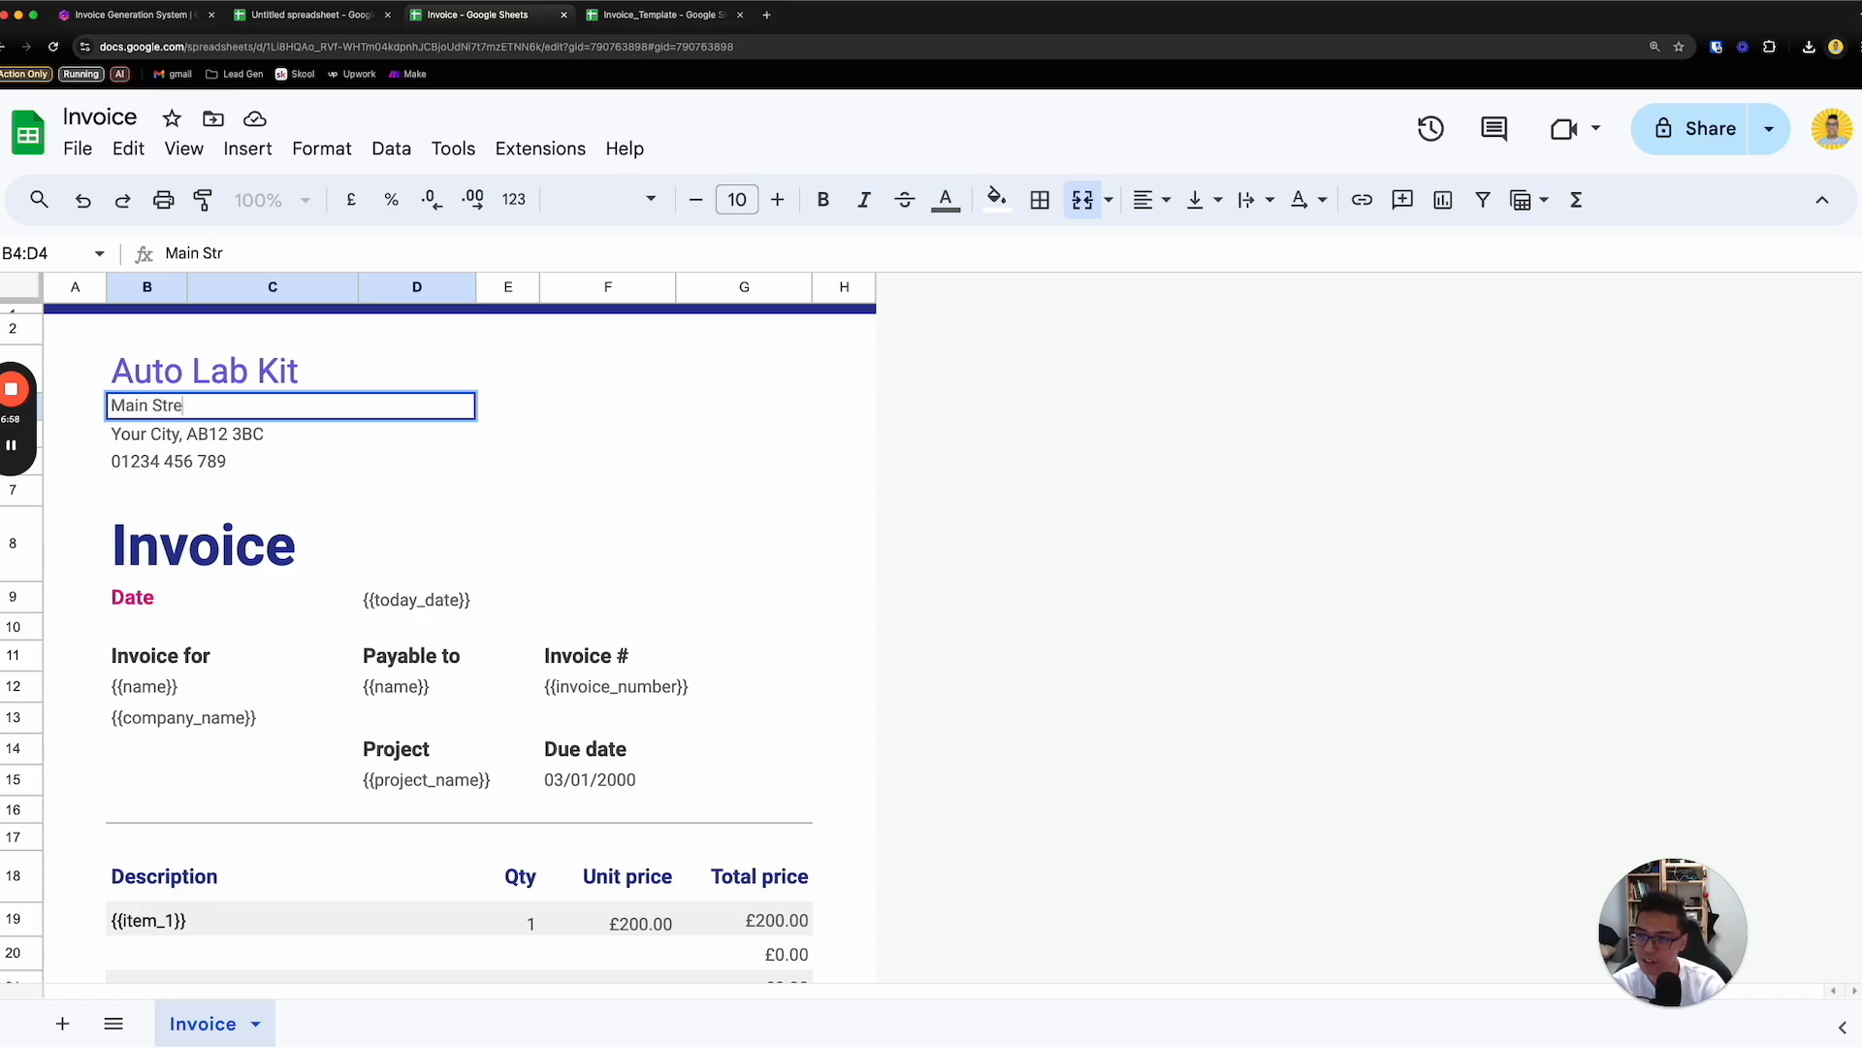
pyautogui.click(201, 442)
pyautogui.tripleClick(200, 439)
pyautogui.write('Singpo')
pyautogui.press('BackSpace')
pyautogui.press('BackSpace')
pyautogui.write('apore')
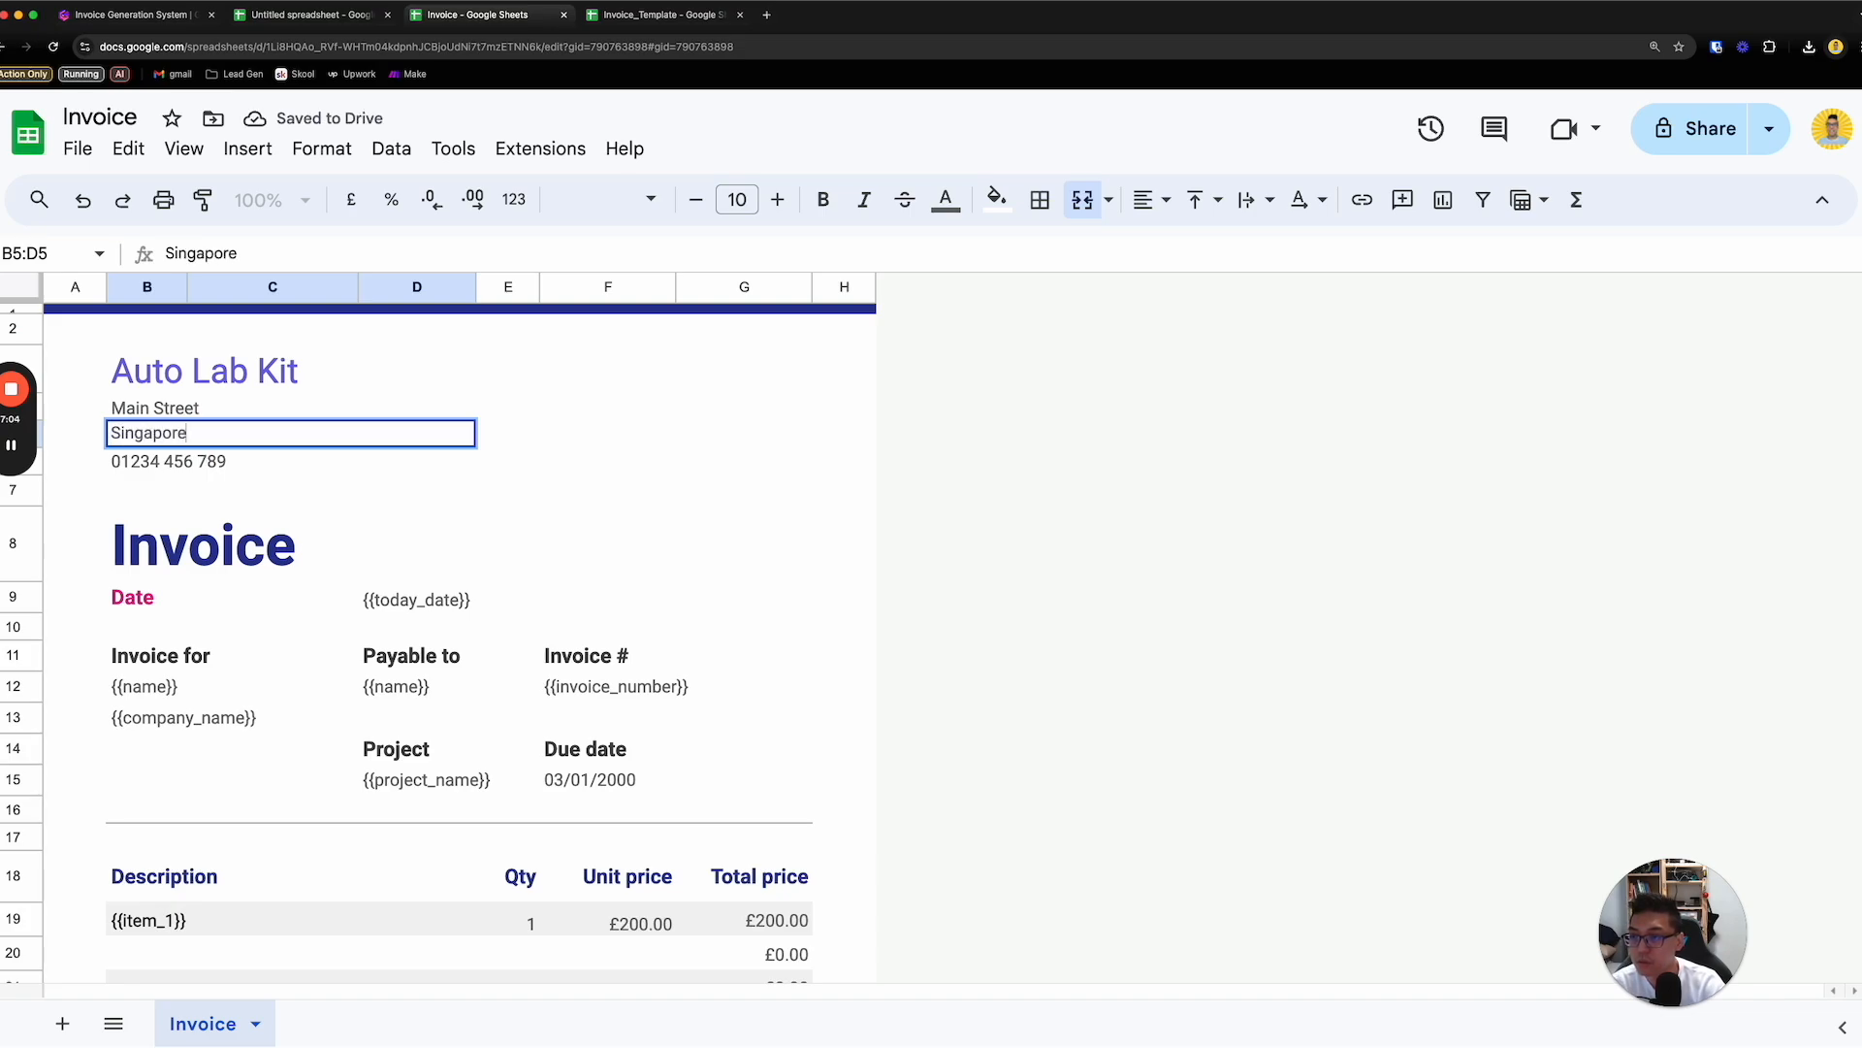
pyautogui.press('Return')
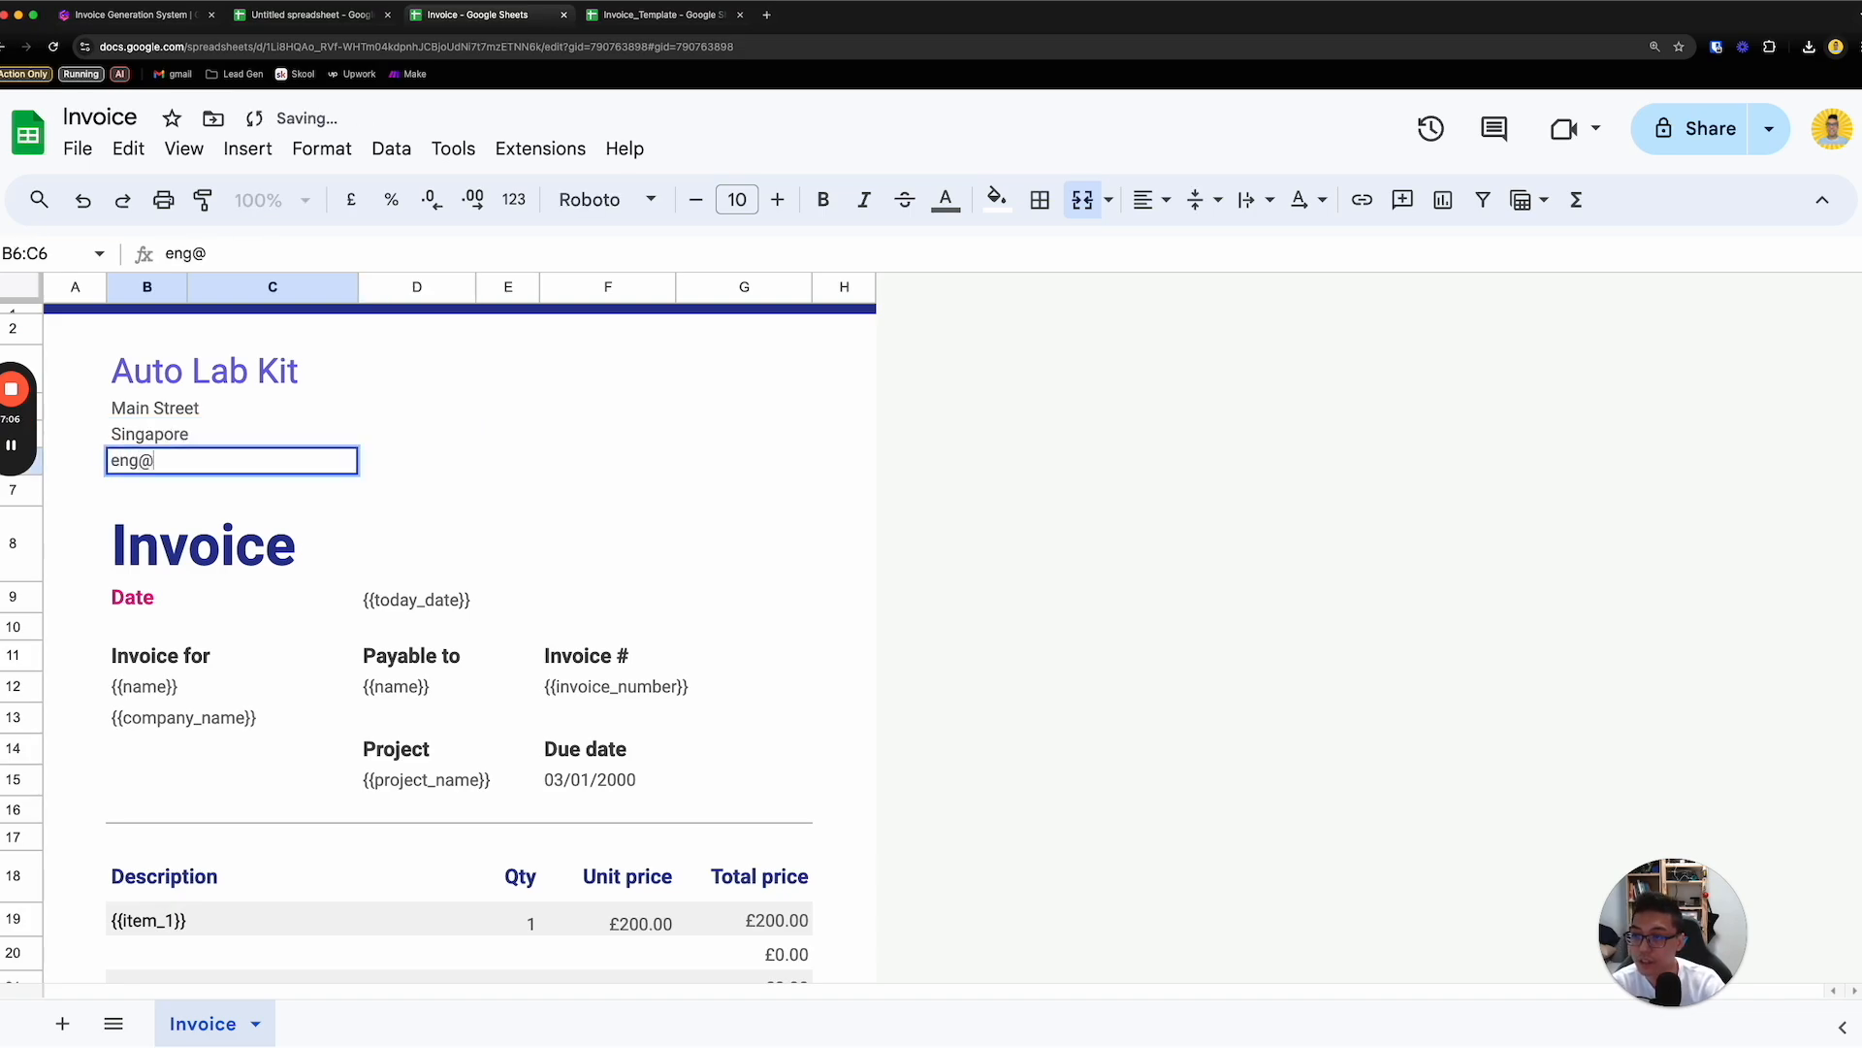
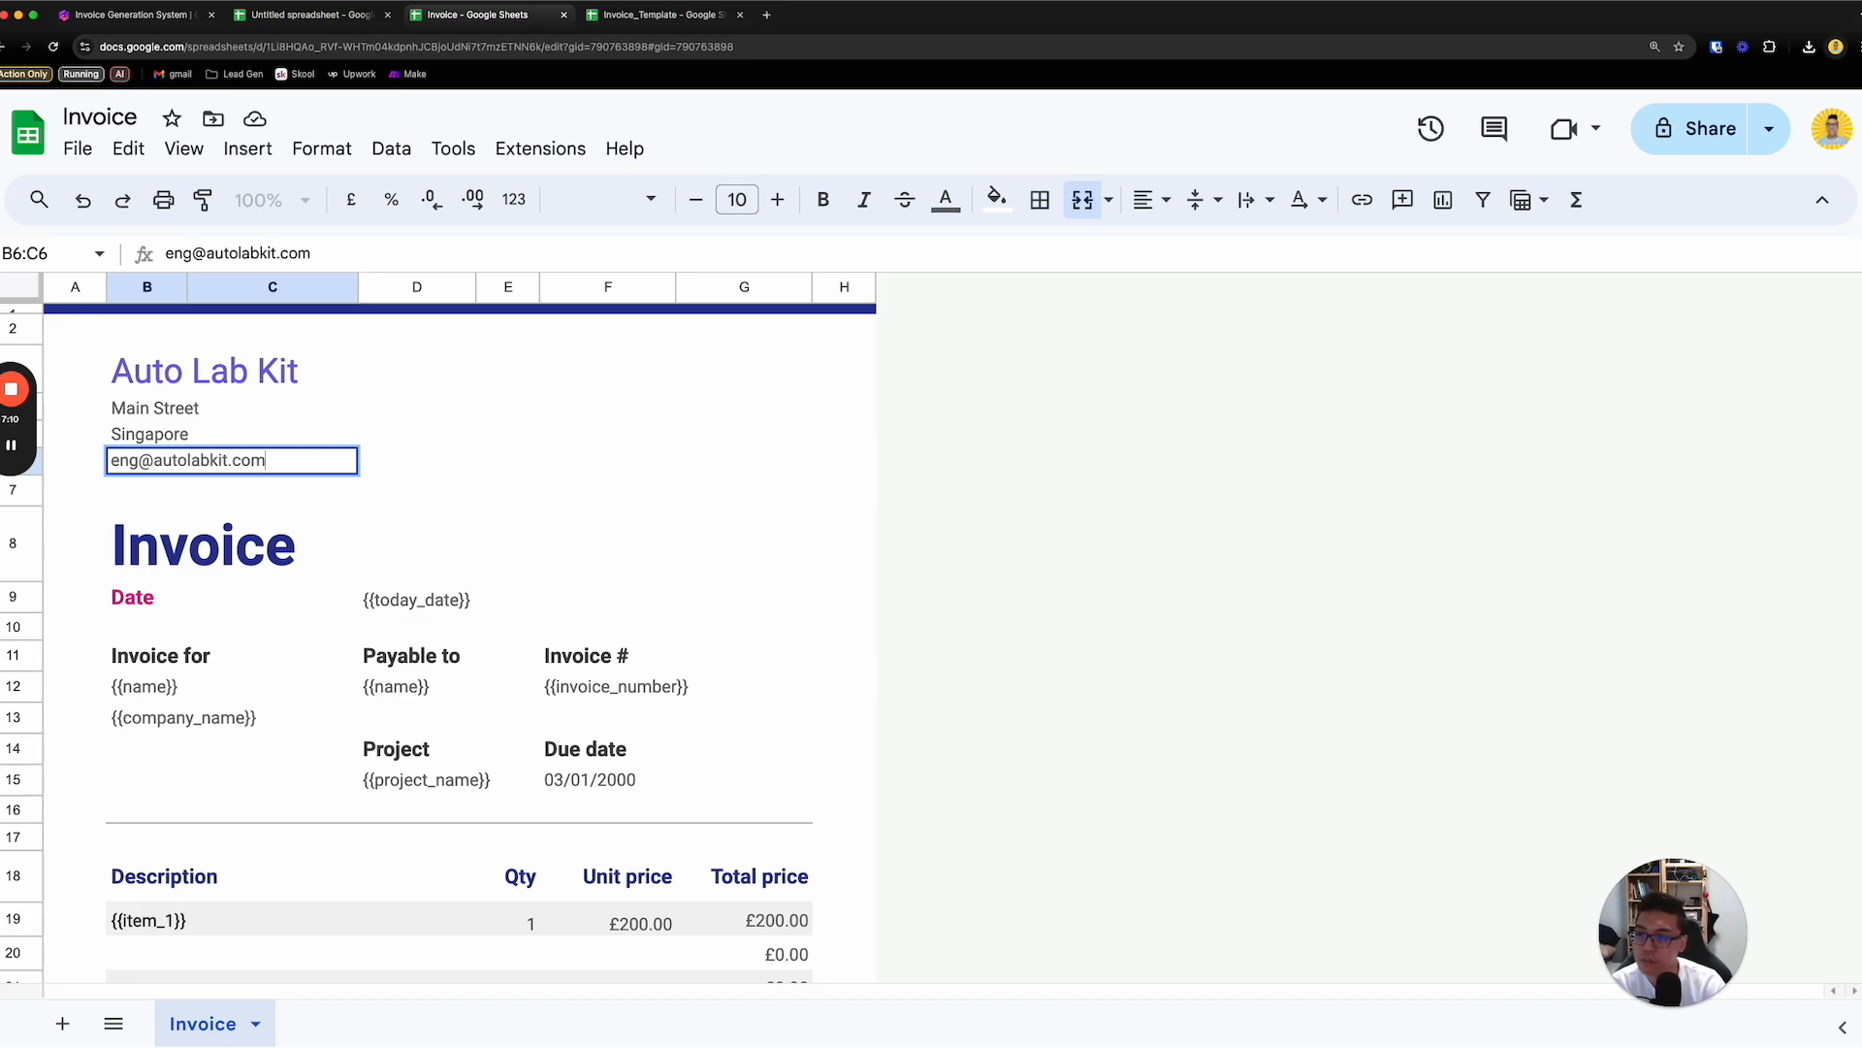
# - Replace the sample phone number under the company address with the company's contact e-mail
pyautogui.press('Return')
pyautogui.scroll(-3, 241, 446)
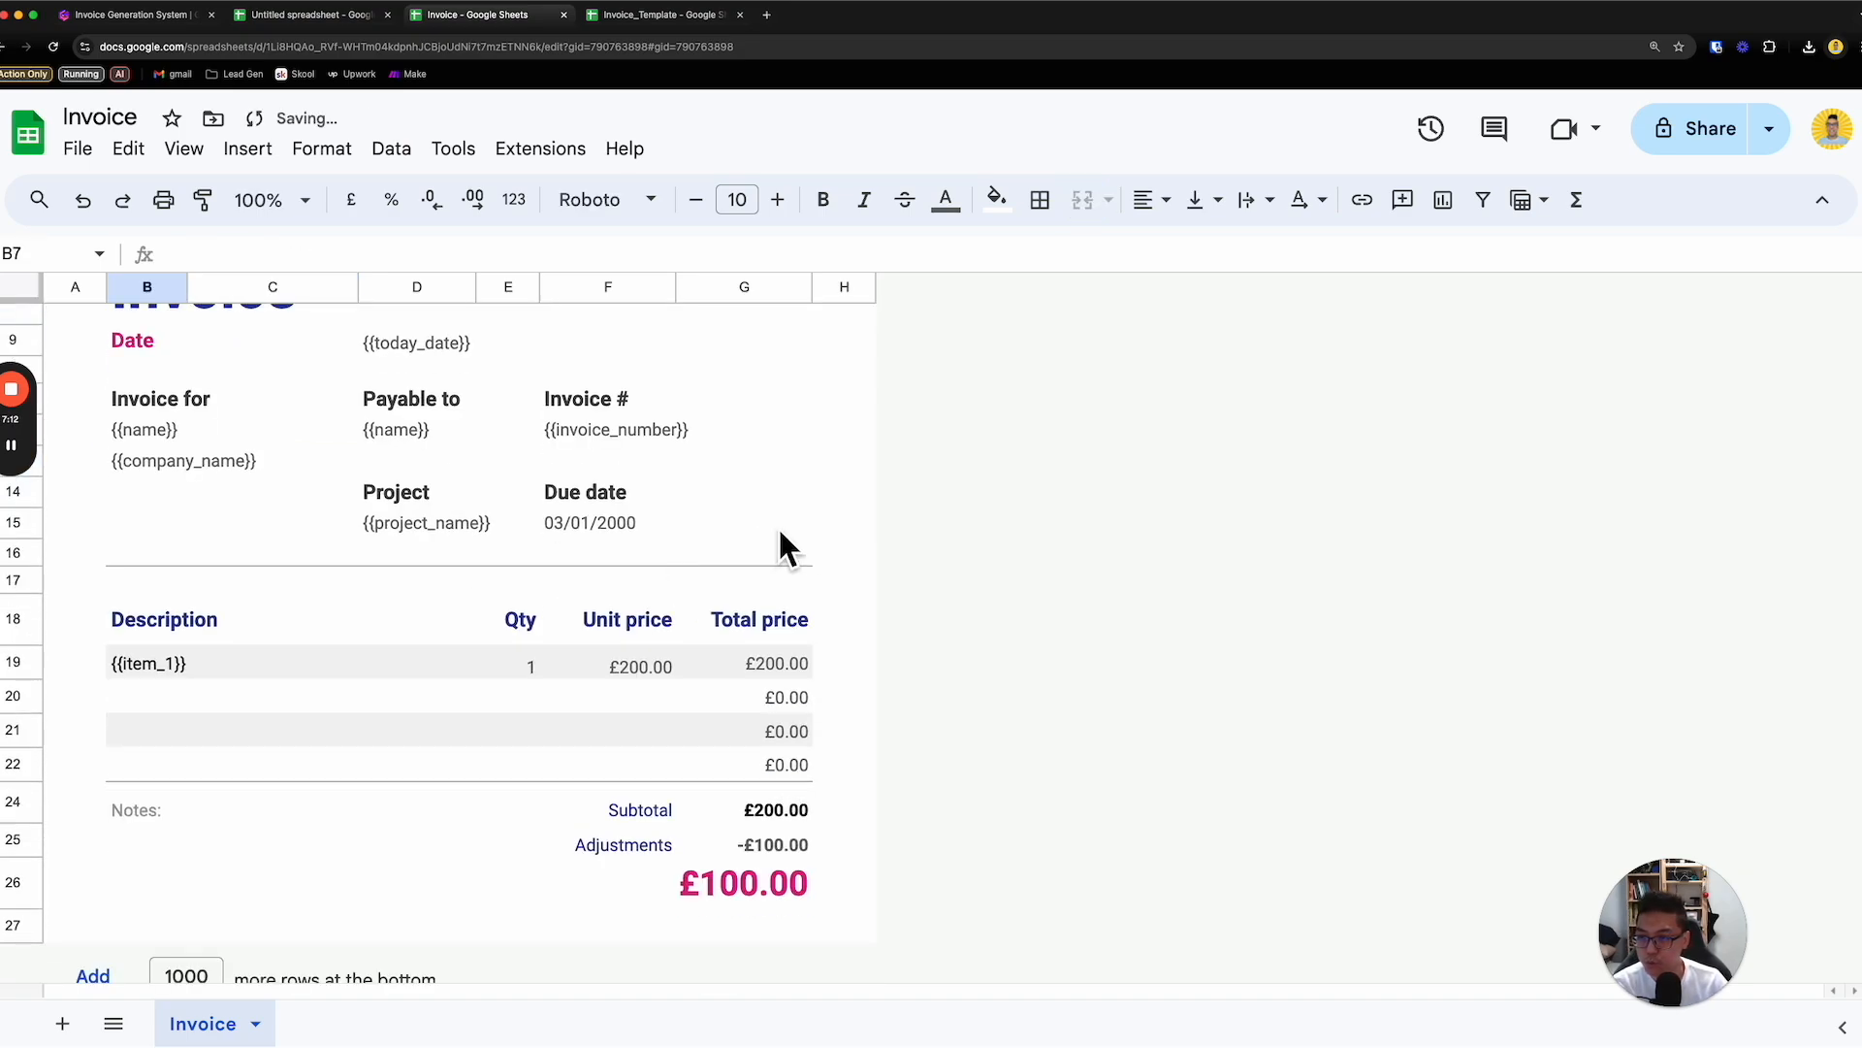
pyautogui.click(919, 513)
pyautogui.scroll(2, 919, 514)
pyautogui.scroll(2, 921, 519)
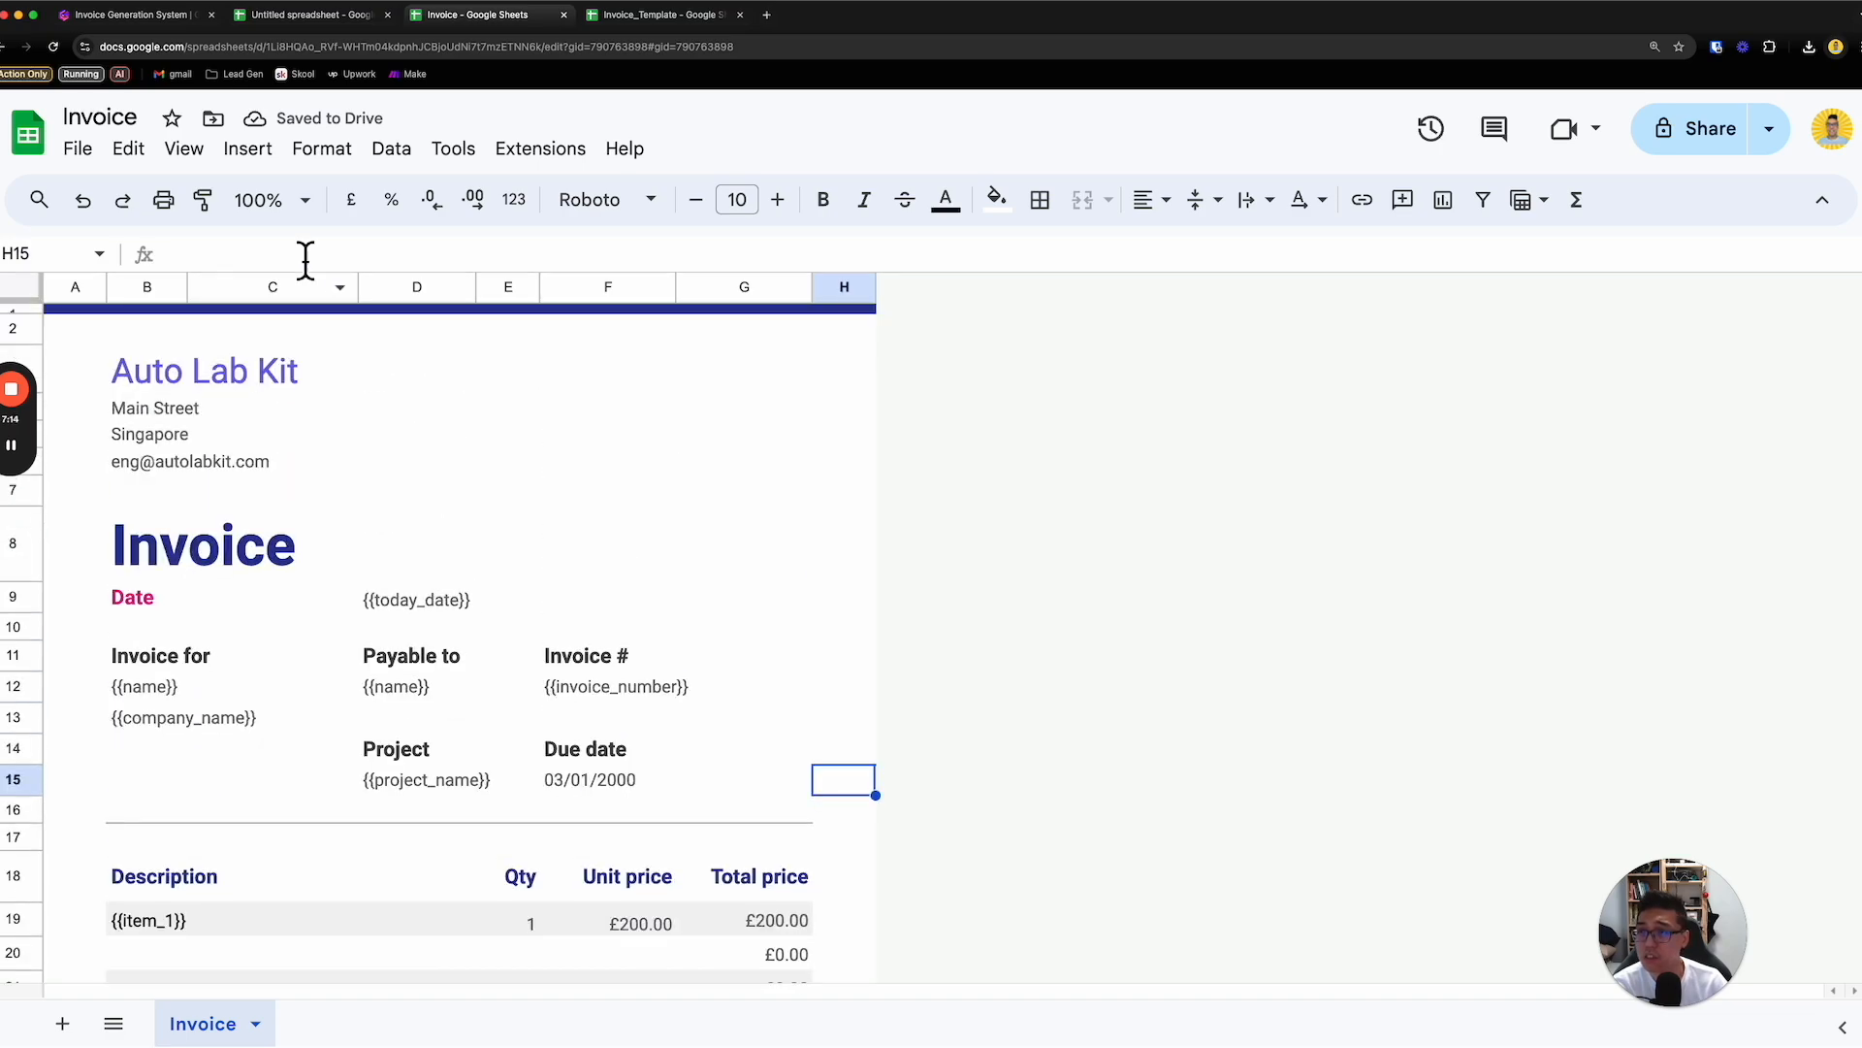
# - Rename the spreadsheet file as Invoice_Template
pyautogui.click(137, 131)
pyautogui.write('_Tampl')
pyautogui.press('BackSpace')
pyautogui.press('BackSpace')
pyautogui.press('BackSpace')
pyautogui.press('BackSpace')
pyautogui.write('emplate')
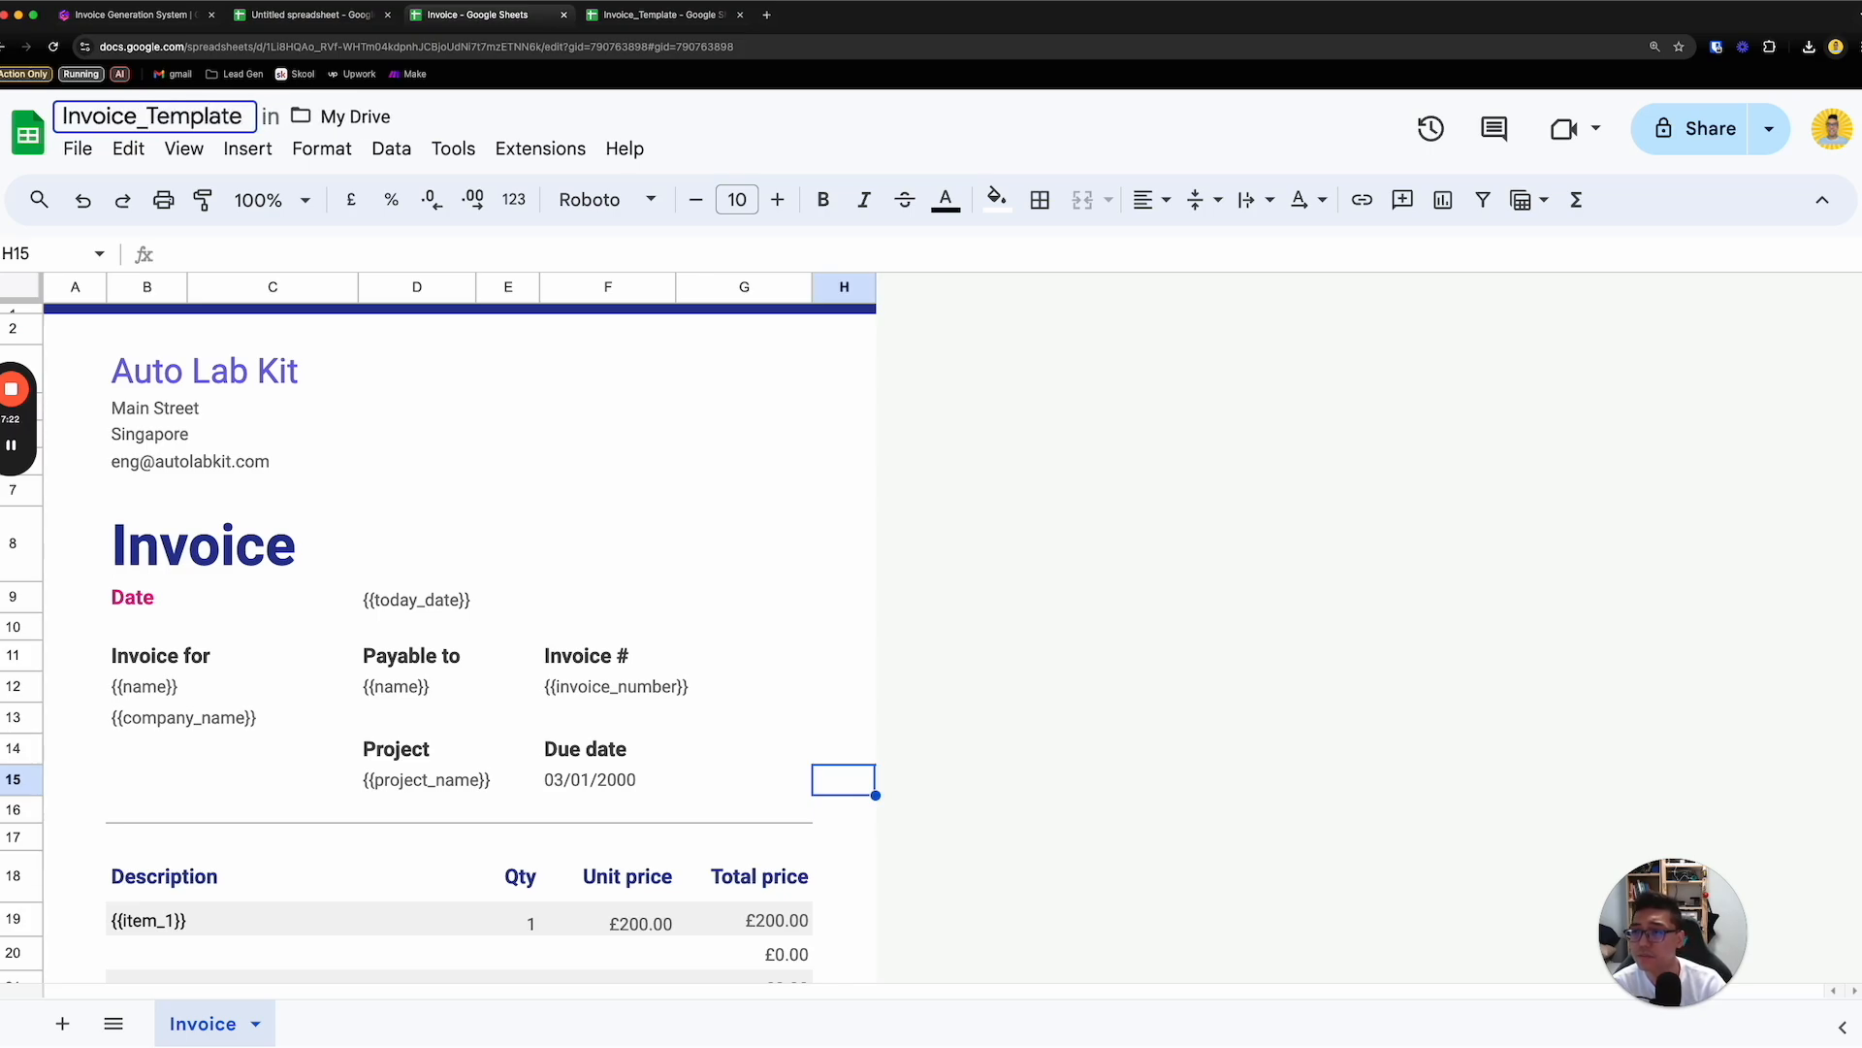
pyautogui.click(129, 149)
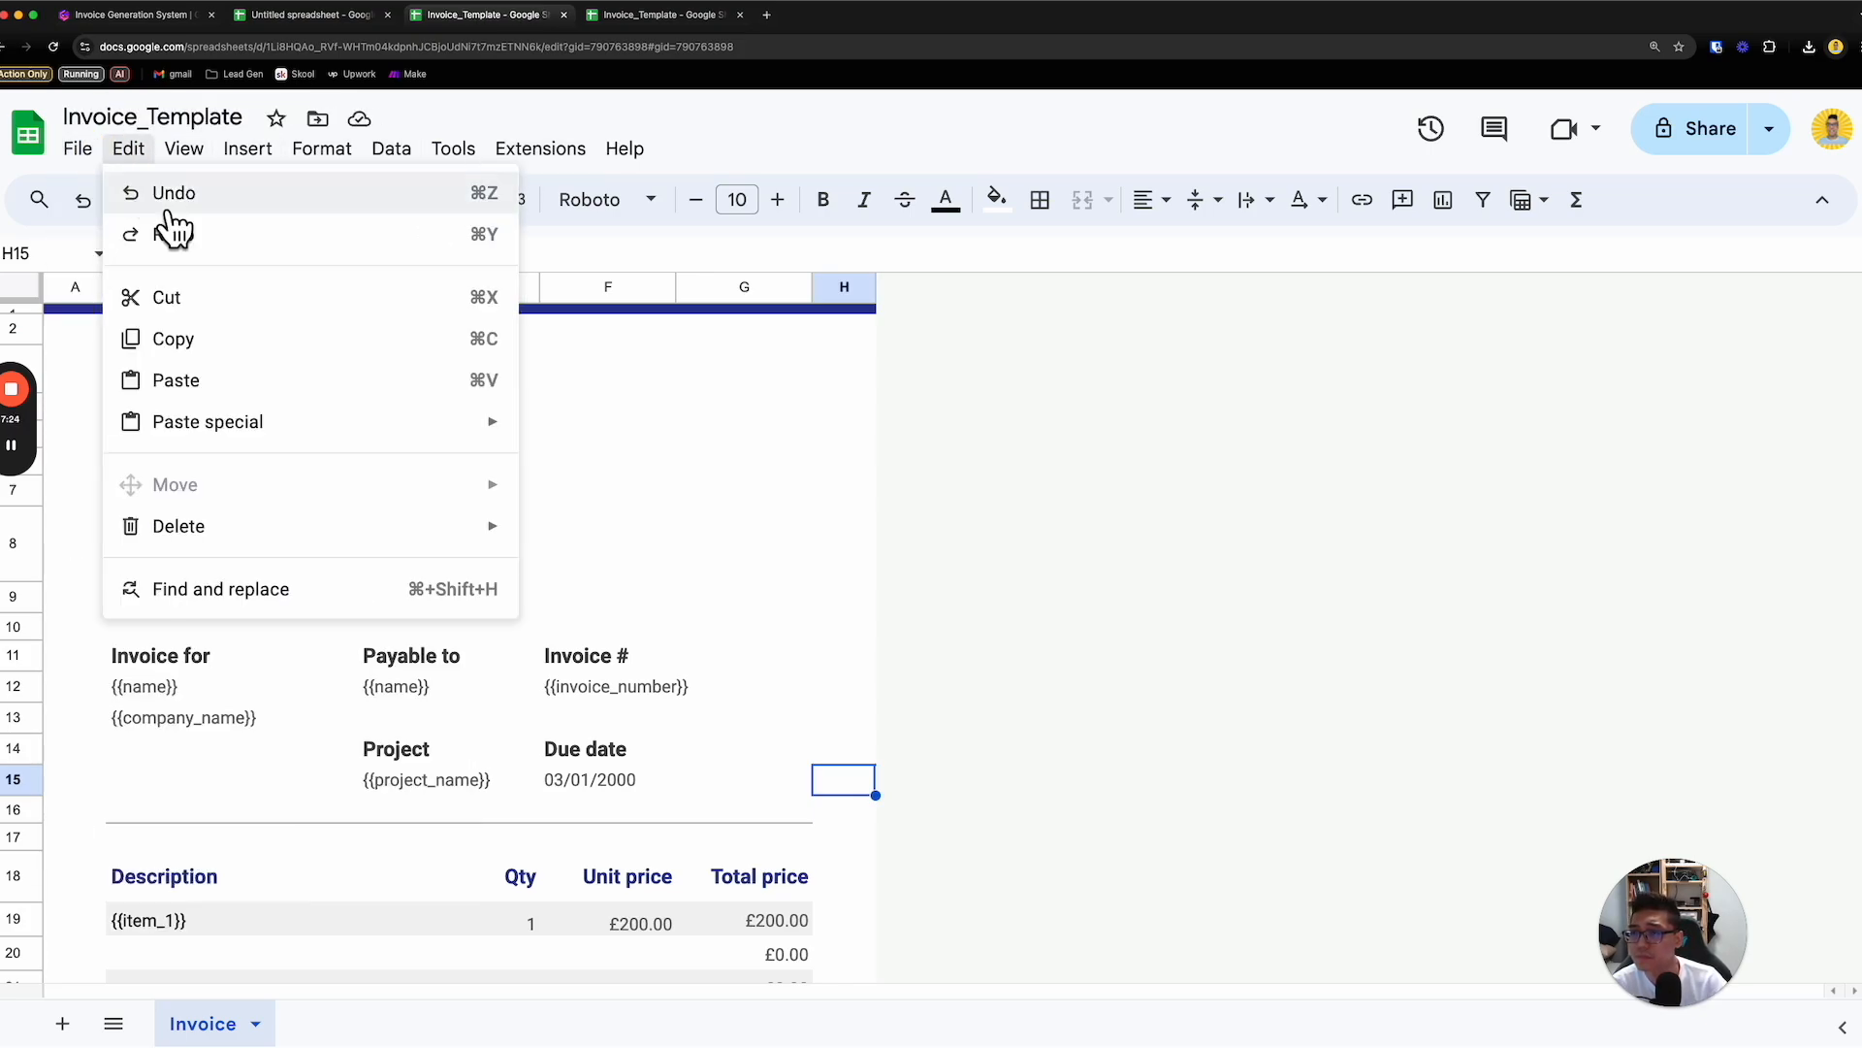
pyautogui.click(75, 148)
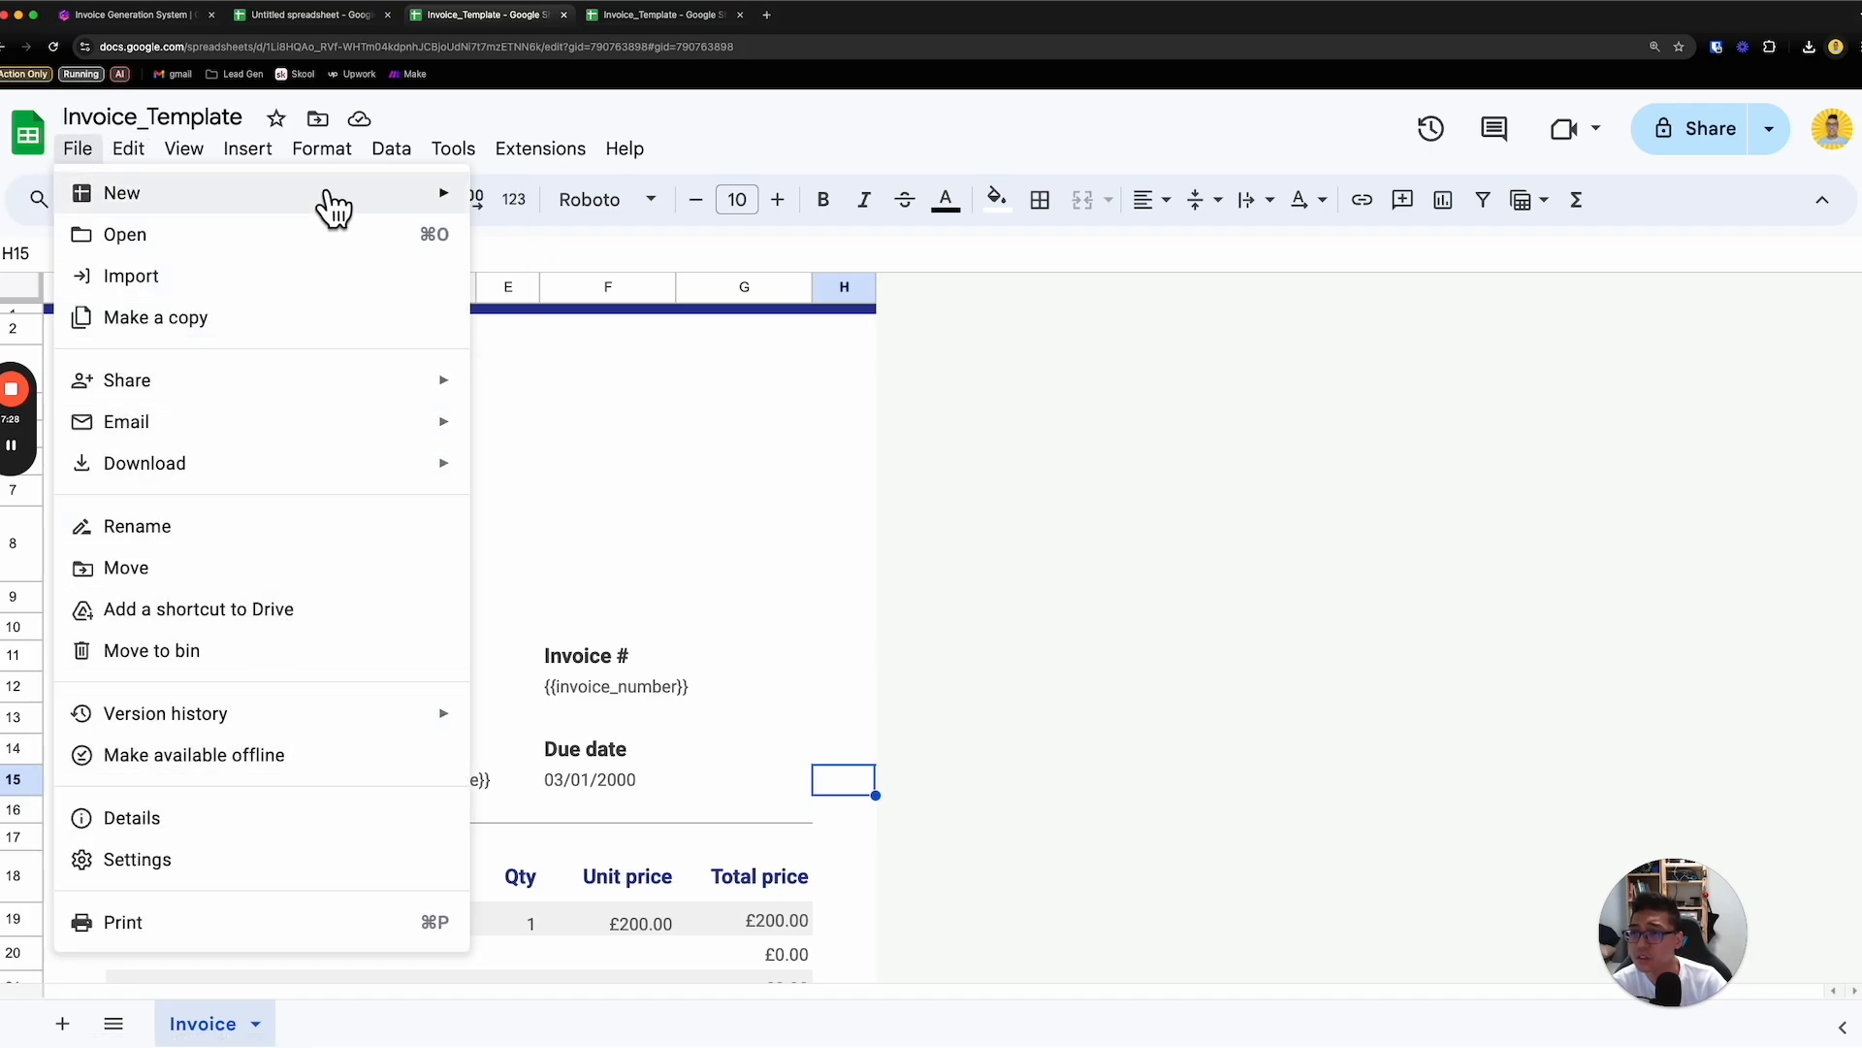
pyautogui.moveTo(310, 396)
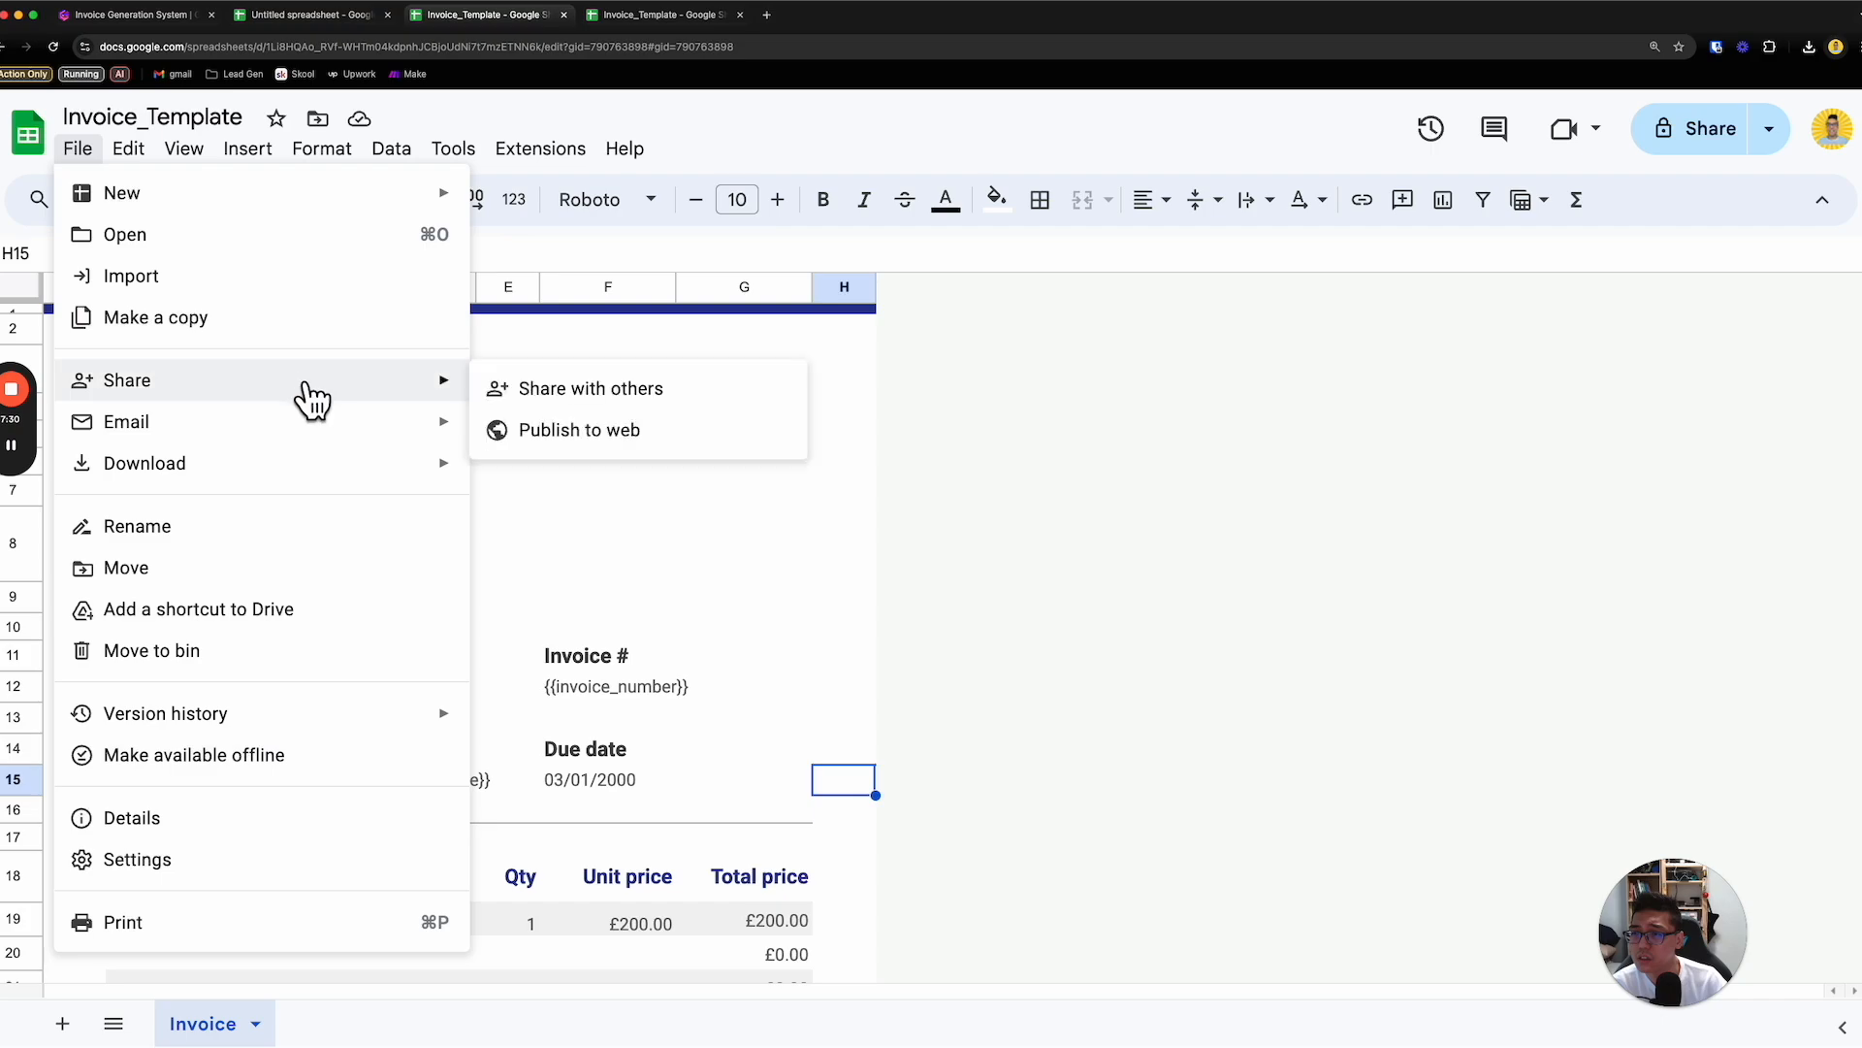
pyautogui.click(1053, 373)
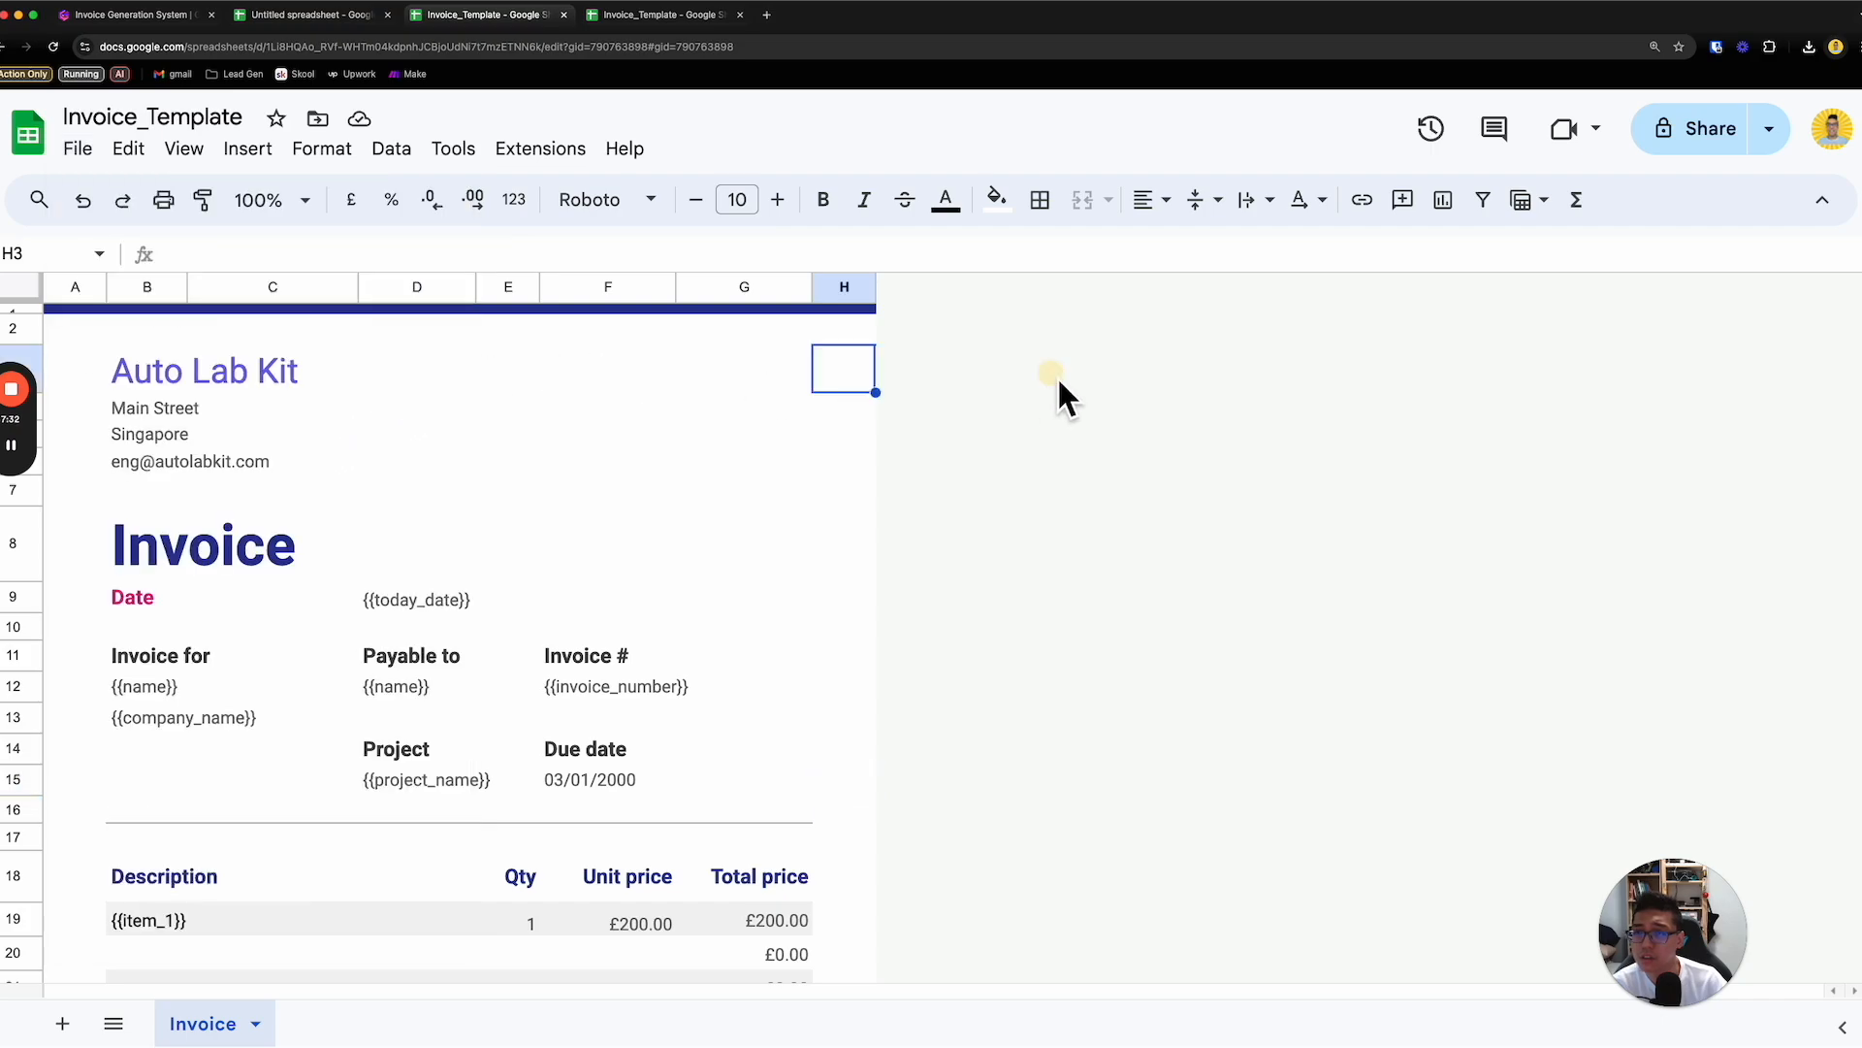
# - Load Google Drive in place of the unedited invoice copy and open the edited Invoice_Template file from it
pyautogui.click(665, 25)
pyautogui.click(502, 18)
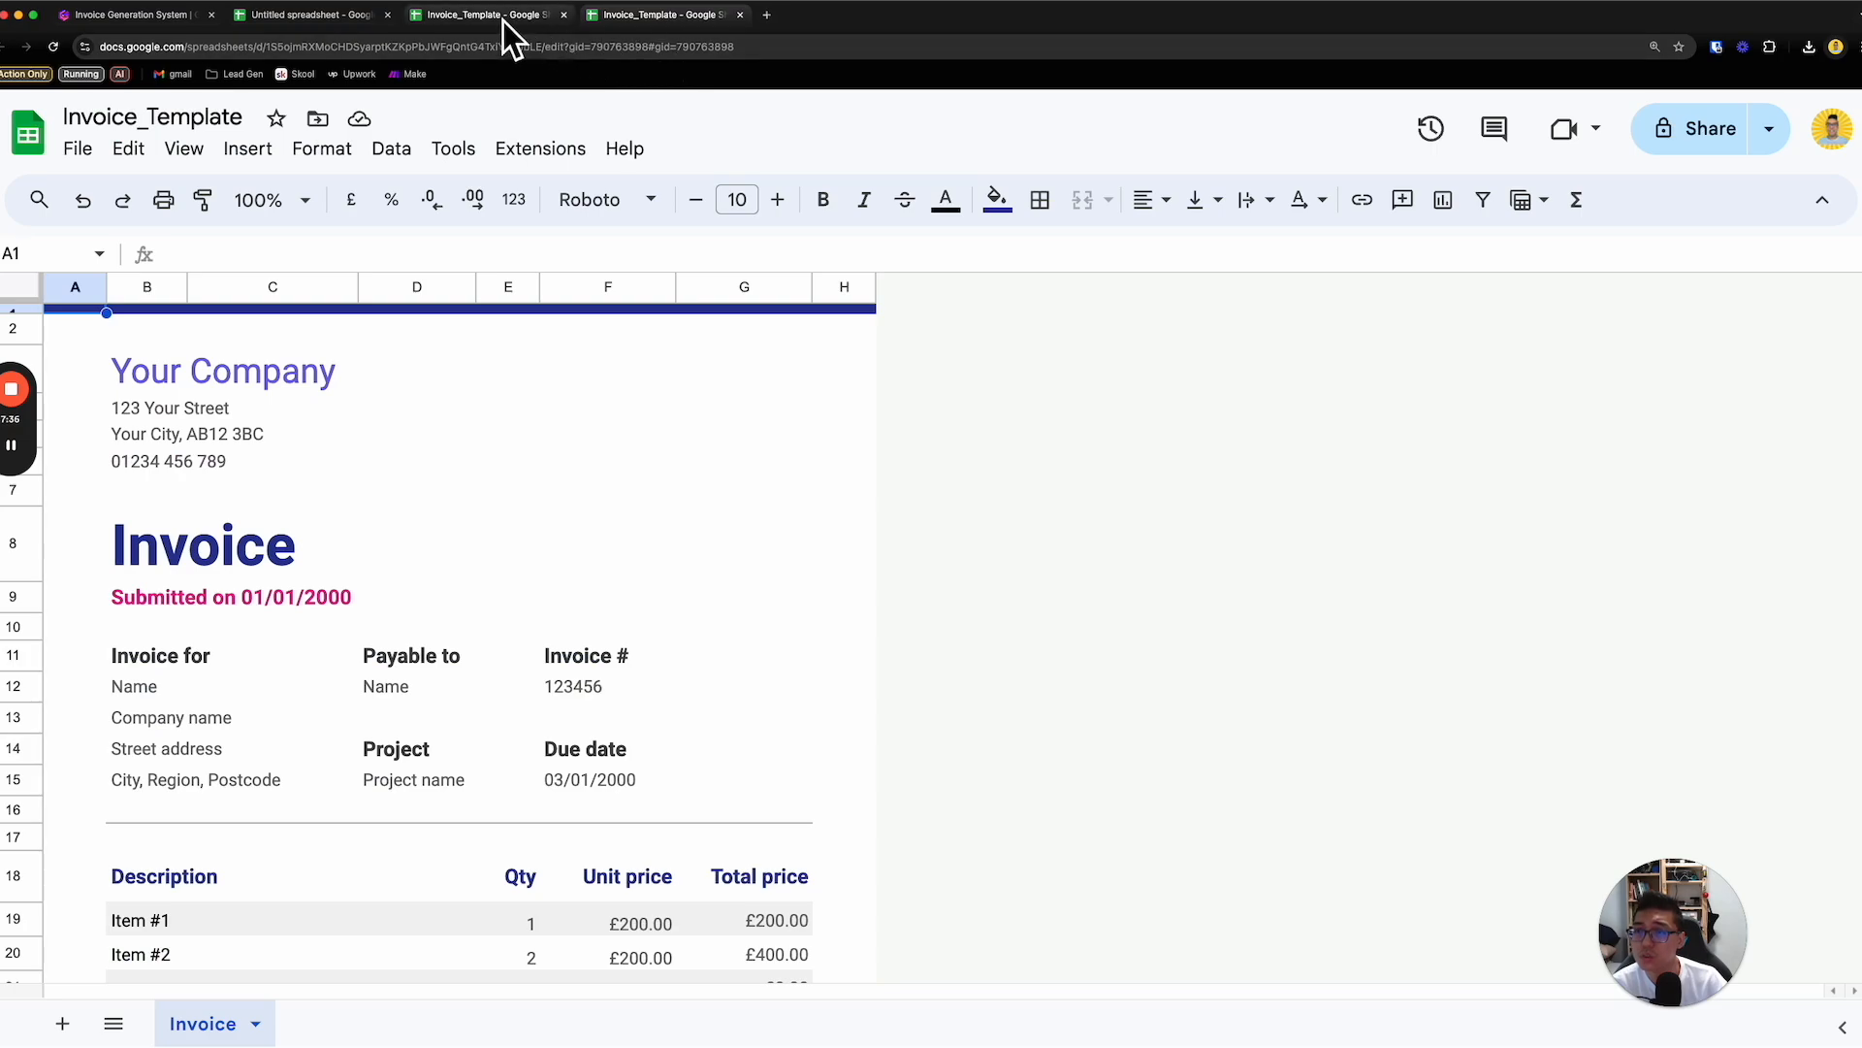
pyautogui.click(621, 15)
pyautogui.click(640, 47)
pyautogui.write('dri')
pyautogui.press('Return')
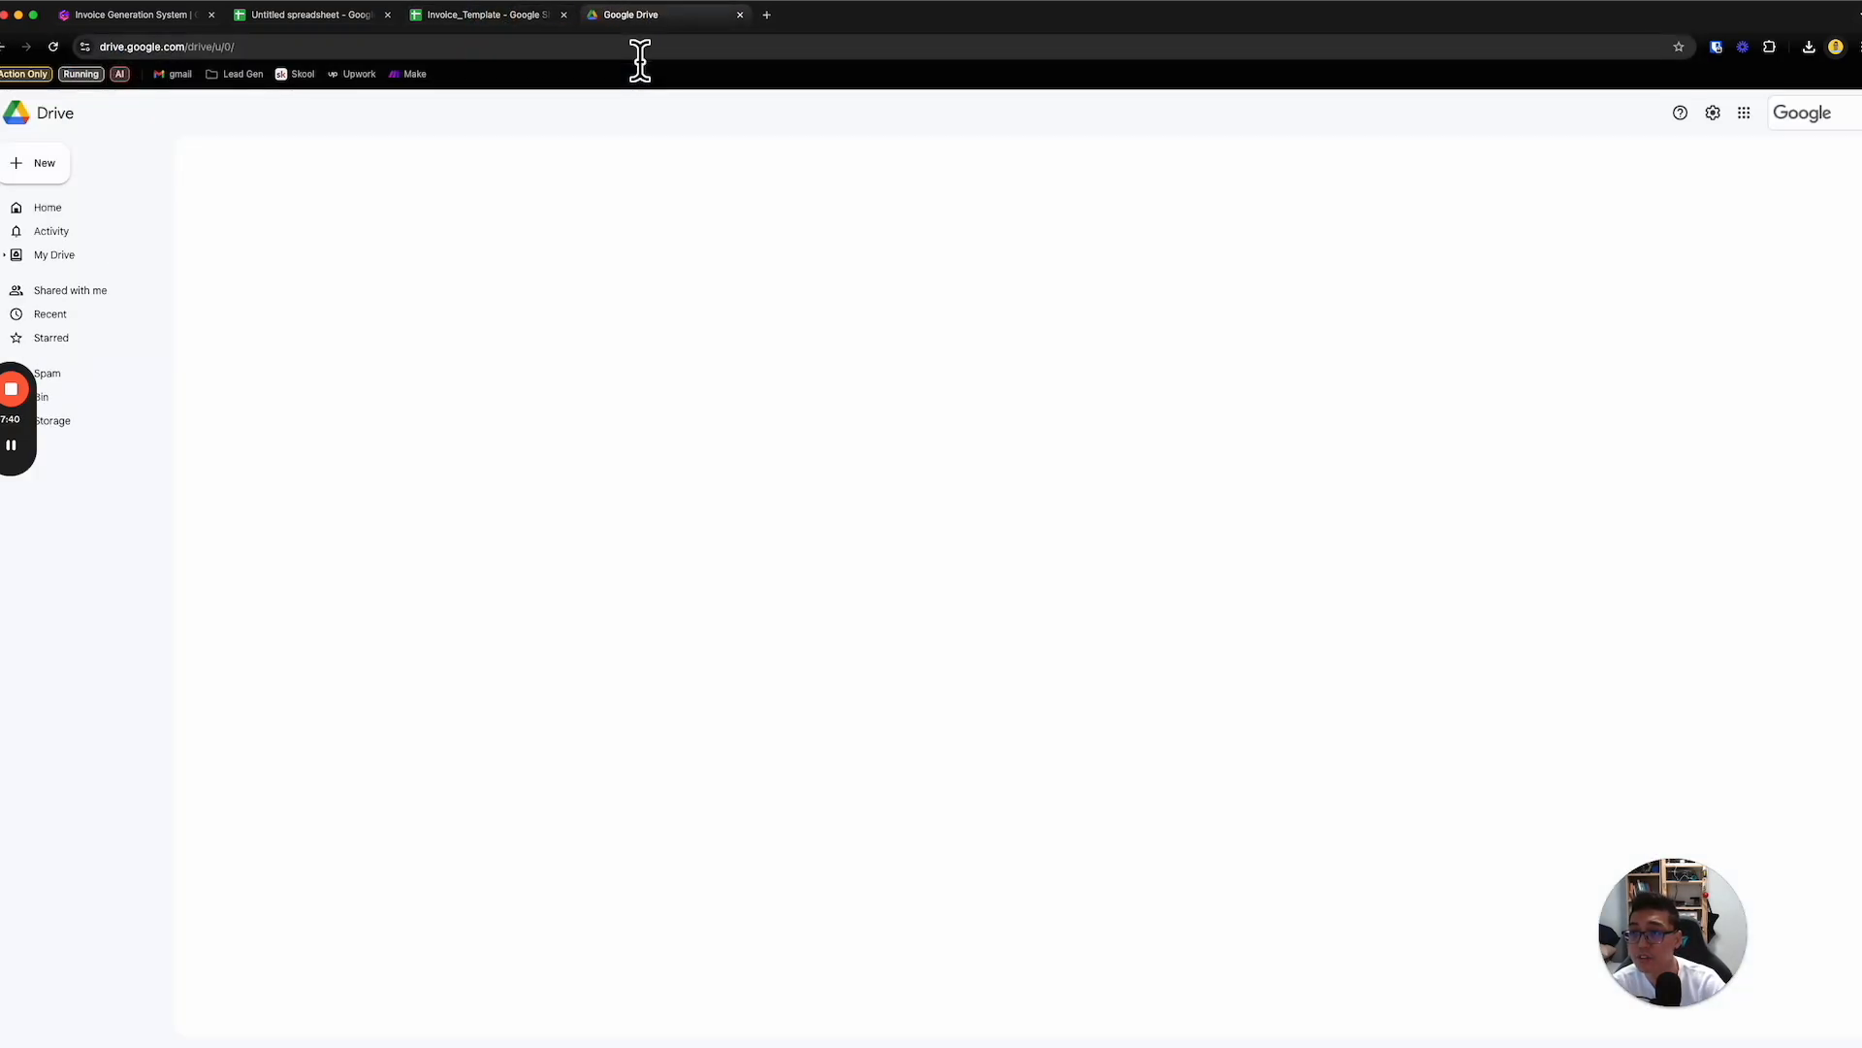
pyautogui.doubleClick(358, 485)
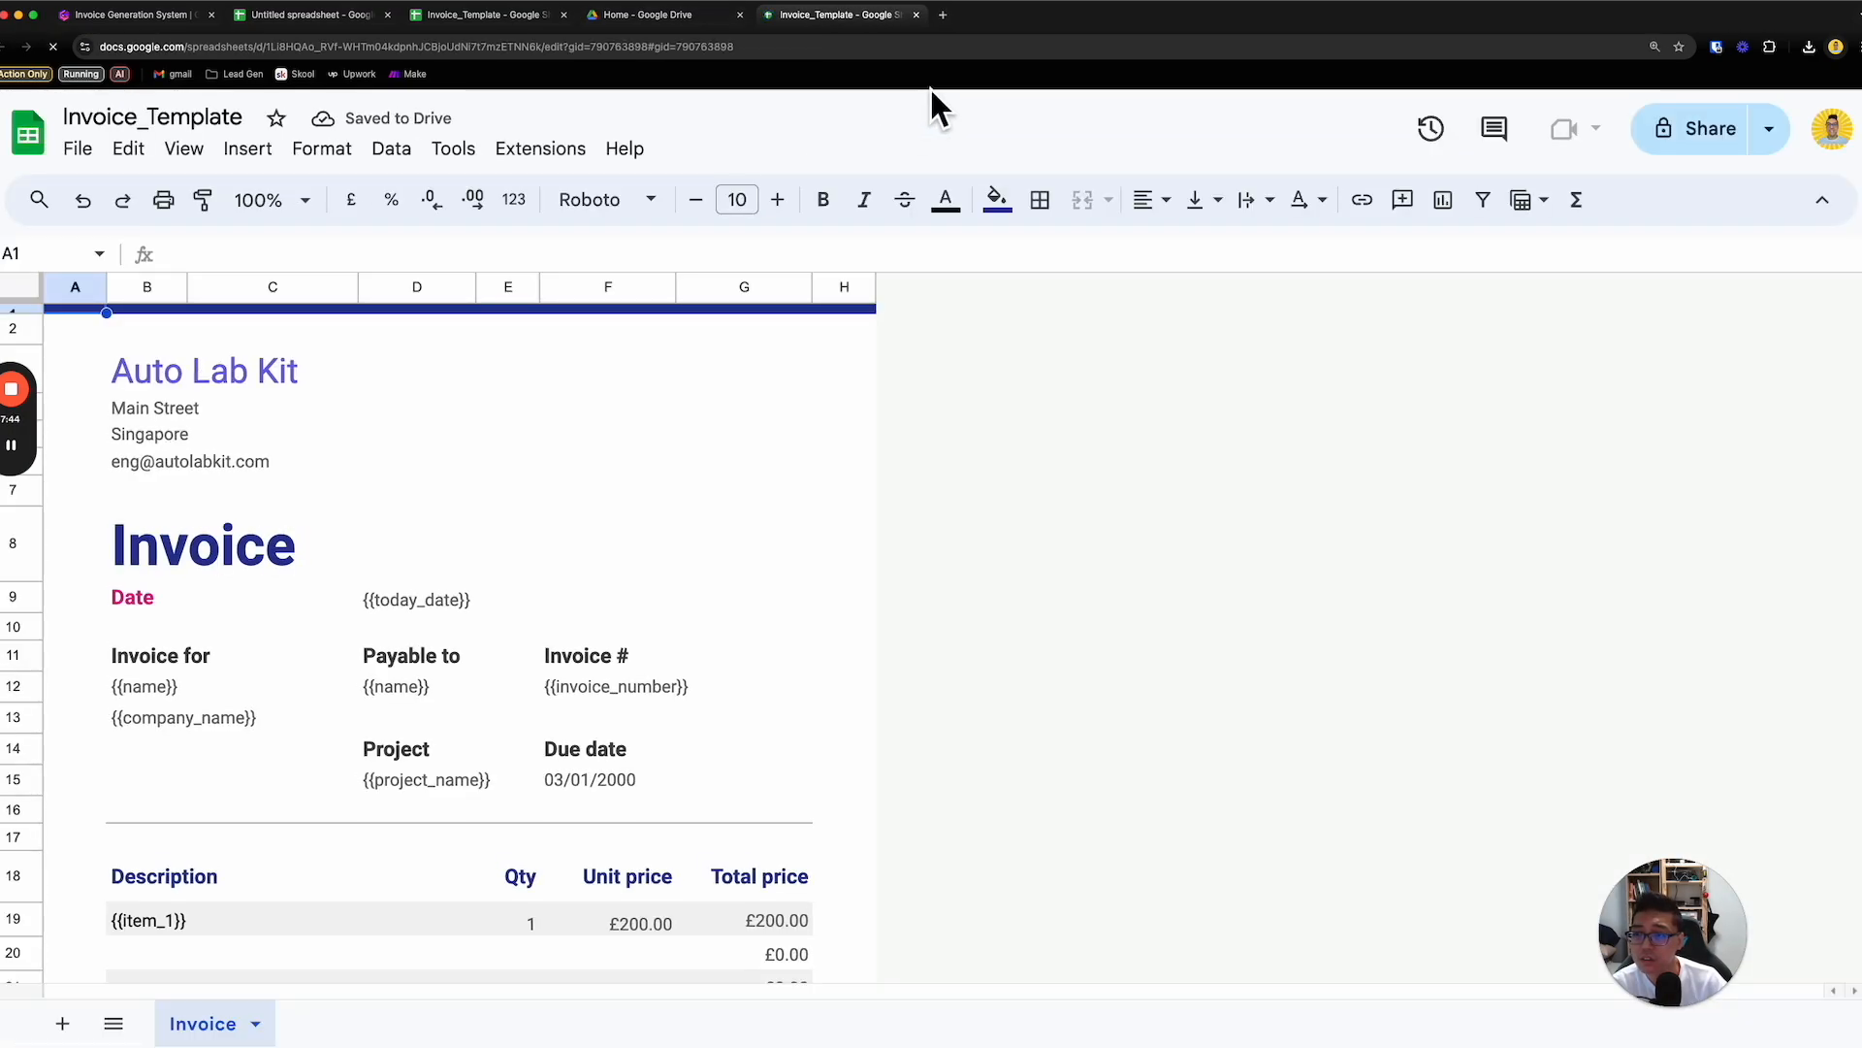
# - Close the untitled spreadsheet and the redundant Invoice_Template page, and open the Playground folder in Google Drive
pyautogui.click(341, 20)
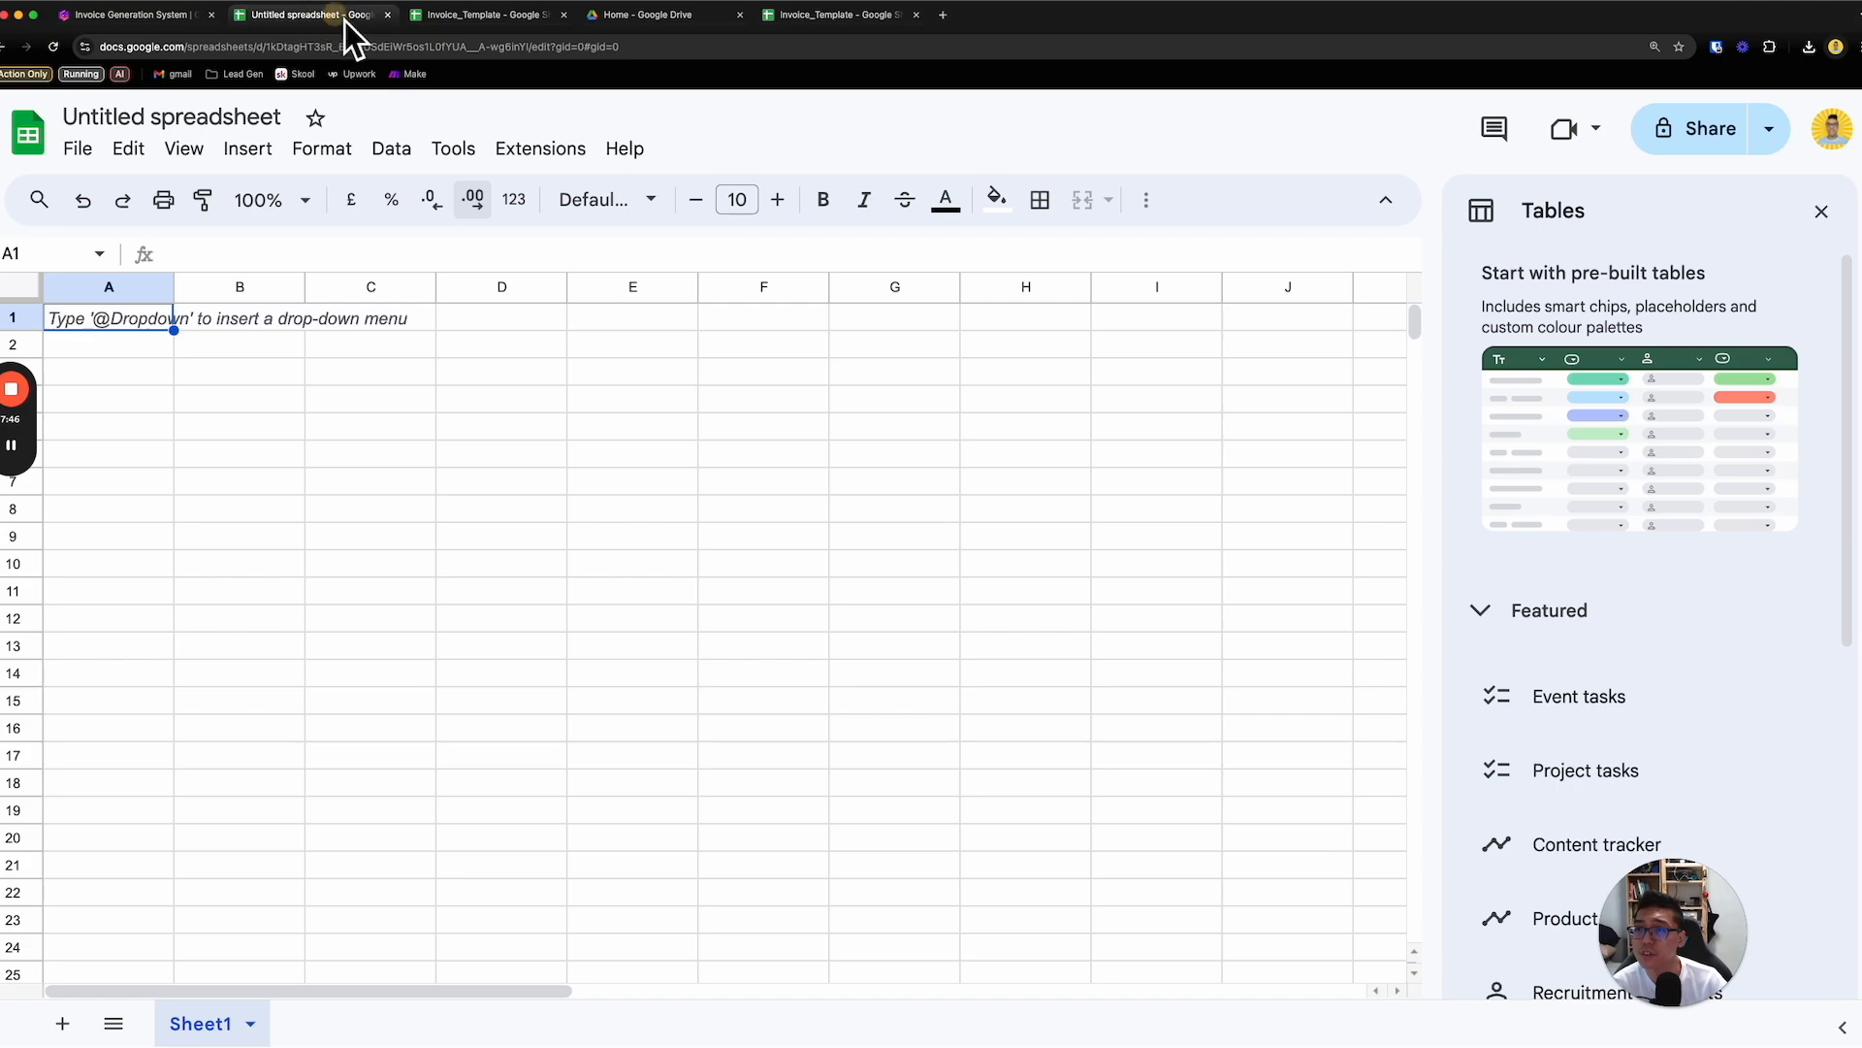
pyautogui.click(397, 21)
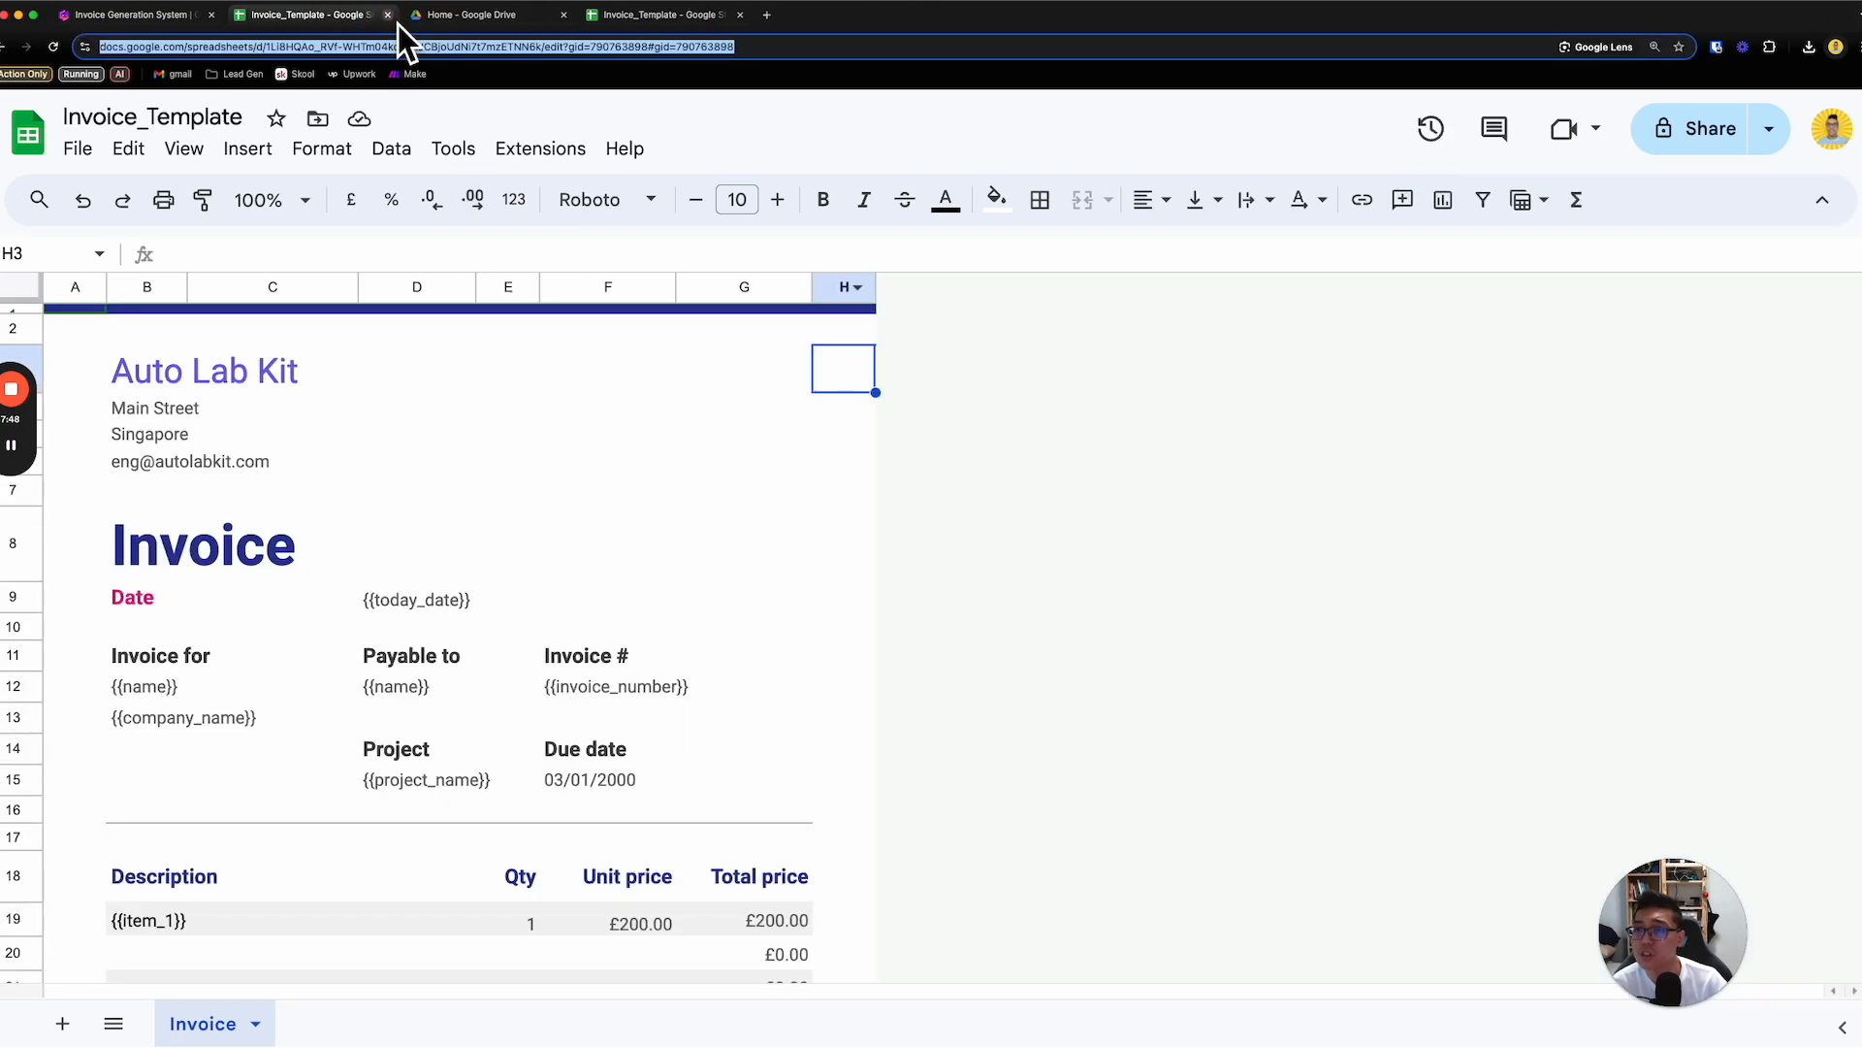
pyautogui.click(399, 20)
pyautogui.moveTo(348, 469); pyautogui.dragTo(336, 343)
pyautogui.doubleClick(336, 344)
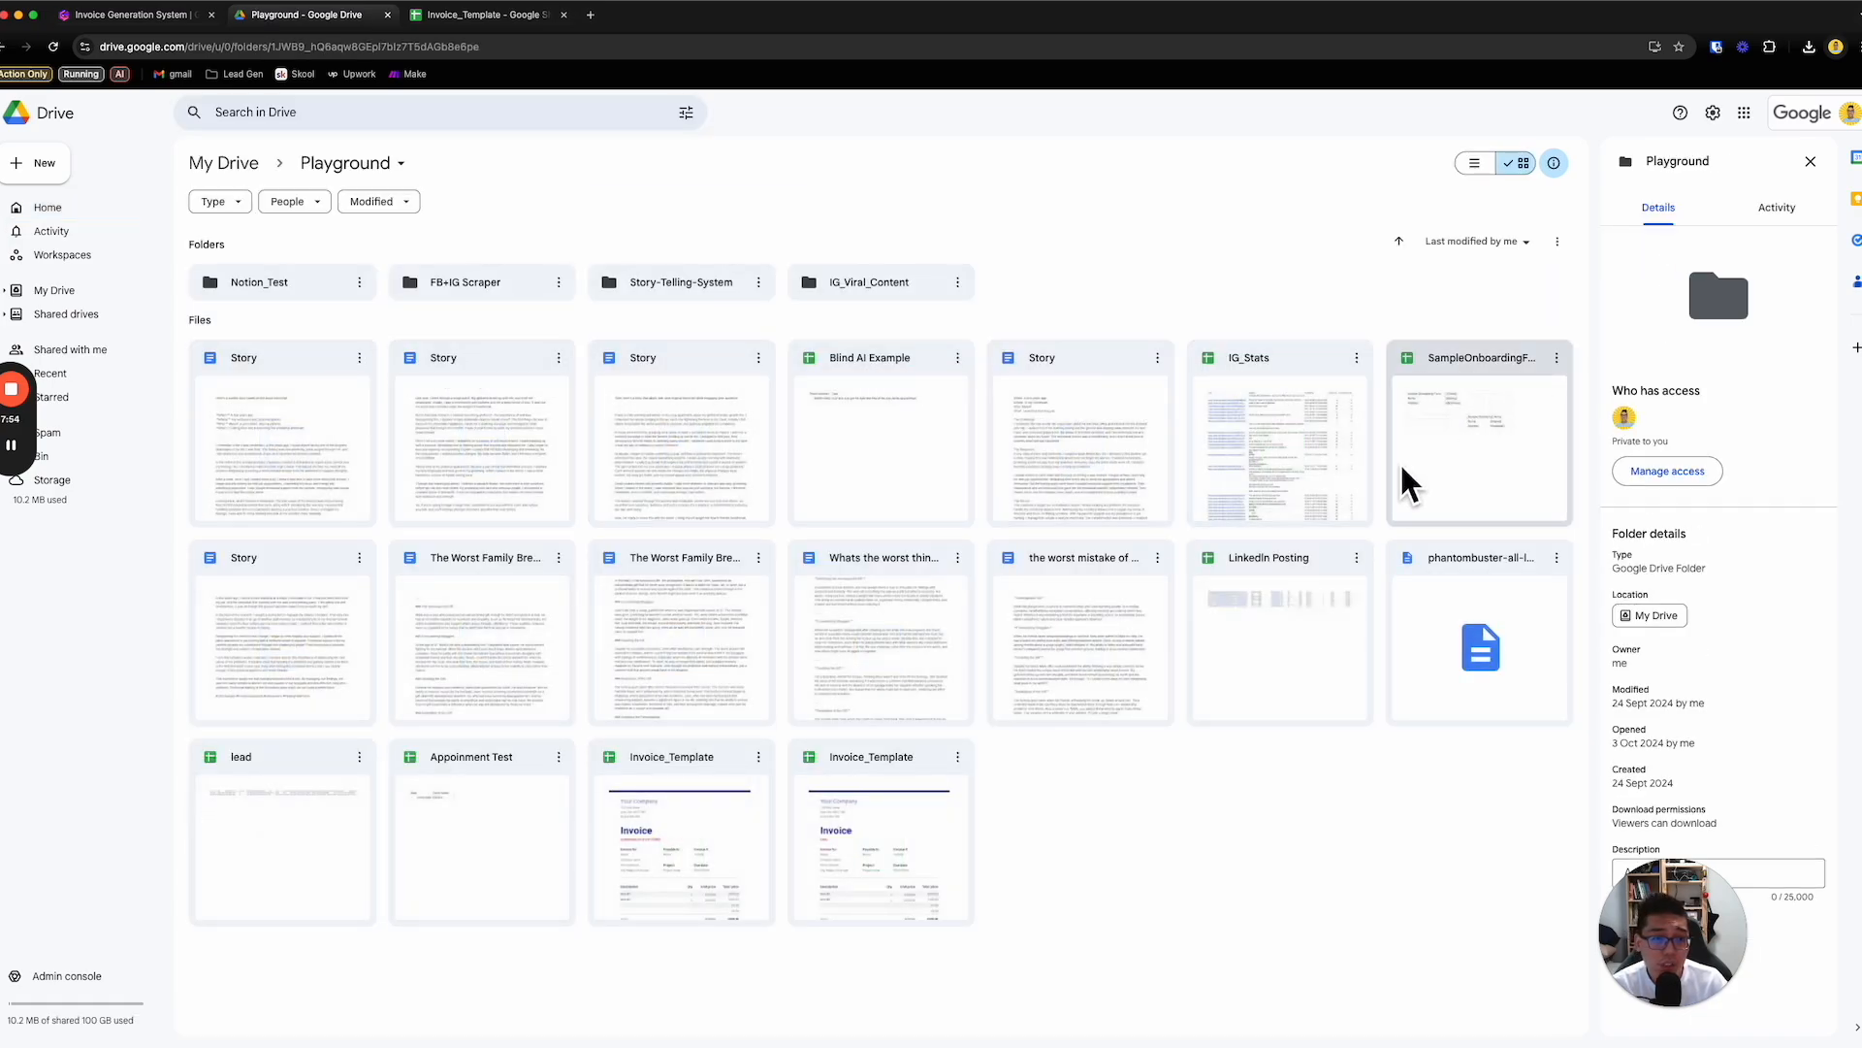
# - Inspect both Invoice_Template files in the Playground folder, closing each one after viewing it
pyautogui.doubleClick(853, 797)
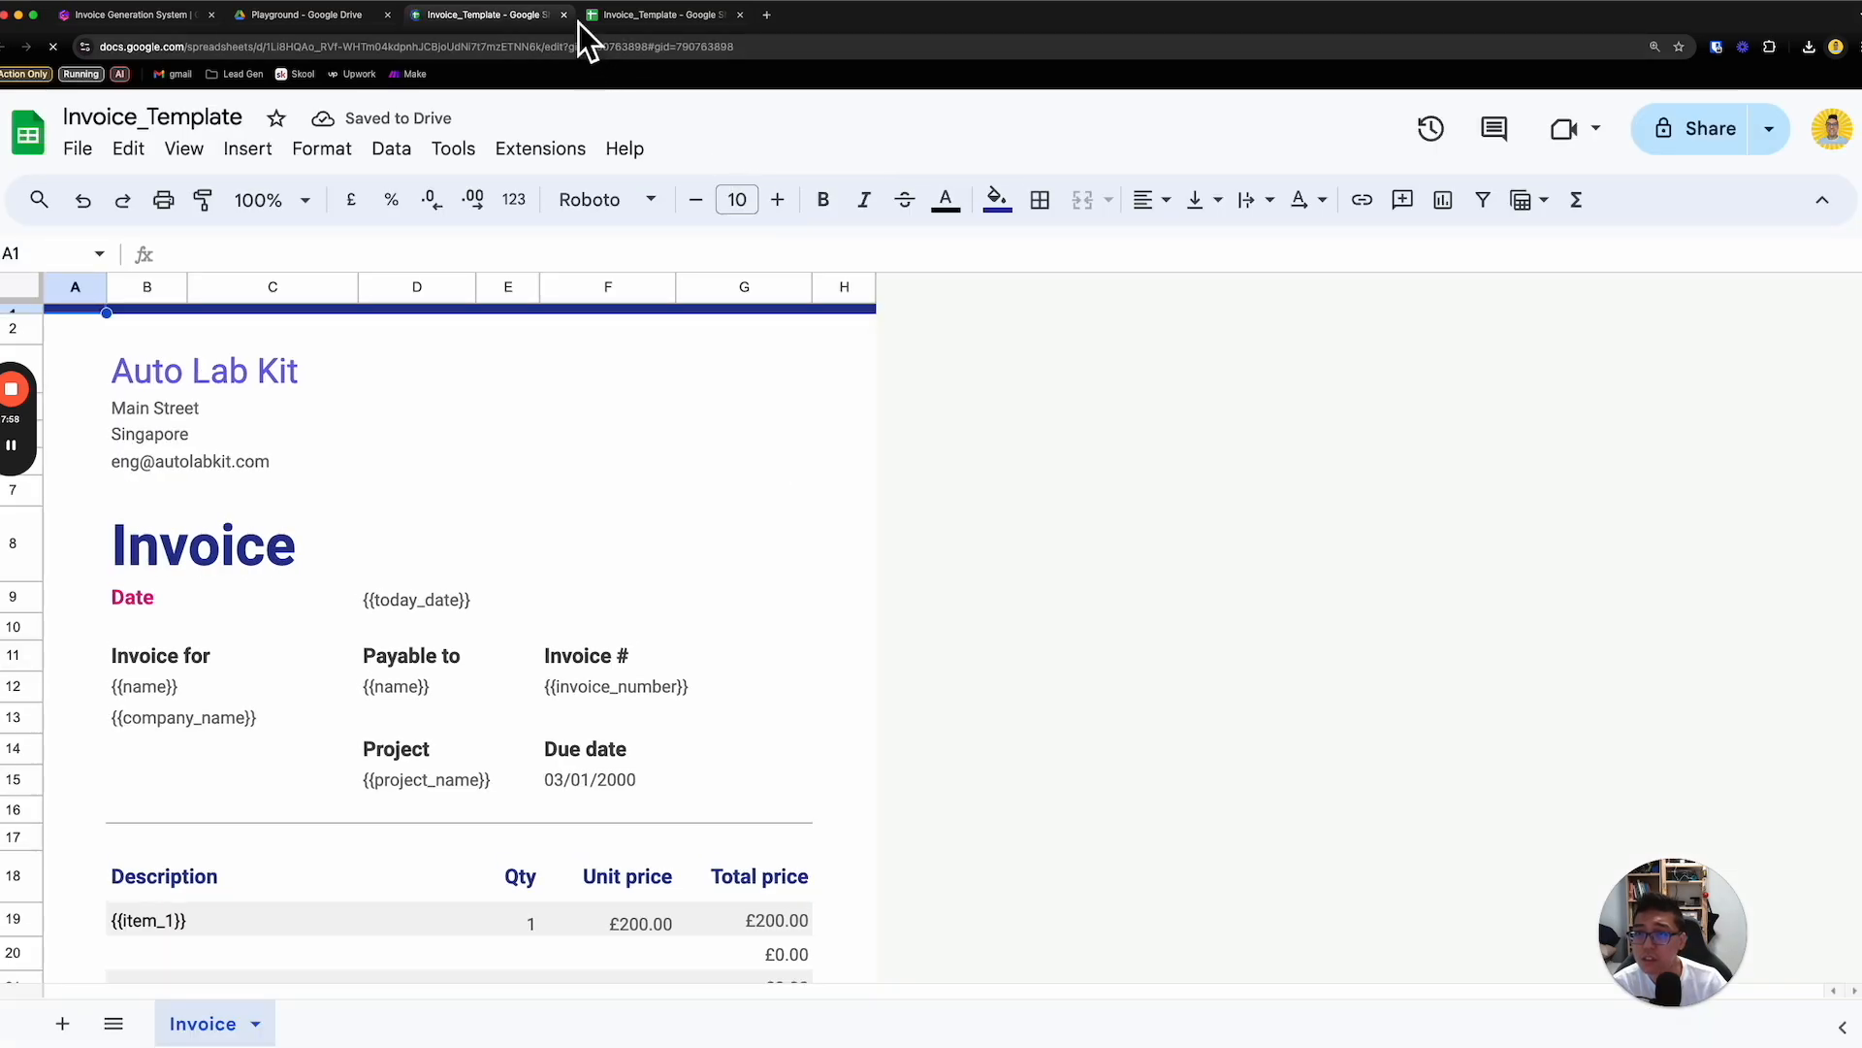
pyautogui.hotkey('ctrl', 'w')
pyautogui.doubleClick(656, 824)
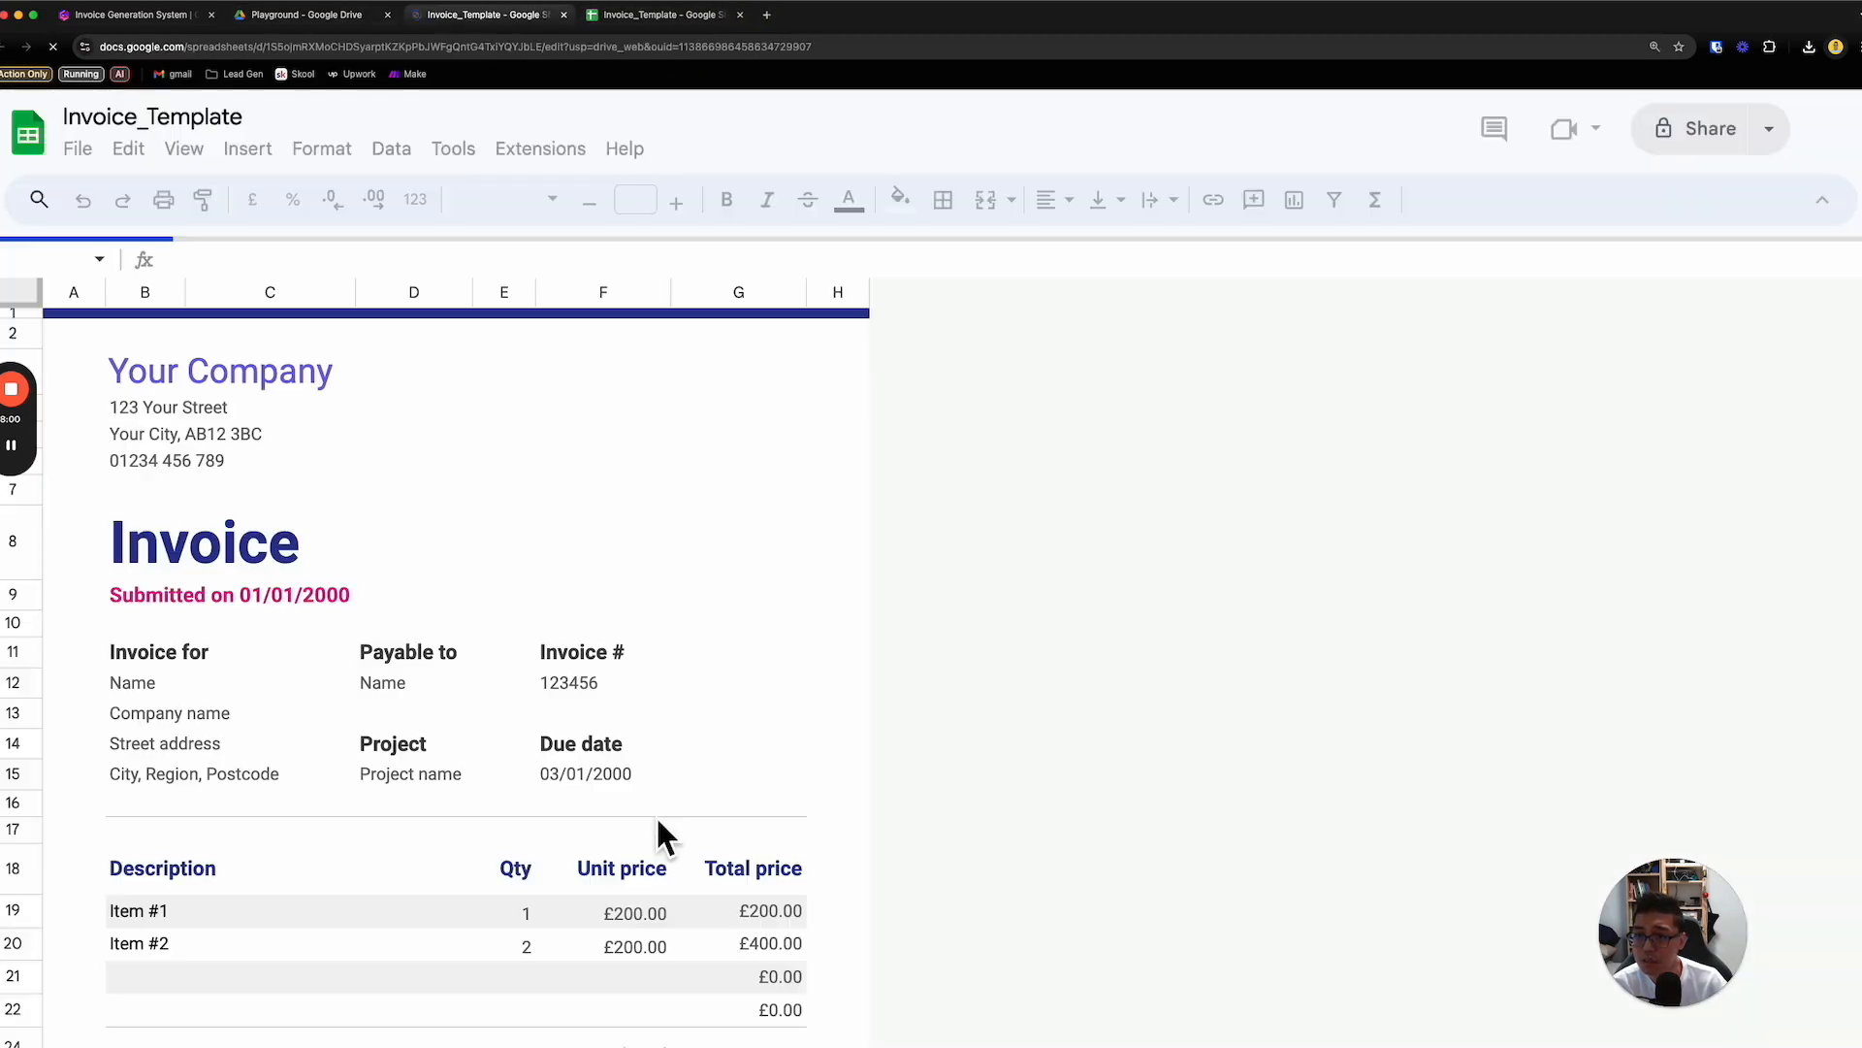
pyautogui.click(563, 15)
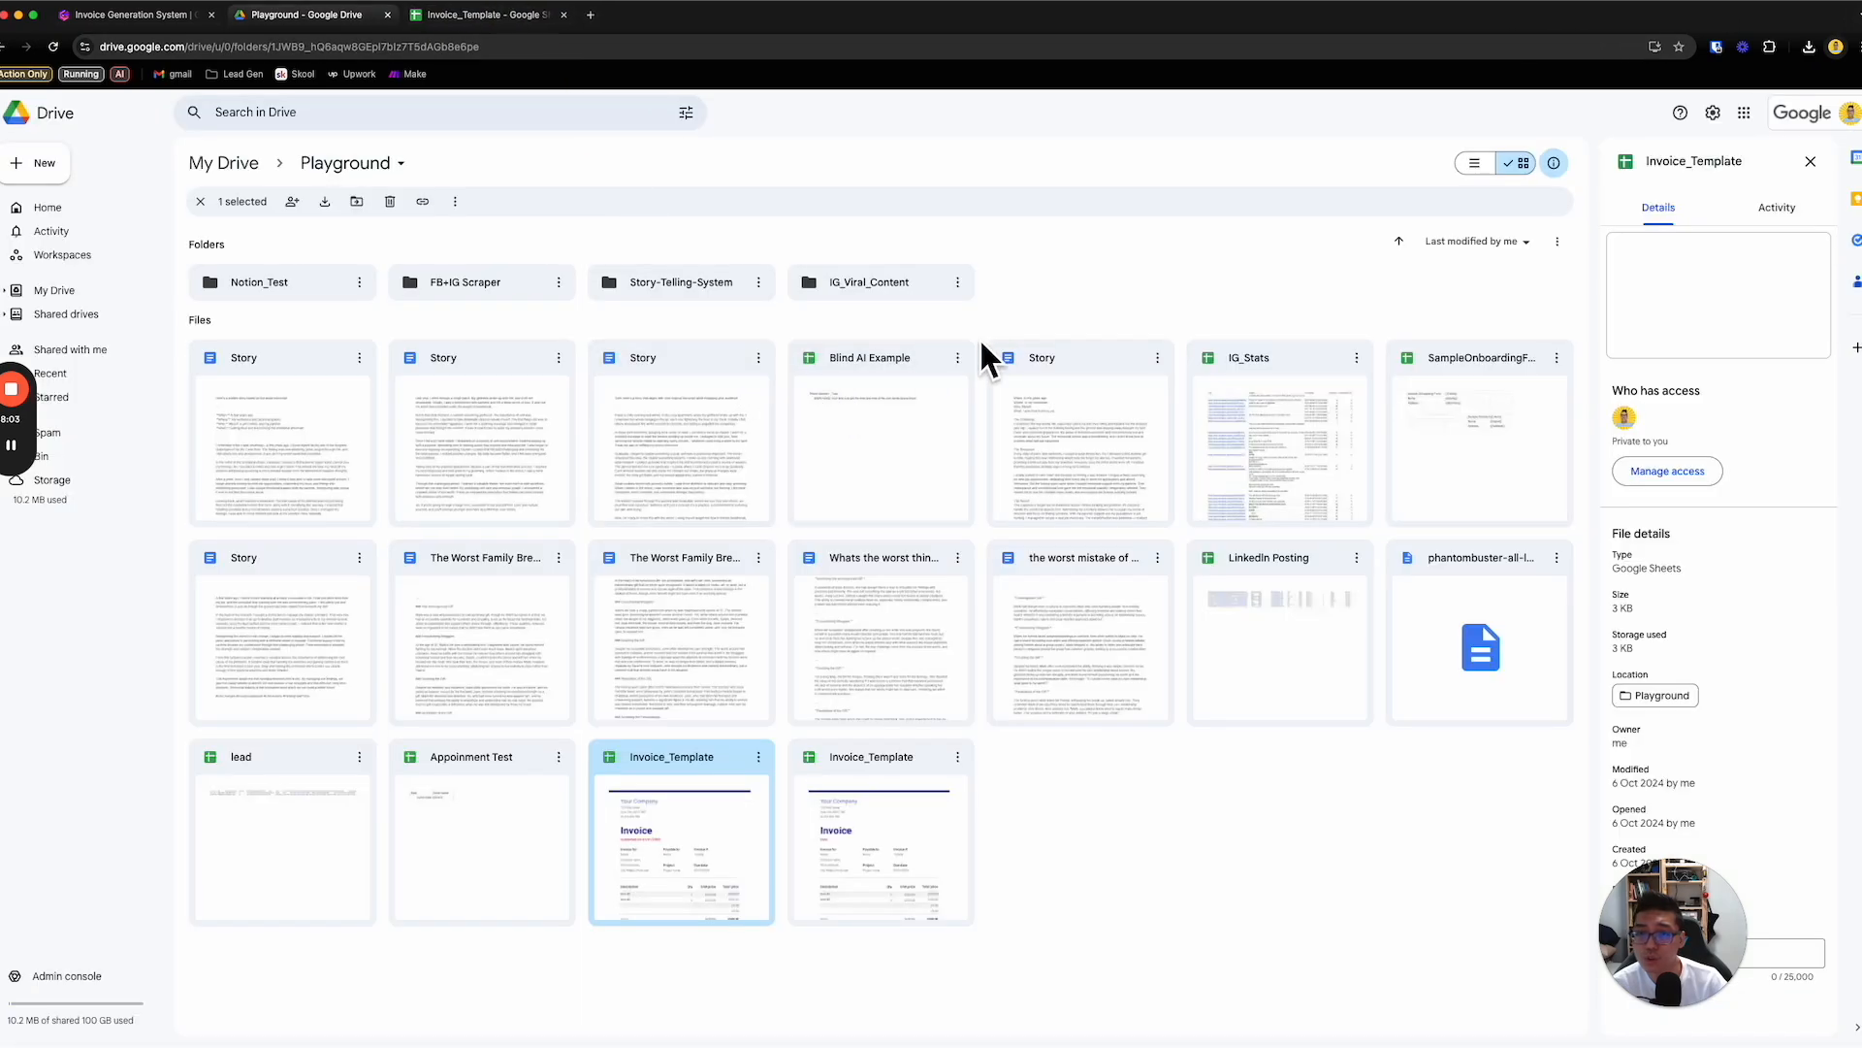
pyautogui.click(51, 165)
pyautogui.click(140, 202)
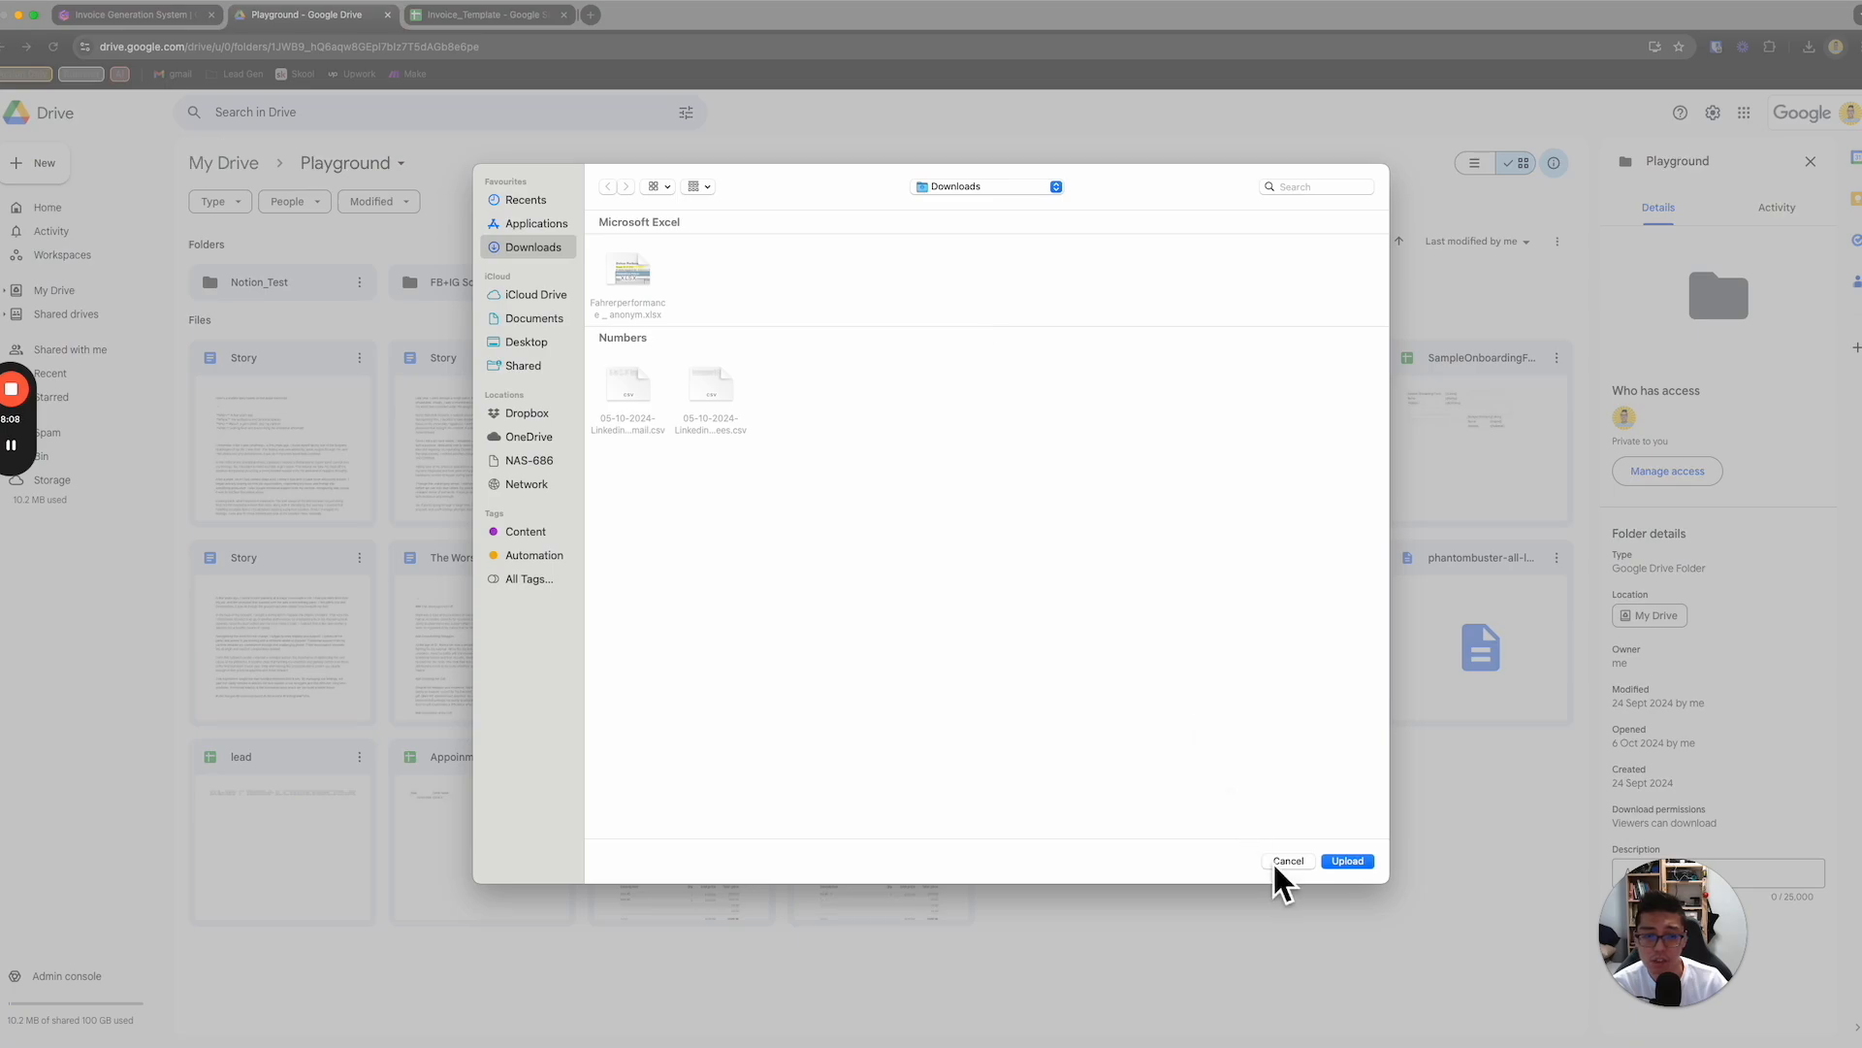
pyautogui.click(1282, 863)
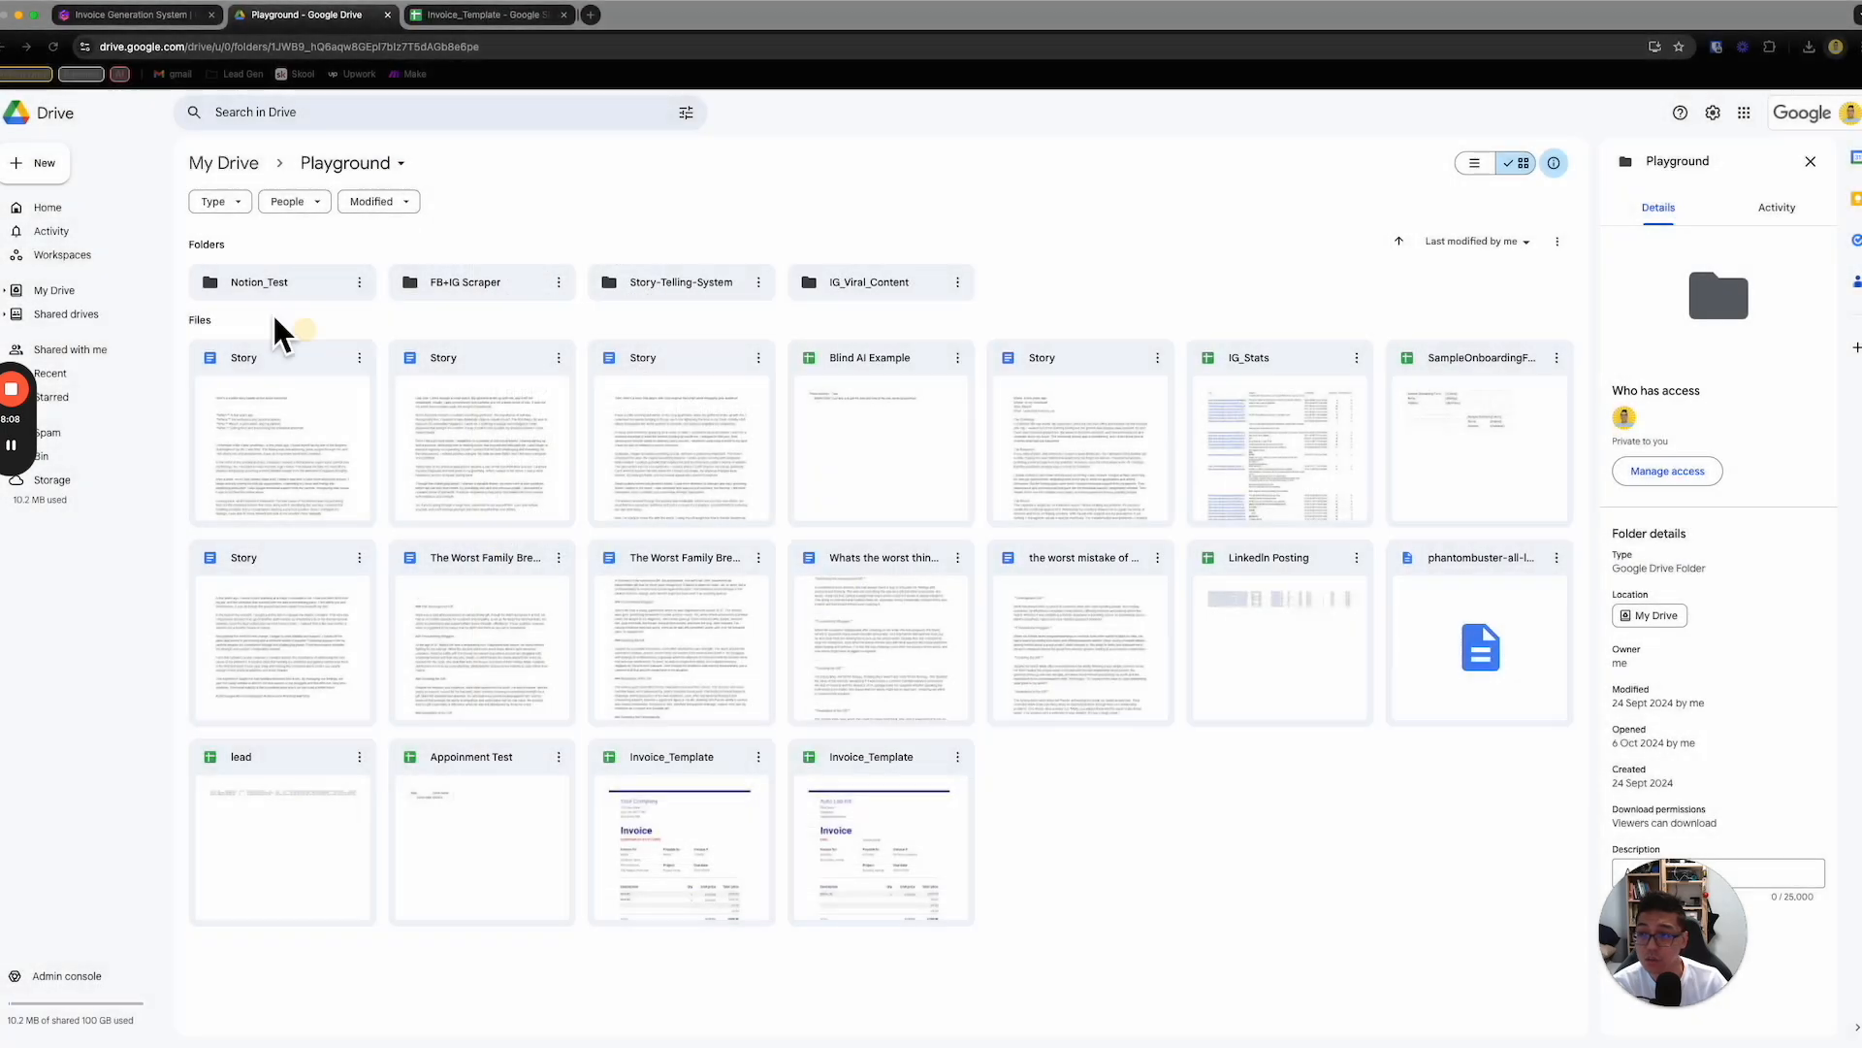
# - Create a new folder named Invoice Generation System inside the Playground folder
pyautogui.click(60, 167)
pyautogui.click(133, 166)
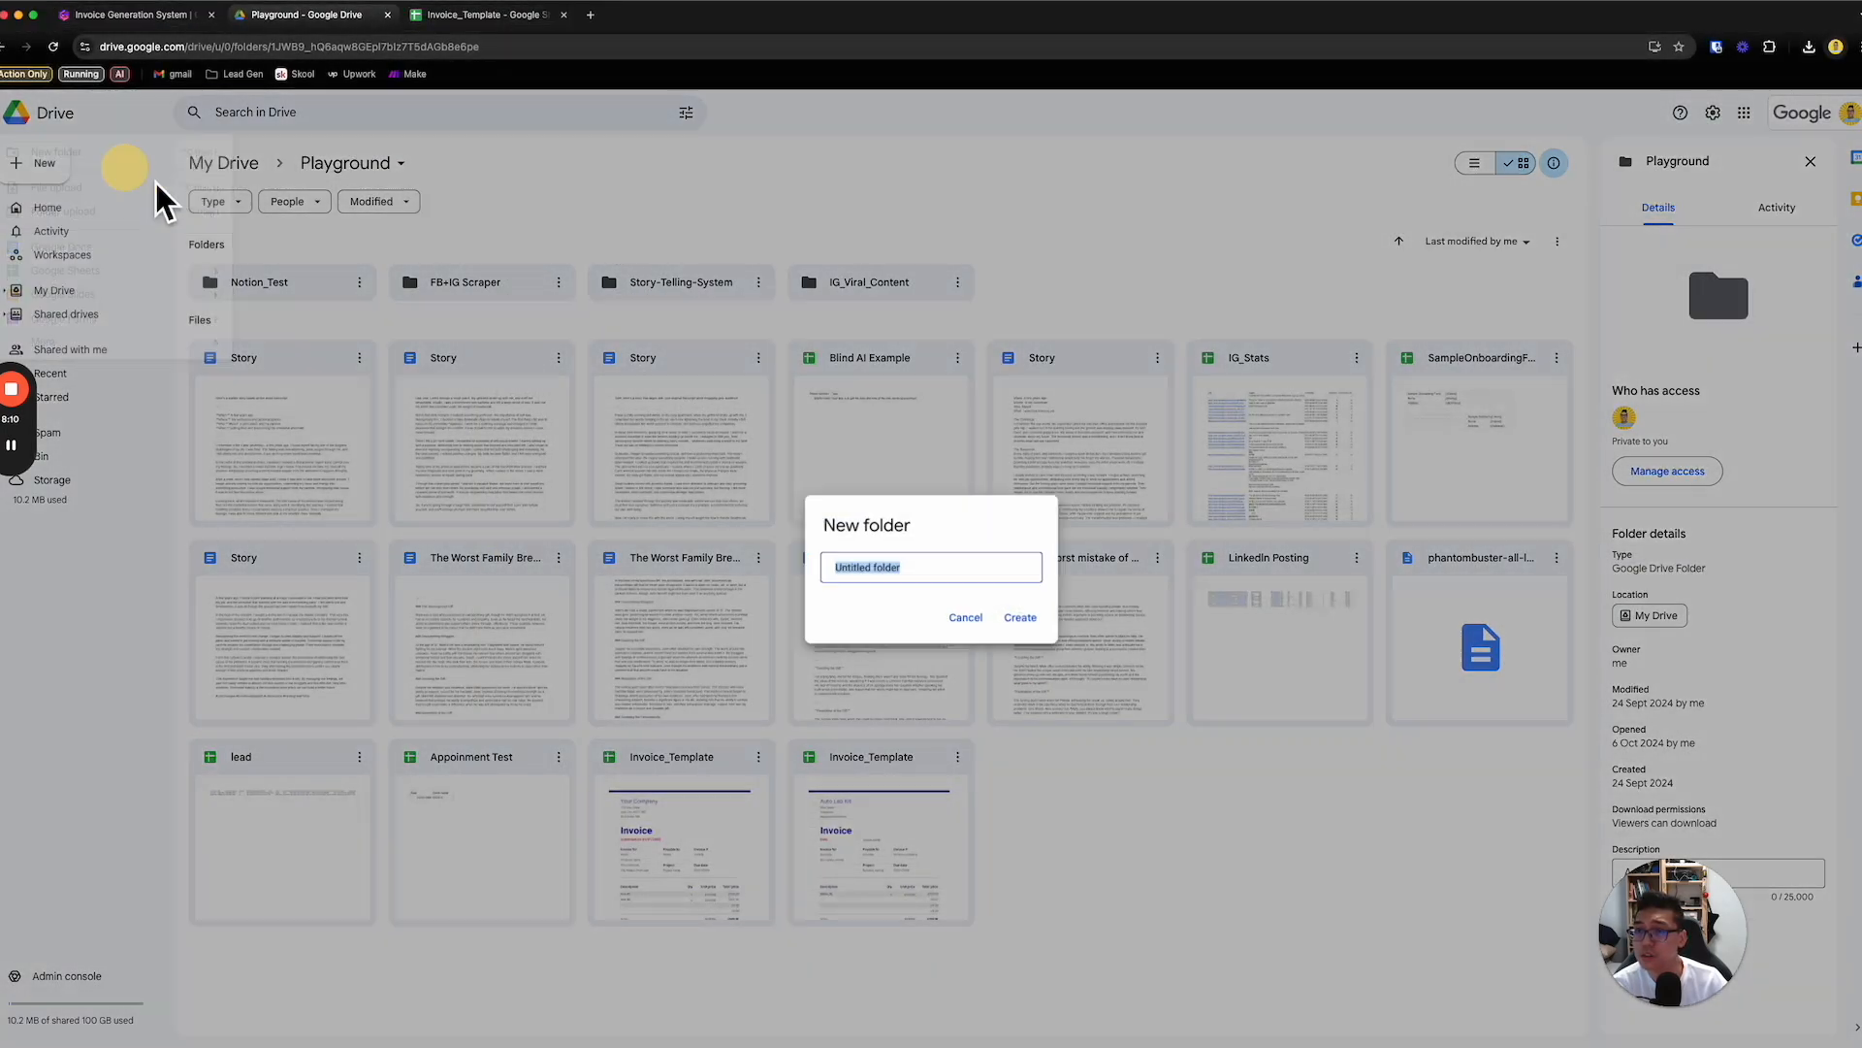
pyautogui.write('Invoice Gener')
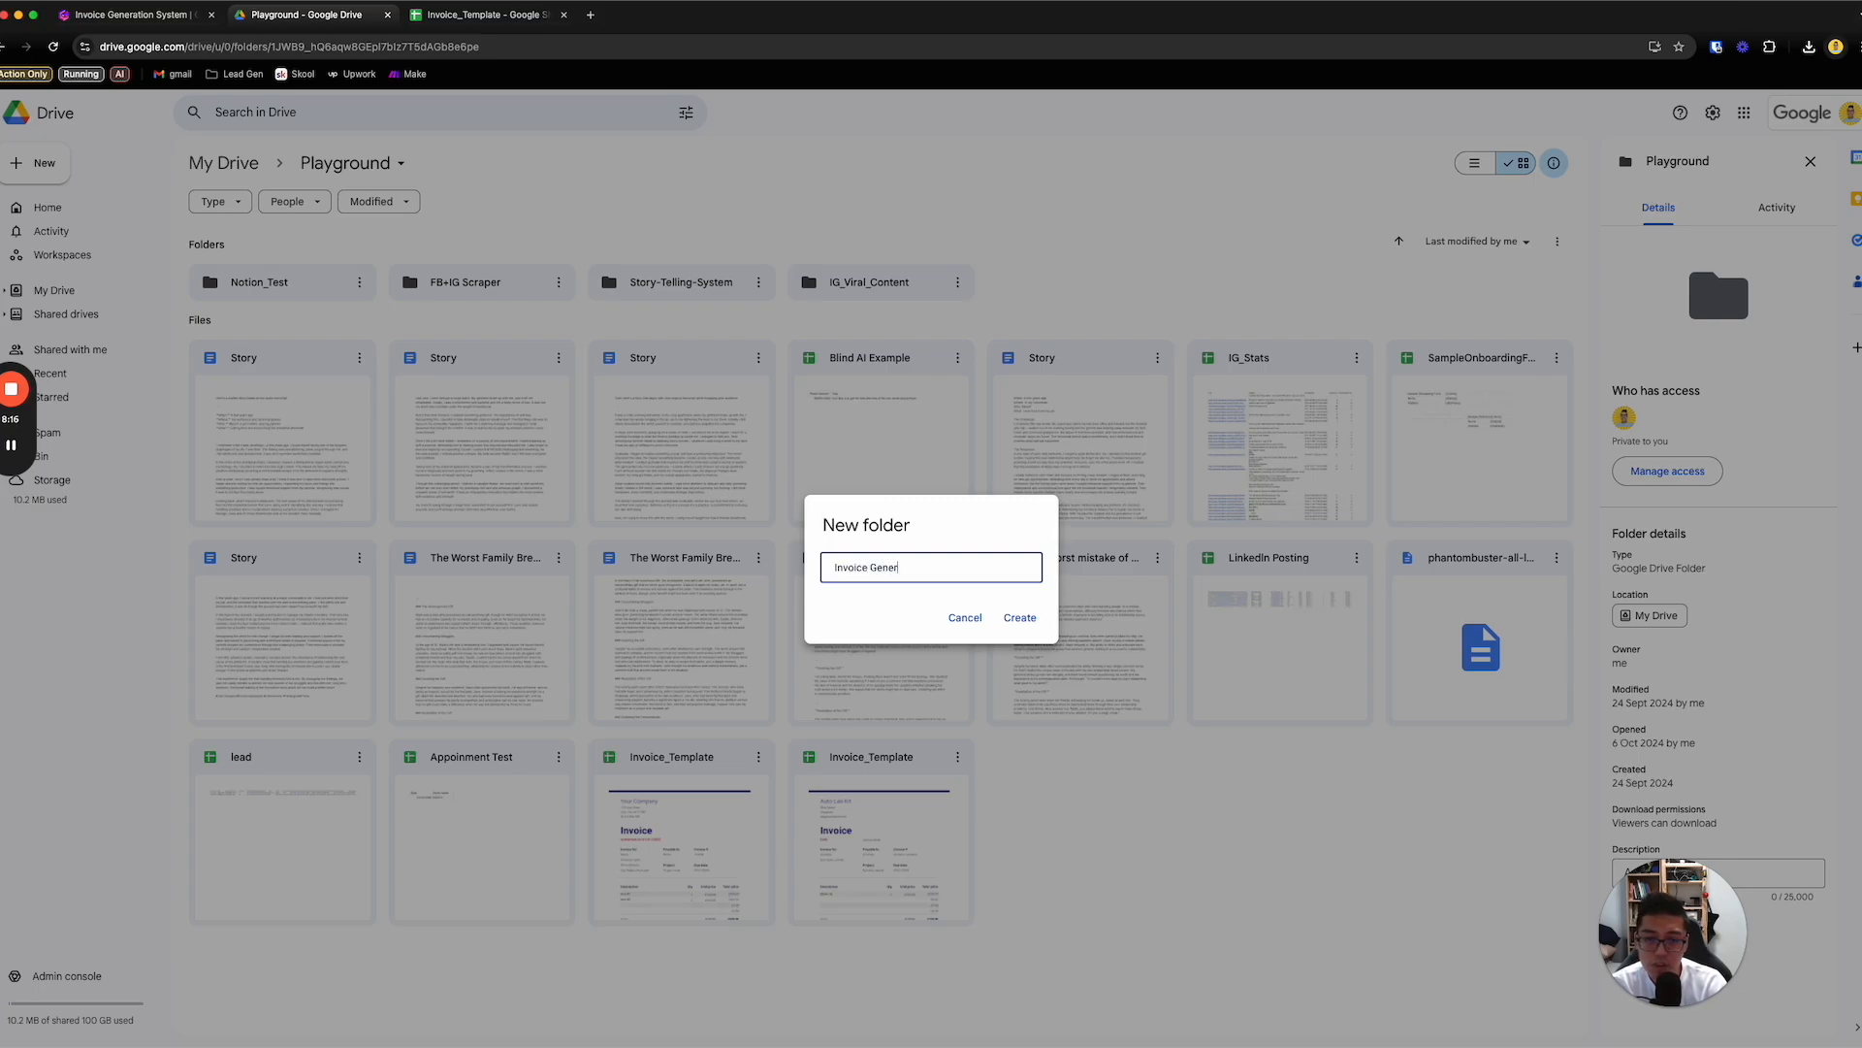
pyautogui.write('ation System')
pyautogui.press('Return')
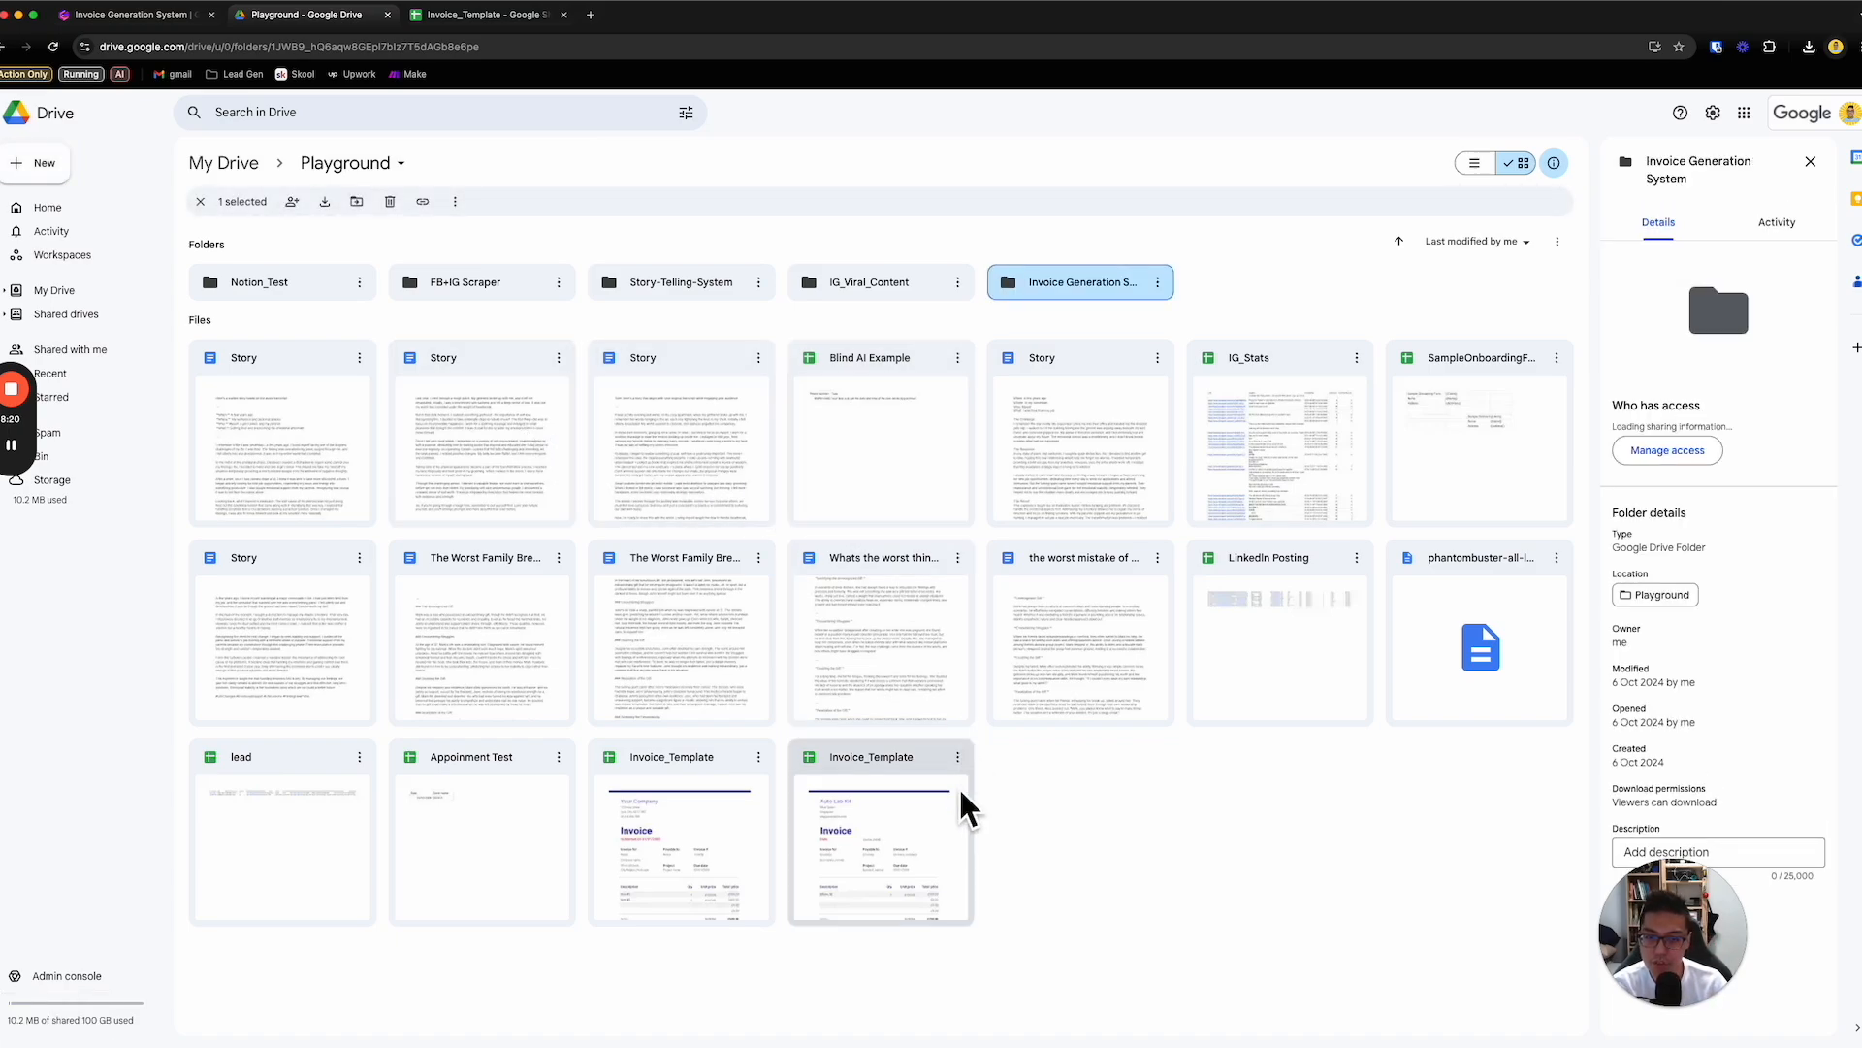
# - Move the edited Invoice_Template file into the Invoice Generation System folder and check its contents there, closing it after viewing
pyautogui.moveTo(922, 823); pyautogui.dragTo(1078, 295)
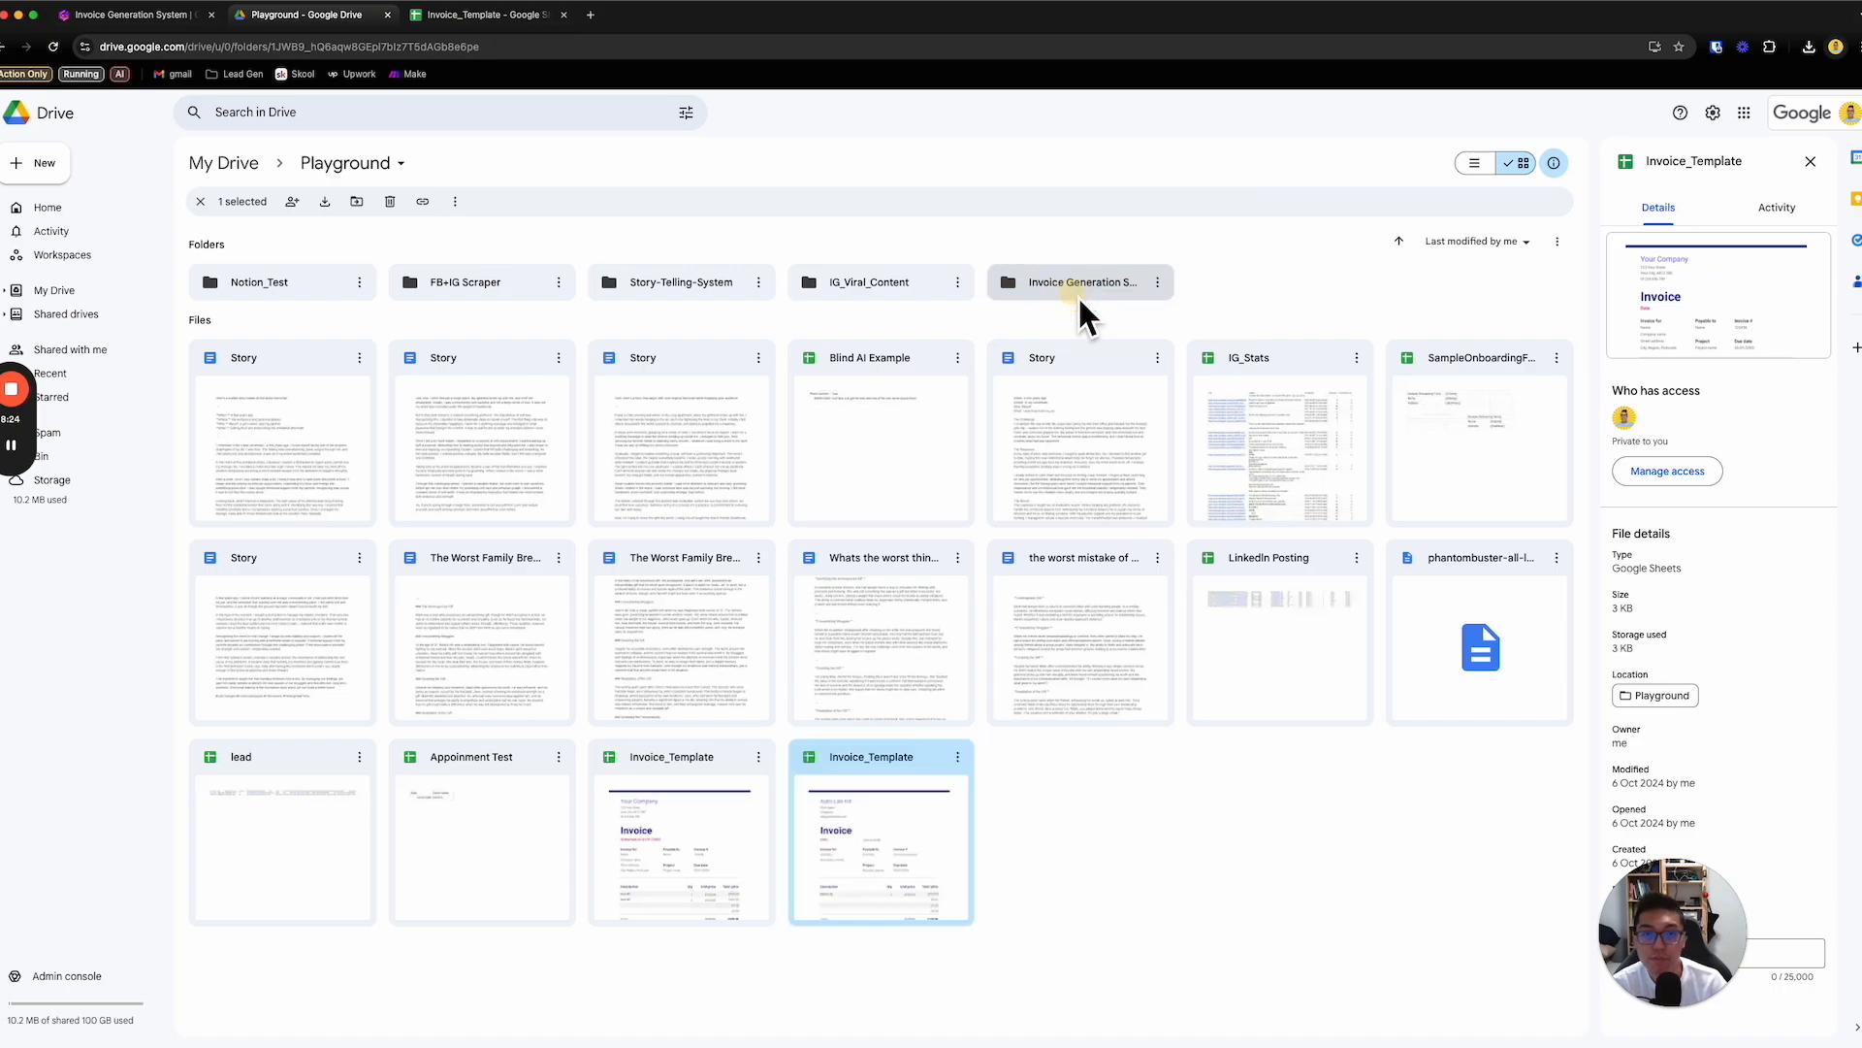
pyautogui.doubleClick(1083, 297)
pyautogui.doubleClick(320, 357)
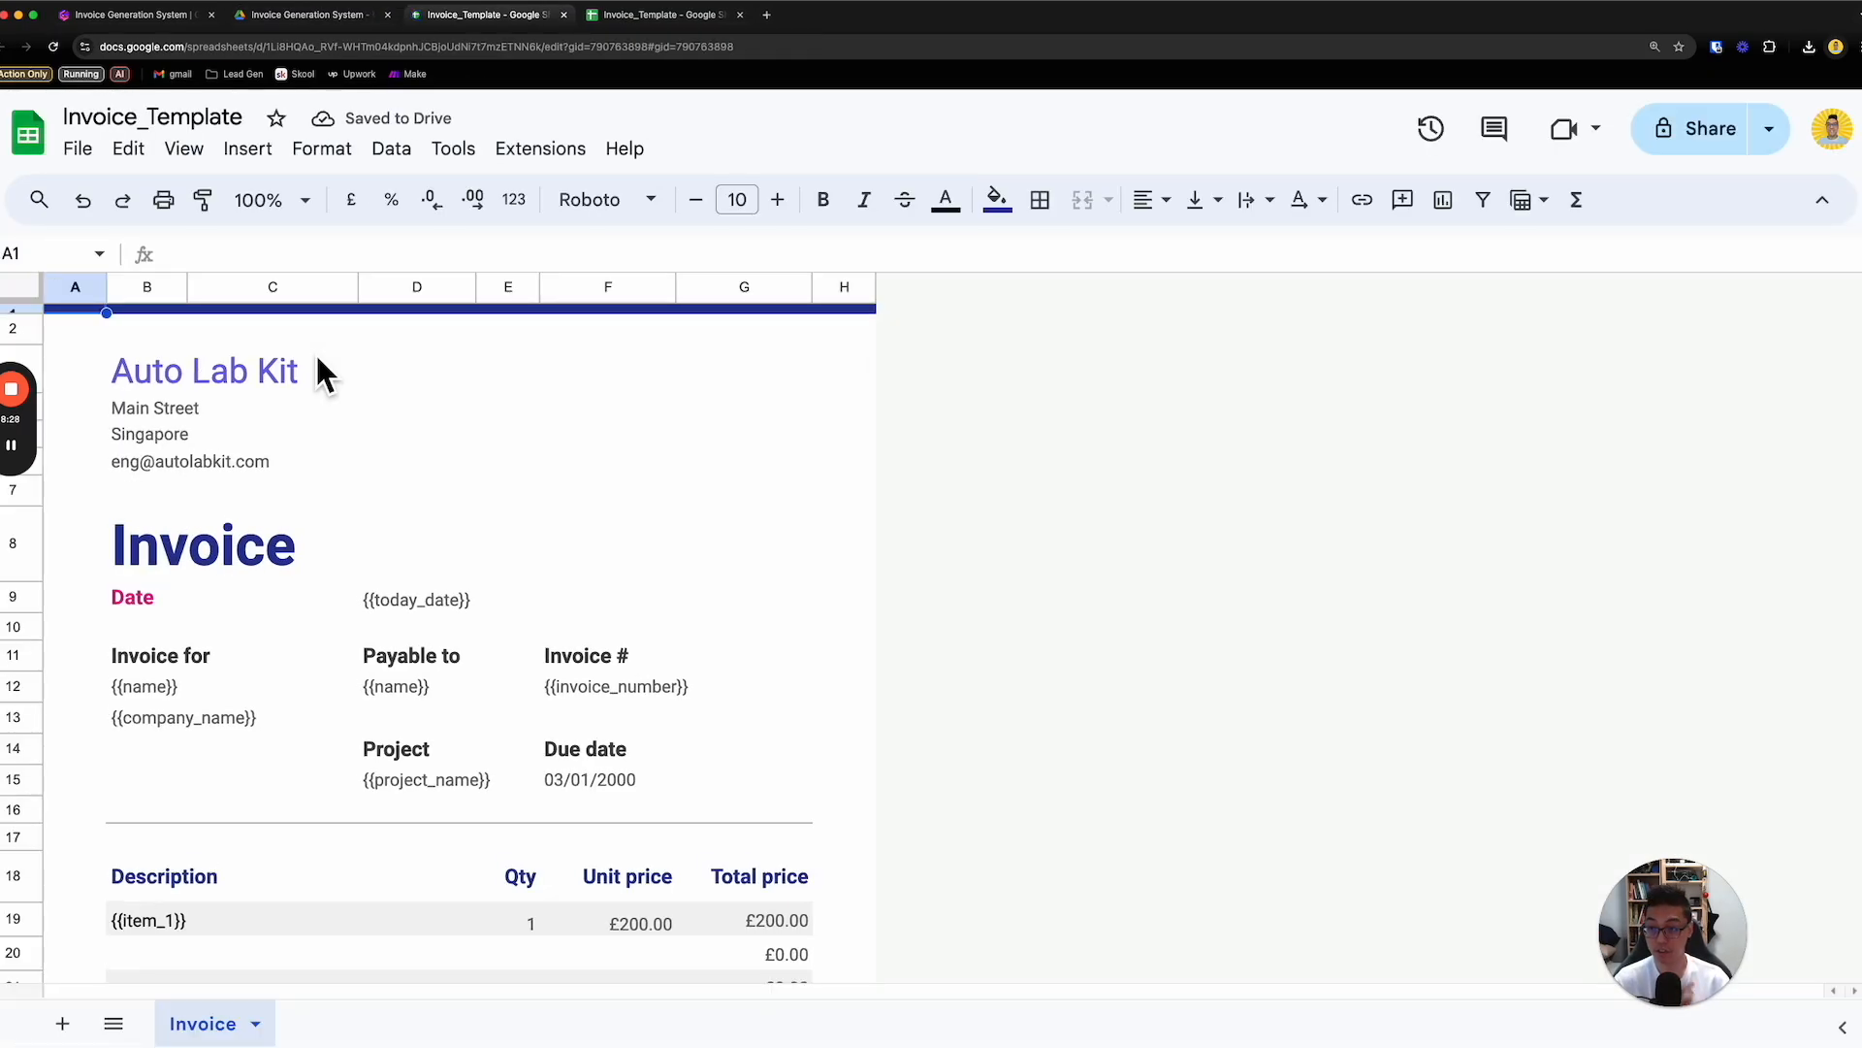
pyautogui.scroll(-5, 359, 407)
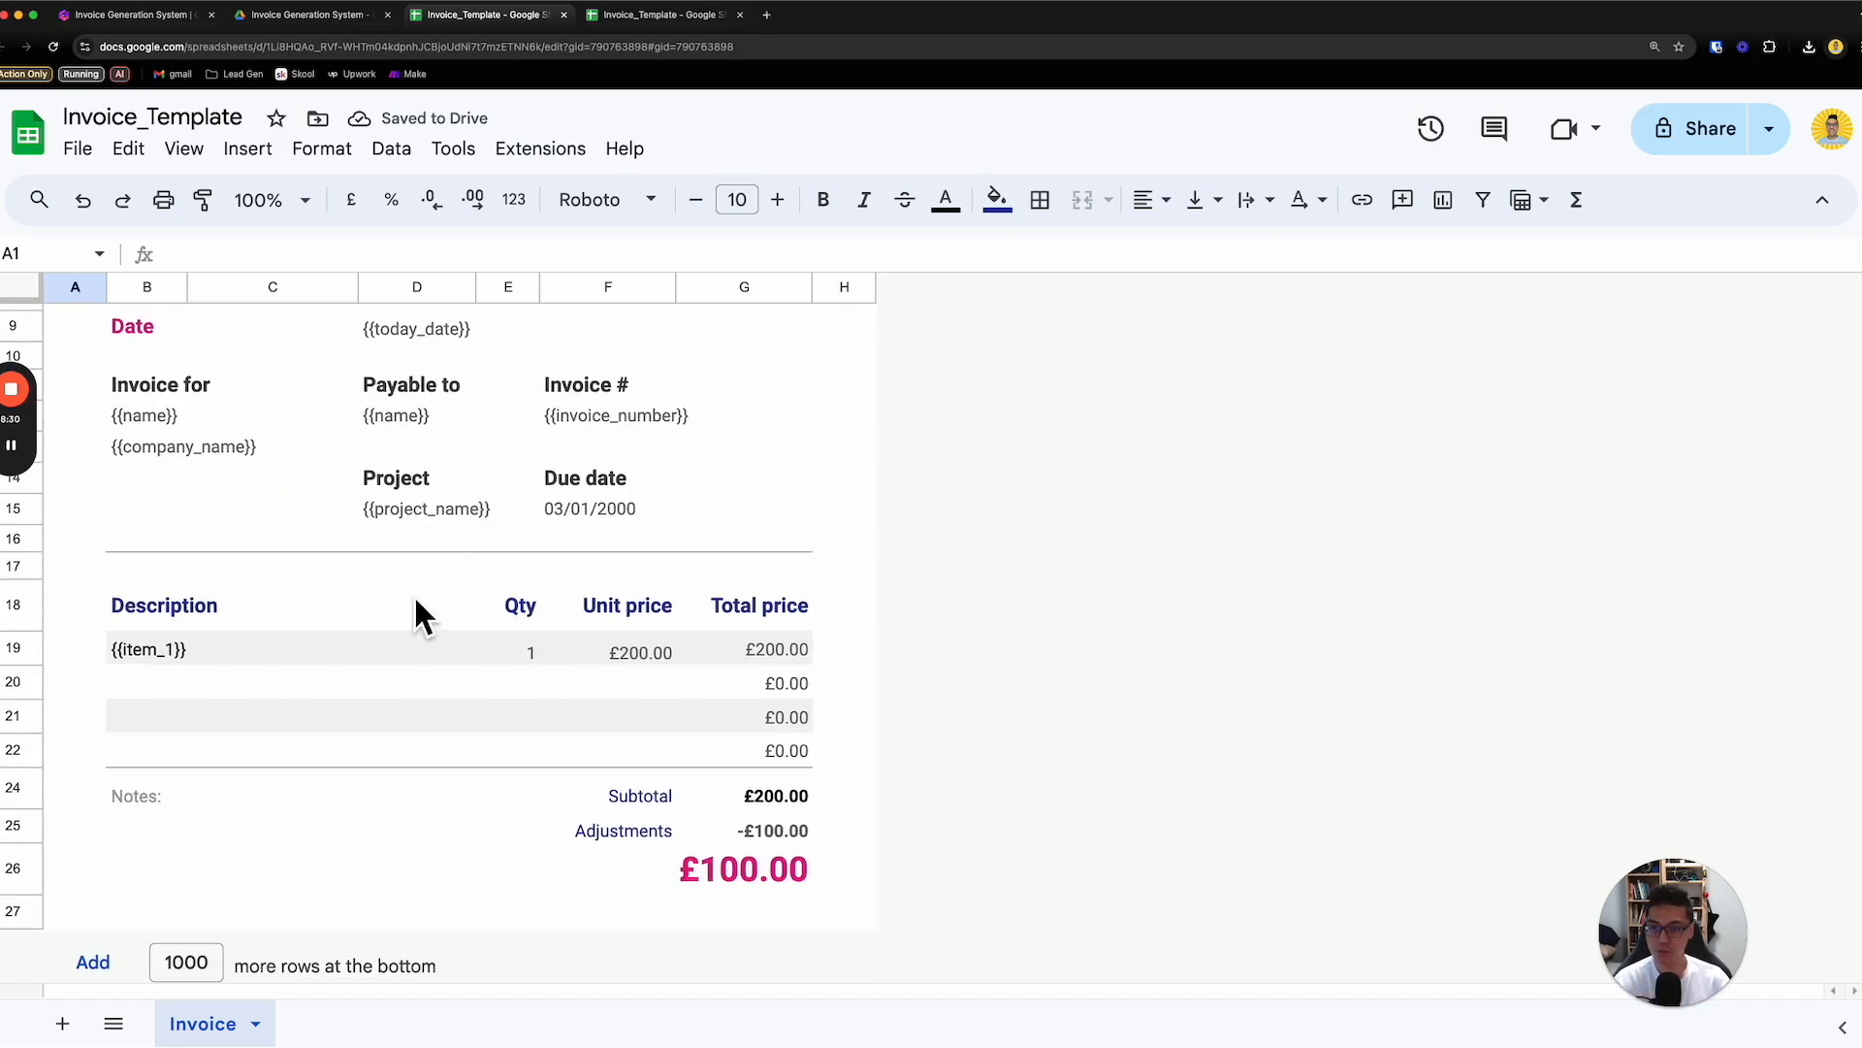
pyautogui.scroll(5, 714, 537)
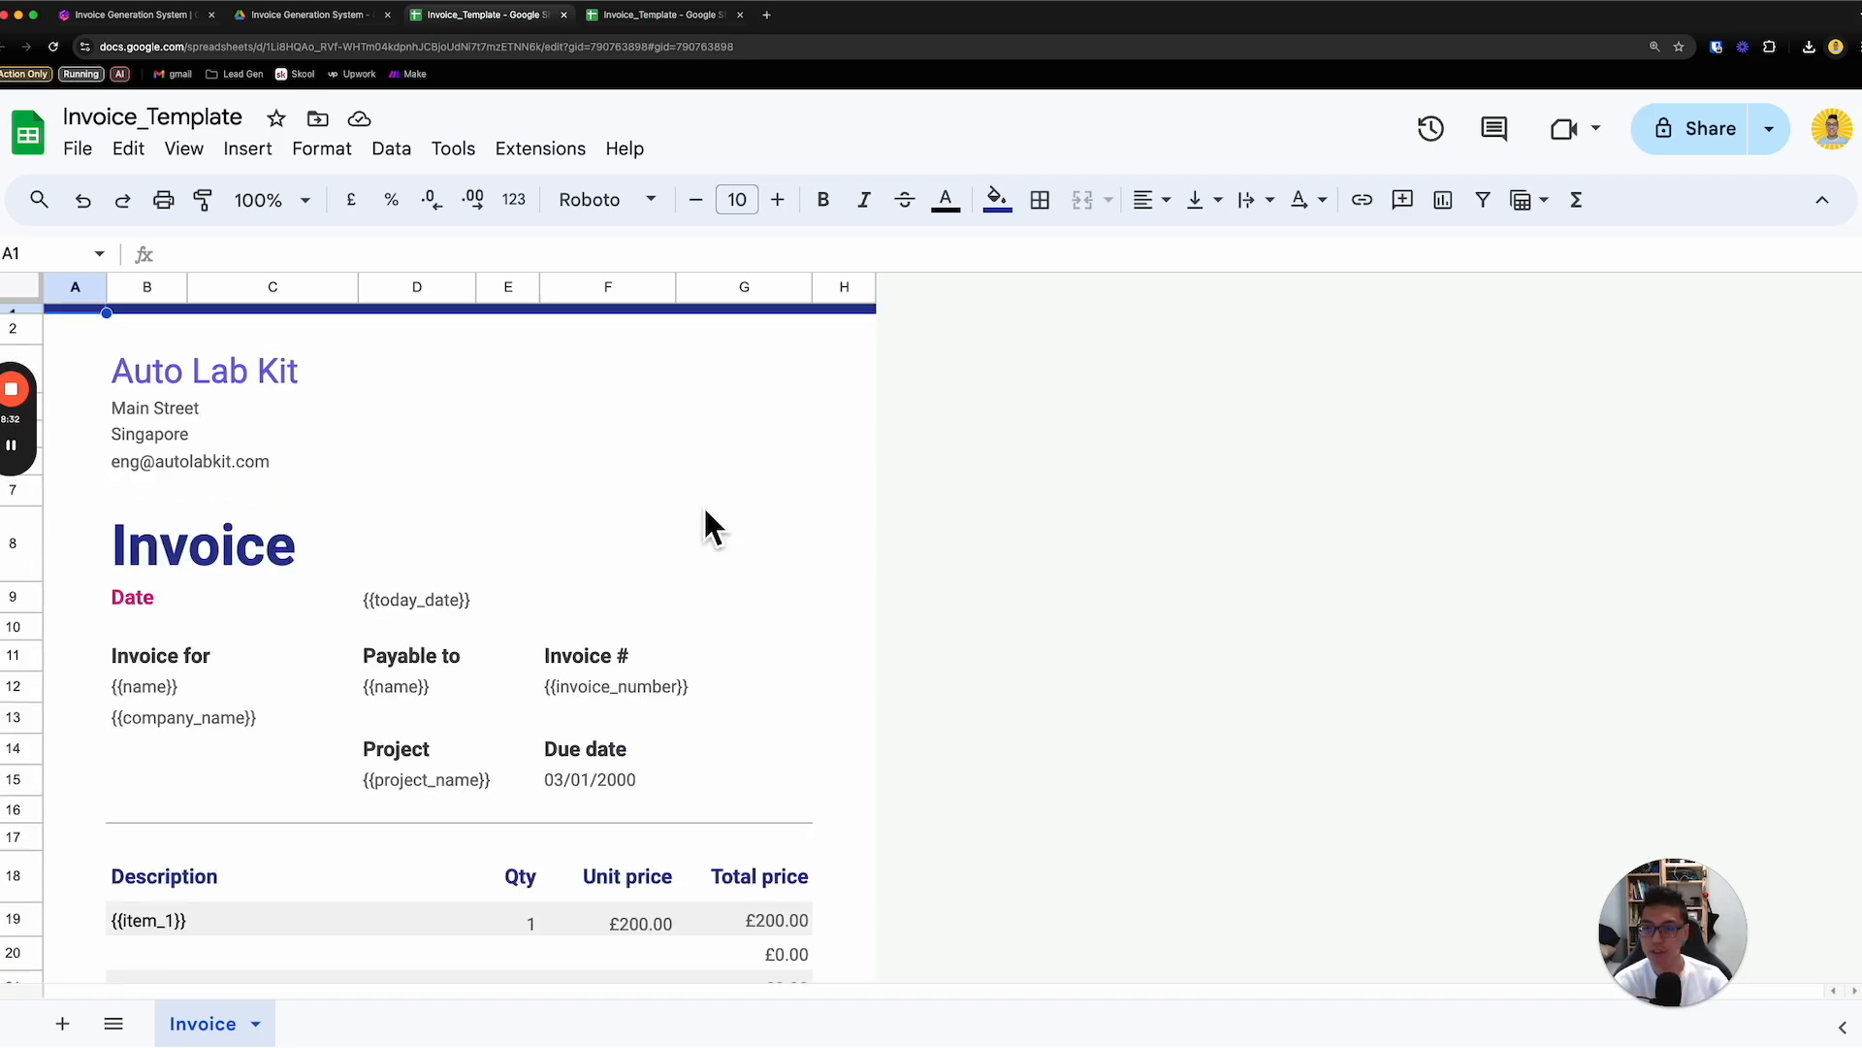
pyautogui.click(564, 16)
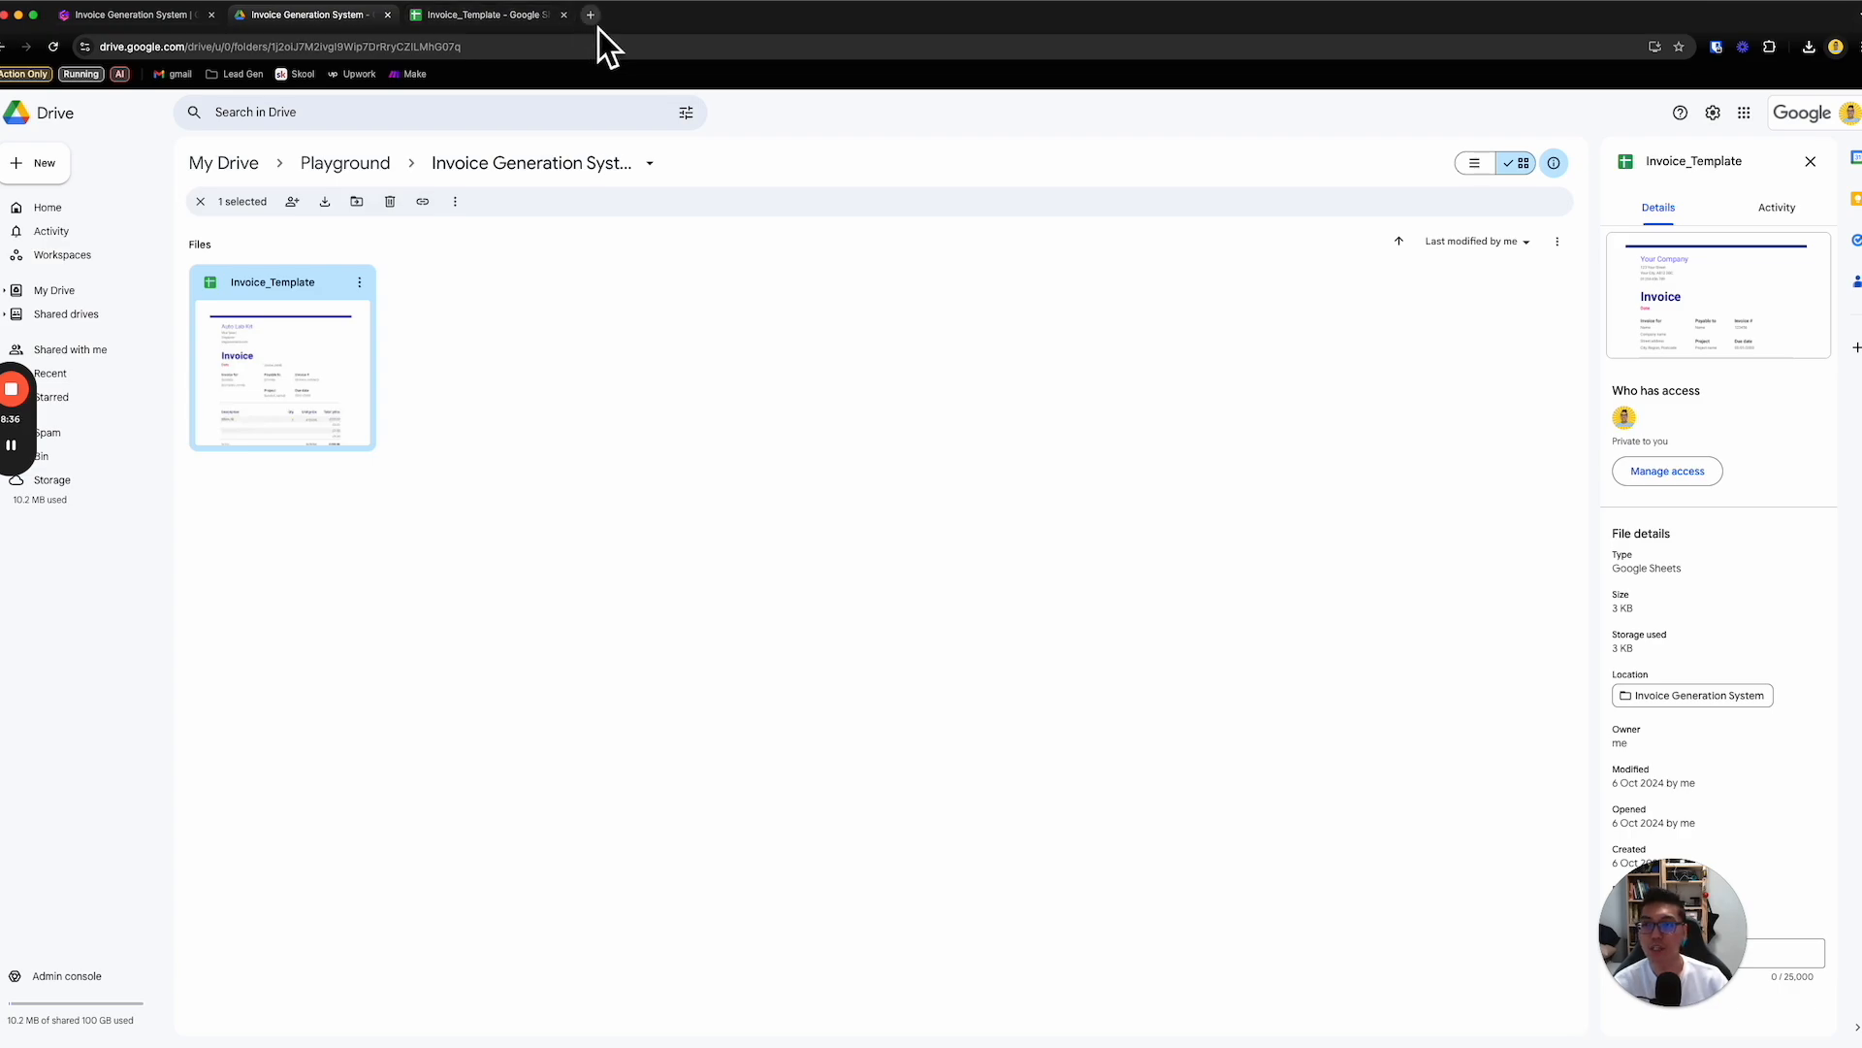
# - Log in to Make at make.com in a new browser tab and start a new scenario
pyautogui.click(593, 22)
pyautogui.write('make.')
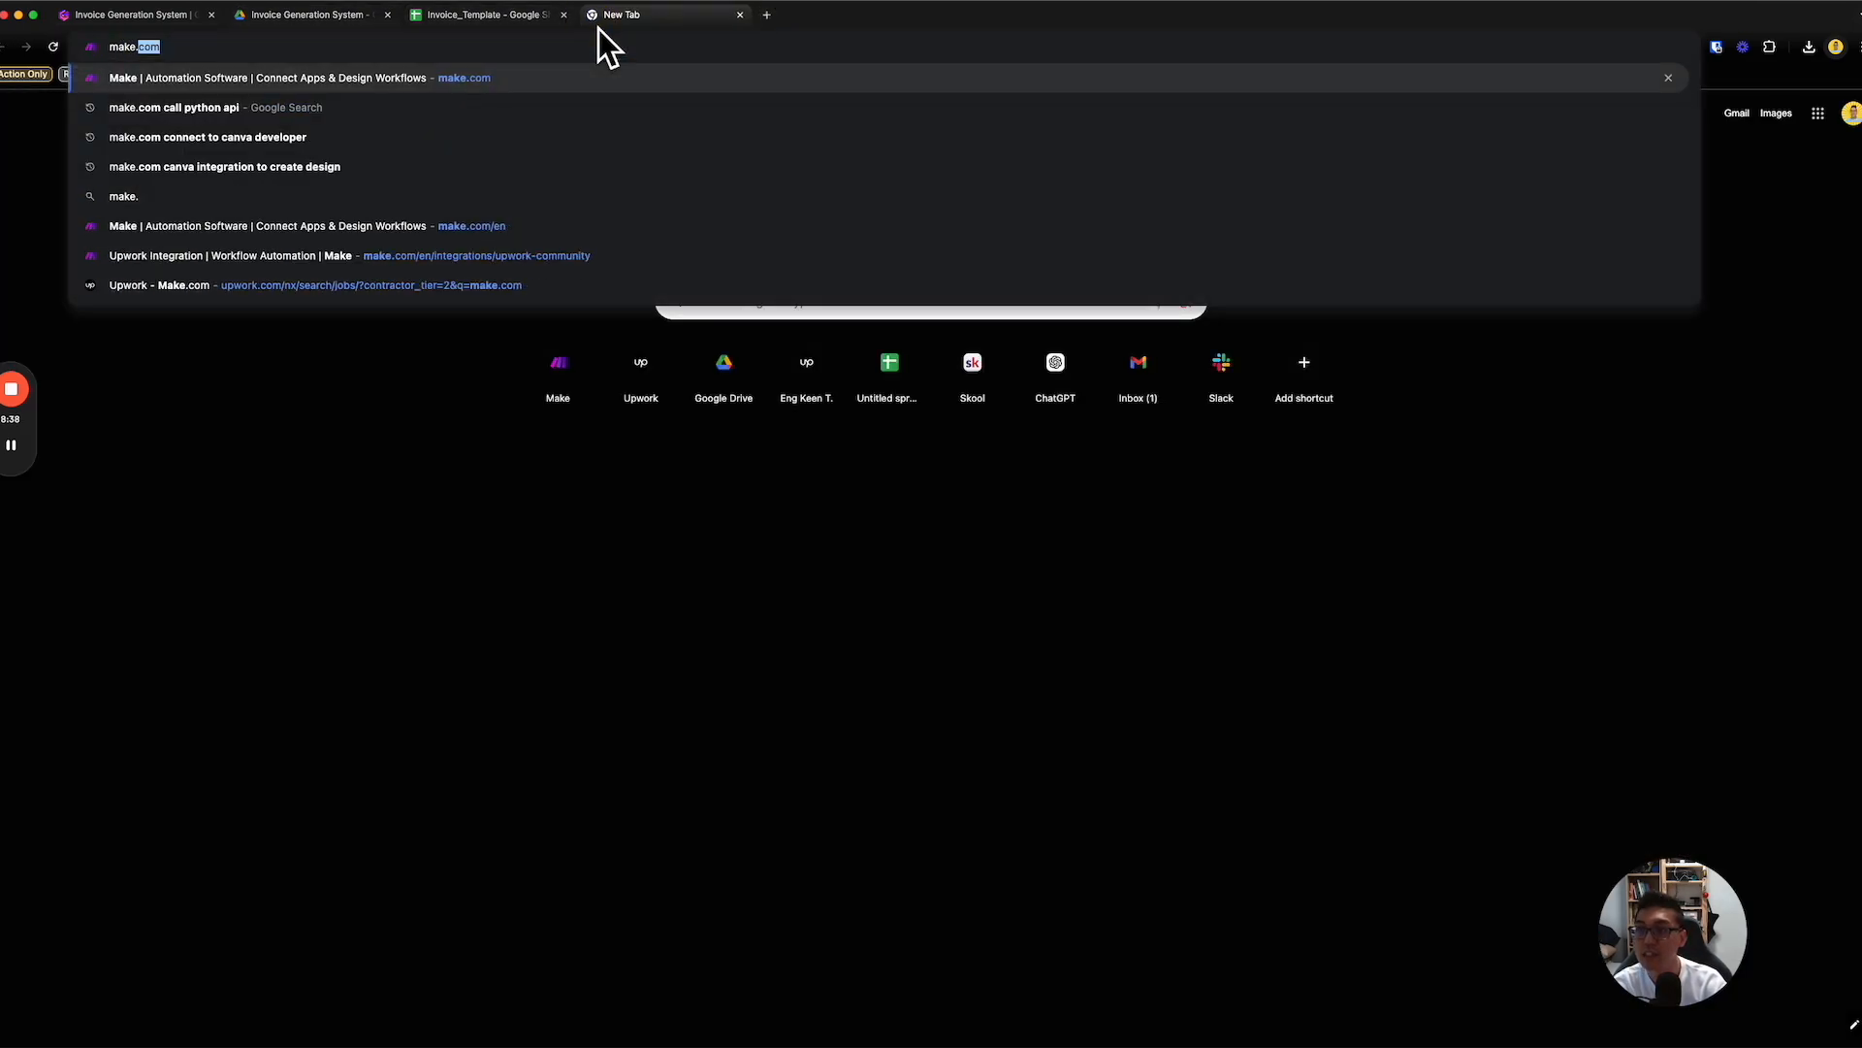
pyautogui.press('Return')
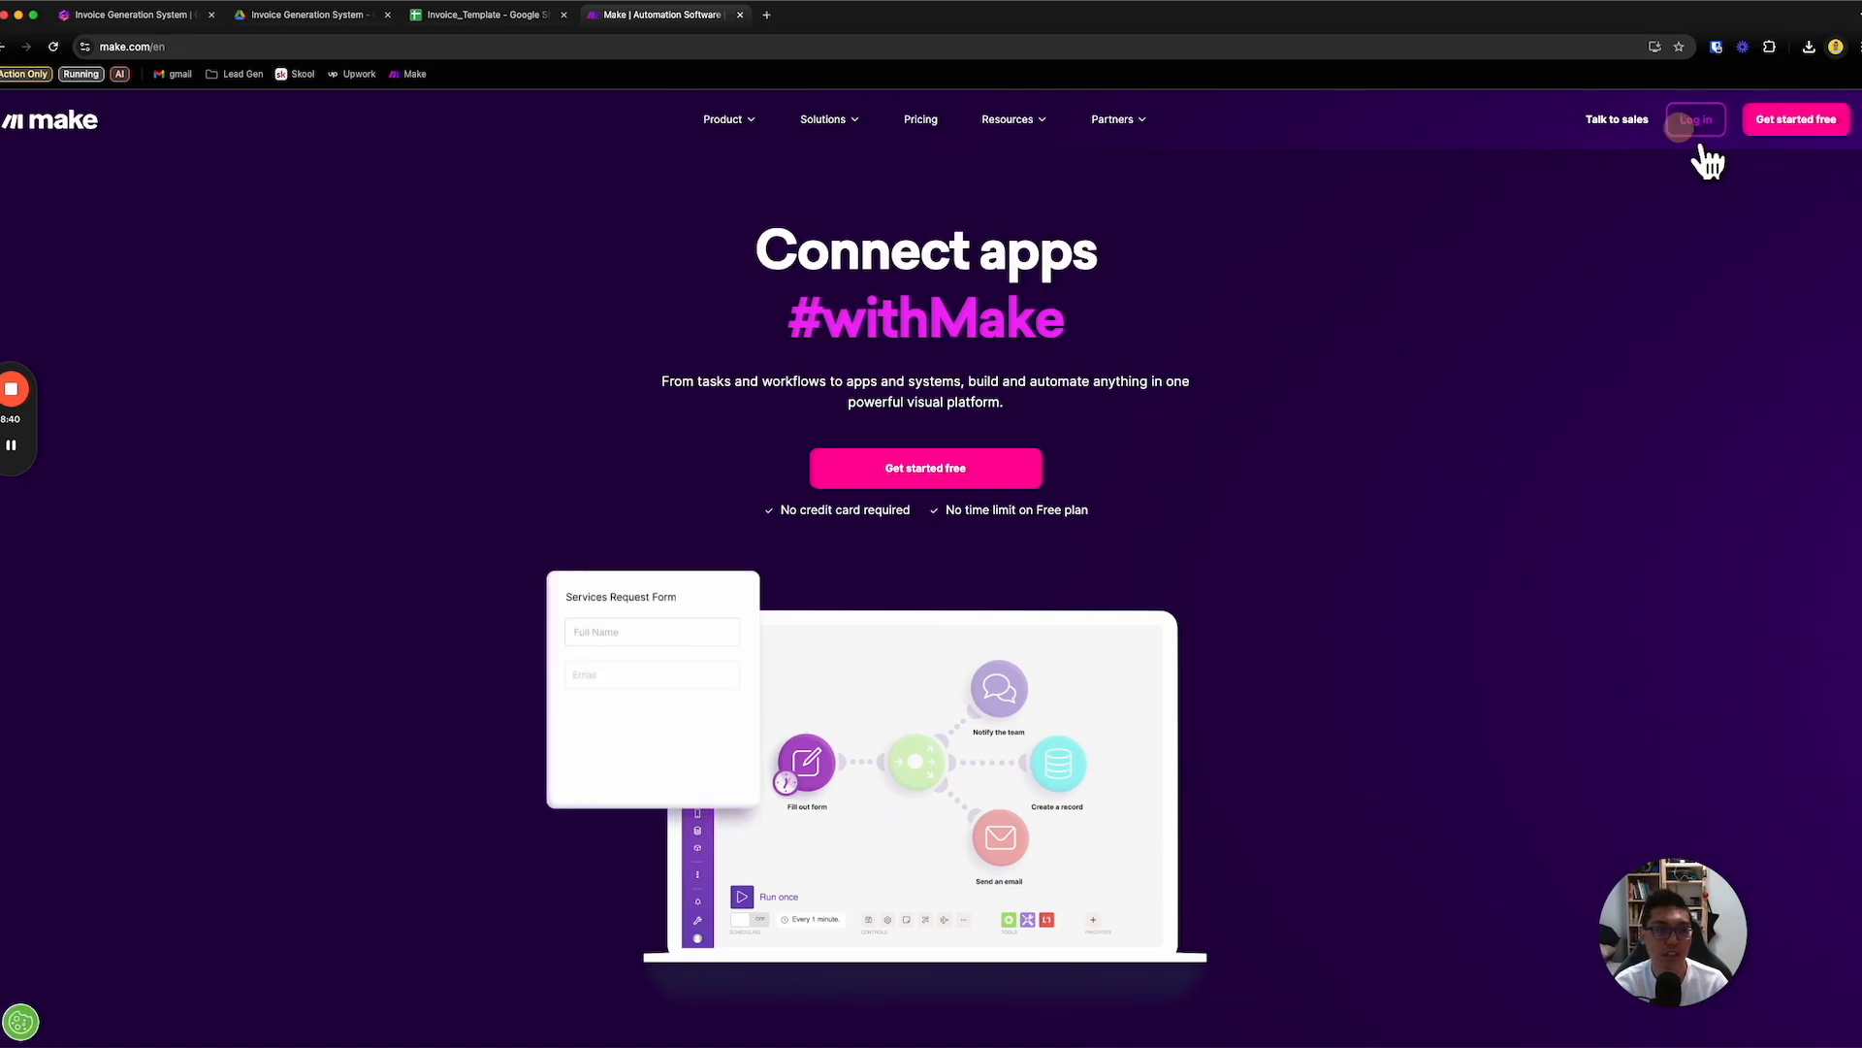
pyautogui.click(1686, 127)
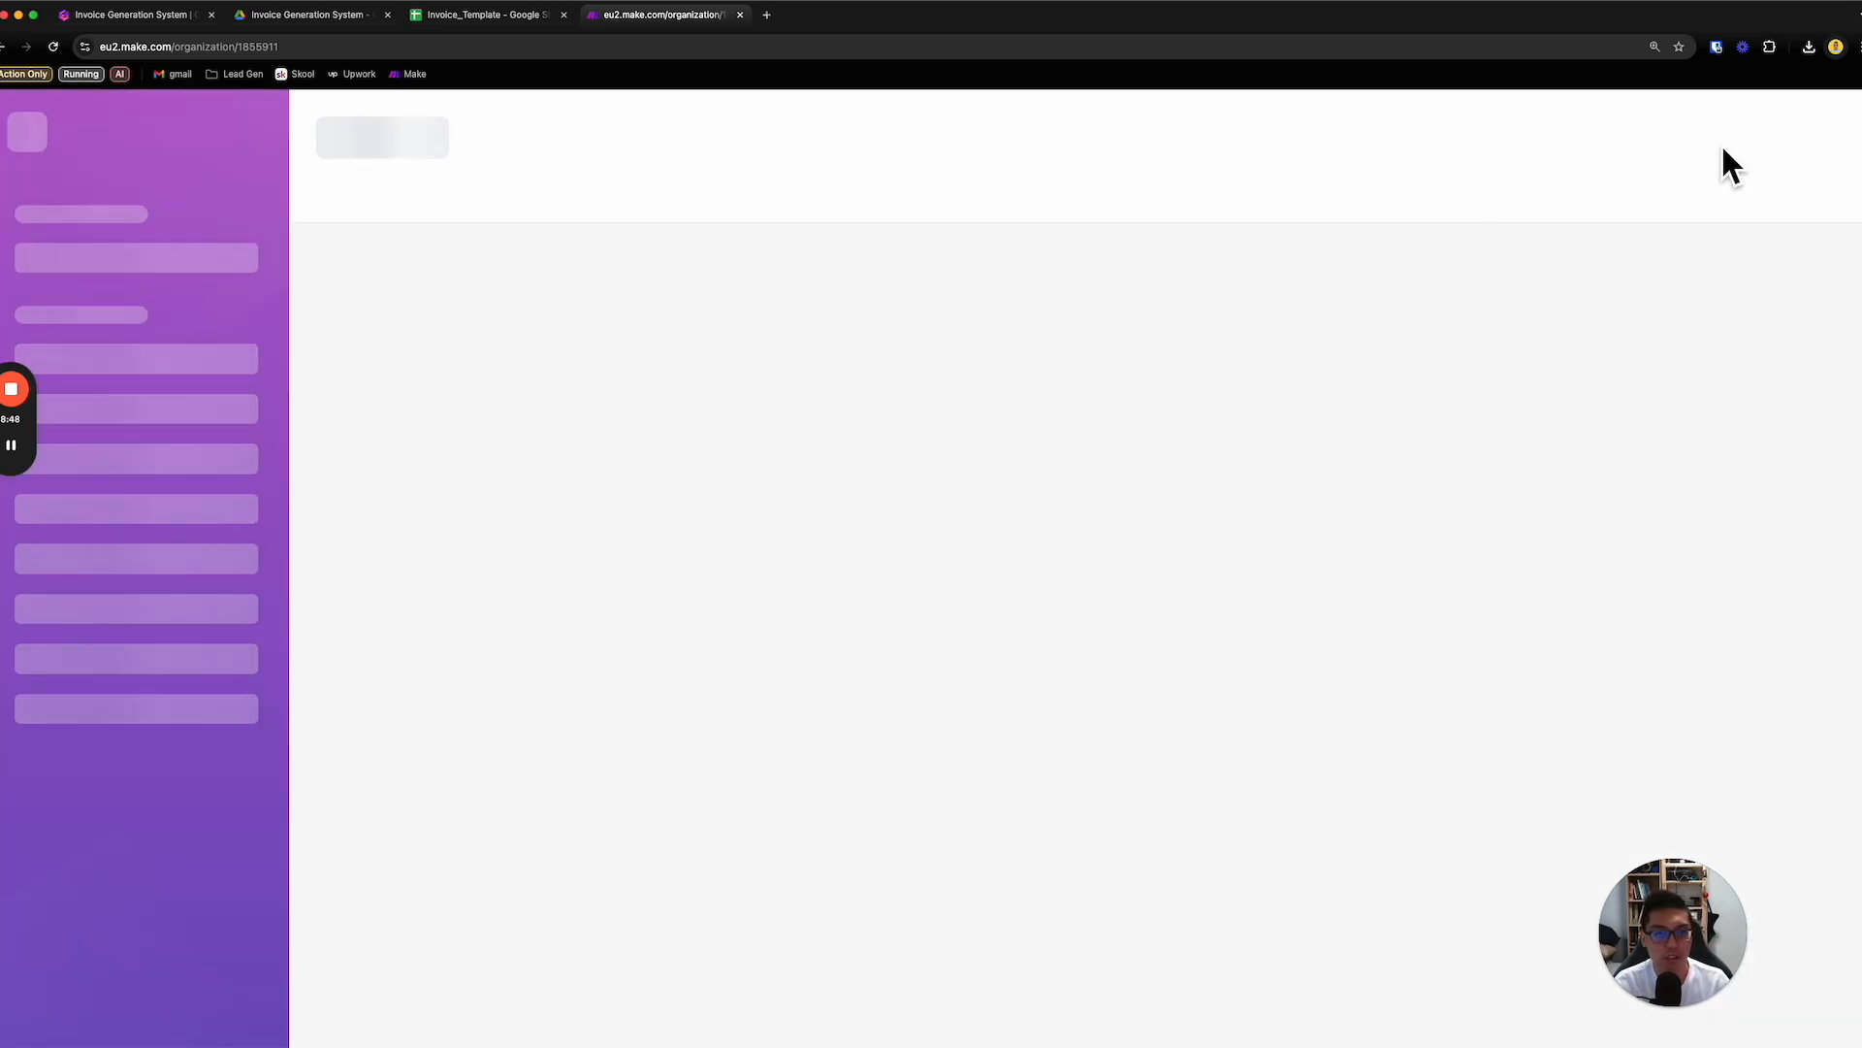
pyautogui.click(1671, 146)
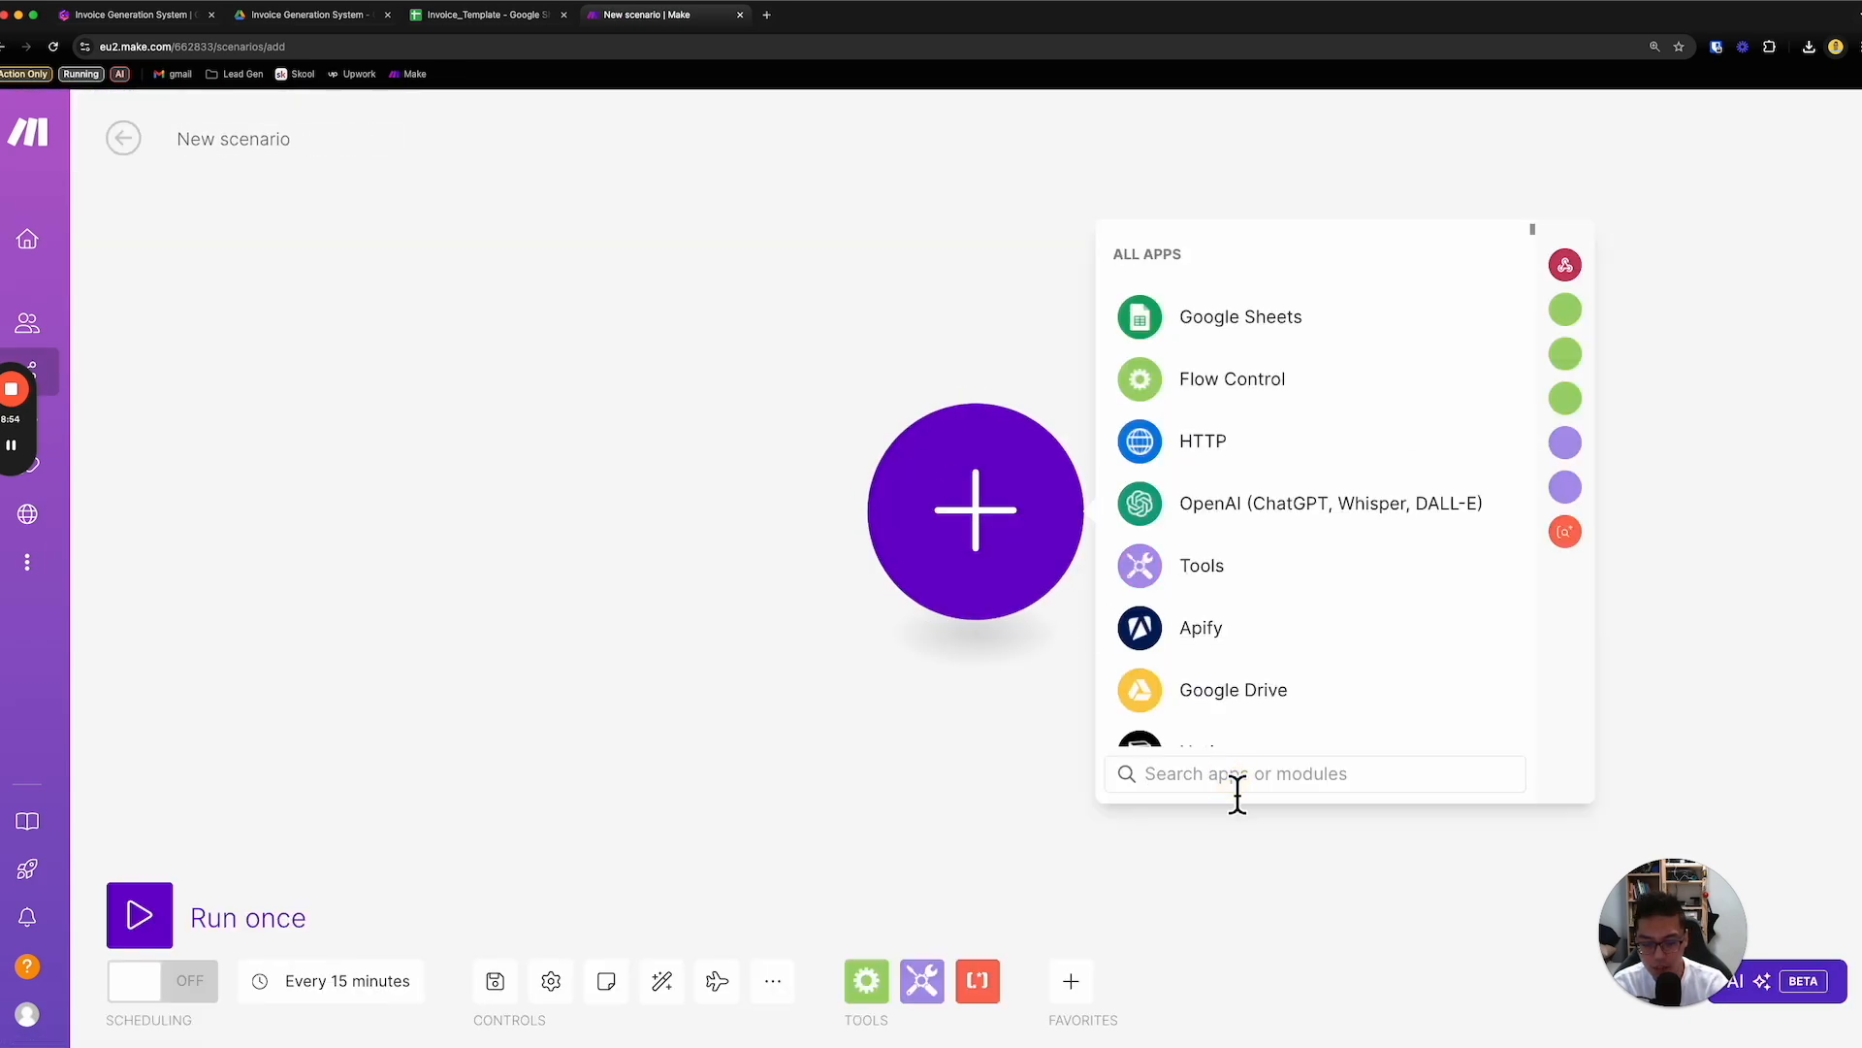
# - Search the scenario's app list for sheets and show all Google Sheets modules
pyautogui.write('sheets')
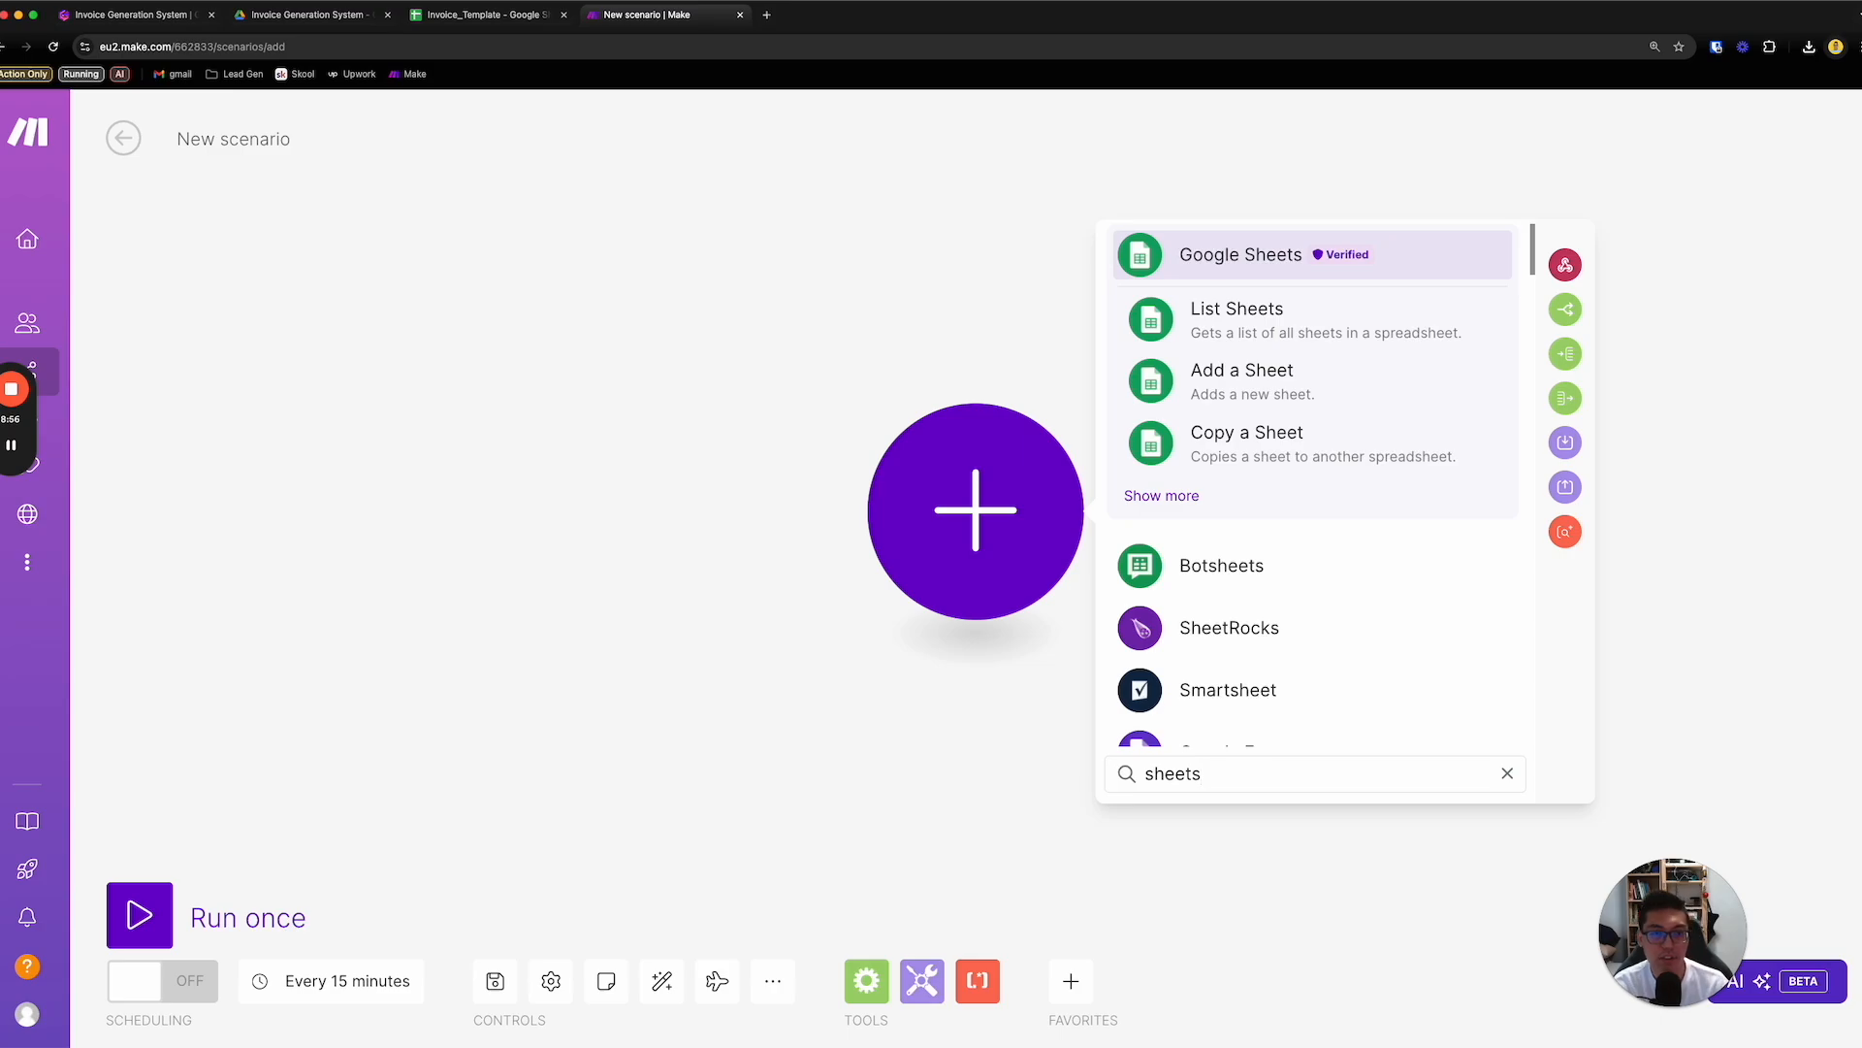
pyautogui.click(1185, 496)
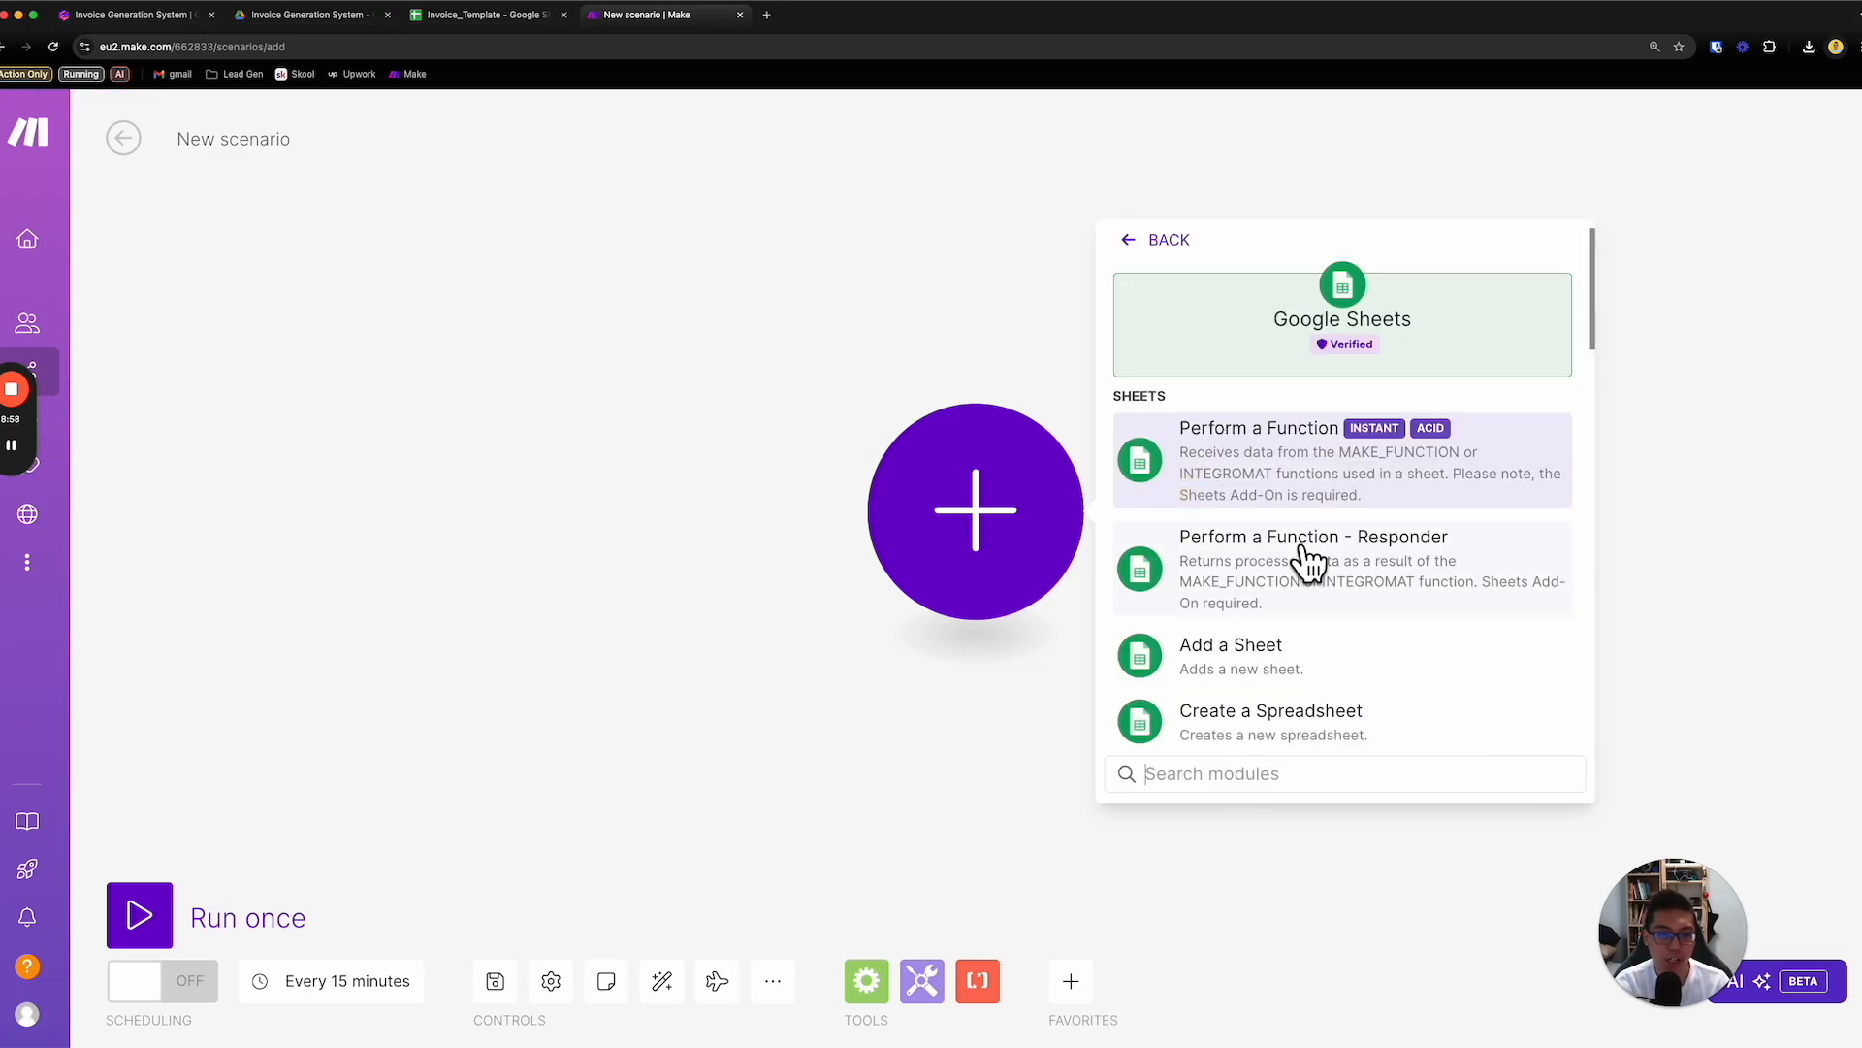
# - Look through the available Google Sheets modules for one that creates a spreadsheet from a template
pyautogui.scroll(-5, 1354, 564)
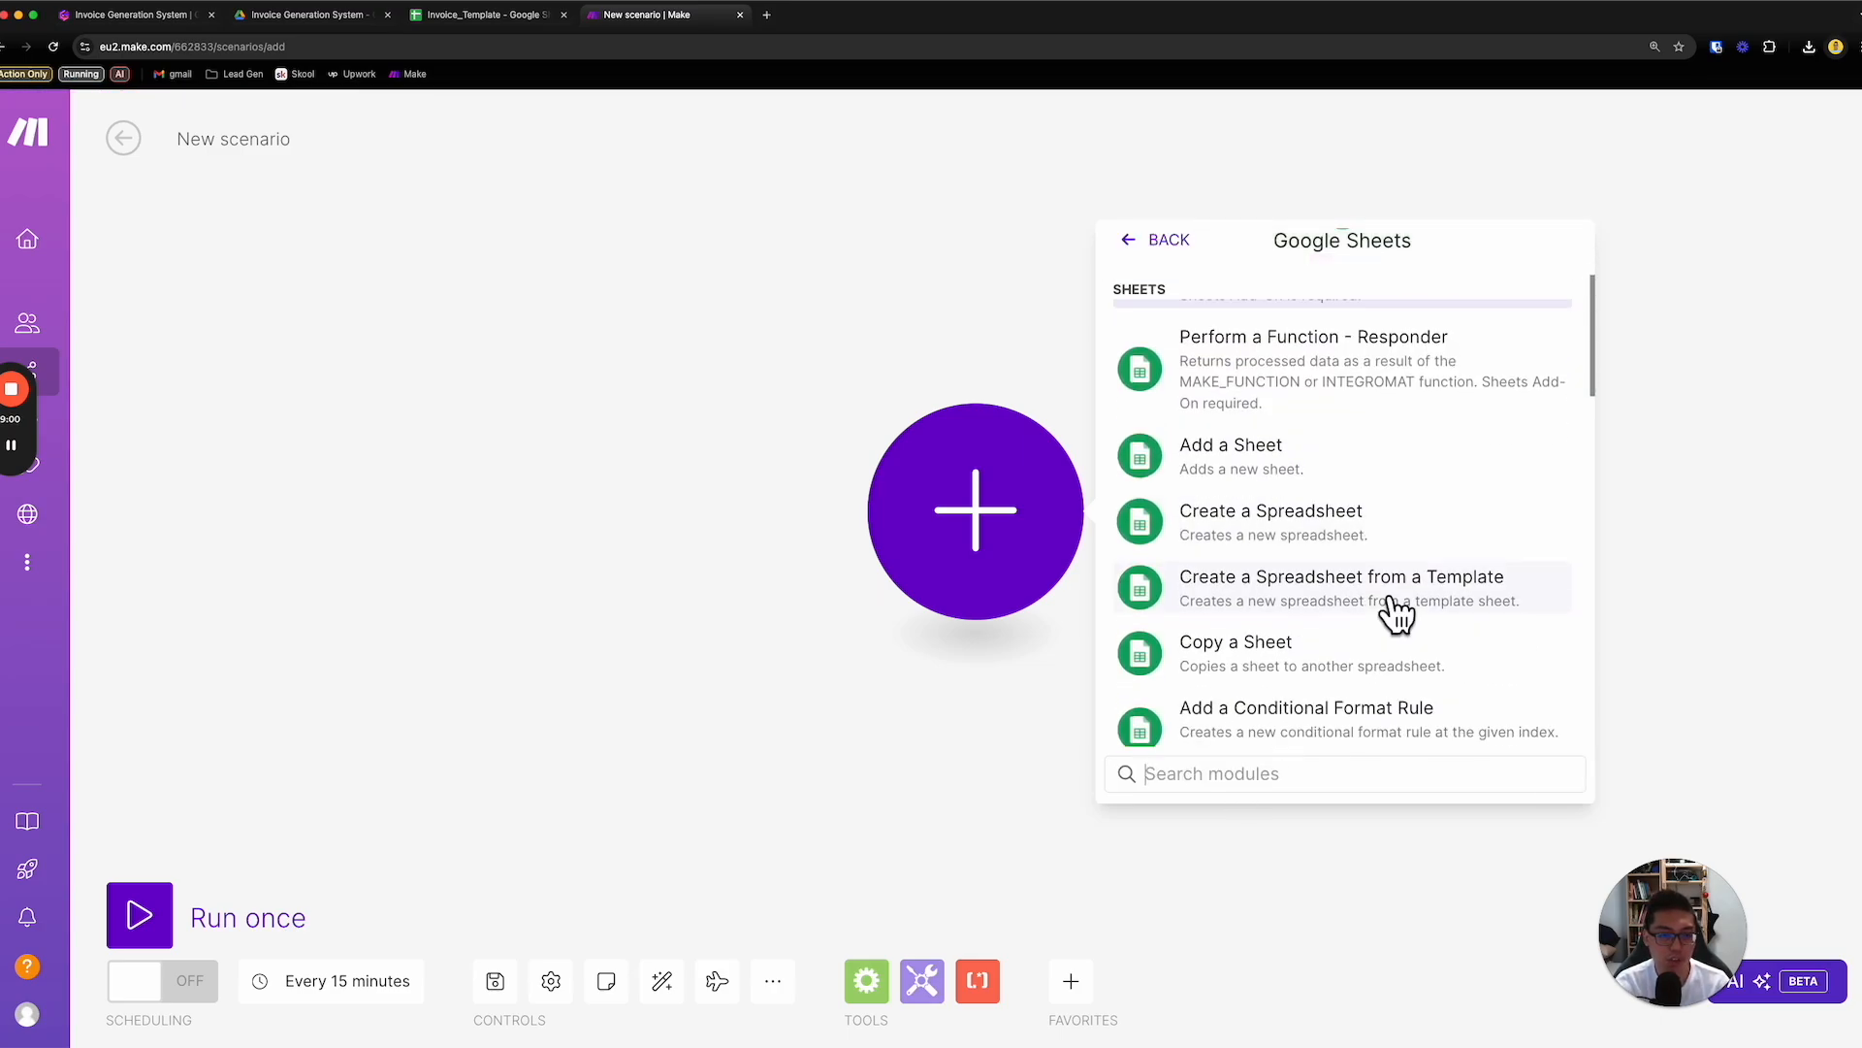
pyautogui.scroll(-4, 1399, 624)
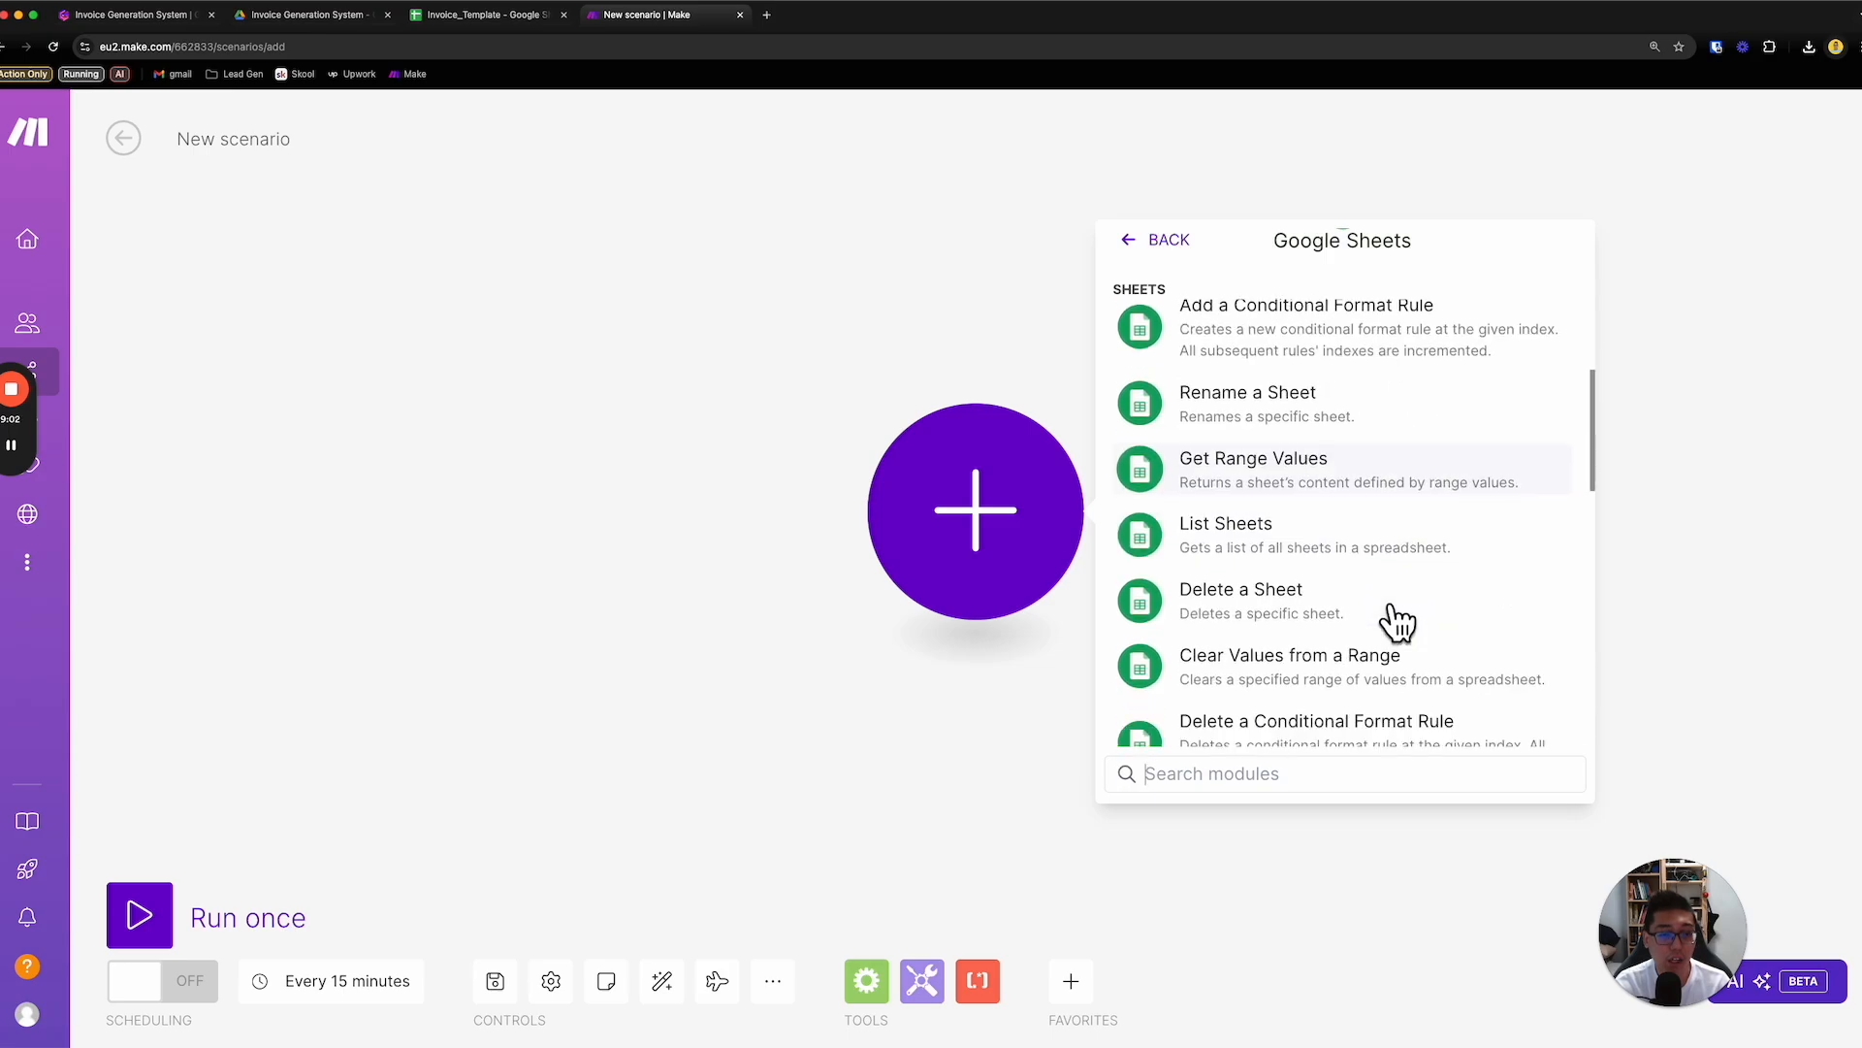
pyautogui.scroll(-5, 1399, 624)
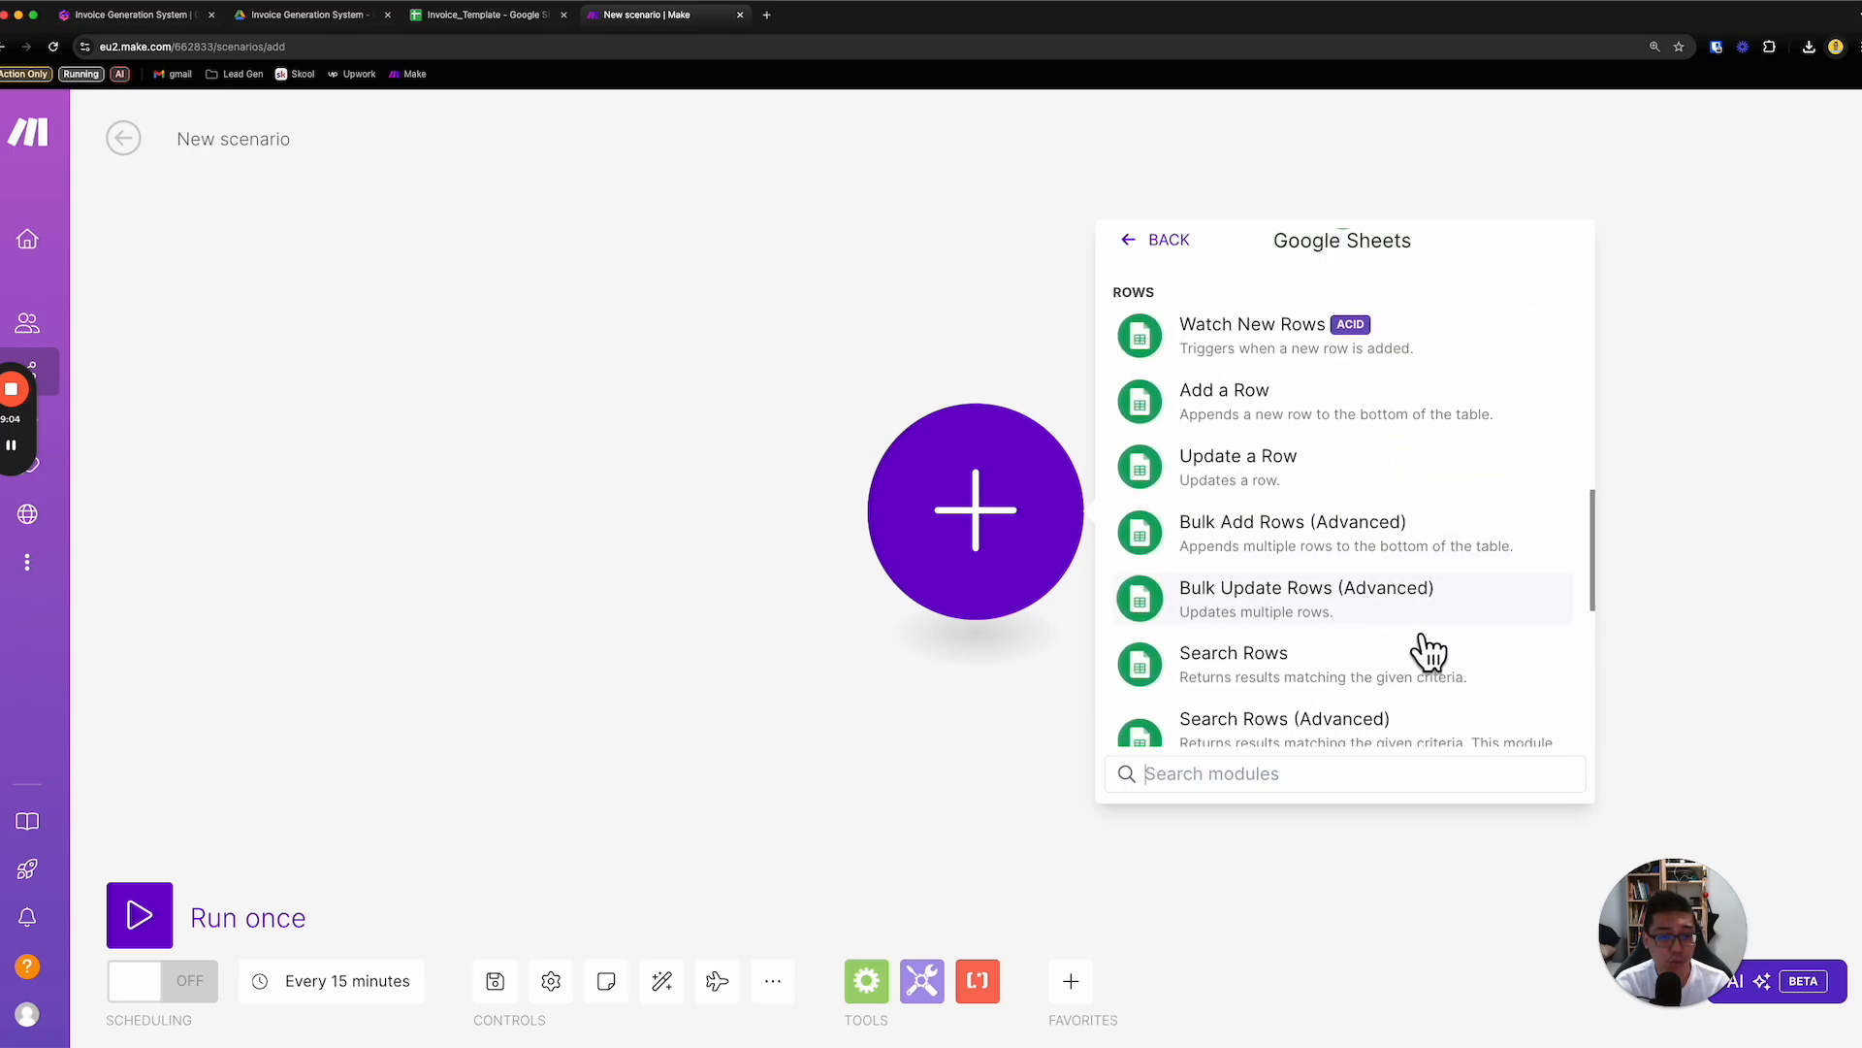
pyautogui.scroll(-1, 1426, 650)
pyautogui.scroll(-5, 1436, 659)
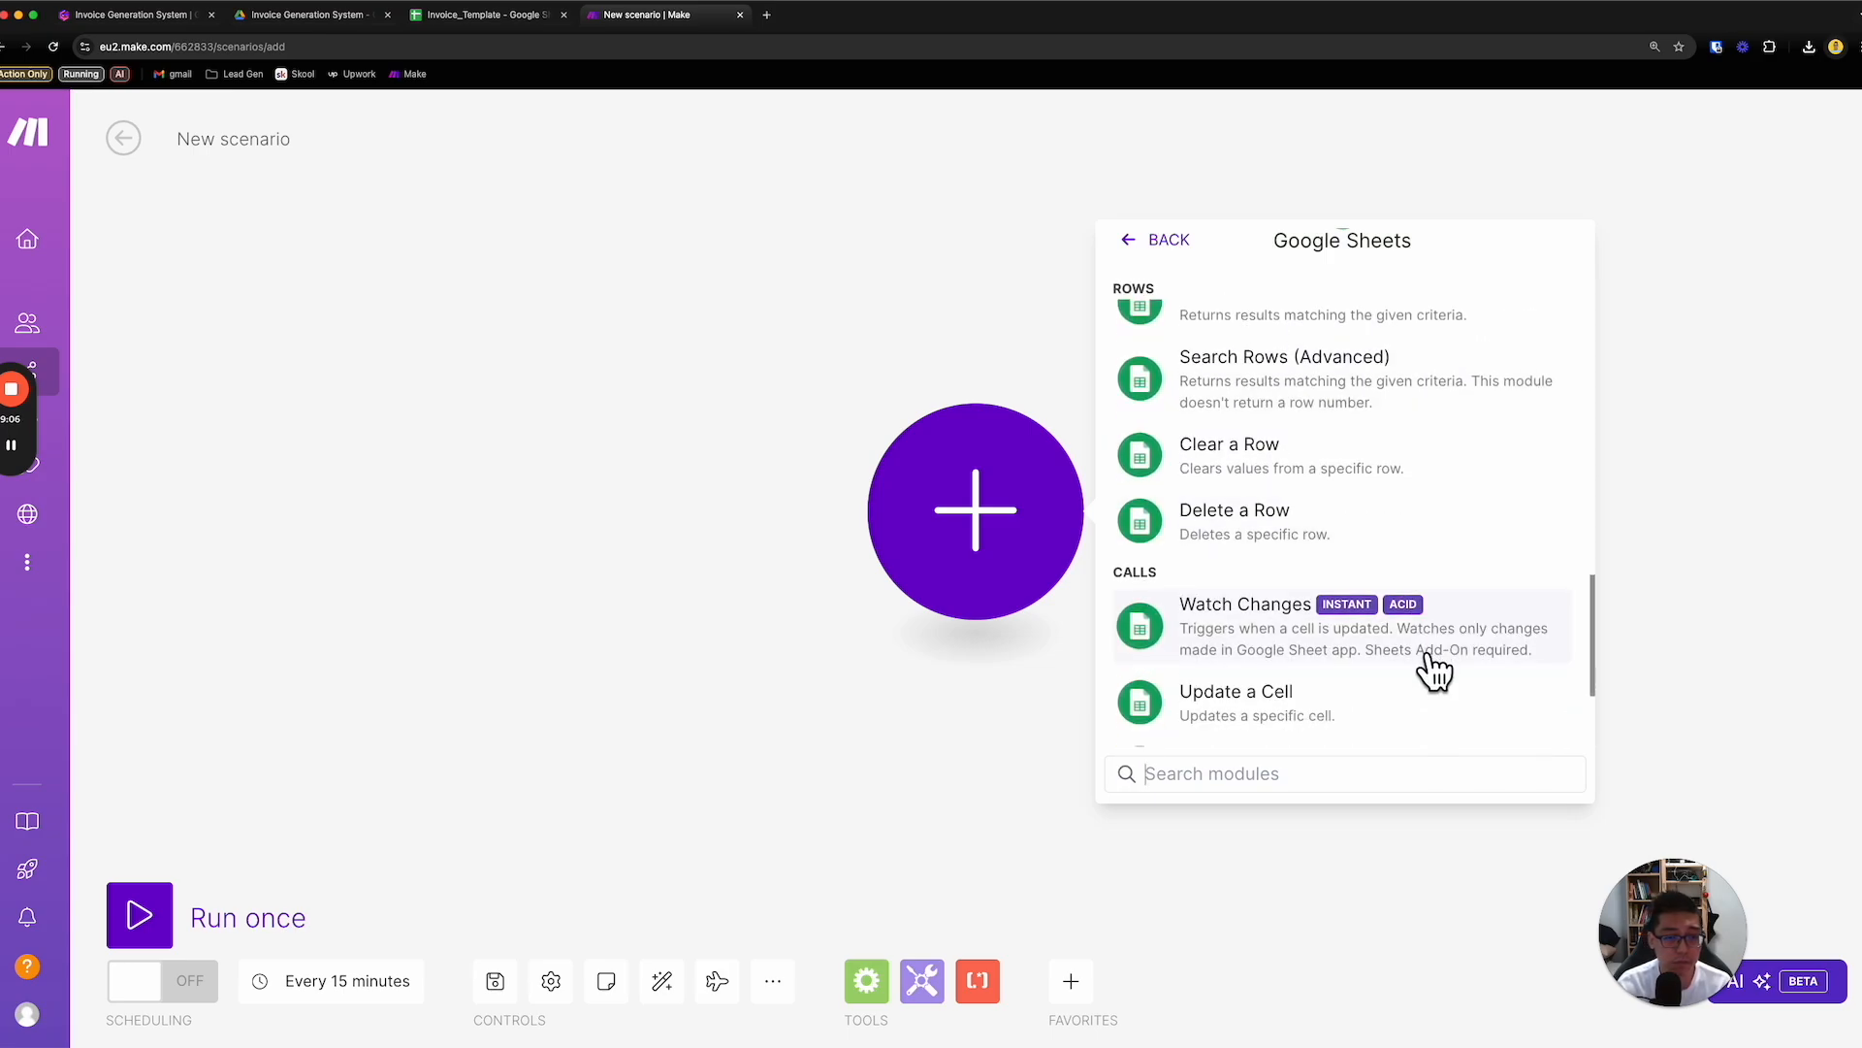
pyautogui.scroll(-2, 1433, 684)
pyautogui.scroll(3, 1434, 684)
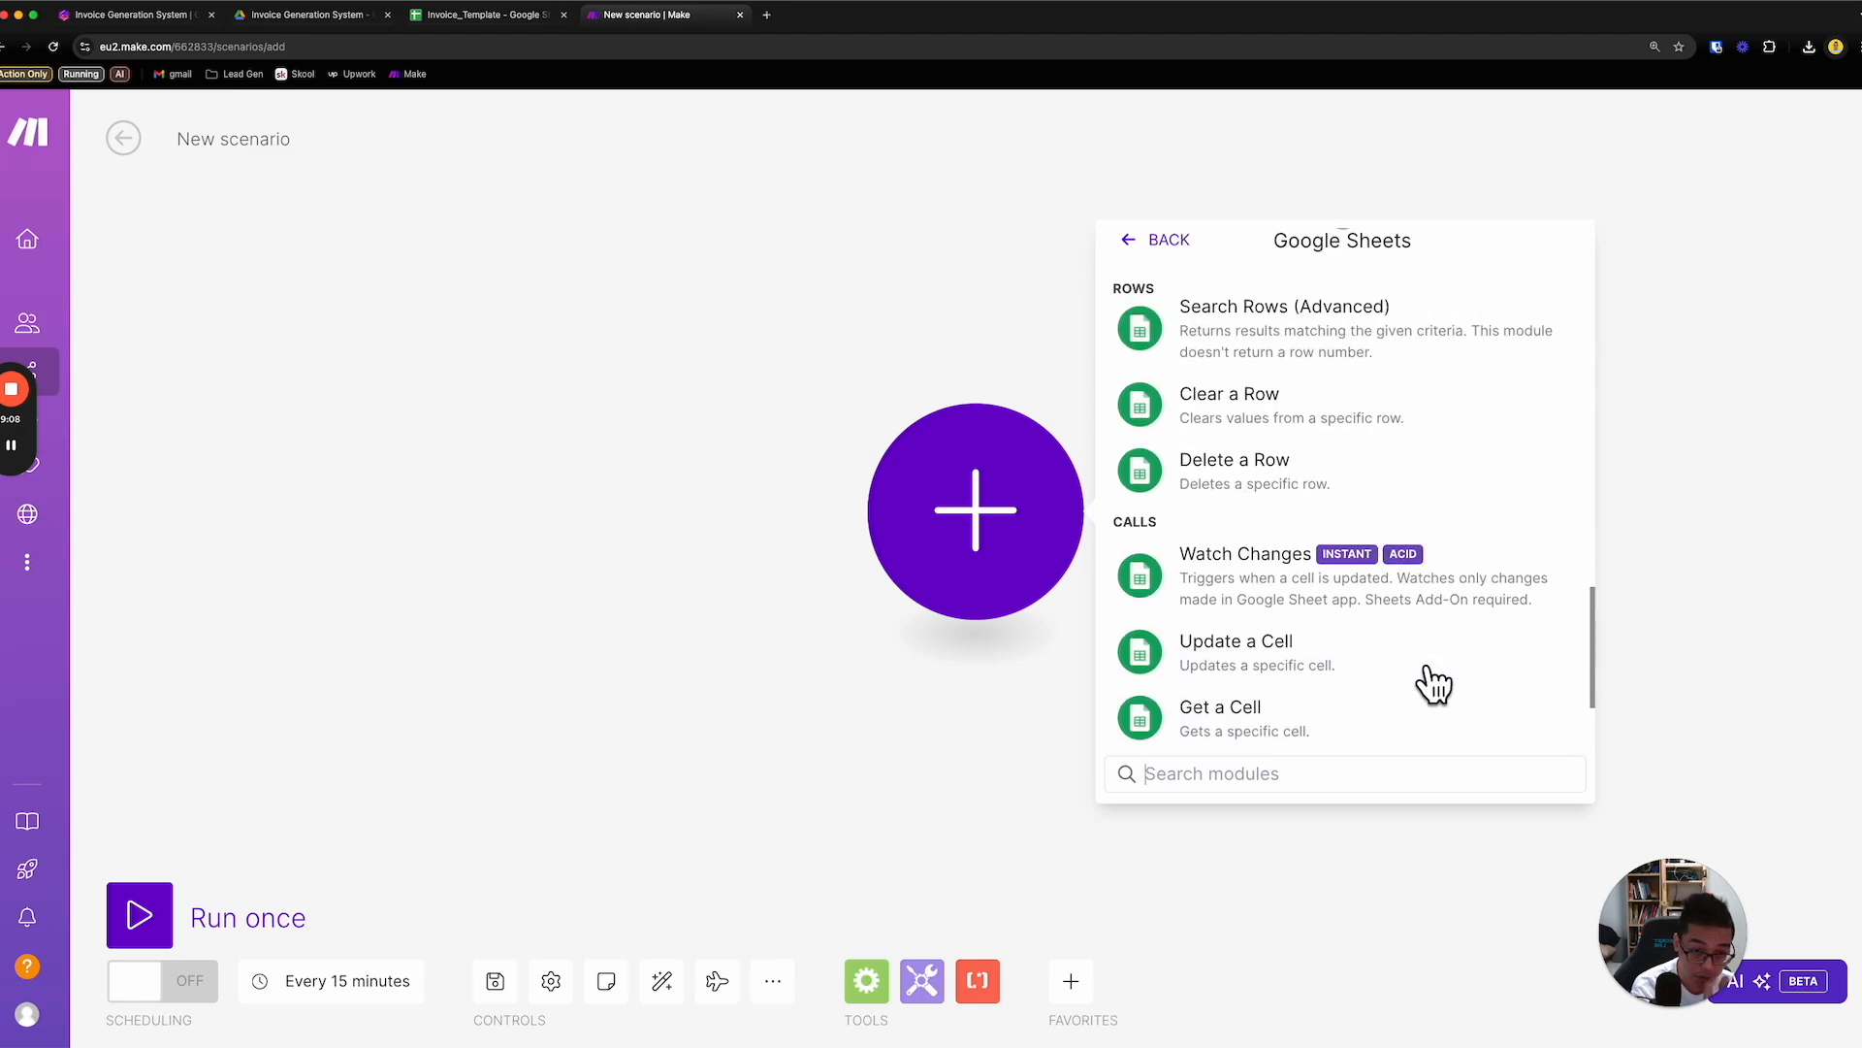
pyautogui.scroll(4, 1434, 679)
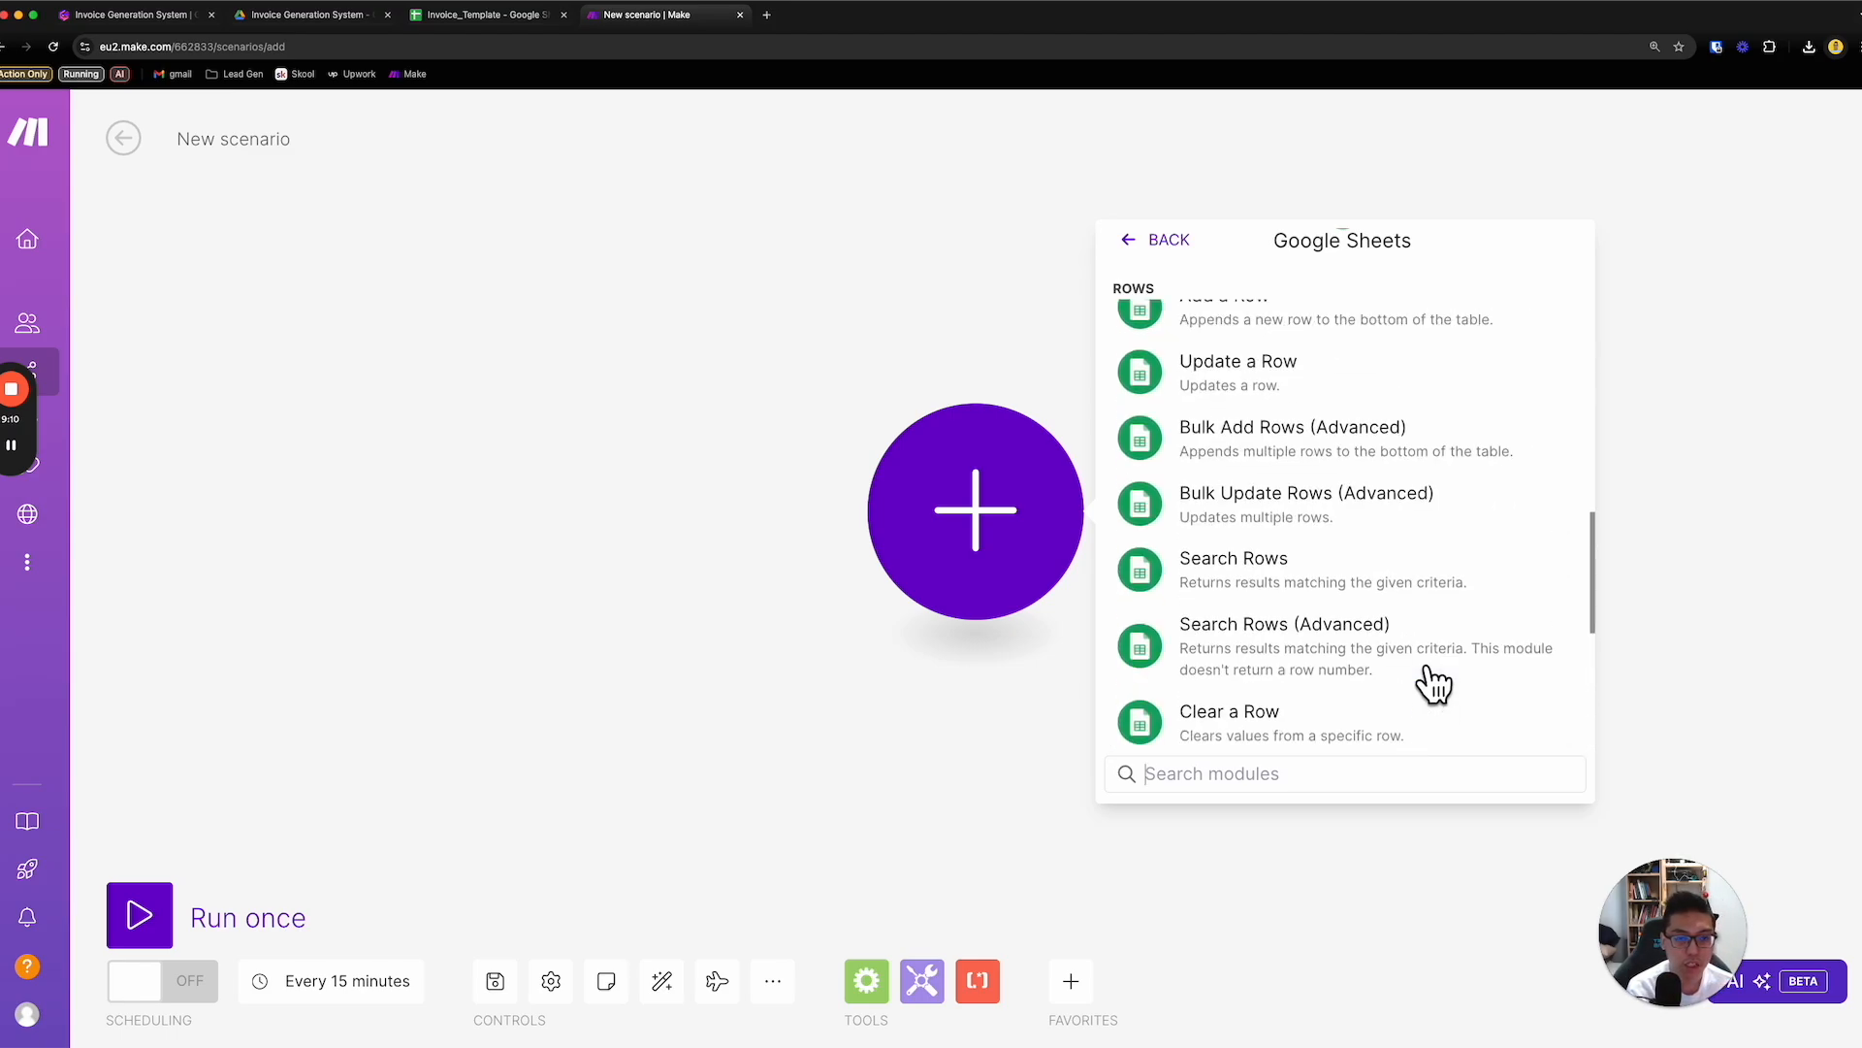
pyautogui.scroll(2, 1431, 565)
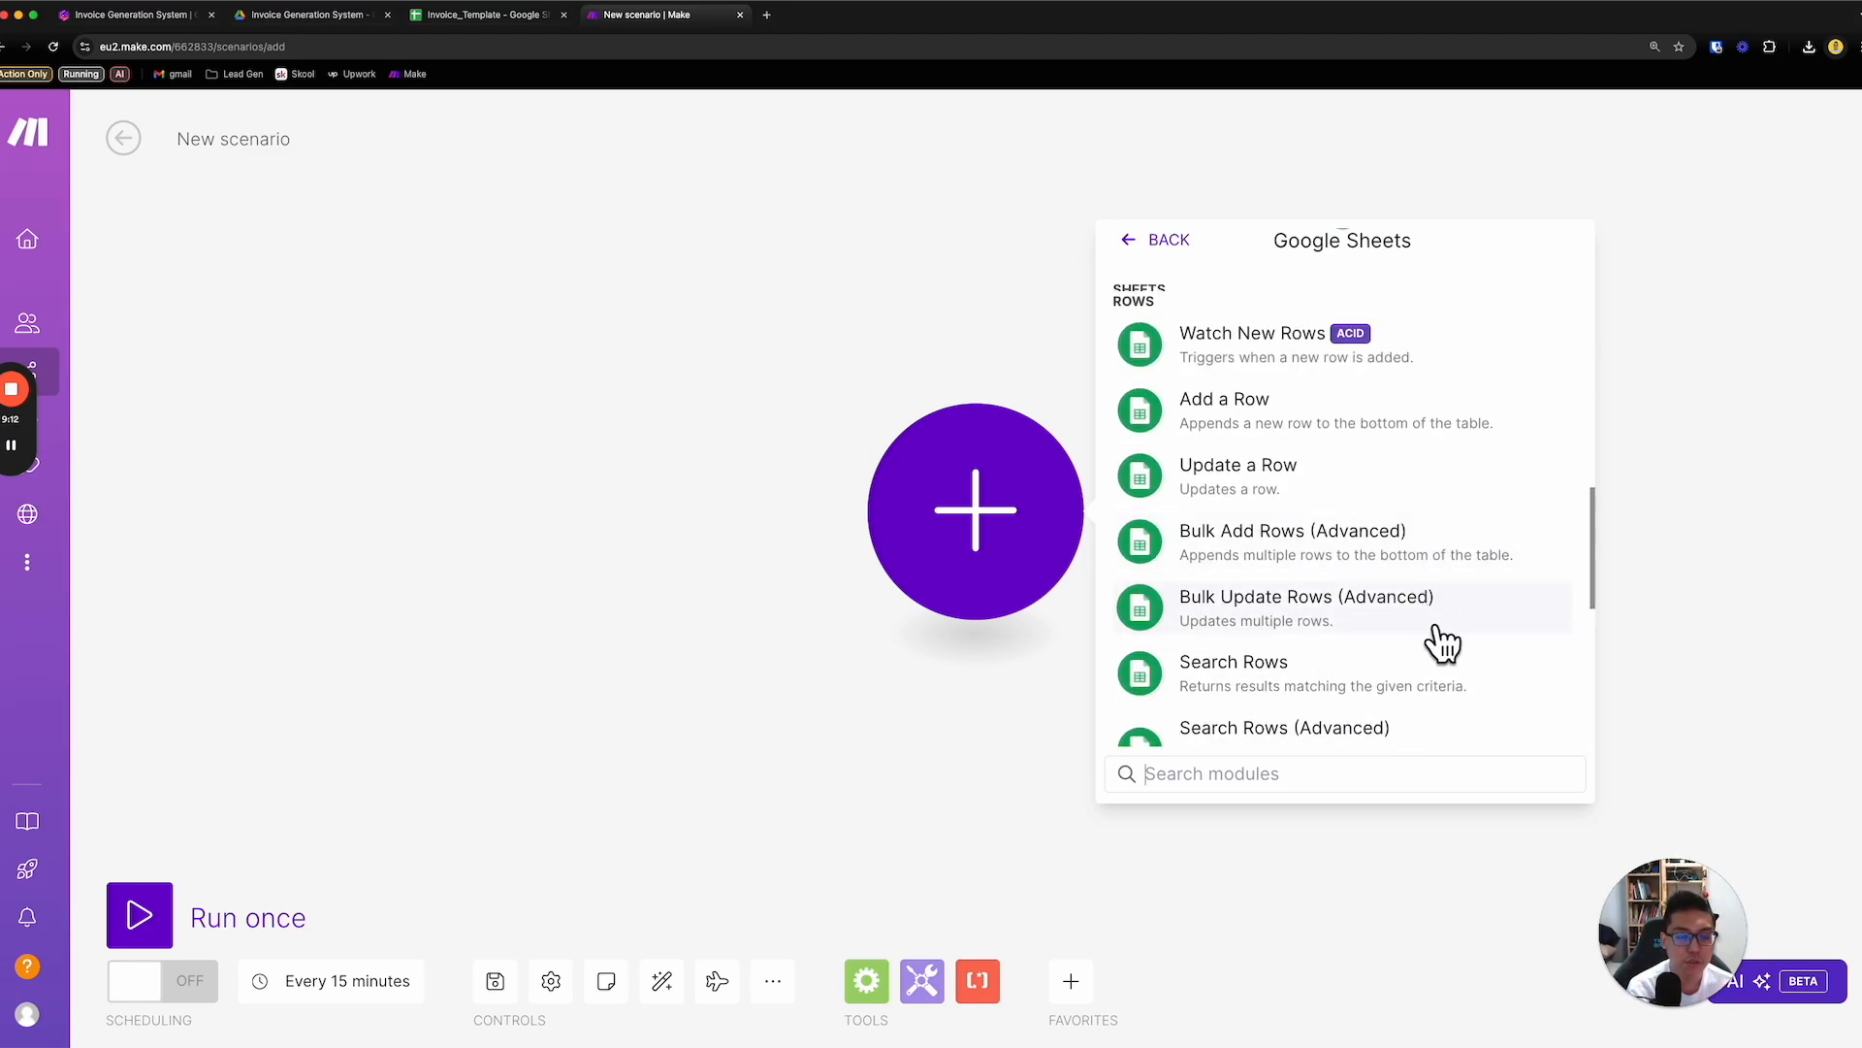
pyautogui.scroll(8, 1442, 640)
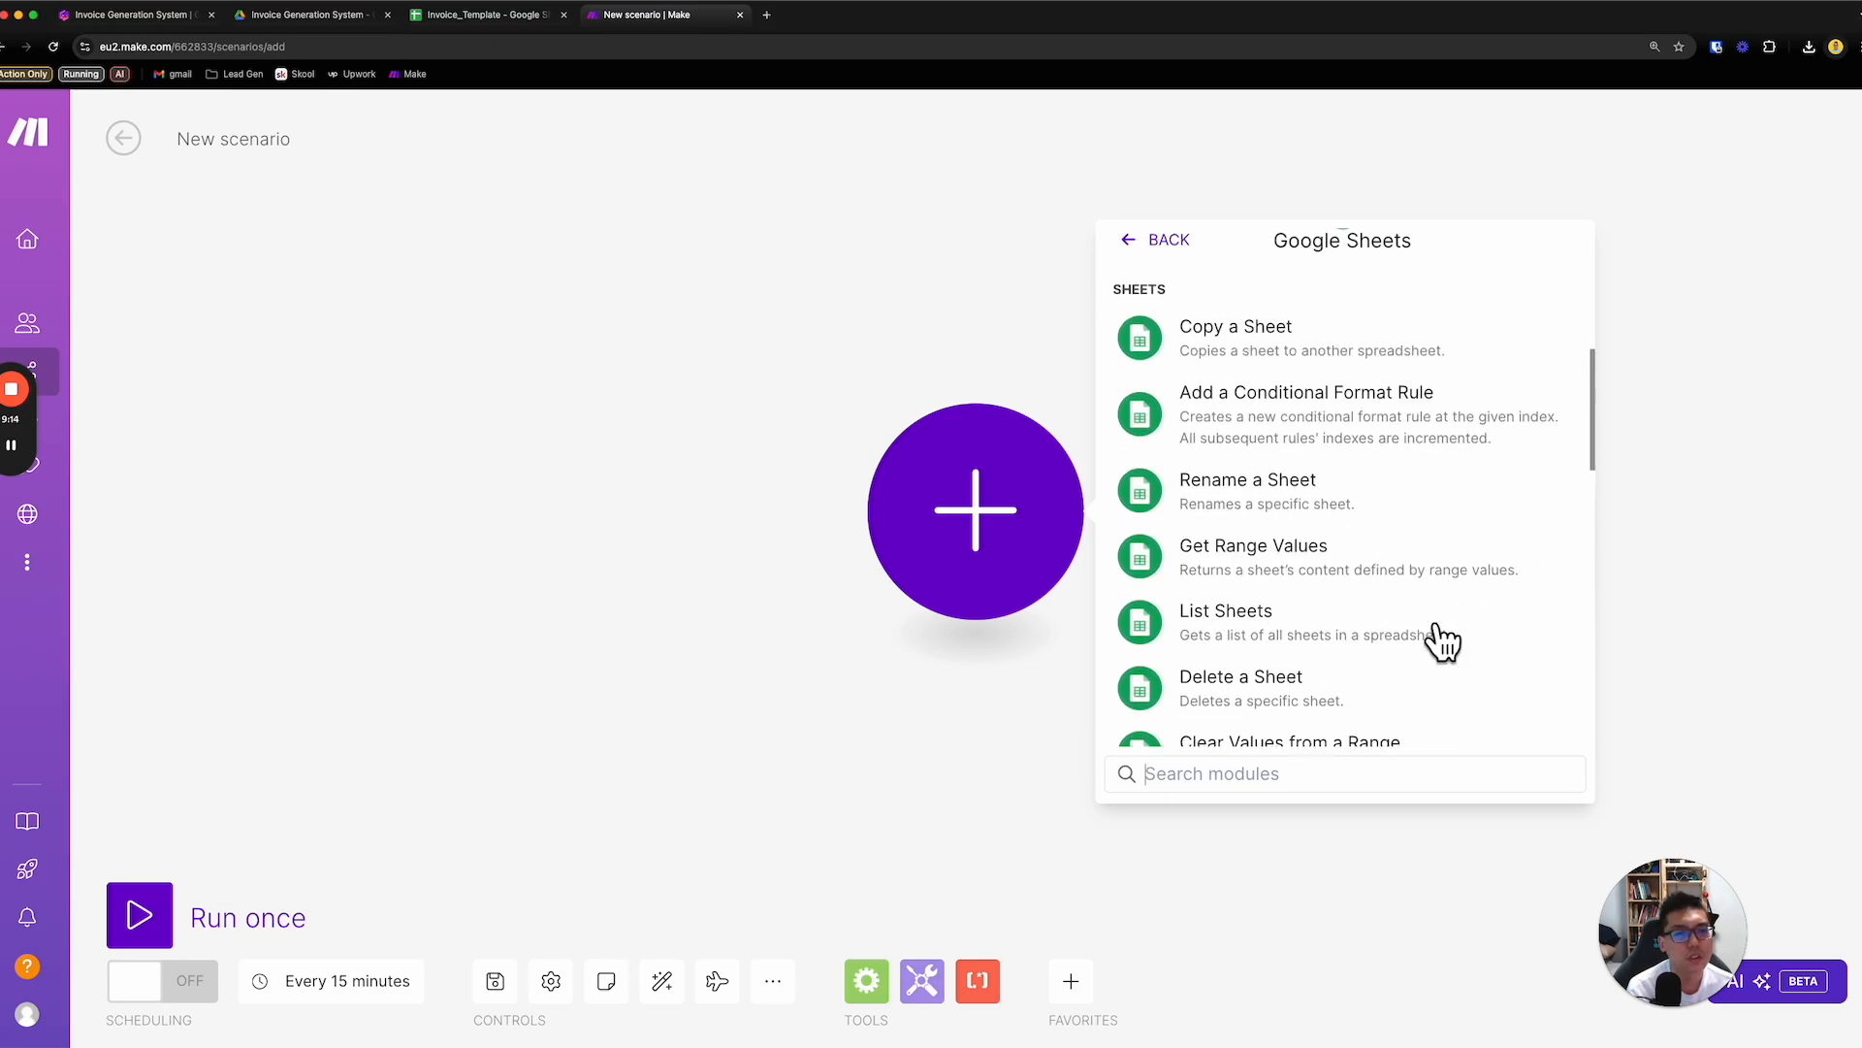
pyautogui.scroll(3, 1443, 640)
# - Search the Google Sheets modules for template and add Create a Spreadsheet from a Template to the scenario with its default settings
pyautogui.click(1374, 781)
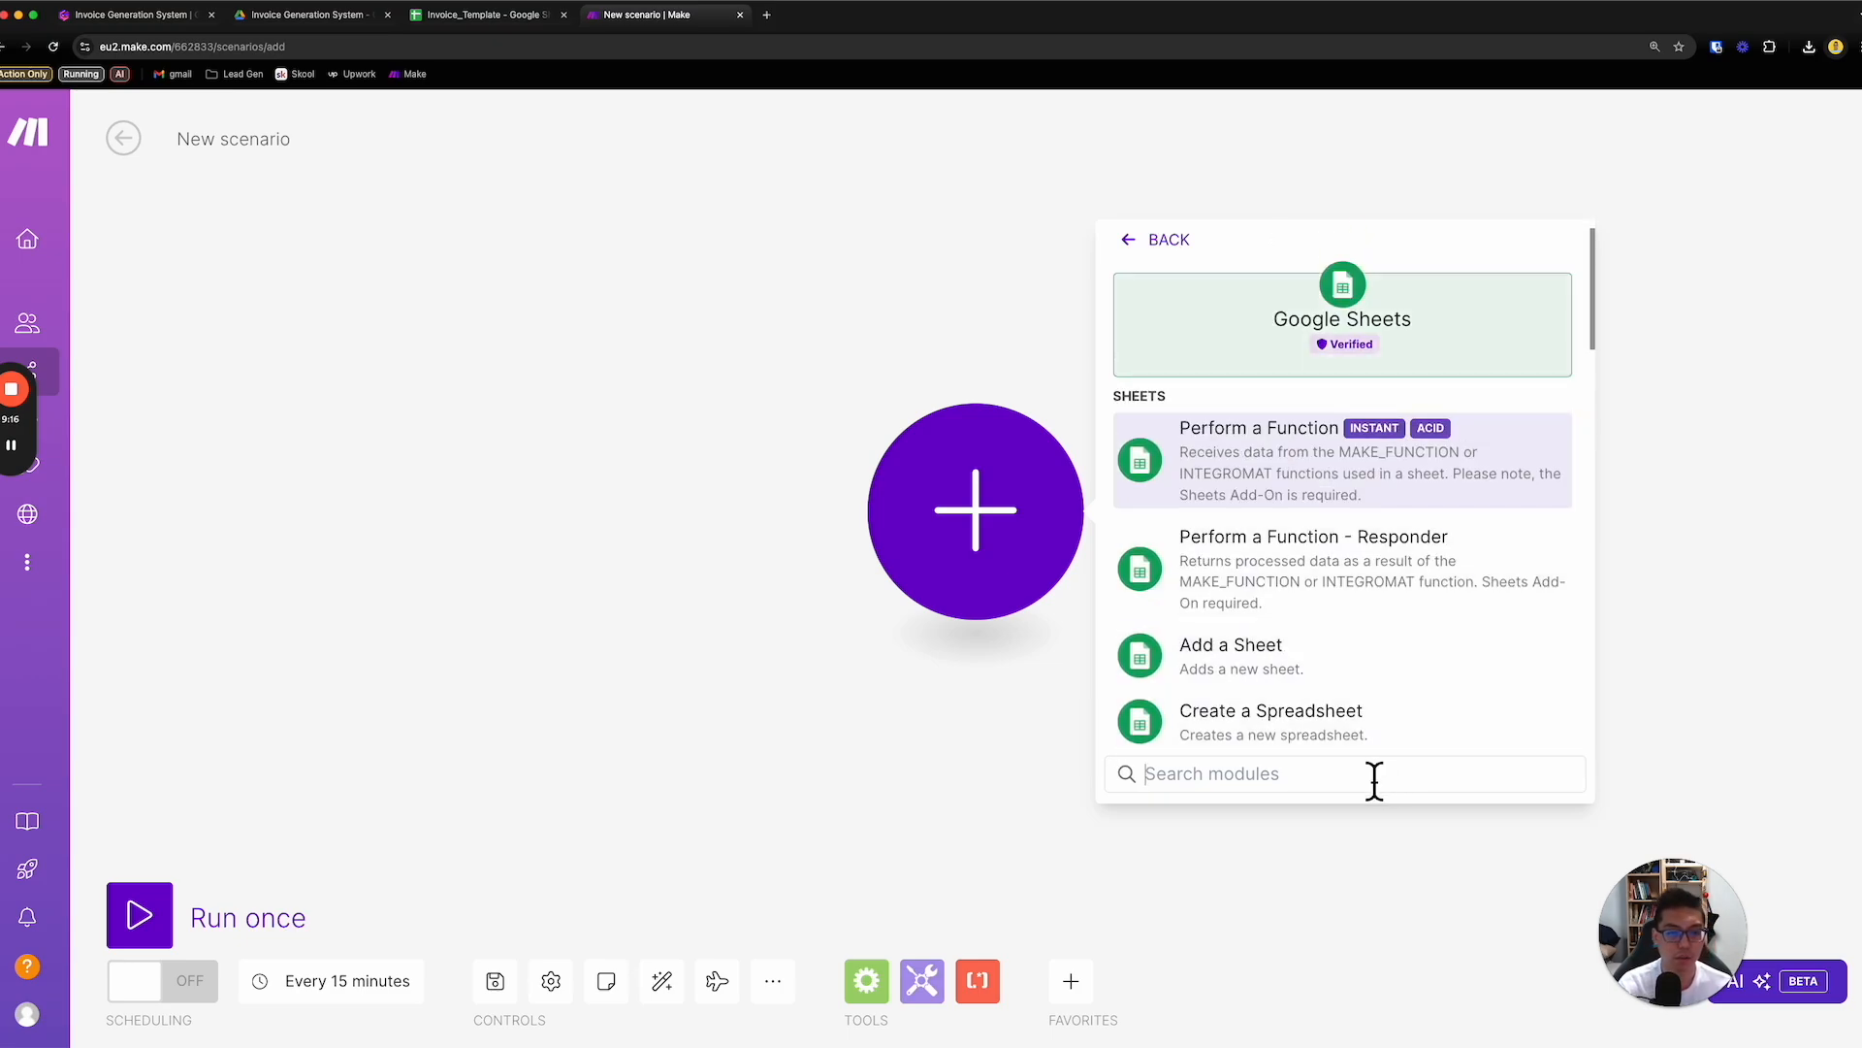
pyautogui.write('template')
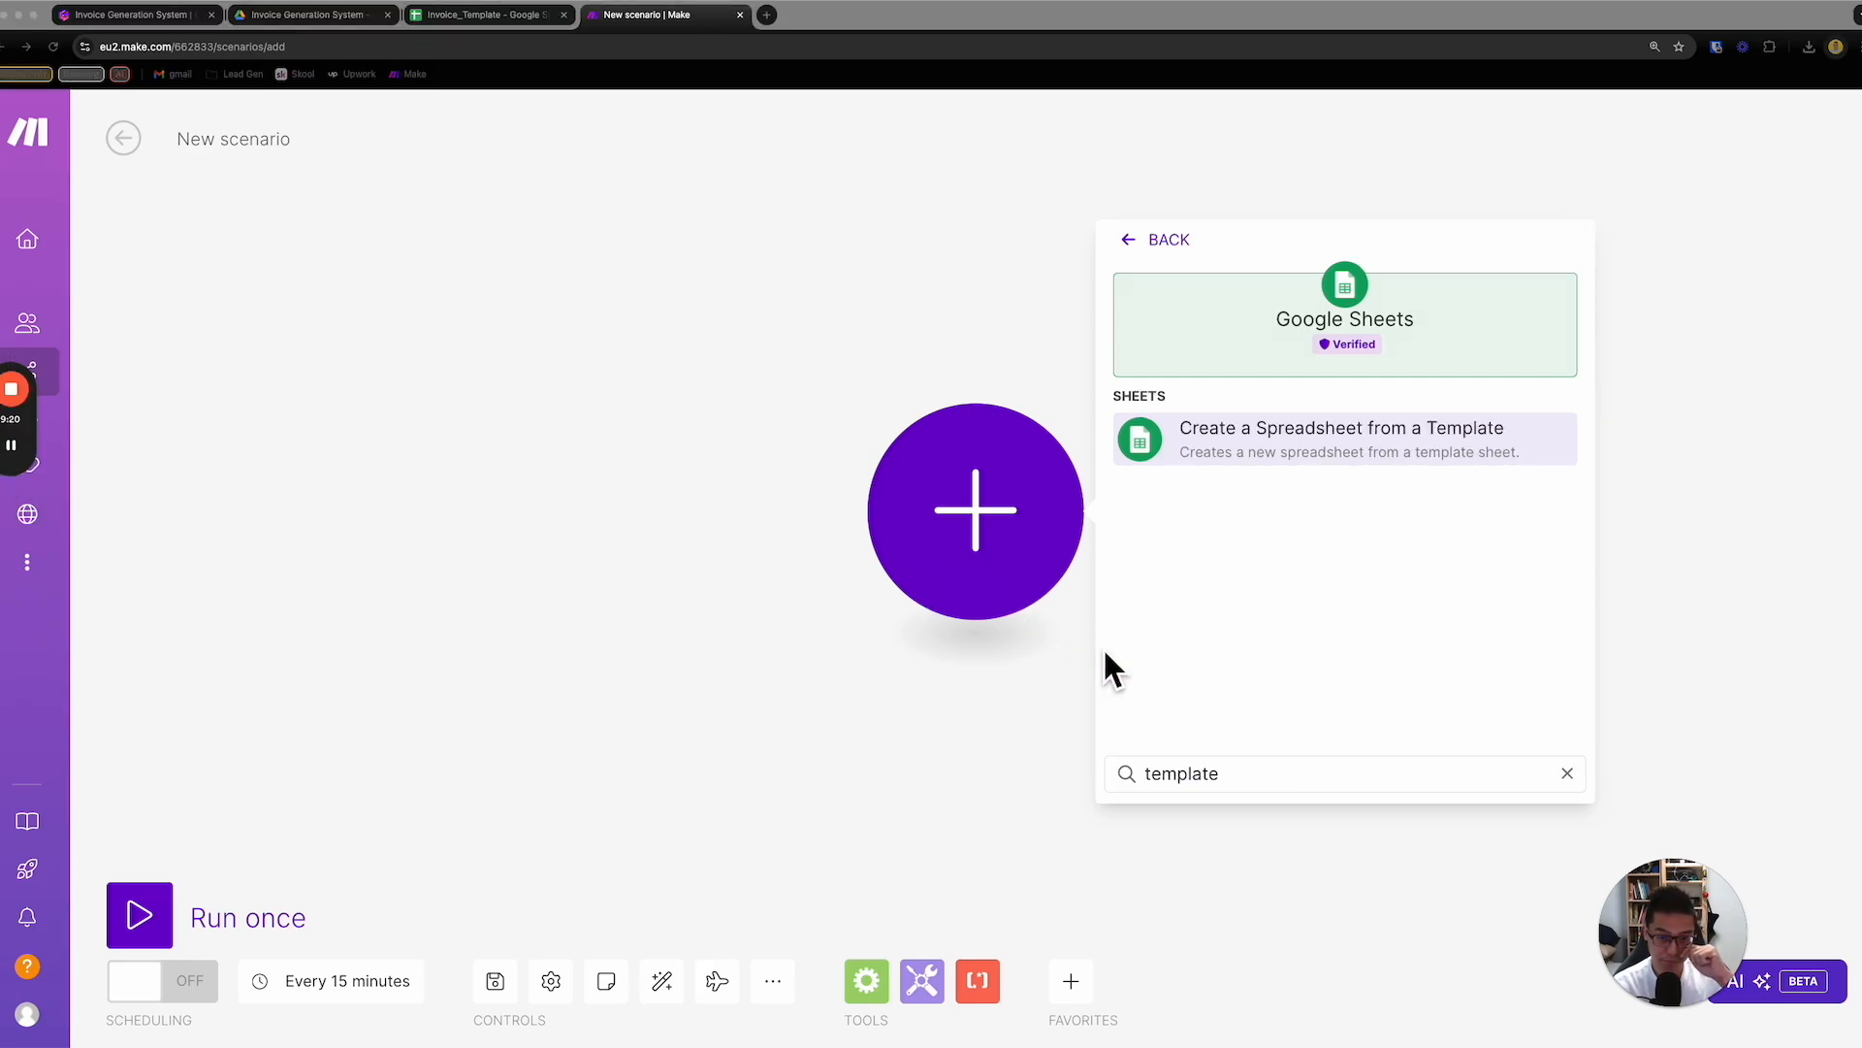
pyautogui.click(1276, 779)
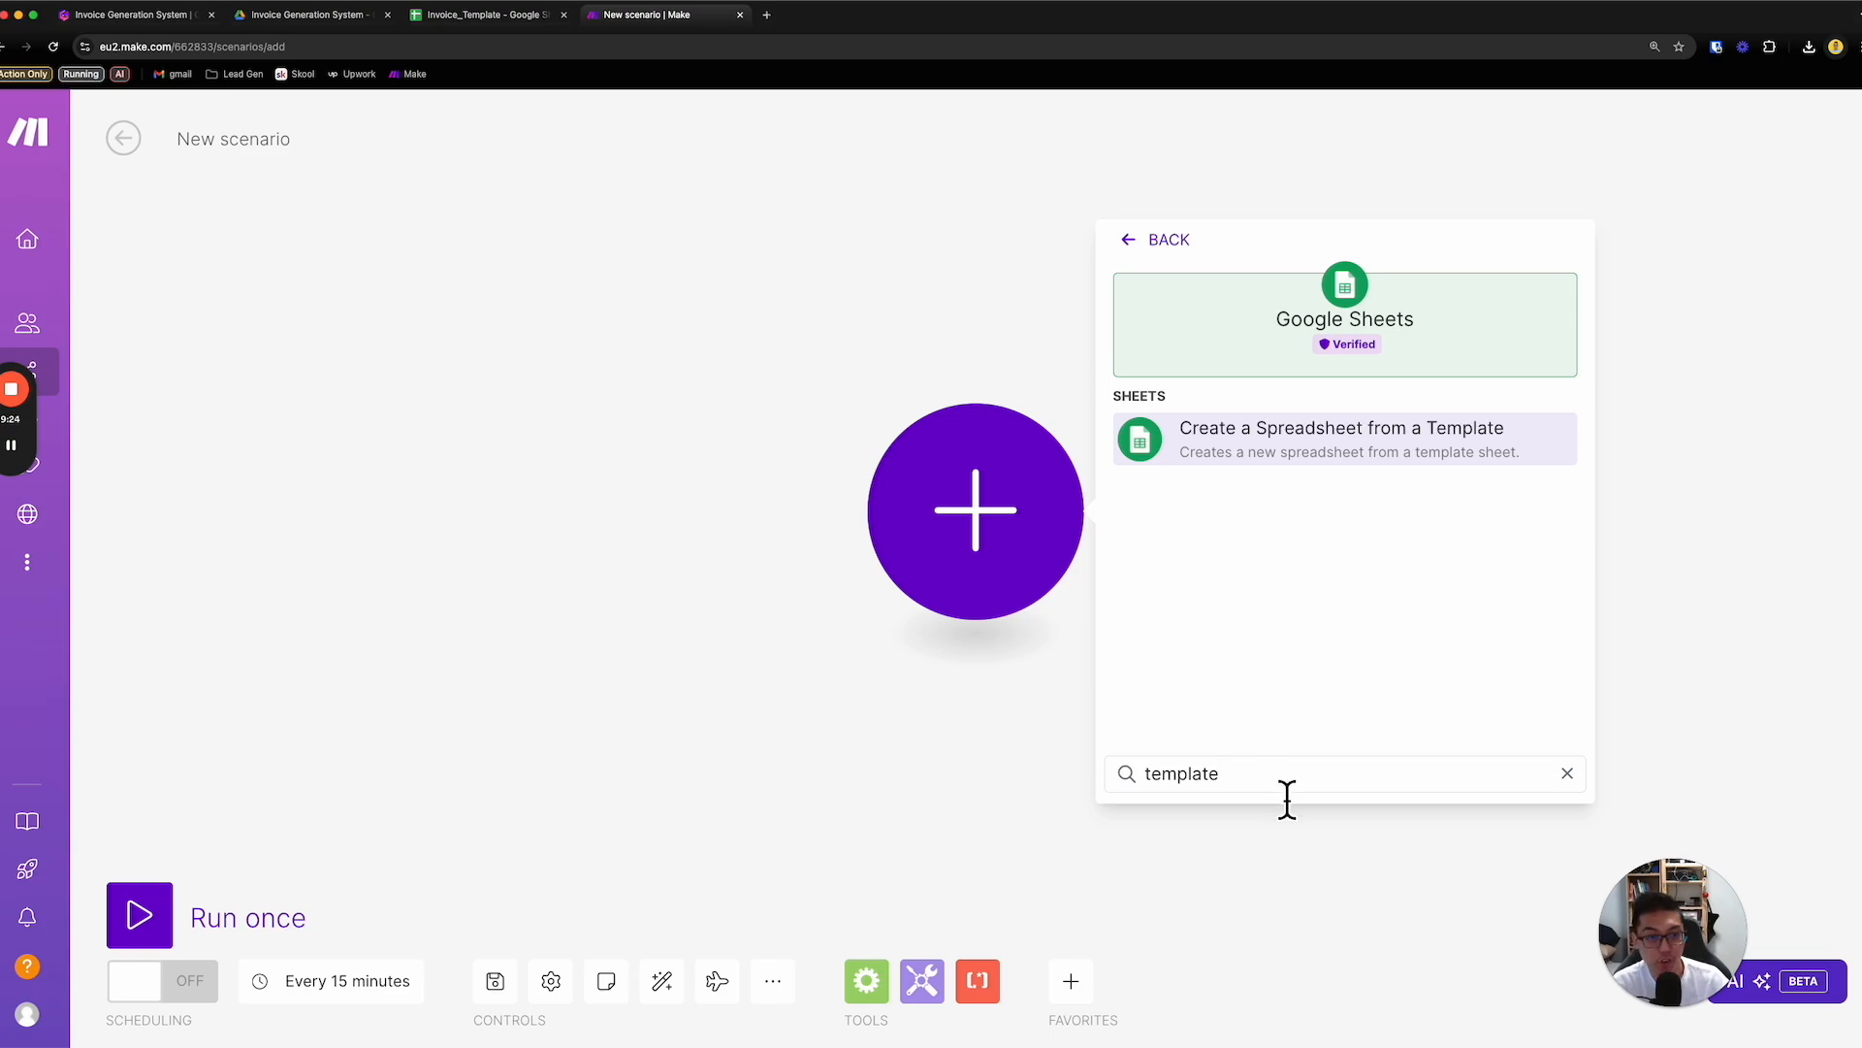
pyautogui.click(1333, 456)
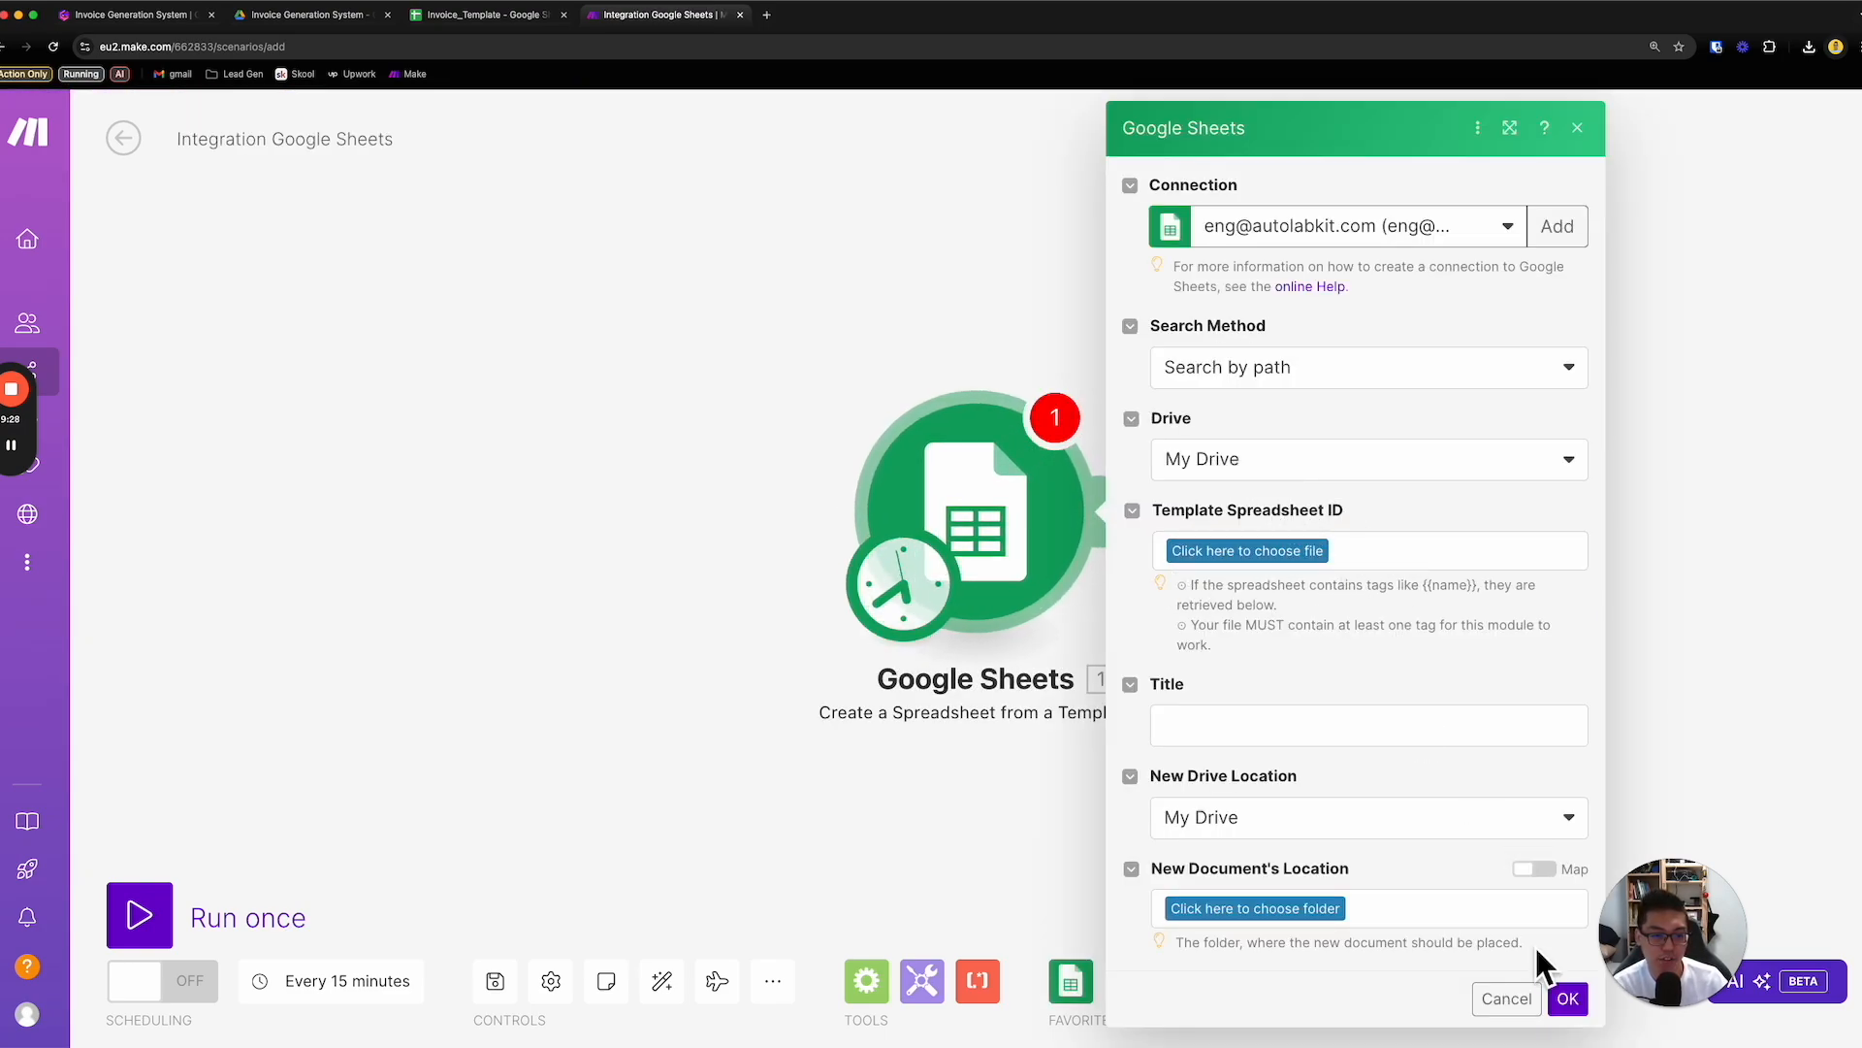
pyautogui.click(1557, 998)
# - Set the Google Sheets module's template spreadsheet to Invoice_Template in Playground / Invoice Generation System
pyautogui.click(1025, 493)
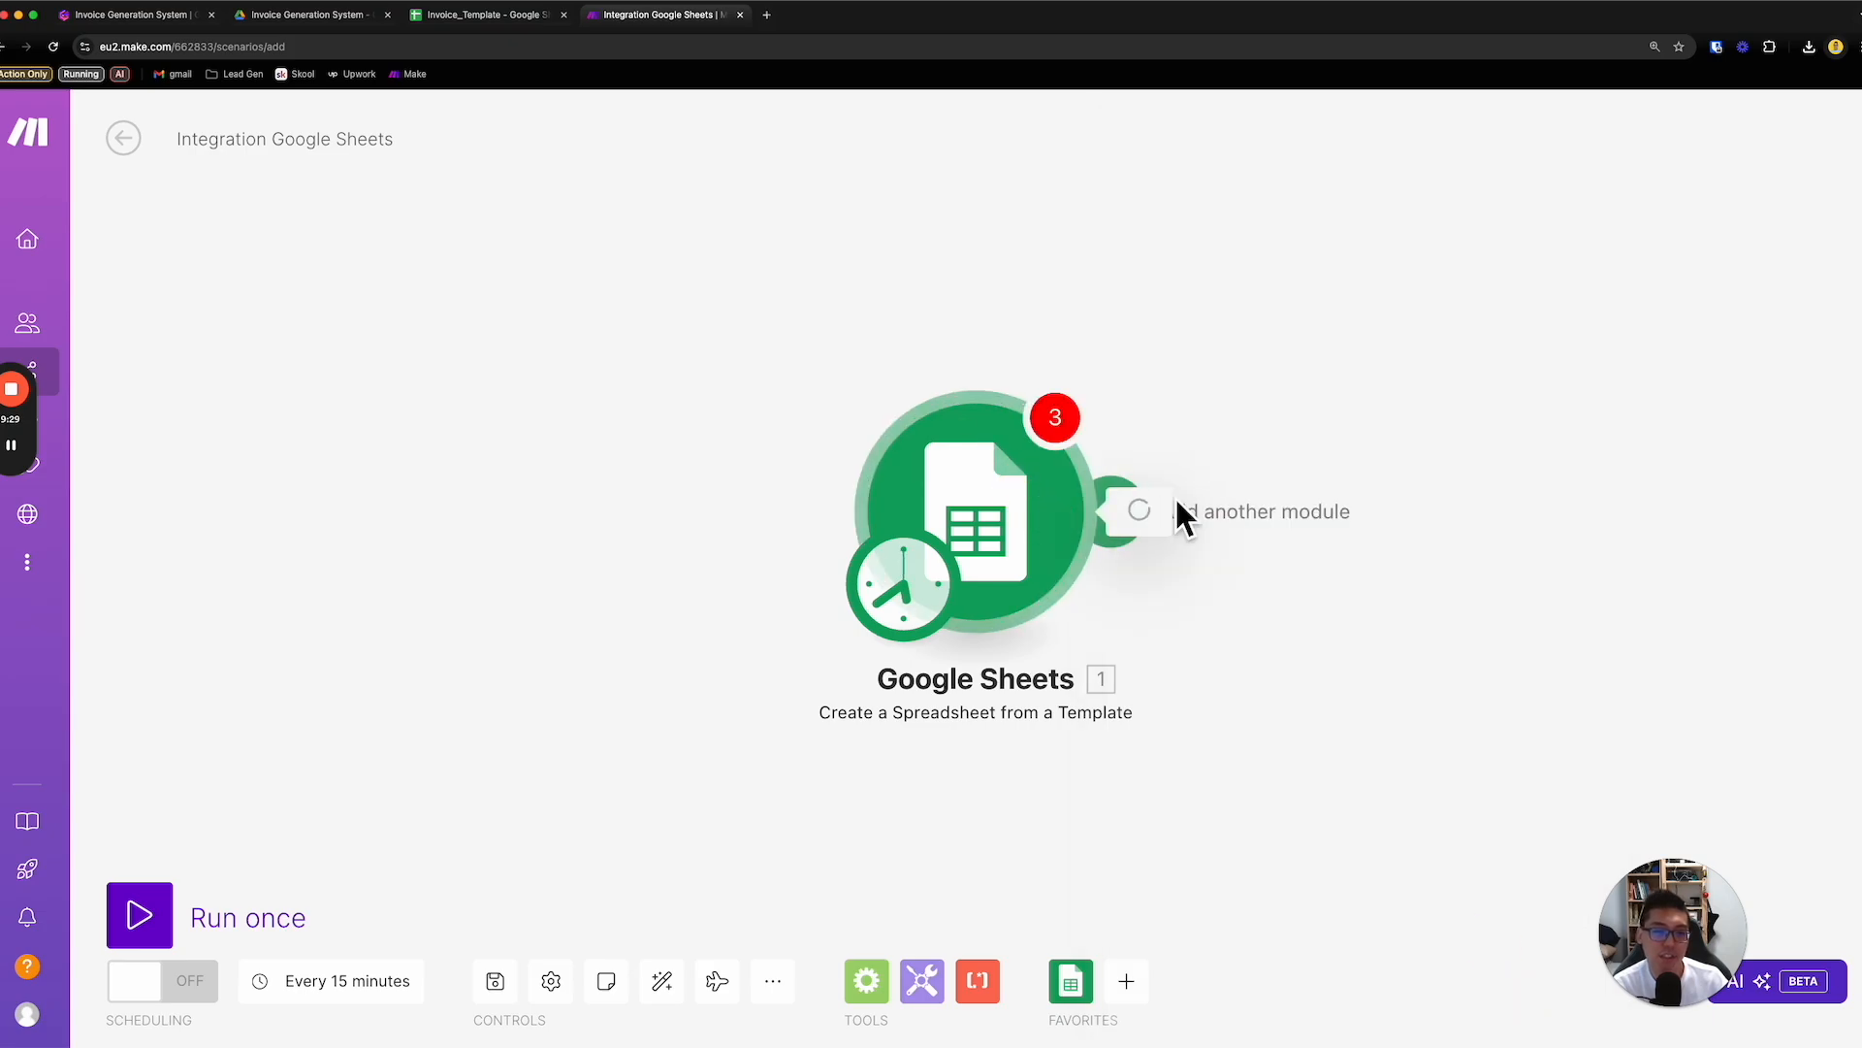
pyautogui.click(1289, 550)
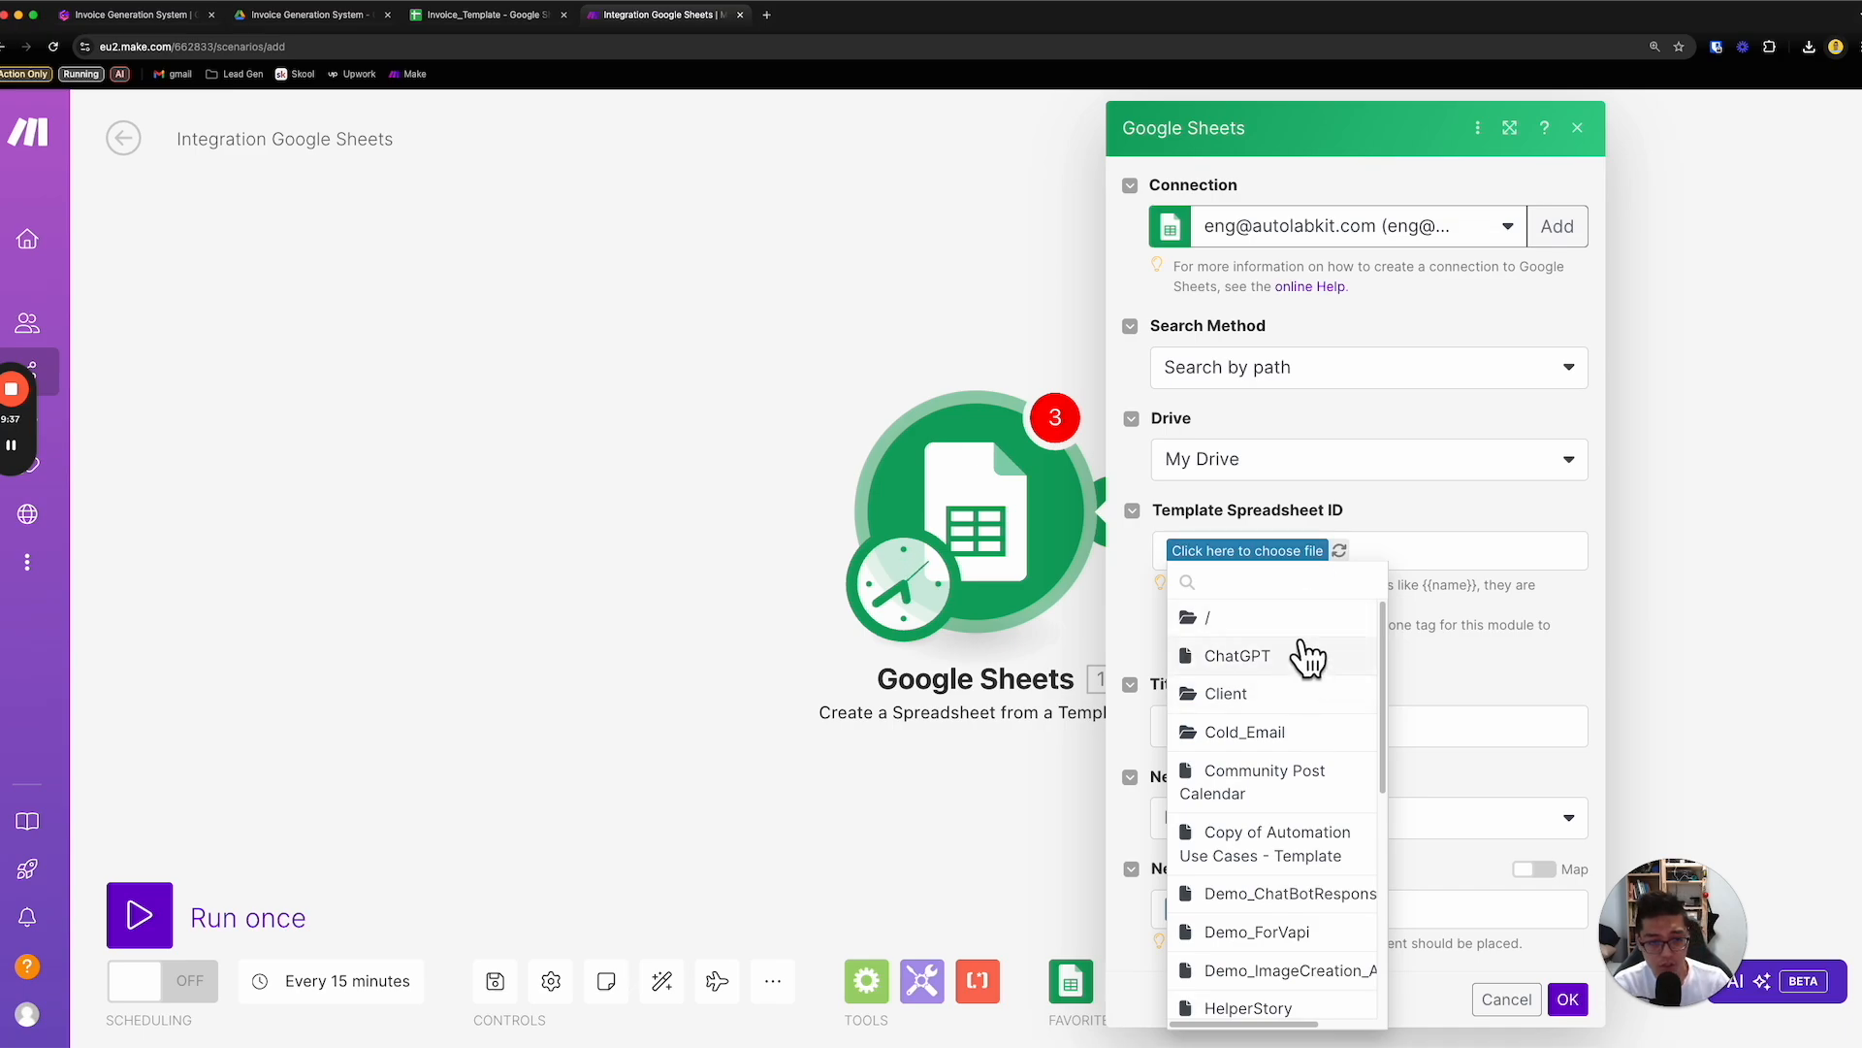
pyautogui.write('play')
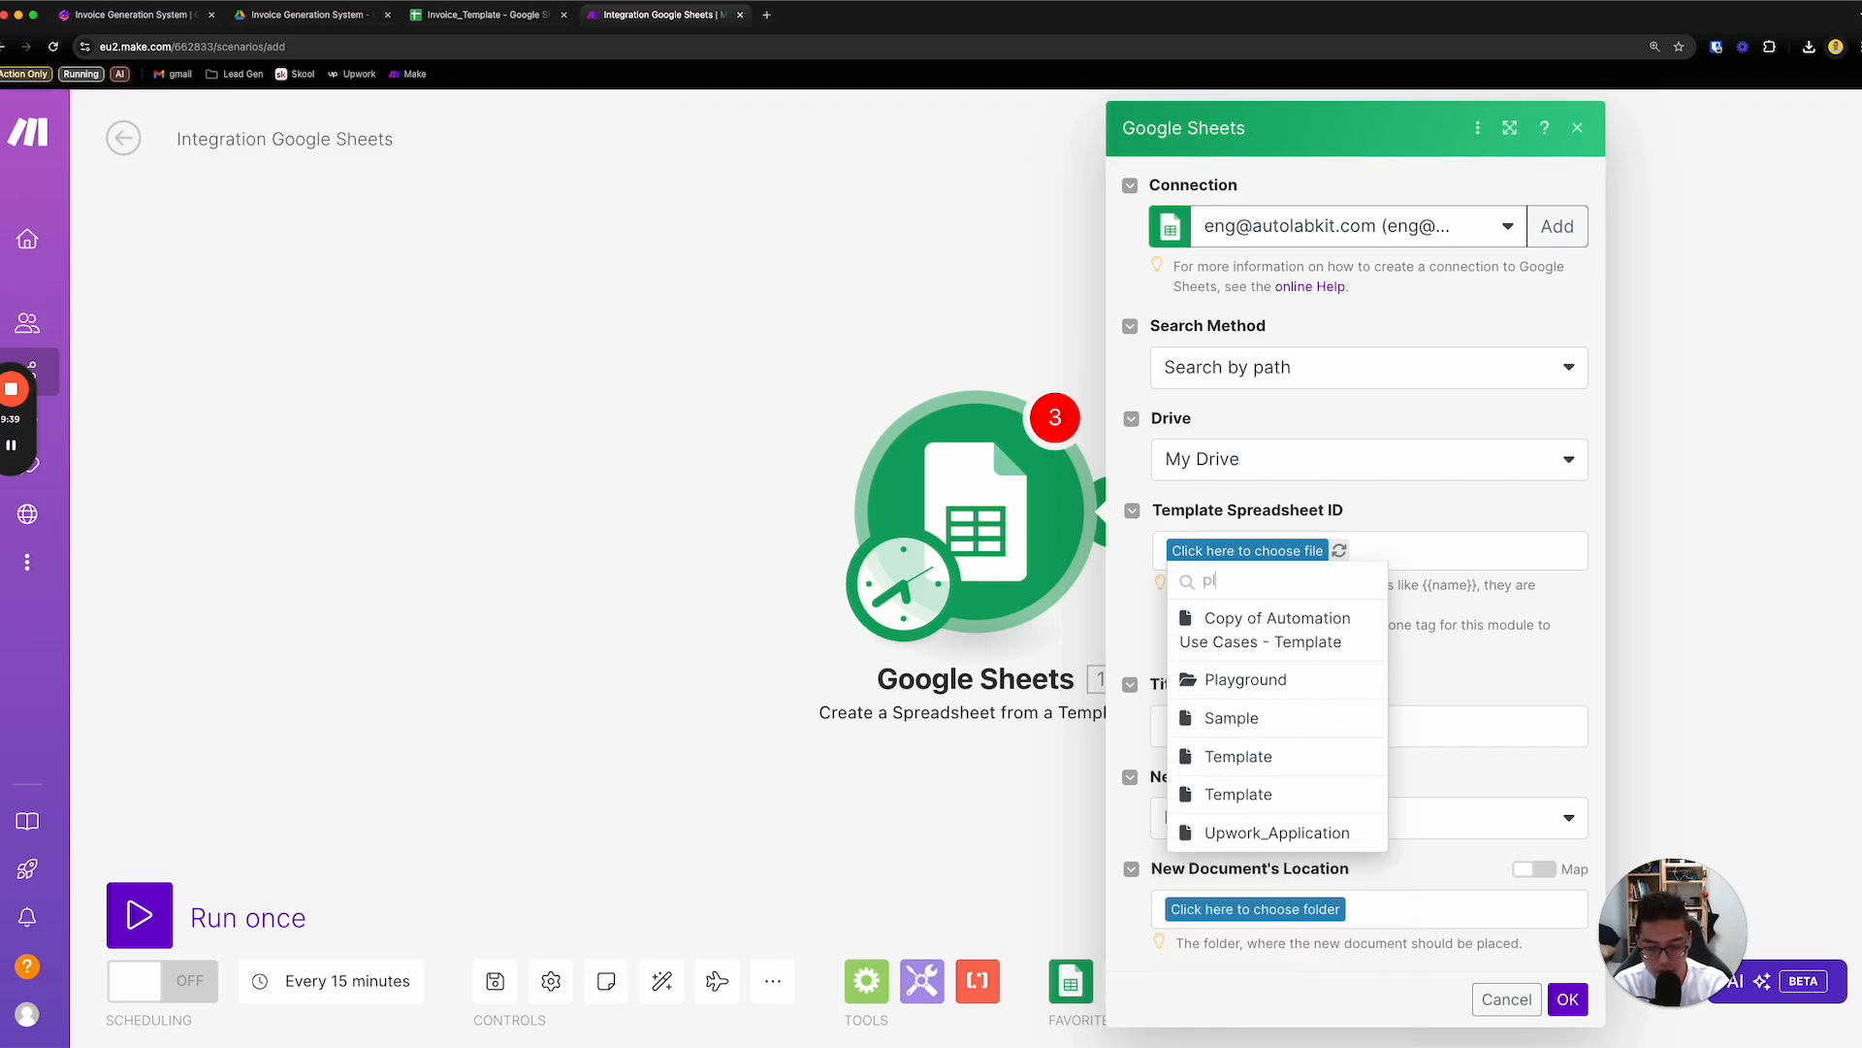
pyautogui.click(1280, 621)
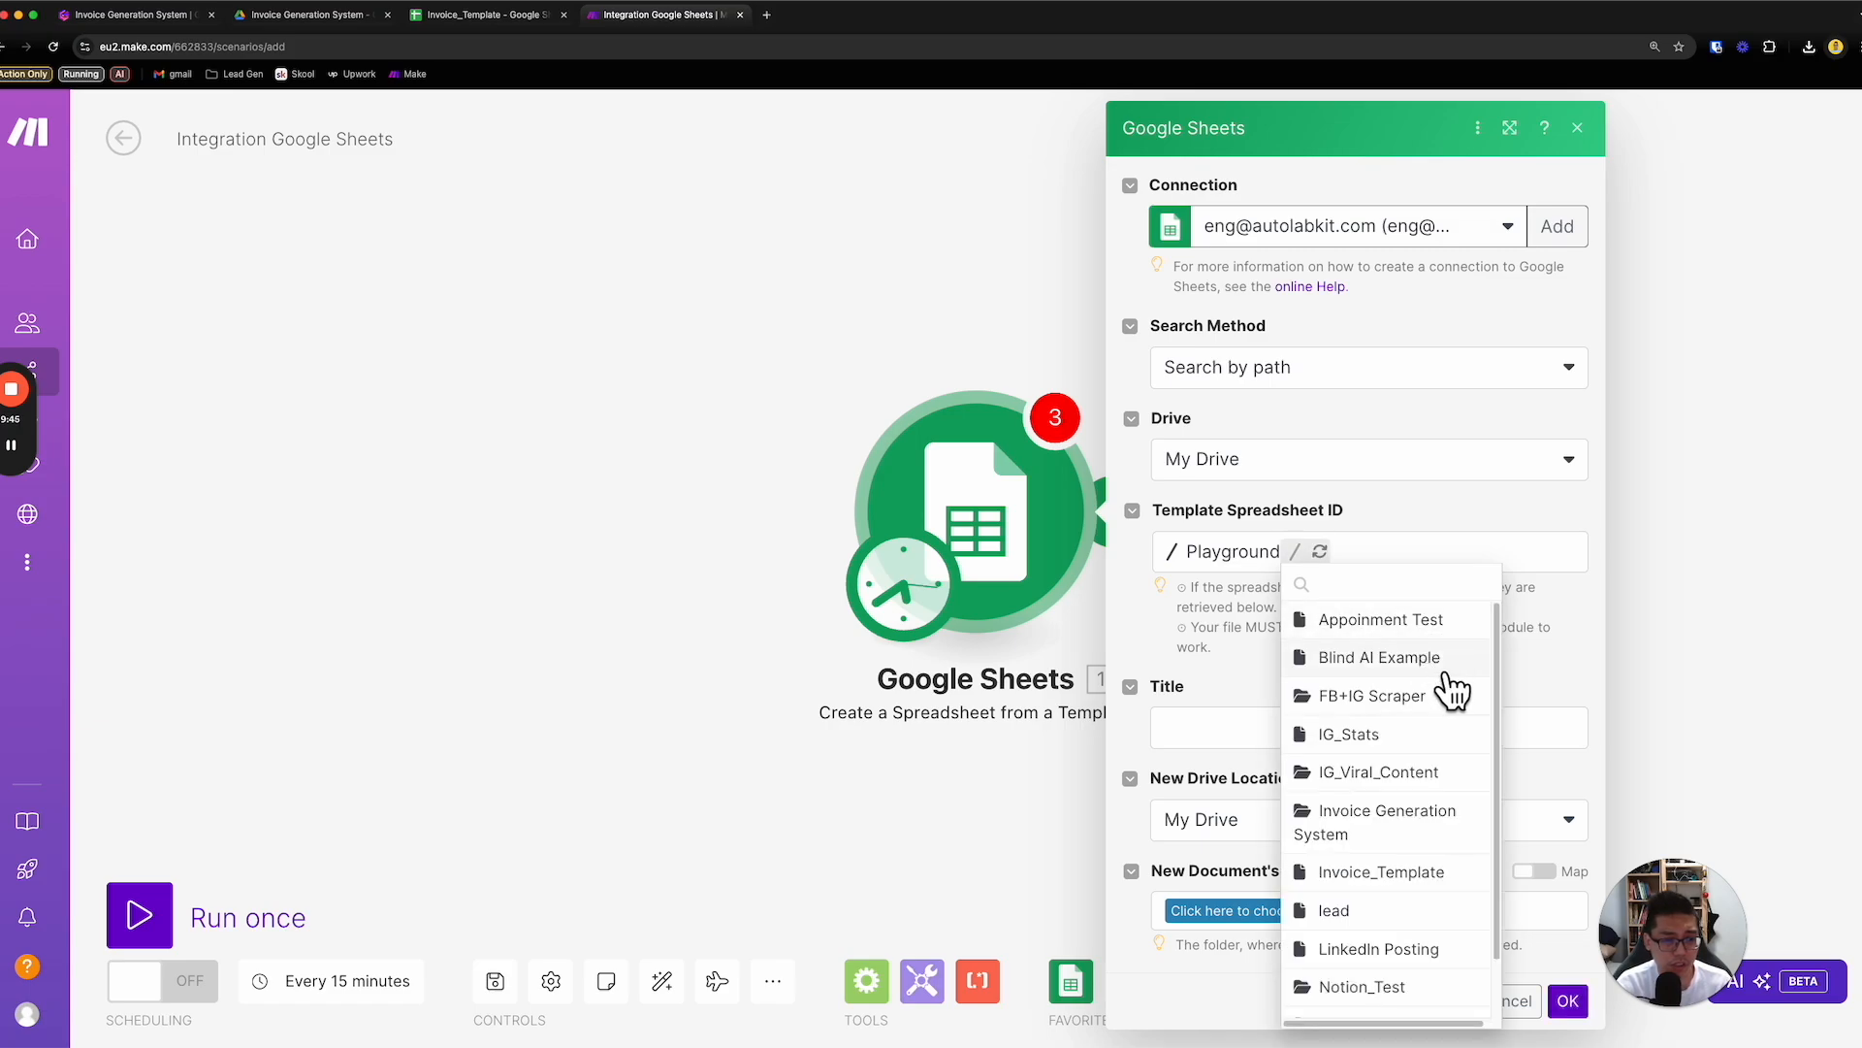
pyautogui.click(1455, 871)
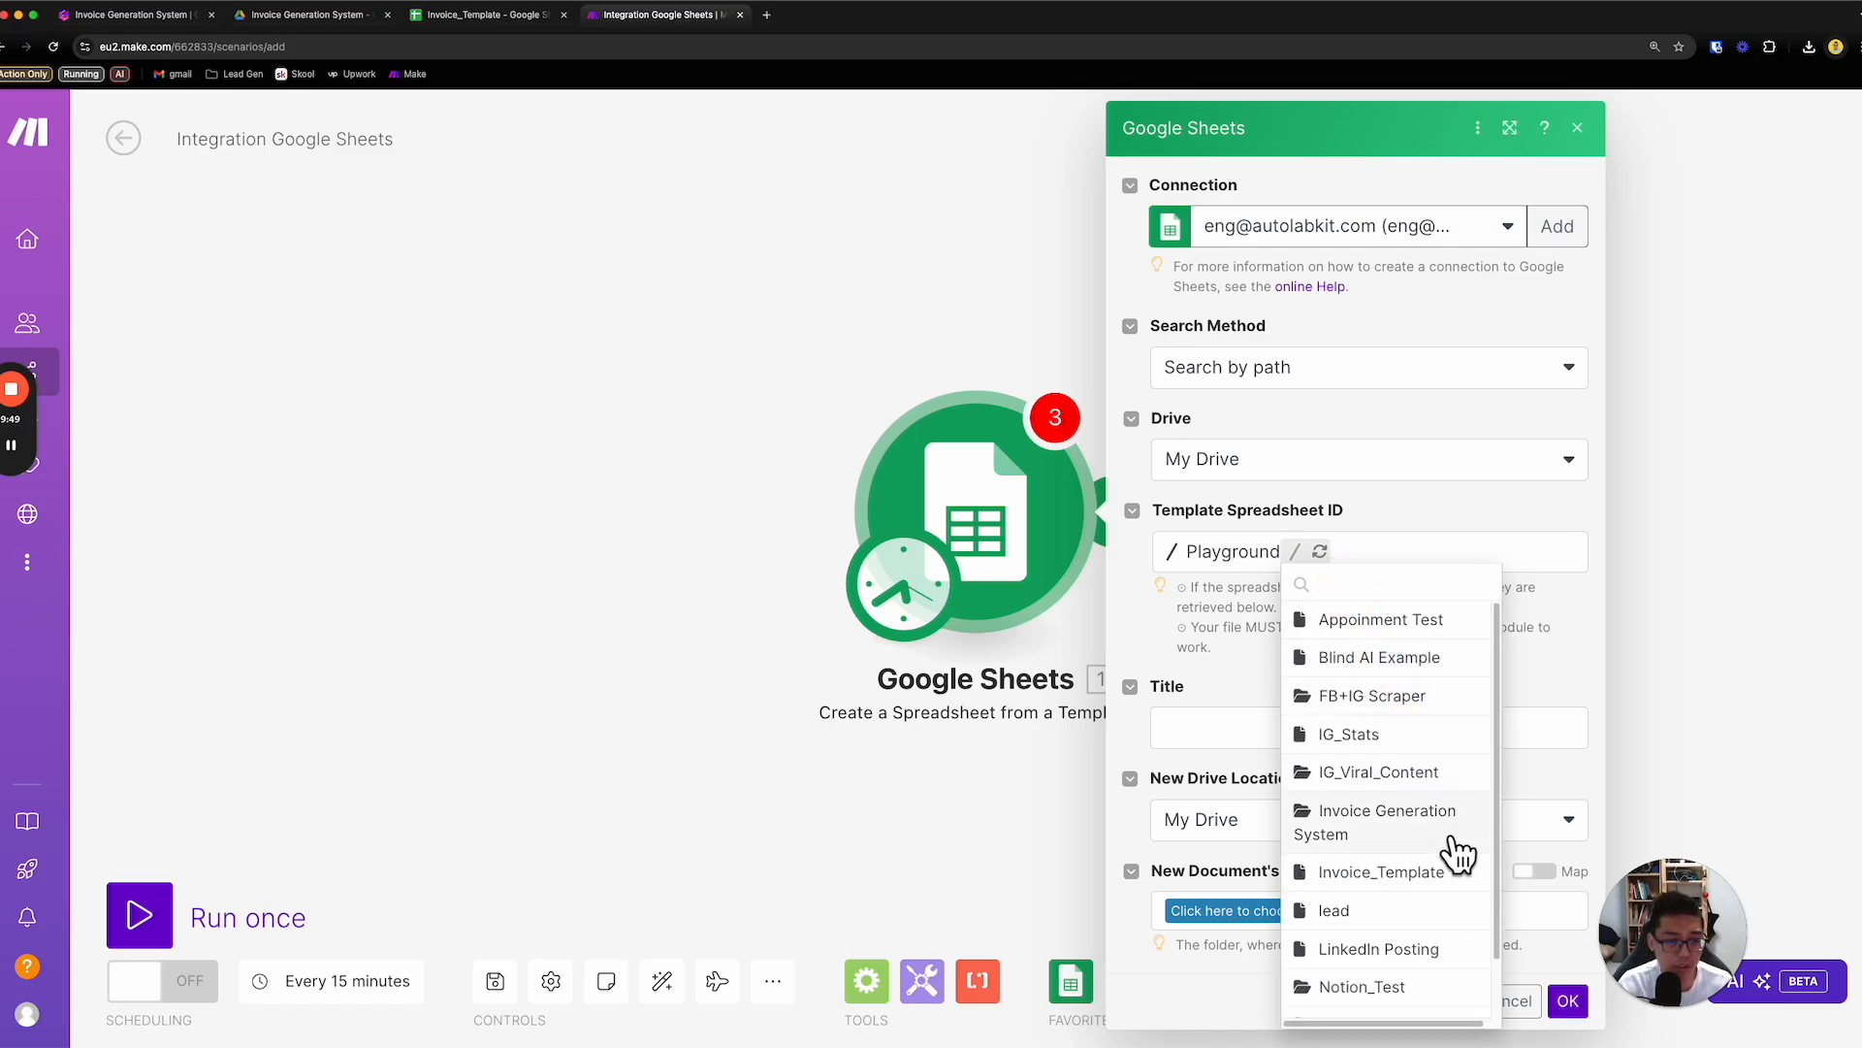
pyautogui.click(1453, 840)
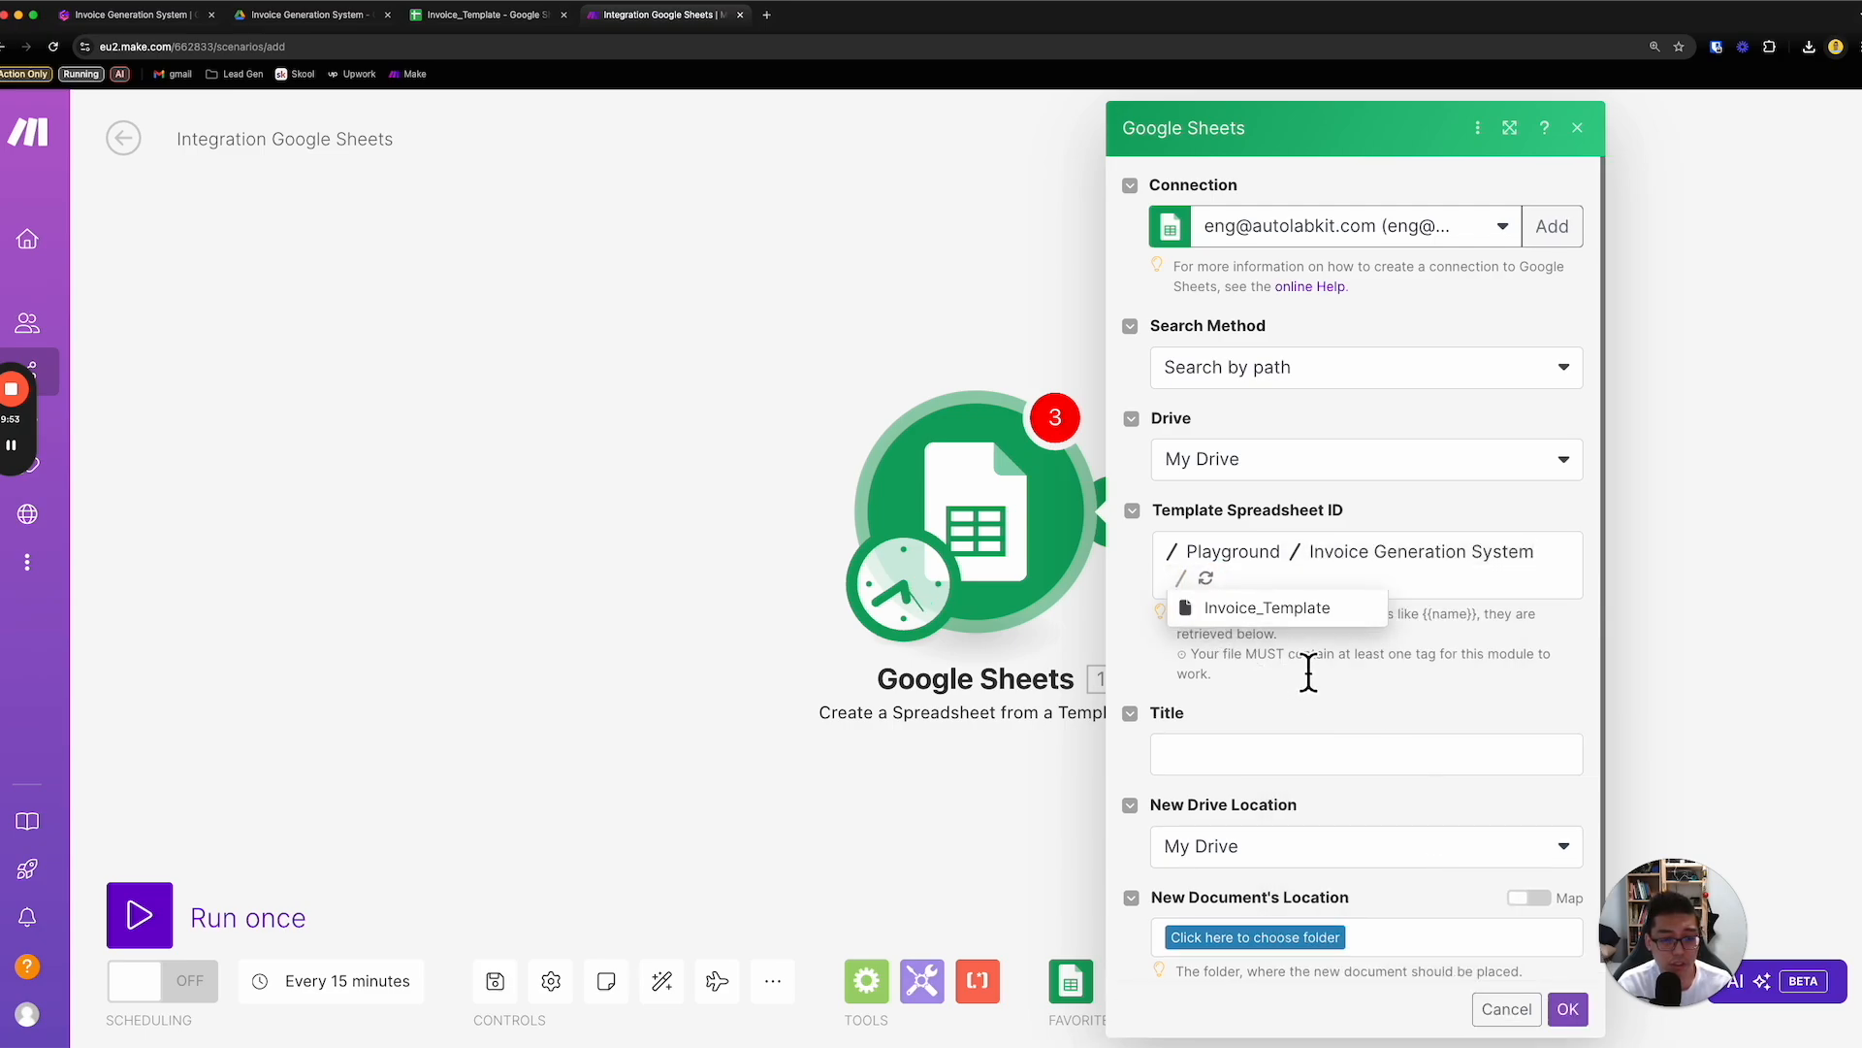
pyautogui.click(1304, 609)
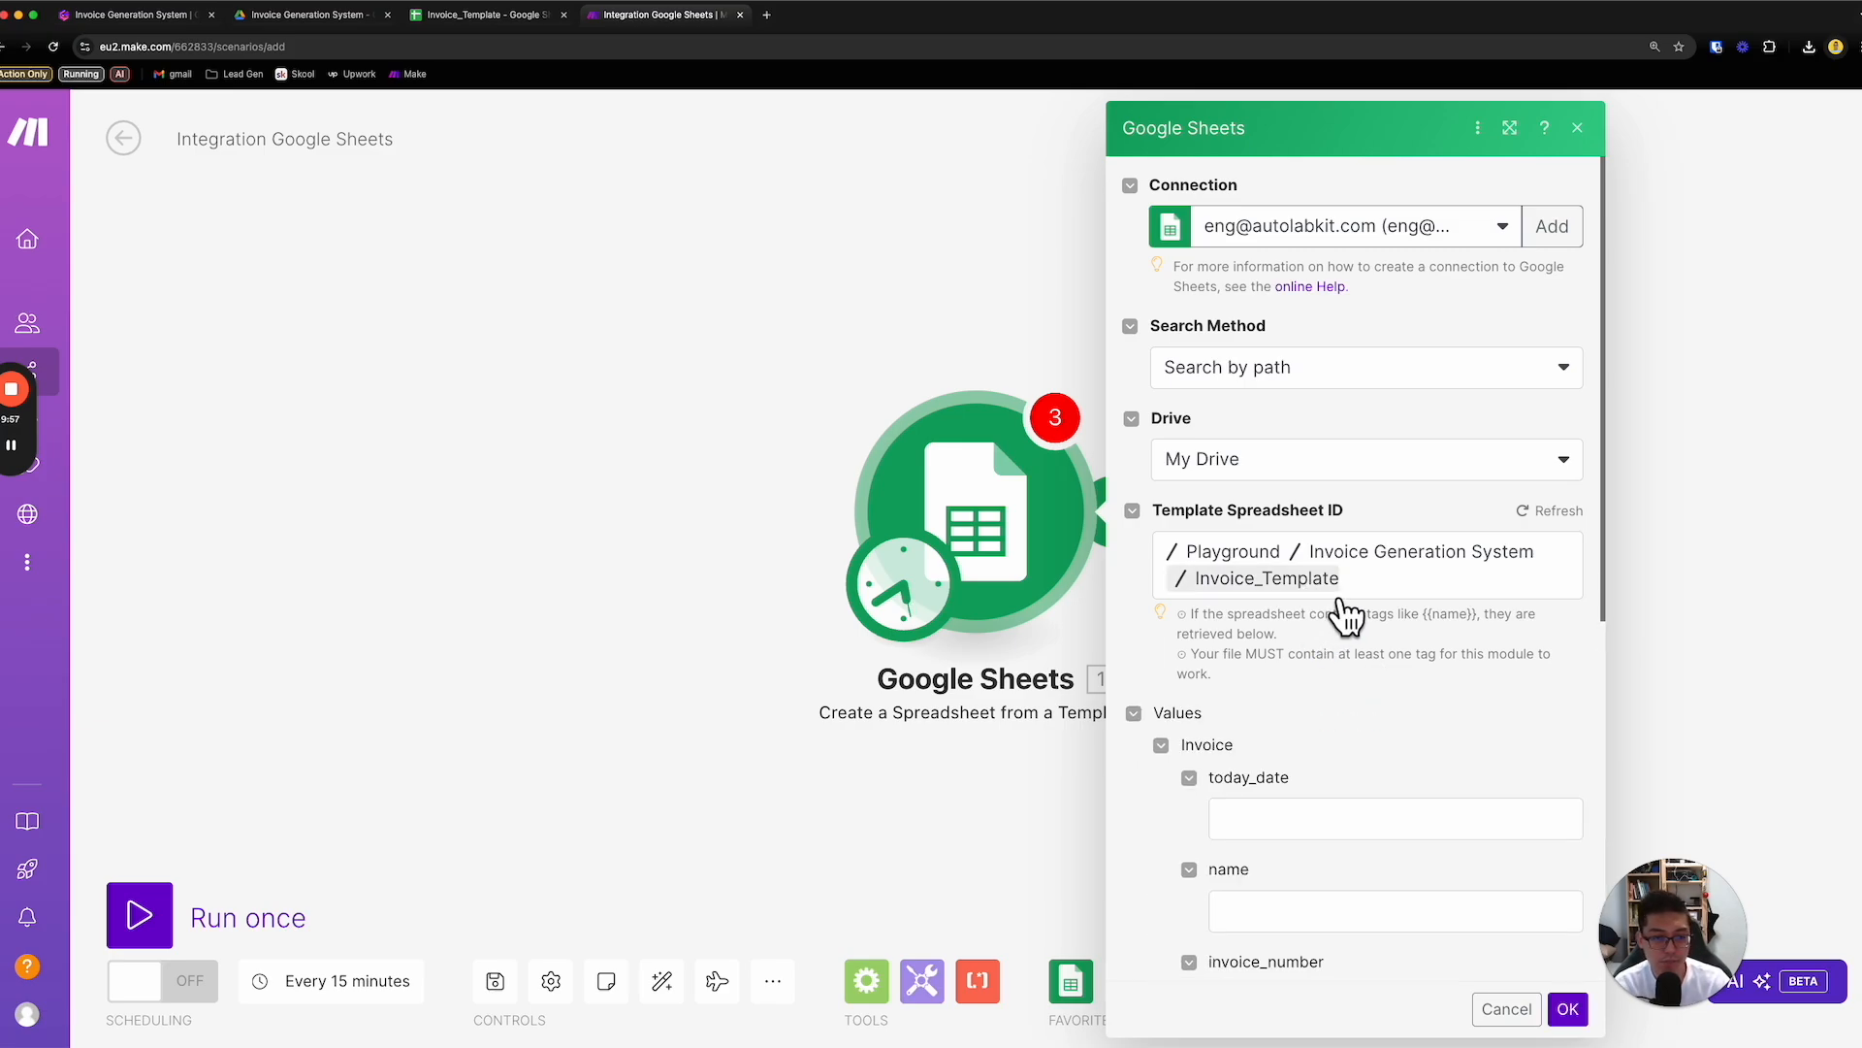
# - Examine the module's placeholder value fields, from today_date to item_1, against the variables in the Invoice_Template spreadsheet
pyautogui.scroll(-5, 1329, 737)
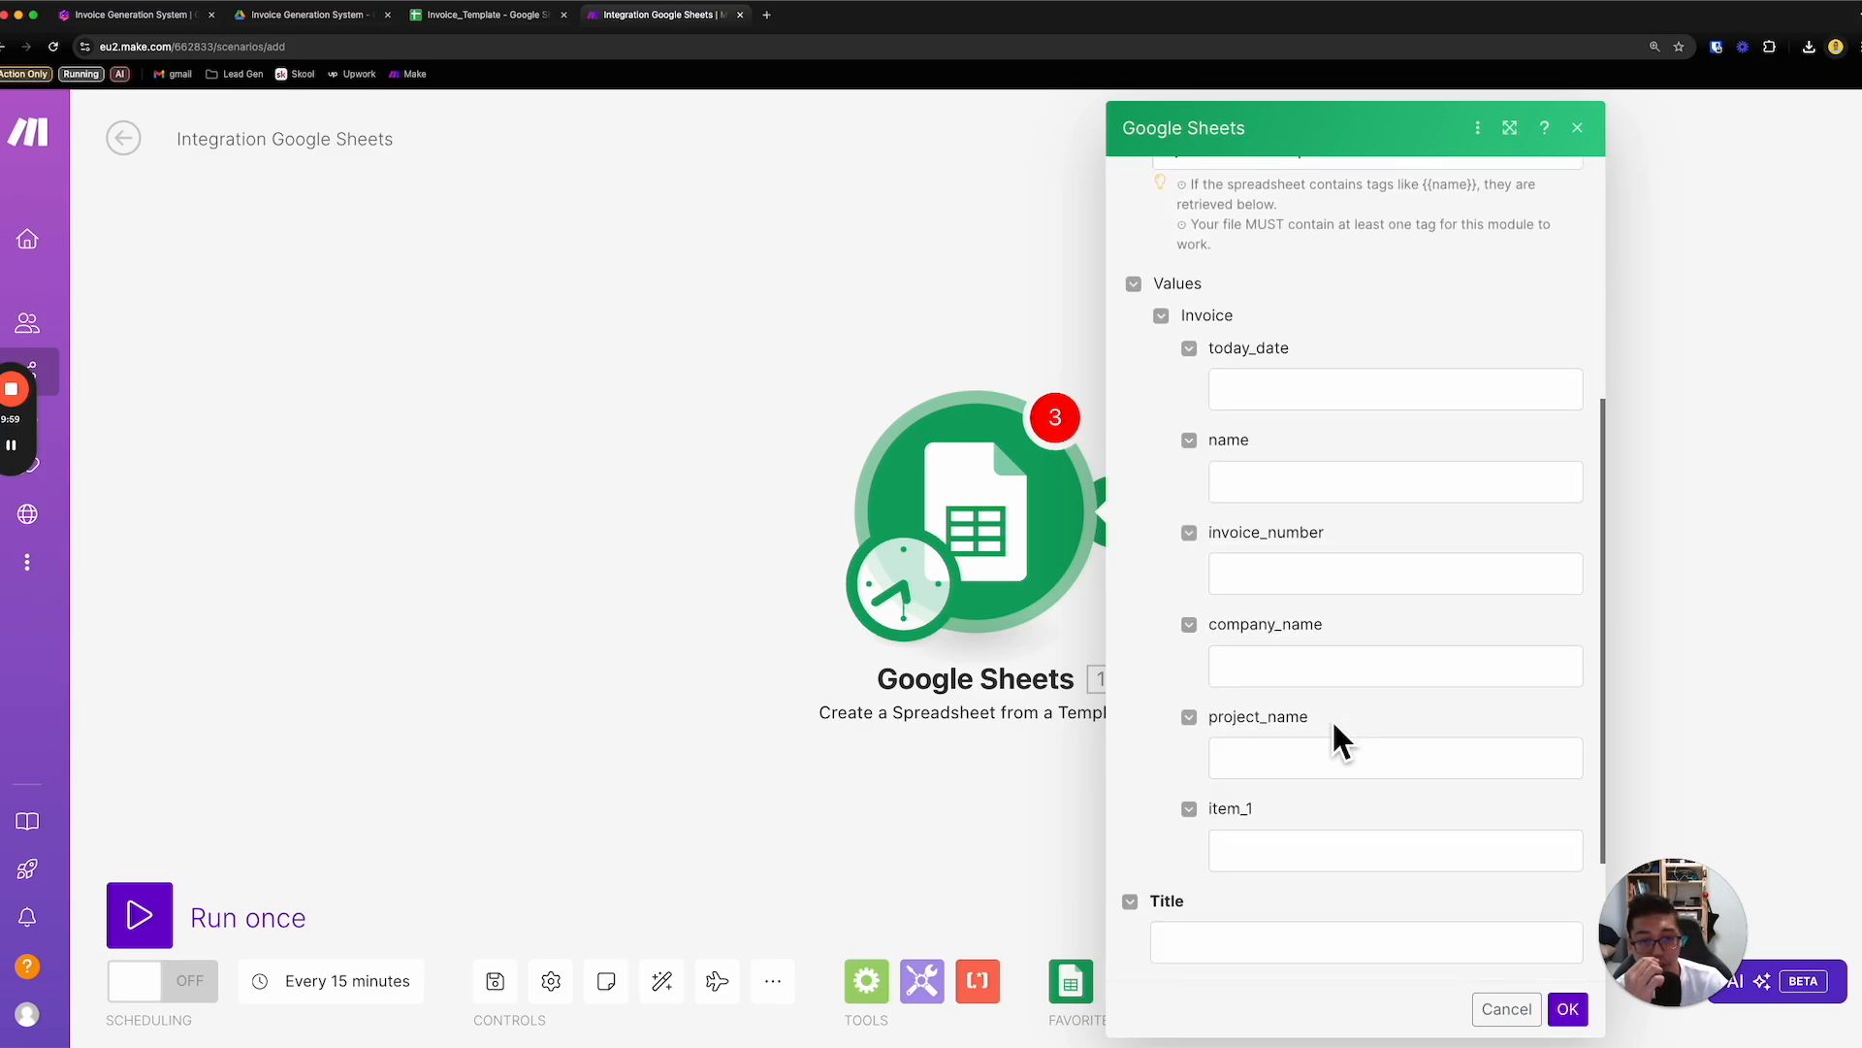
pyautogui.click(1315, 393)
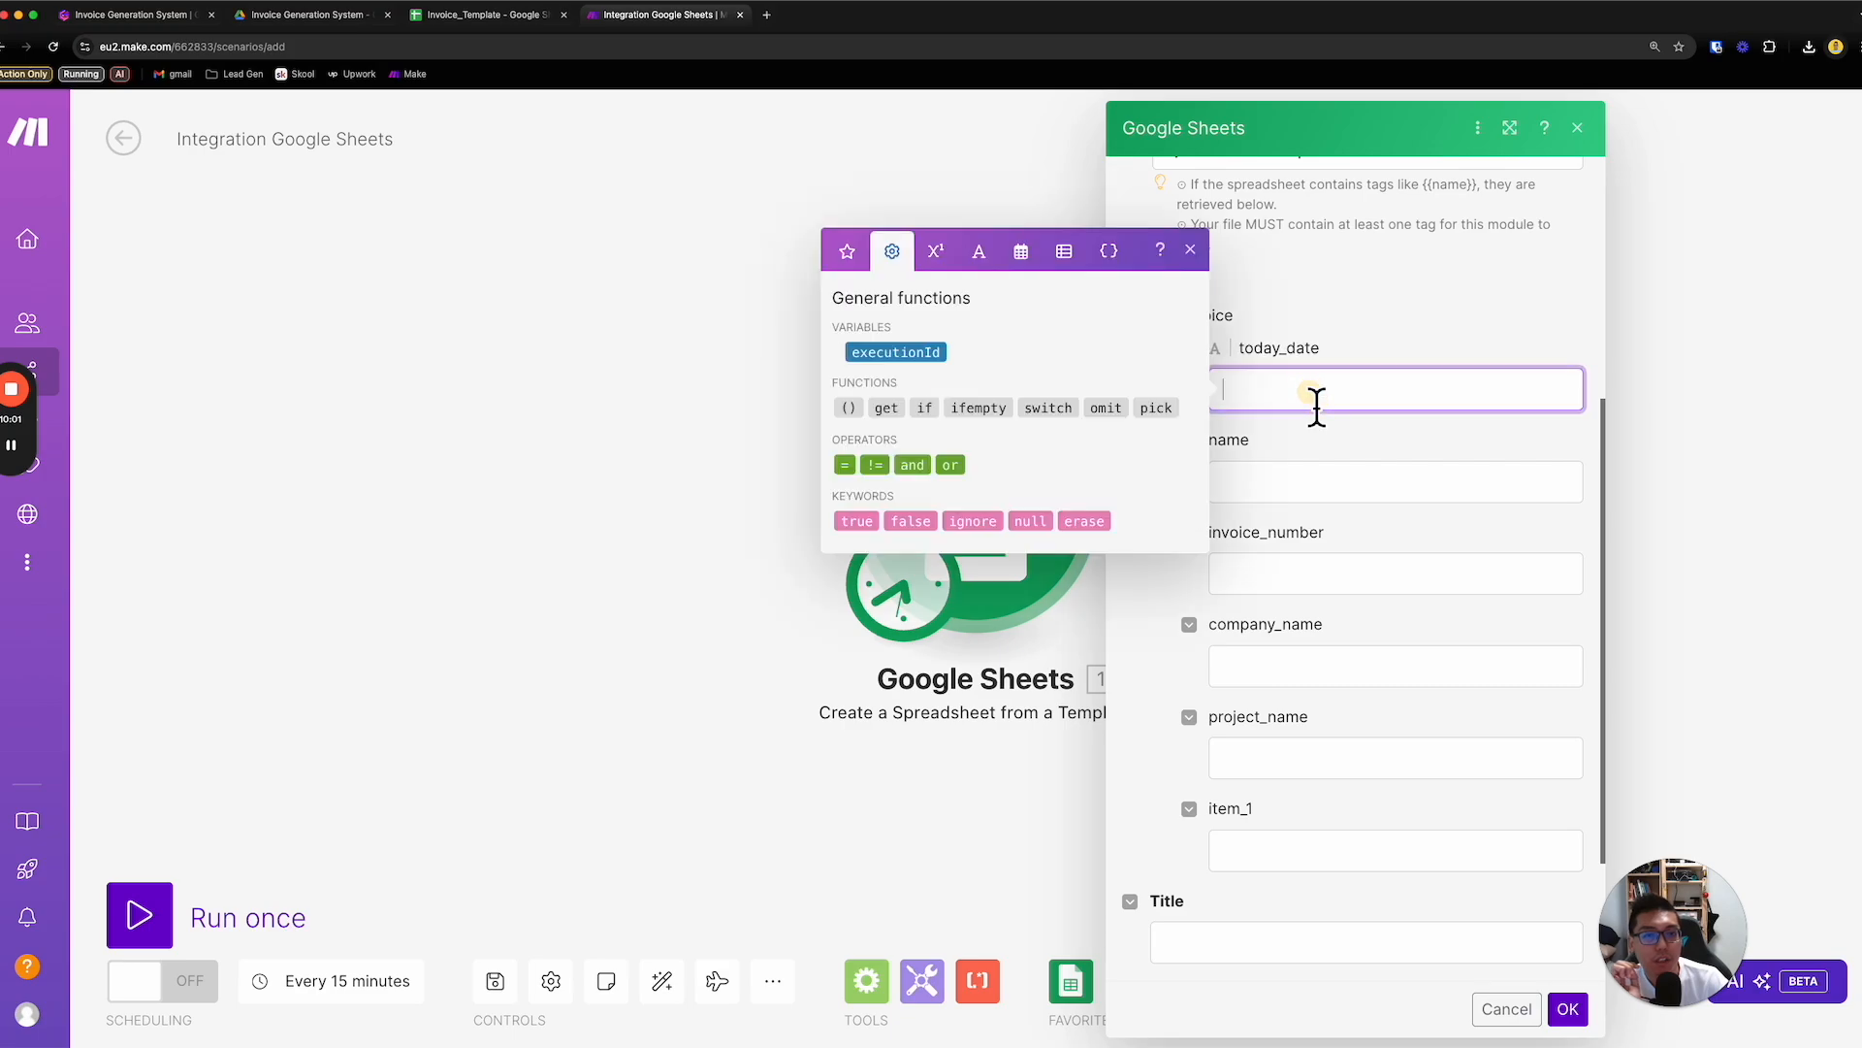
pyautogui.click(1347, 448)
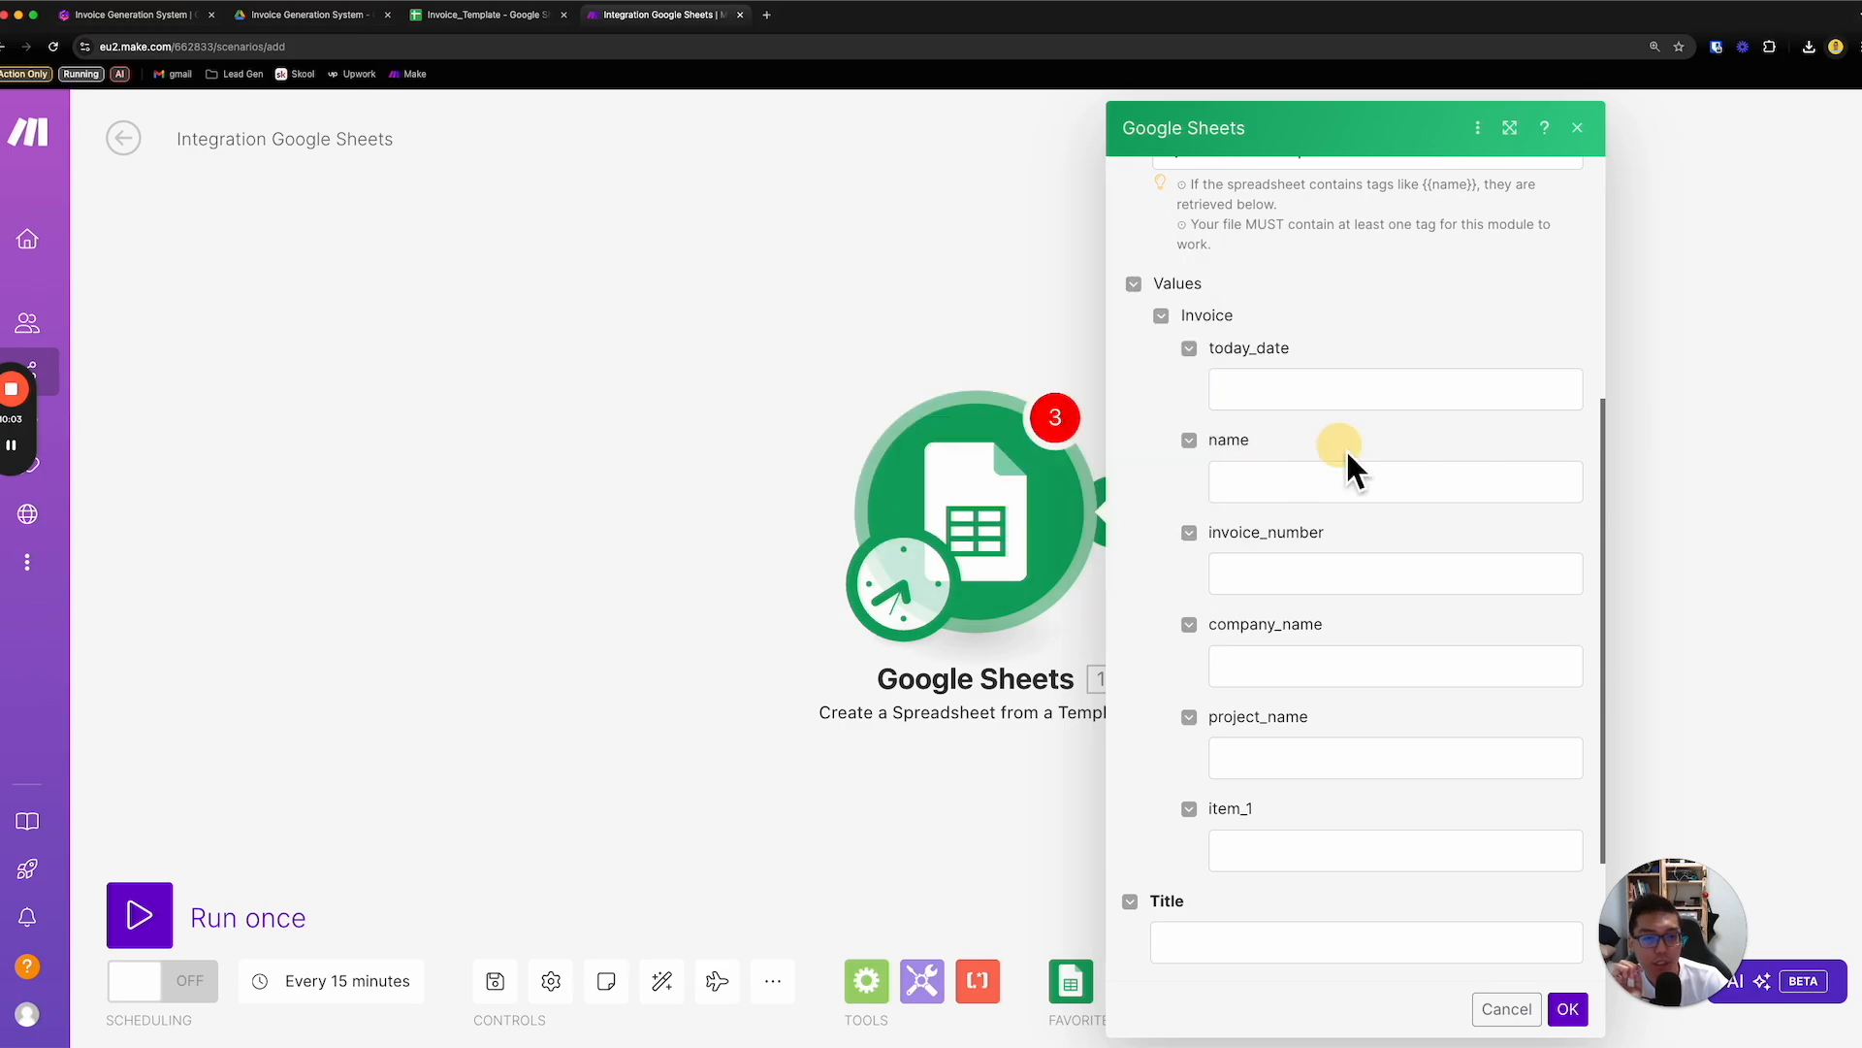
pyautogui.click(1296, 846)
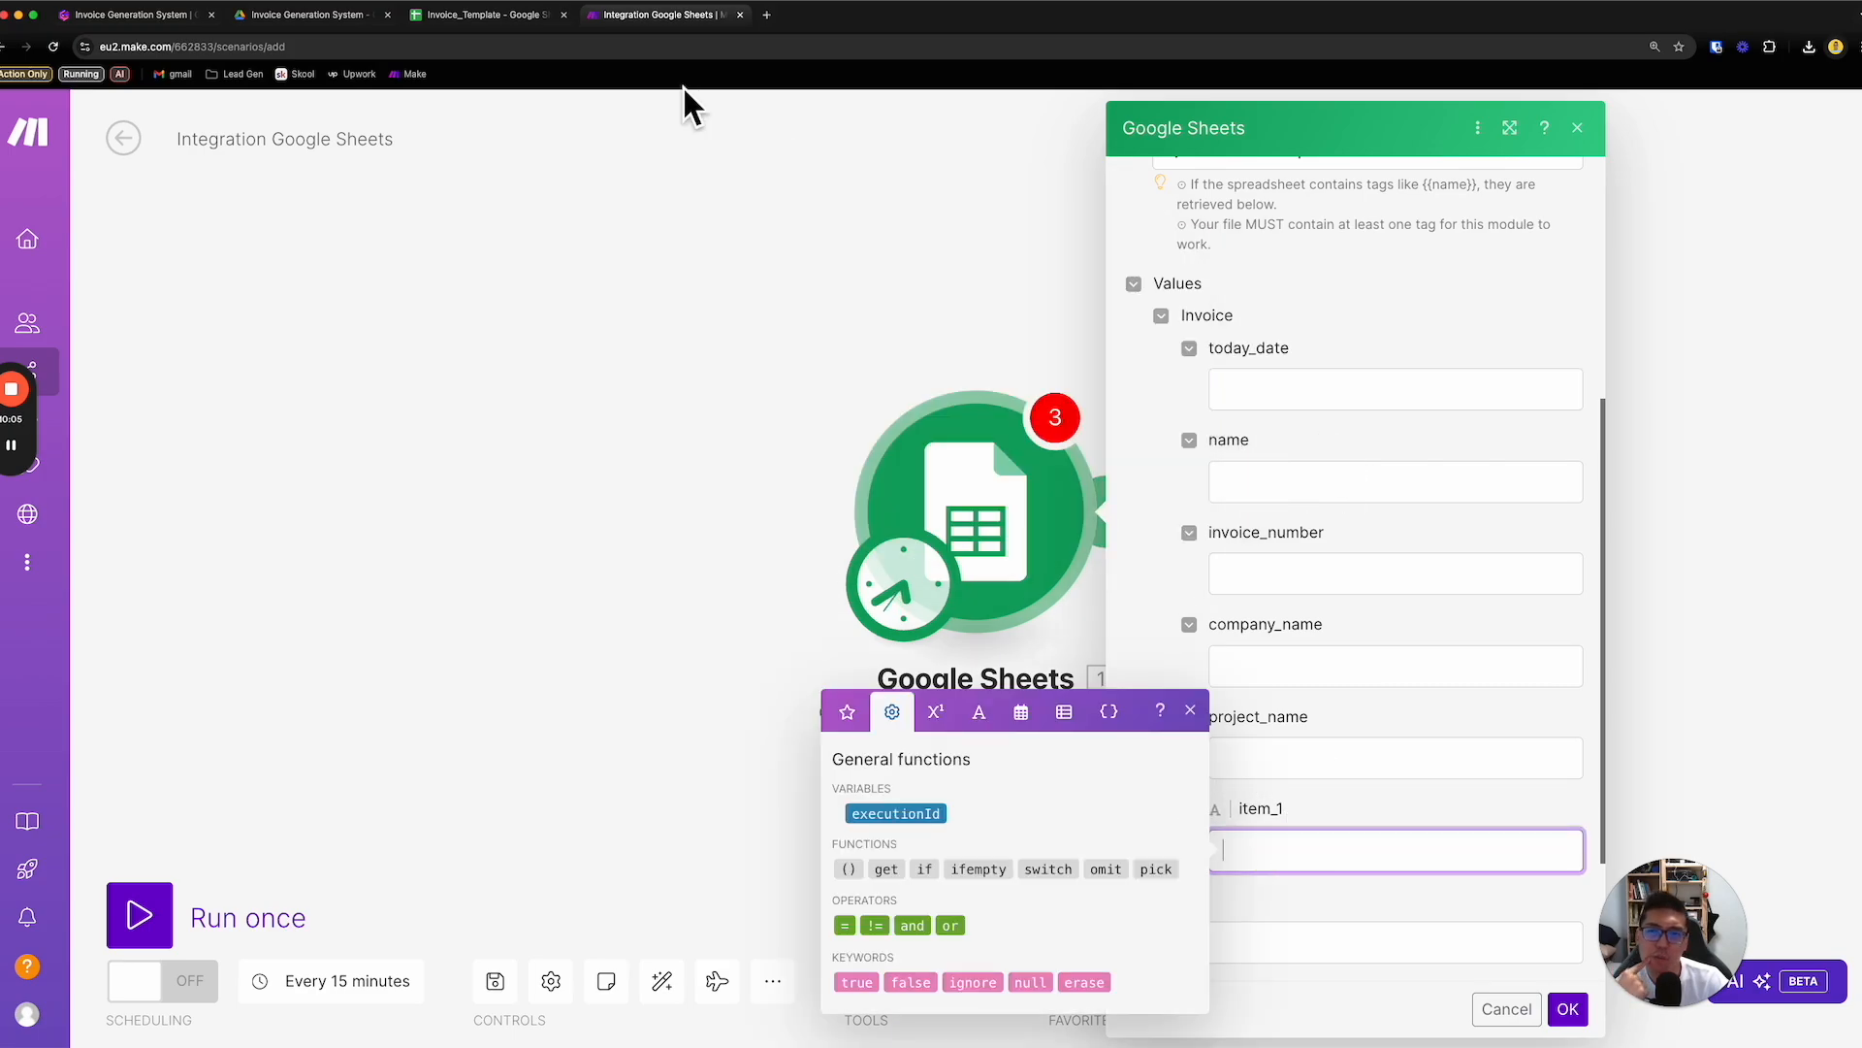
pyautogui.click(524, 25)
pyautogui.scroll(-3, 602, 436)
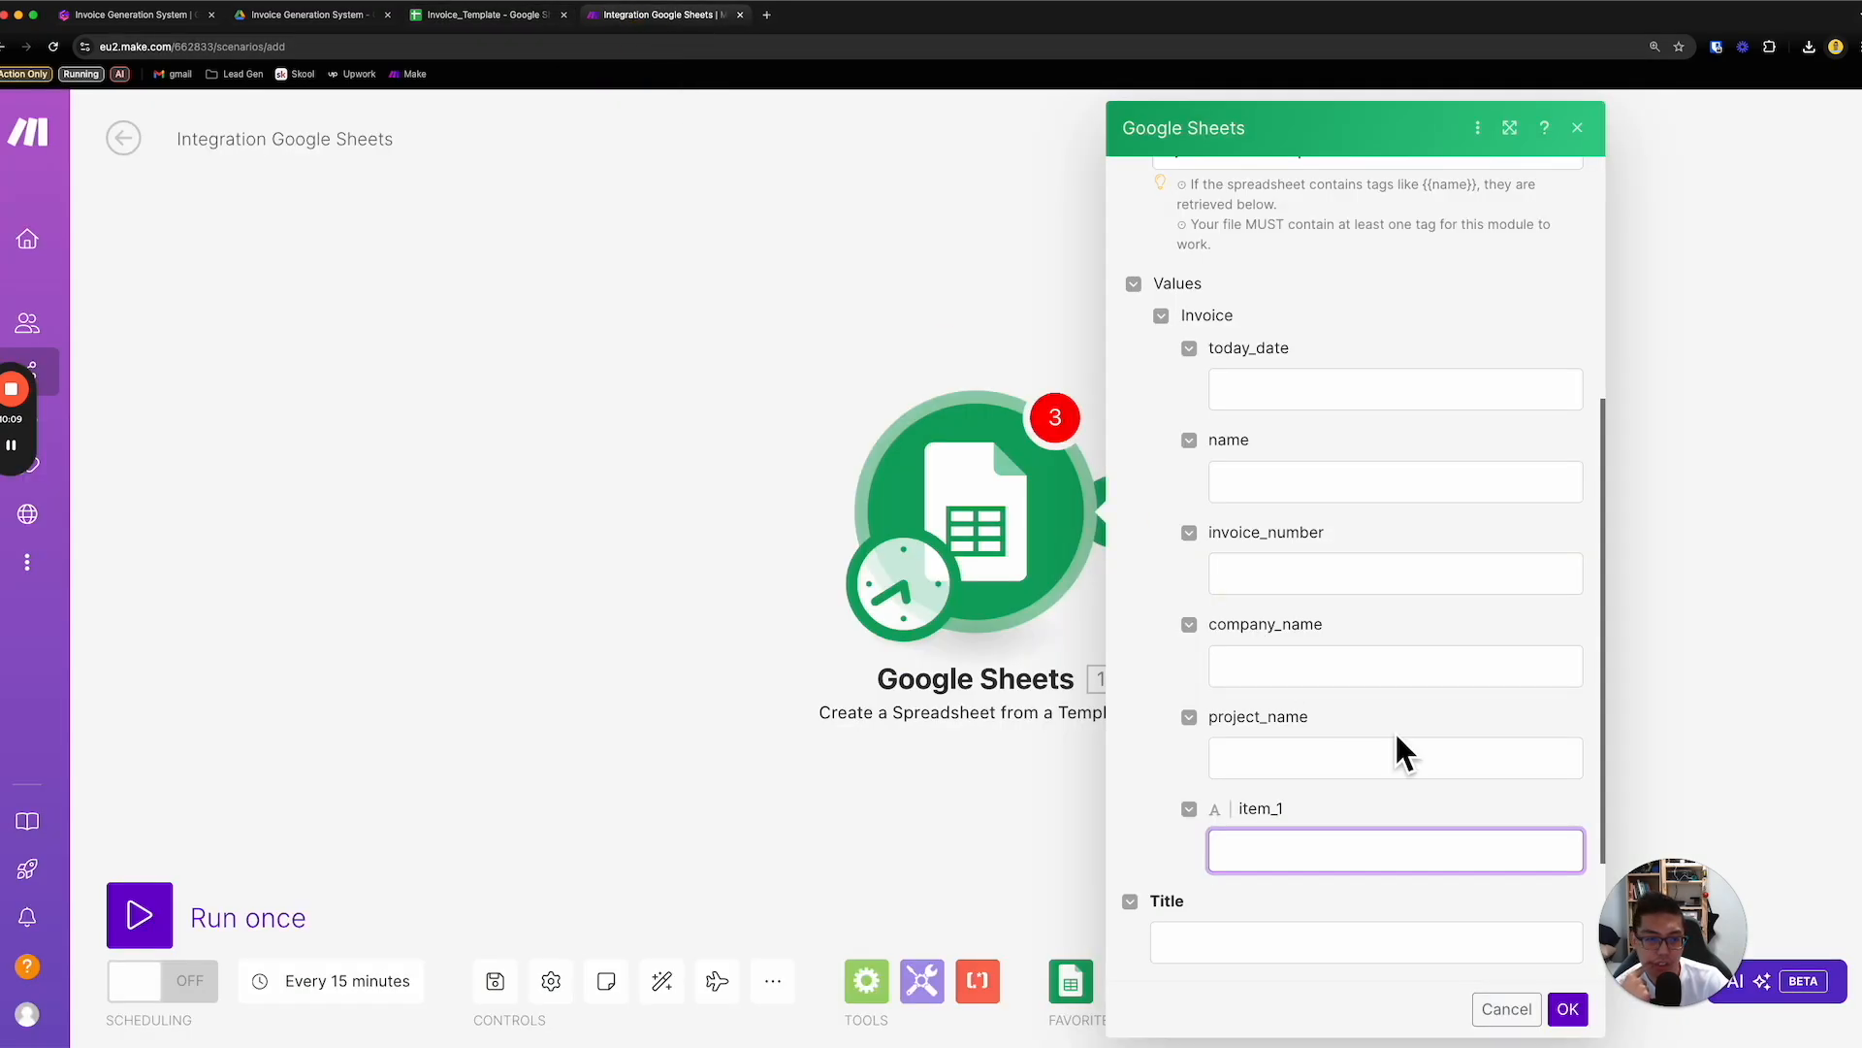
pyautogui.click(1306, 771)
pyautogui.click(1309, 672)
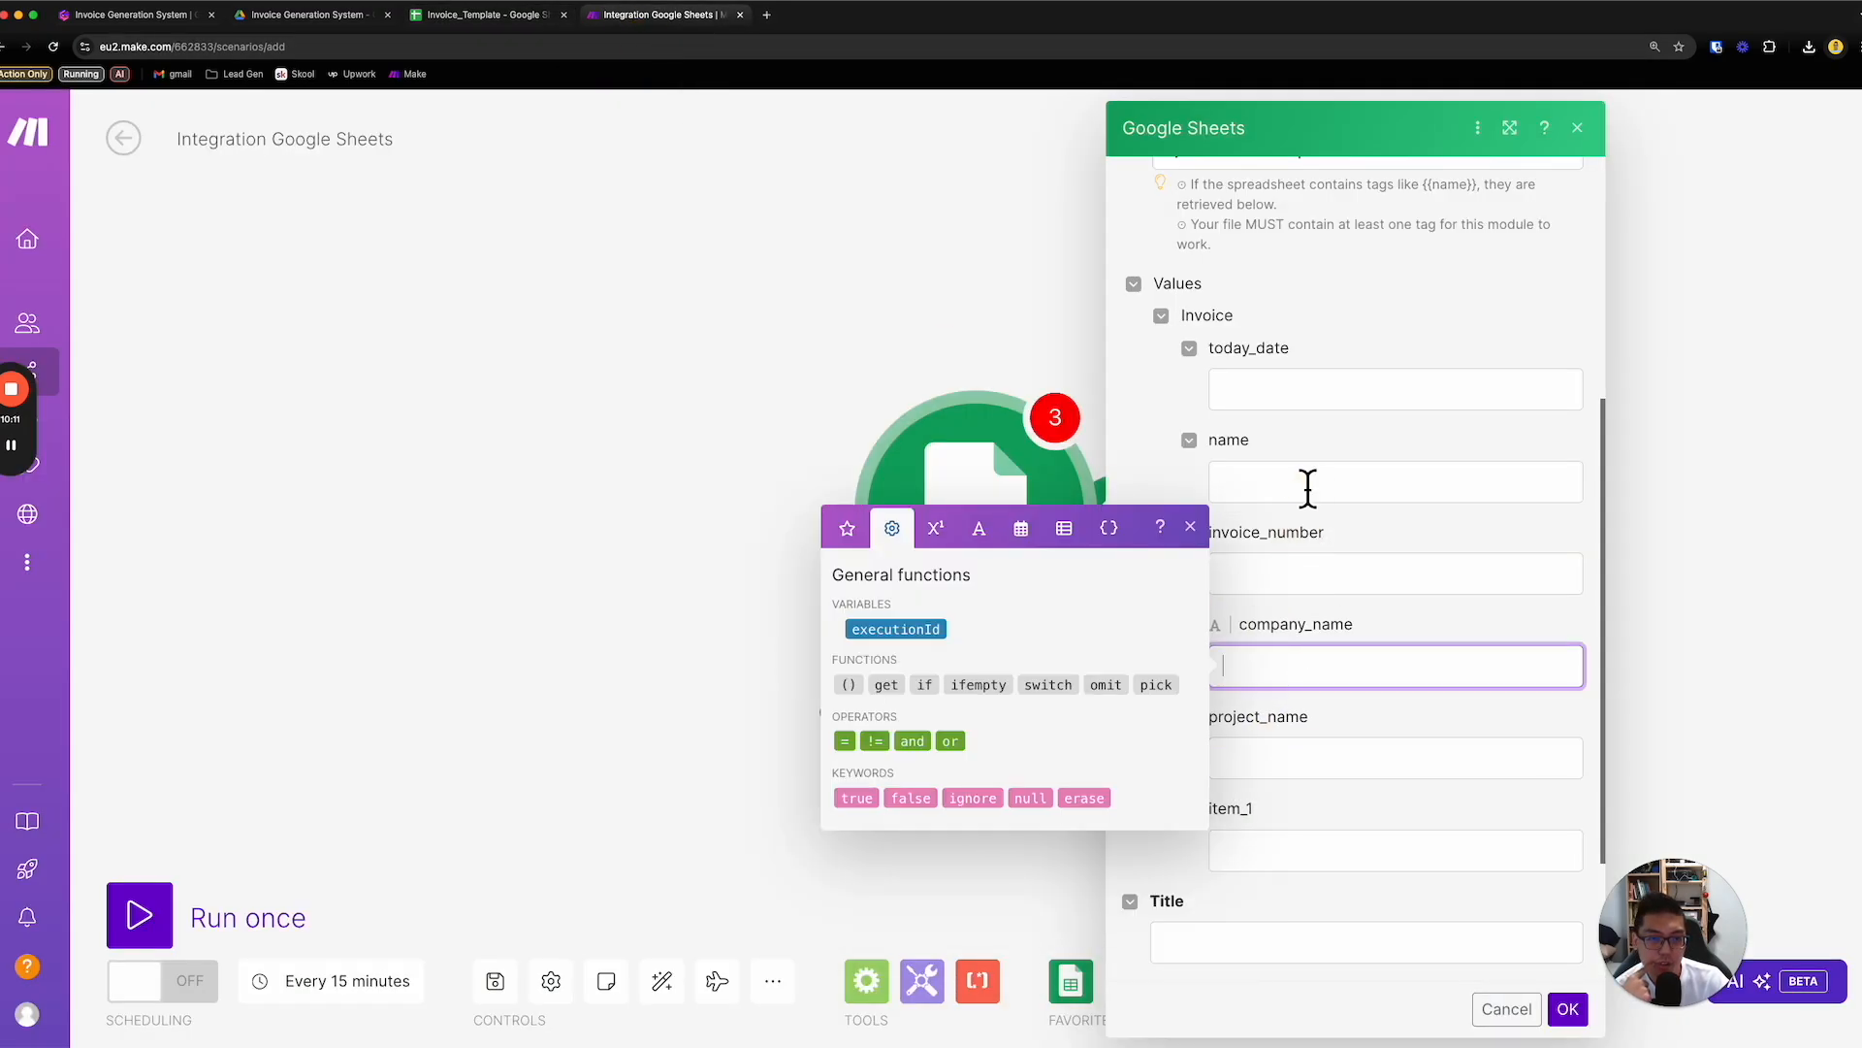
# - Insert the now date variable as the module's today_date value
pyautogui.click(1314, 396)
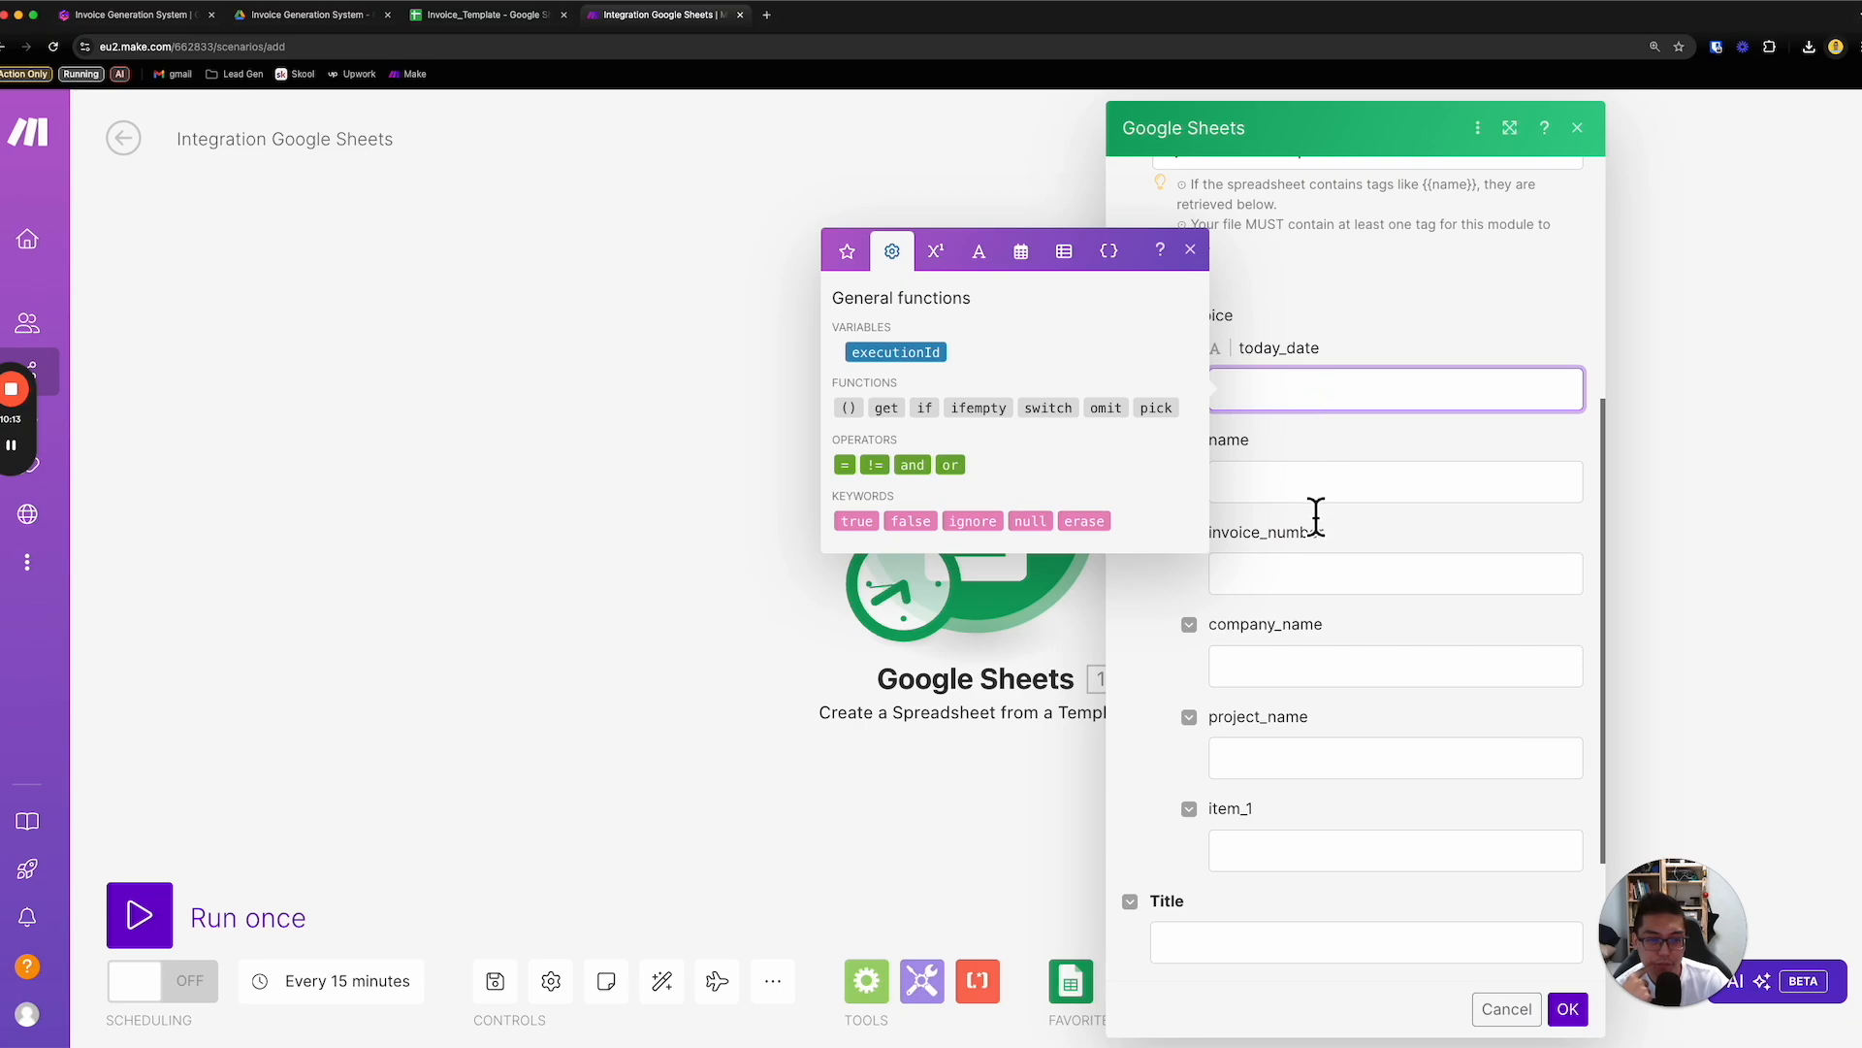
pyautogui.click(981, 253)
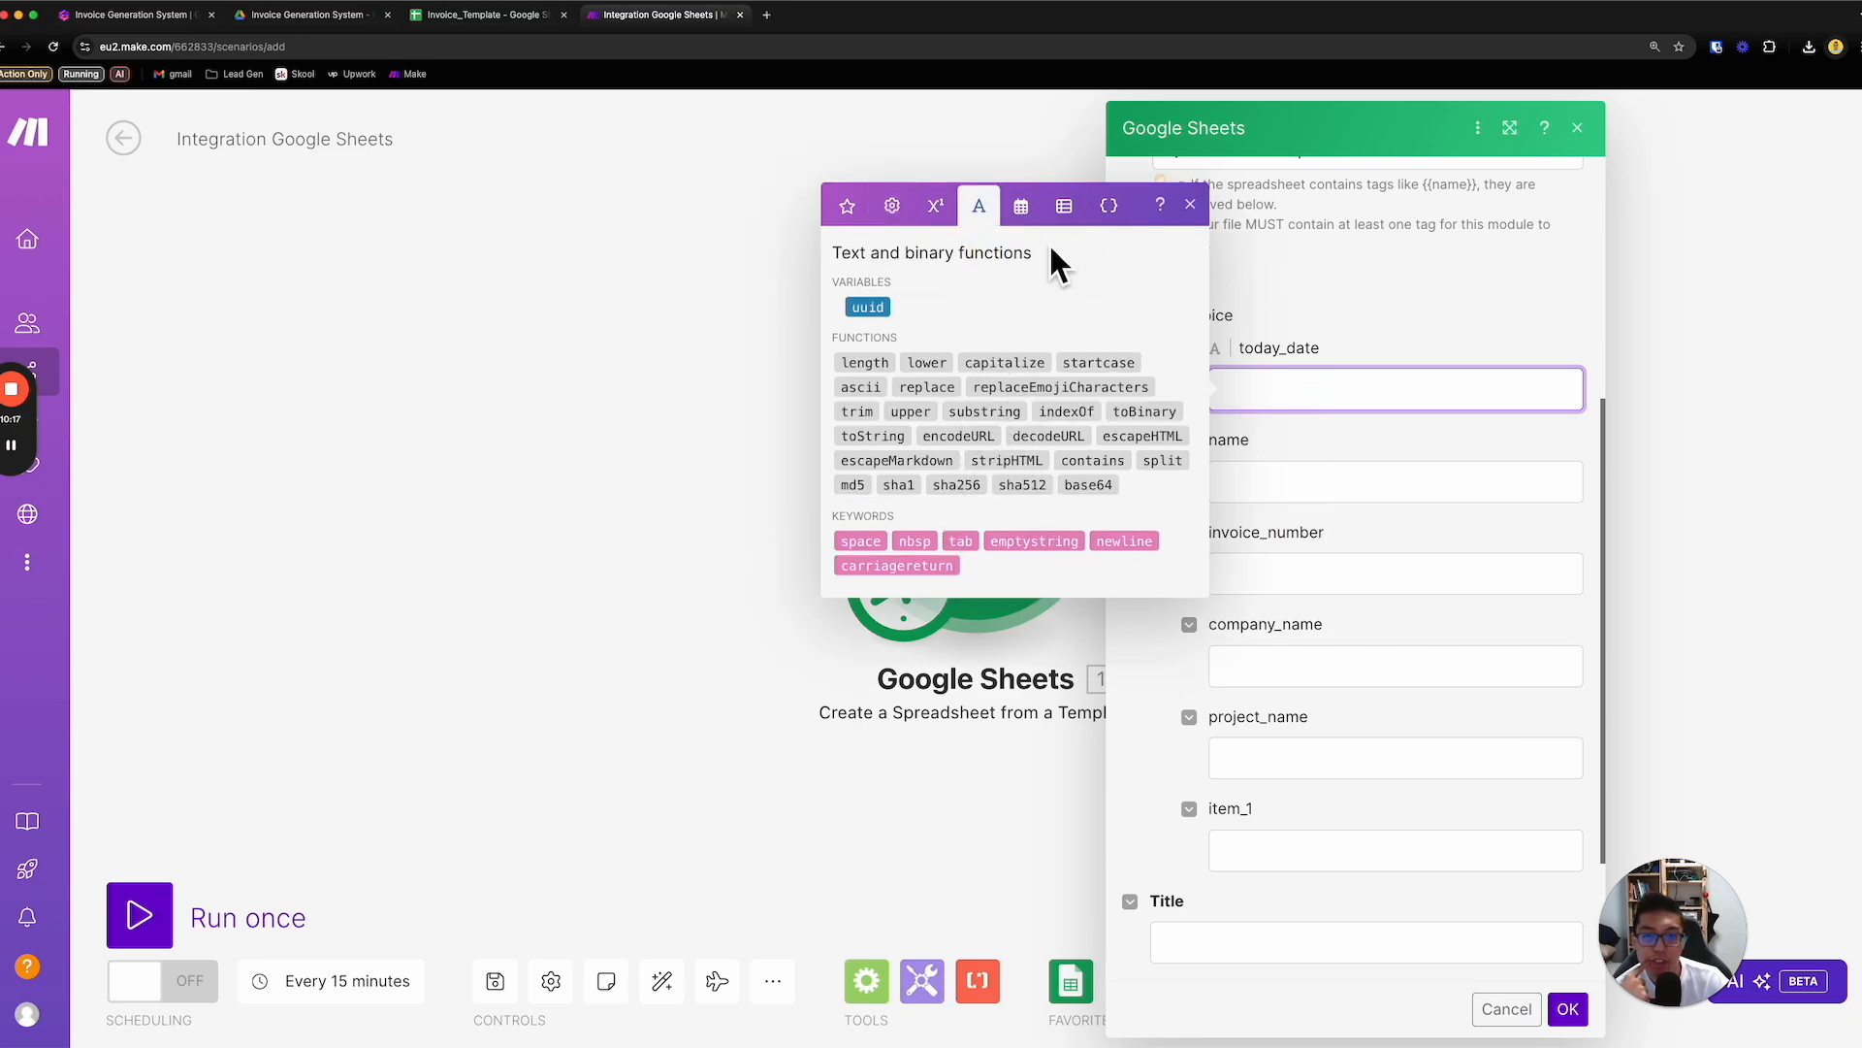
pyautogui.click(1028, 204)
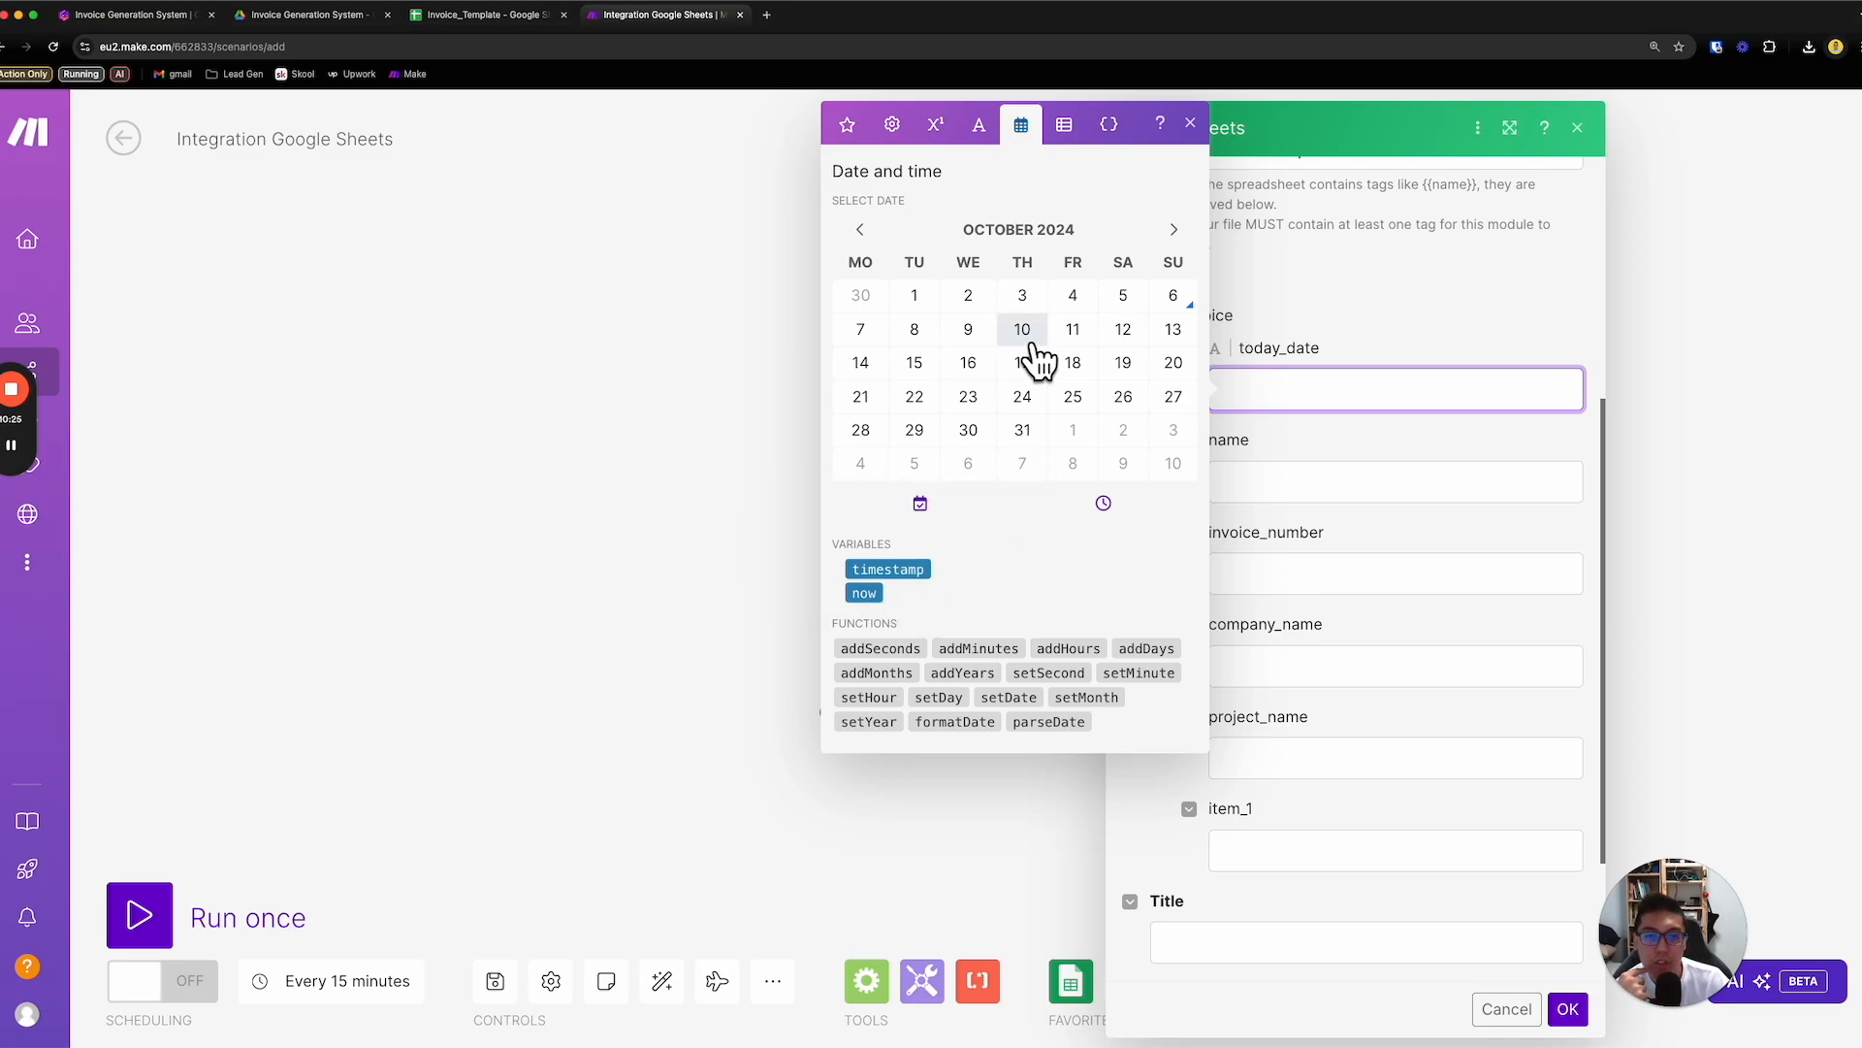
pyautogui.click(878, 594)
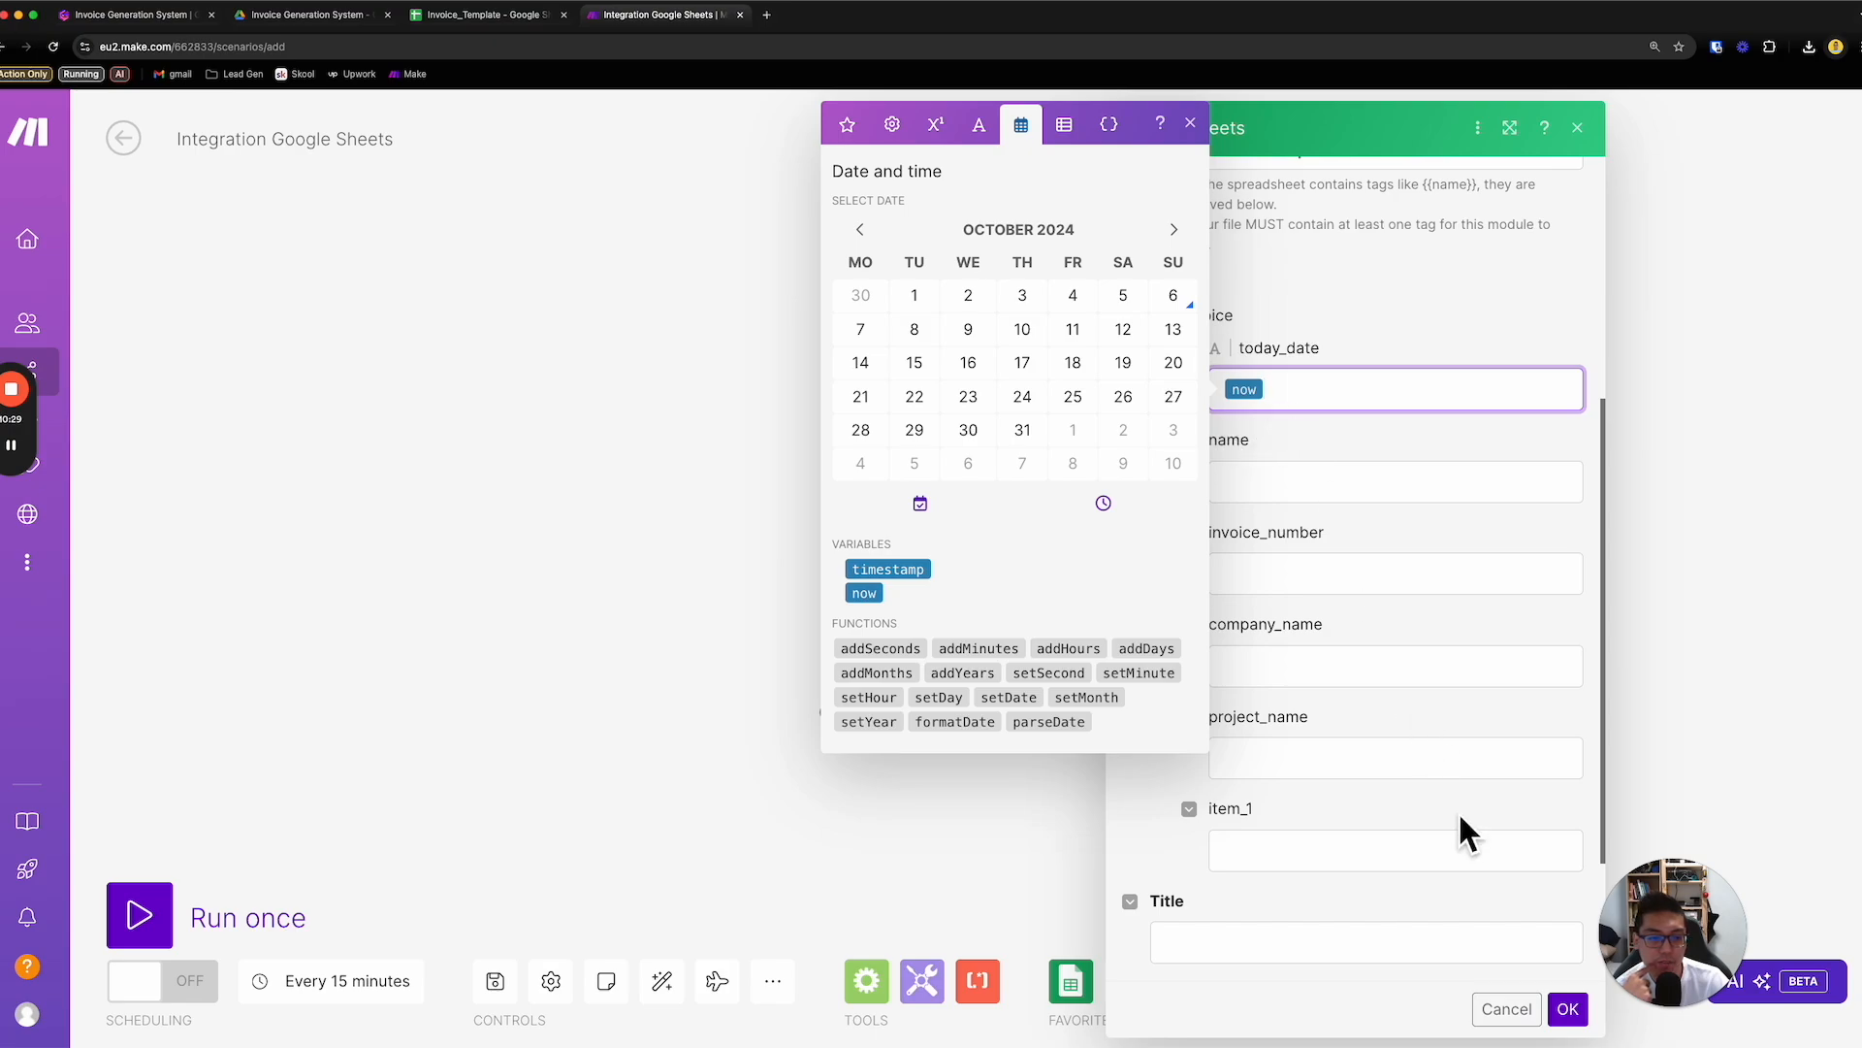
# - Read the Make help page on formatDate, enlarged for legibility, examining its syntax and example date format
pyautogui.moveTo(1322, 403); pyautogui.dragTo(1214, 404)
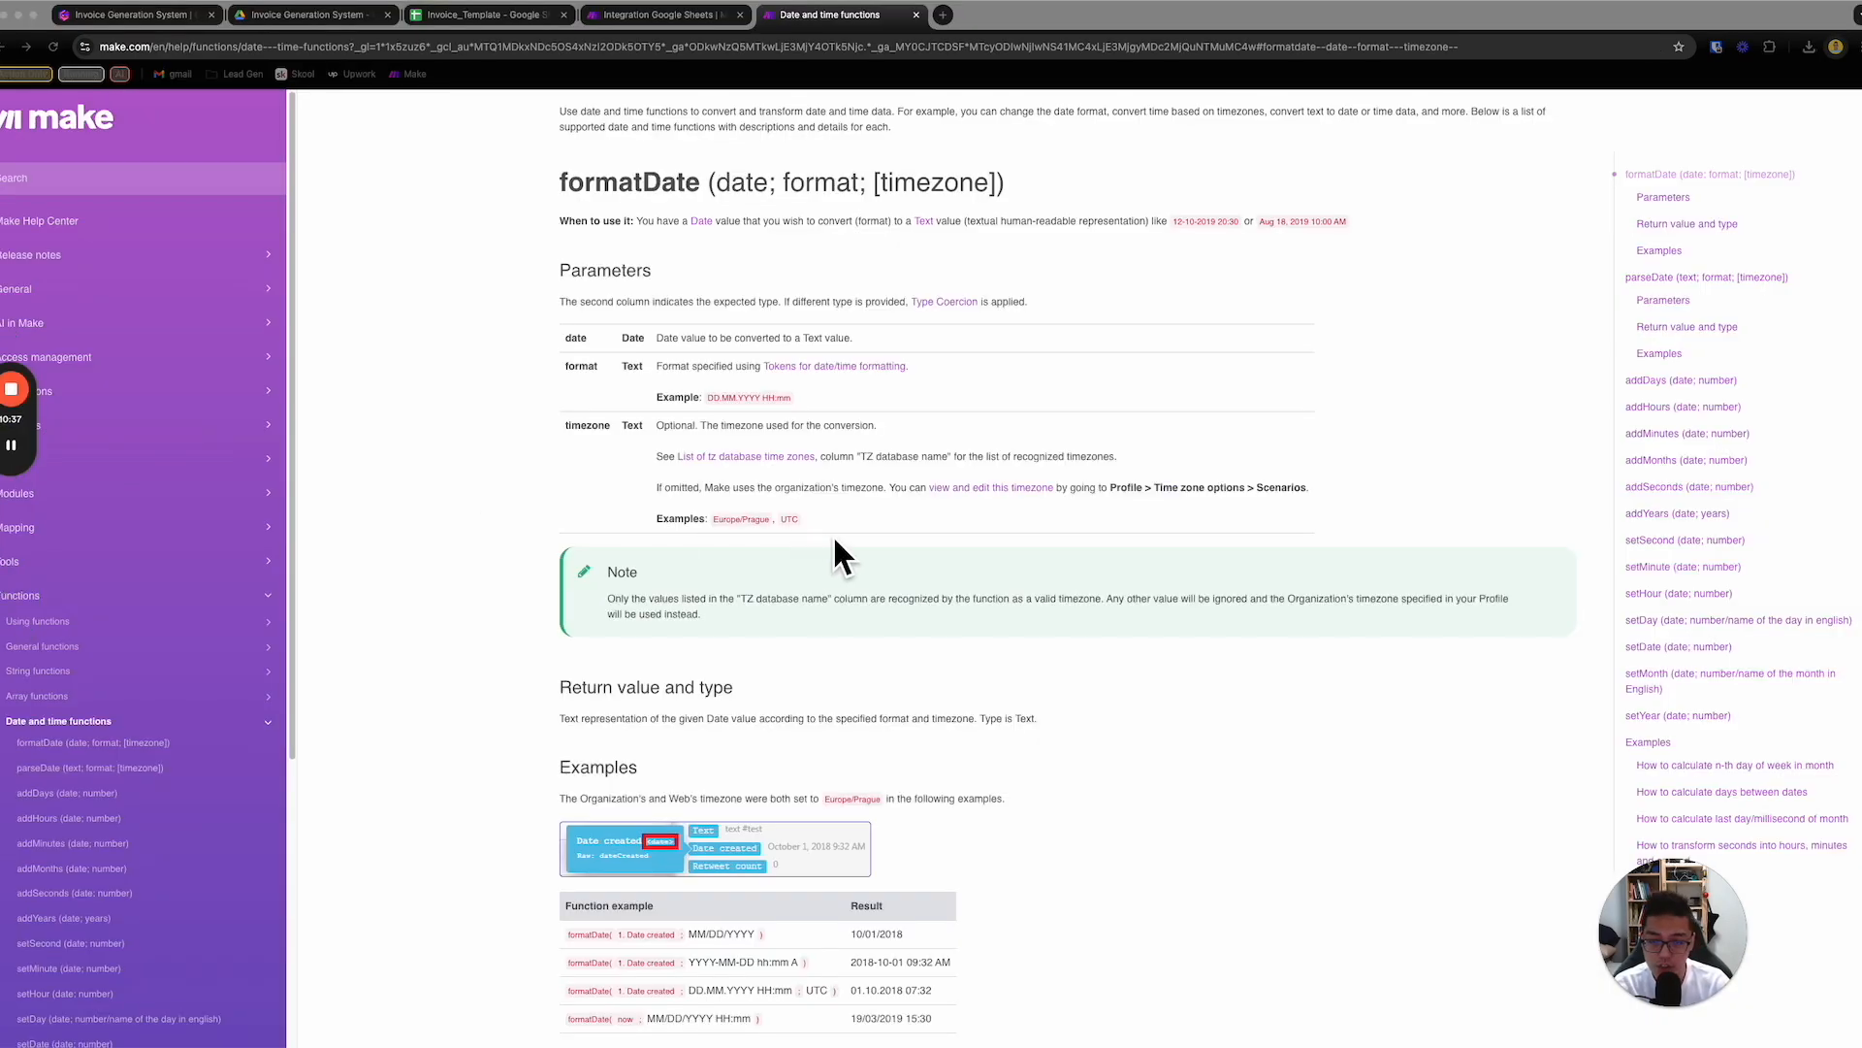
pyautogui.click(912, 394)
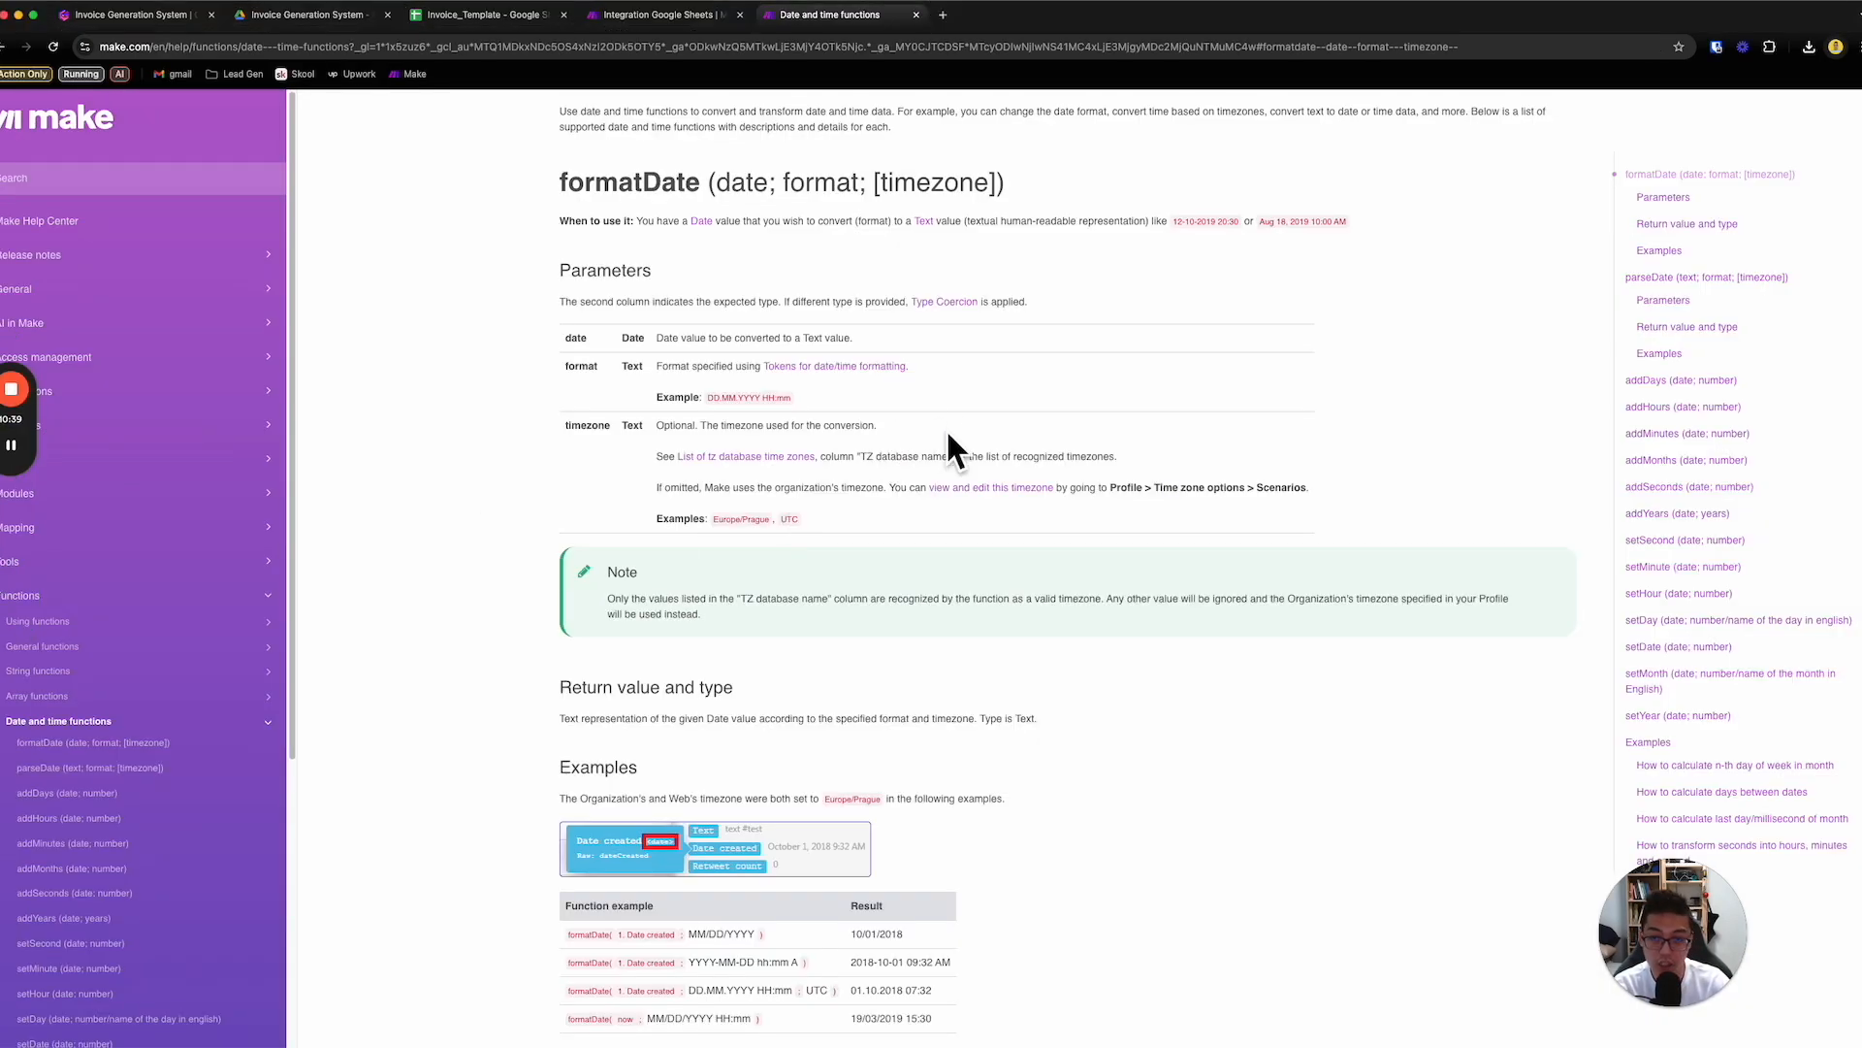
pyautogui.press('super+equal')
pyautogui.press('super+equal')
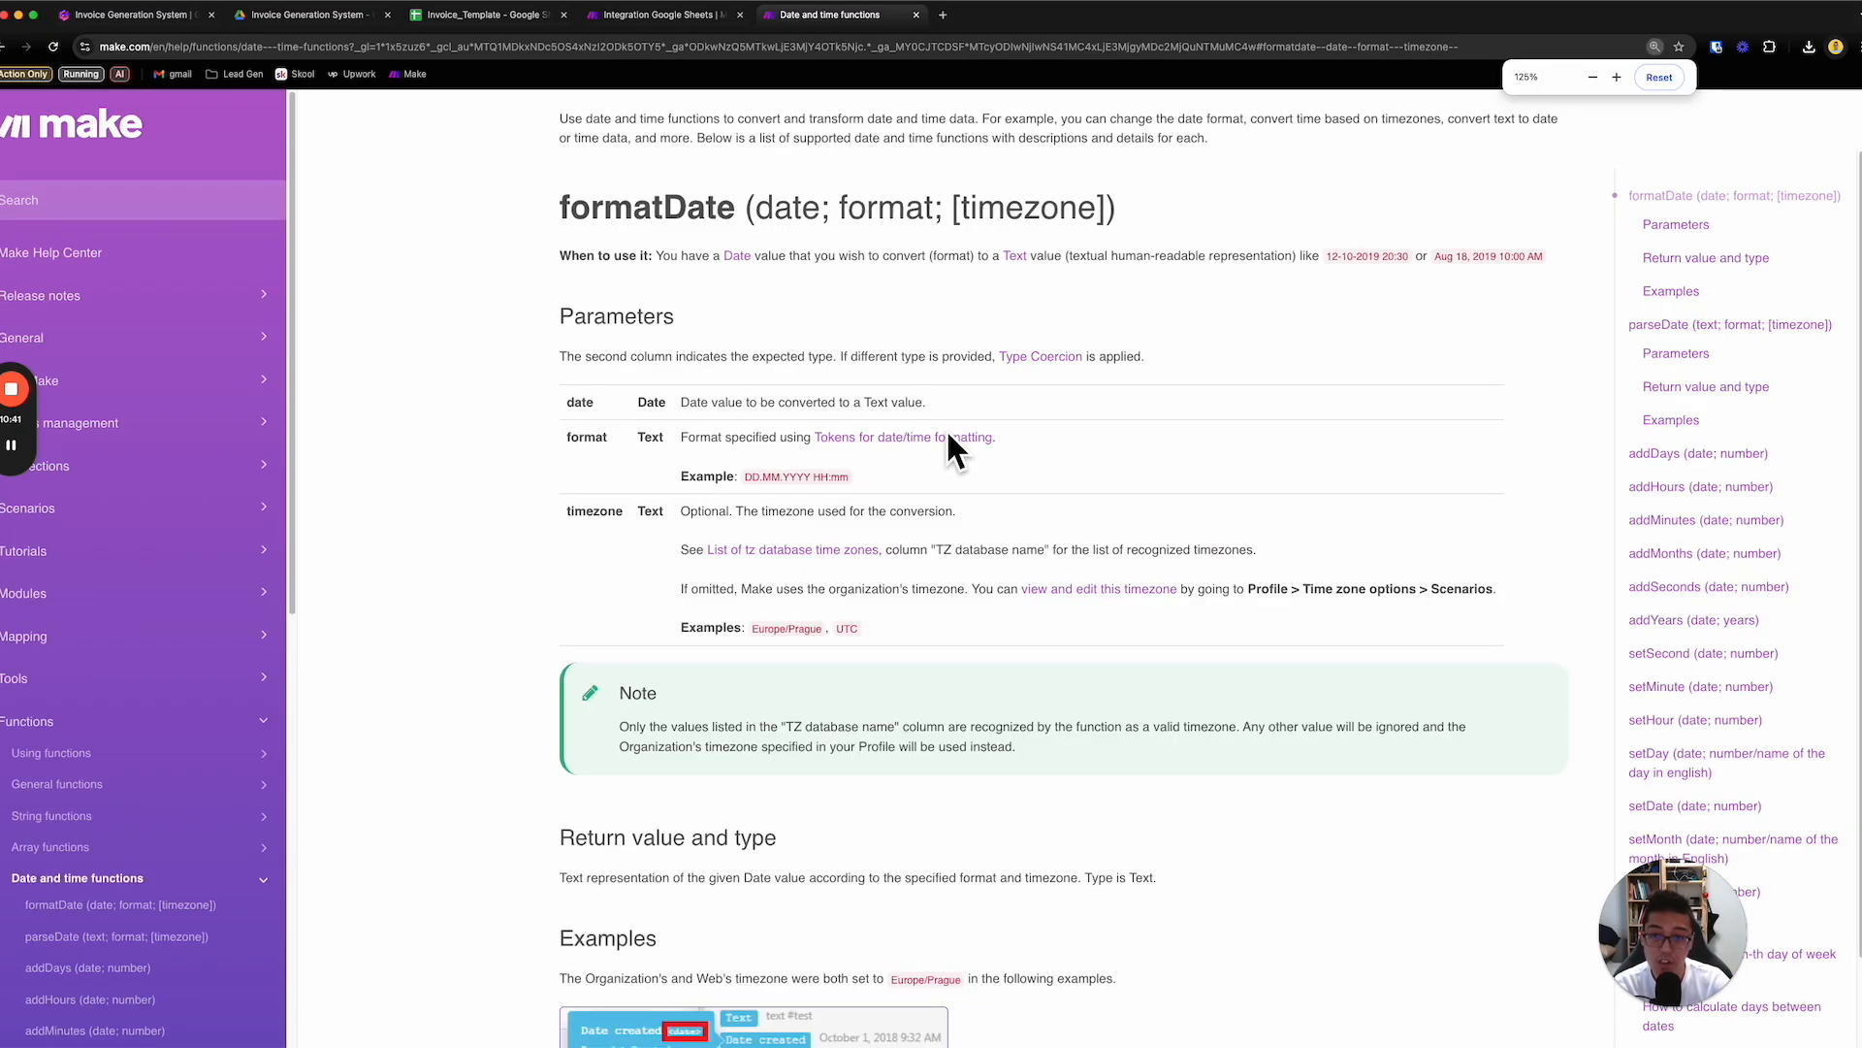
pyautogui.scroll(2, 949, 433)
pyautogui.moveTo(611, 393); pyautogui.dragTo(935, 391)
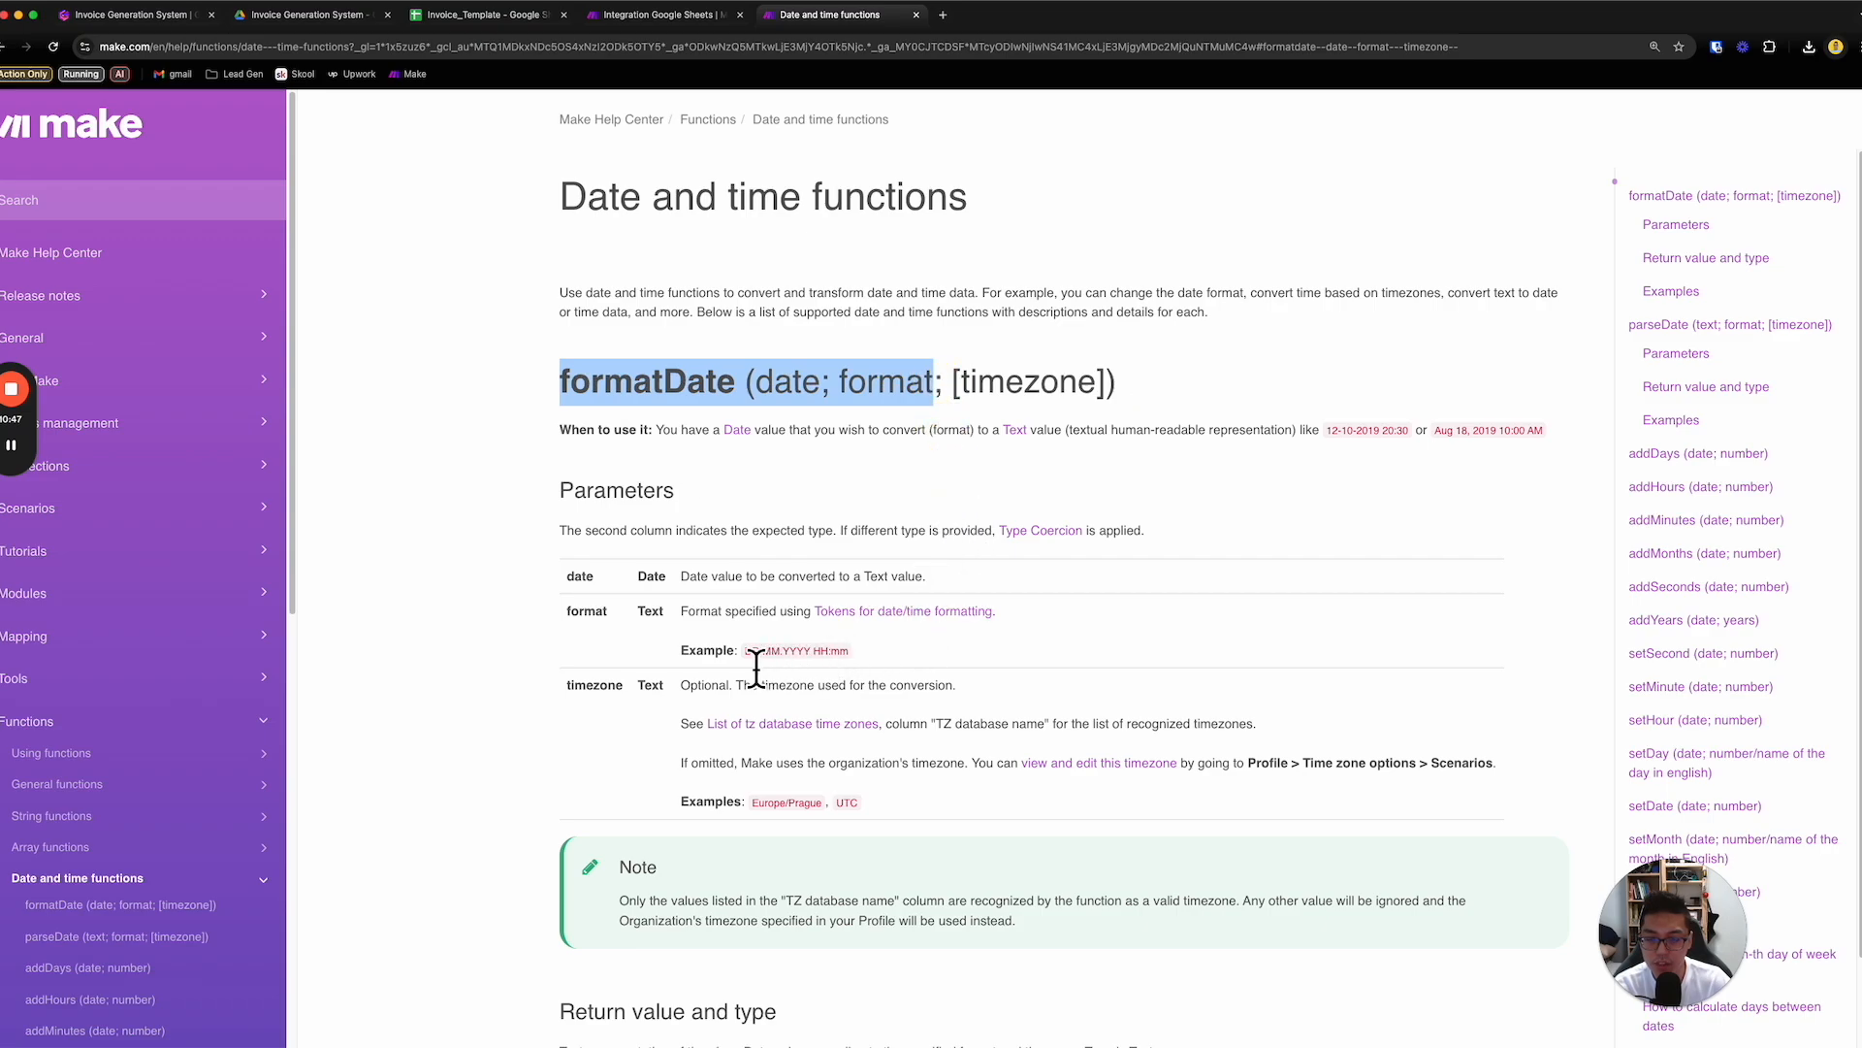
pyautogui.moveTo(746, 652); pyautogui.dragTo(852, 652)
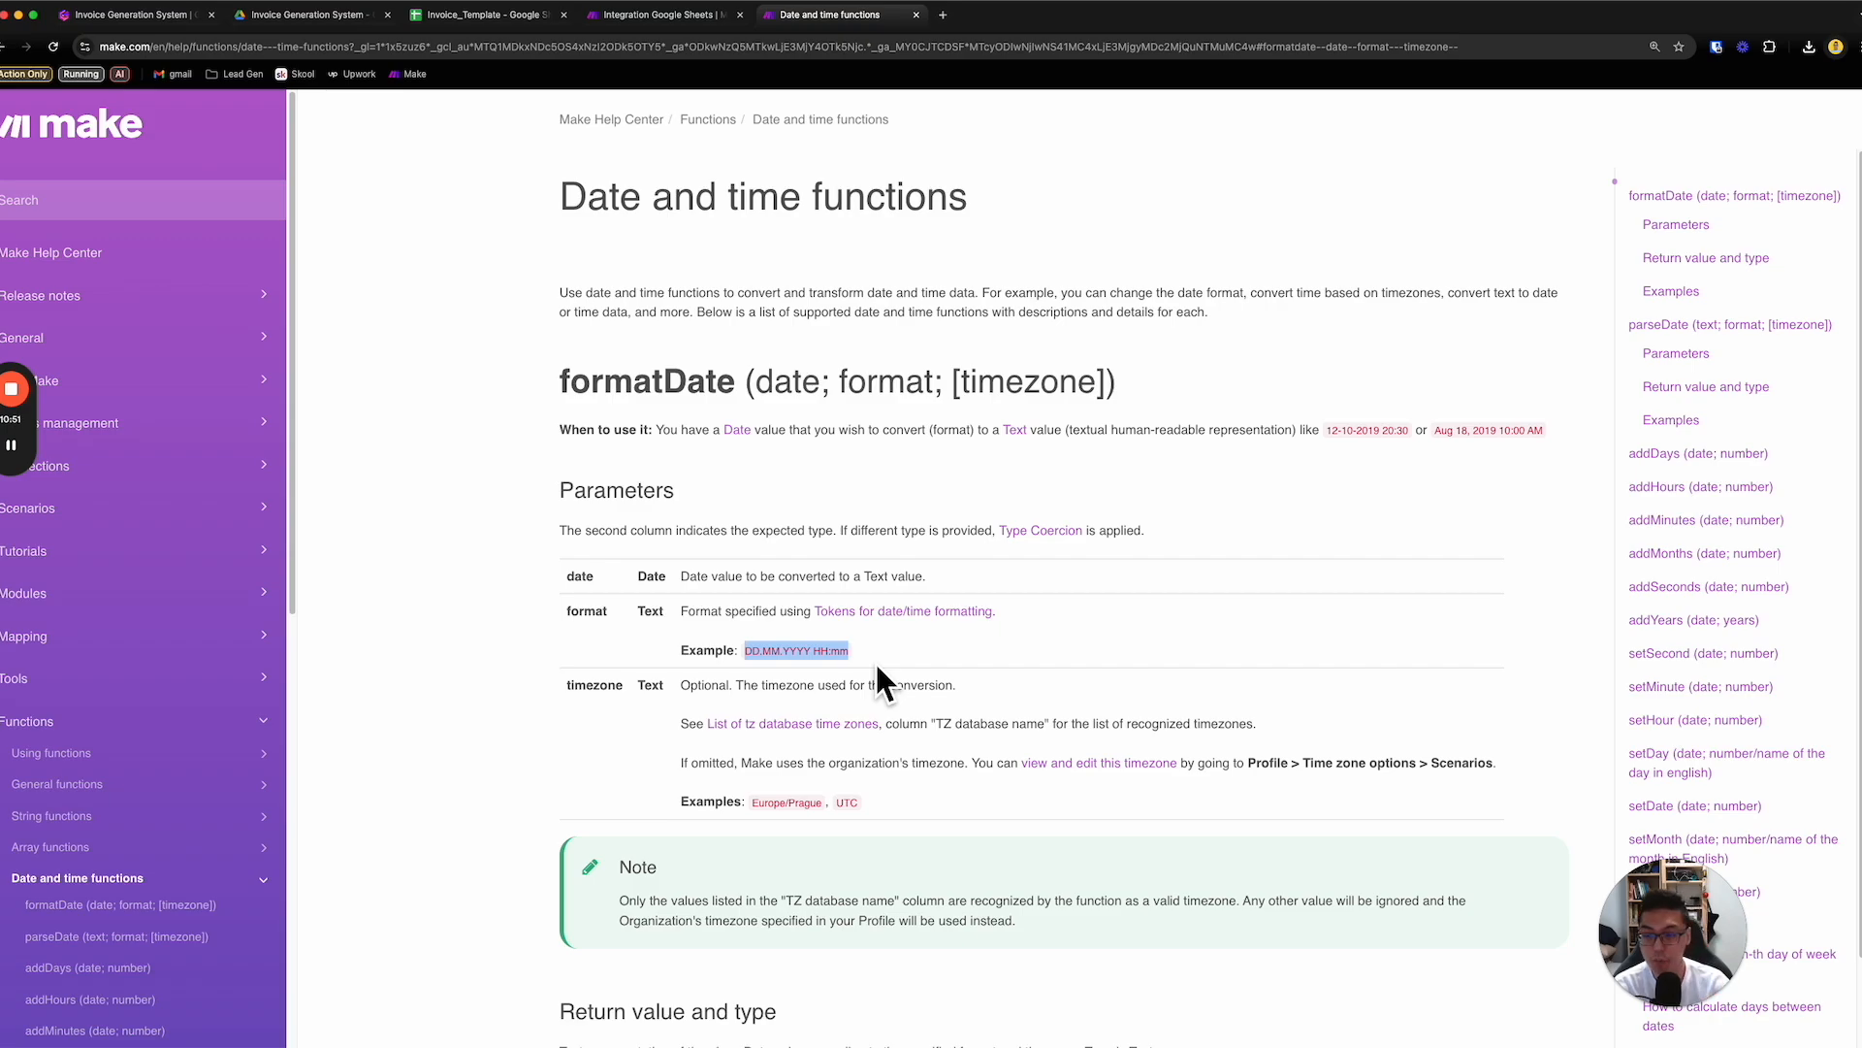
# - Return to the scenario and try replacing the now variable in today_date with a hand-written {{parseDate}} expression
pyautogui.click(679, 18)
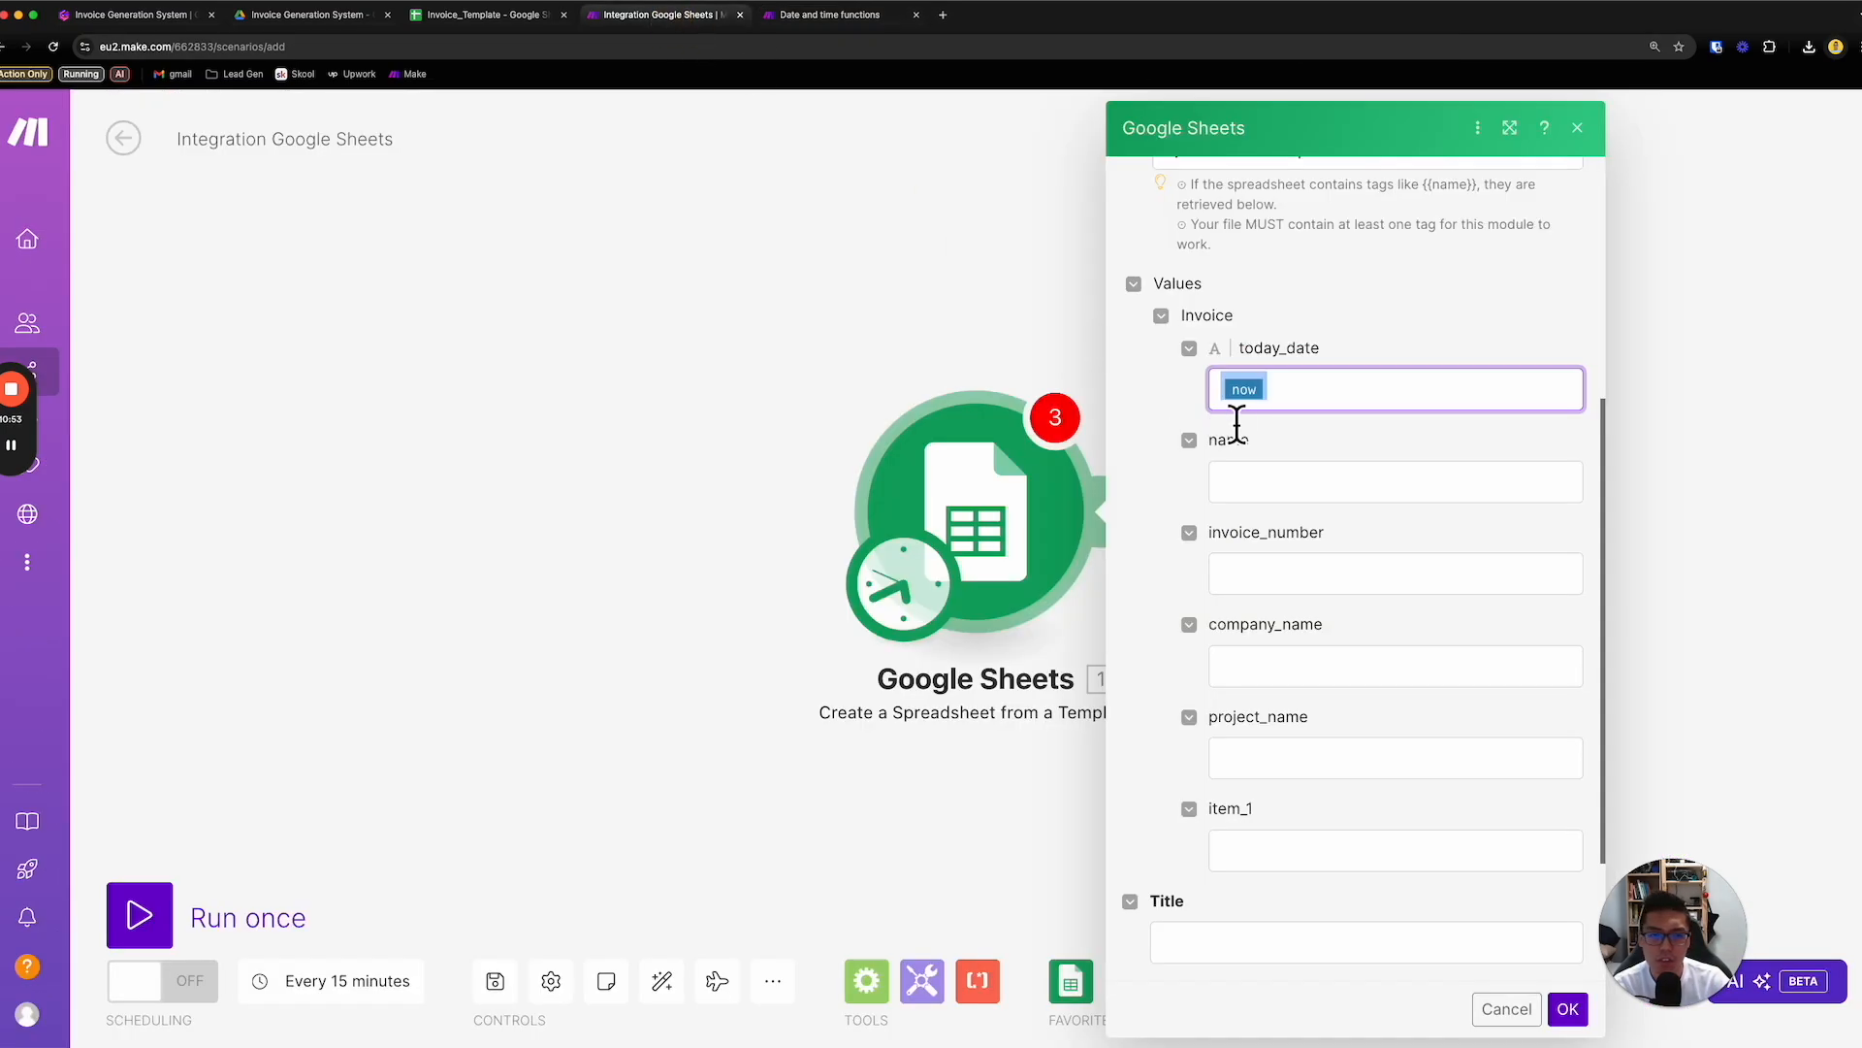
pyautogui.click(1297, 397)
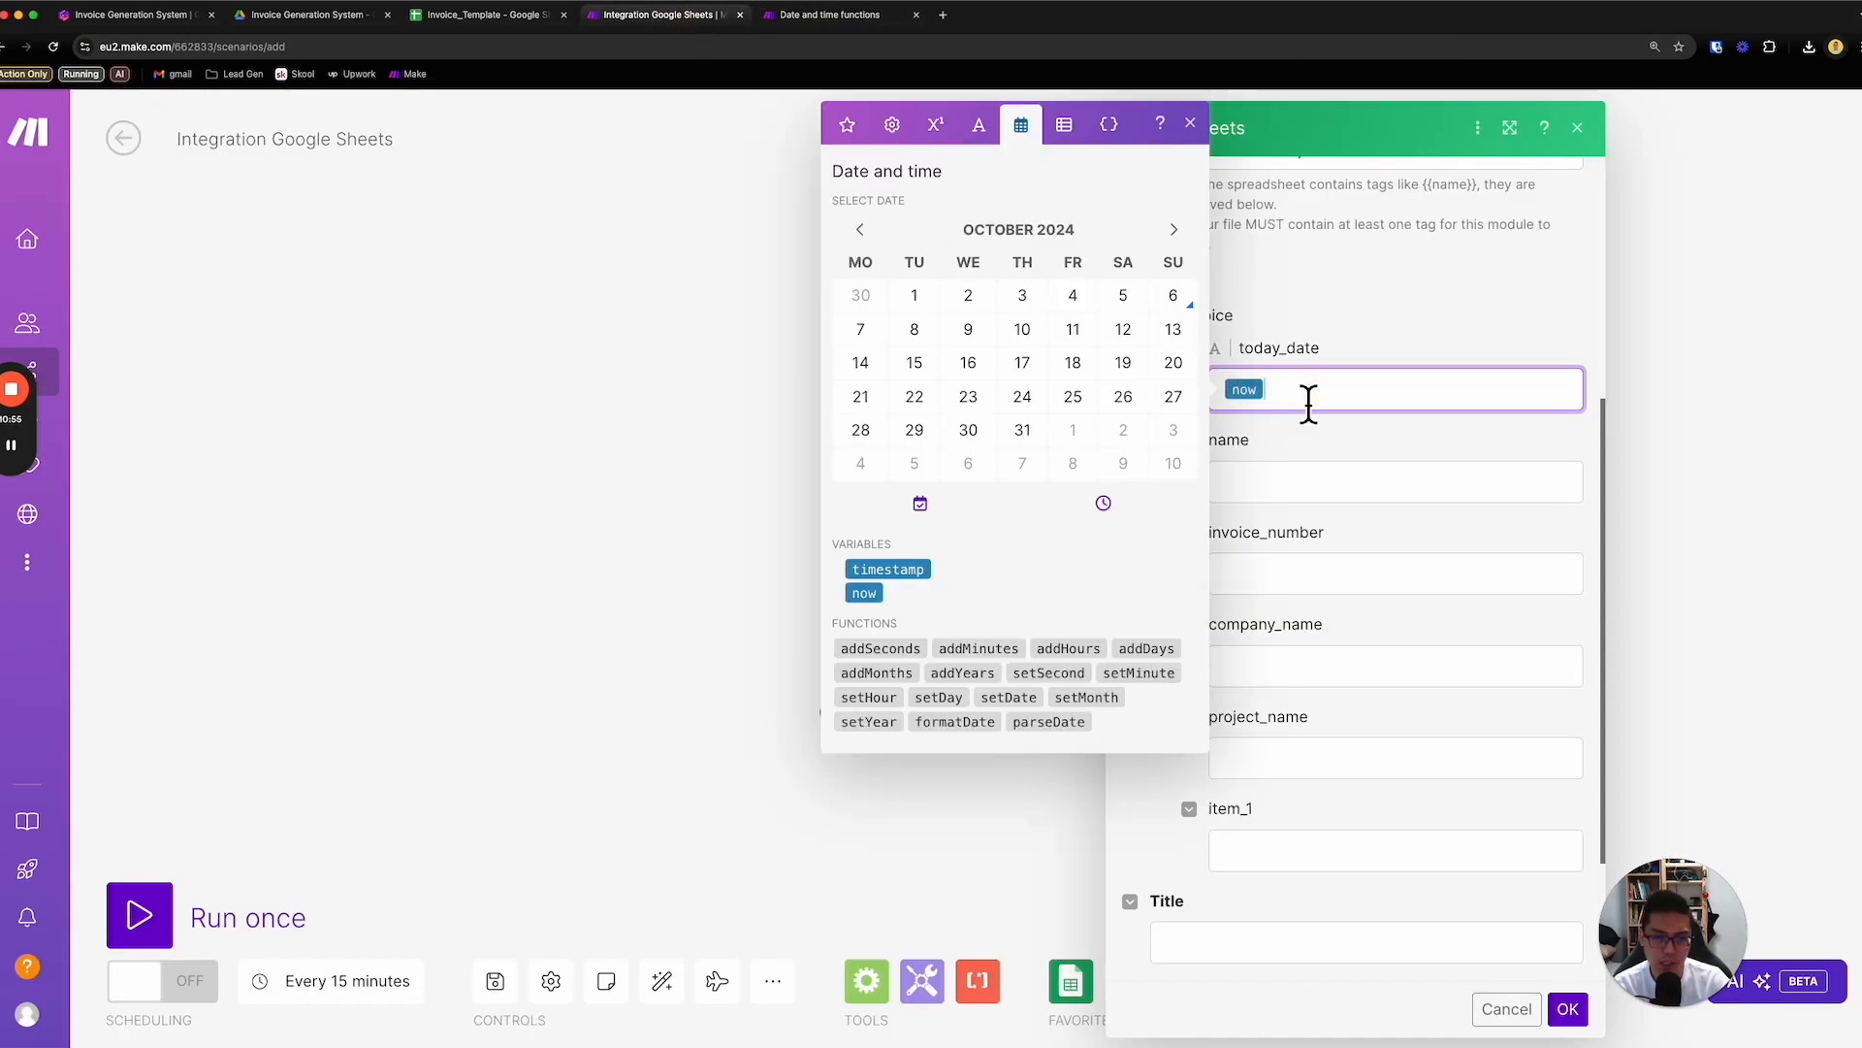
pyautogui.press('BackSpace')
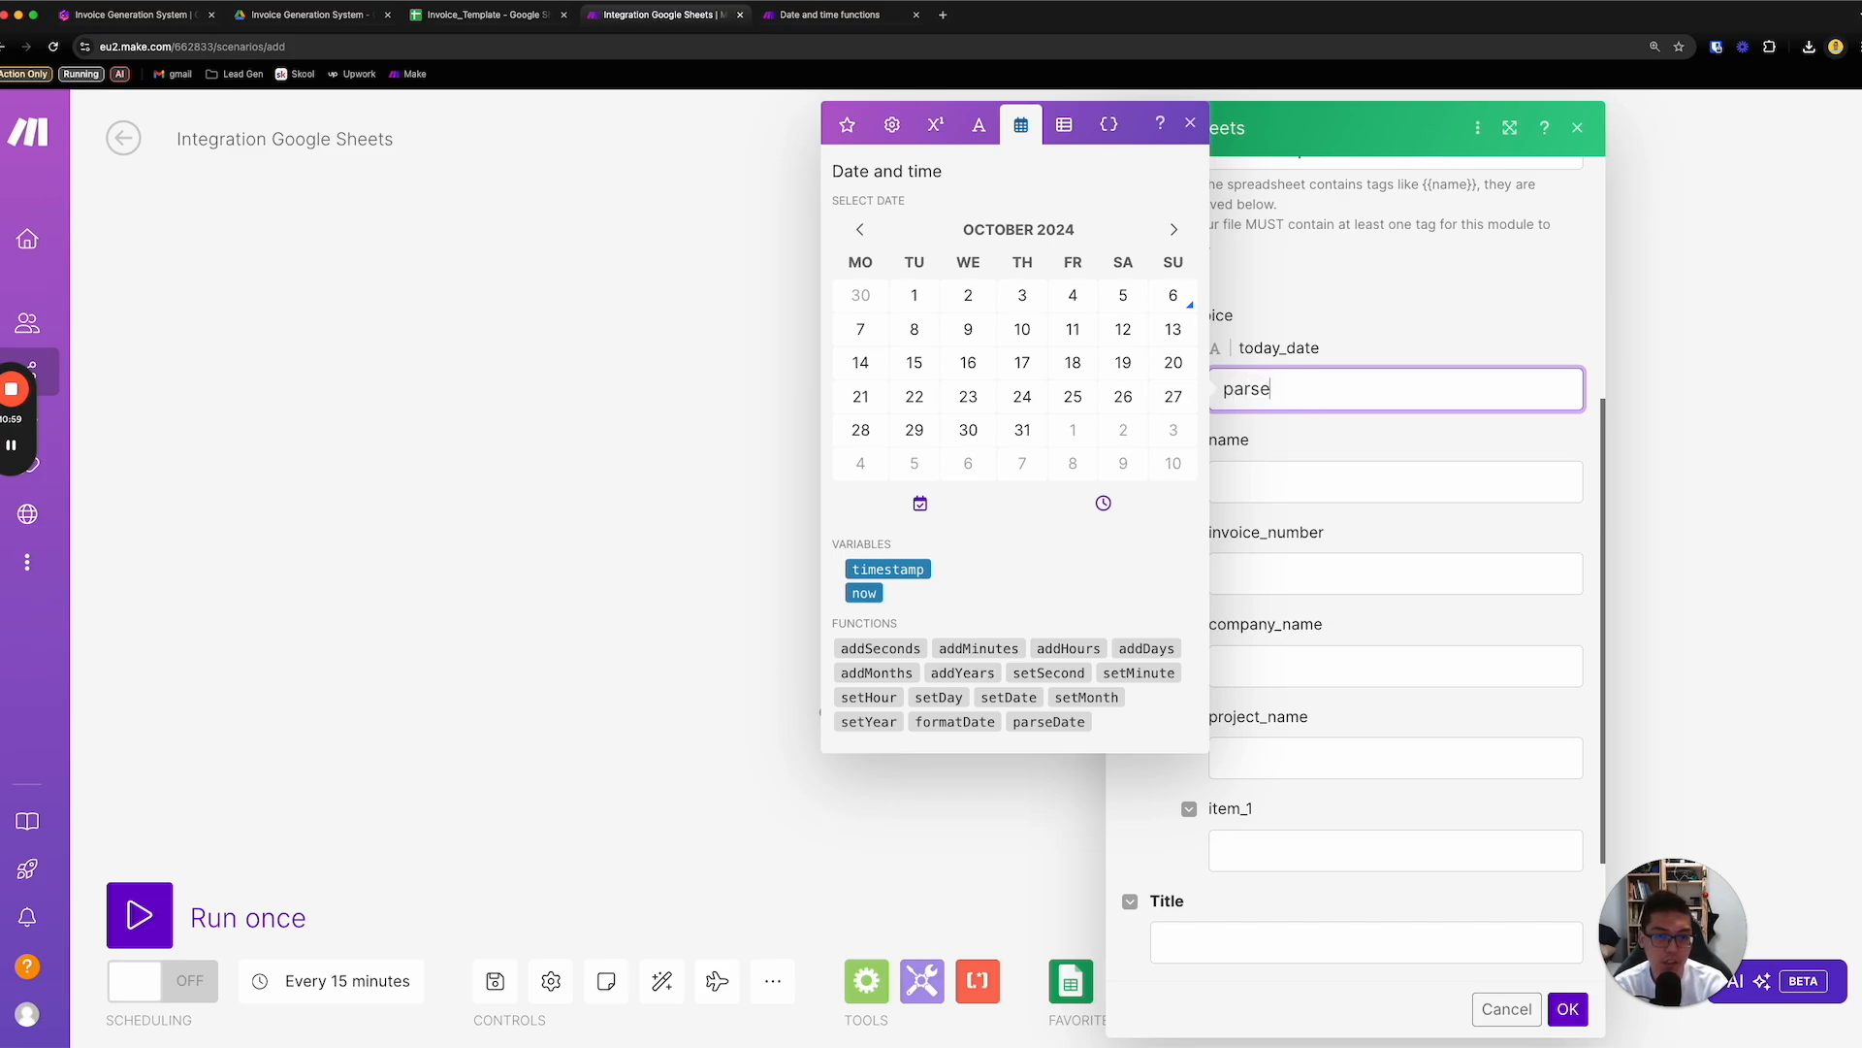
pyautogui.press('BackSpace')
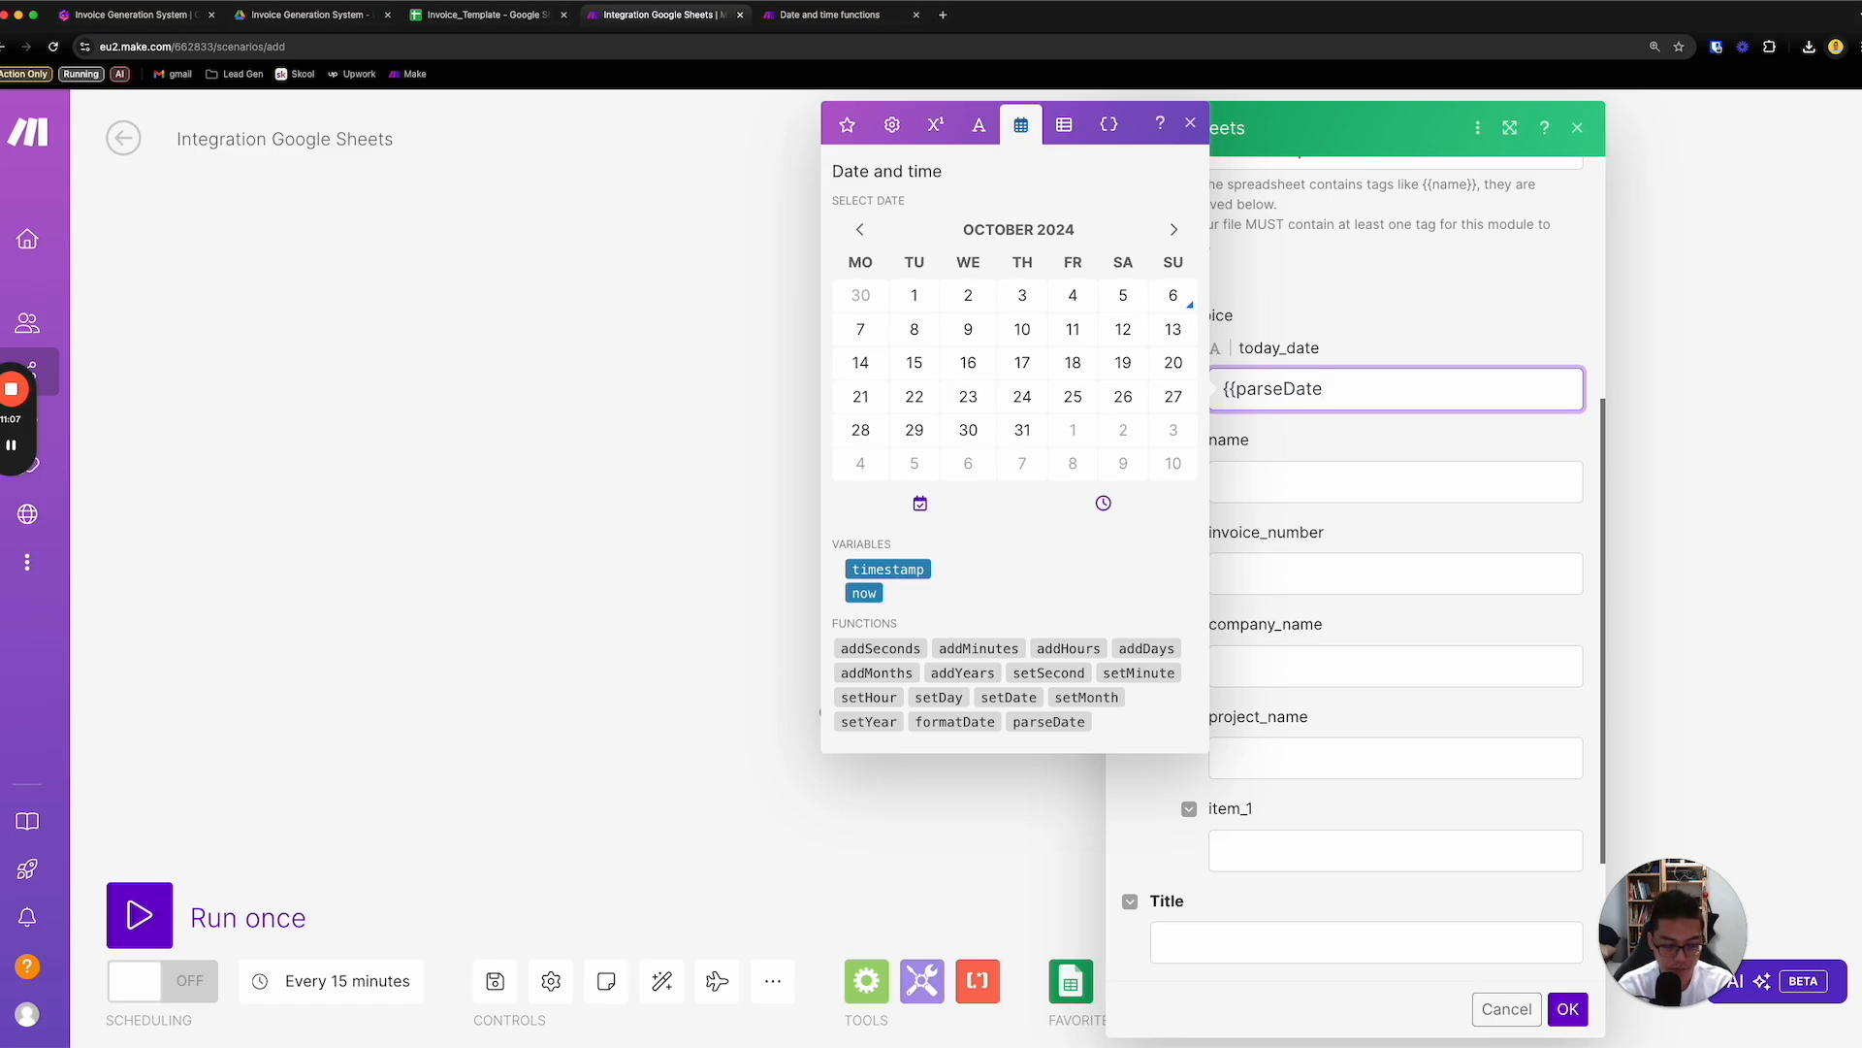
pyautogui.write('}')
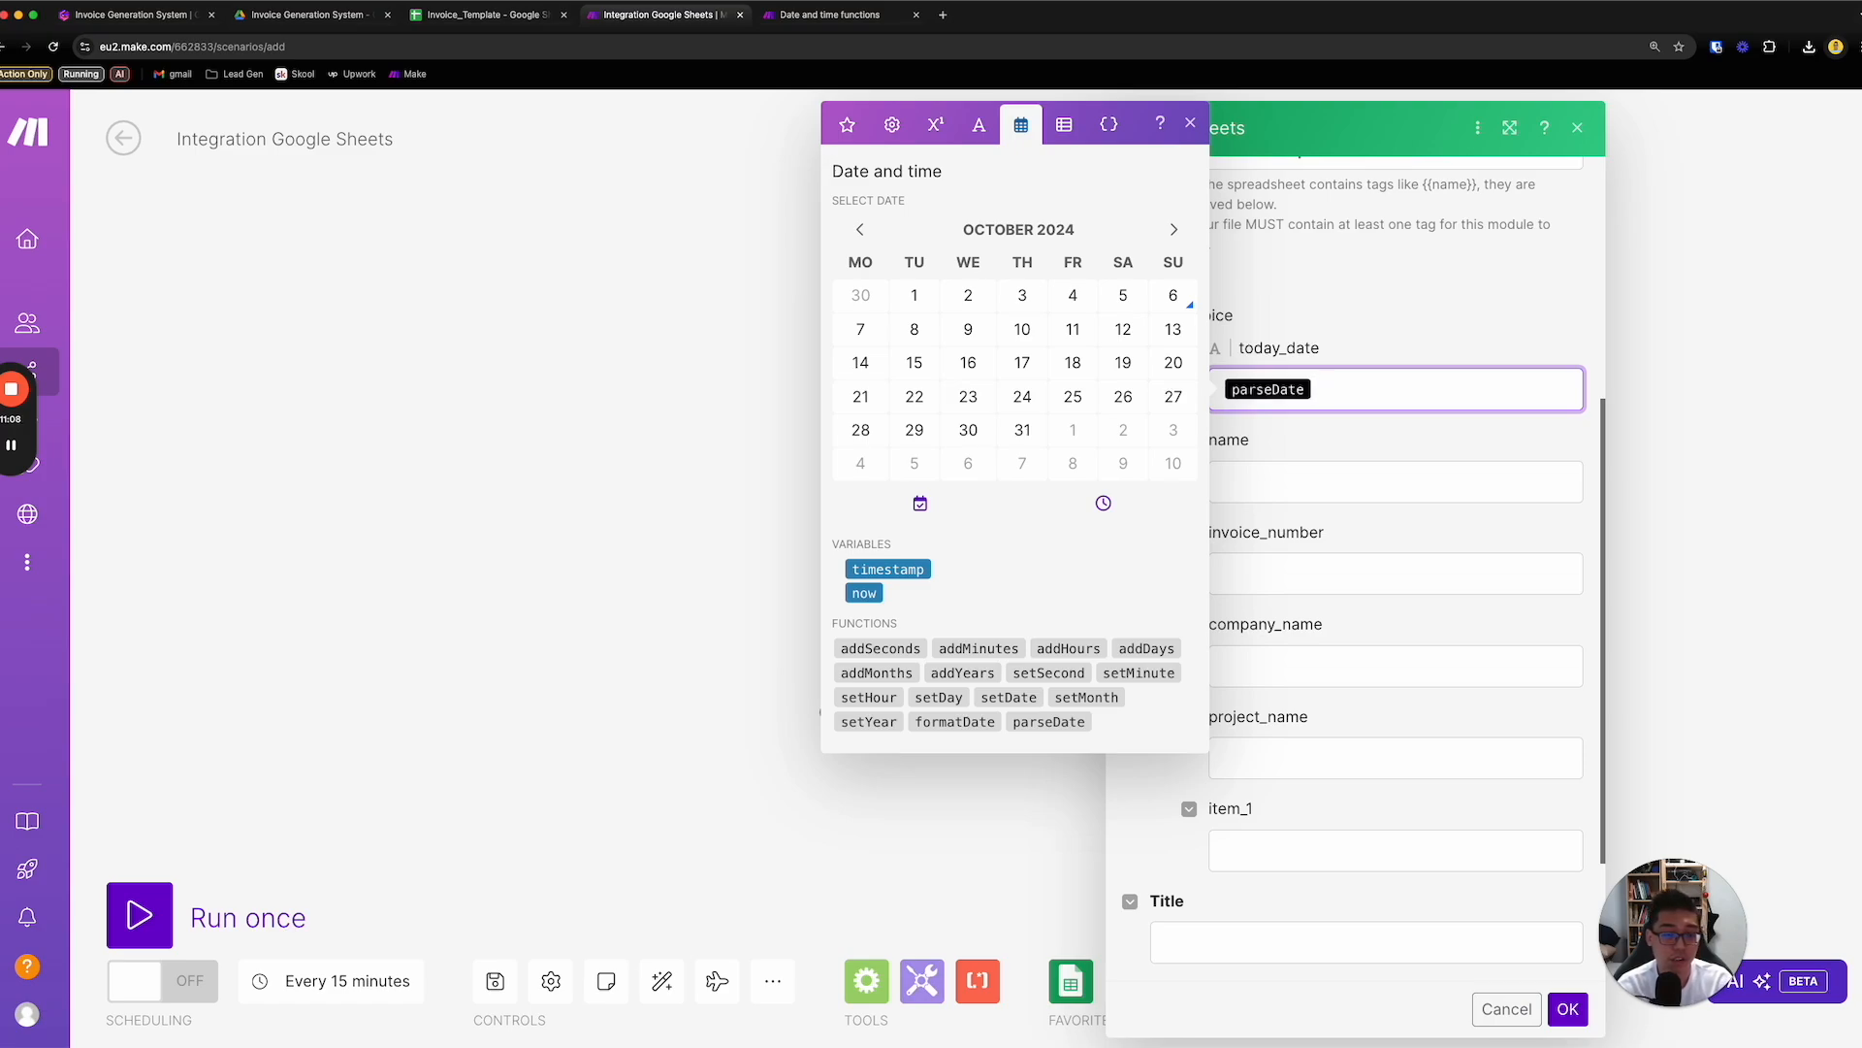
pyautogui.press('BackSpace')
pyautogui.press('BackSpace')
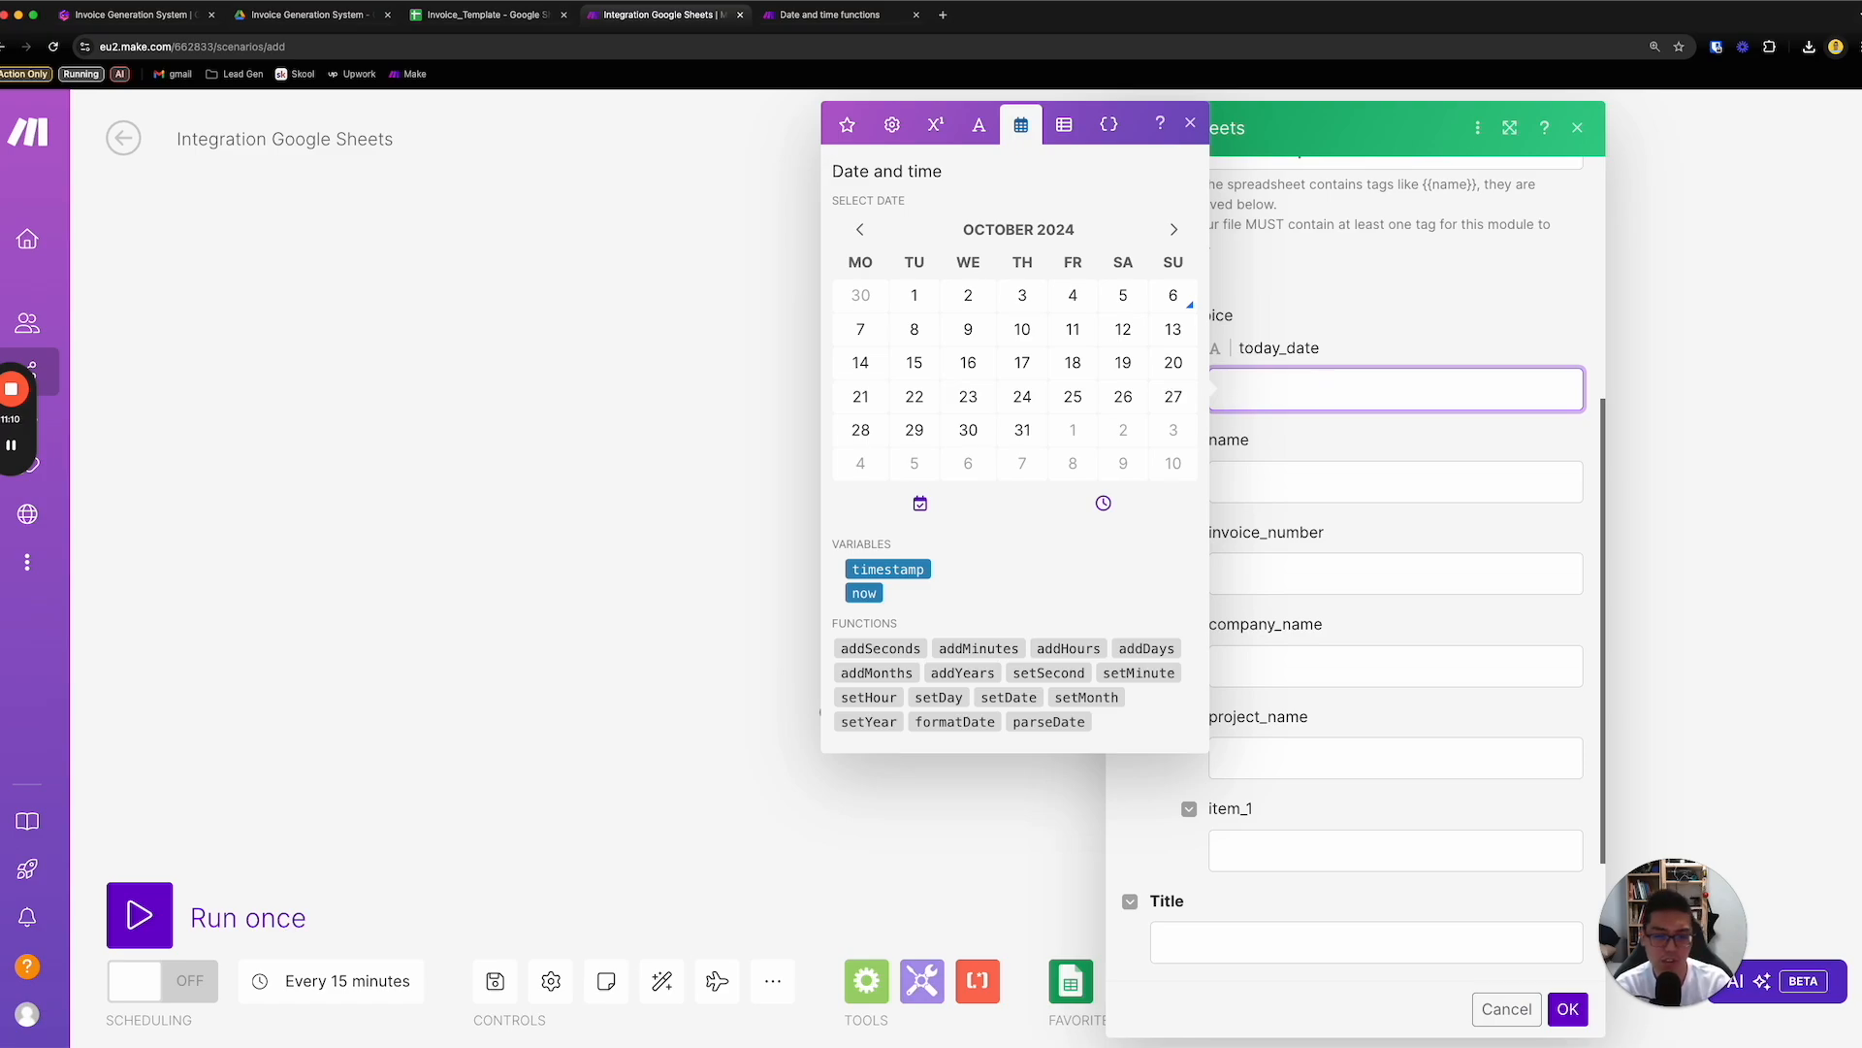
# - Set today_date to the parseDate function with now as the date and DD-MM-YYY as the format
pyautogui.click(1072, 723)
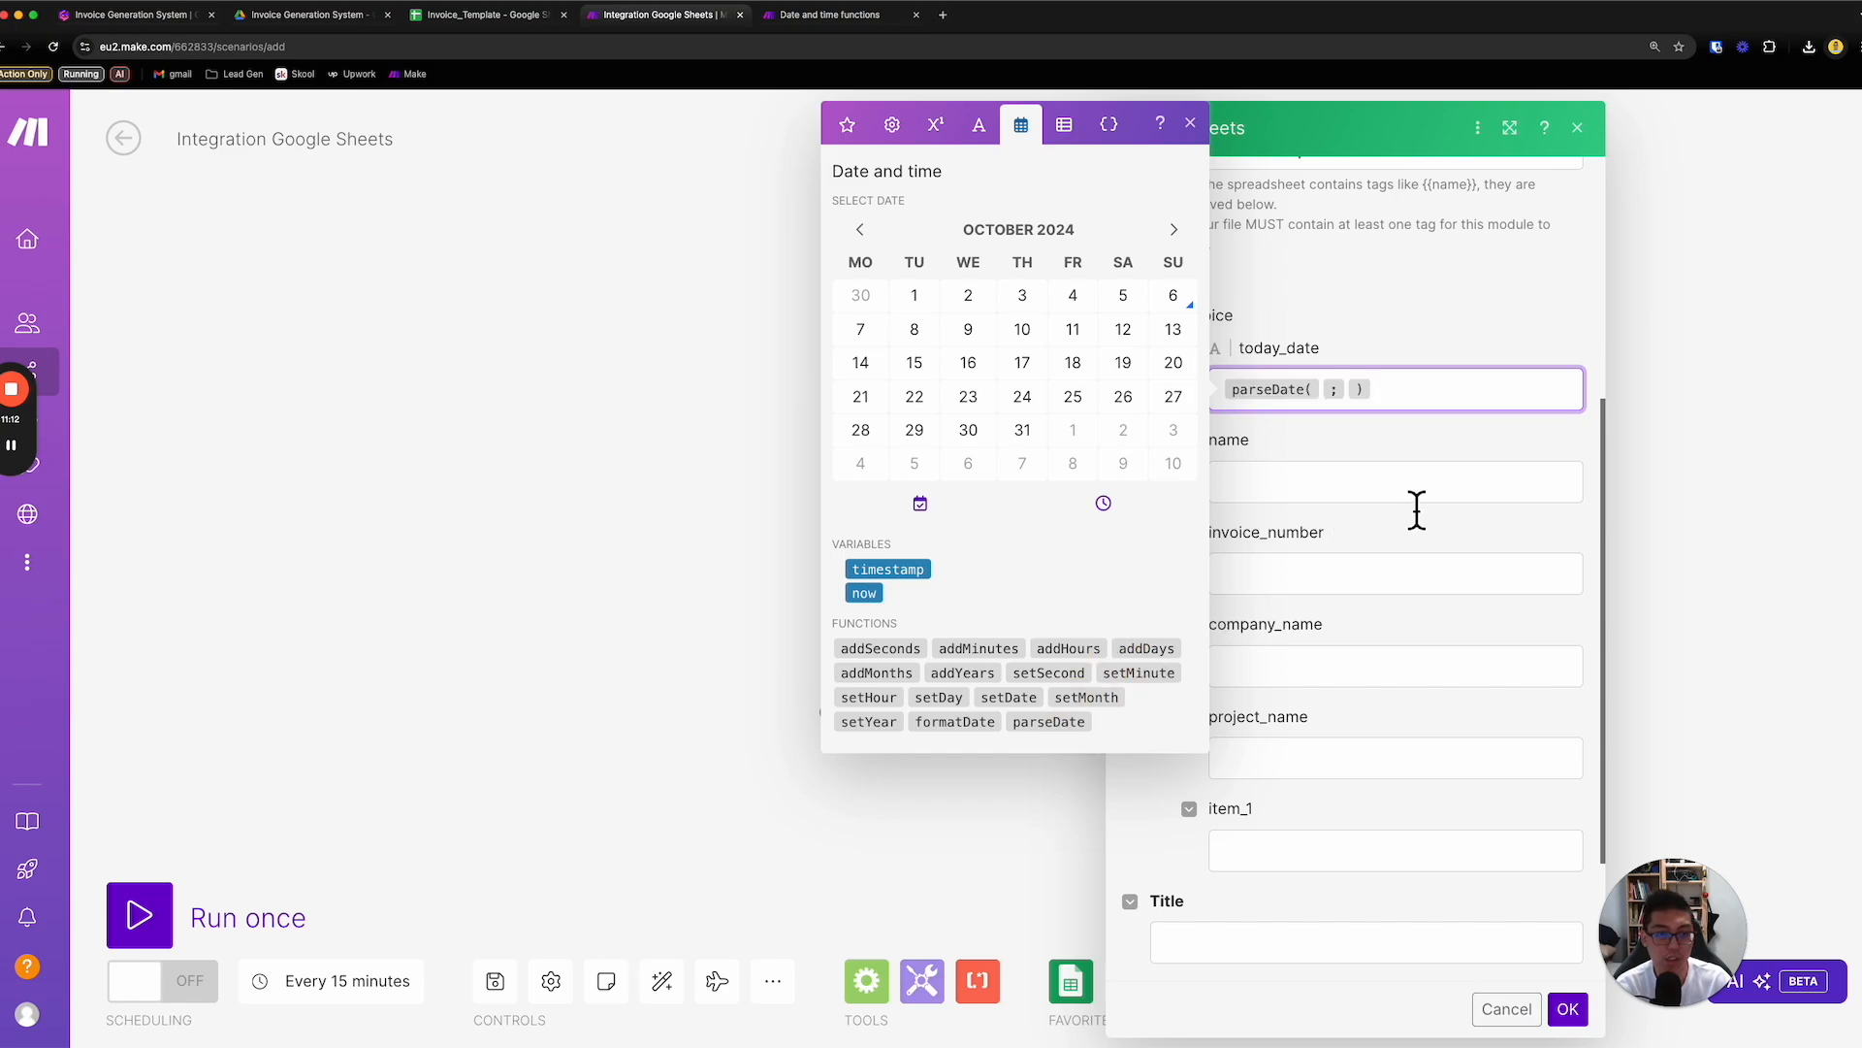
pyautogui.click(1322, 389)
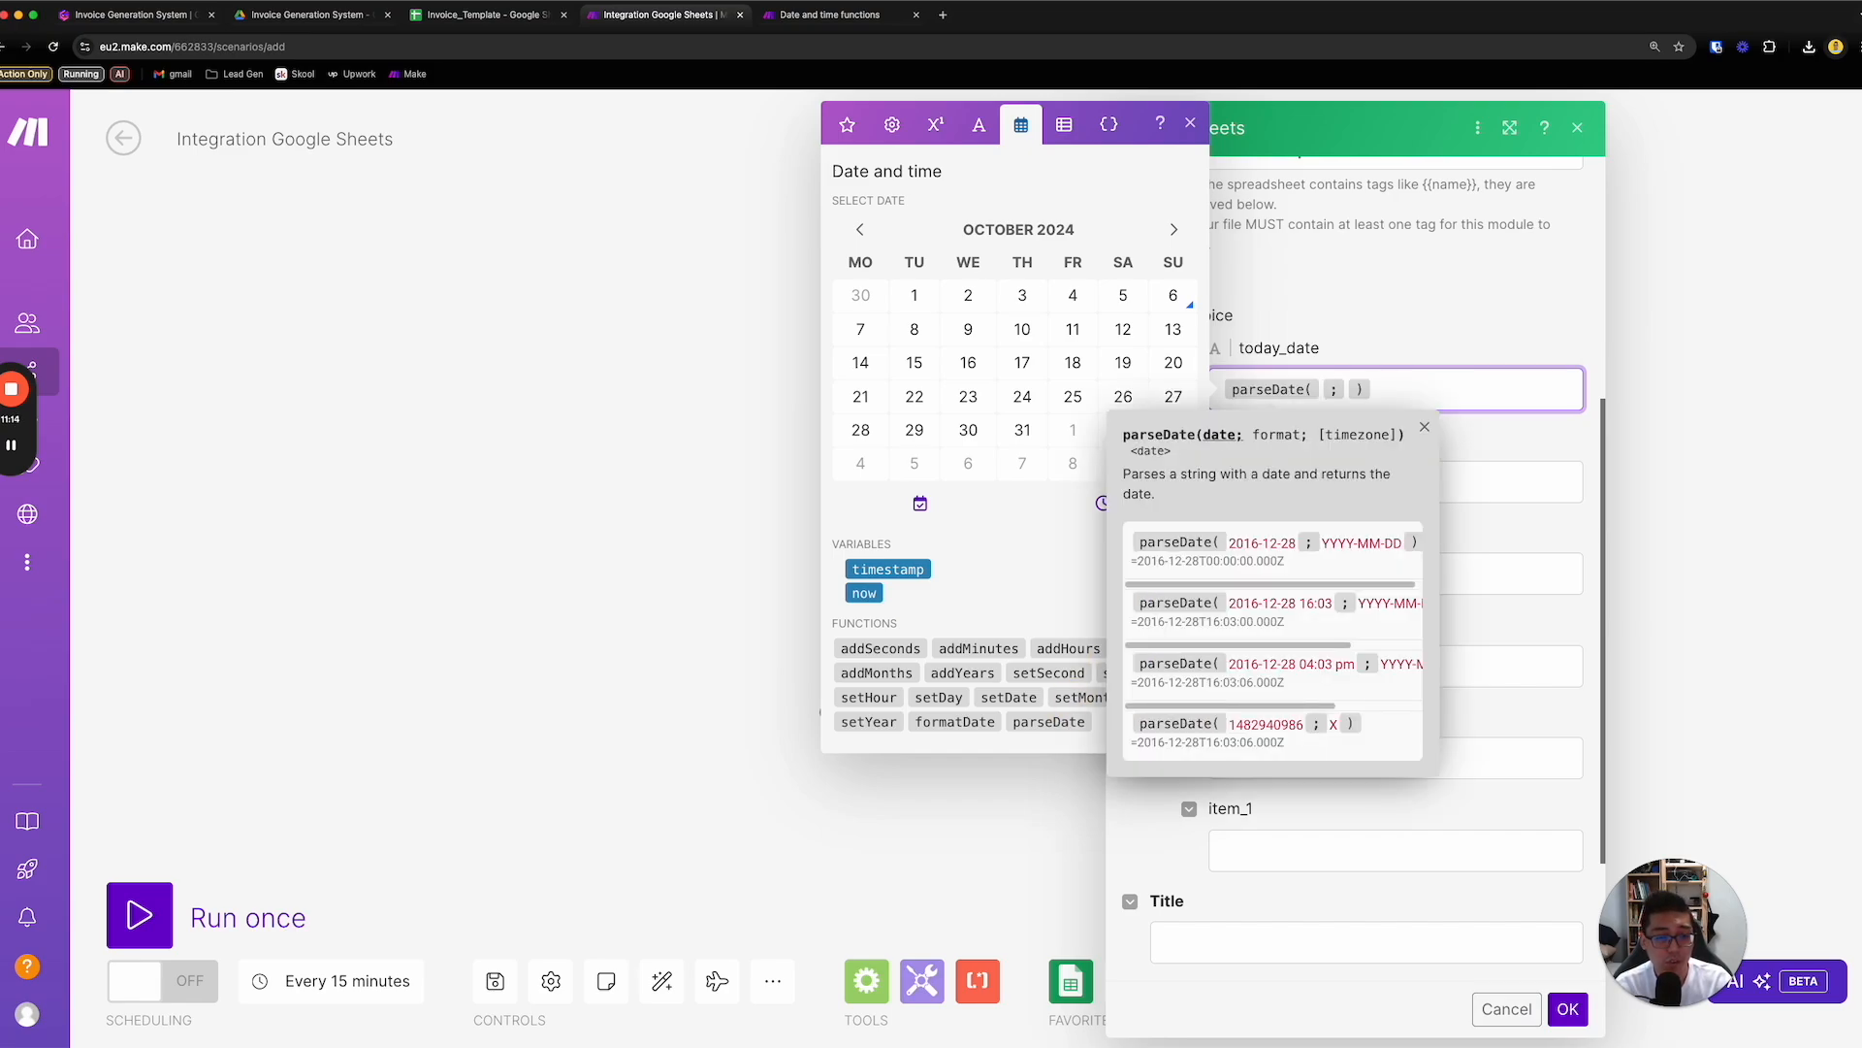
pyautogui.write('now')
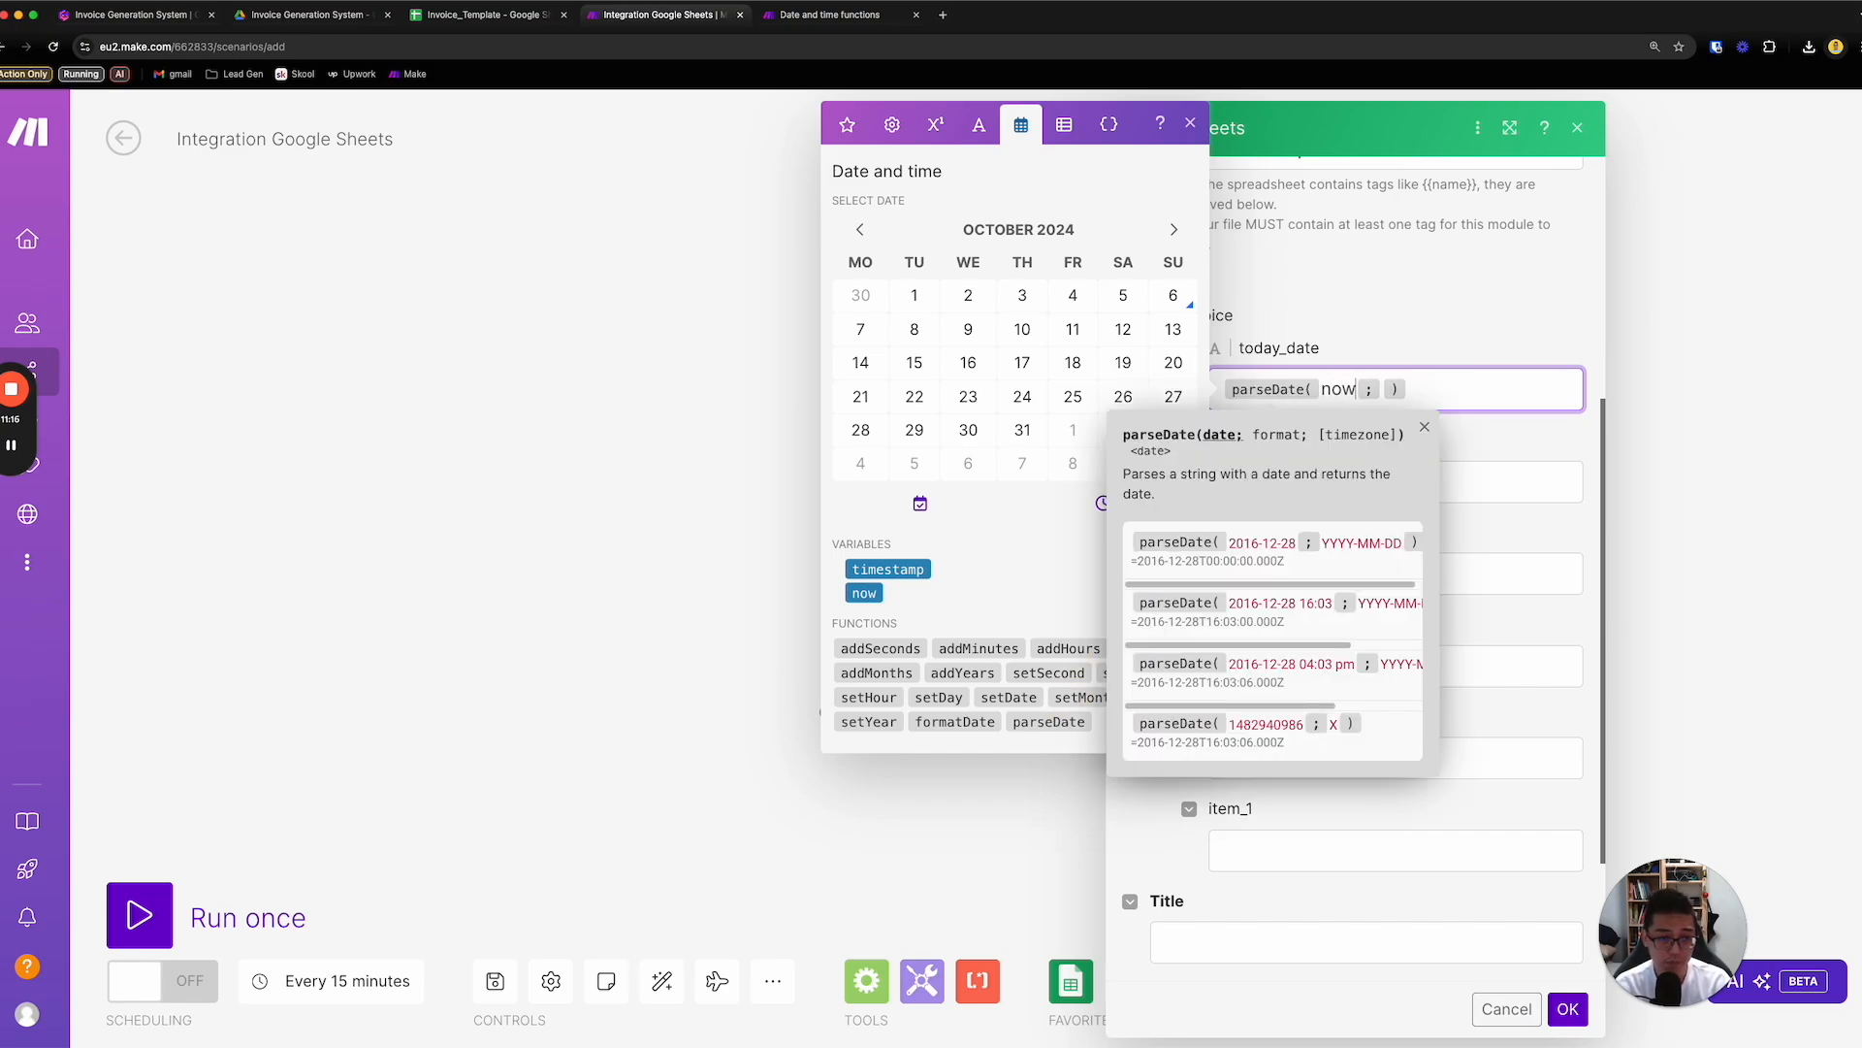
pyautogui.click(1381, 389)
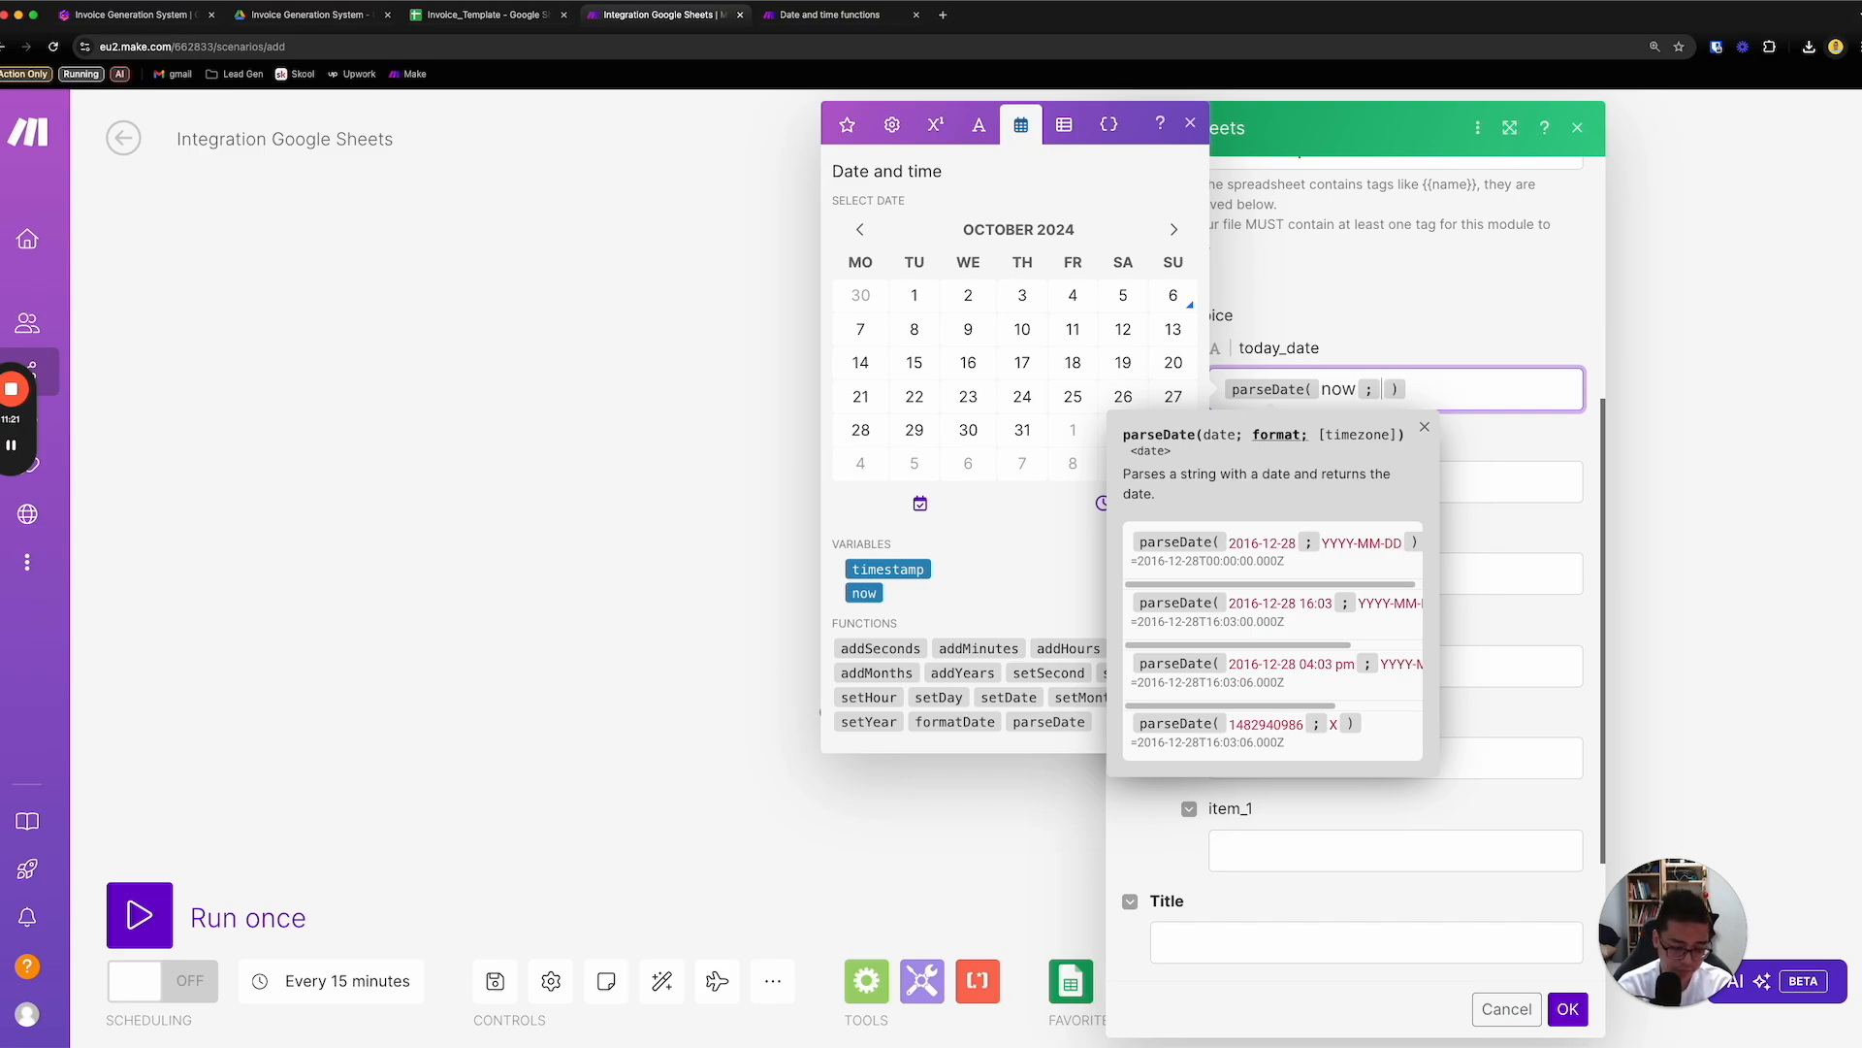
pyautogui.write('DD')
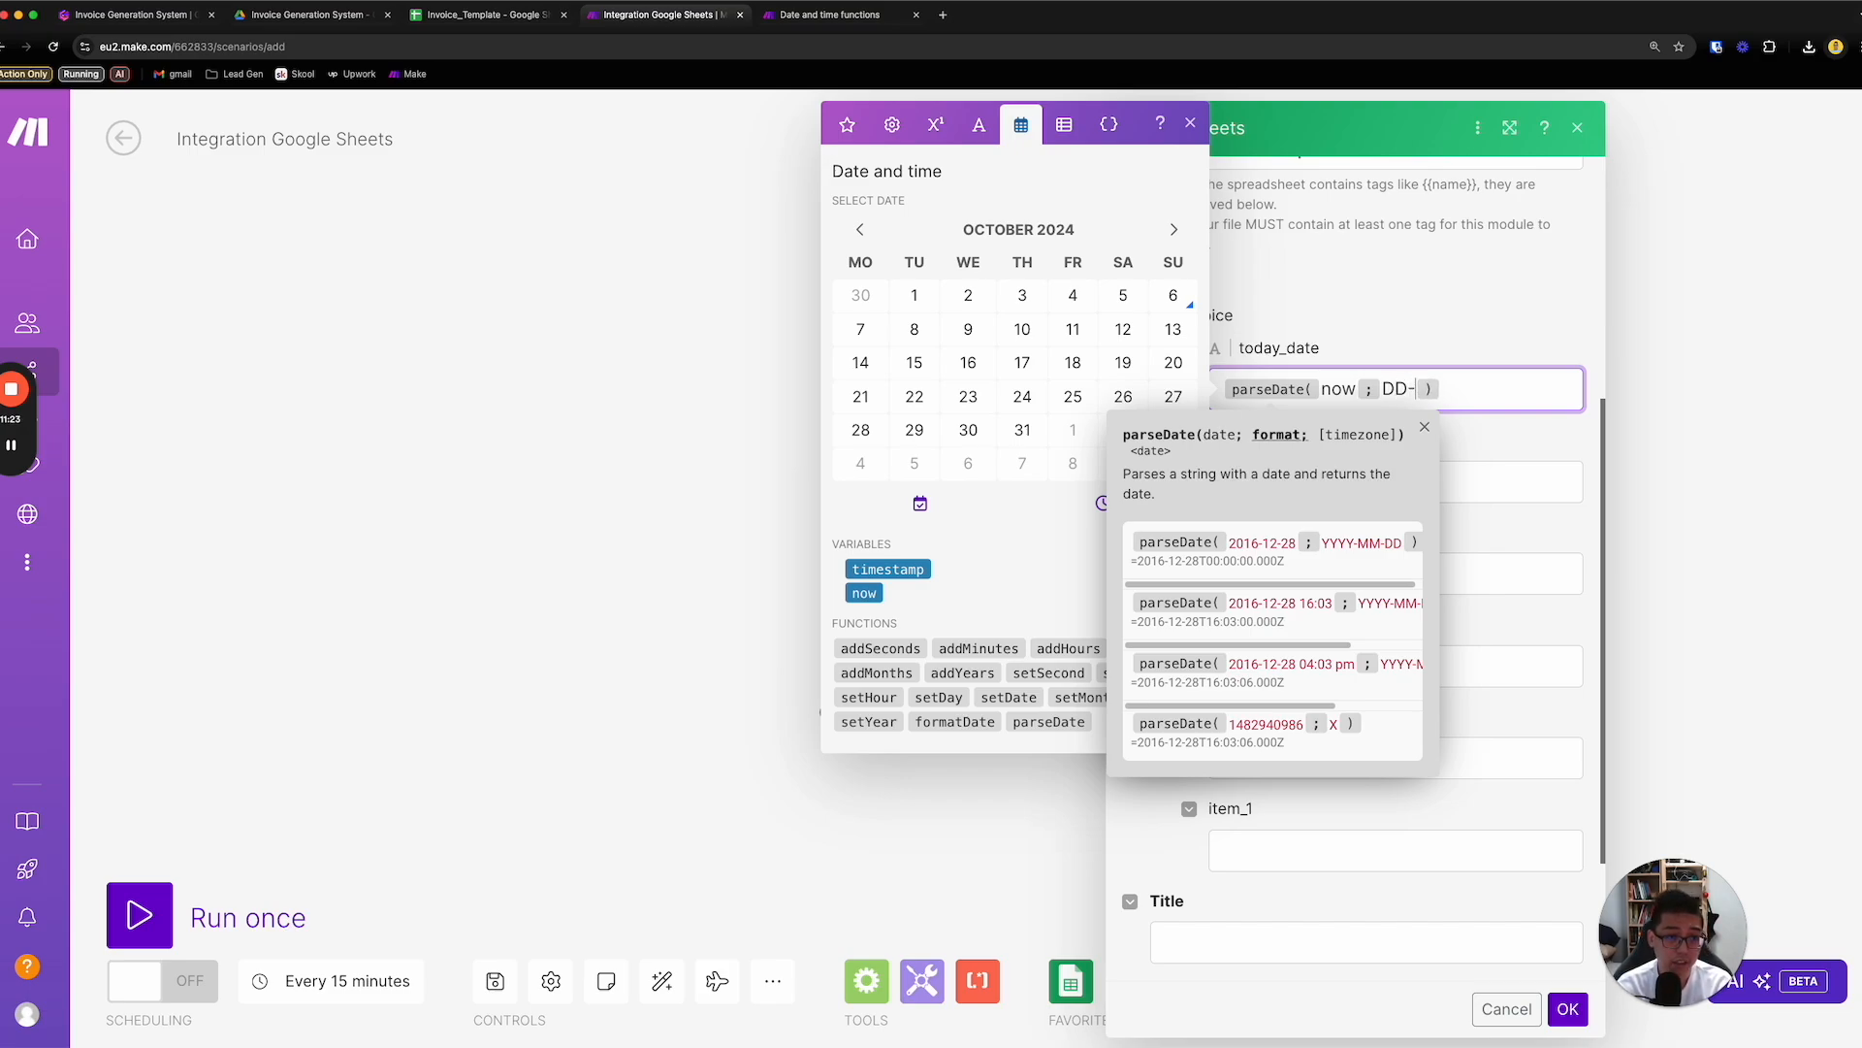
pyautogui.write('-MM-2')
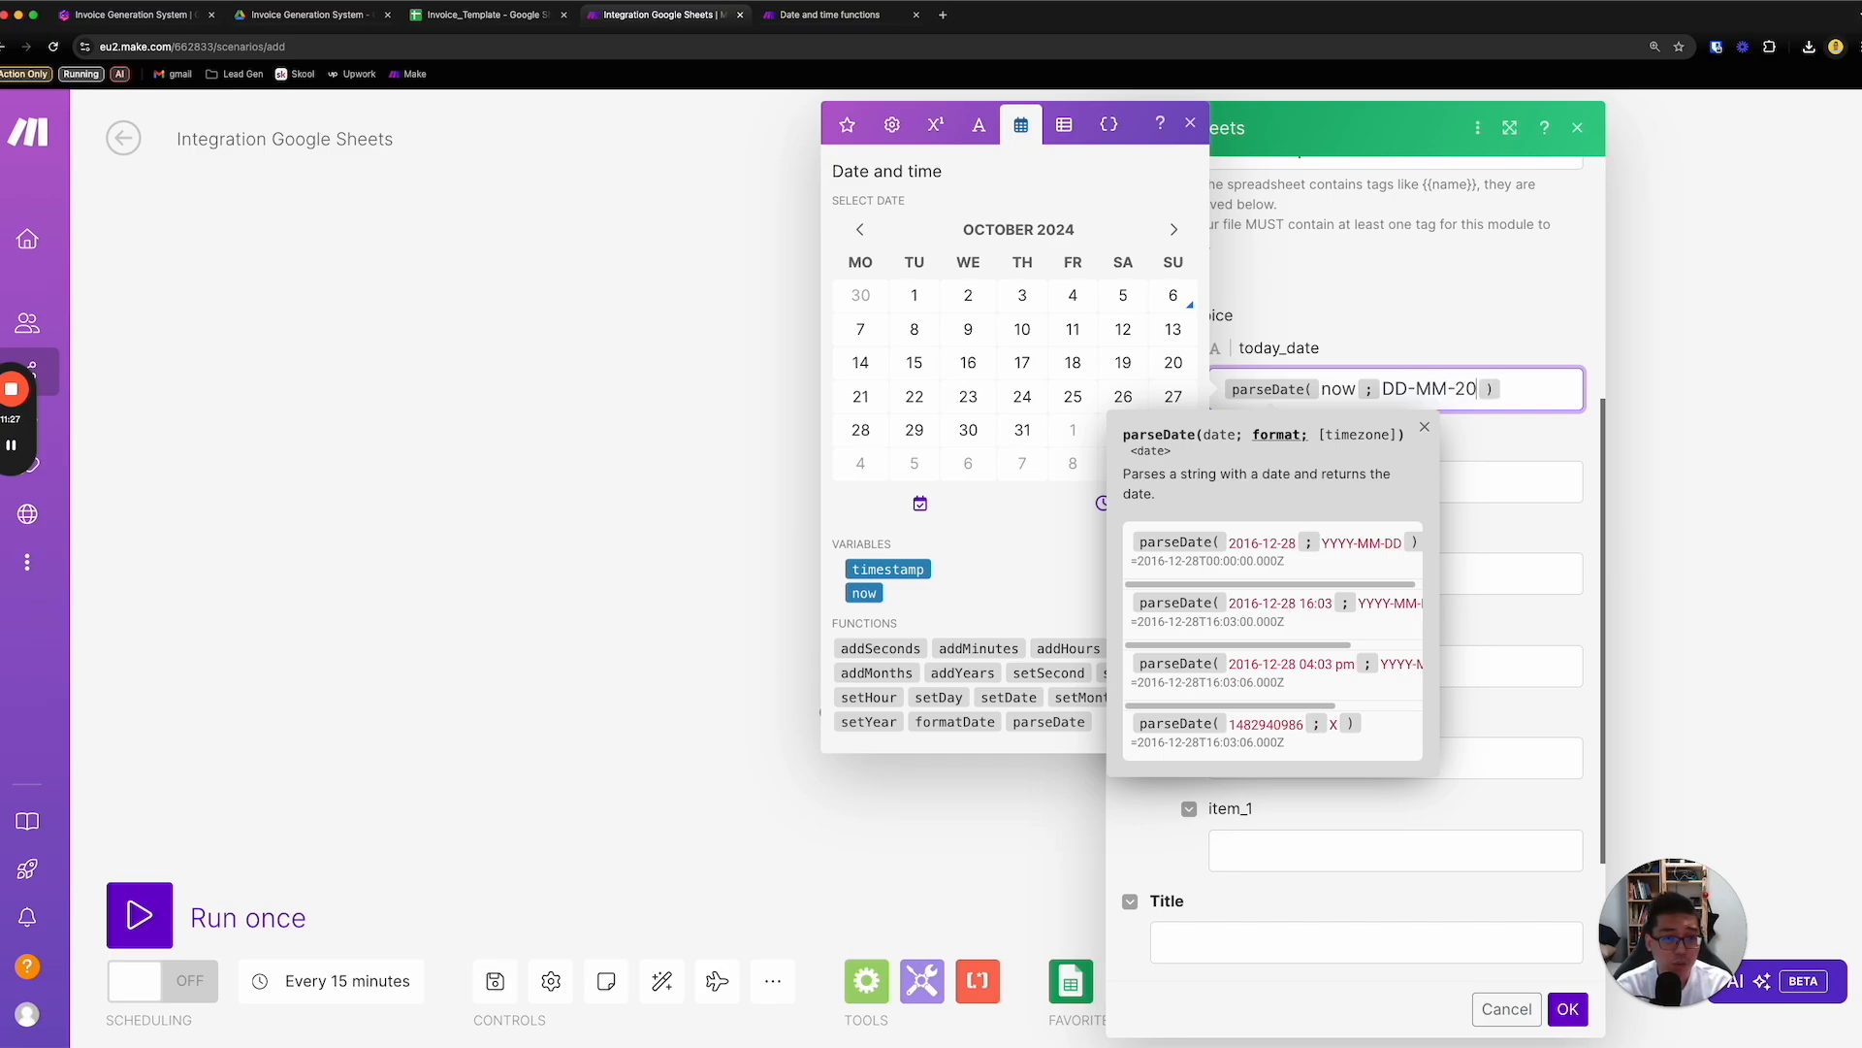
pyautogui.press('BackSpace')
pyautogui.write('YYY')
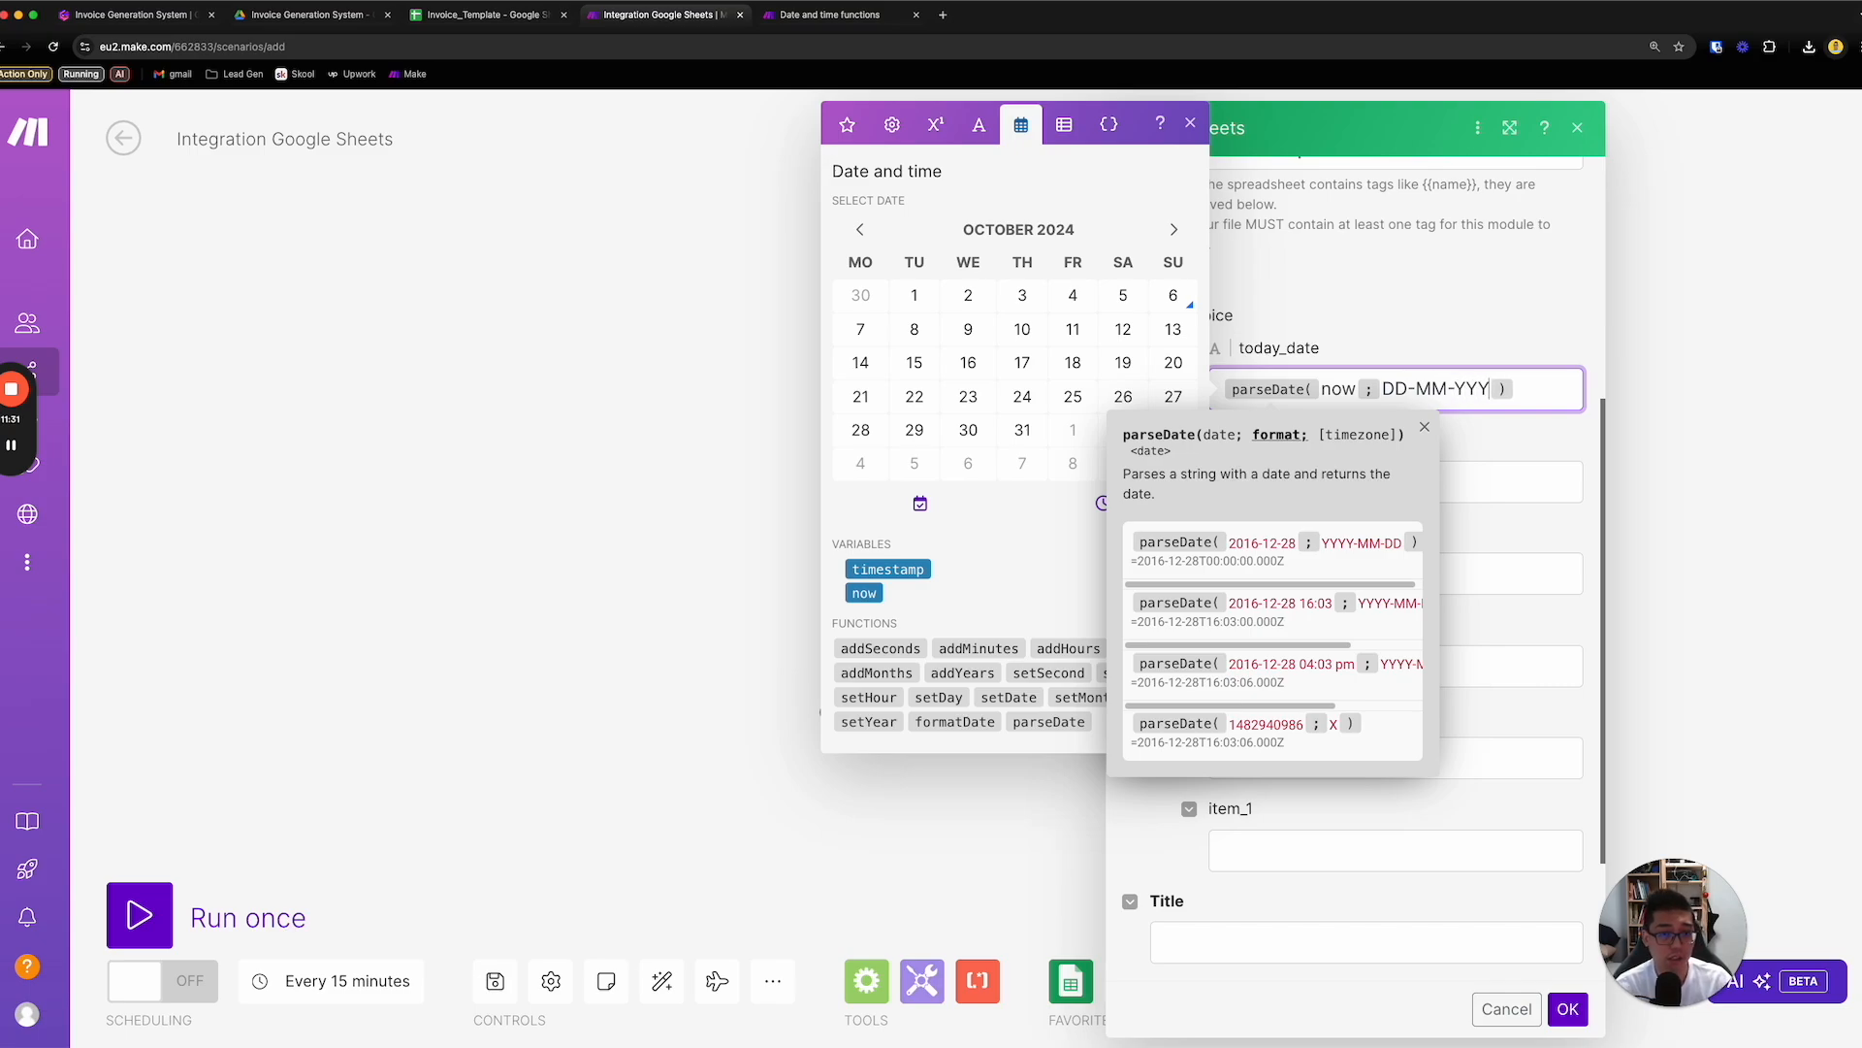
pyautogui.click(1447, 311)
pyautogui.click(1360, 484)
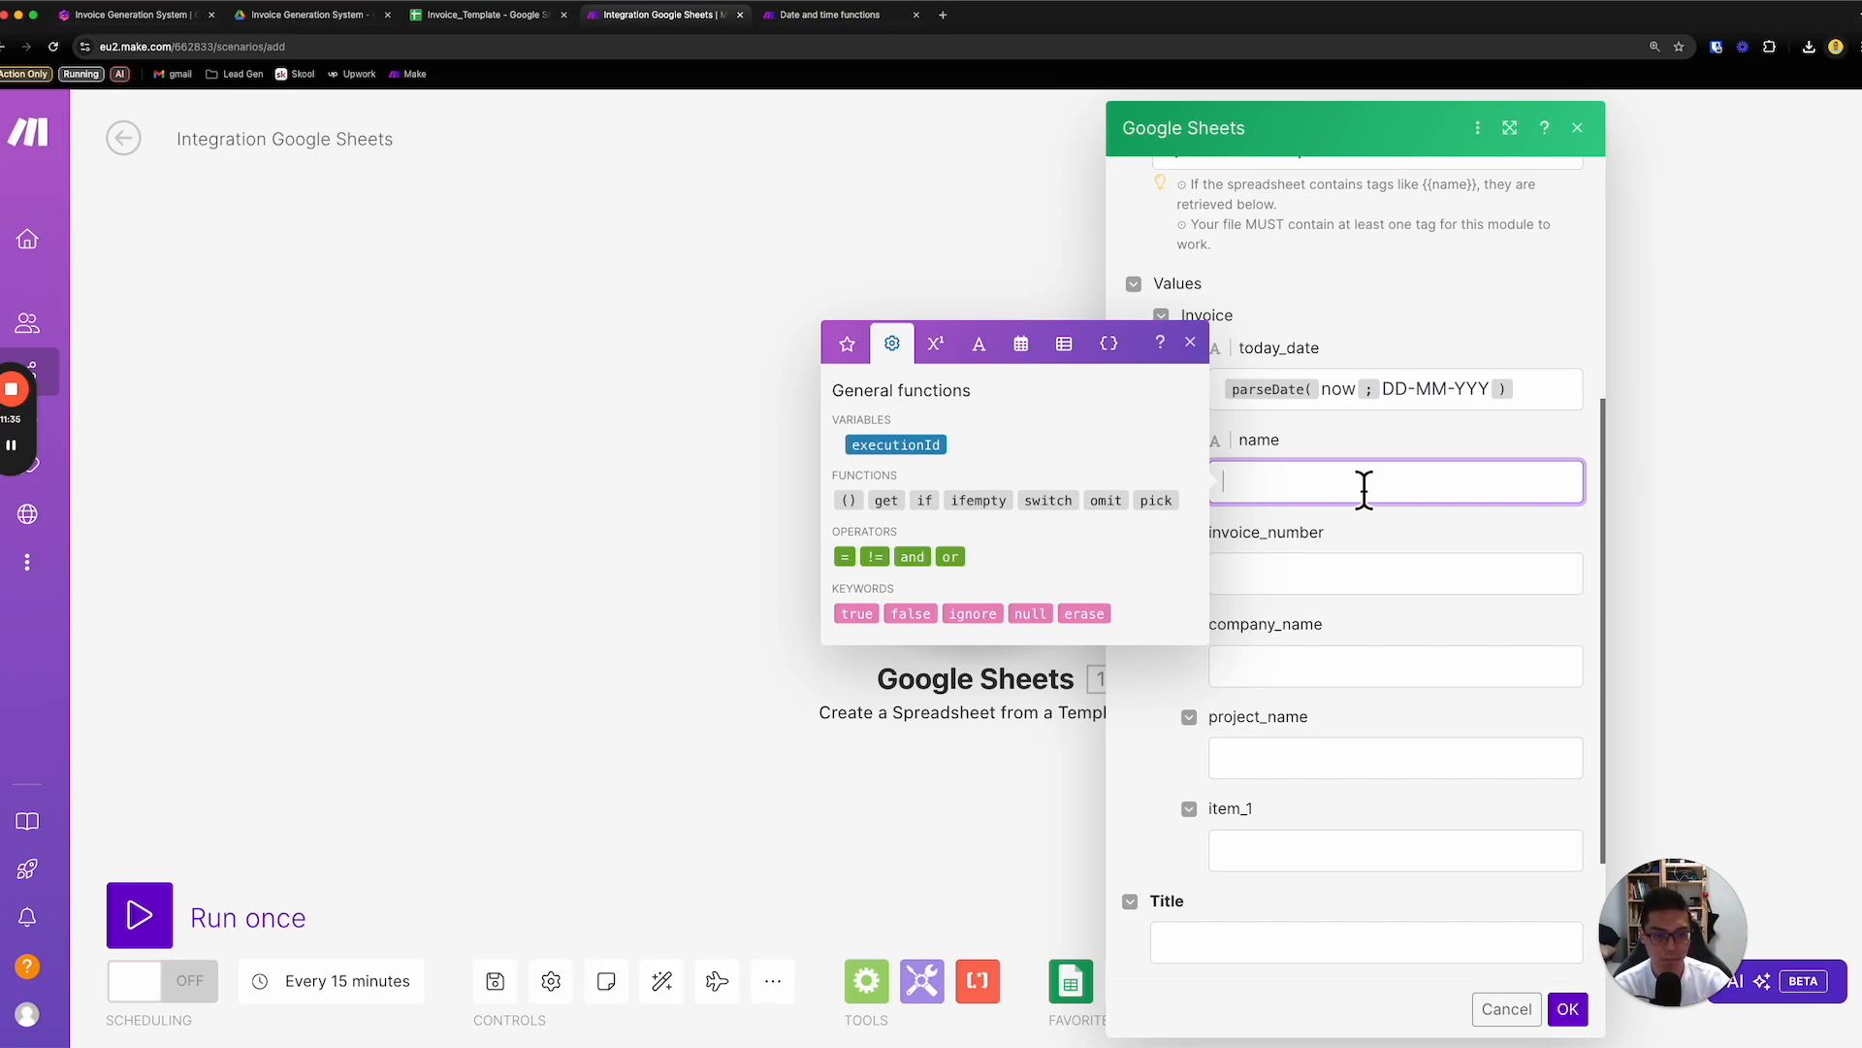
pyautogui.click(1341, 580)
pyautogui.click(1351, 669)
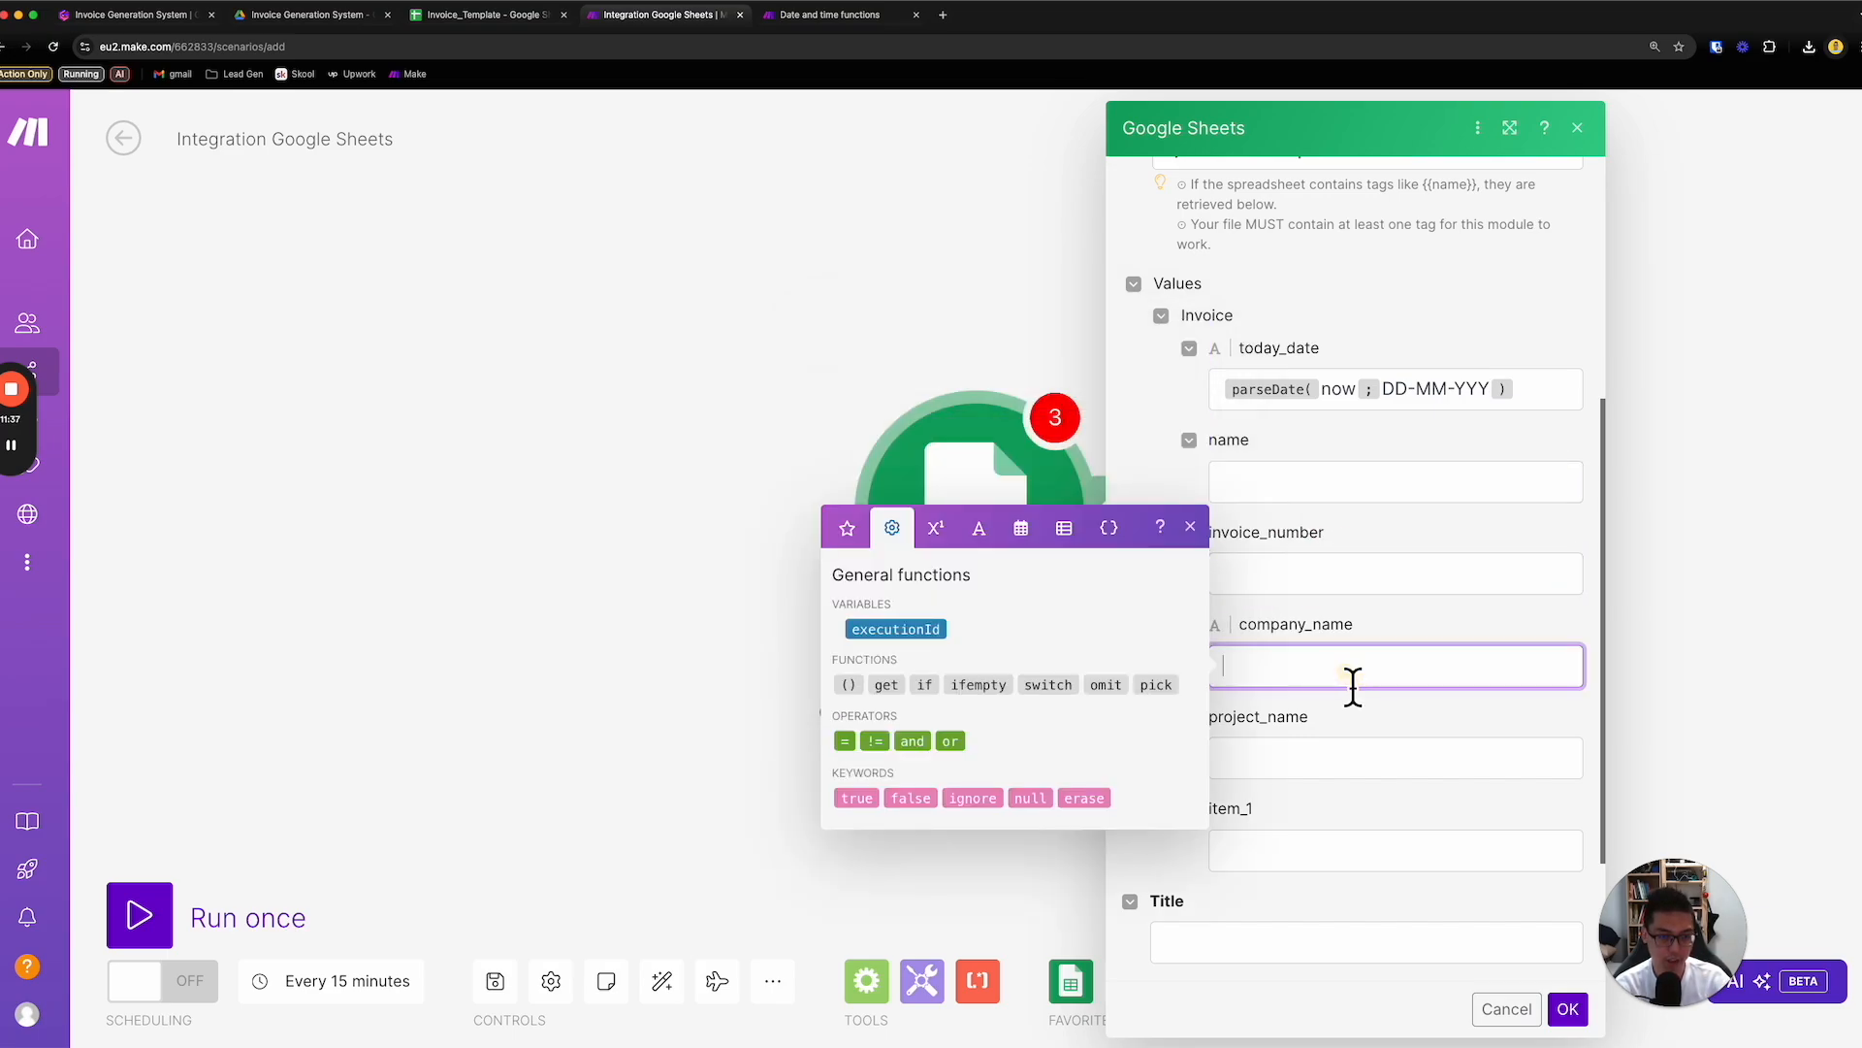
pyautogui.click(1362, 767)
pyautogui.click(1383, 855)
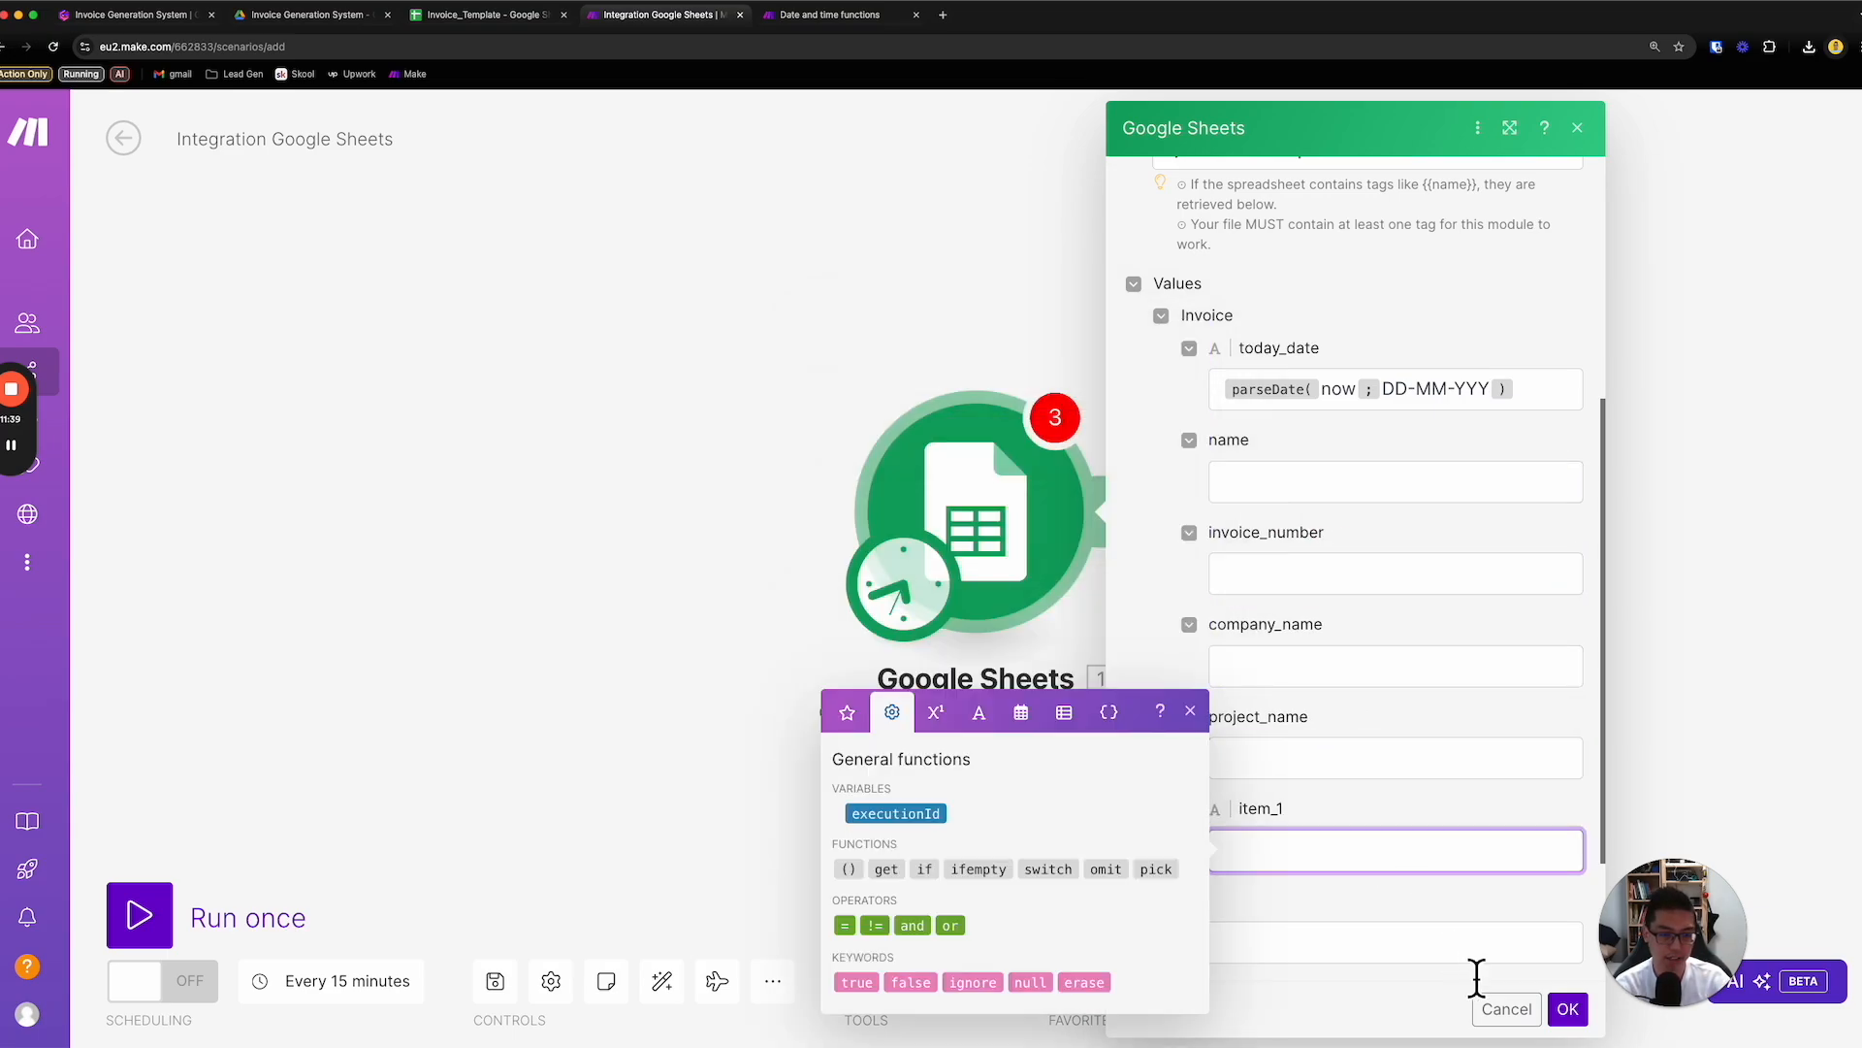
# - Try to save the module settings, and set the new spreadsheet's title to Invoice
pyautogui.click(1568, 1009)
pyautogui.click(1348, 780)
pyautogui.write('Invoice')
pyautogui.scroll(-2, 1403, 832)
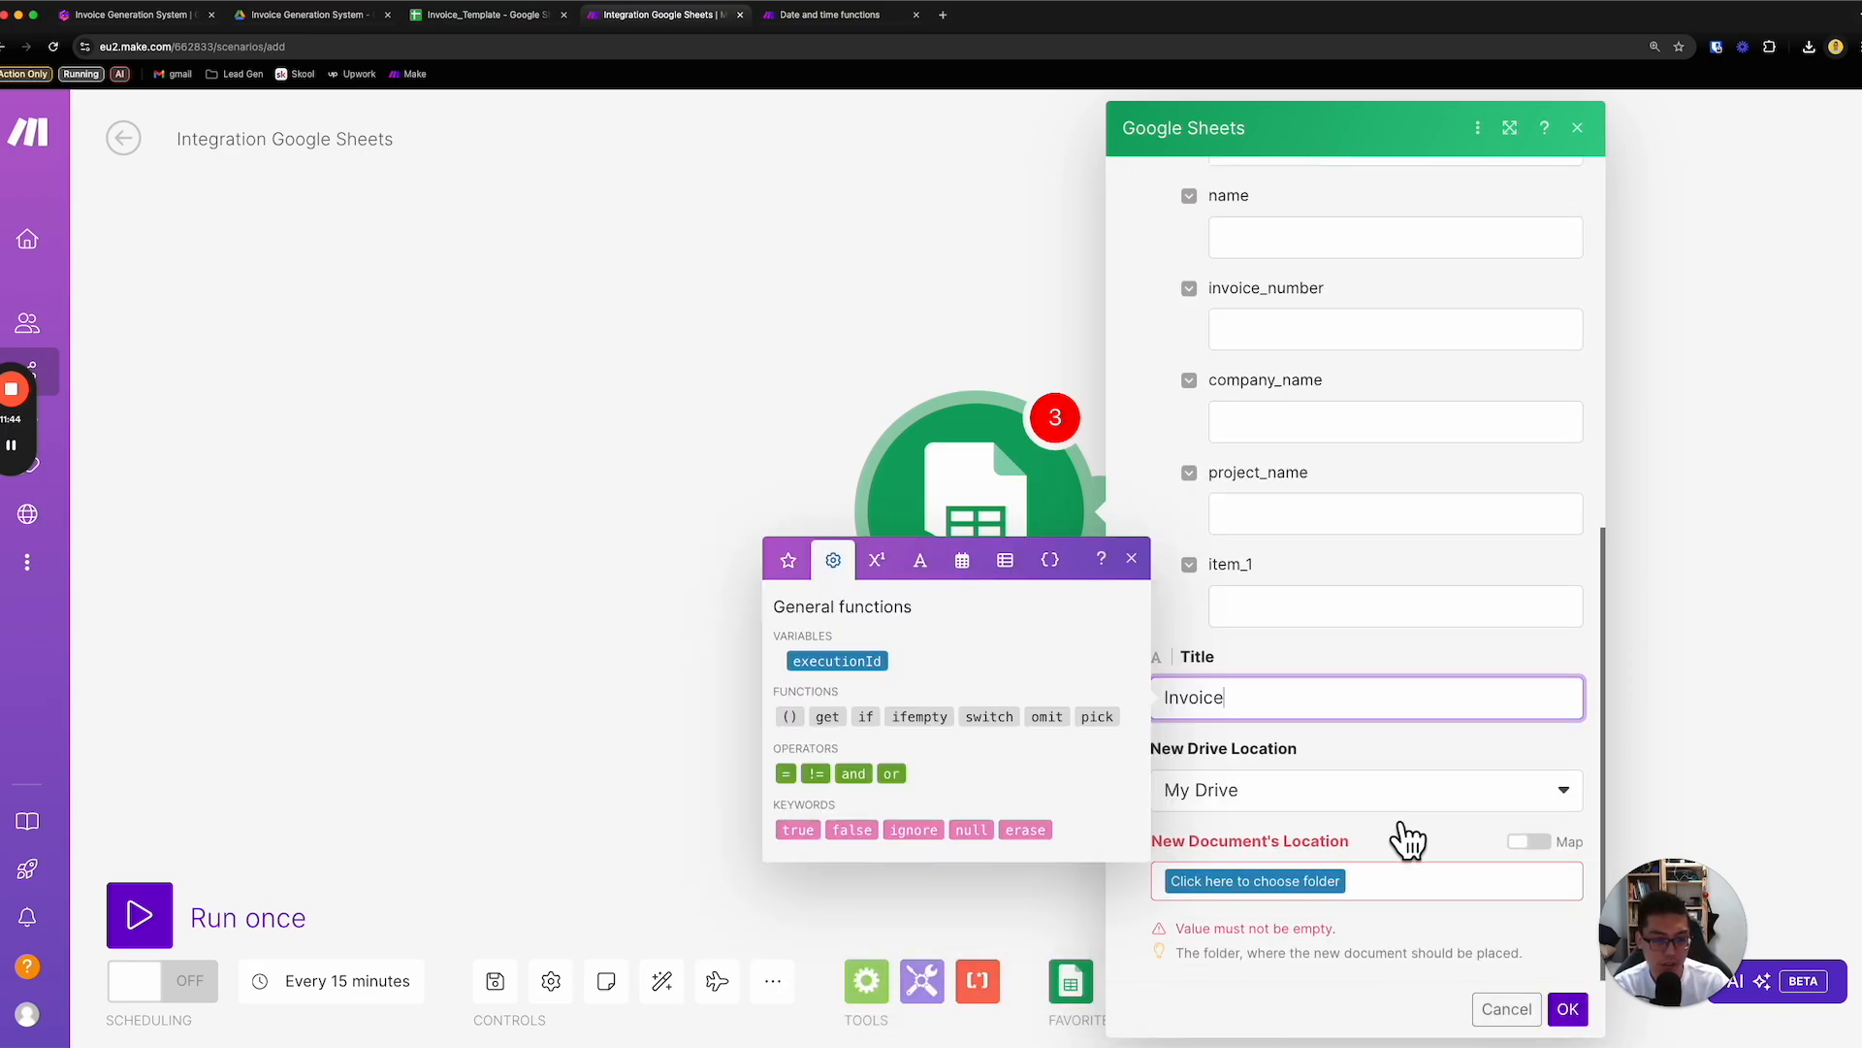
# - Set the new document's location to the Playground / Invoice Generation System folder in My Drive
pyautogui.click(1319, 883)
pyautogui.click(1321, 921)
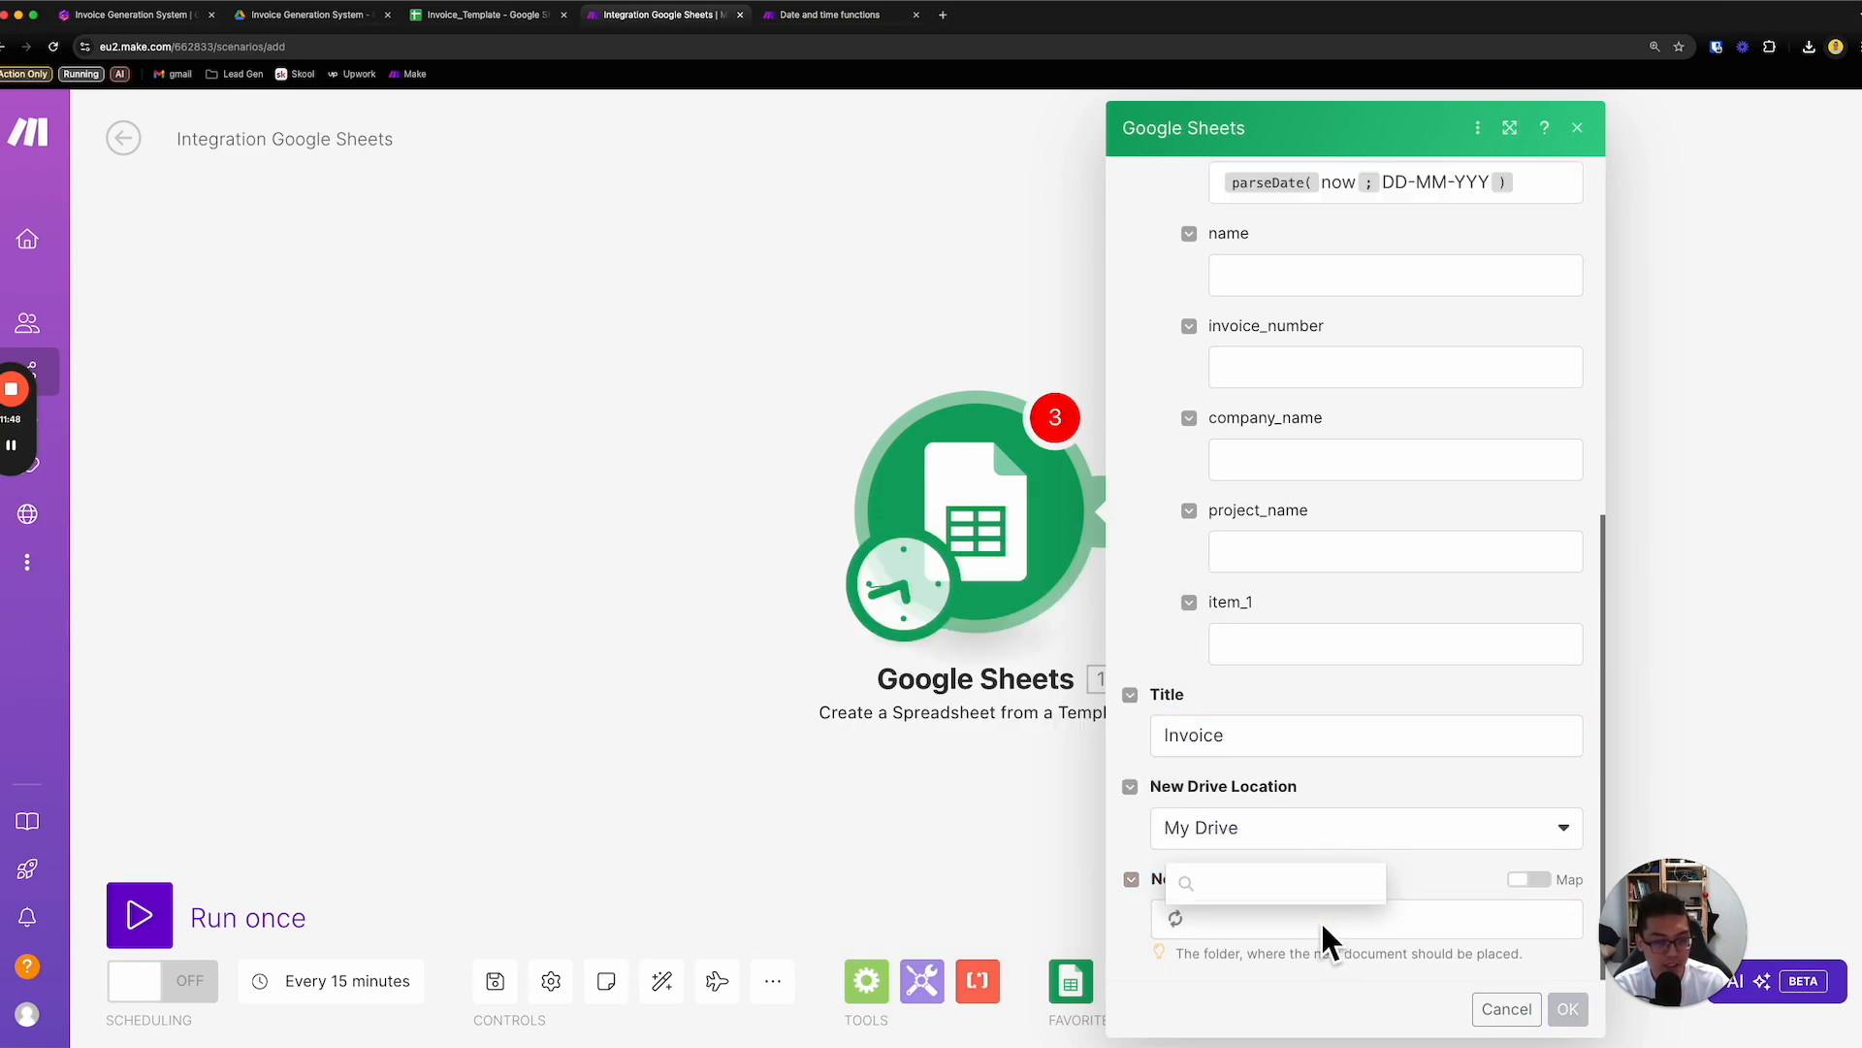
pyautogui.click(1330, 849)
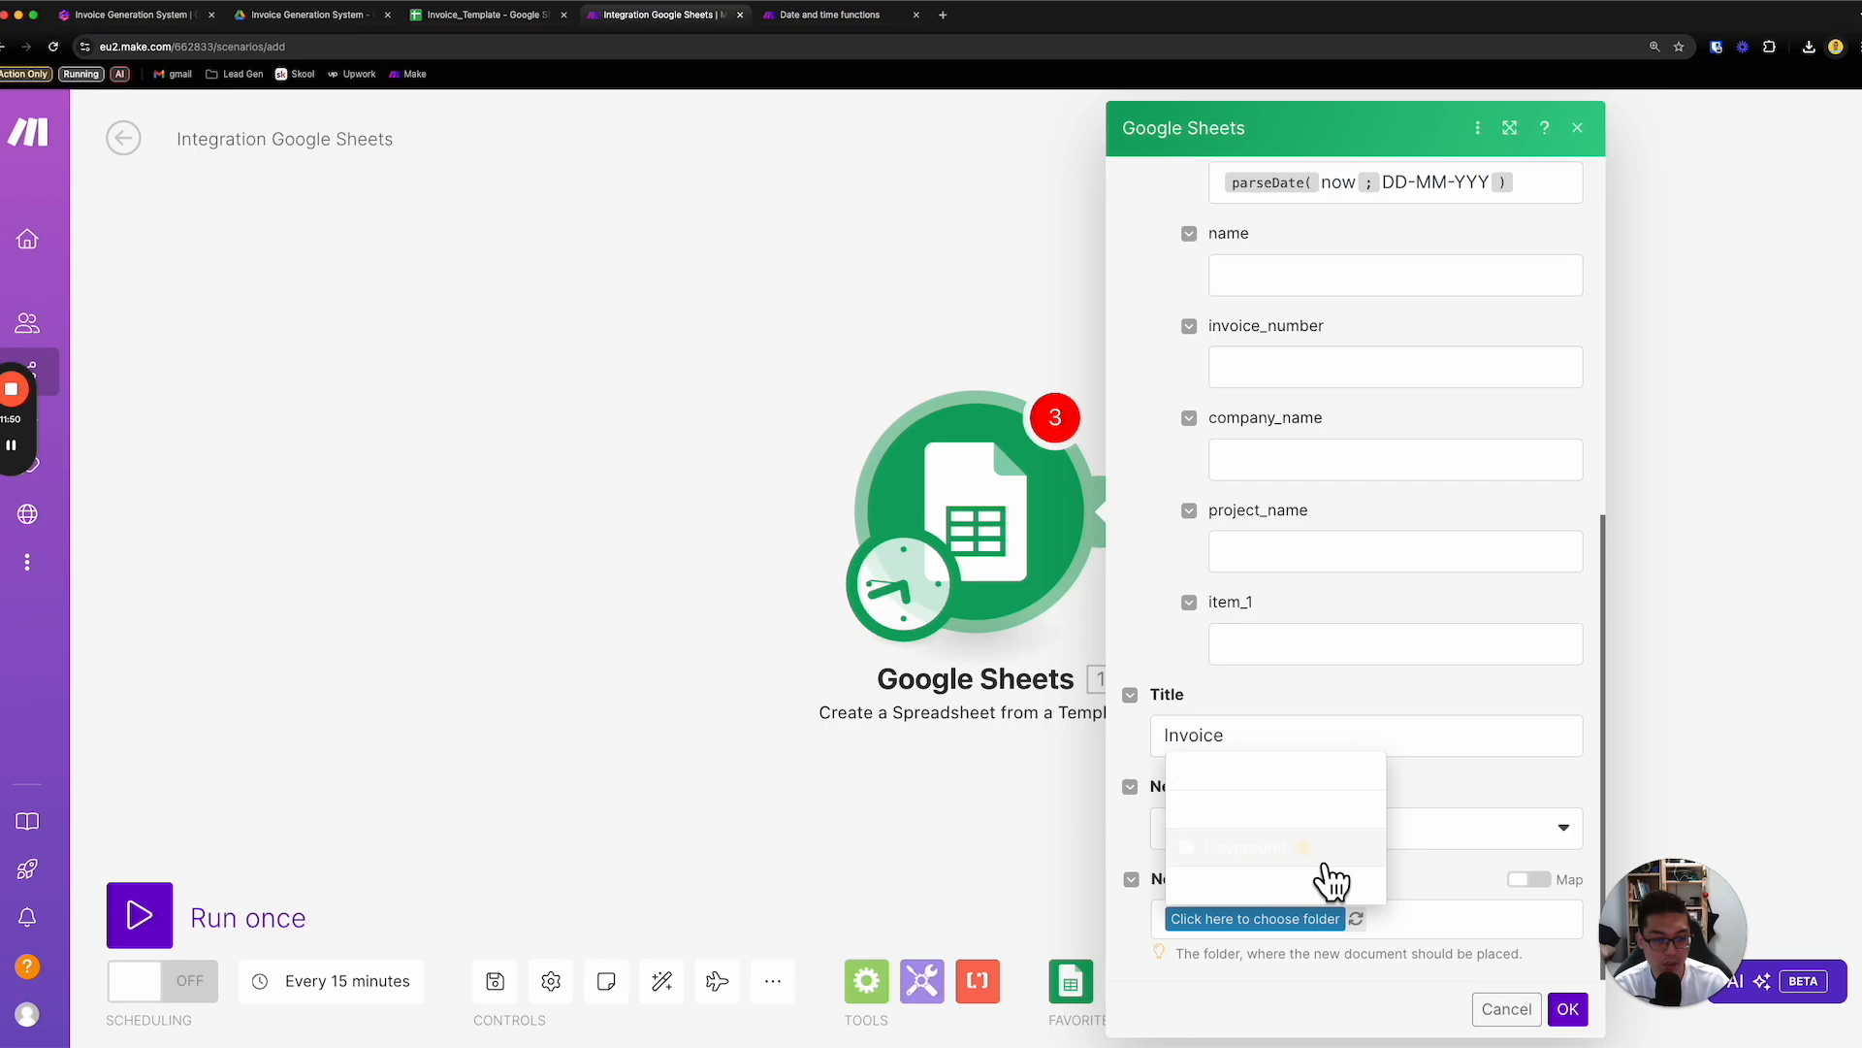
pyautogui.click(1341, 936)
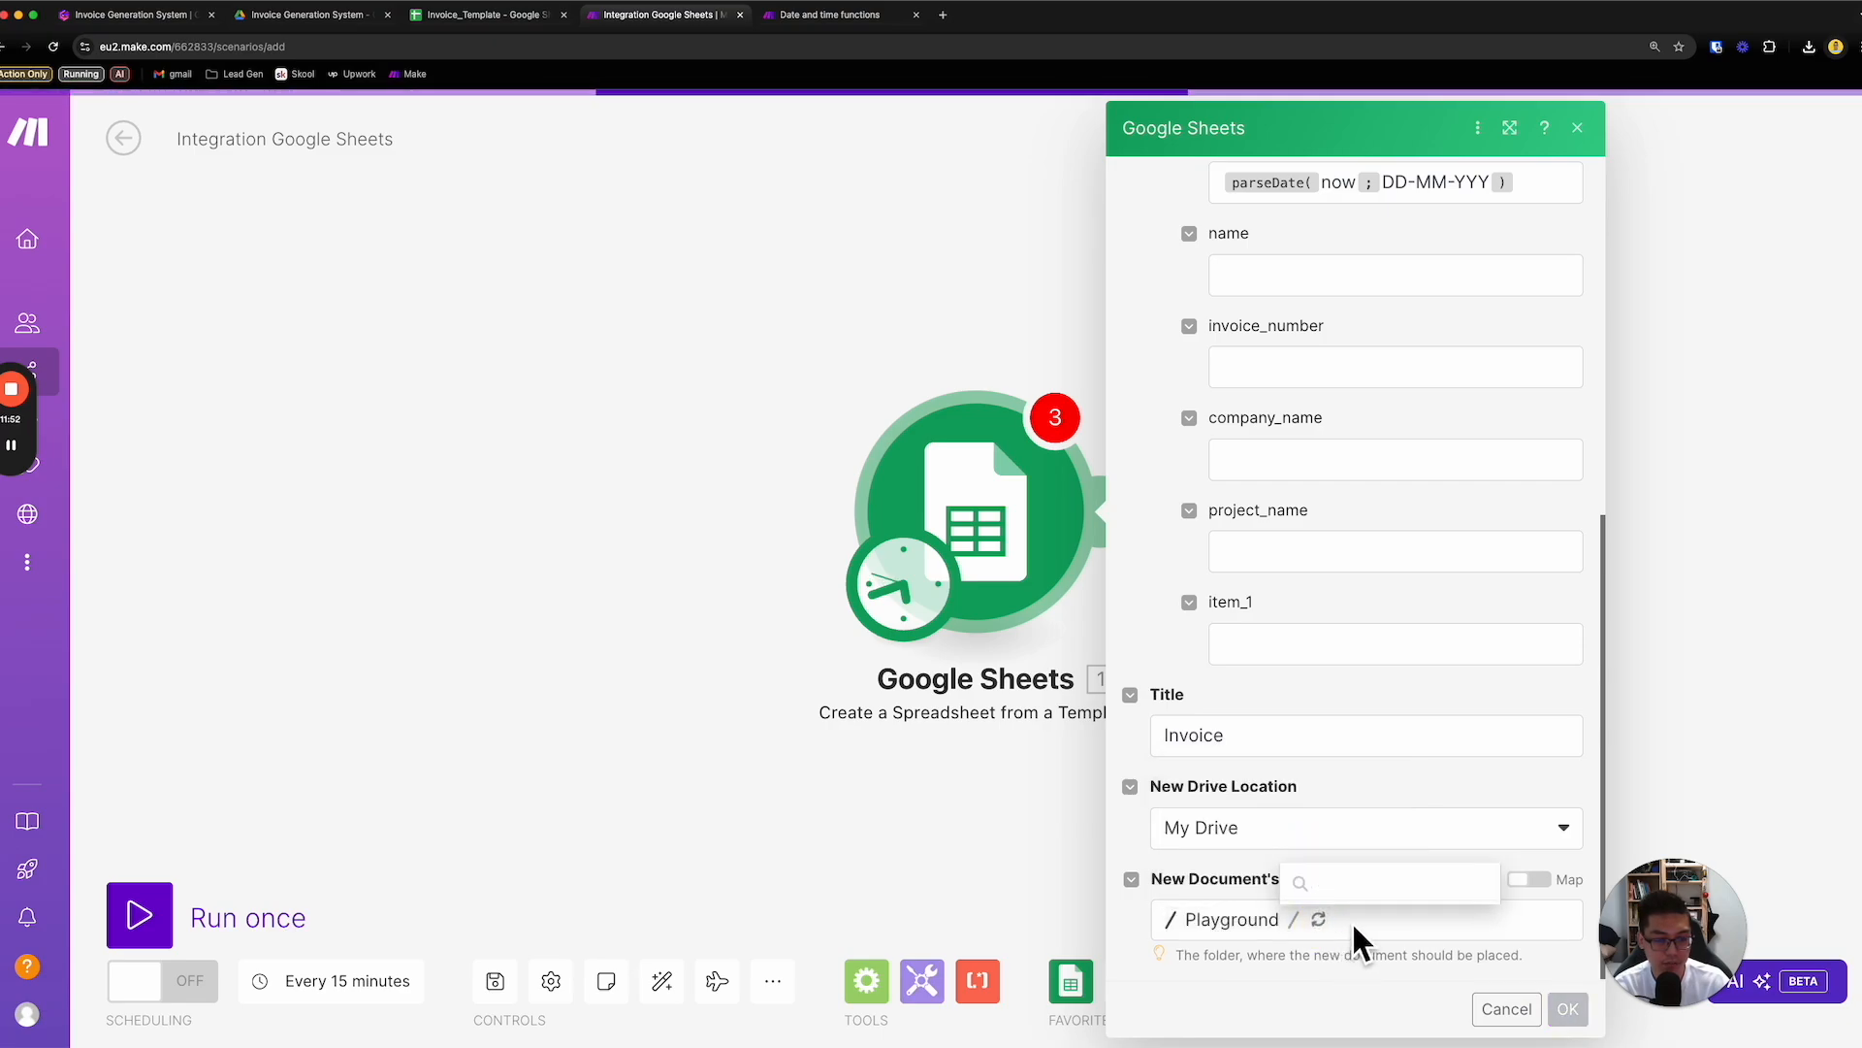
pyautogui.click(1400, 757)
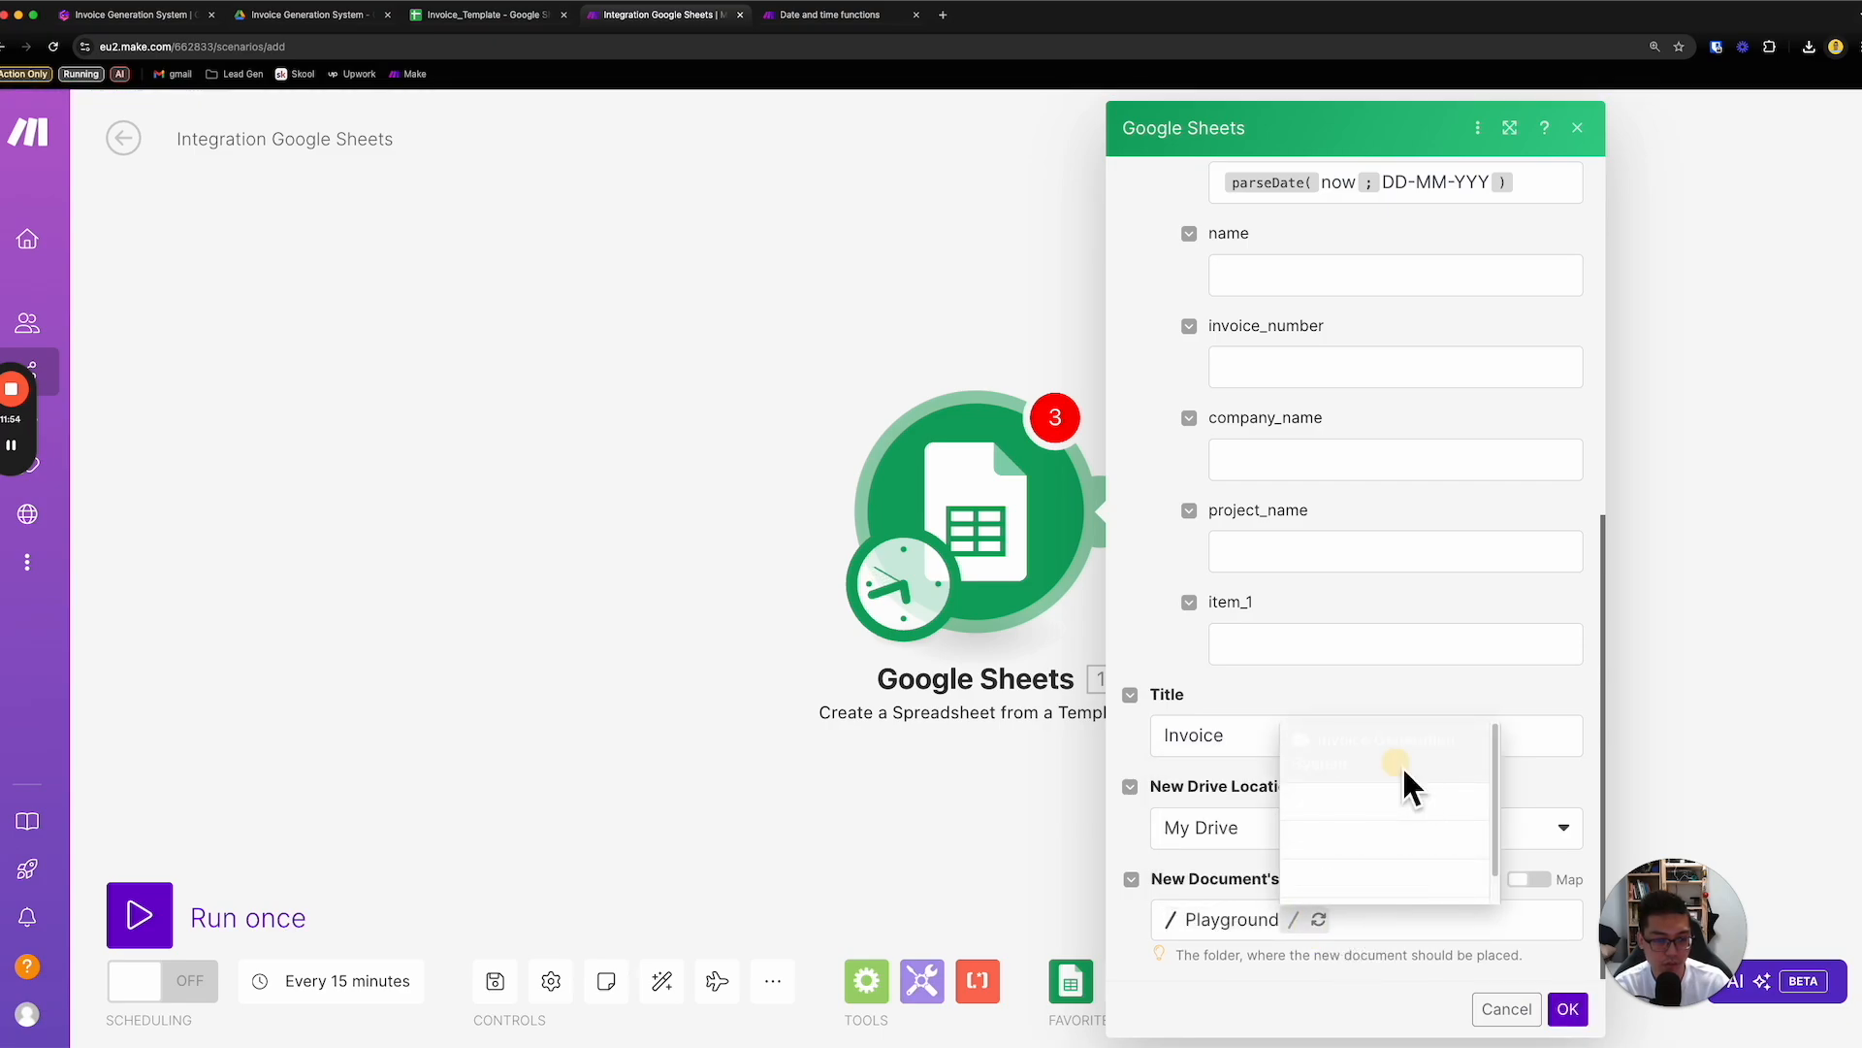
pyautogui.click(1214, 956)
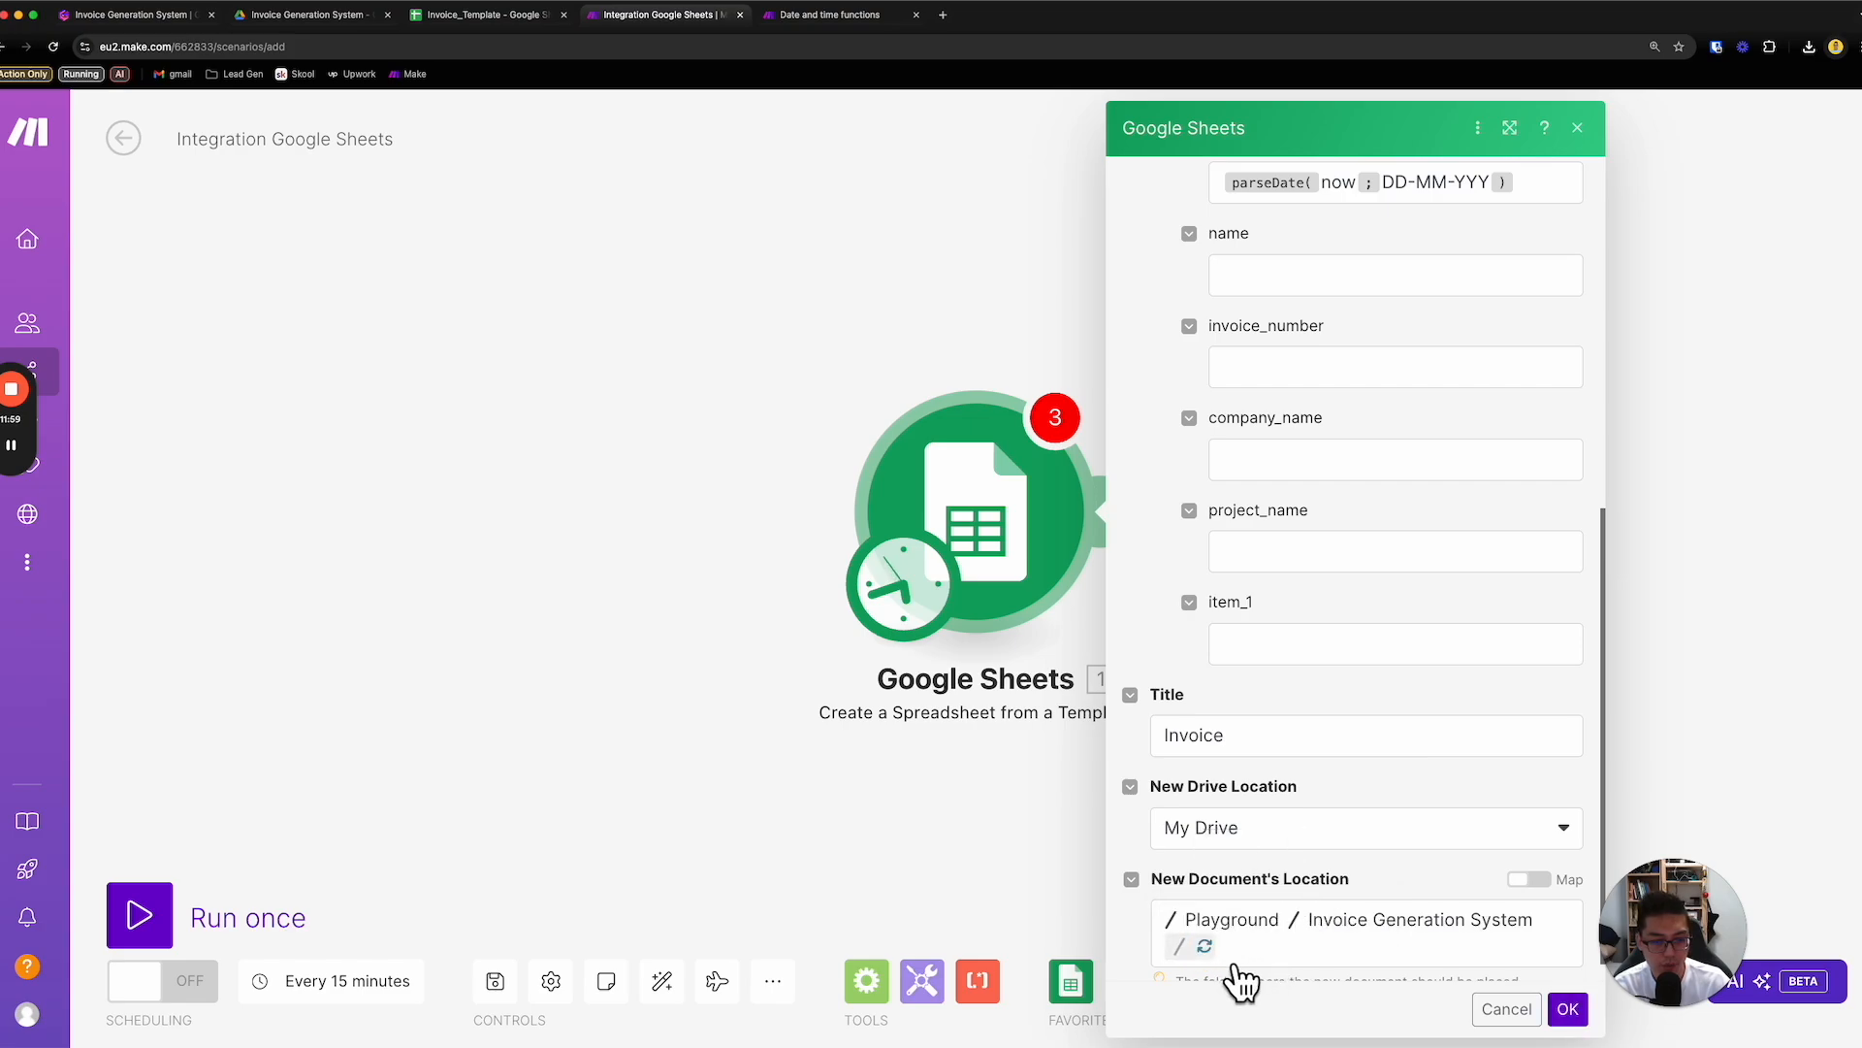
# - Save the Google Sheets module settings and run the scenario once
pyautogui.scroll(-1, 1242, 983)
pyautogui.click(1568, 1009)
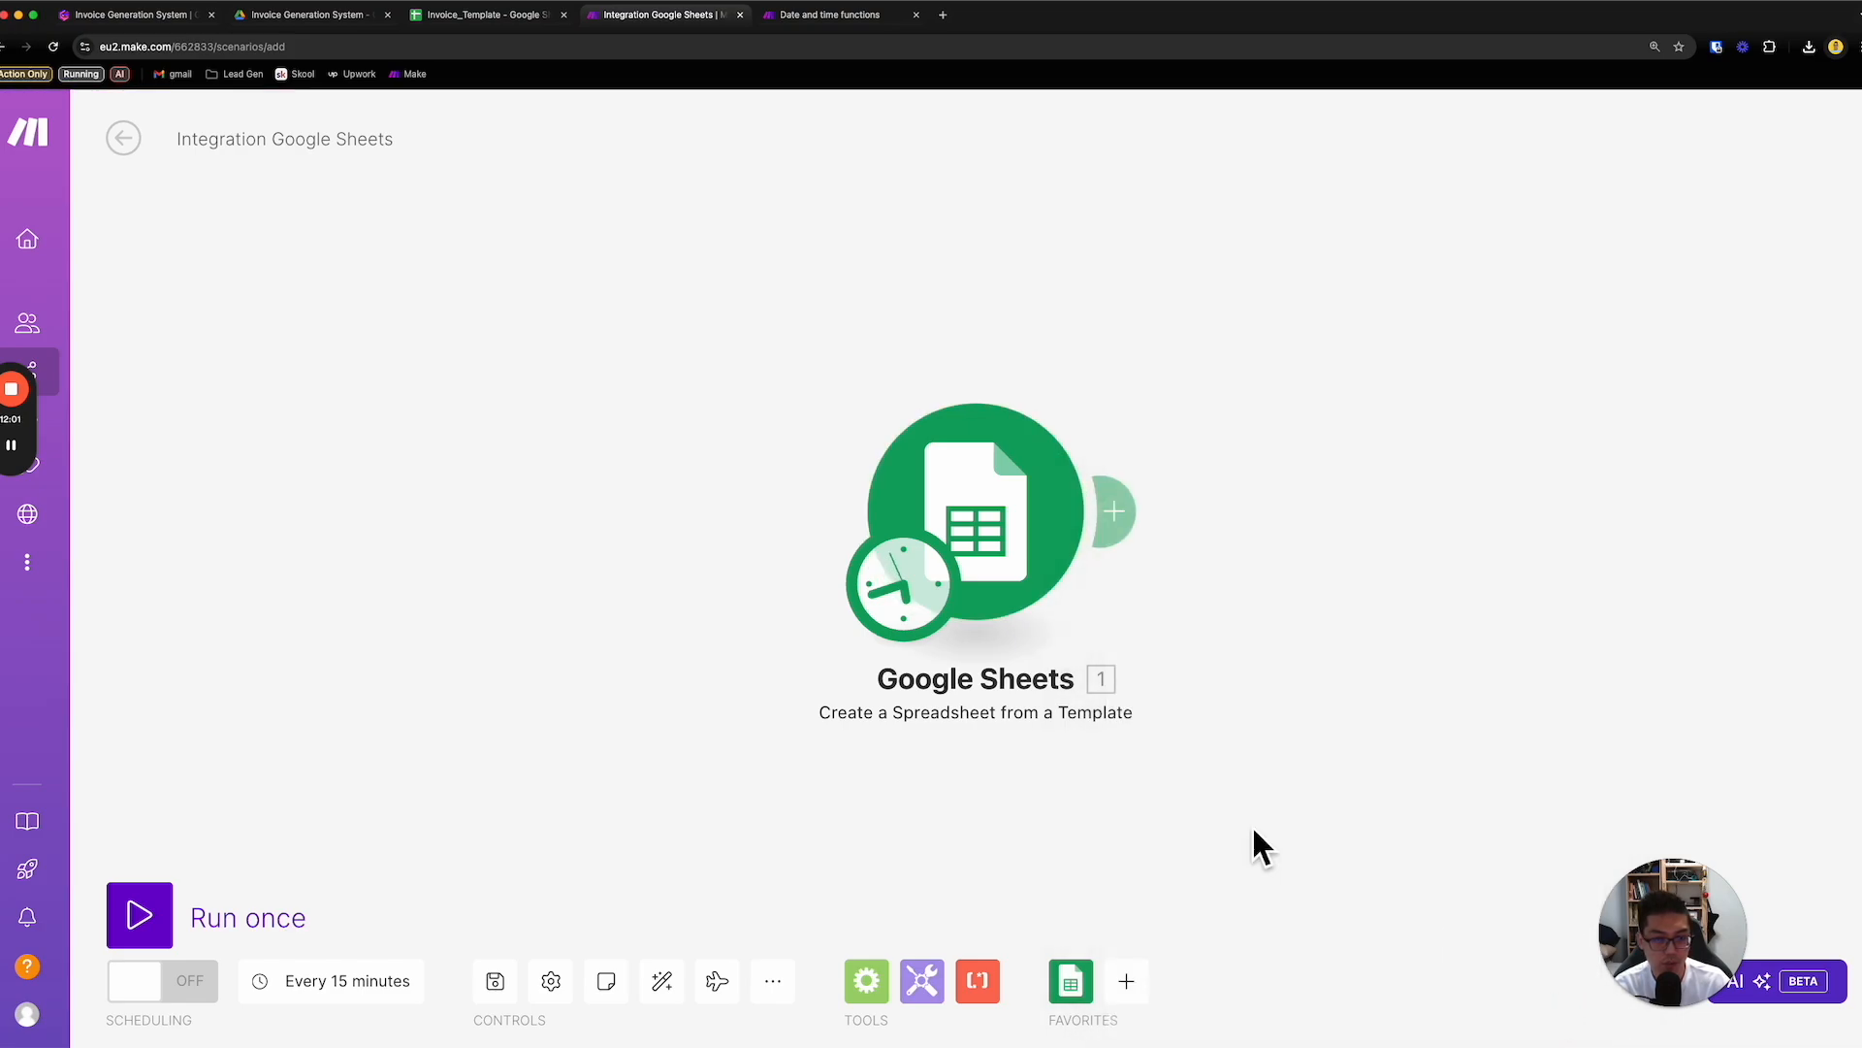
pyautogui.click(145, 910)
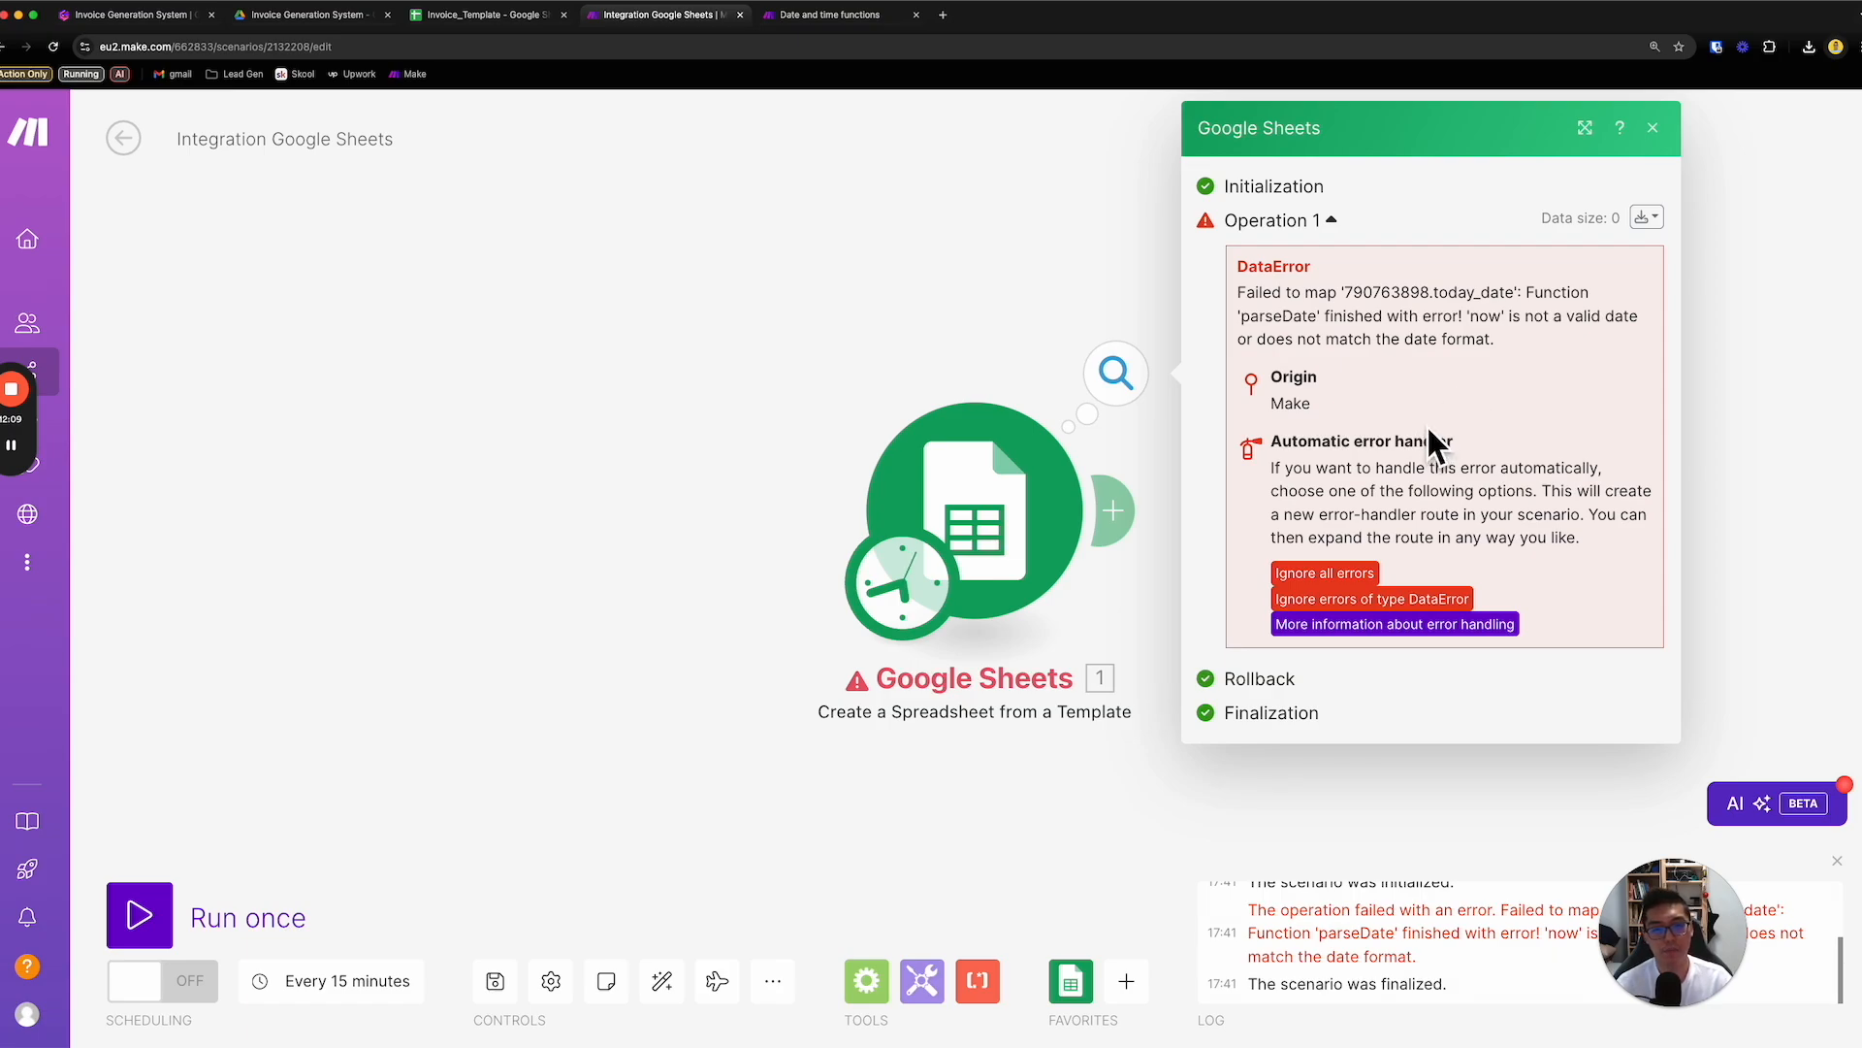
# - Read the formatDate and parseDate sections of the date and time help page, examining their parameters and function examples
pyautogui.click(824, 18)
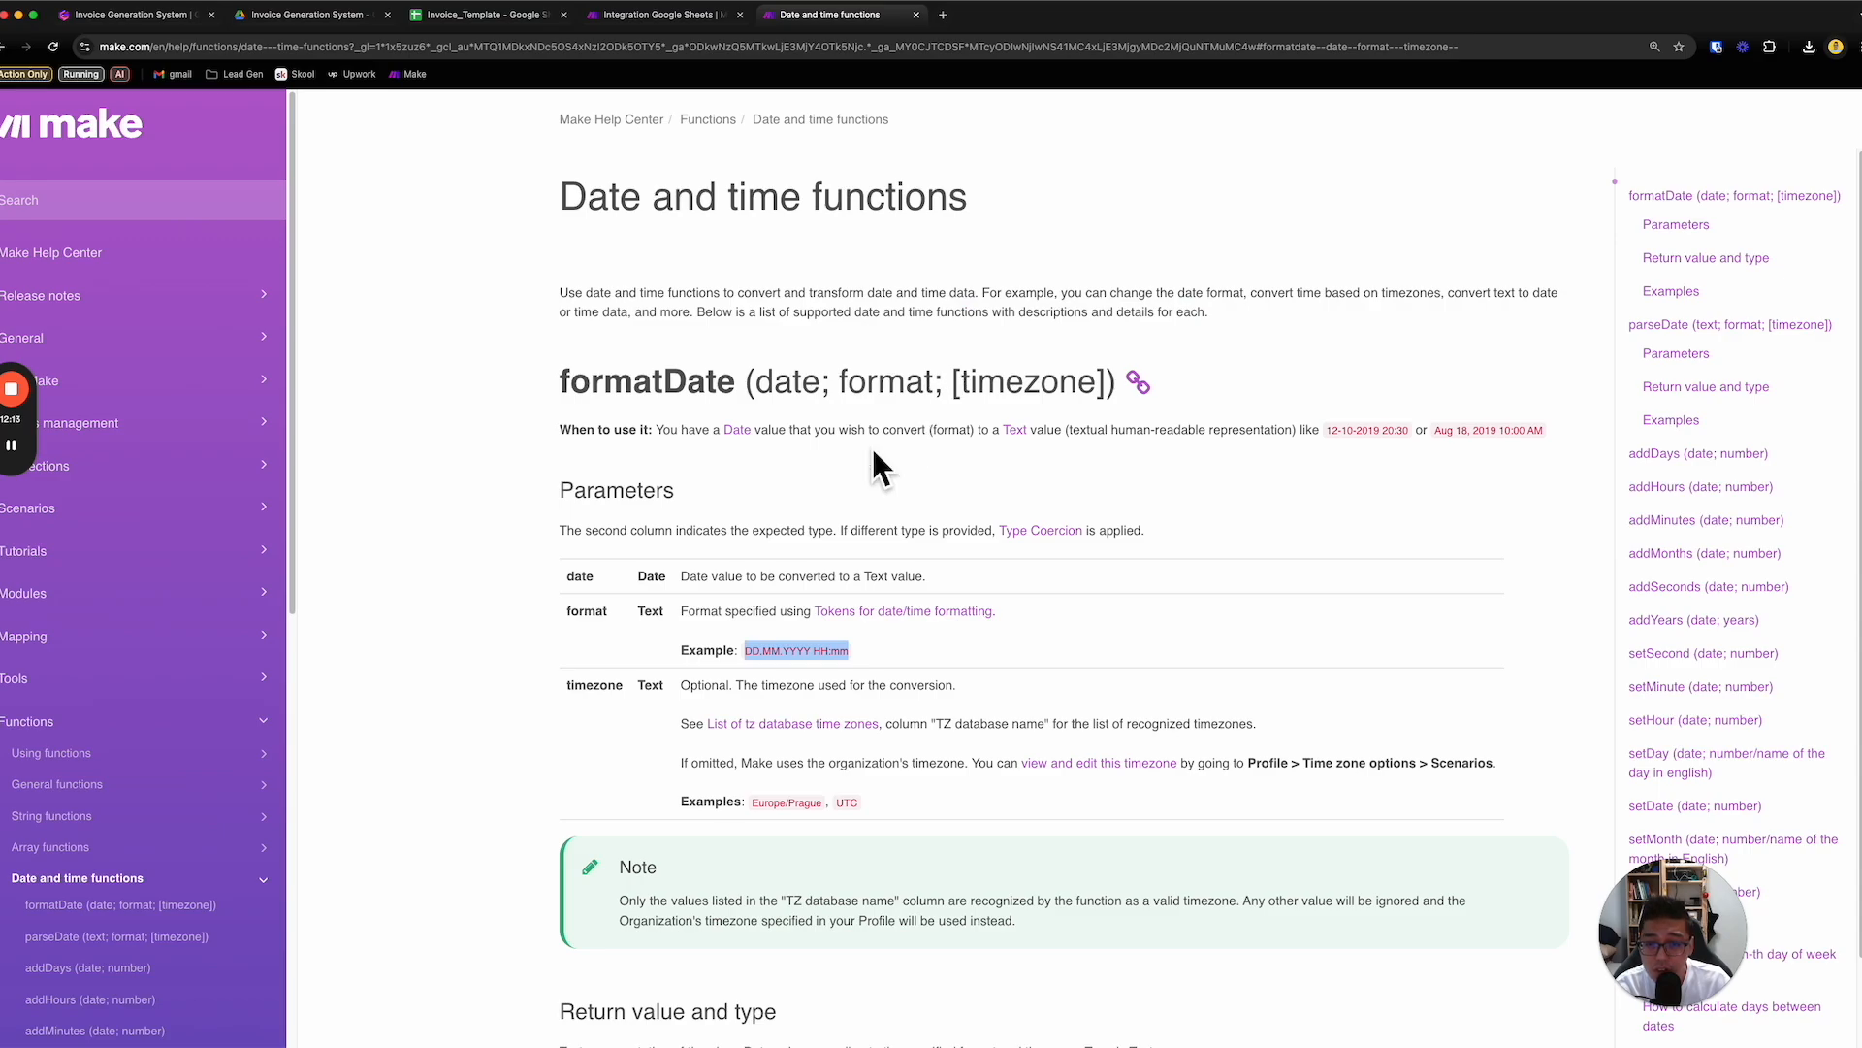
pyautogui.moveTo(575, 579); pyautogui.dragTo(848, 590)
pyautogui.click(968, 585)
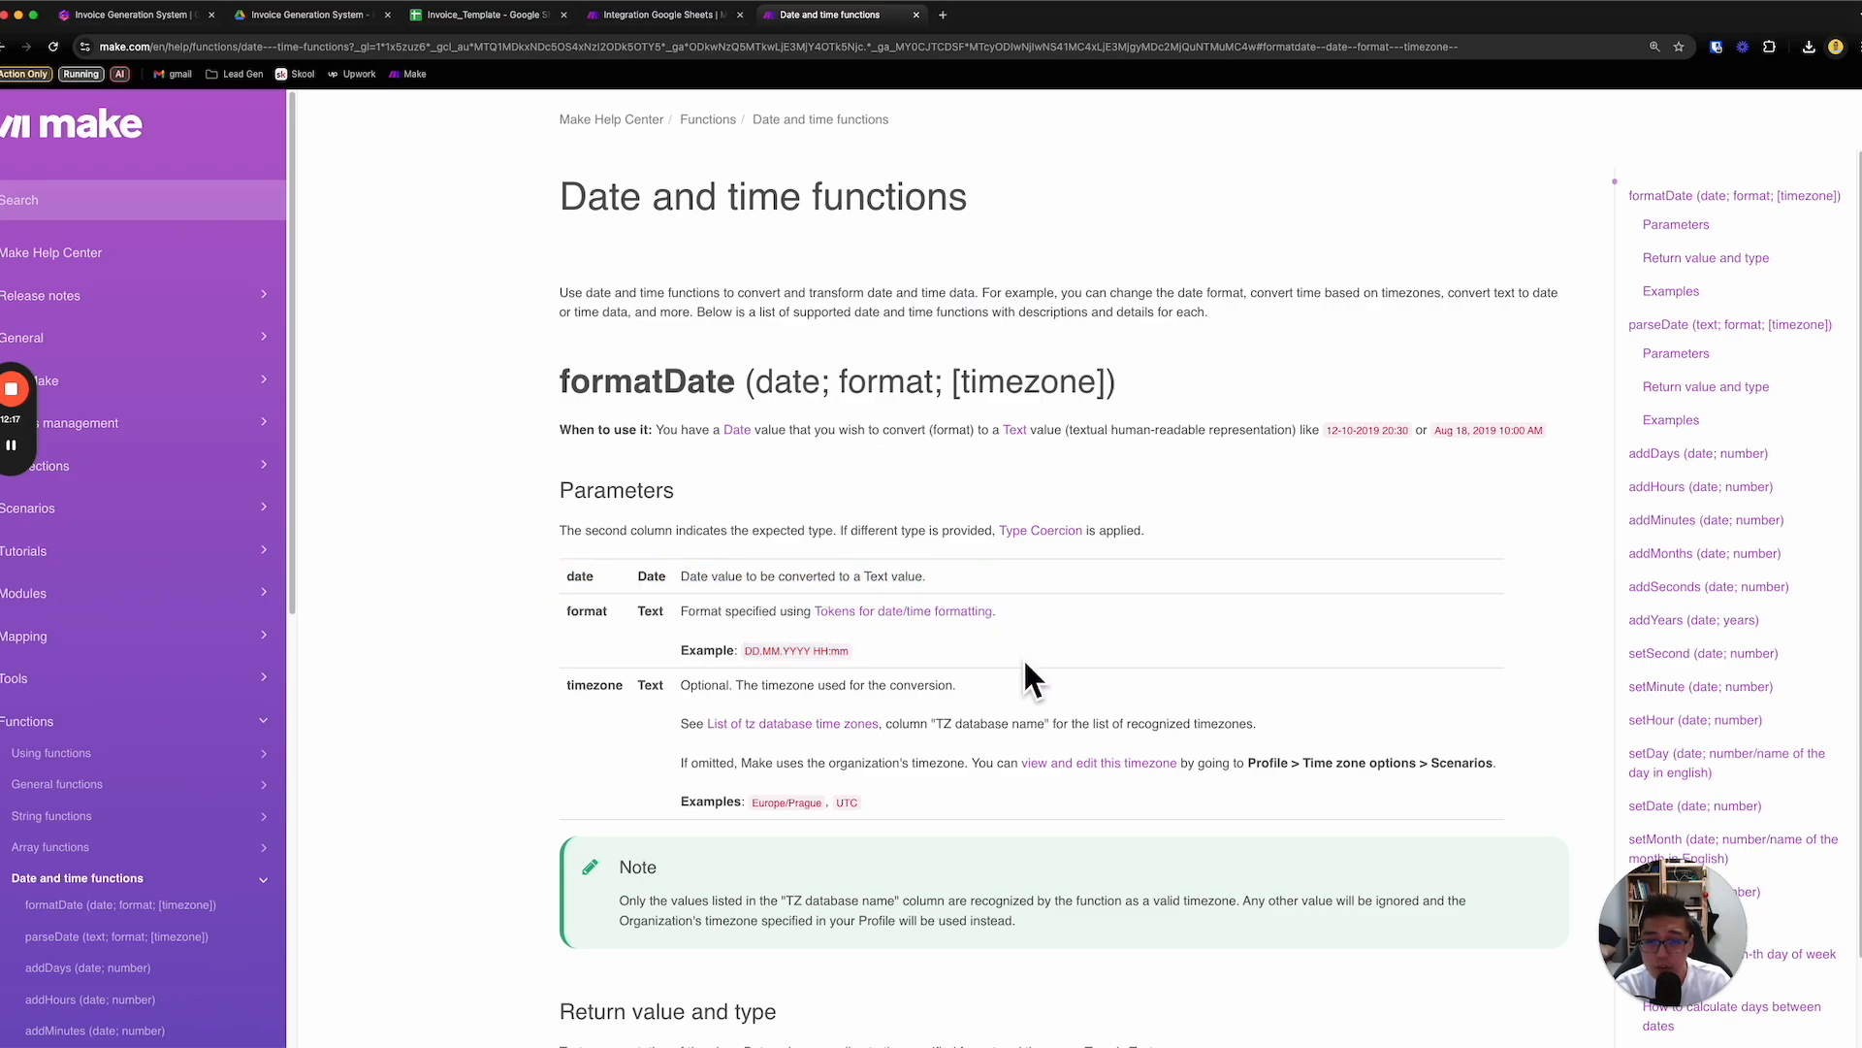
pyautogui.scroll(-6, 1025, 666)
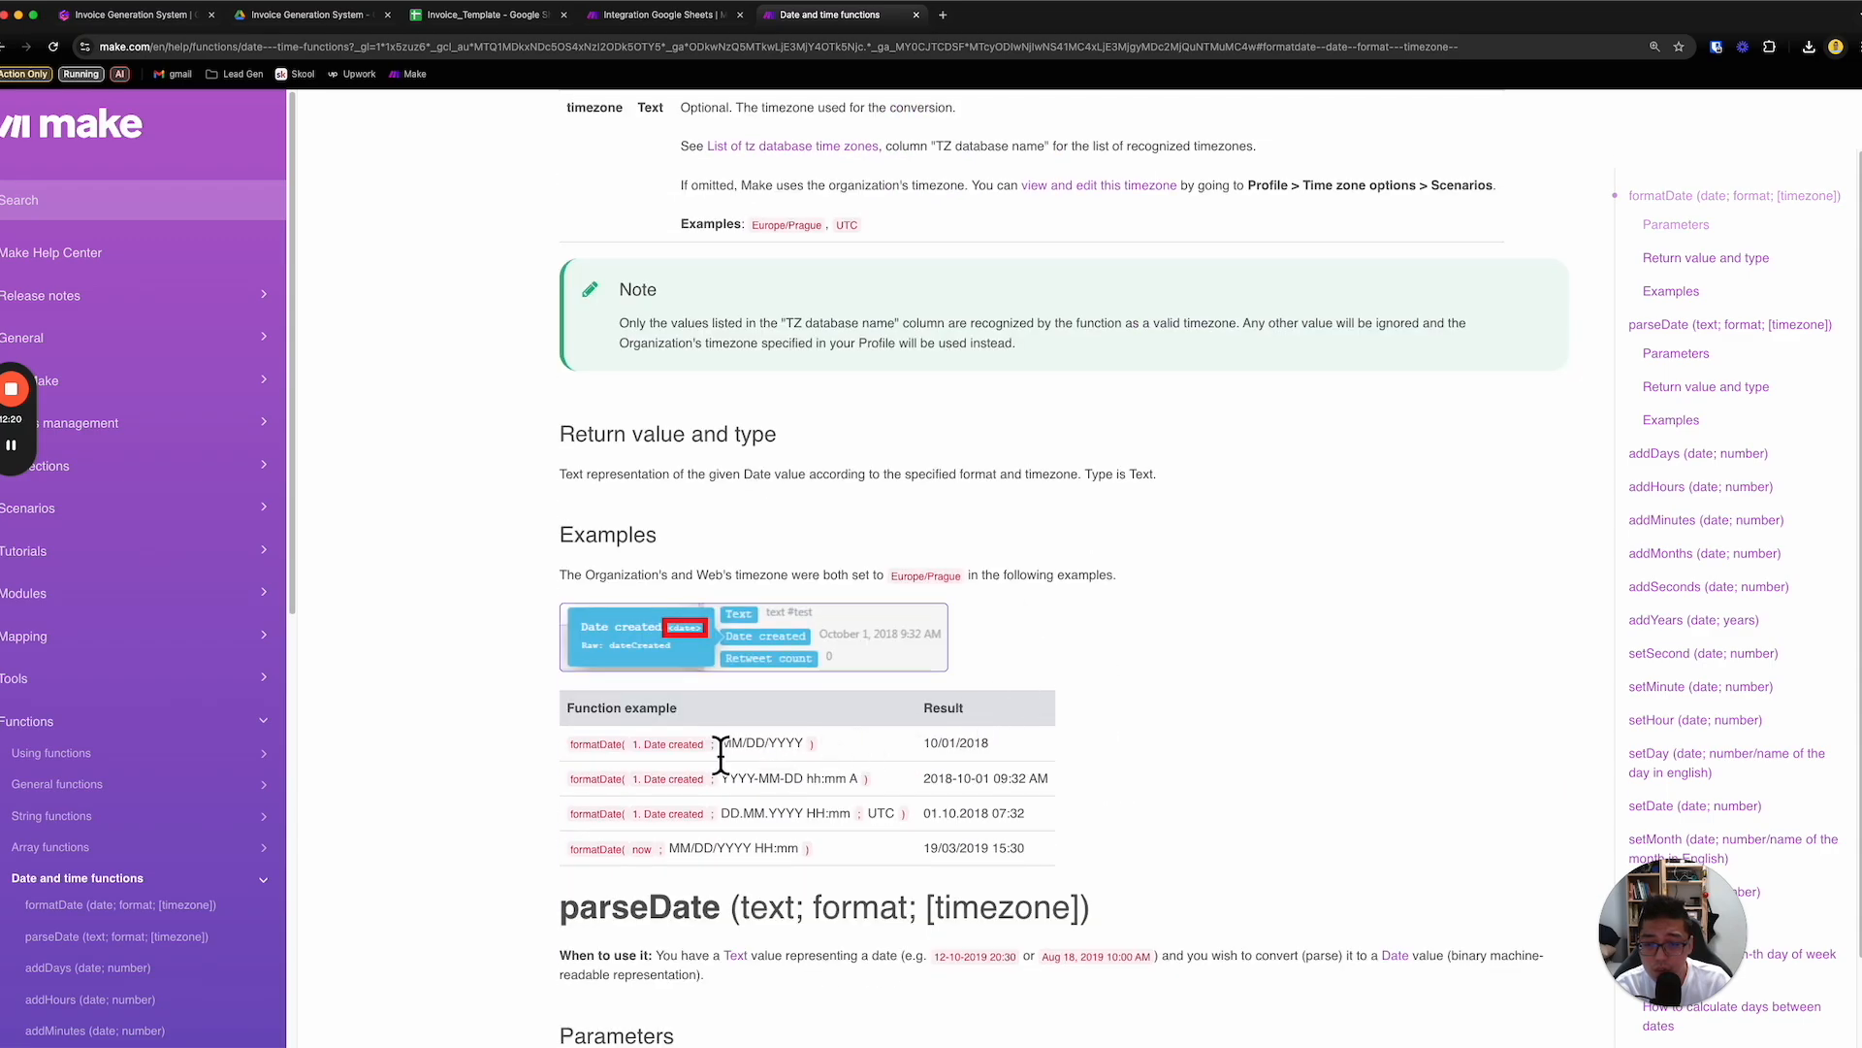
pyautogui.moveTo(564, 748); pyautogui.dragTo(810, 755)
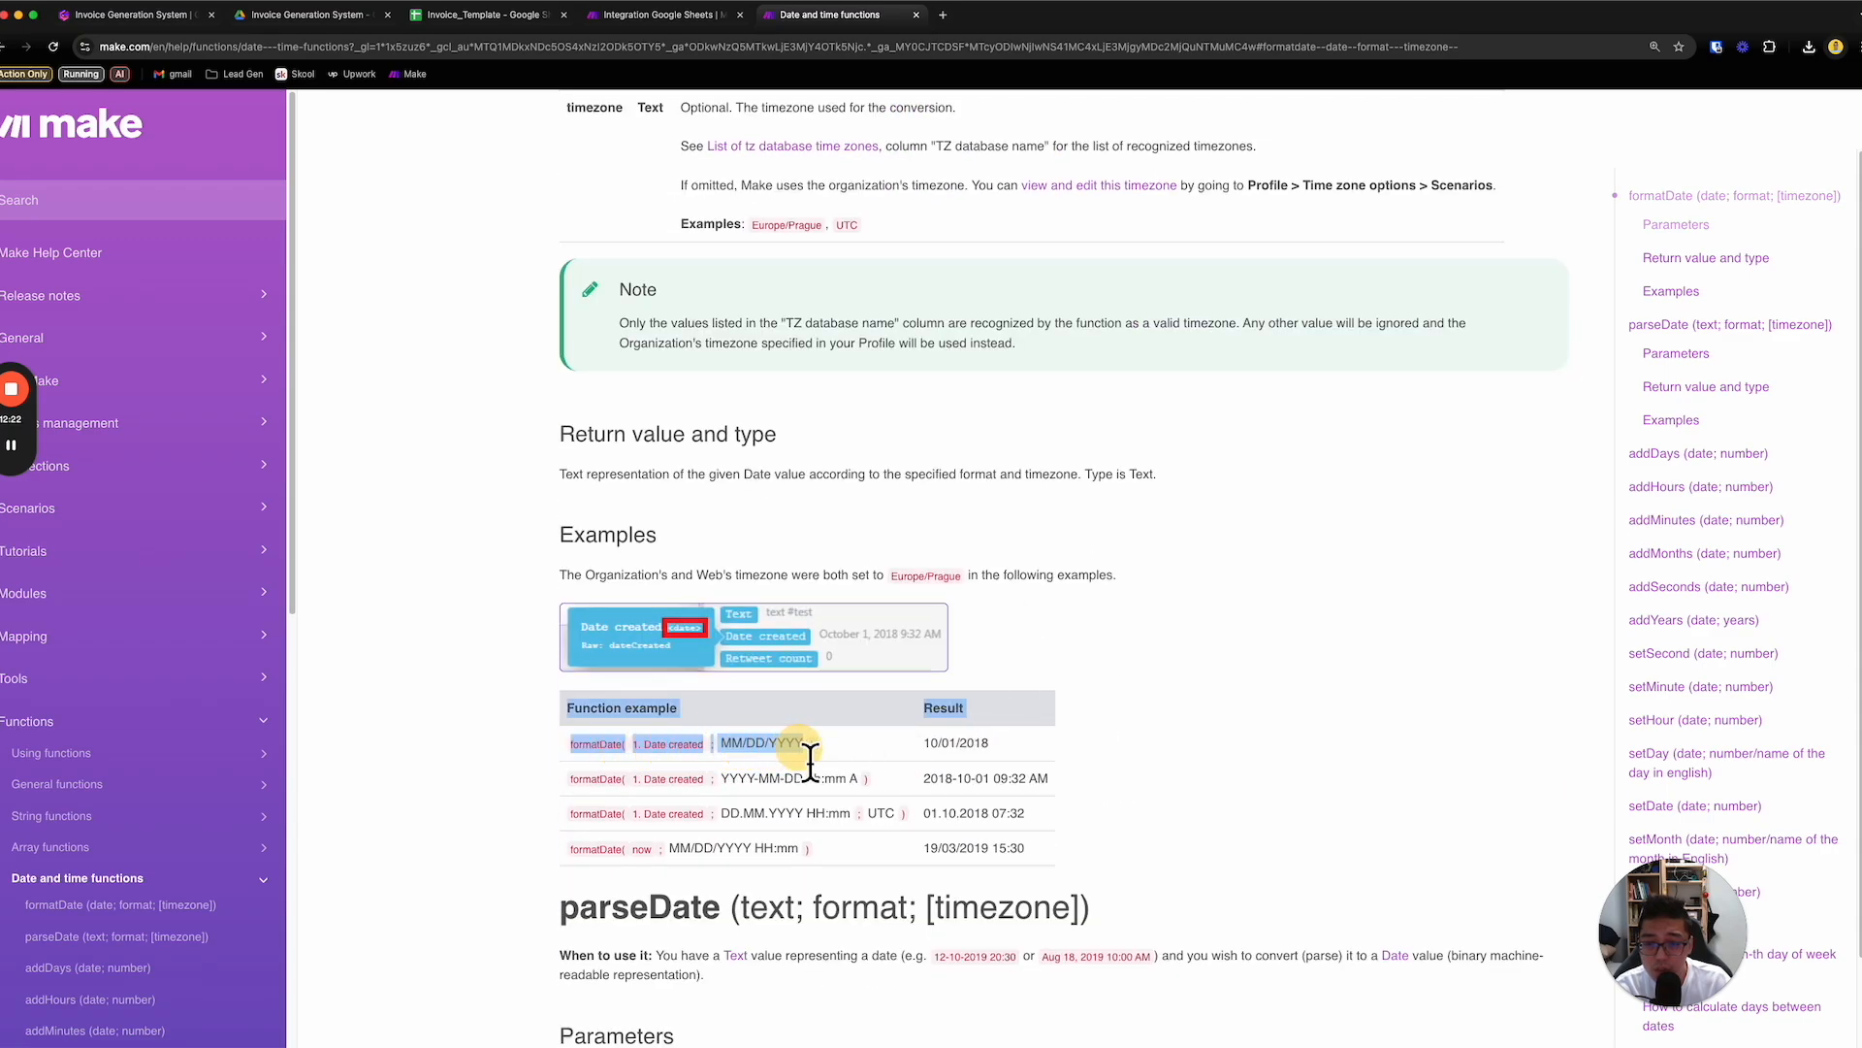
pyautogui.click(937, 768)
pyautogui.scroll(-1, 919, 765)
pyautogui.scroll(-4, 917, 762)
pyautogui.scroll(-7, 920, 768)
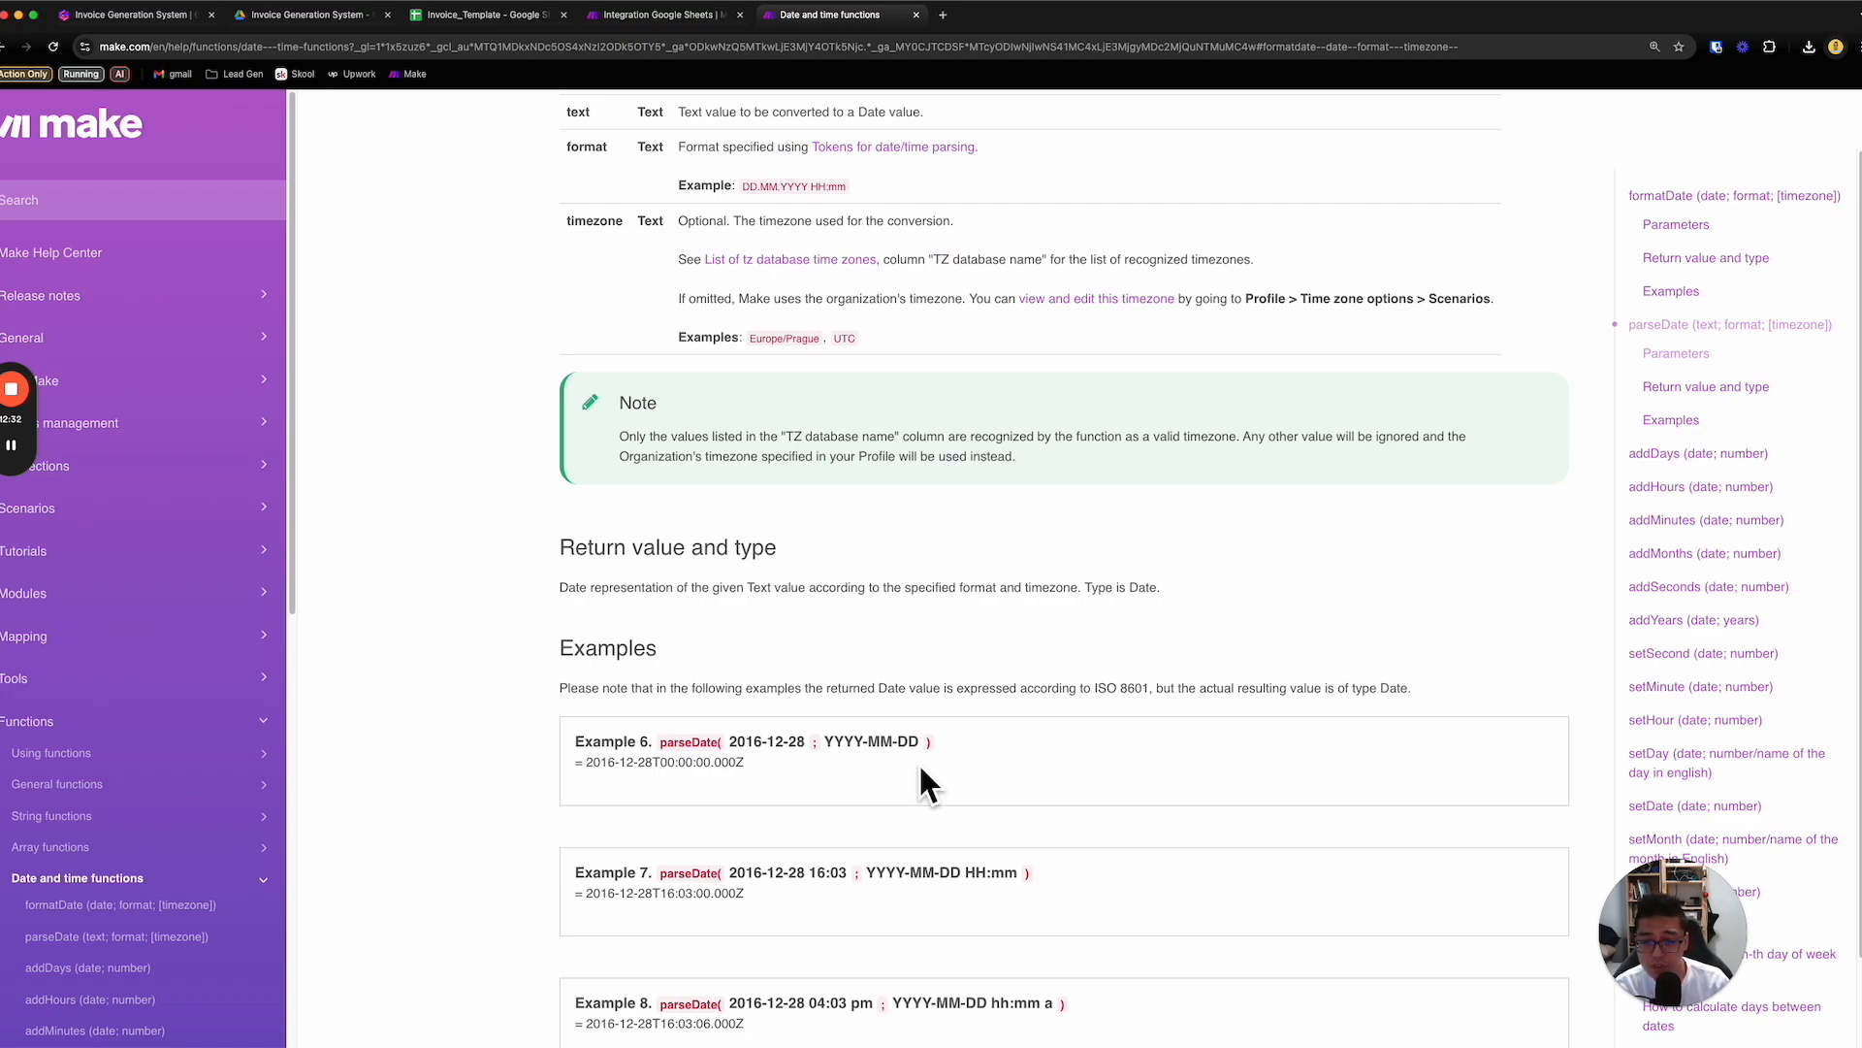
pyautogui.scroll(6, 767, 320)
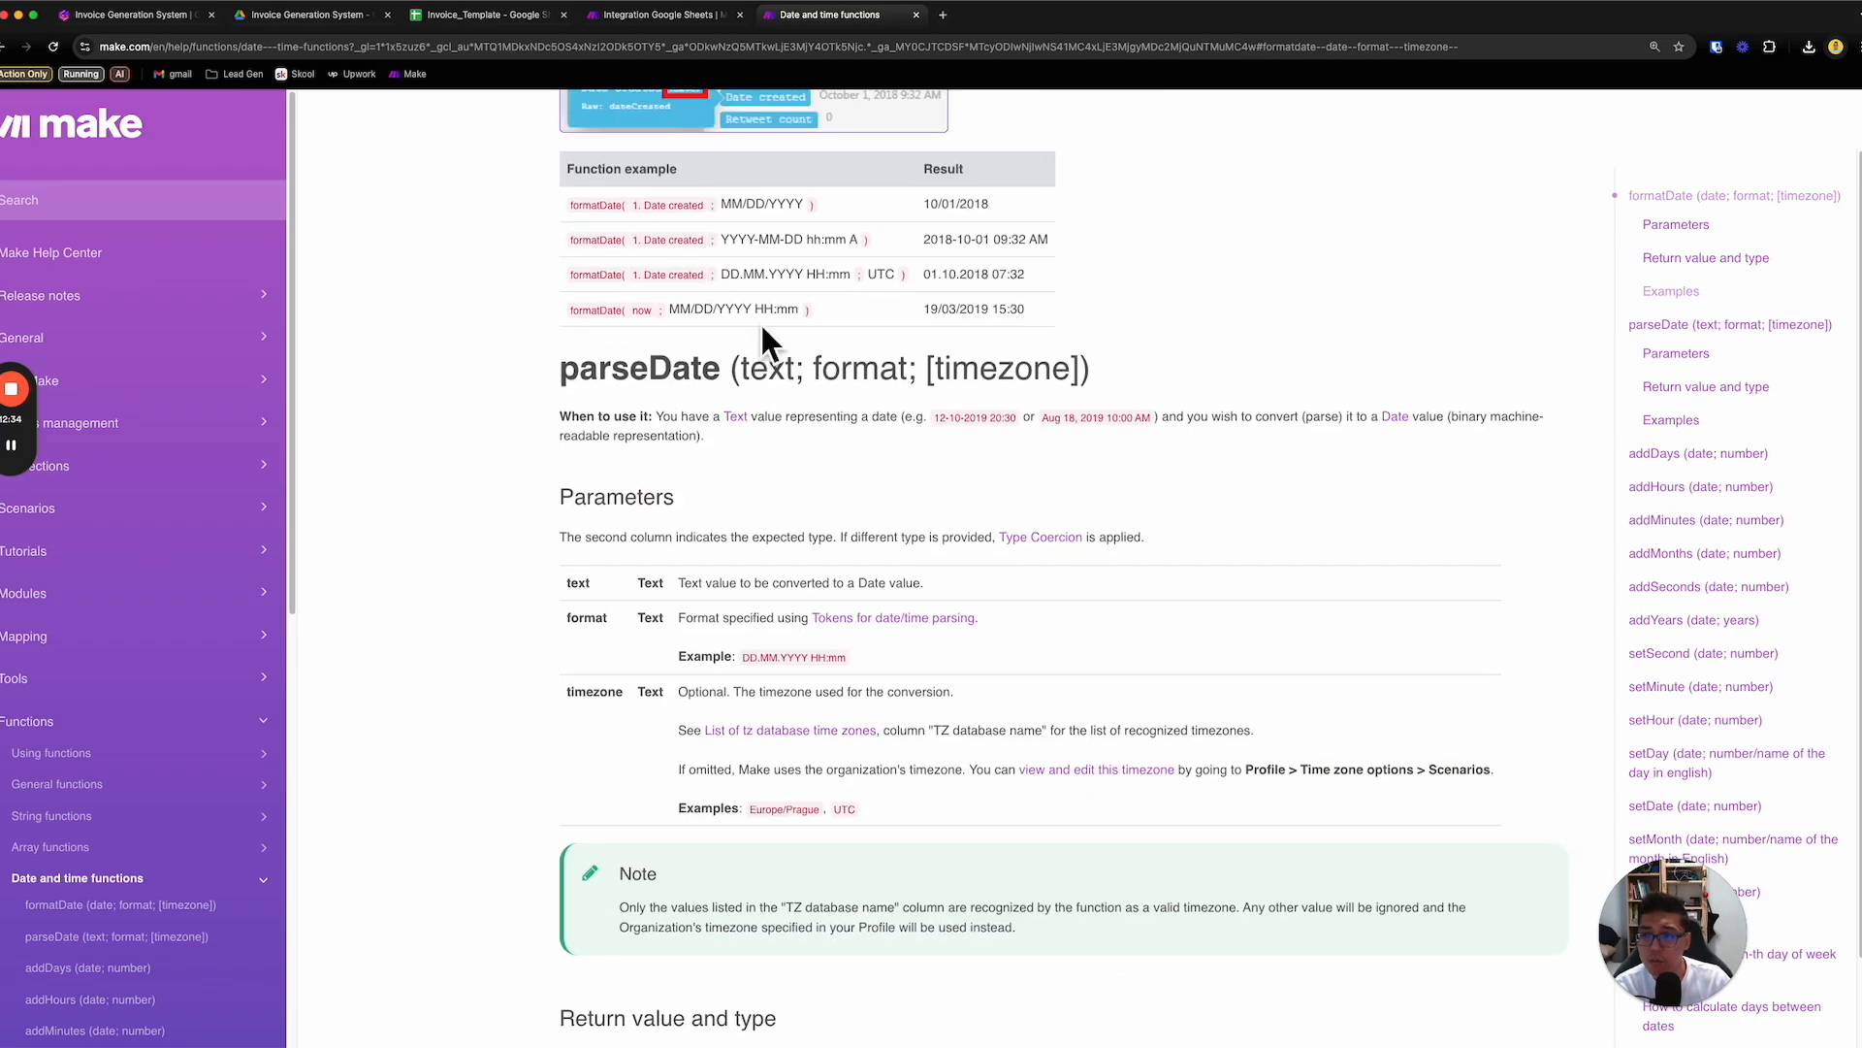
pyautogui.scroll(3, 761, 339)
# - Reopen the Google Sheets module in the scenario and insert the formatDate function into today_date
pyautogui.click(698, 25)
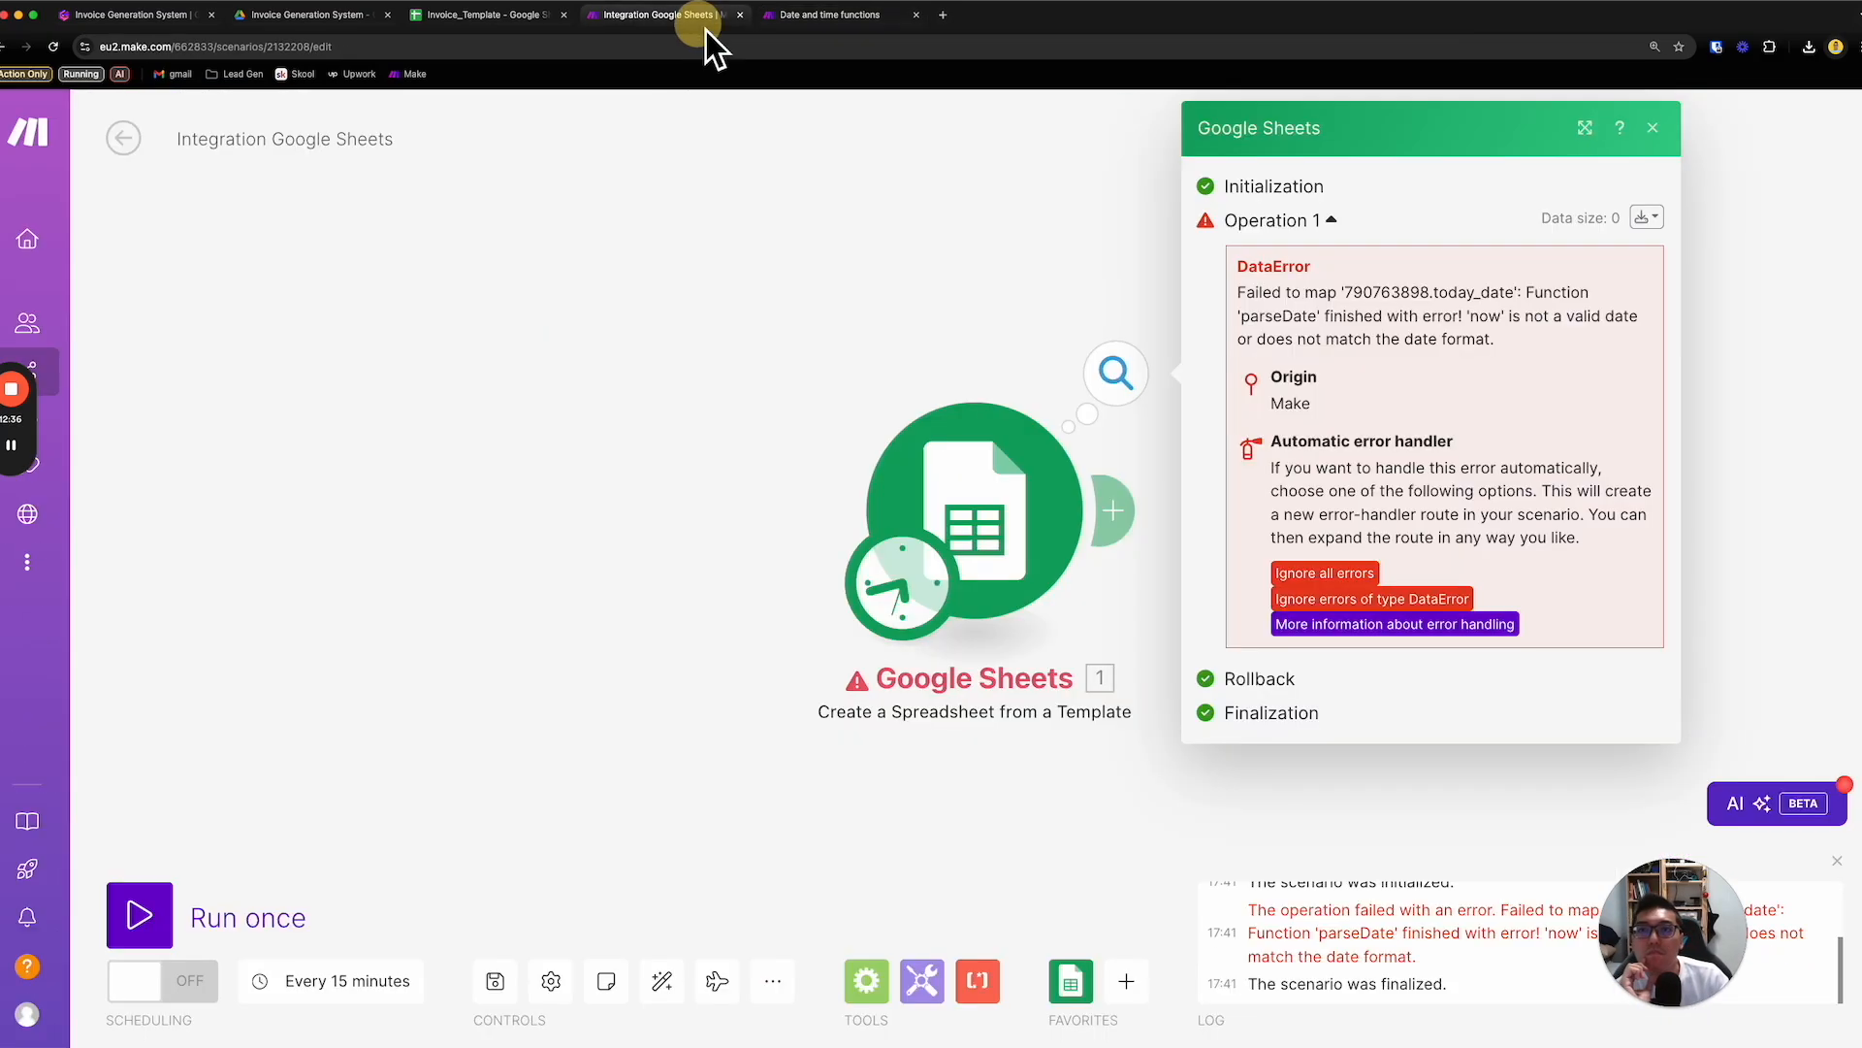
pyautogui.click(1064, 507)
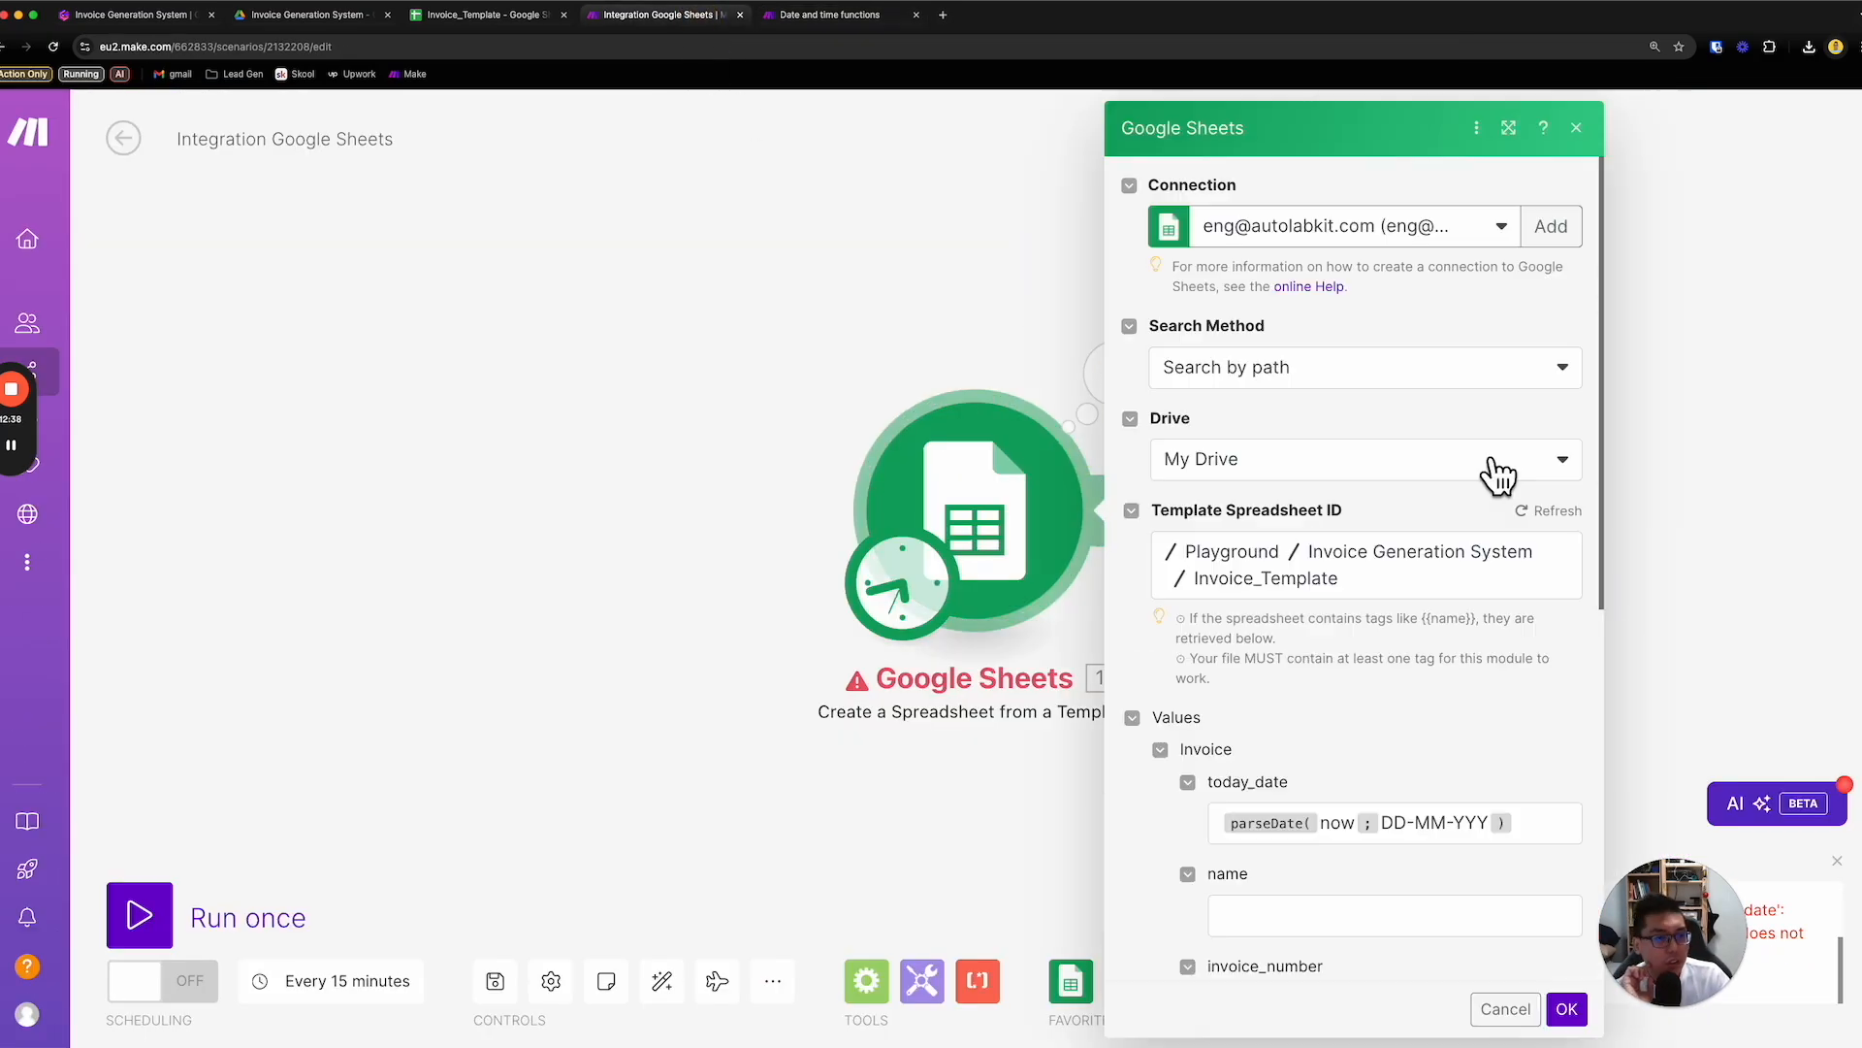
pyautogui.scroll(-3, 1463, 669)
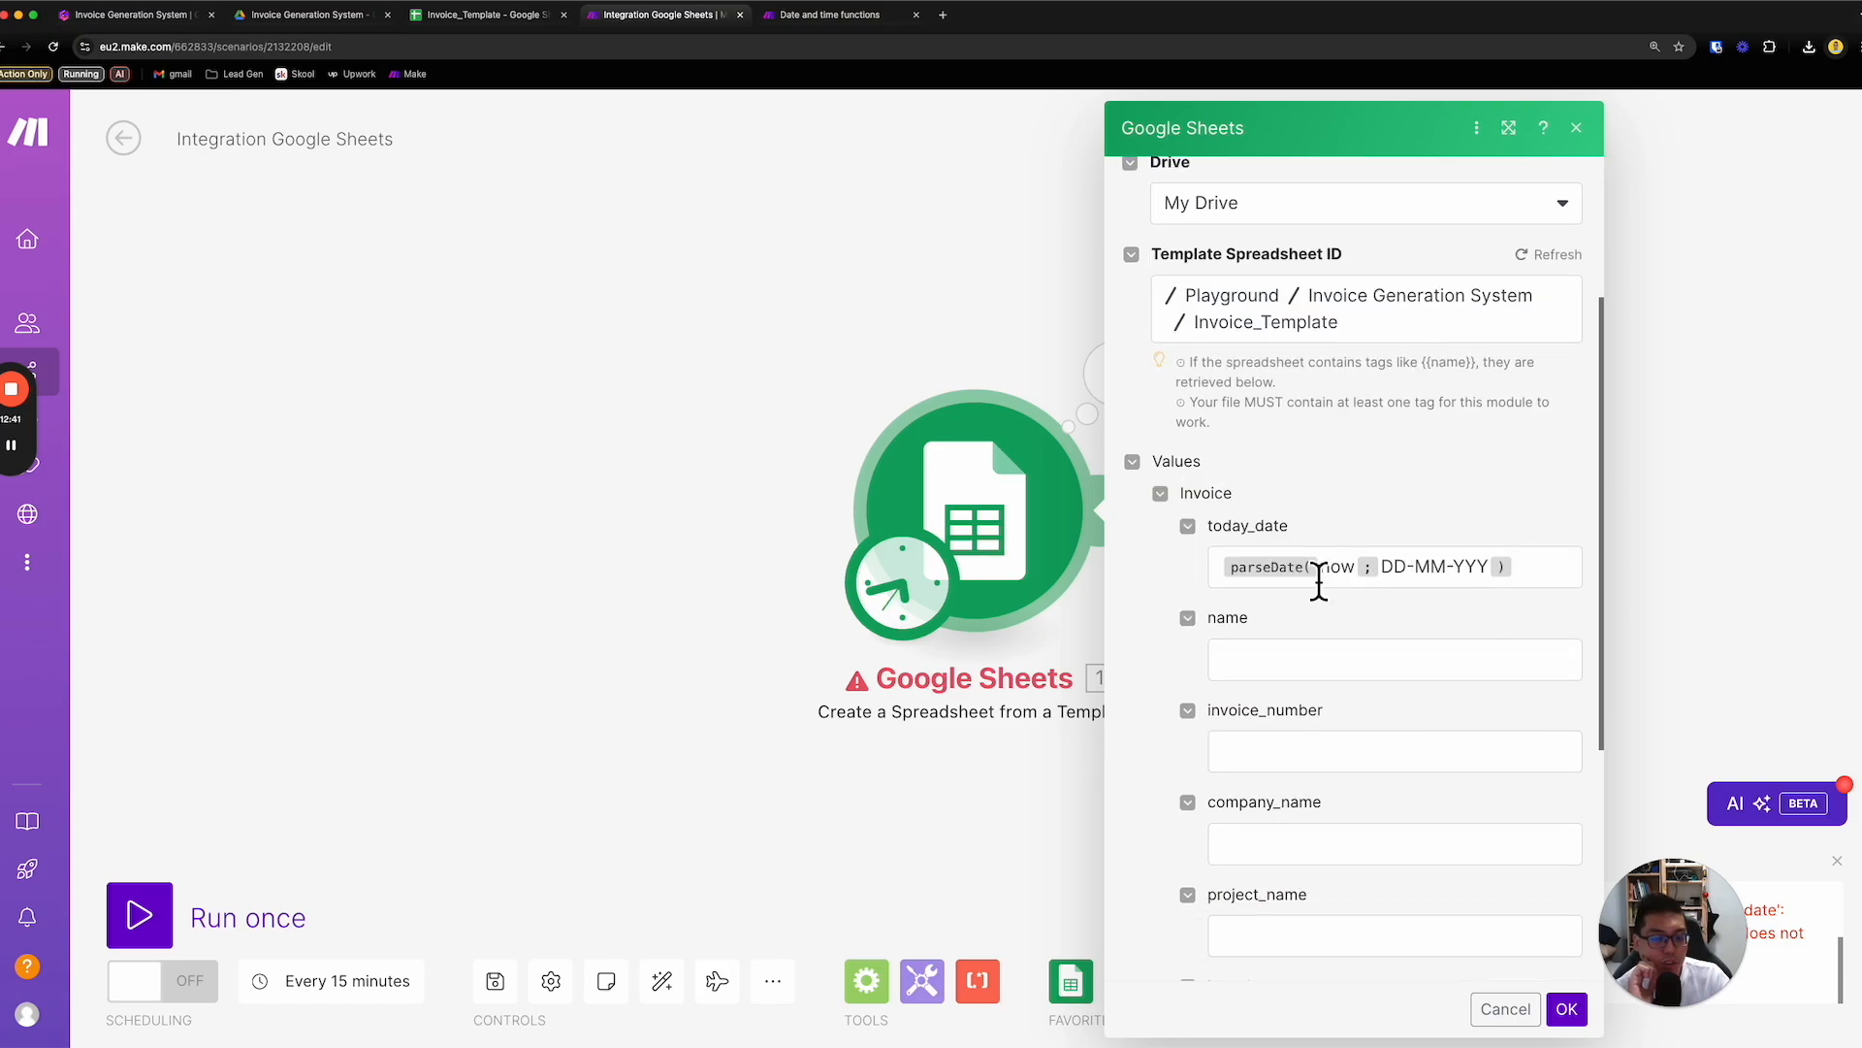
pyautogui.click(1556, 572)
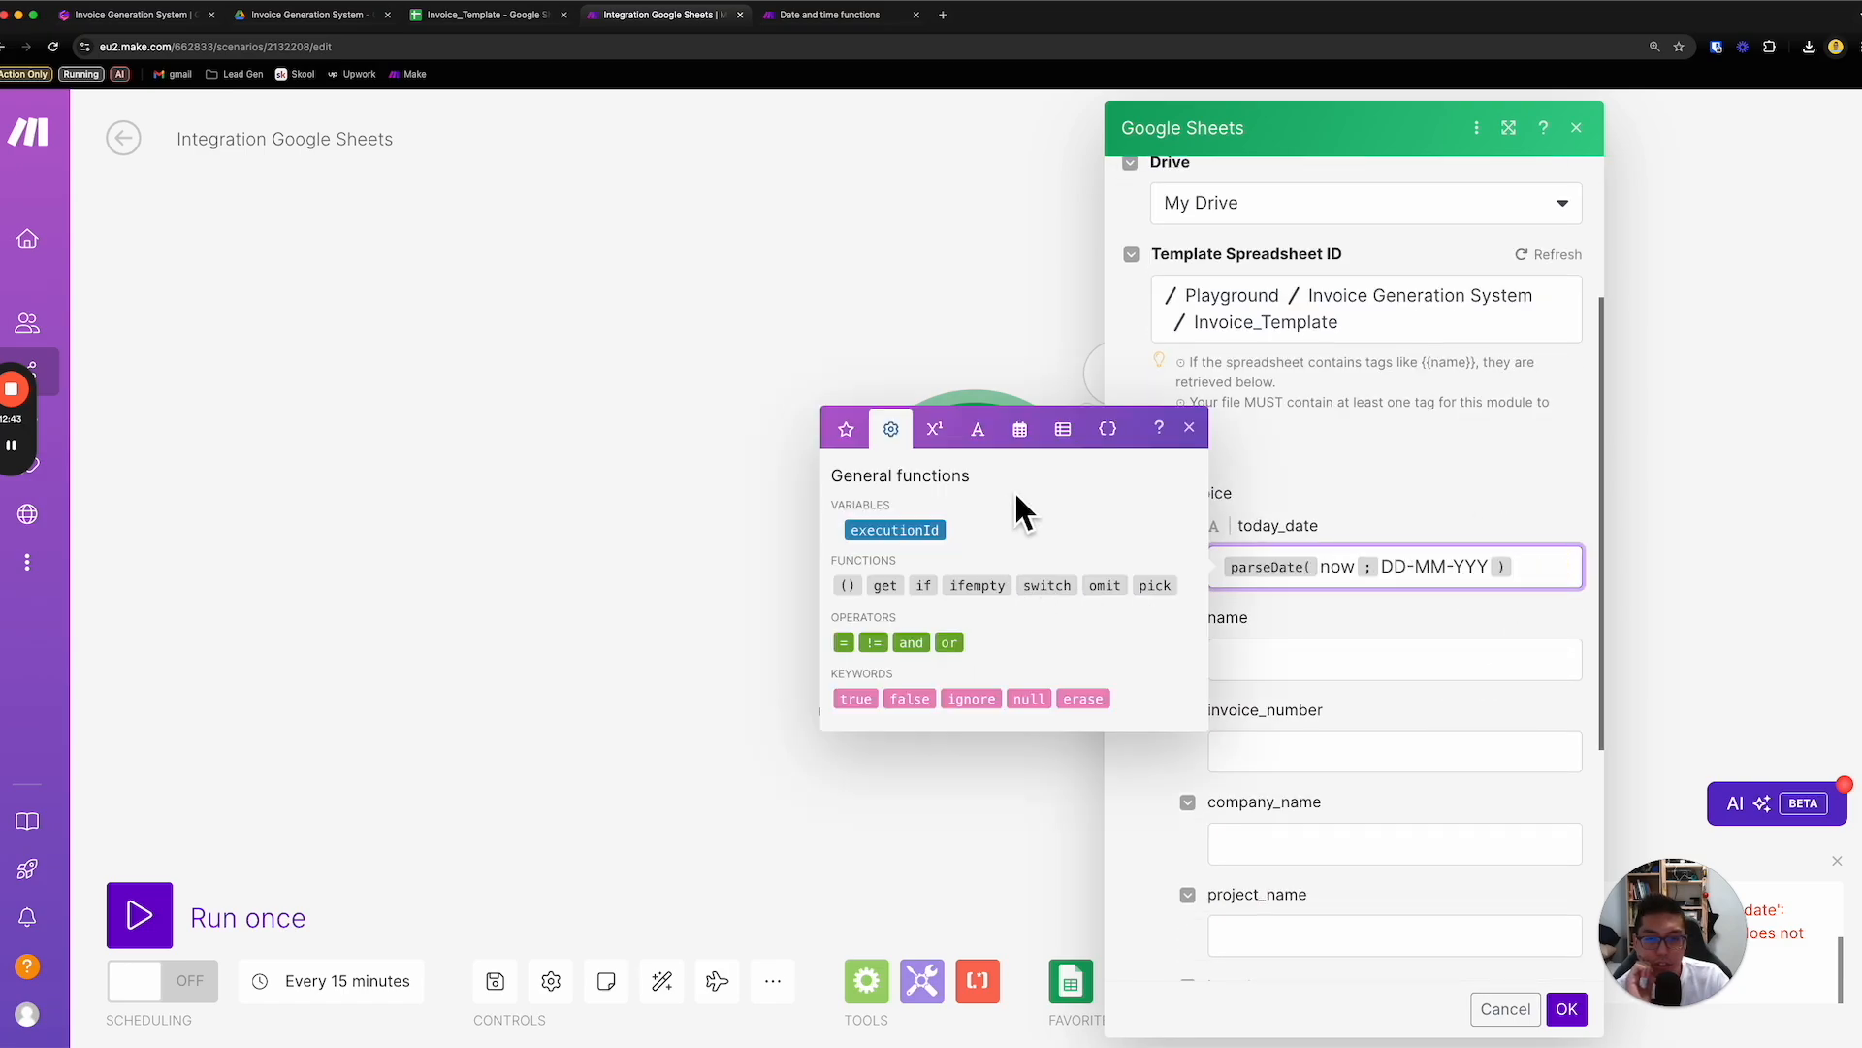
pyautogui.click(1028, 439)
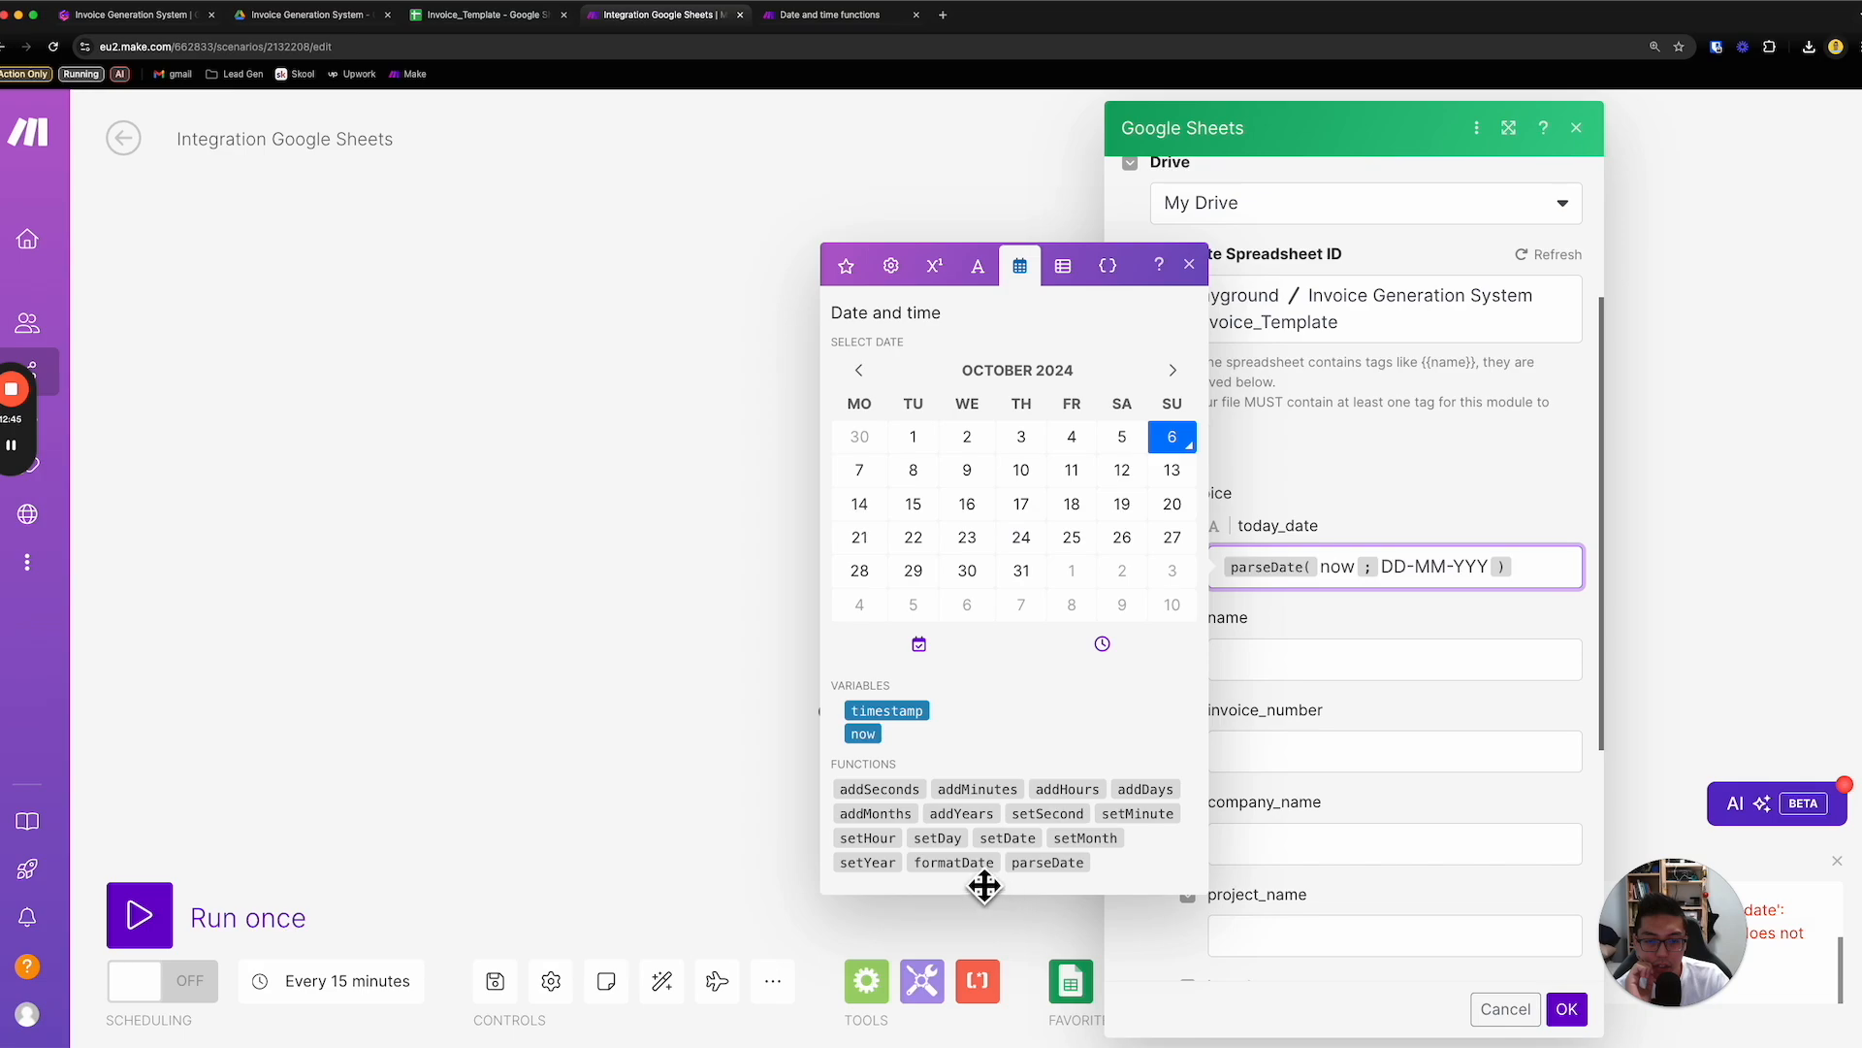
pyautogui.click(854, 27)
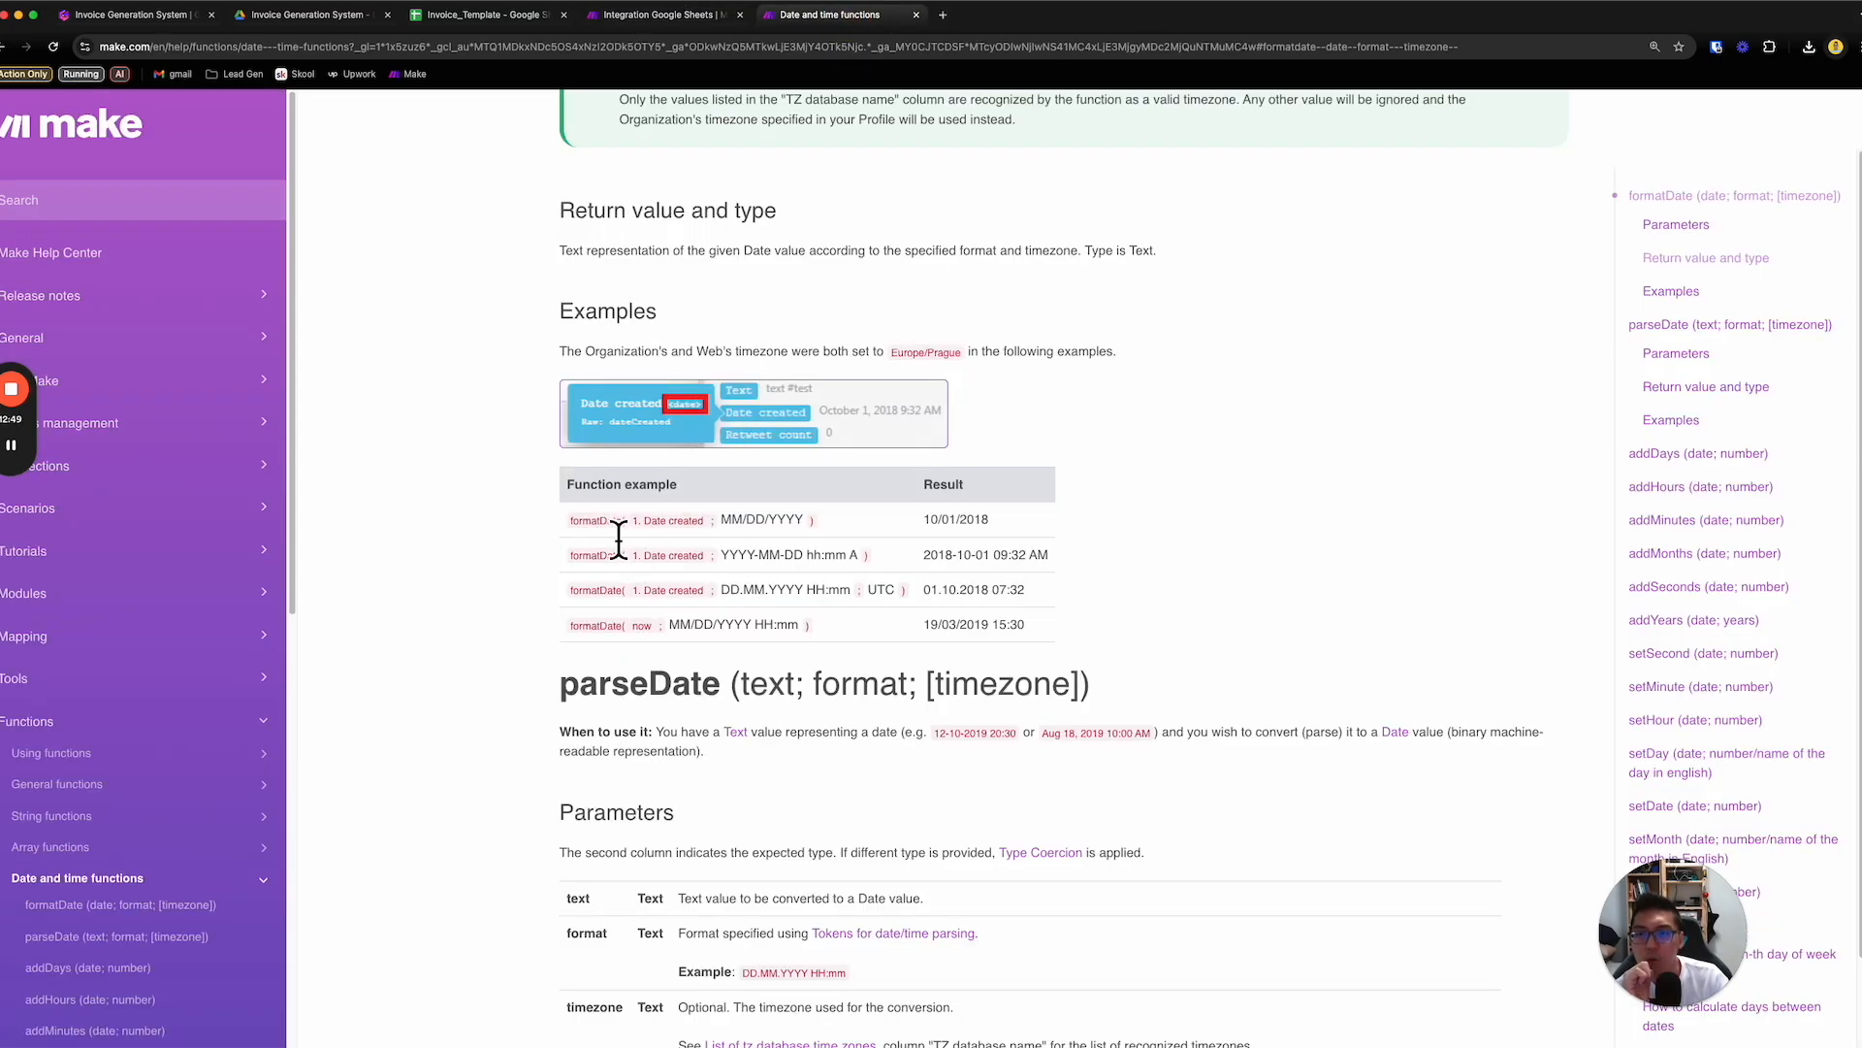
pyautogui.click(702, 22)
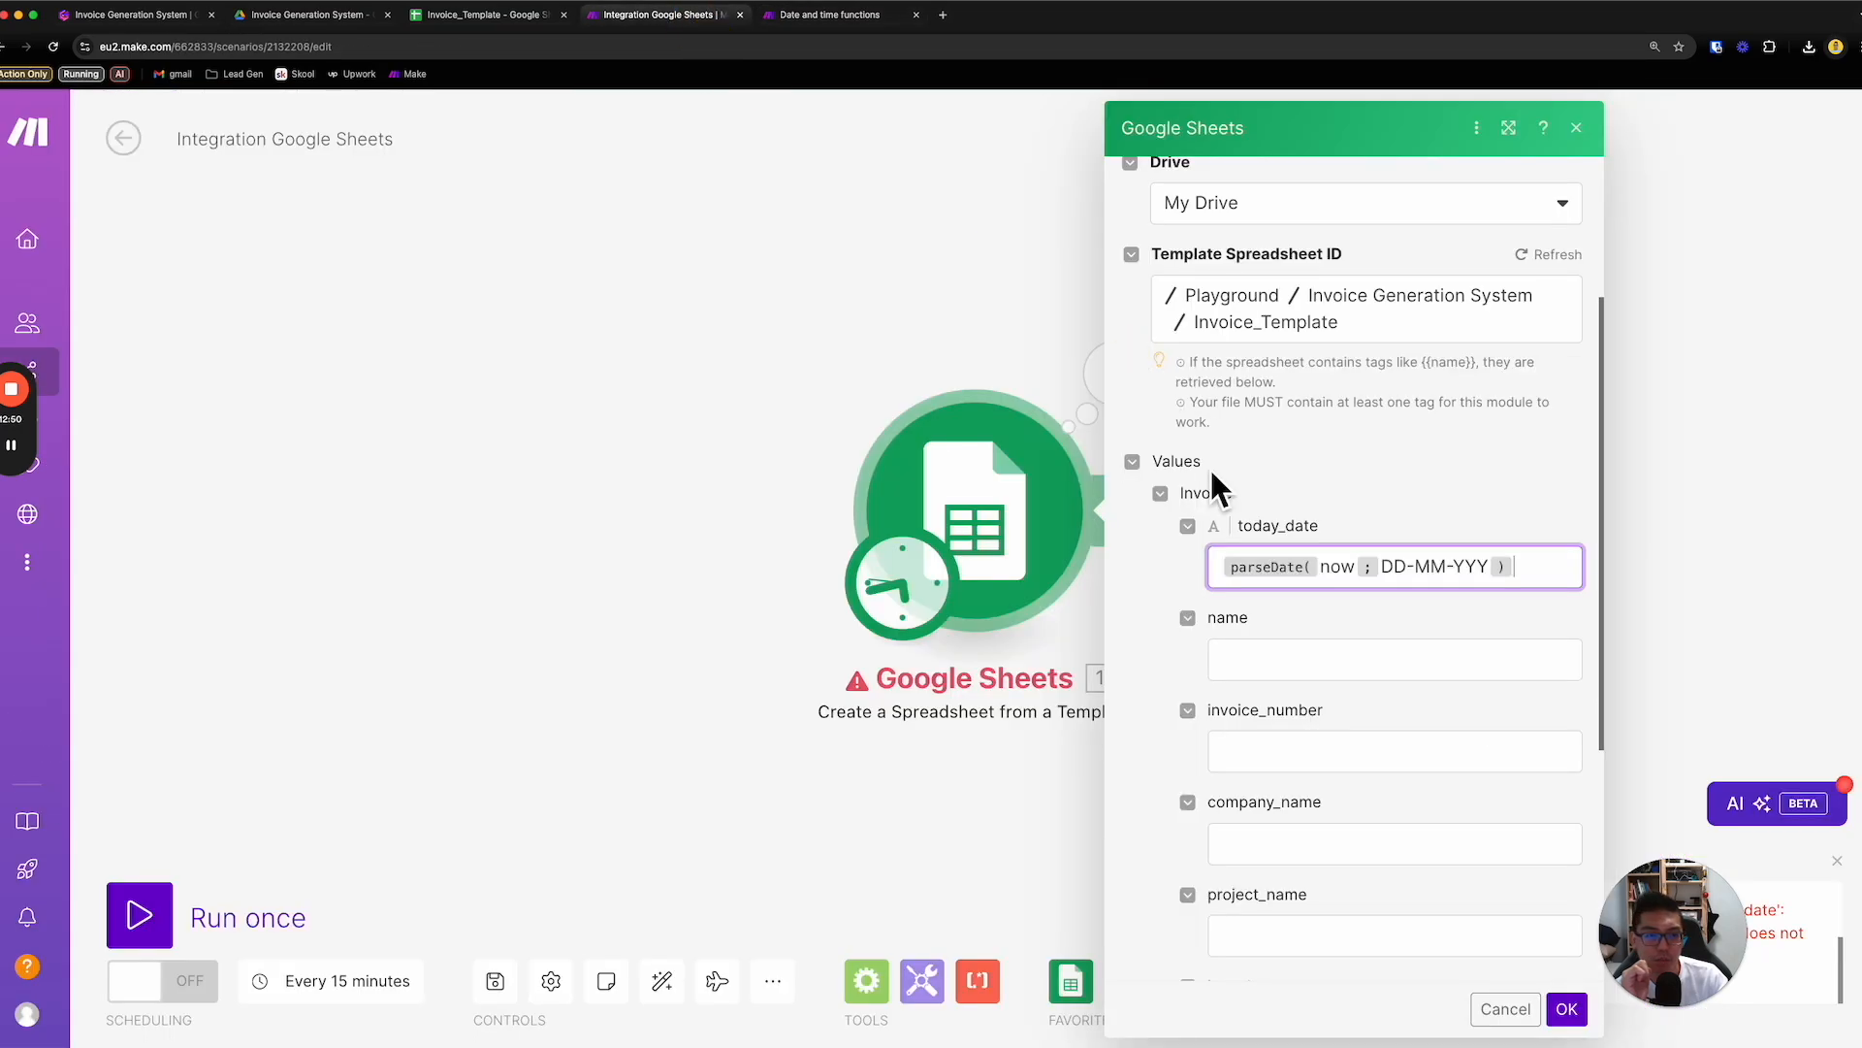
pyautogui.click(1272, 573)
pyautogui.click(954, 863)
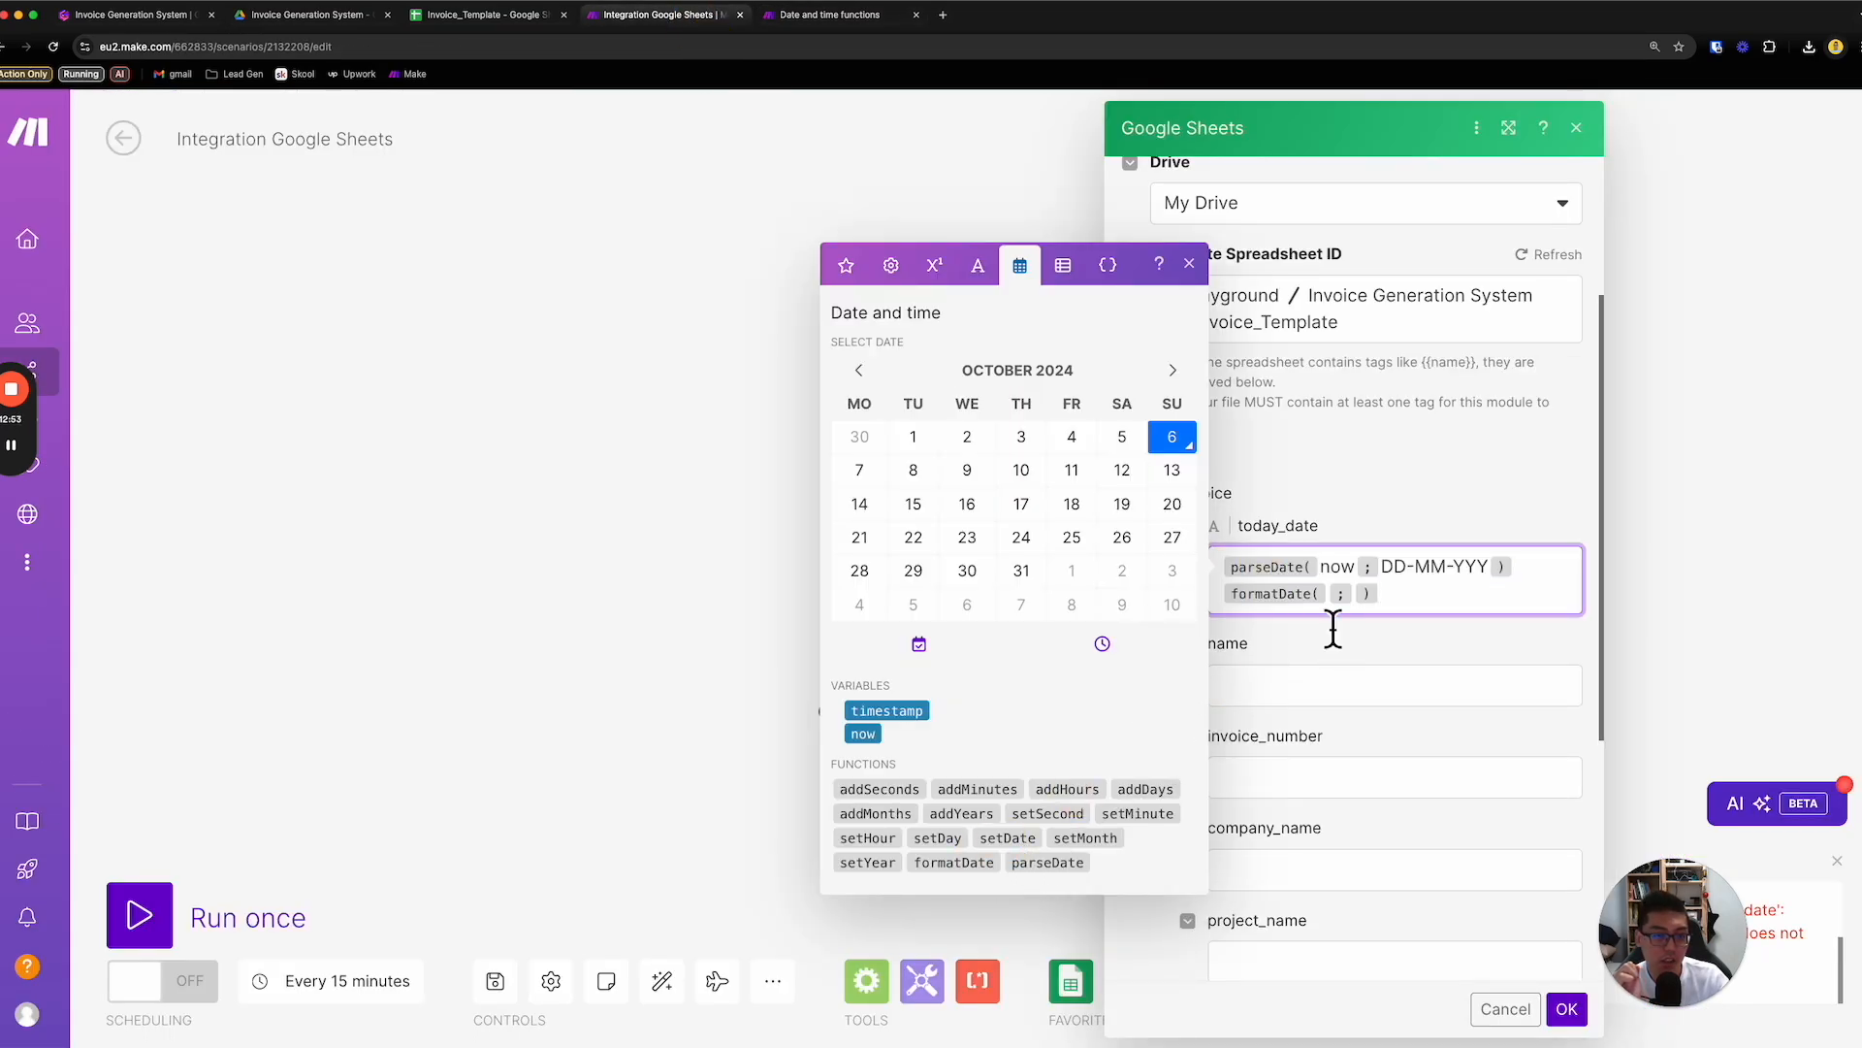
pyautogui.click(1338, 594)
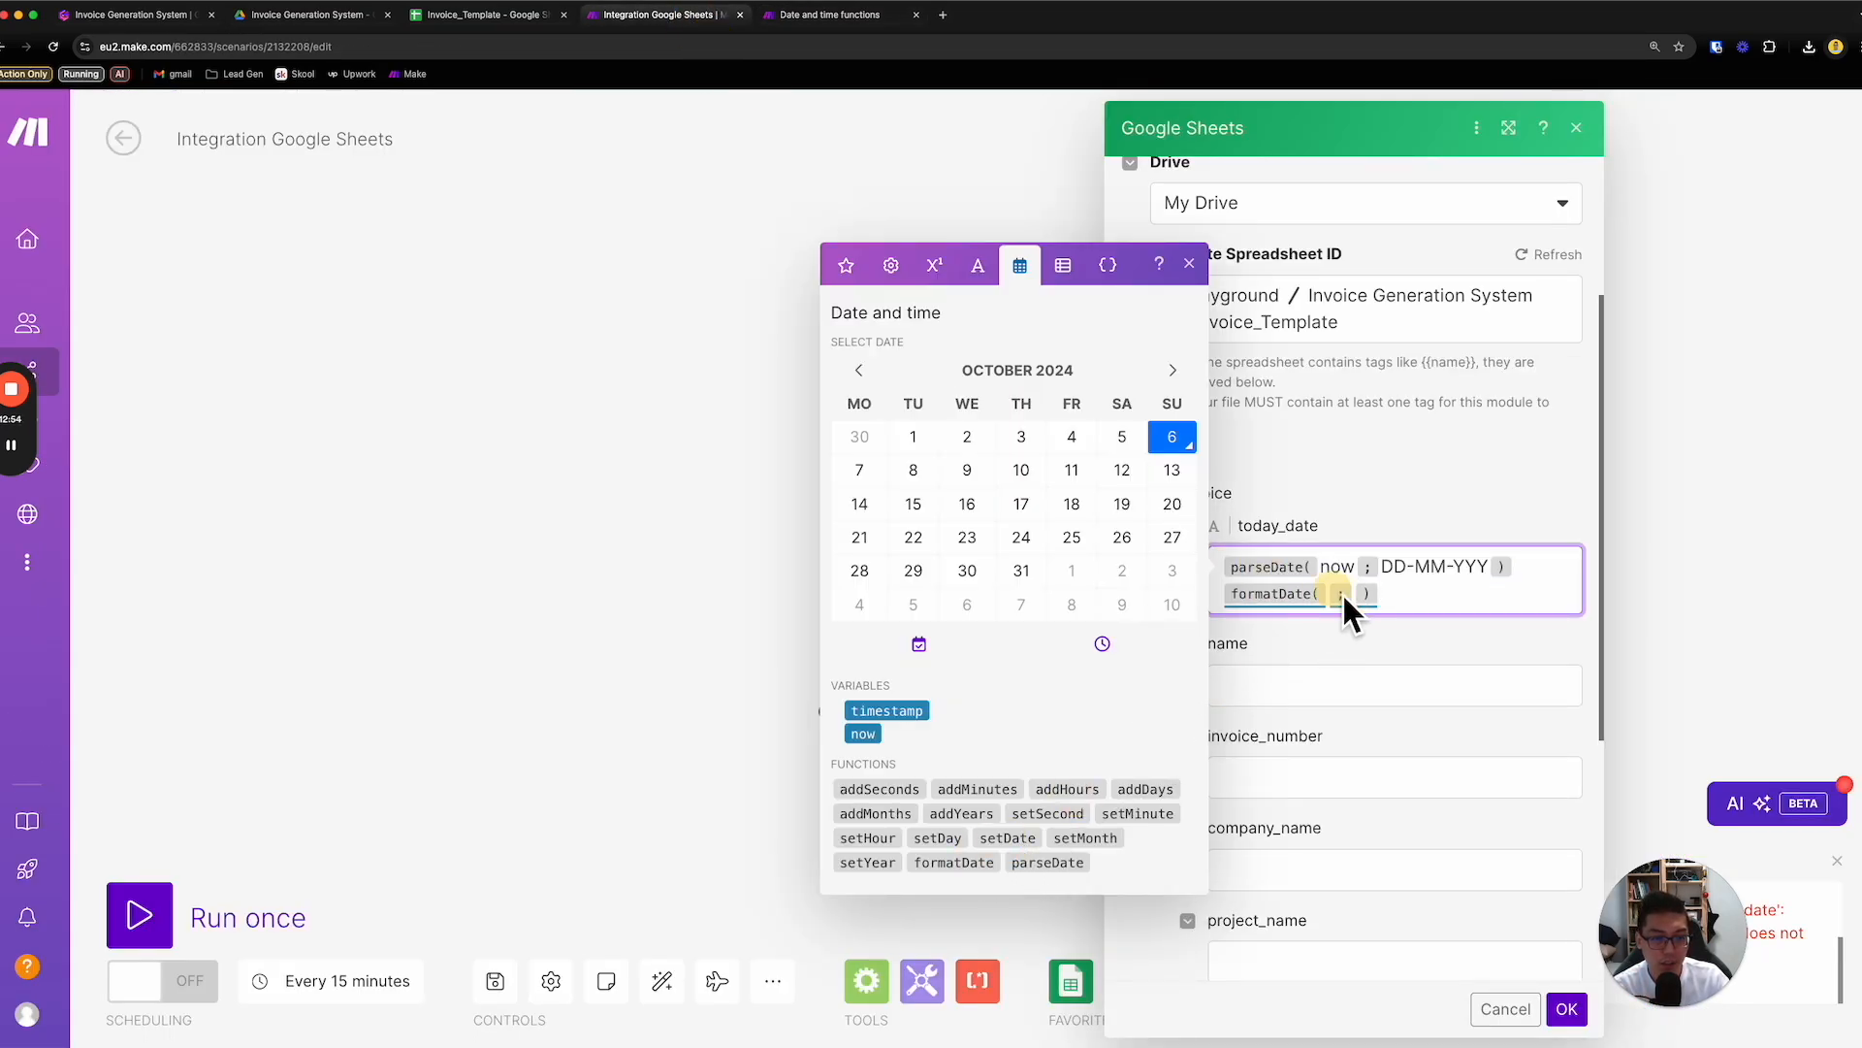
# - Delete the parseDate expression from today_date and insert the now variable as the date argument of formatDate
pyautogui.moveTo(1518, 571); pyautogui.dragTo(1247, 572)
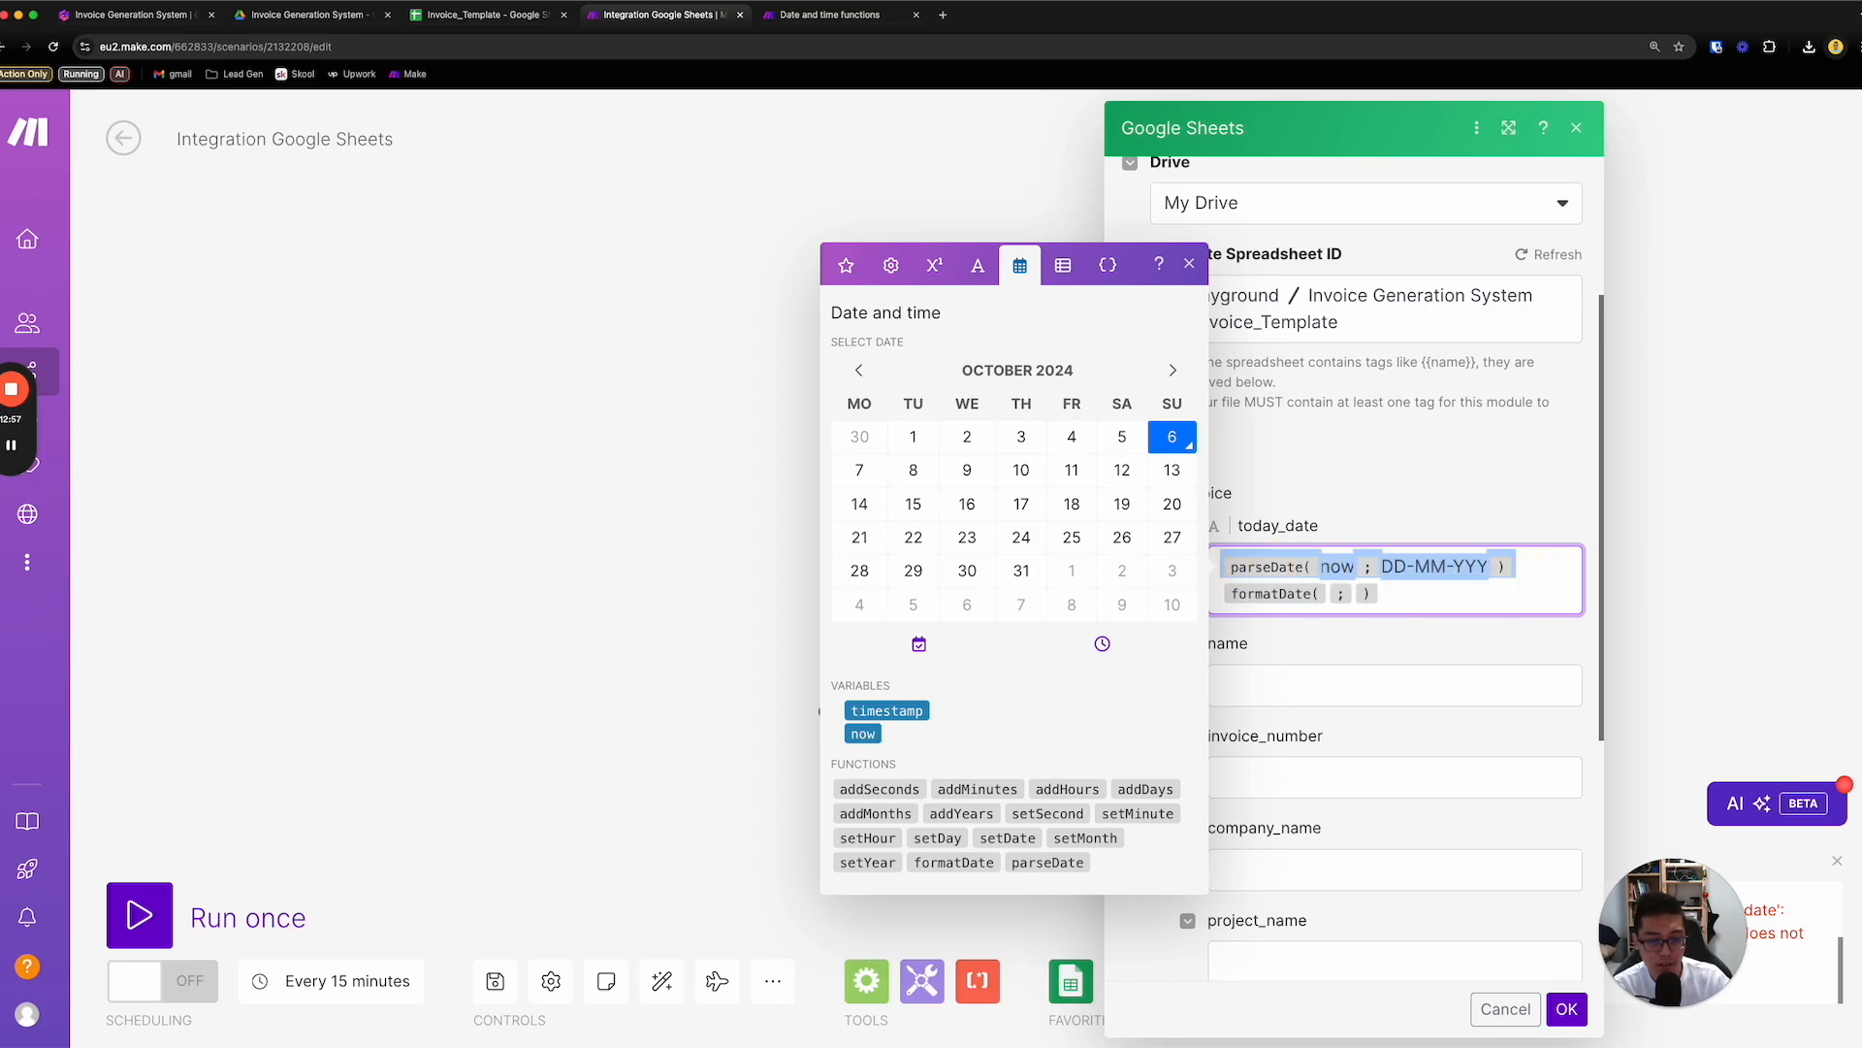
pyautogui.press('BackSpace')
pyautogui.press('Right')
pyautogui.press('Right')
pyautogui.press('Right')
pyautogui.press('Left')
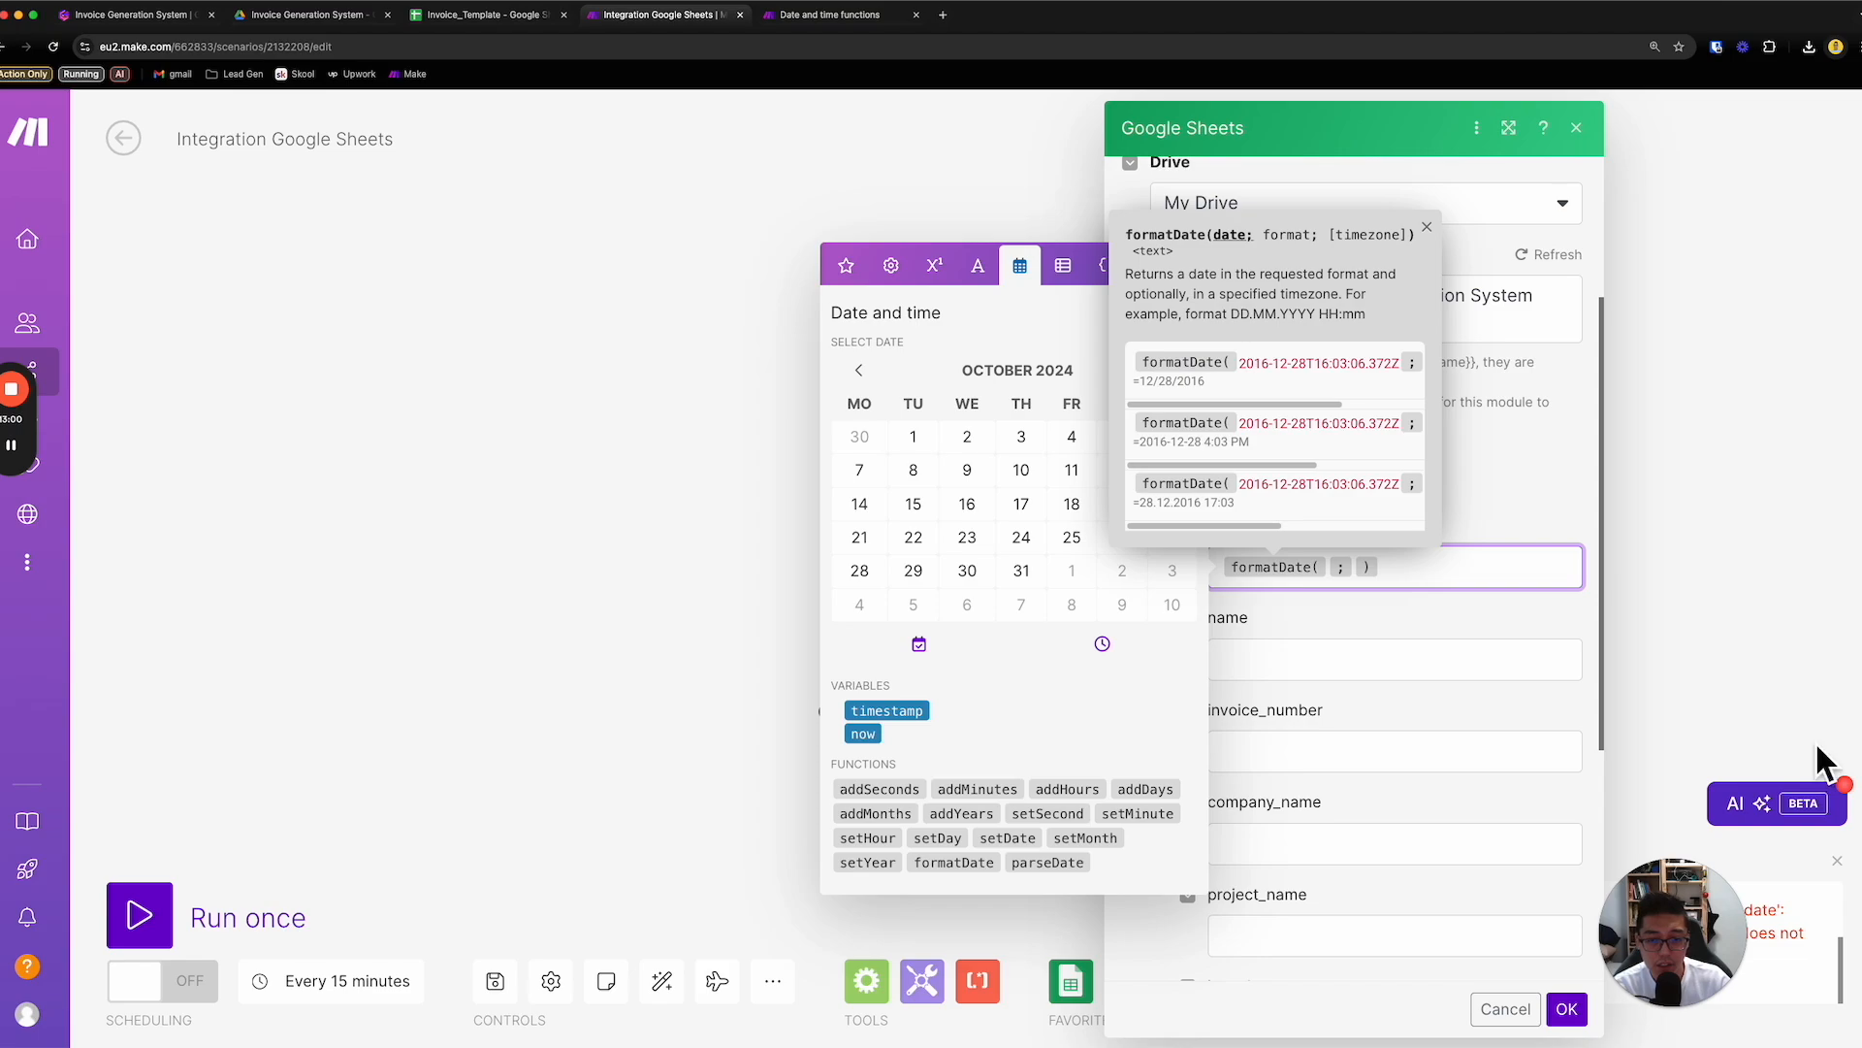
pyautogui.click(864, 735)
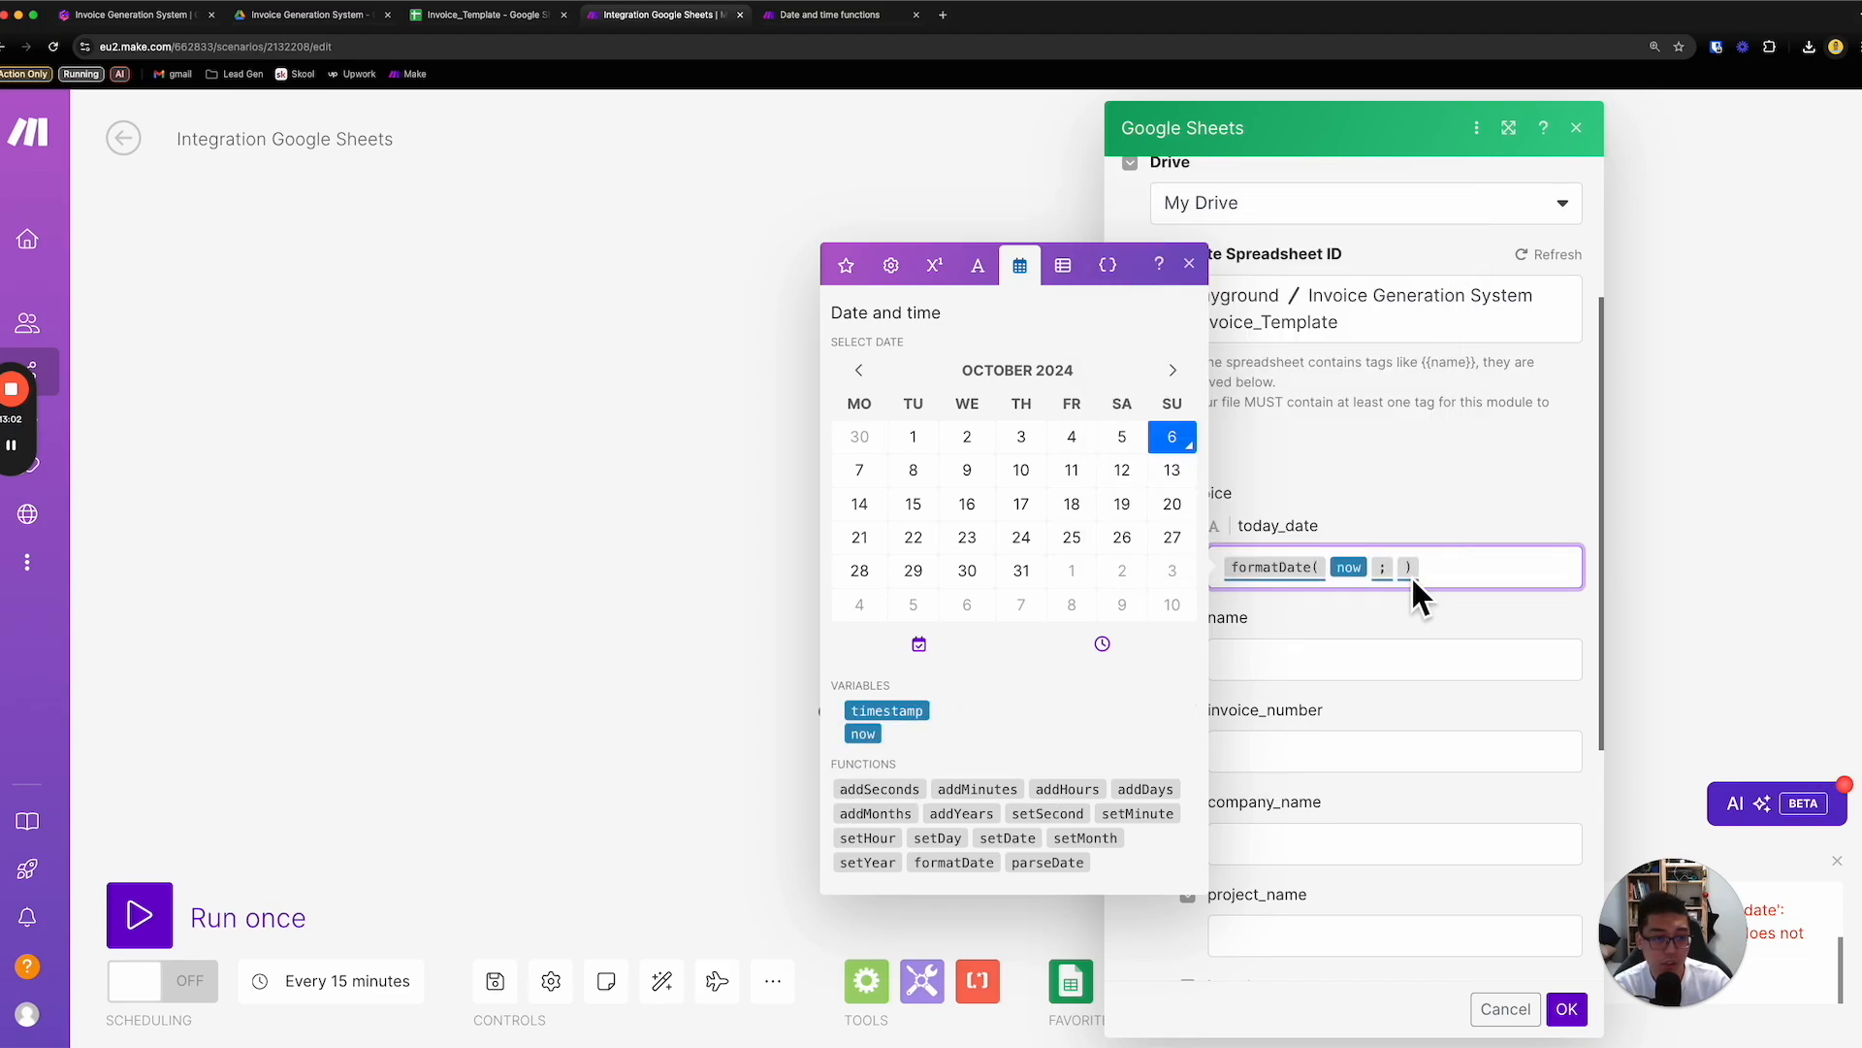
pyautogui.press('Right')
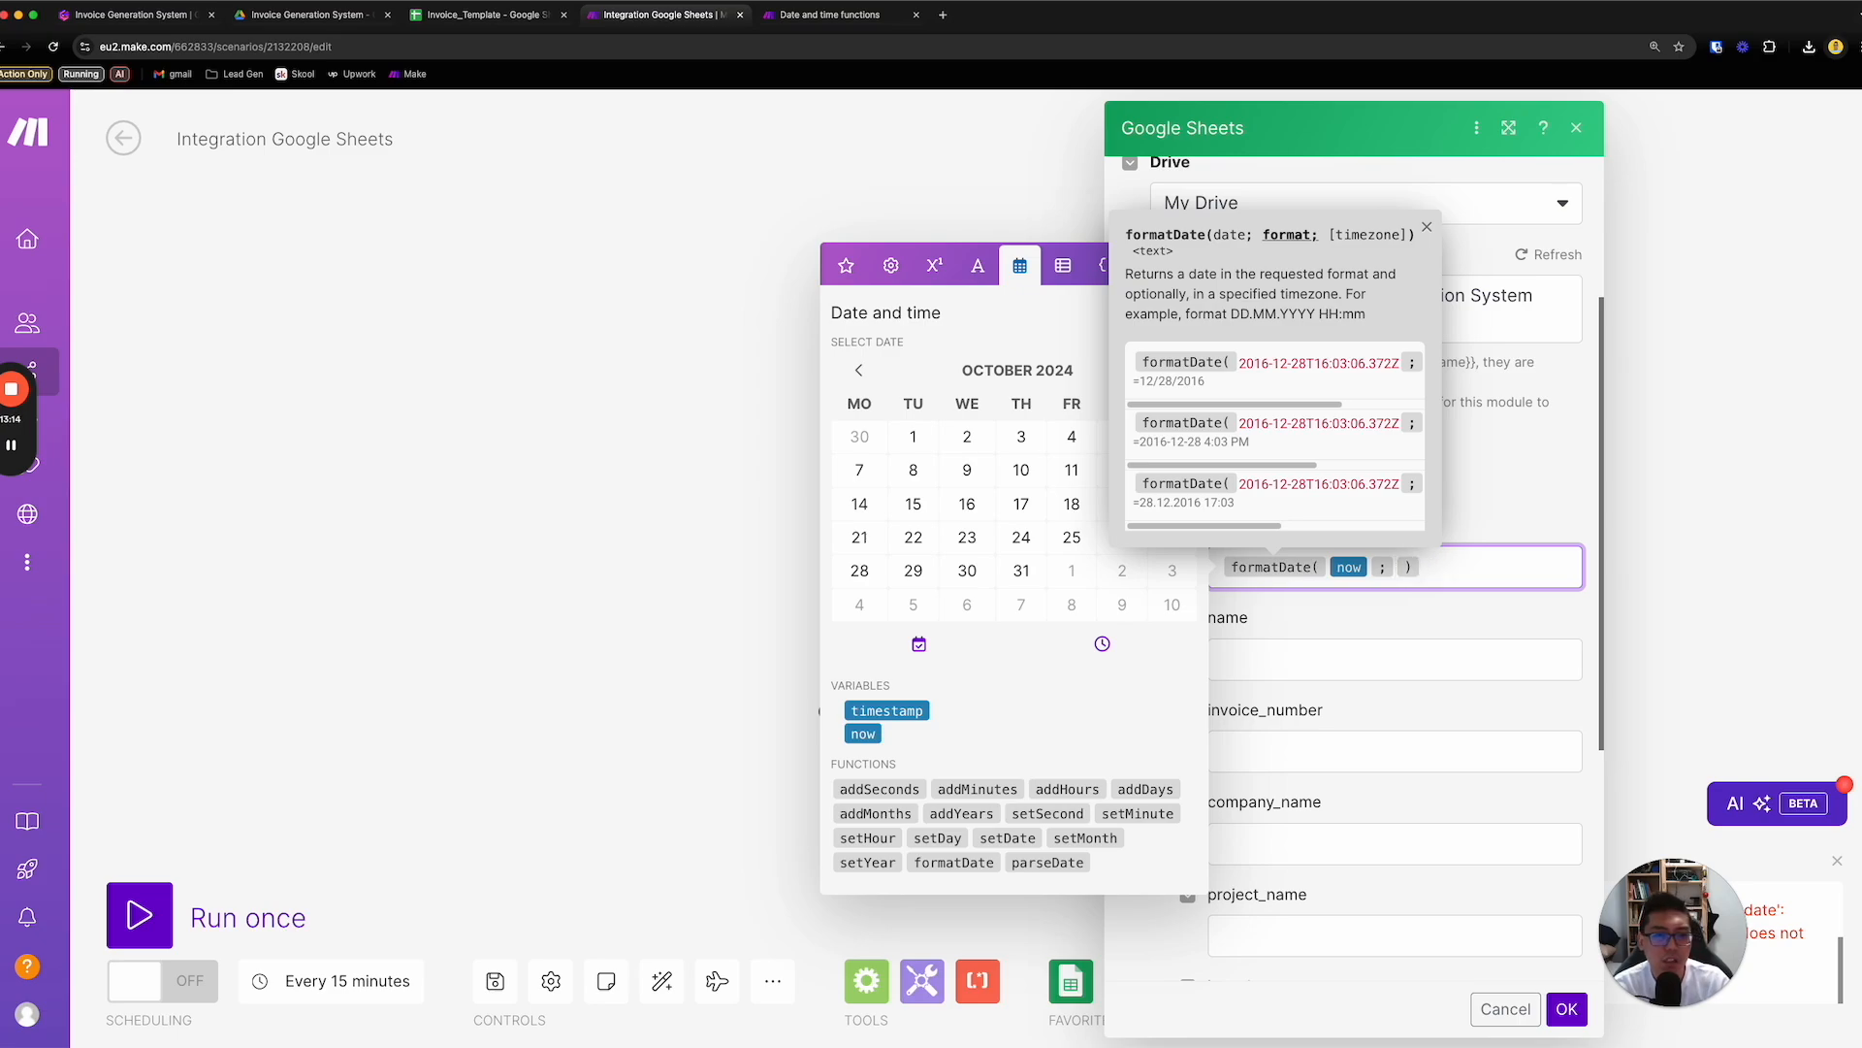
# - Set the formatDate format to DD/MM/YYYY, then save the module settings and run the scenario once
pyautogui.moveTo(1339, 408); pyautogui.dragTo(1422, 410)
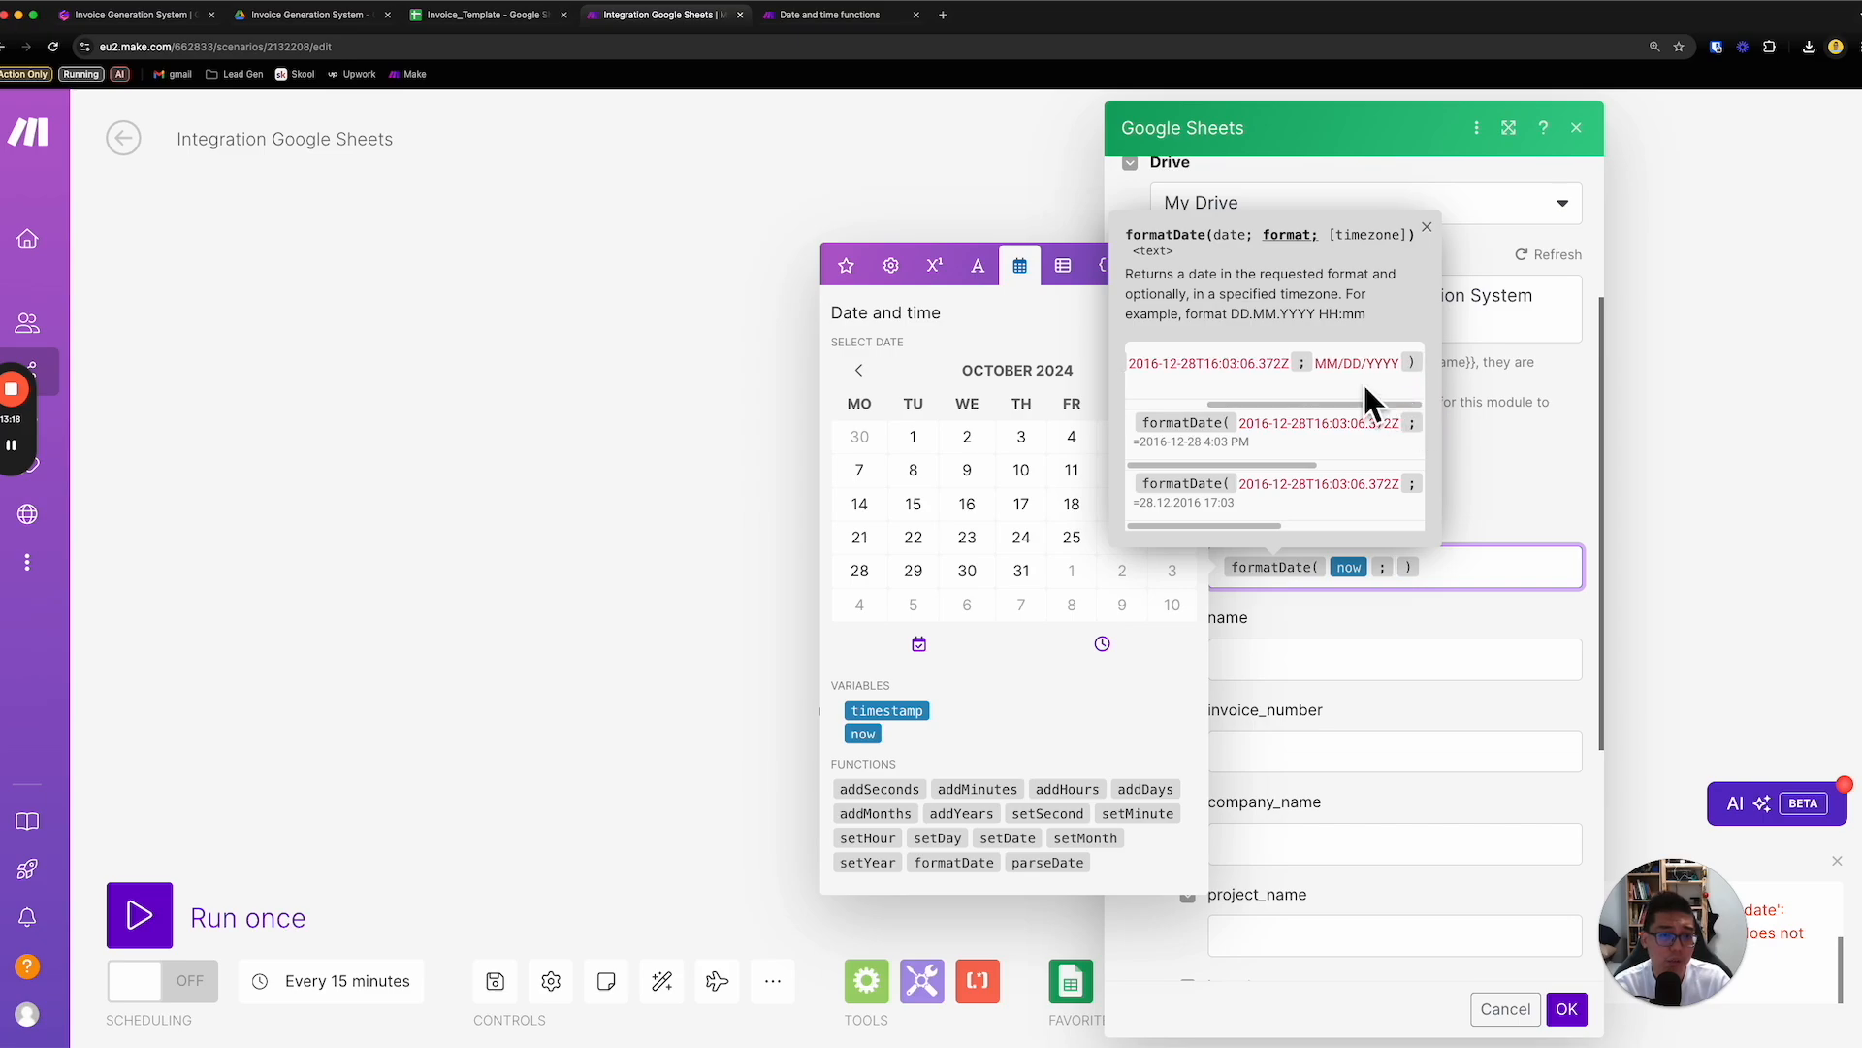
pyautogui.write('DD/MM/YYYY')
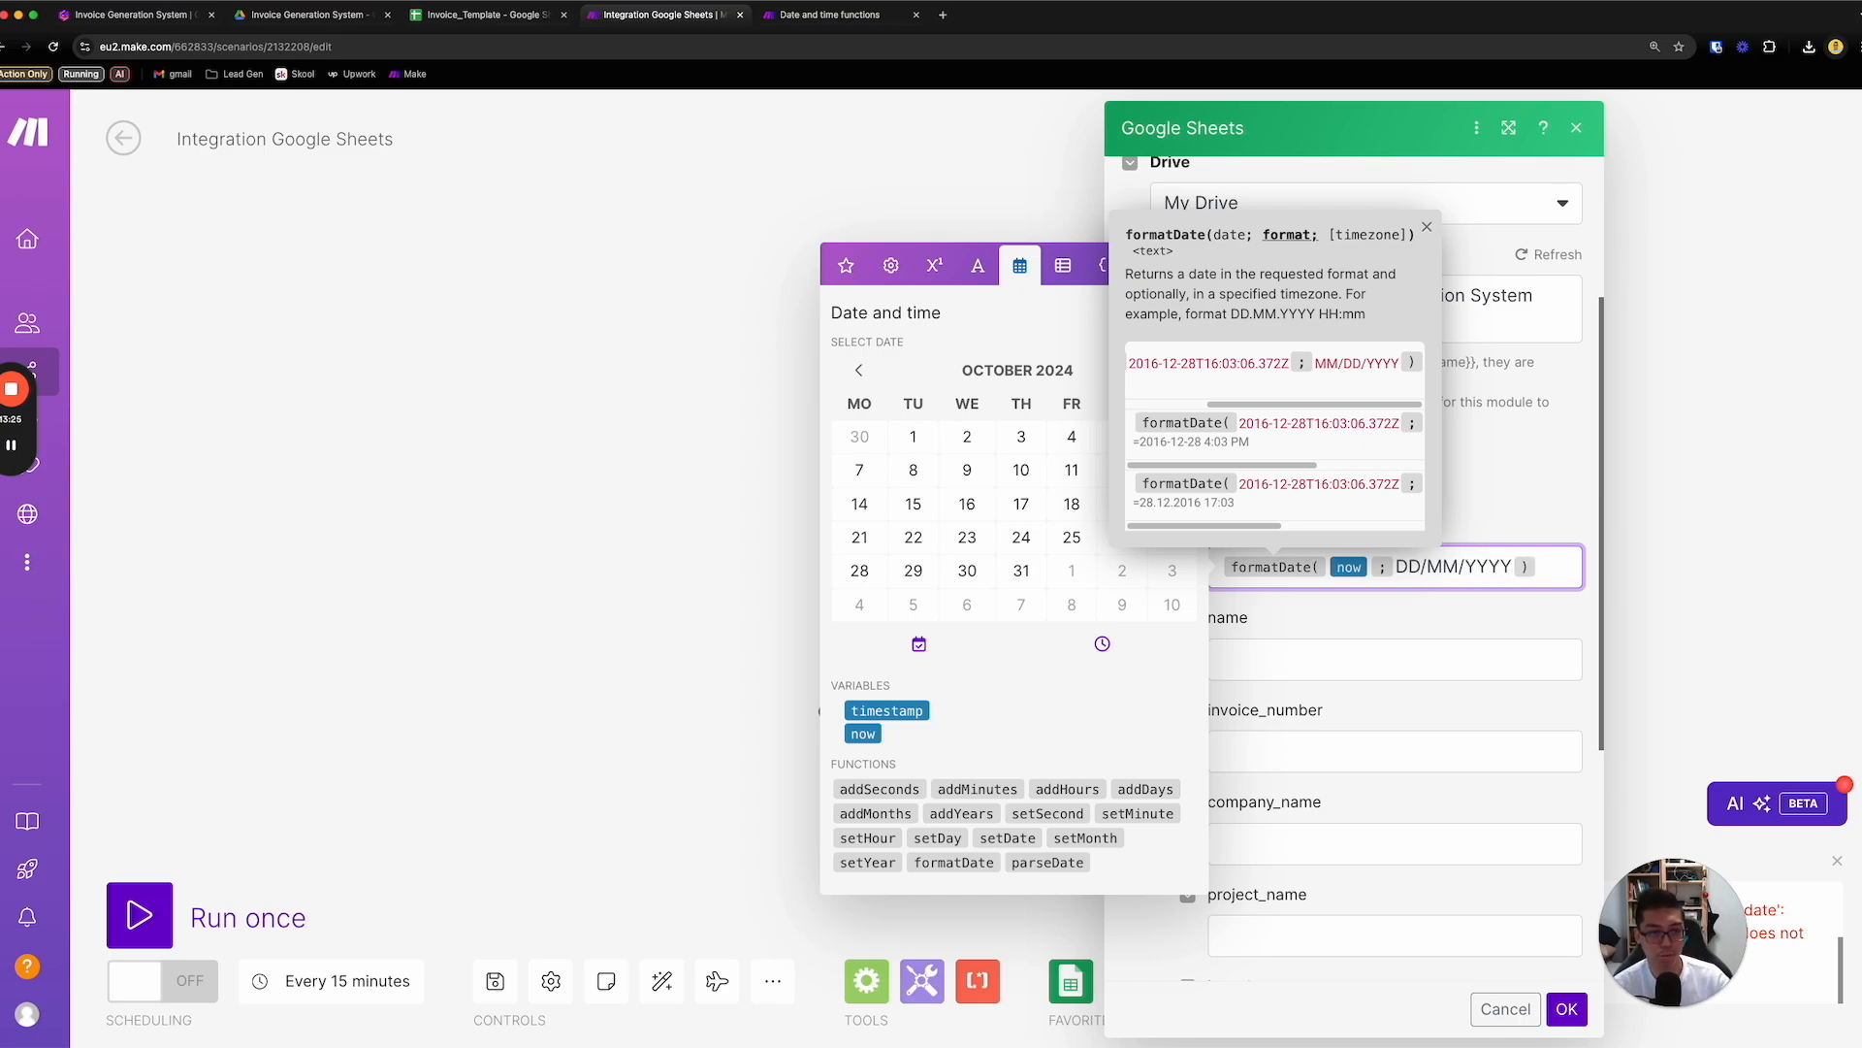
pyautogui.click(1565, 1009)
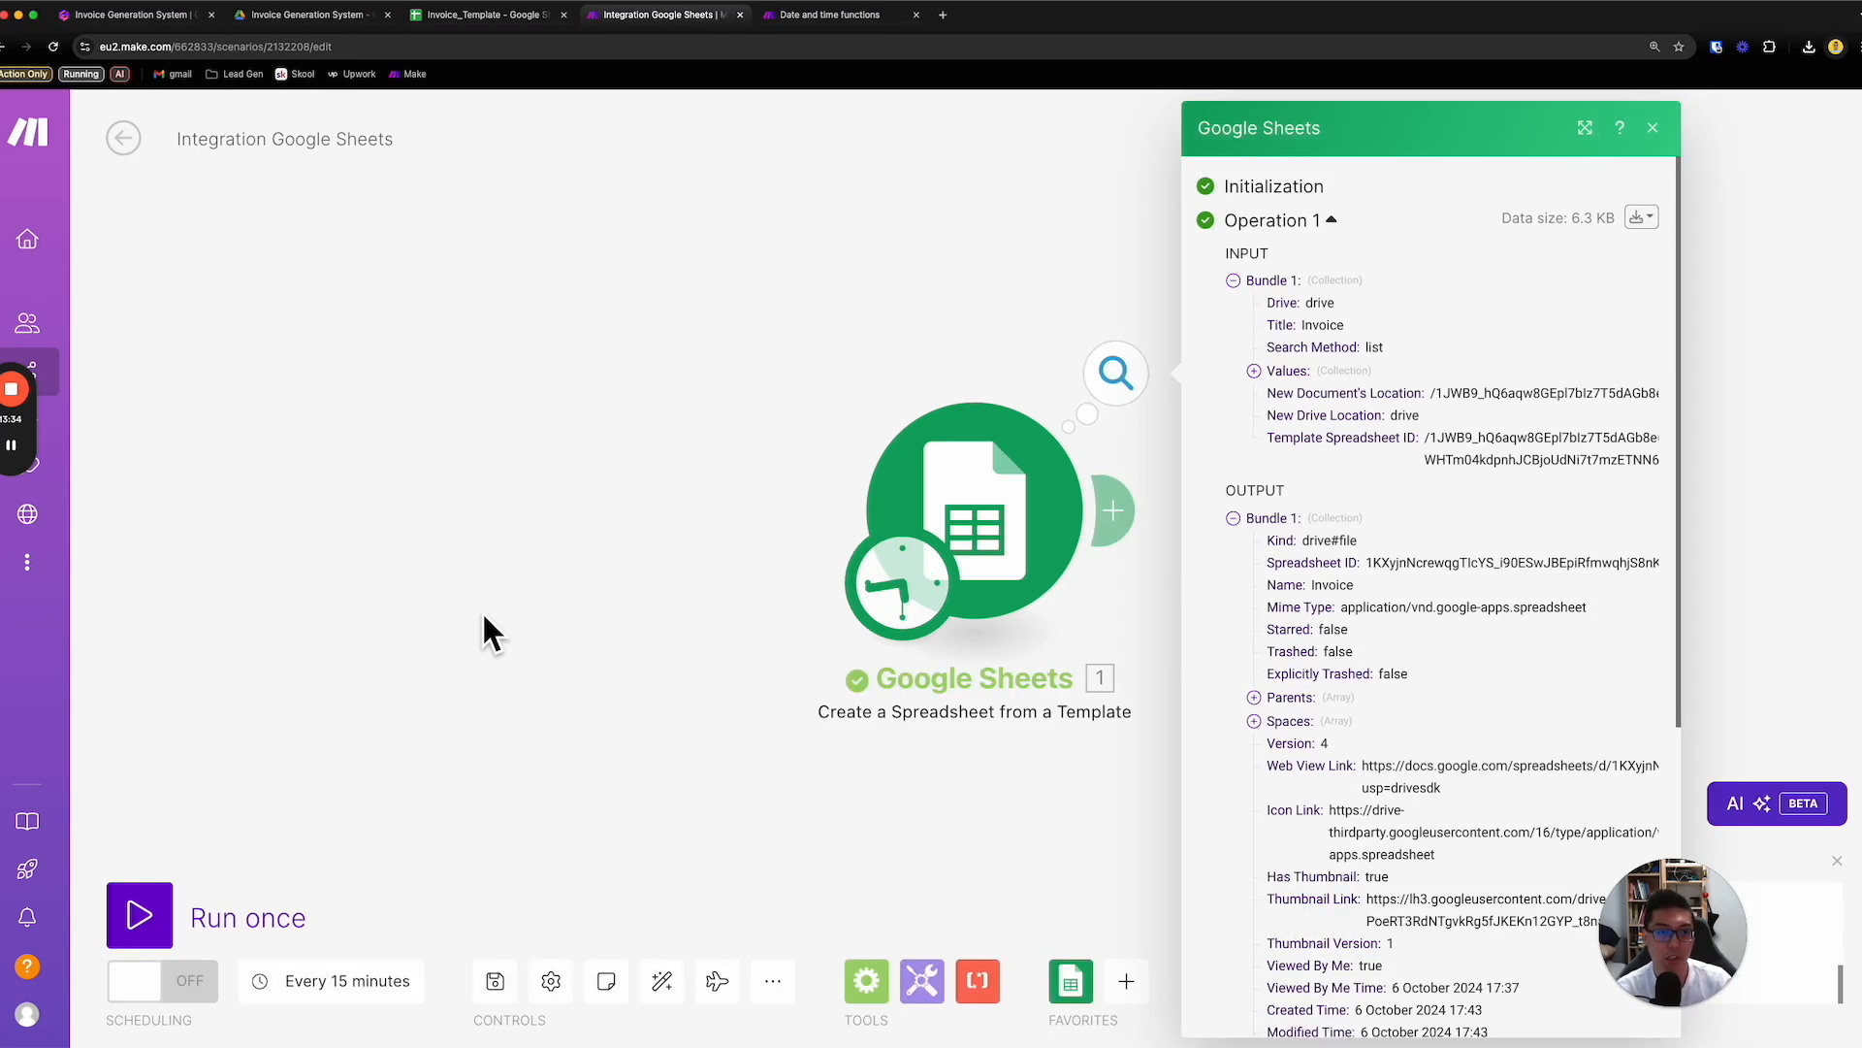
# - Open the generated invoice through the Web View Link in the run output, check its date and close it
pyautogui.scroll(-2, 1253, 679)
pyautogui.moveTo(1484, 720); pyautogui.dragTo(1366, 695)
pyautogui.rightClick(1397, 703)
pyautogui.click(1451, 765)
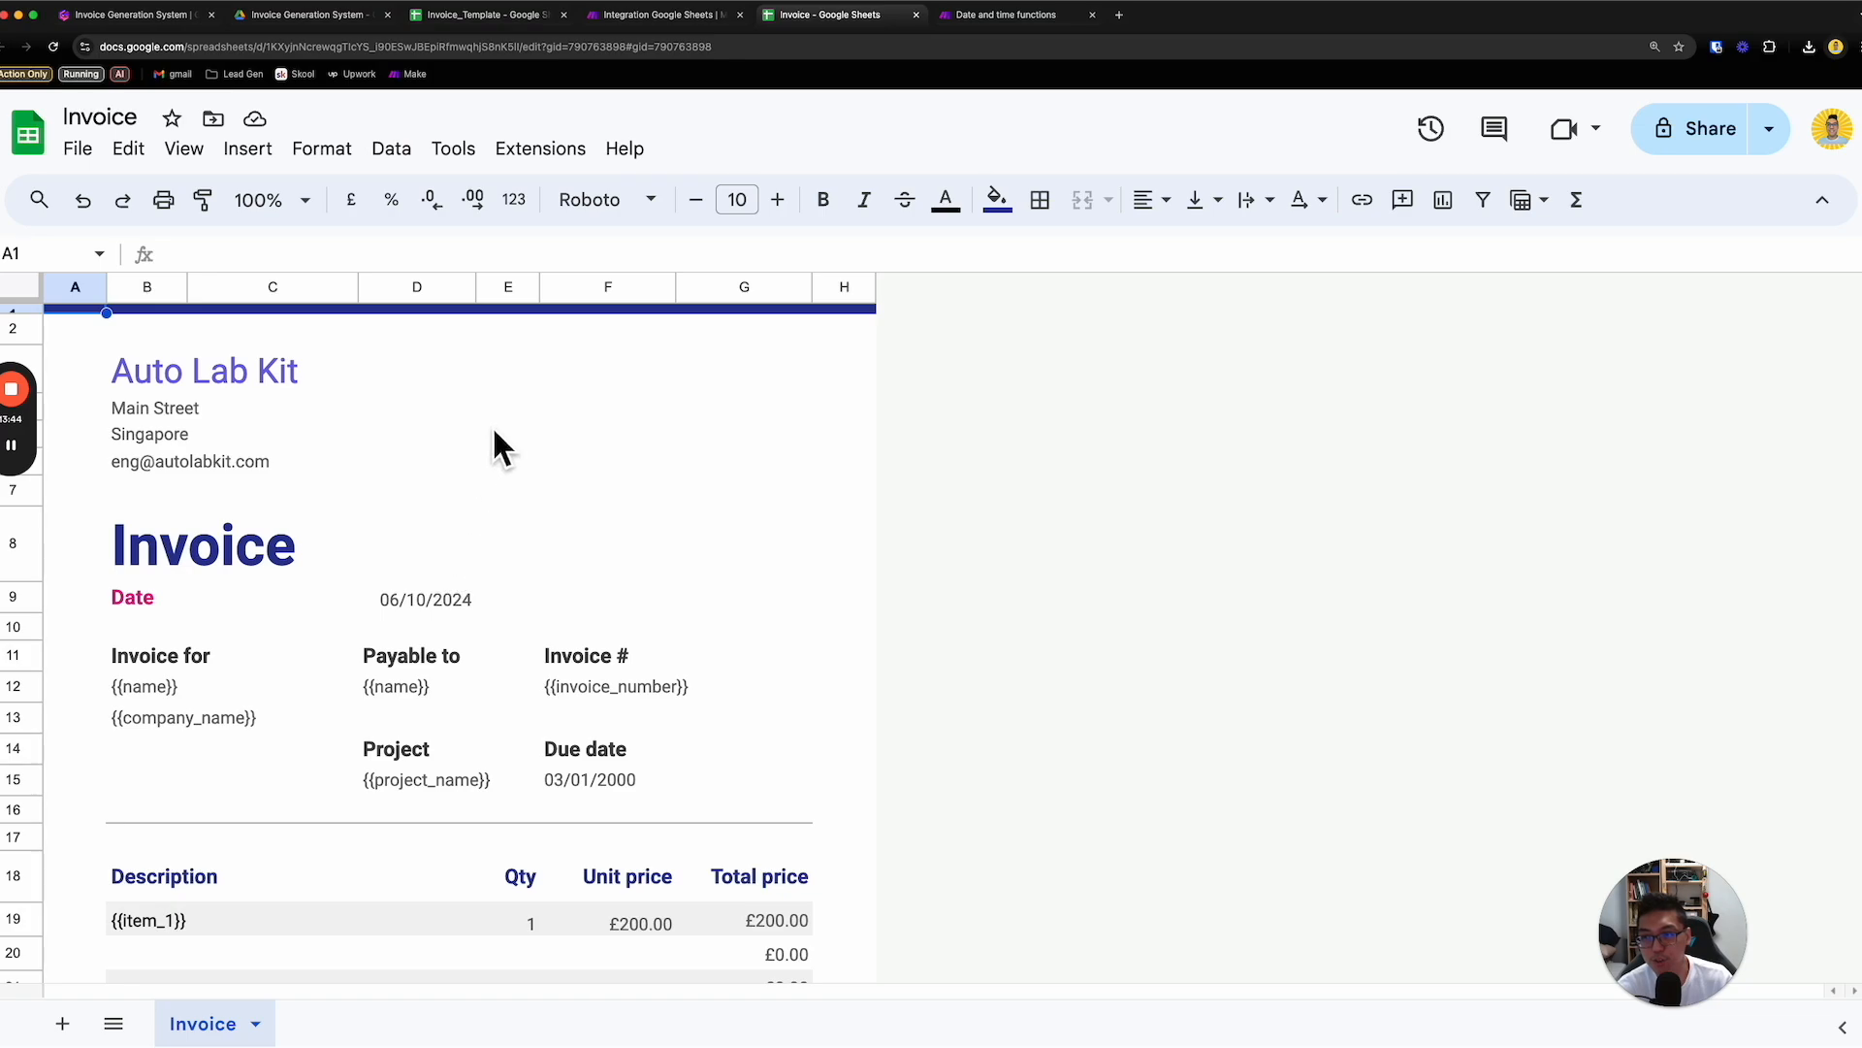
pyautogui.click(925, 25)
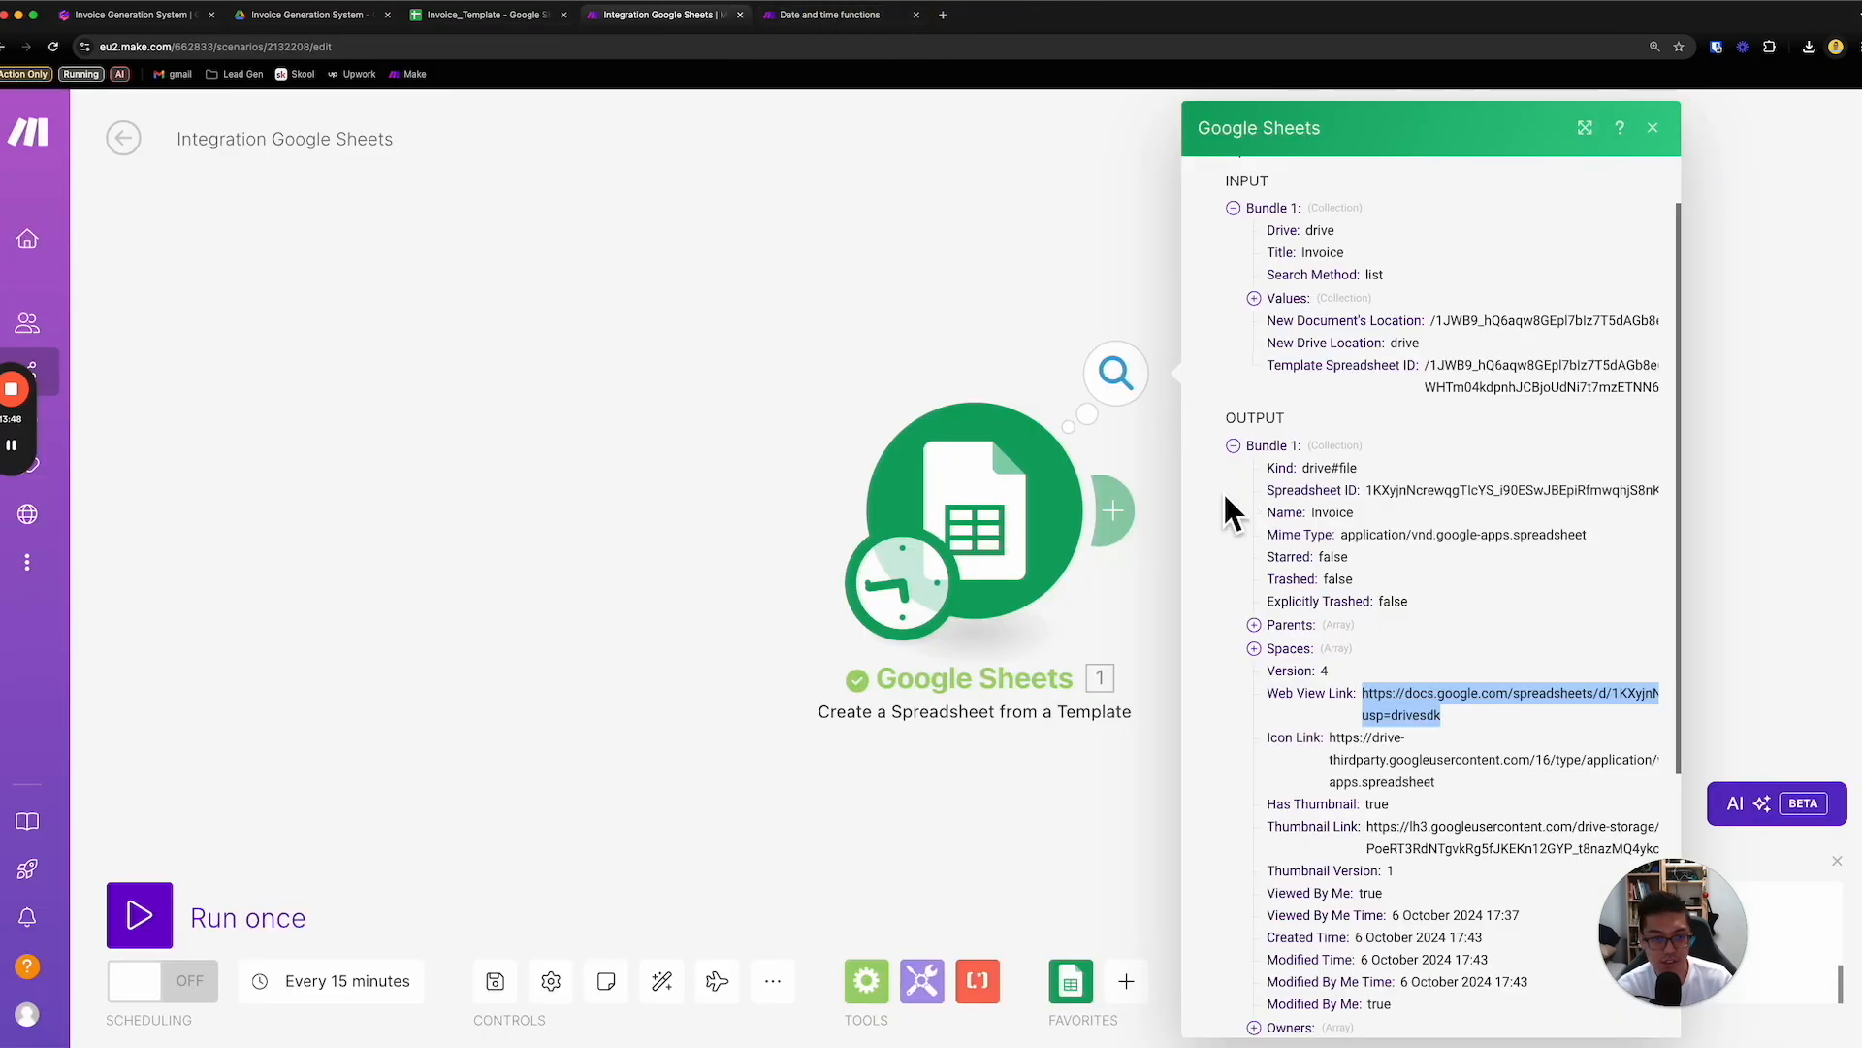
# - Reopen the Google Sheets module and review the empty name, invoice_number, company_name, project_name and item_1 values
pyautogui.click(964, 318)
pyautogui.click(1055, 525)
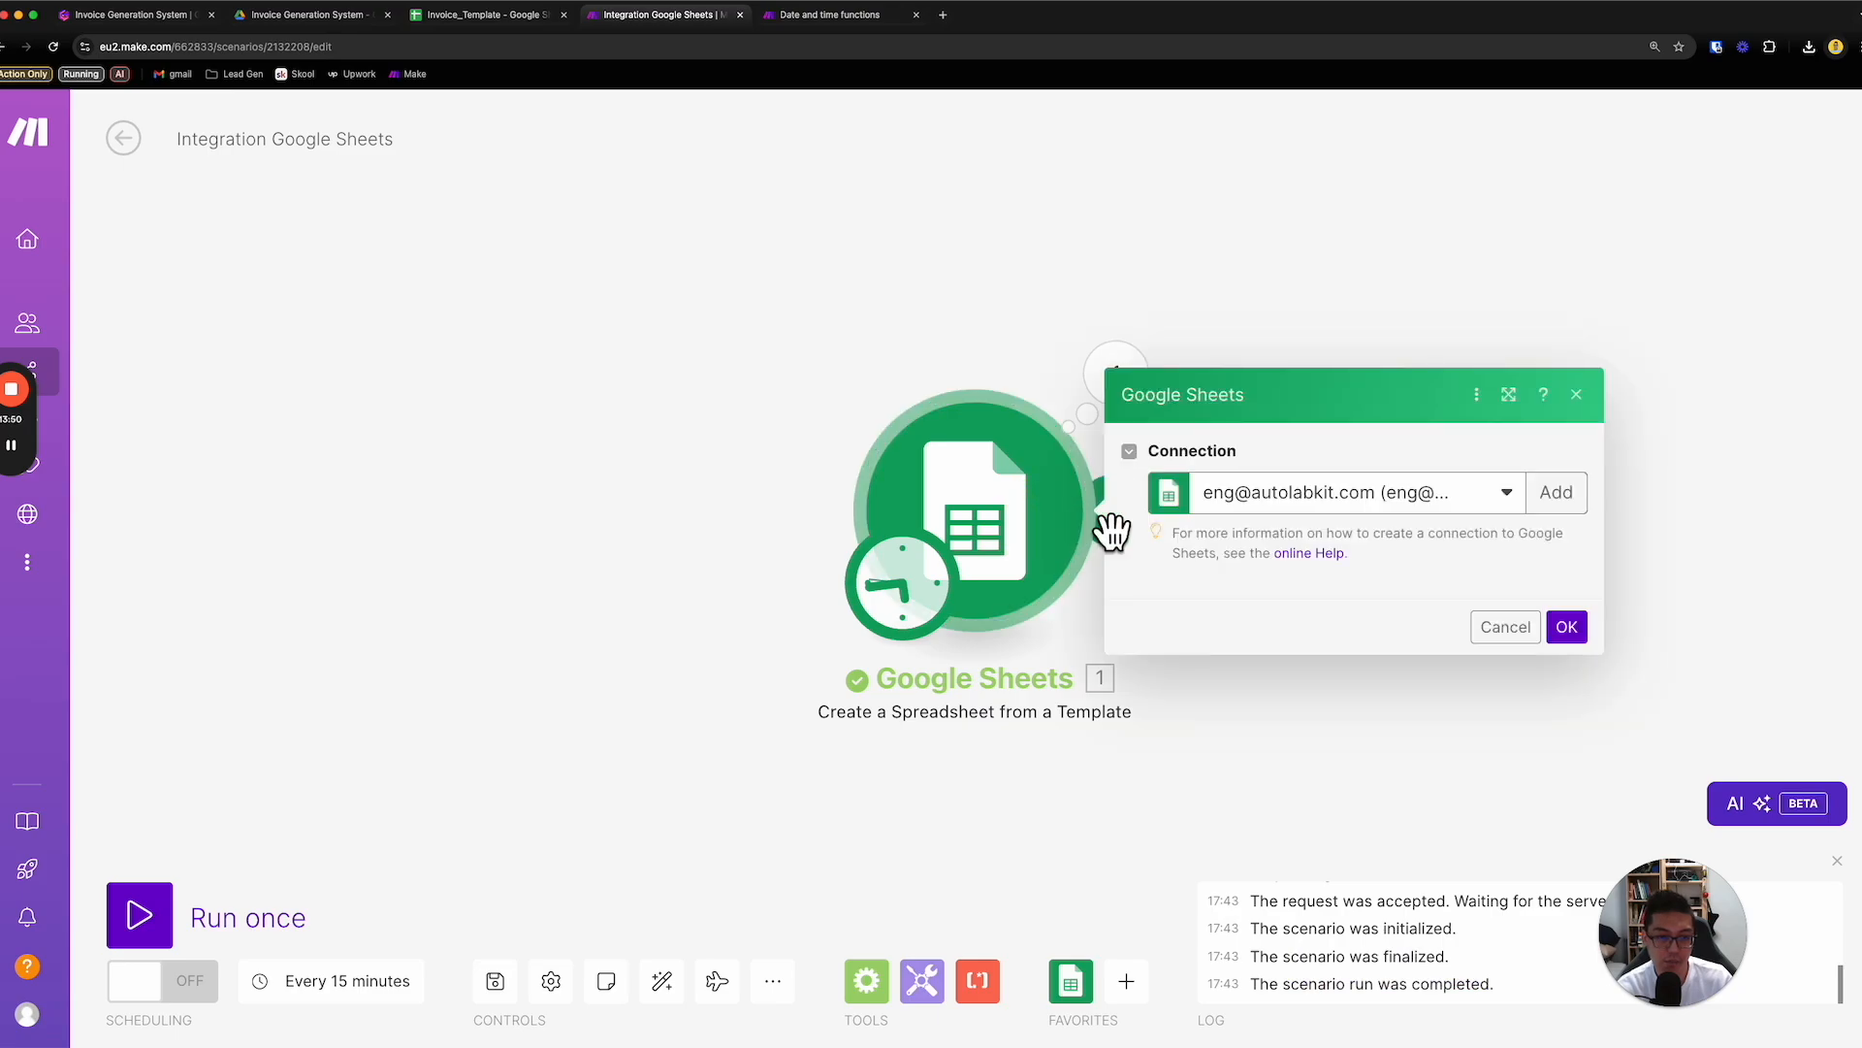
pyautogui.scroll(-3, 1387, 650)
pyautogui.click(1371, 659)
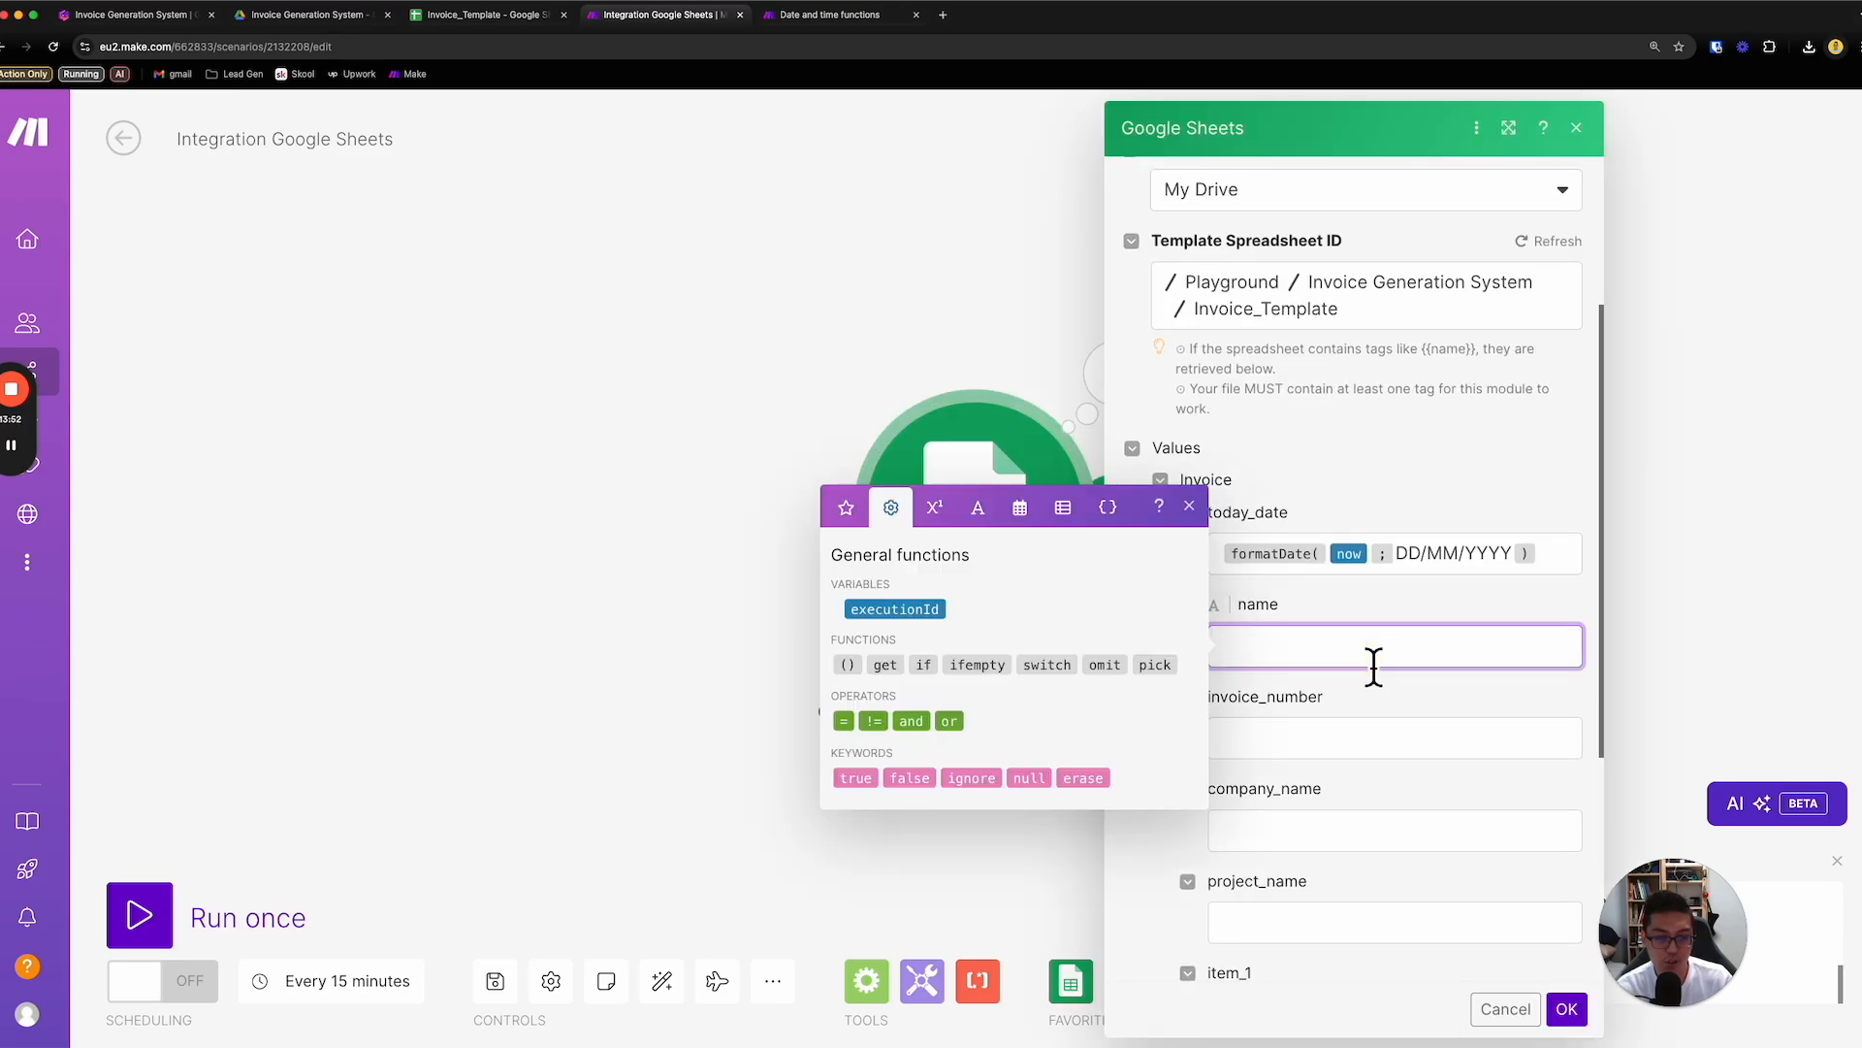
pyautogui.click(1364, 746)
pyautogui.click(1365, 838)
pyautogui.scroll(-2, 1362, 842)
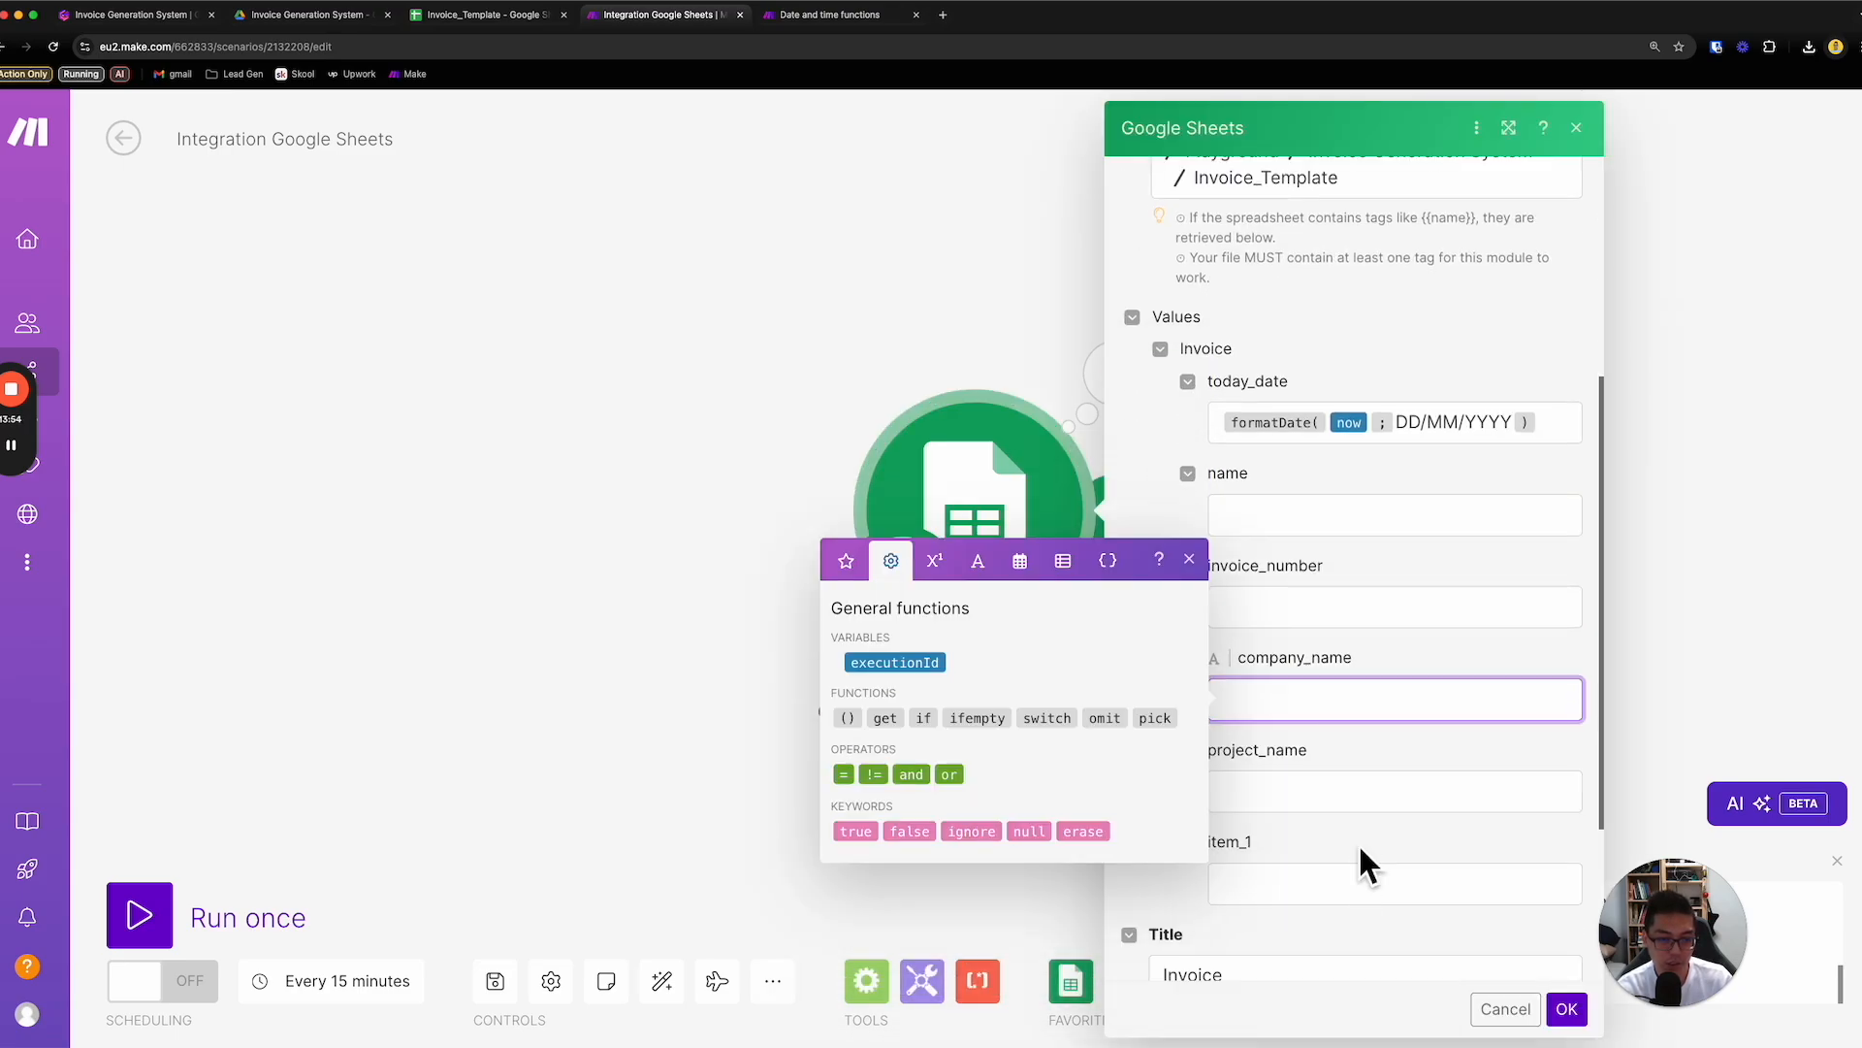
pyautogui.click(1352, 801)
pyautogui.click(1348, 881)
pyautogui.scroll(-1, 1348, 891)
pyautogui.click(1359, 838)
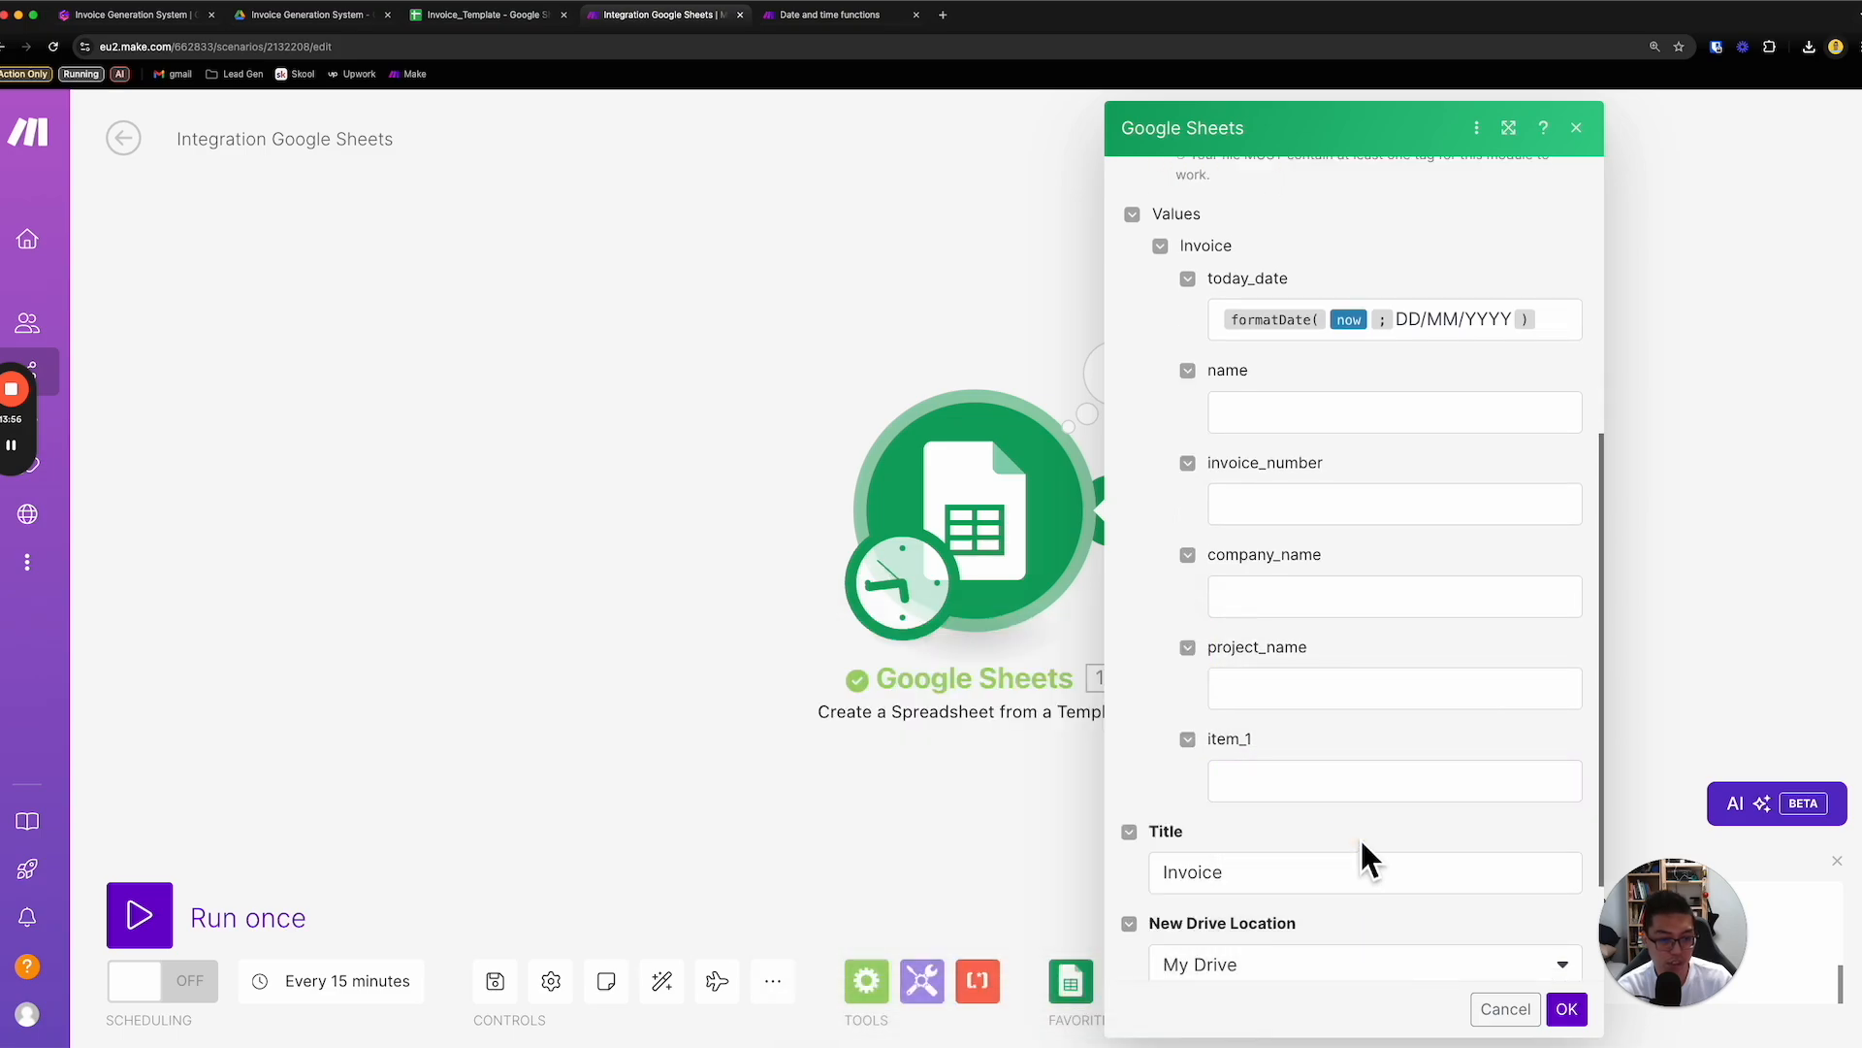
# - Cancel the Google Sheets module settings and create a new blank spreadsheet through sheets.new
pyautogui.scroll(-1, 1359, 836)
pyautogui.click(1496, 1009)
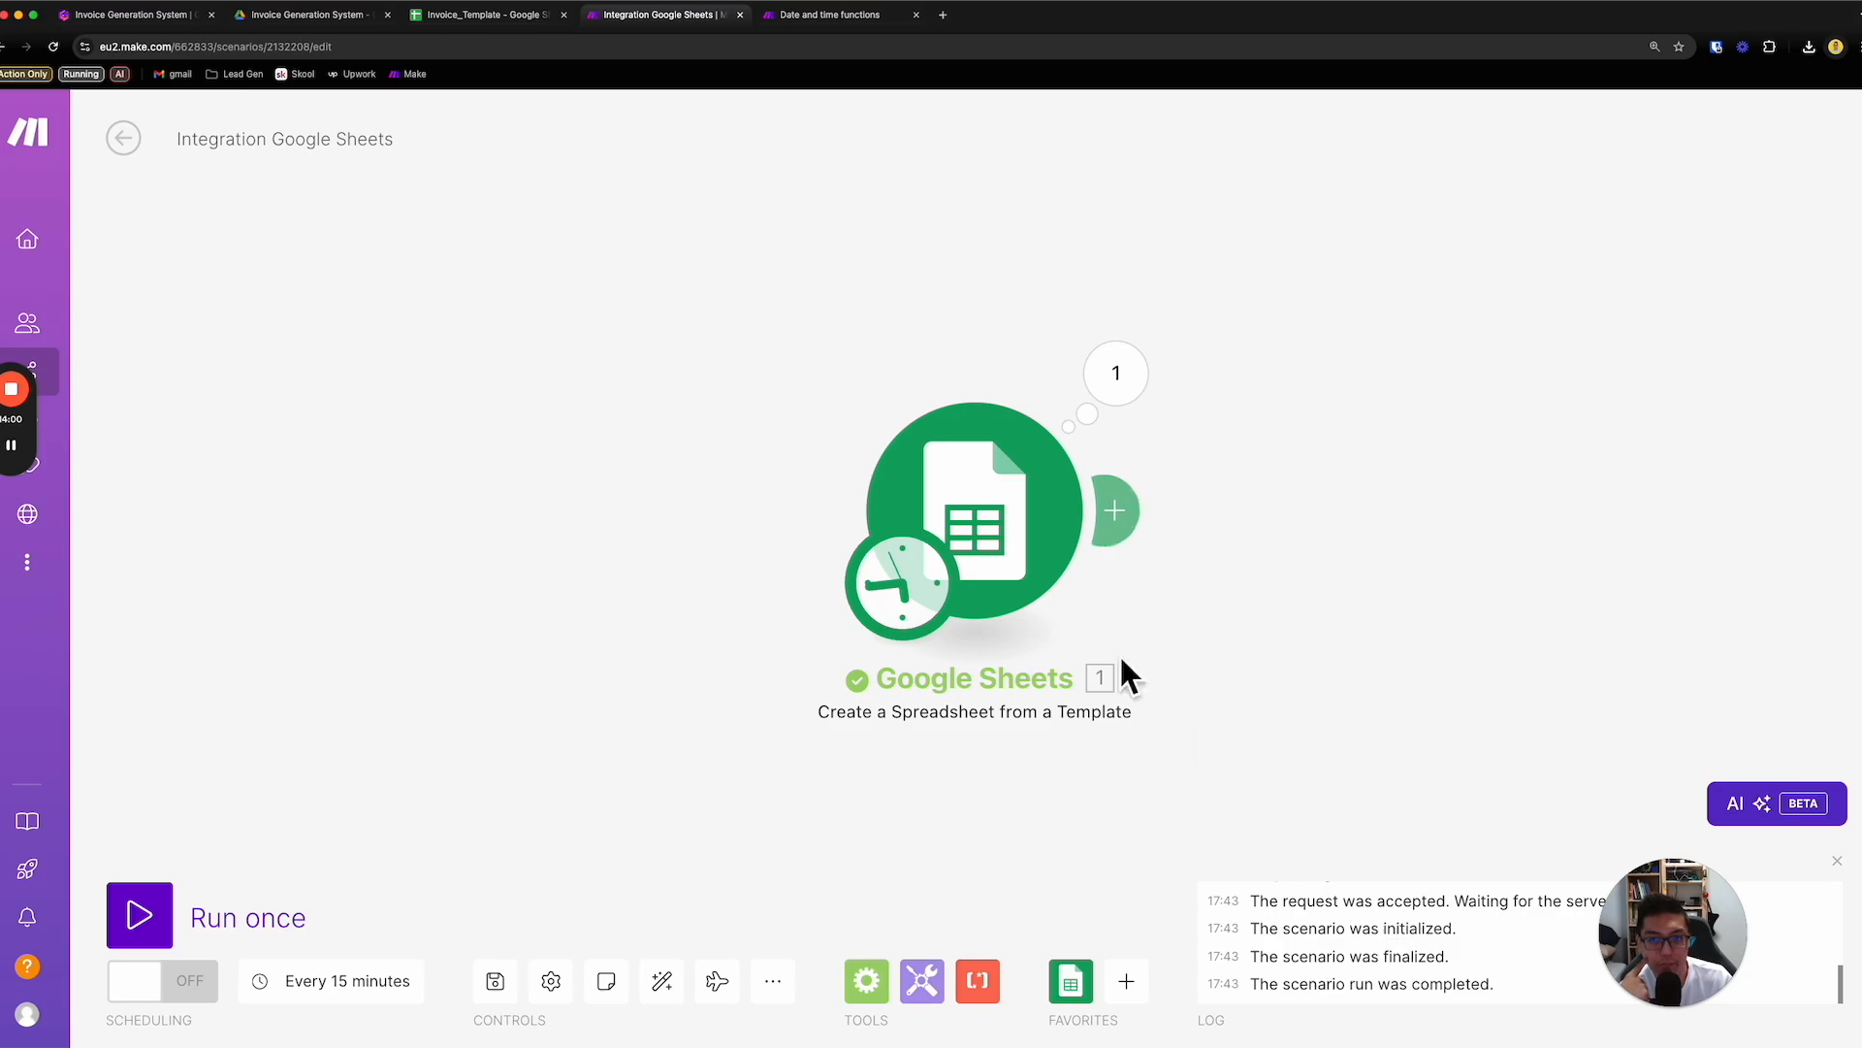
pyautogui.click(845, 15)
pyautogui.click(843, 49)
pyautogui.write('sheets.new')
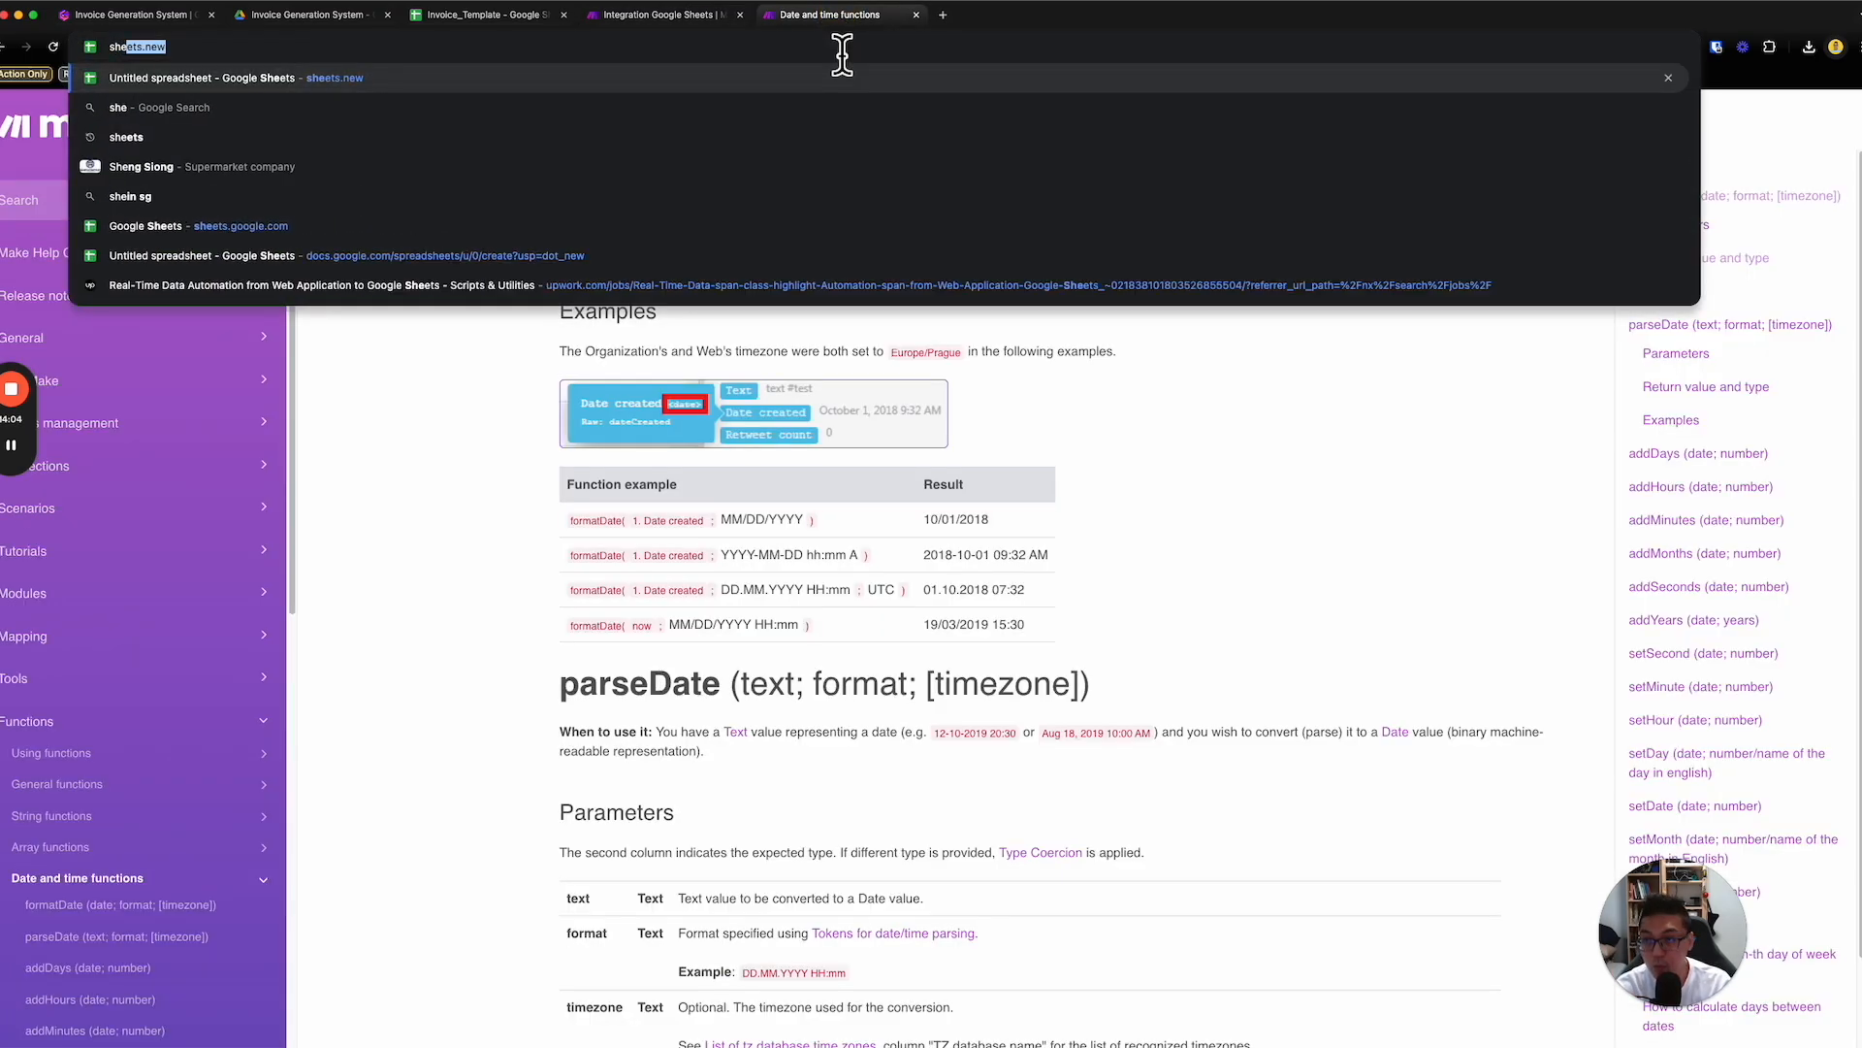
pyautogui.press('Return')
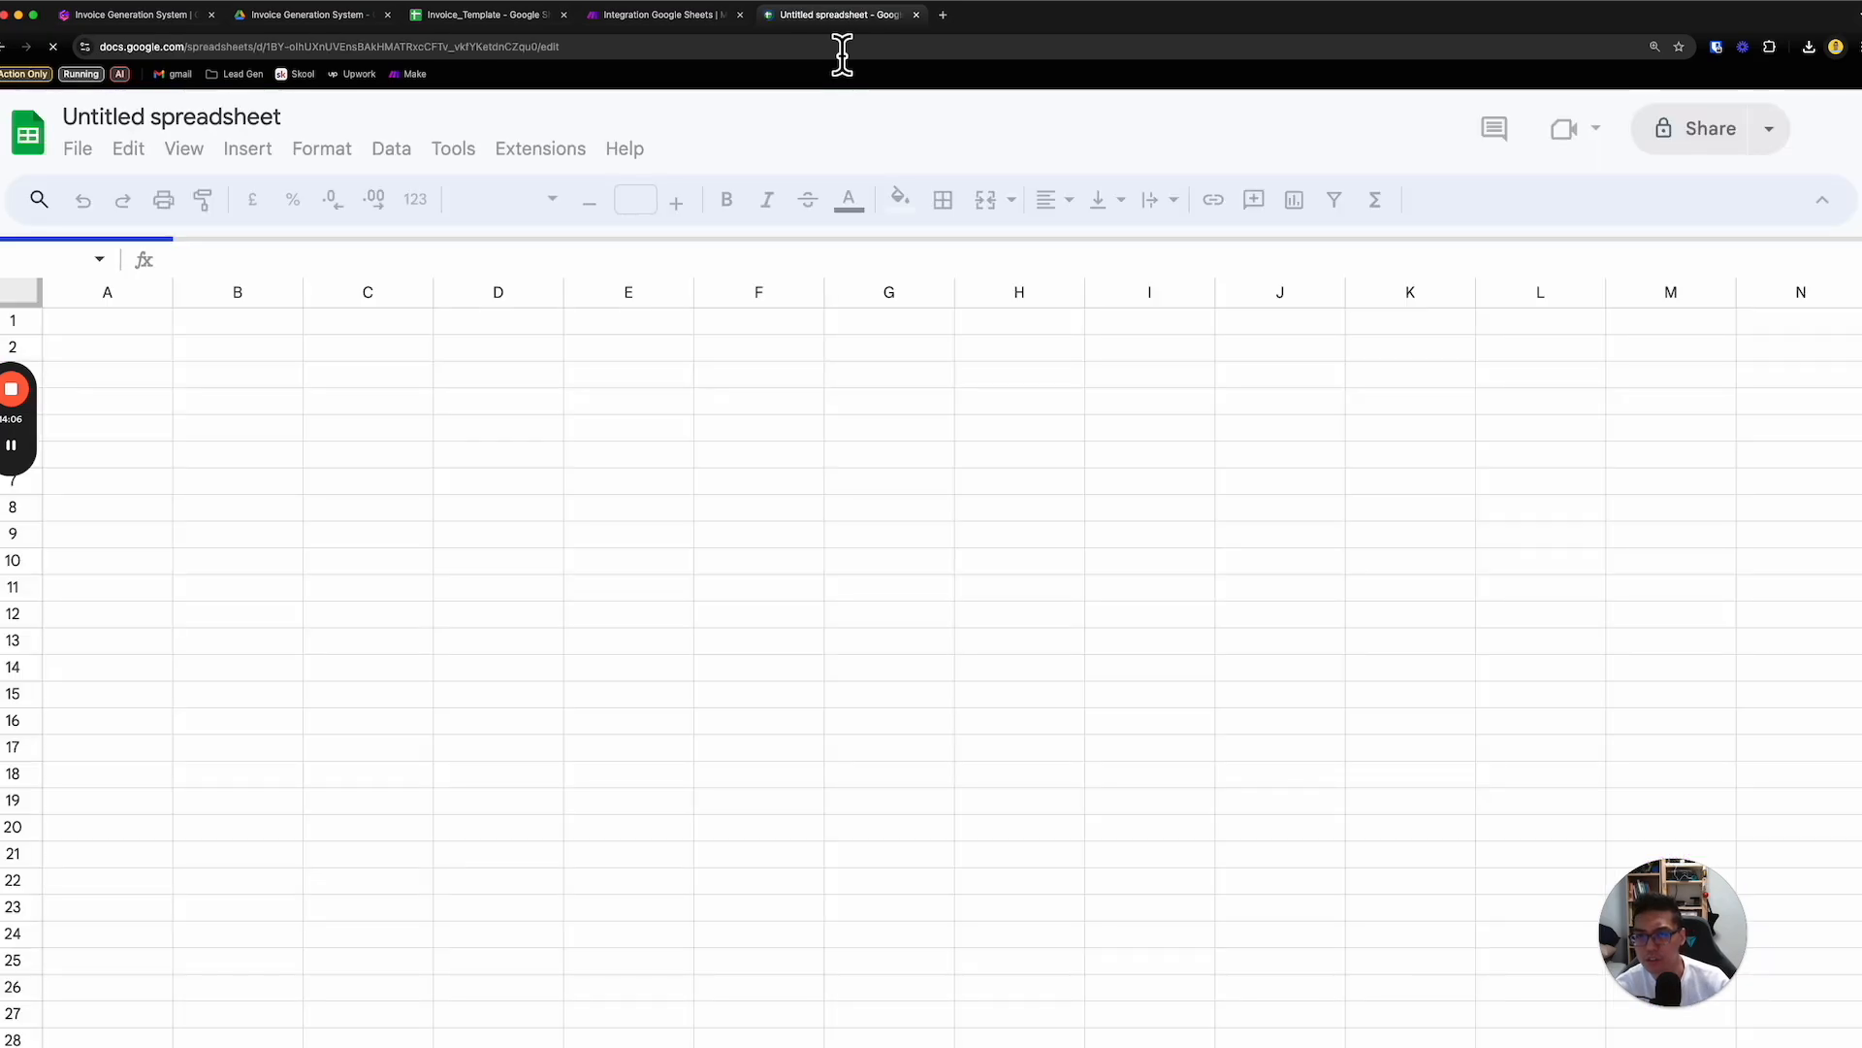
# - Rename the new spreadsheet as Invoices_Overview and select cell A1
pyautogui.click(155, 122)
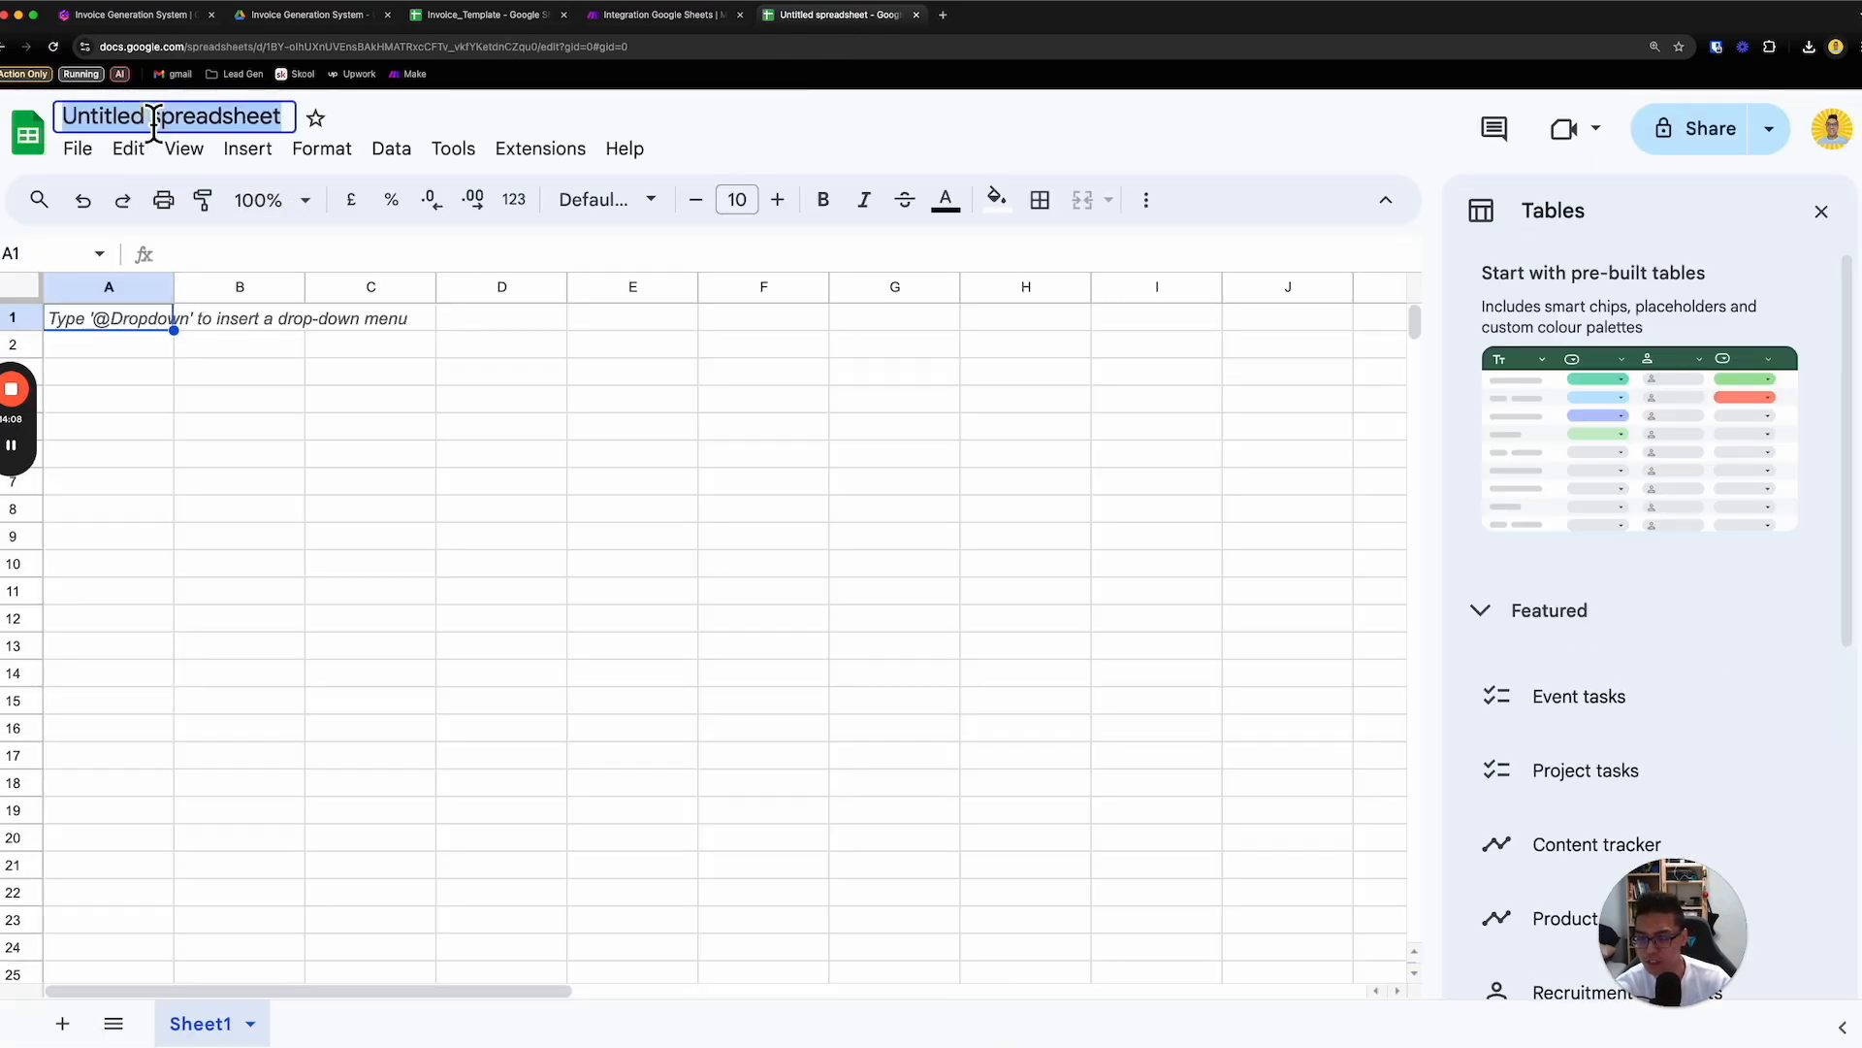
pyautogui.write('Project')
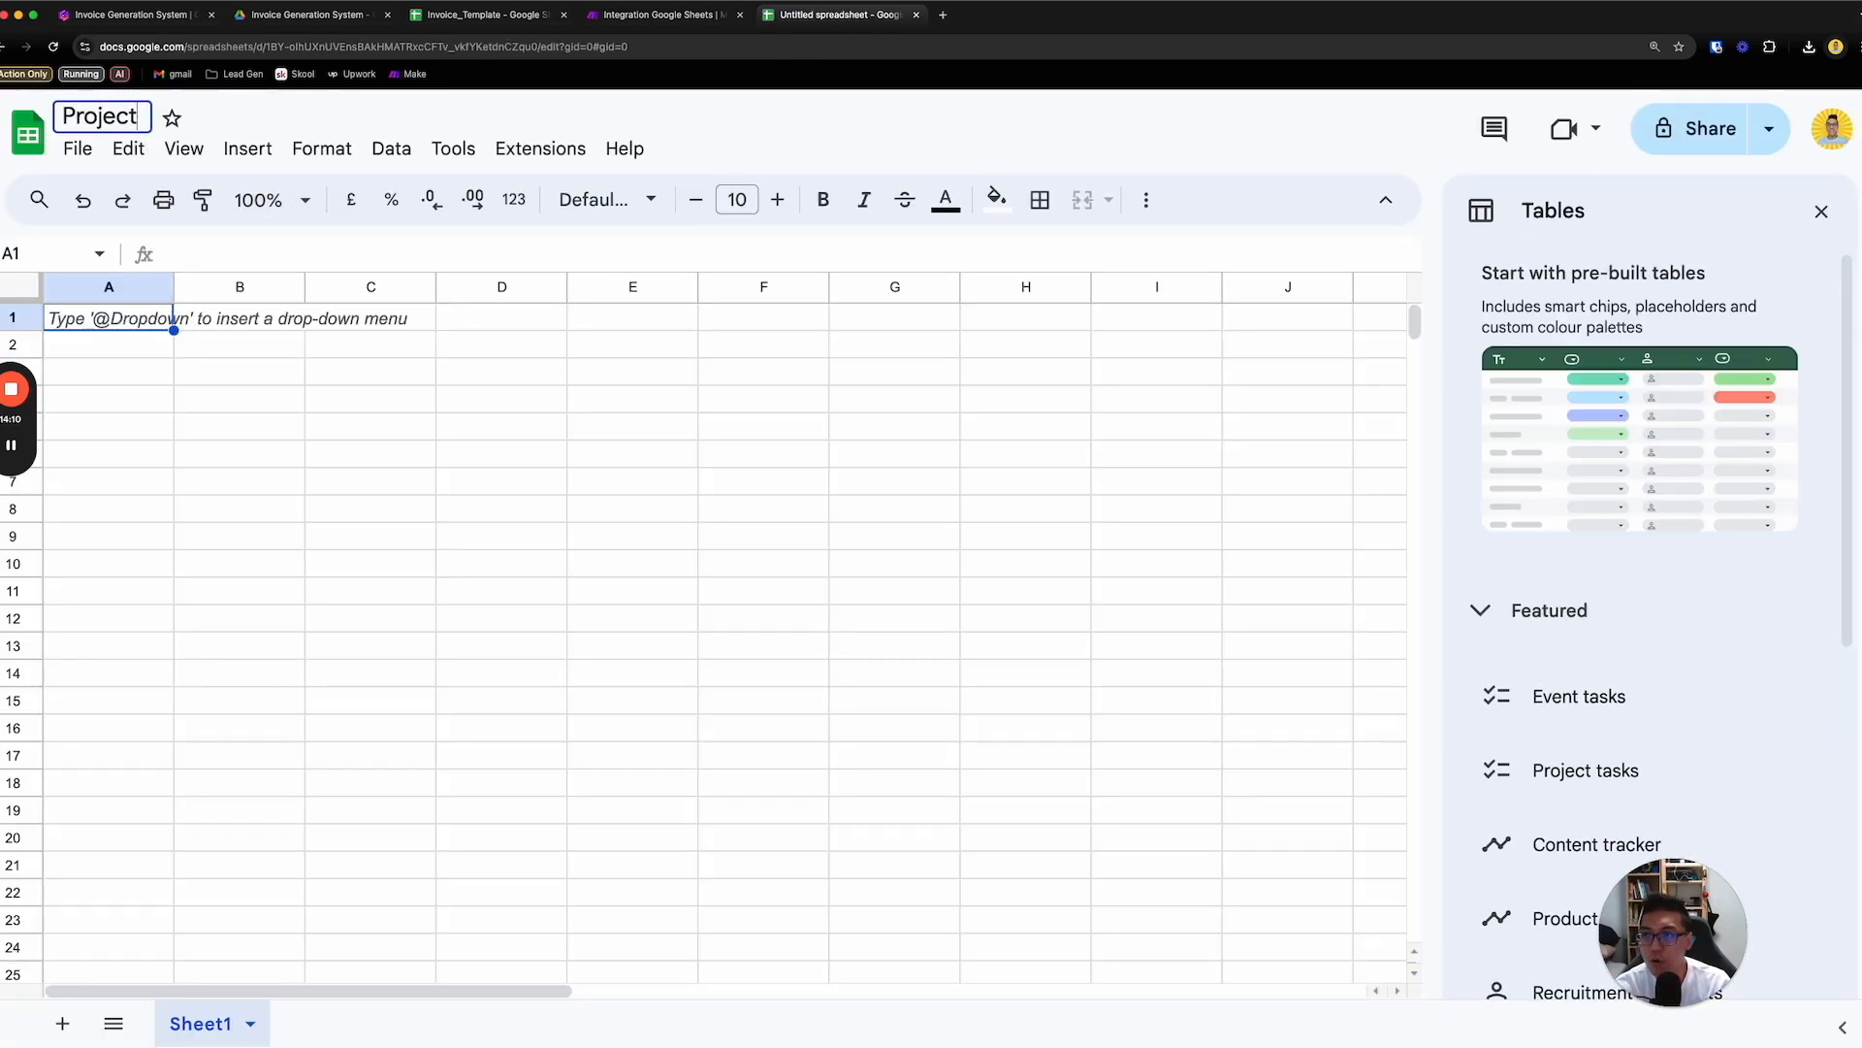
pyautogui.write('_Overview')
pyautogui.press('BackSpace')
pyautogui.press('BackSpace')
pyautogui.press('BackSpace')
pyautogui.press('BackSpace')
pyautogui.press('BackSpace')
pyautogui.press('BackSpace')
pyautogui.press('BackSpace')
pyautogui.press('BackSpace')
pyautogui.press('BackSpace')
pyautogui.press('BackSpace')
pyautogui.press('BackSpace')
pyautogui.press('BackSpace')
pyautogui.press('BackSpace')
pyautogui.press('BackSpace')
pyautogui.press('BackSpace')
pyautogui.press('BackSpace')
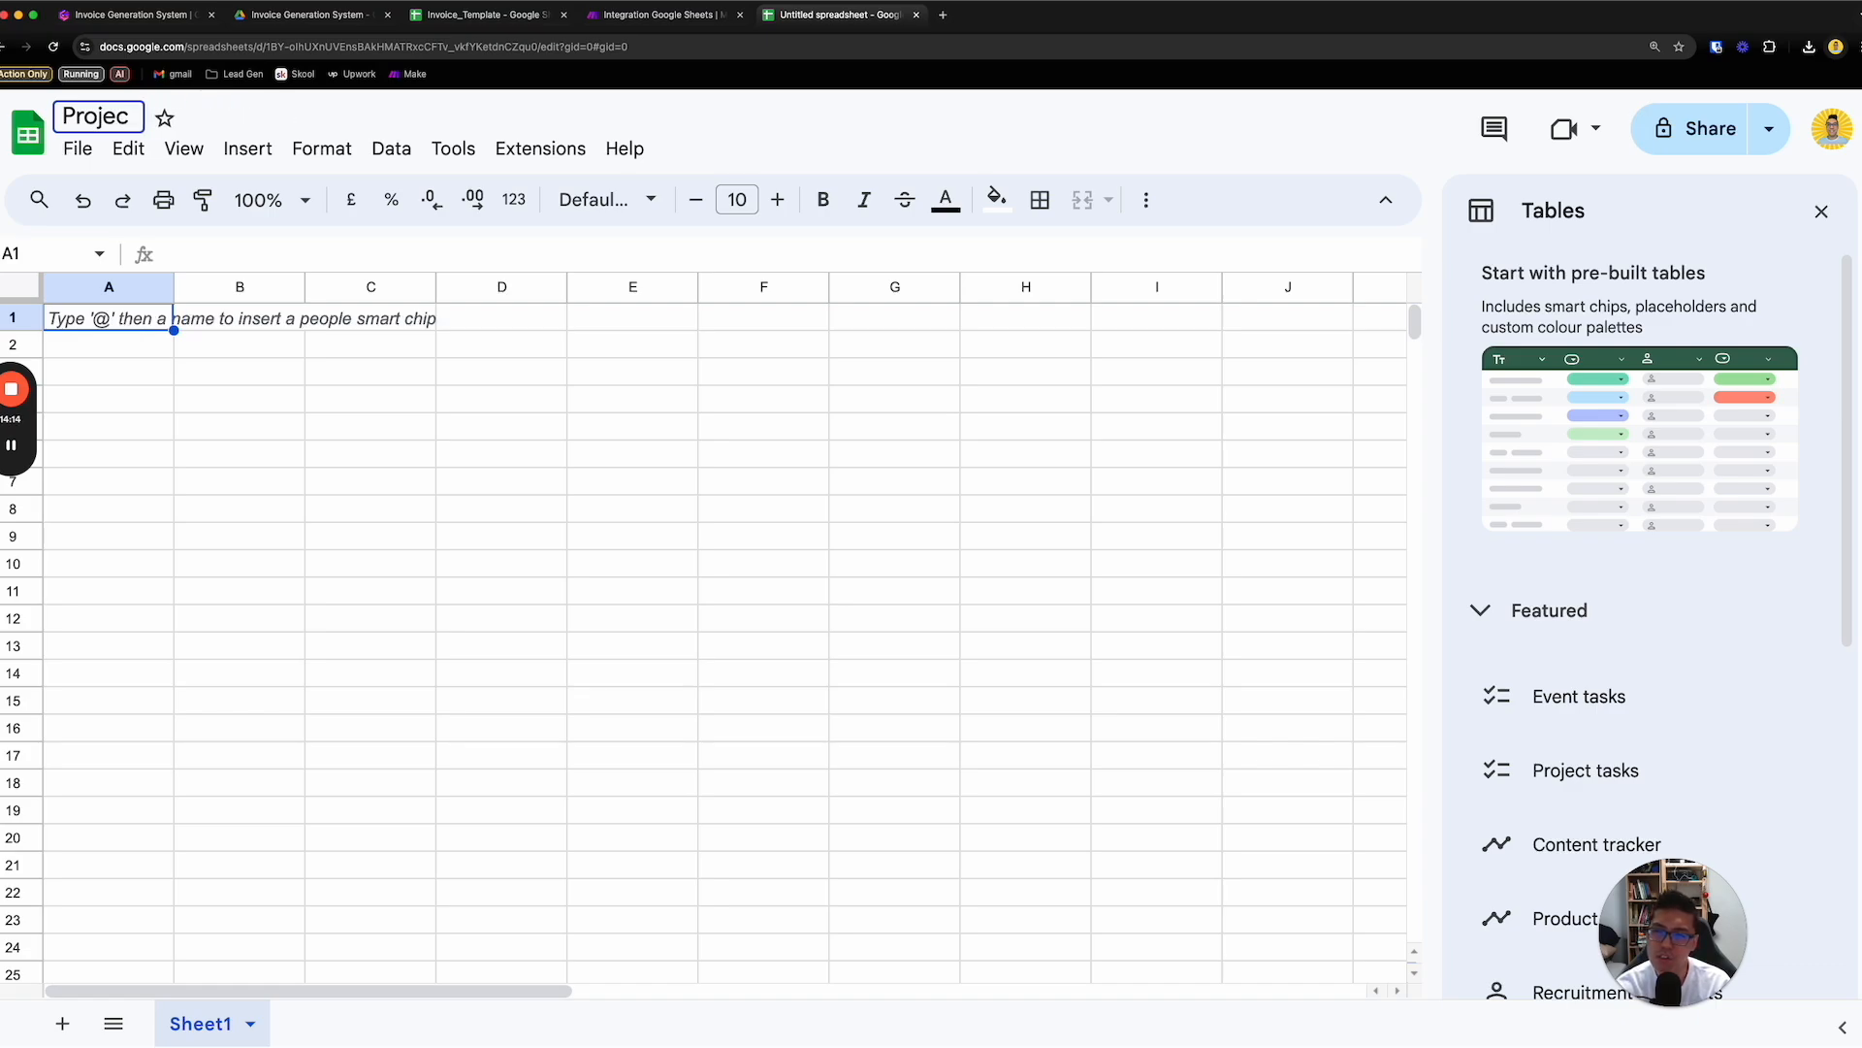
pyautogui.write('Invoice')
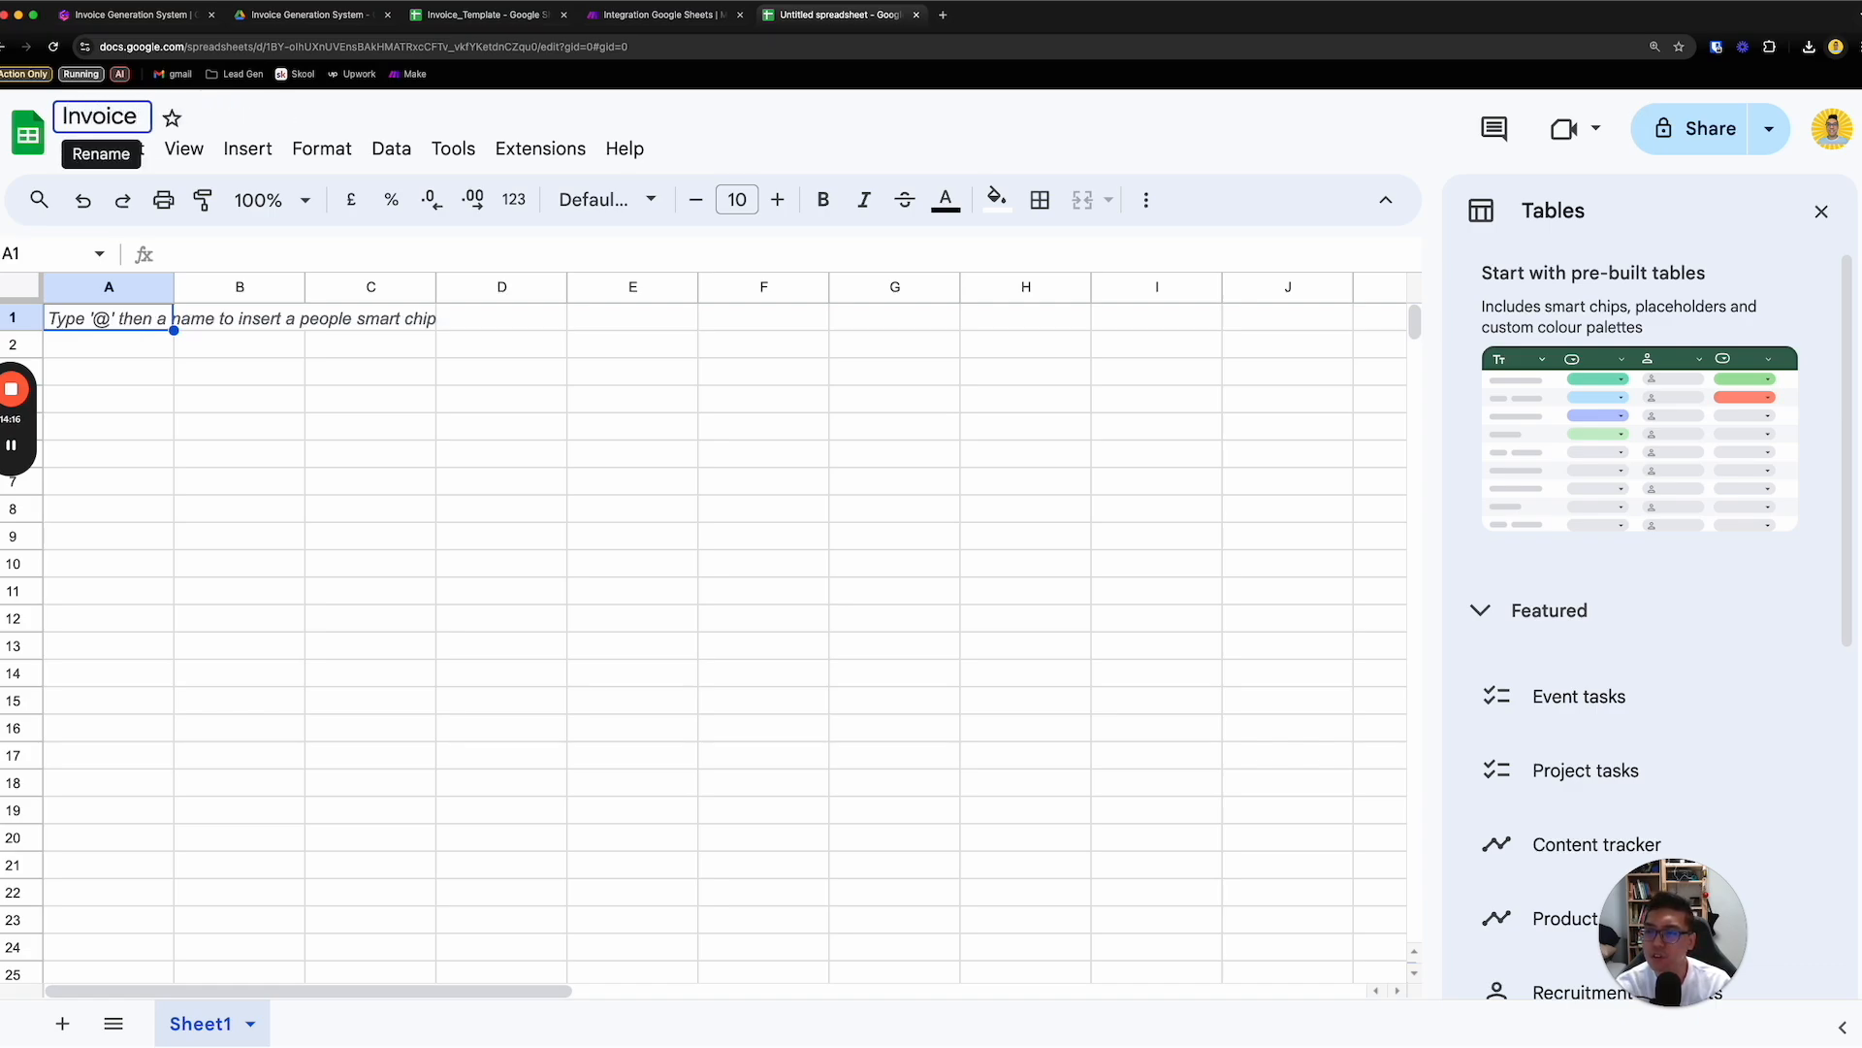
pyautogui.write('s_O')
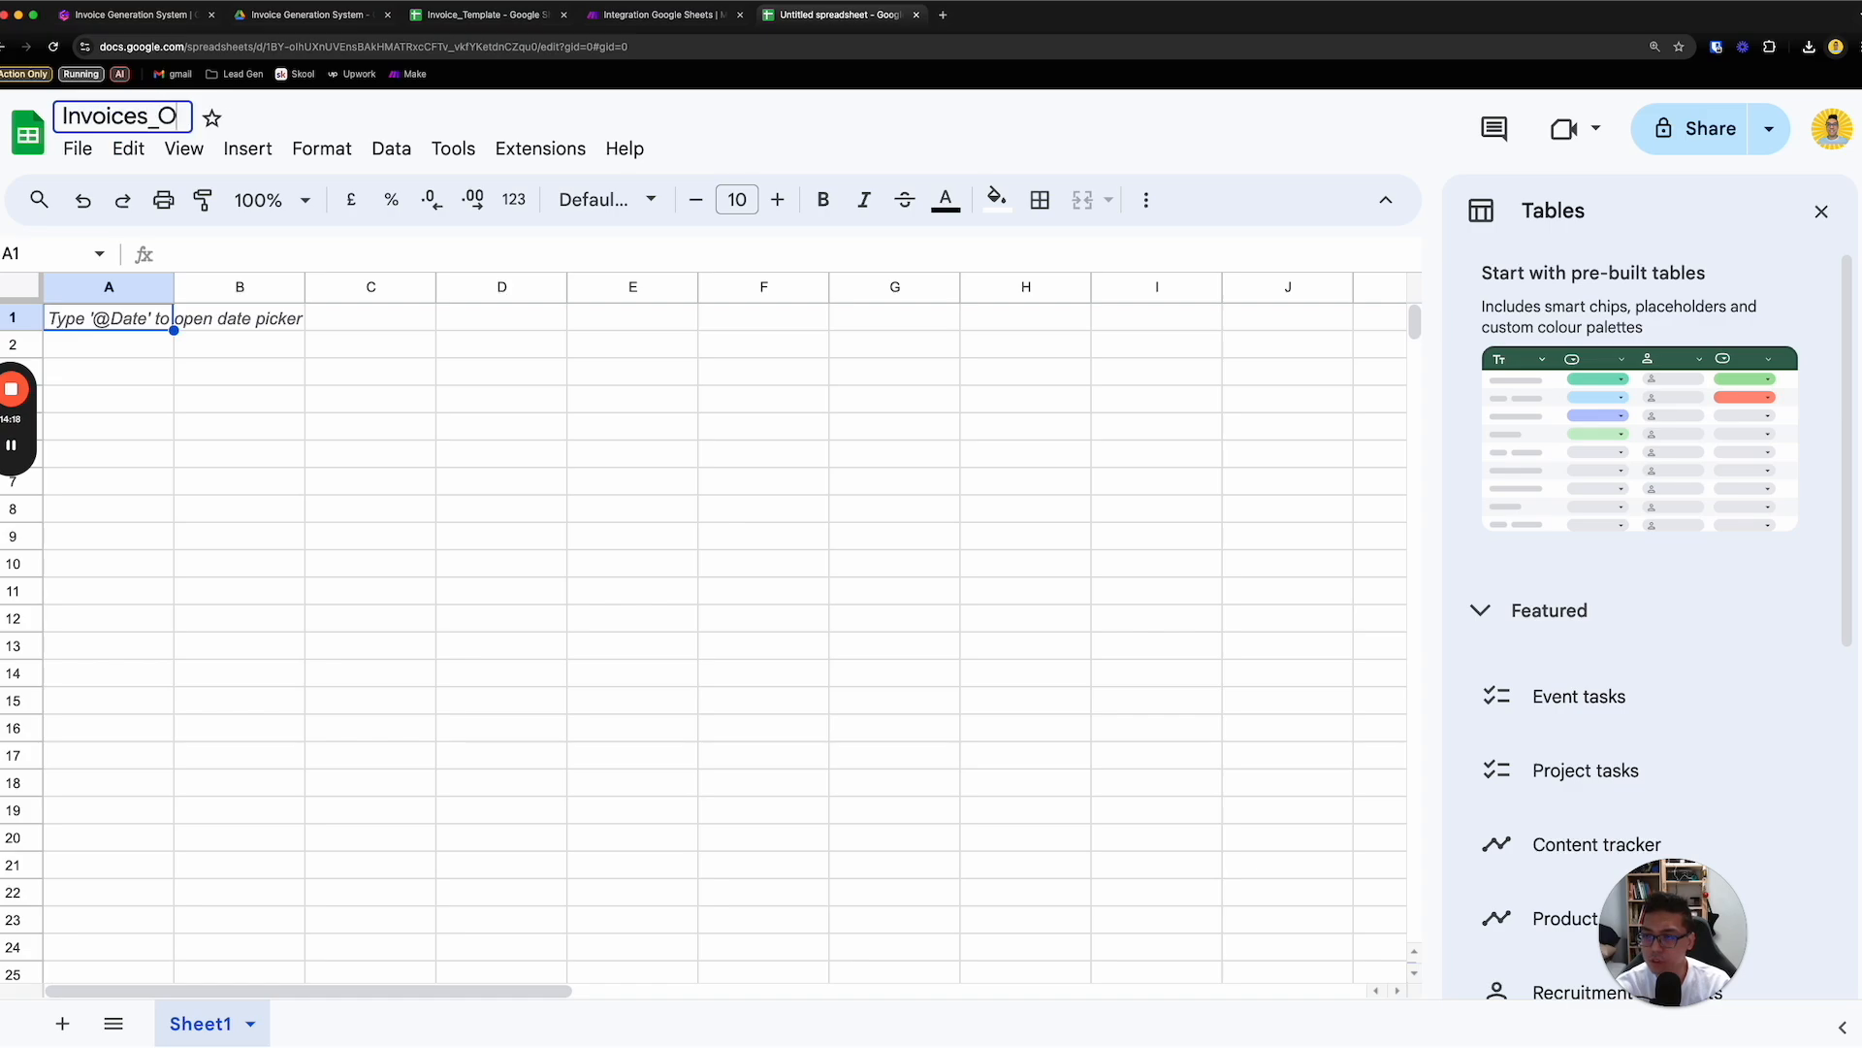
pyautogui.write('verview')
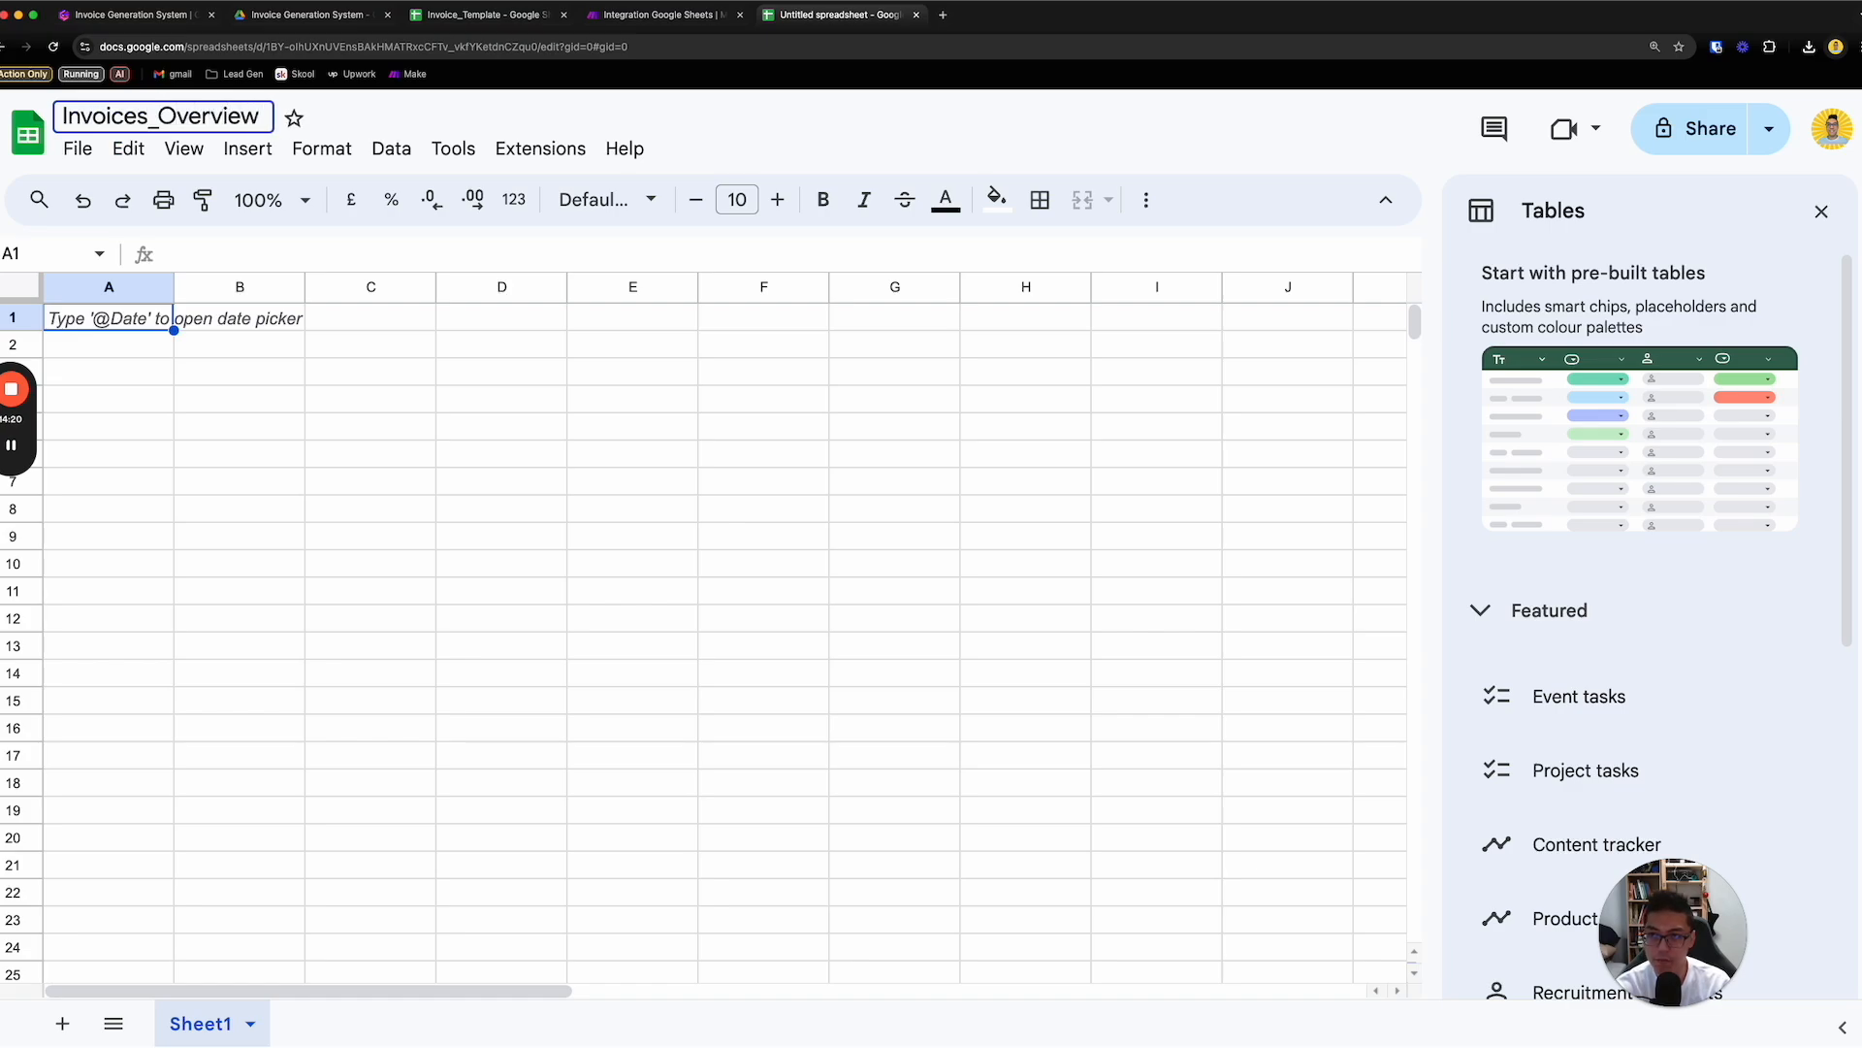
pyautogui.click(153, 351)
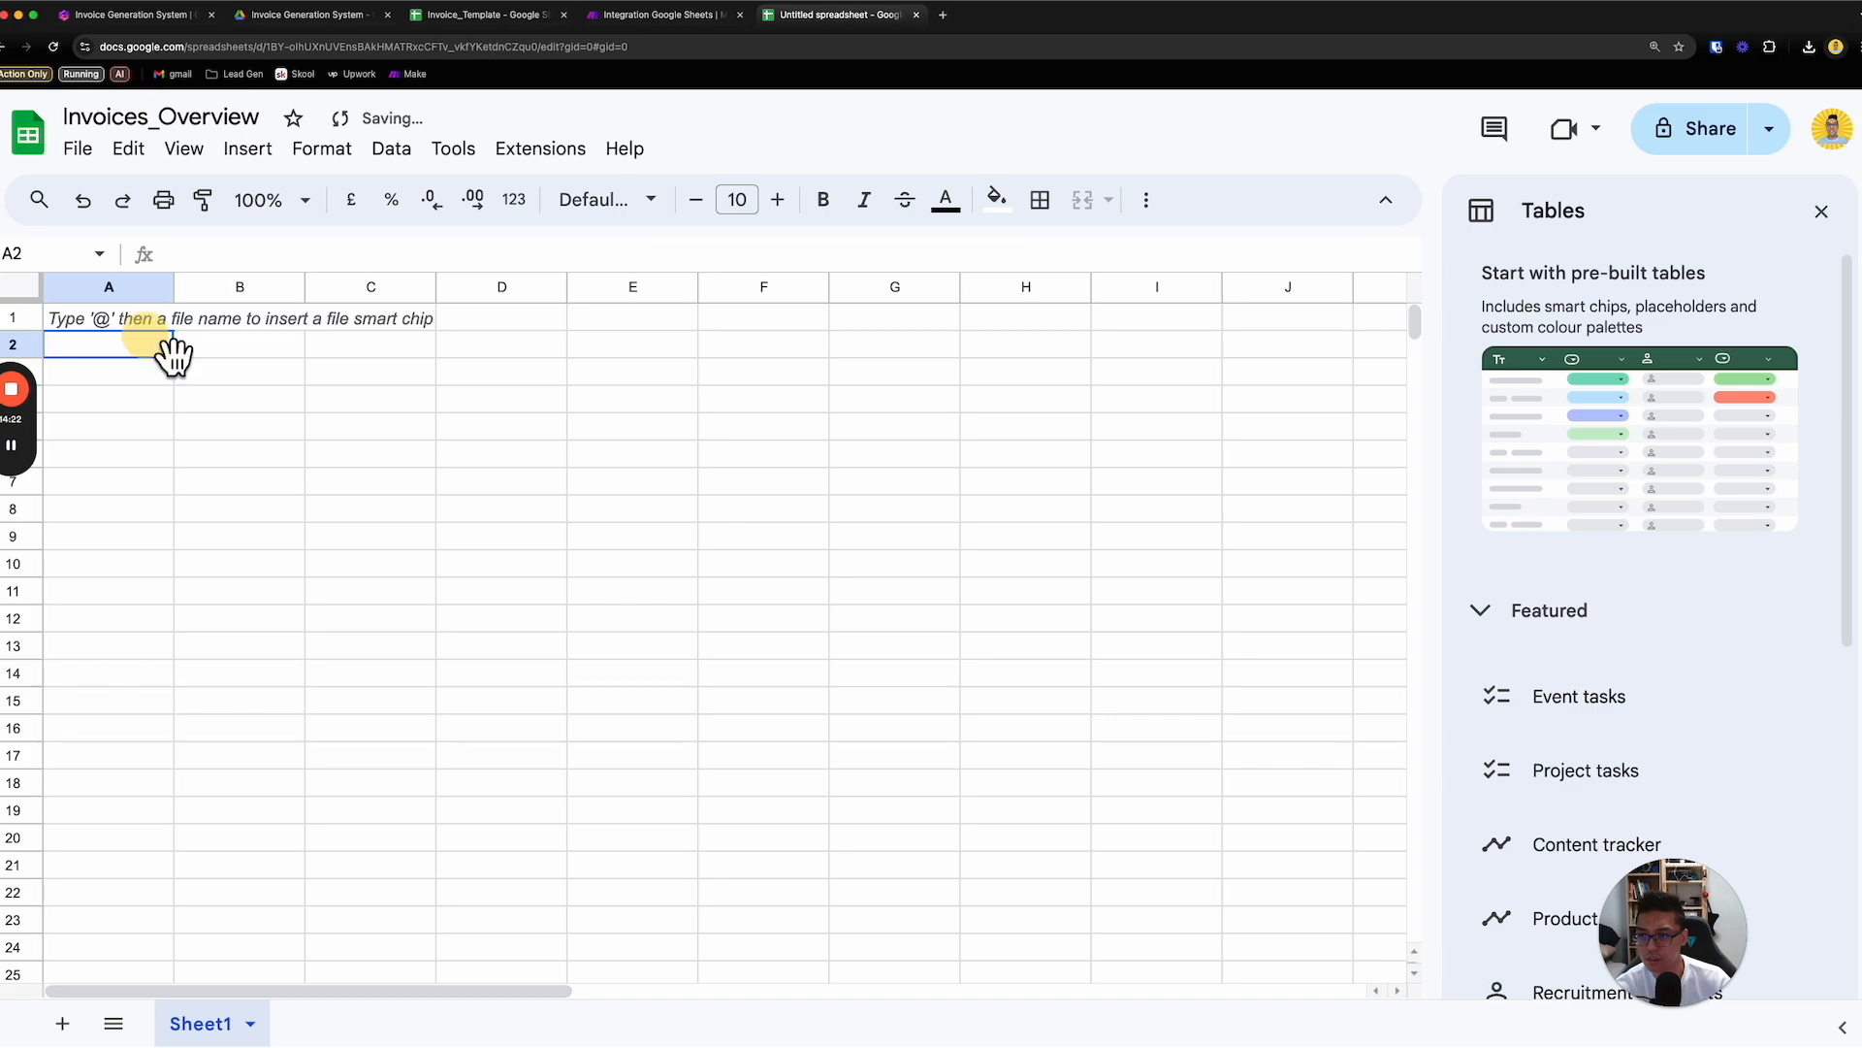
pyautogui.click(153, 329)
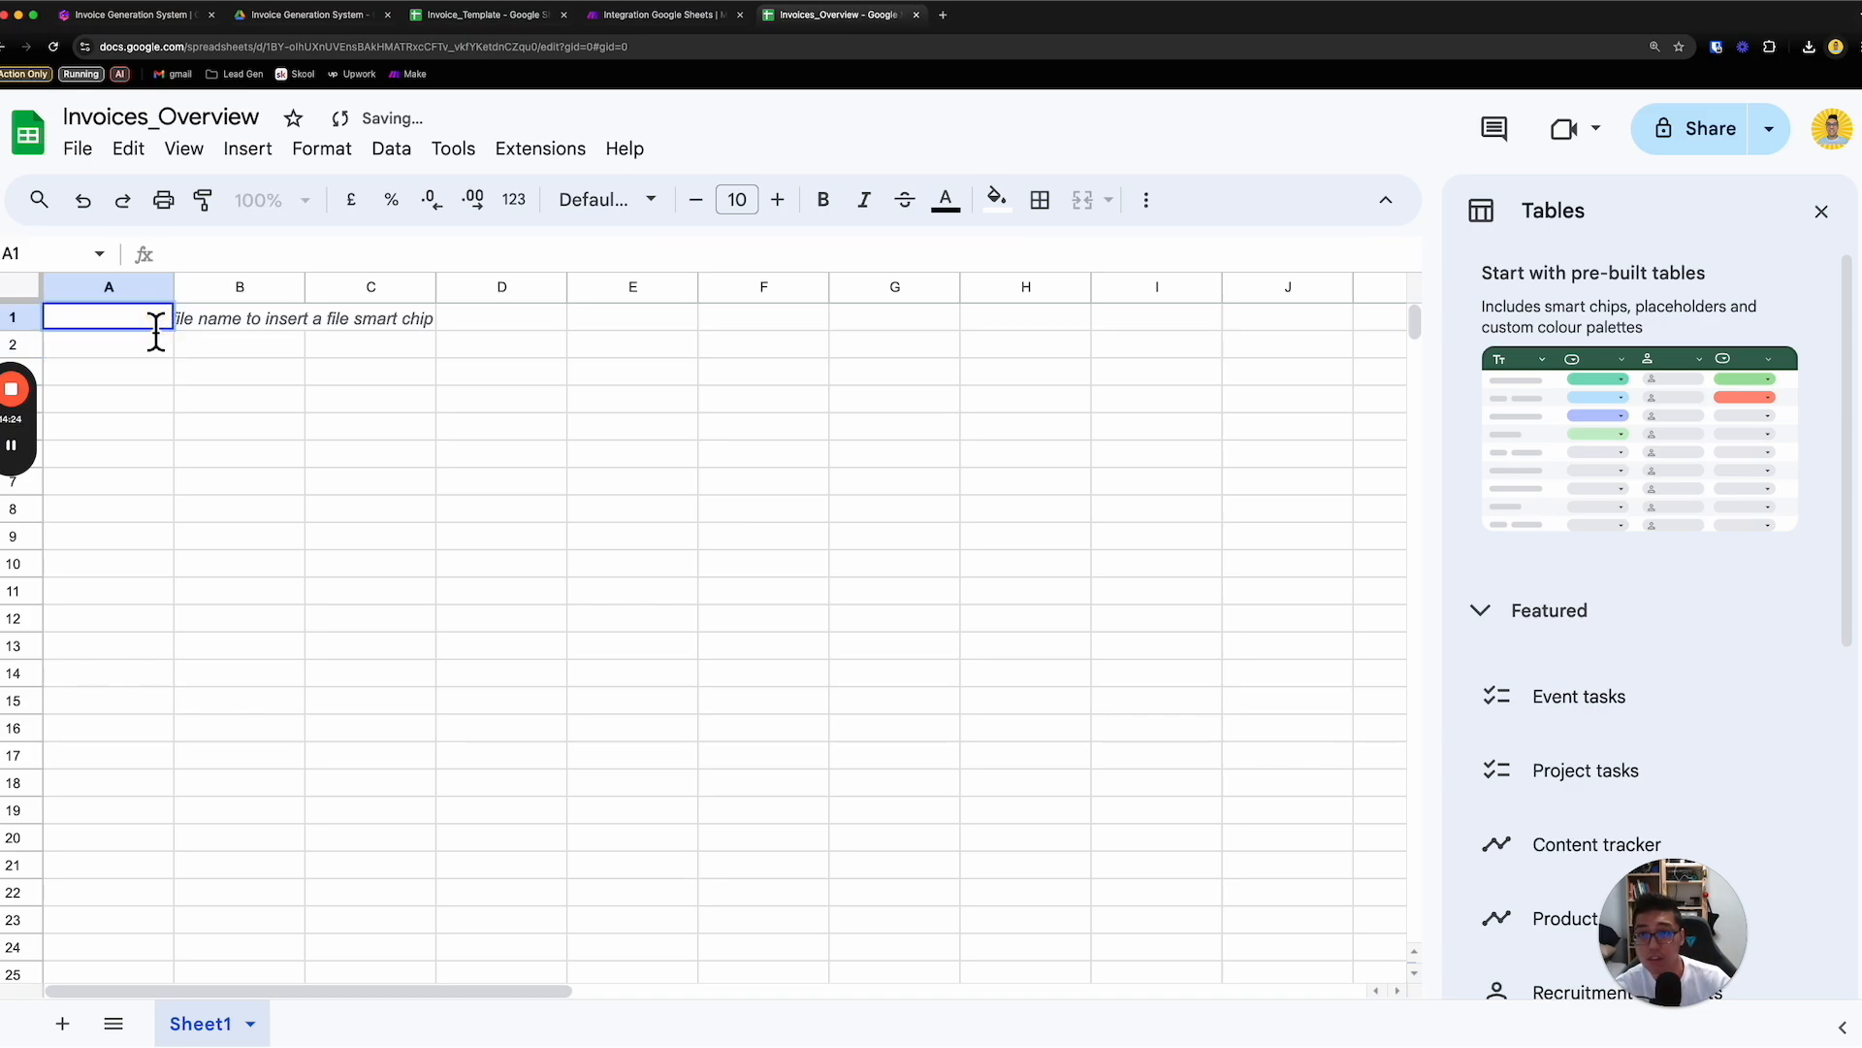
# - Review the placeholder values in Make's Google Sheets module and compare them with the placeholders in Invoice_Template
pyautogui.click(694, 15)
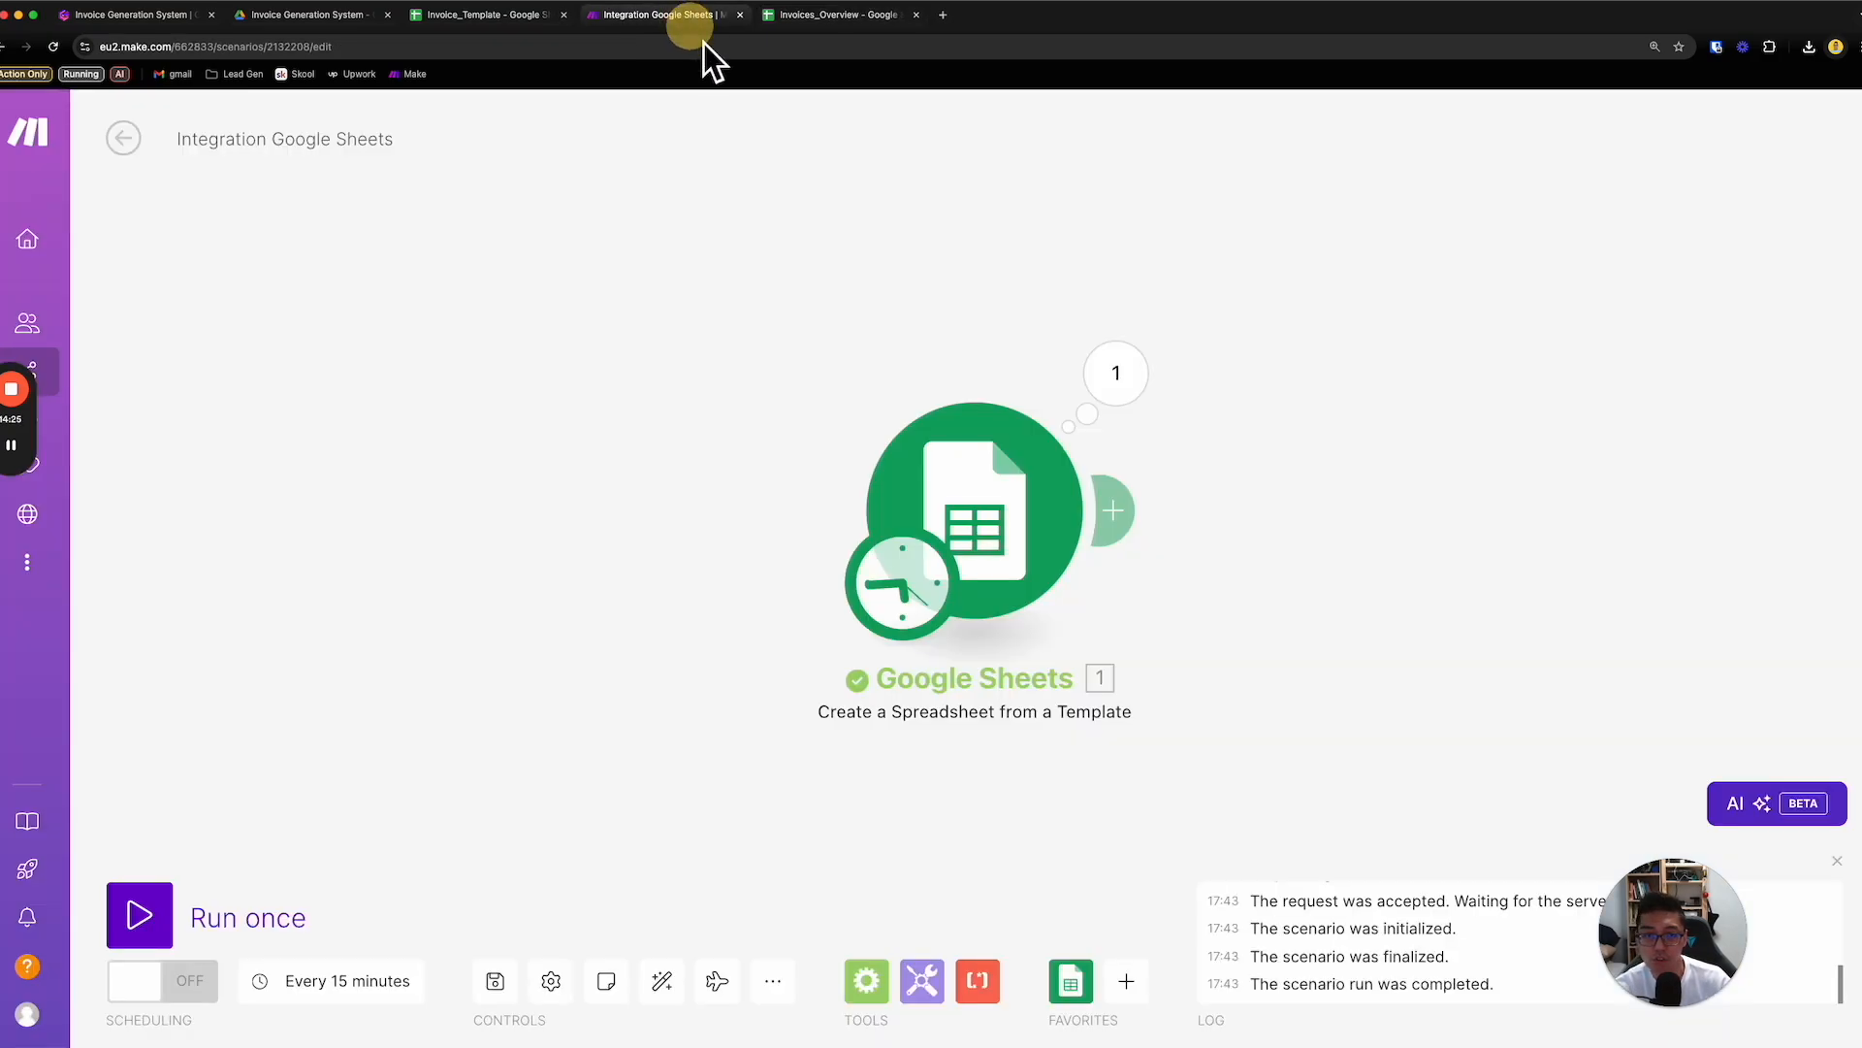
pyautogui.click(1059, 477)
pyautogui.scroll(-4, 1436, 699)
pyautogui.scroll(-1, 1436, 705)
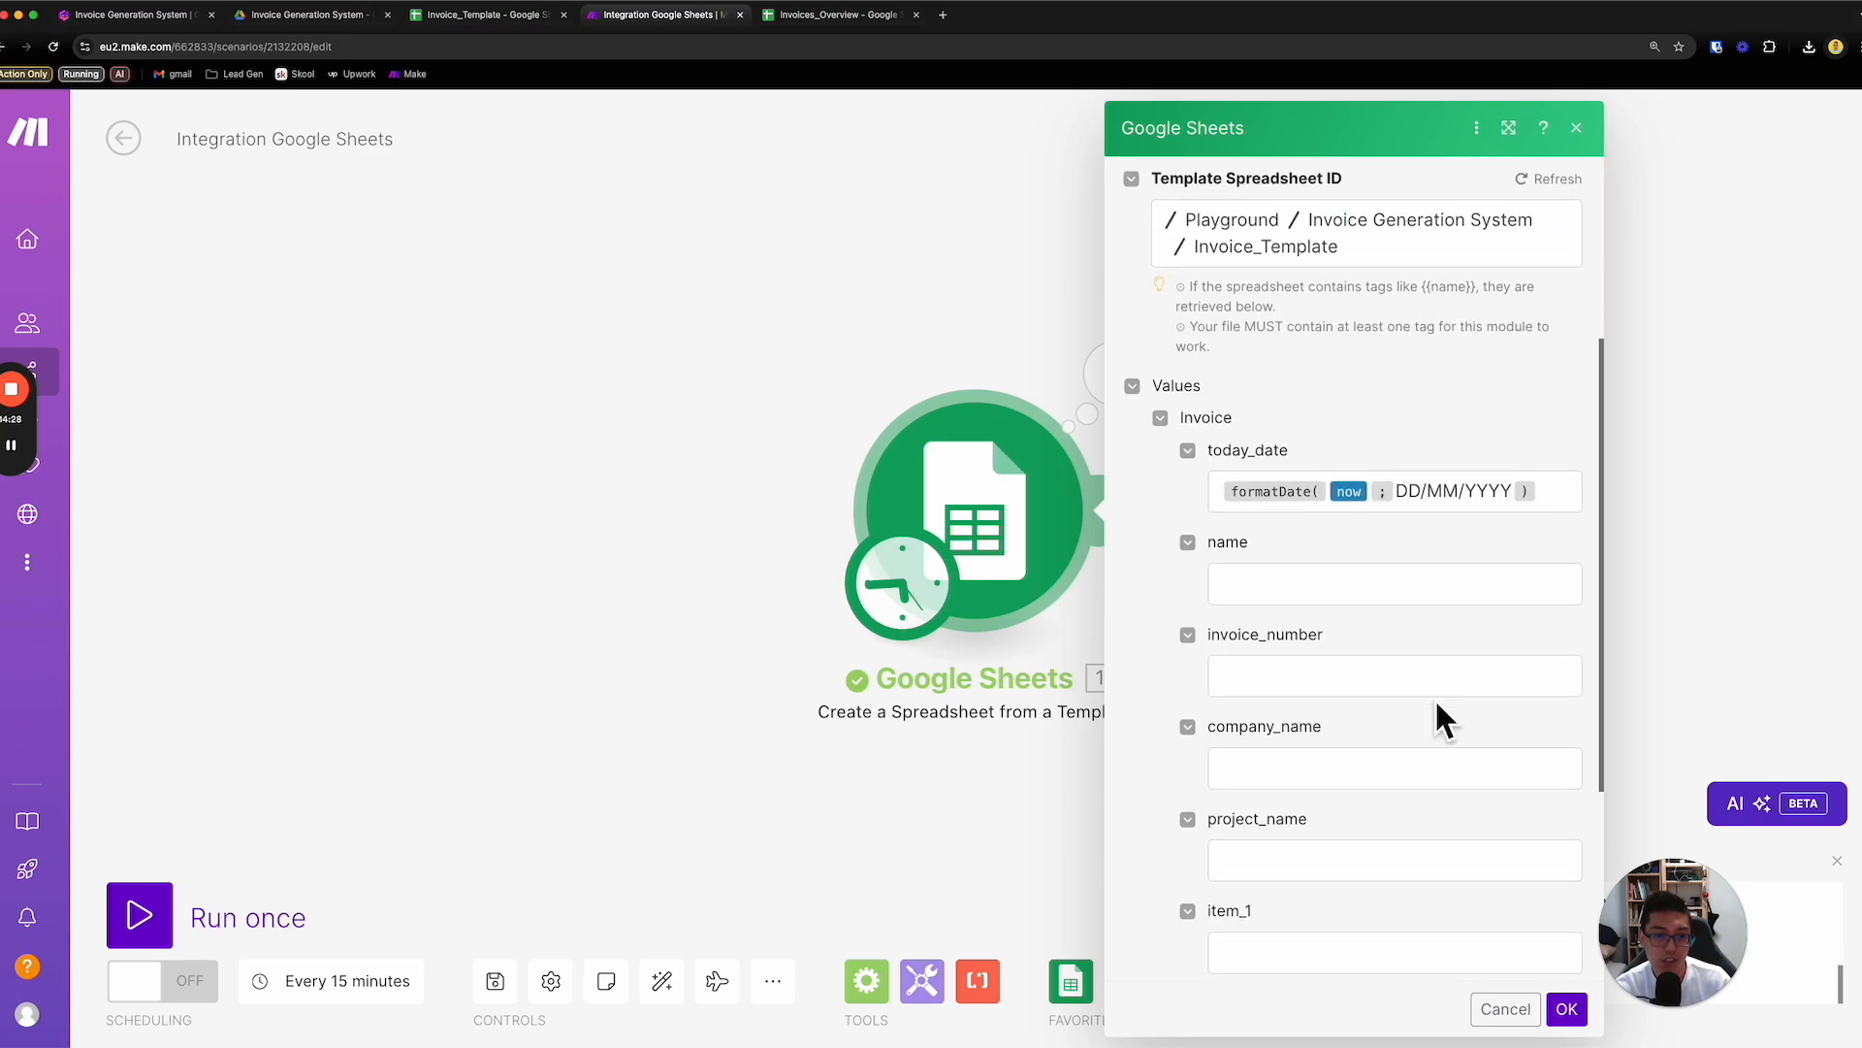
pyautogui.moveTo(500, 25); pyautogui.dragTo(817, 39)
pyautogui.scroll(3, 491, 351)
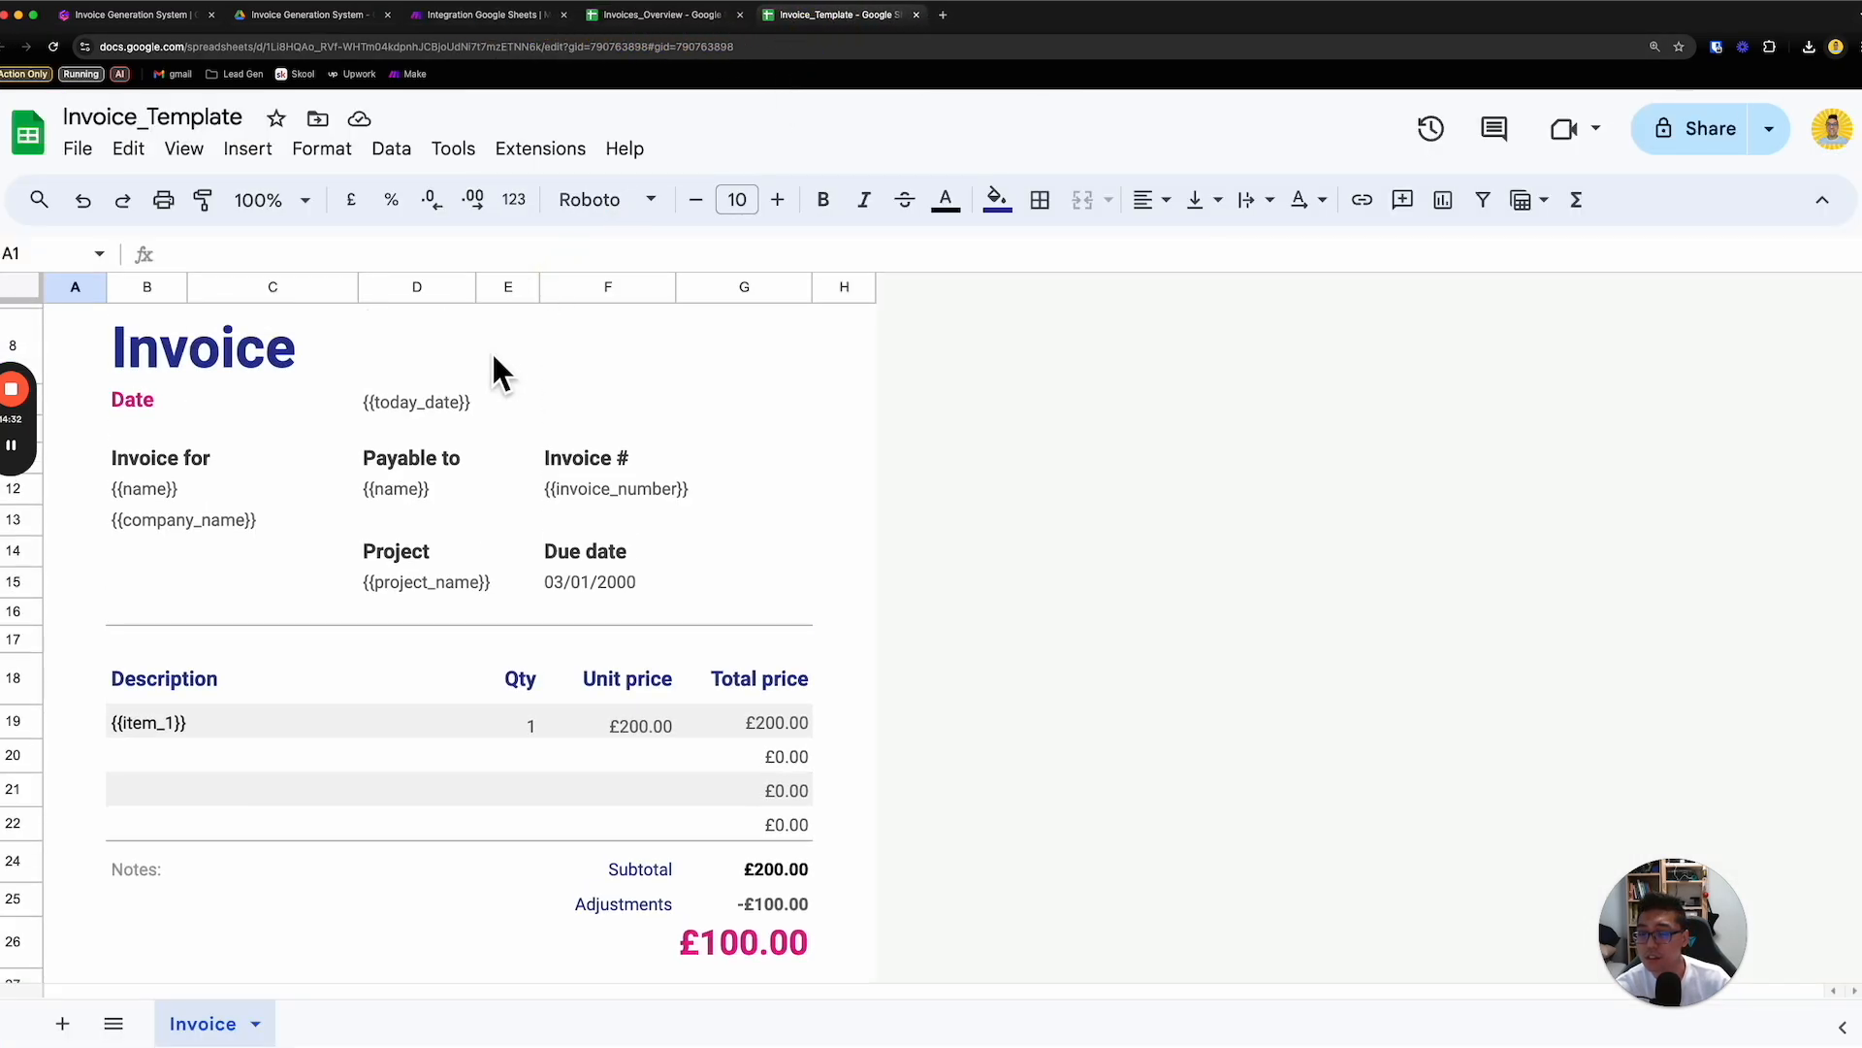
pyautogui.click(657, 23)
pyautogui.click(838, 22)
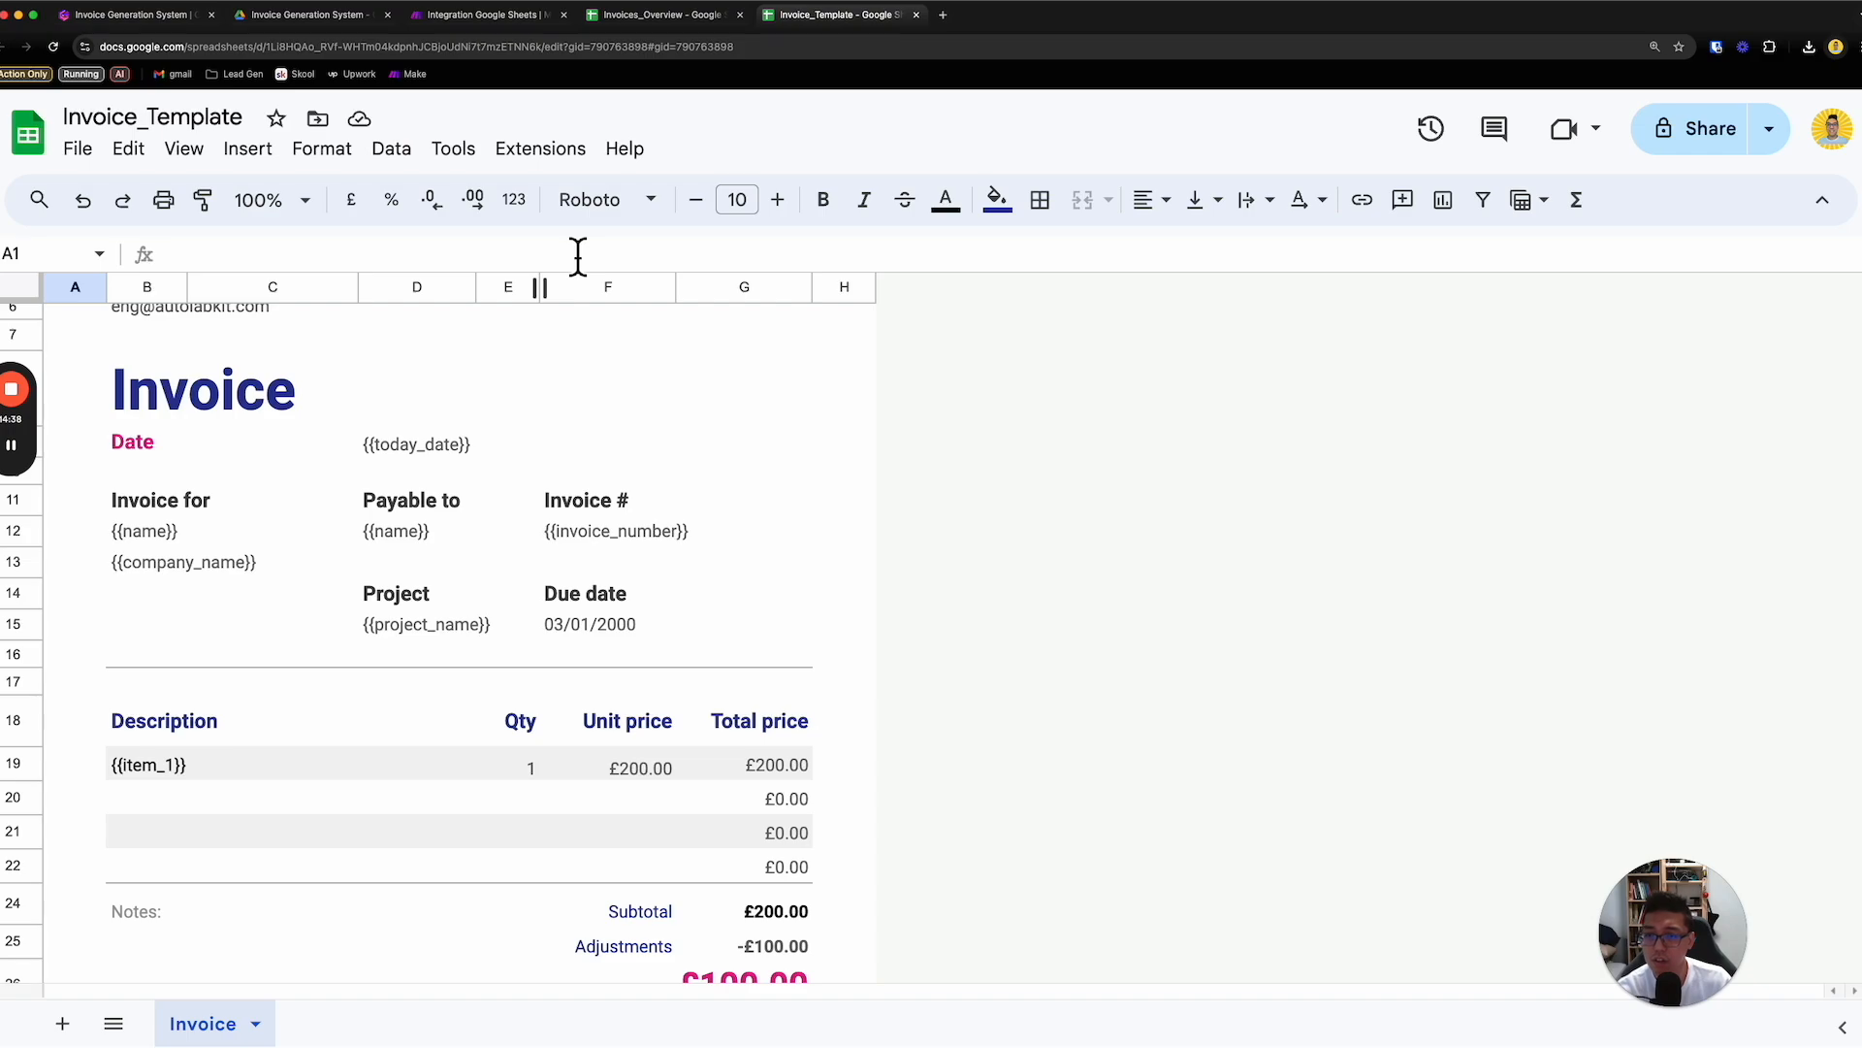
# - Enter the column headers Name in A1 and Company Name in B1 of Invoices_Overview
pyautogui.click(672, 21)
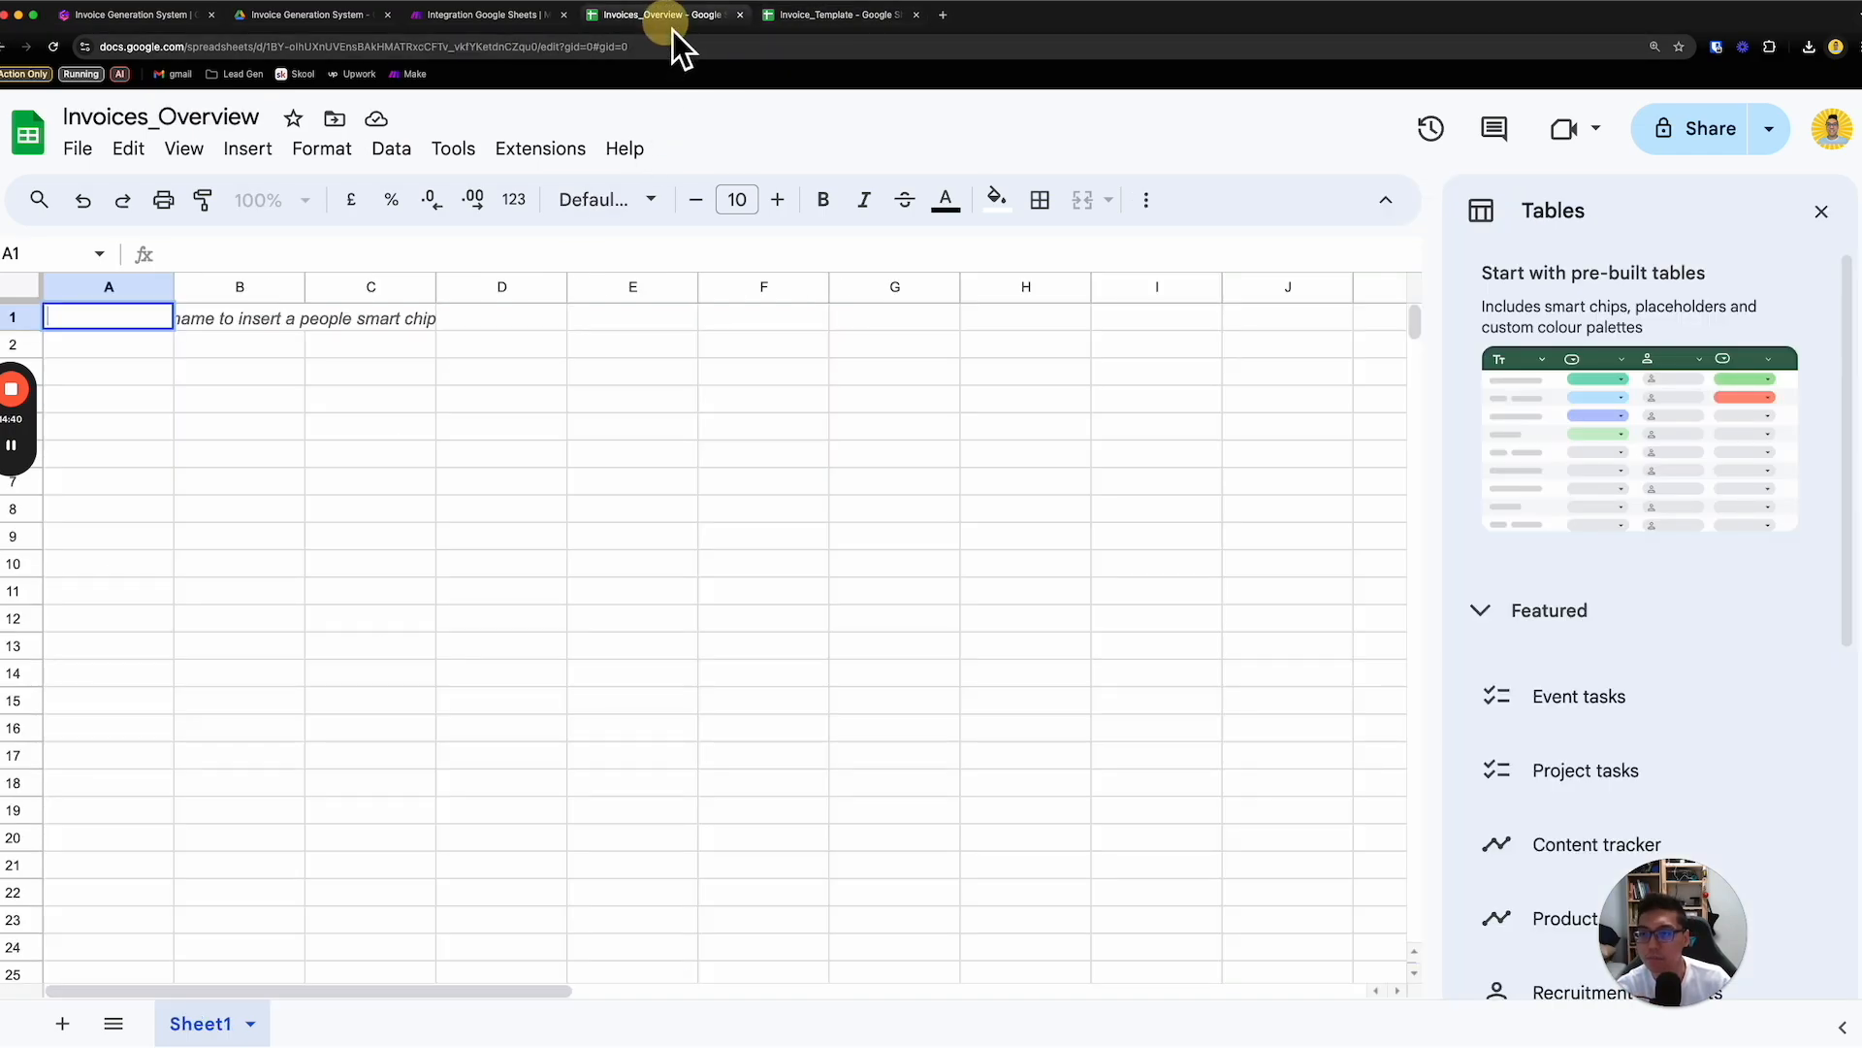
pyautogui.write('Name')
pyautogui.press('Tab')
pyautogui.write('Company Name')
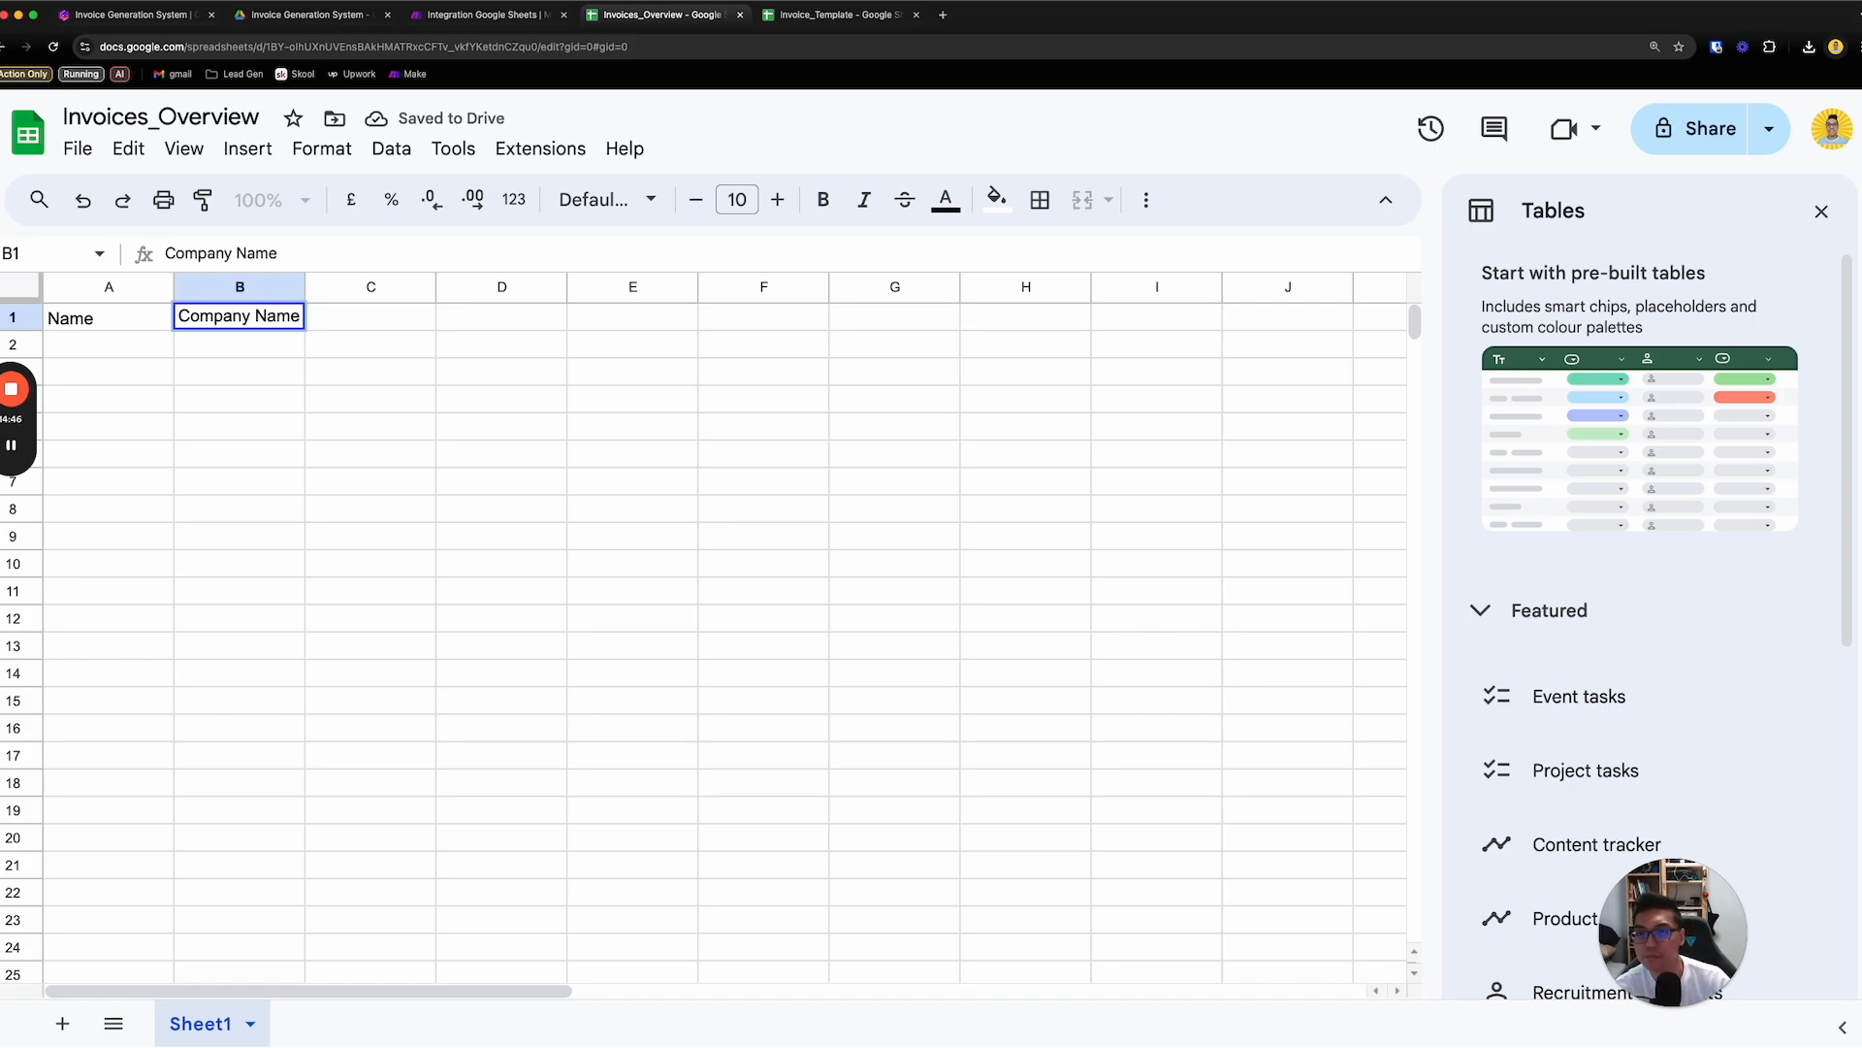
# - Check the placeholders in Invoice_Template and enter the header Invoice Number in C1 of Invoices_Overview
pyautogui.click(861, 27)
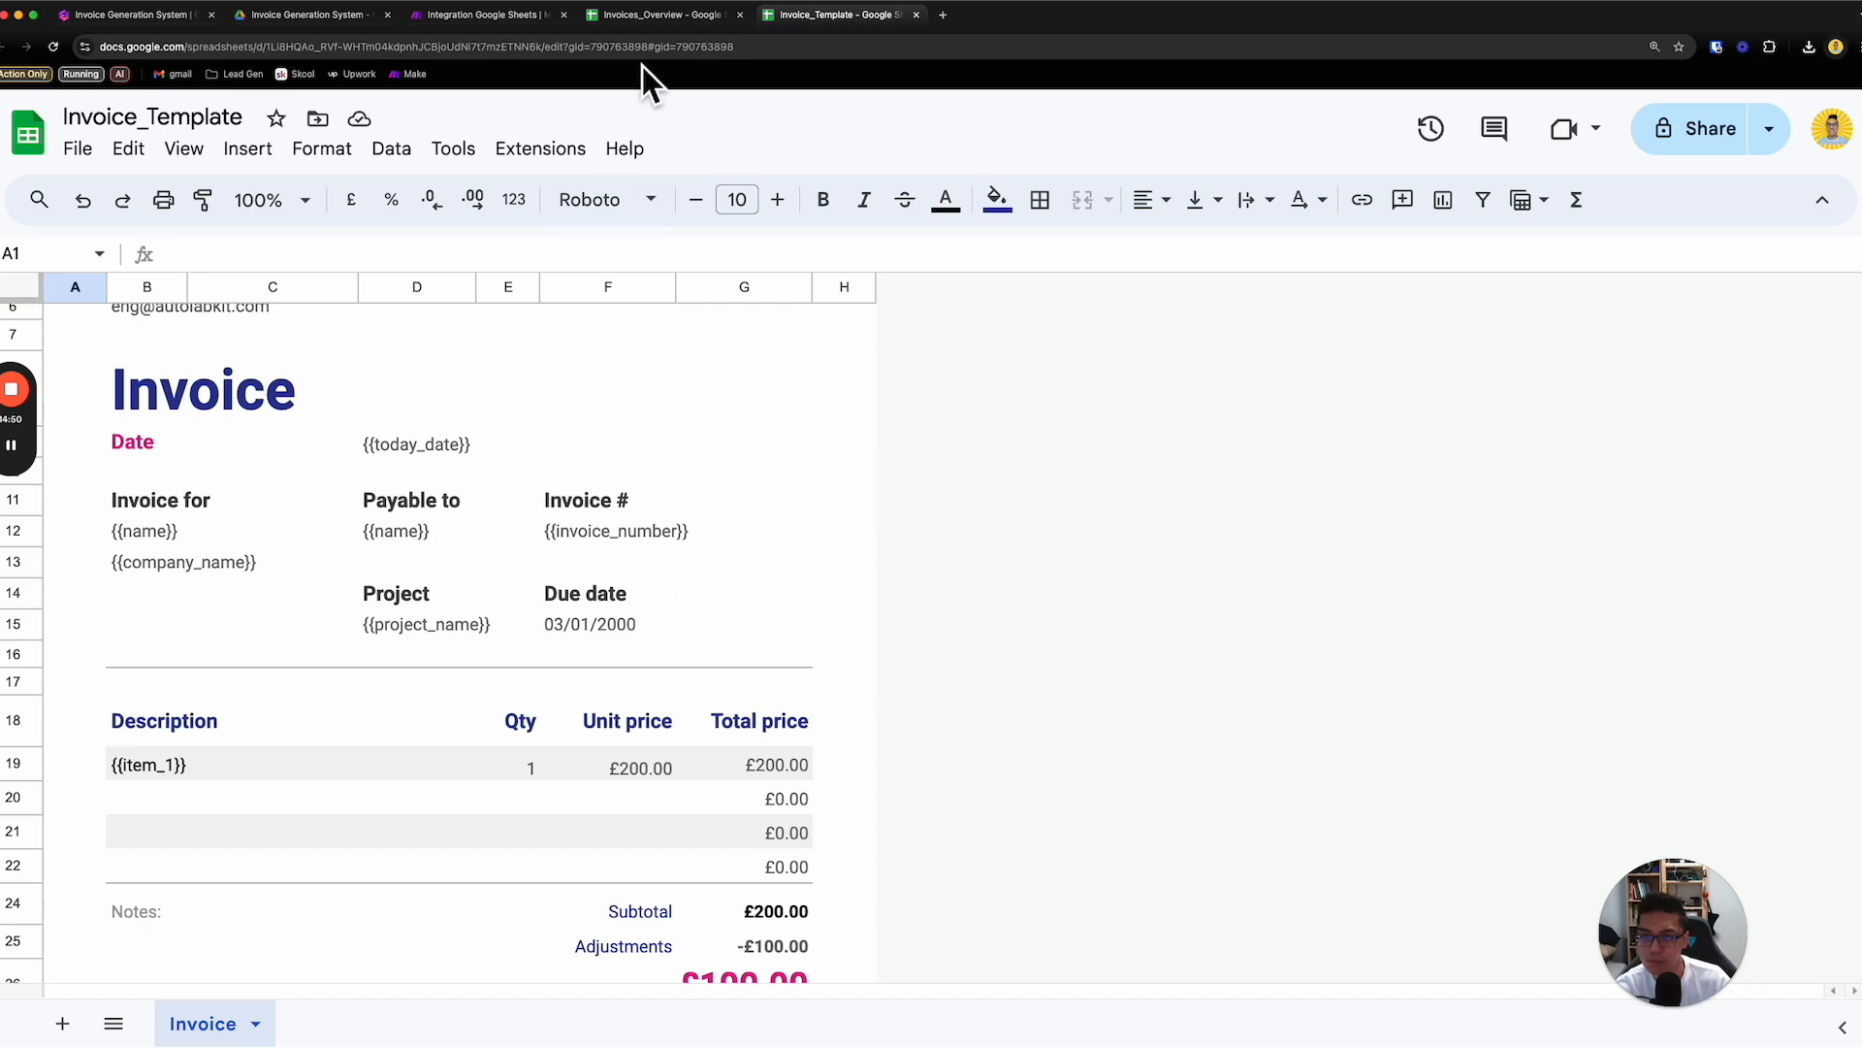
pyautogui.click(655, 17)
pyautogui.click(378, 320)
pyautogui.write('Inv')
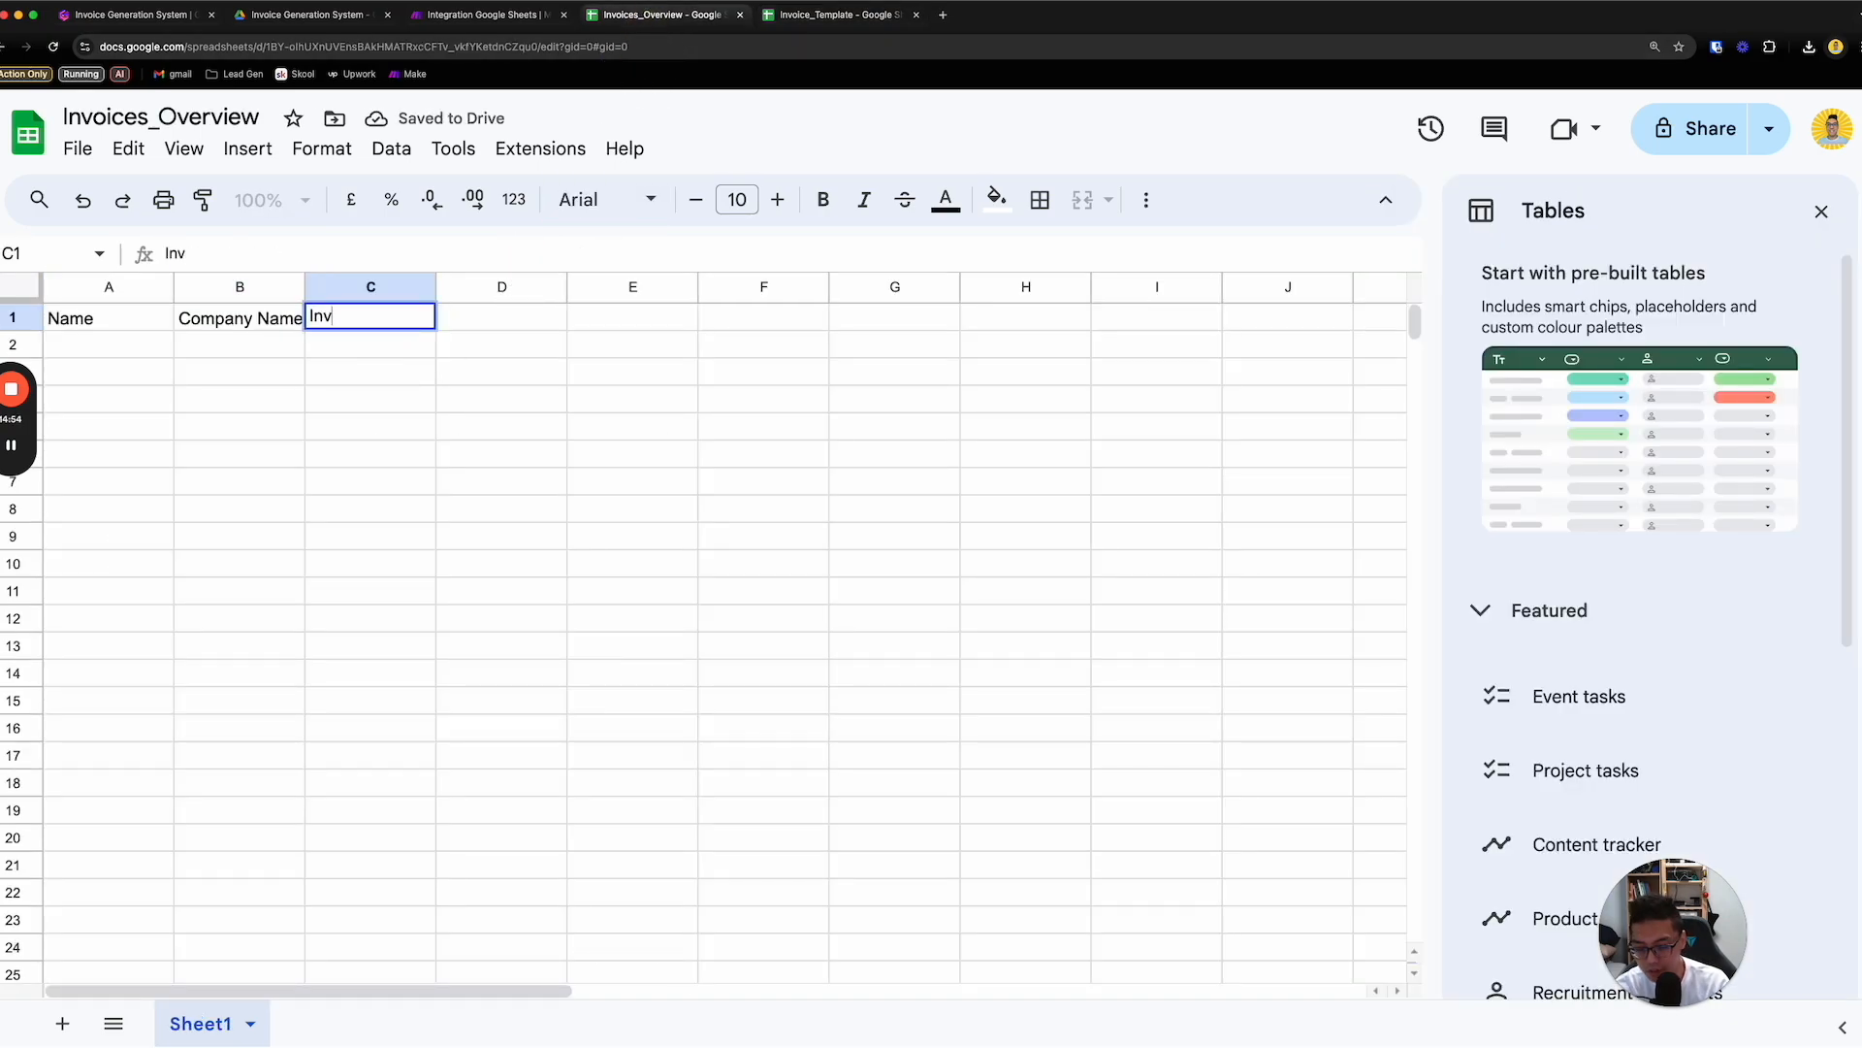
pyautogui.write('oice numbe')
pyautogui.press('BackSpace')
pyautogui.press('BackSpace')
pyautogui.press('BackSpace')
pyautogui.write('mb')
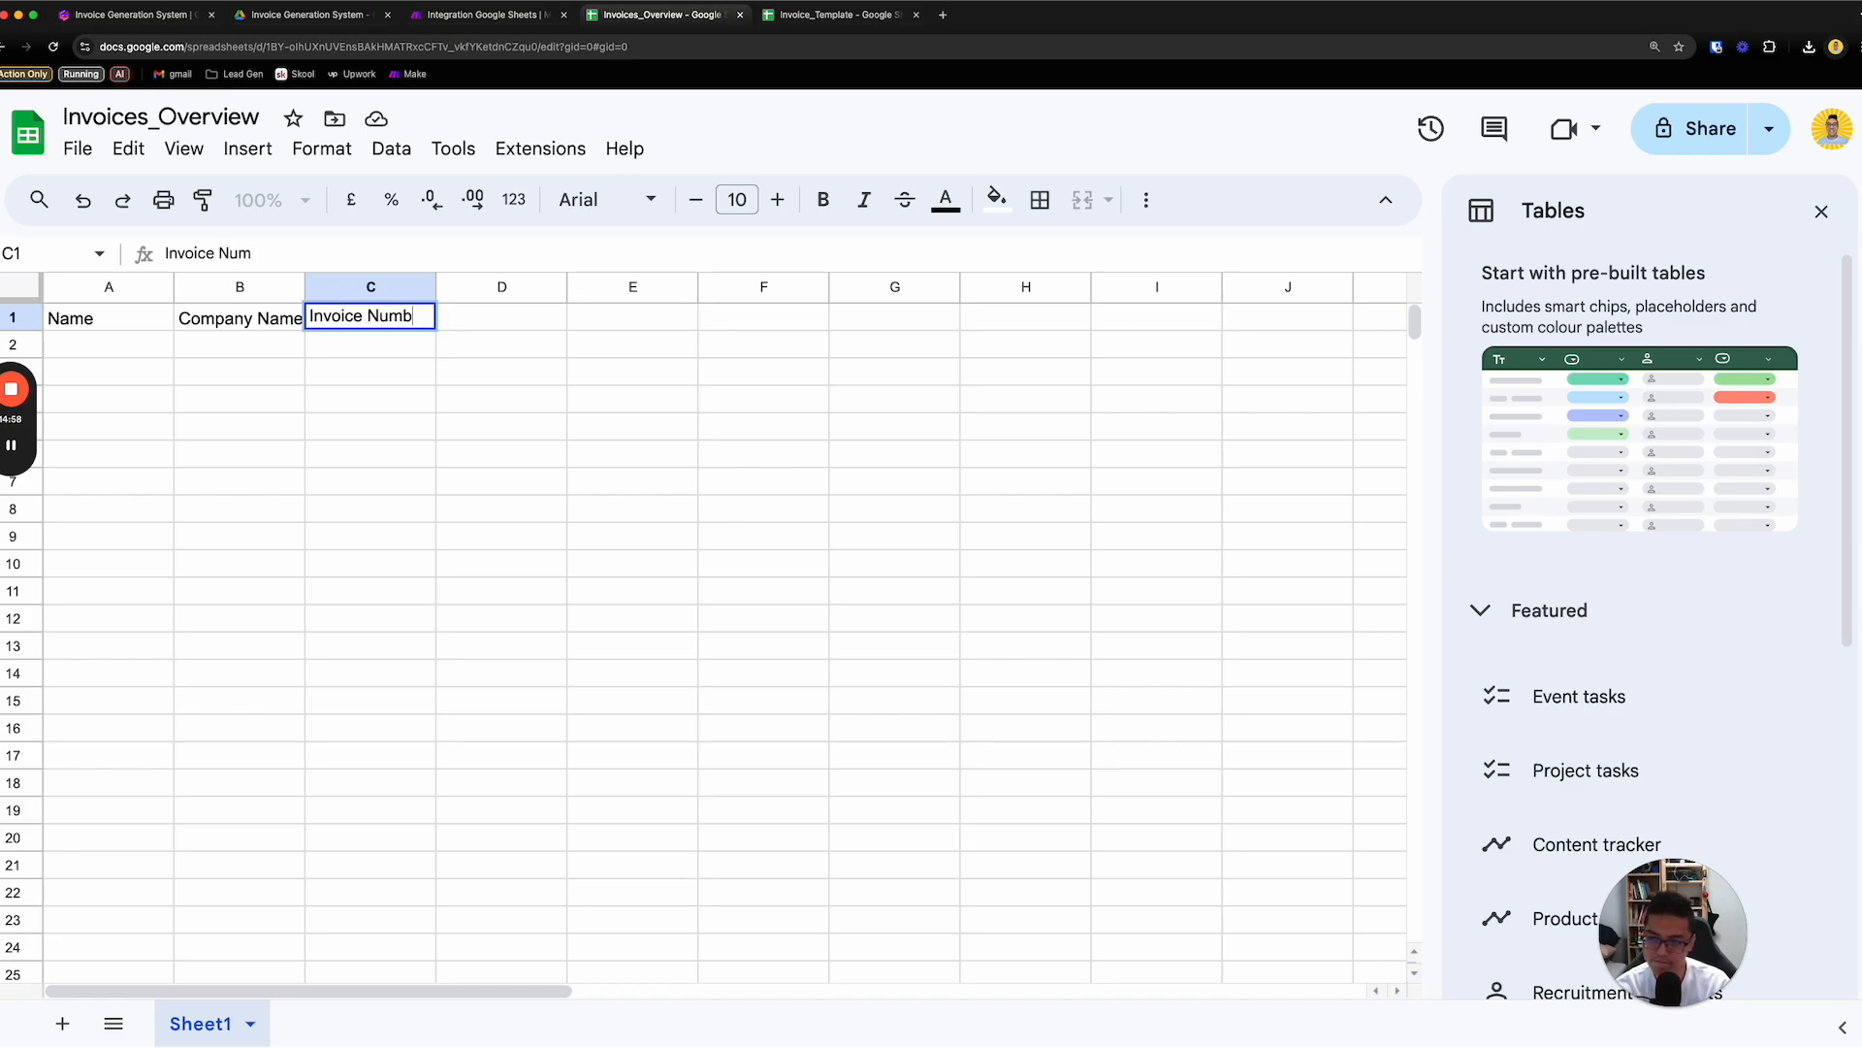
pyautogui.write('er')
pyautogui.press('Return')
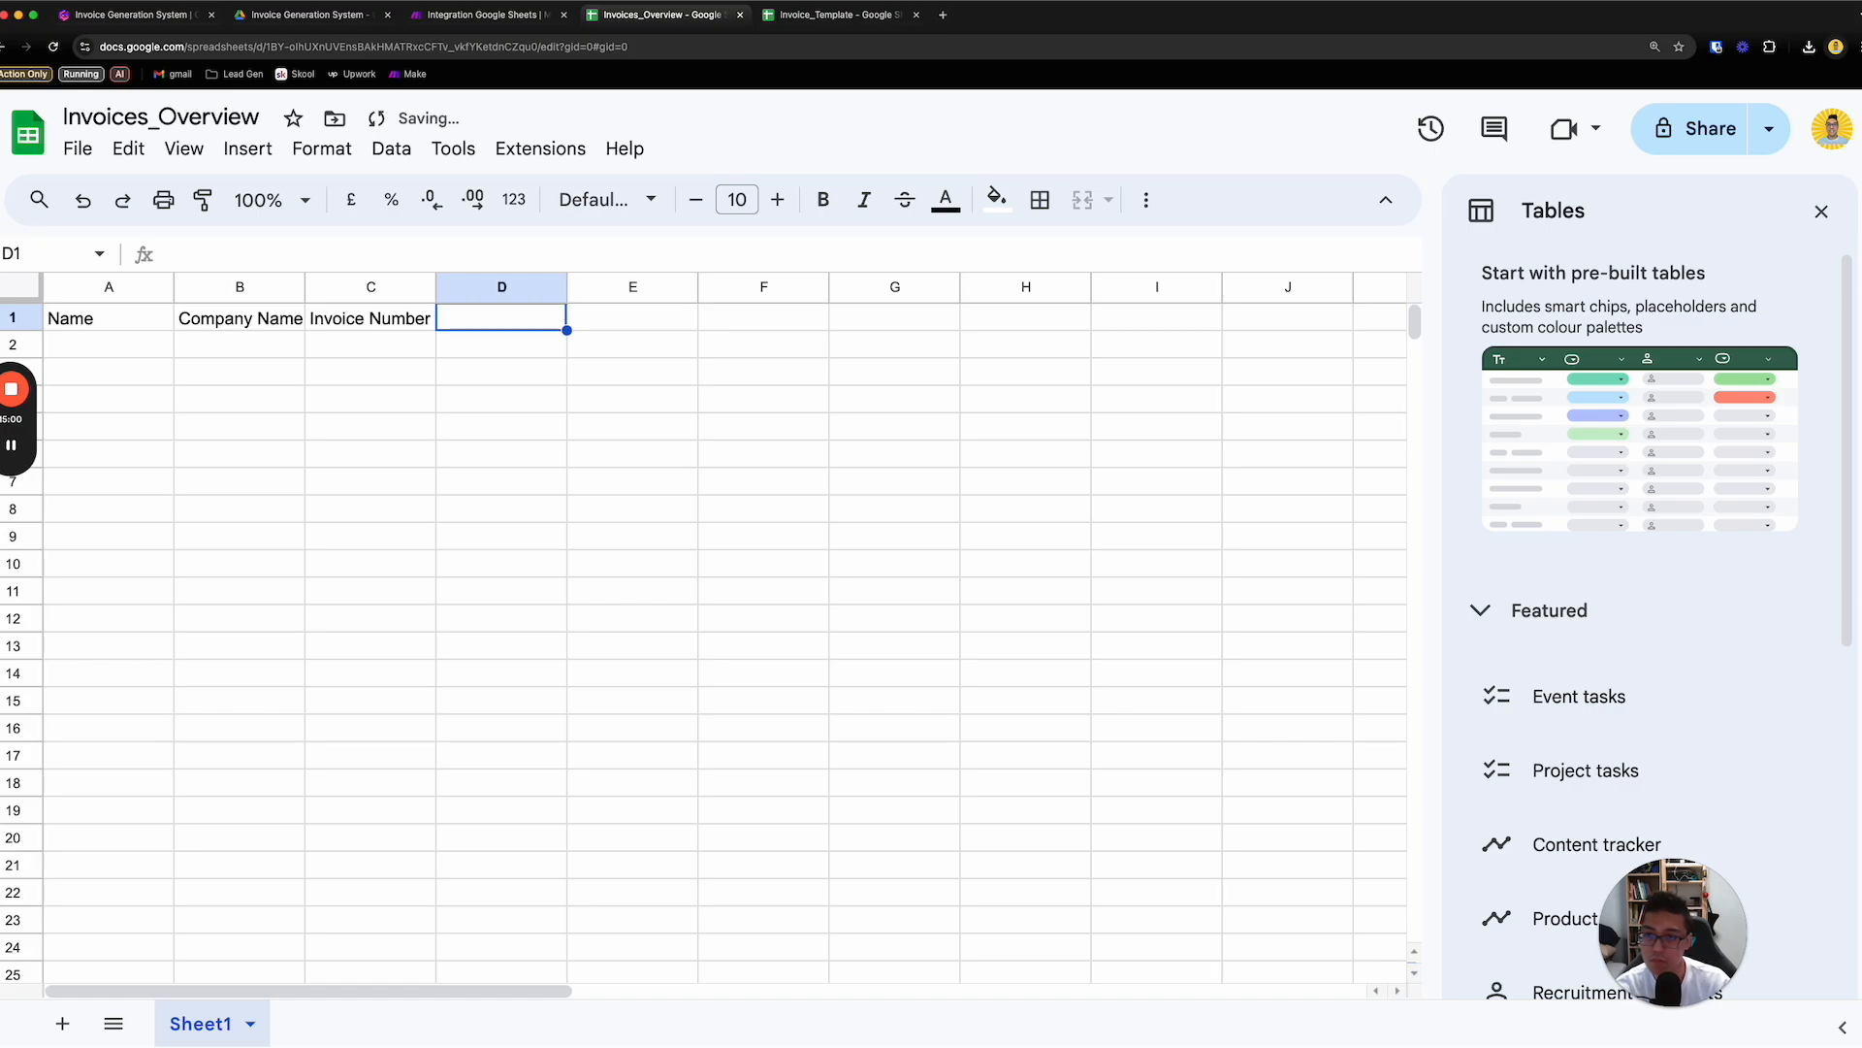
# - Check the project placeholder in Invoice_Template, and add the headers Project Name in D1 and Item 1 in E1 of Invoices_Overview
pyautogui.click(791, 17)
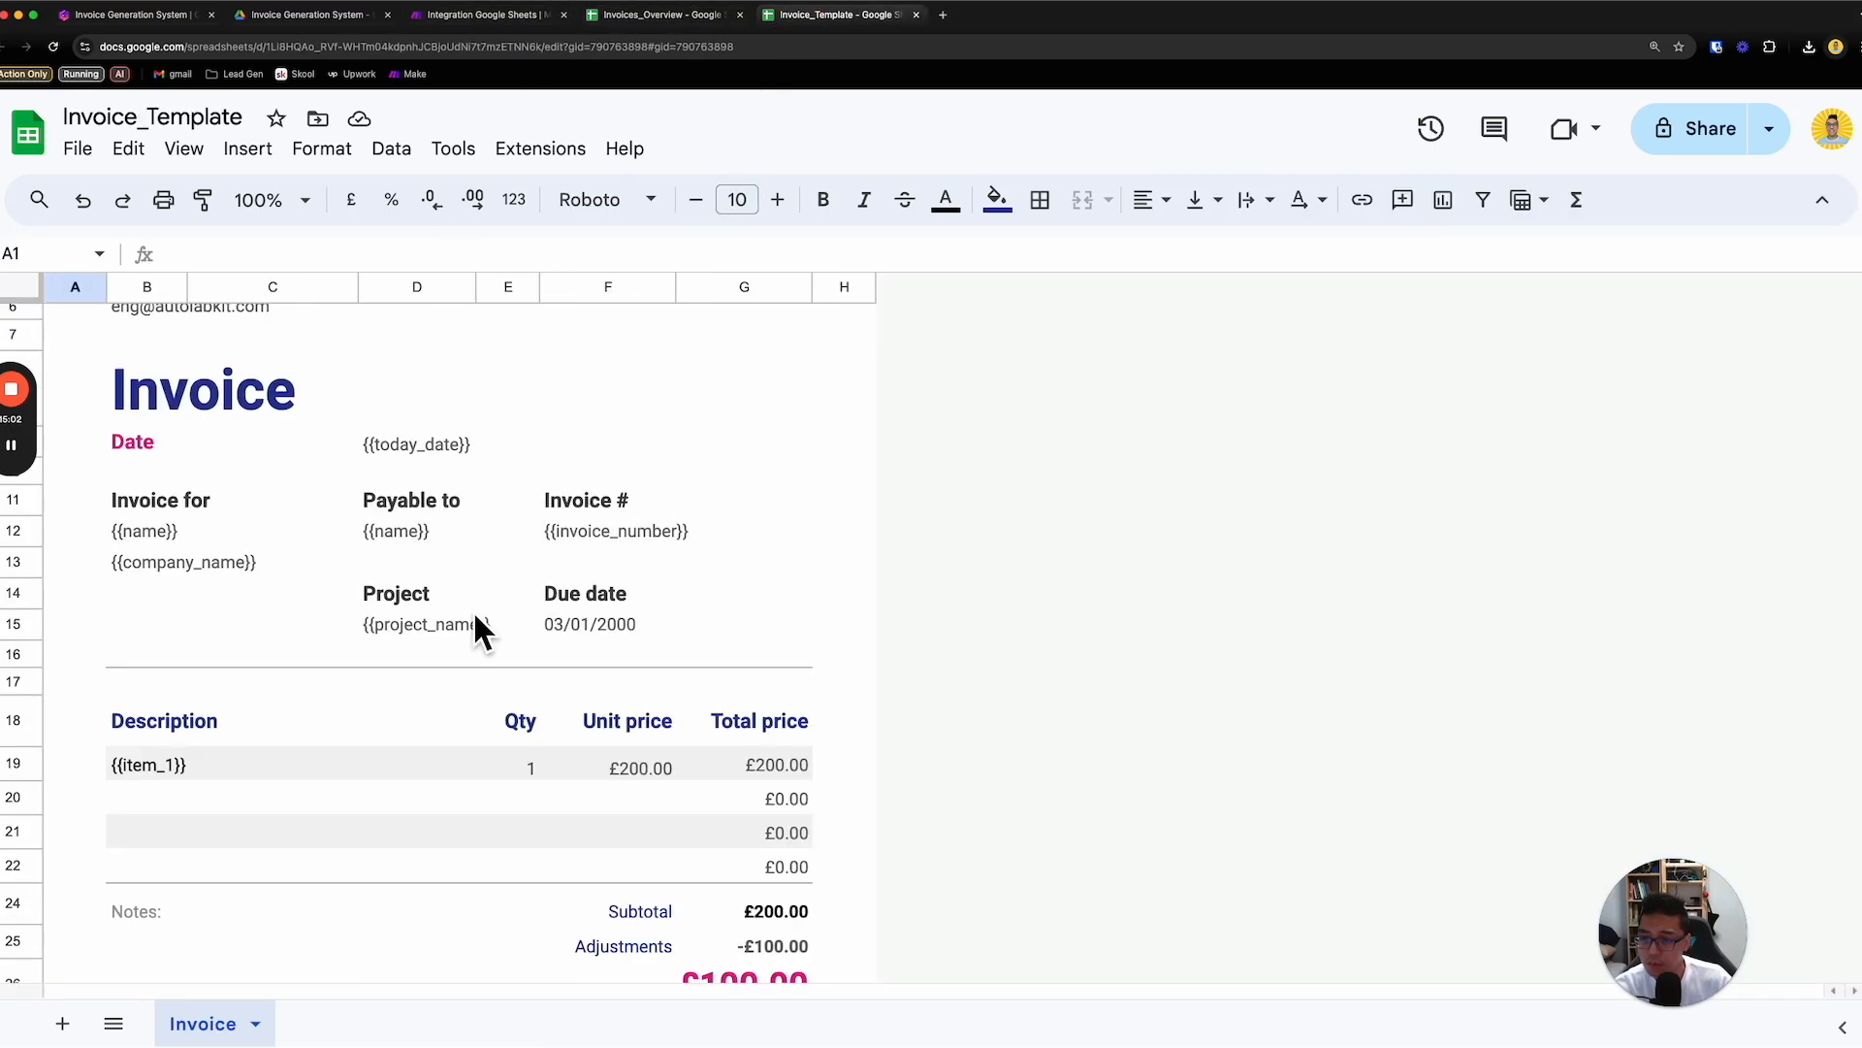
pyautogui.doubleClick(441, 623)
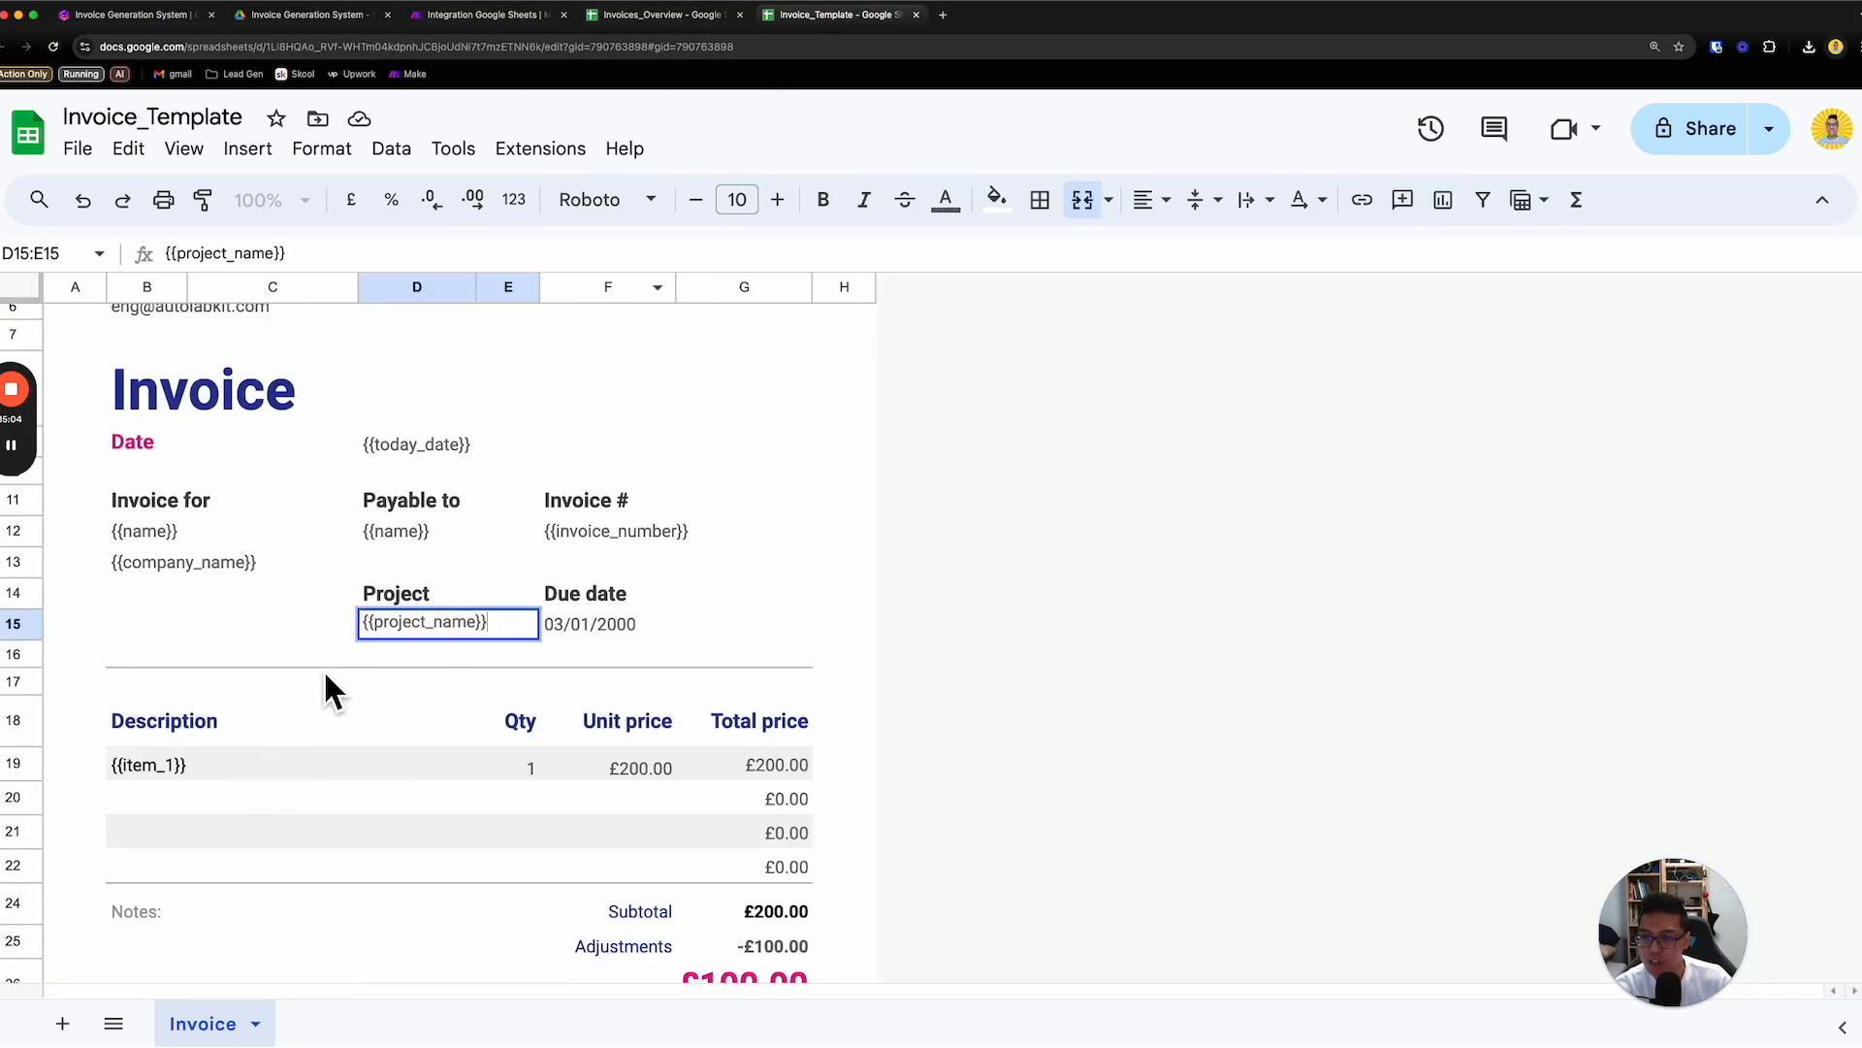
pyautogui.click(632, 18)
pyautogui.doubleClick(541, 322)
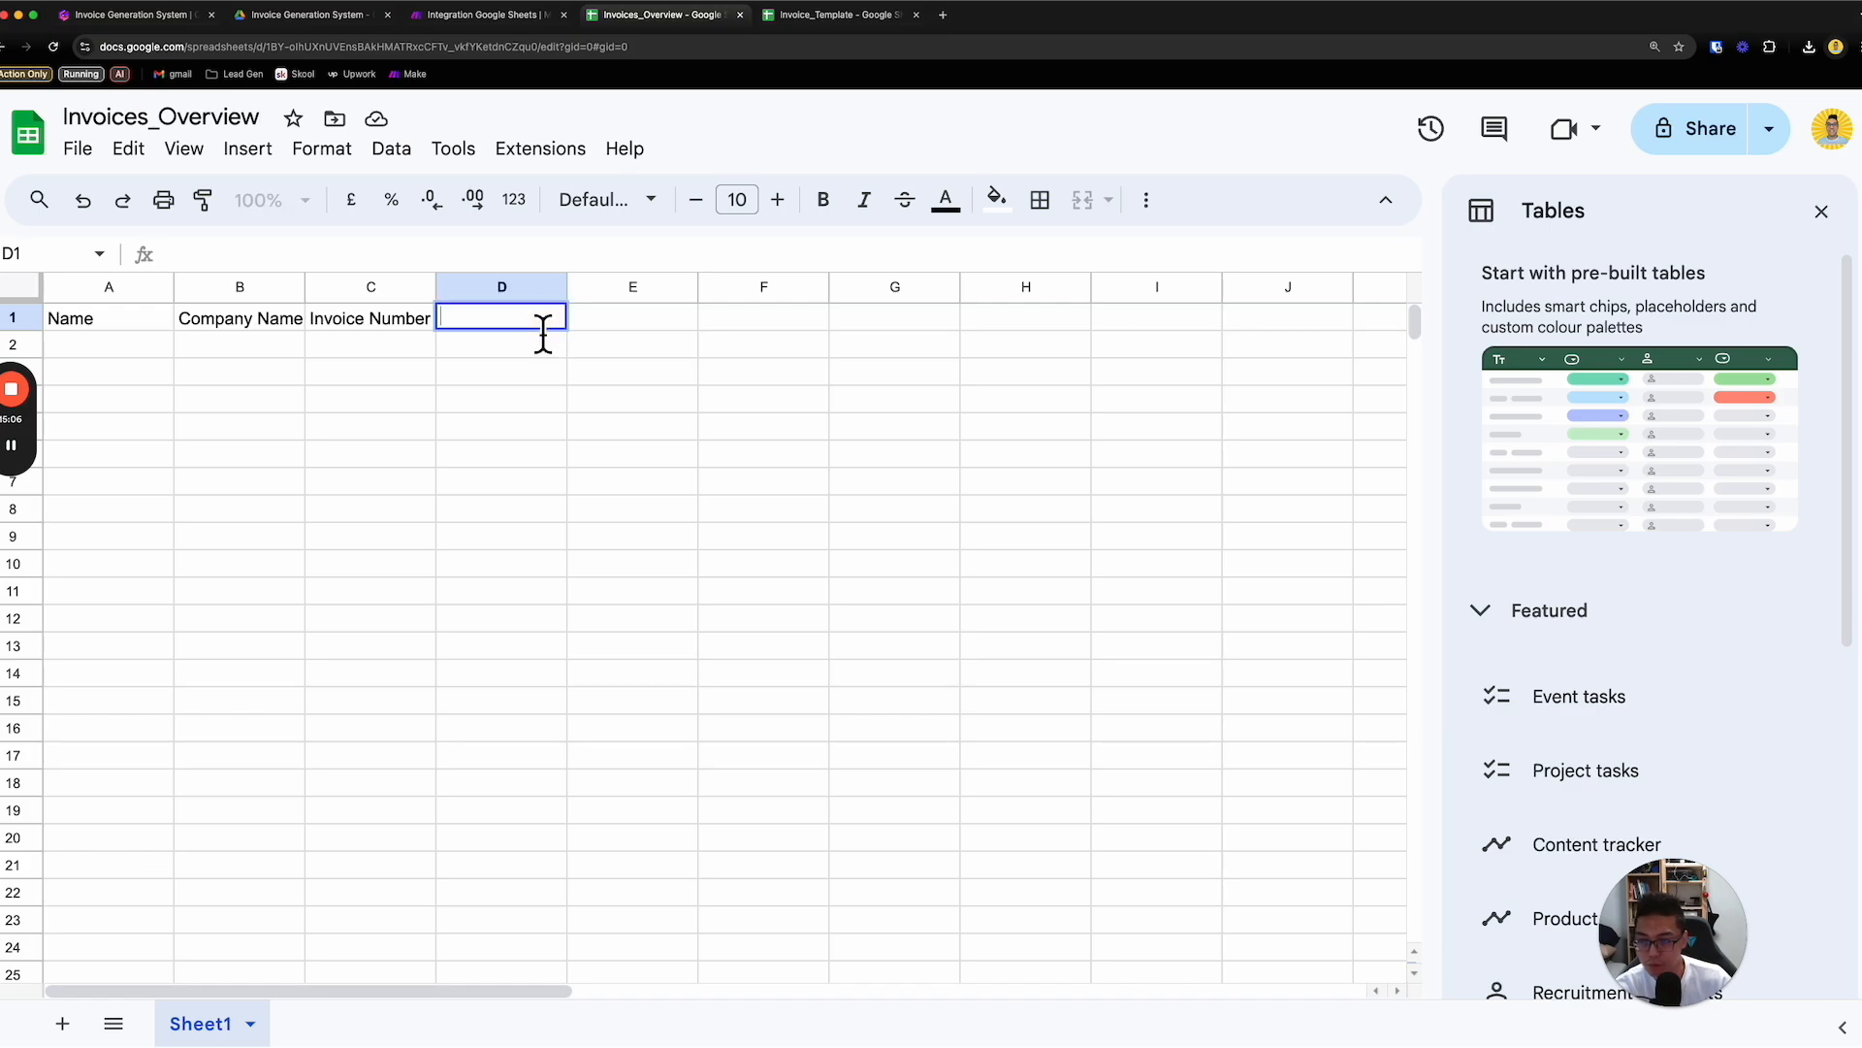
pyautogui.write('Project')
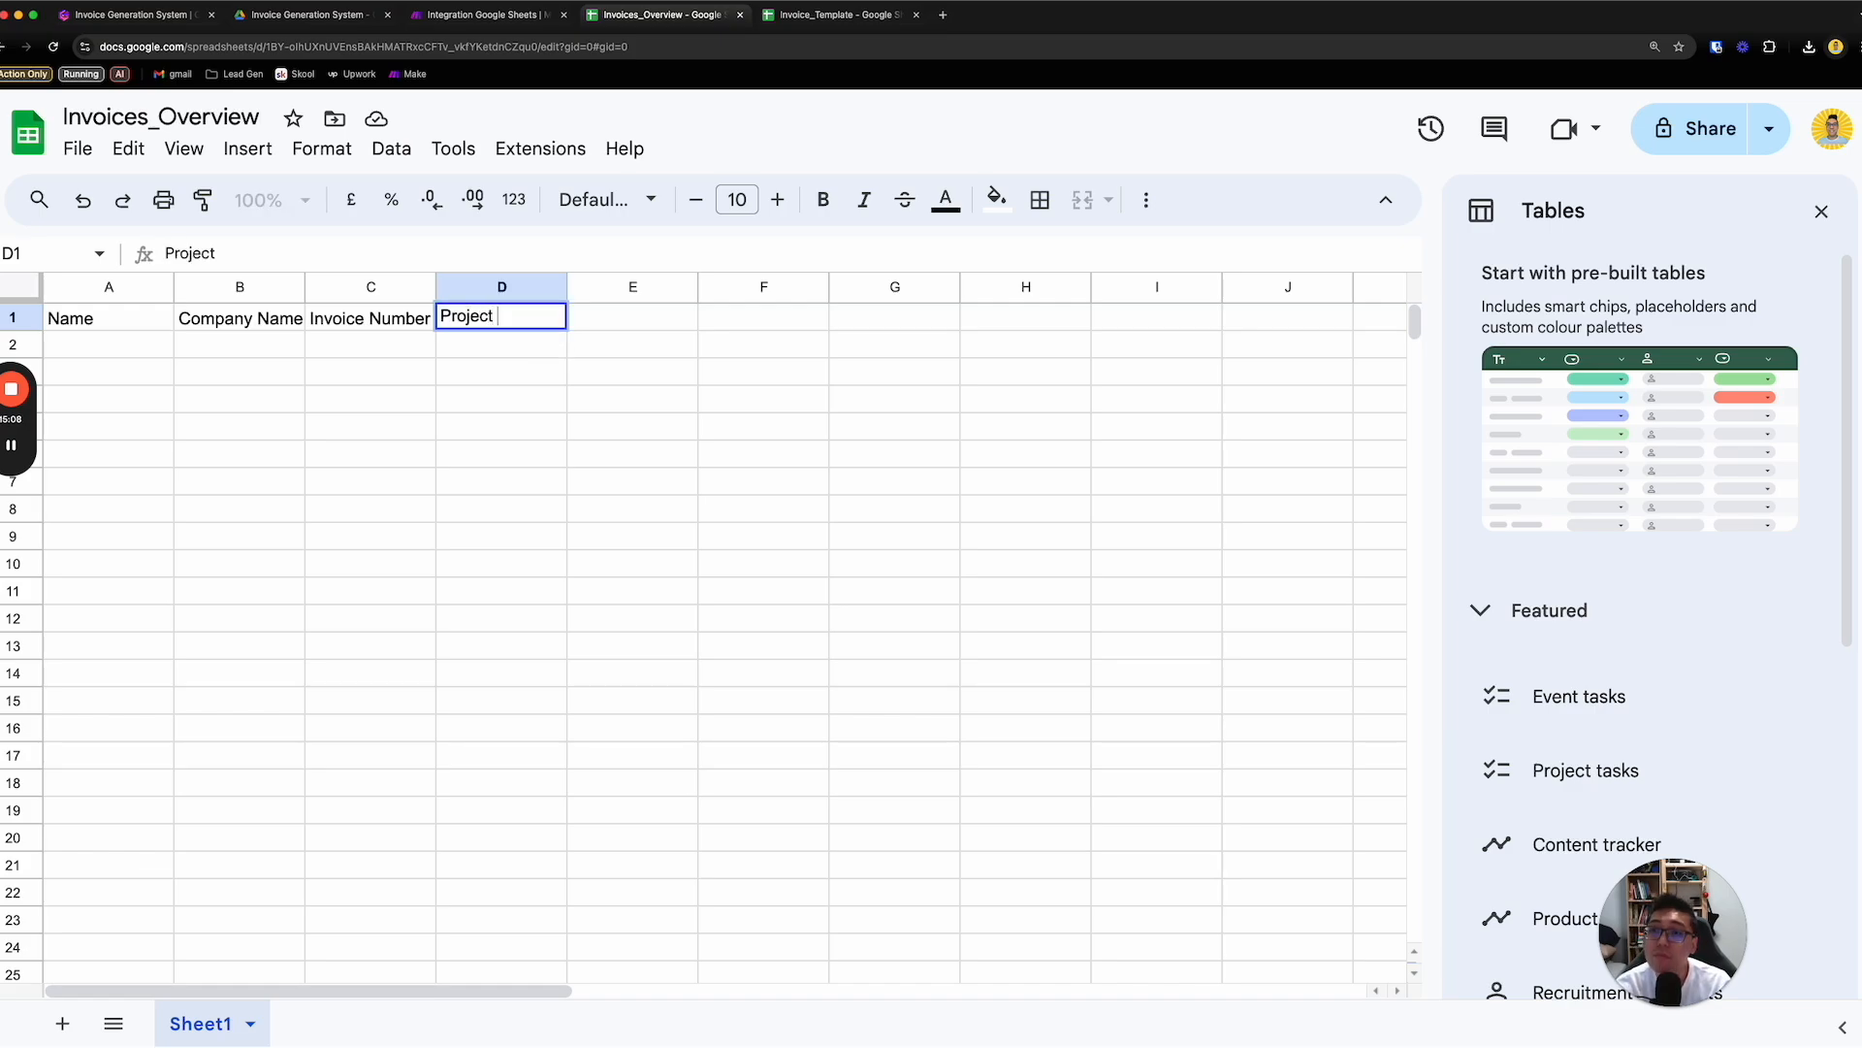
pyautogui.write(' name')
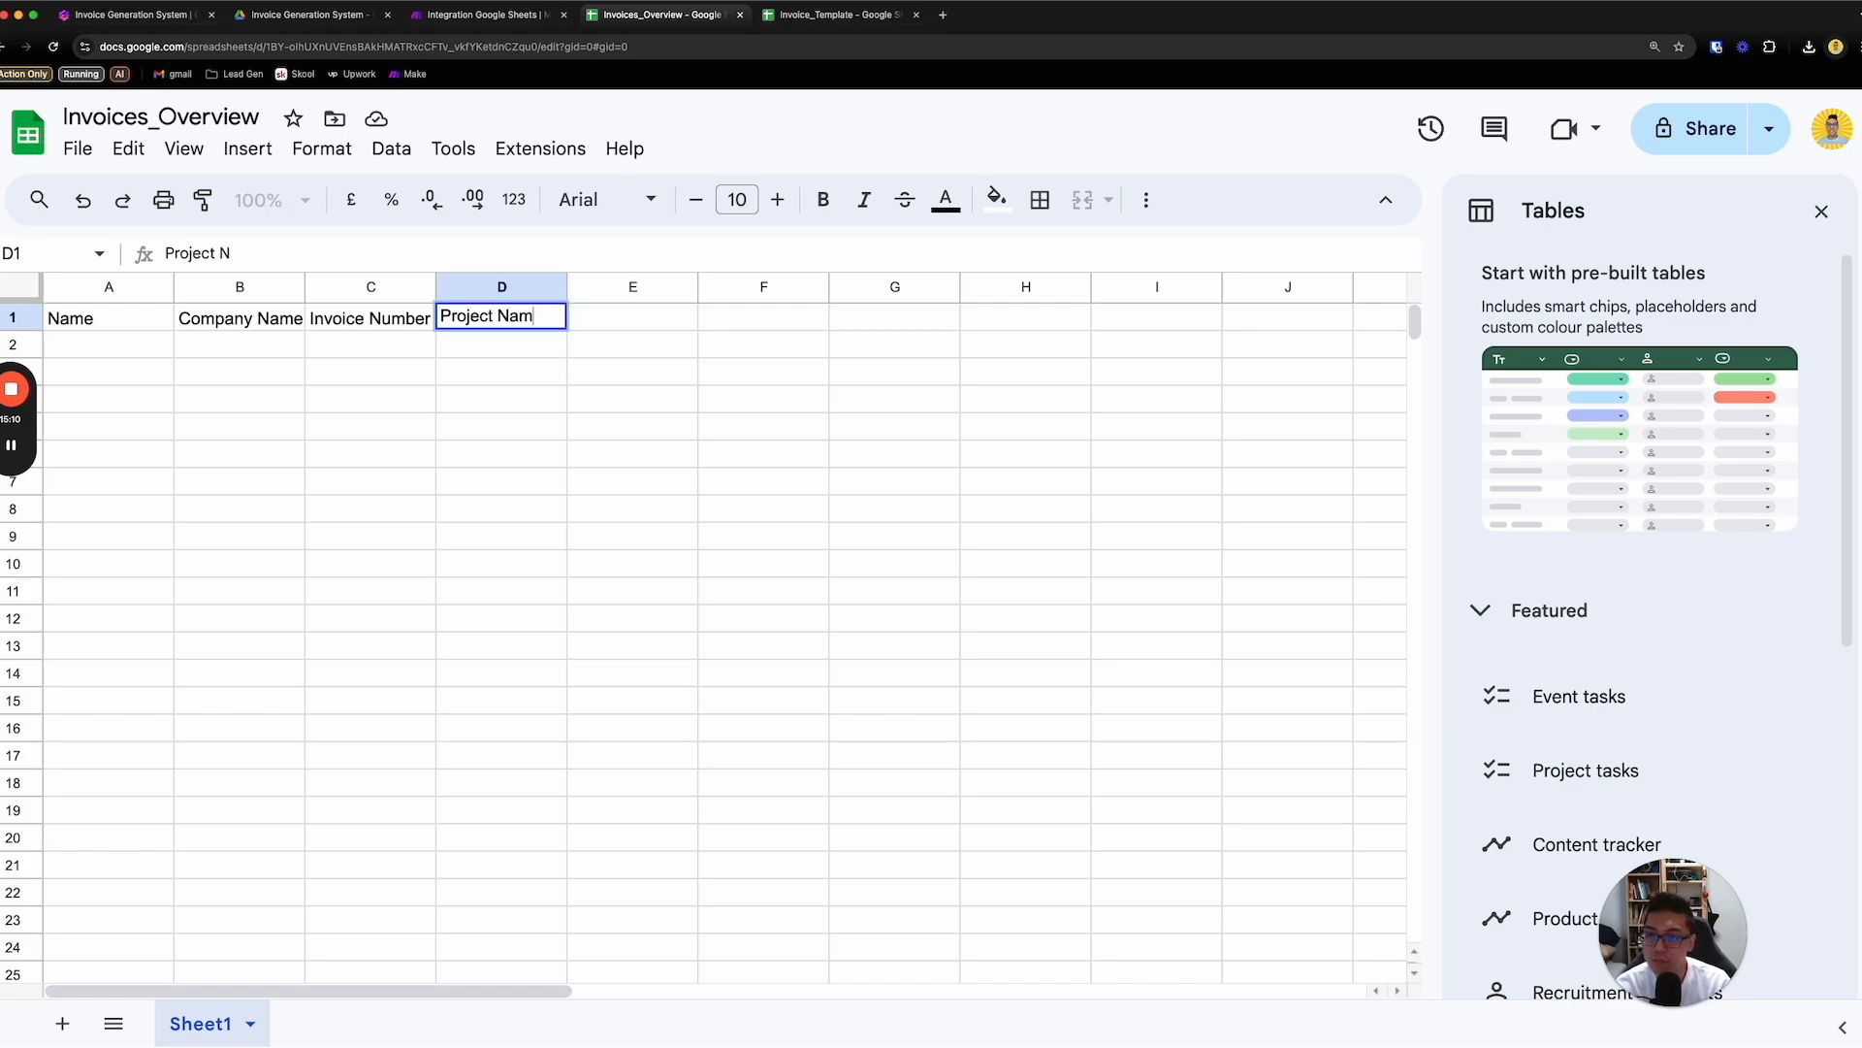
pyautogui.press('Tab')
pyautogui.write('Item 1')
pyautogui.press('Return')
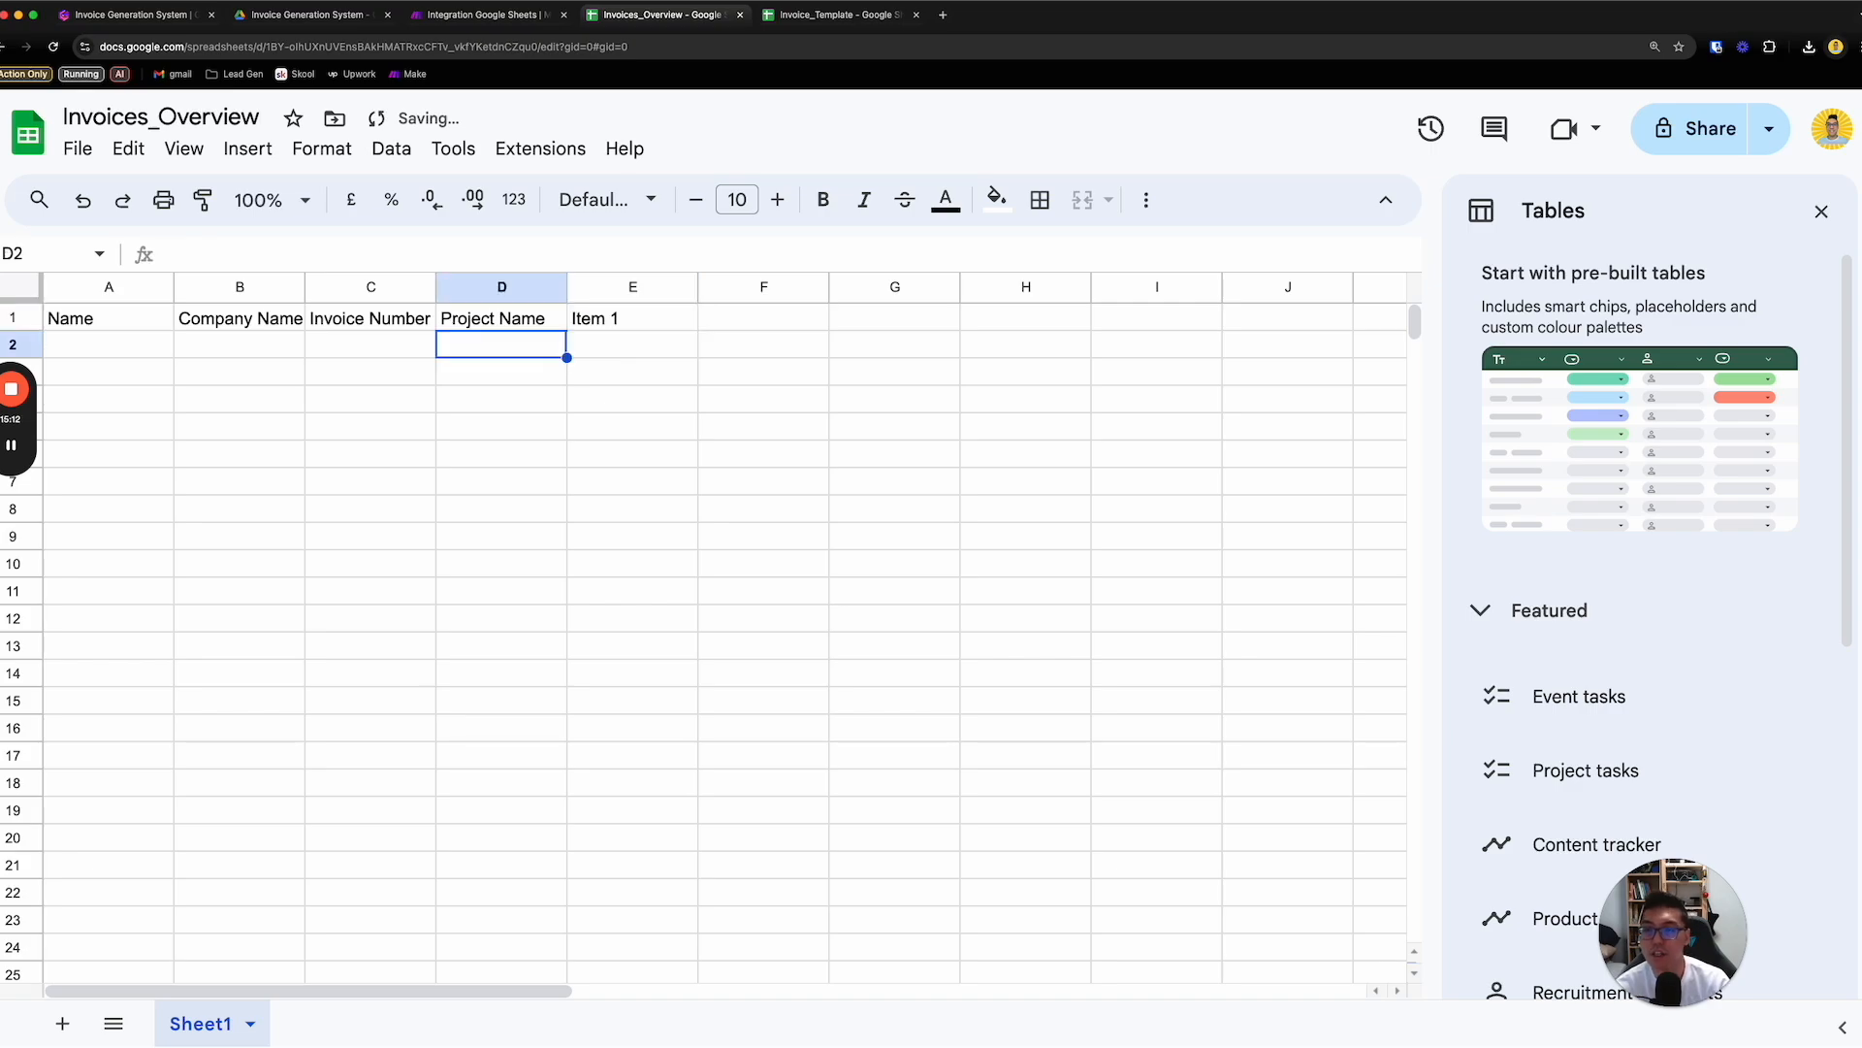
# - Convert columns A to E of Invoices_Overview into a table and dismiss the column type tip
pyautogui.moveTo(121, 287); pyautogui.dragTo(606, 289)
pyautogui.click(323, 151)
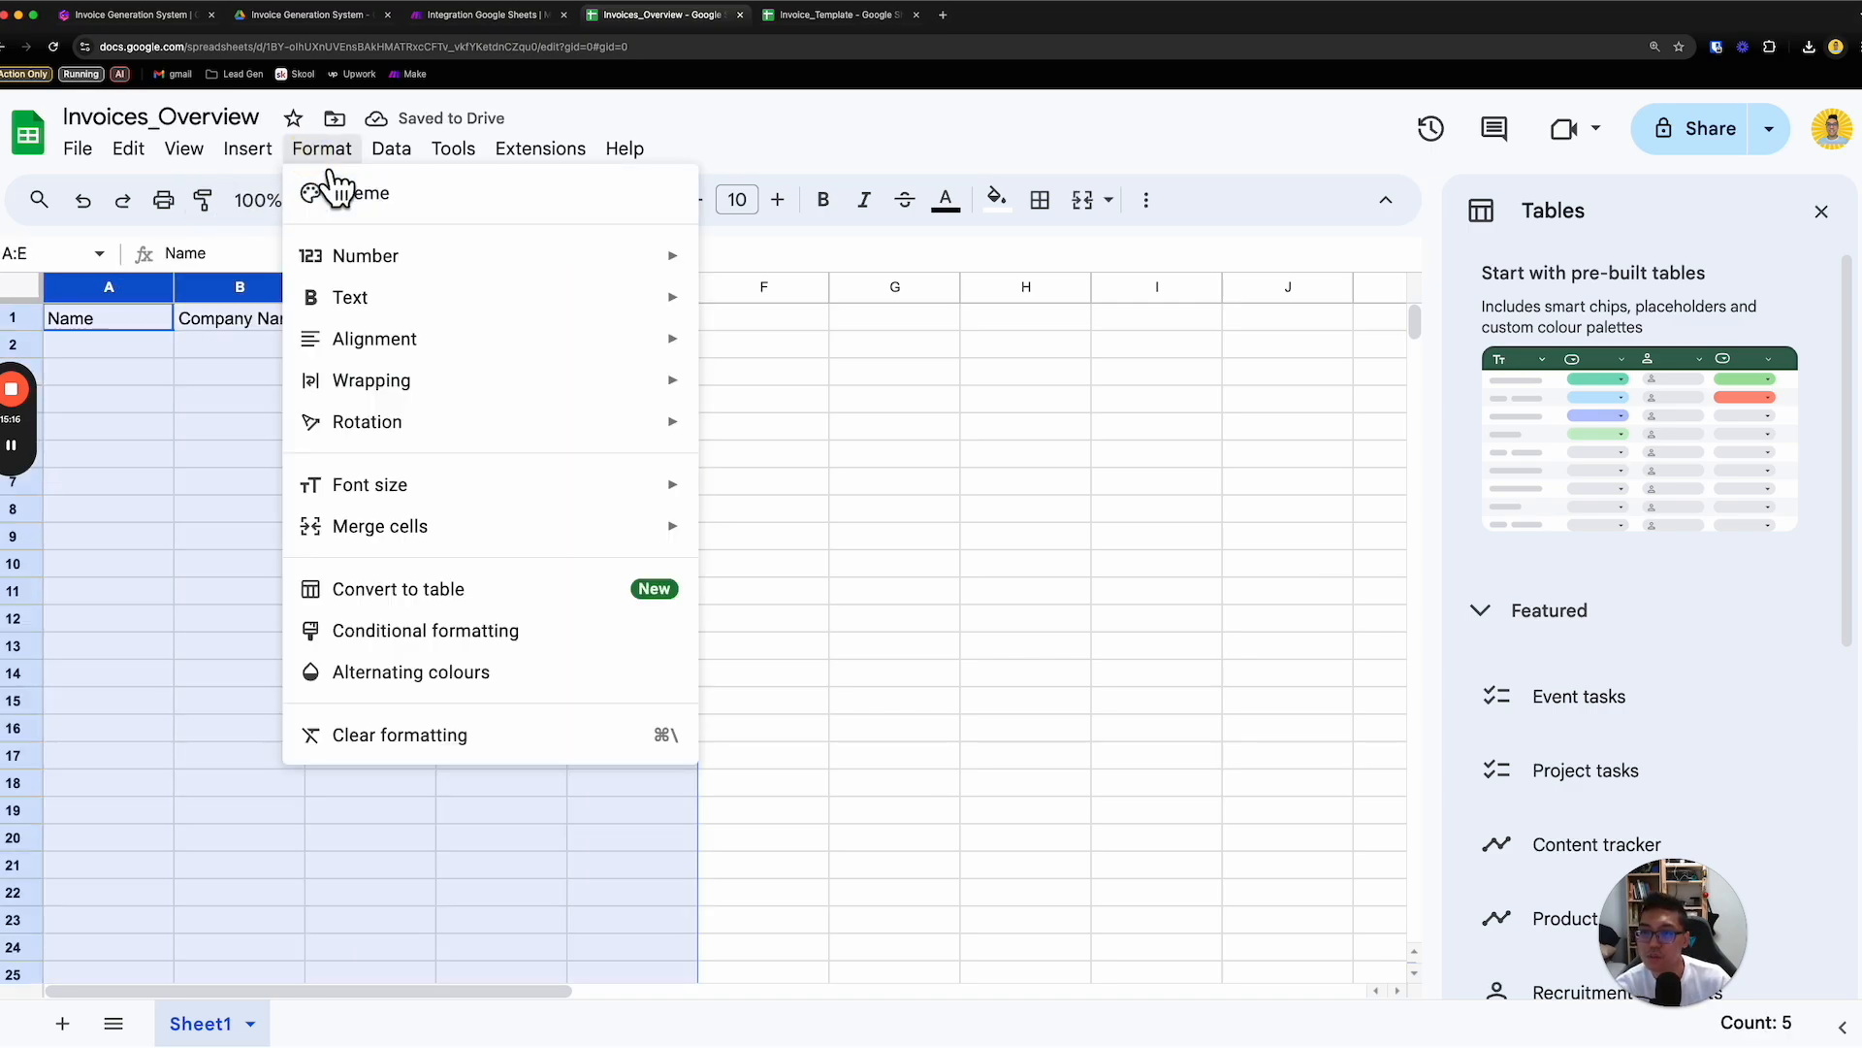
pyautogui.click(565, 593)
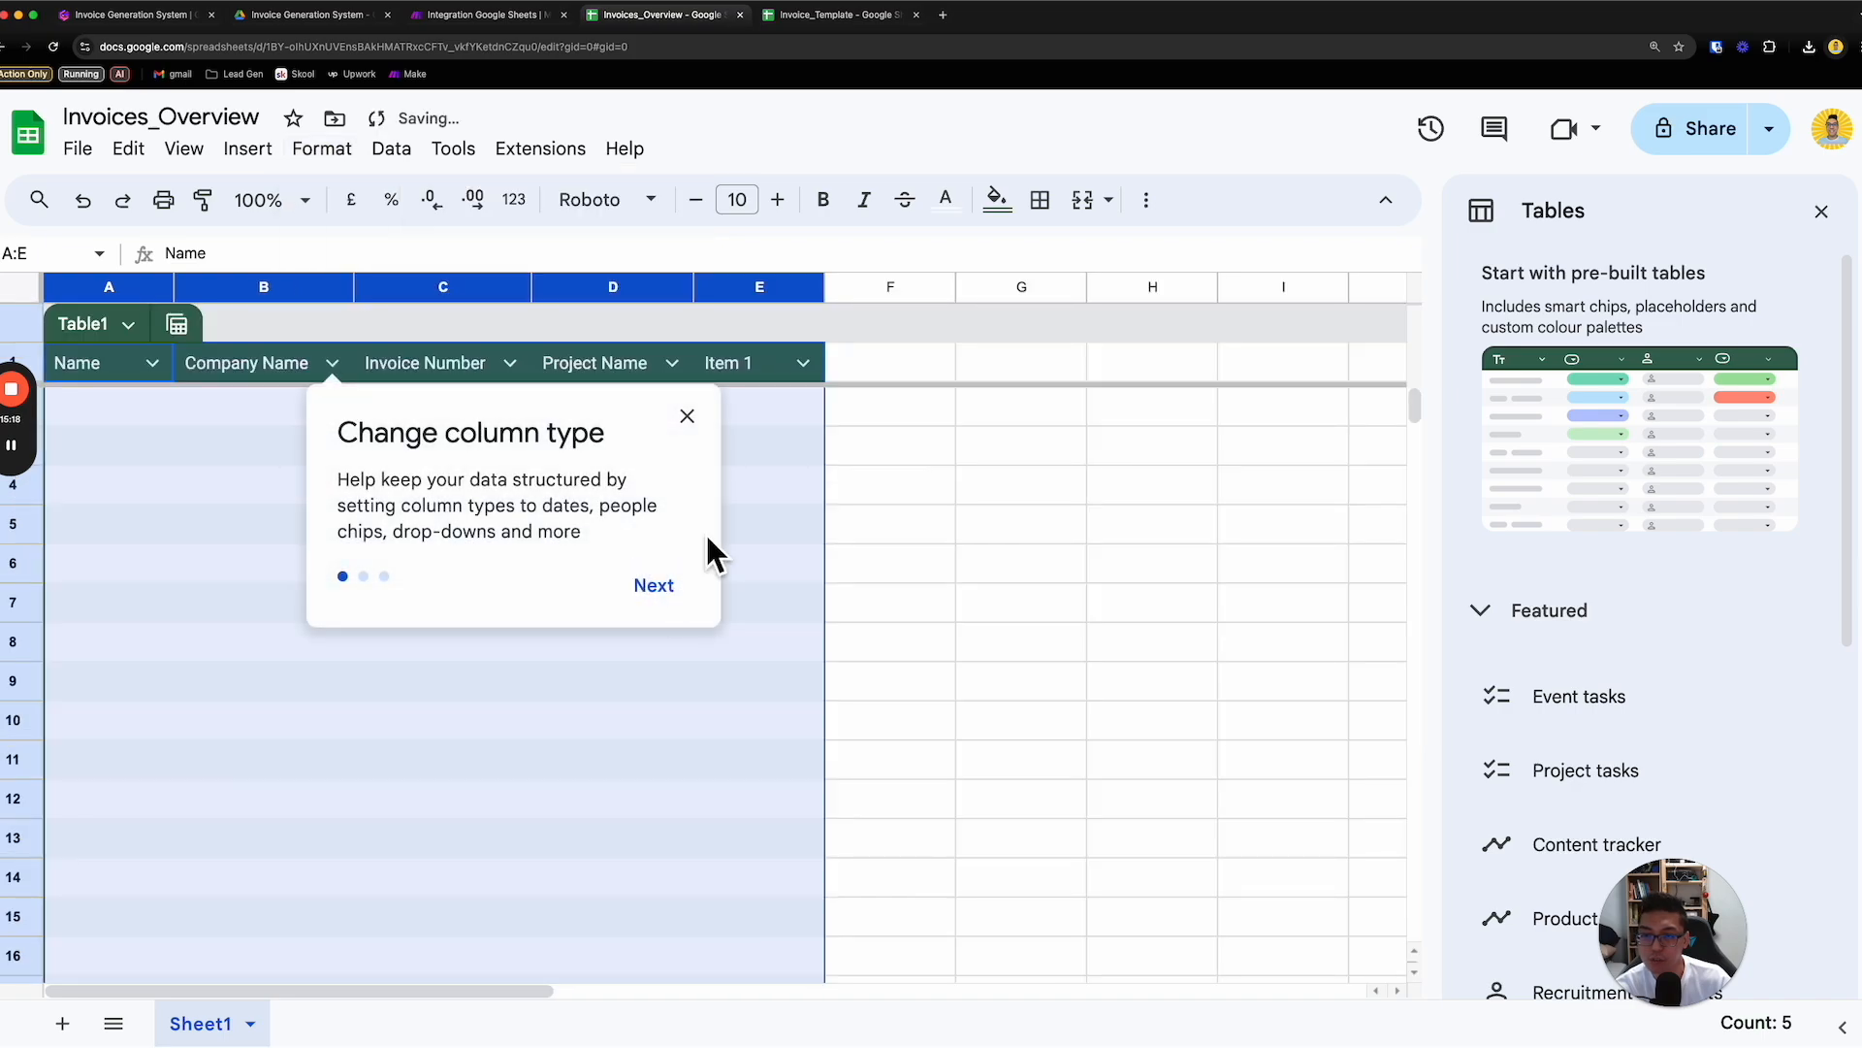
pyautogui.click(943, 496)
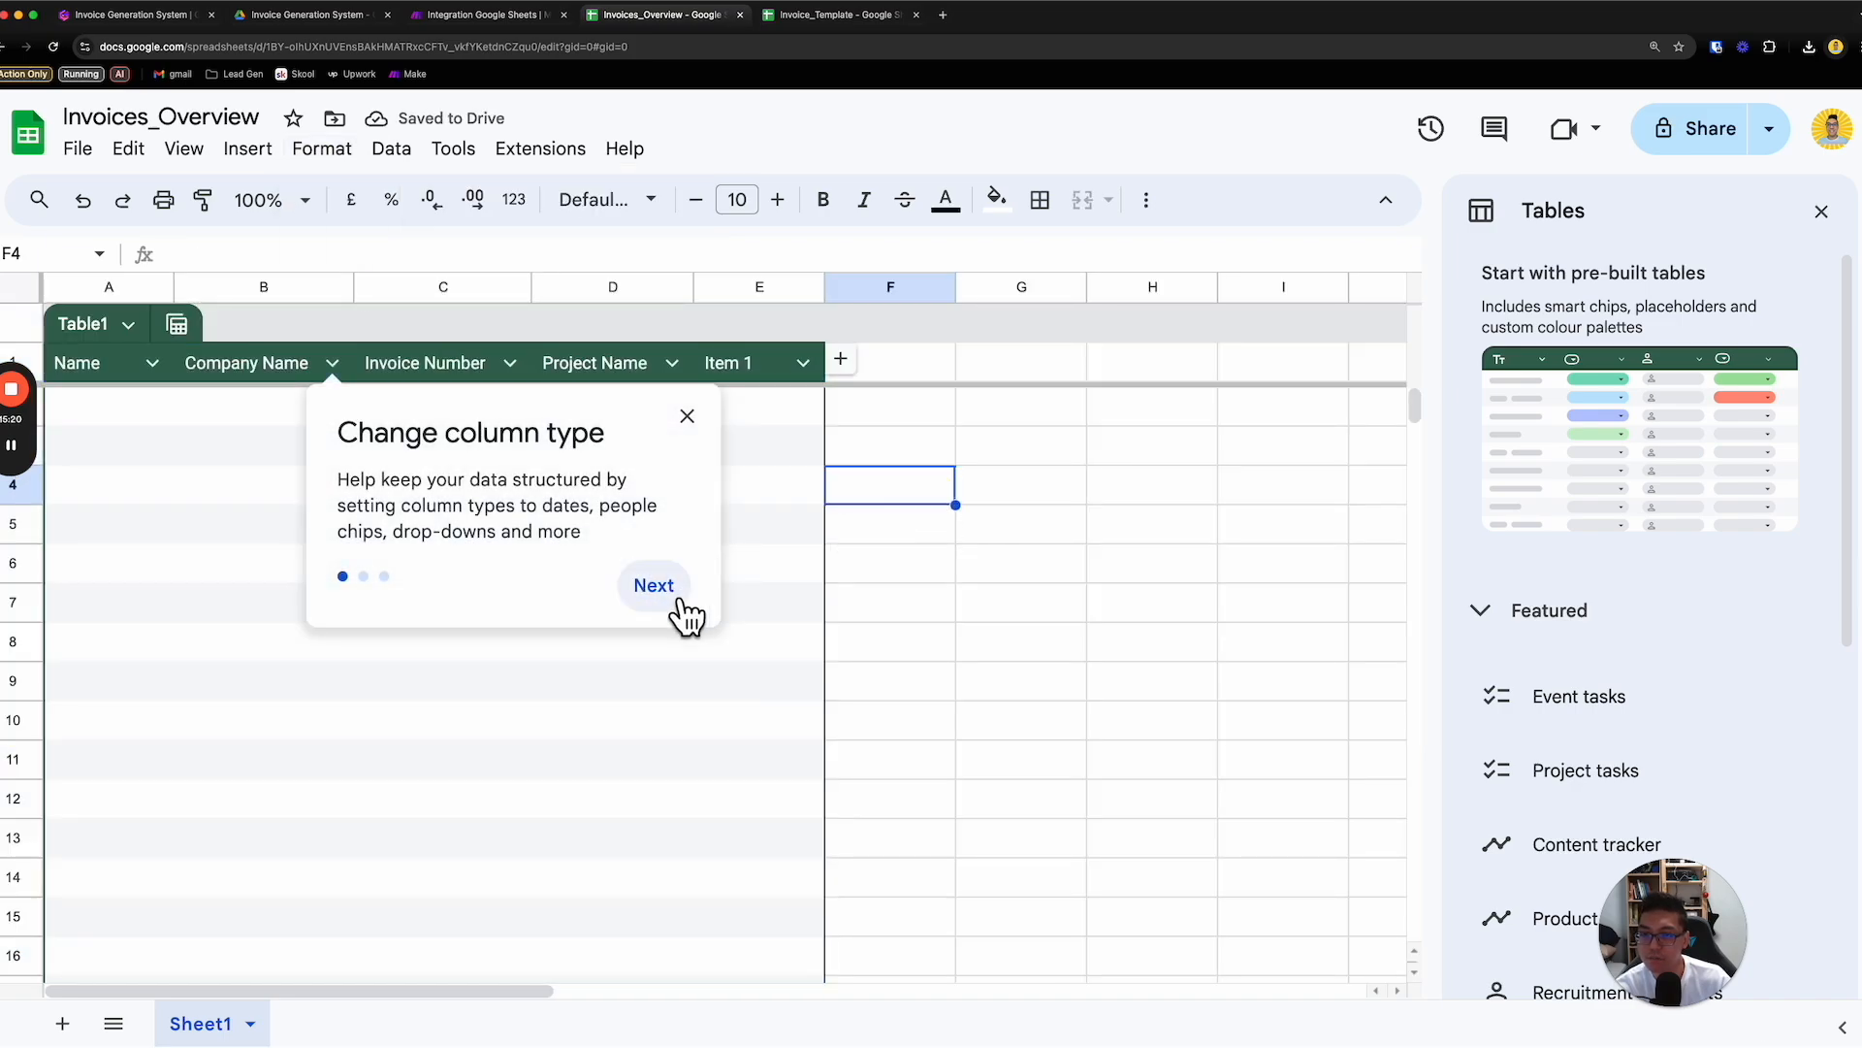
pyautogui.click(708, 431)
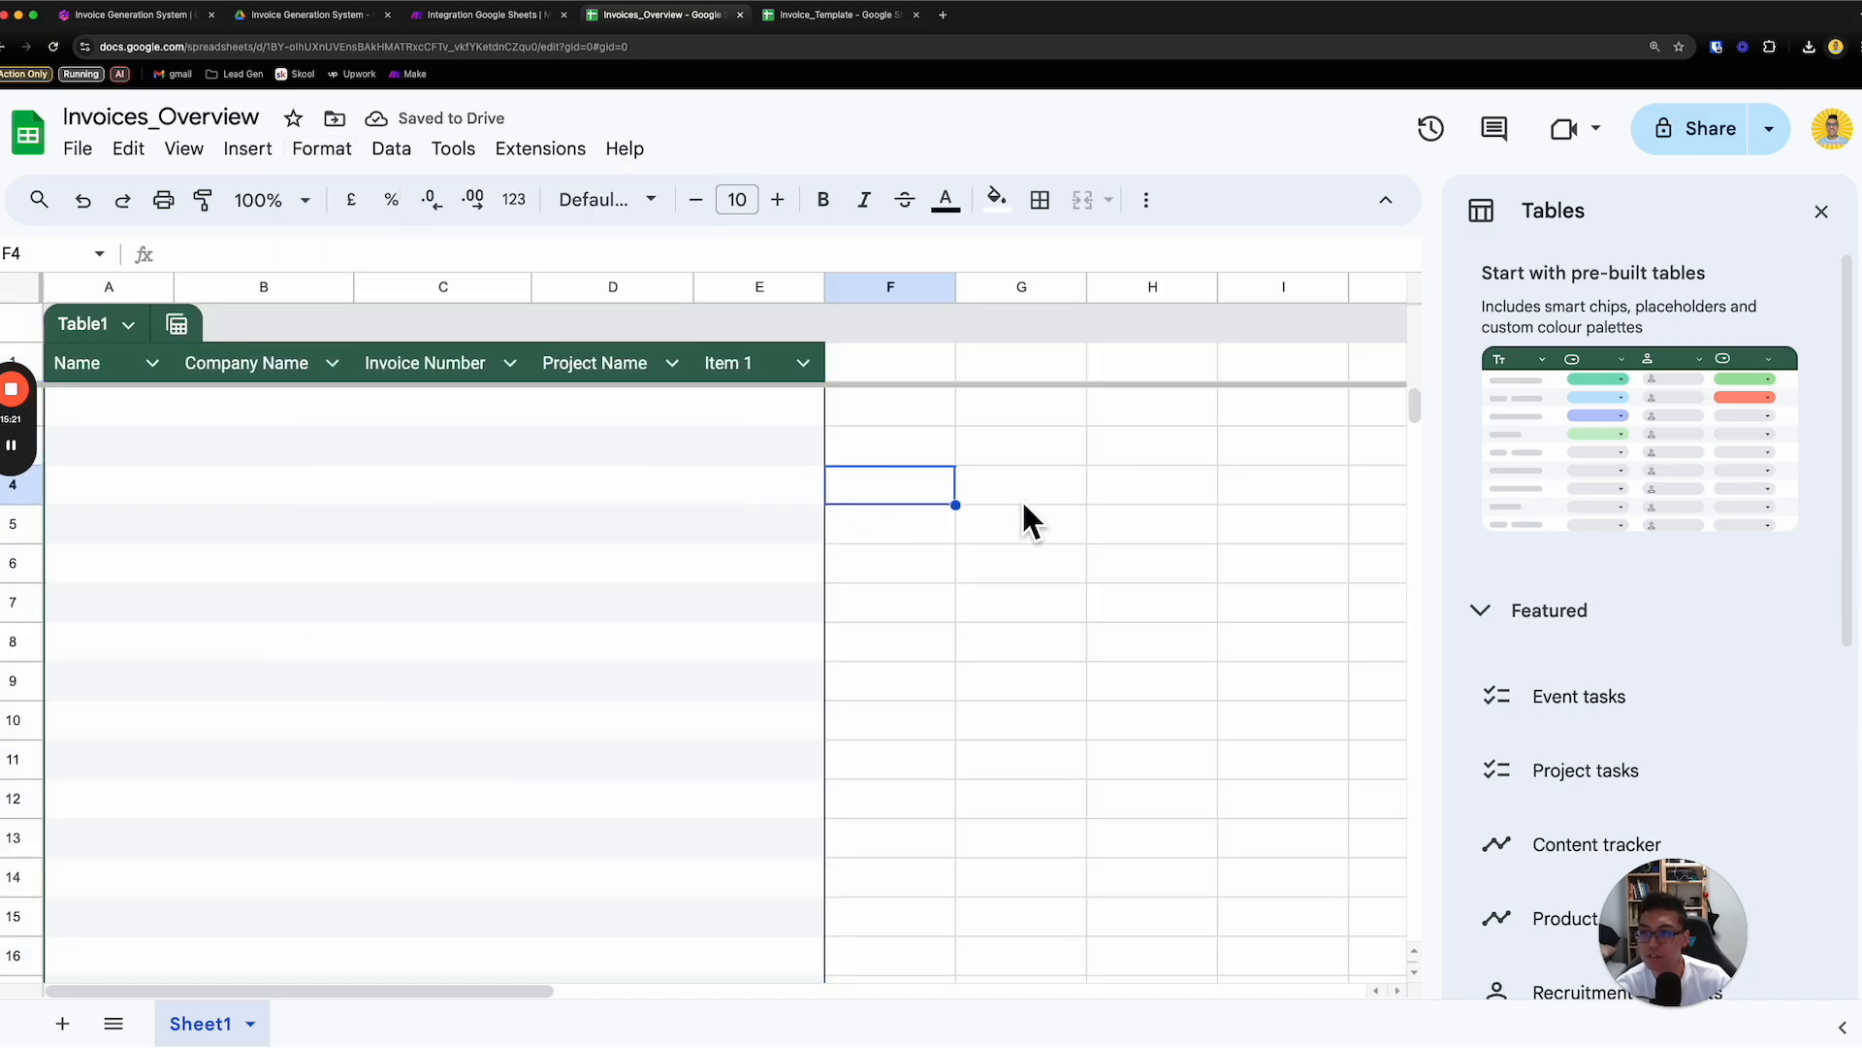
# - Rename the table as Invoices
pyautogui.click(123, 327)
pyautogui.click(207, 365)
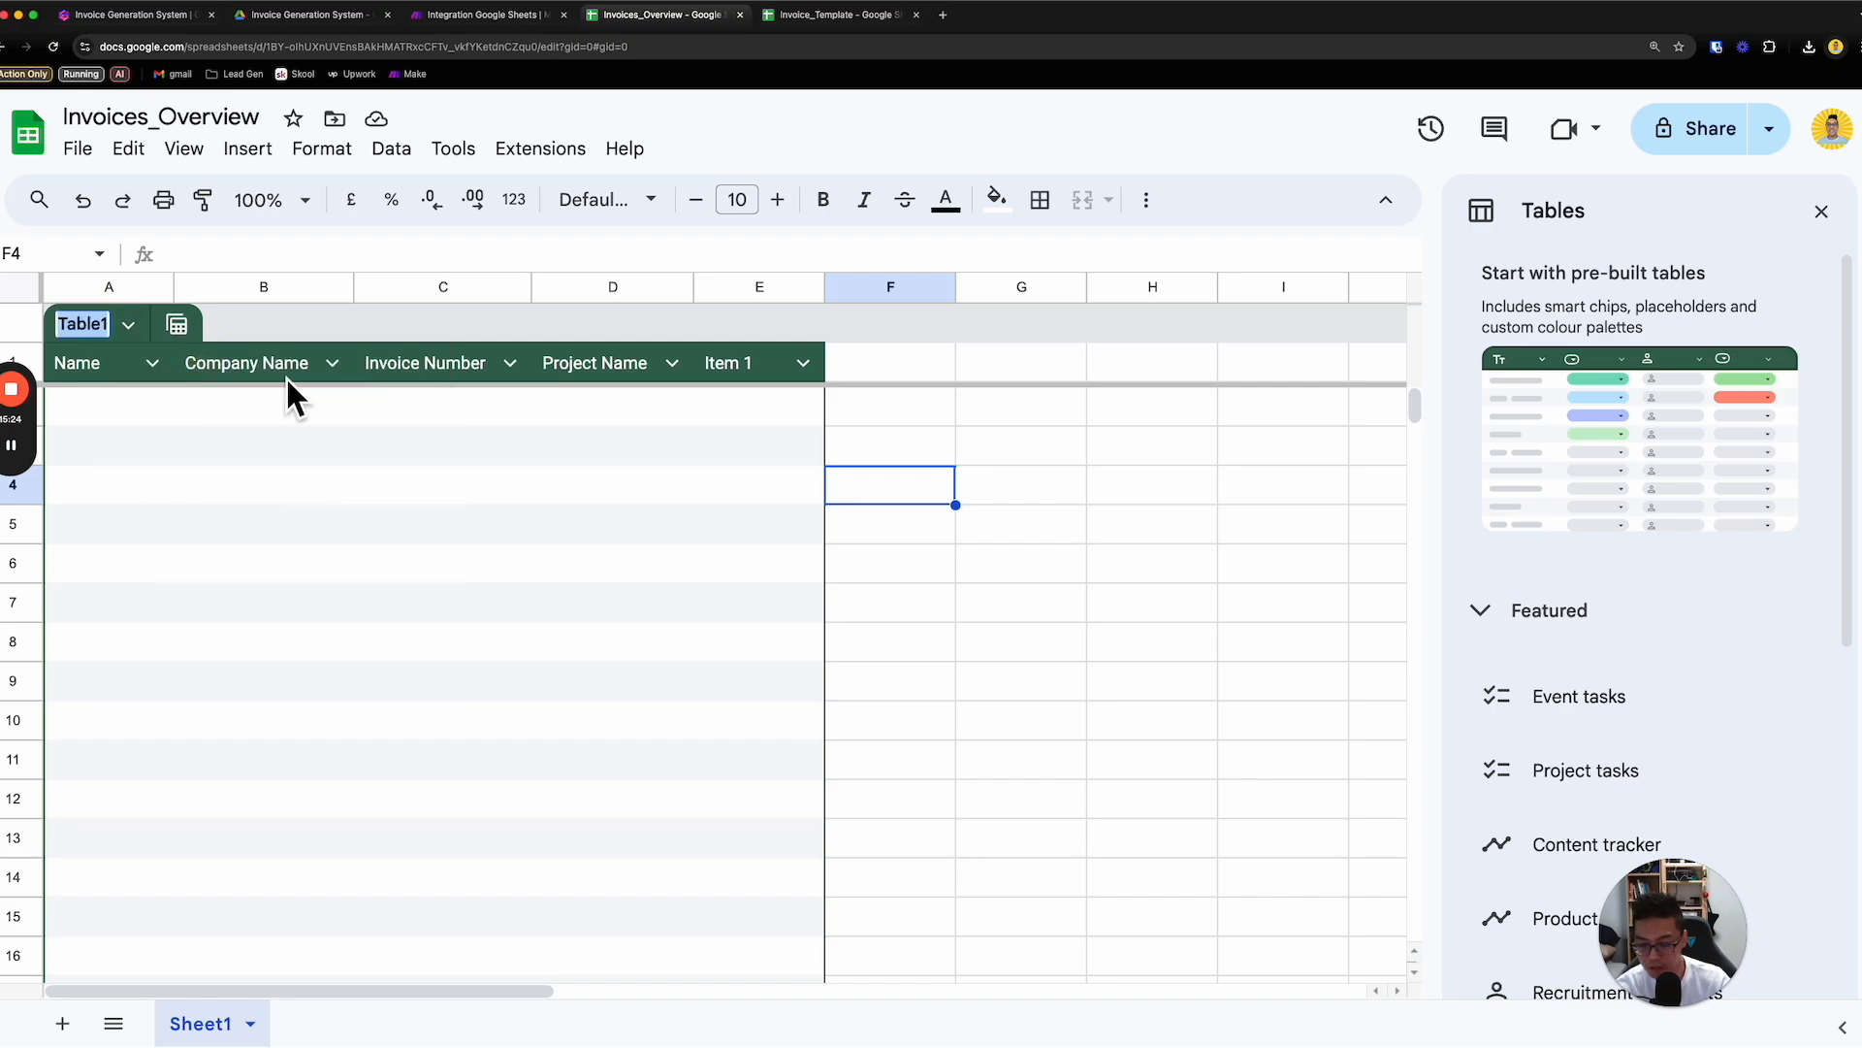
pyautogui.write('Invoices')
pyautogui.press('Return')
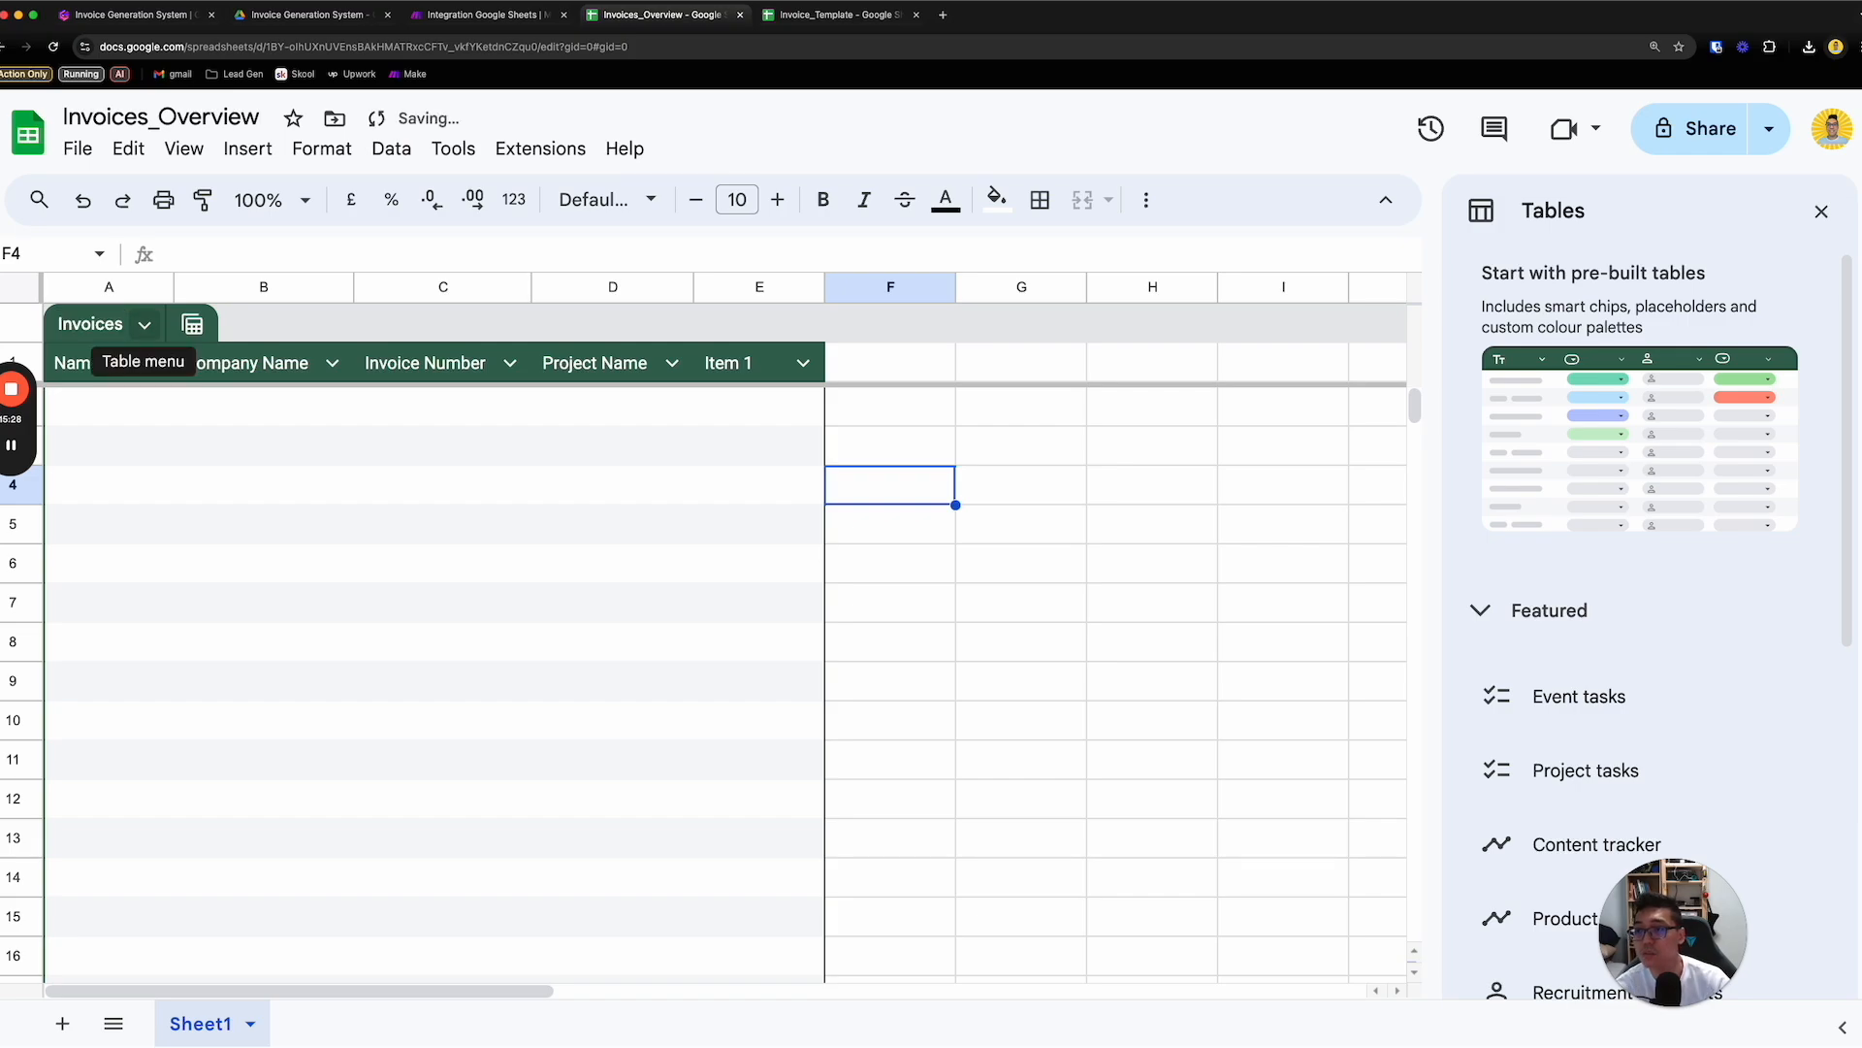
pyautogui.click(555, 449)
pyautogui.click(904, 441)
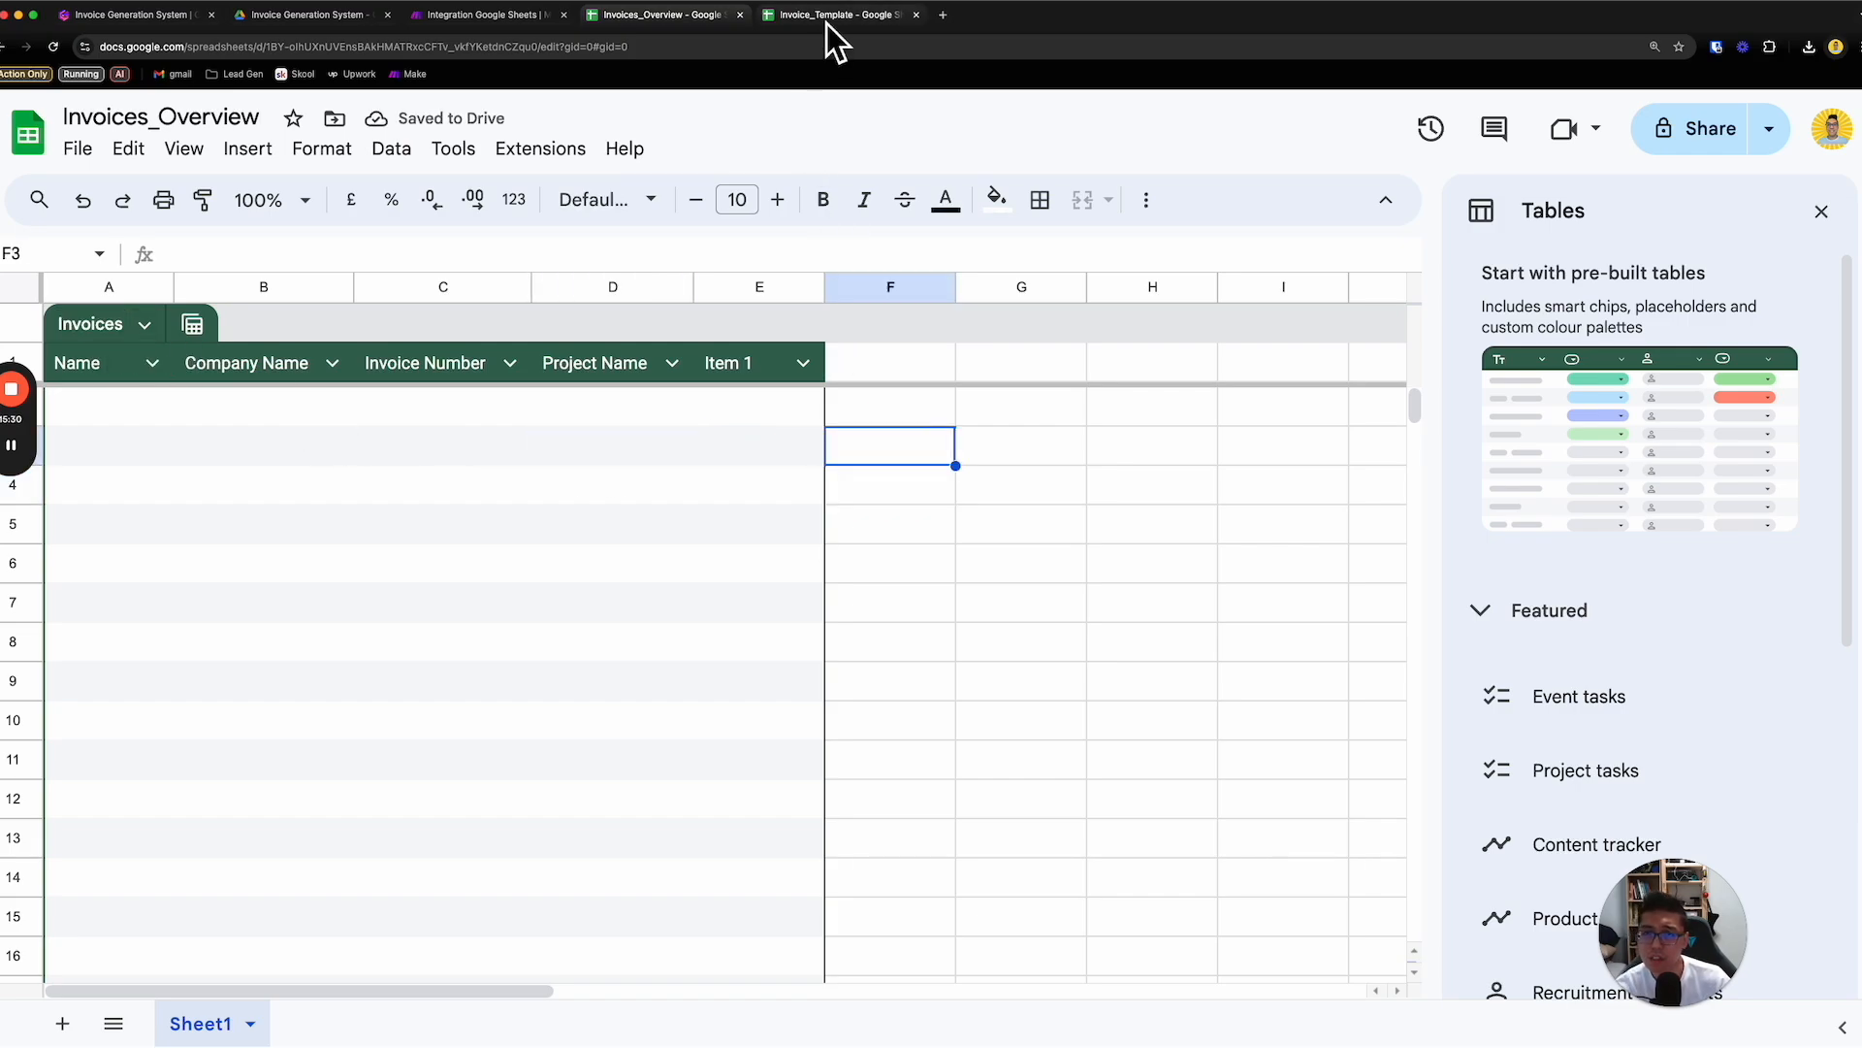
# - Clear the Due date label and its date from F14:G15 in Invoice_Template
pyautogui.click(828, 22)
pyautogui.moveTo(620, 602); pyautogui.dragTo(620, 621)
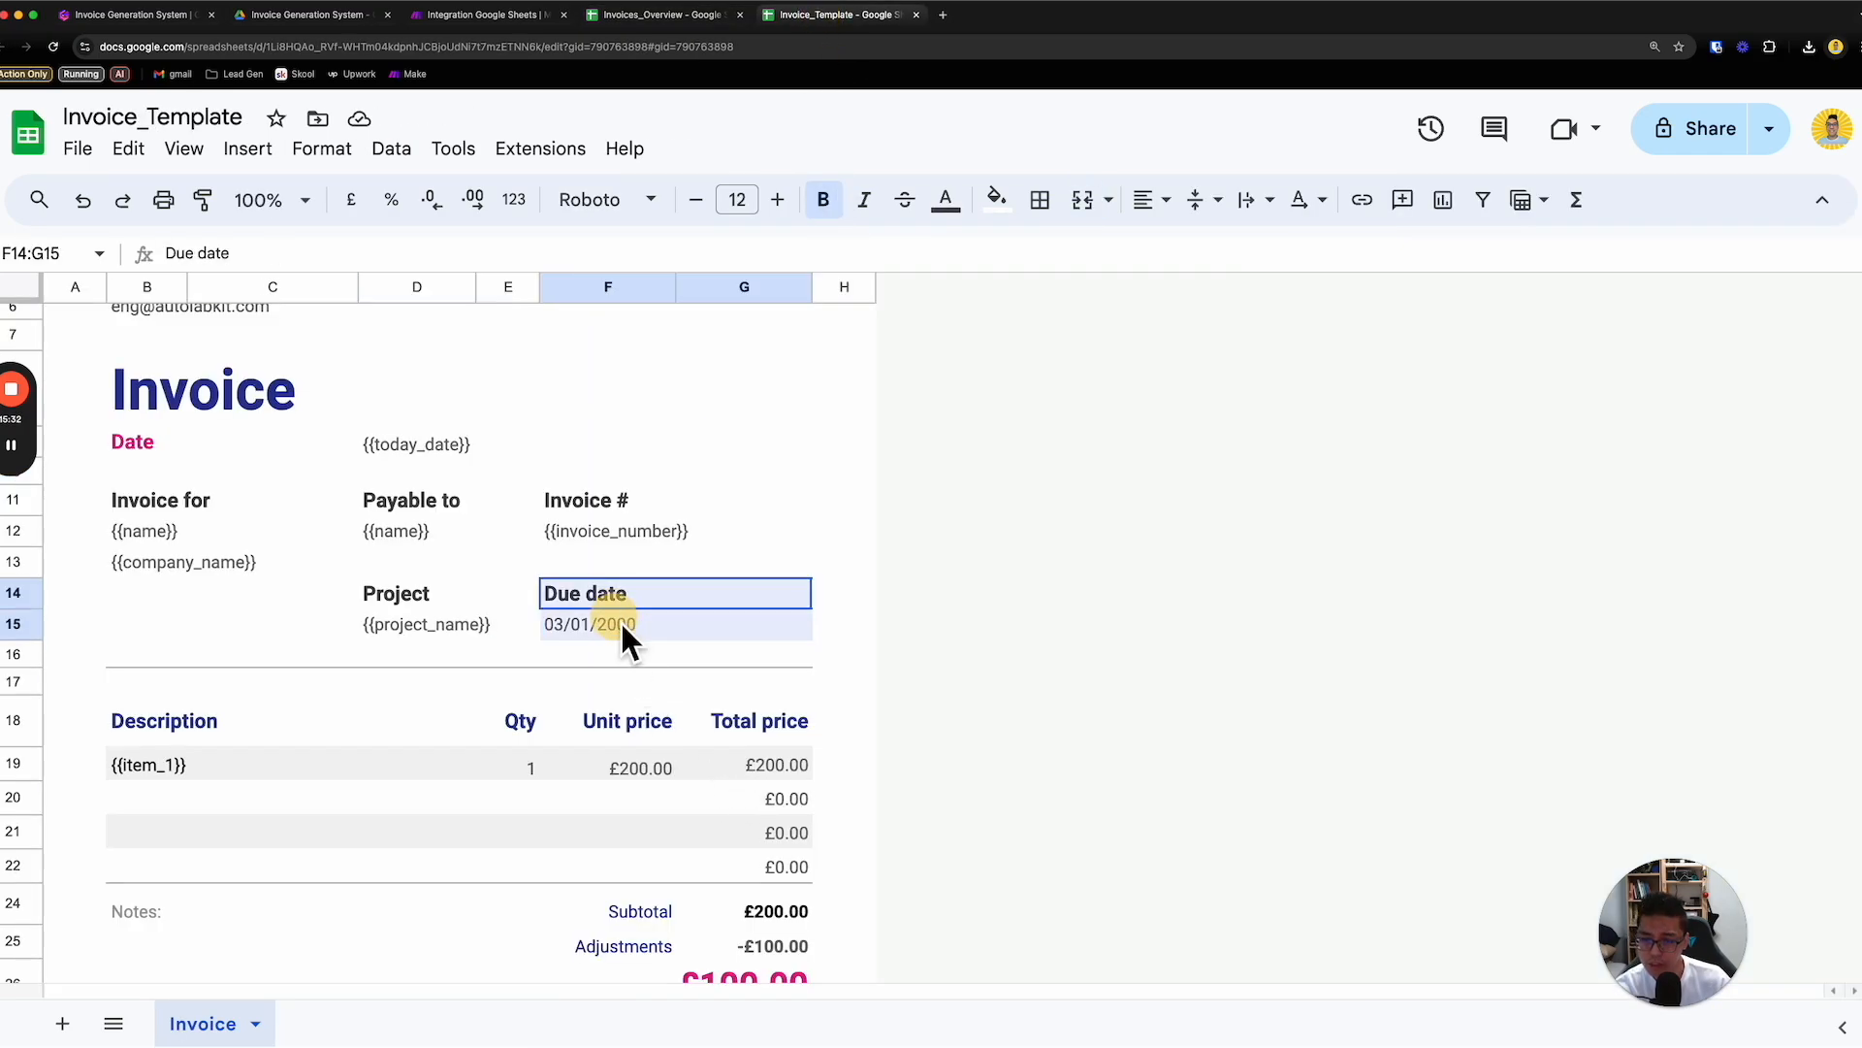
pyautogui.press('Delete')
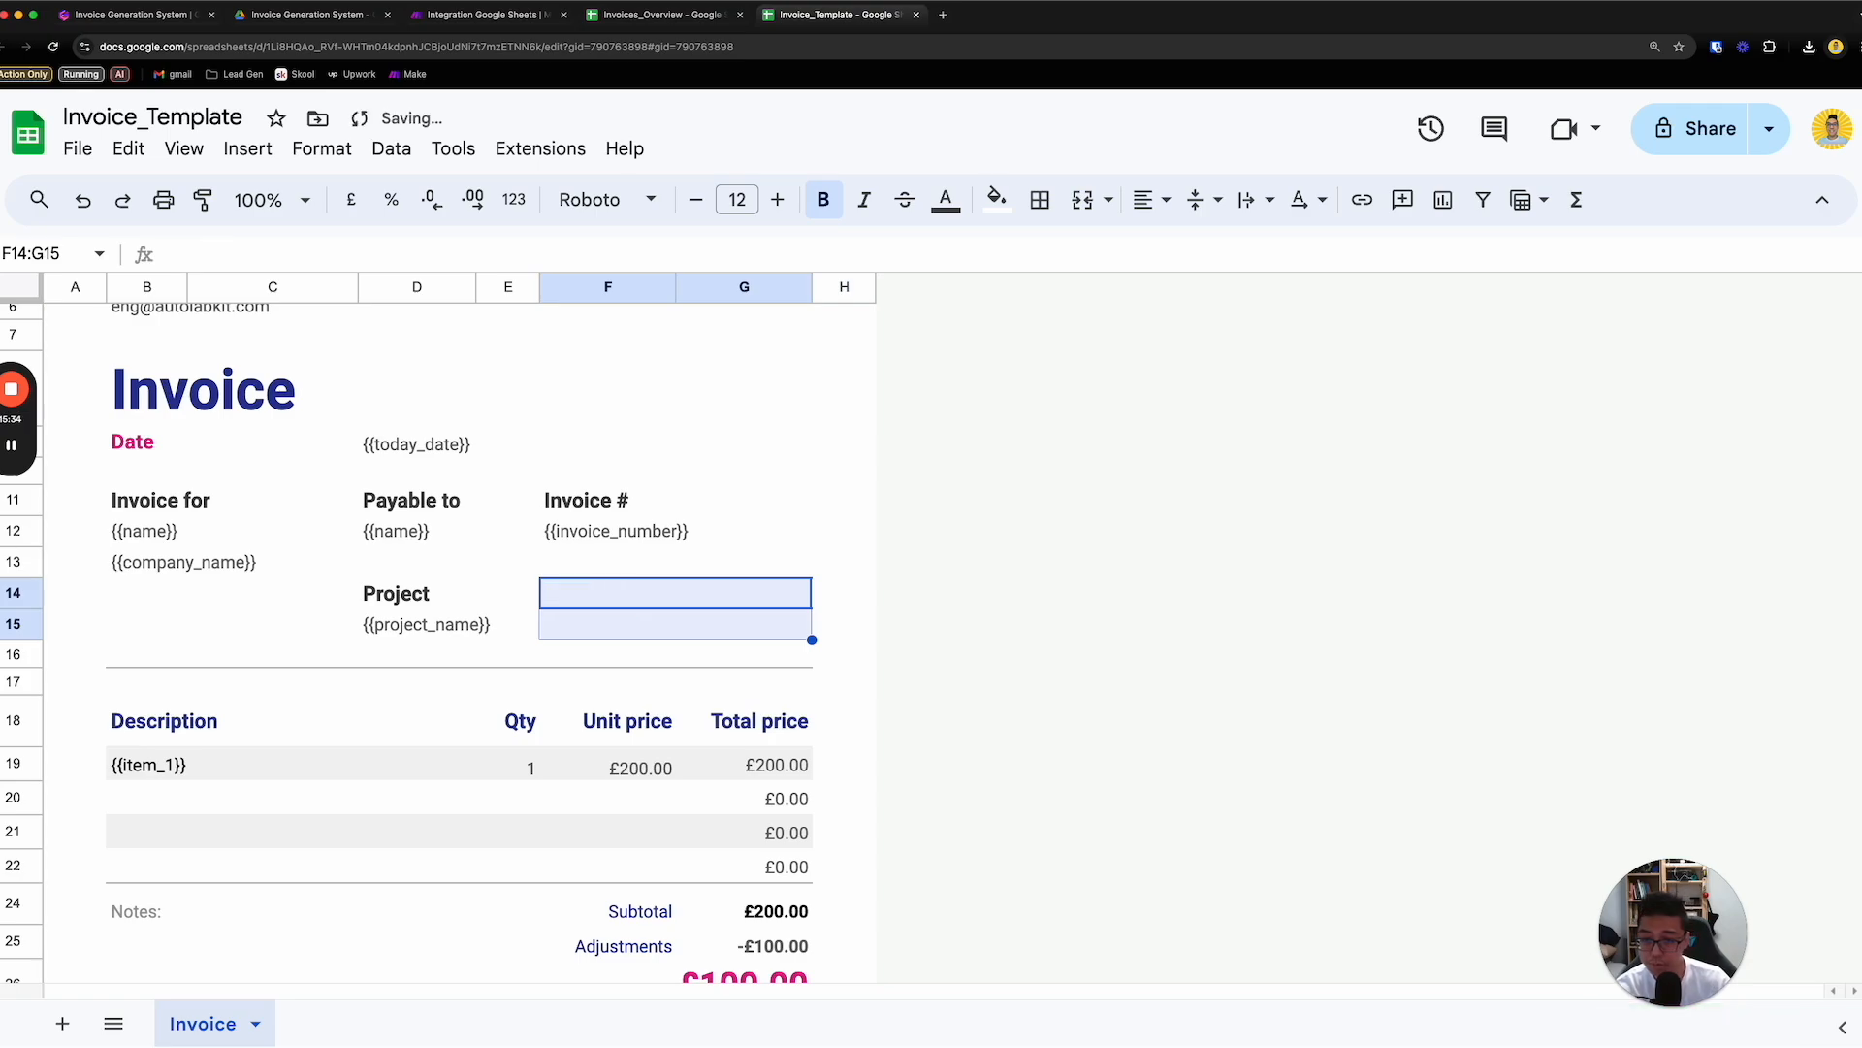
pyautogui.scroll(-3, 796, 776)
pyautogui.scroll(5, 719, 777)
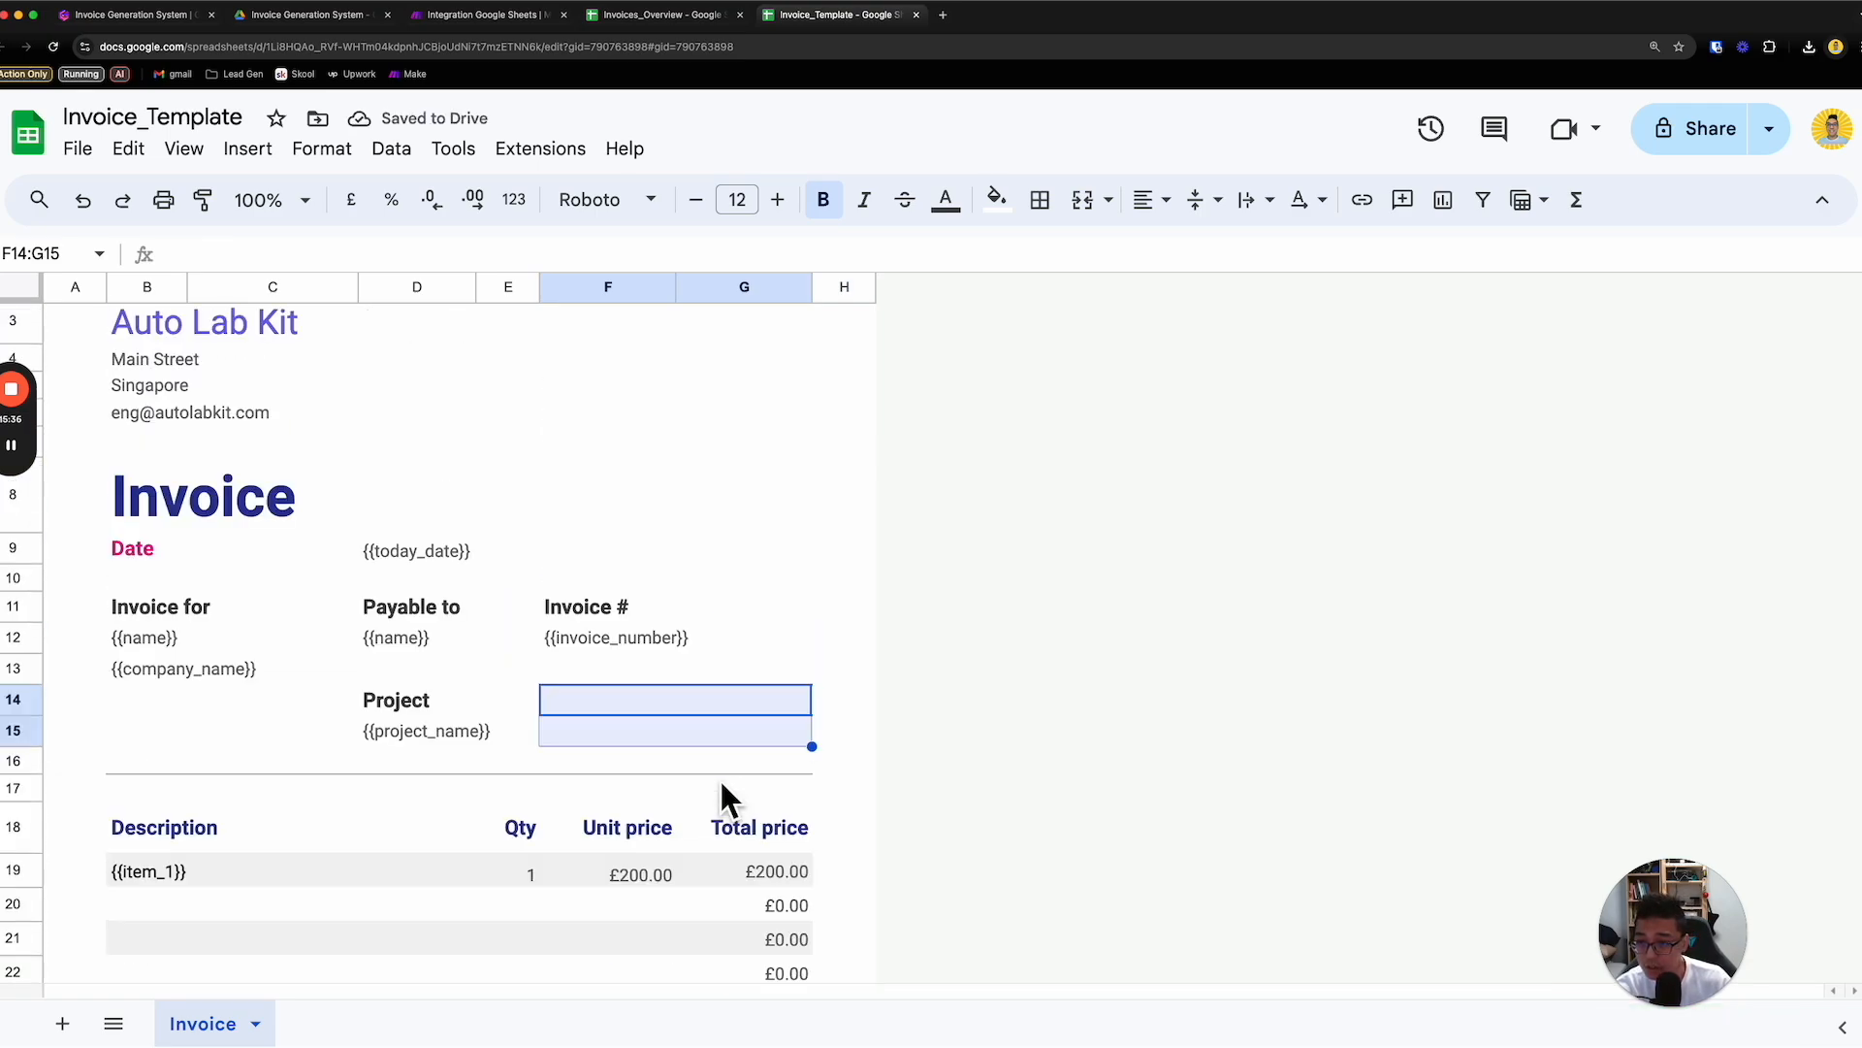
pyautogui.click(751, 593)
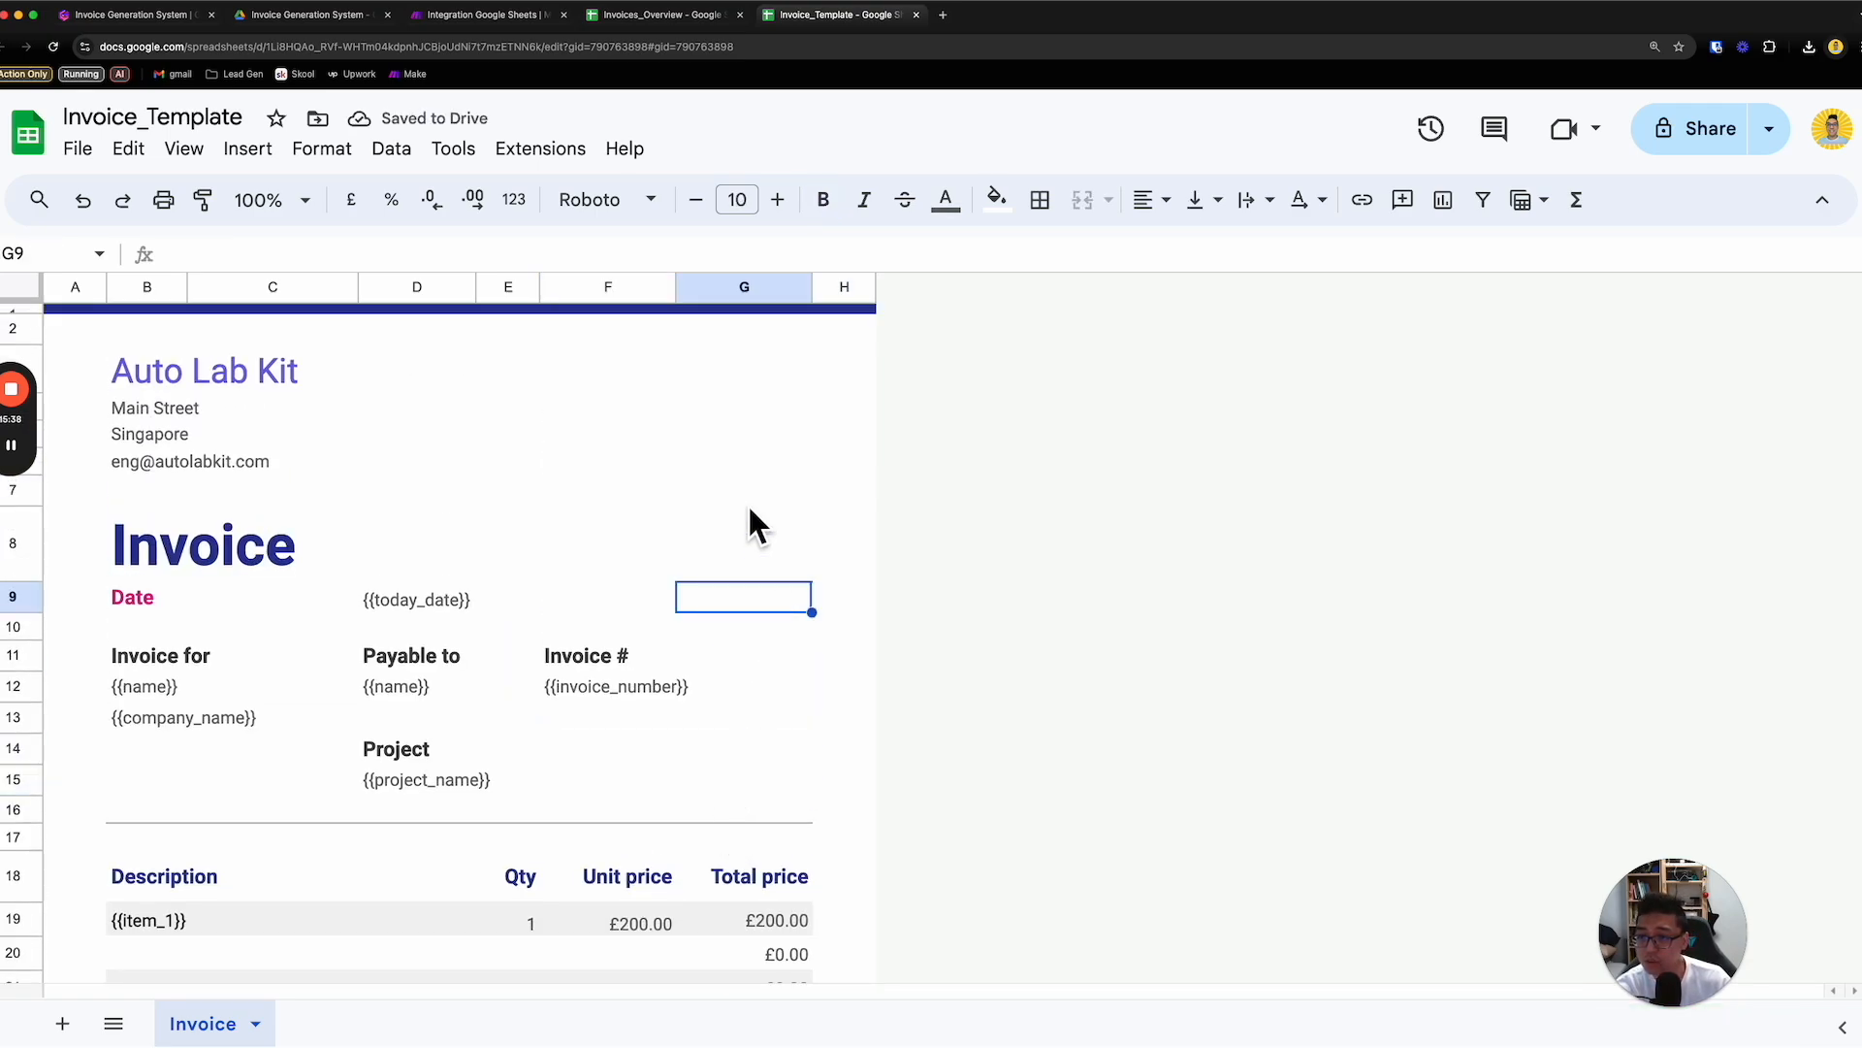
# - In Invoices_Overview, fill the first table row with the client's first name in A2 and the company AL LLC in B2
pyautogui.click(700, 21)
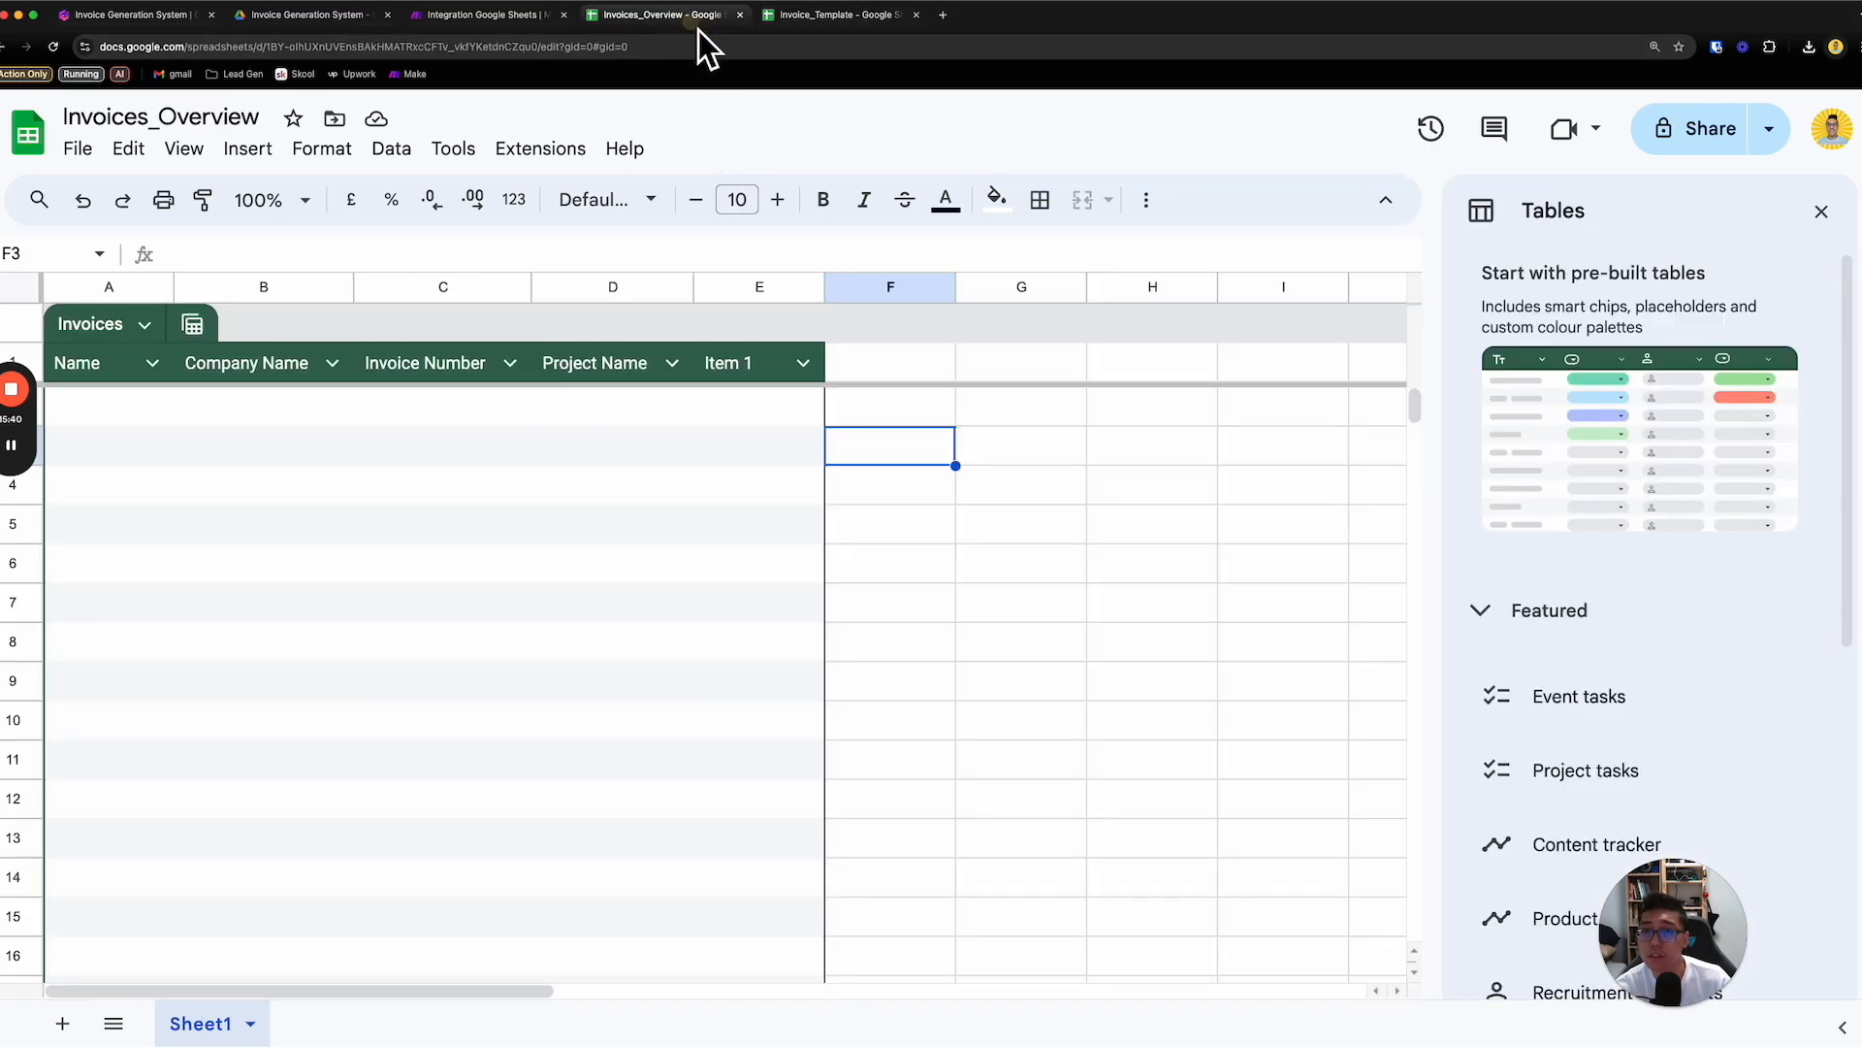
pyautogui.doubleClick(117, 405)
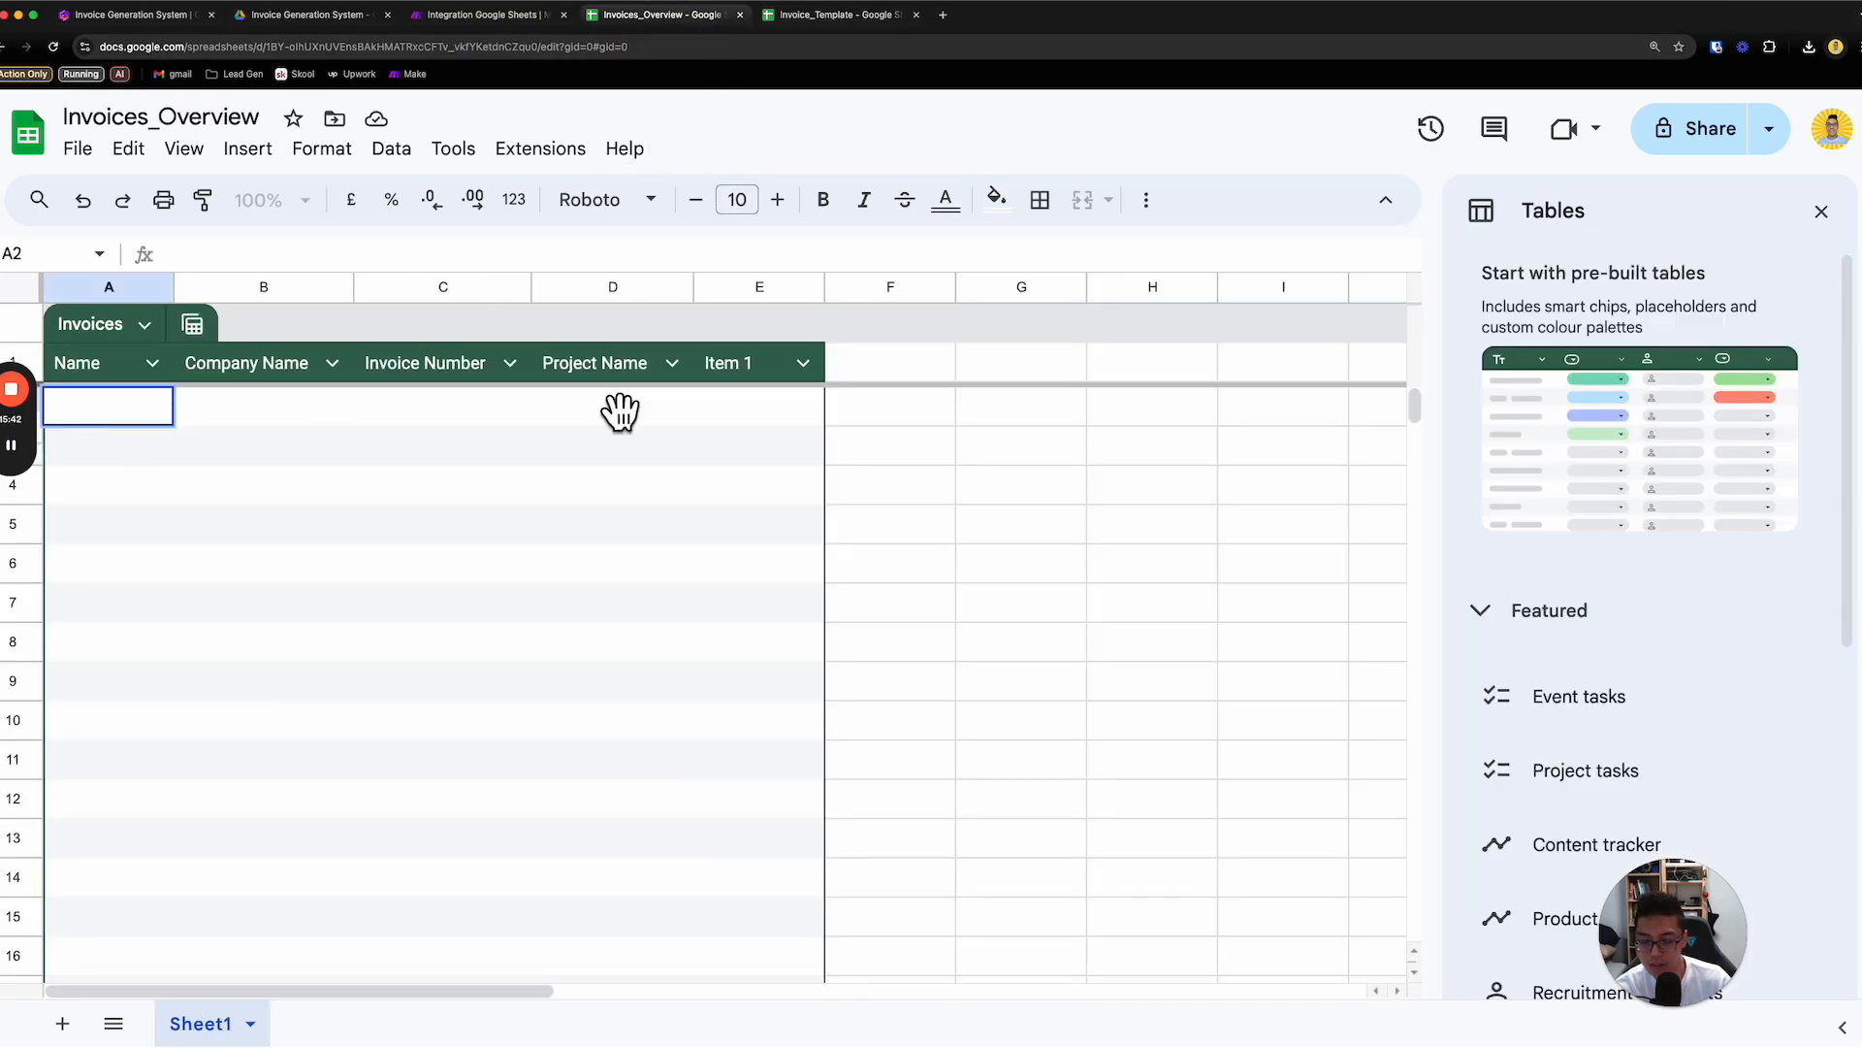
pyautogui.write('Alex')
pyautogui.press('Tab')
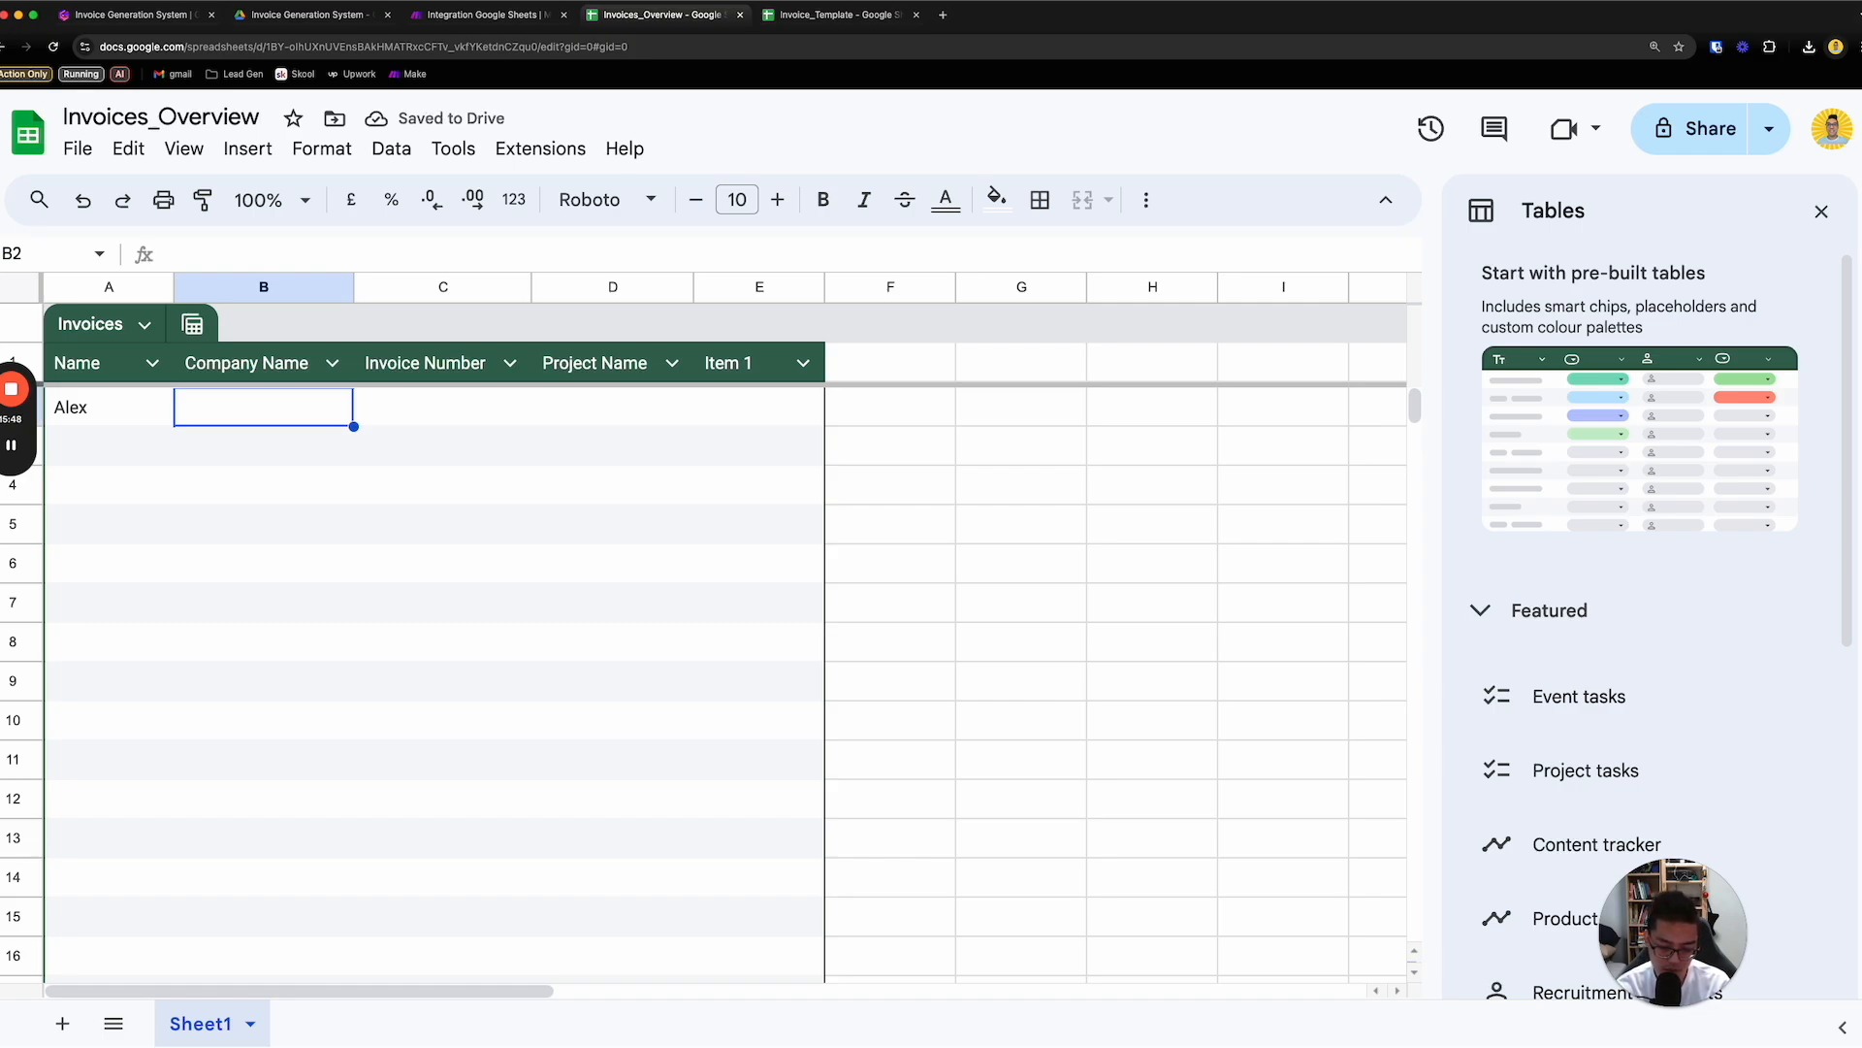
pyautogui.write('AL LLC')
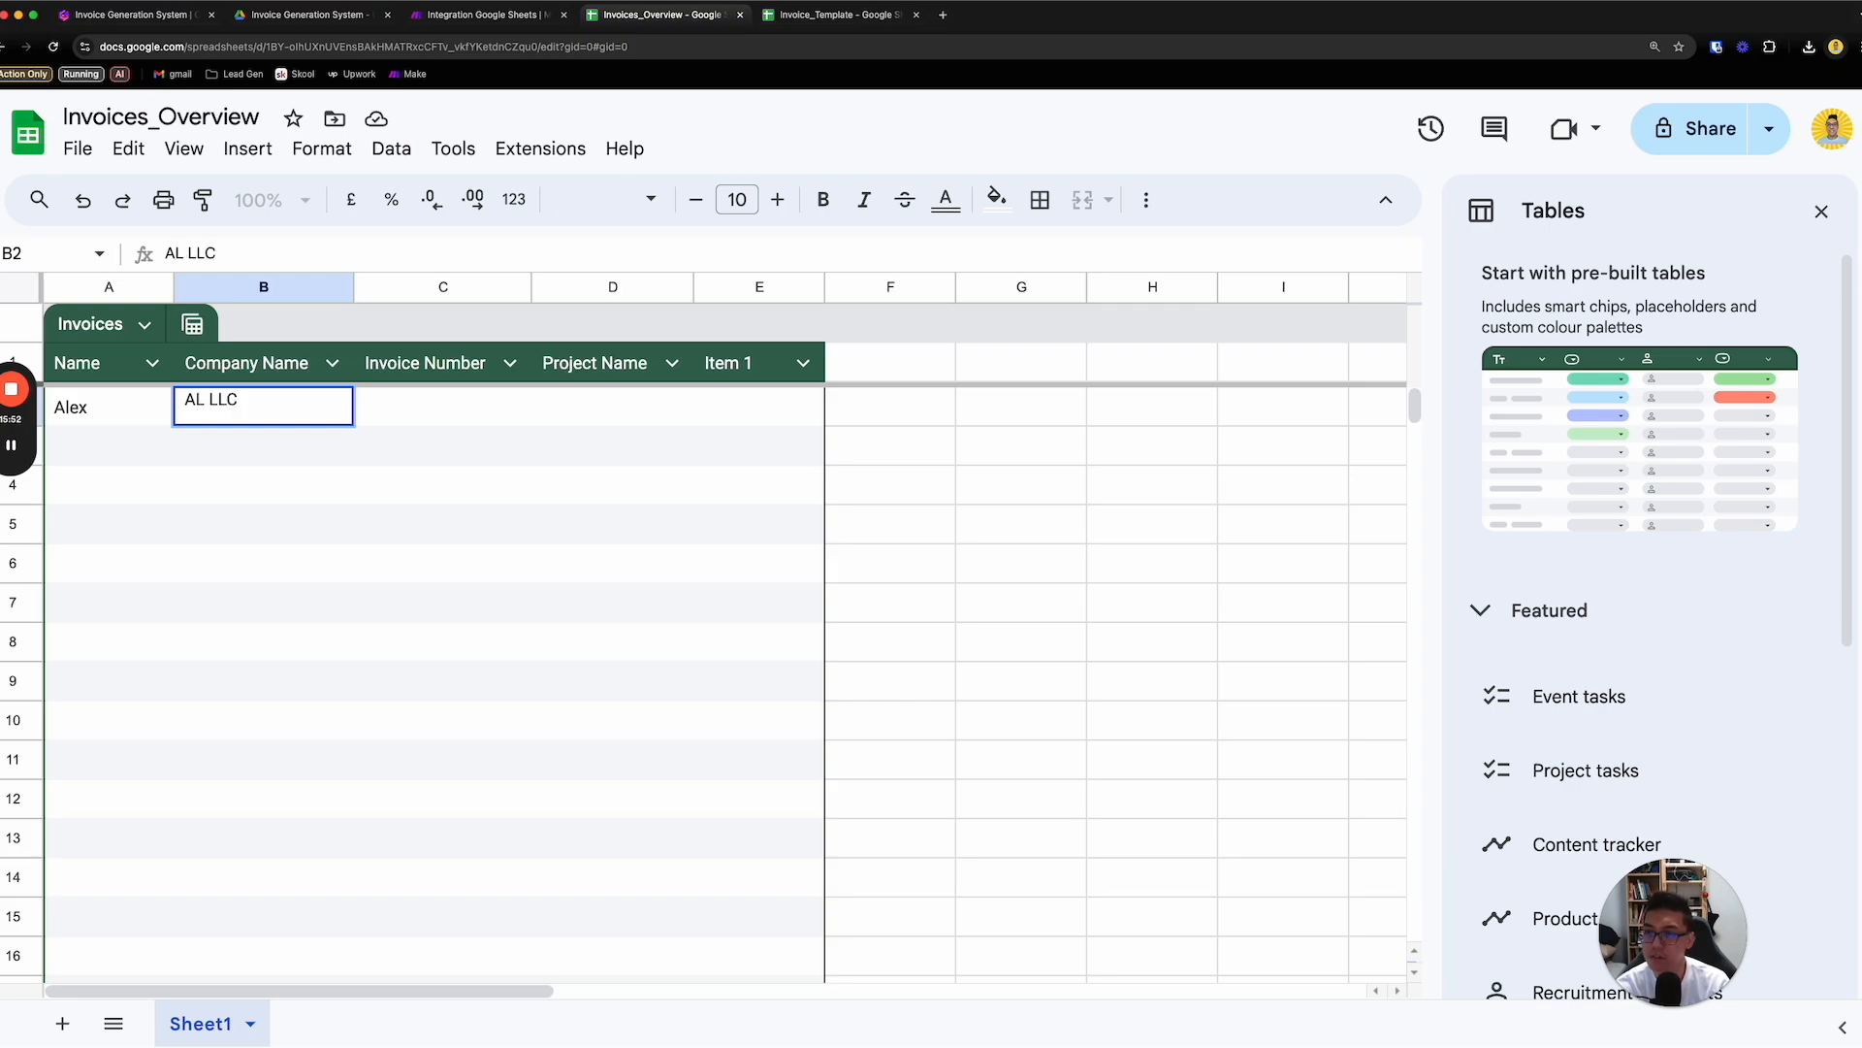
pyautogui.press('Tab')
# - Enter invoice number 1001 in C2 and begin the project name in D2 with "Setu"
pyautogui.write('10')
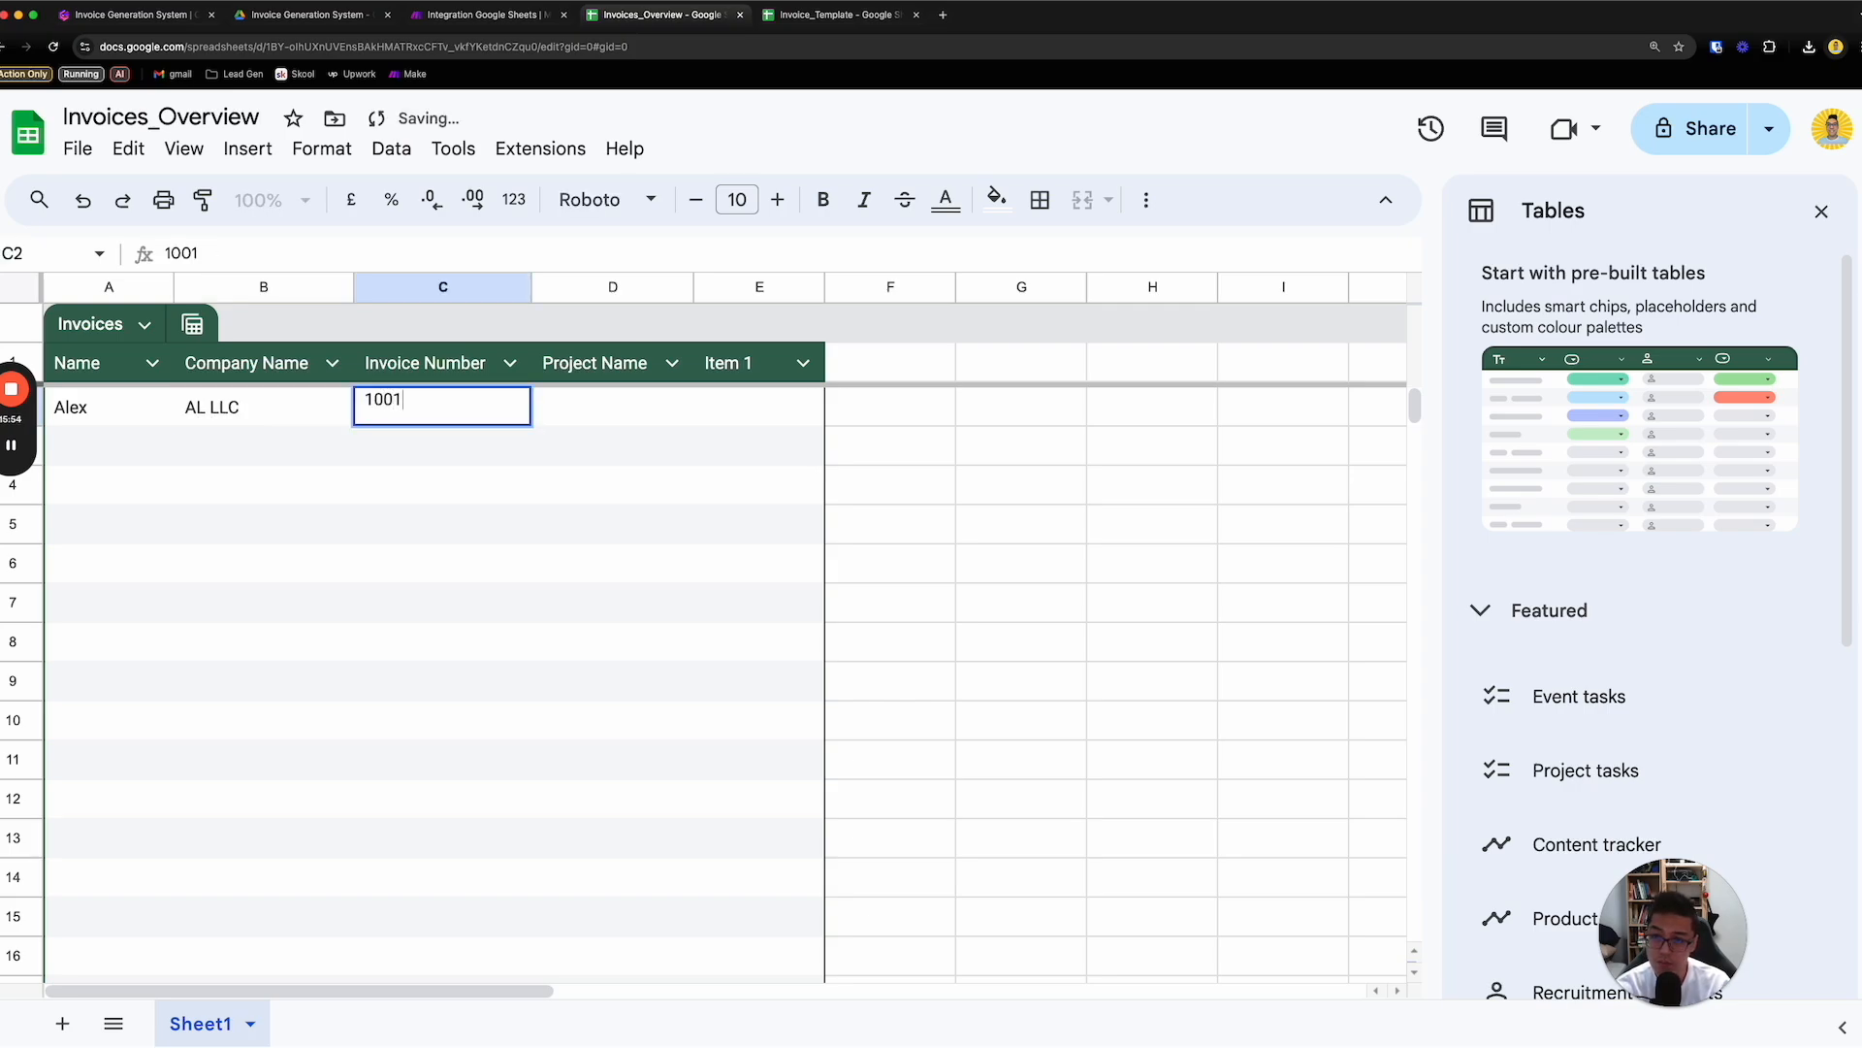
pyautogui.press('Tab')
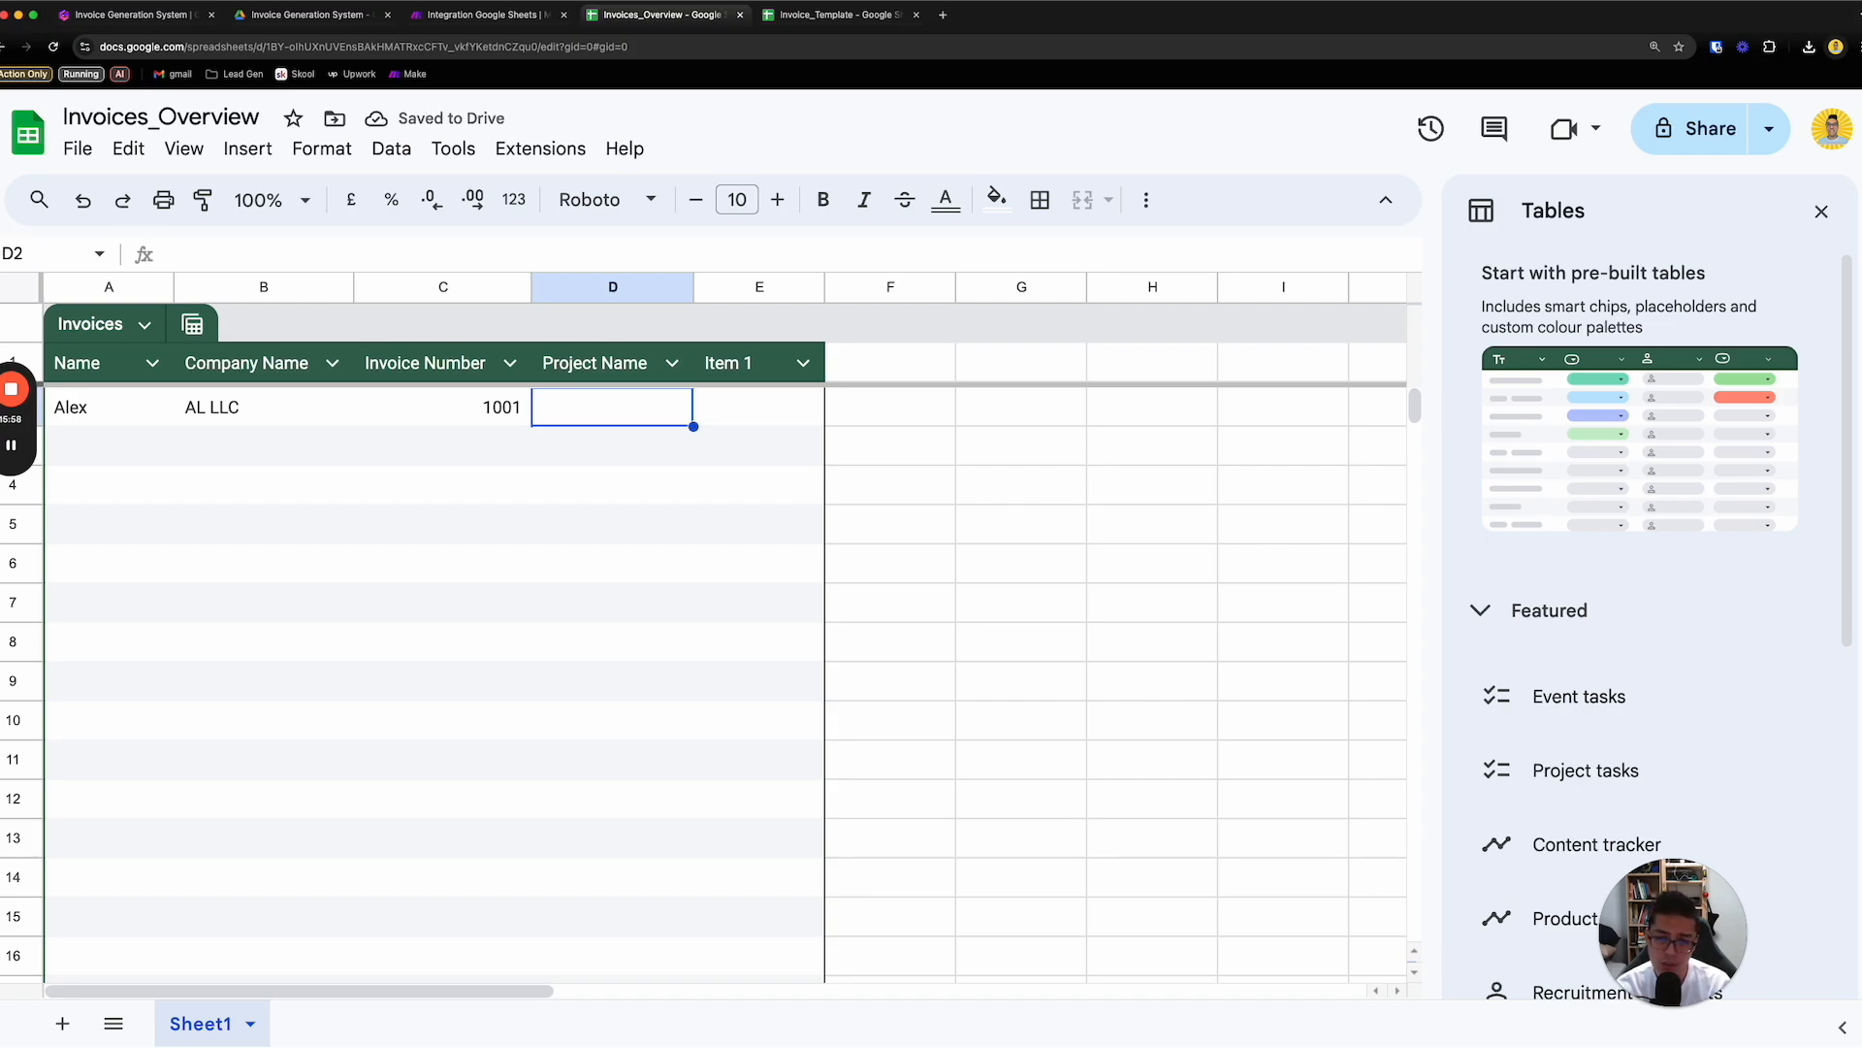
pyautogui.write('Pro')
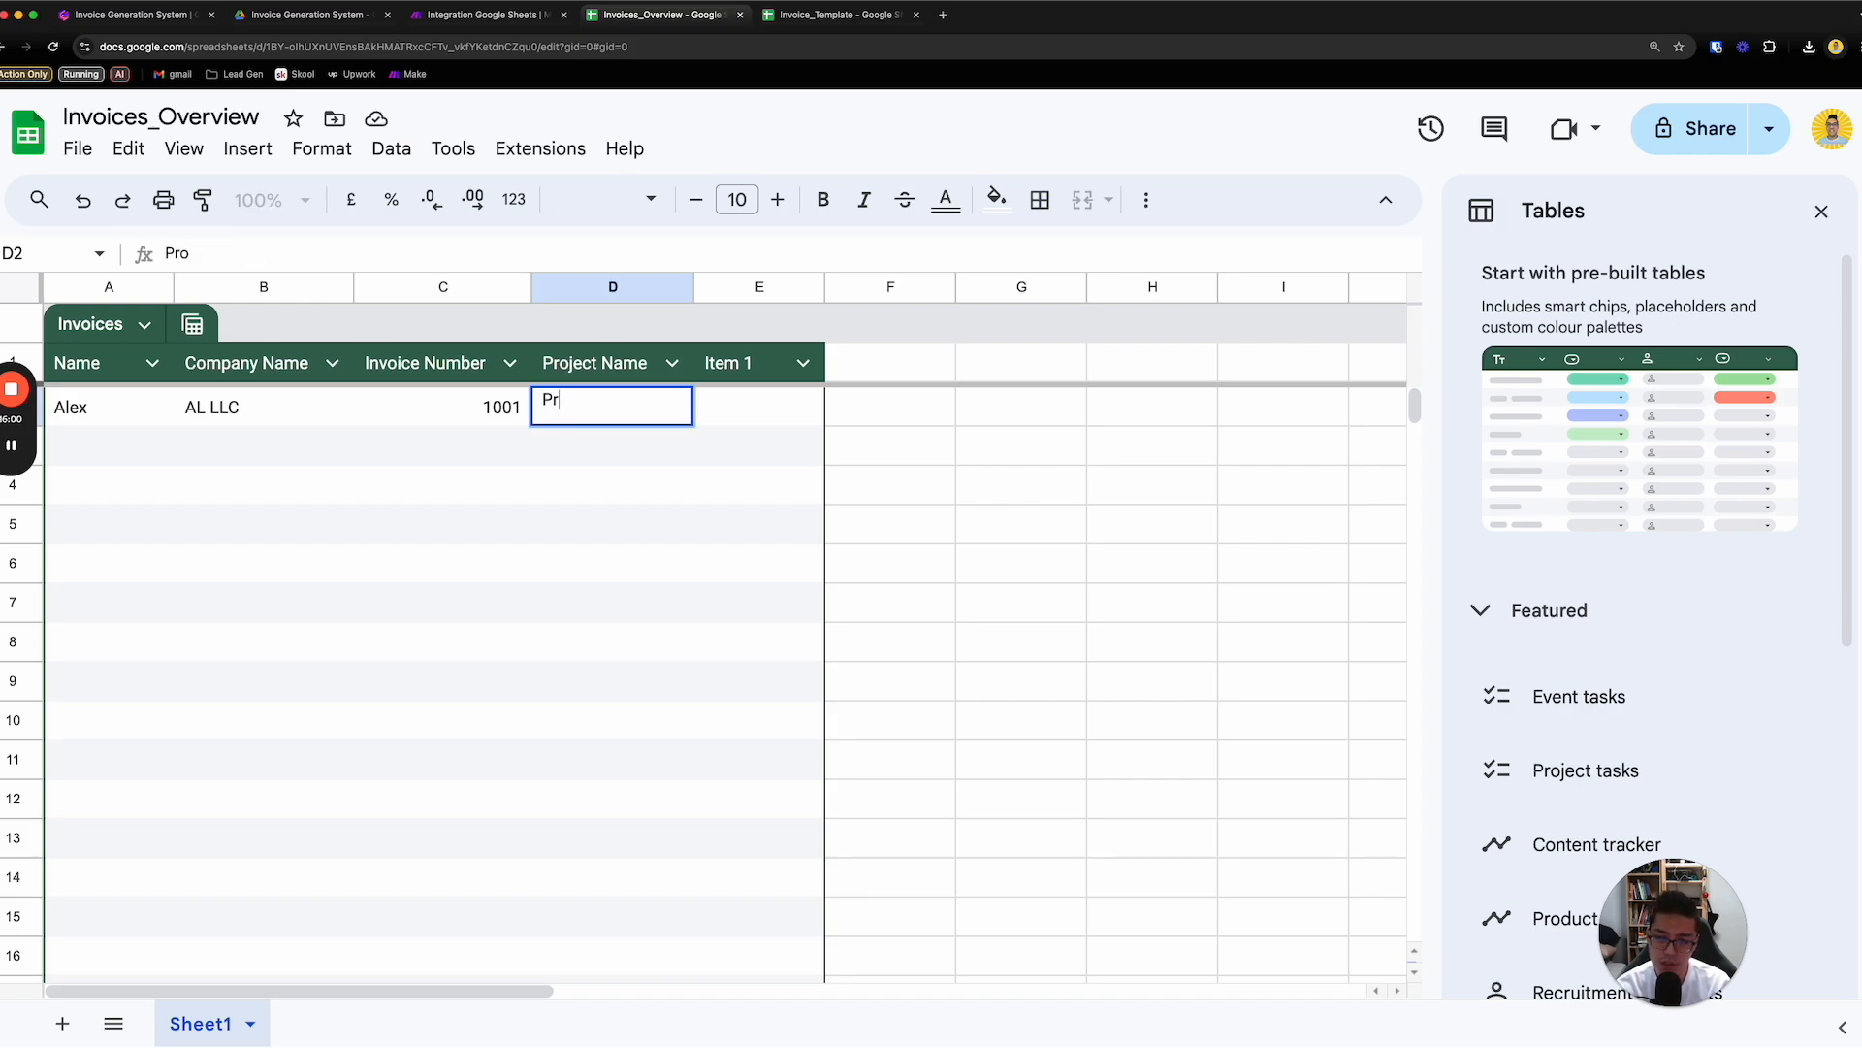
pyautogui.write('Setup of roof')
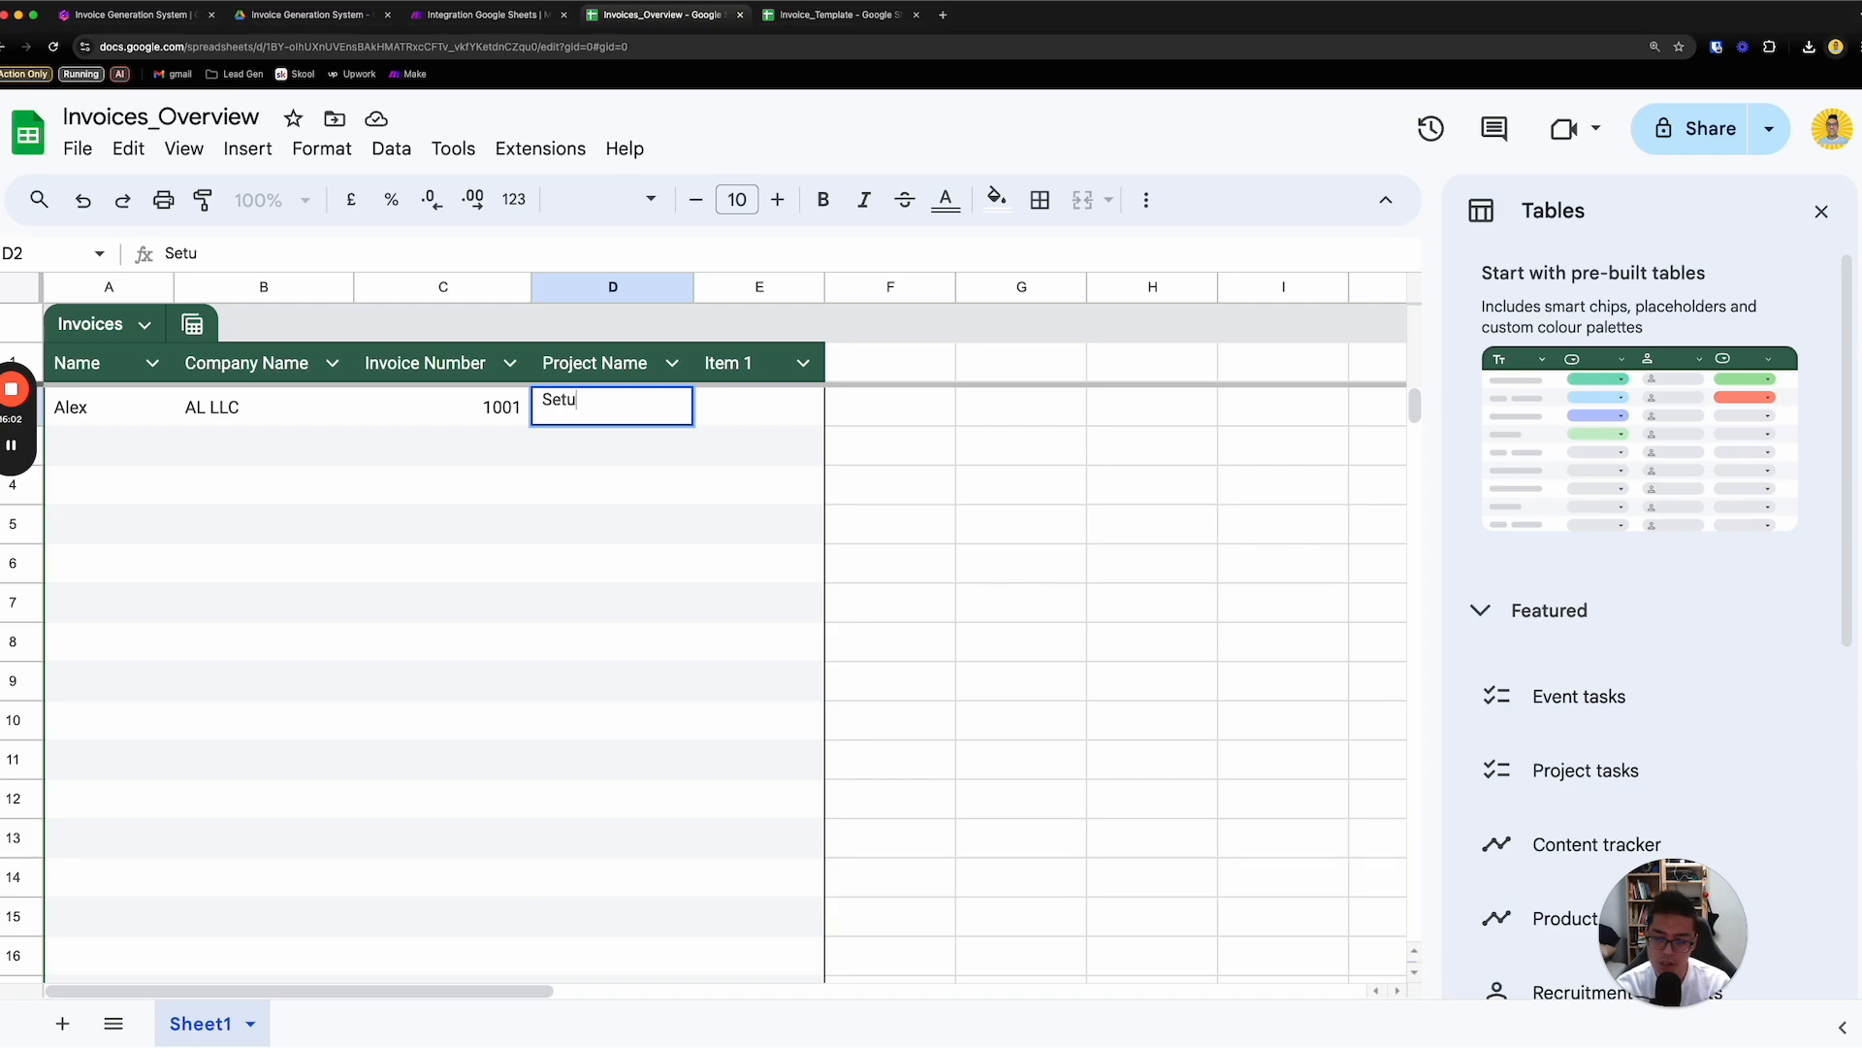
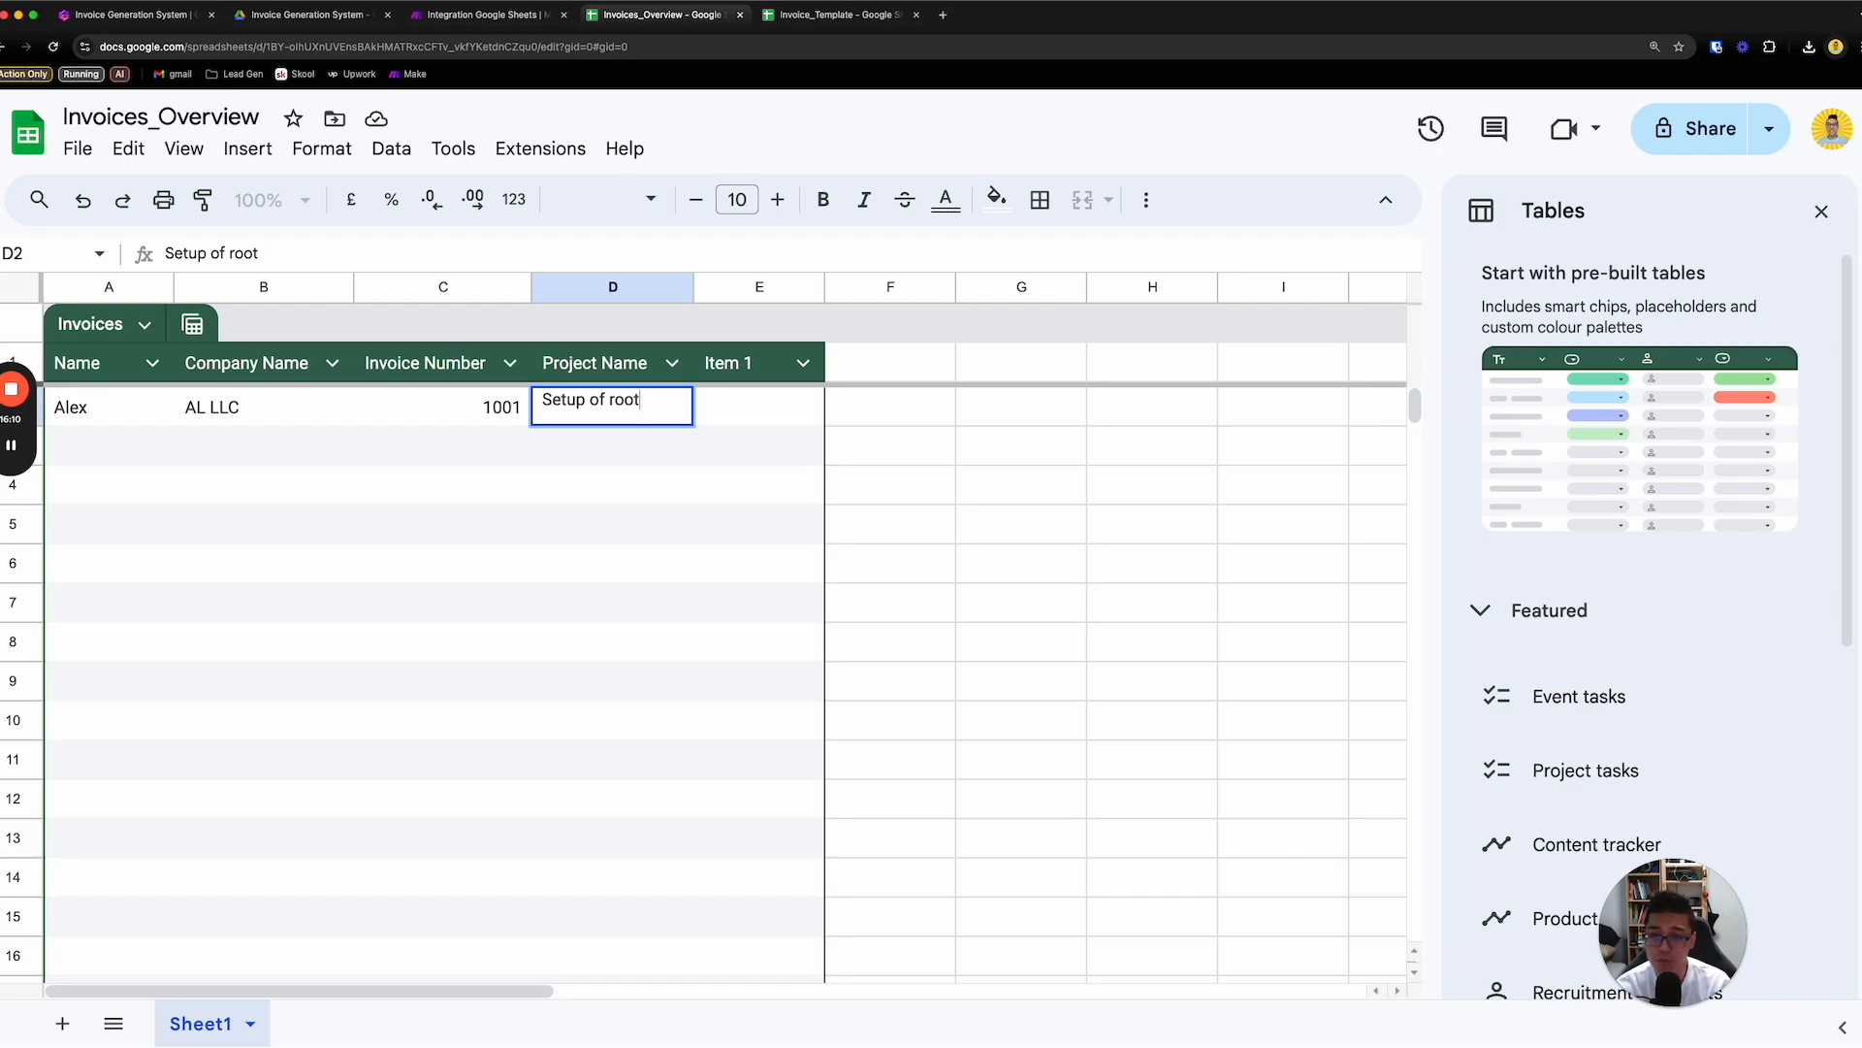
# - Complete the project name in D2 as "Setup of rooftop"
pyautogui.write('top')
pyautogui.press('Tab')
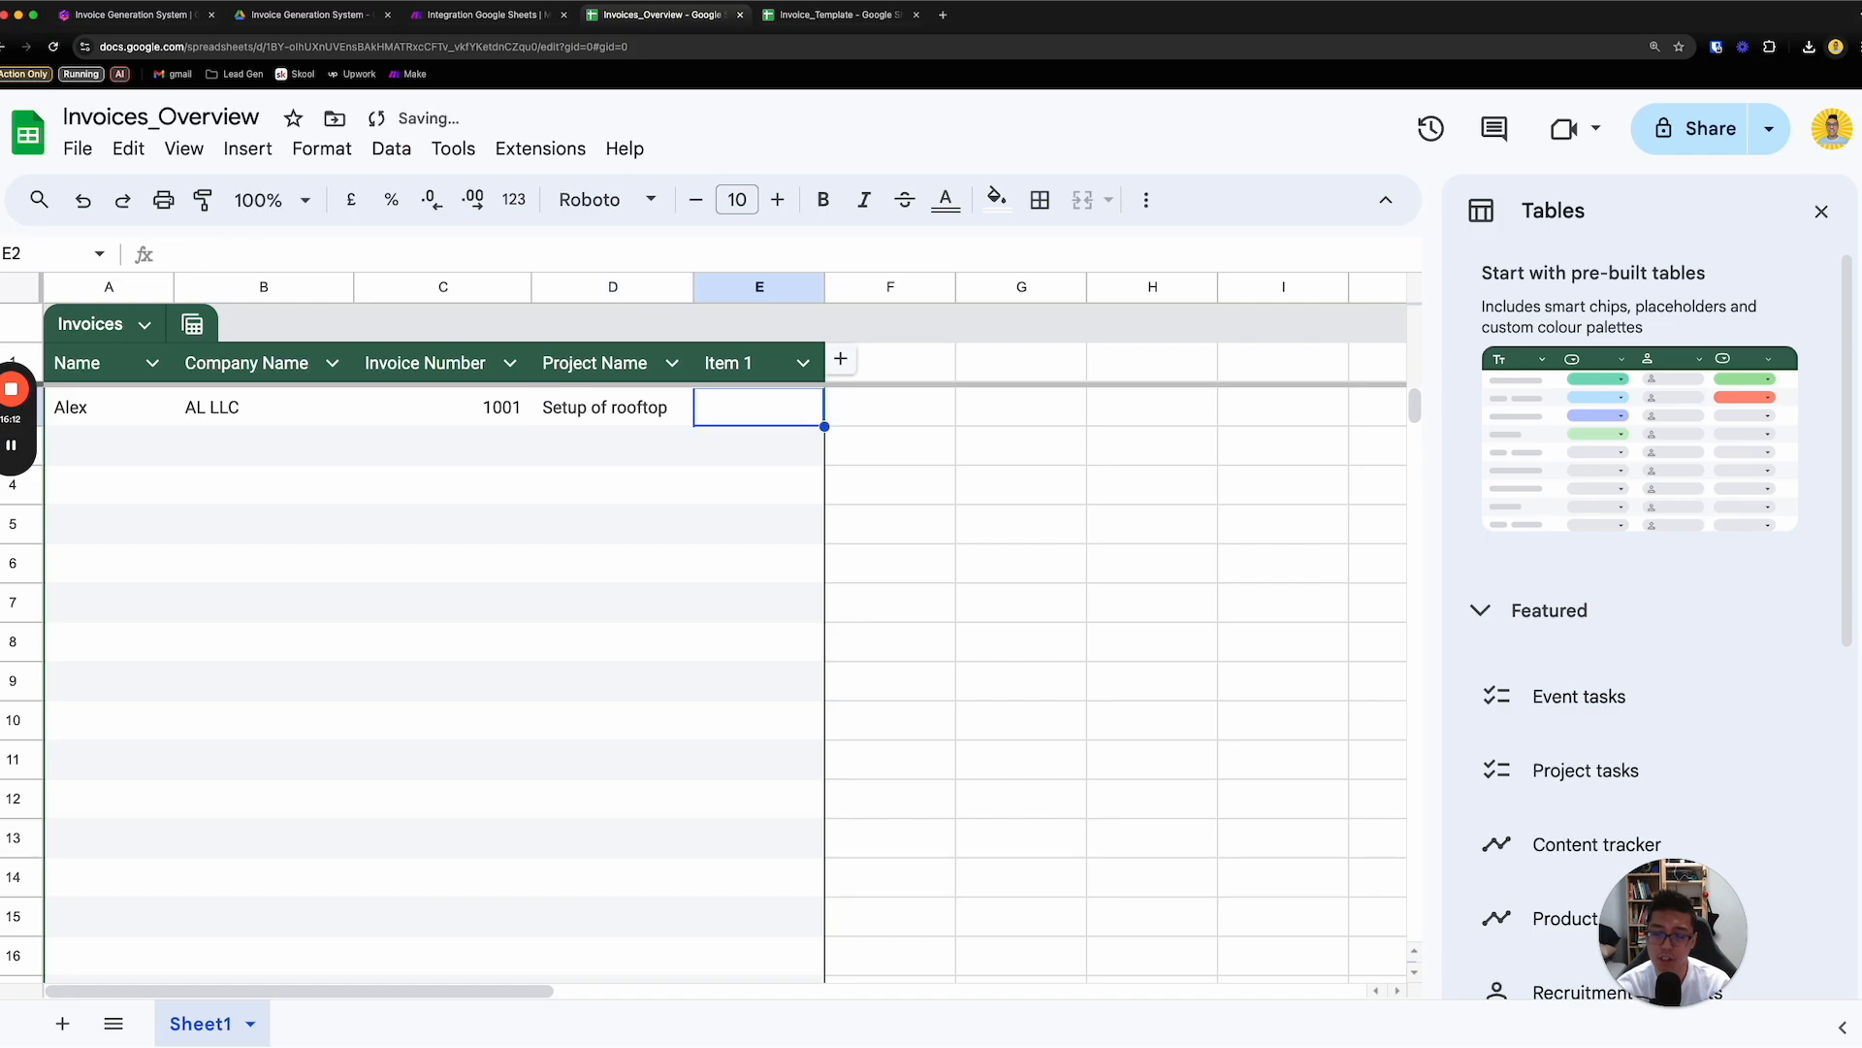
# - Enter "Professional Services" as Item 1 in E2 and widen column E to show the full text
pyautogui.write('prof')
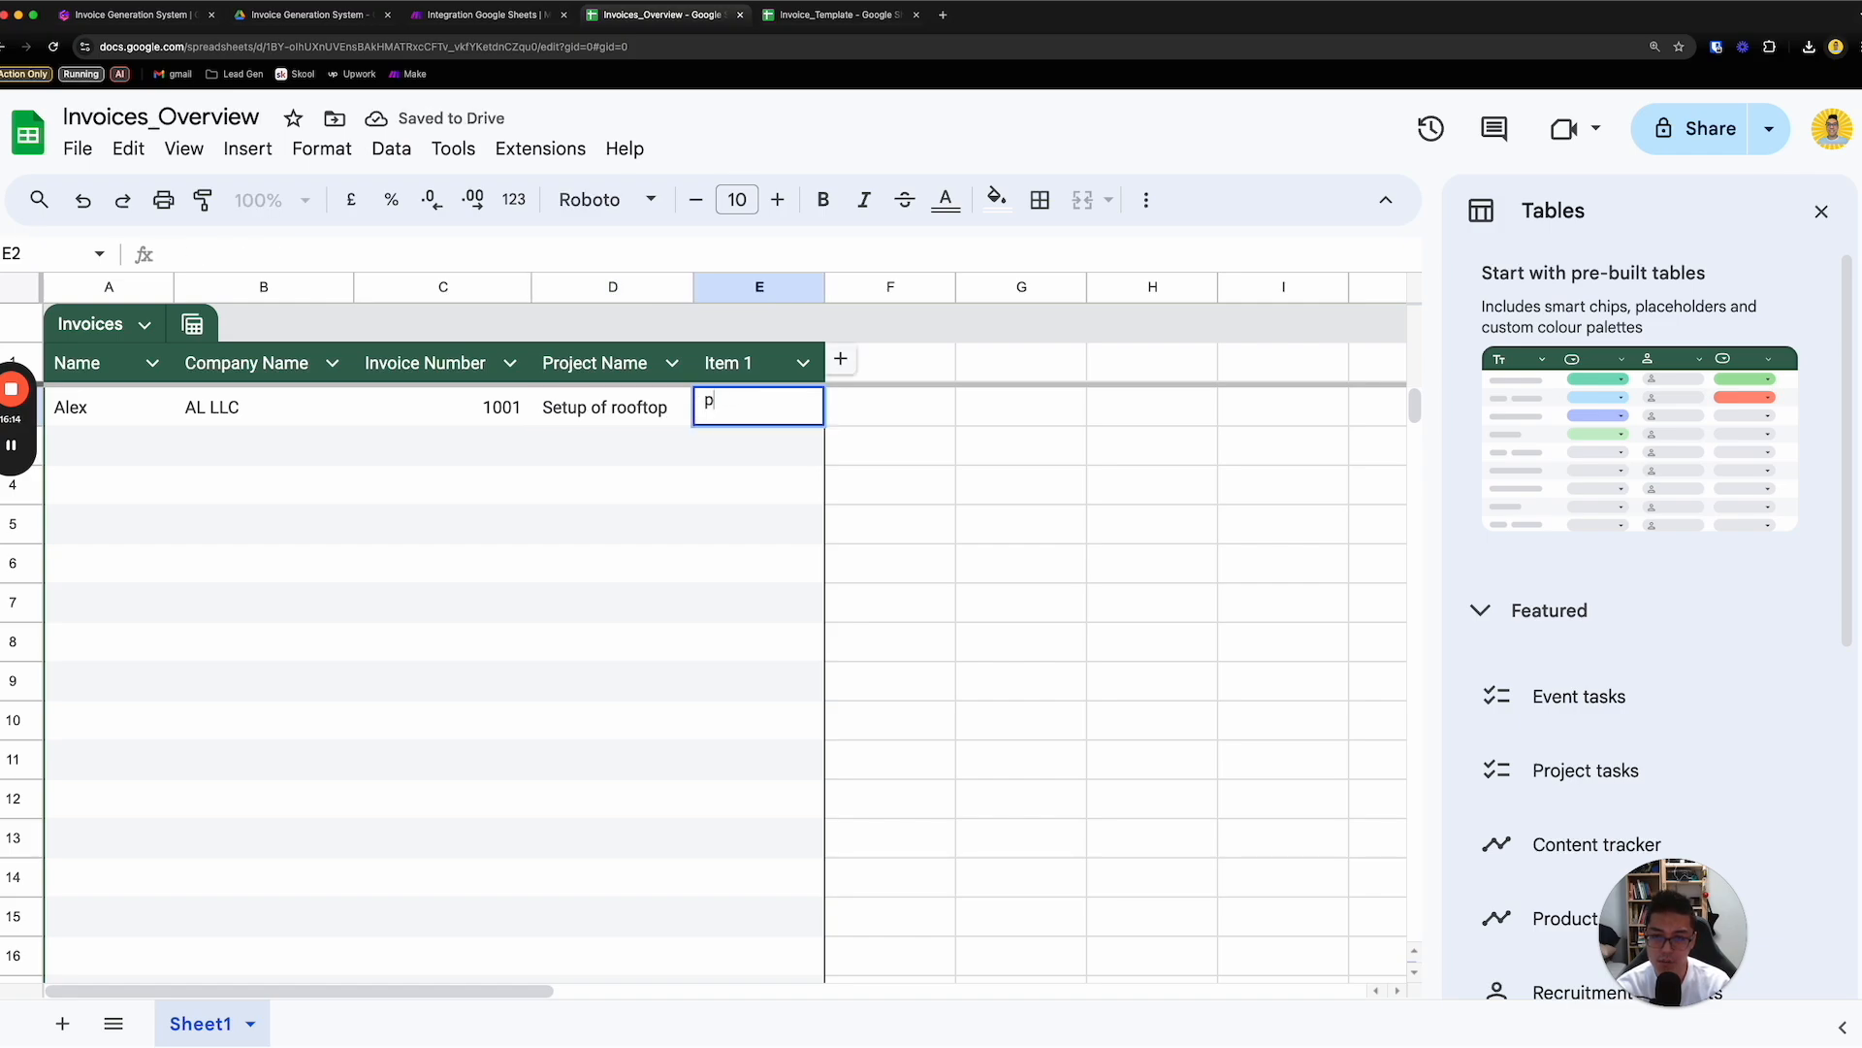
pyautogui.write('essioanl S')
pyautogui.press('BackSpace')
pyautogui.press('BackSpace')
pyautogui.write('nal Services')
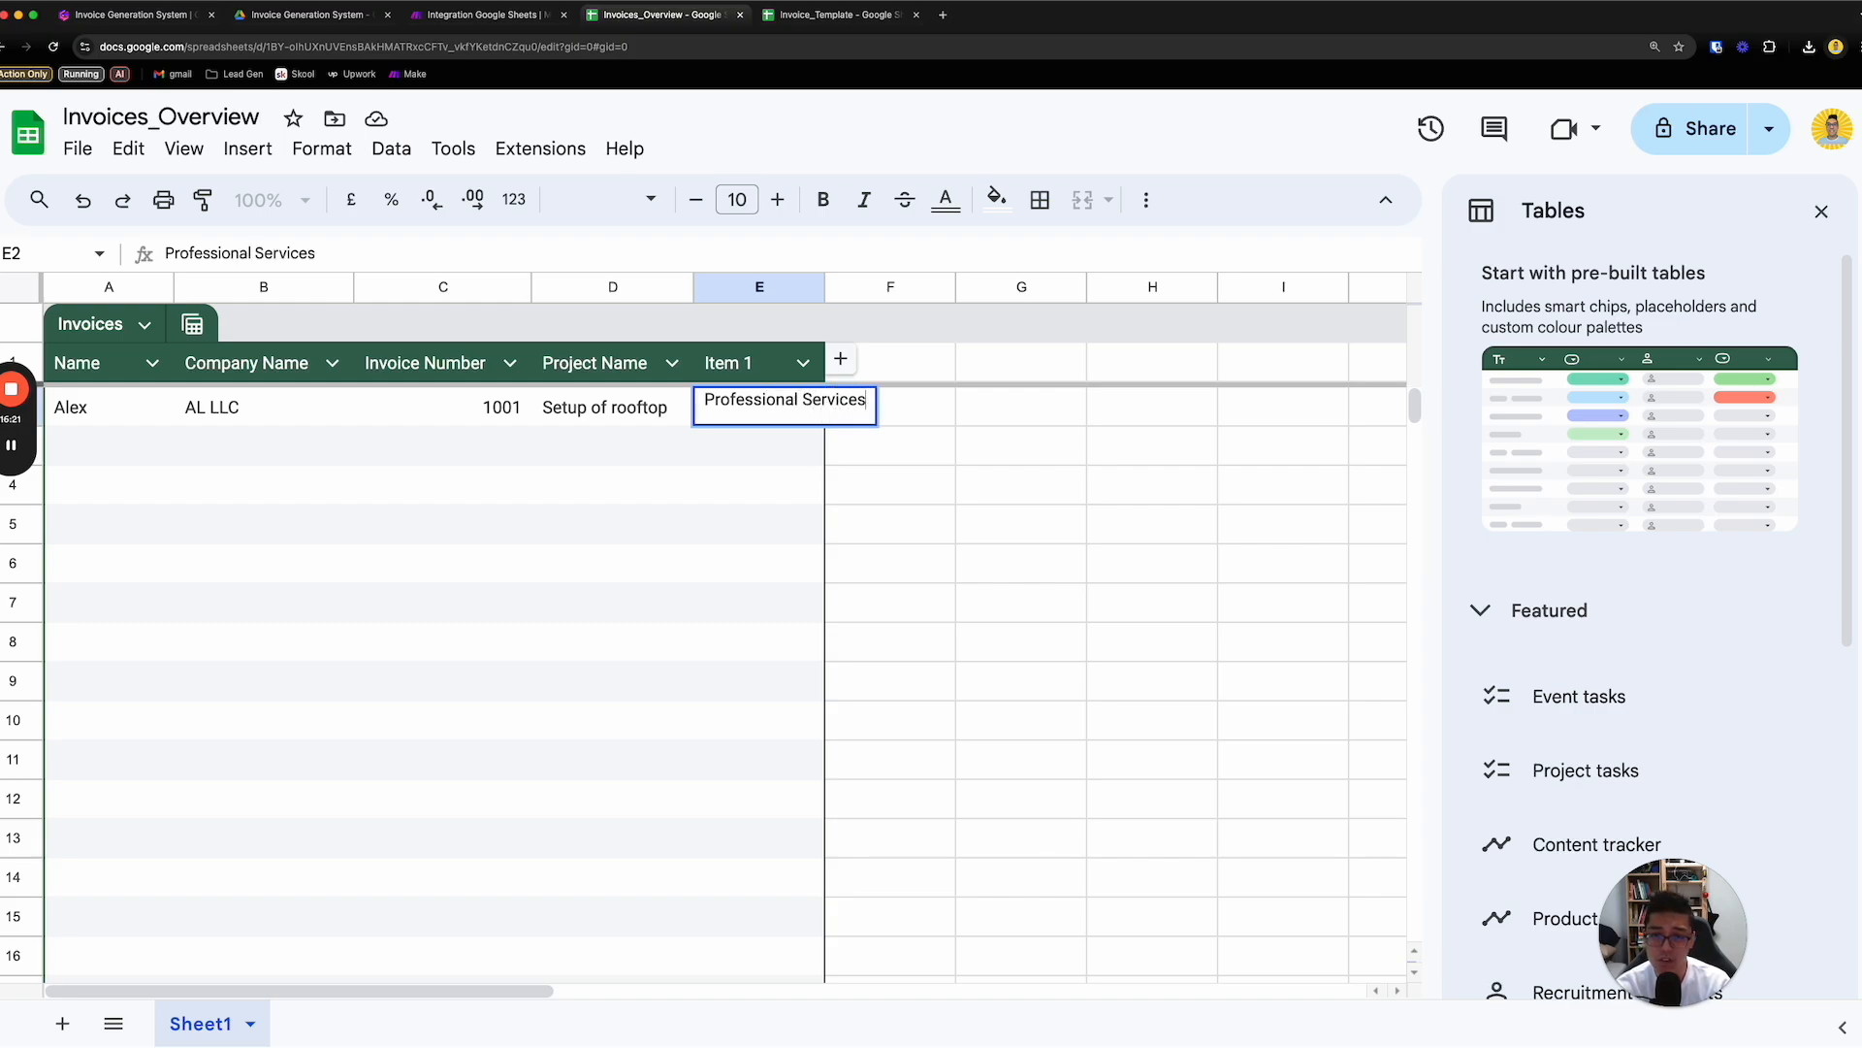
pyautogui.press('Return')
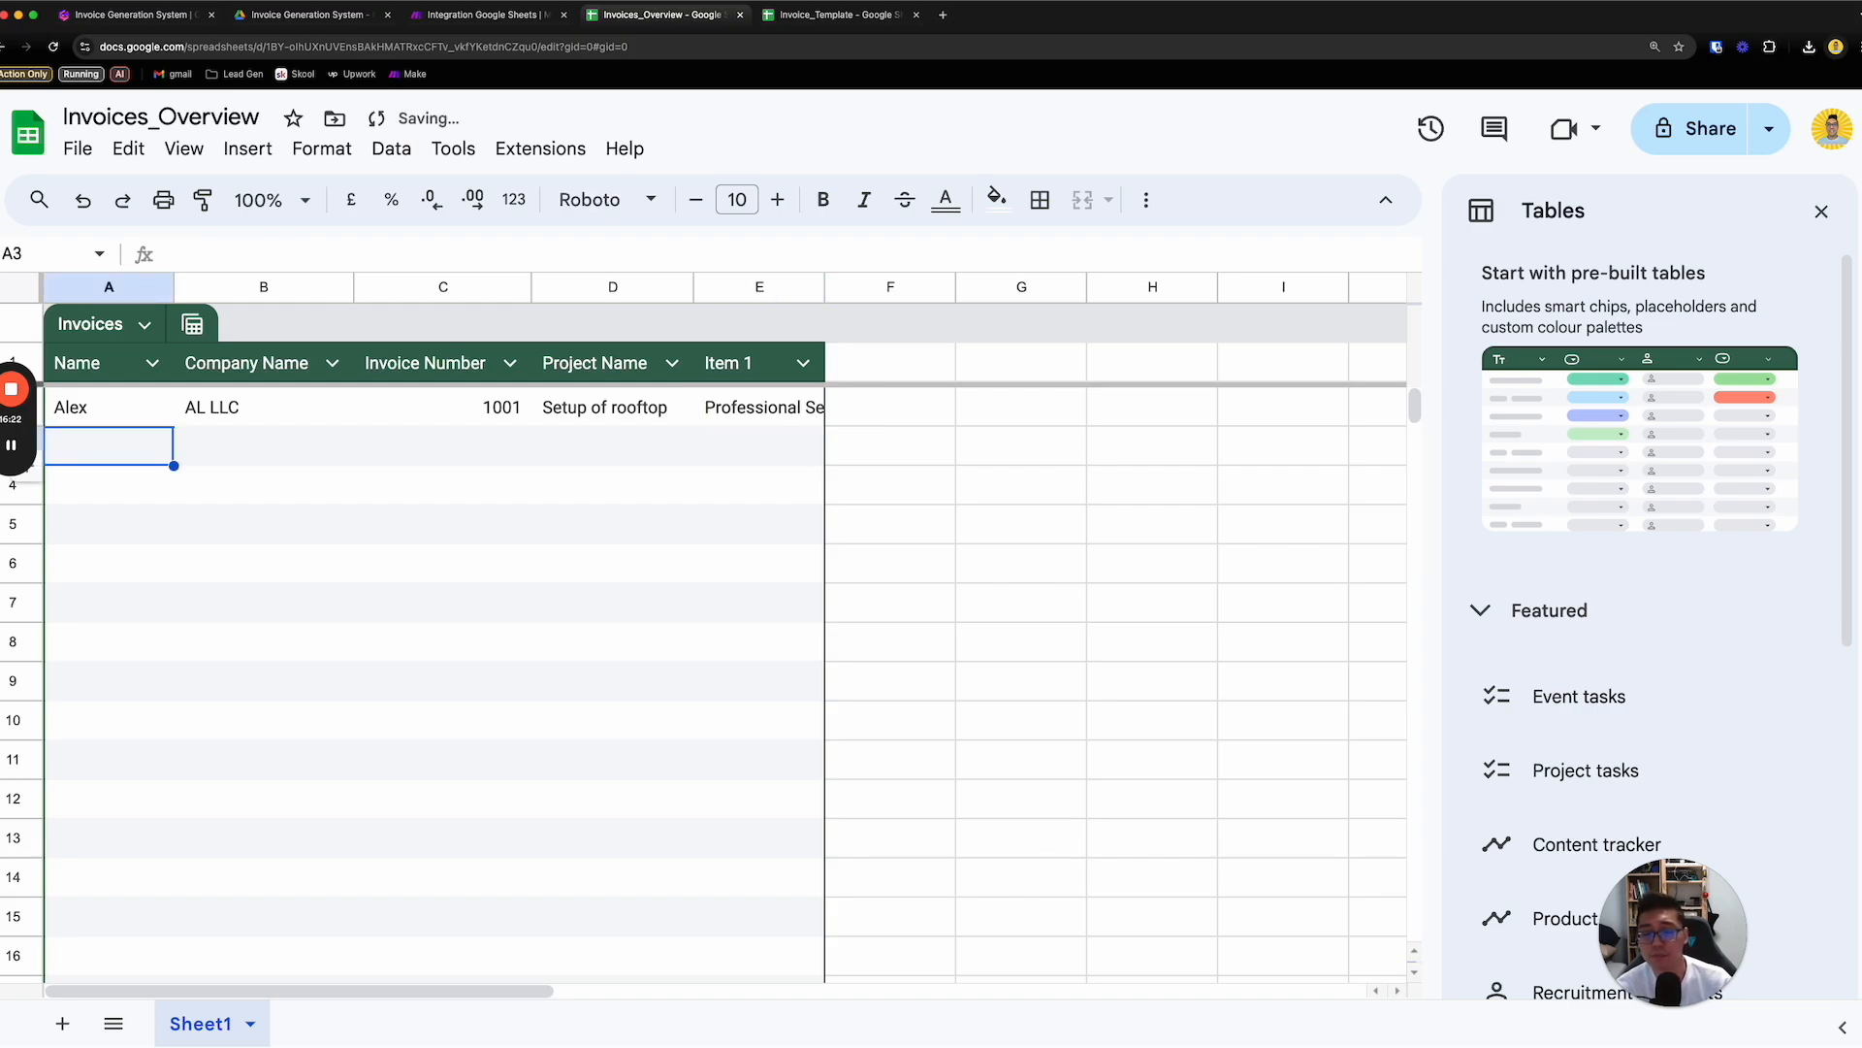
pyautogui.moveTo(825, 296); pyautogui.dragTo(905, 303)
pyautogui.click(988, 515)
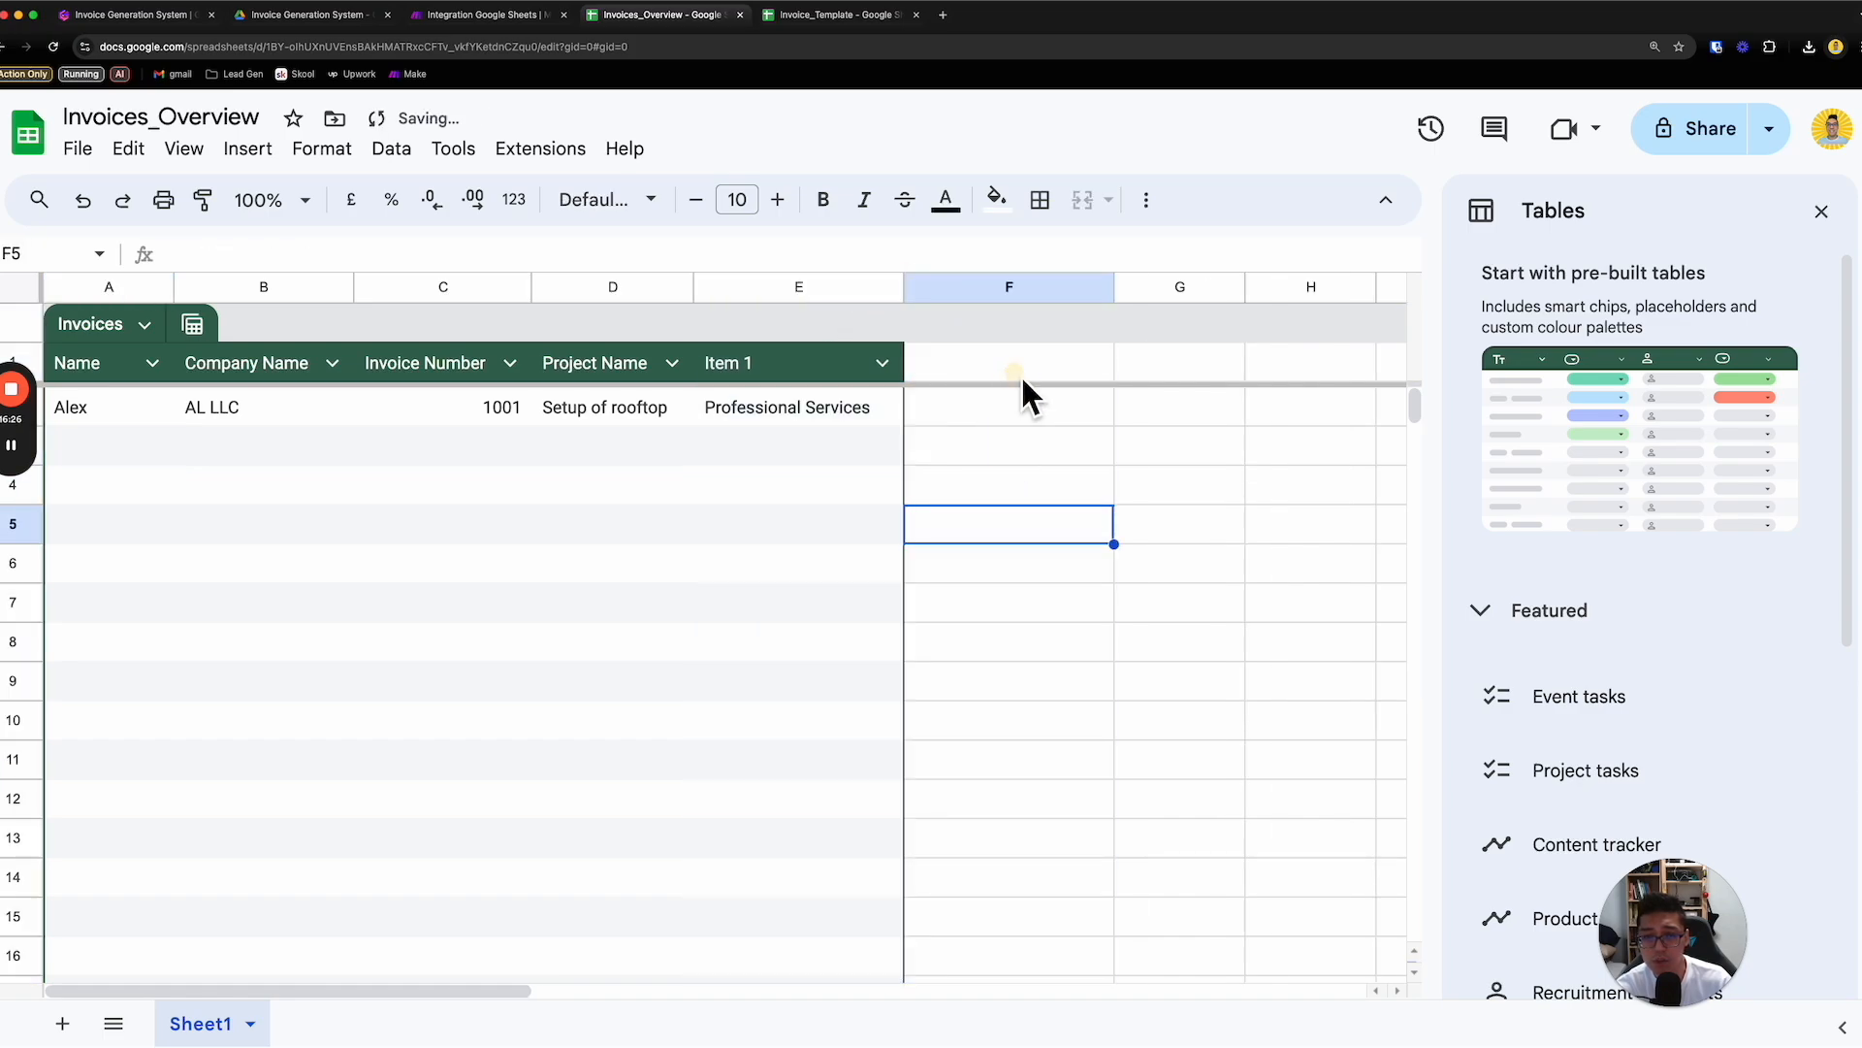
# - Add an "Invoice URL" column to the Invoices table in F1
pyautogui.click(1023, 375)
pyautogui.write('Invoice URL')
pyautogui.press('Return')
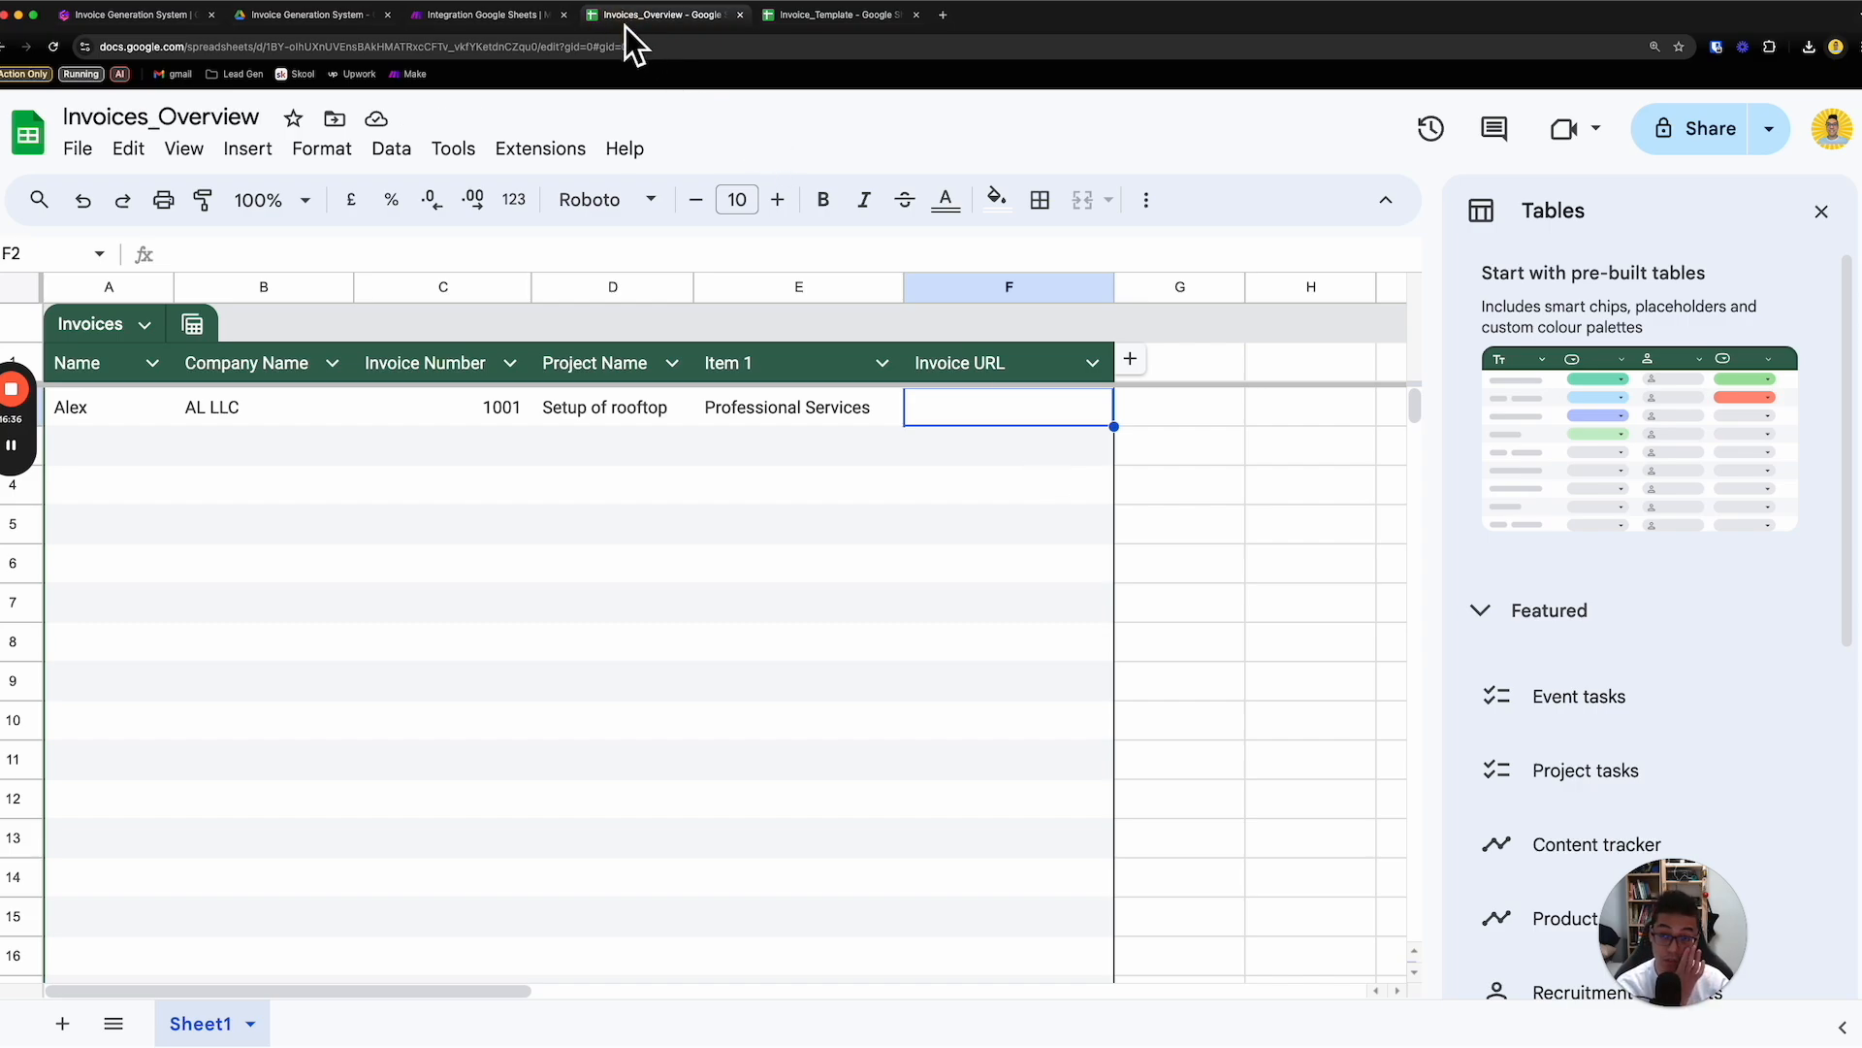
# - Glance at the Make scenario, then review the sample invoice data in A2:E2 of Invoices_Overview
pyautogui.click(516, 20)
pyautogui.click(707, 340)
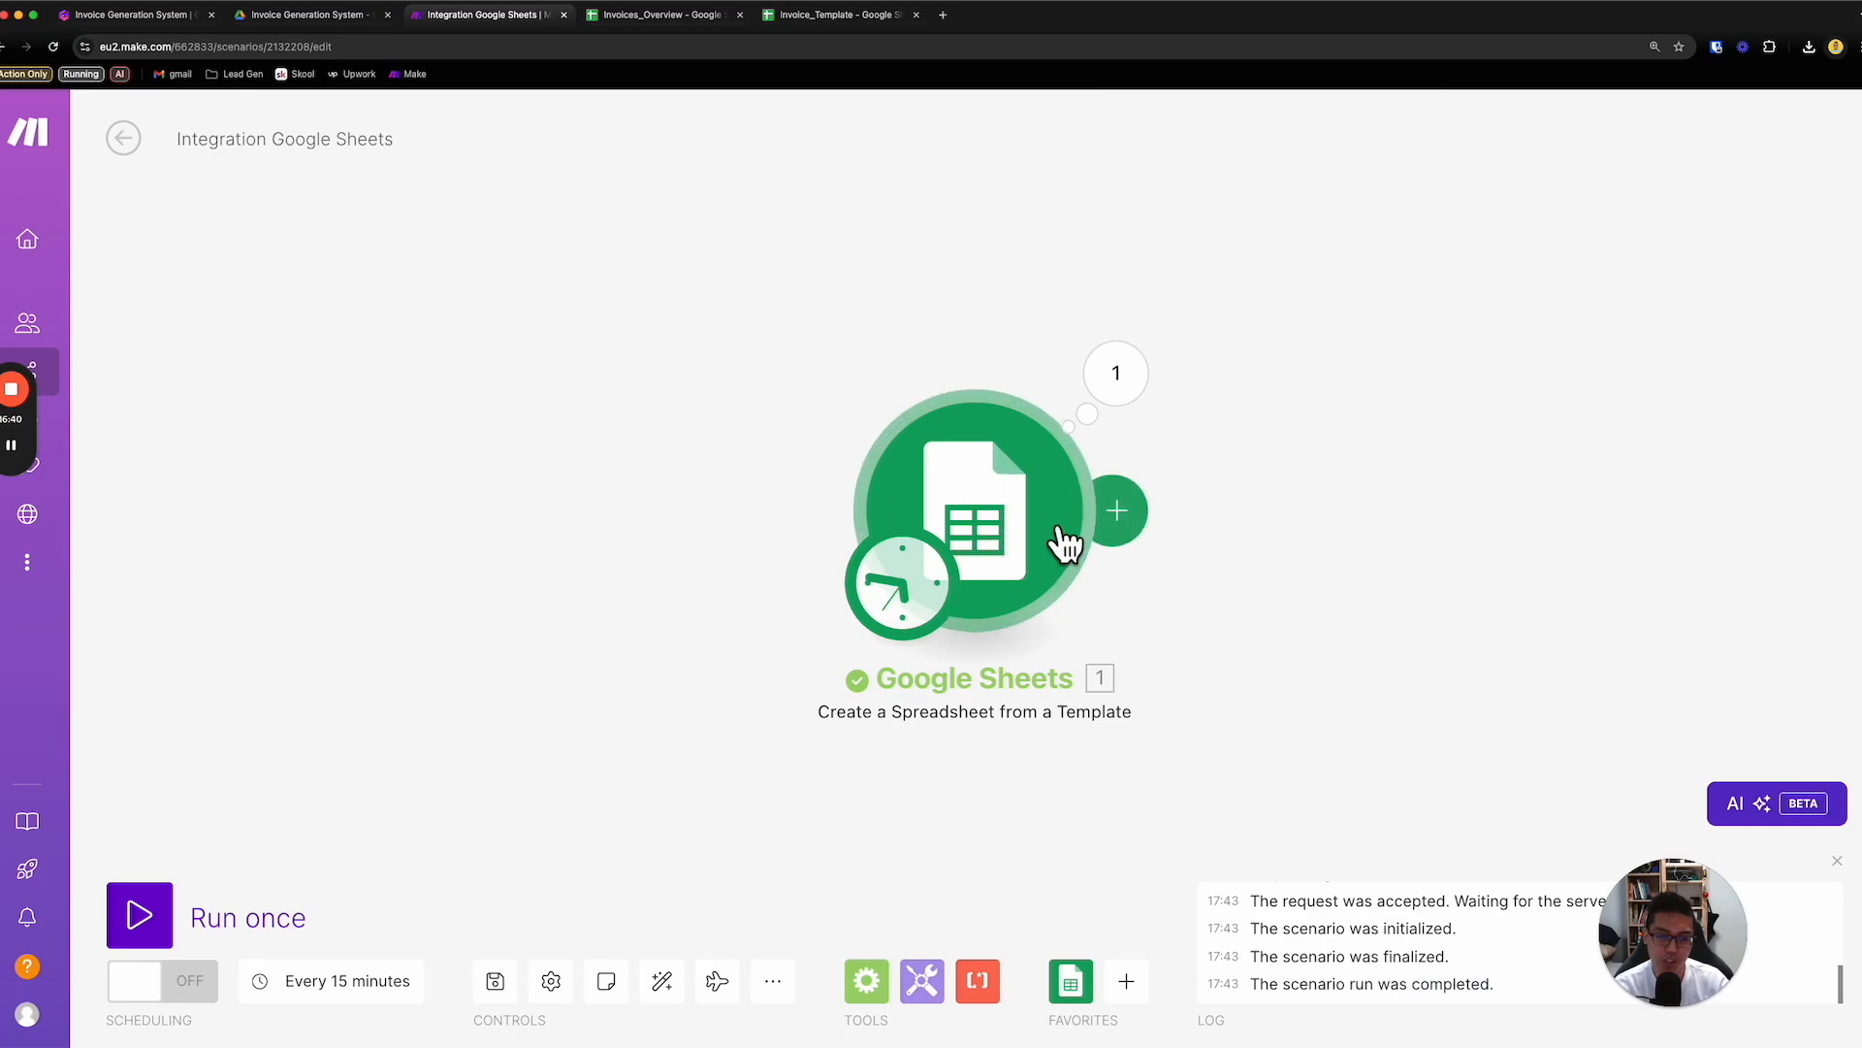
pyautogui.click(675, 20)
pyautogui.moveTo(135, 419); pyautogui.dragTo(762, 415)
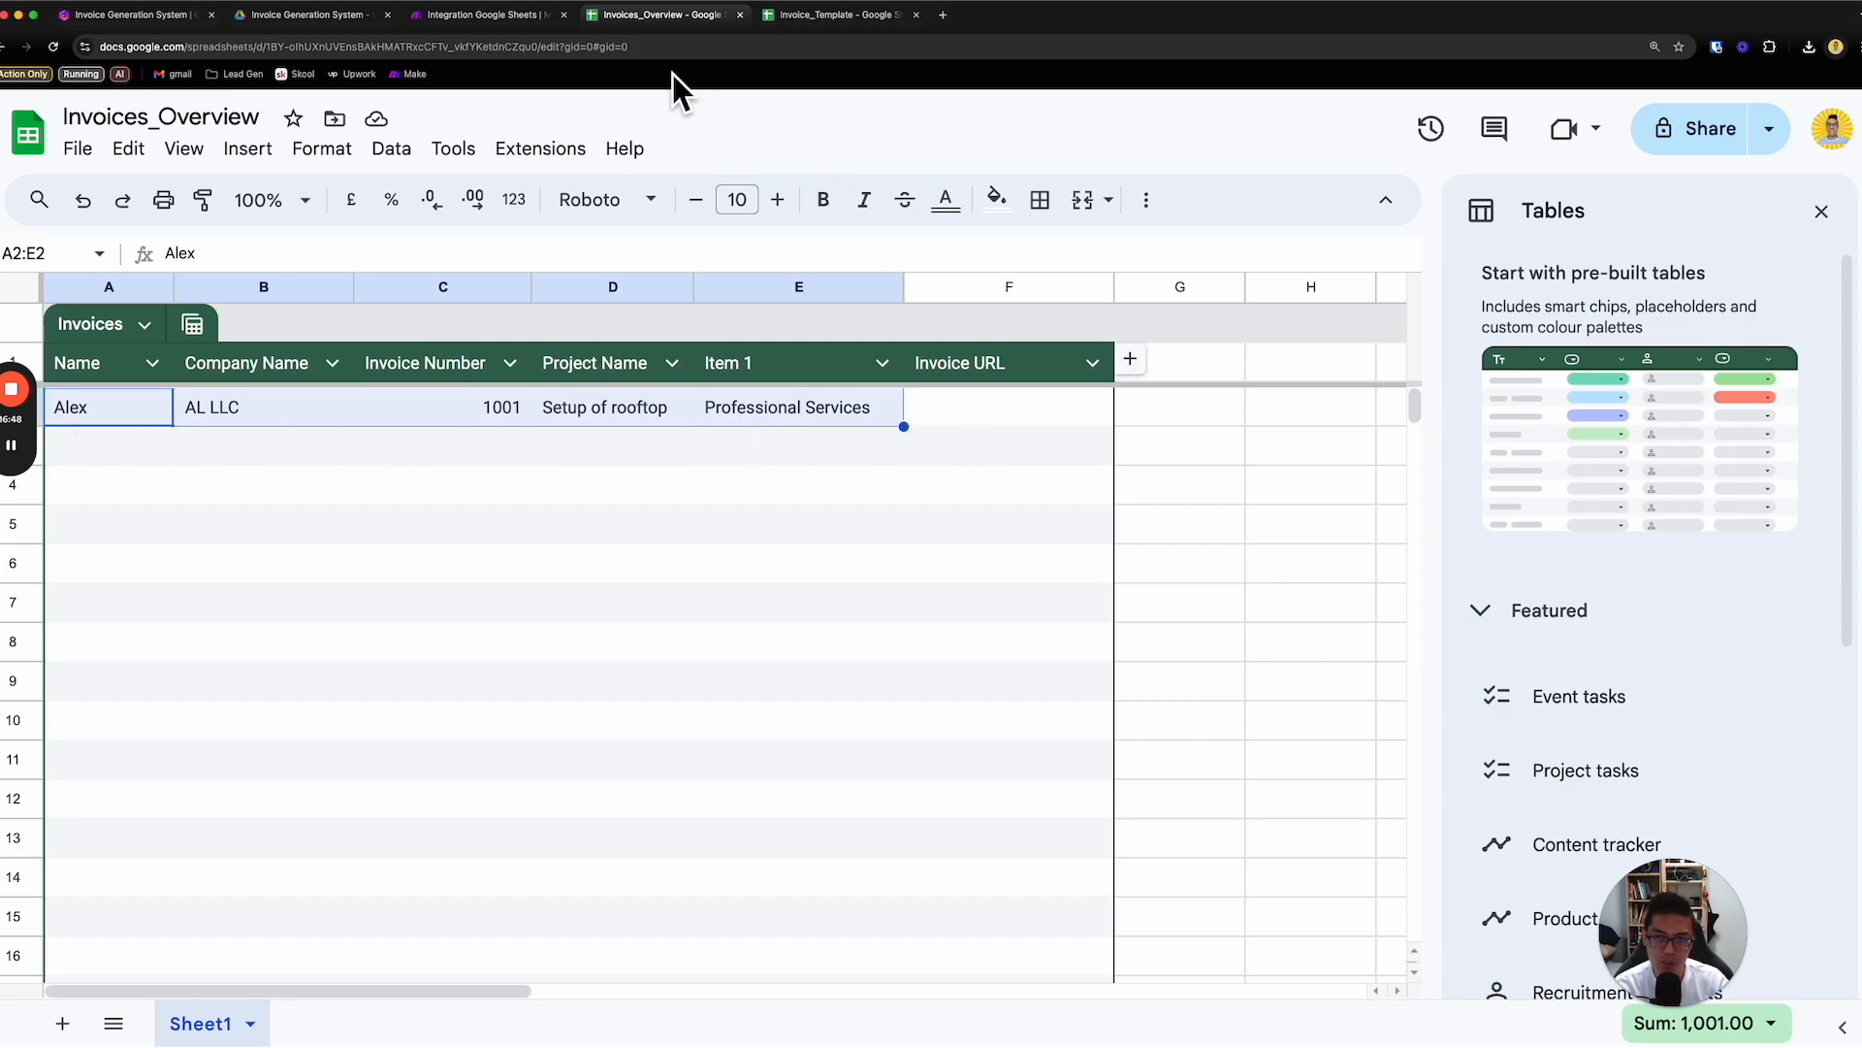
# - In the Make scenario, add a Google Sheets Search Rows module after Create a Spreadsheet from a Template and close its settings
pyautogui.click(490, 15)
pyautogui.click(1140, 519)
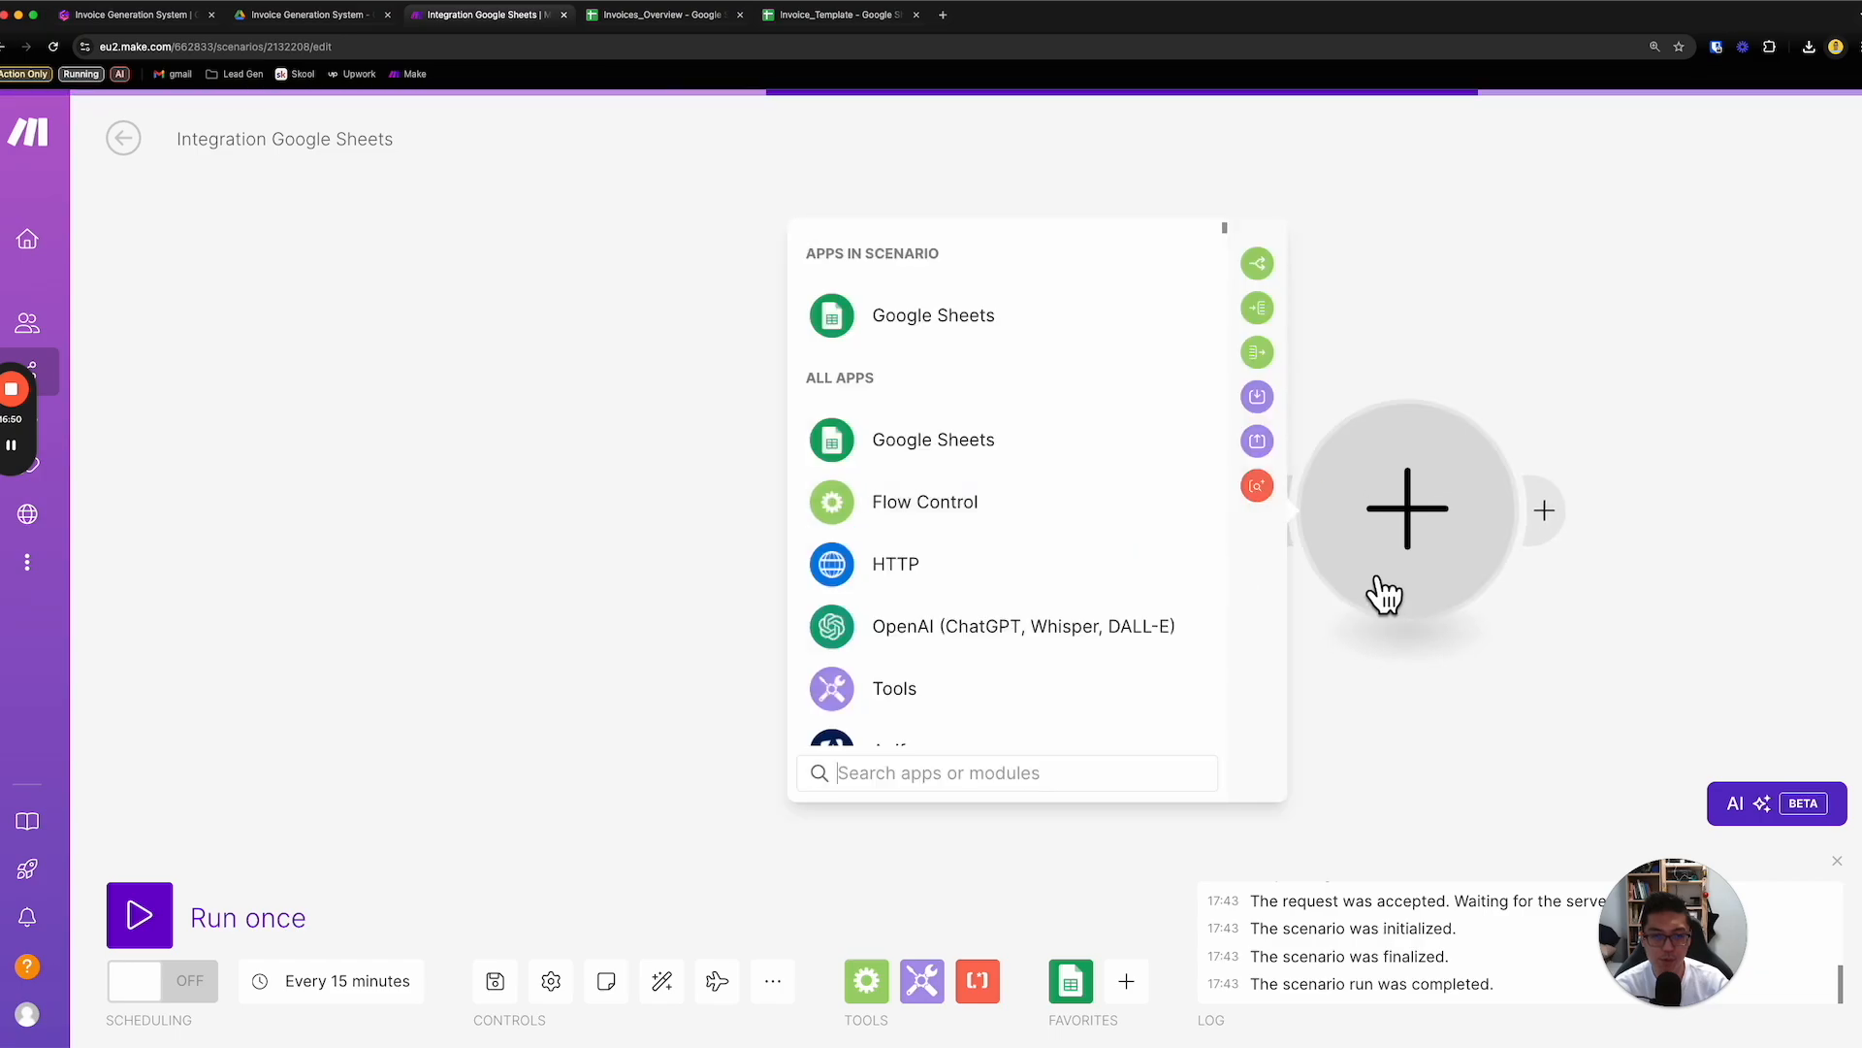
pyautogui.click(1073, 330)
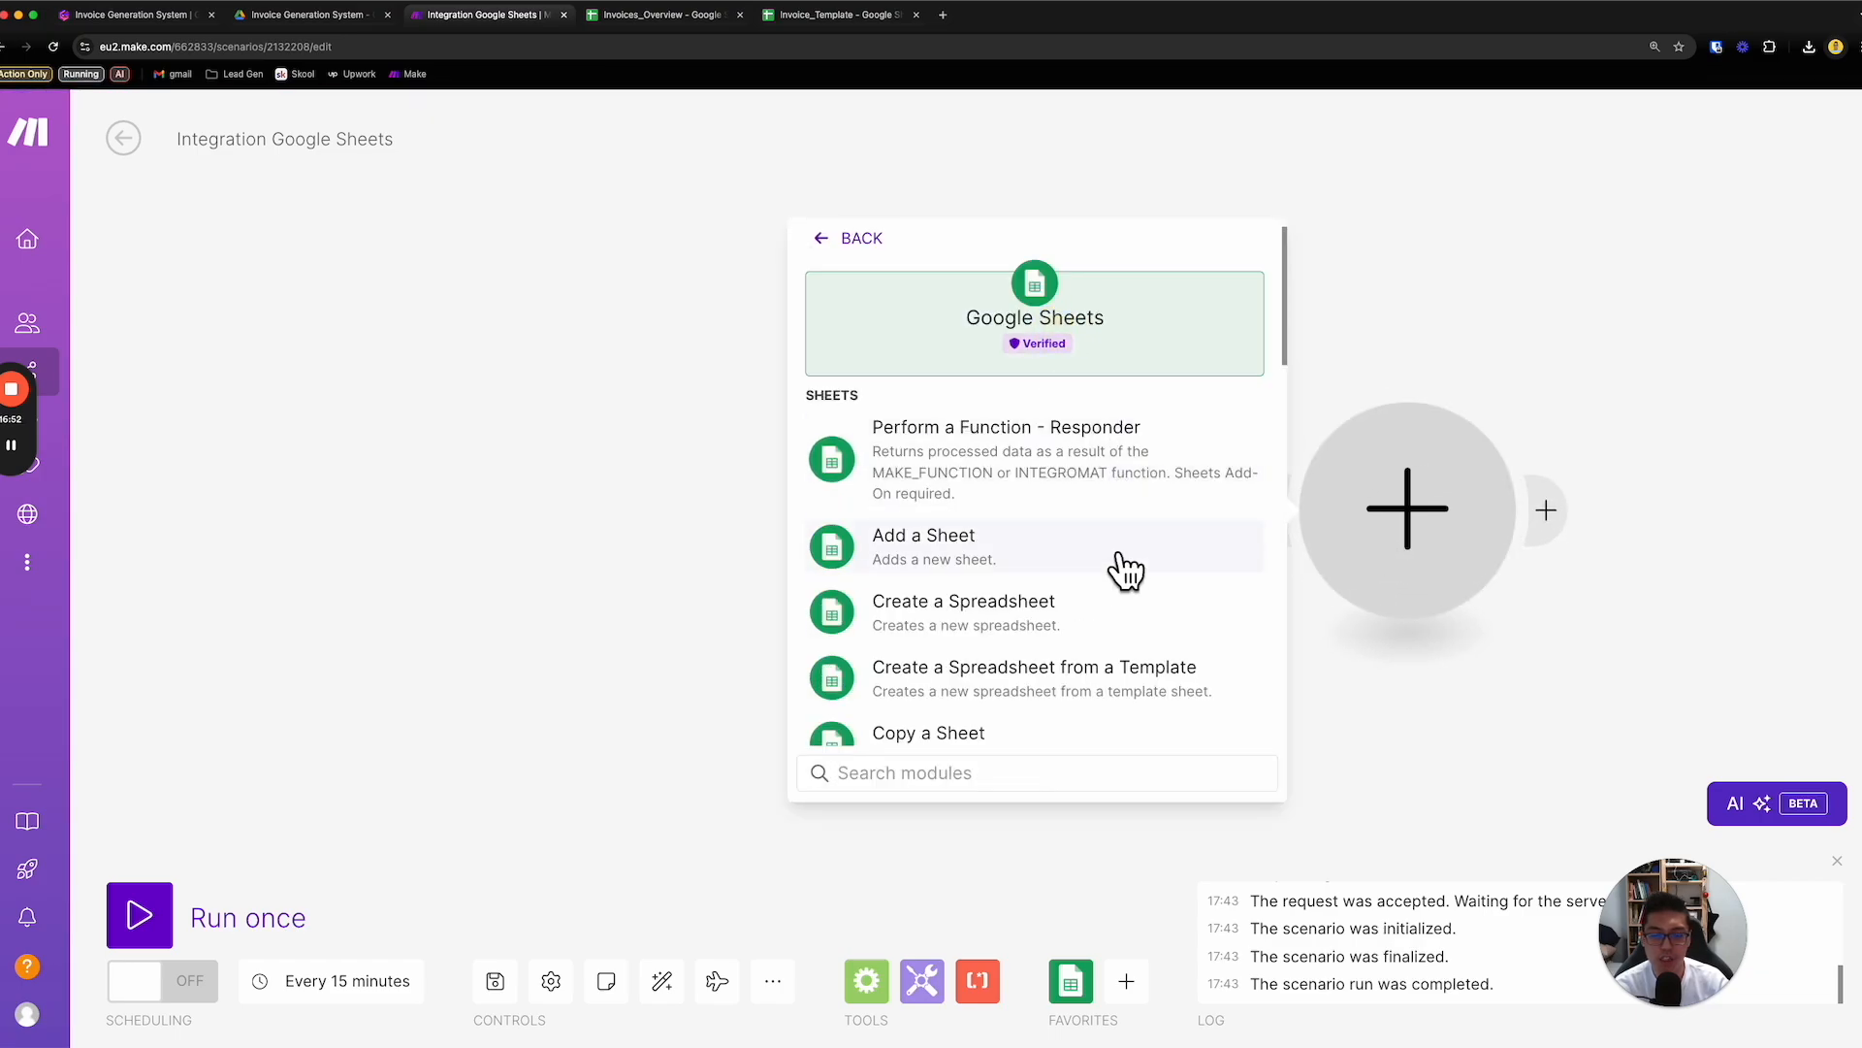
pyautogui.scroll(-2, 1125, 582)
pyautogui.scroll(-4, 1128, 600)
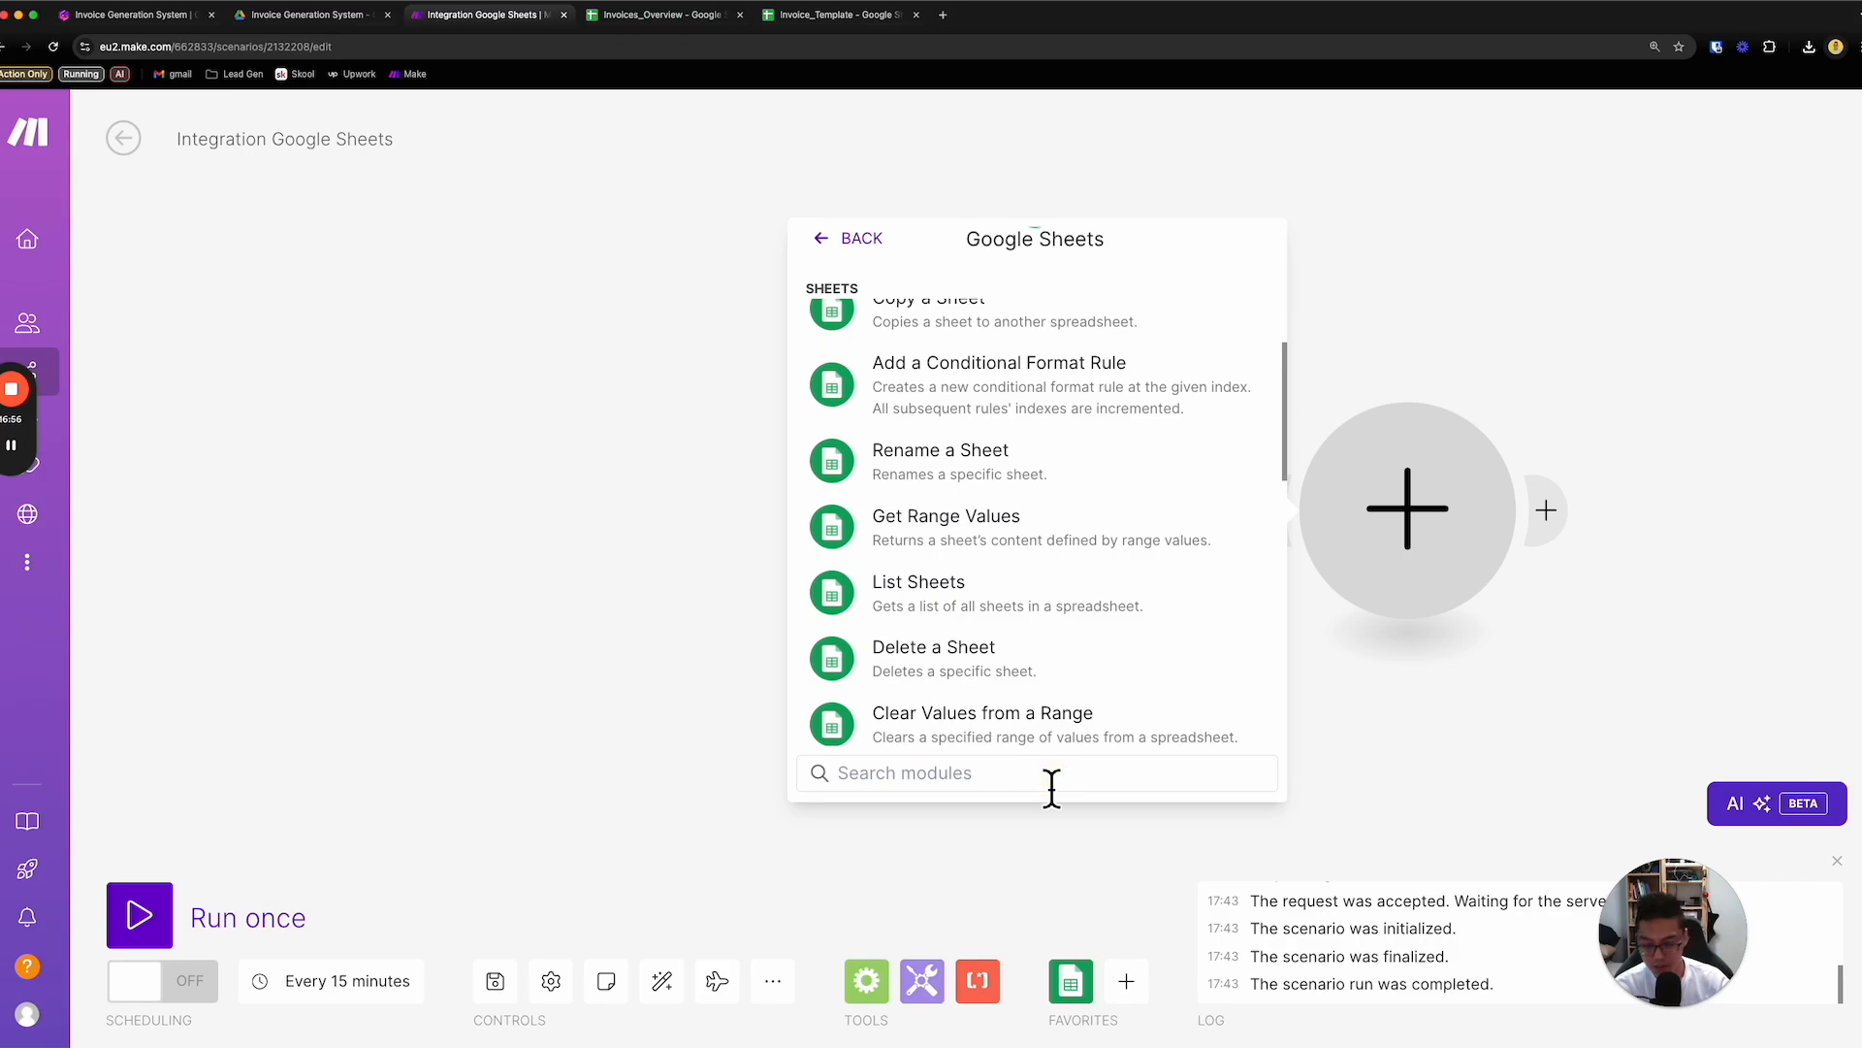
pyautogui.write('search')
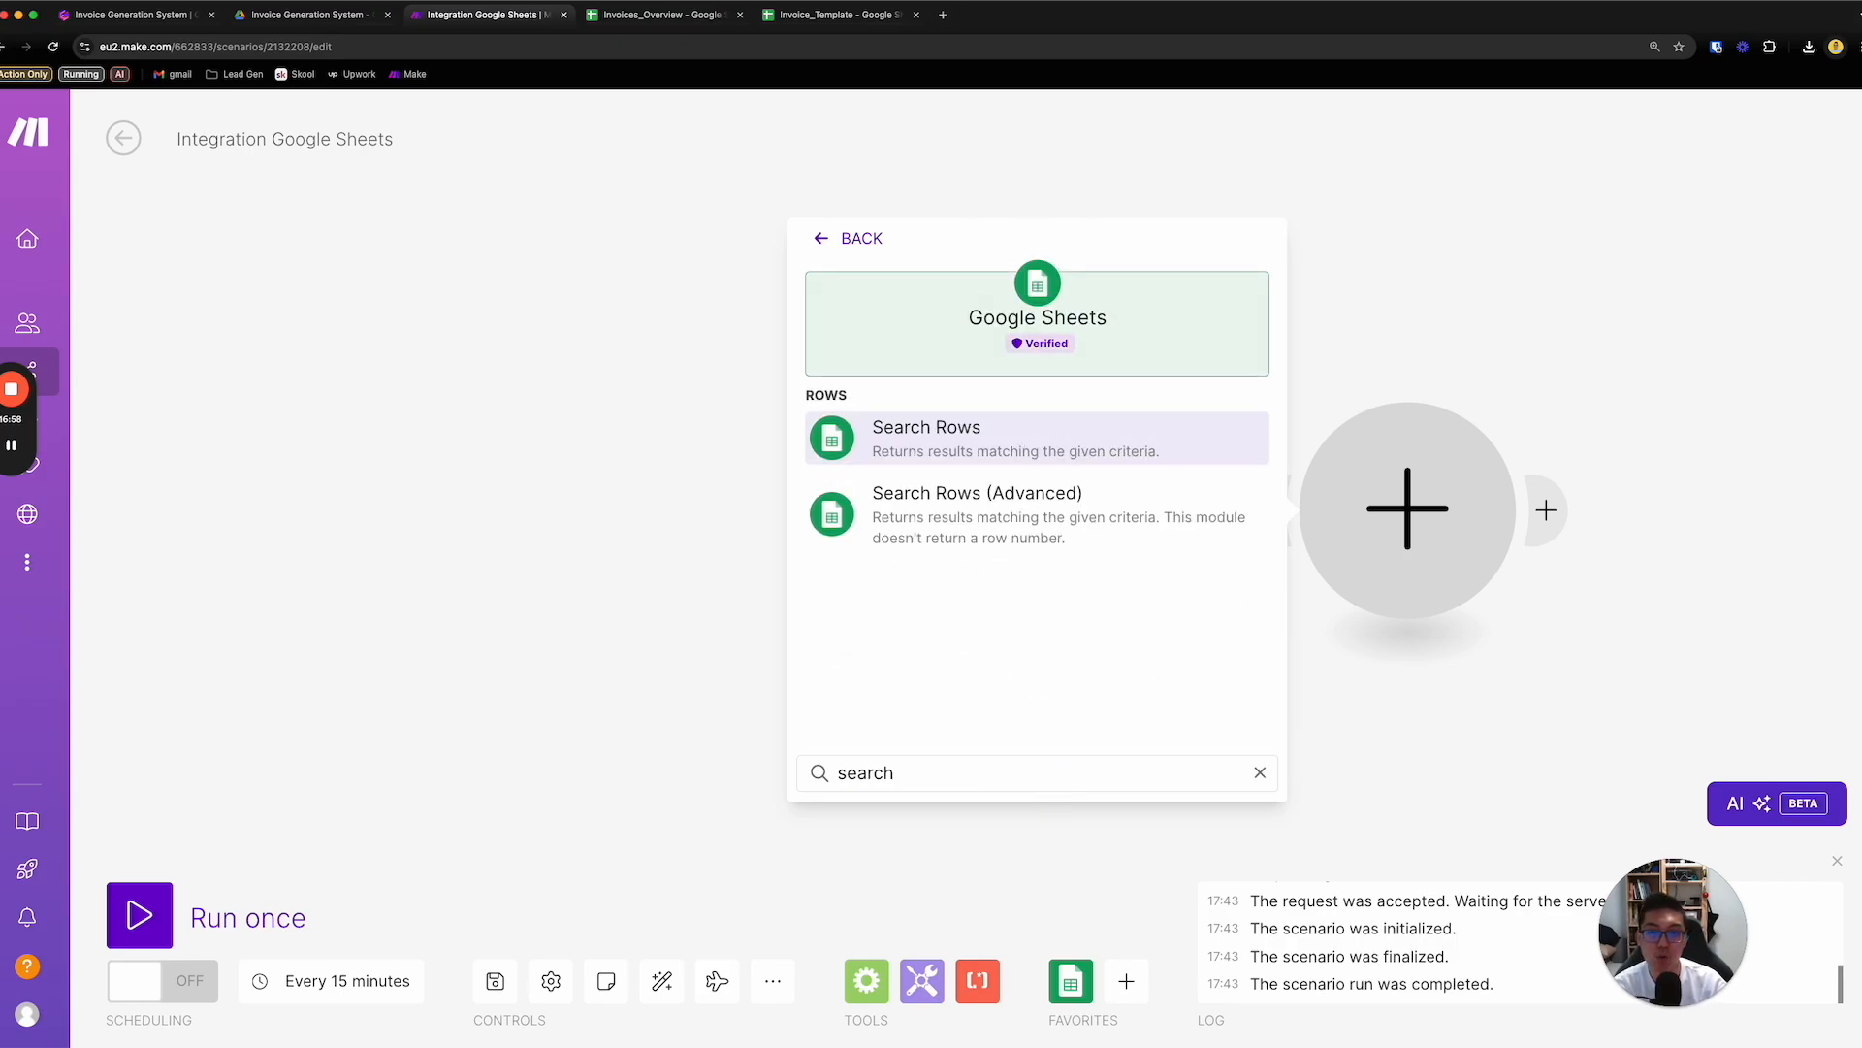
pyautogui.click(1125, 462)
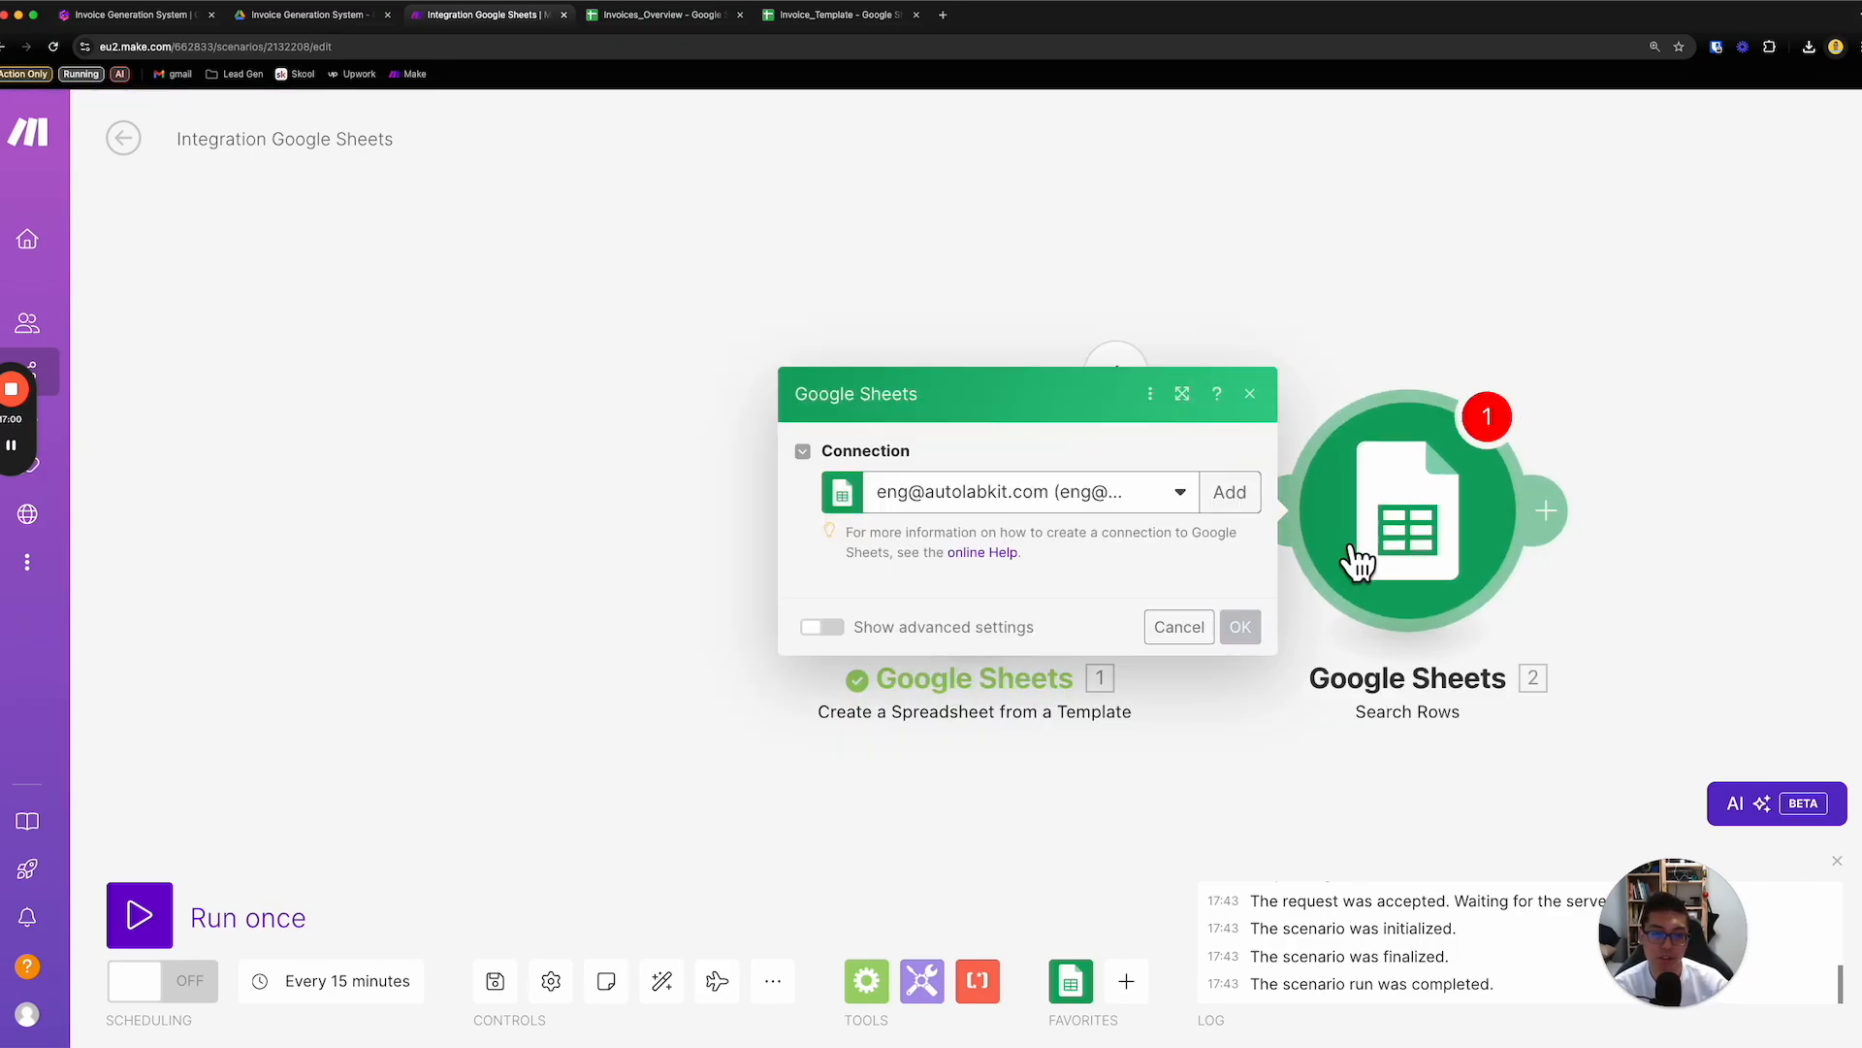
pyautogui.click(1348, 703)
# - Rearrange and relink the modules so Search Rows starts the scenario and feeds Create a Spreadsheet from a Template
pyautogui.moveTo(1028, 606); pyautogui.dragTo(1662, 582)
pyautogui.moveTo(1327, 580); pyautogui.dragTo(997, 529)
pyautogui.moveTo(1580, 540); pyautogui.dragTo(1301, 540)
pyautogui.click(1155, 516)
pyautogui.click(1197, 561)
pyautogui.moveTo(990, 565); pyautogui.dragTo(895, 500)
pyautogui.moveTo(1286, 541); pyautogui.dragTo(1208, 539)
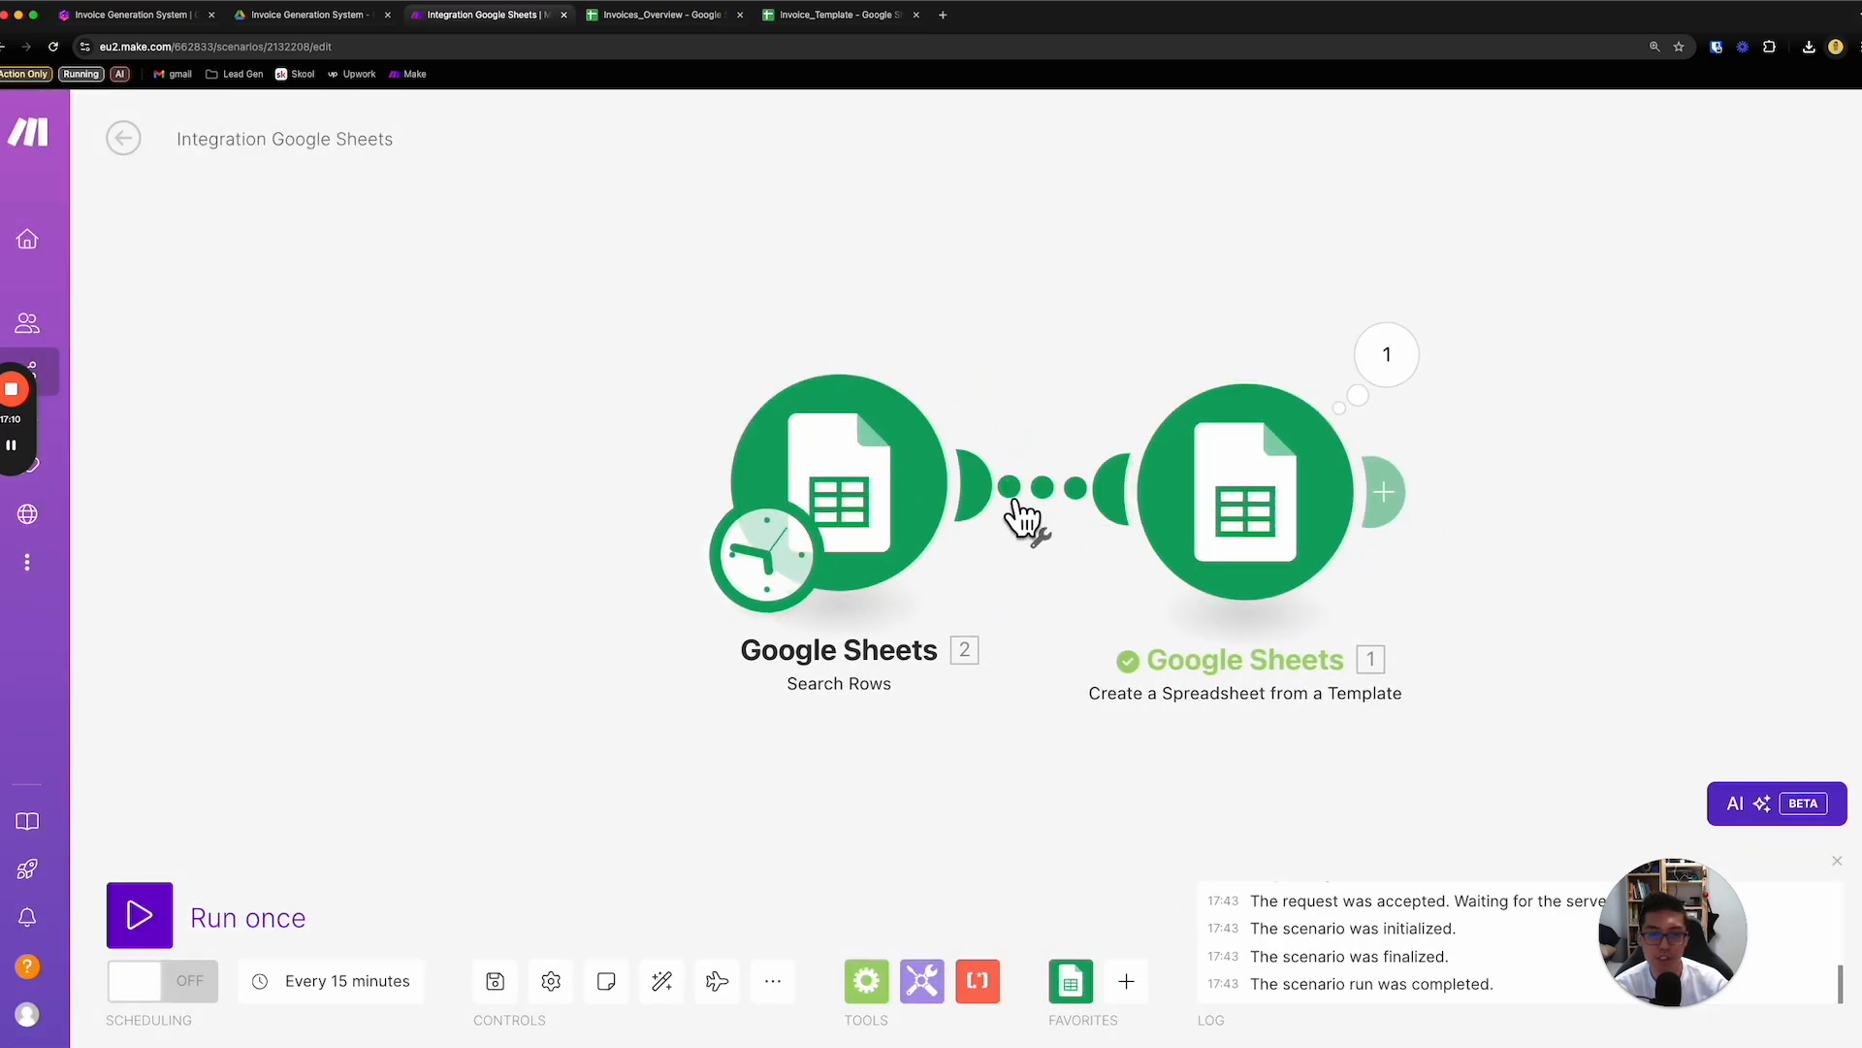
# - In the Search Rows settings, use the Select from My Drive search method and choose the Invoices_Overview spreadsheet
pyautogui.rightClick(912, 495)
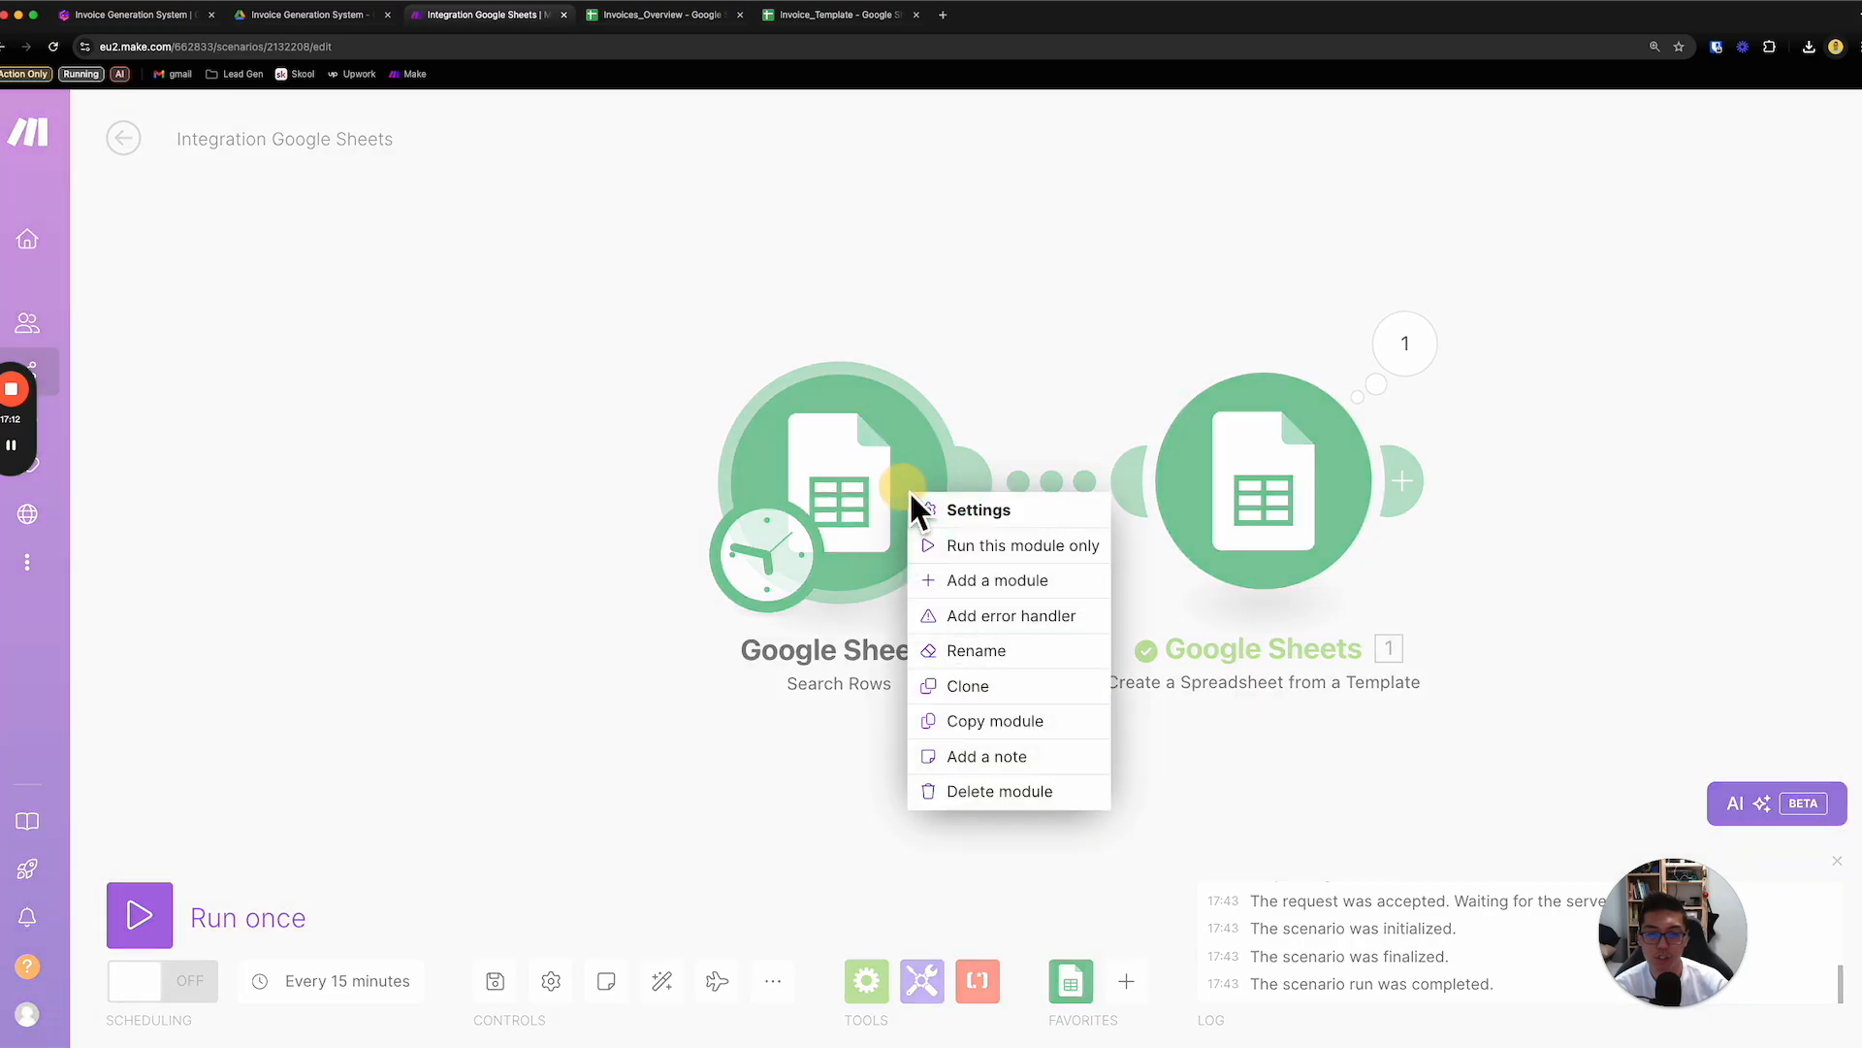
pyautogui.click(982, 514)
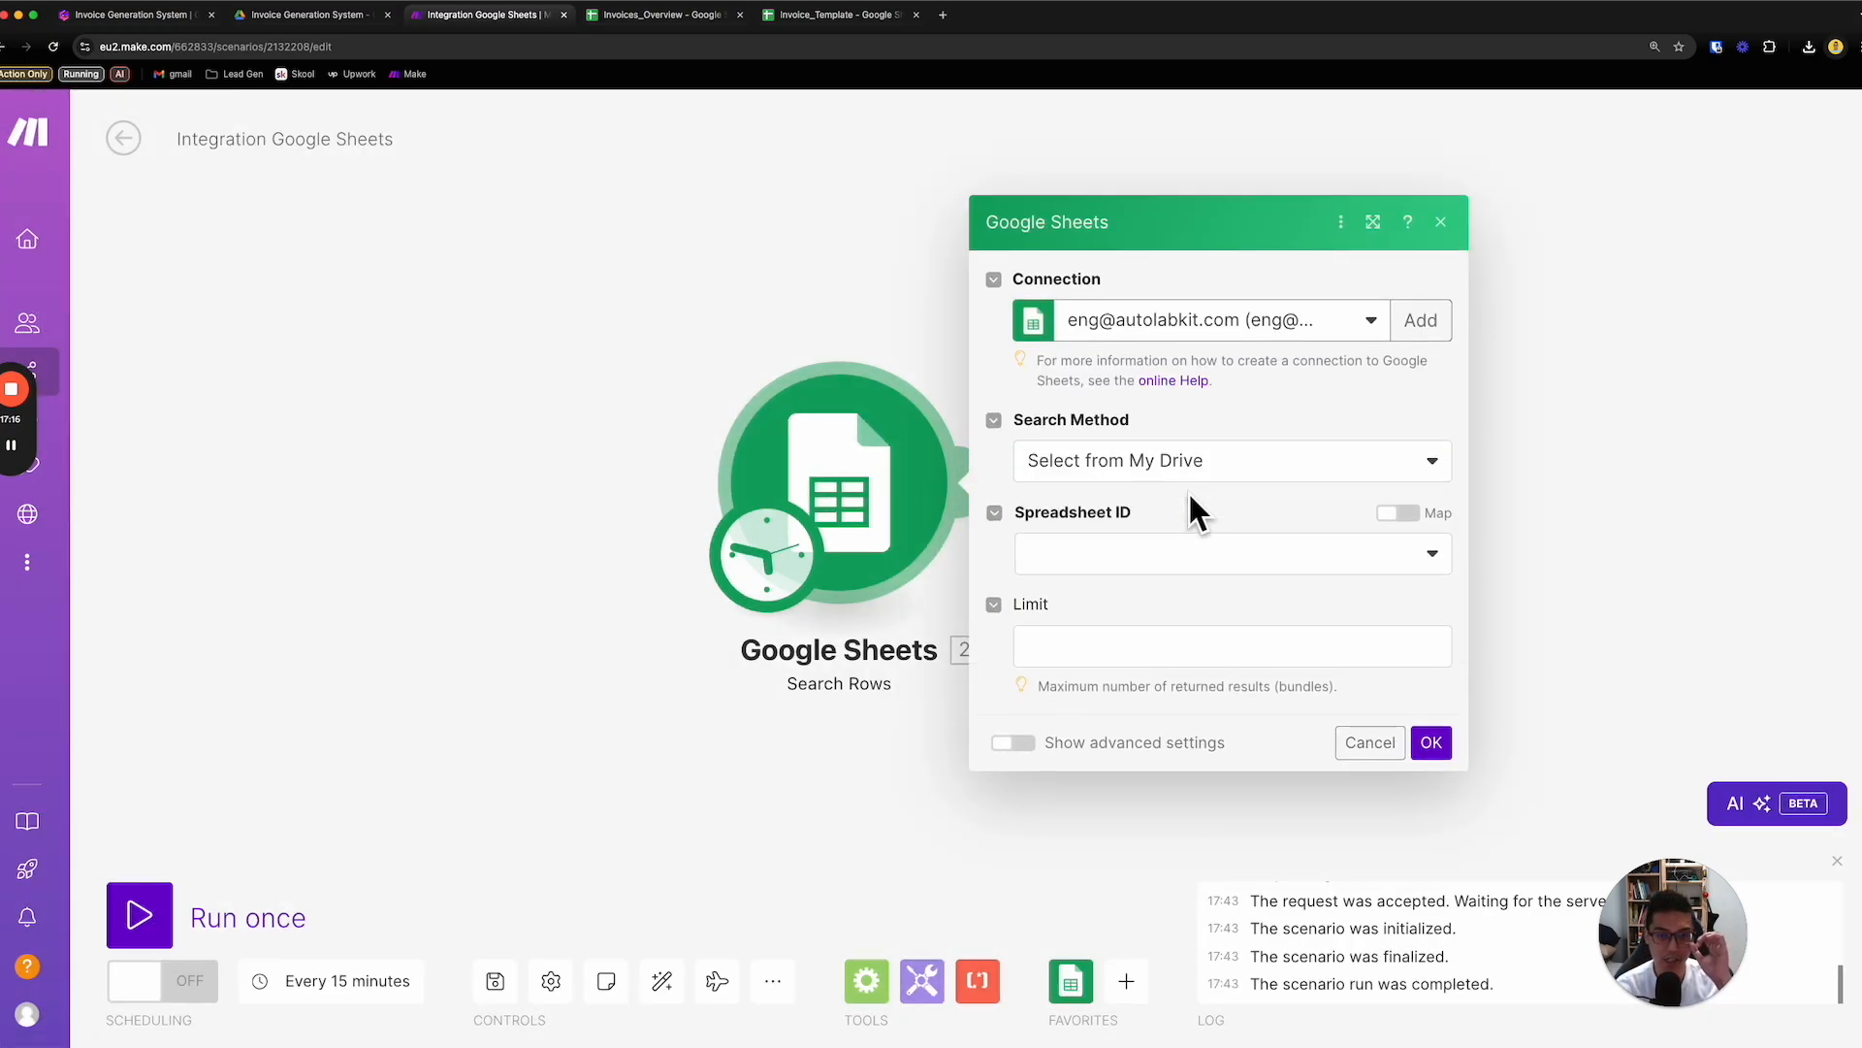
pyautogui.click(623, 30)
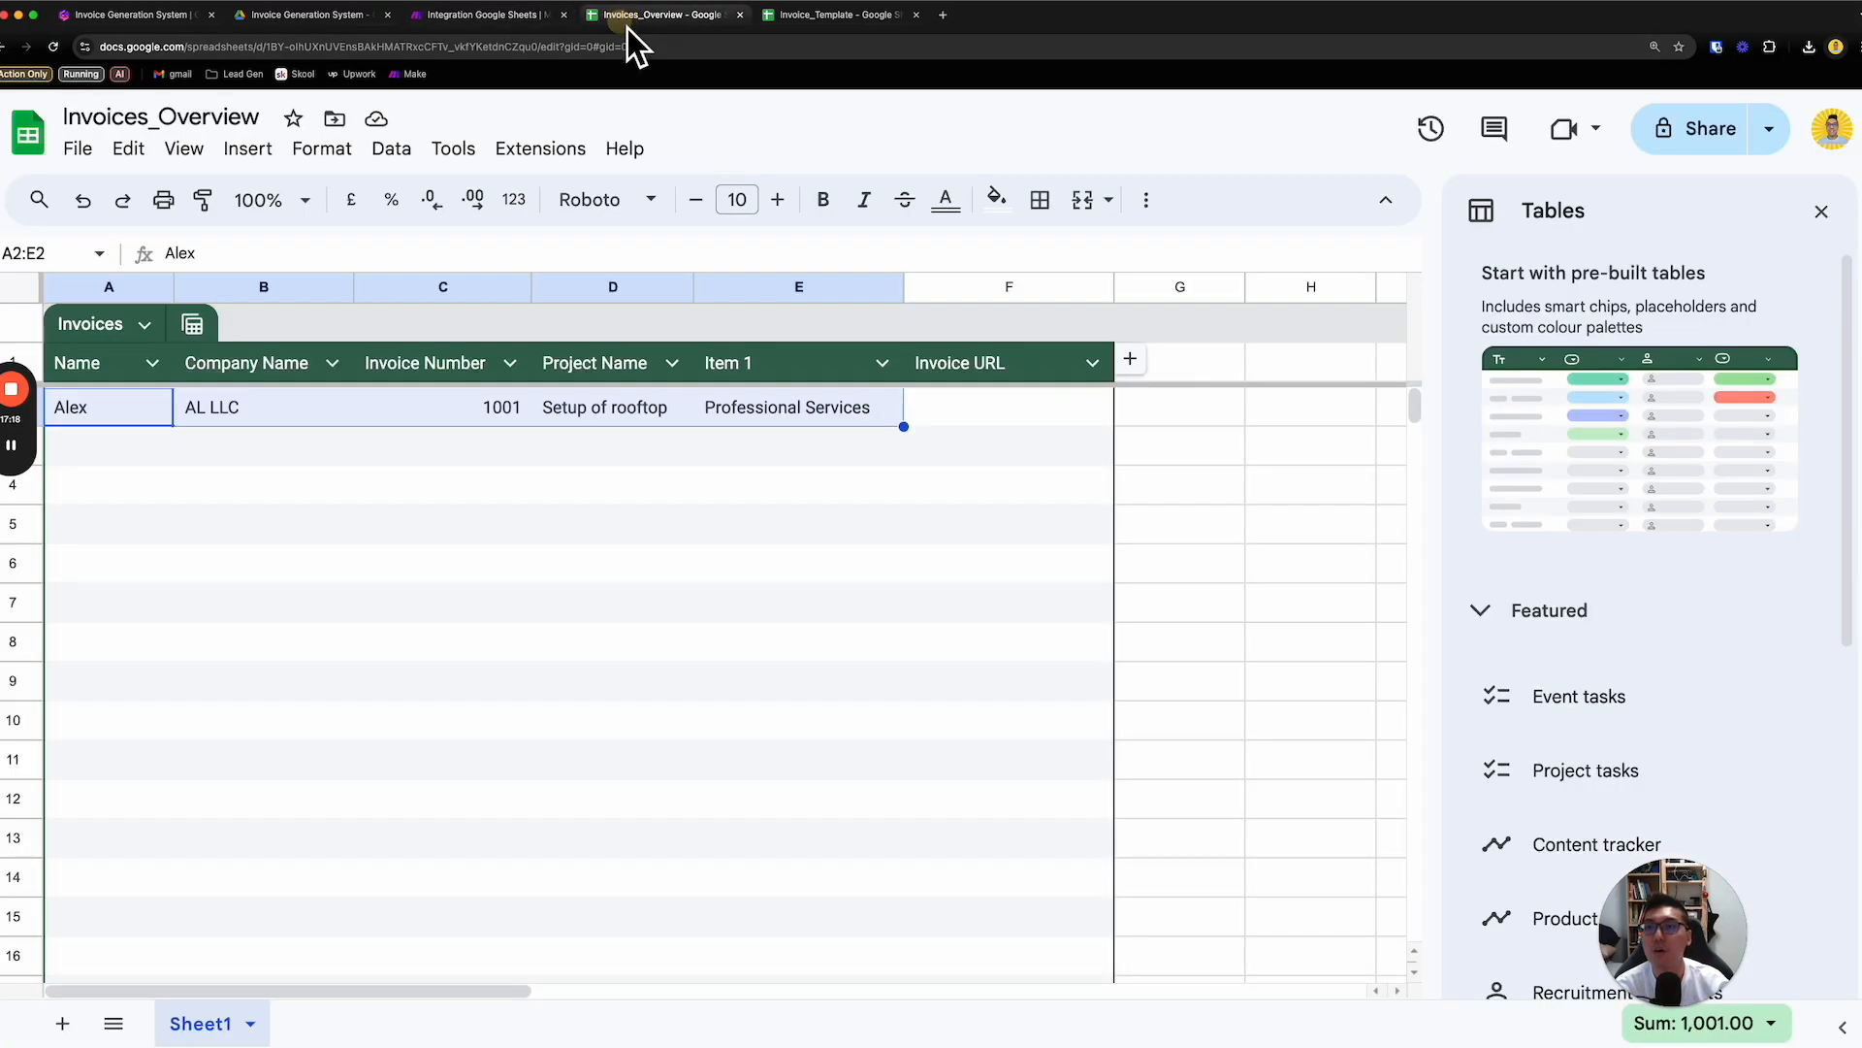
pyautogui.click(519, 26)
pyautogui.click(1183, 480)
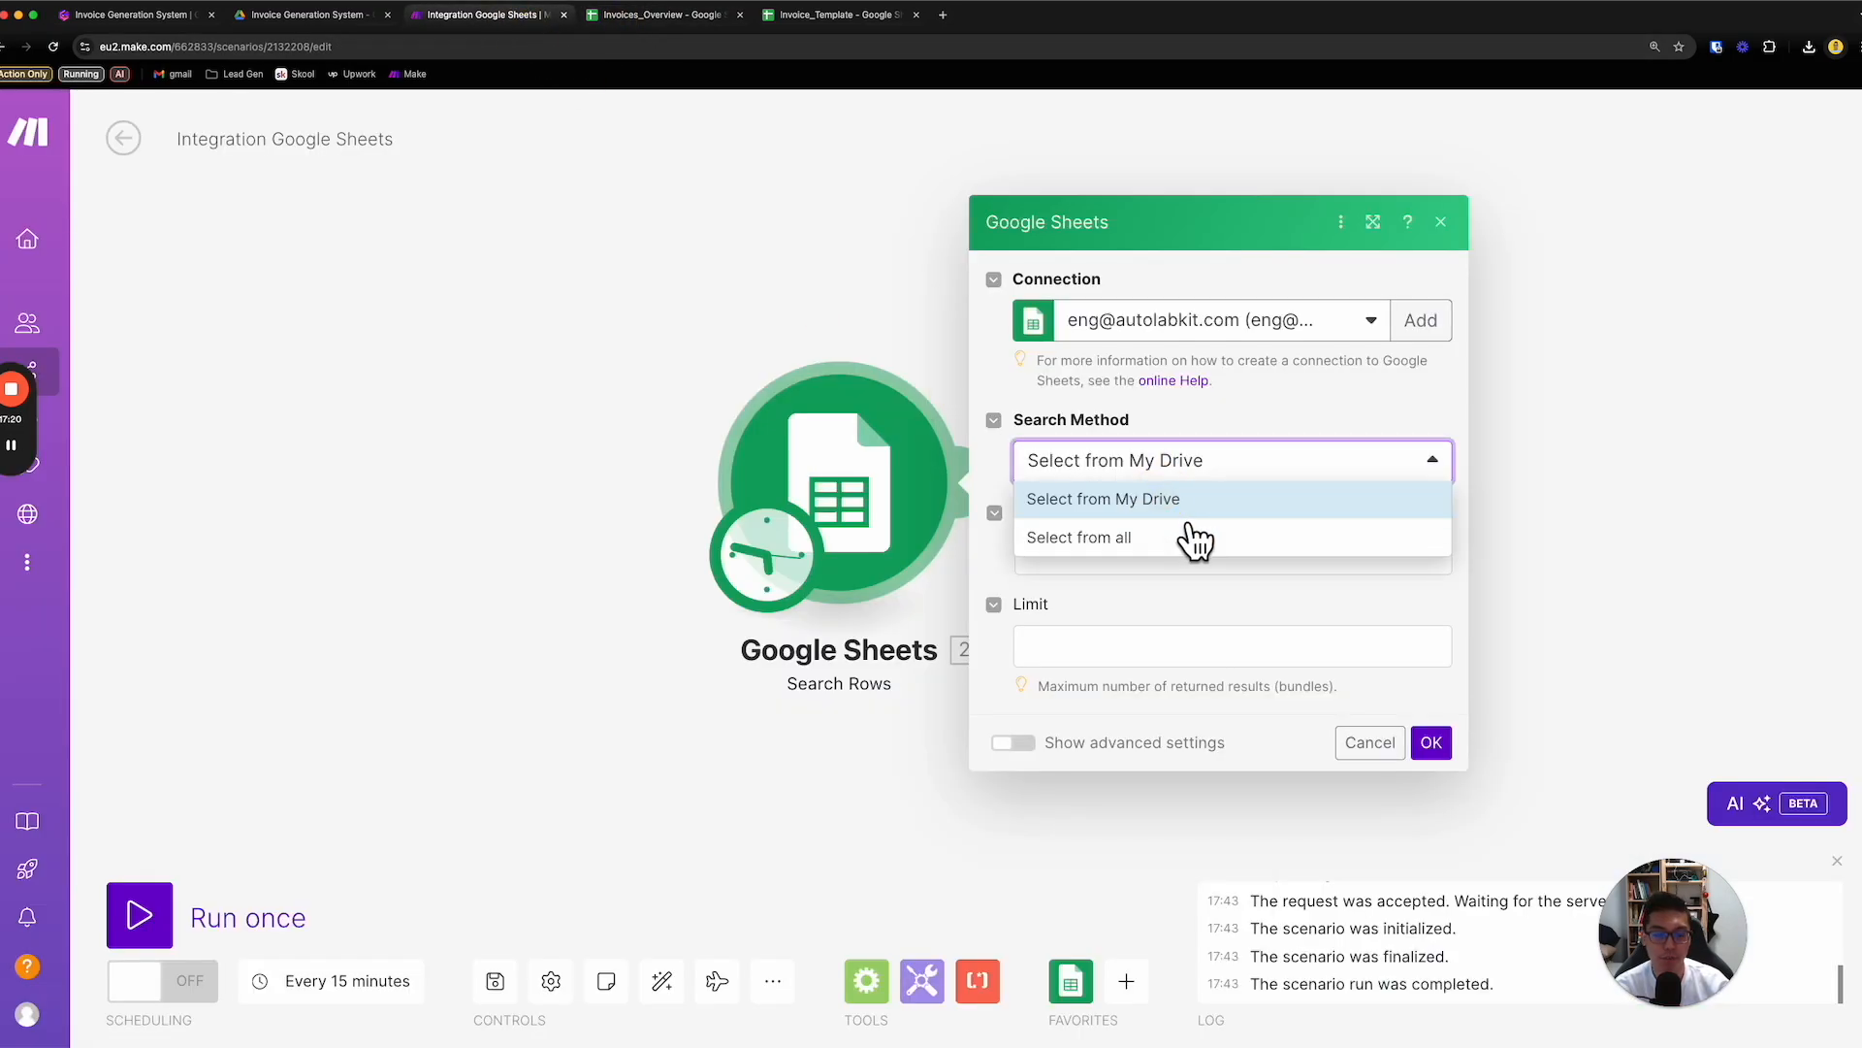
pyautogui.click(1174, 503)
pyautogui.click(1191, 555)
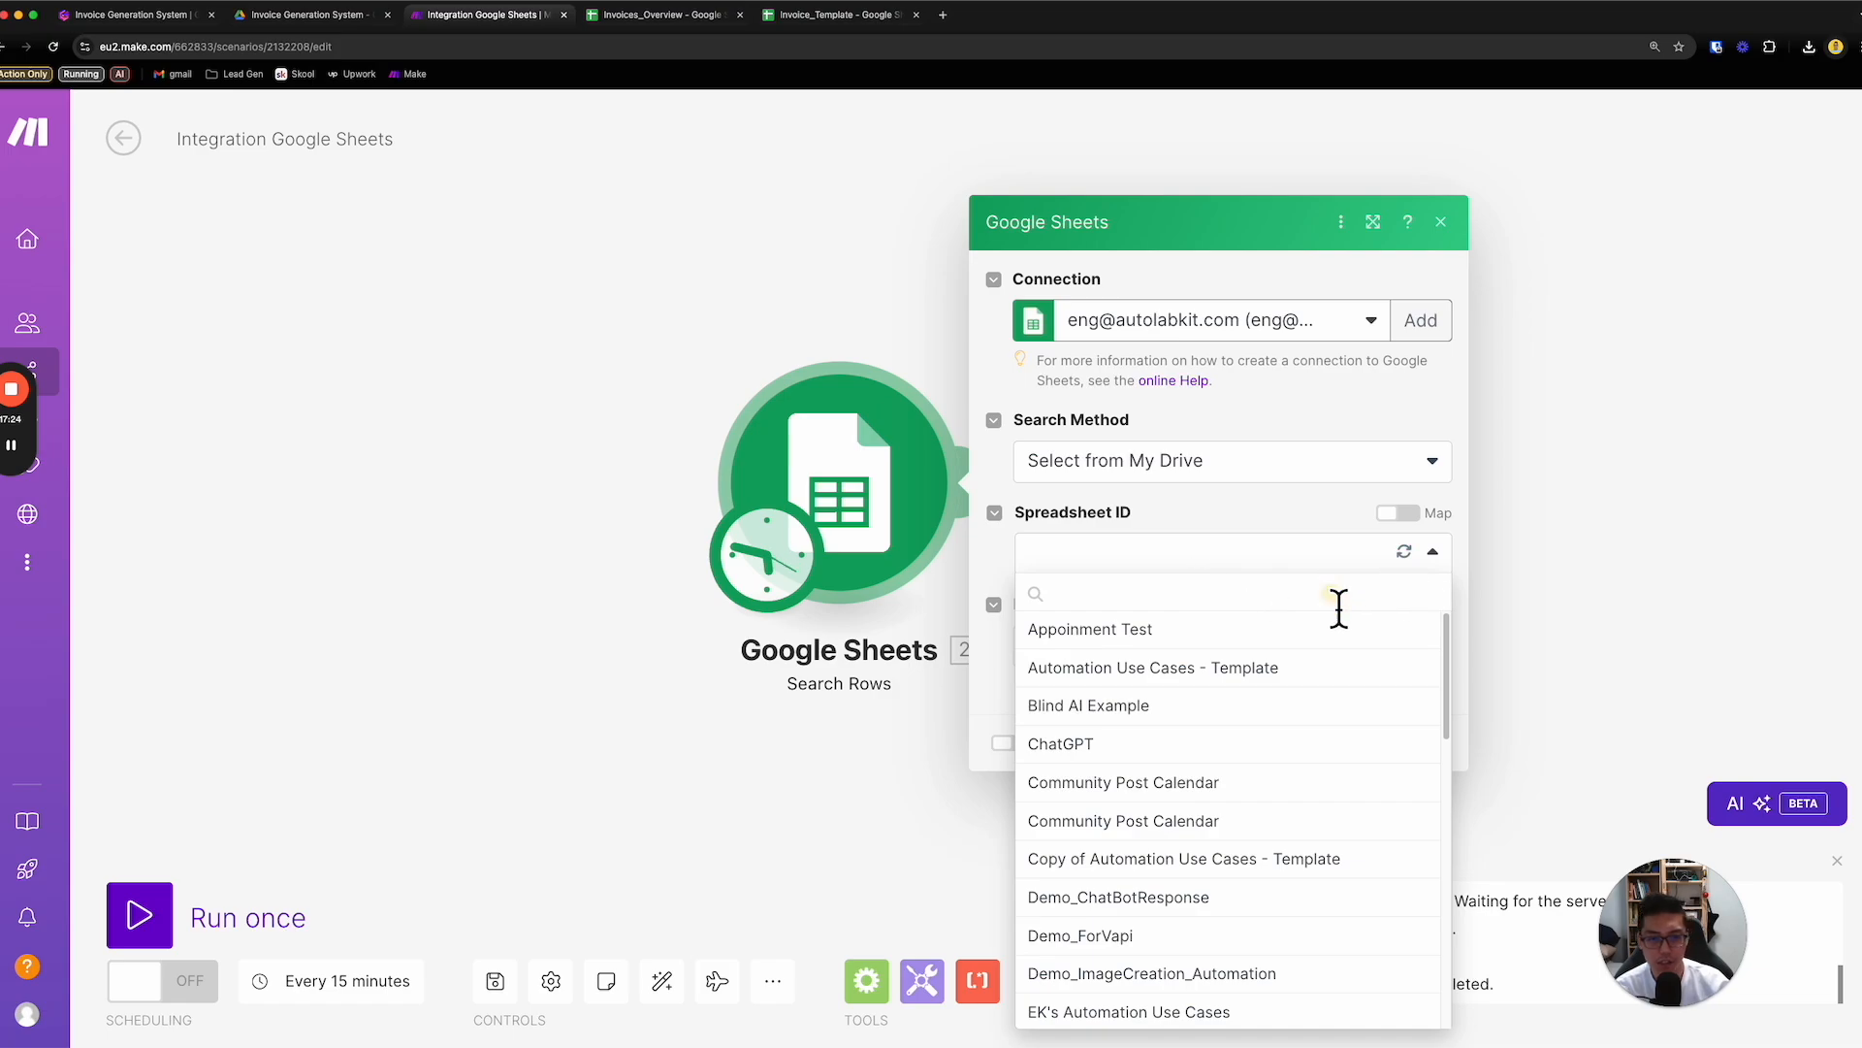
pyautogui.write('invoice')
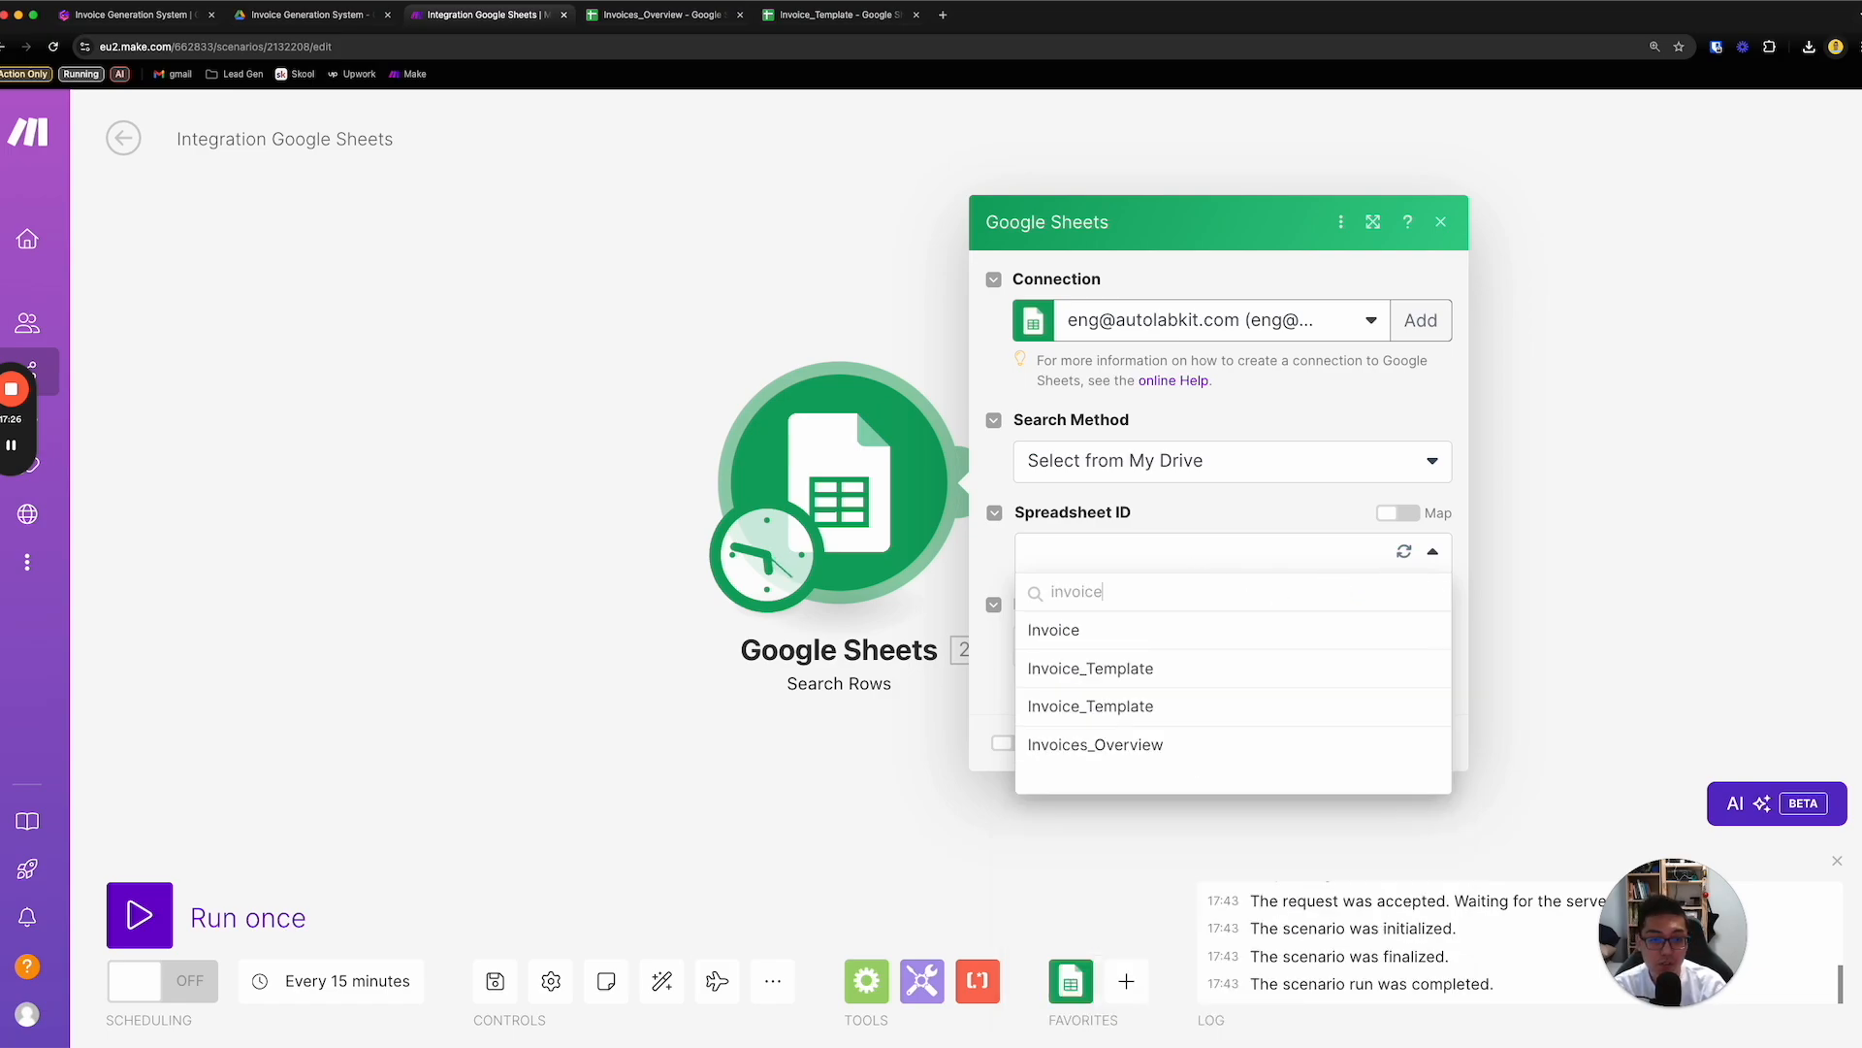
pyautogui.click(1299, 747)
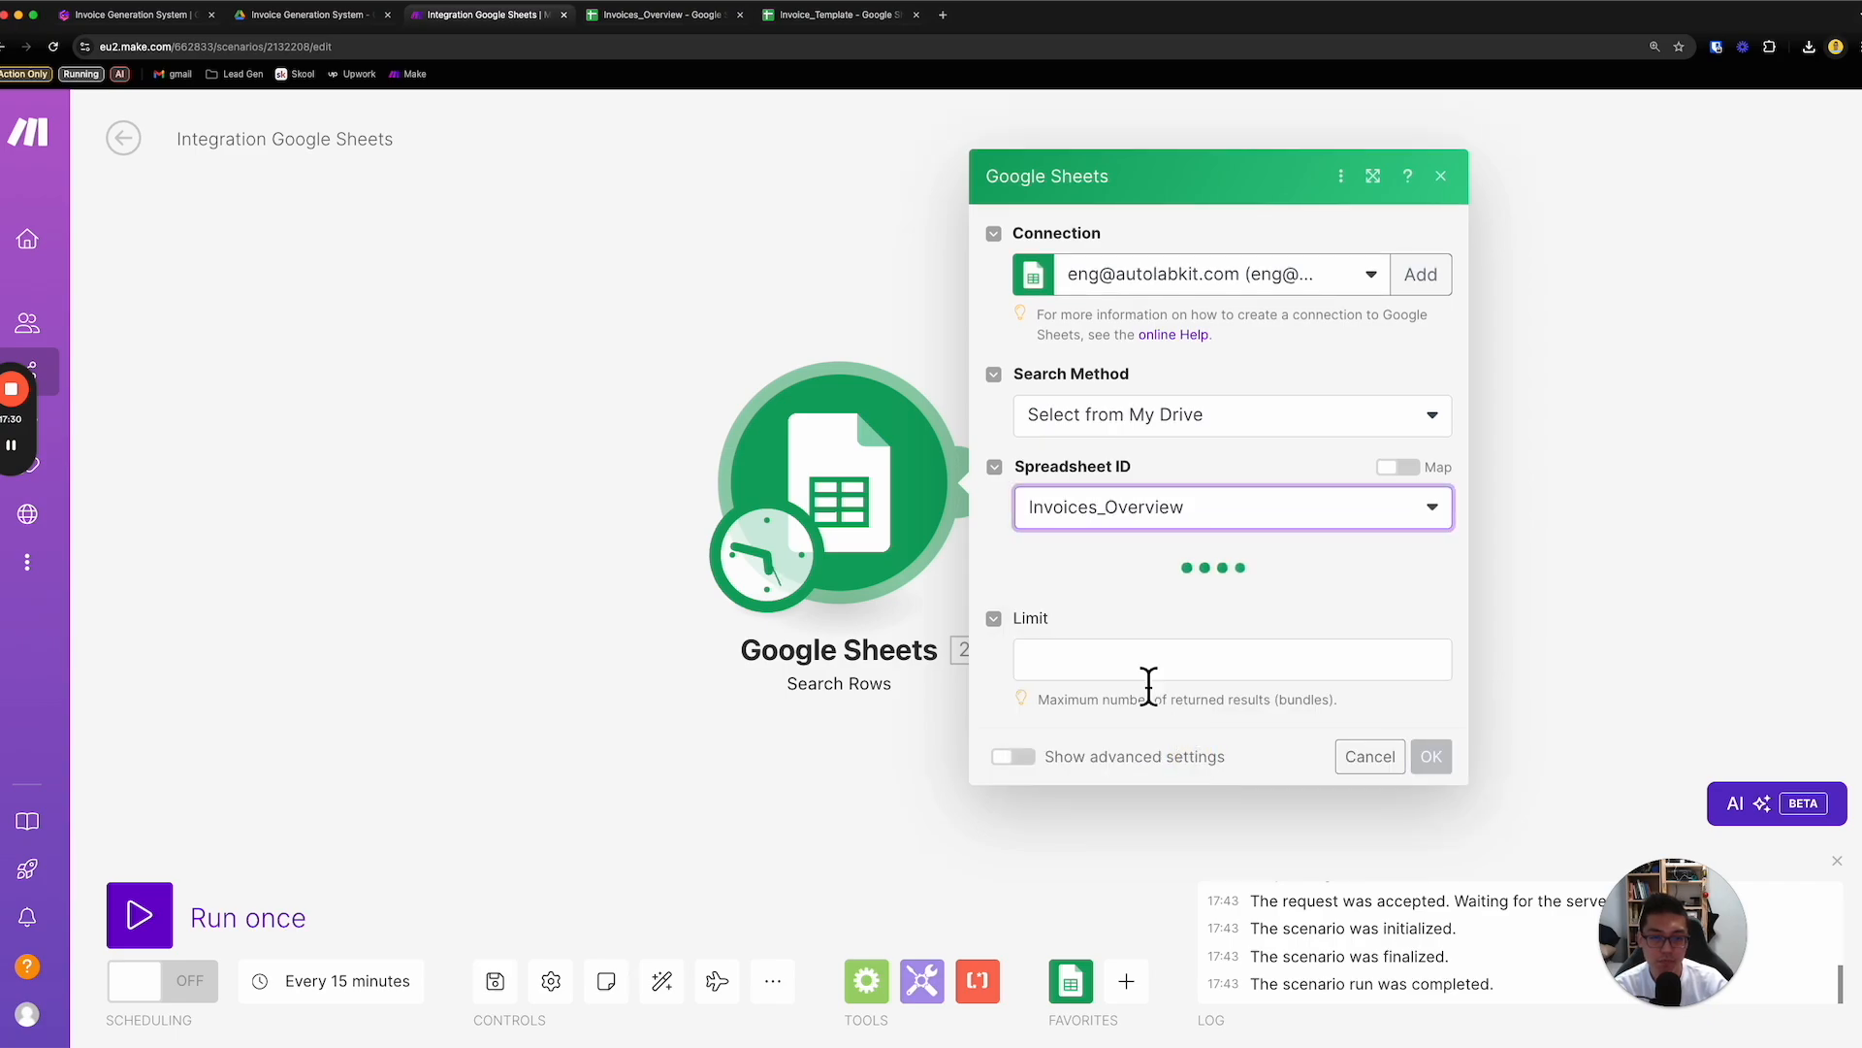
# - Choose Sheet1 as the sheet to search and set the column range to A-Z
pyautogui.click(1130, 603)
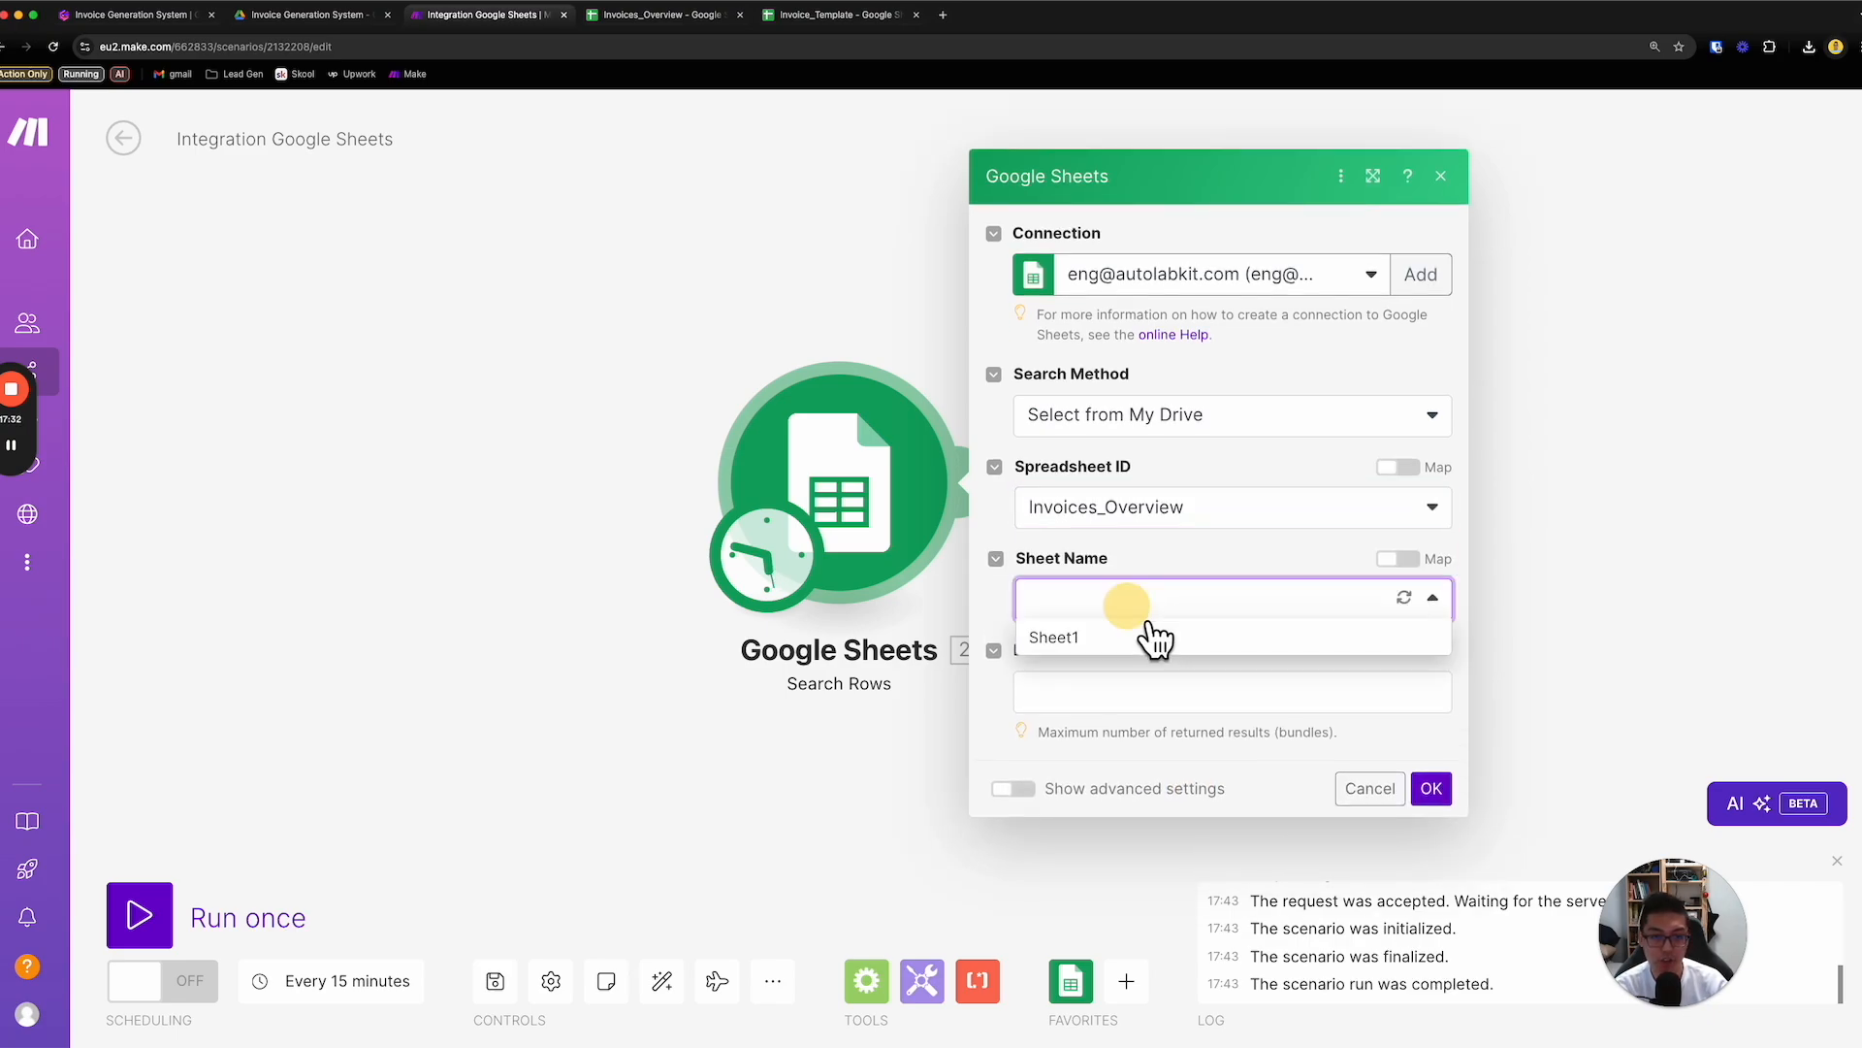
pyautogui.click(1127, 642)
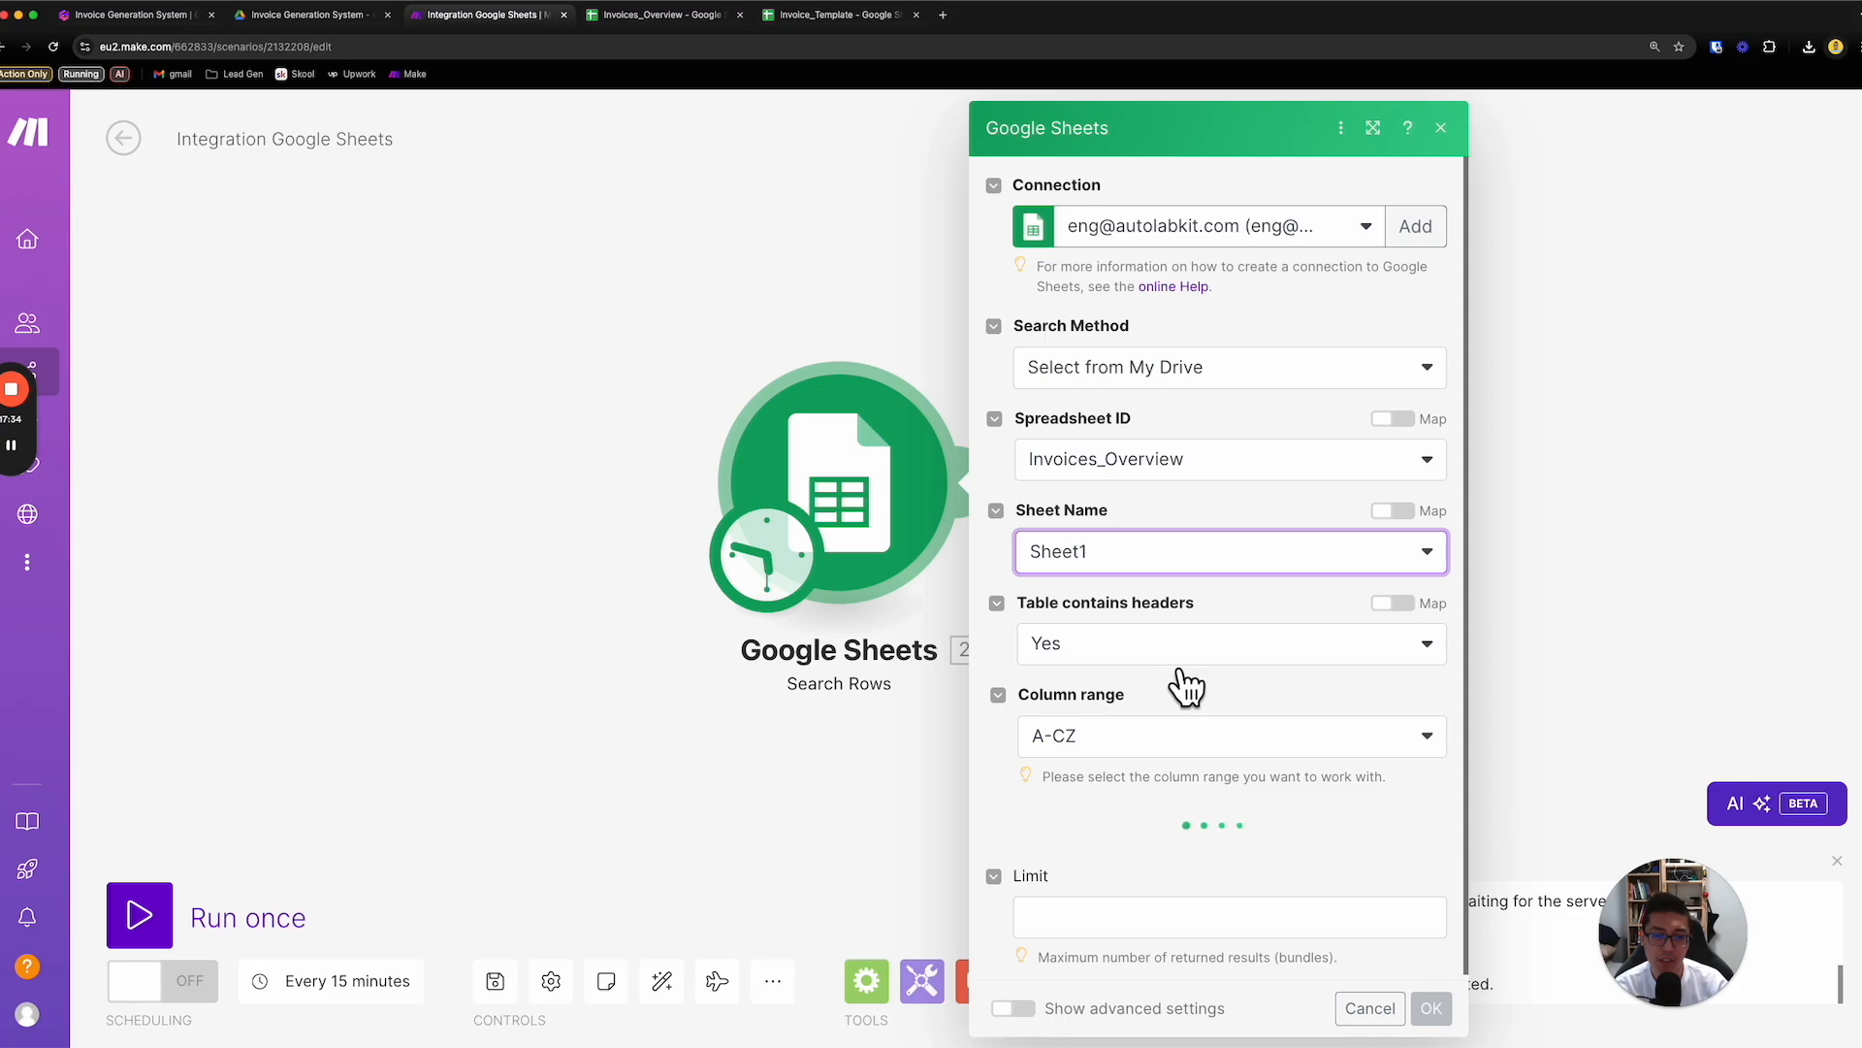
pyautogui.click(1144, 736)
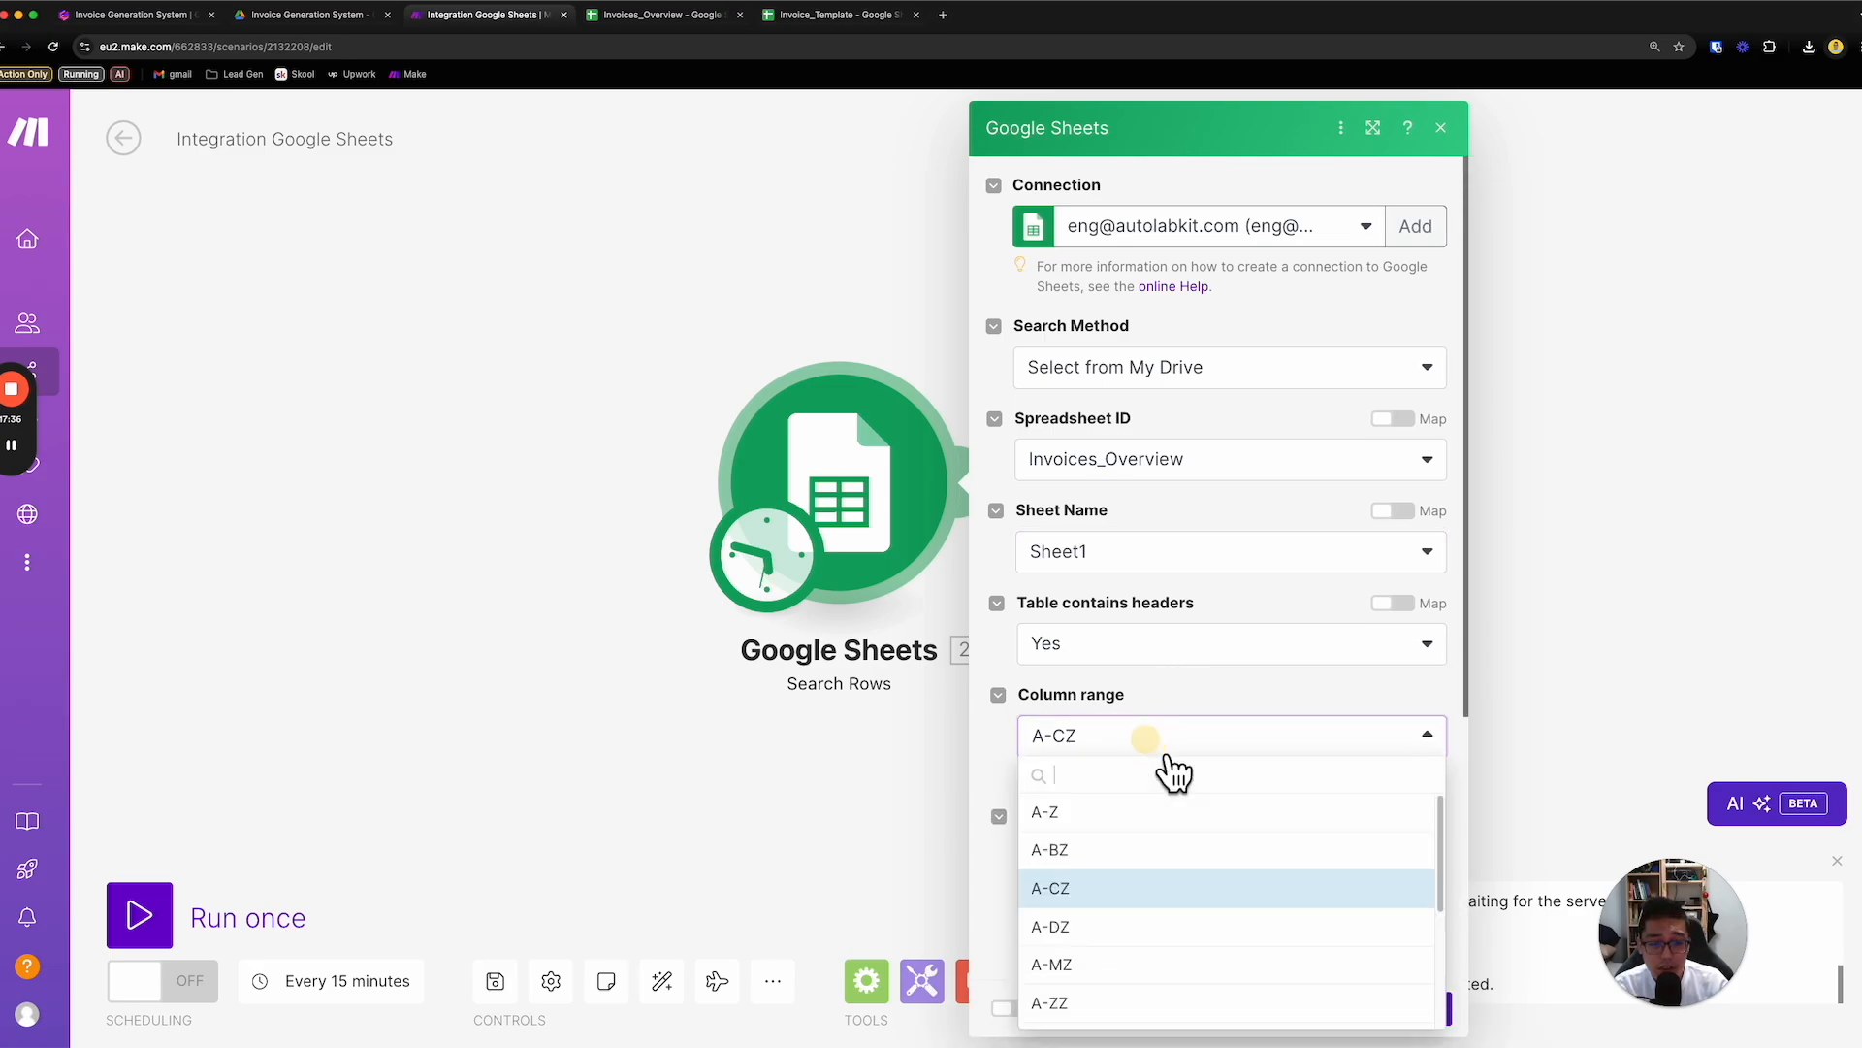
pyautogui.click(1114, 809)
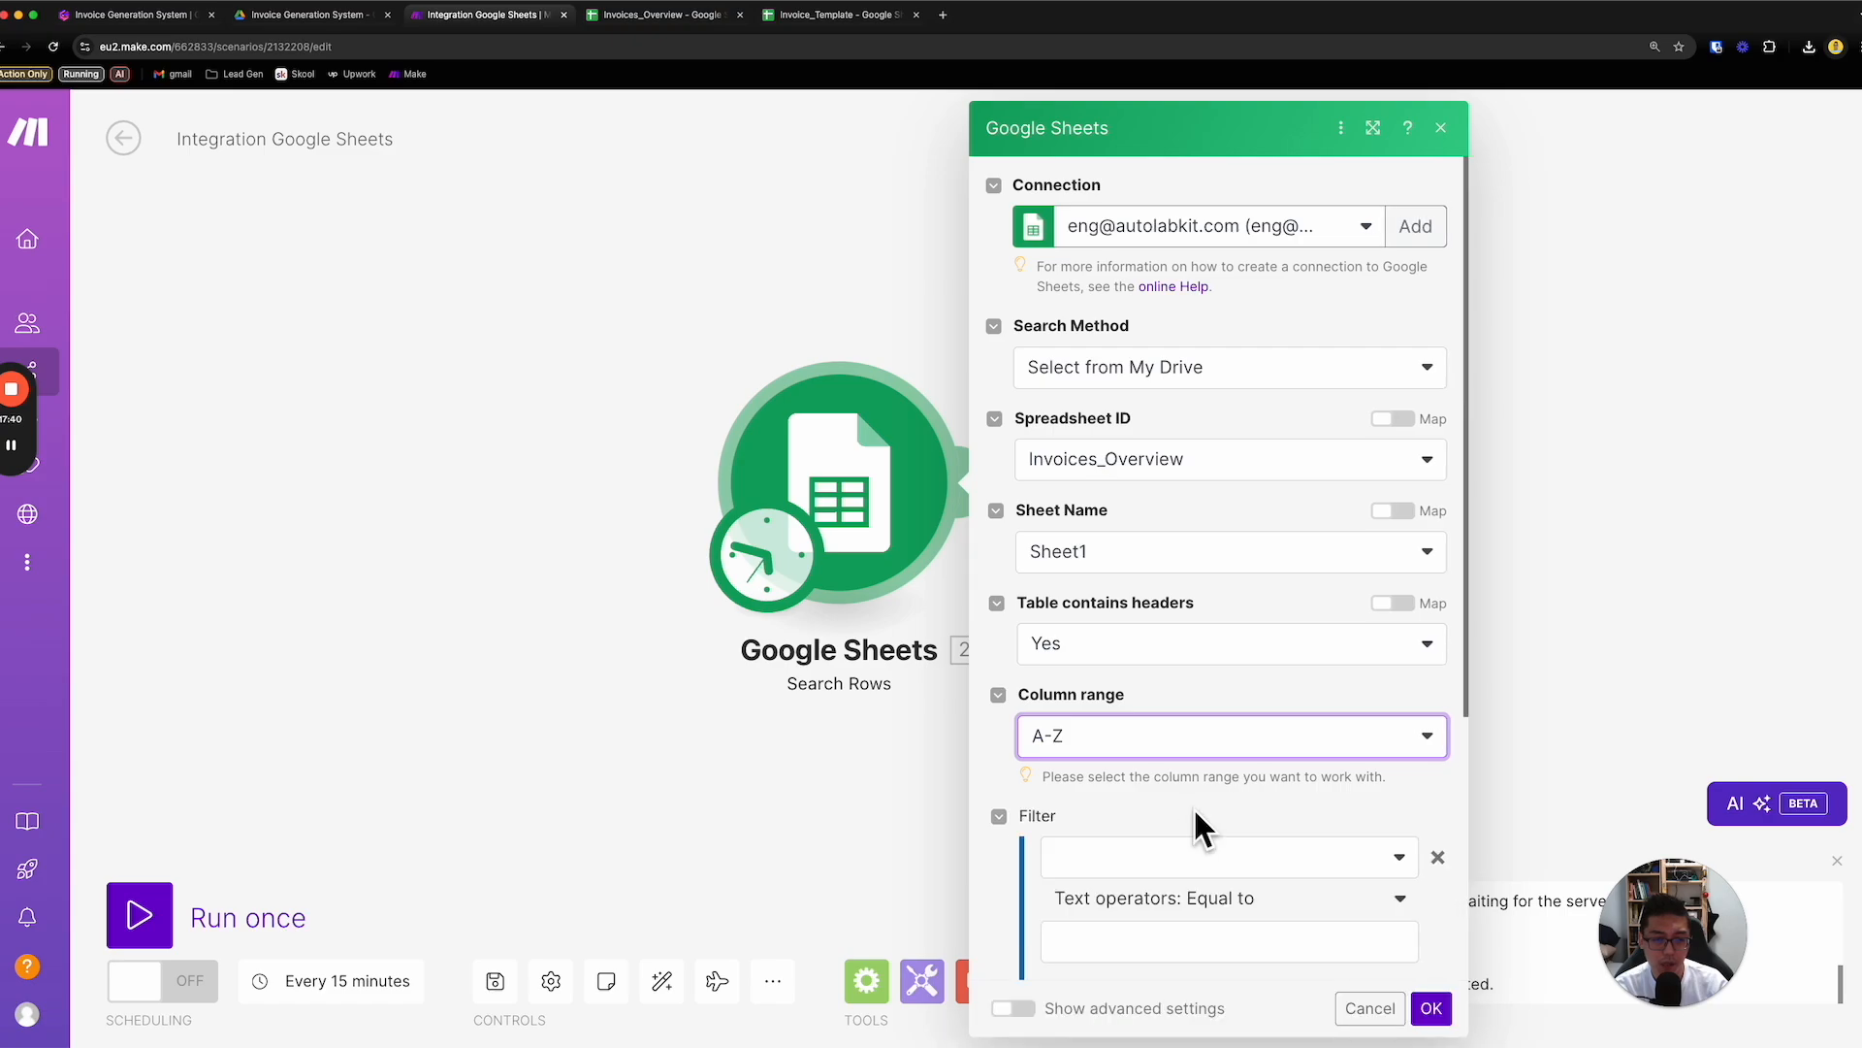
# - Filter the searched rows to those where Invoice URL (F) does not exist
pyautogui.scroll(-3, 1195, 819)
pyautogui.click(1159, 655)
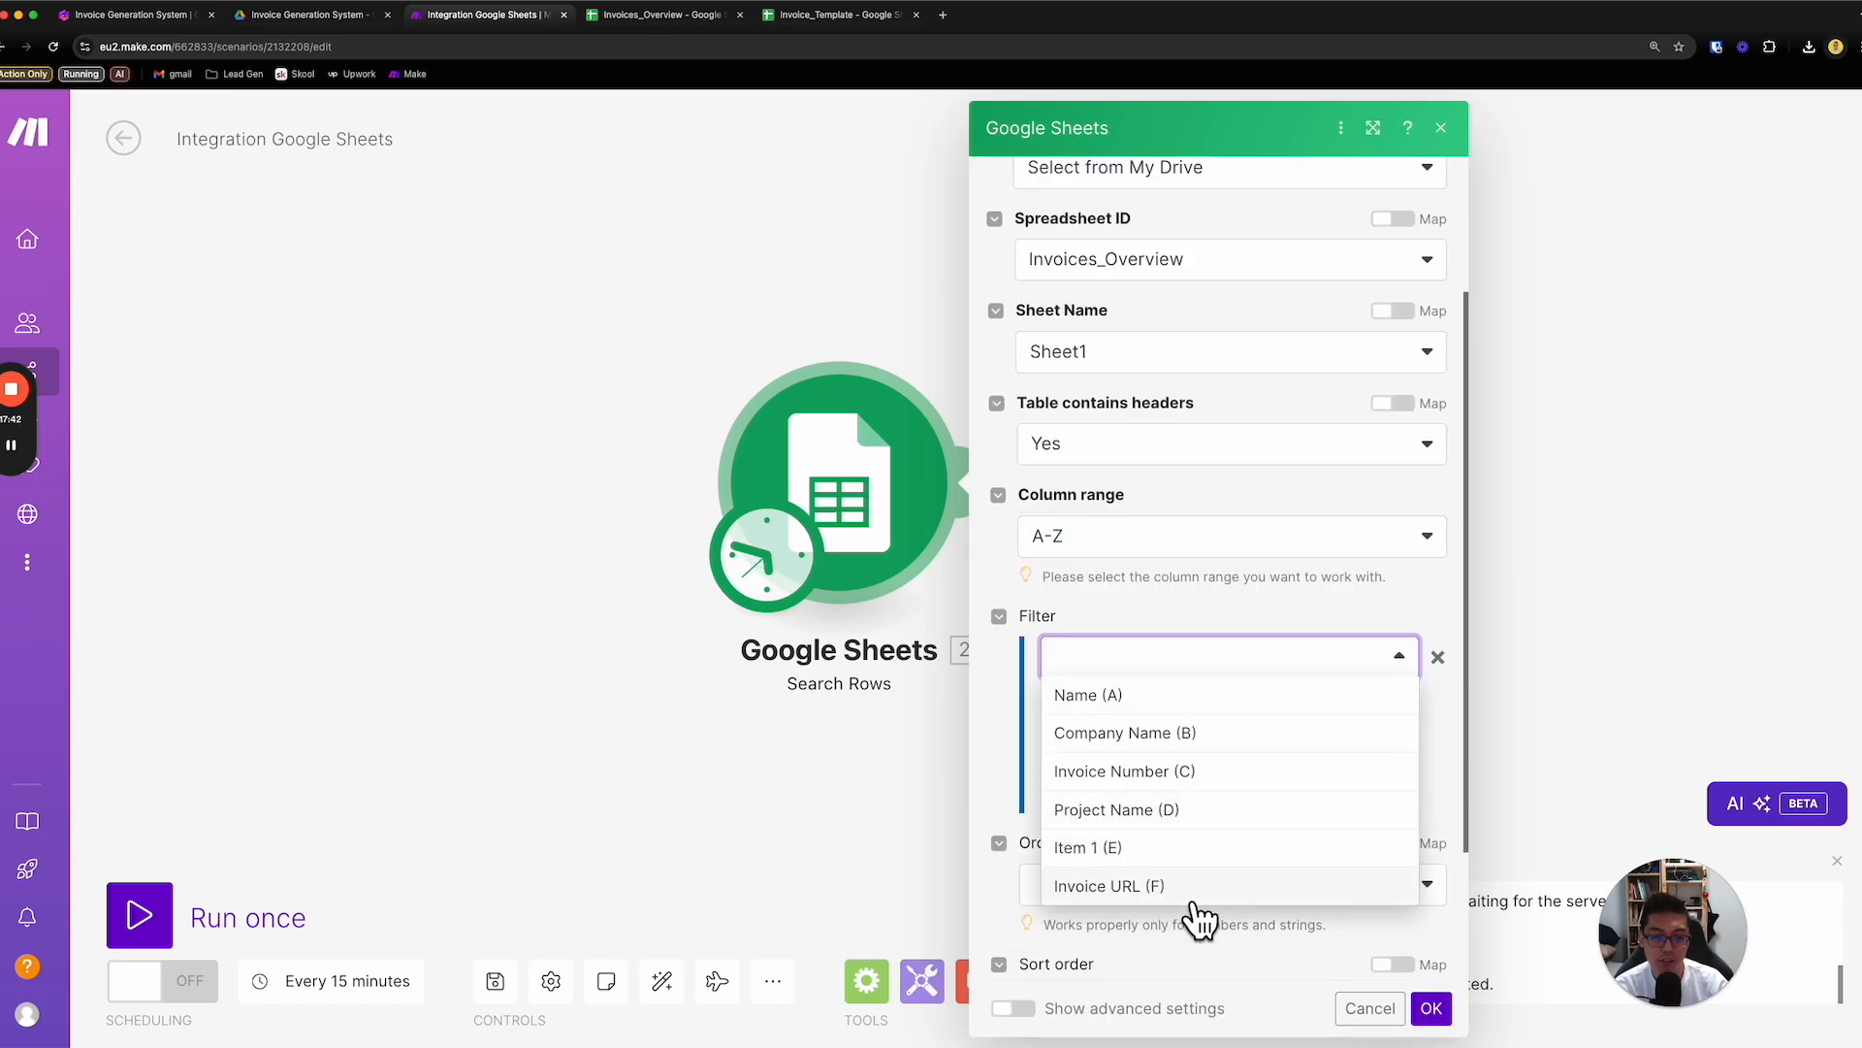
pyautogui.click(1196, 882)
pyautogui.click(1201, 729)
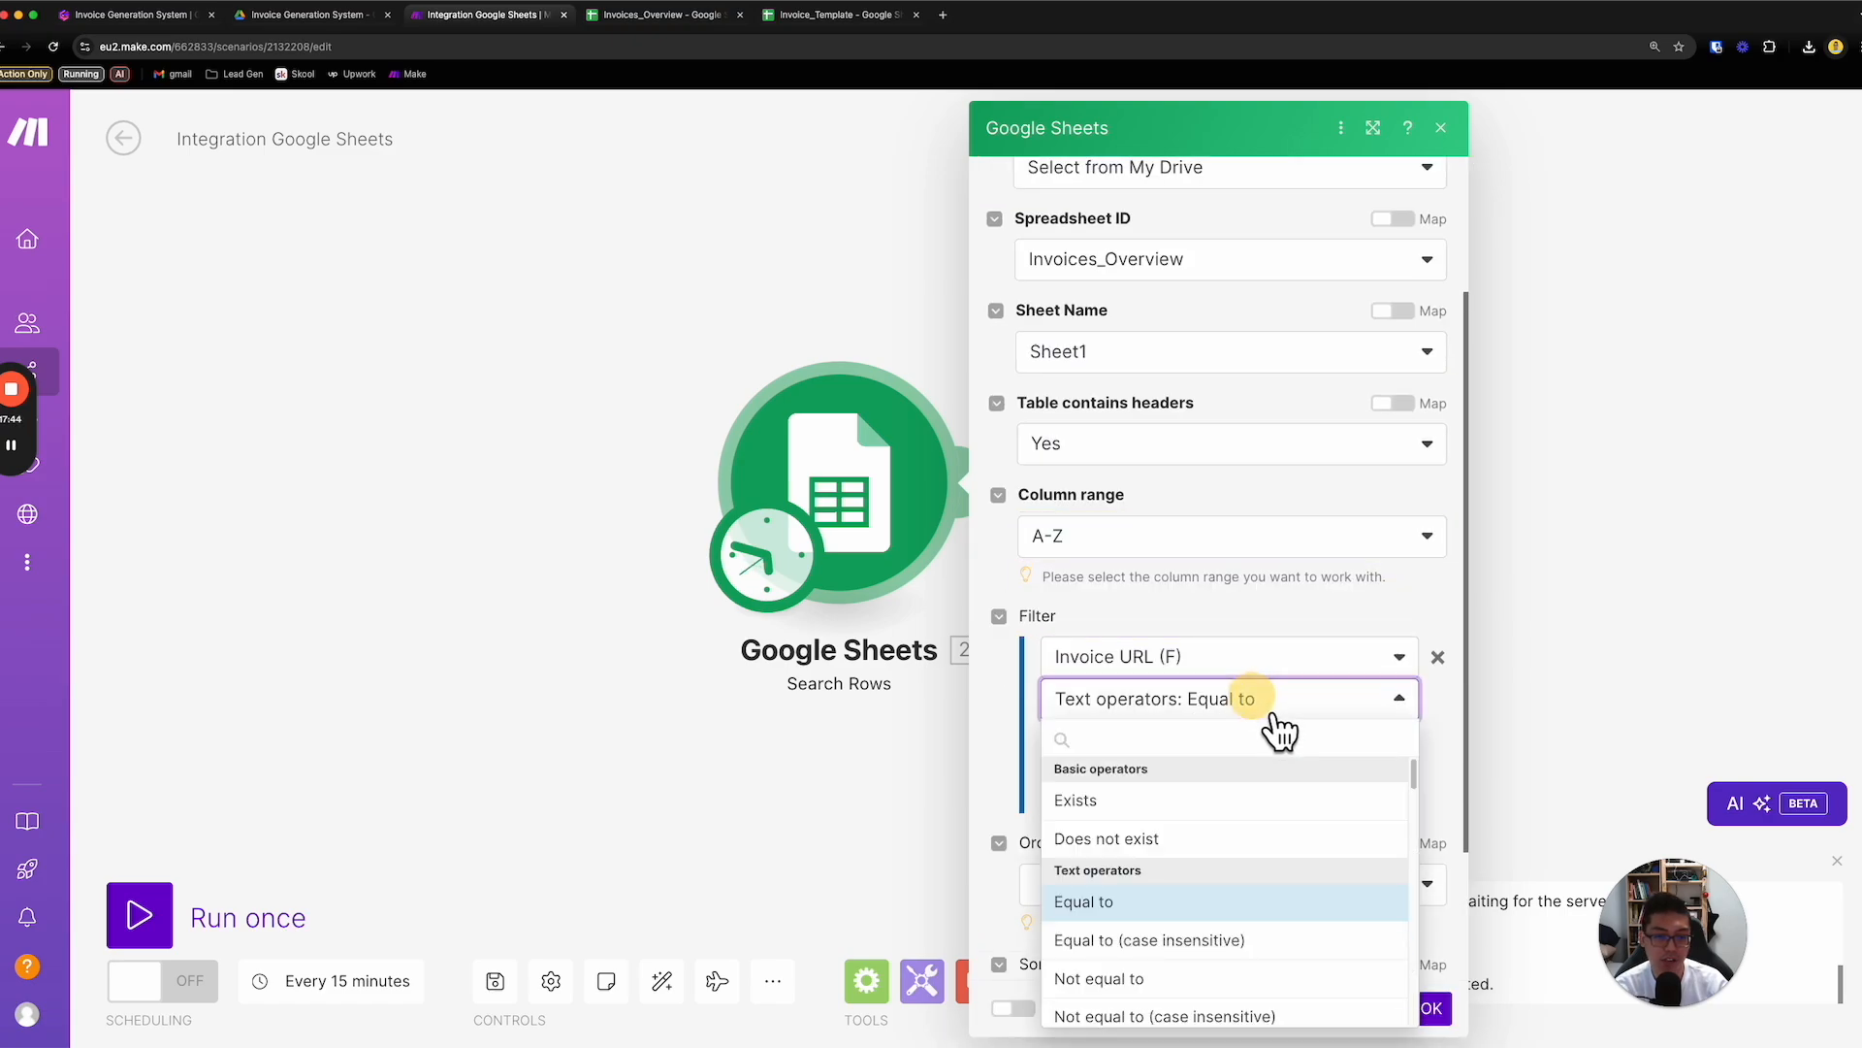
pyautogui.click(1205, 836)
pyautogui.click(1329, 792)
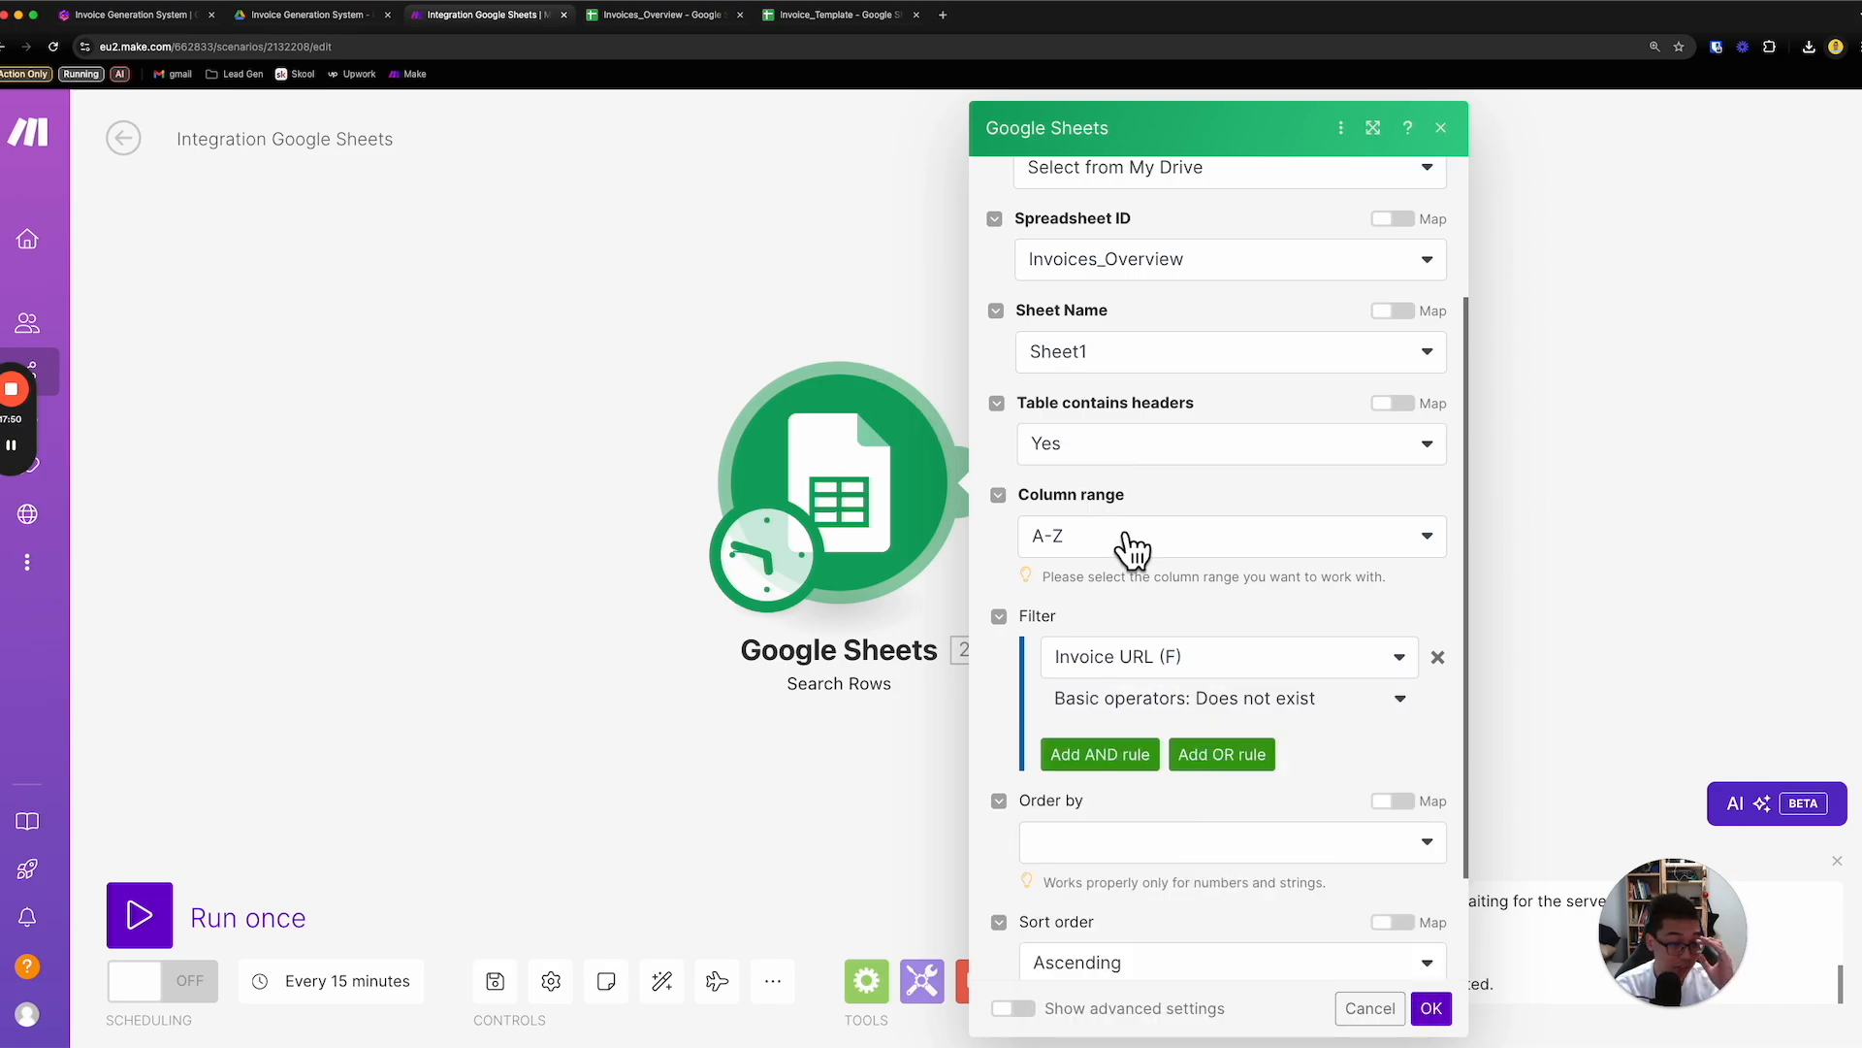
# - Leave the row ordering empty, limit the search to 1 result and save the Search Rows settings
pyautogui.scroll(-1, 1145, 670)
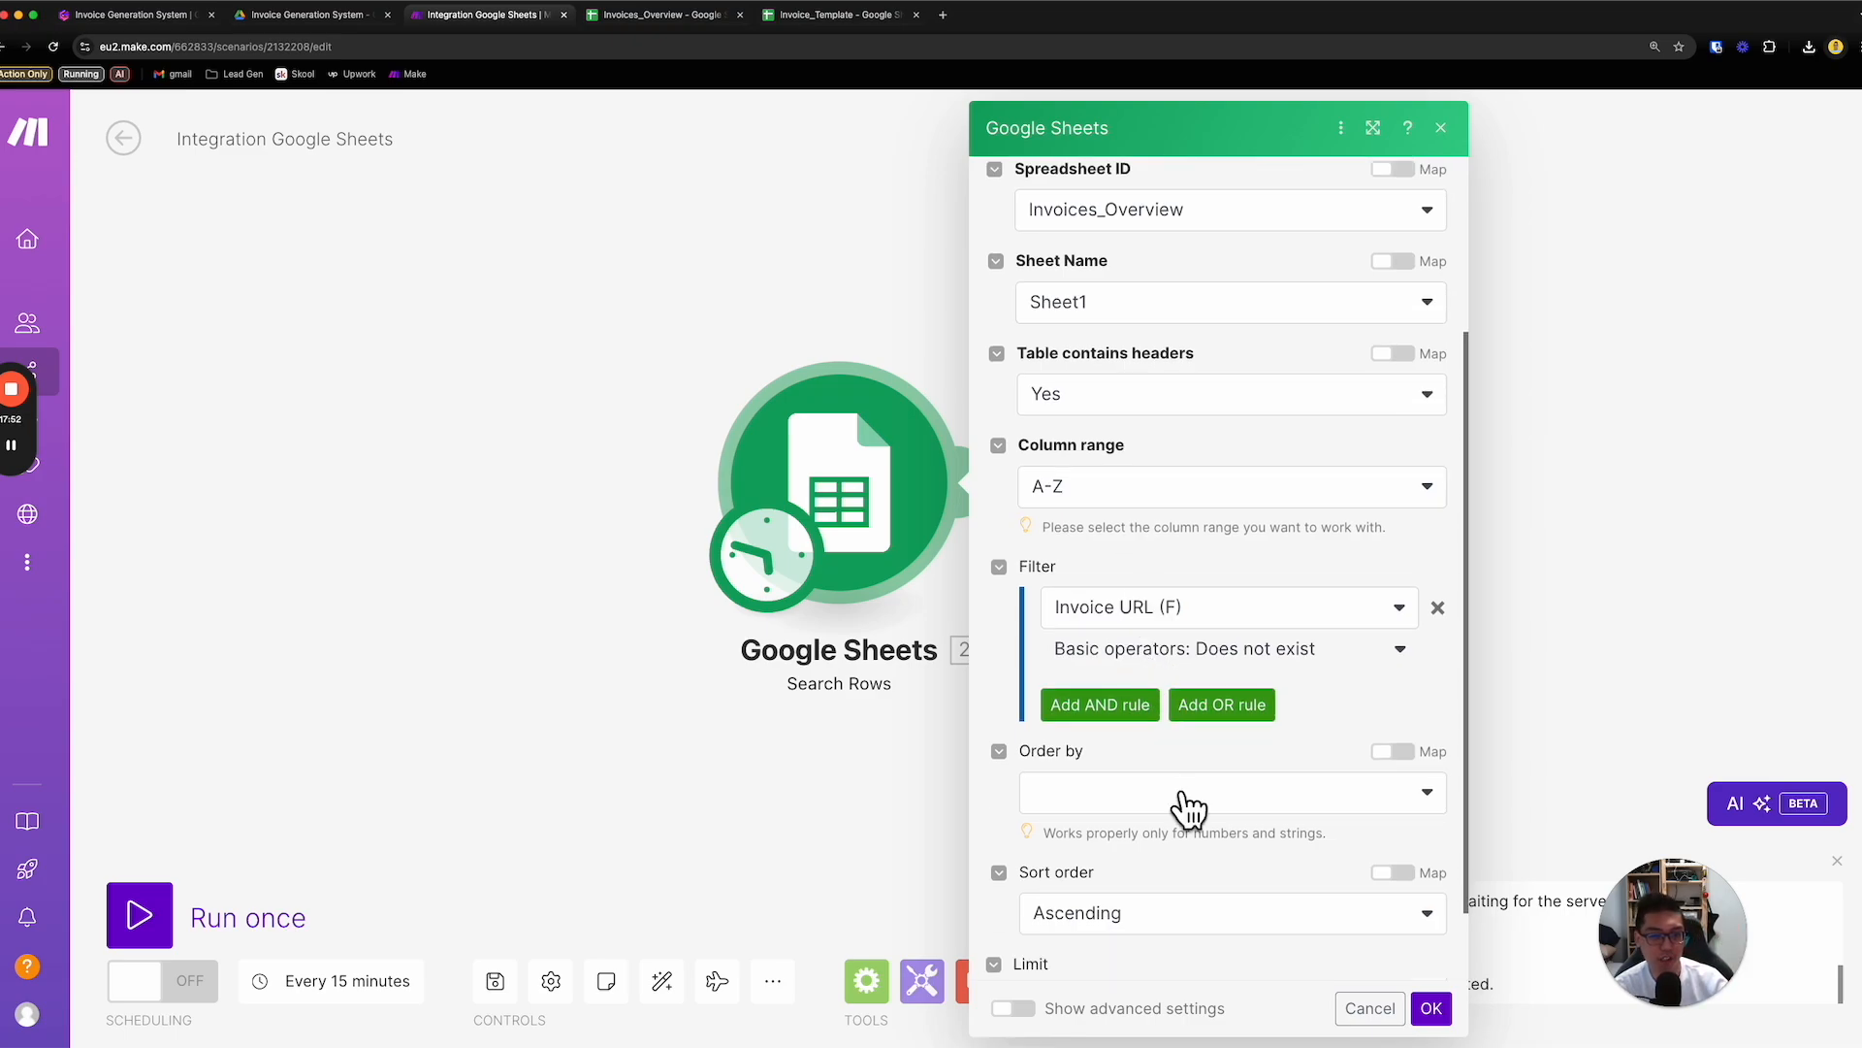
pyautogui.click(1169, 795)
pyautogui.click(1203, 825)
pyautogui.scroll(-2, 1188, 854)
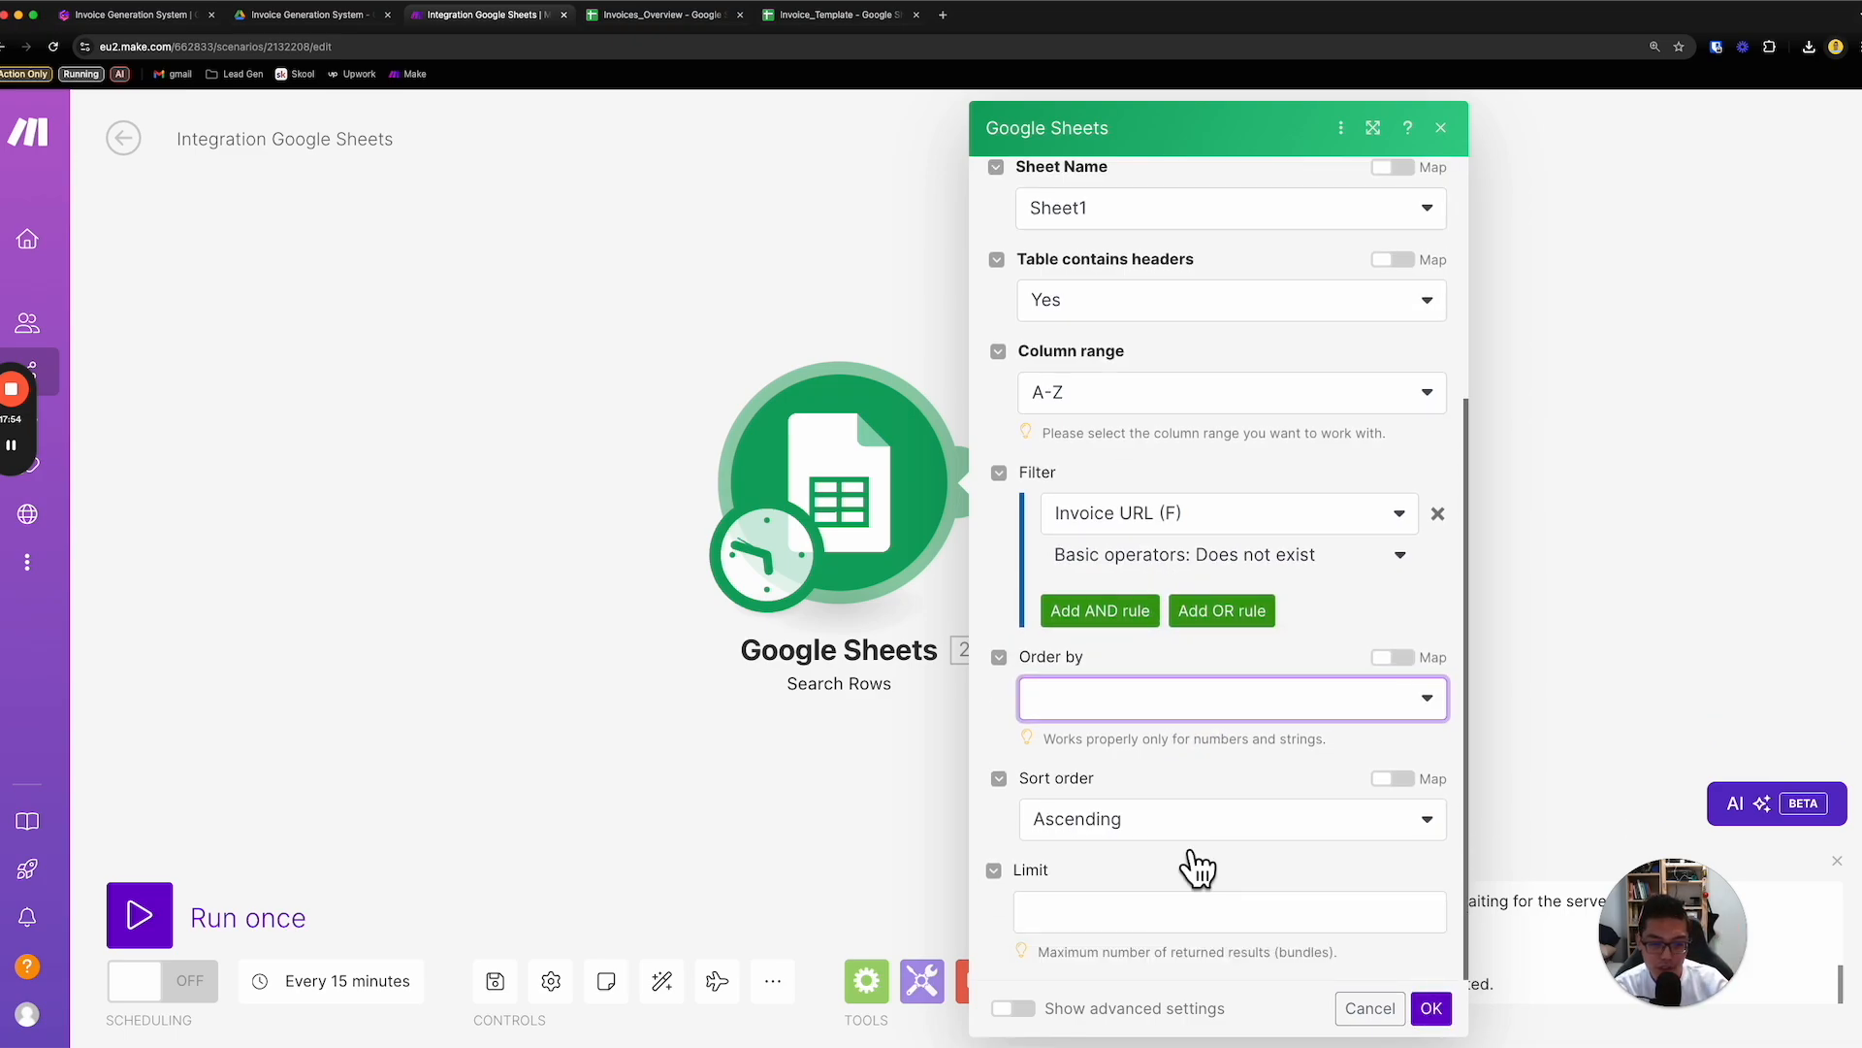
pyautogui.click(1178, 907)
pyautogui.write('1')
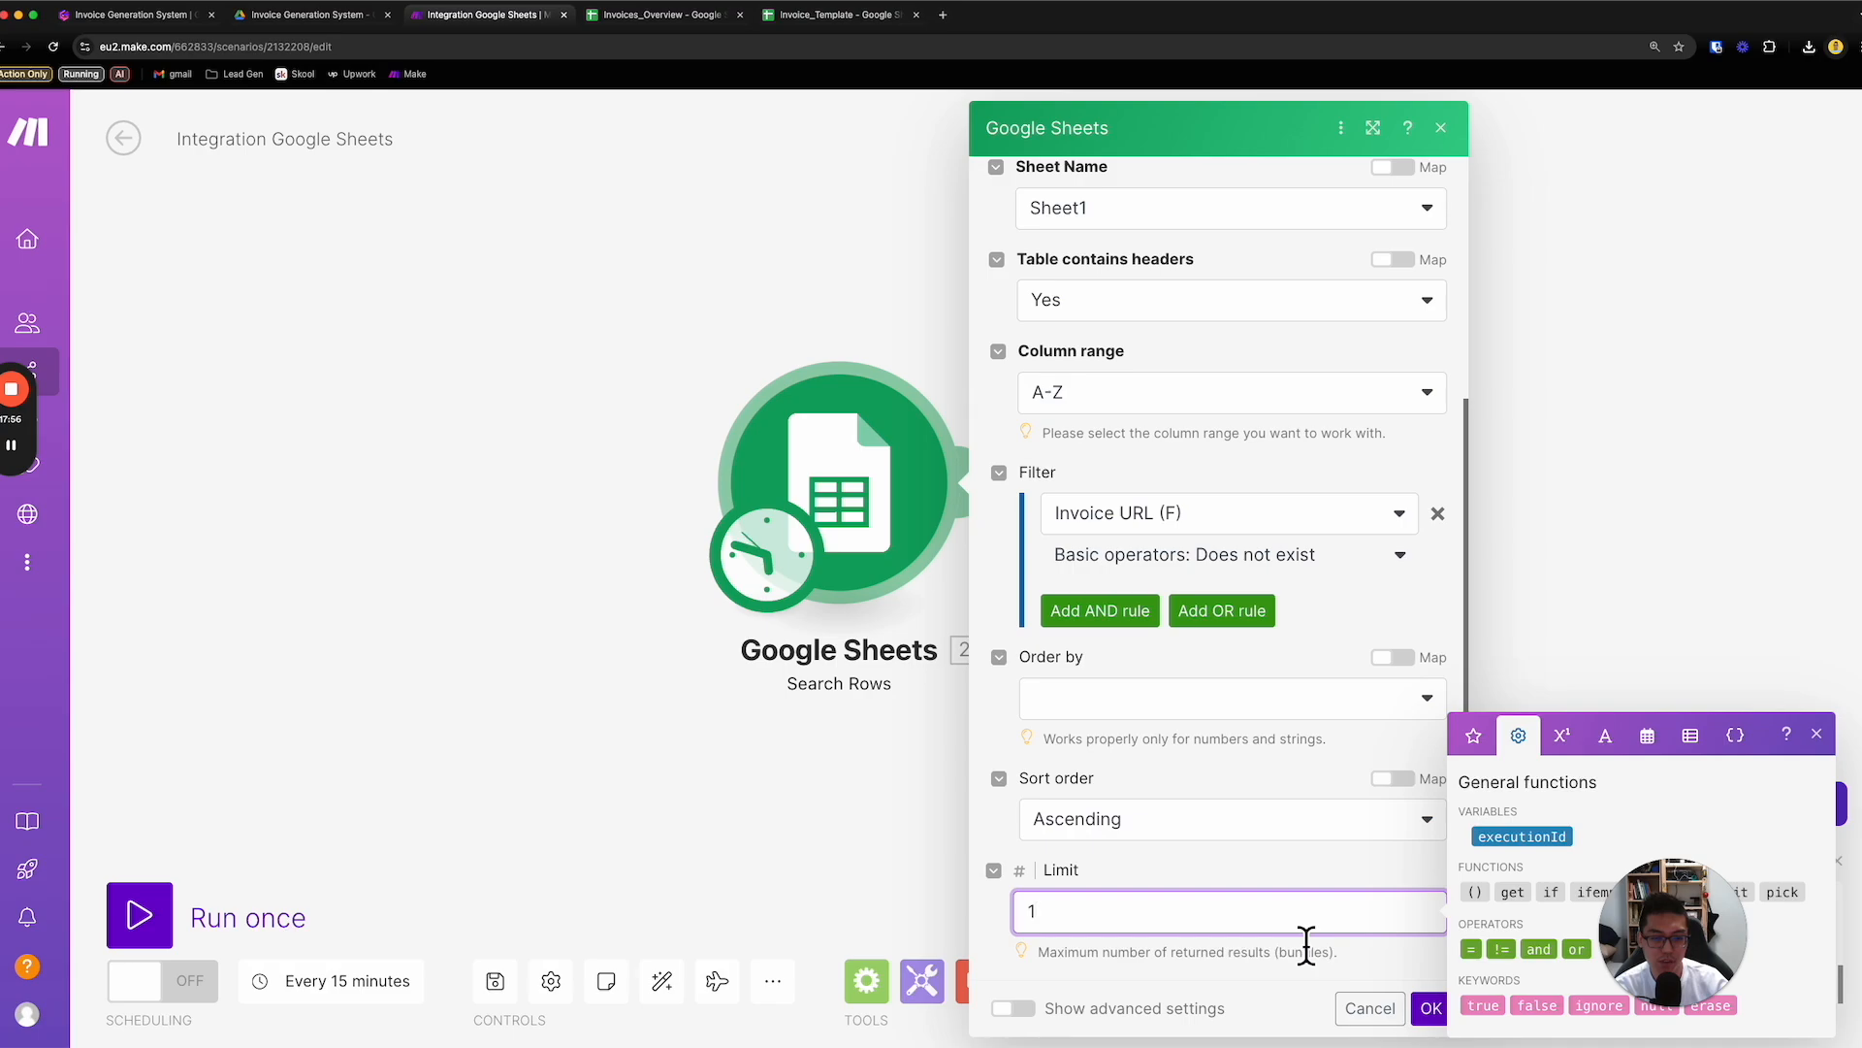
pyautogui.click(1432, 1009)
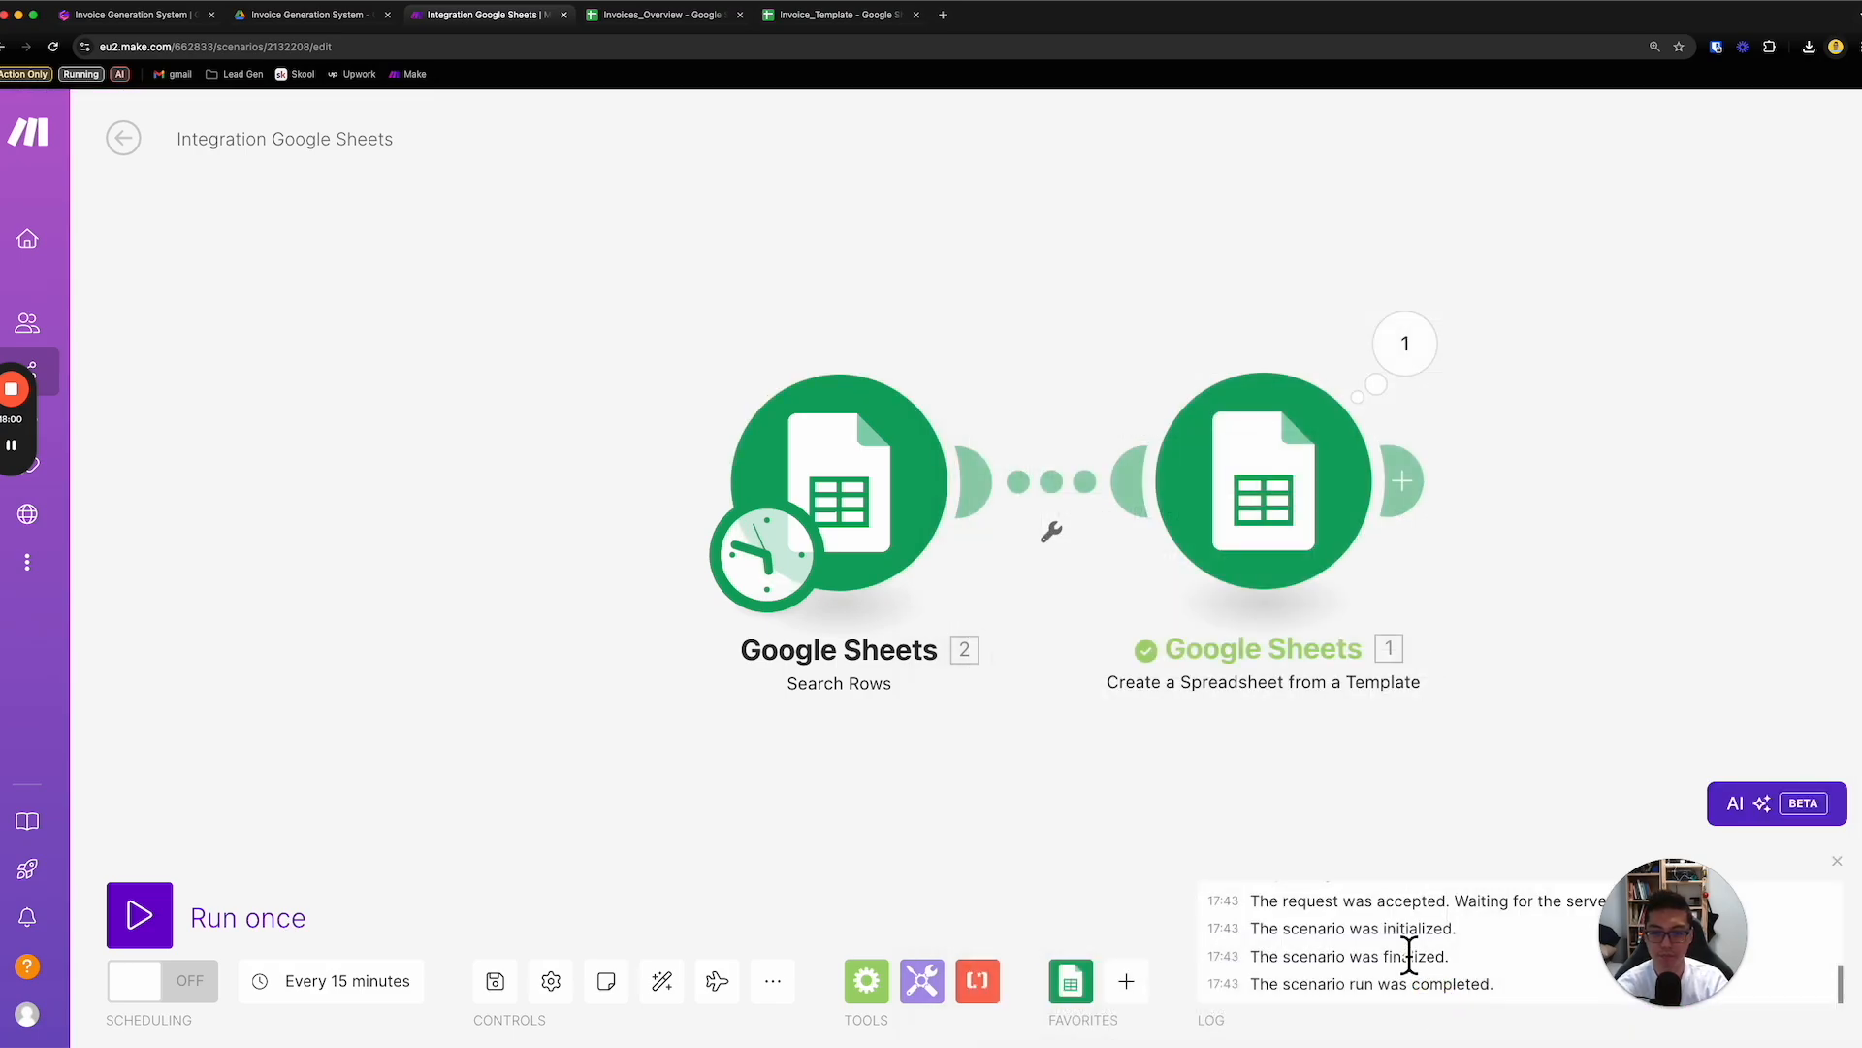
# - Run only the Search Rows module and examine the invoice fields in its output bundle
pyautogui.rightClick(921, 515)
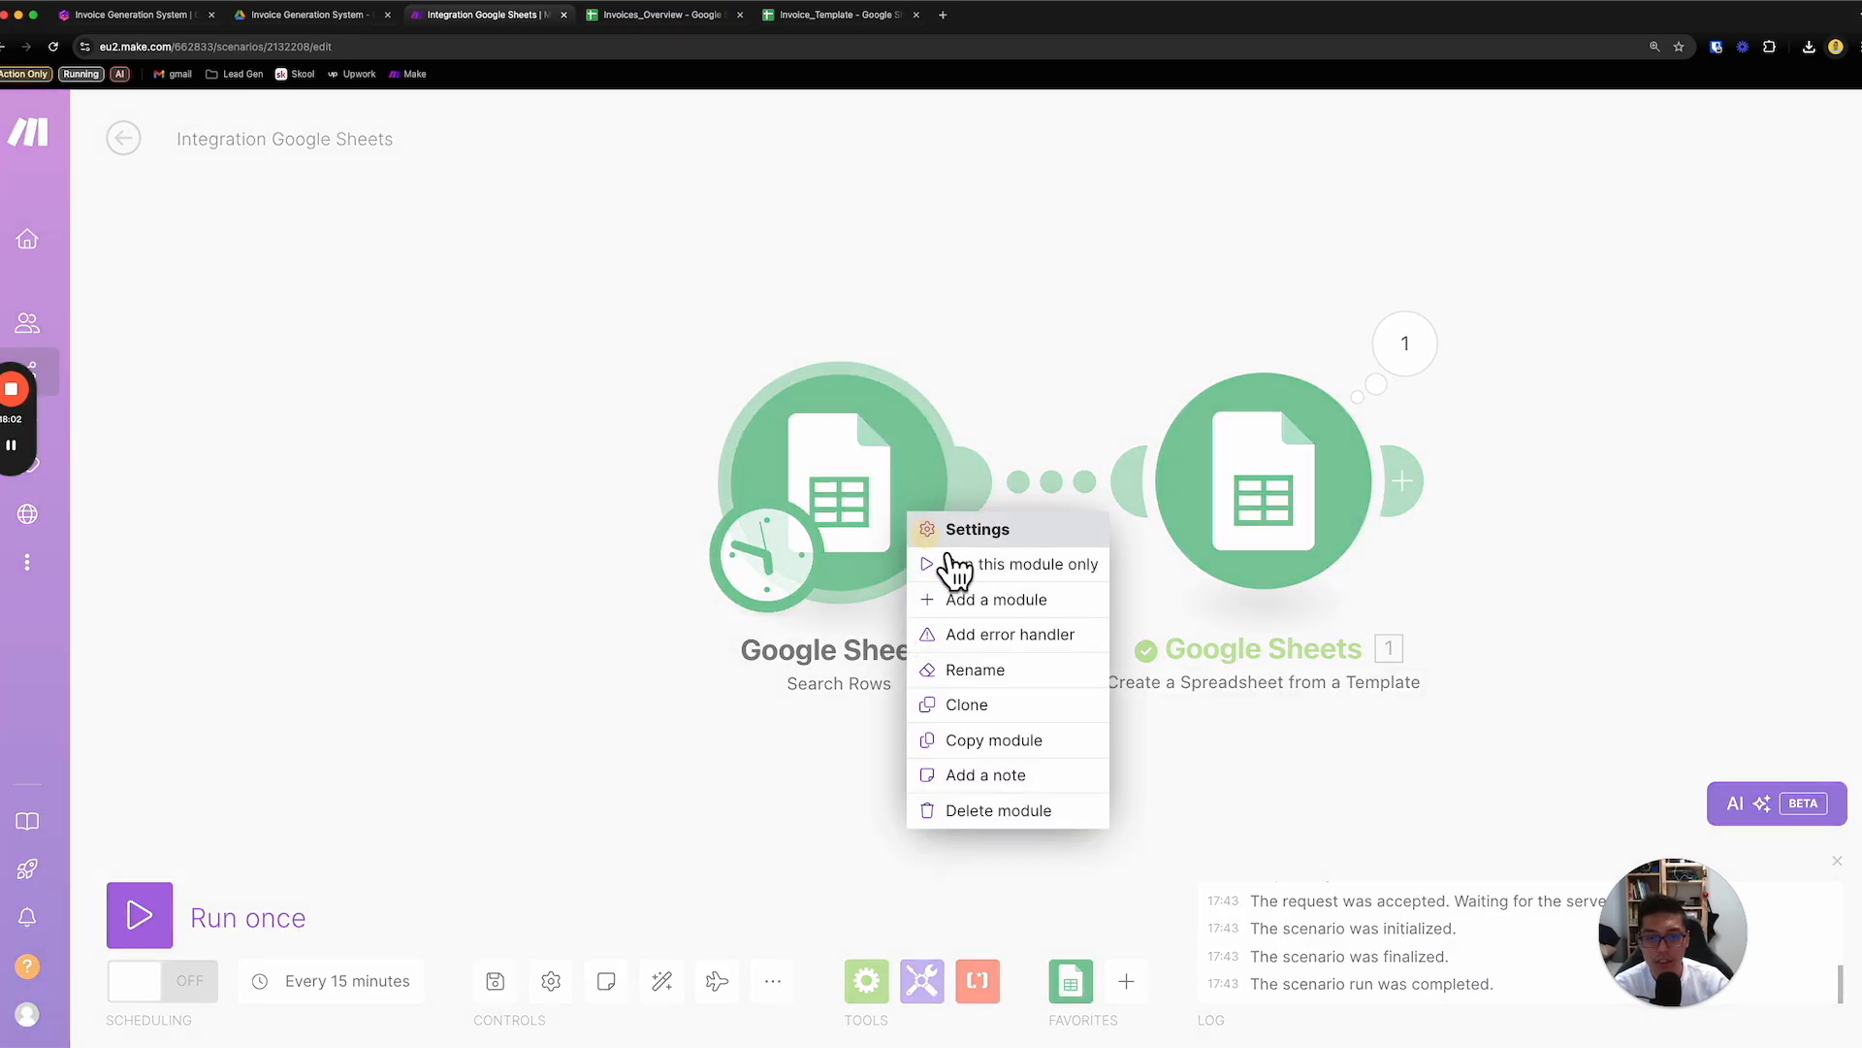
pyautogui.click(956, 563)
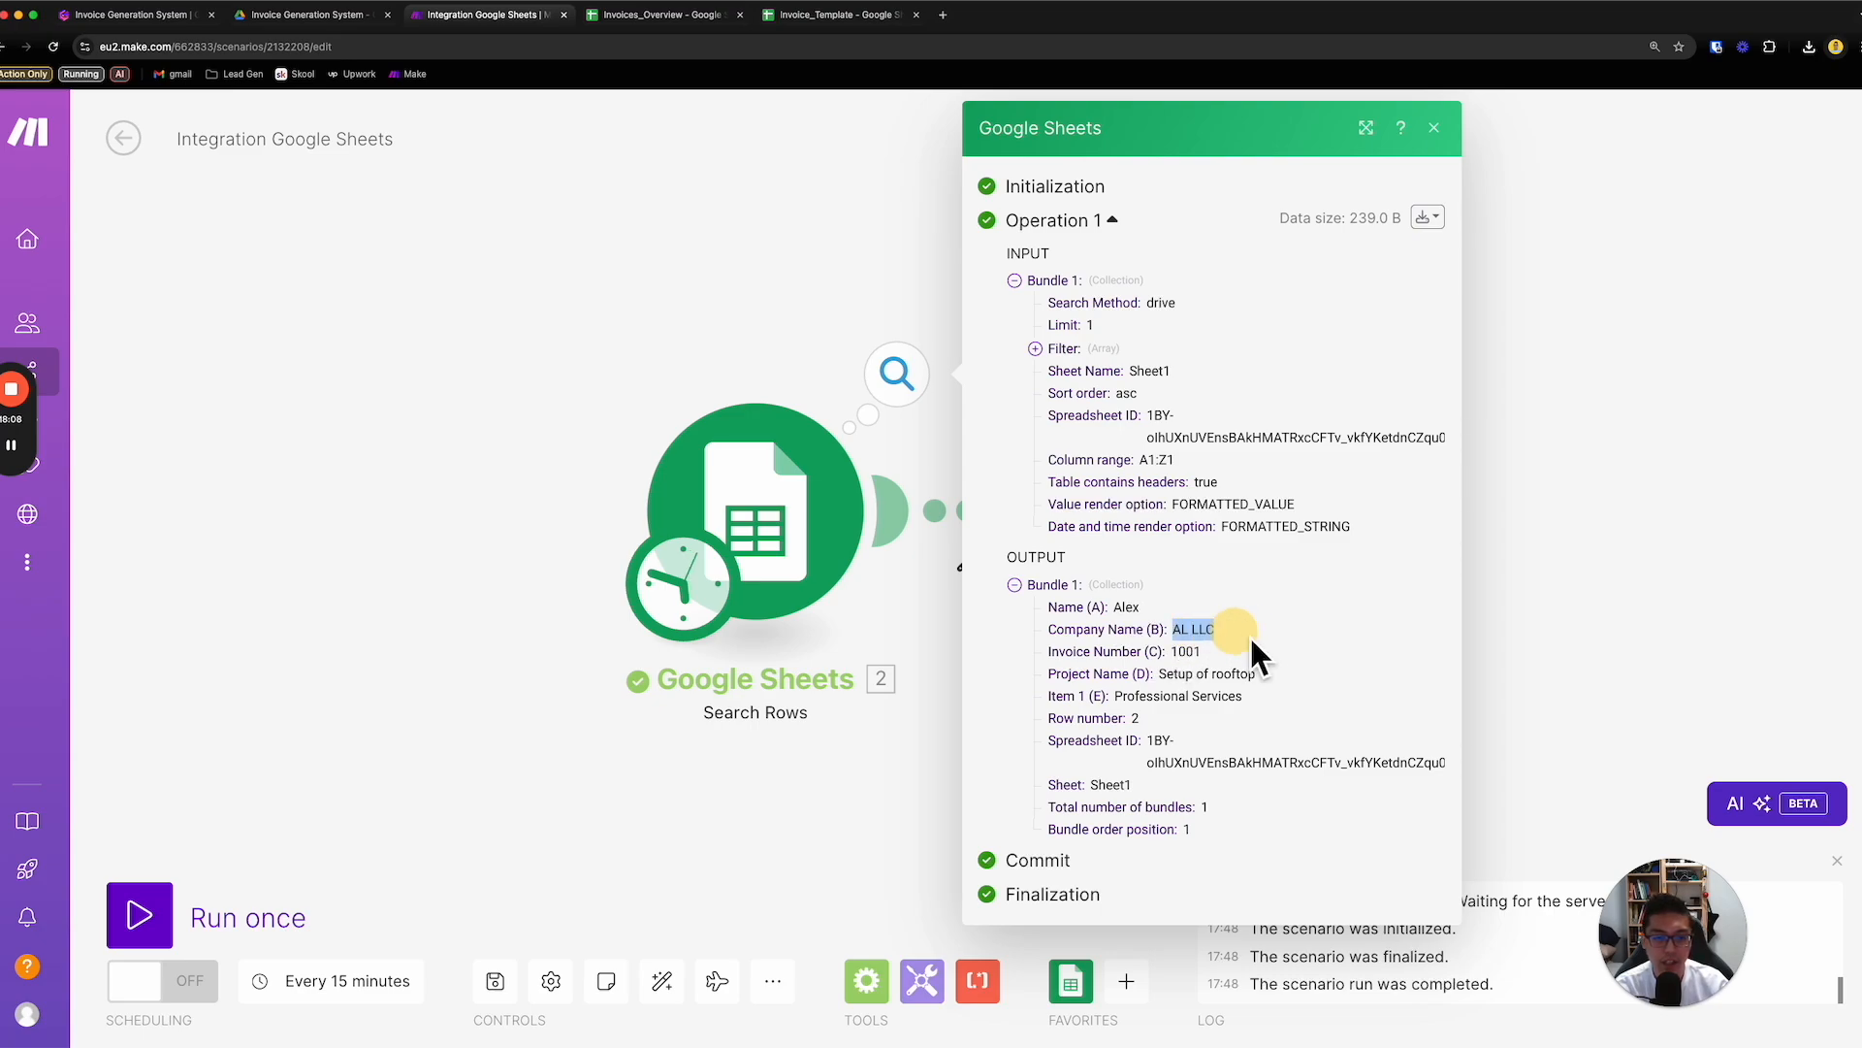
pyautogui.moveTo(1115, 696); pyautogui.dragTo(1190, 698)
pyautogui.click(1222, 715)
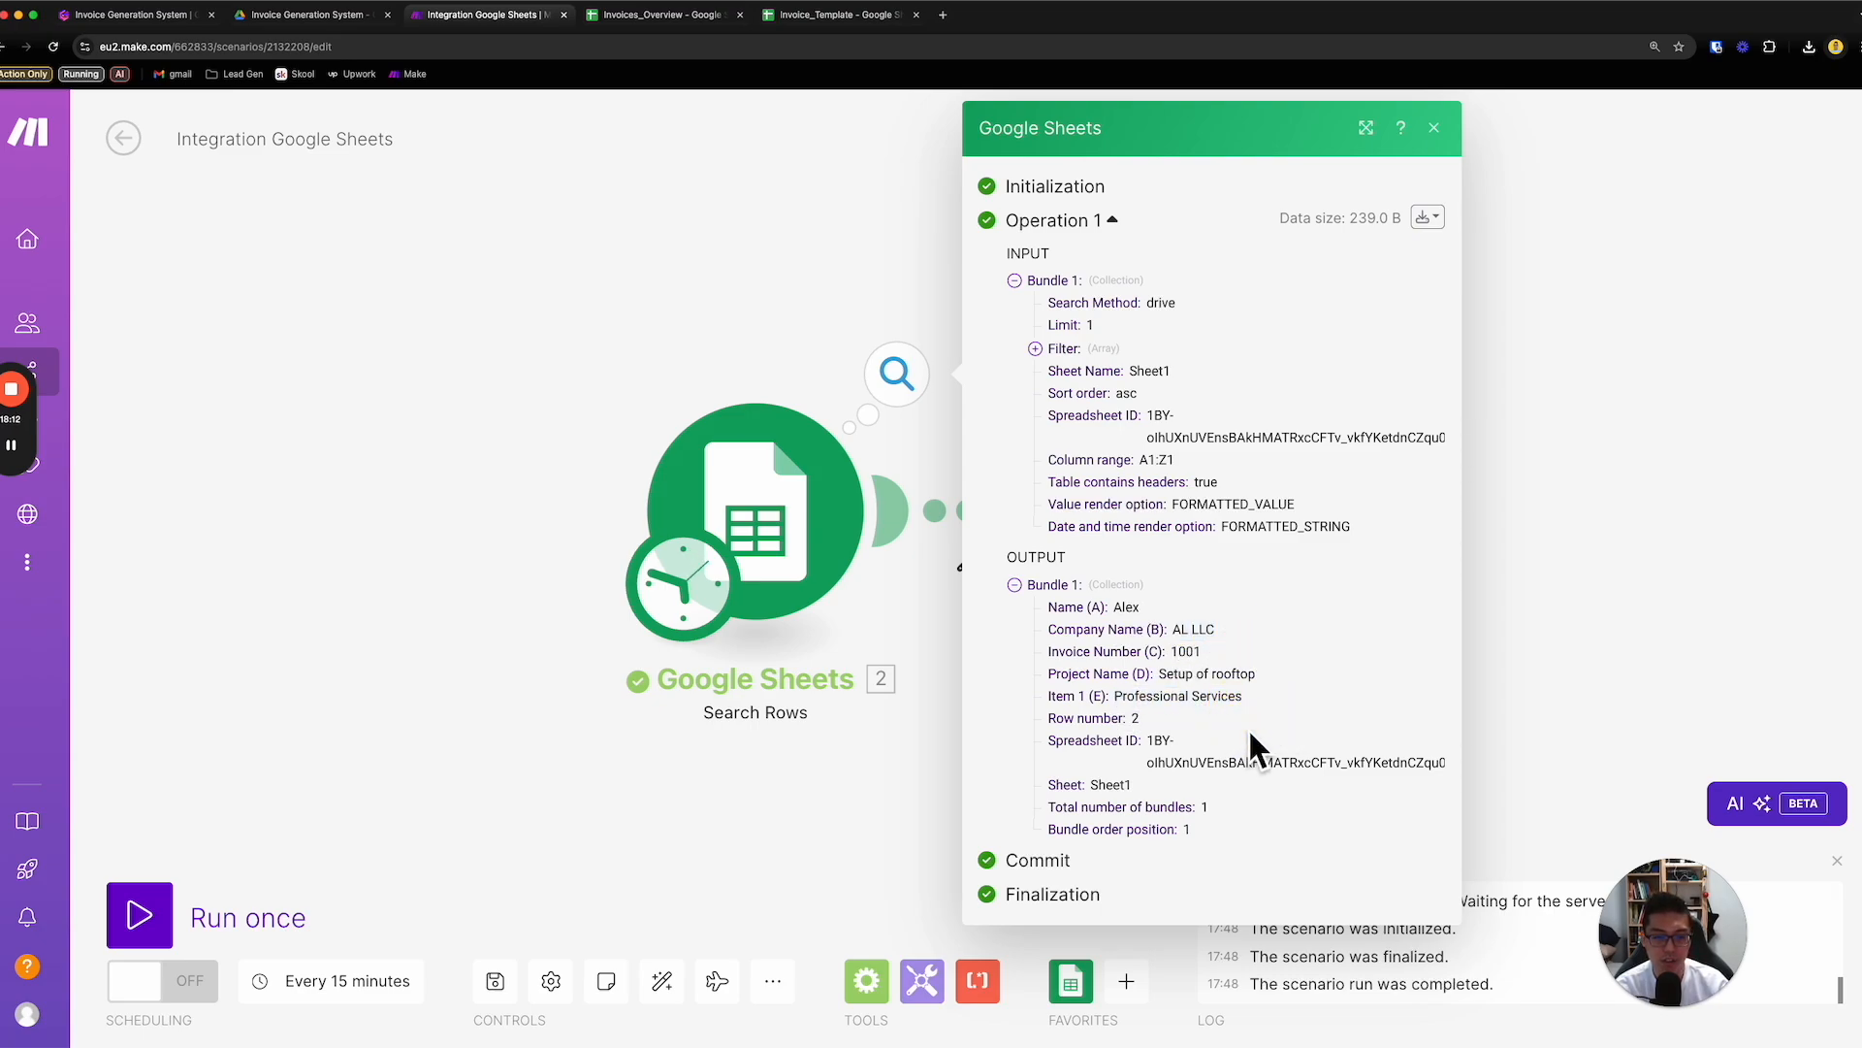
# - In Invoice_Template, replace the unit price of the first item row with the placeholder {{price_1}}
pyautogui.click(818, 777)
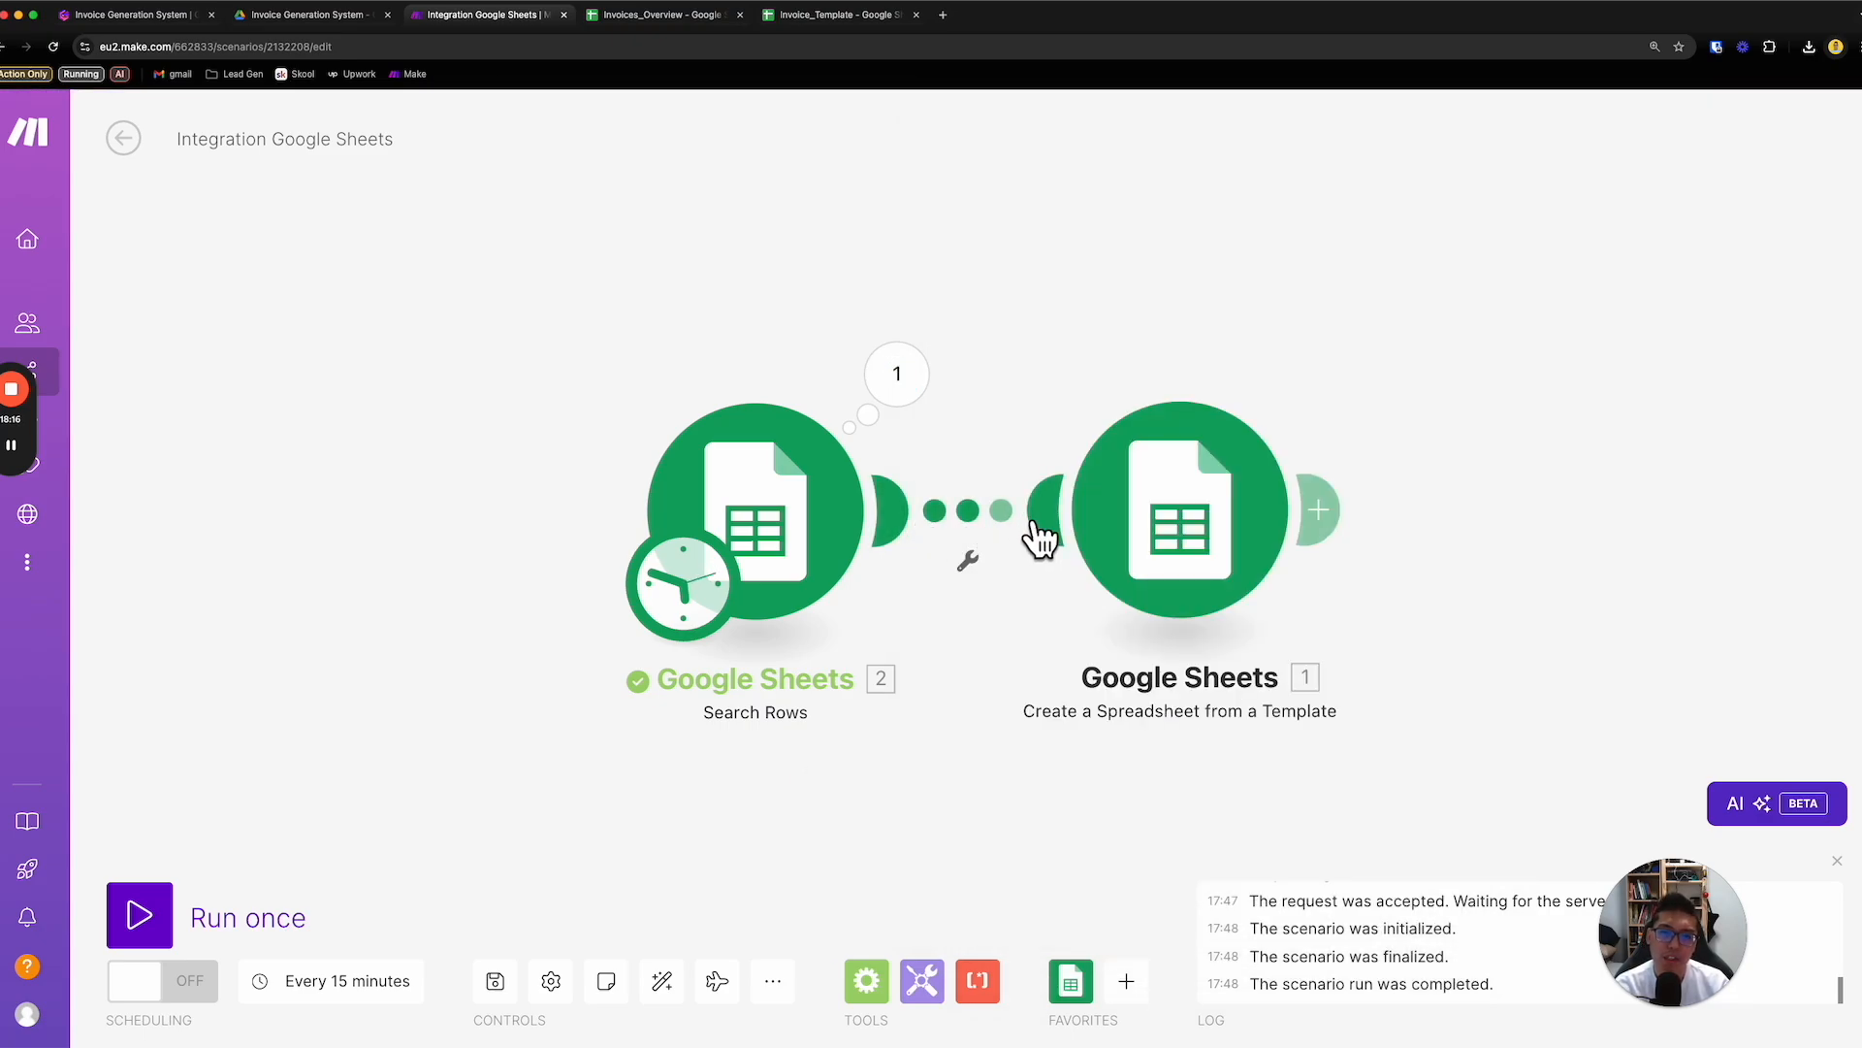
pyautogui.click(821, 17)
pyautogui.scroll(-2, 702, 670)
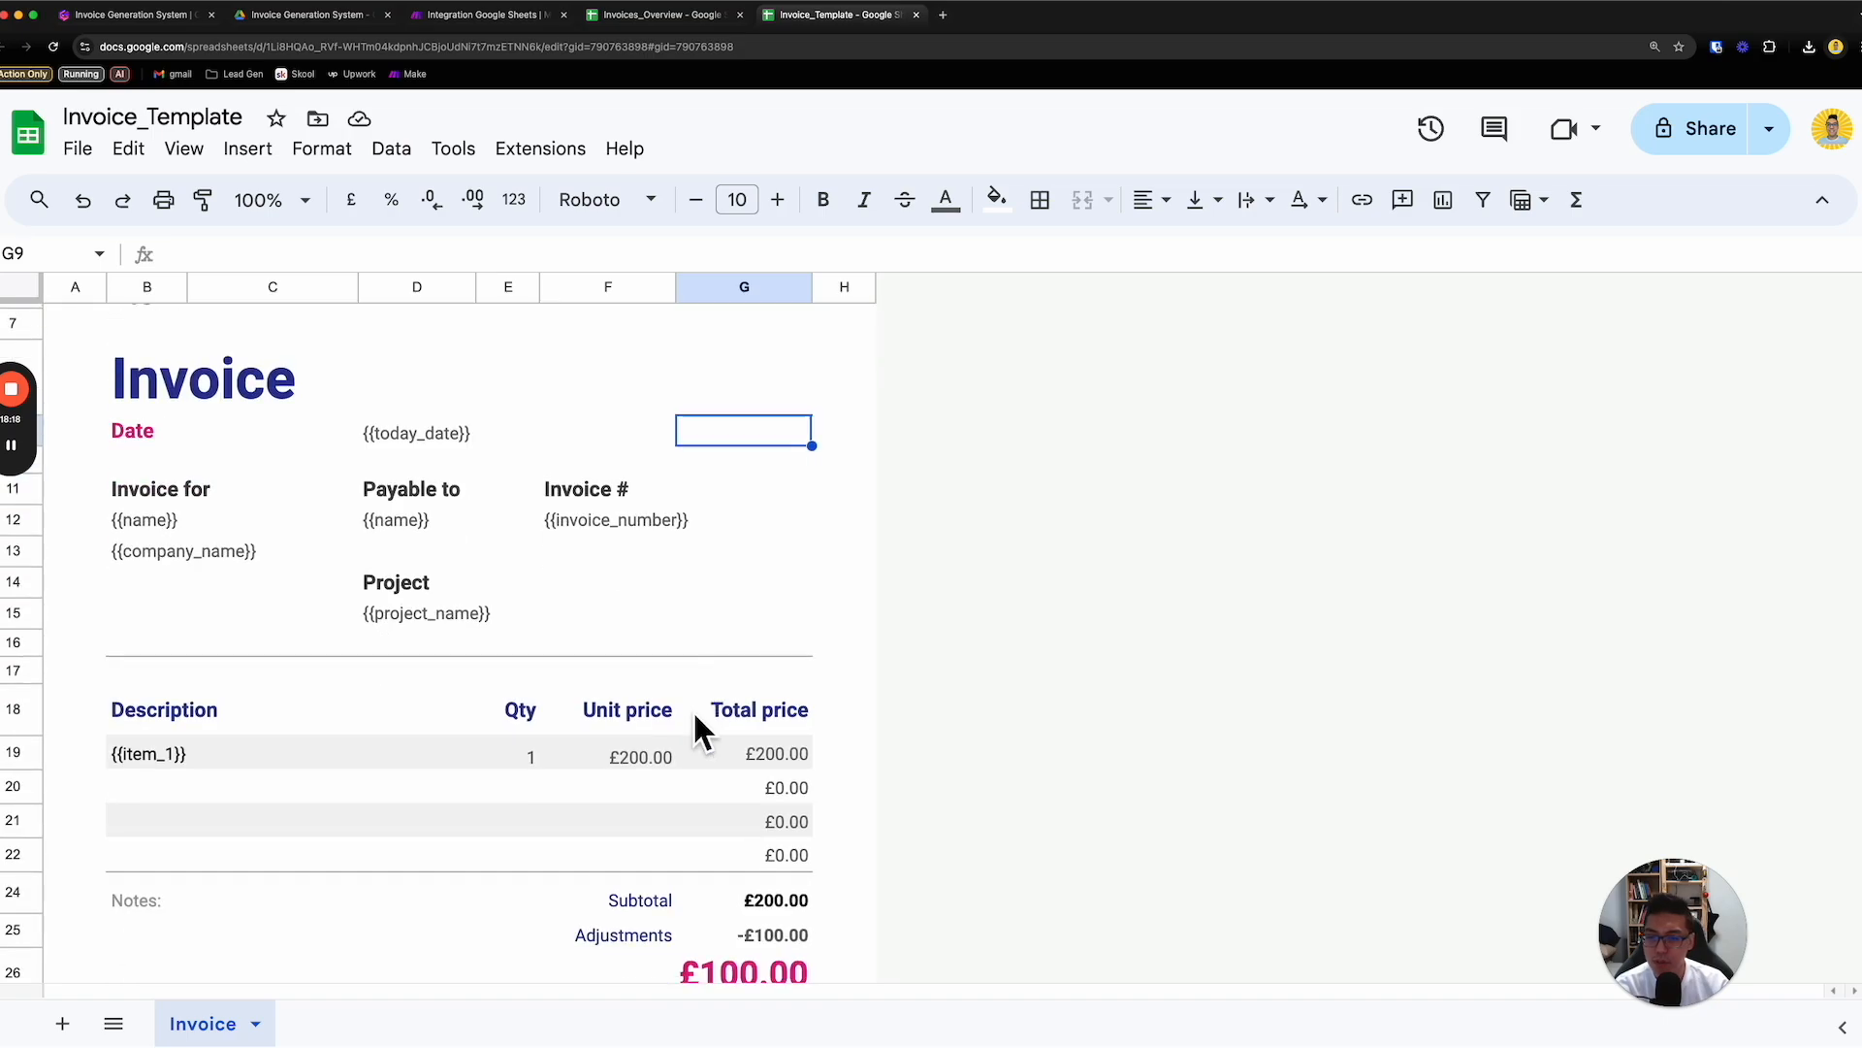
pyautogui.doubleClick(655, 760)
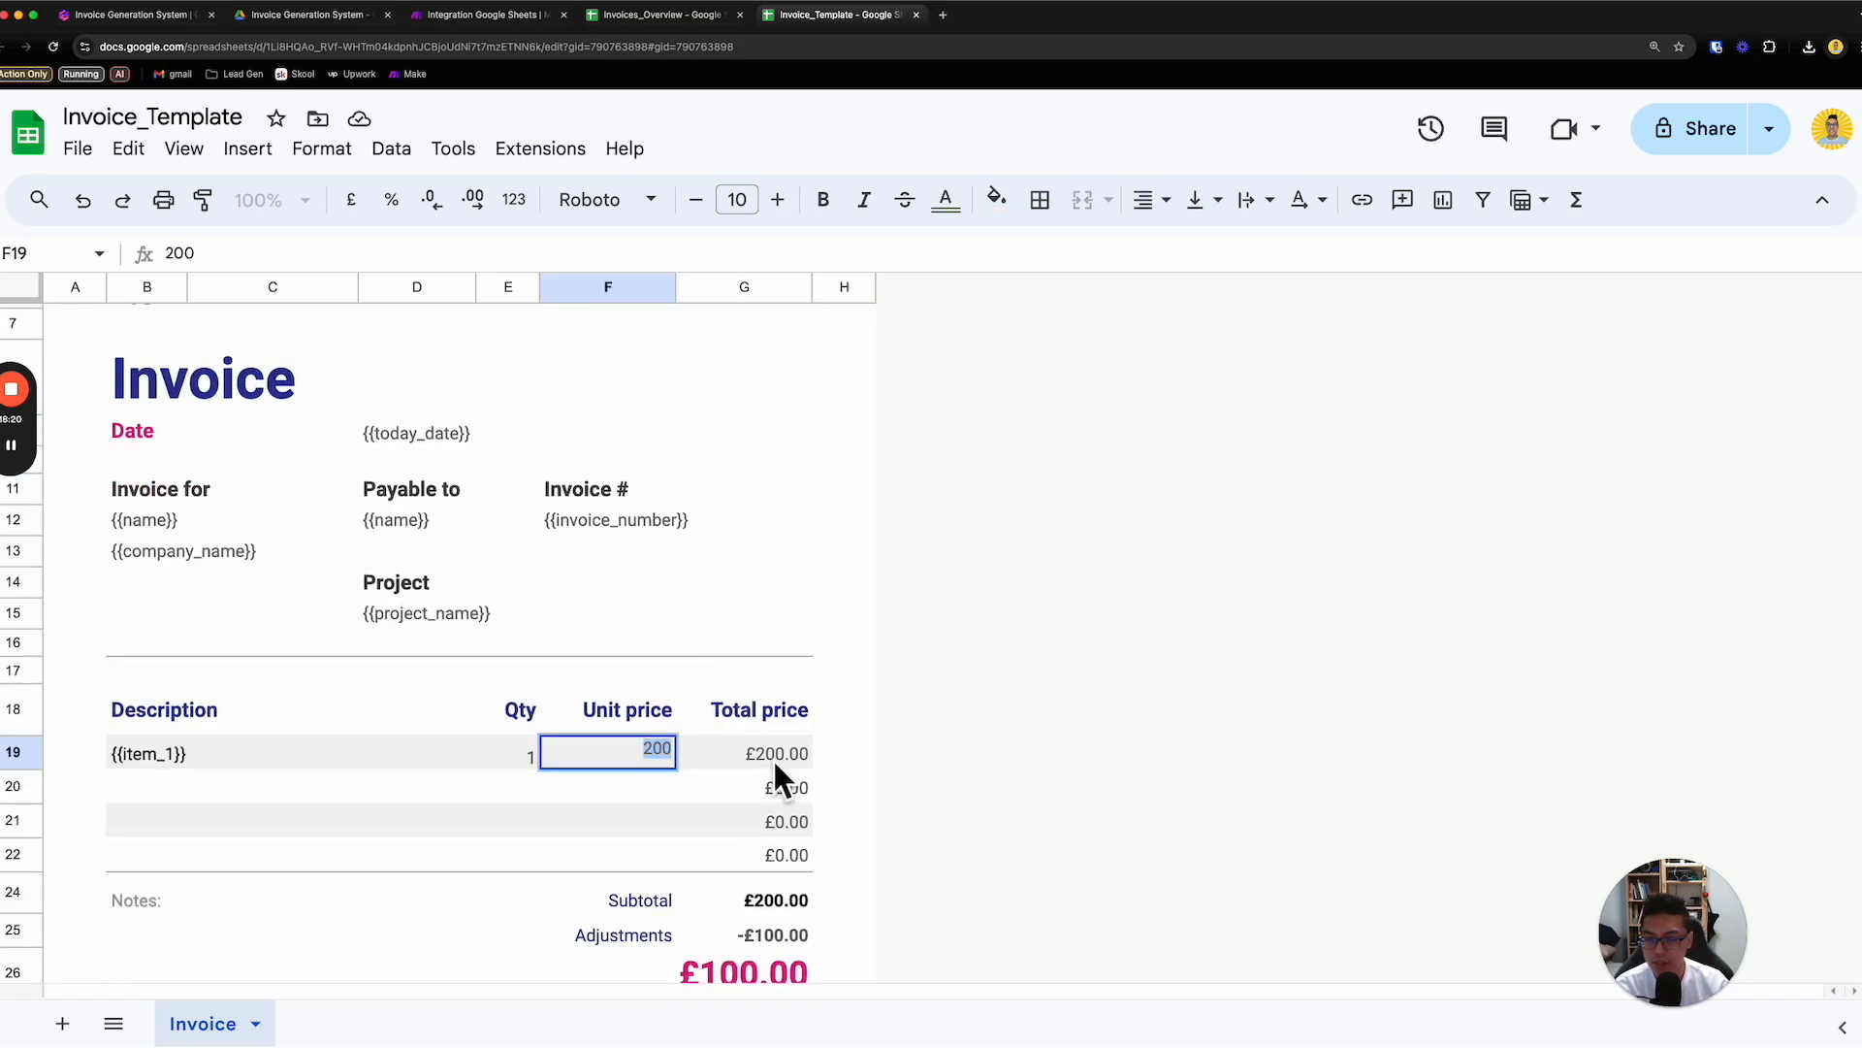
pyautogui.write('{{')
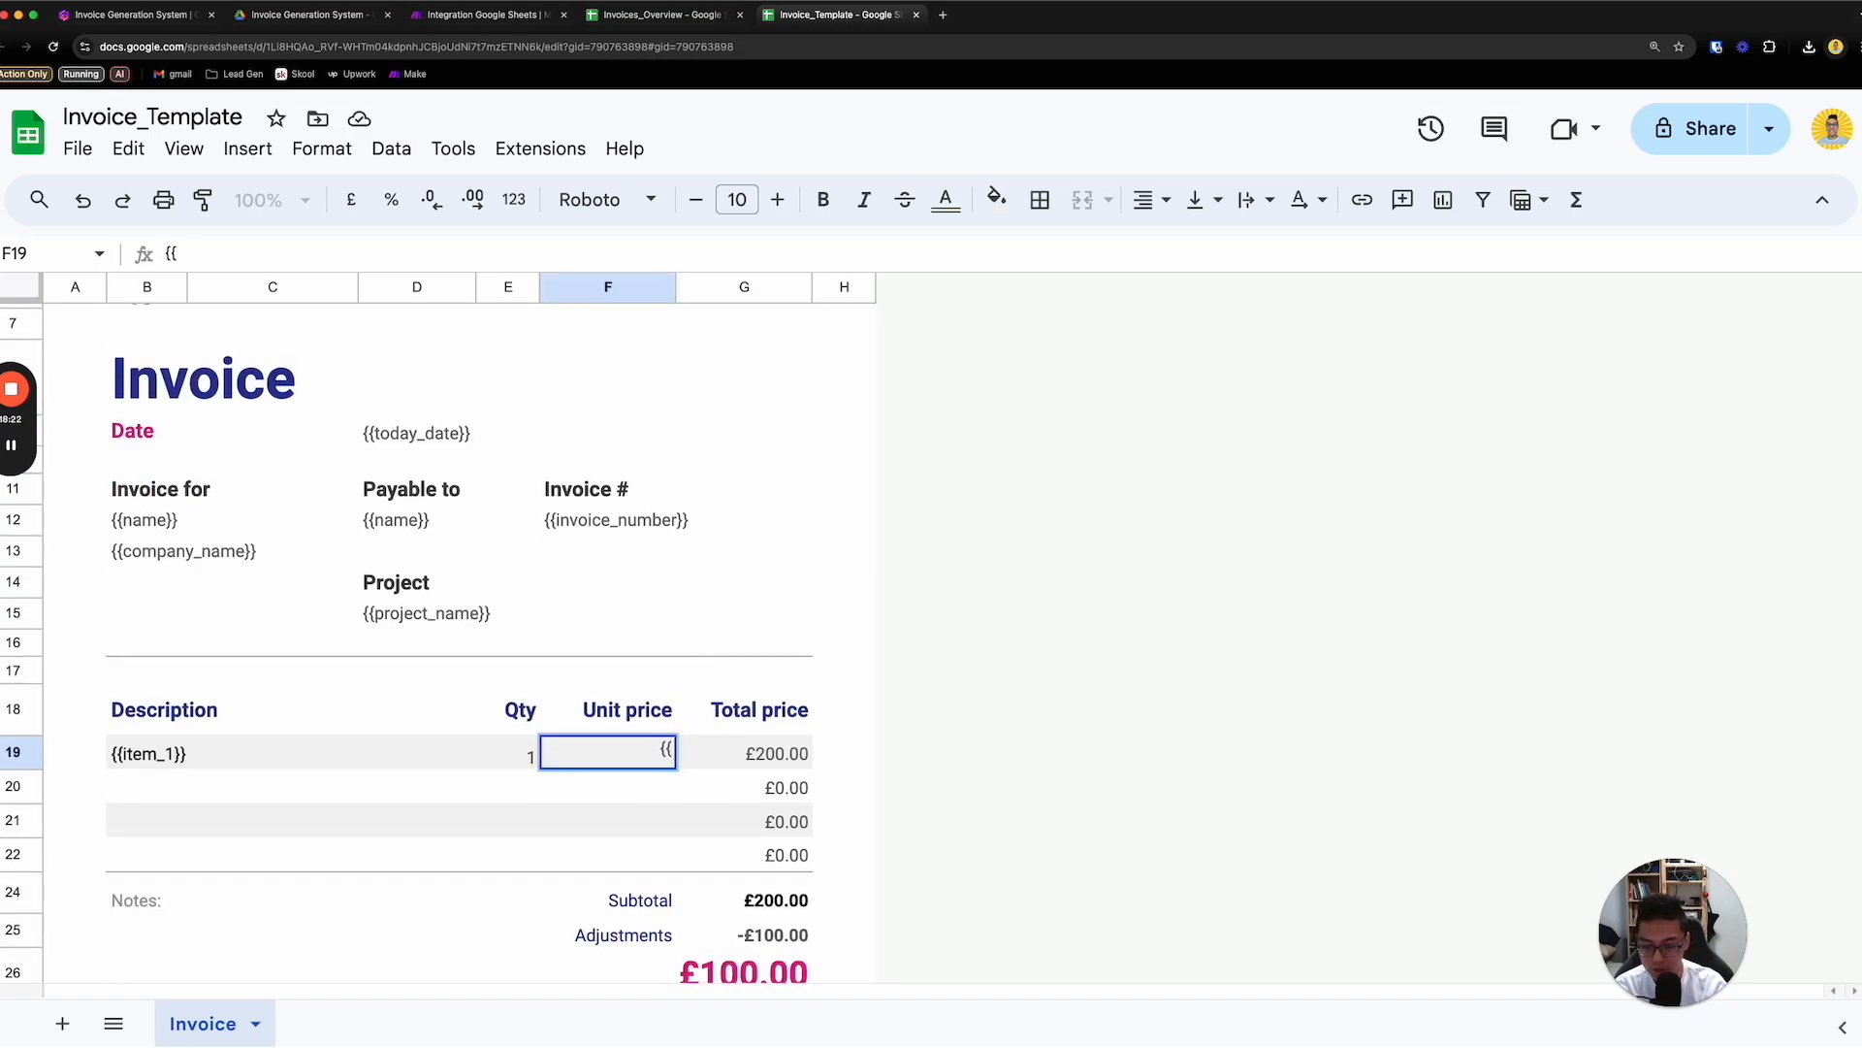
pyautogui.write('price_1}}')
pyautogui.press('Return')
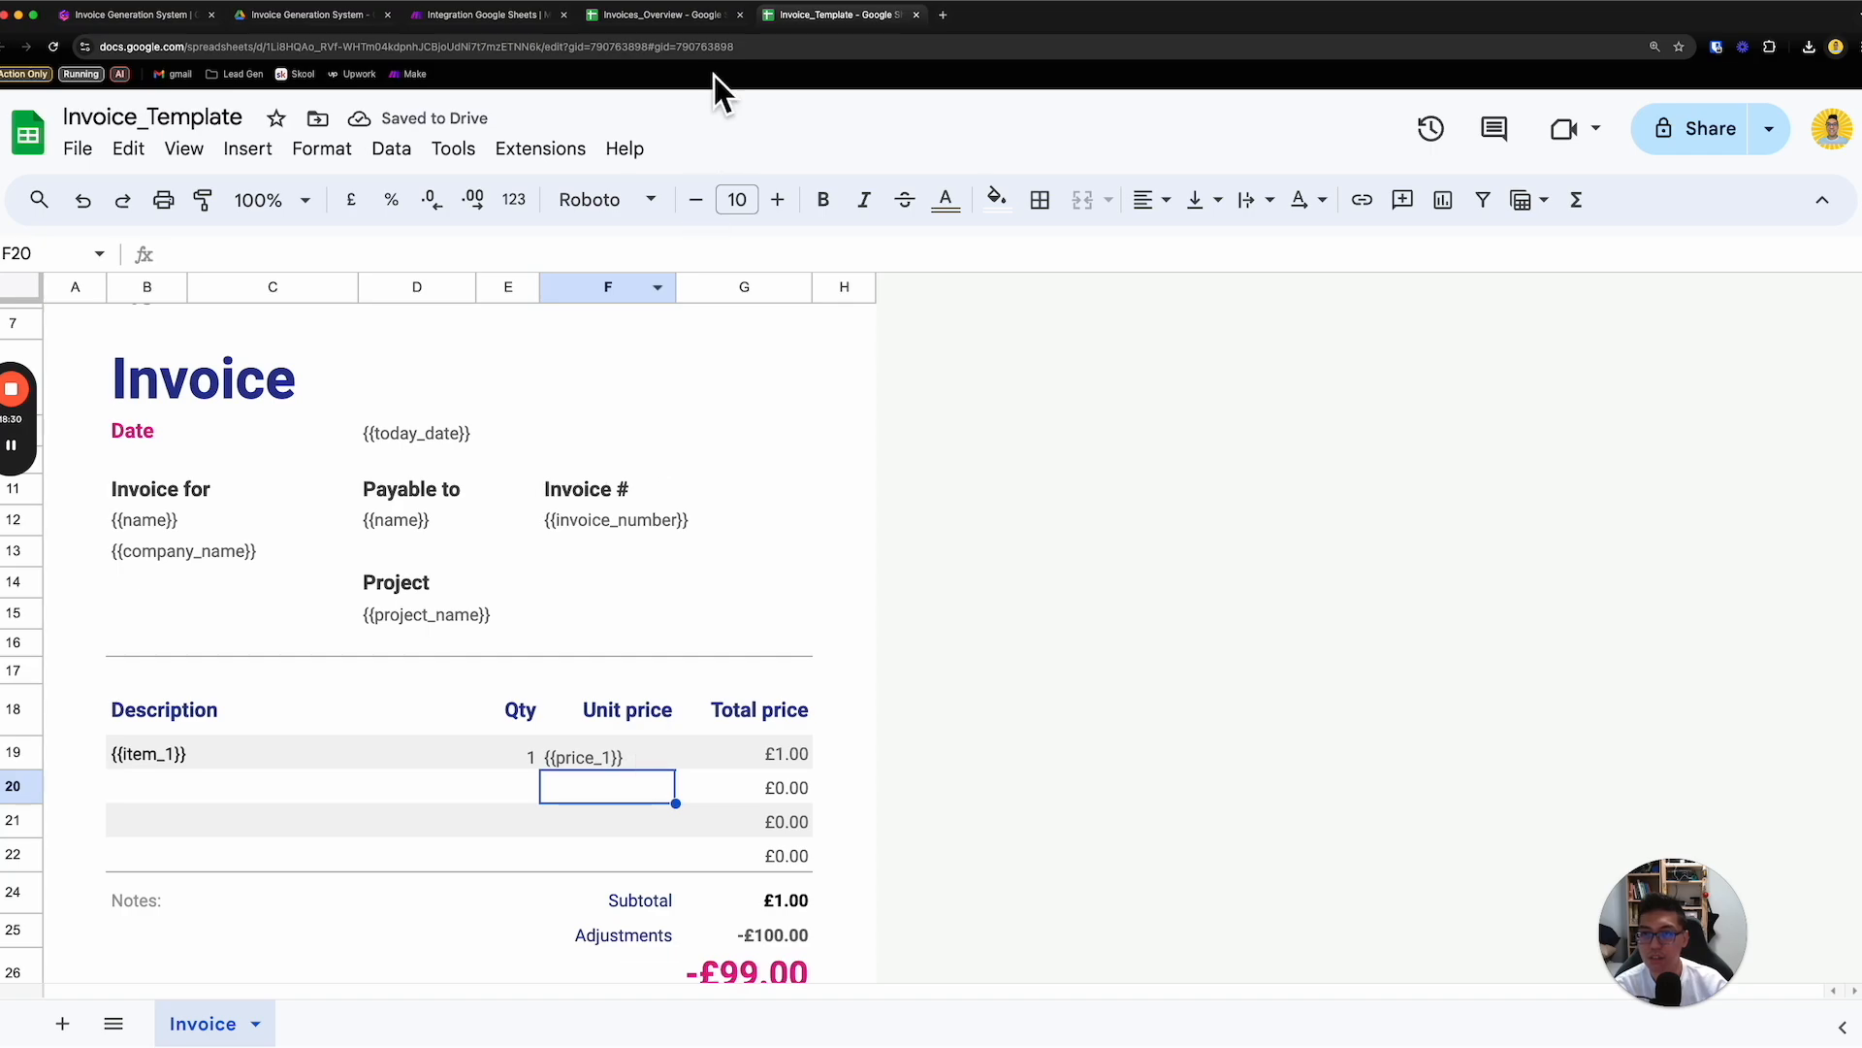
# - Insert a new column directly before Invoice URL in the Invoices_Overview table
pyautogui.click(660, 15)
pyautogui.click(962, 289)
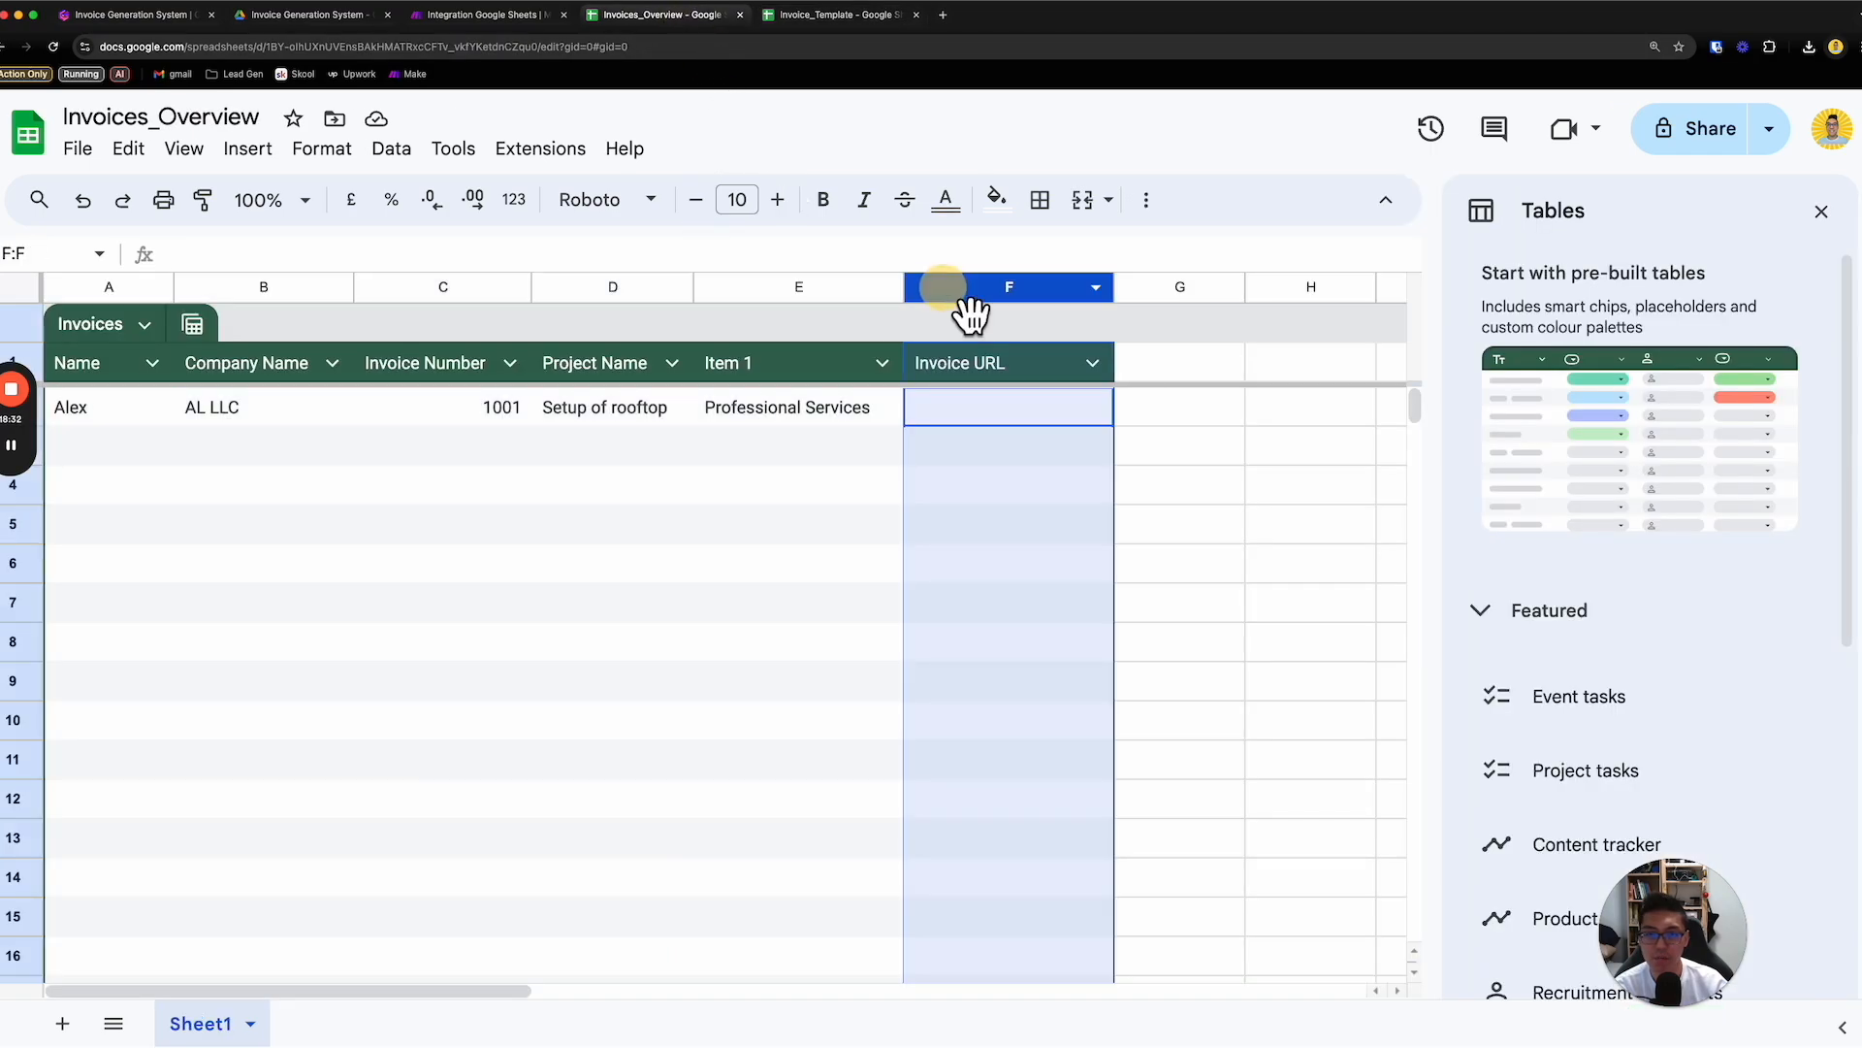
pyautogui.rightClick(965, 291)
pyautogui.click(1075, 407)
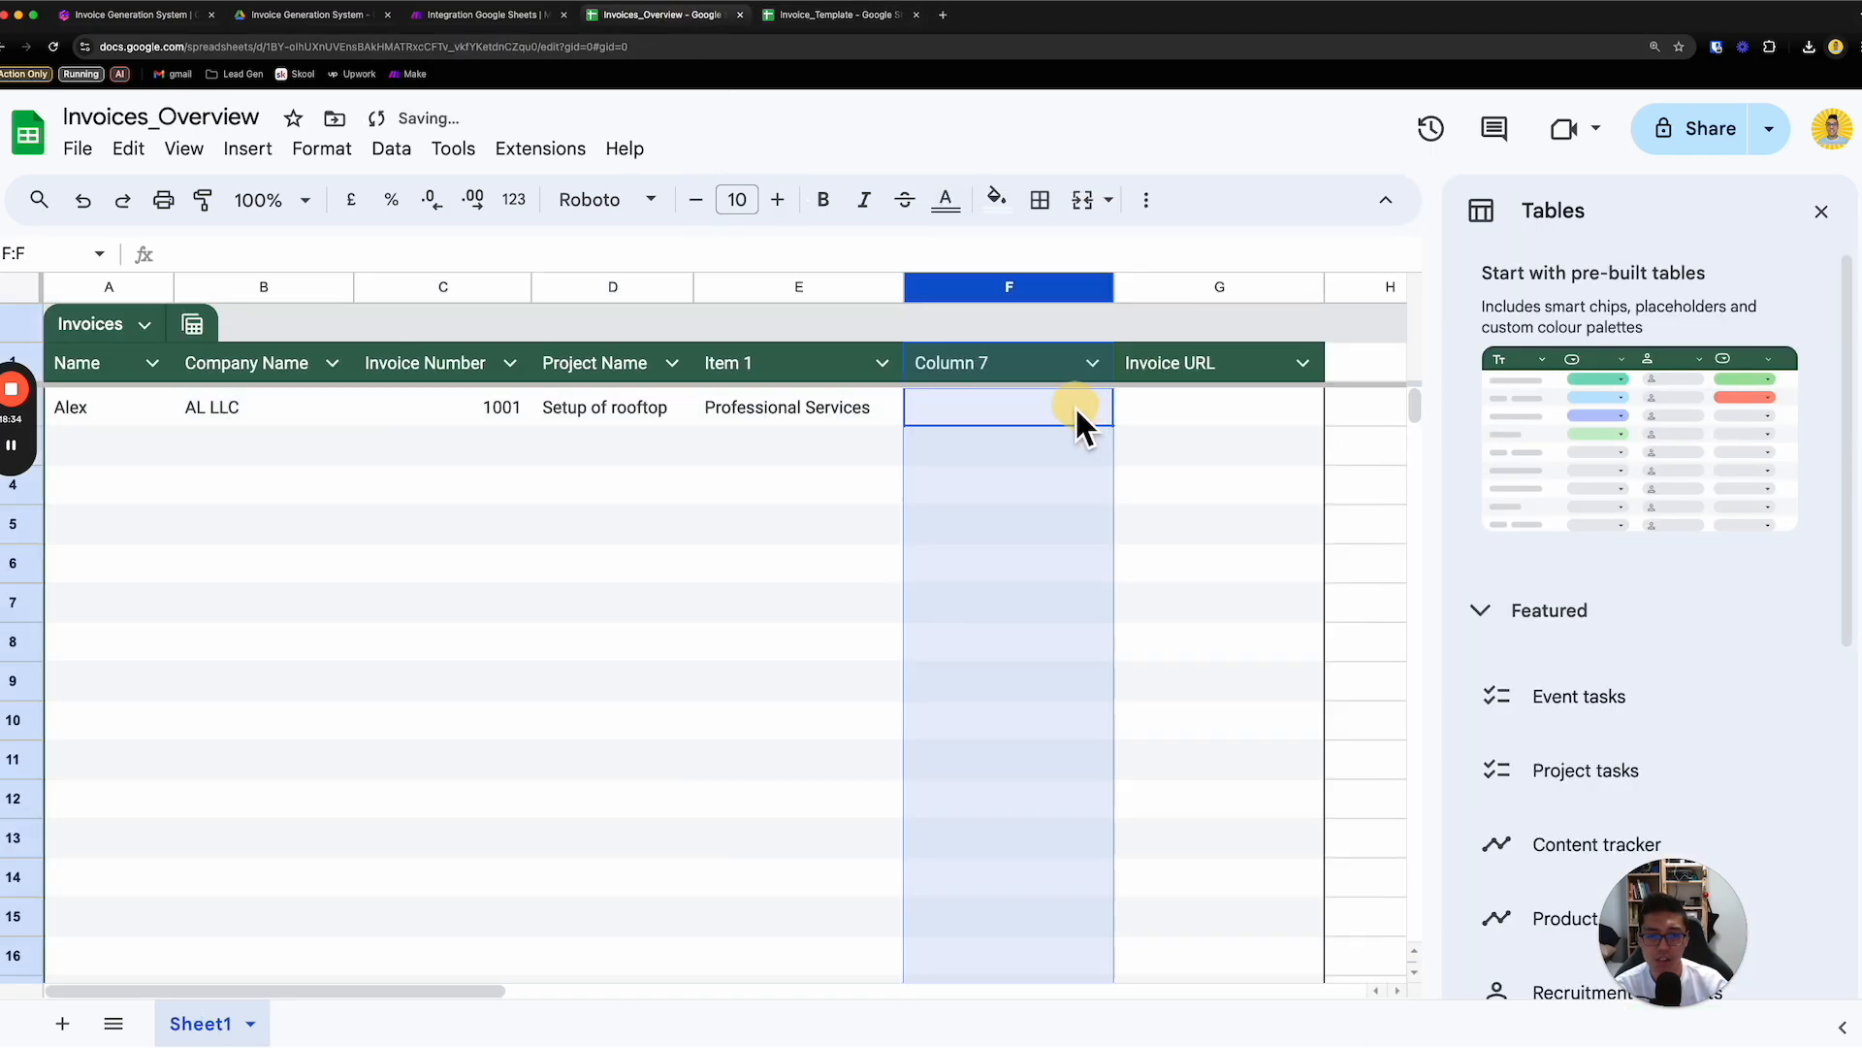
# - Name the new column Price 1 and enter 200 as the price in the first invoice row
pyautogui.click(1013, 374)
pyautogui.click(1016, 375)
pyautogui.moveTo(1017, 377); pyautogui.dragTo(875, 355)
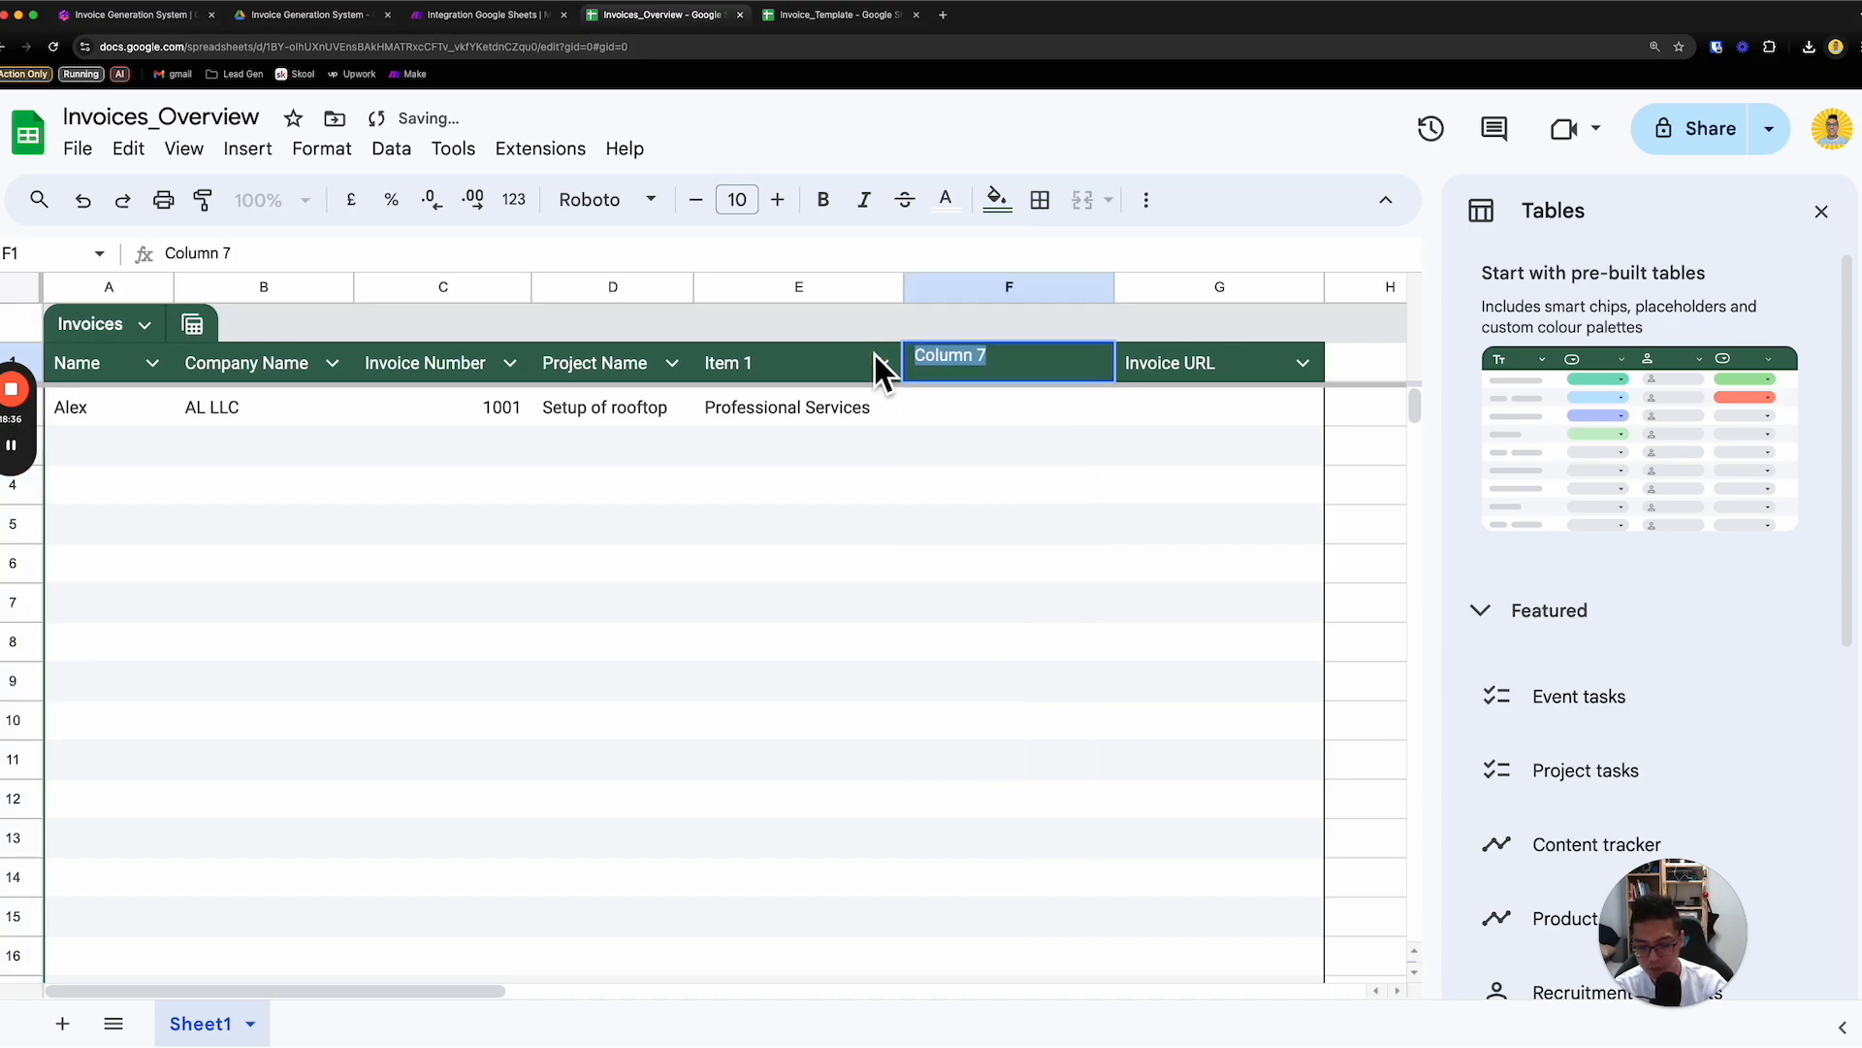
pyautogui.write('Price 1')
pyautogui.press('Return')
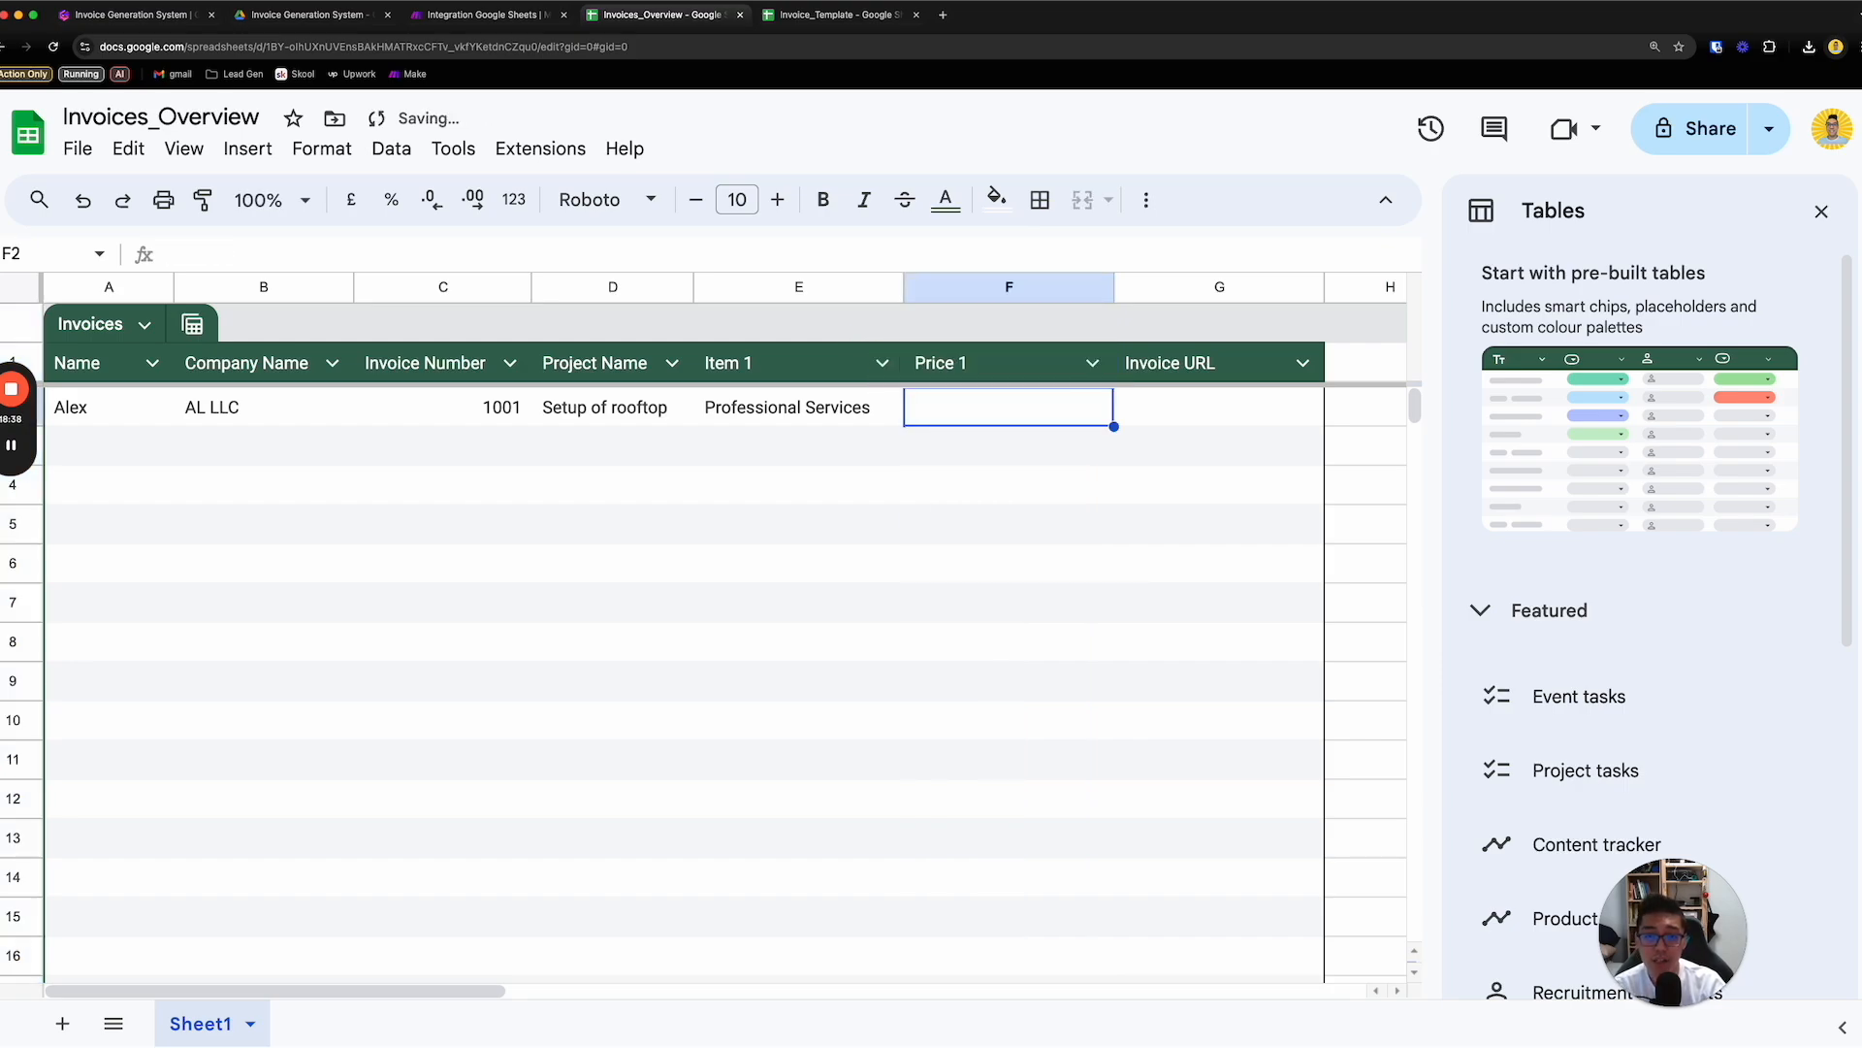
pyautogui.write('200')
pyautogui.press('Return')
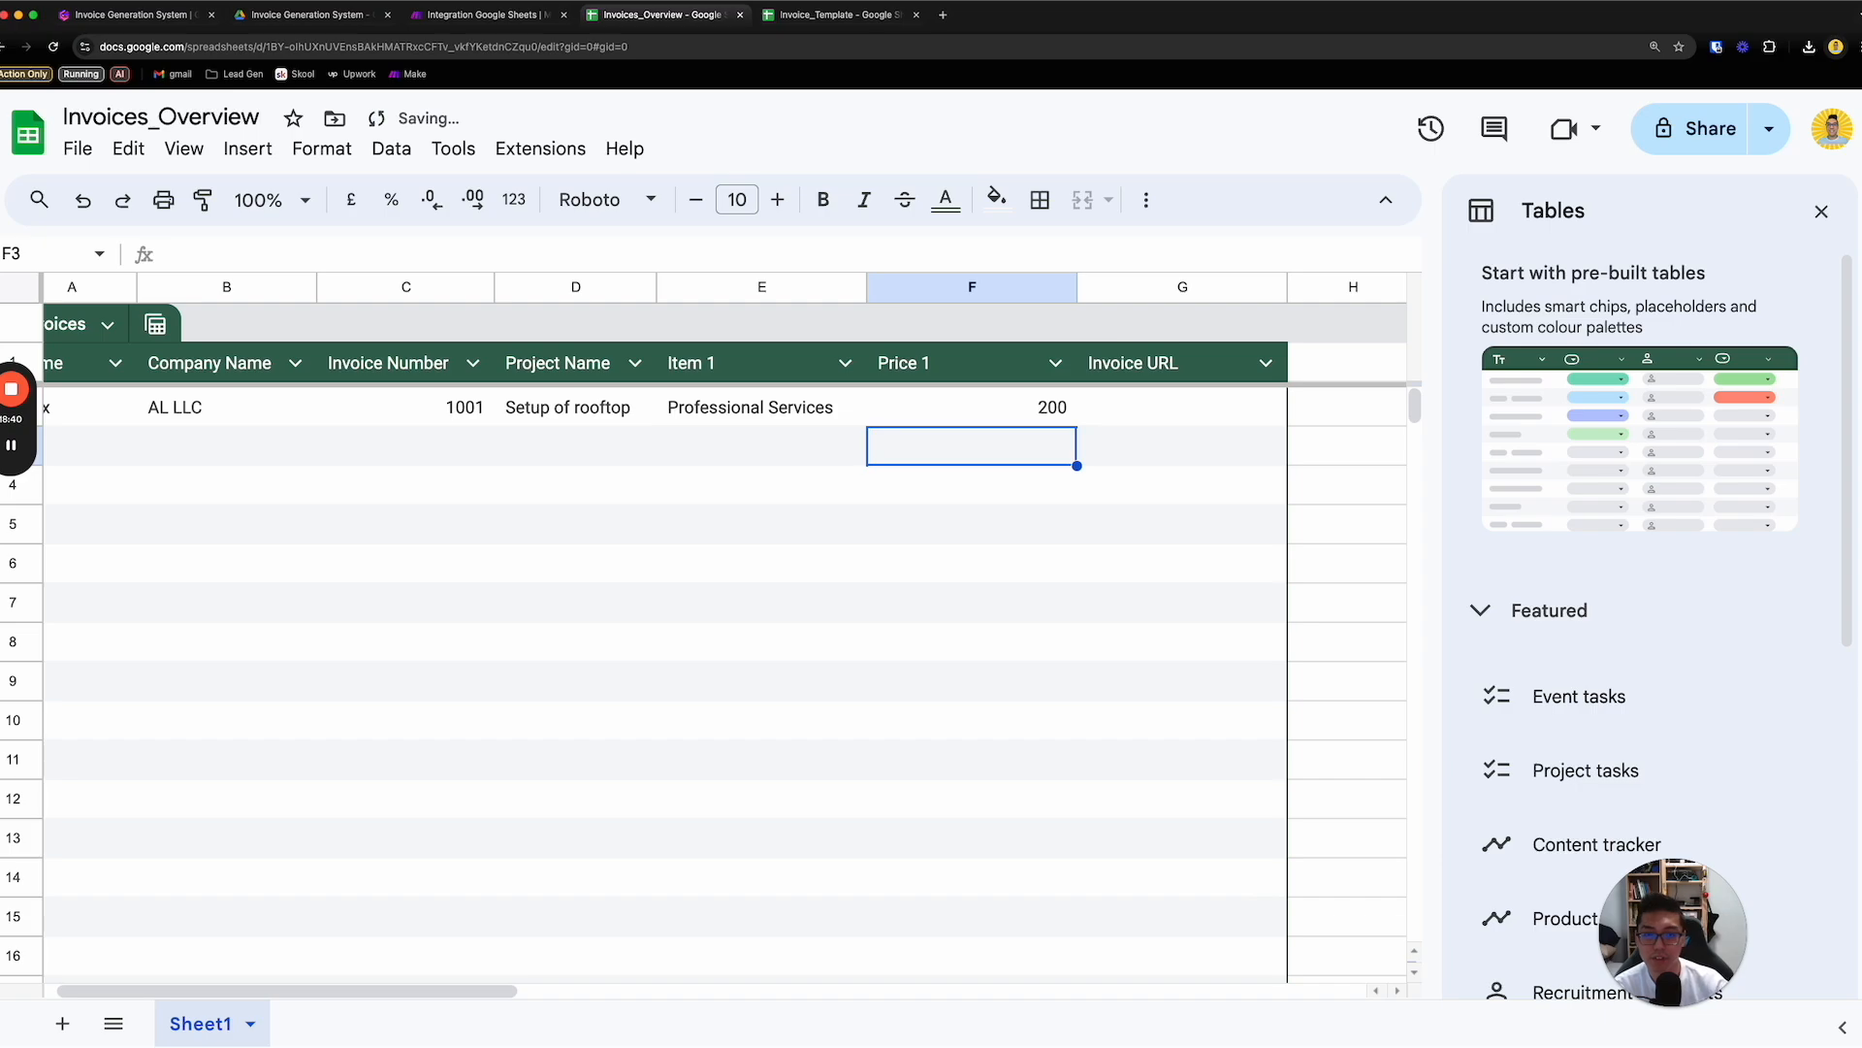
# - Run only the Search Rows module in Make again and check its output against the Invoices_Overview columns
pyautogui.click(490, 16)
pyautogui.rightClick(837, 519)
pyautogui.click(921, 574)
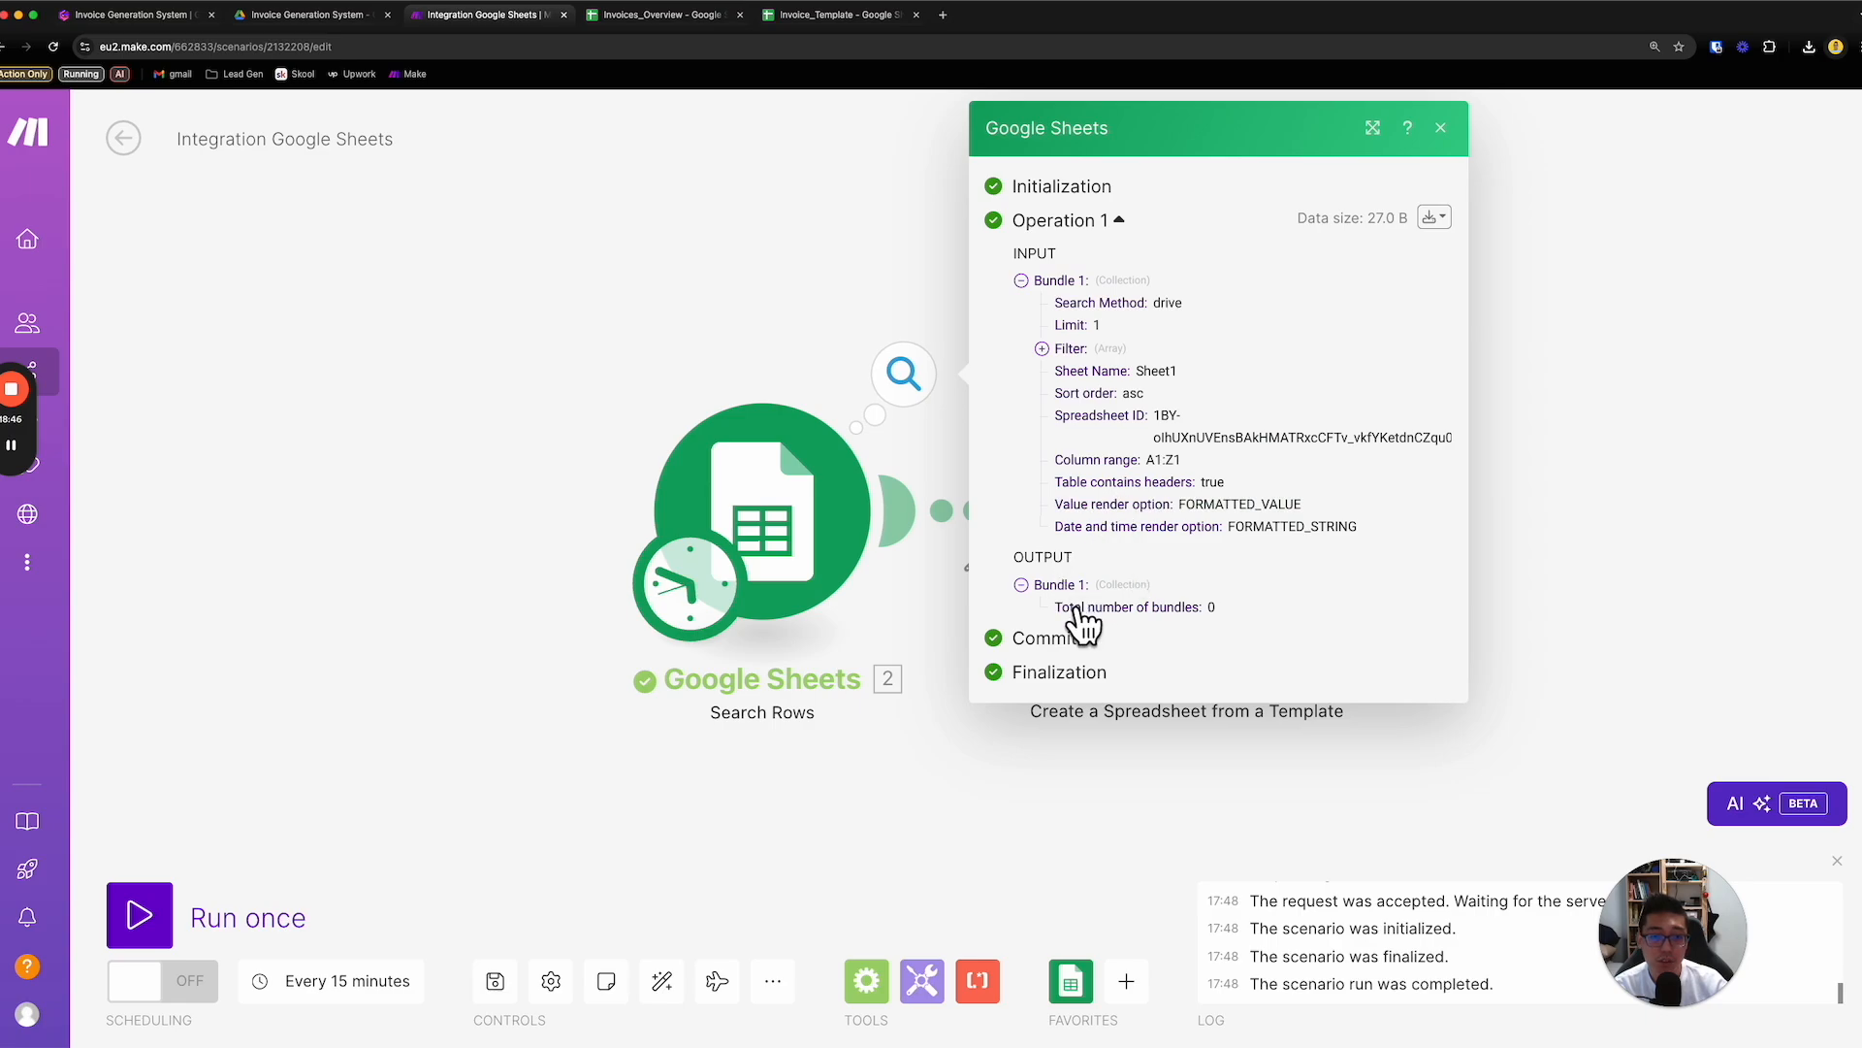
pyautogui.click(817, 21)
pyautogui.click(690, 21)
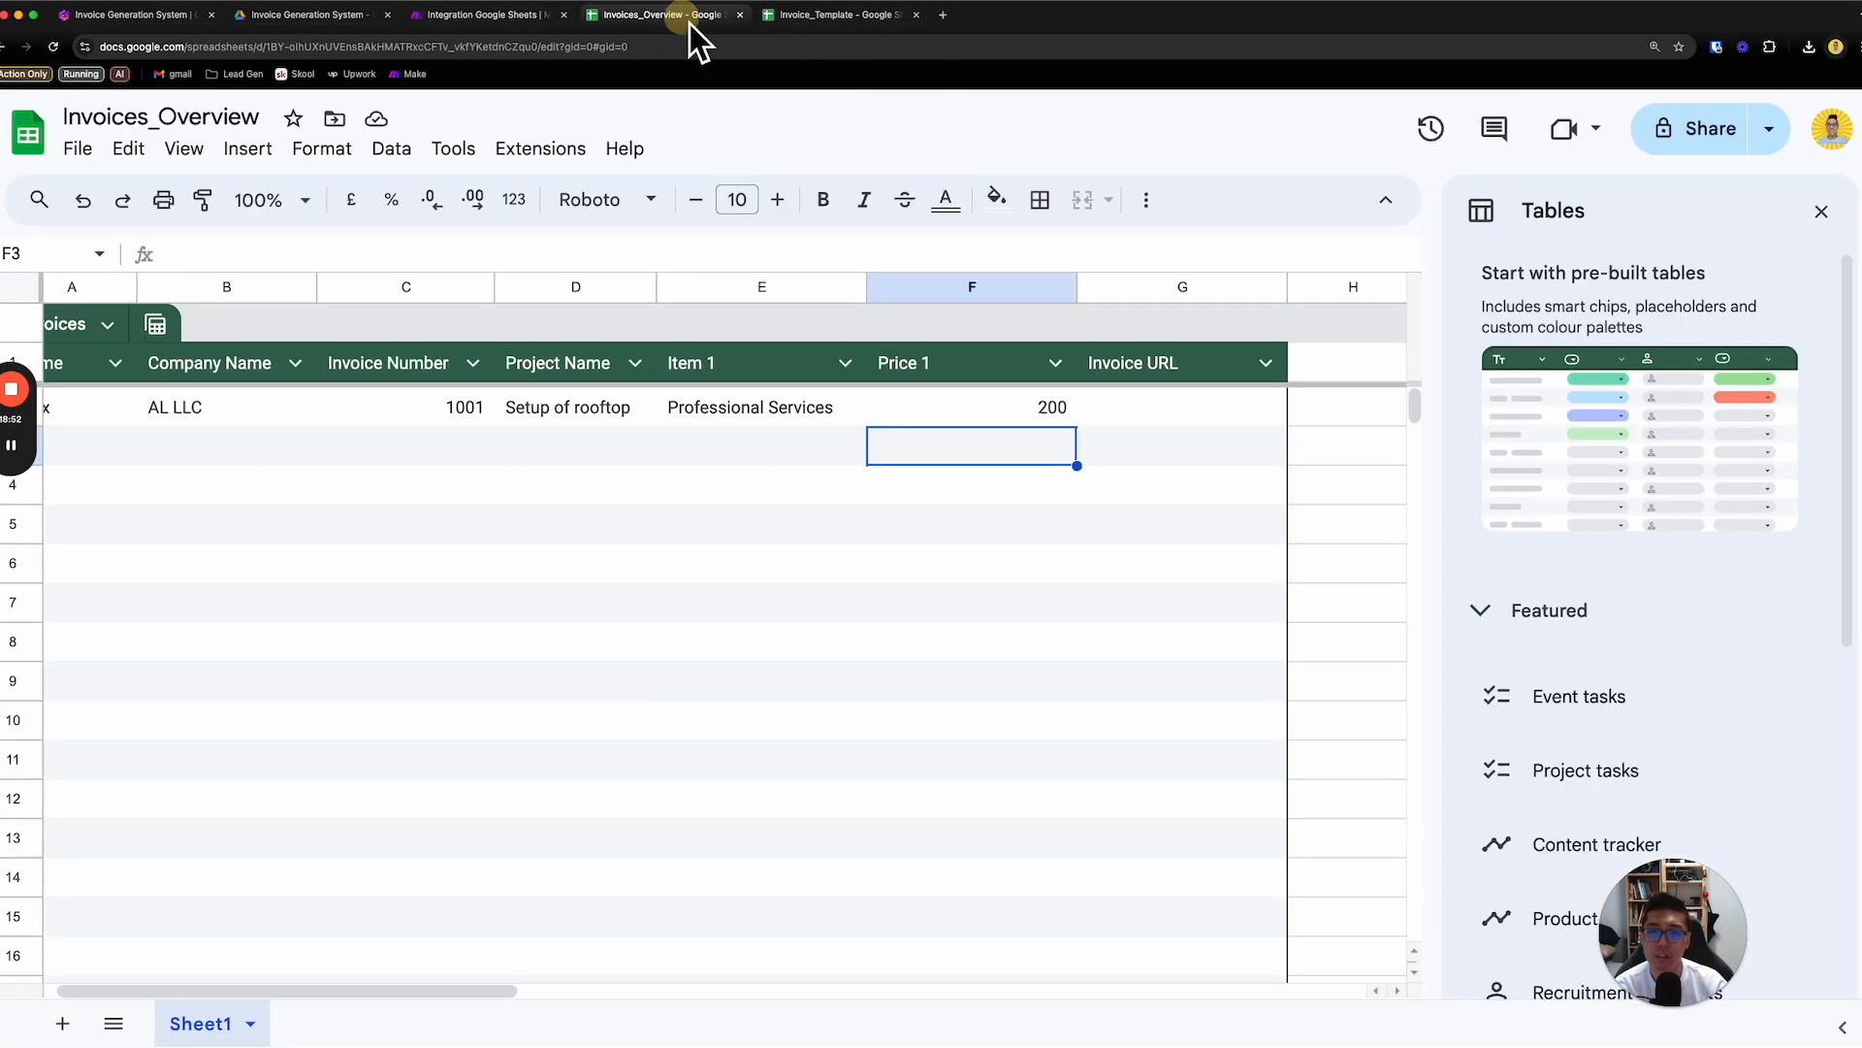
pyautogui.click(532, 19)
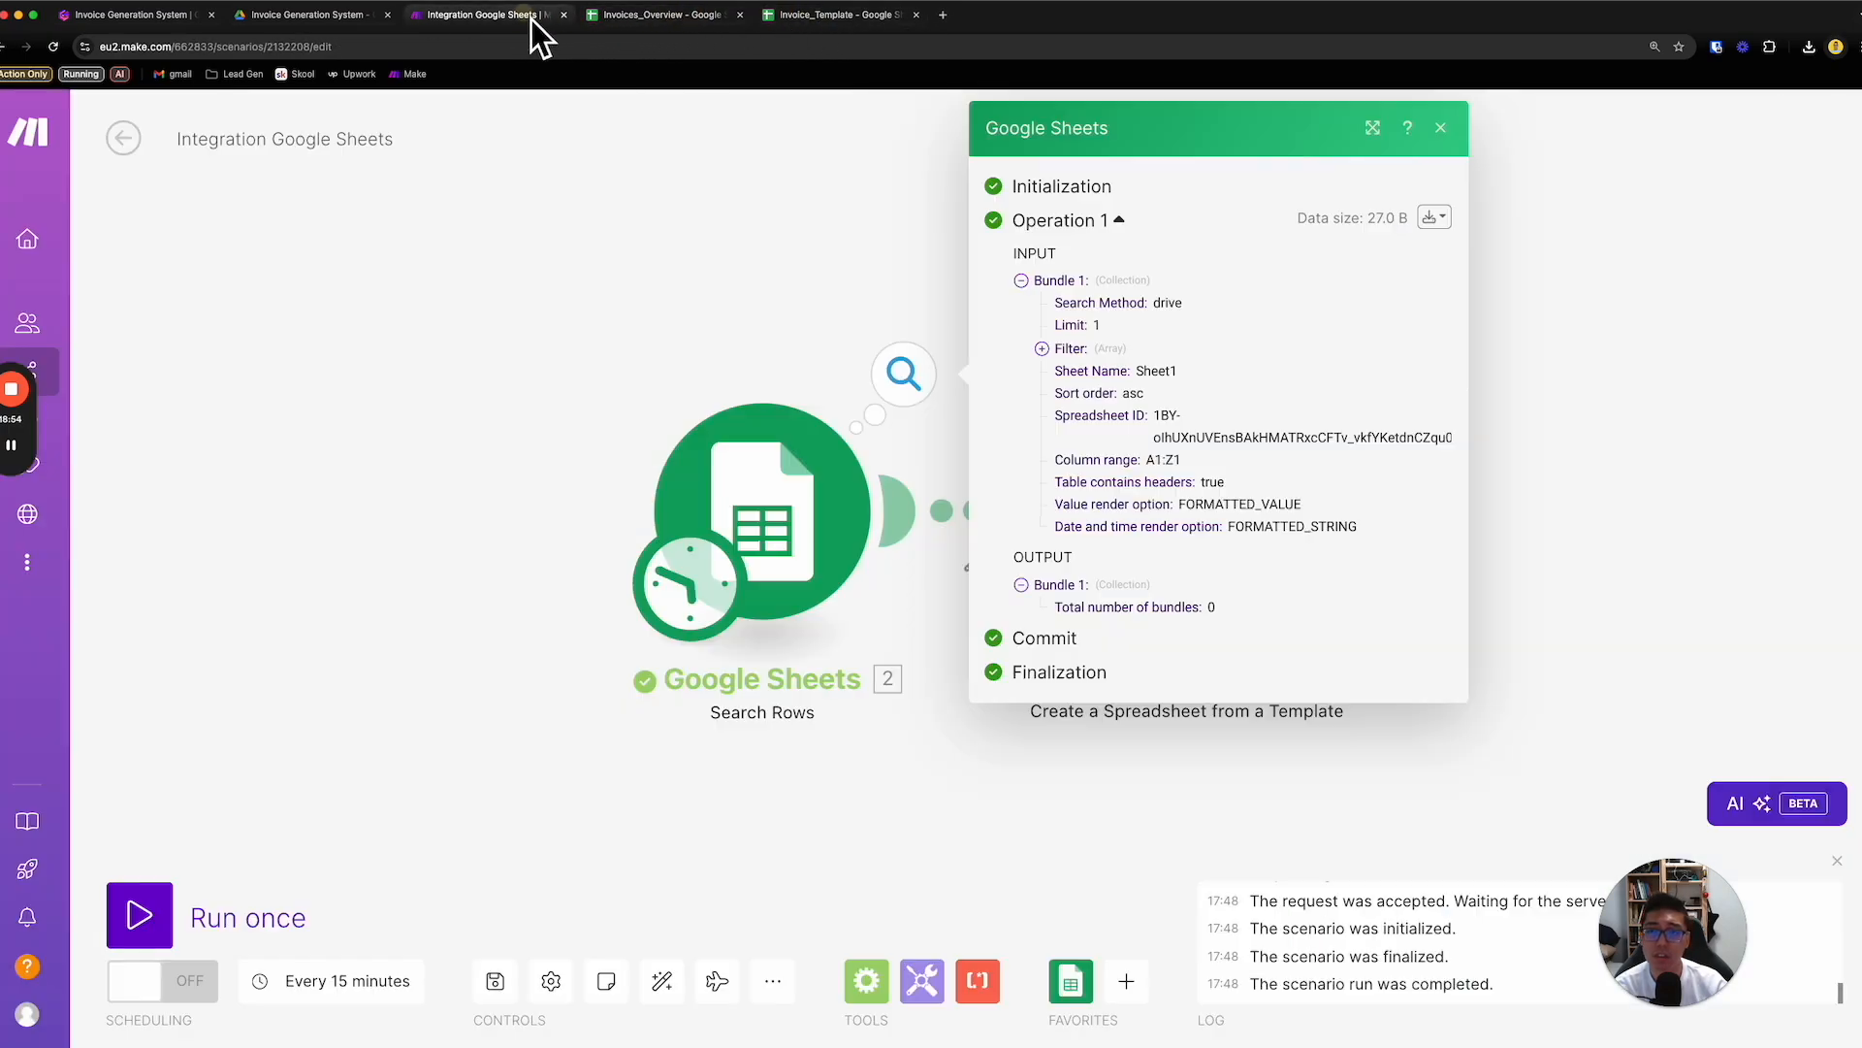
# - Change the Search Rows filter column to Invoice URL (G) and save the module settings
pyautogui.click(815, 524)
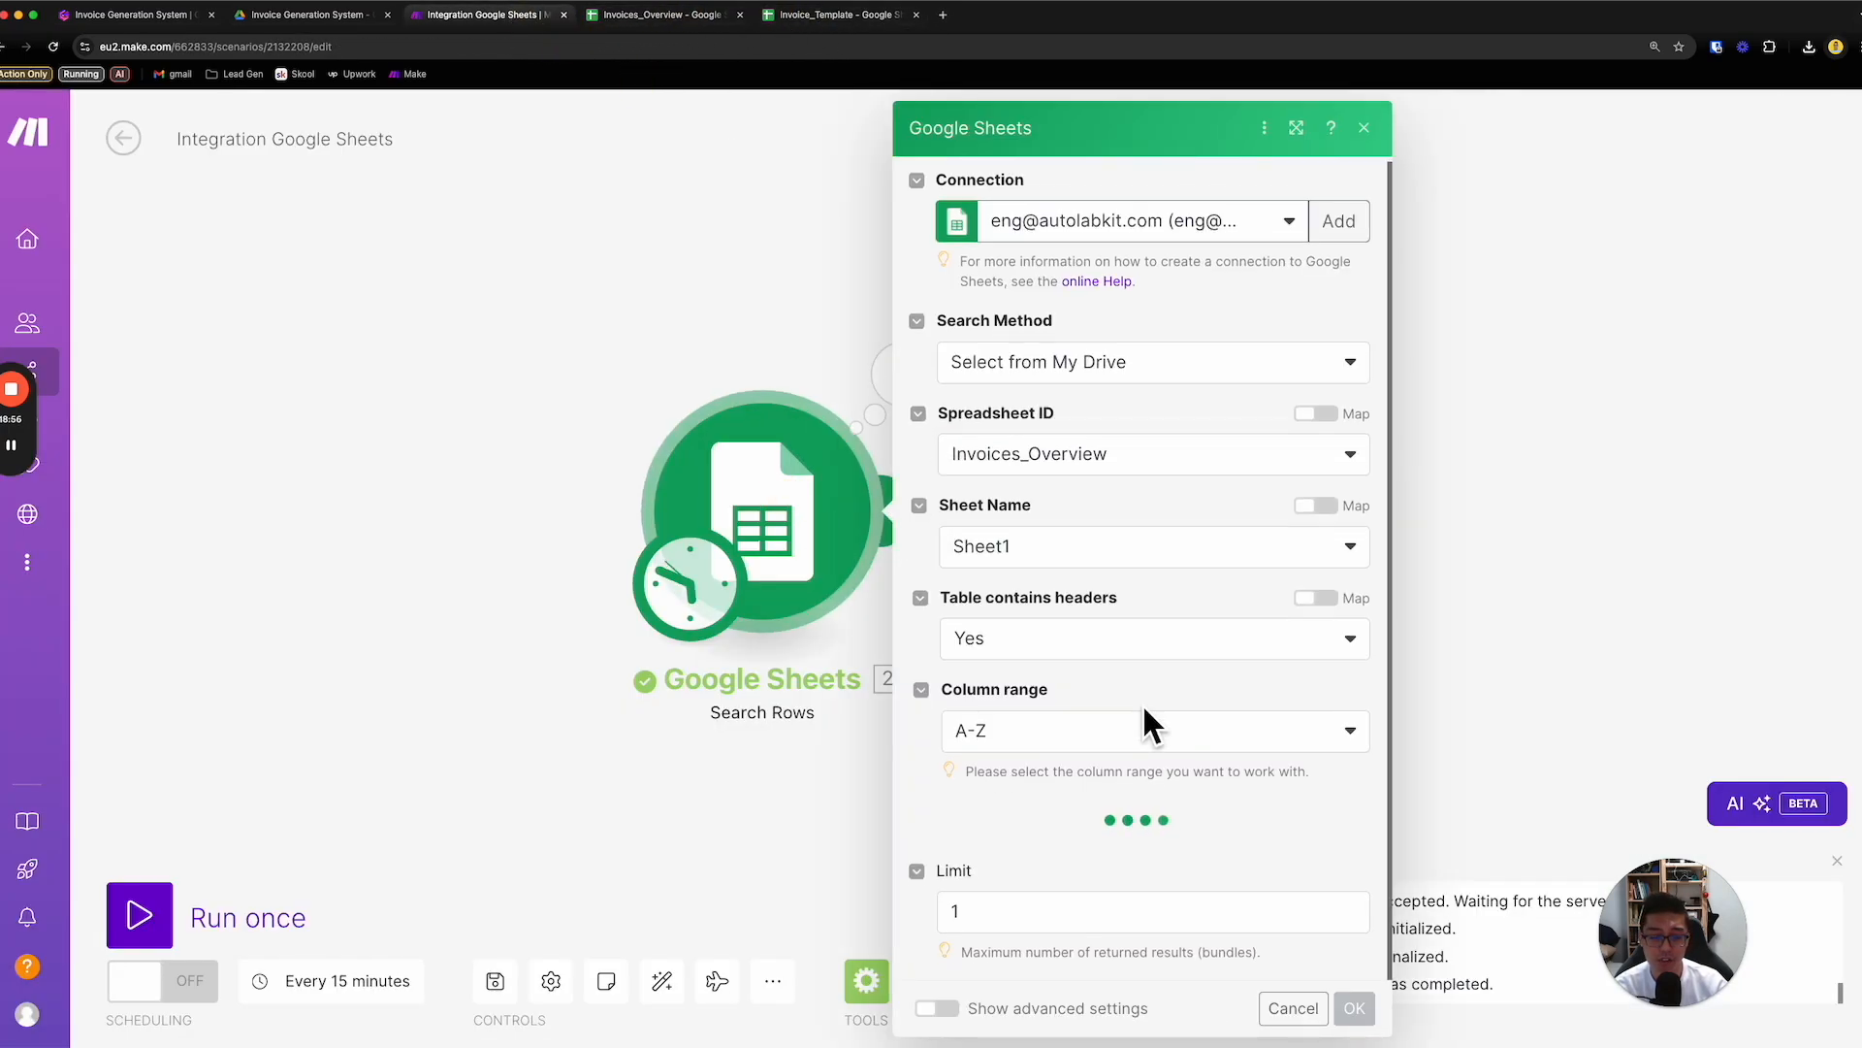
pyautogui.scroll(-3, 1145, 708)
pyautogui.click(1148, 713)
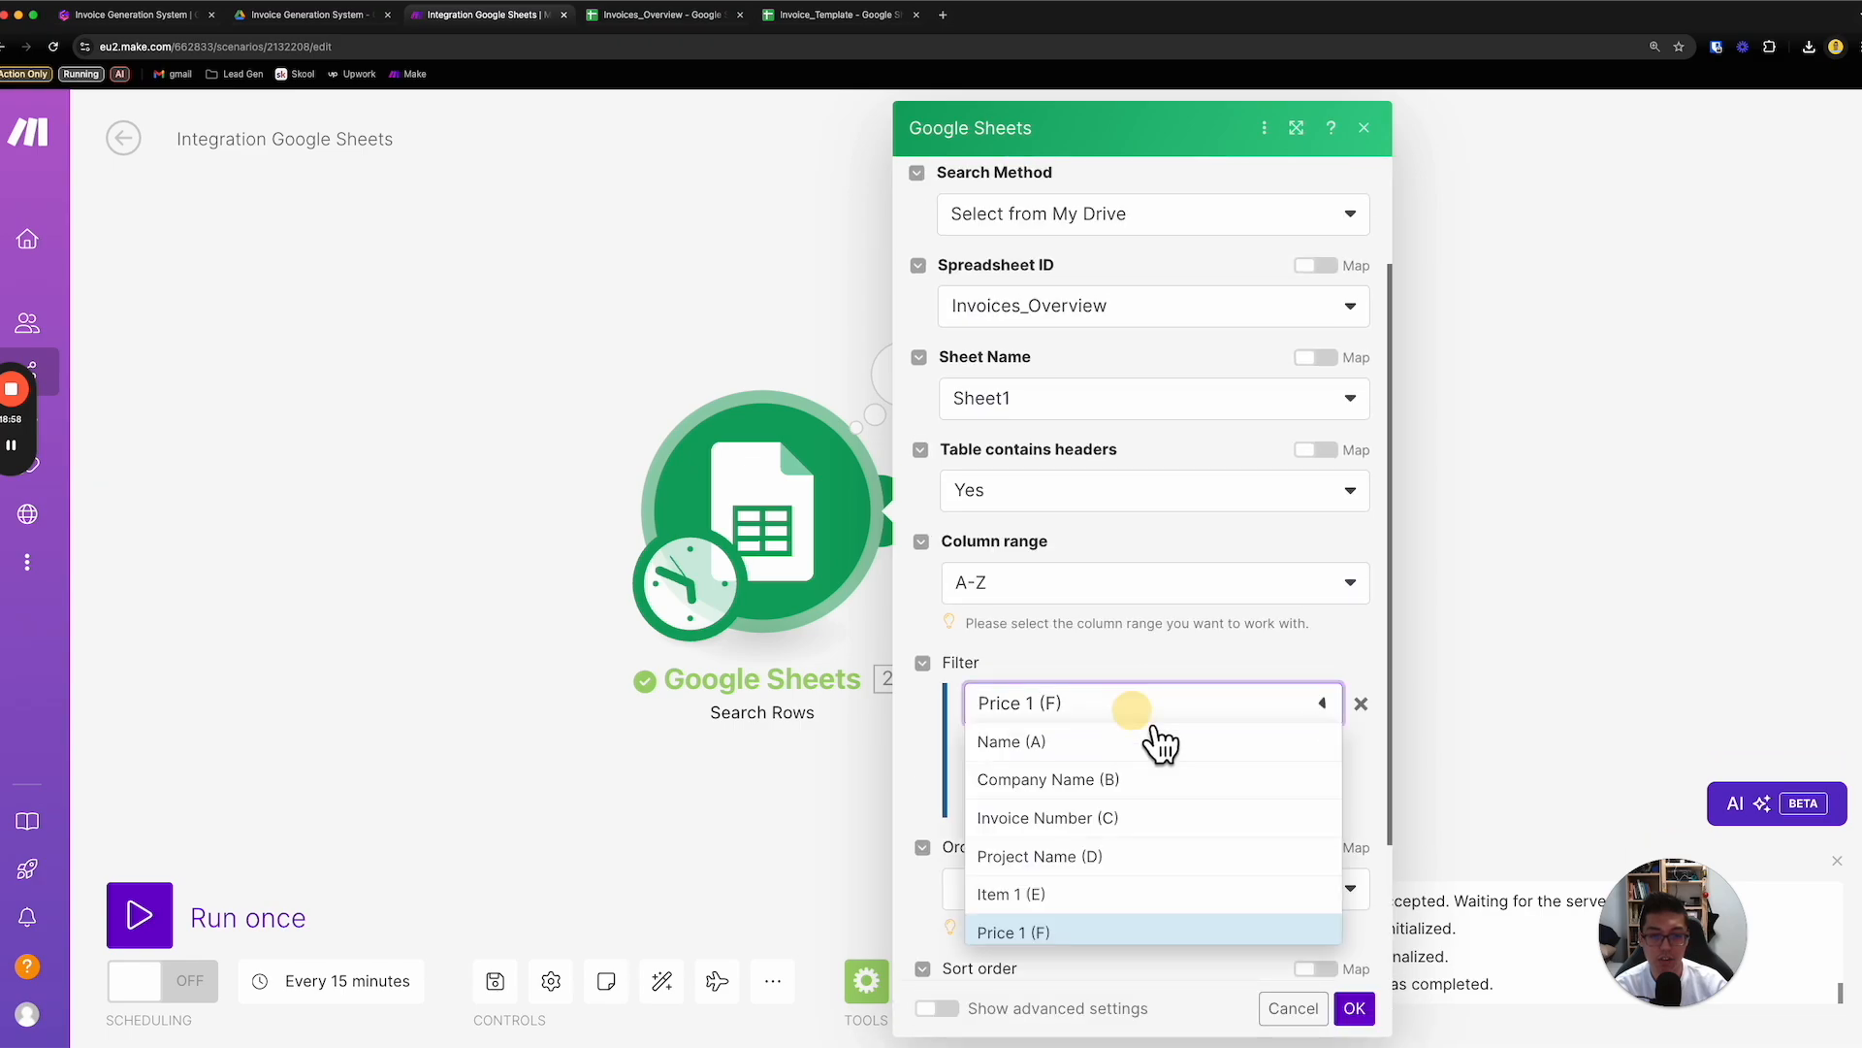
pyautogui.click(1100, 982)
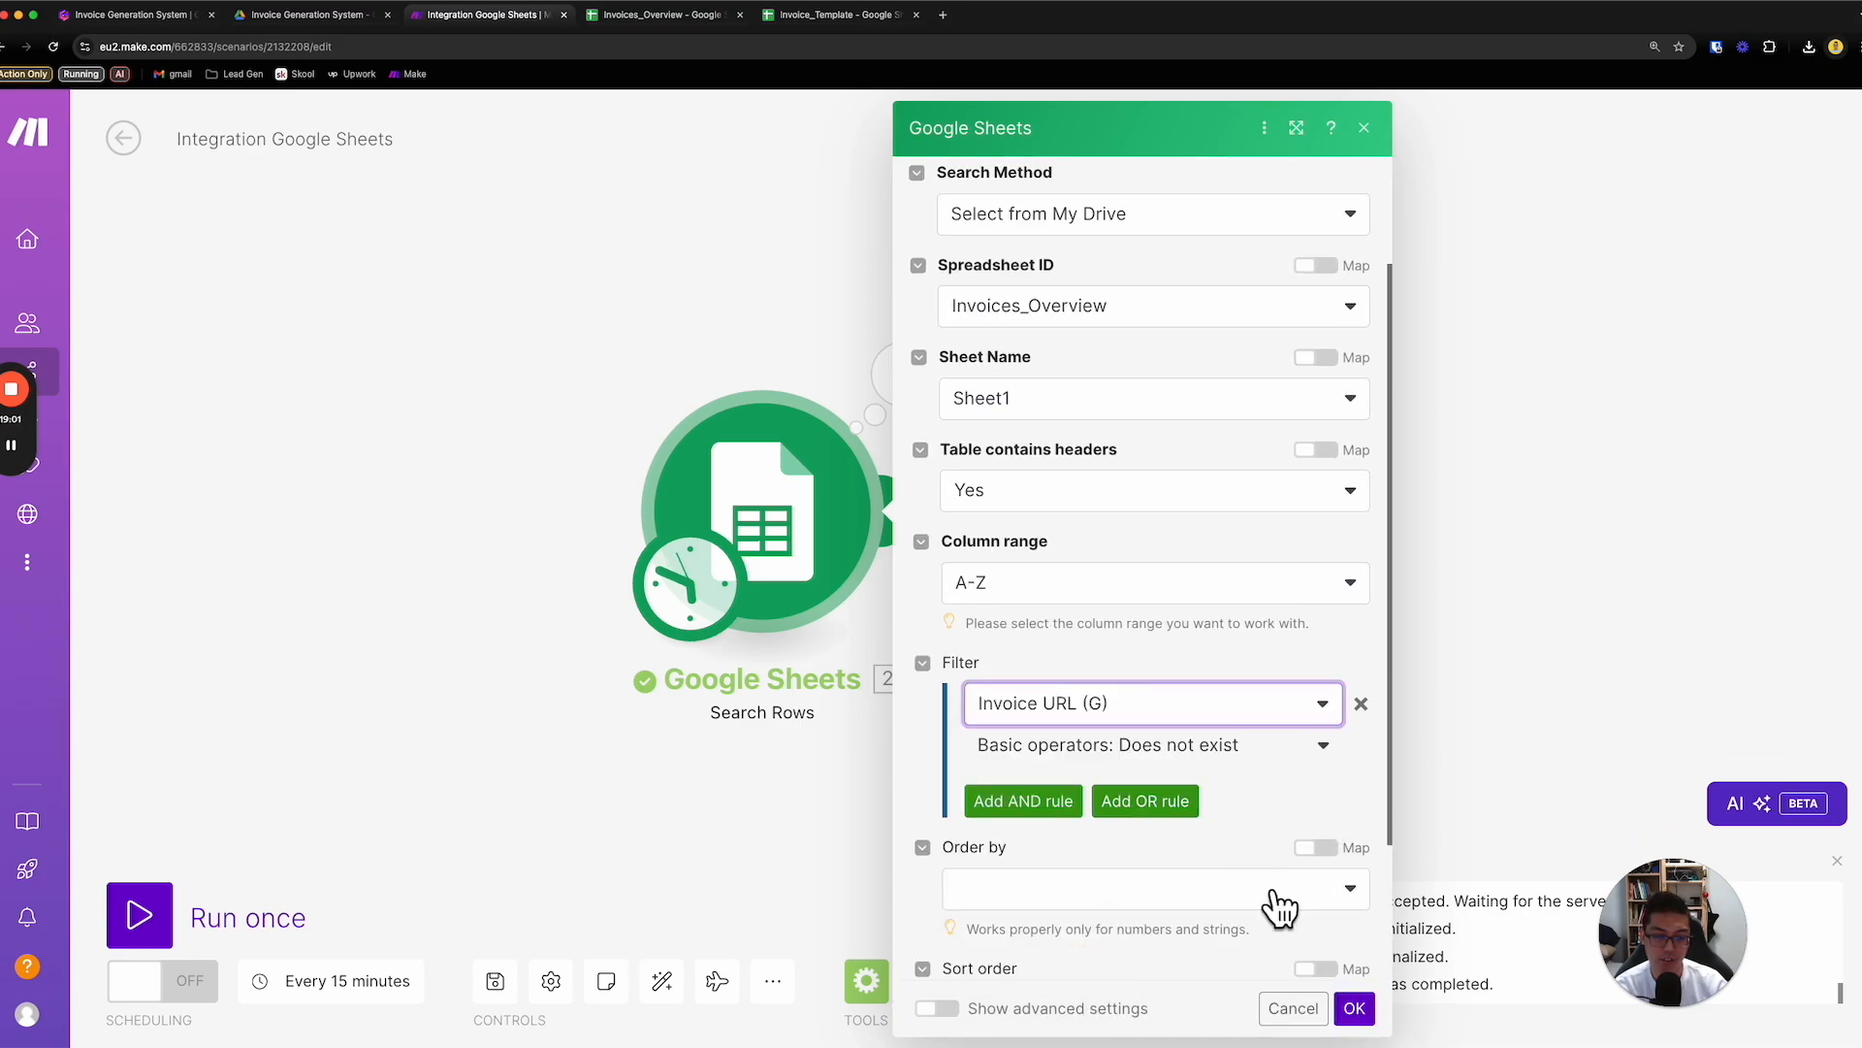
pyautogui.click(1356, 1008)
# - Run the whole scenario once and examine the output bundles of both Google Sheets modules
pyautogui.click(139, 914)
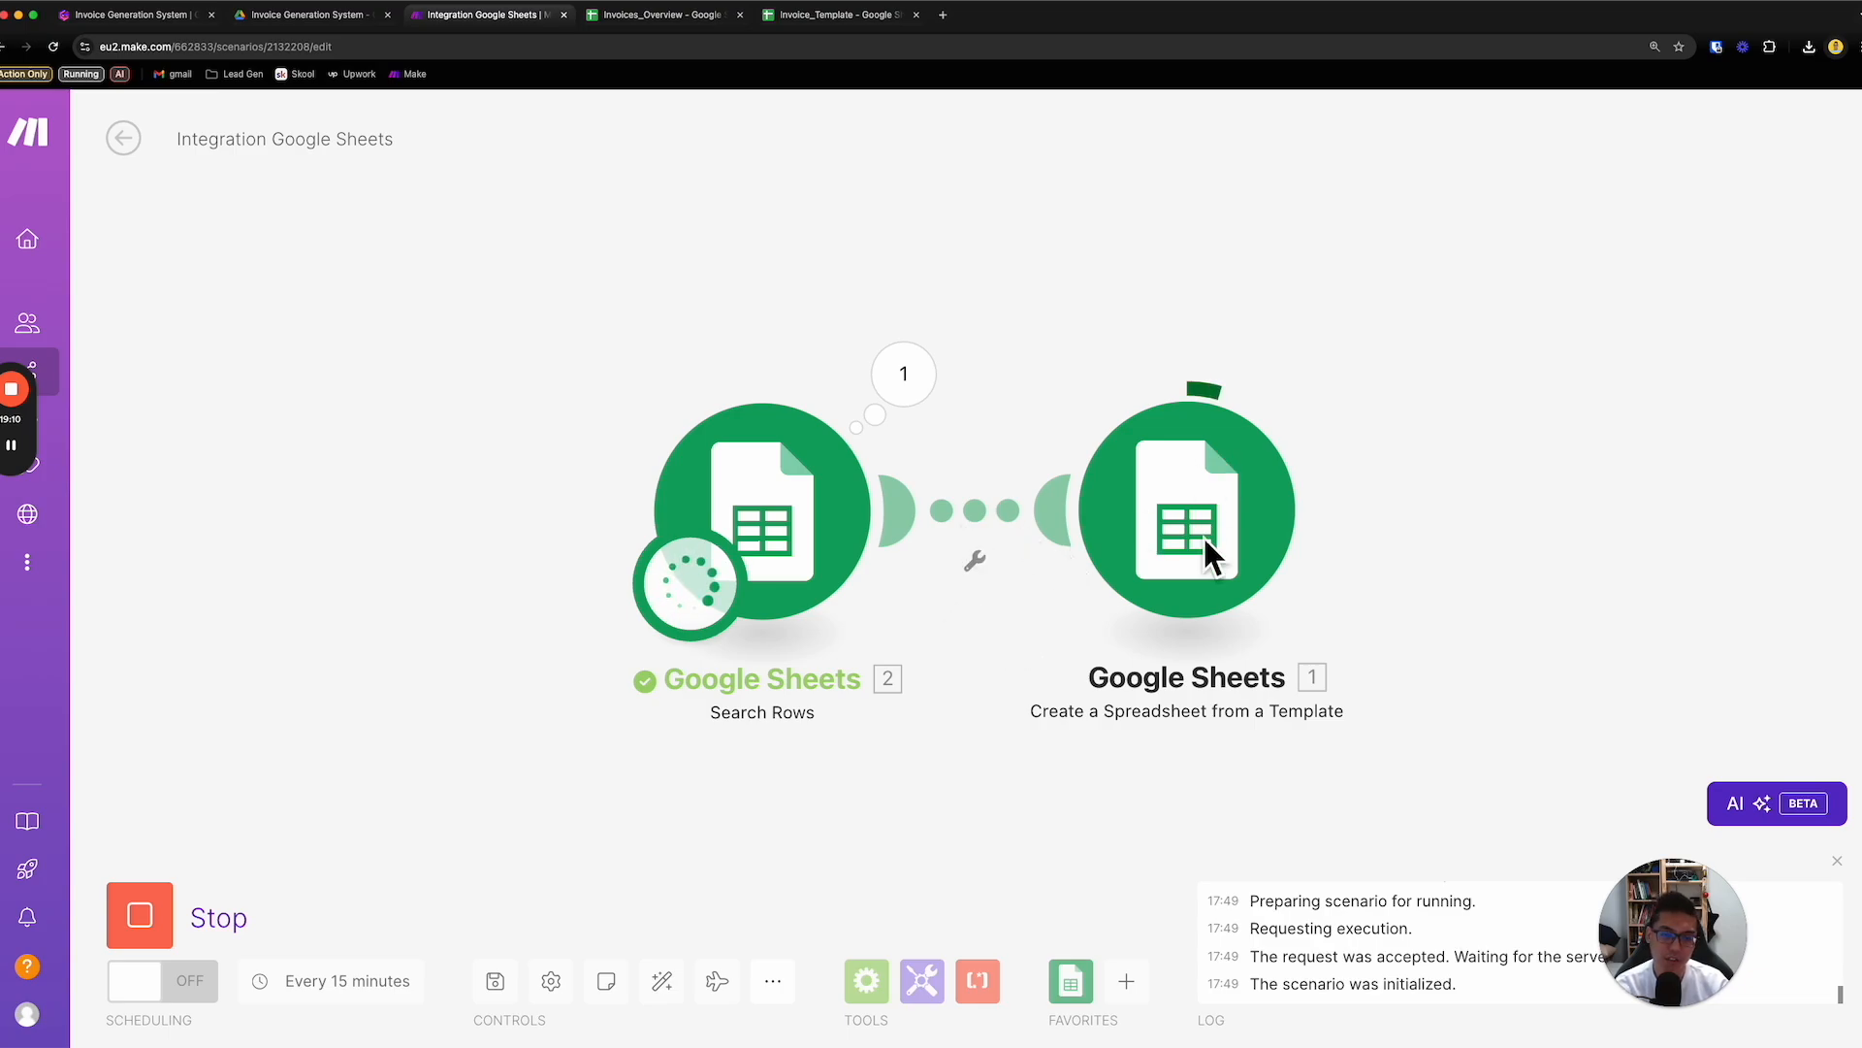
pyautogui.click(1206, 572)
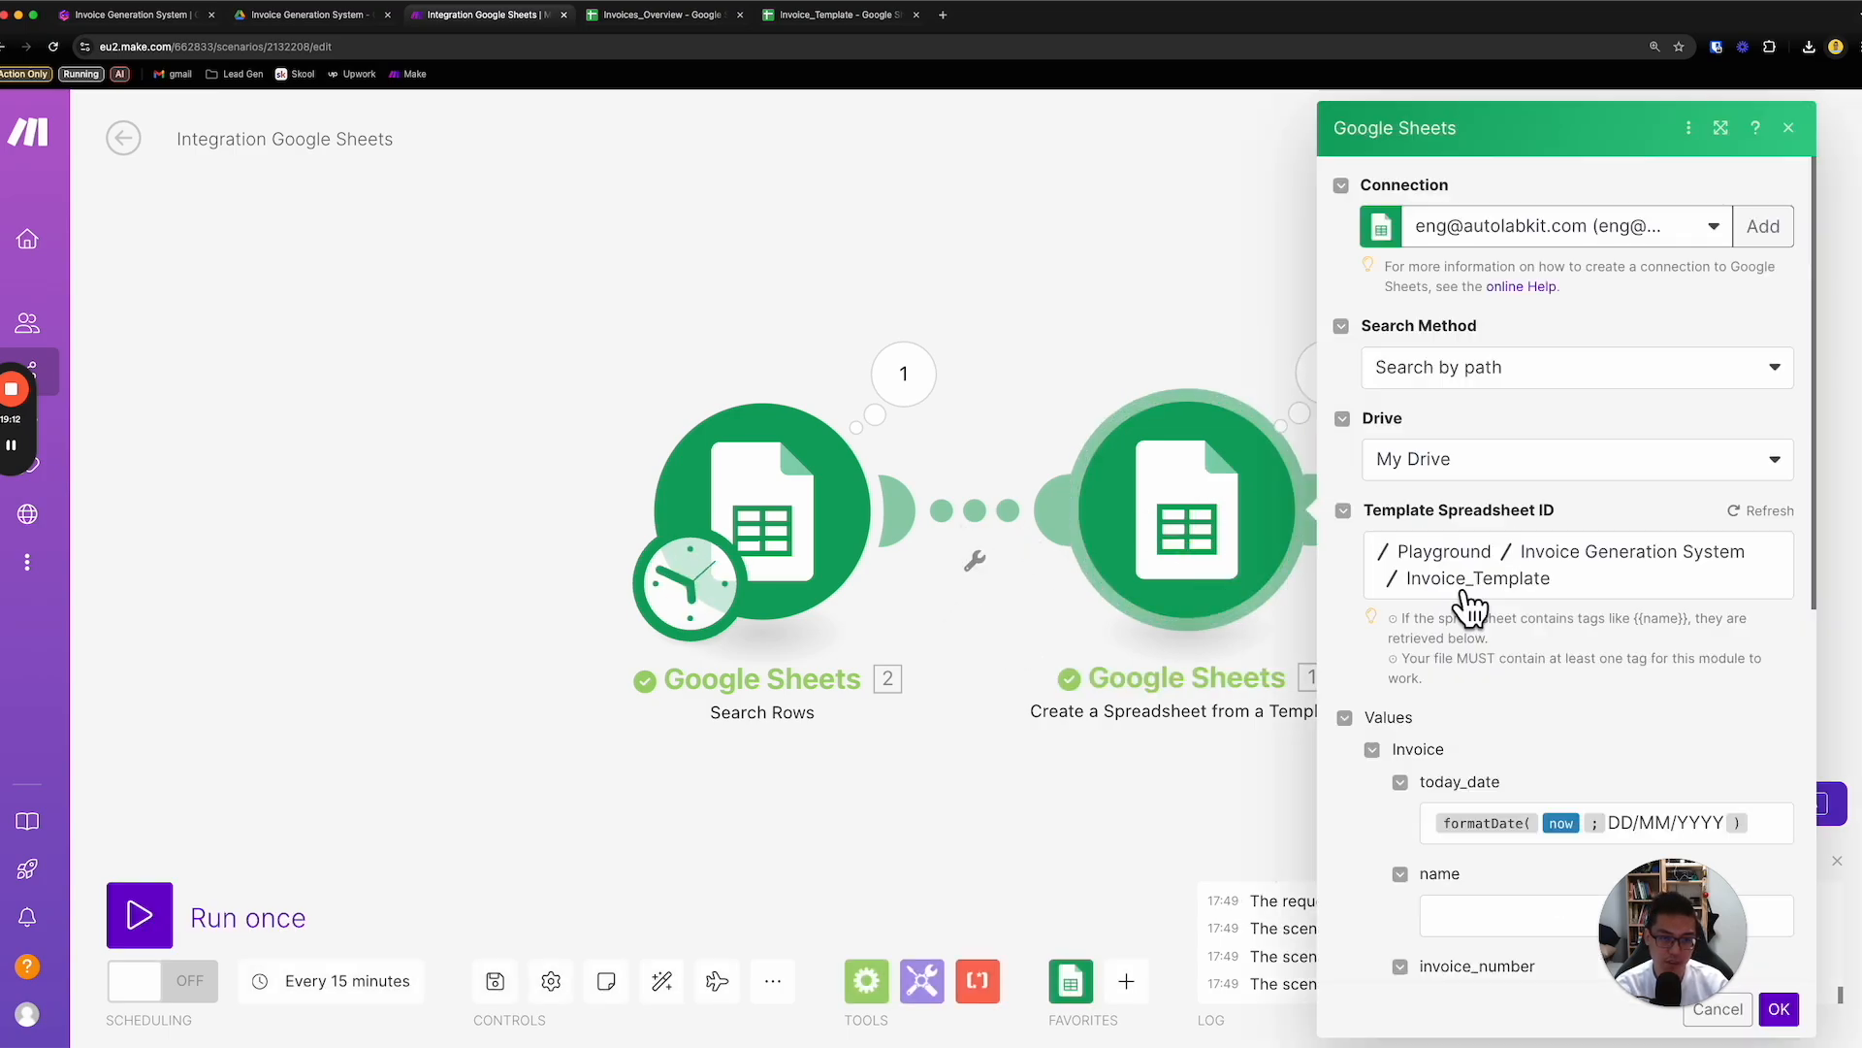
pyautogui.scroll(-4, 1539, 615)
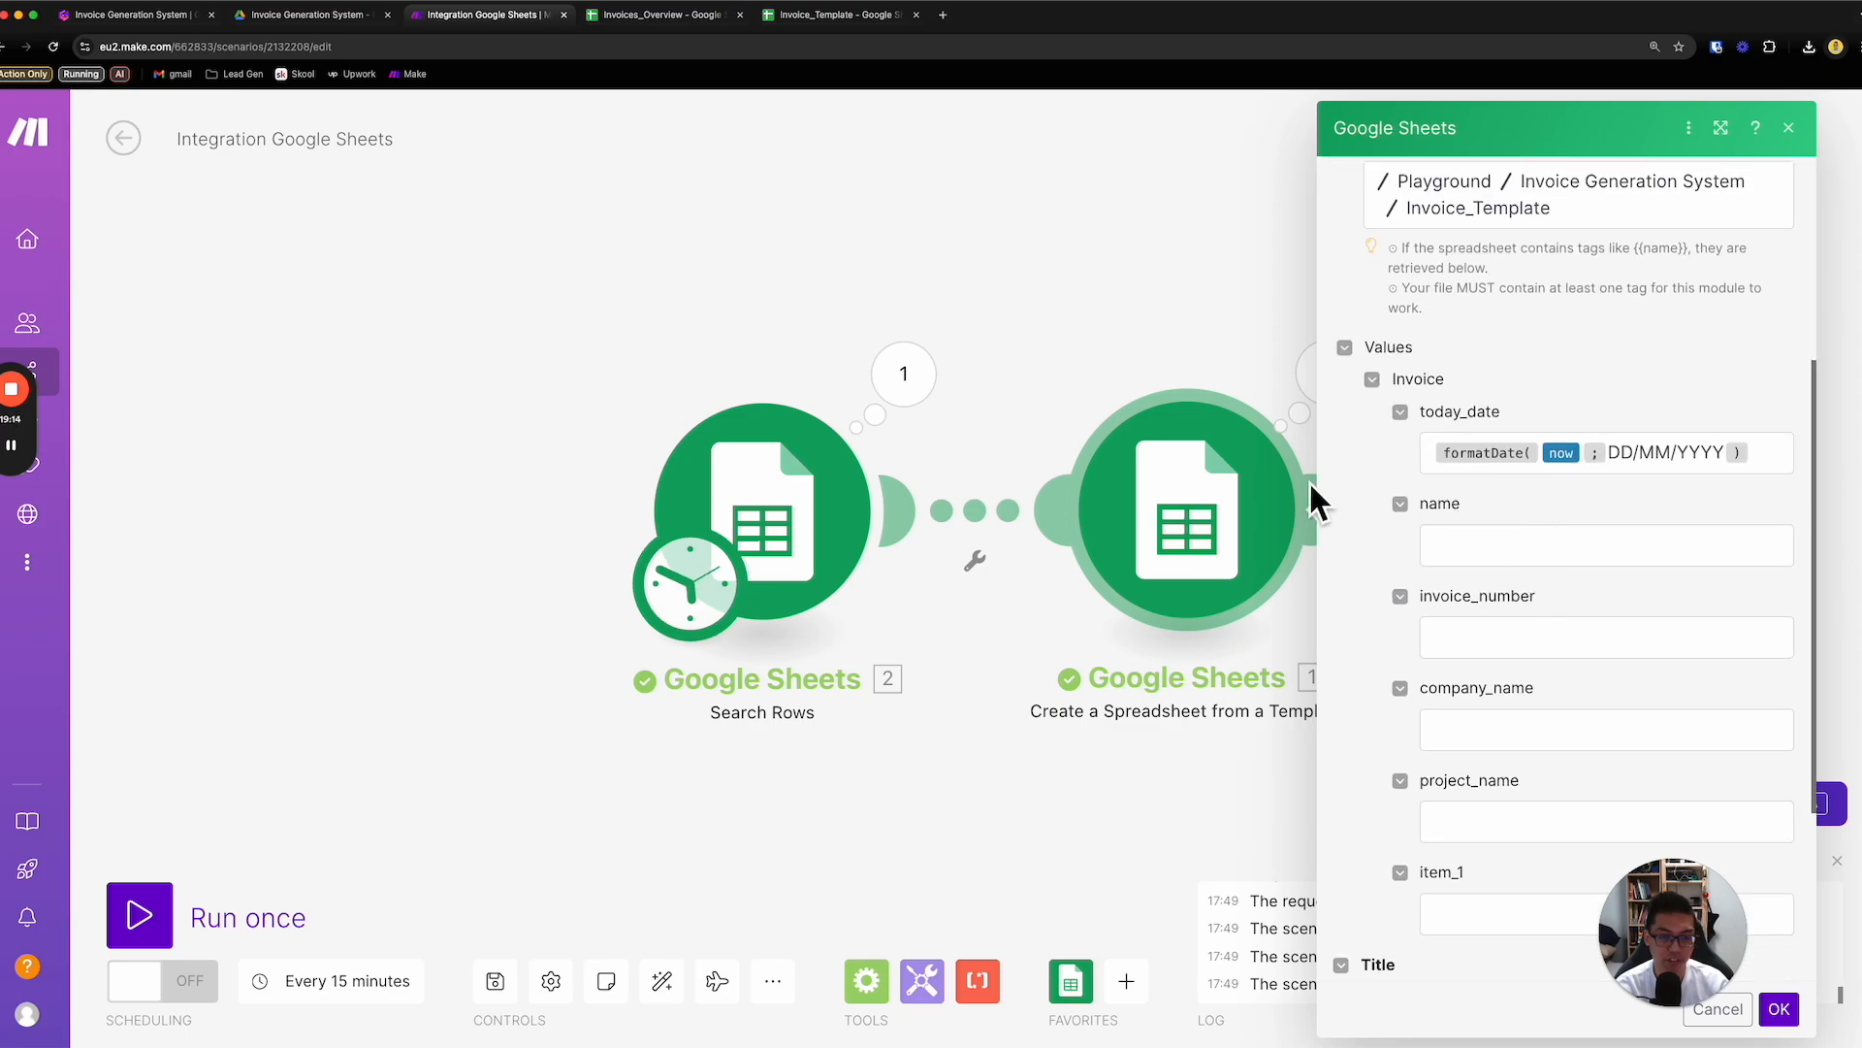
pyautogui.click(1084, 385)
pyautogui.click(1325, 373)
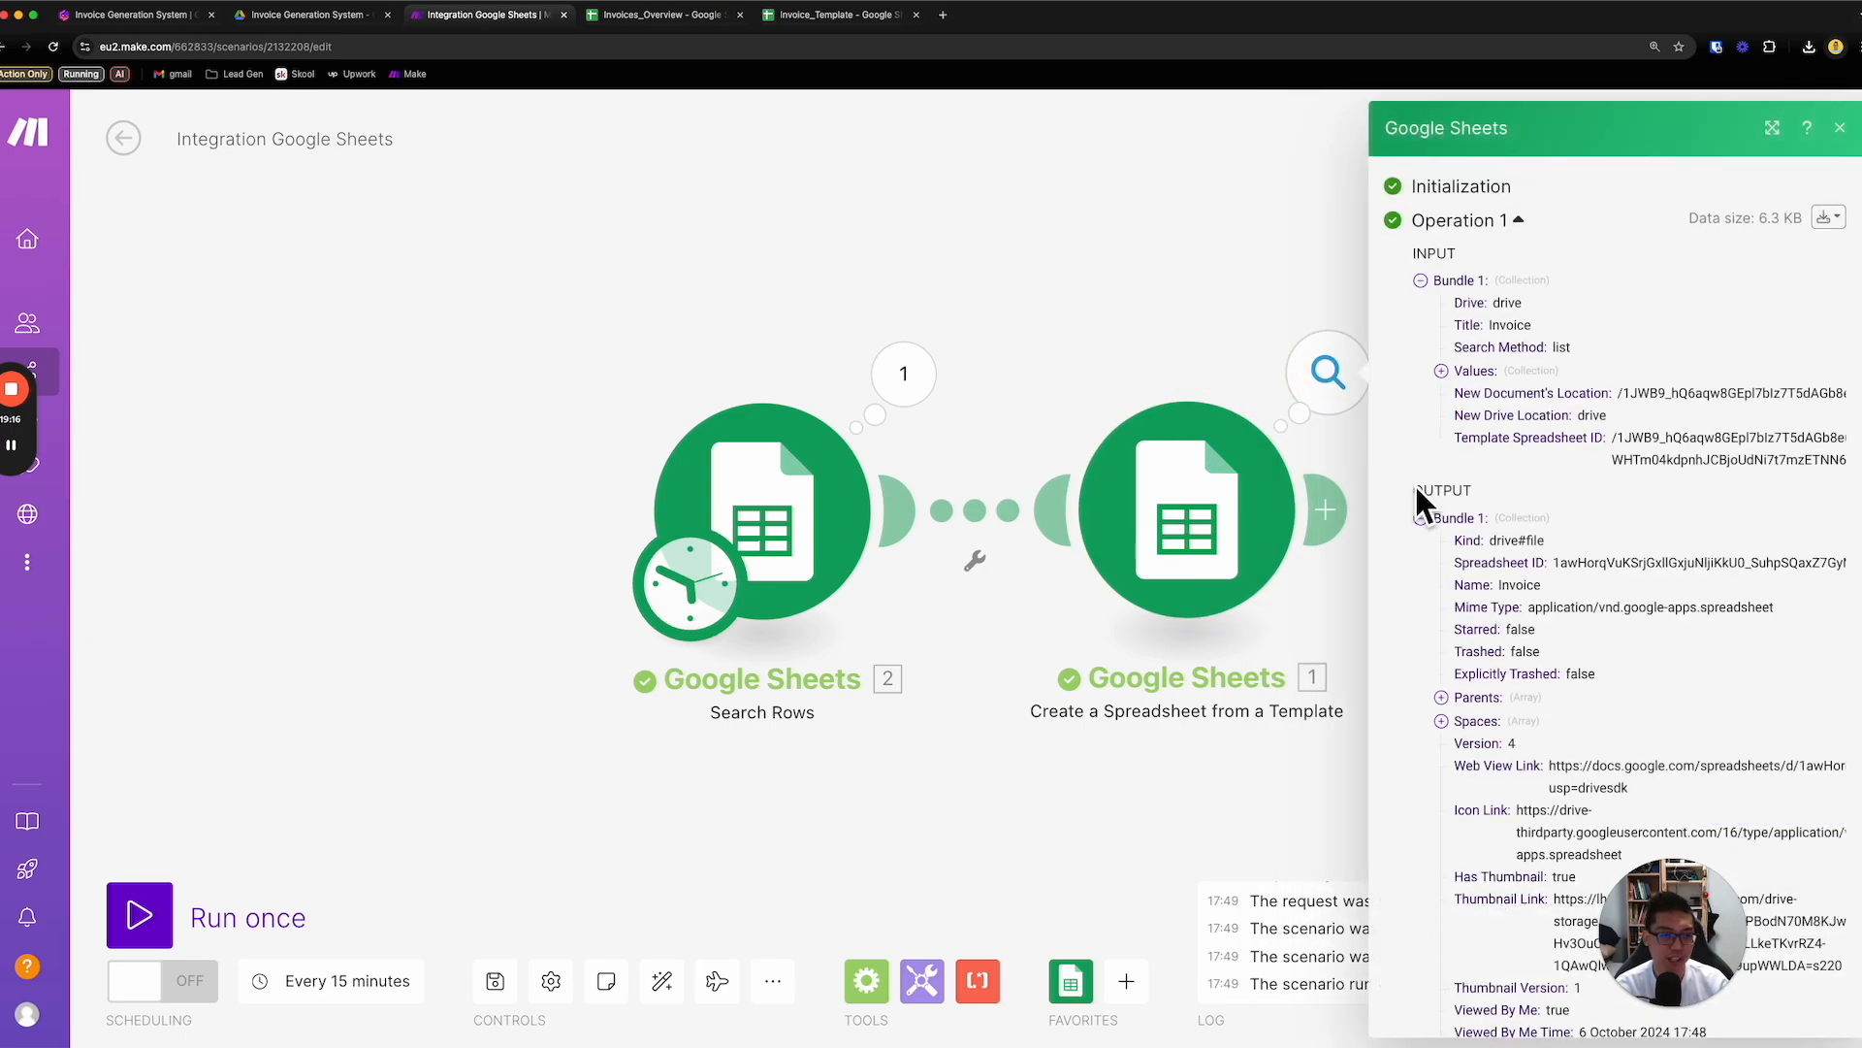
pyautogui.click(903, 377)
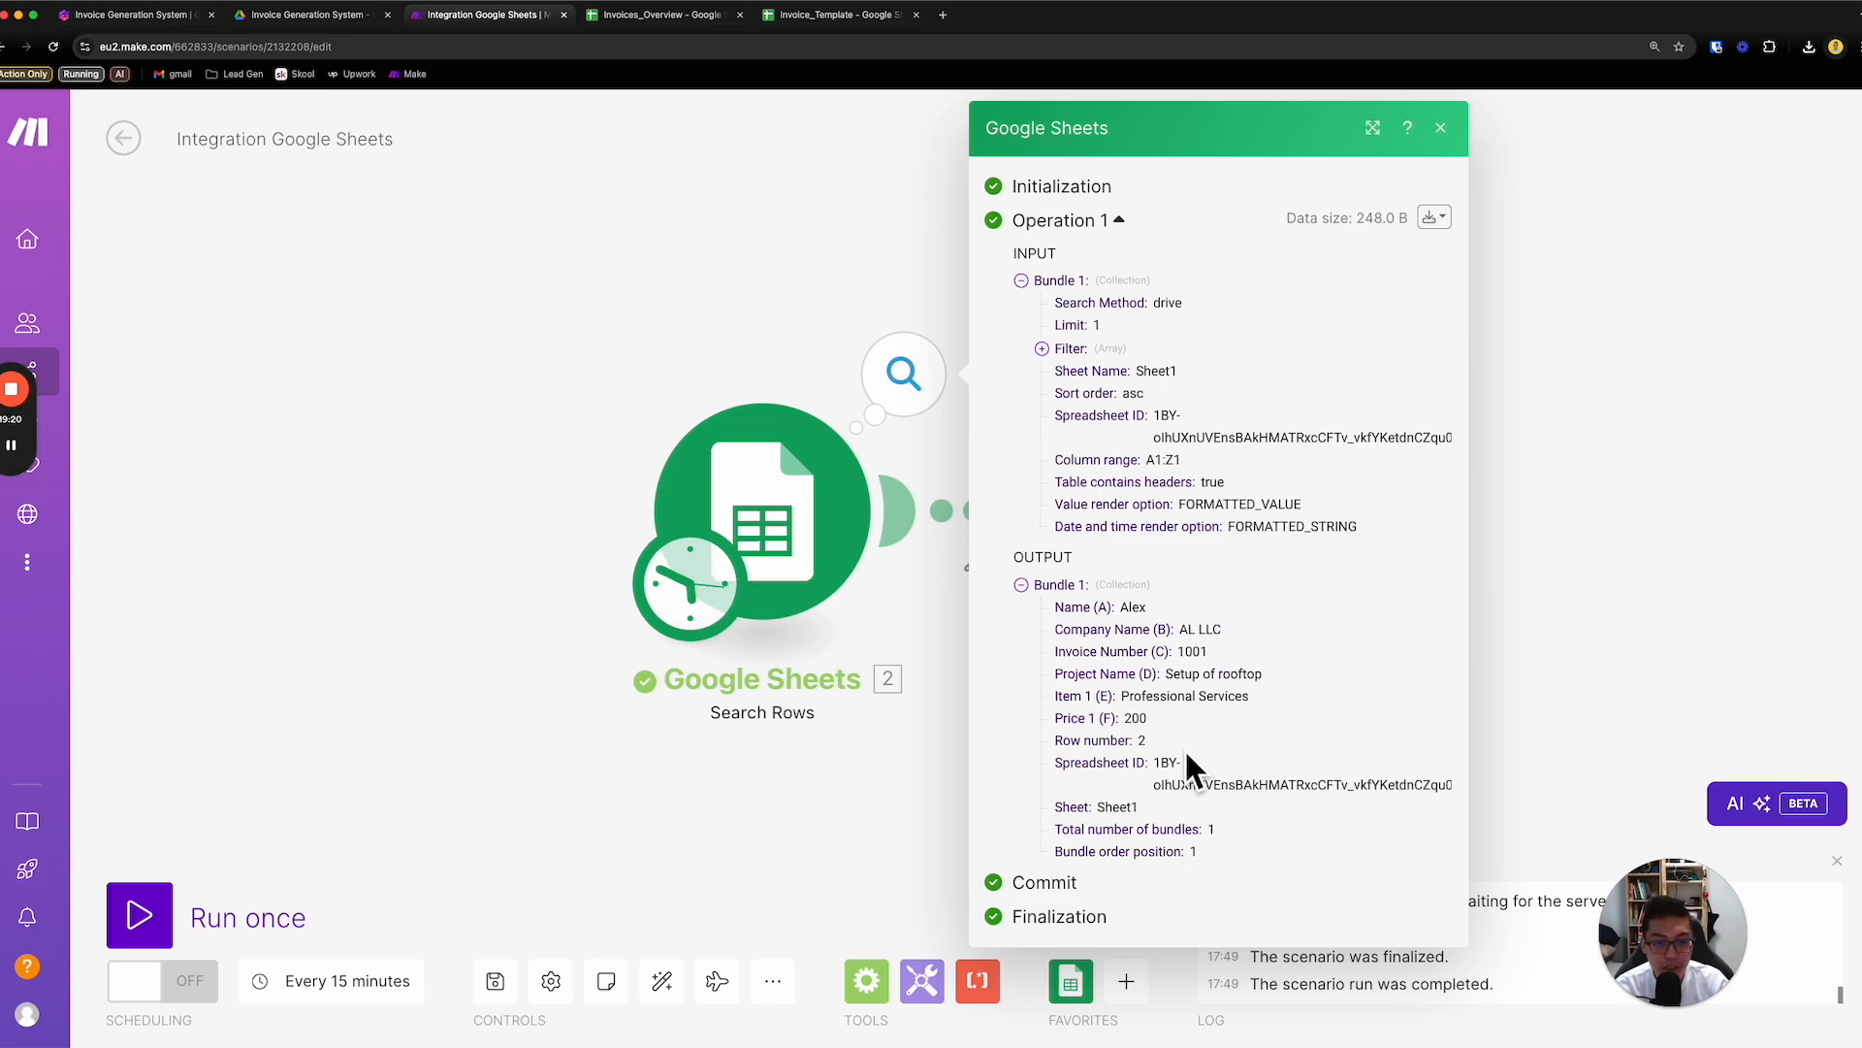
pyautogui.click(991, 706)
# - Refresh the Invoice_Template placeholders in the Create a Spreadsheet from a Template module
pyautogui.click(1176, 571)
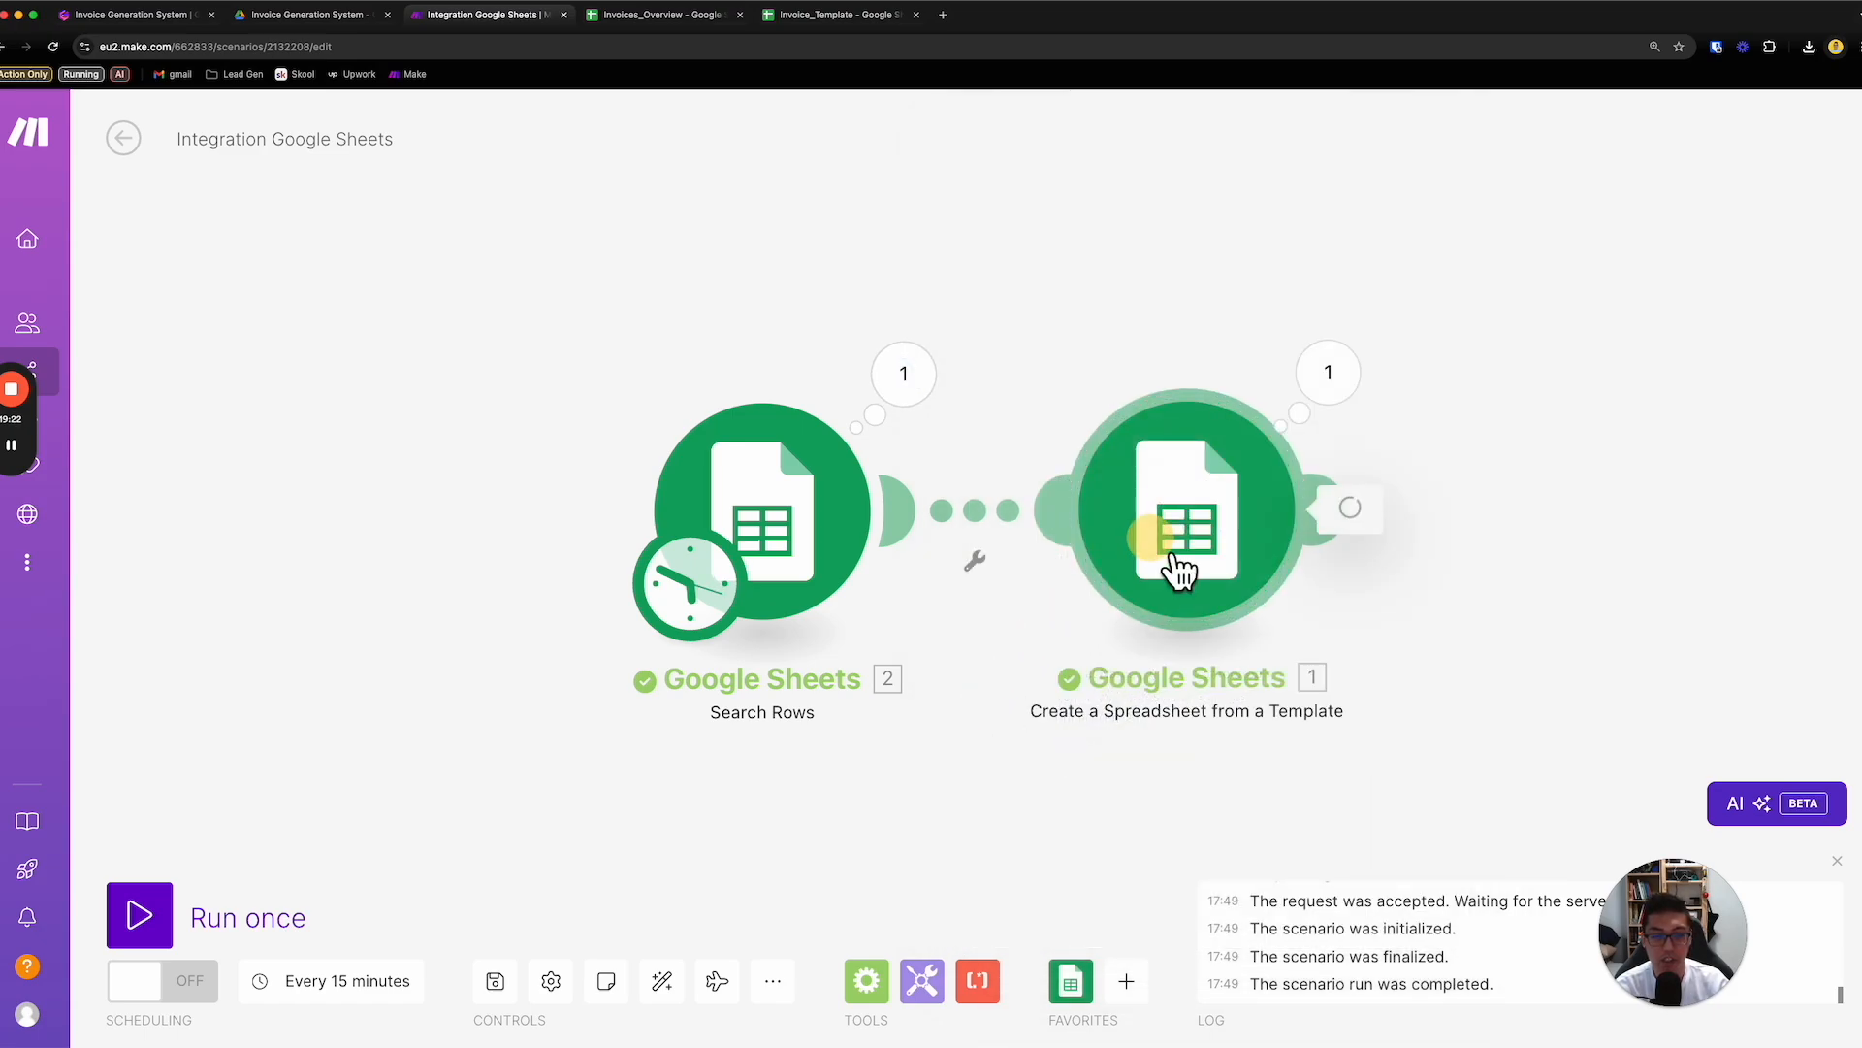
pyautogui.scroll(-5, 1571, 606)
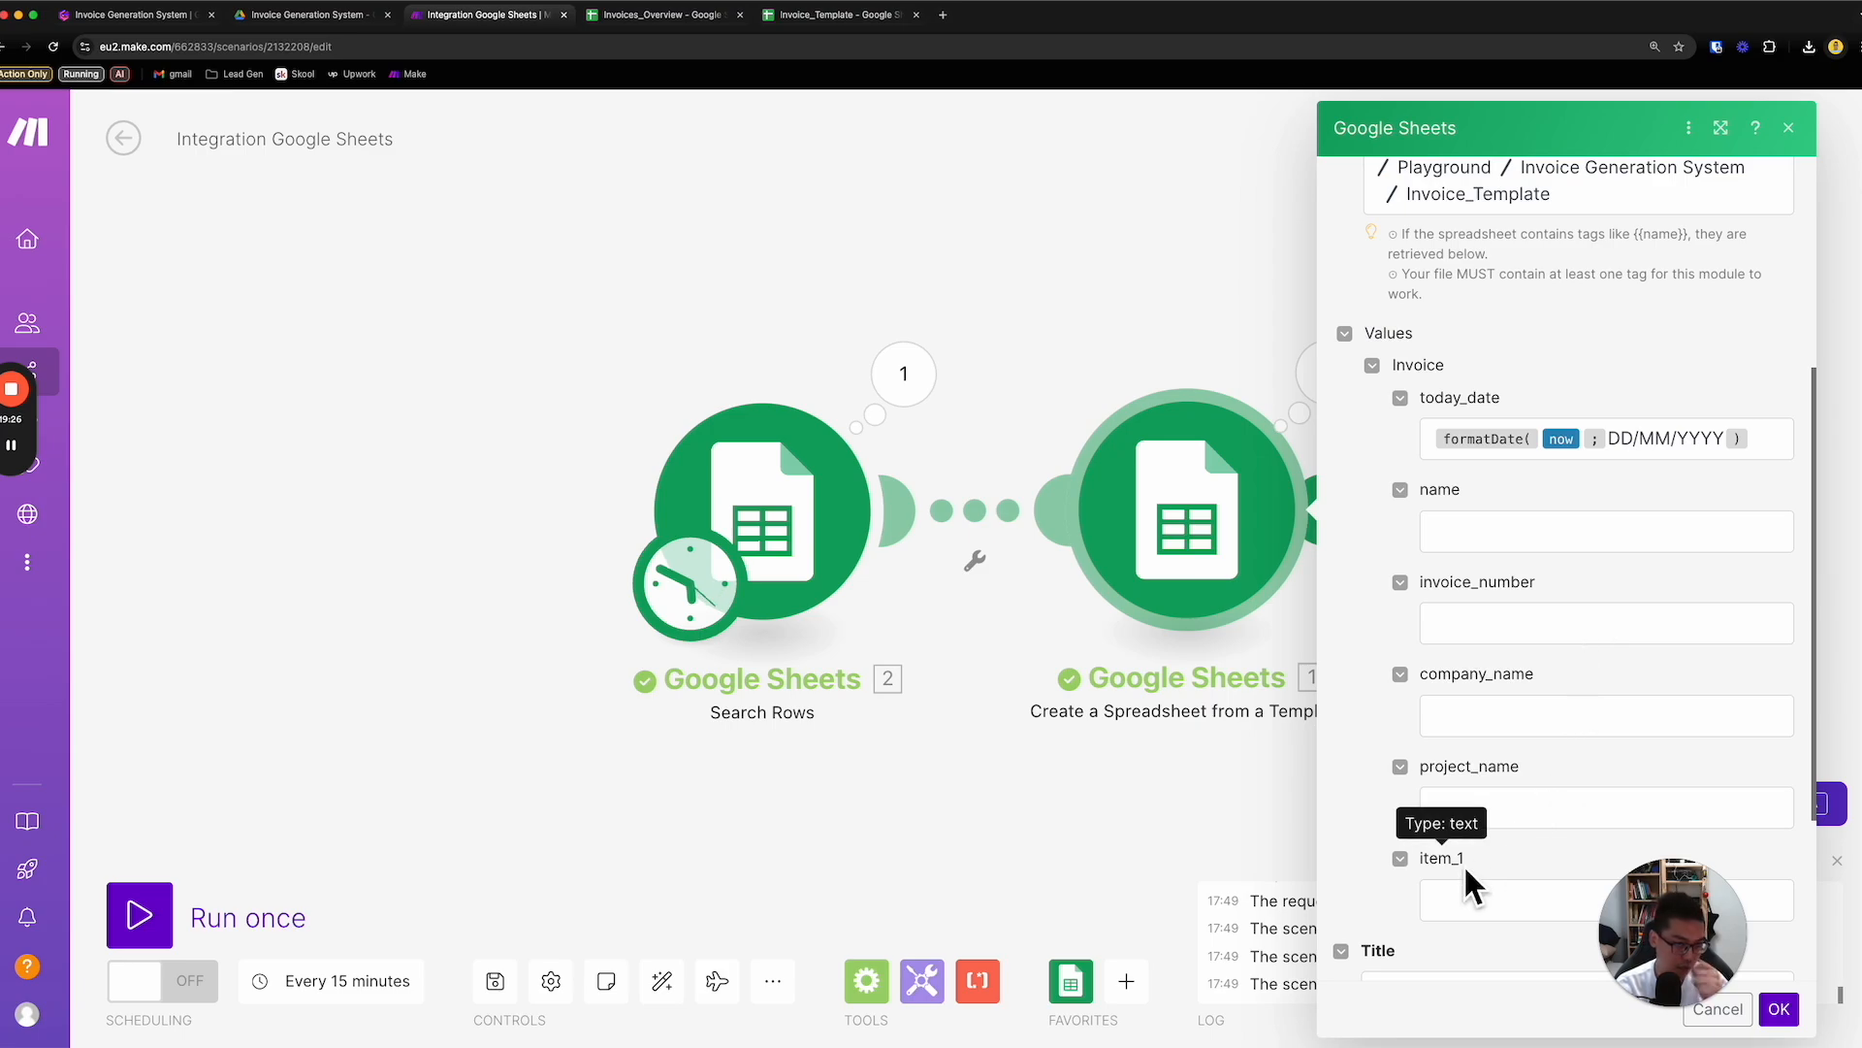
pyautogui.moveTo(1610, 917); pyautogui.dragTo(903, 888)
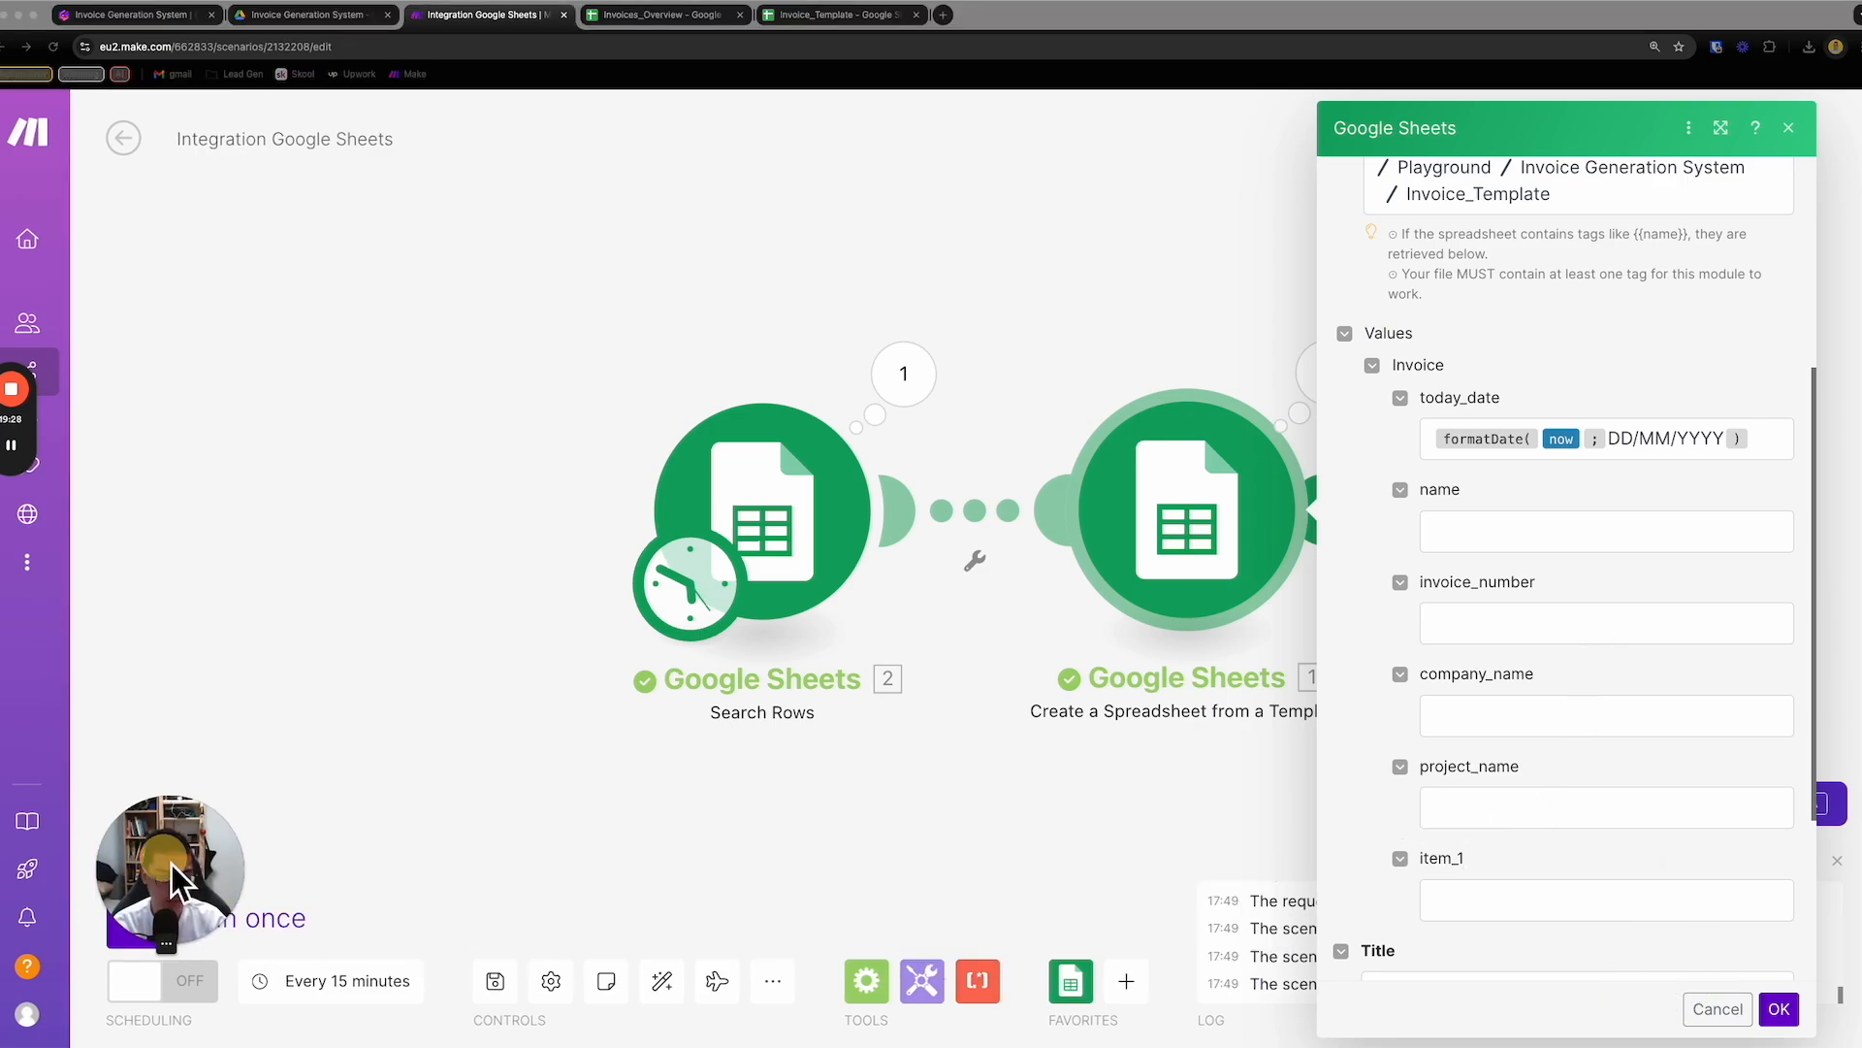
pyautogui.scroll(4, 1649, 735)
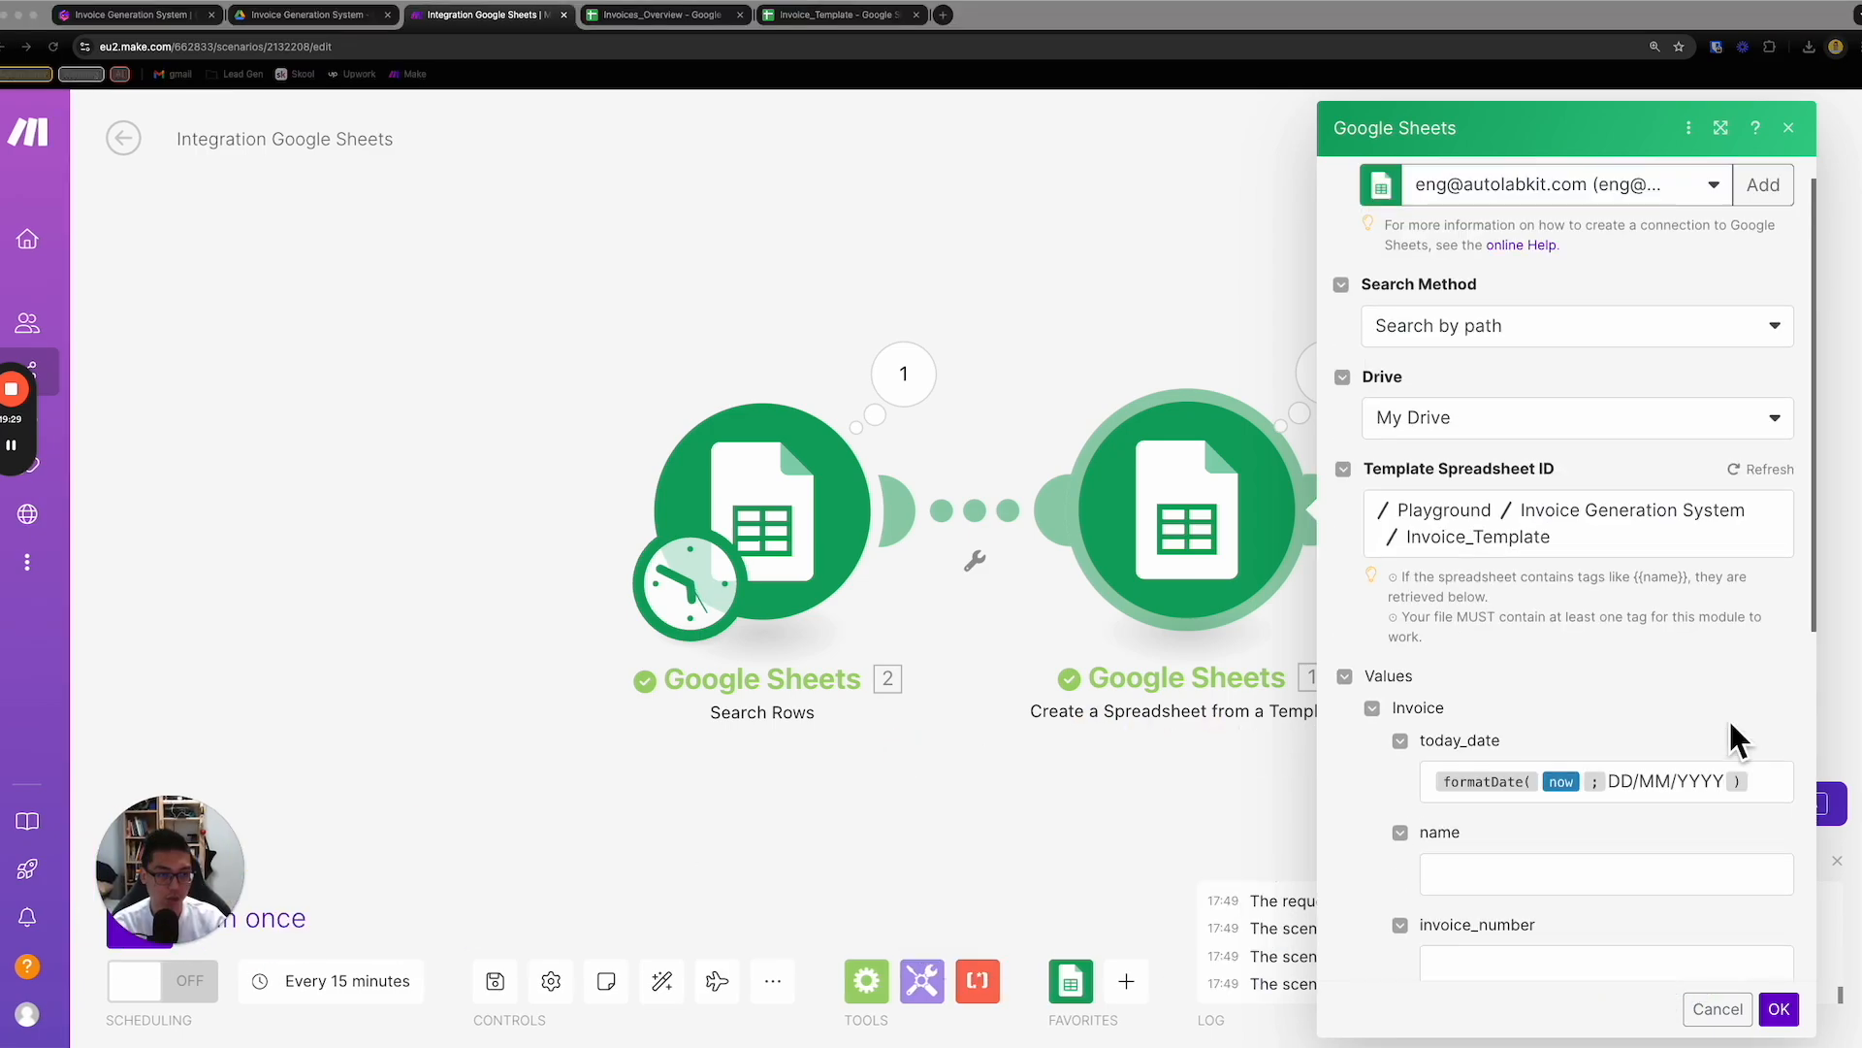
pyautogui.click(1758, 470)
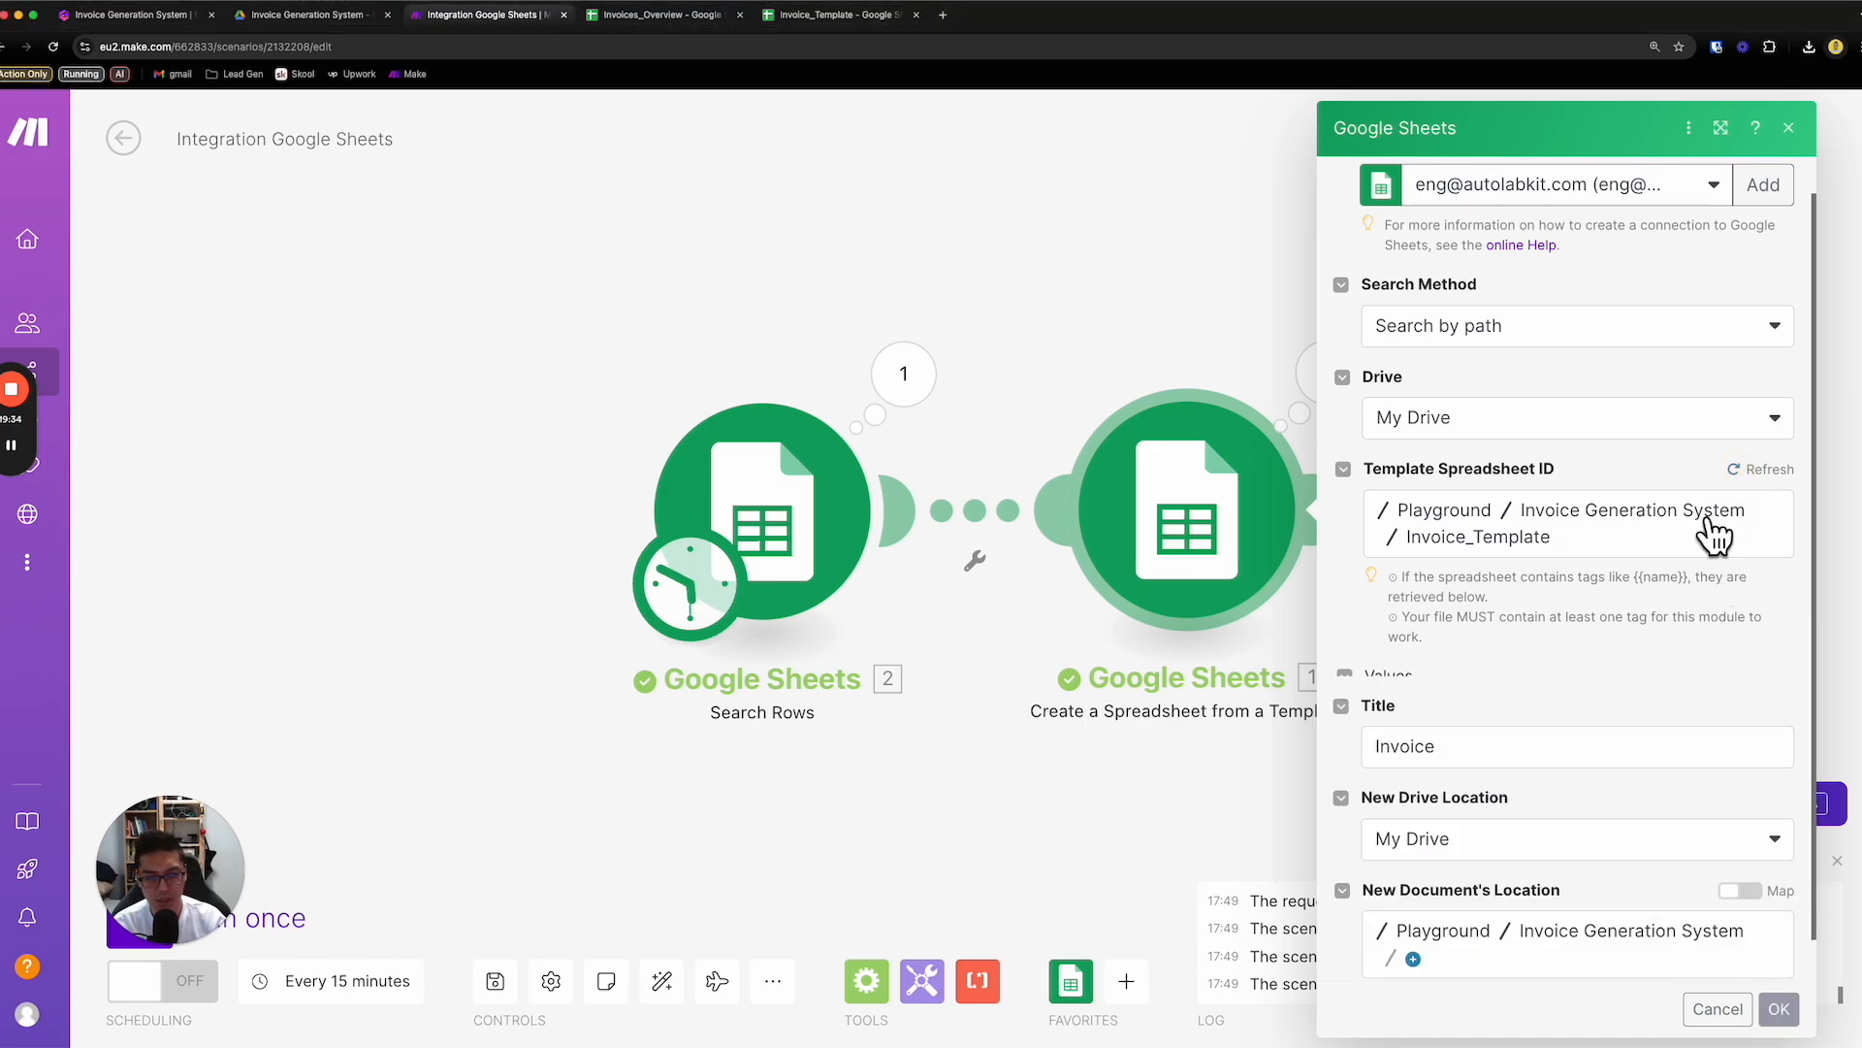
pyautogui.scroll(-3, 1713, 534)
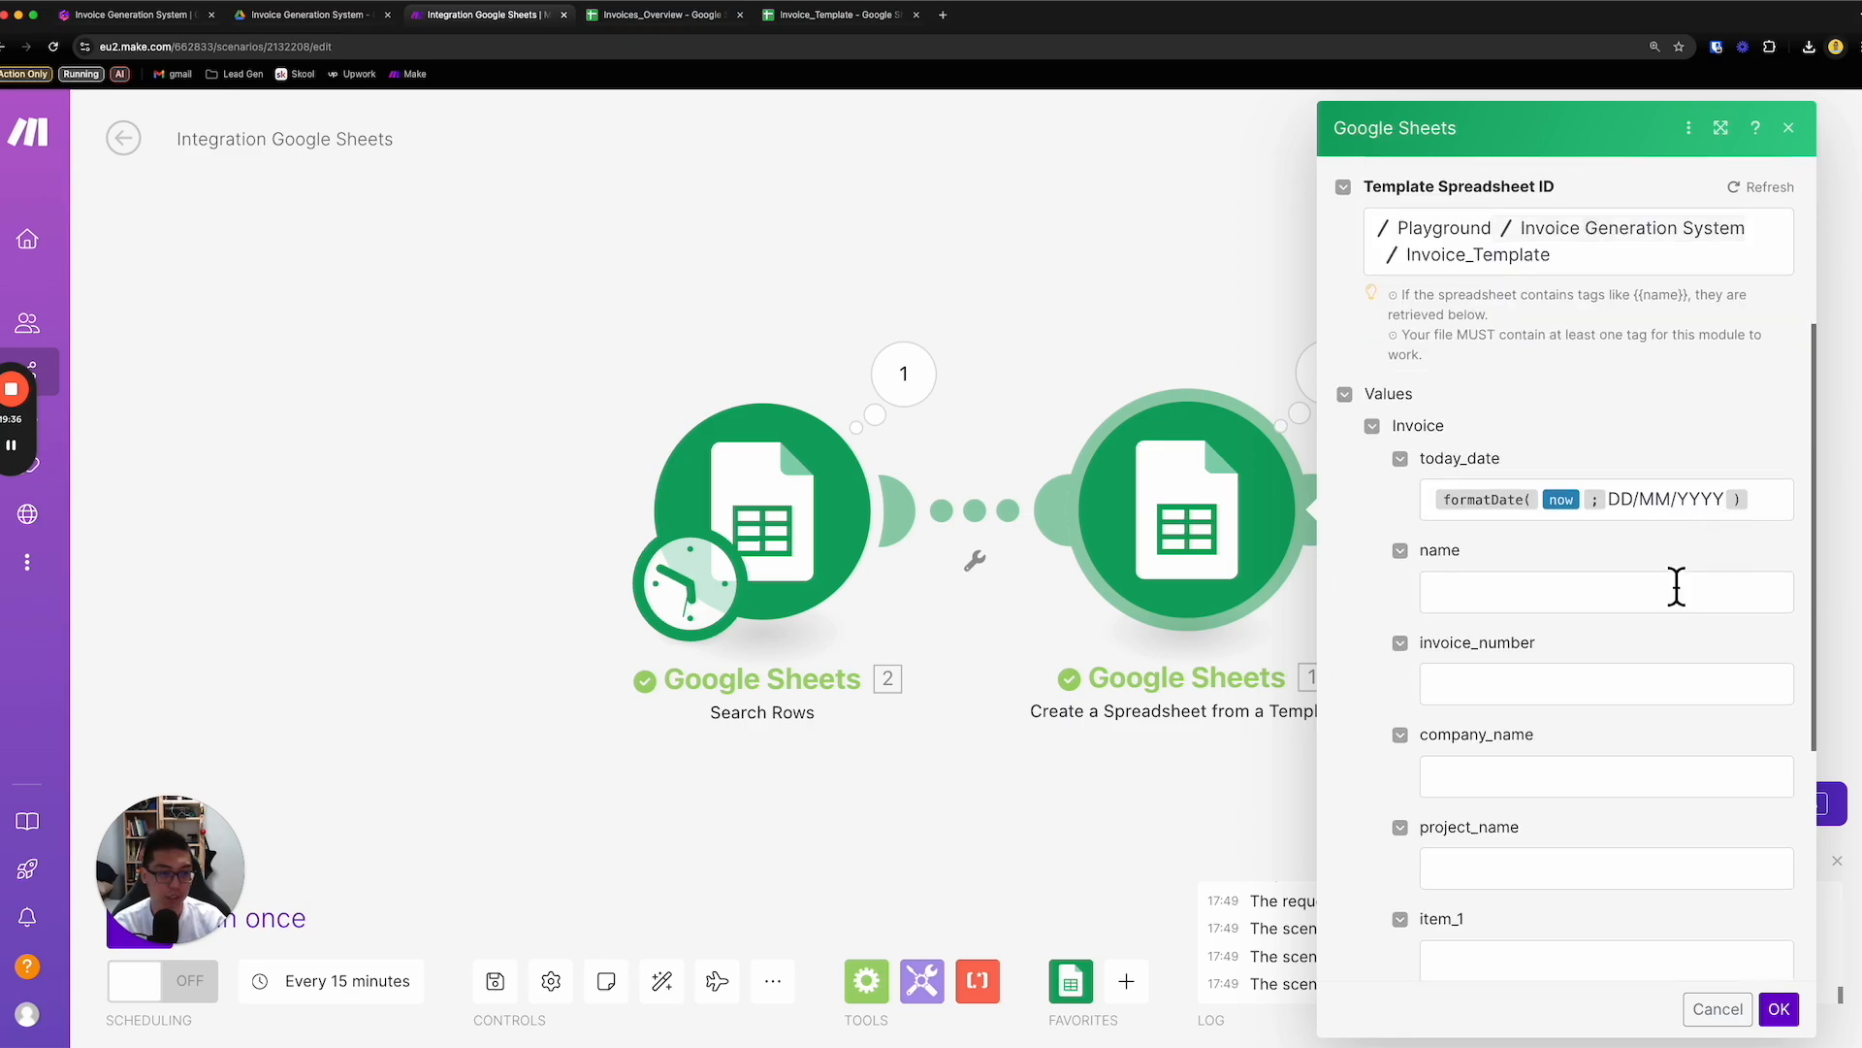
# - Map name to Name (A), invoice_number to Invoice Number (C) and company_name to Company Name (B) from Search Rows
pyautogui.click(1663, 592)
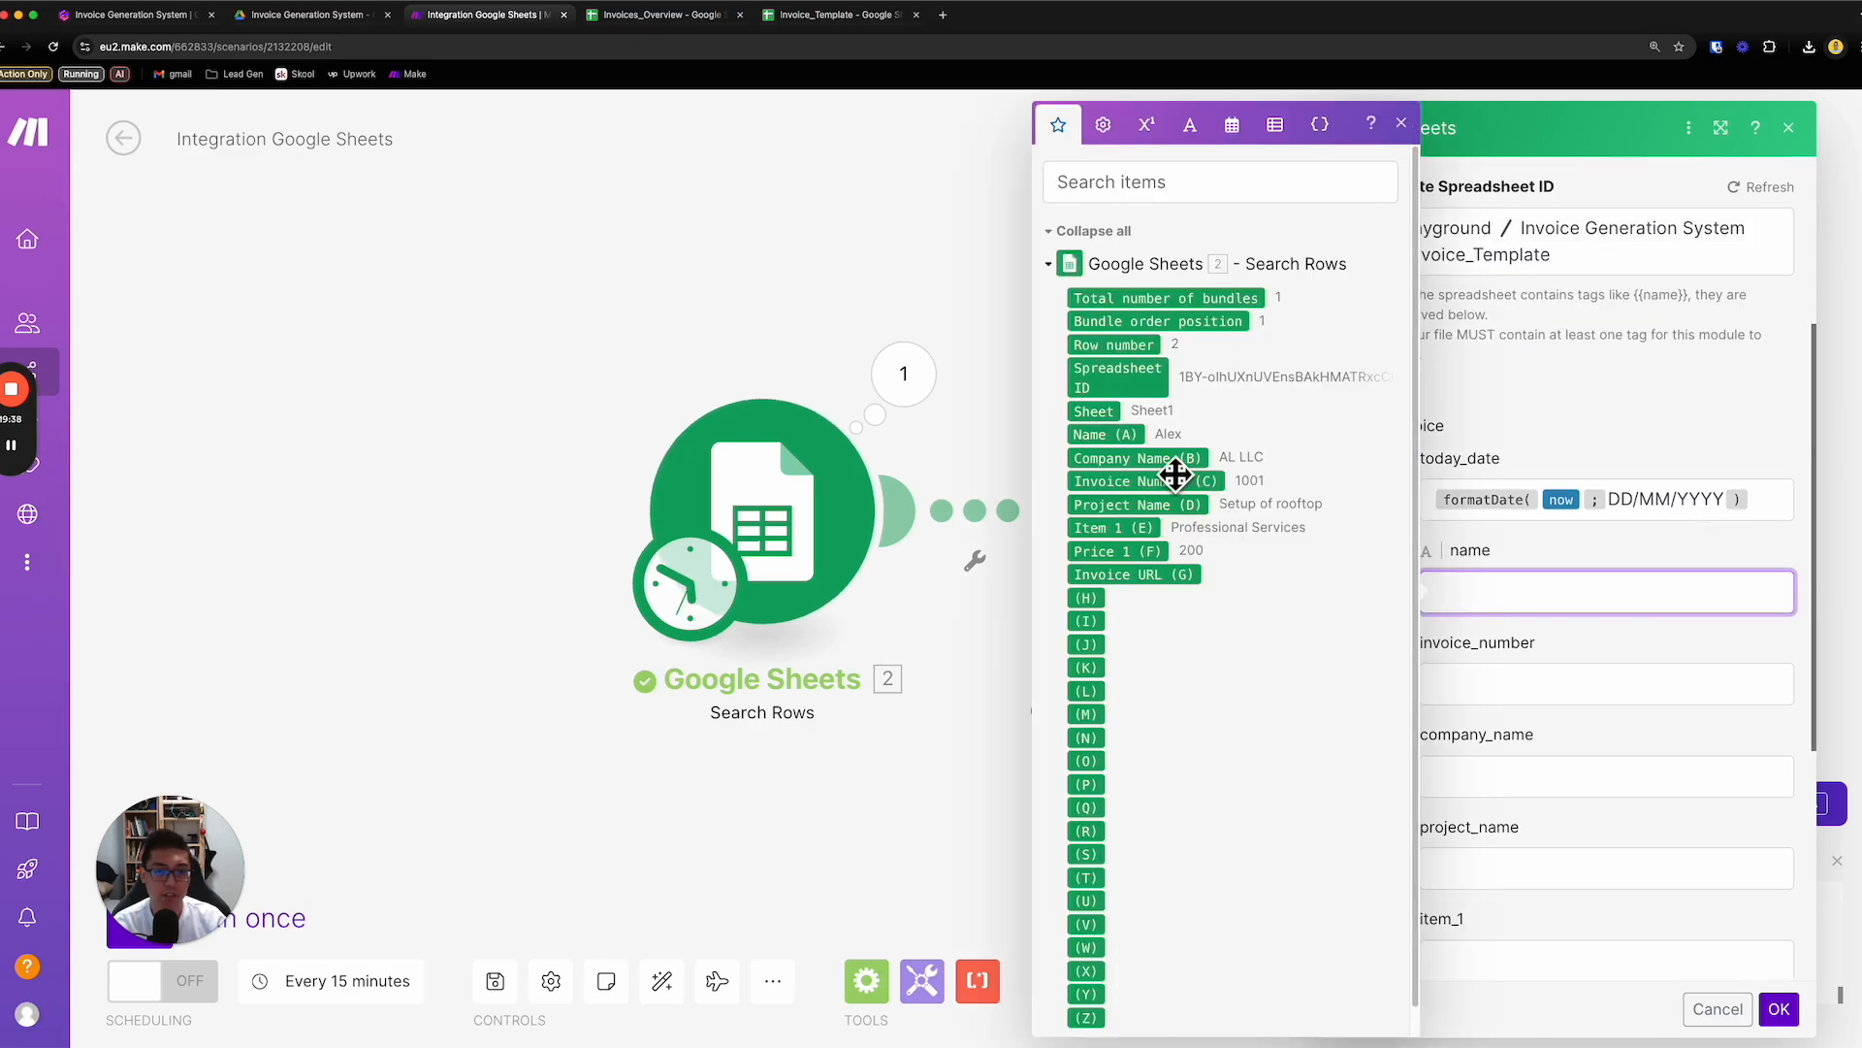
pyautogui.click(1104, 433)
pyautogui.click(1522, 686)
pyautogui.click(1144, 481)
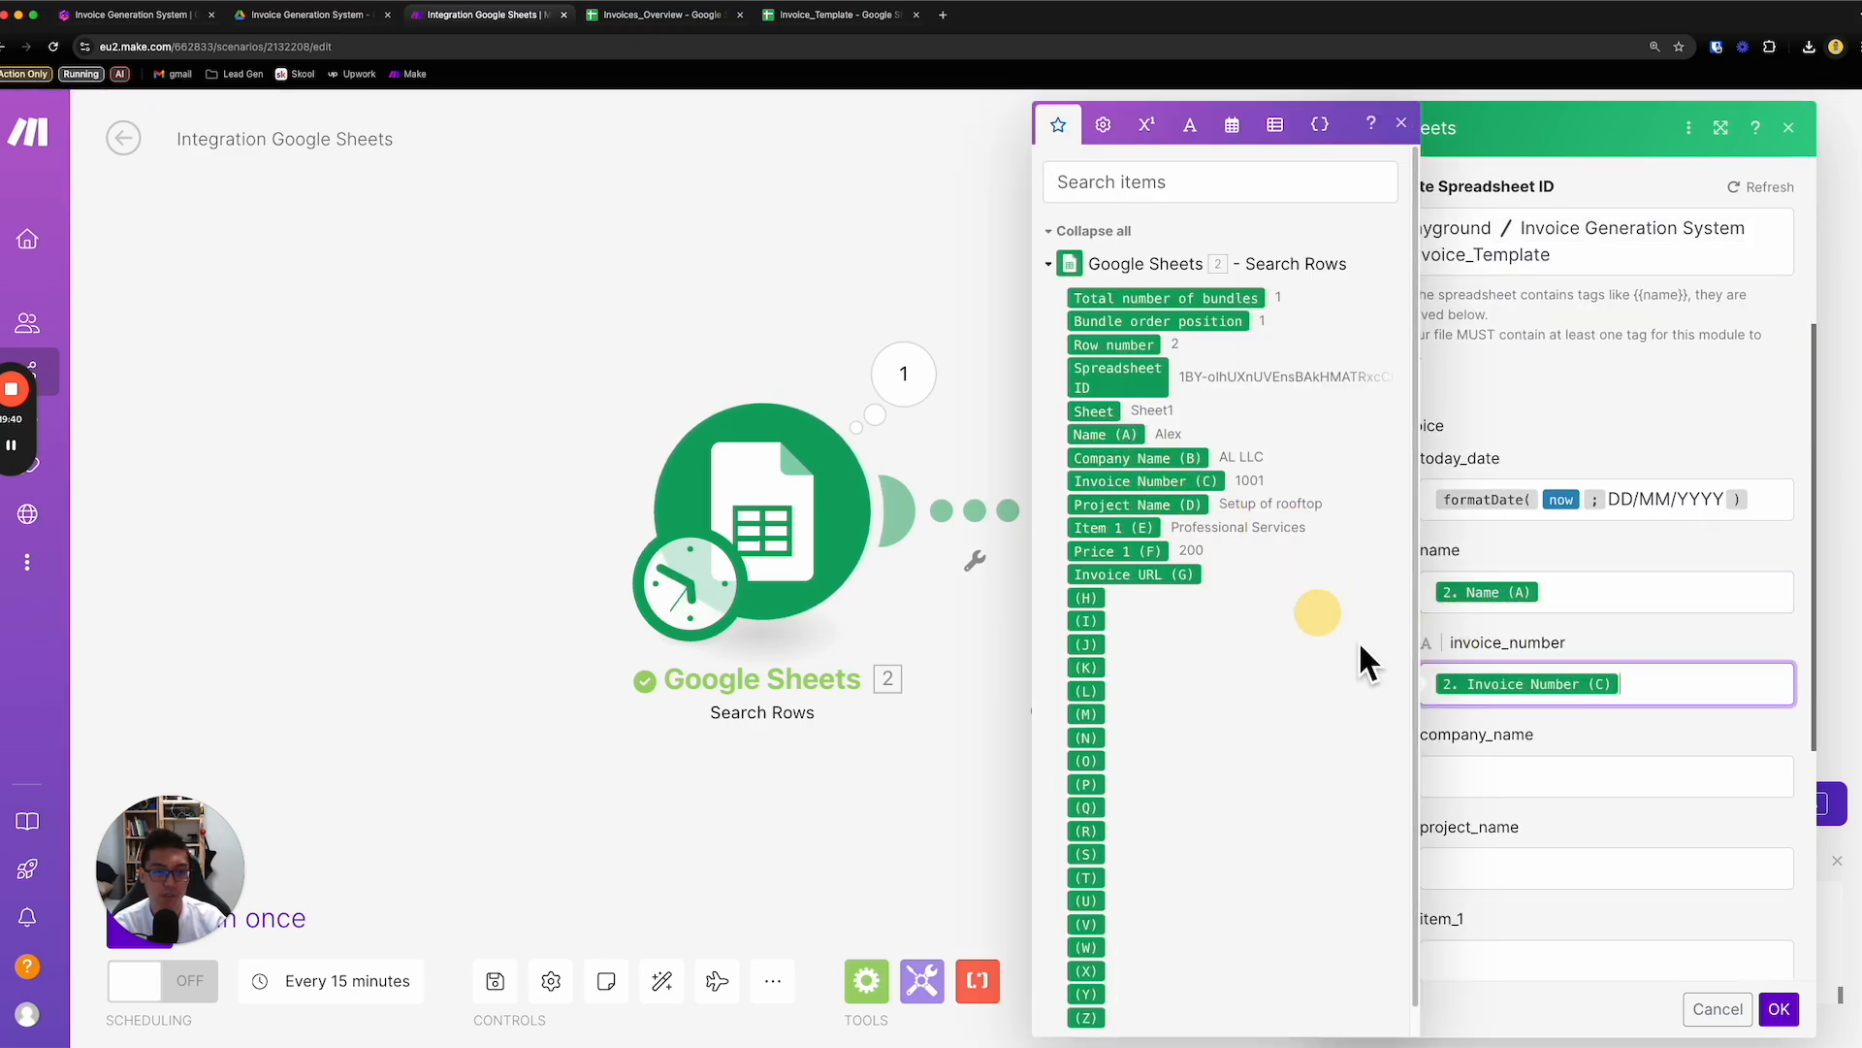
pyautogui.click(1475, 777)
pyautogui.click(1174, 458)
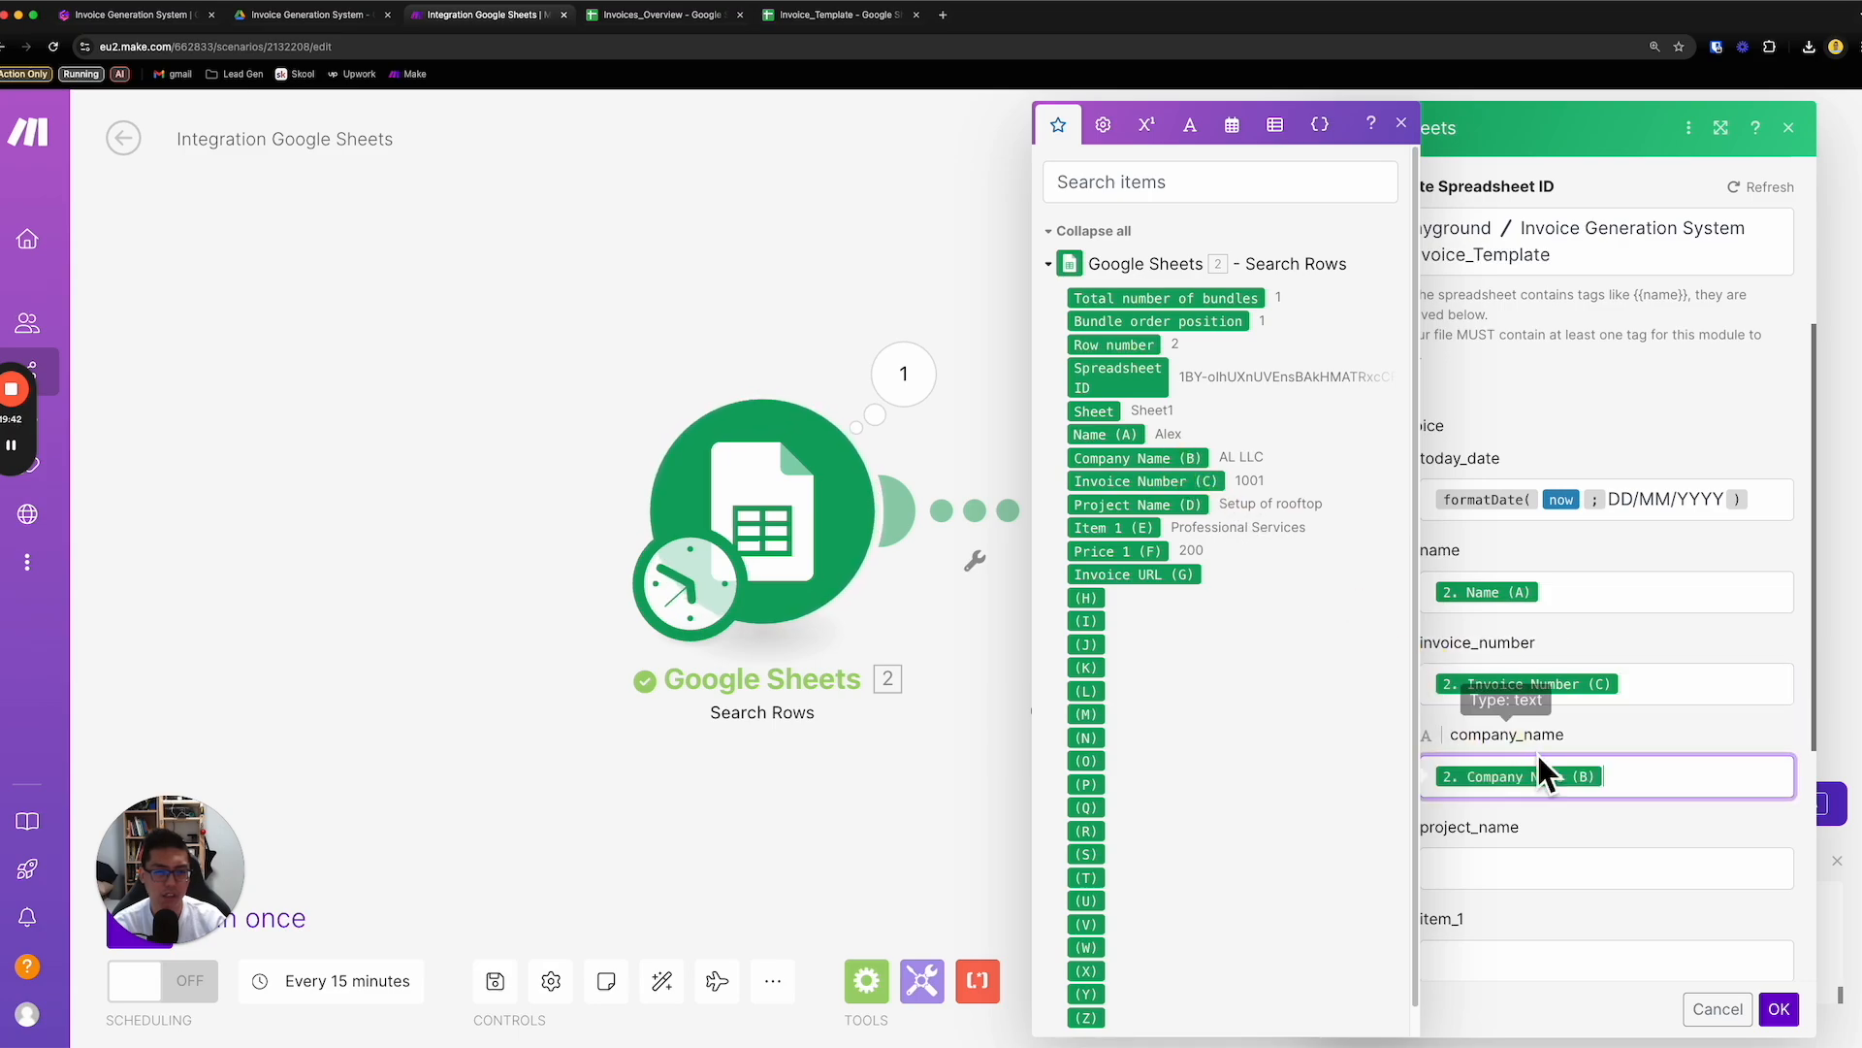
# - Map project_name to Project Name (D), item_1 to Item 1 (E) and price_1 to Price 1 (F)
pyautogui.click(1575, 878)
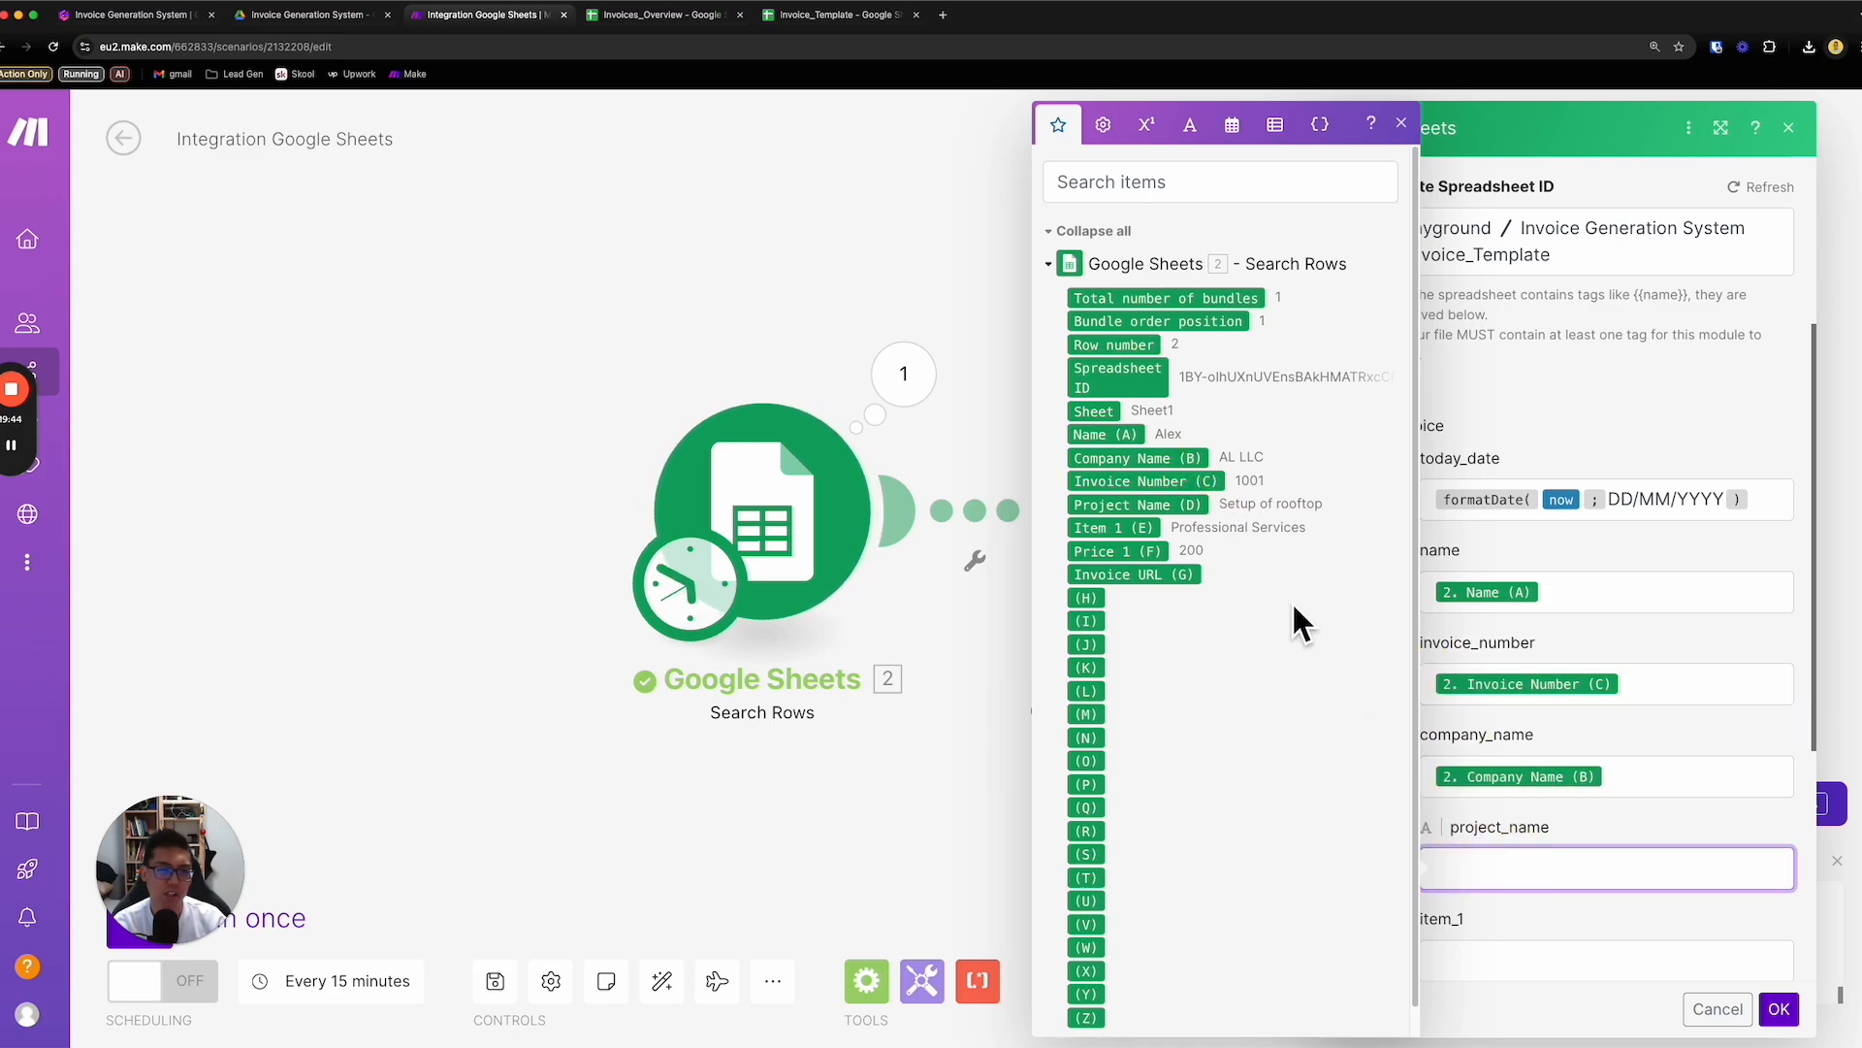
pyautogui.click(1191, 505)
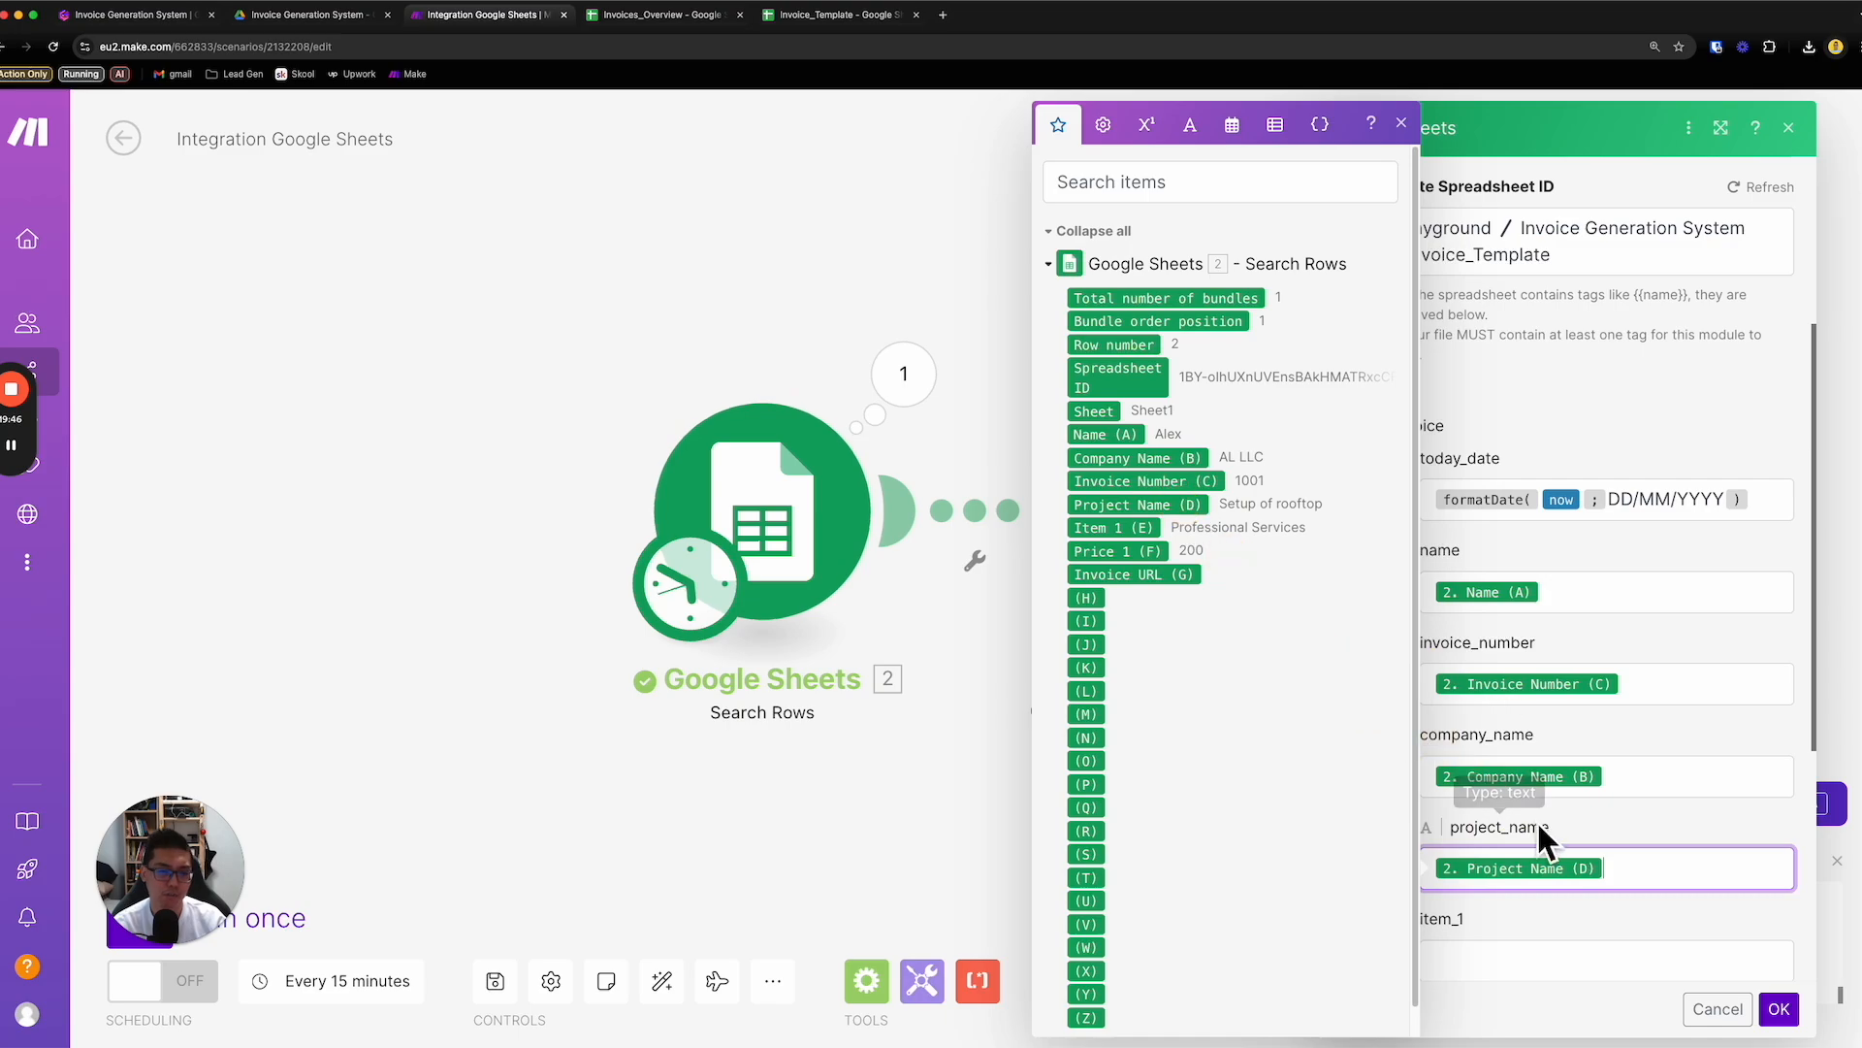
pyautogui.click(1541, 970)
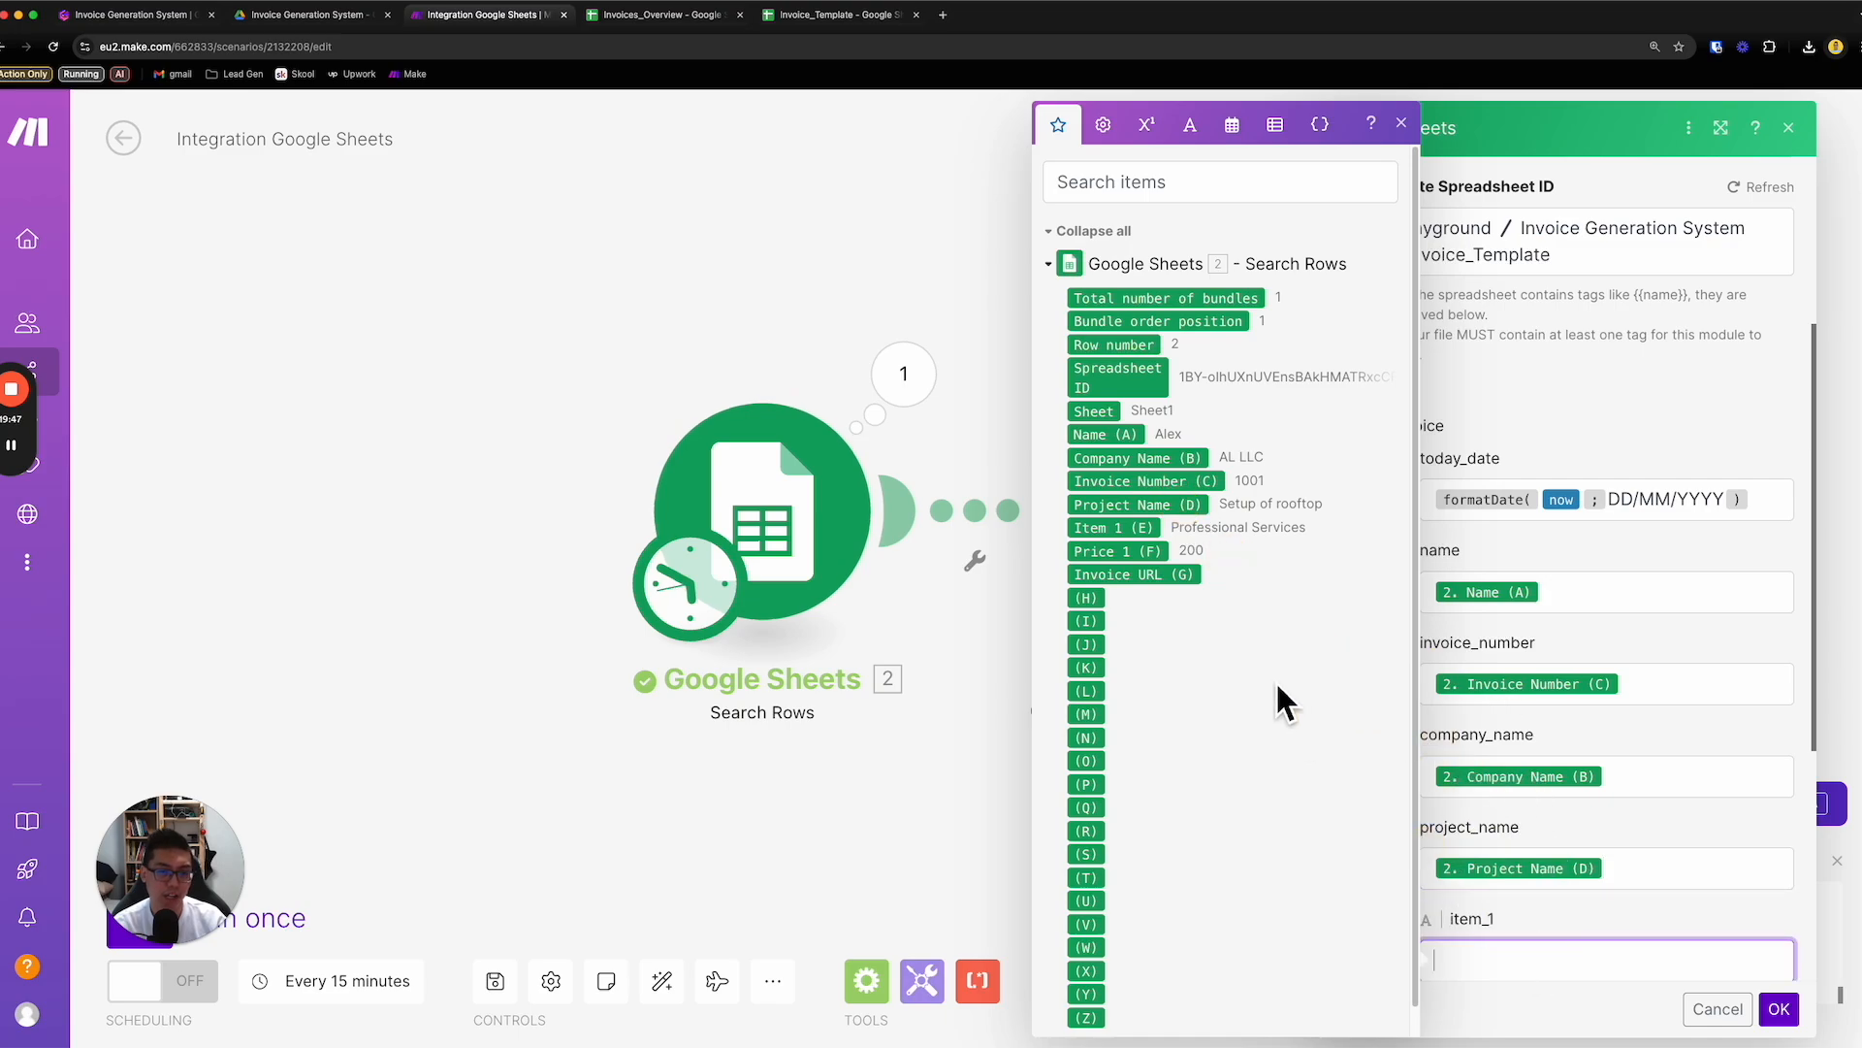
pyautogui.click(1150, 530)
pyautogui.click(1592, 890)
pyautogui.click(1148, 552)
# - Start the new spreadsheet's title with the text Invoice_ in the Create a Spreadsheet from a Template module
pyautogui.scroll(-3, 1601, 860)
pyautogui.click(1536, 713)
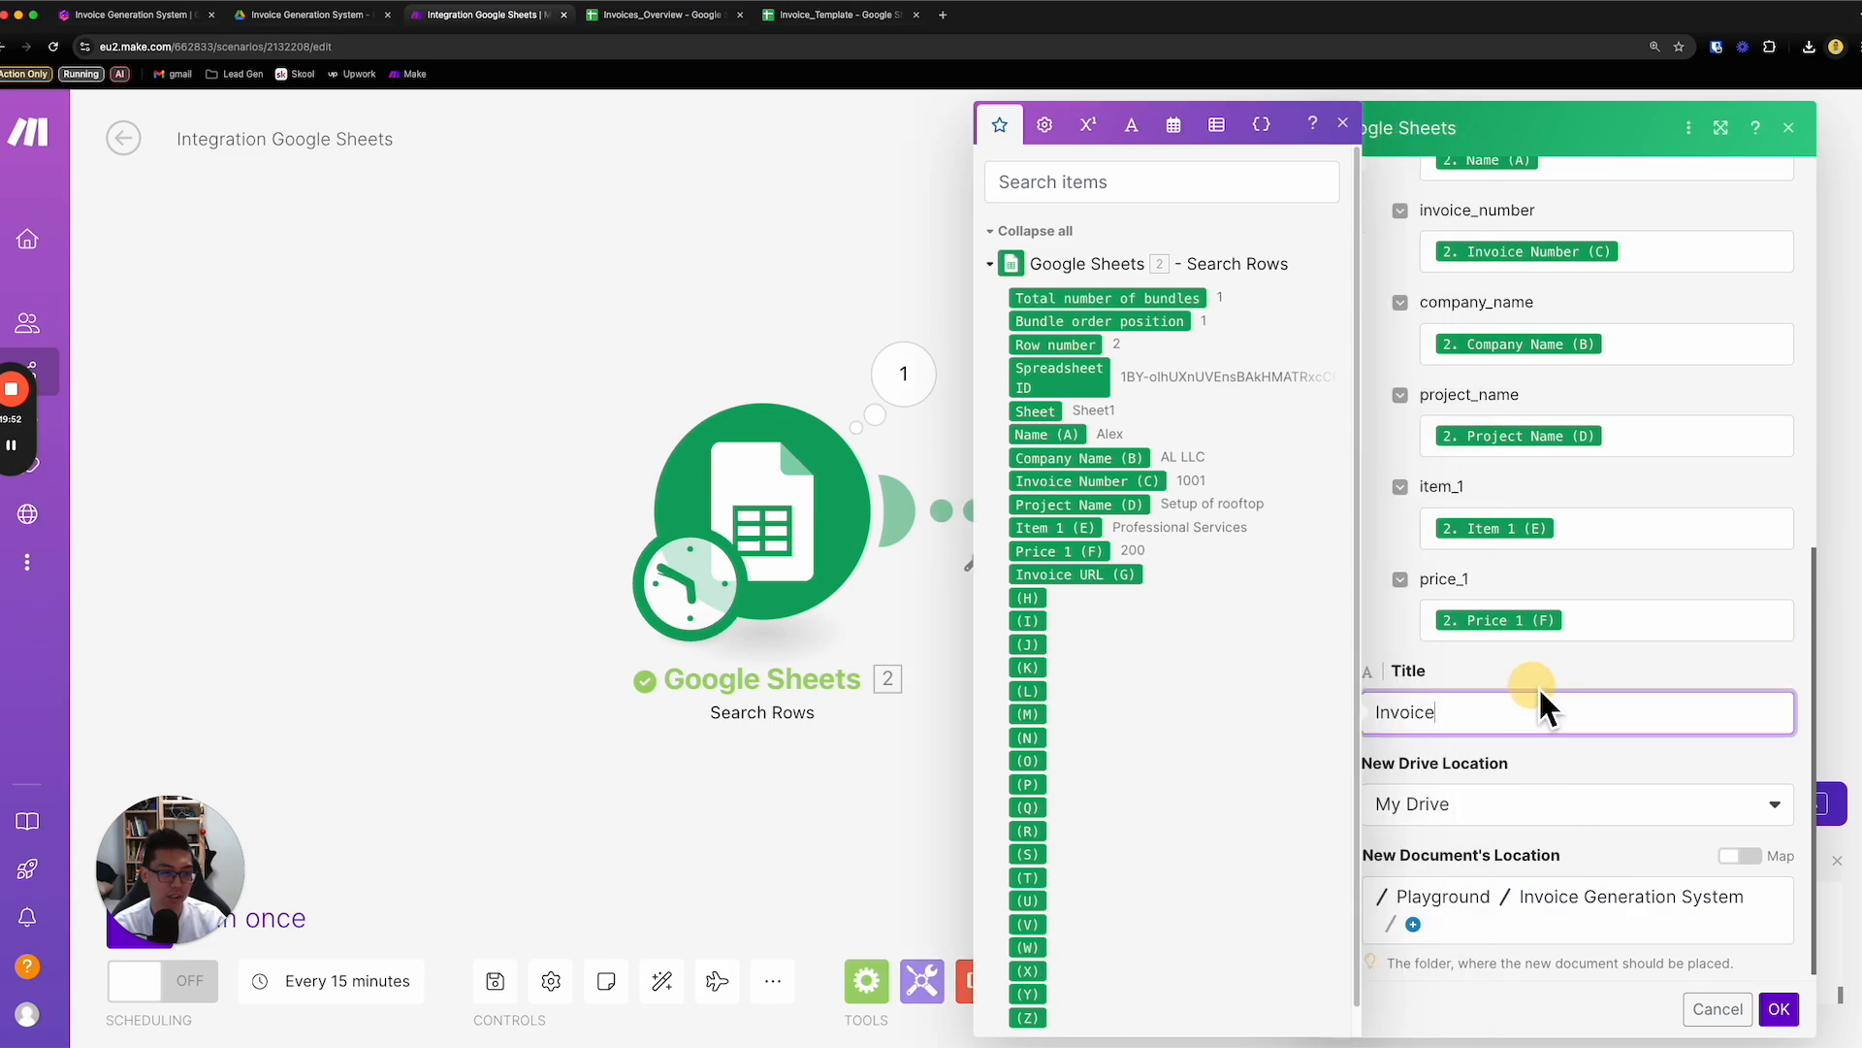
pyautogui.click(1540, 671)
pyautogui.click(1548, 717)
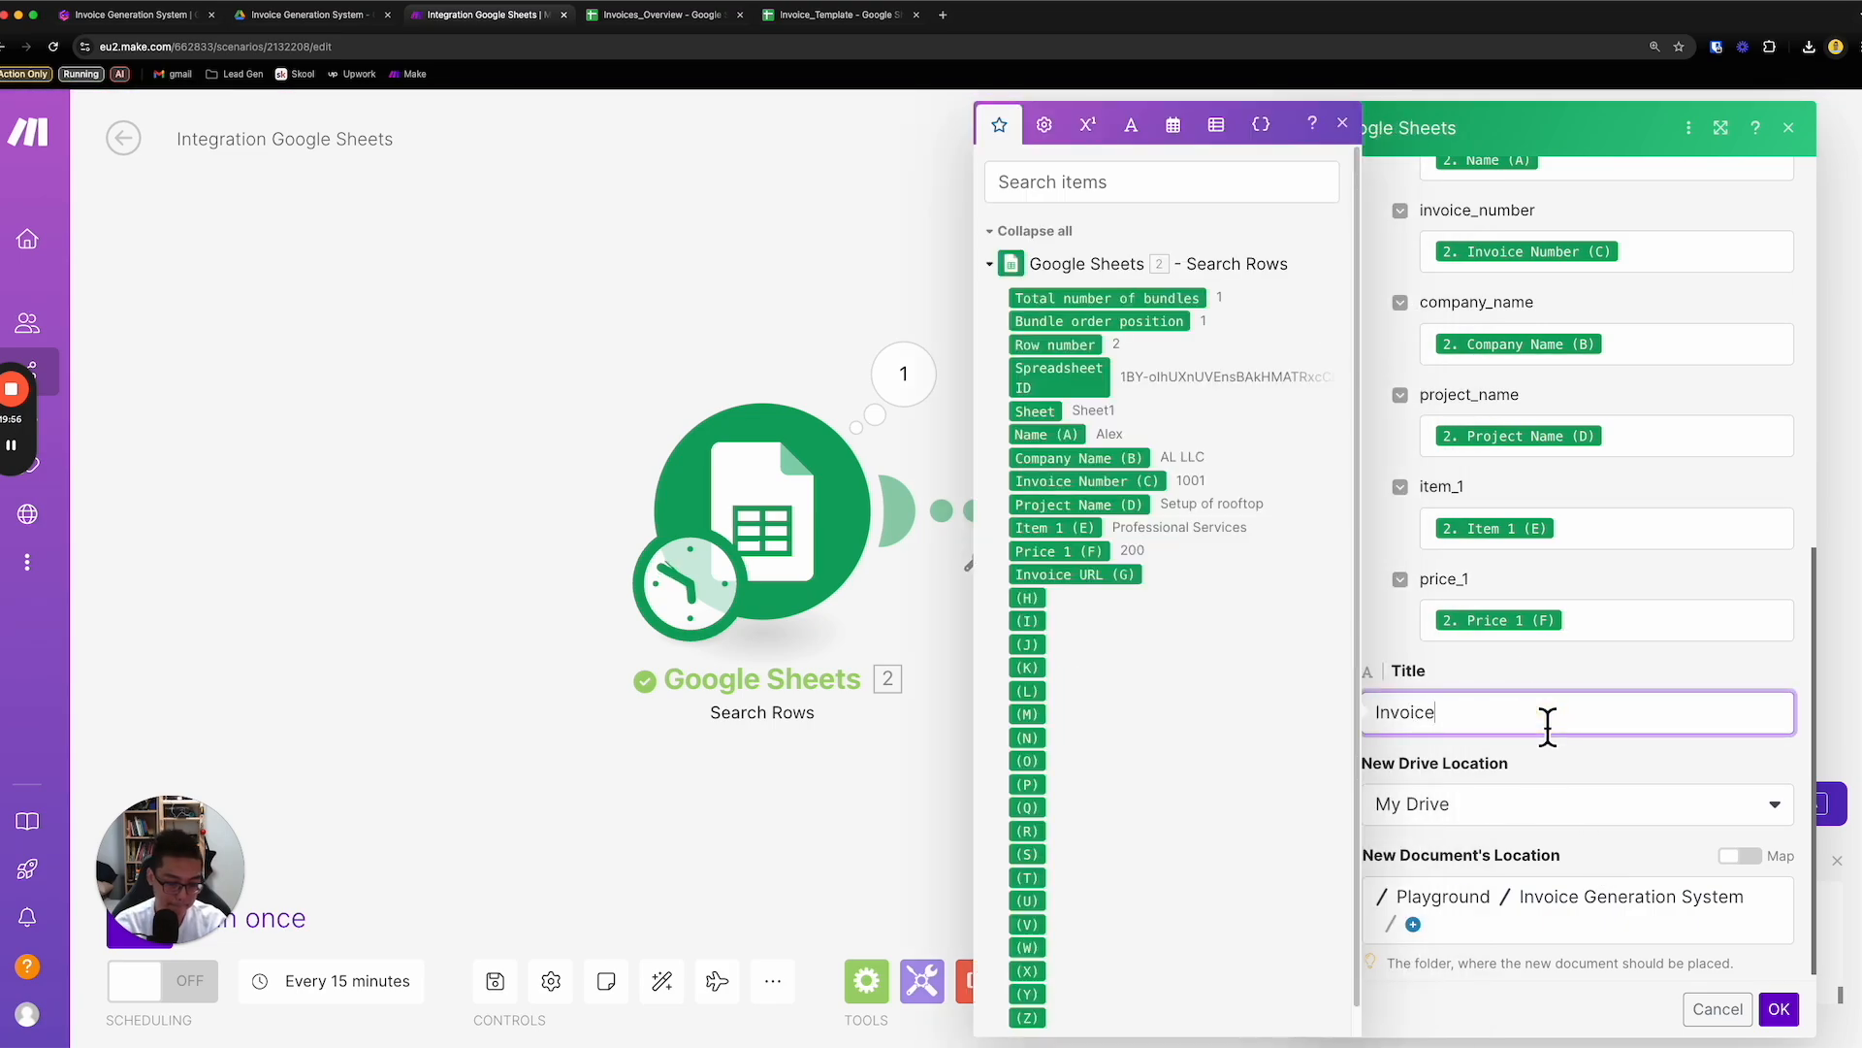
pyautogui.scroll(2, 1531, 485)
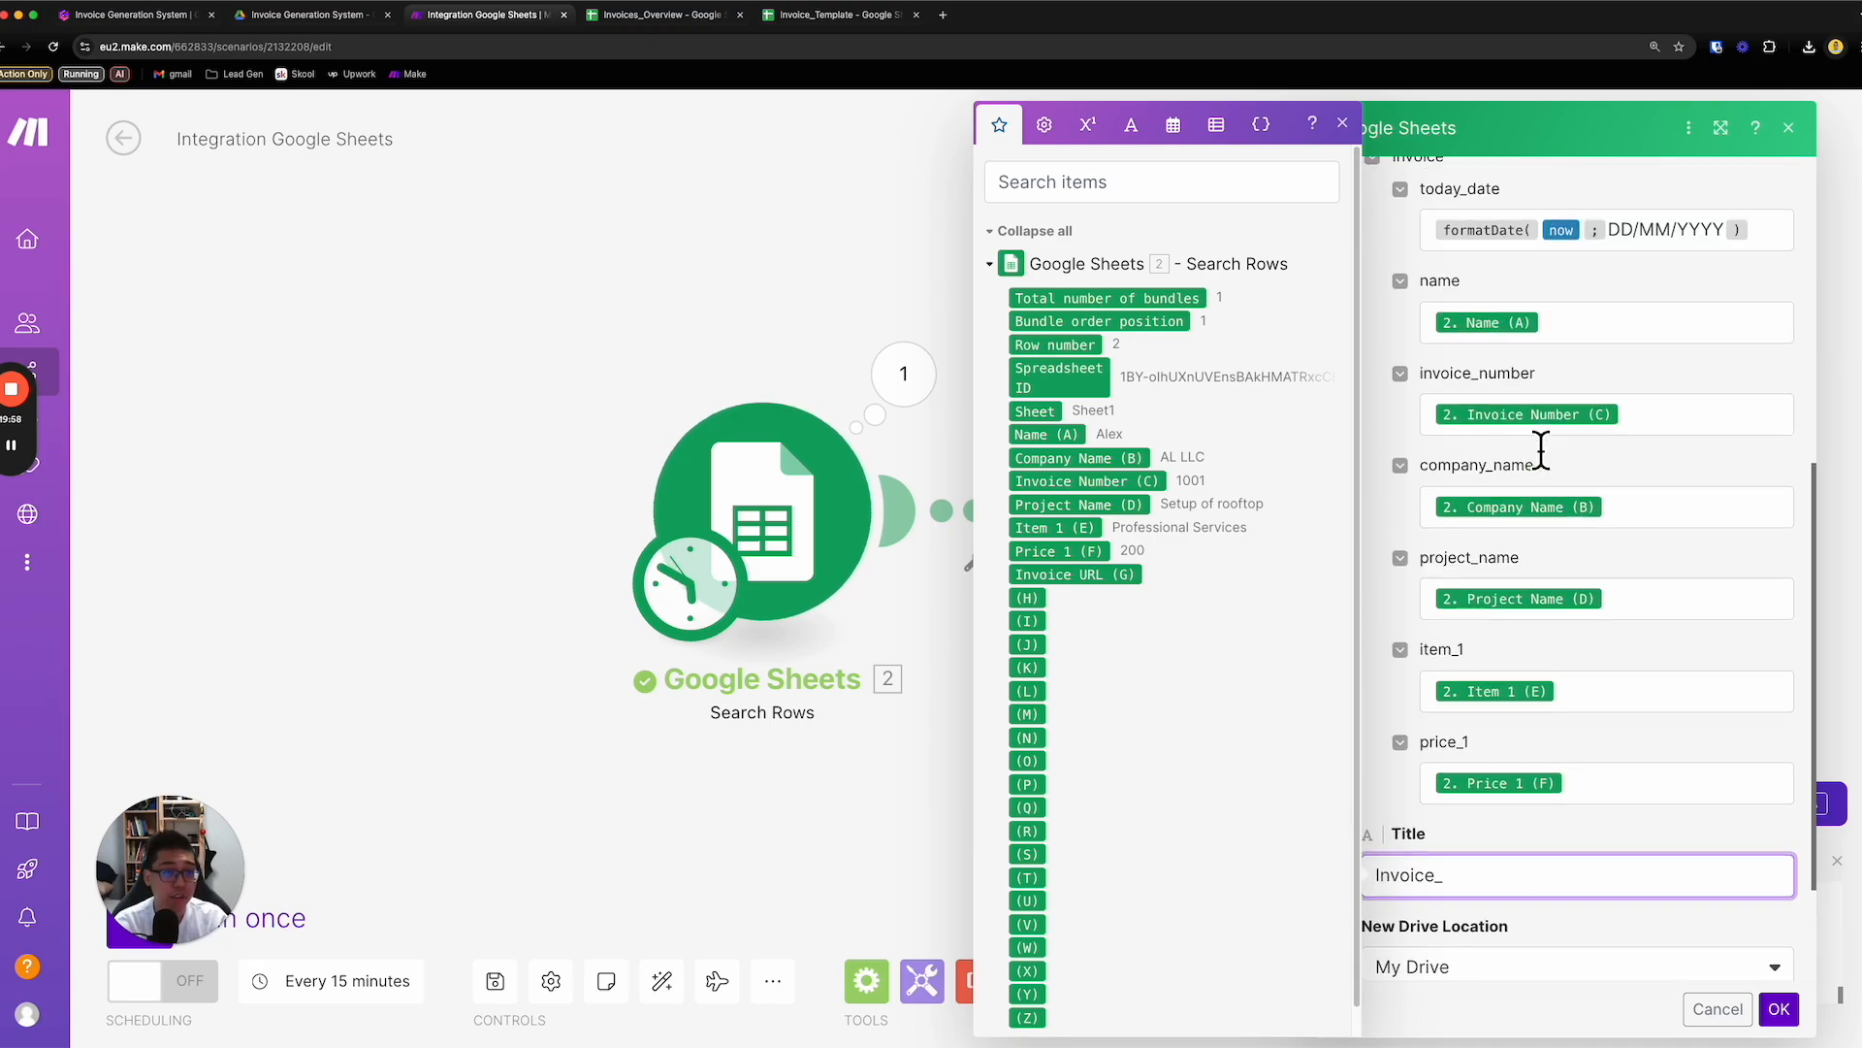
pyautogui.click(1048, 435)
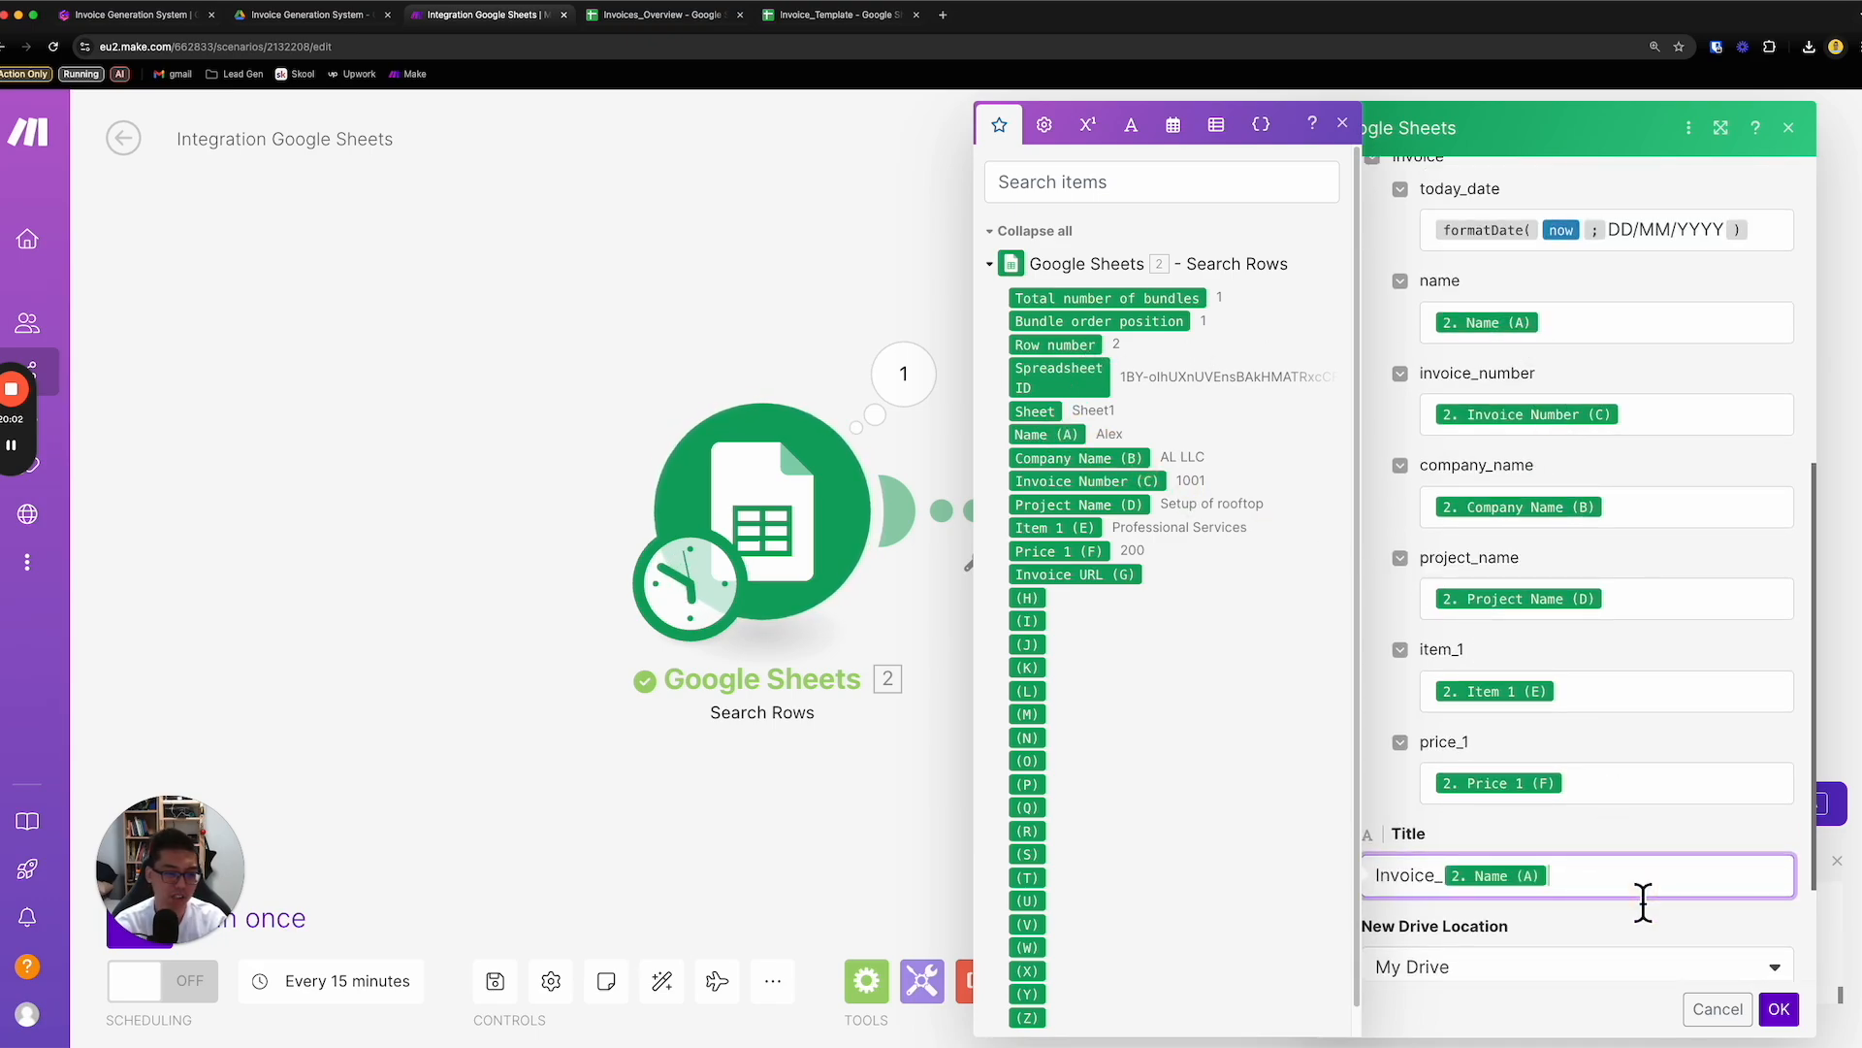
pyautogui.press('BackSpace')
pyautogui.press('BackSpace')
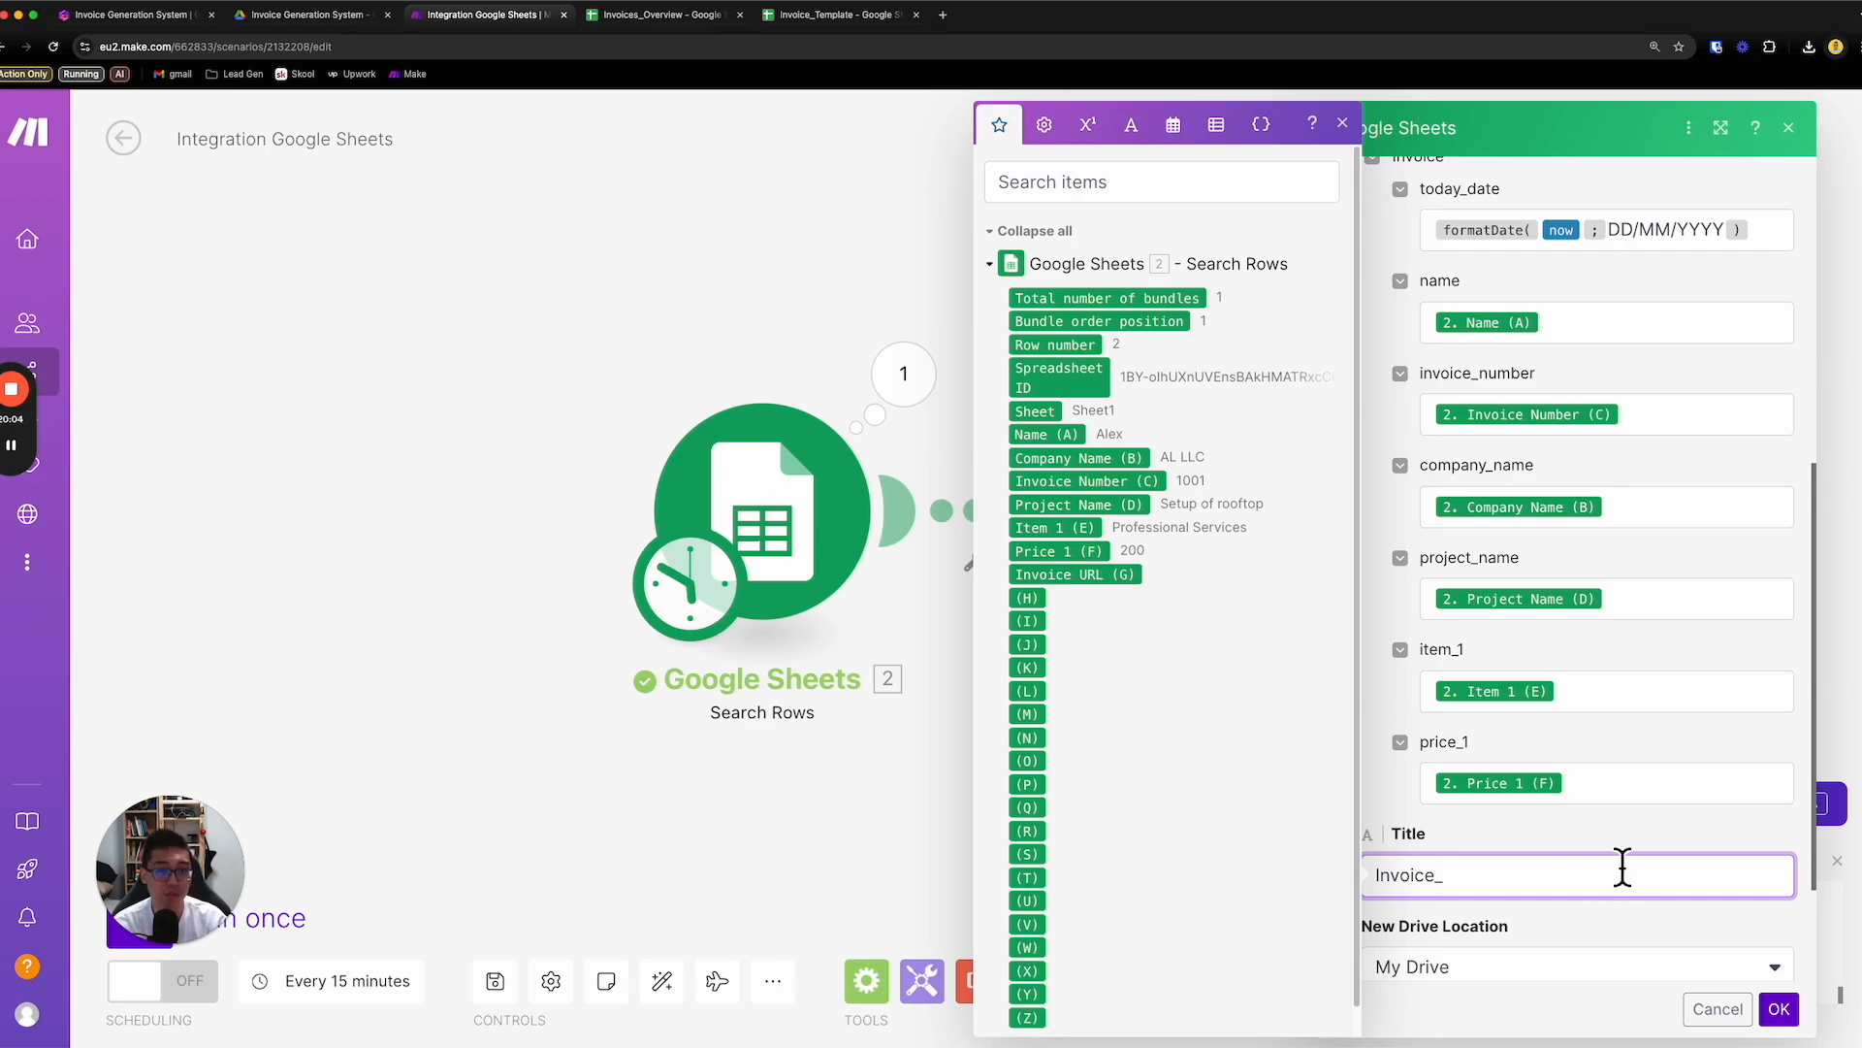
# - Append Invoice Number (C) from Search Rows to the title and save the module settings
pyautogui.click(1116, 482)
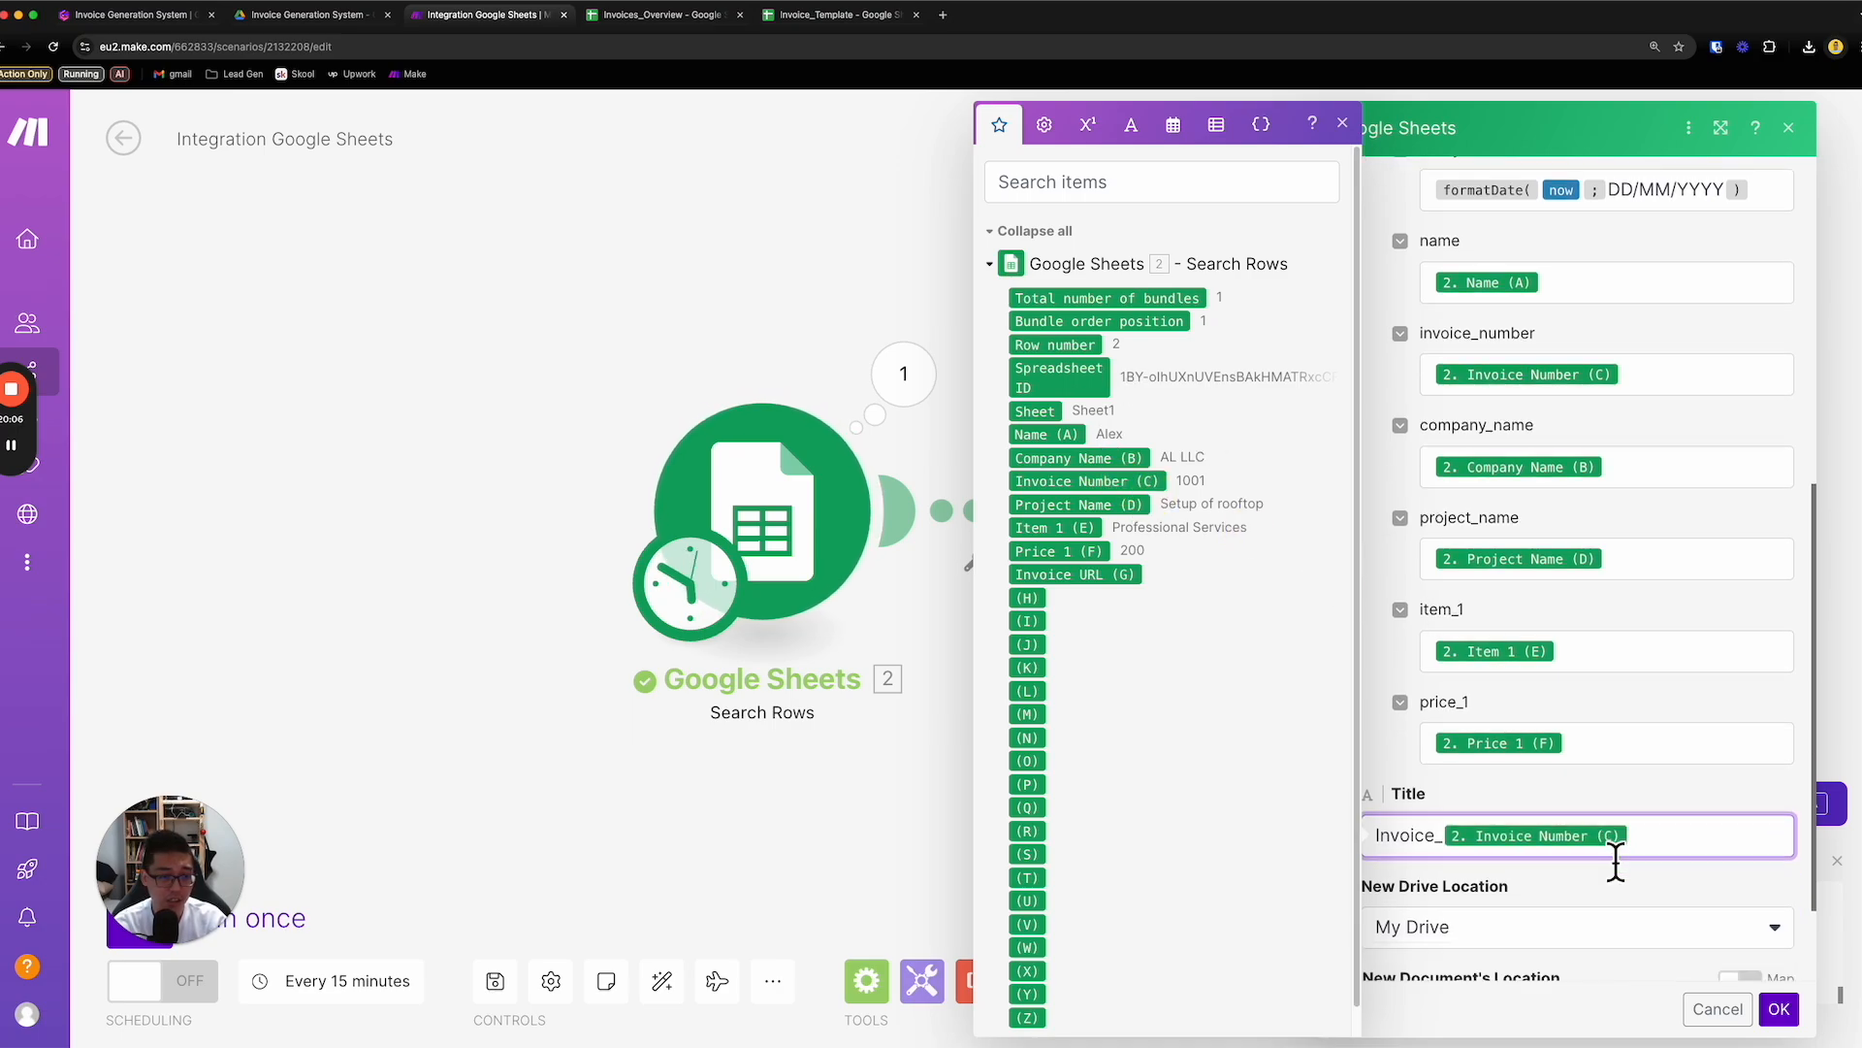
pyautogui.click(1612, 885)
pyautogui.scroll(-2, 1616, 887)
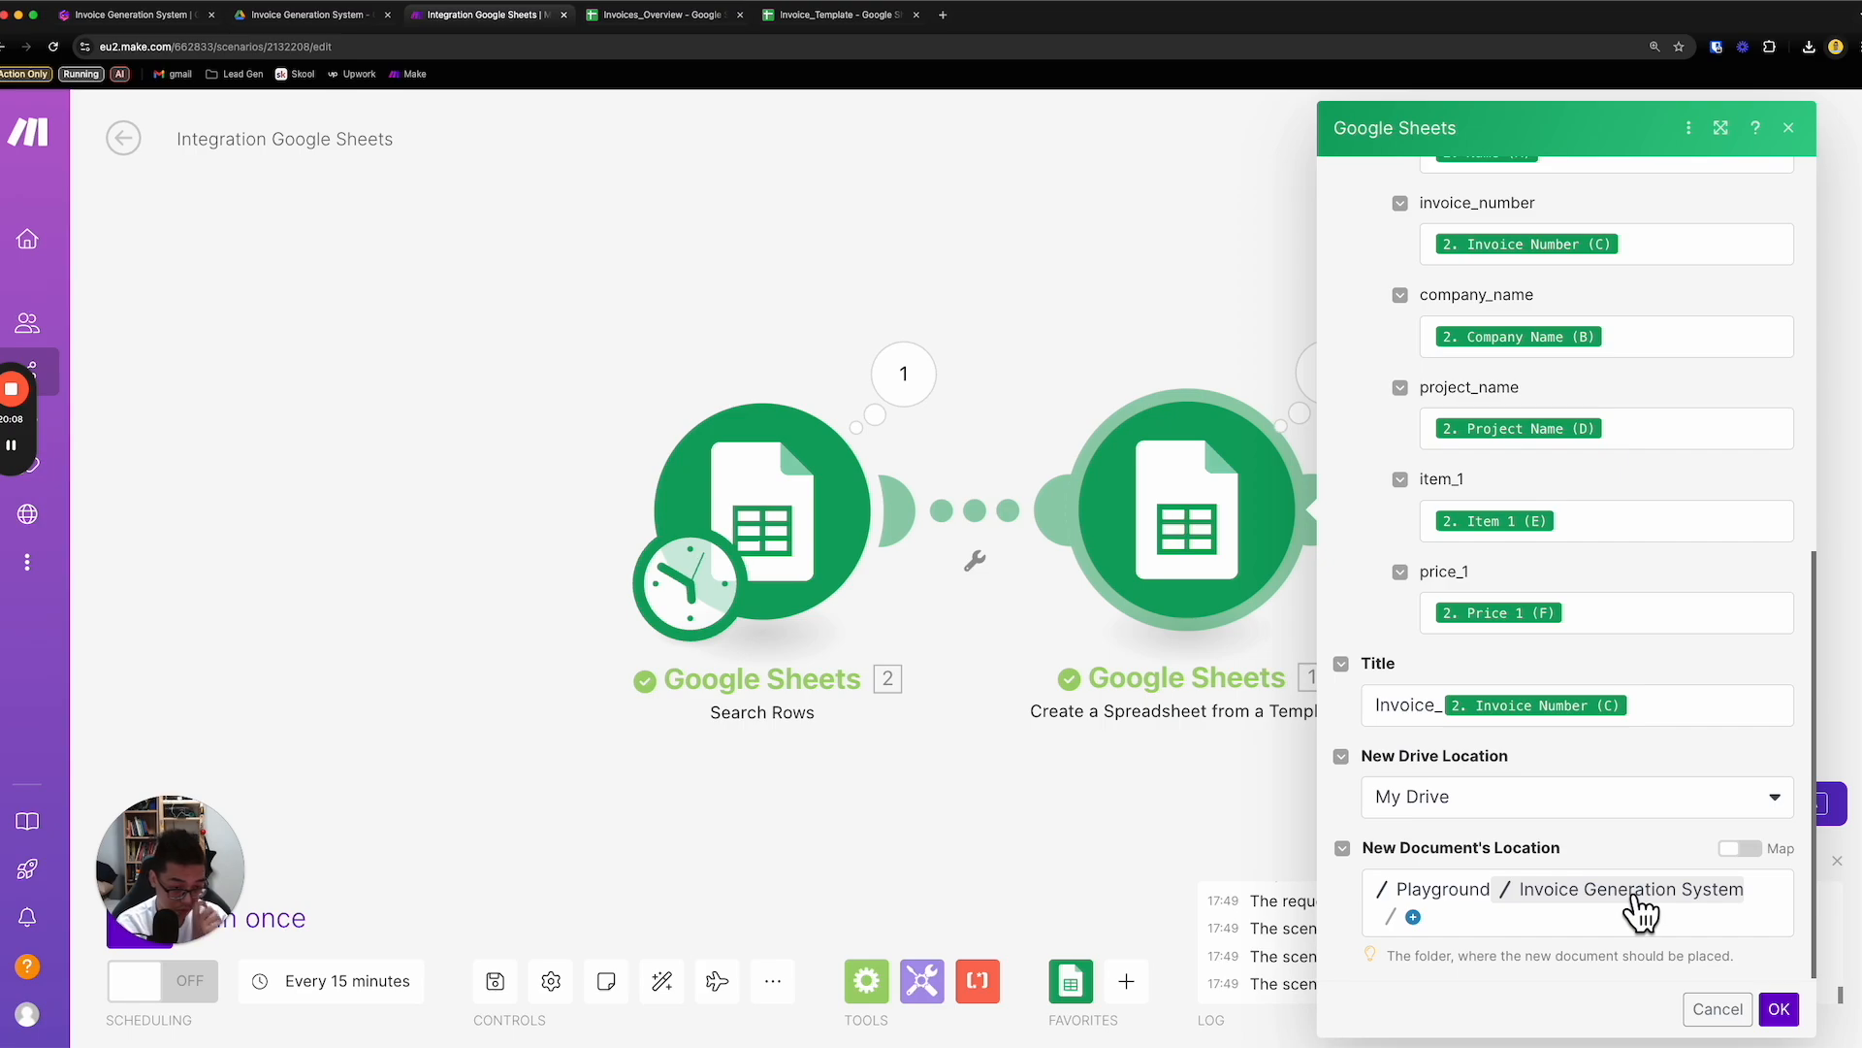
pyautogui.scroll(-1, 1633, 902)
pyautogui.scroll(1, 1633, 902)
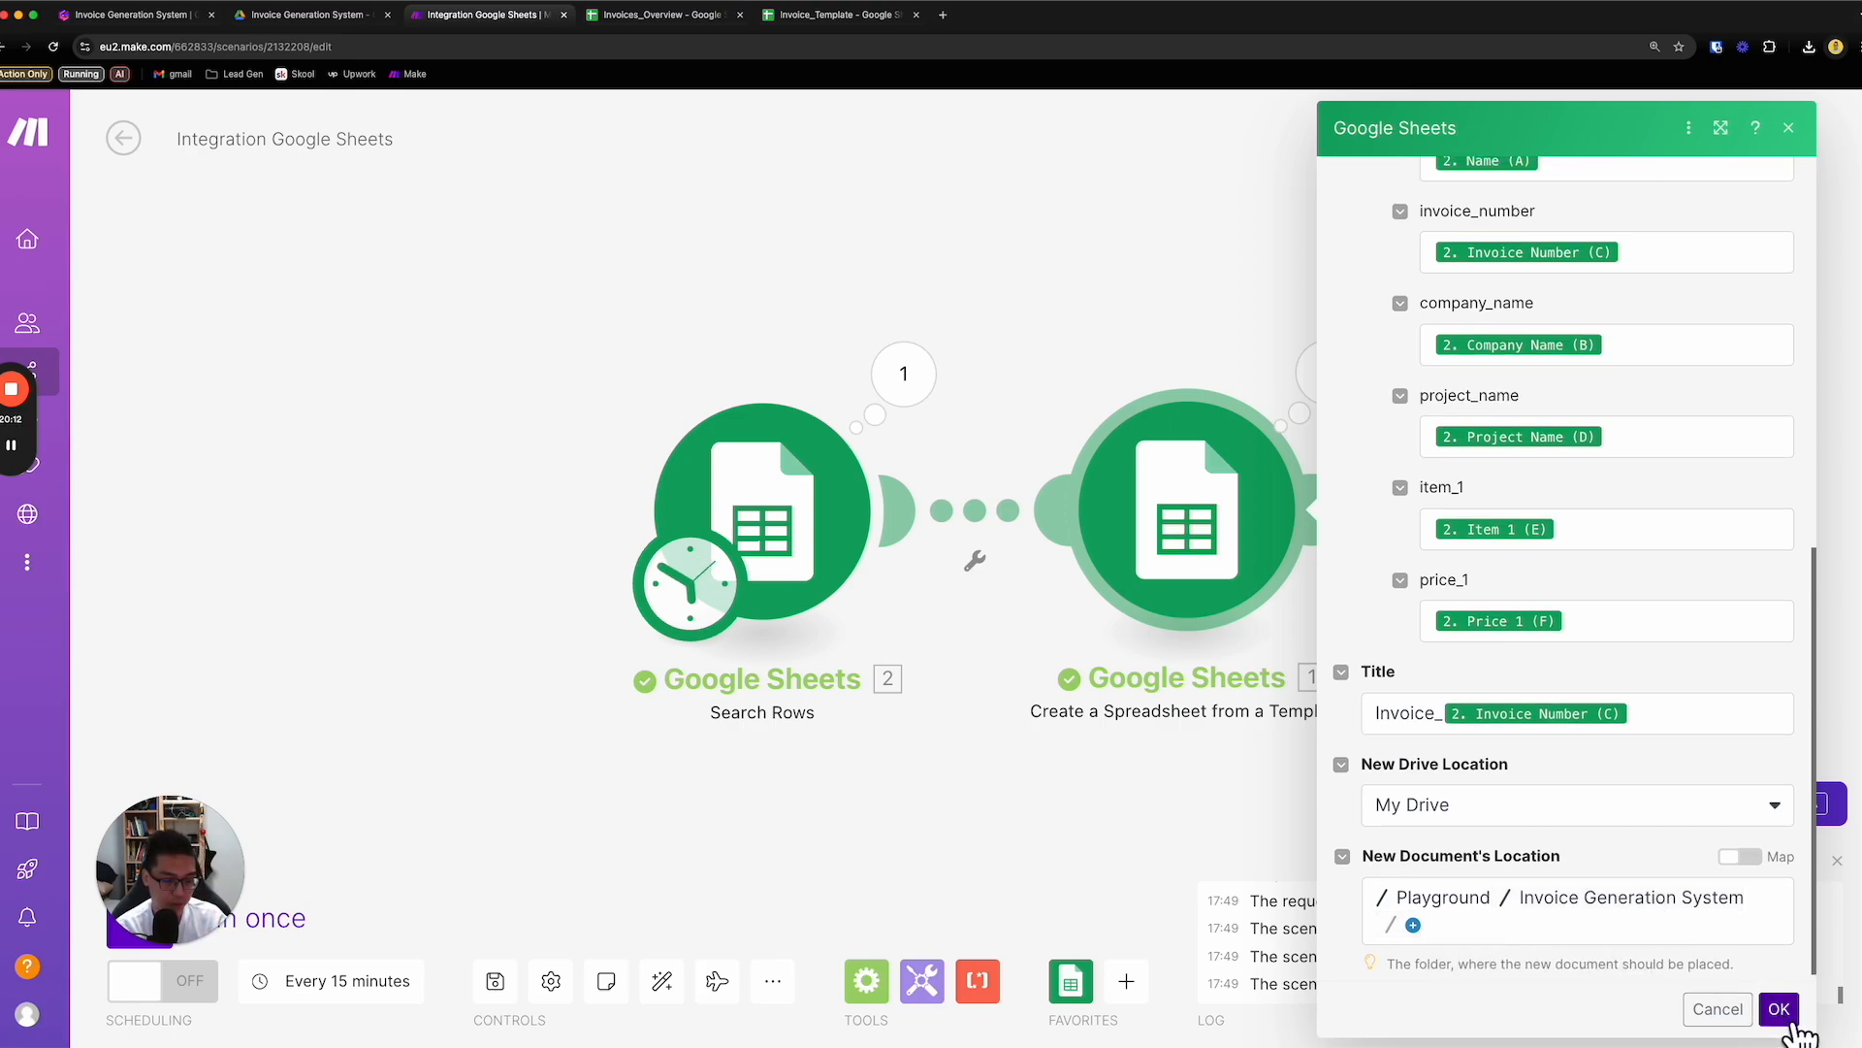
pyautogui.click(1779, 1010)
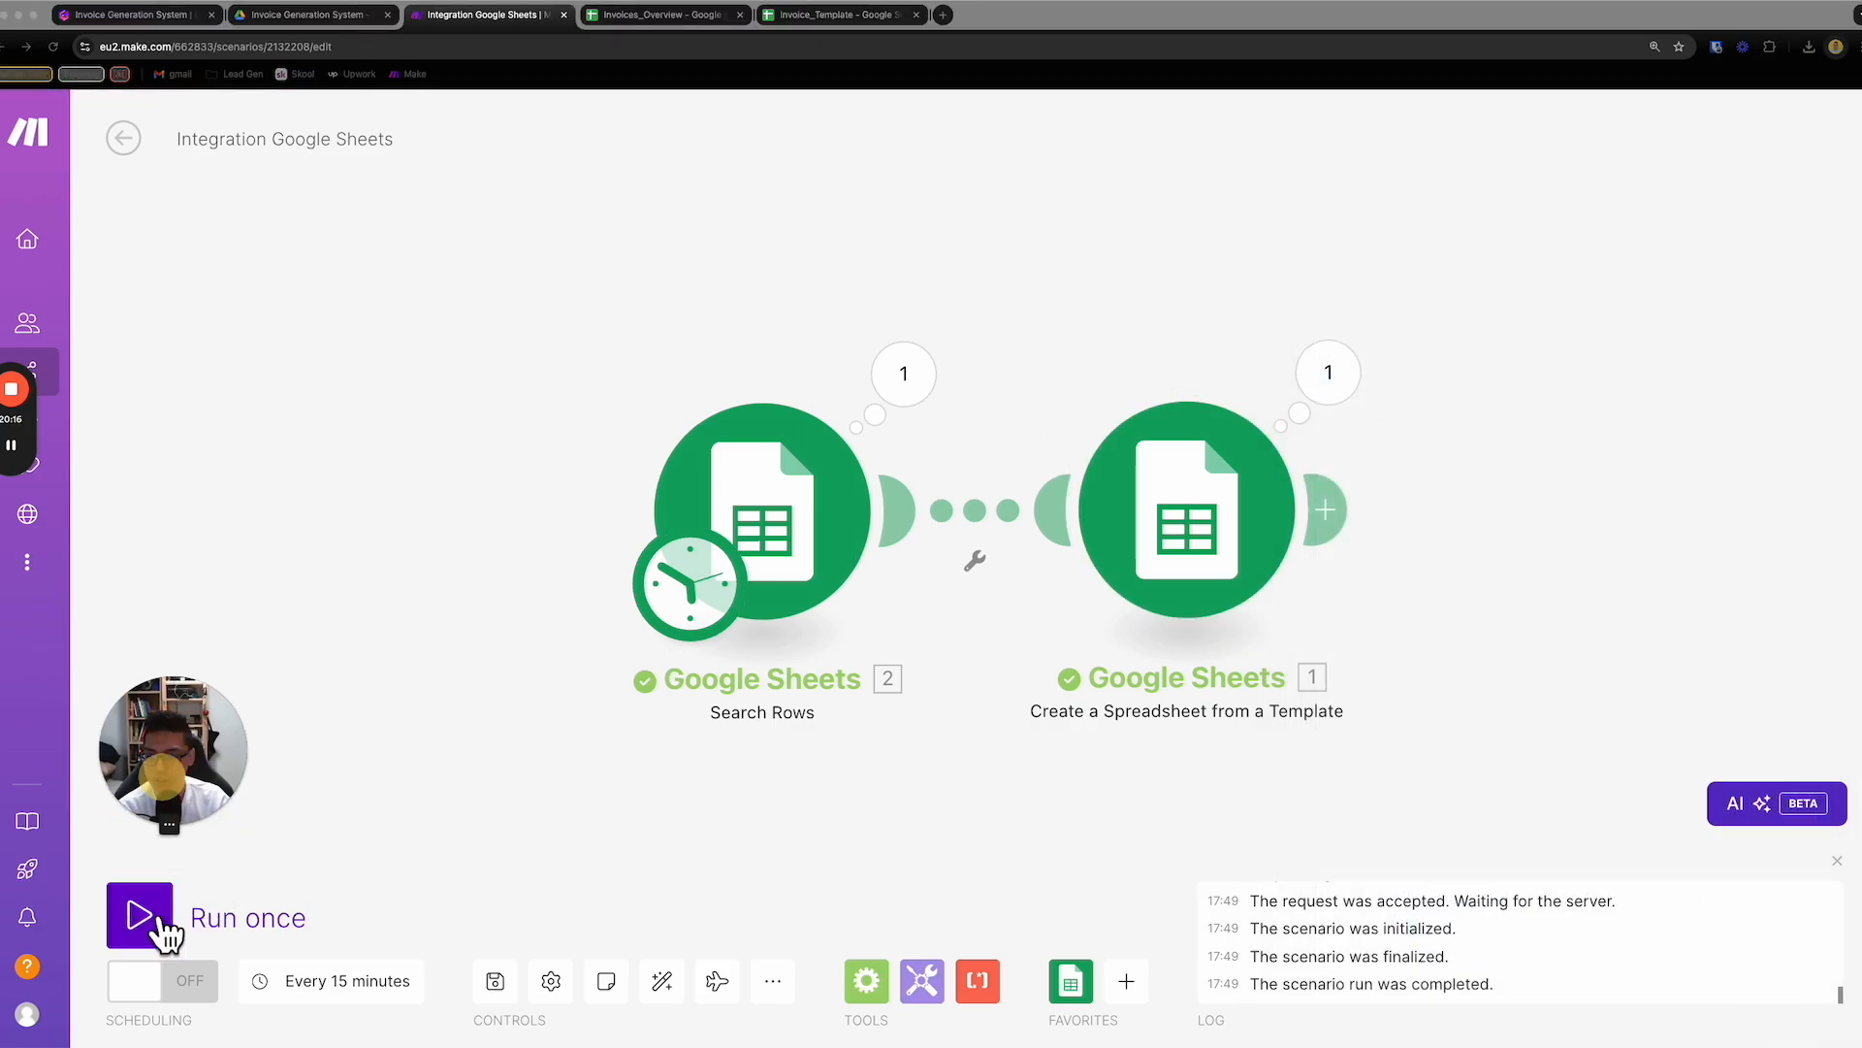
# - Run the scenario once and open the generated invoice through the Web View Link in the template module's output
pyautogui.click(144, 916)
pyautogui.click(248, 933)
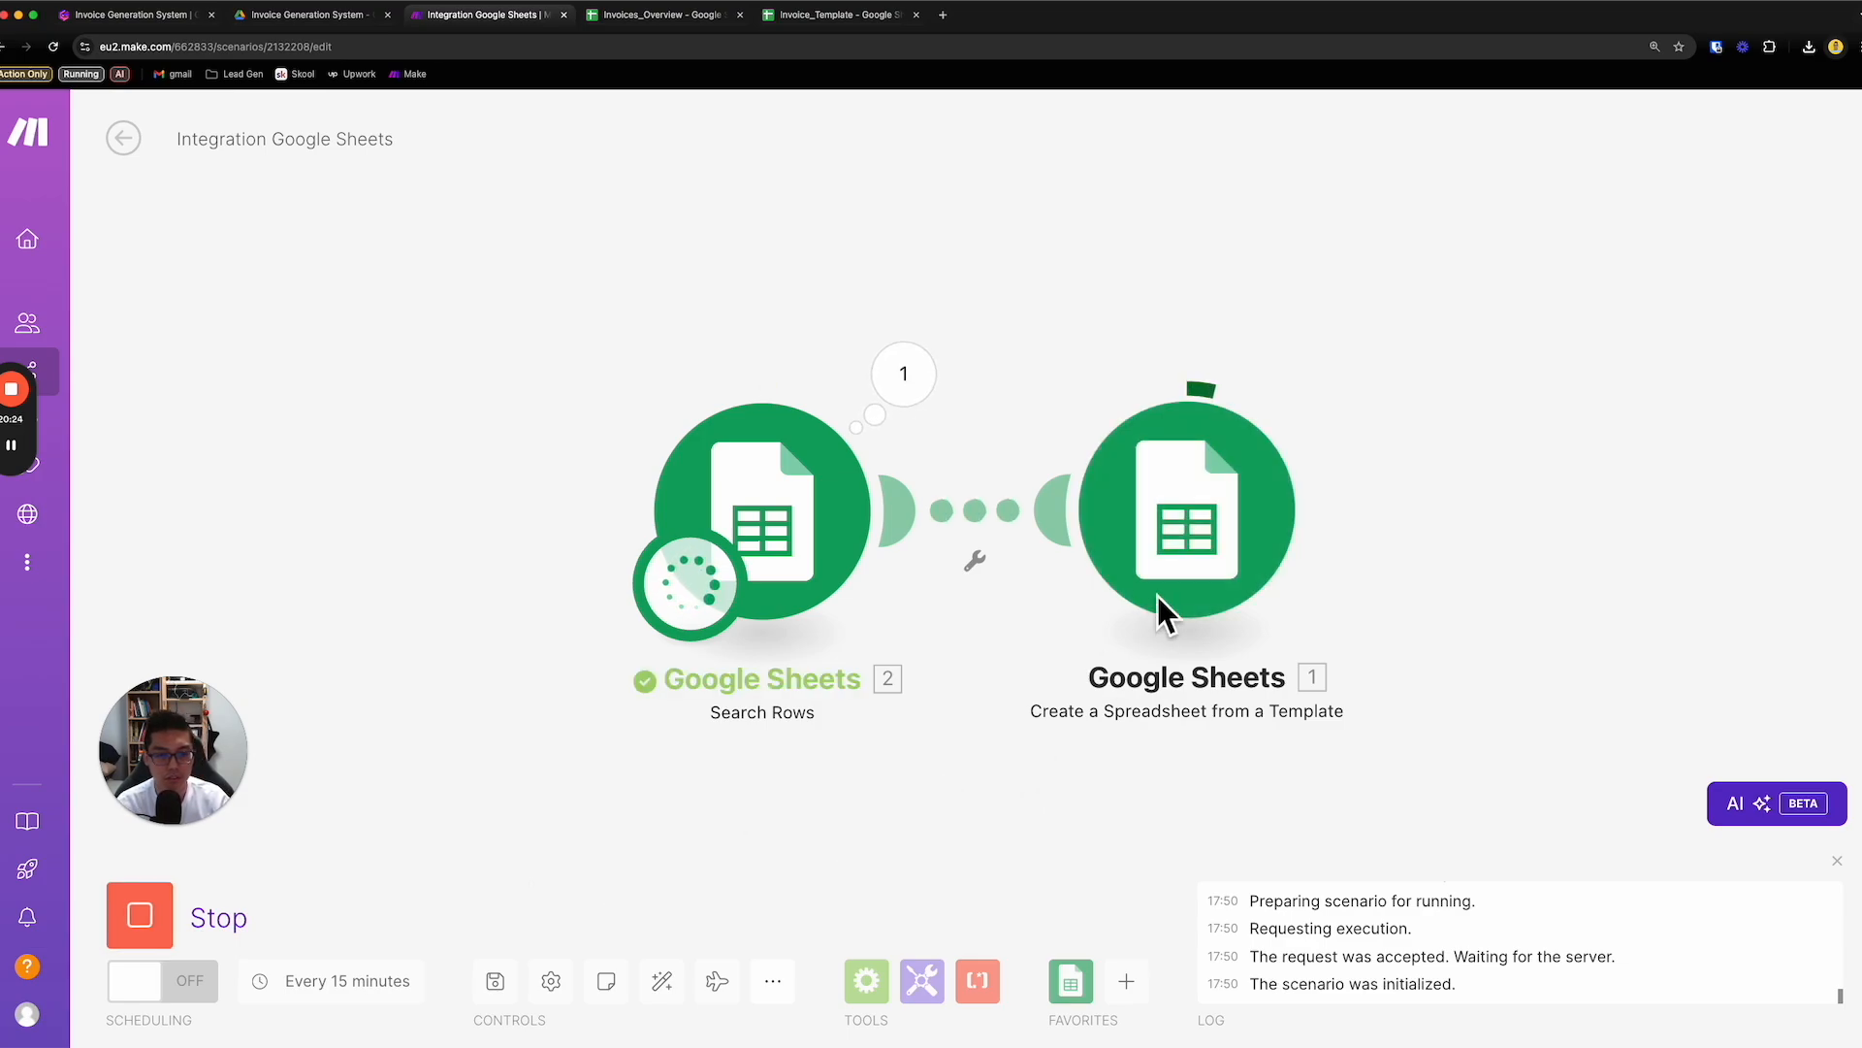
pyautogui.click(1325, 374)
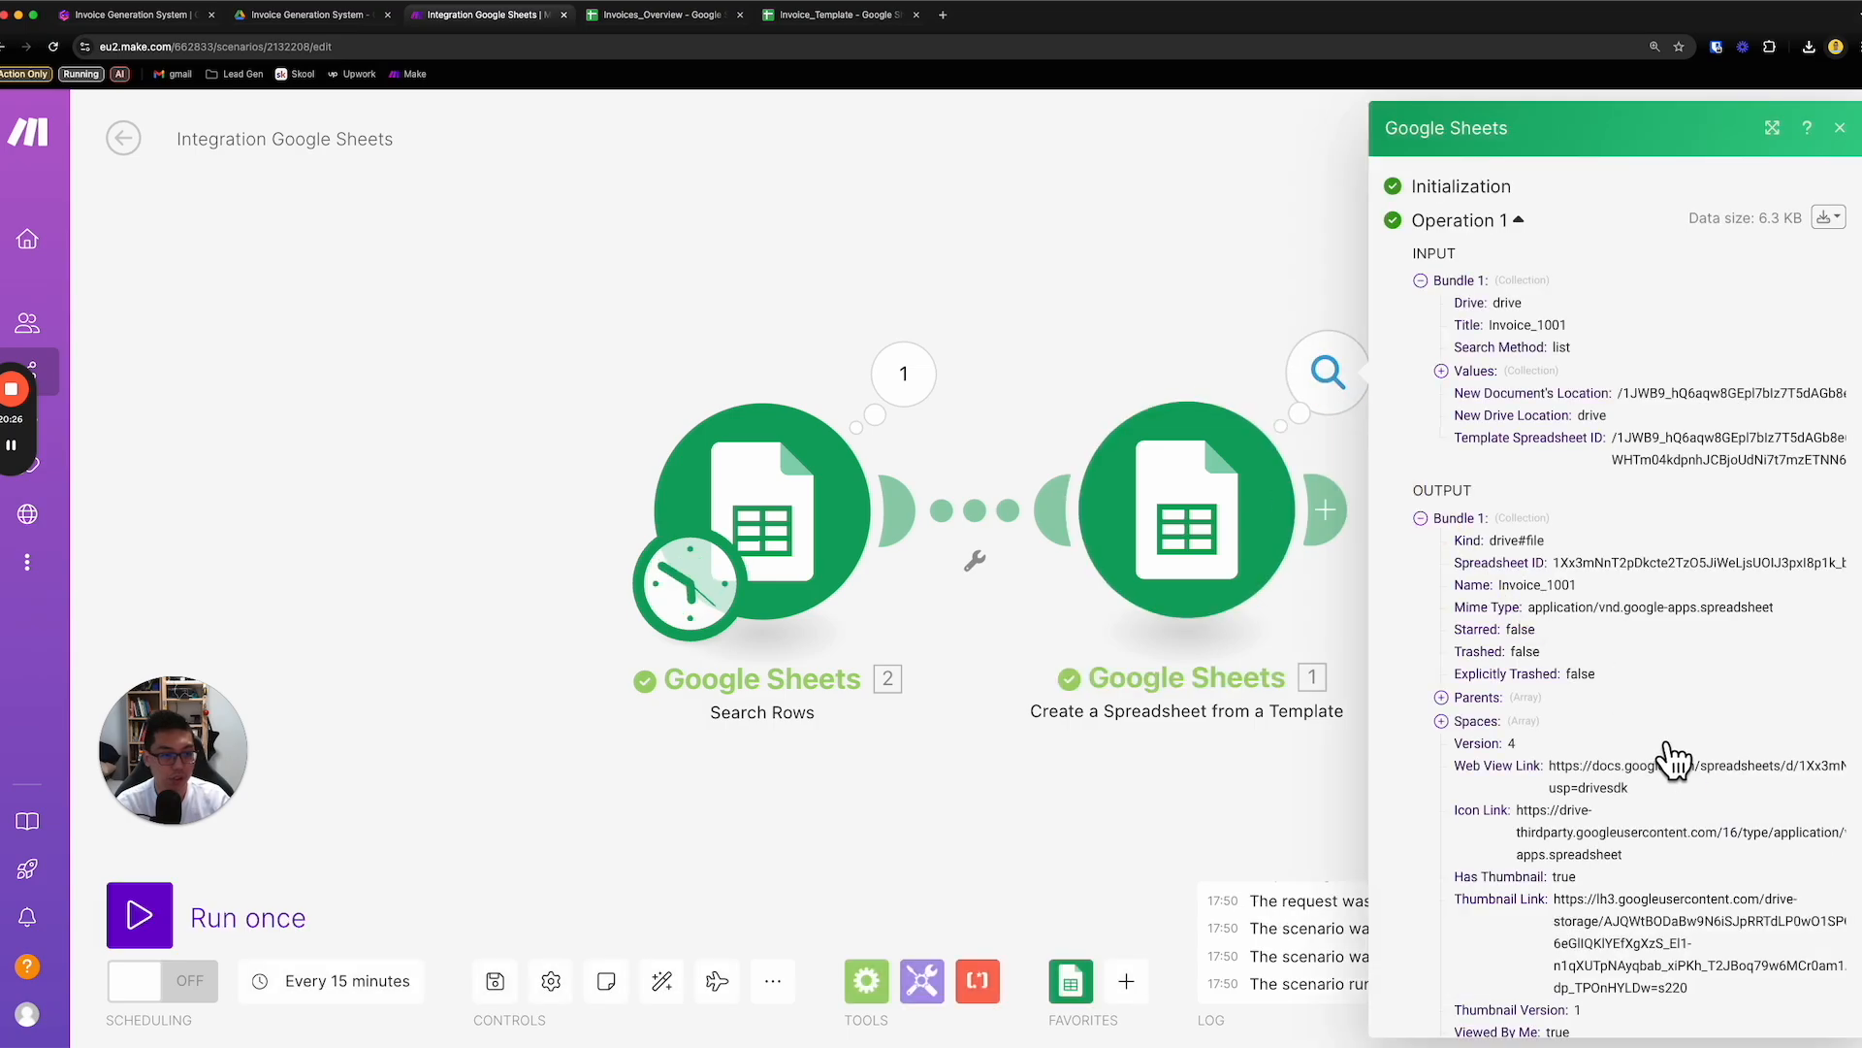
pyautogui.tripleClick(1564, 782)
pyautogui.rightClick(1587, 771)
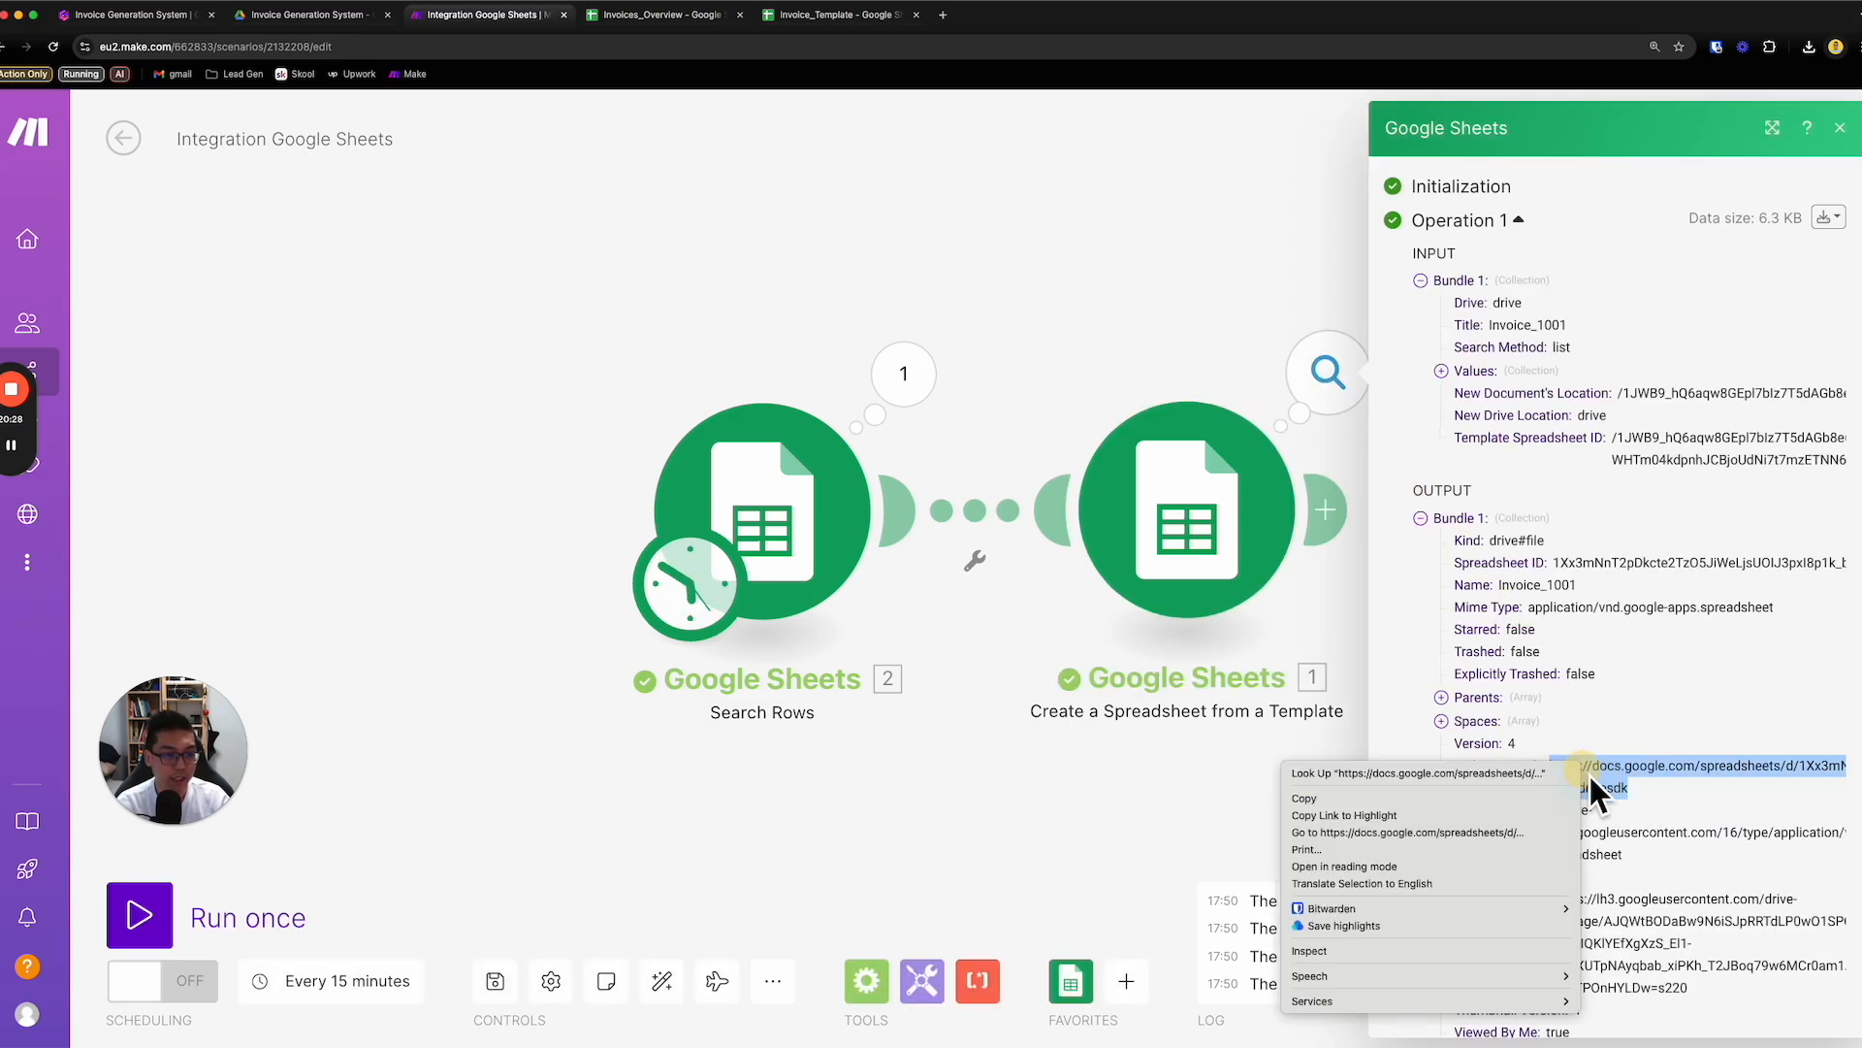
pyautogui.click(1537, 831)
# - Examine the generated invoice's filled details and the quantity, unit price and total price cells of its first item
pyautogui.scroll(-5, 1038, 444)
pyautogui.scroll(3, 1040, 450)
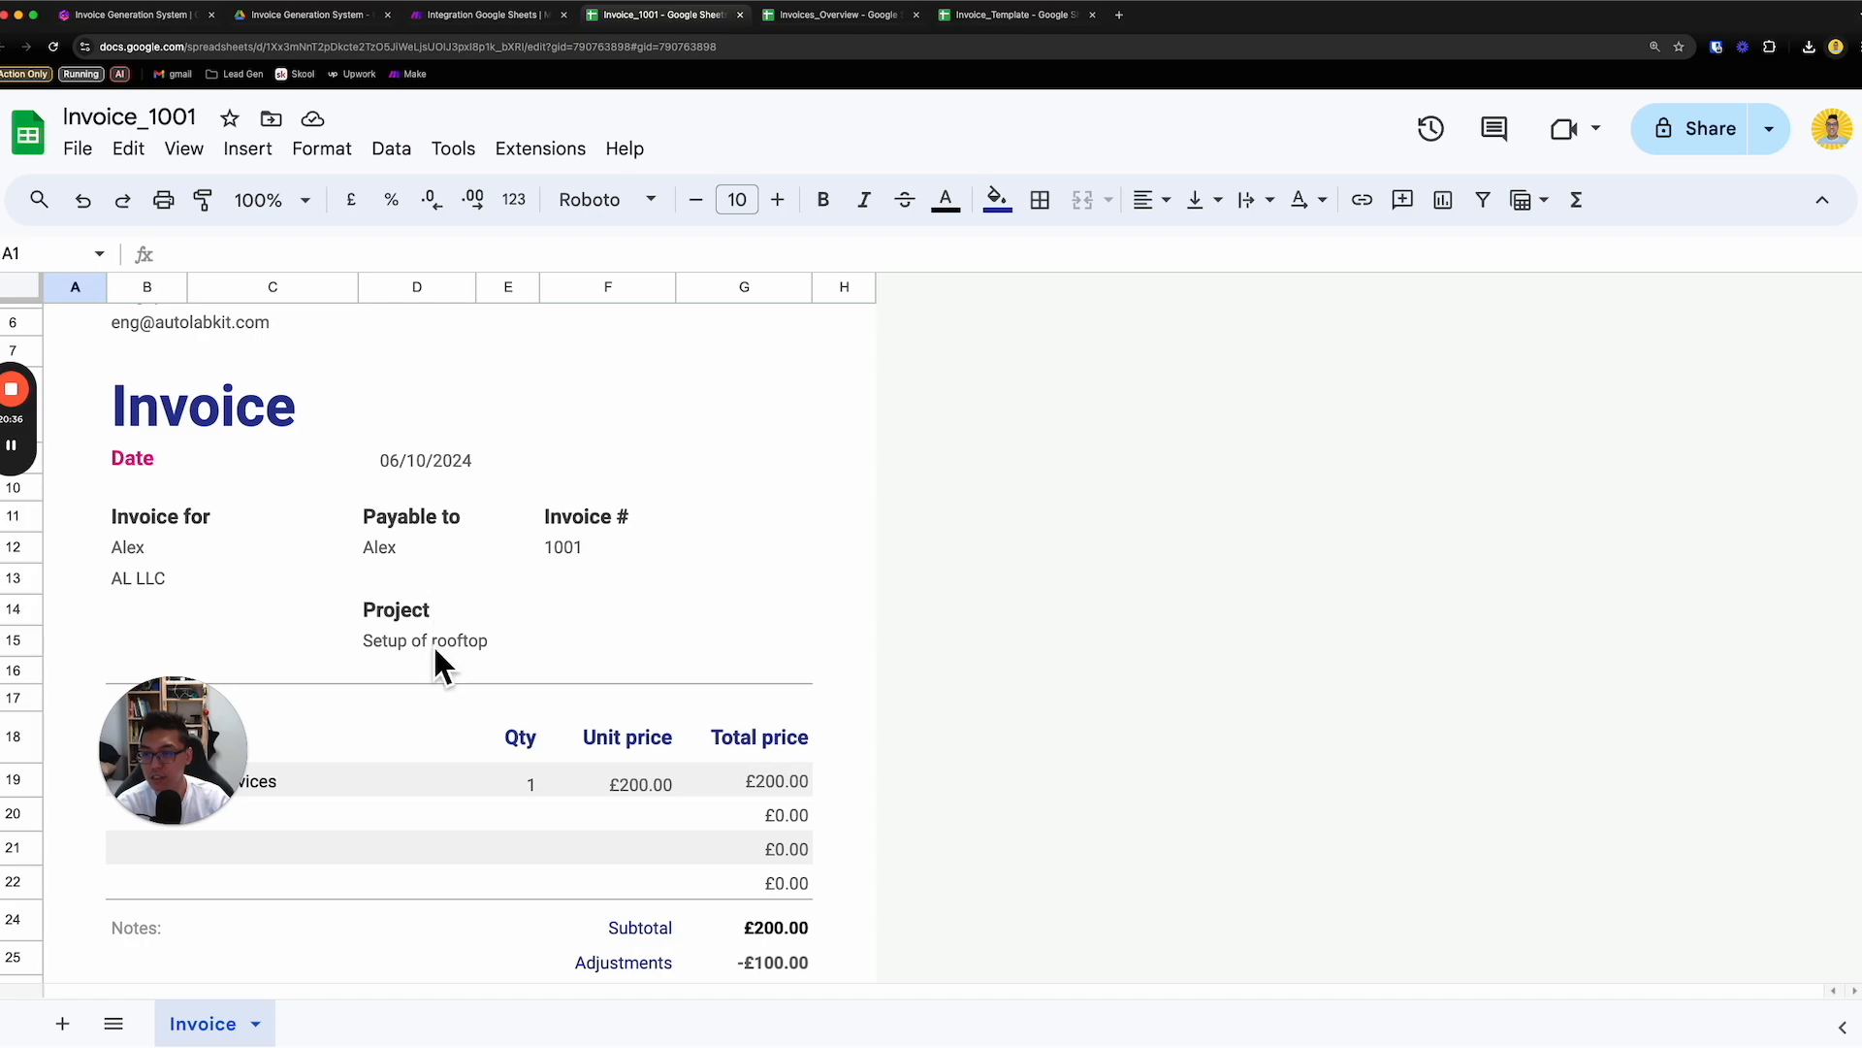
pyautogui.scroll(-3, 671, 706)
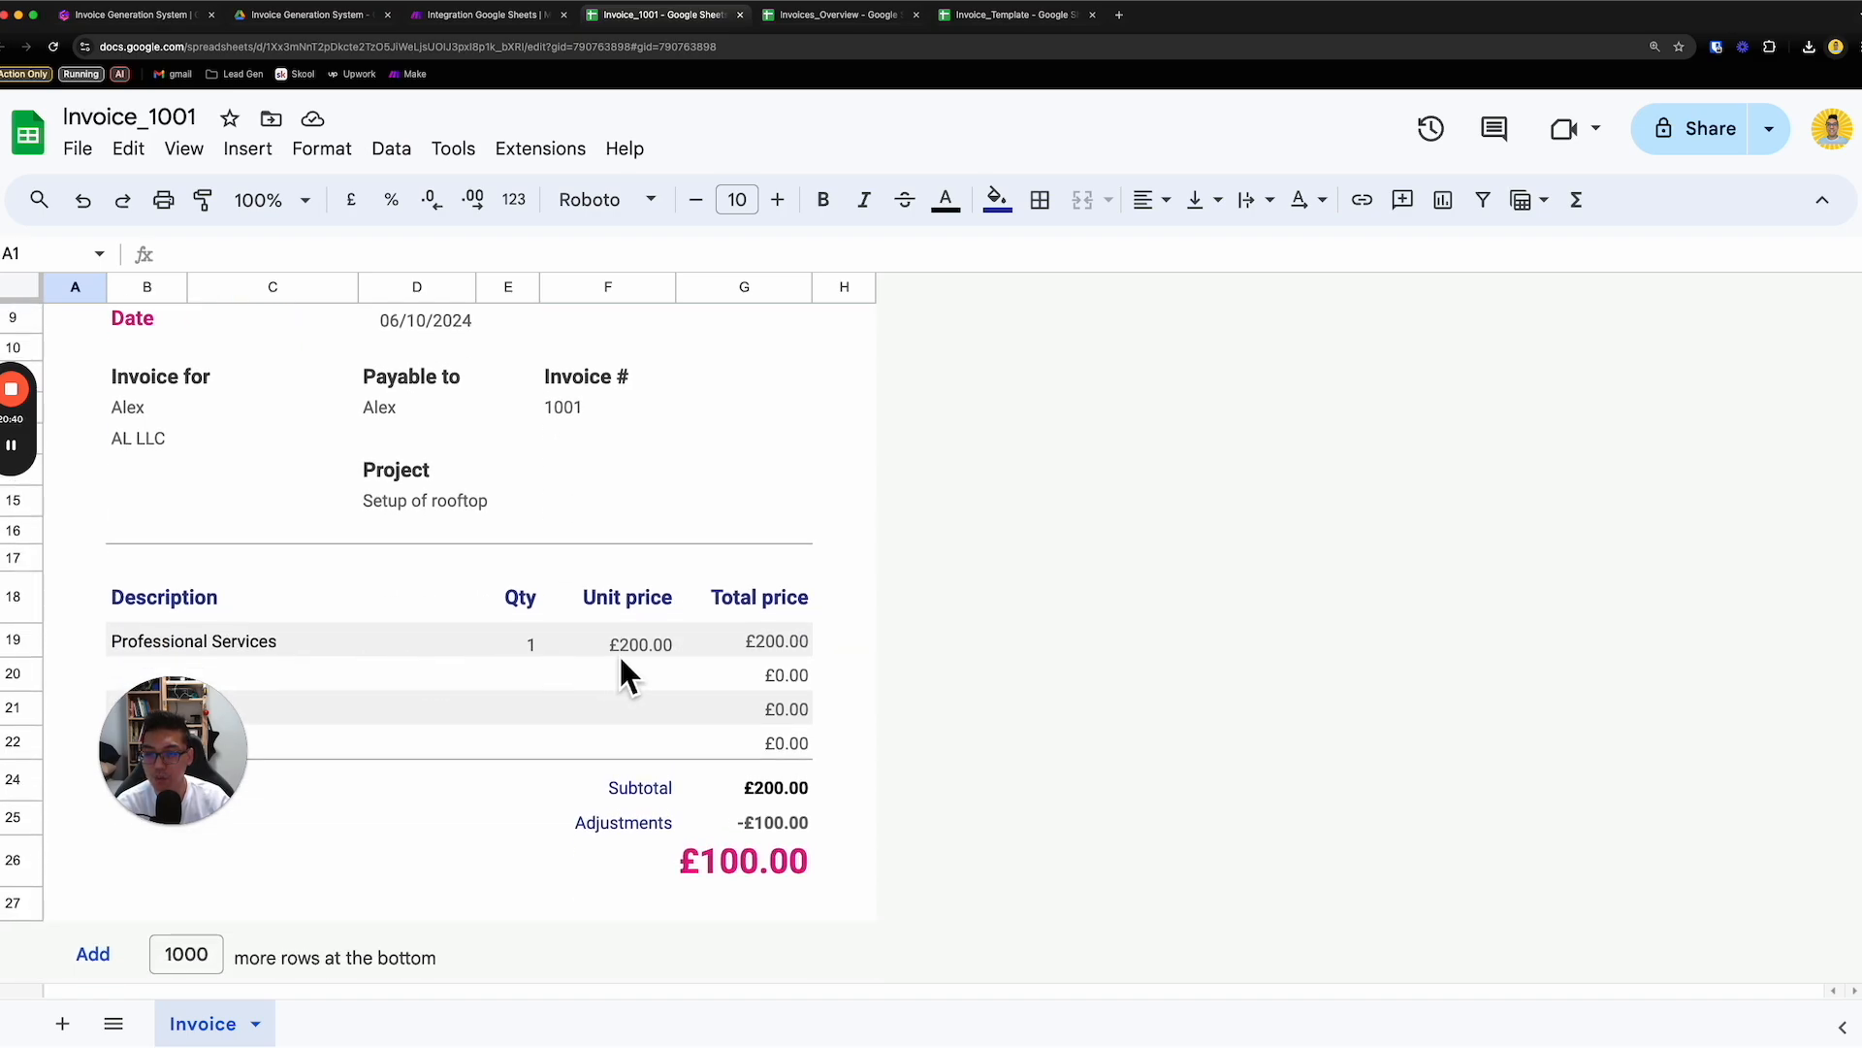
pyautogui.click(771, 644)
pyautogui.click(637, 651)
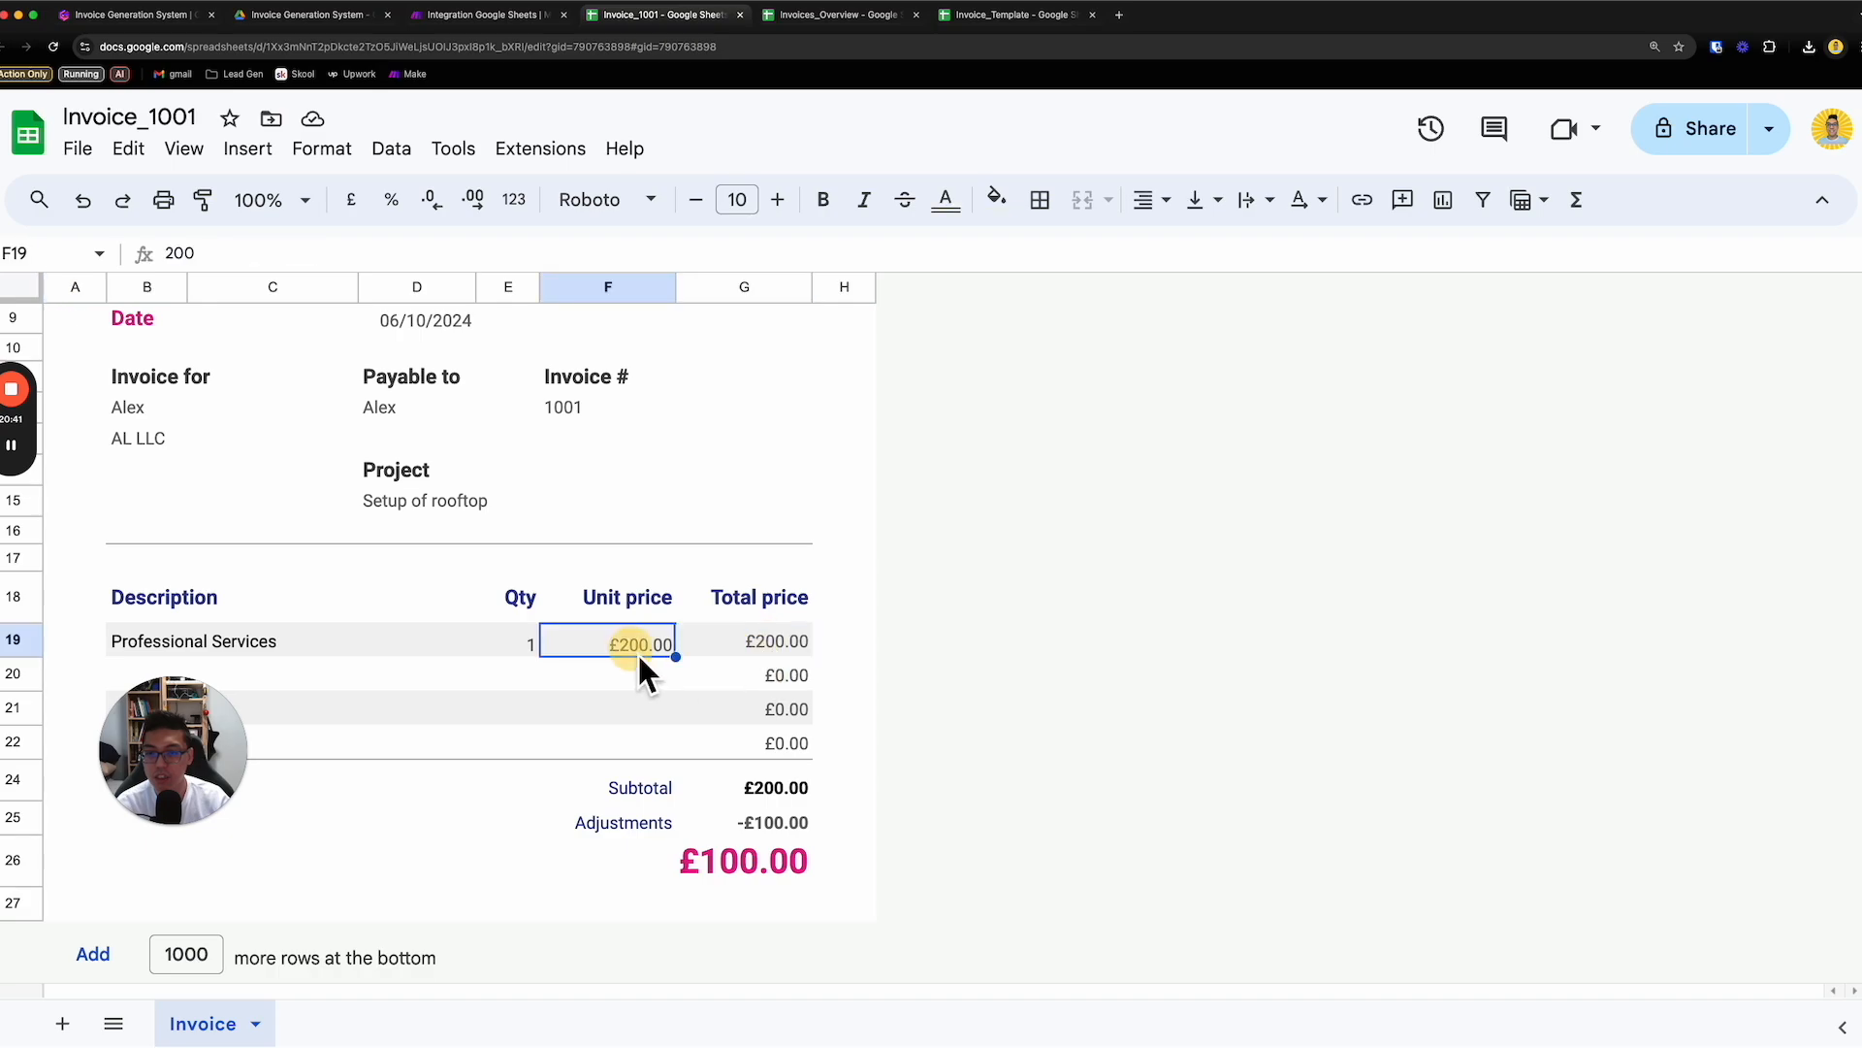
pyautogui.click(743, 646)
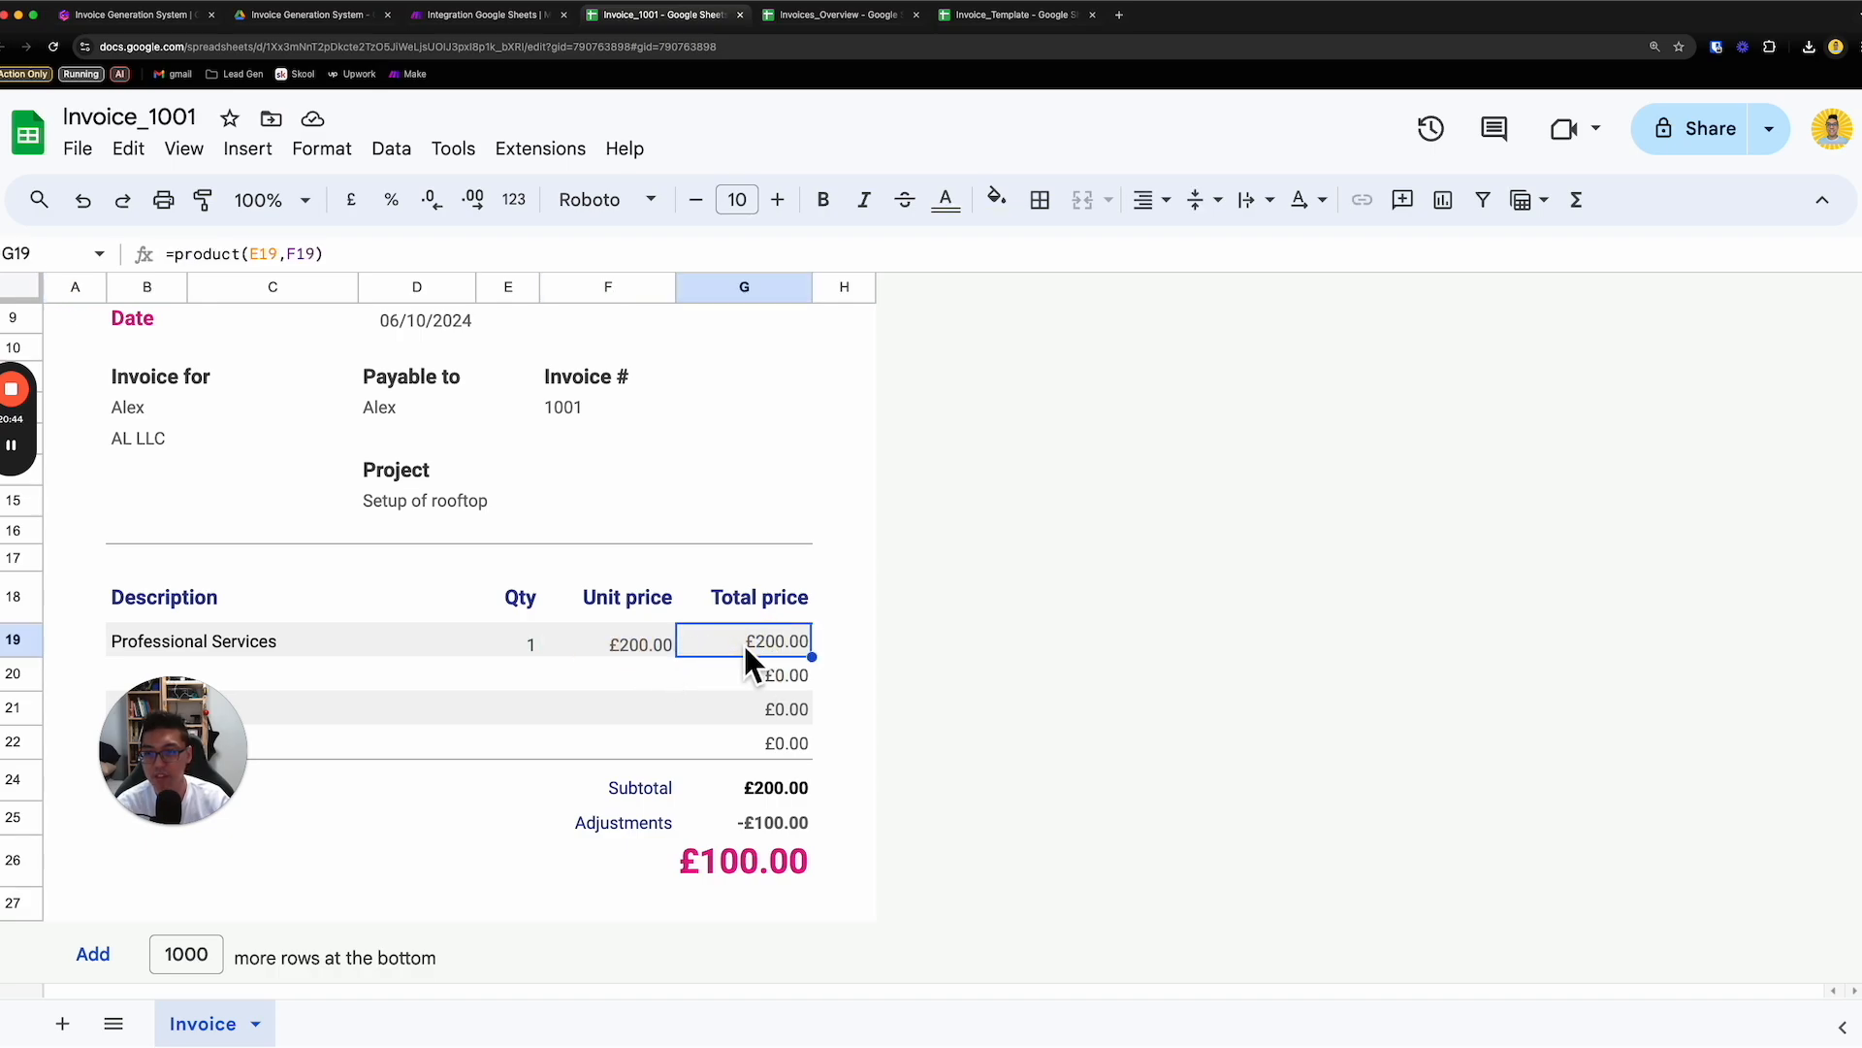
pyautogui.click(532, 648)
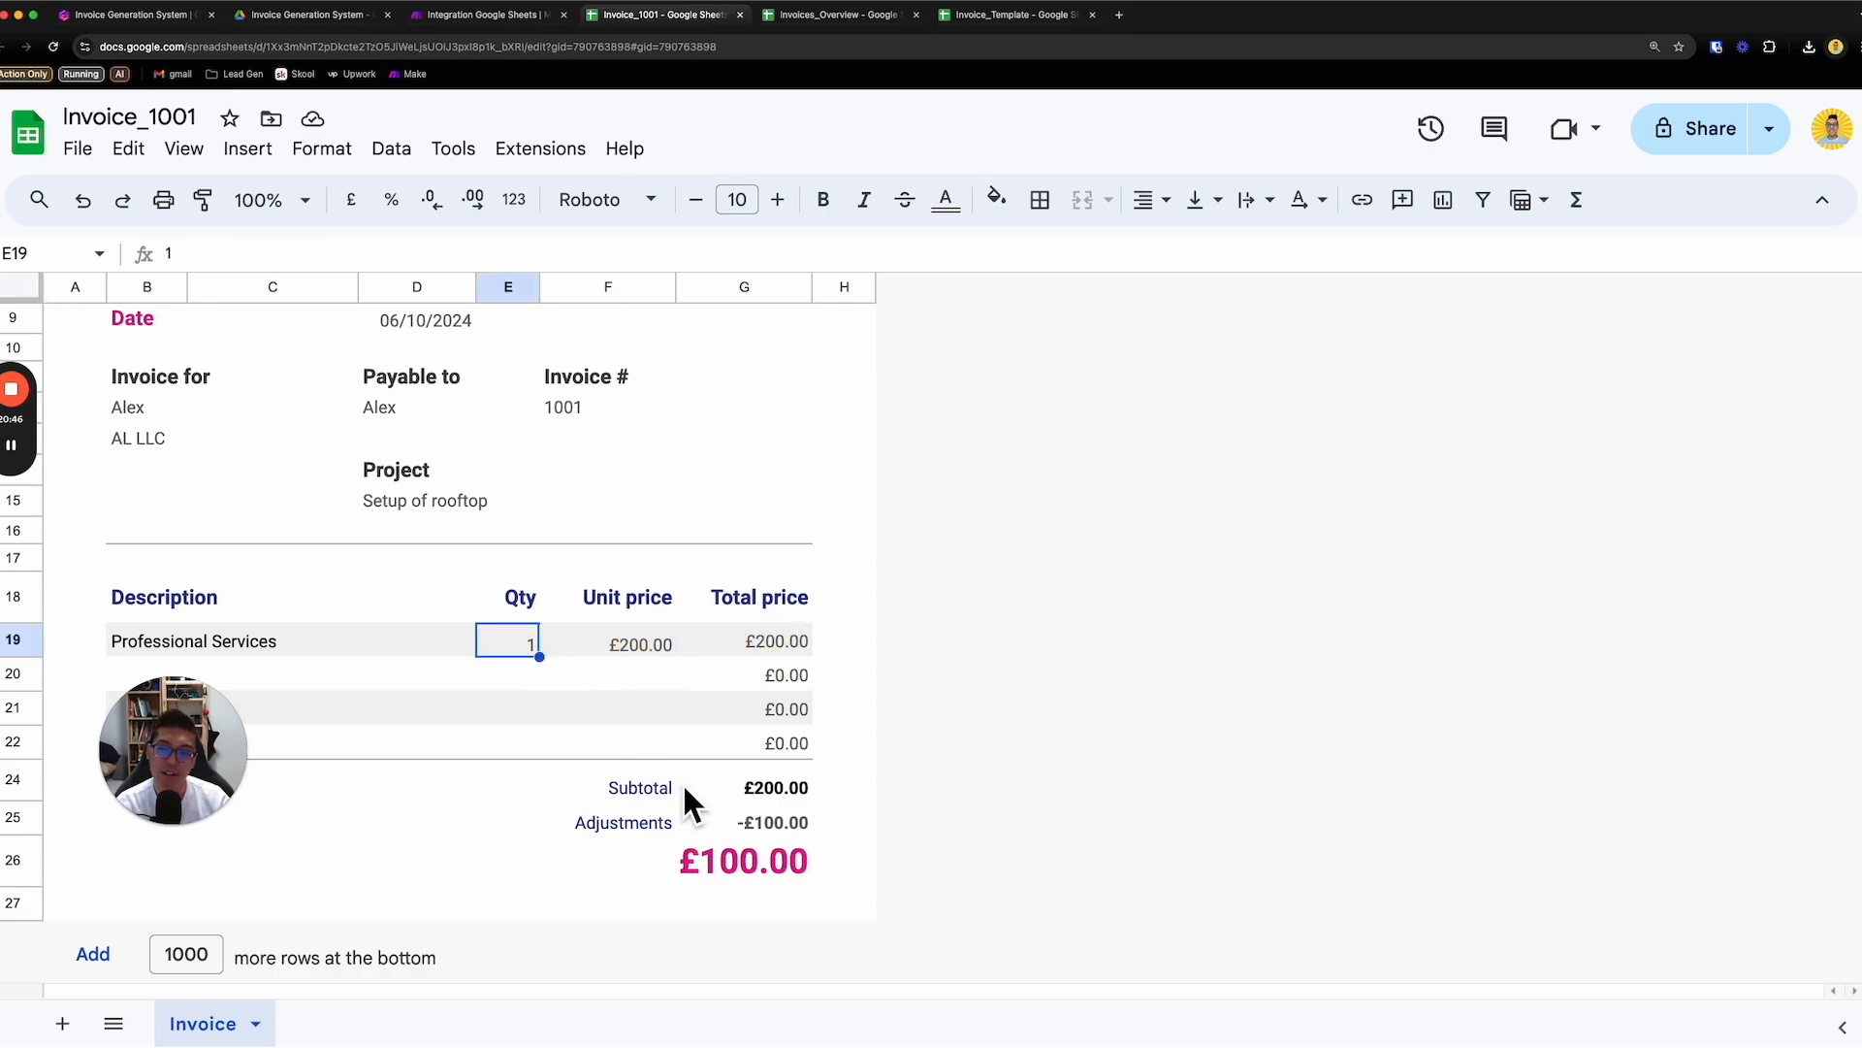
# - Insert a column before Invoice URL in the Invoices_Overview spreadsheet
pyautogui.click(838, 15)
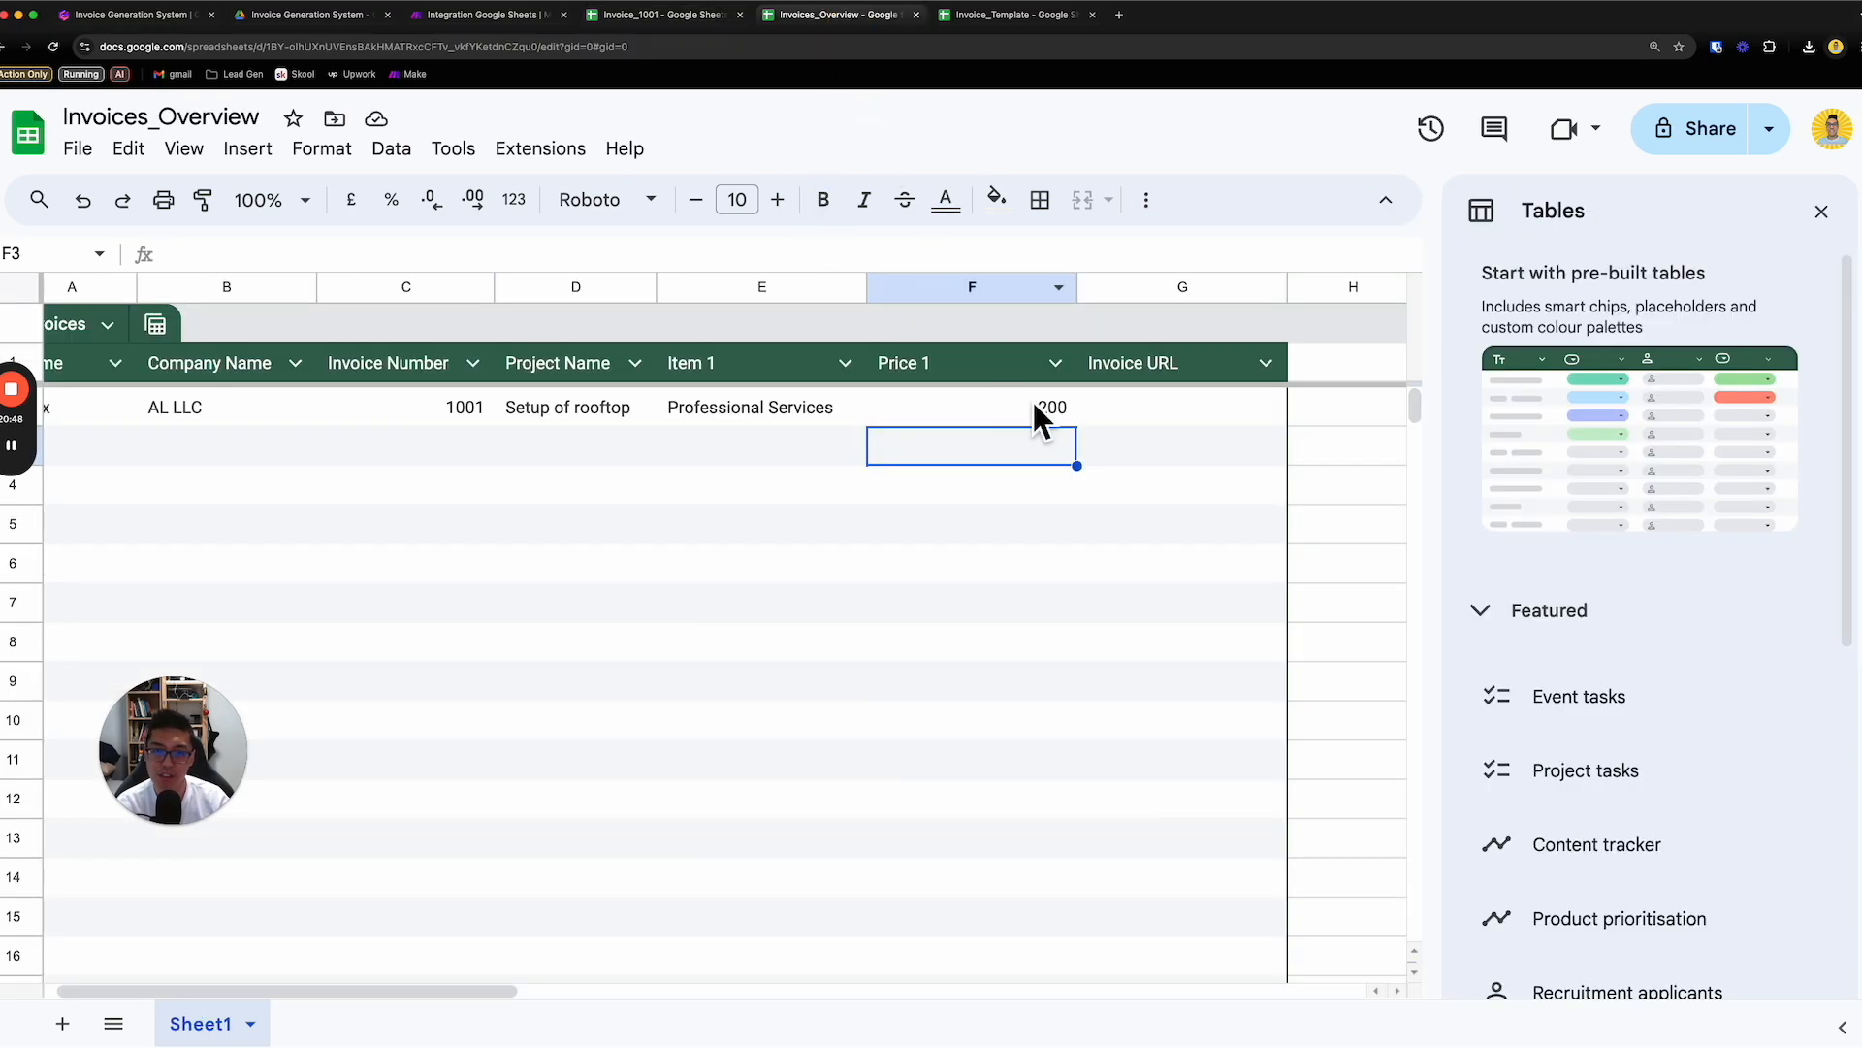
pyautogui.click(1178, 289)
pyautogui.rightClick(1193, 295)
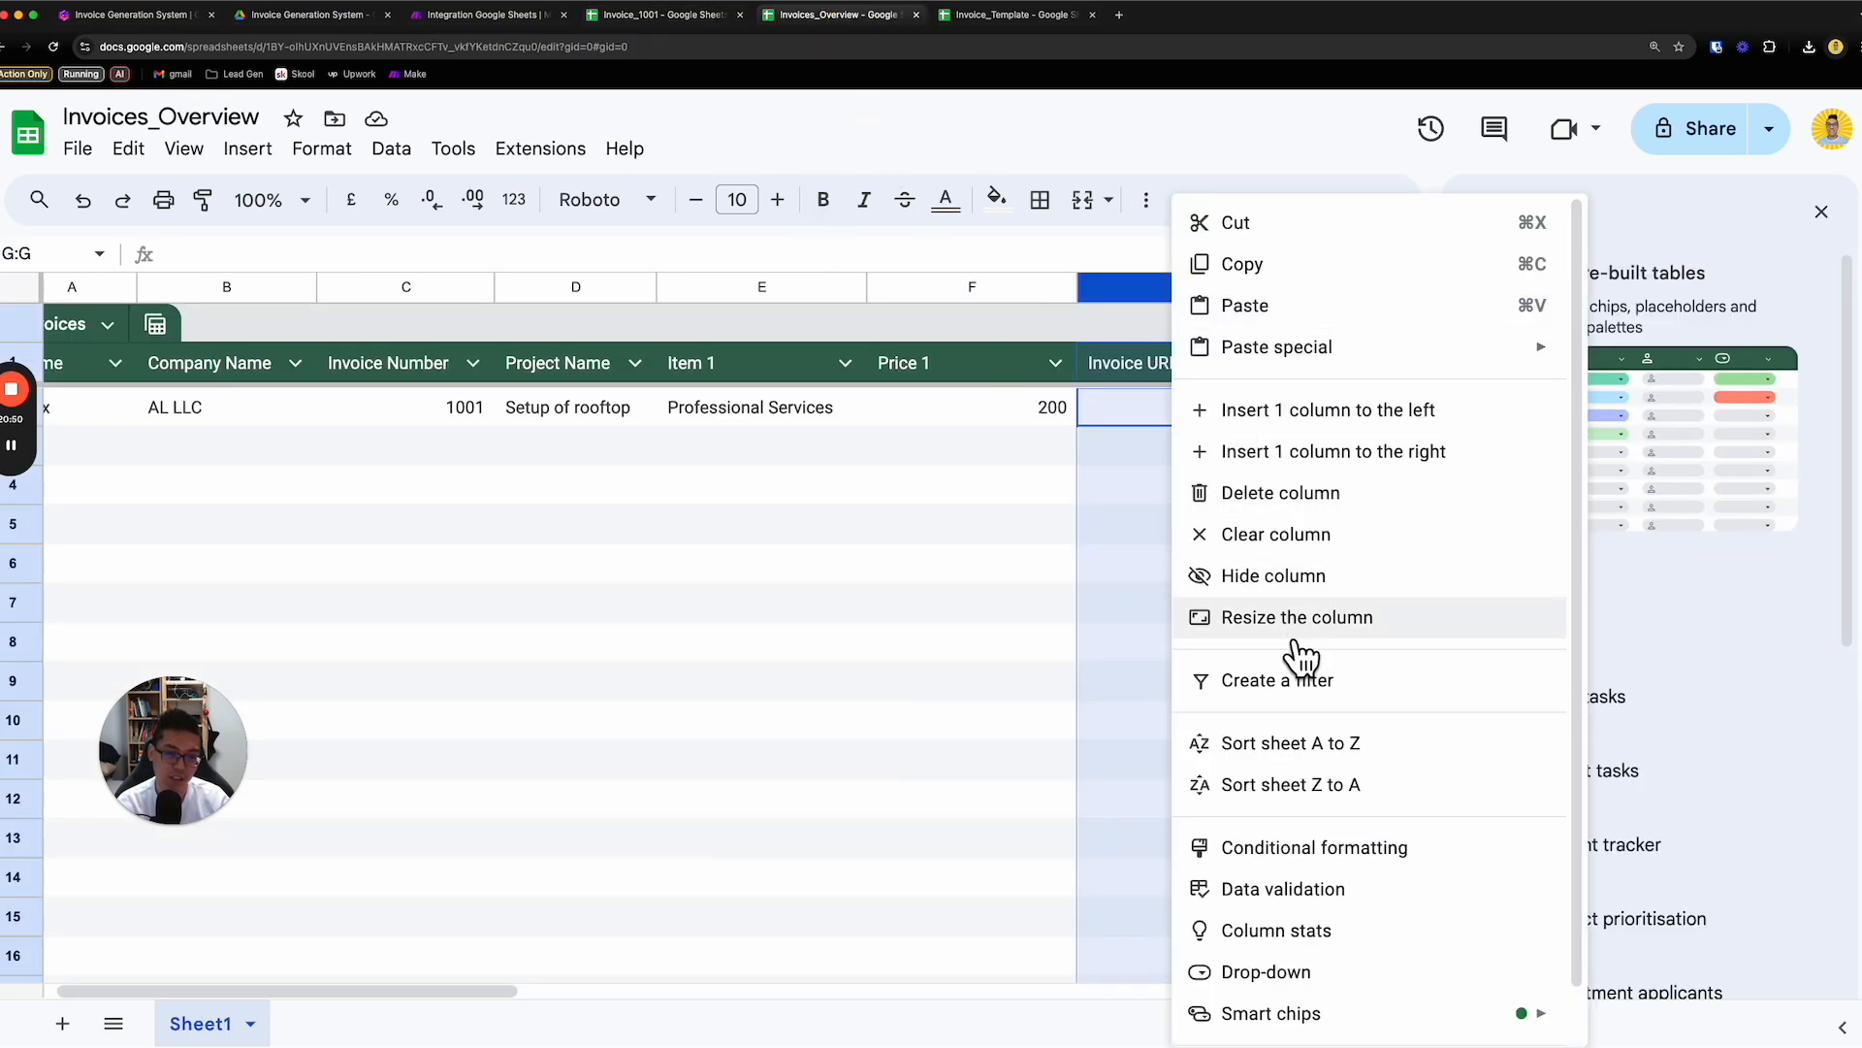
pyautogui.click(1368, 415)
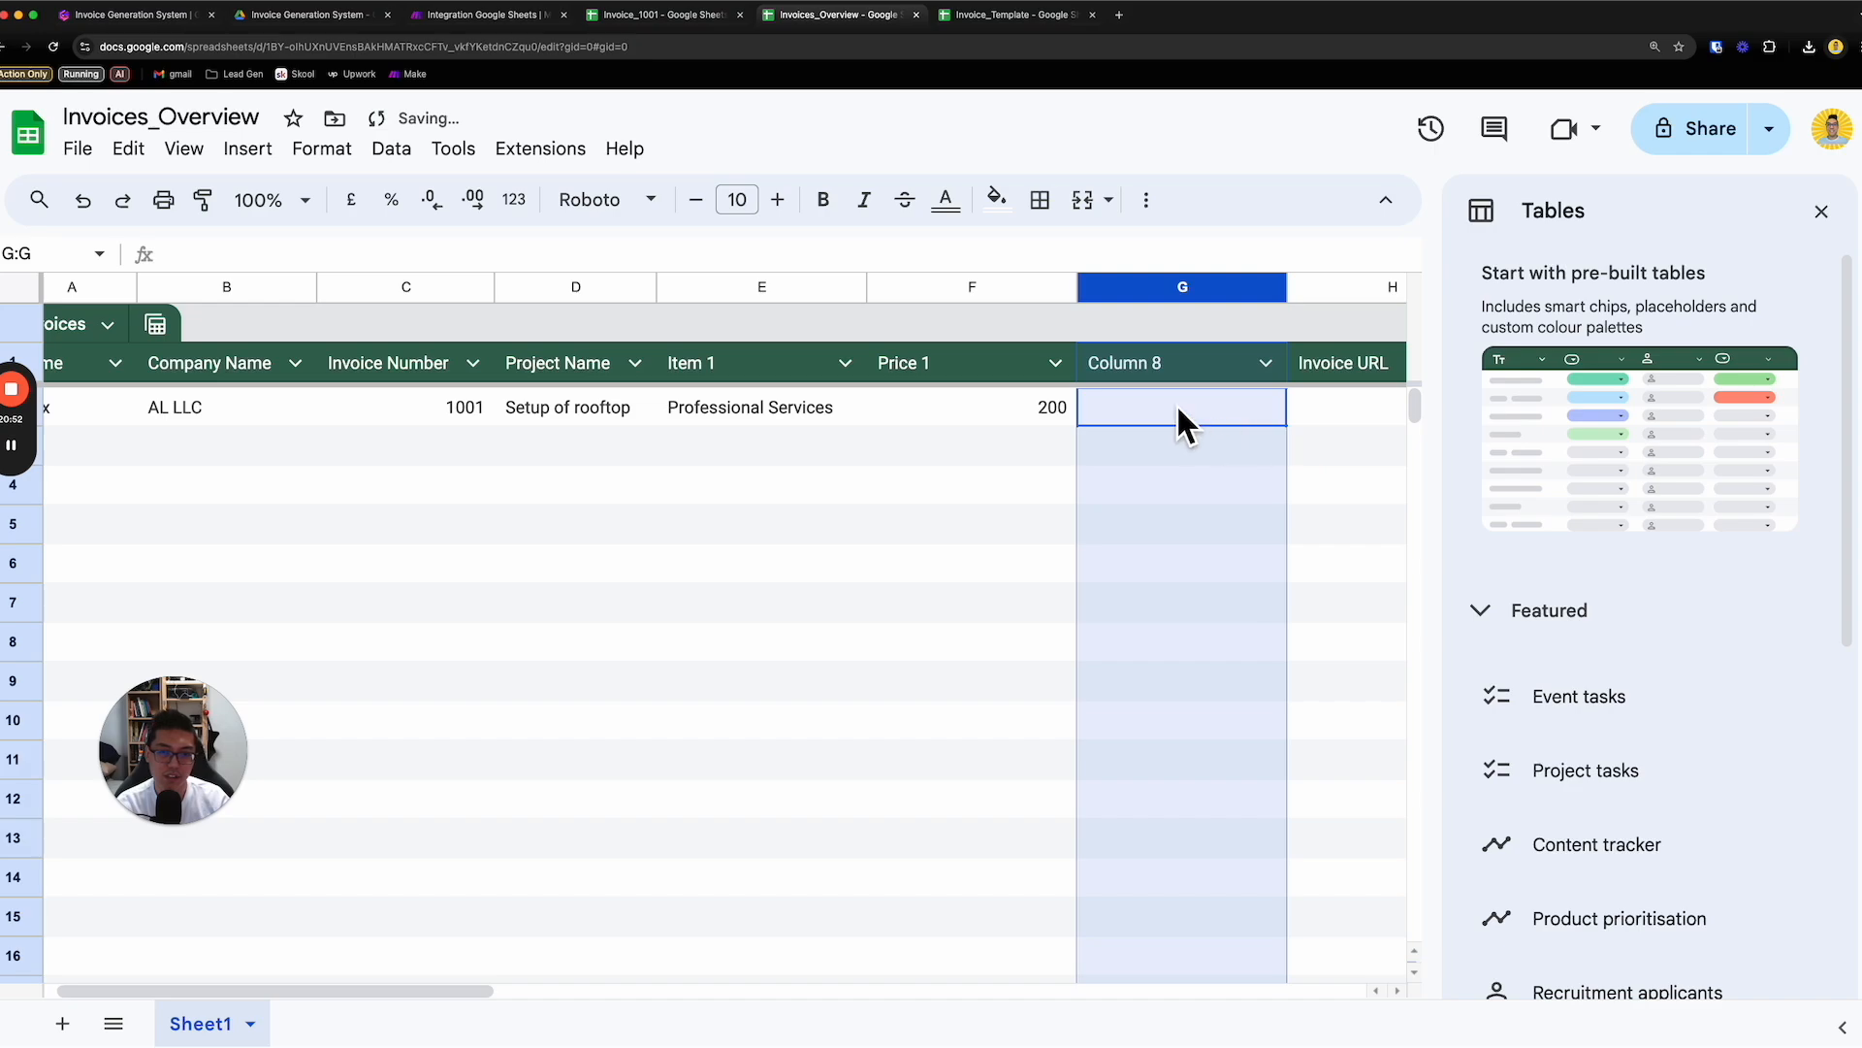
# - Rename the header of the new column between Price 1 and Invoice URL as Quantity 1
pyautogui.click(1167, 369)
pyautogui.doubleClick(1167, 369)
pyautogui.moveTo(1167, 369); pyautogui.dragTo(1075, 361)
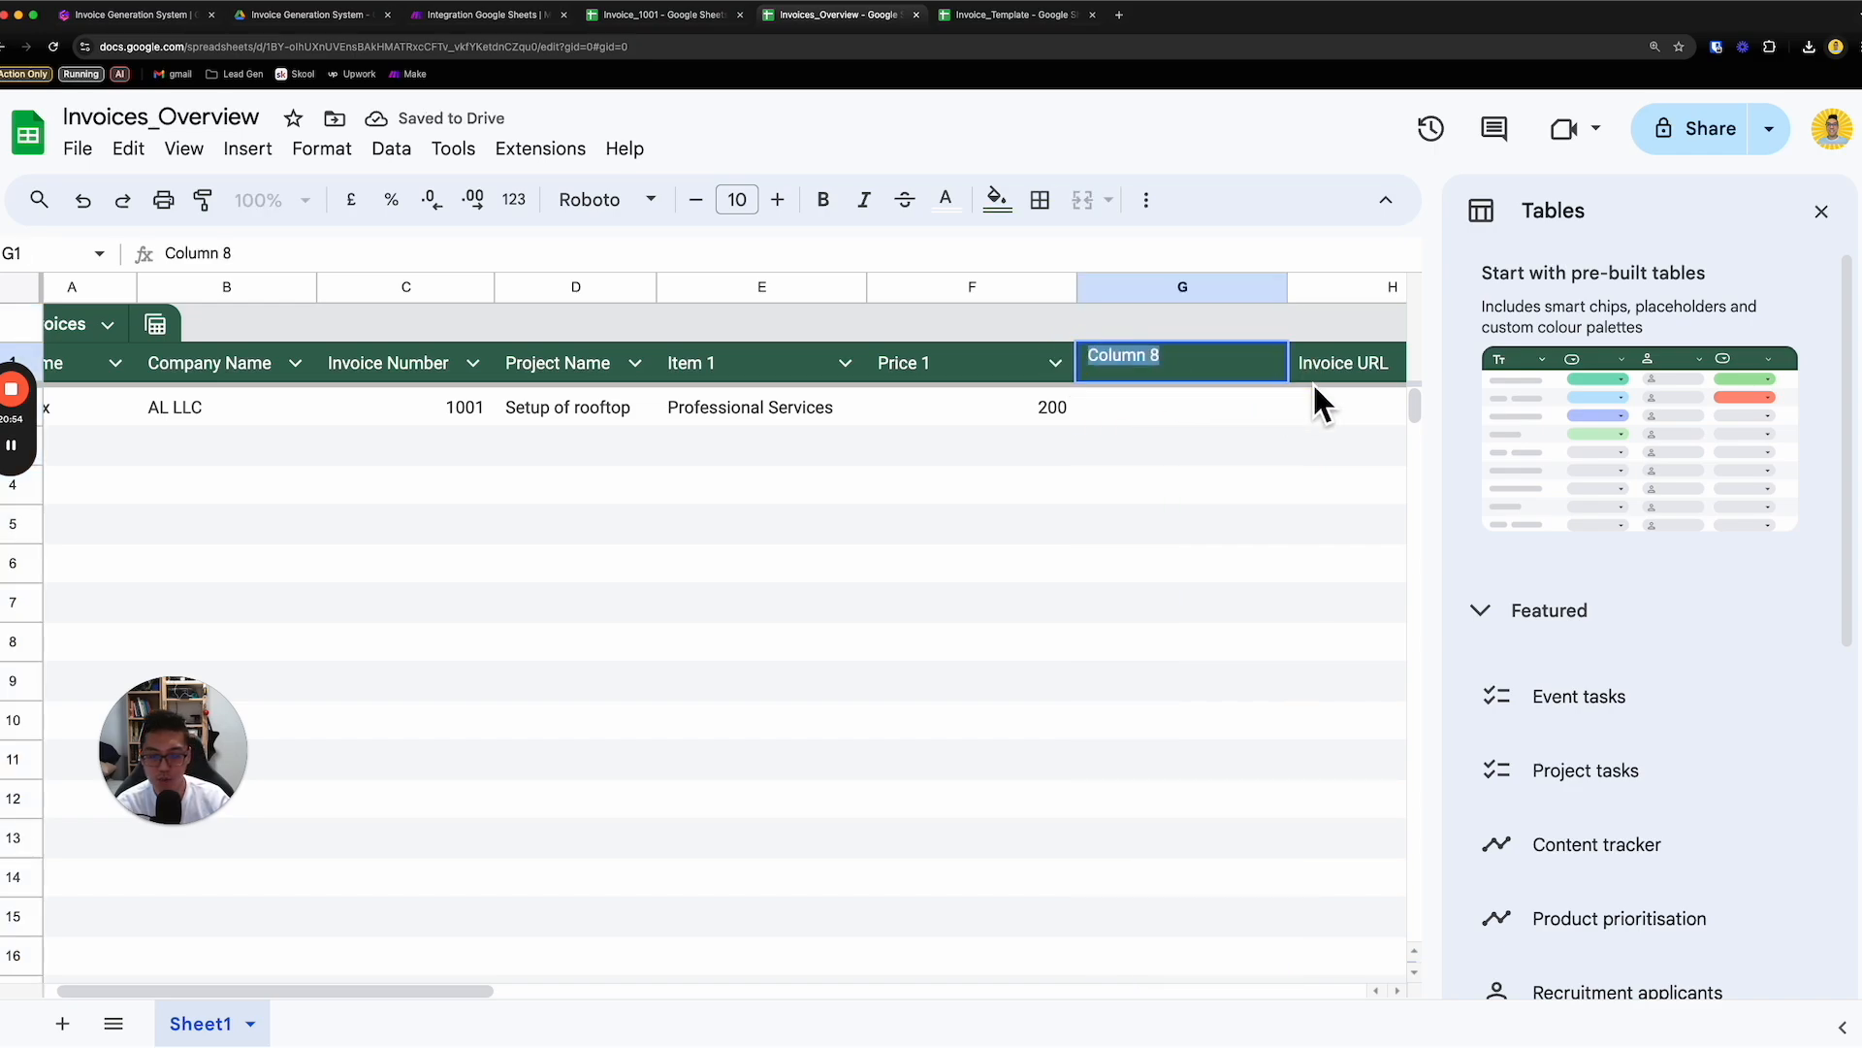
pyautogui.write('Quant')
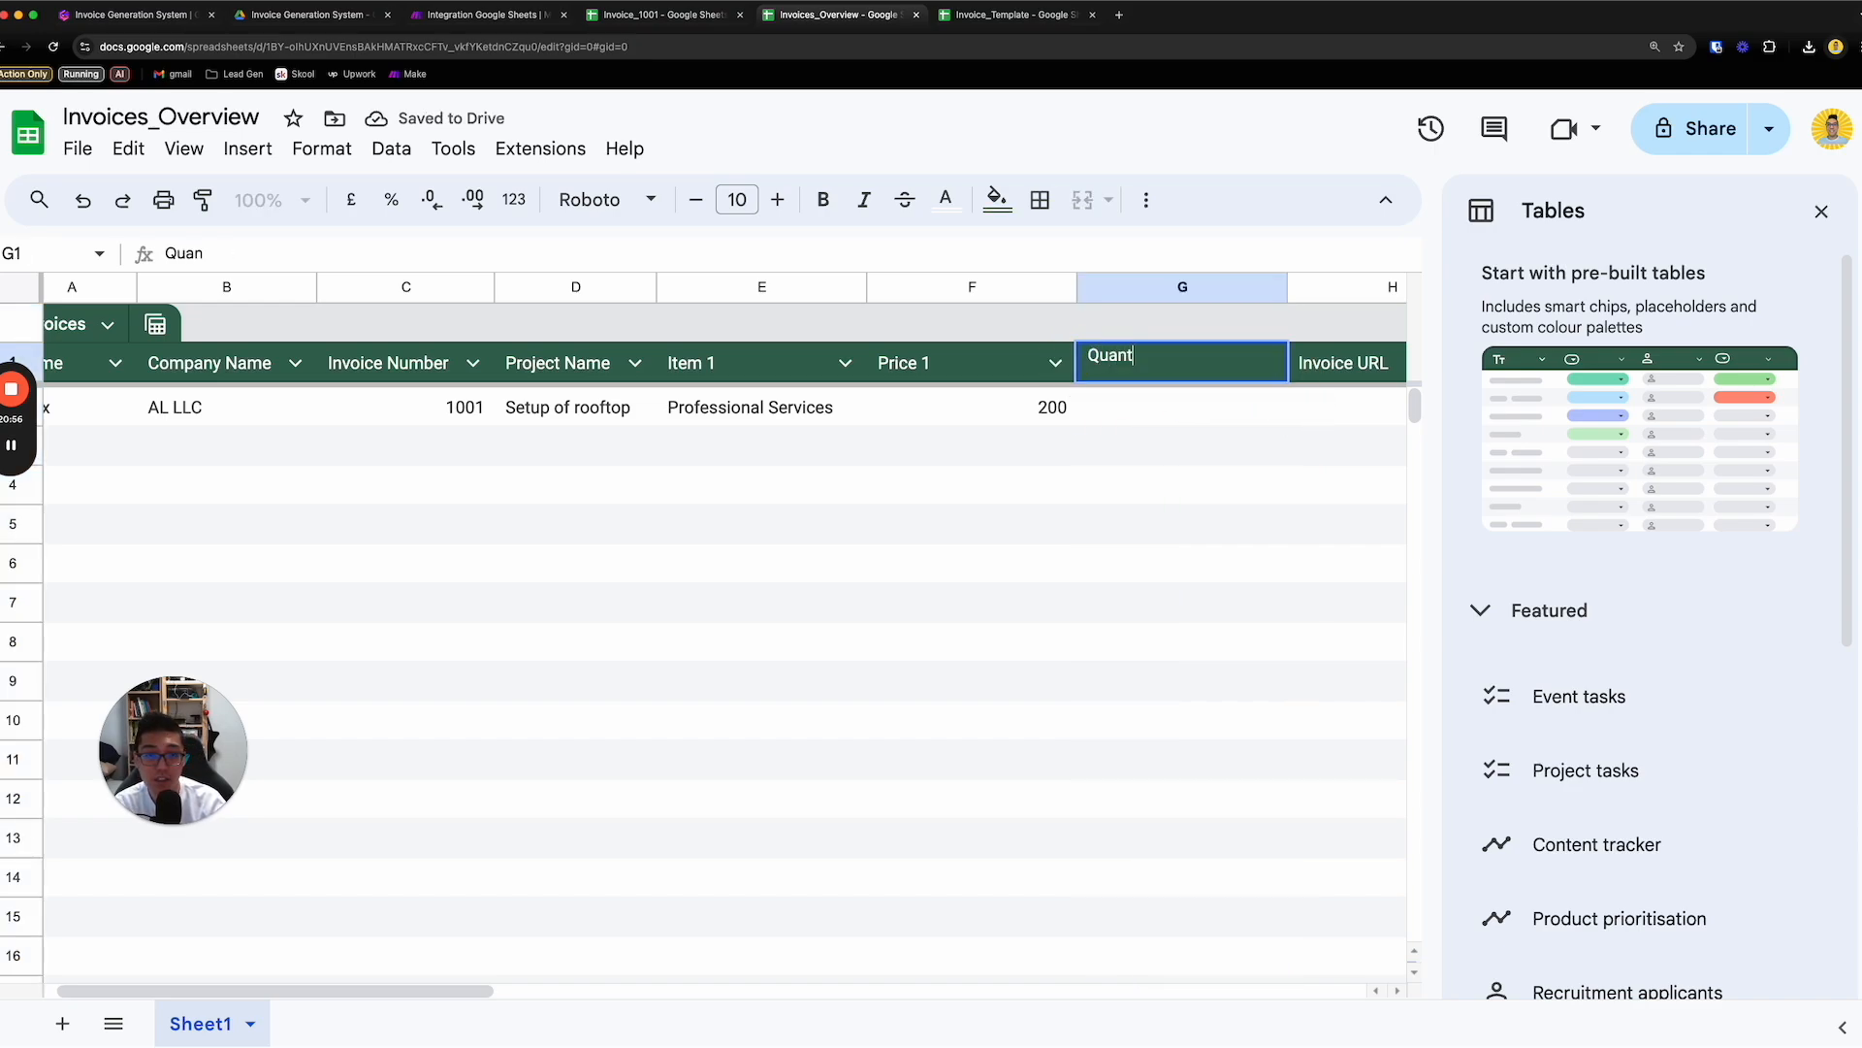
pyautogui.write('itu')
pyautogui.press('BackSpace')
pyautogui.write('y')
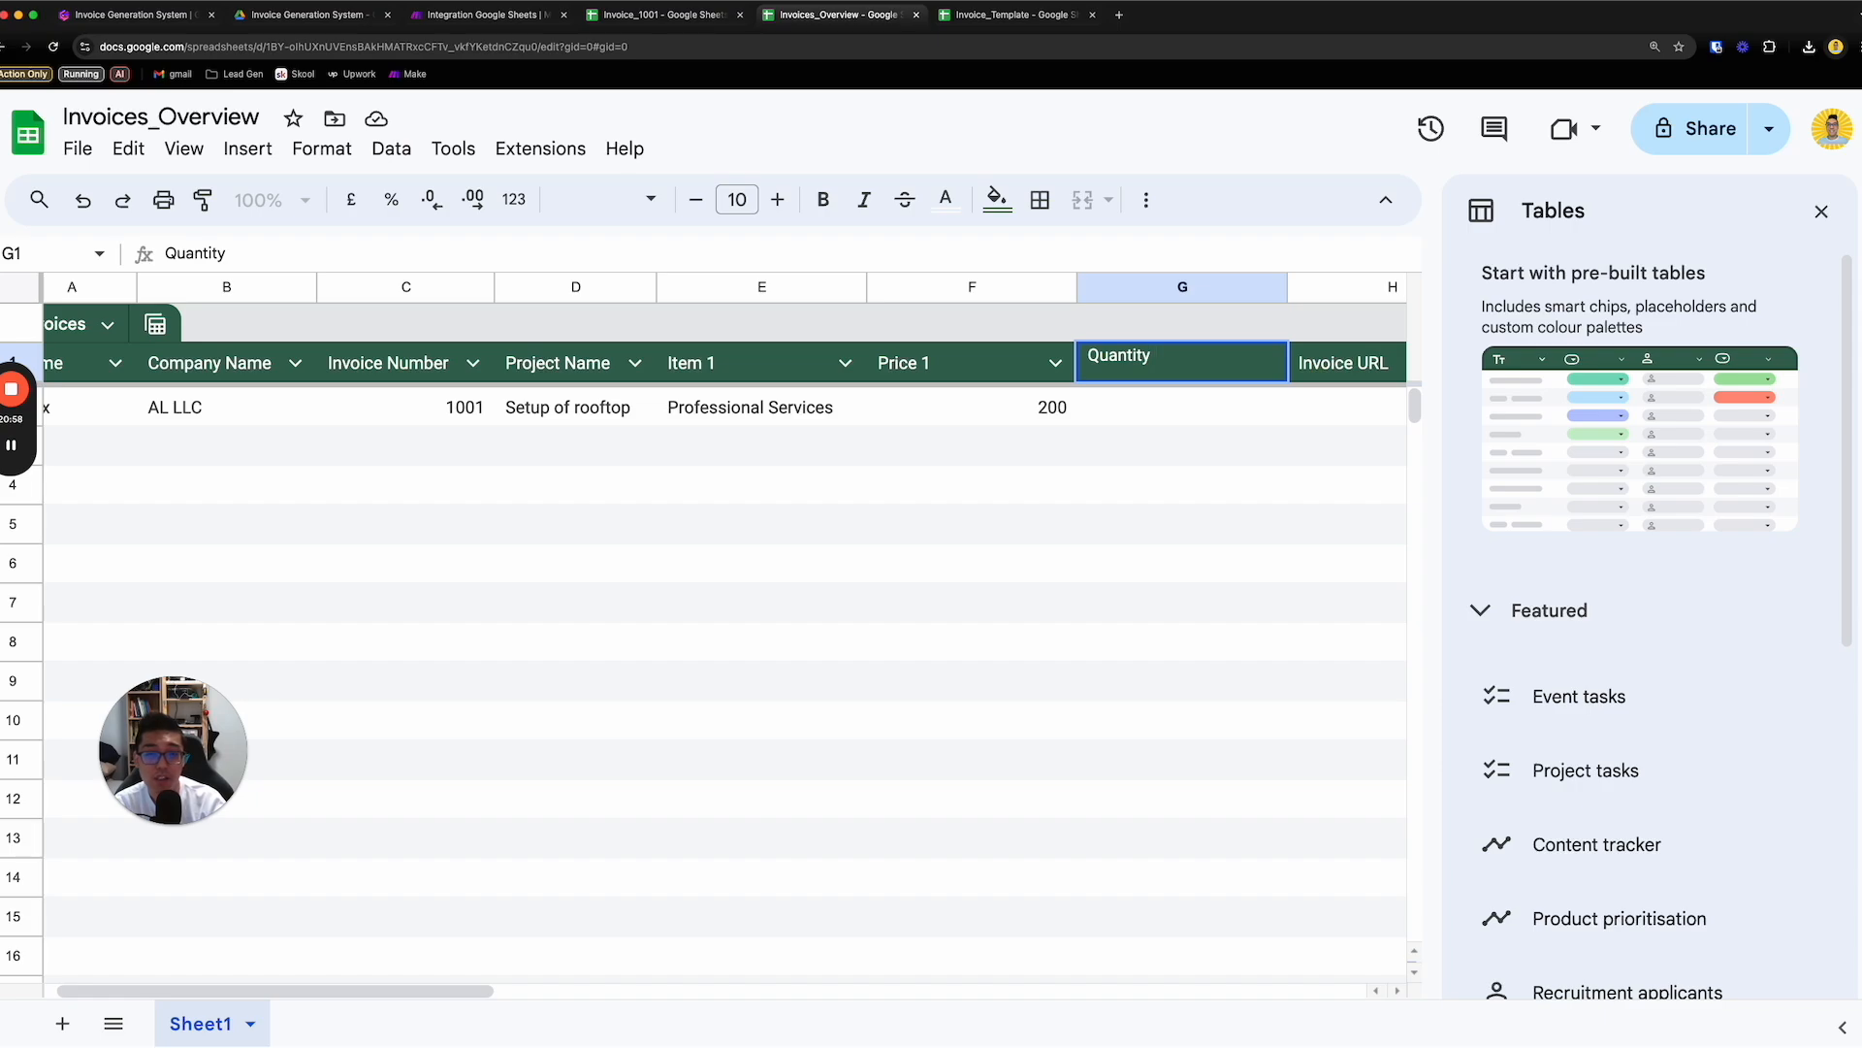
pyautogui.write(' 1')
pyautogui.click(1211, 655)
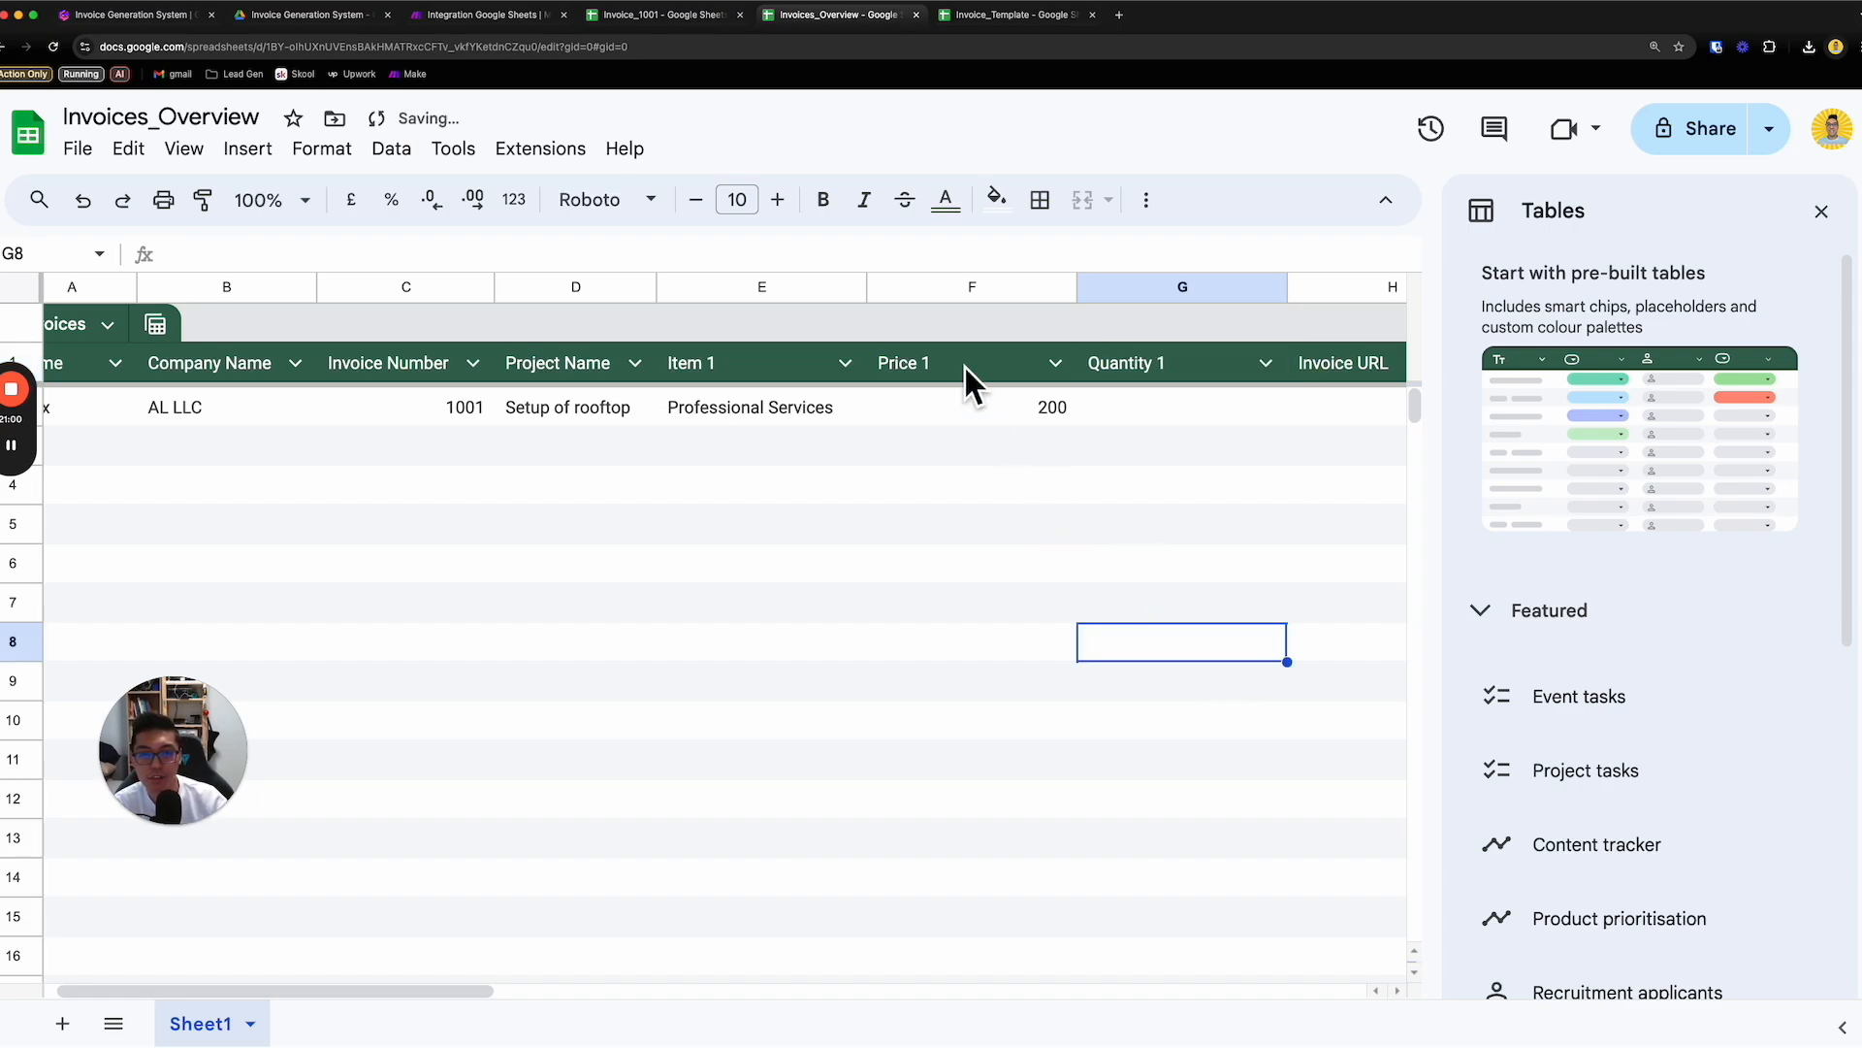
# - Close the Tables suggestions and fit the widths of columns A to G to their contents
pyautogui.moveTo(1087, 288); pyautogui.dragTo(5, 287)
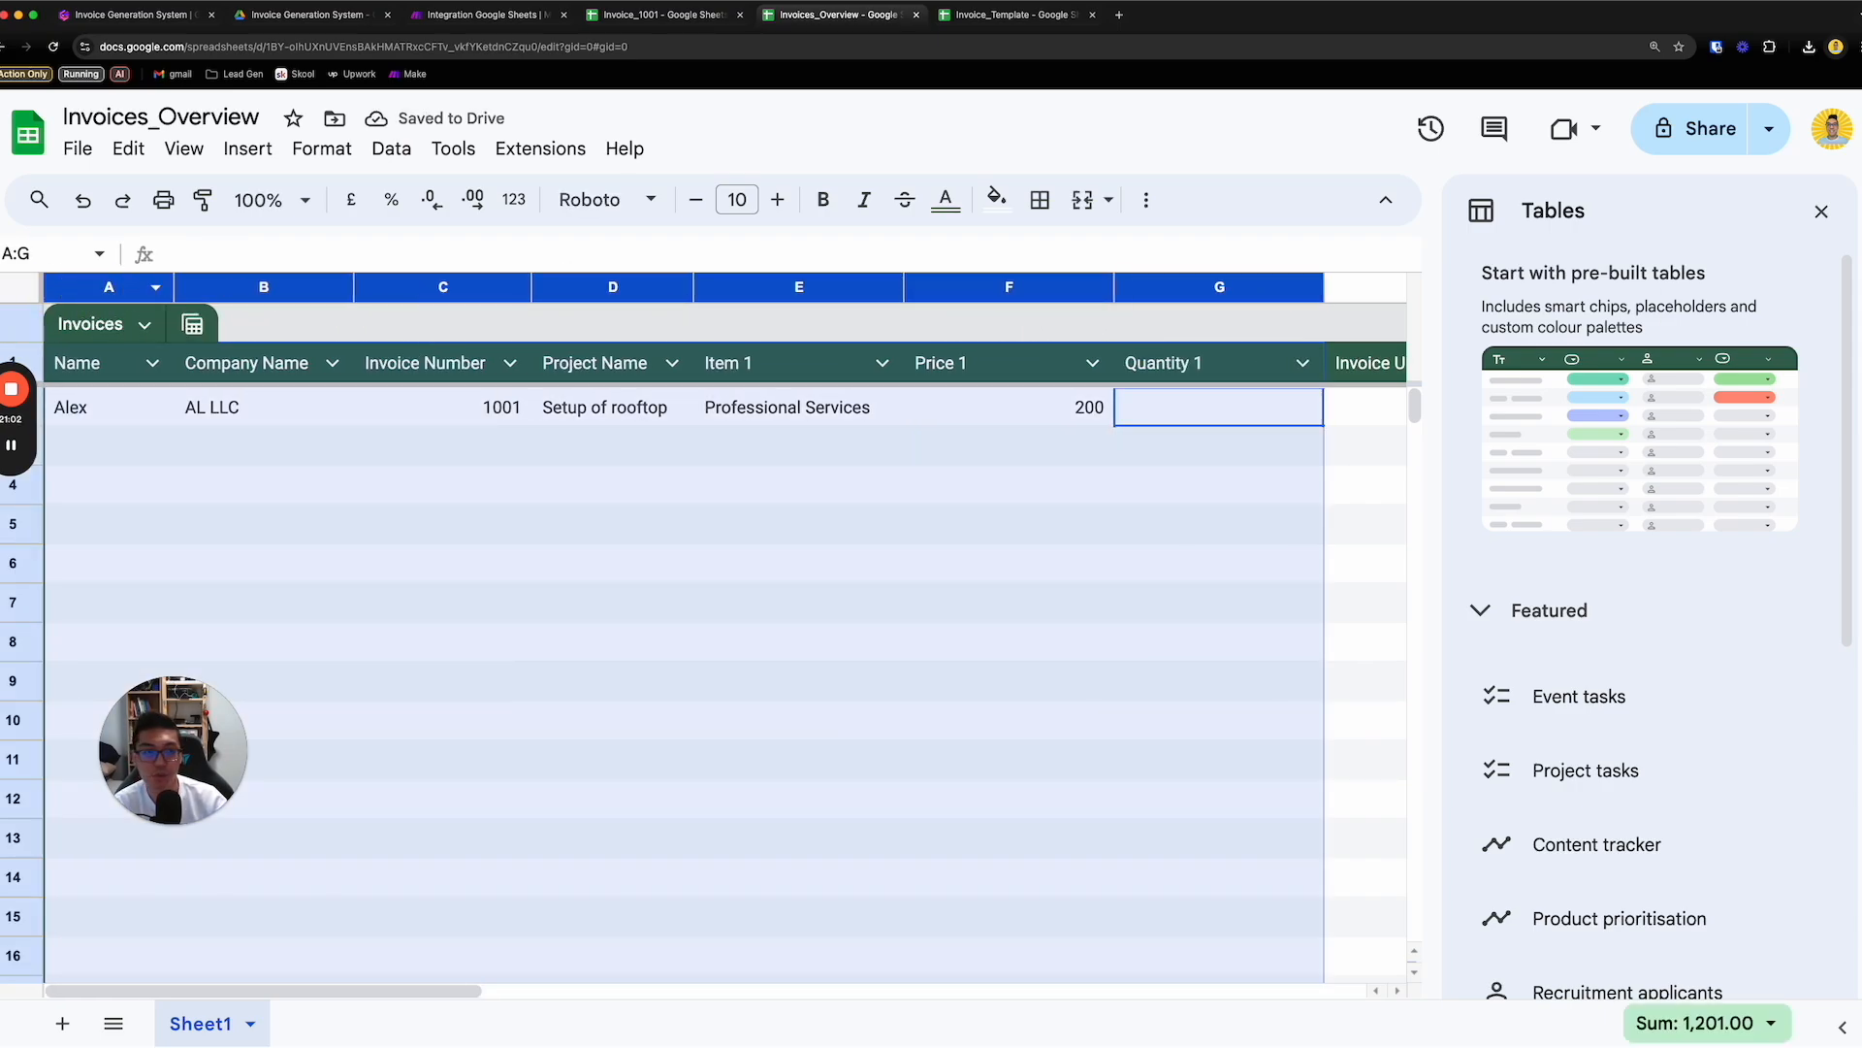
pyautogui.click(1821, 210)
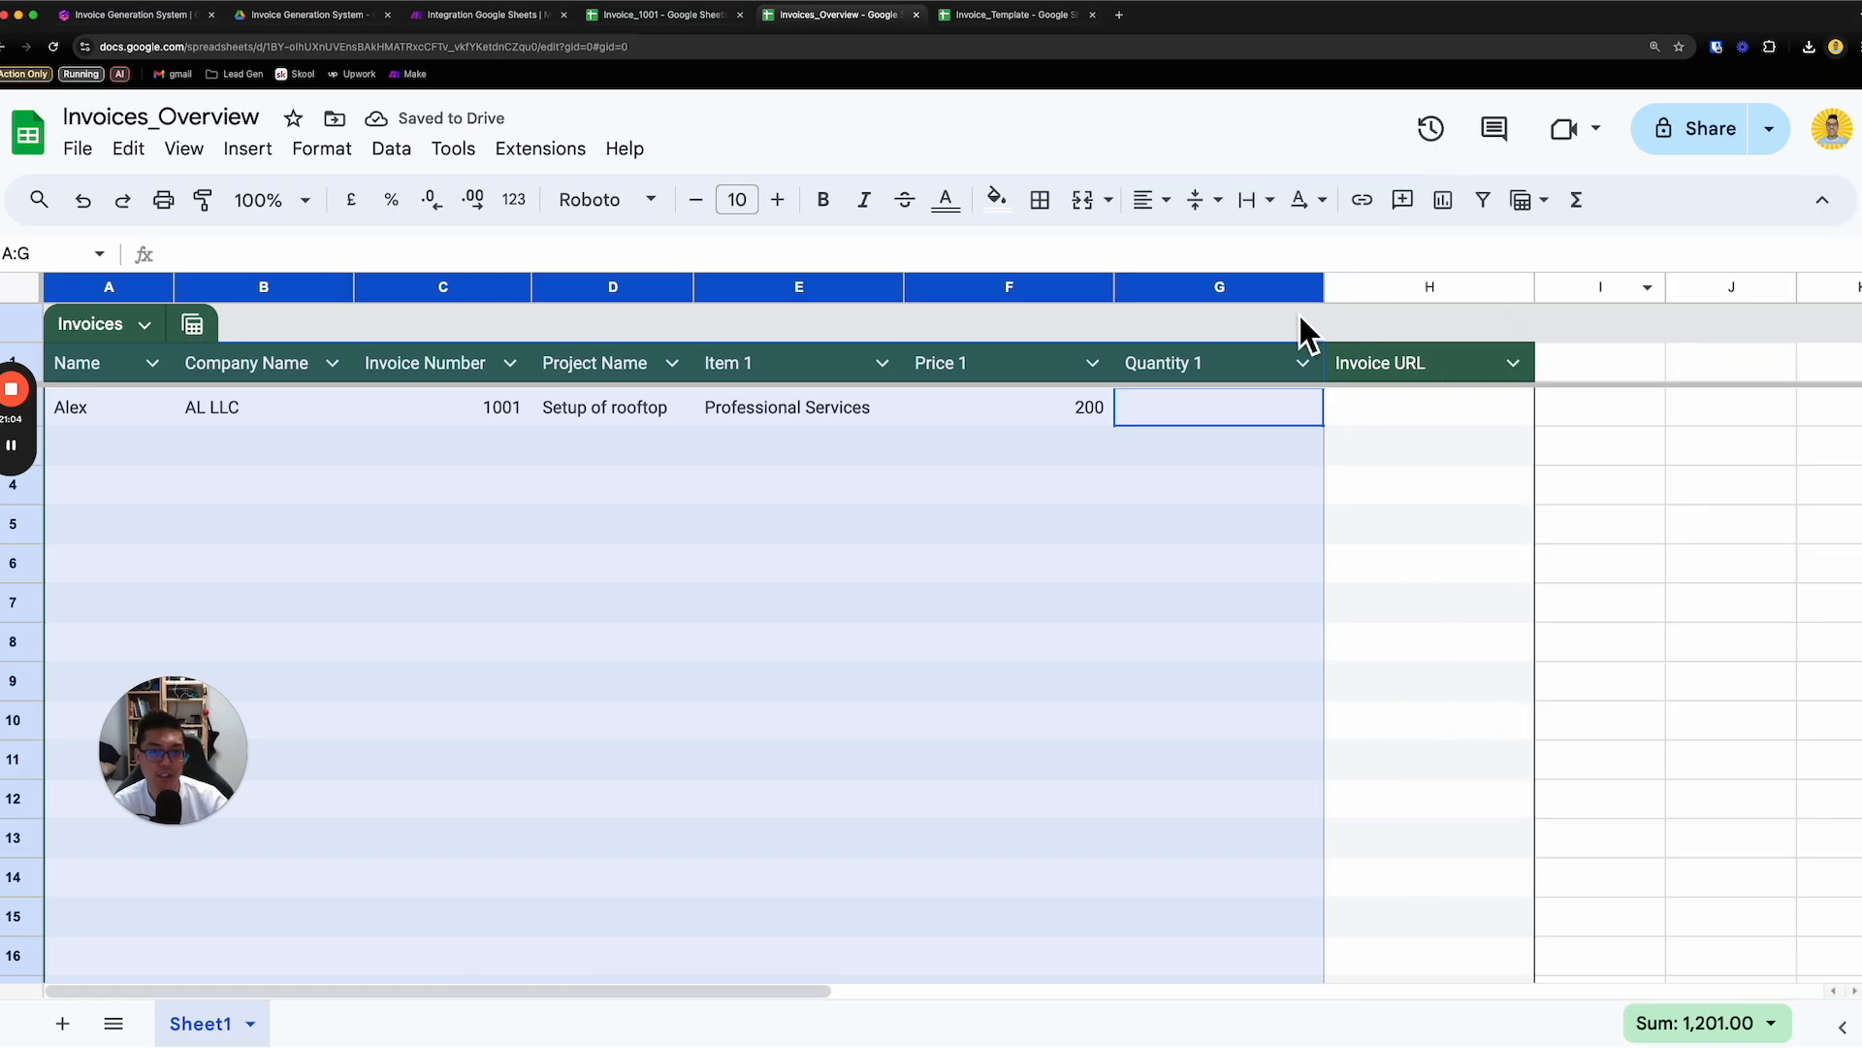
pyautogui.doubleClick(1325, 287)
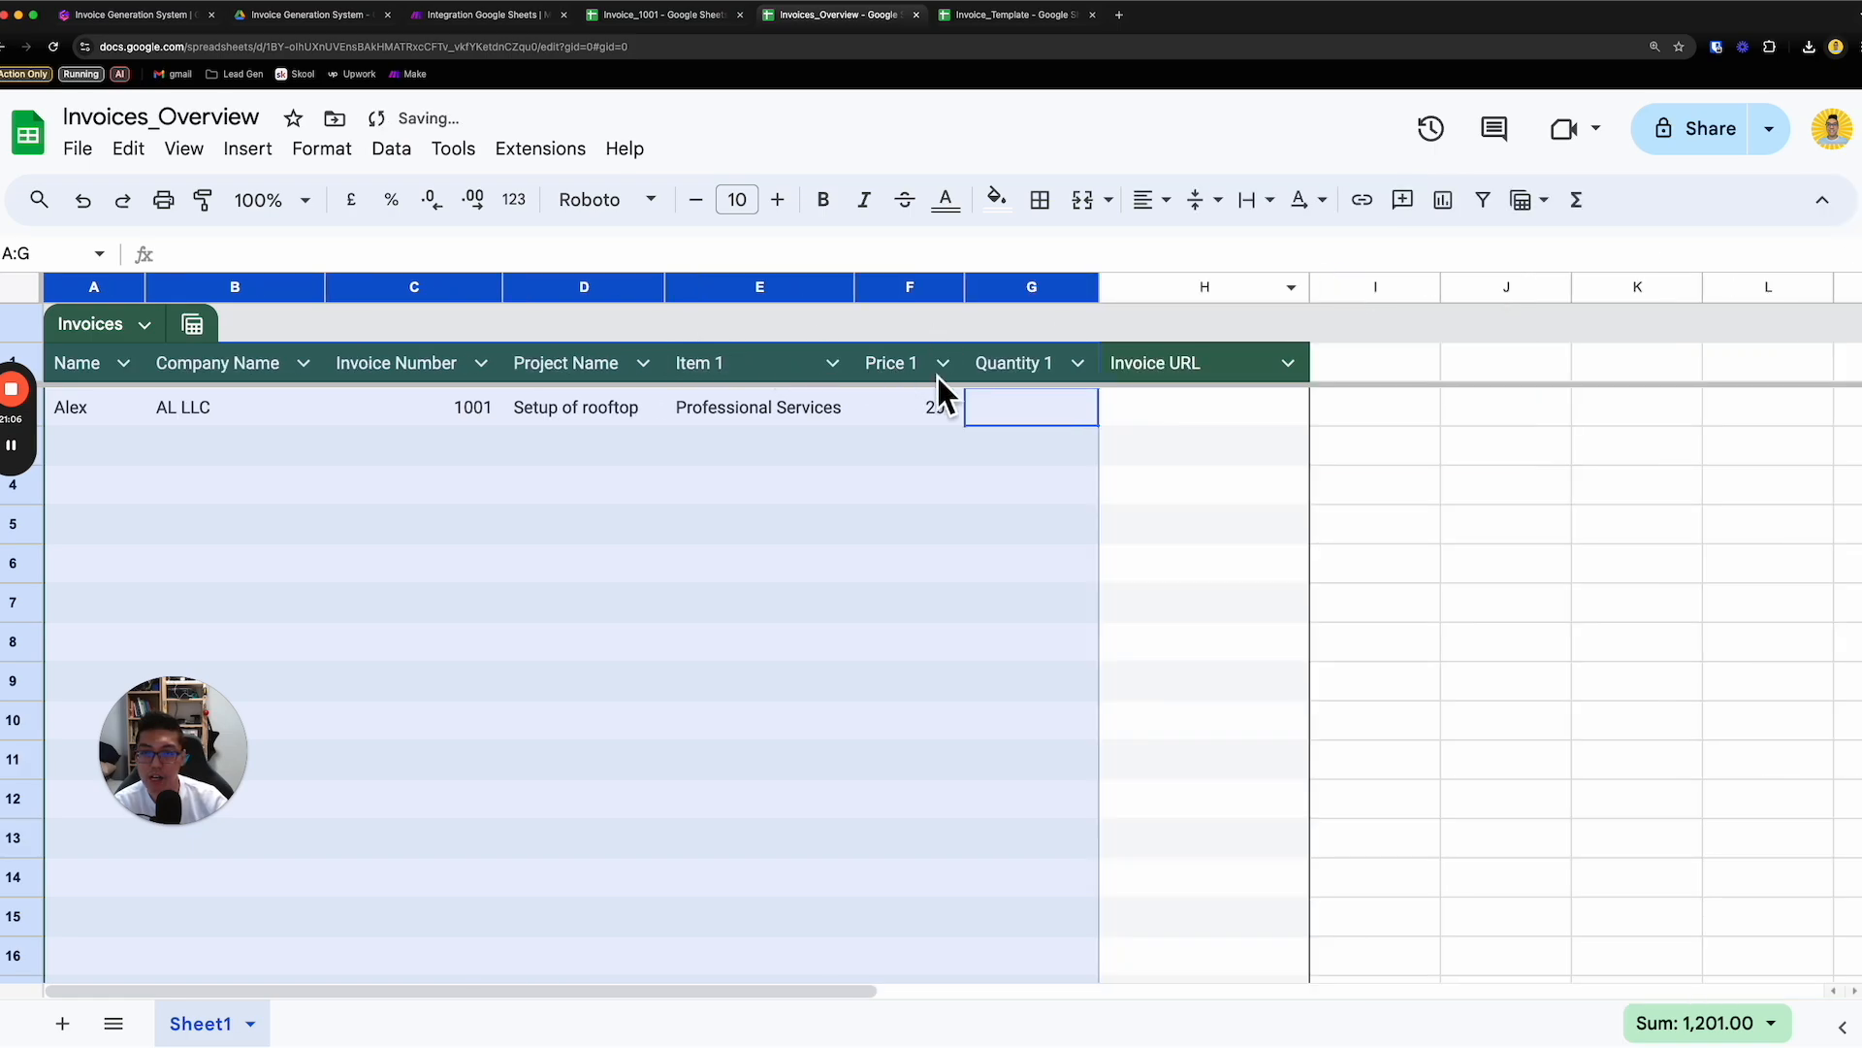
# - Enter 5 as Quantity 1 for invoice 1001 in row 2
pyautogui.click(1023, 408)
pyautogui.doubleClick(1023, 408)
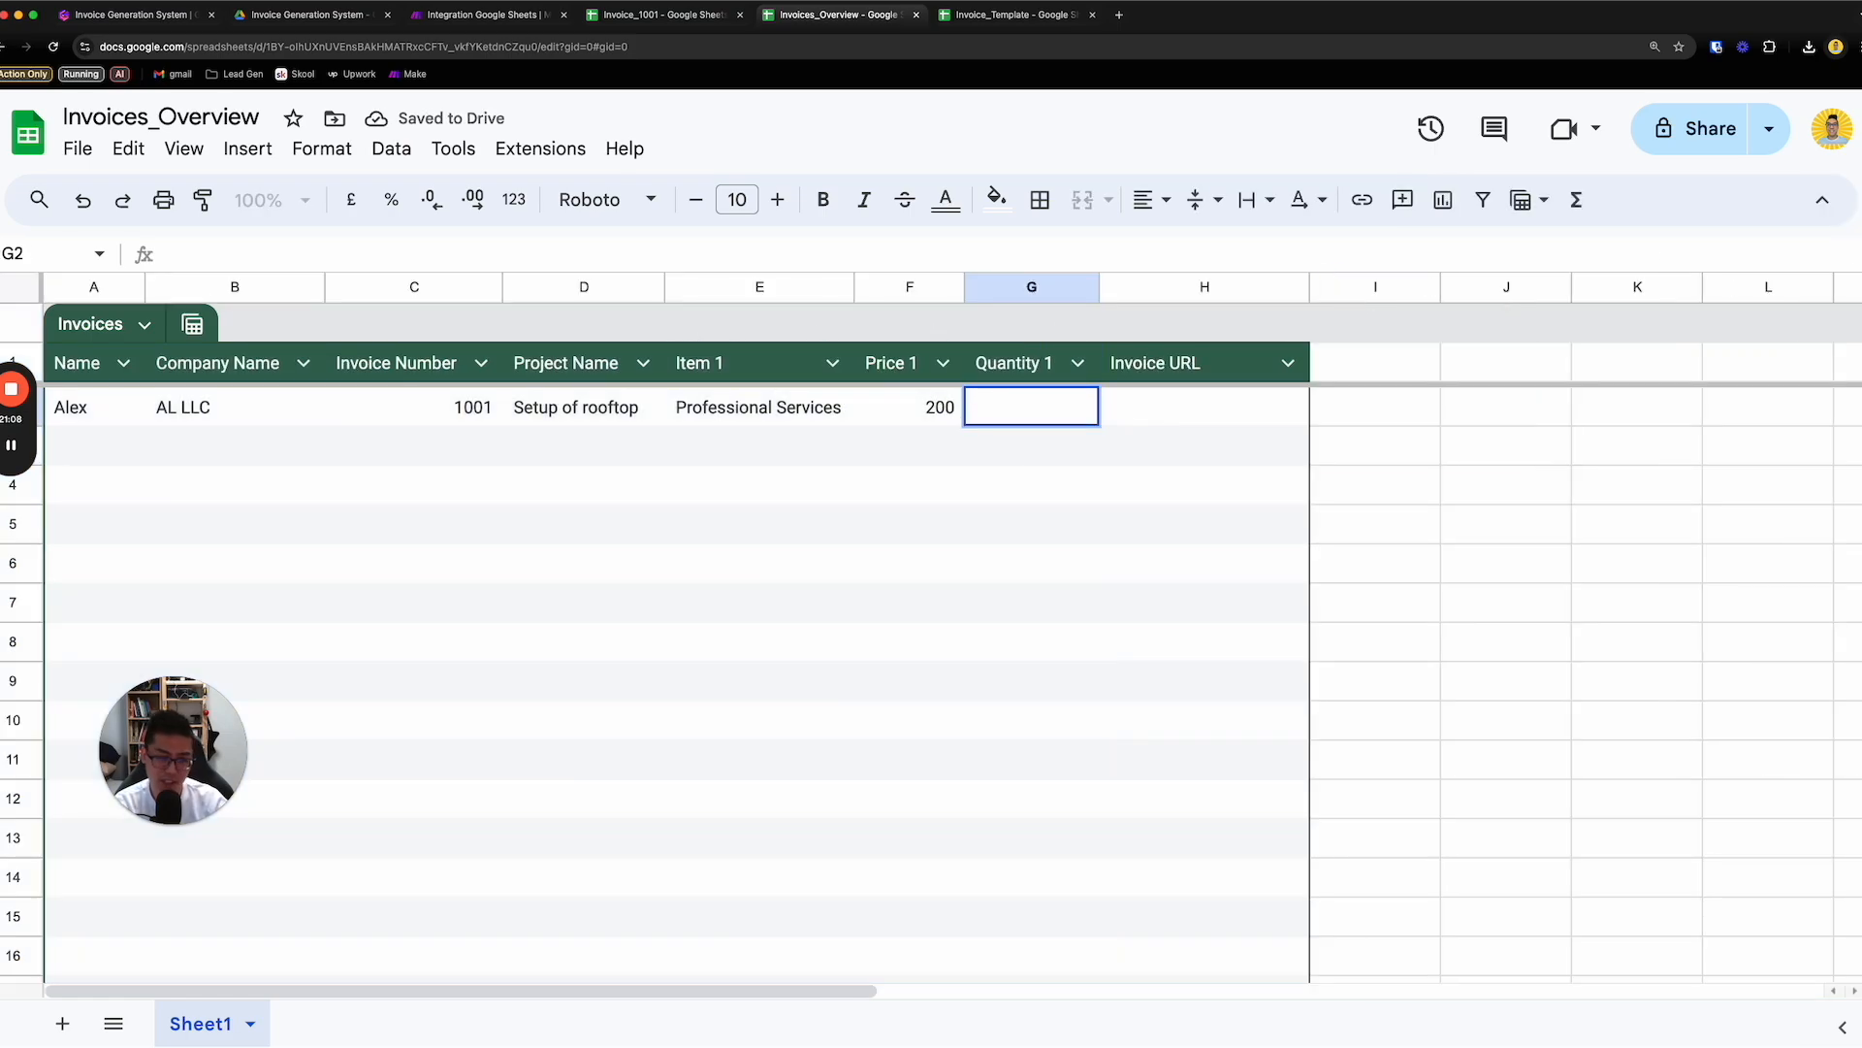
pyautogui.click(999, 526)
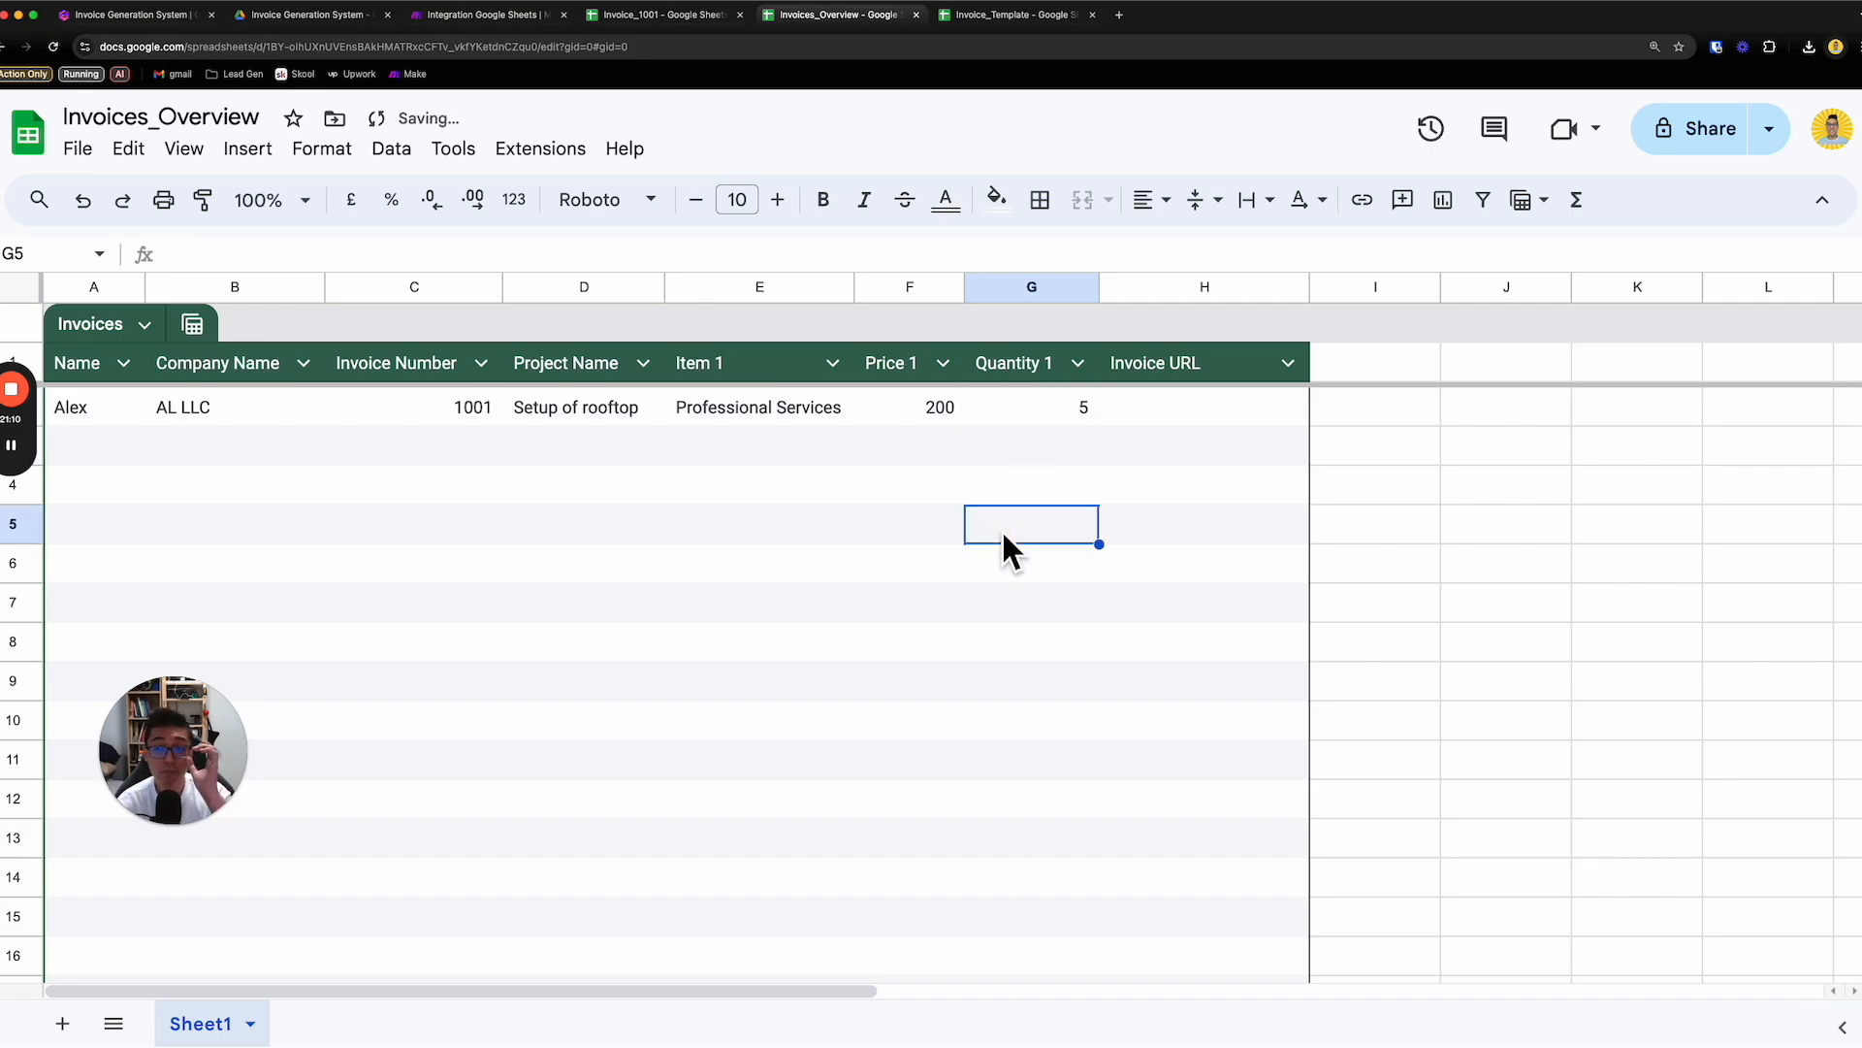
# - Replace the first item's Qty value in cell E19 of Invoice_Template with the placeholder {{quantity_1}}
pyautogui.click(673, 29)
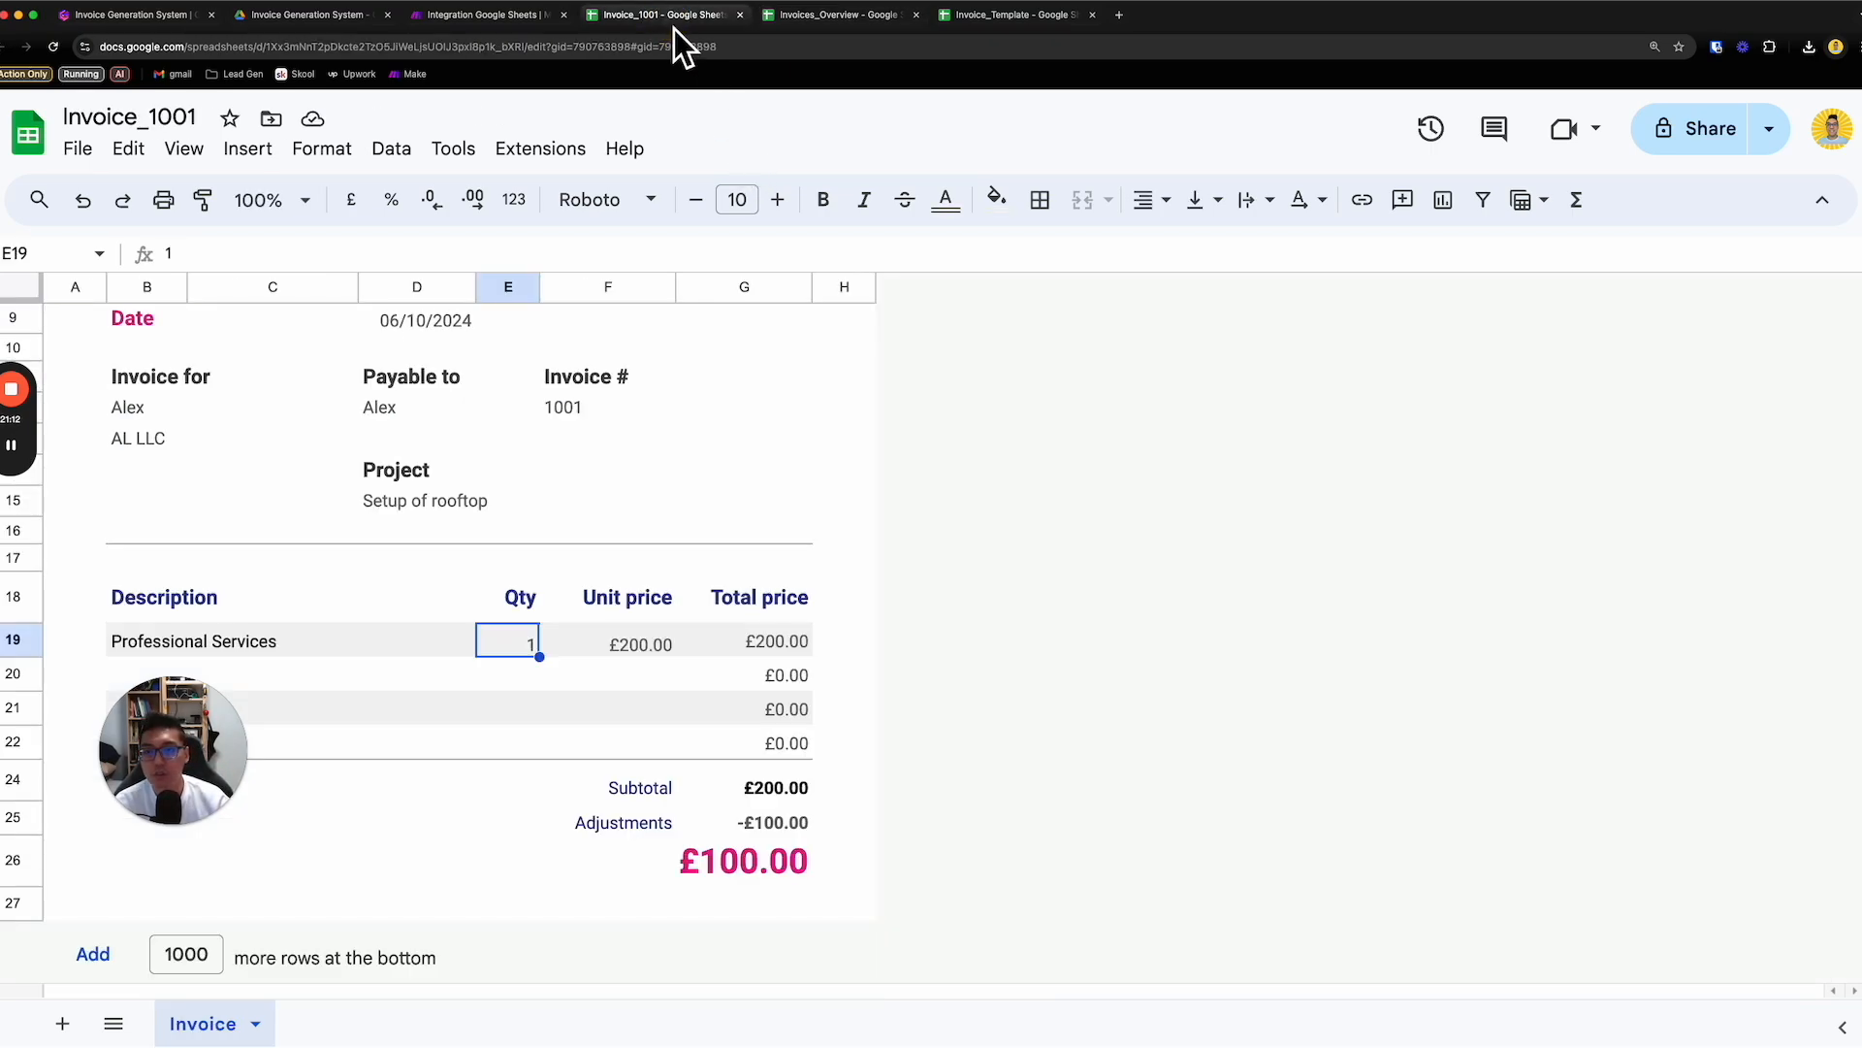
pyautogui.doubleClick(531, 650)
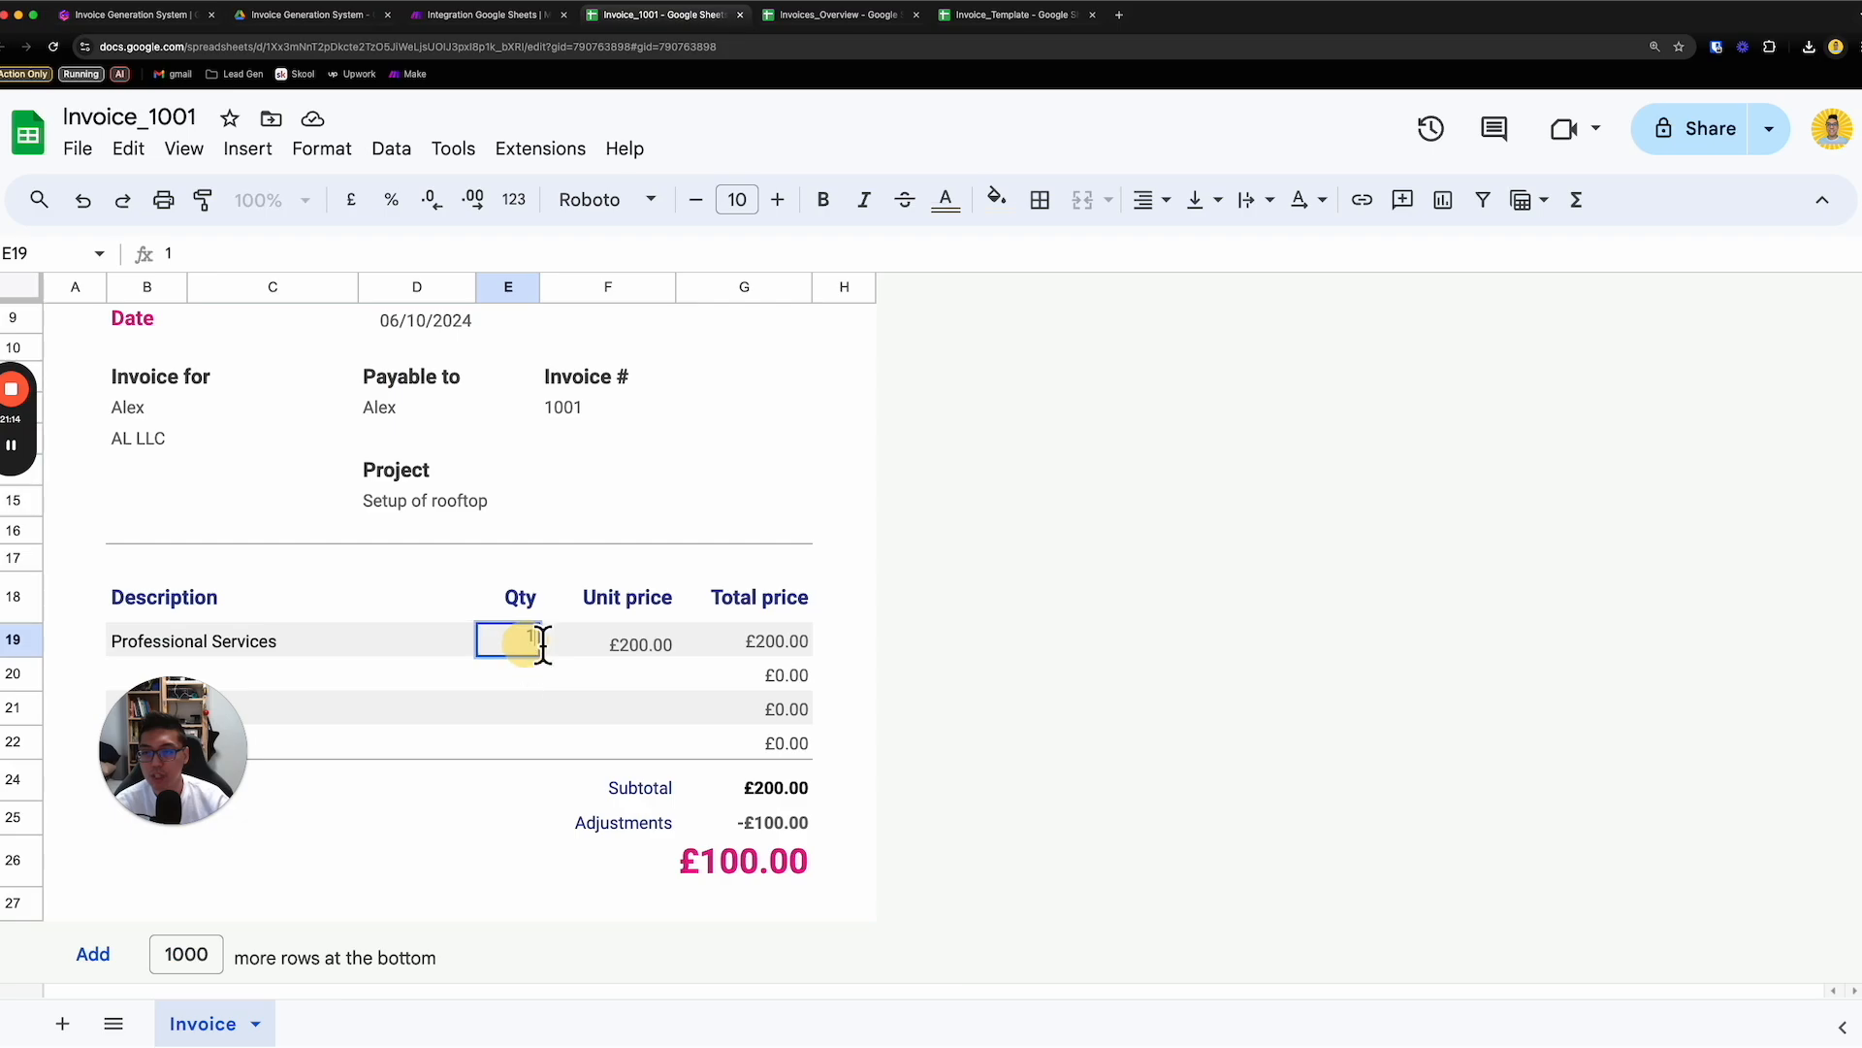
pyautogui.click(980, 26)
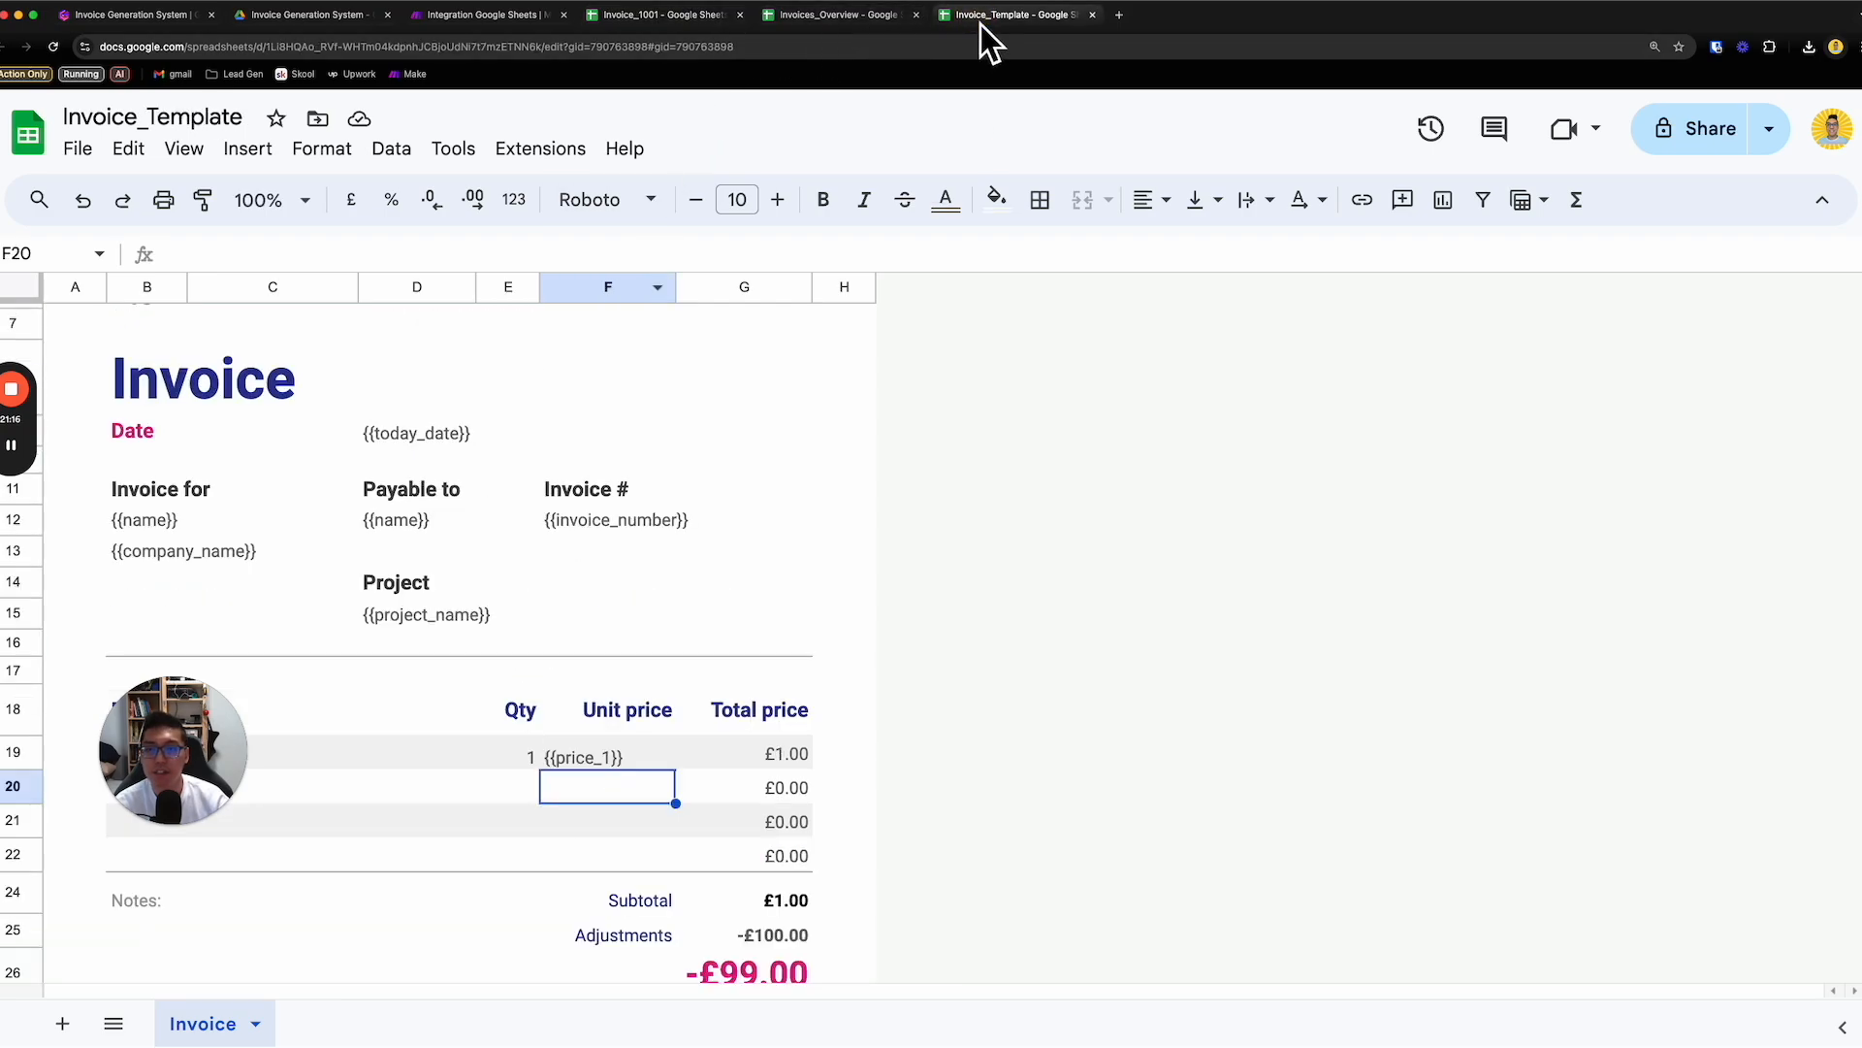
pyautogui.click(492, 761)
pyautogui.doubleClick(516, 764)
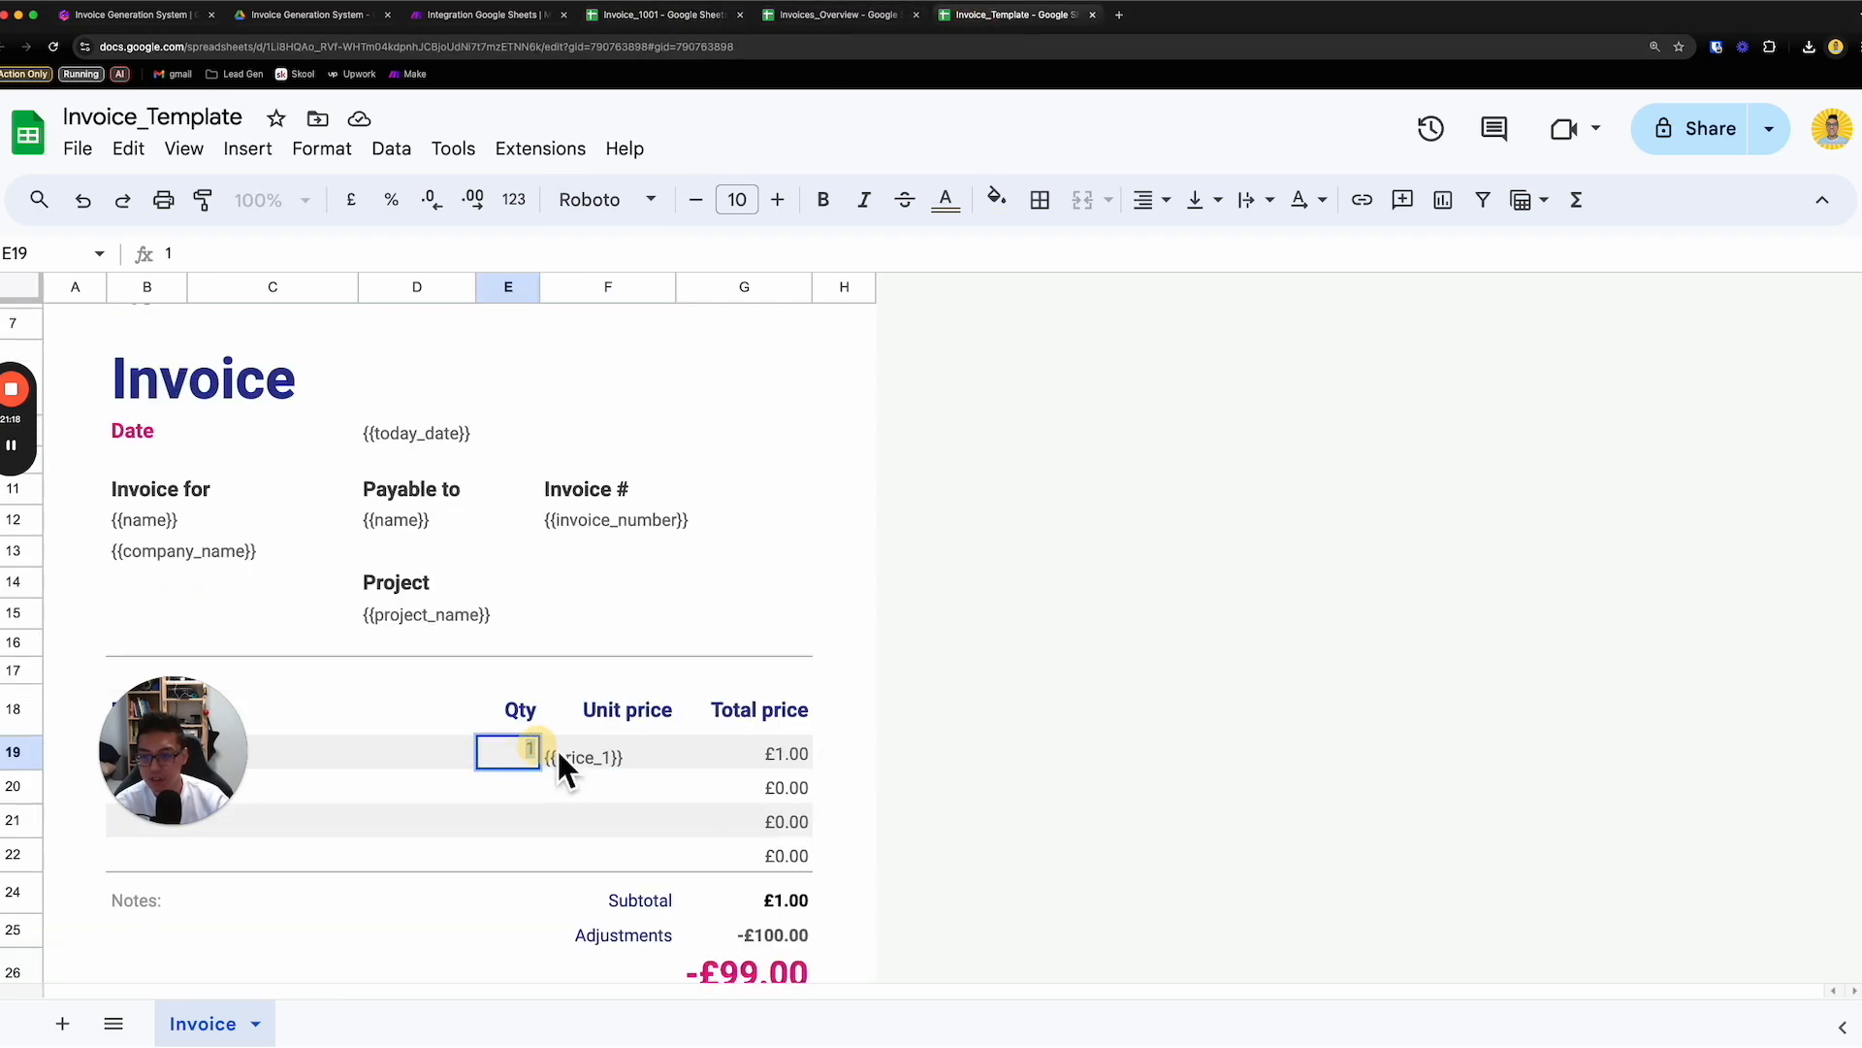
pyautogui.write('{{quantity_1}}')
pyautogui.press('Return')
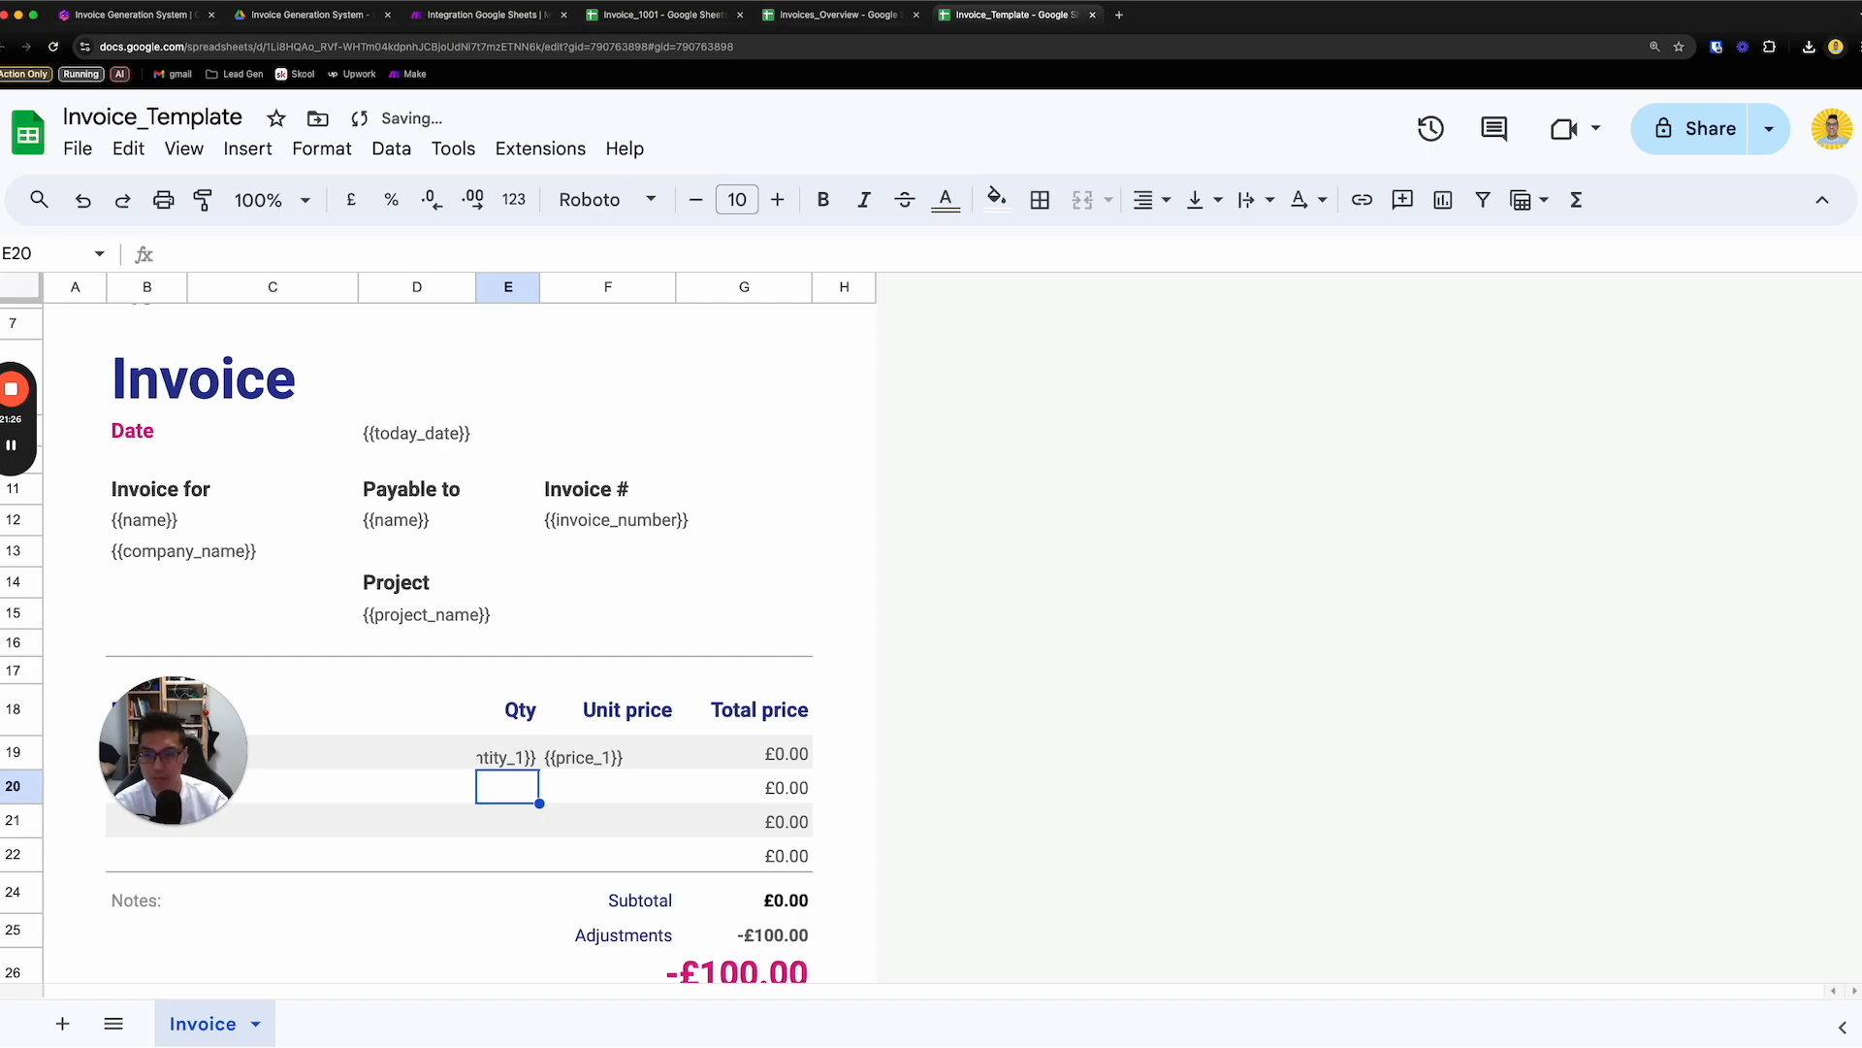
pyautogui.scroll(3, 861, 718)
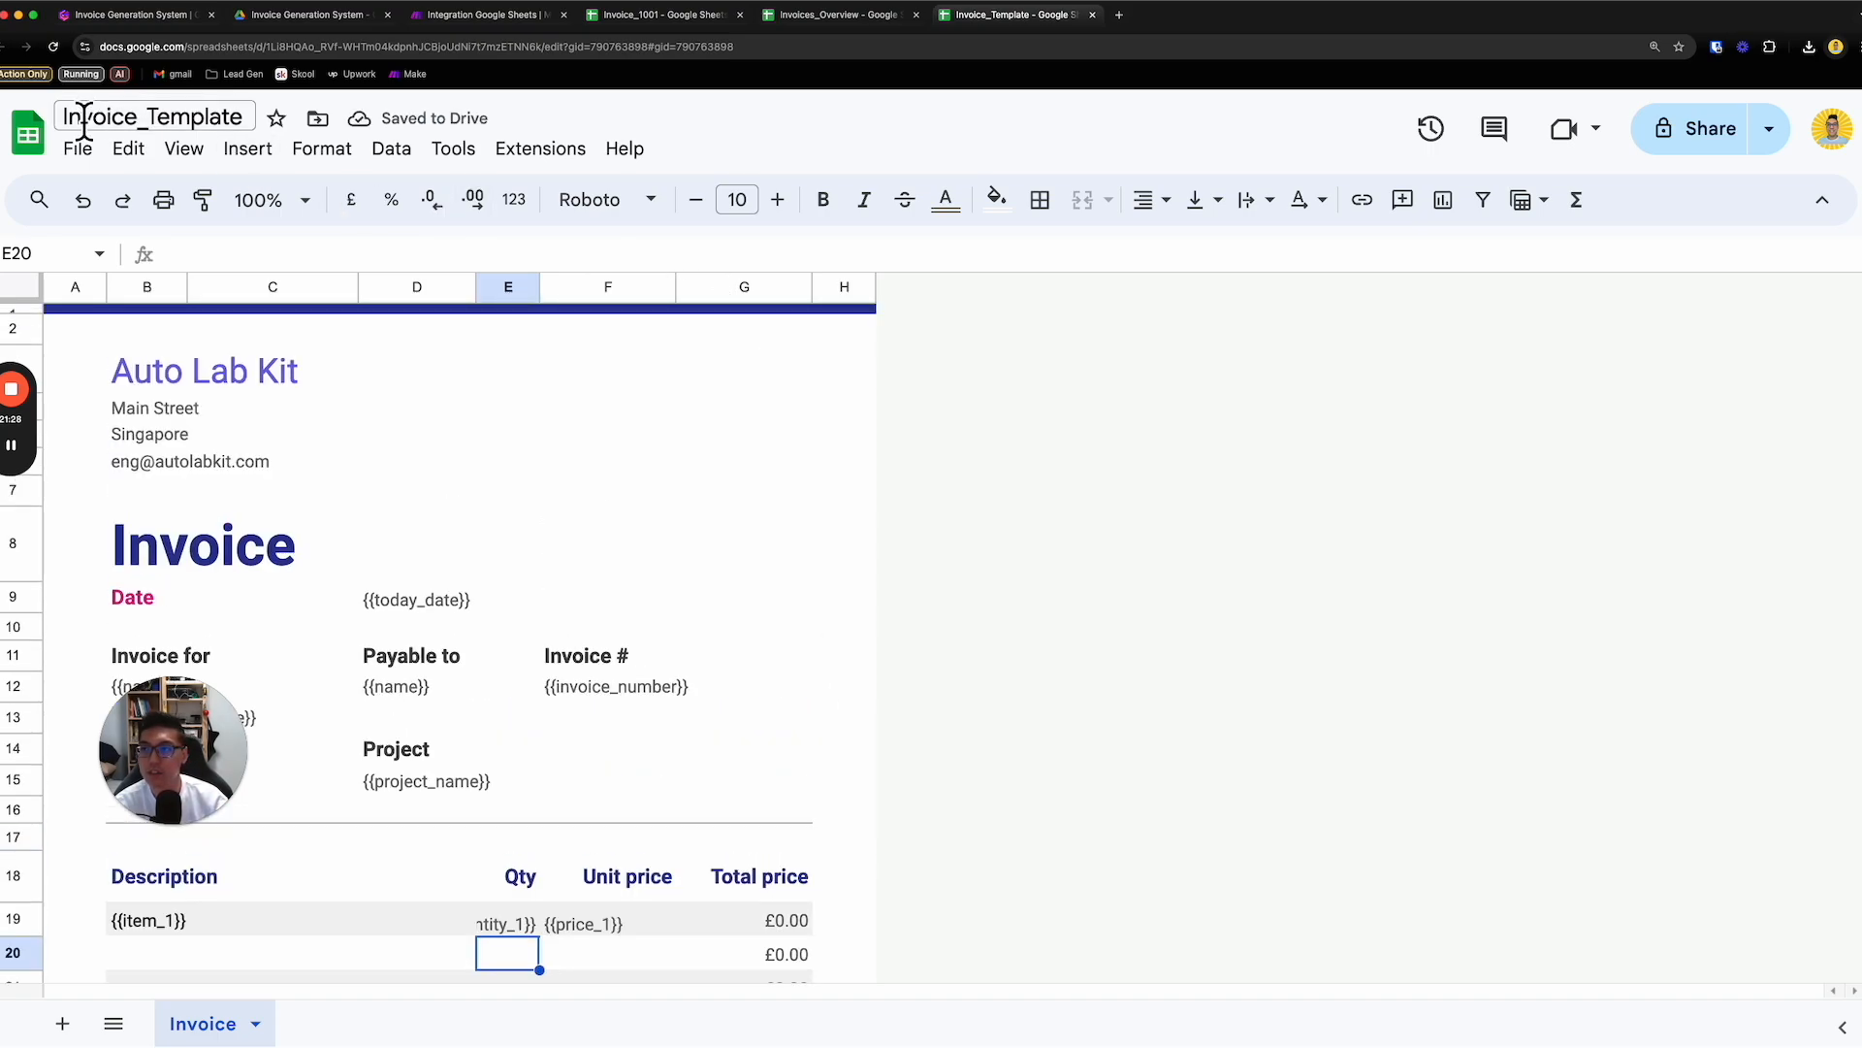
# - Close the previously generated Invoice_1001 spreadsheet, leaving it without saving pending changes
pyautogui.click(809, 24)
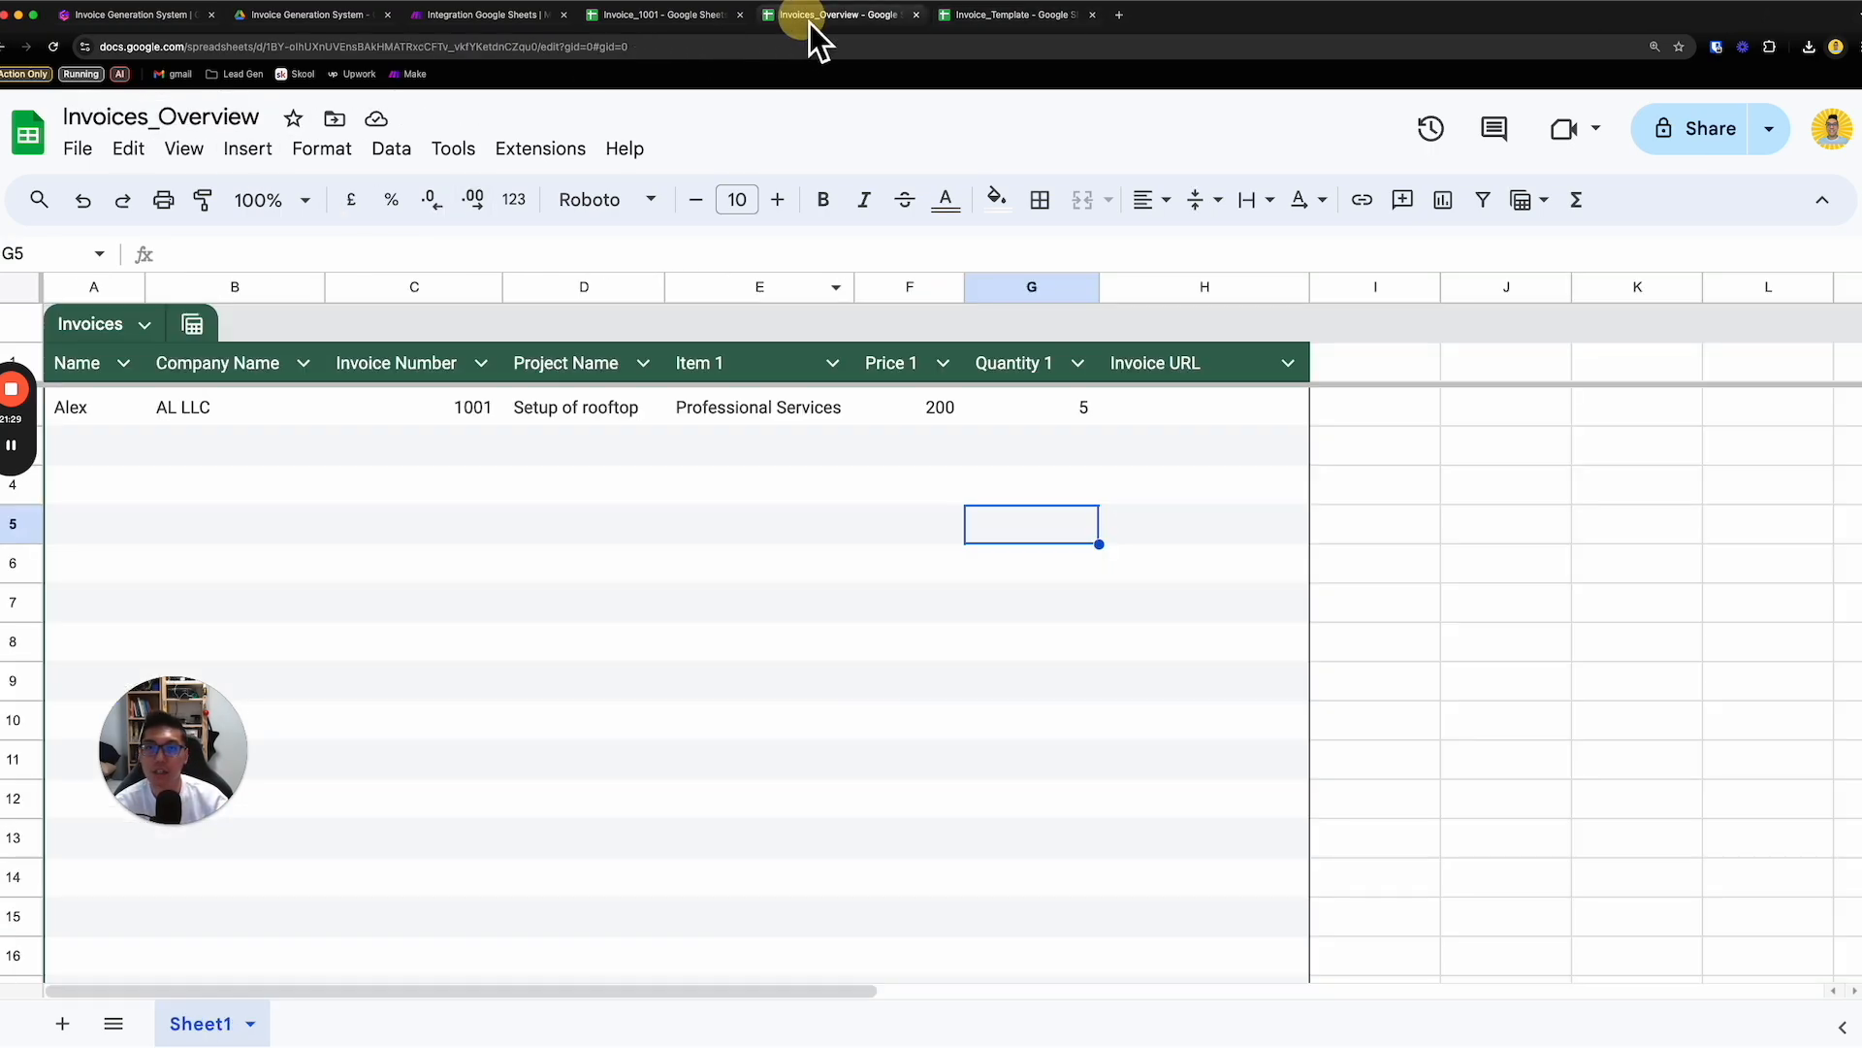
pyautogui.click(669, 14)
pyautogui.click(741, 16)
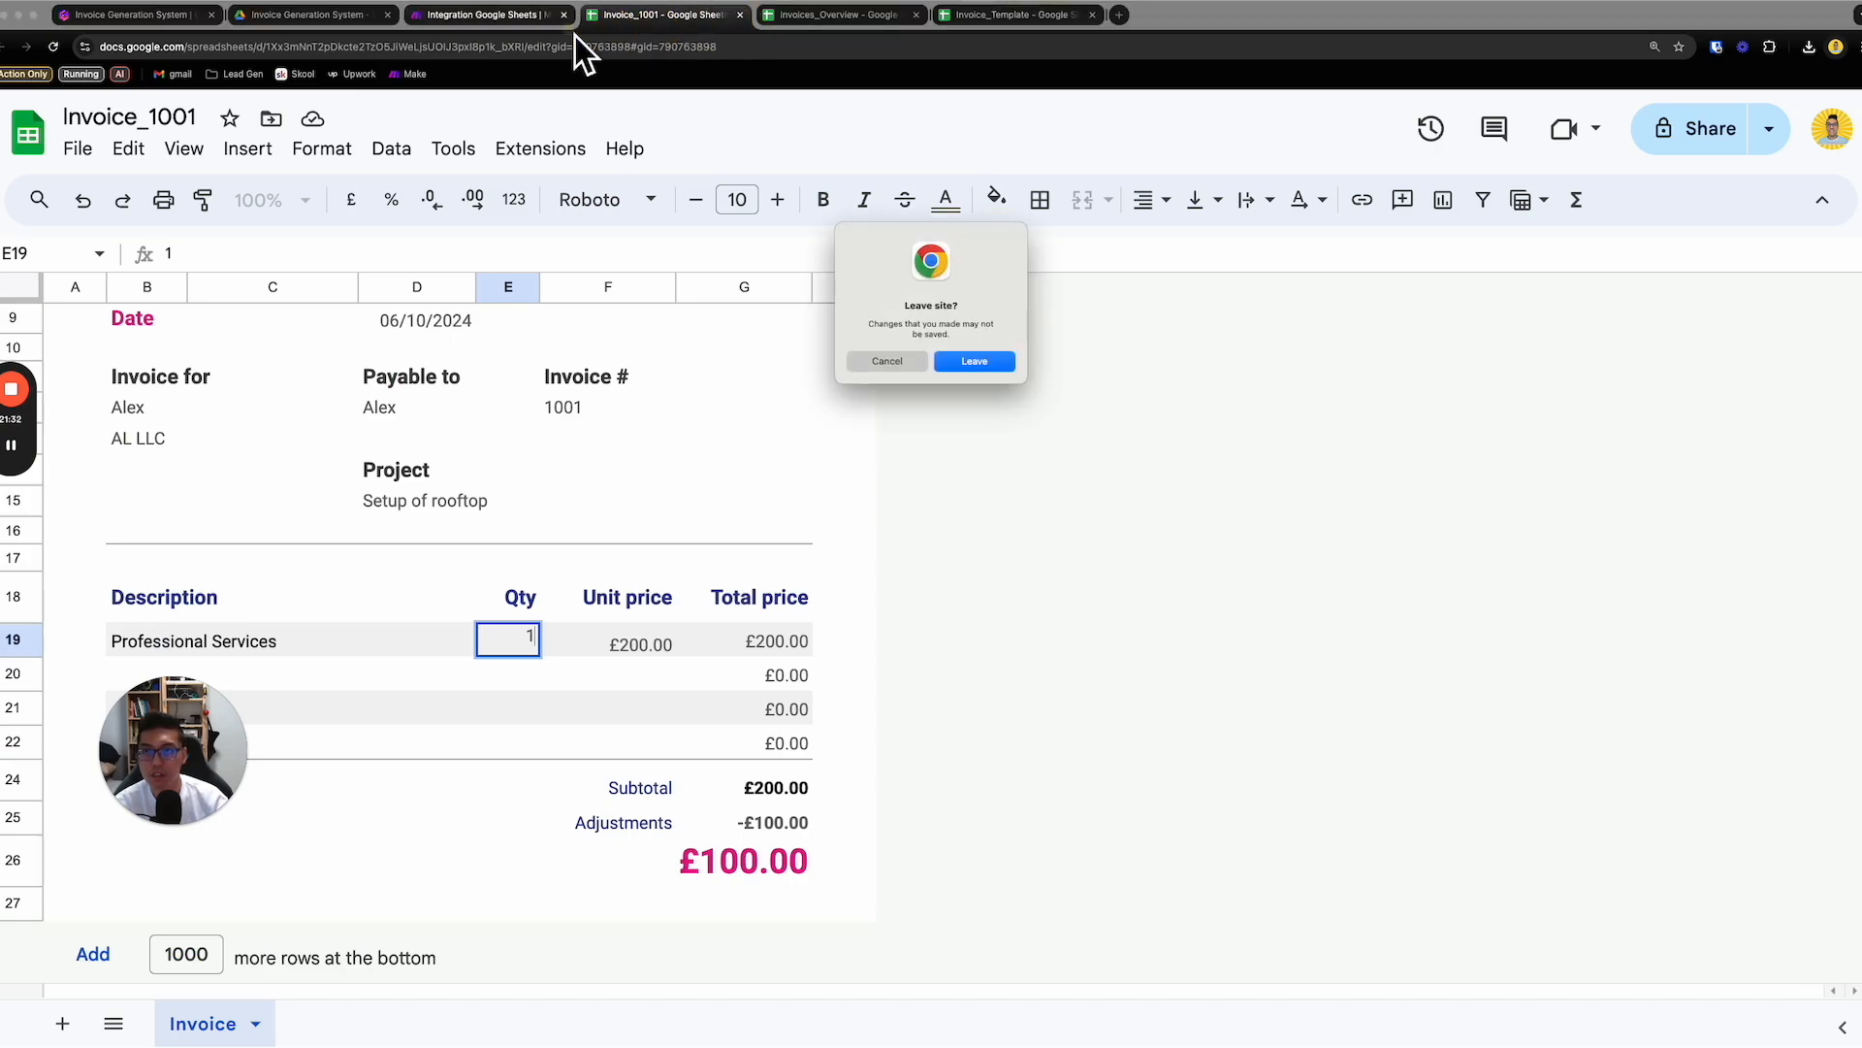
pyautogui.click(972, 370)
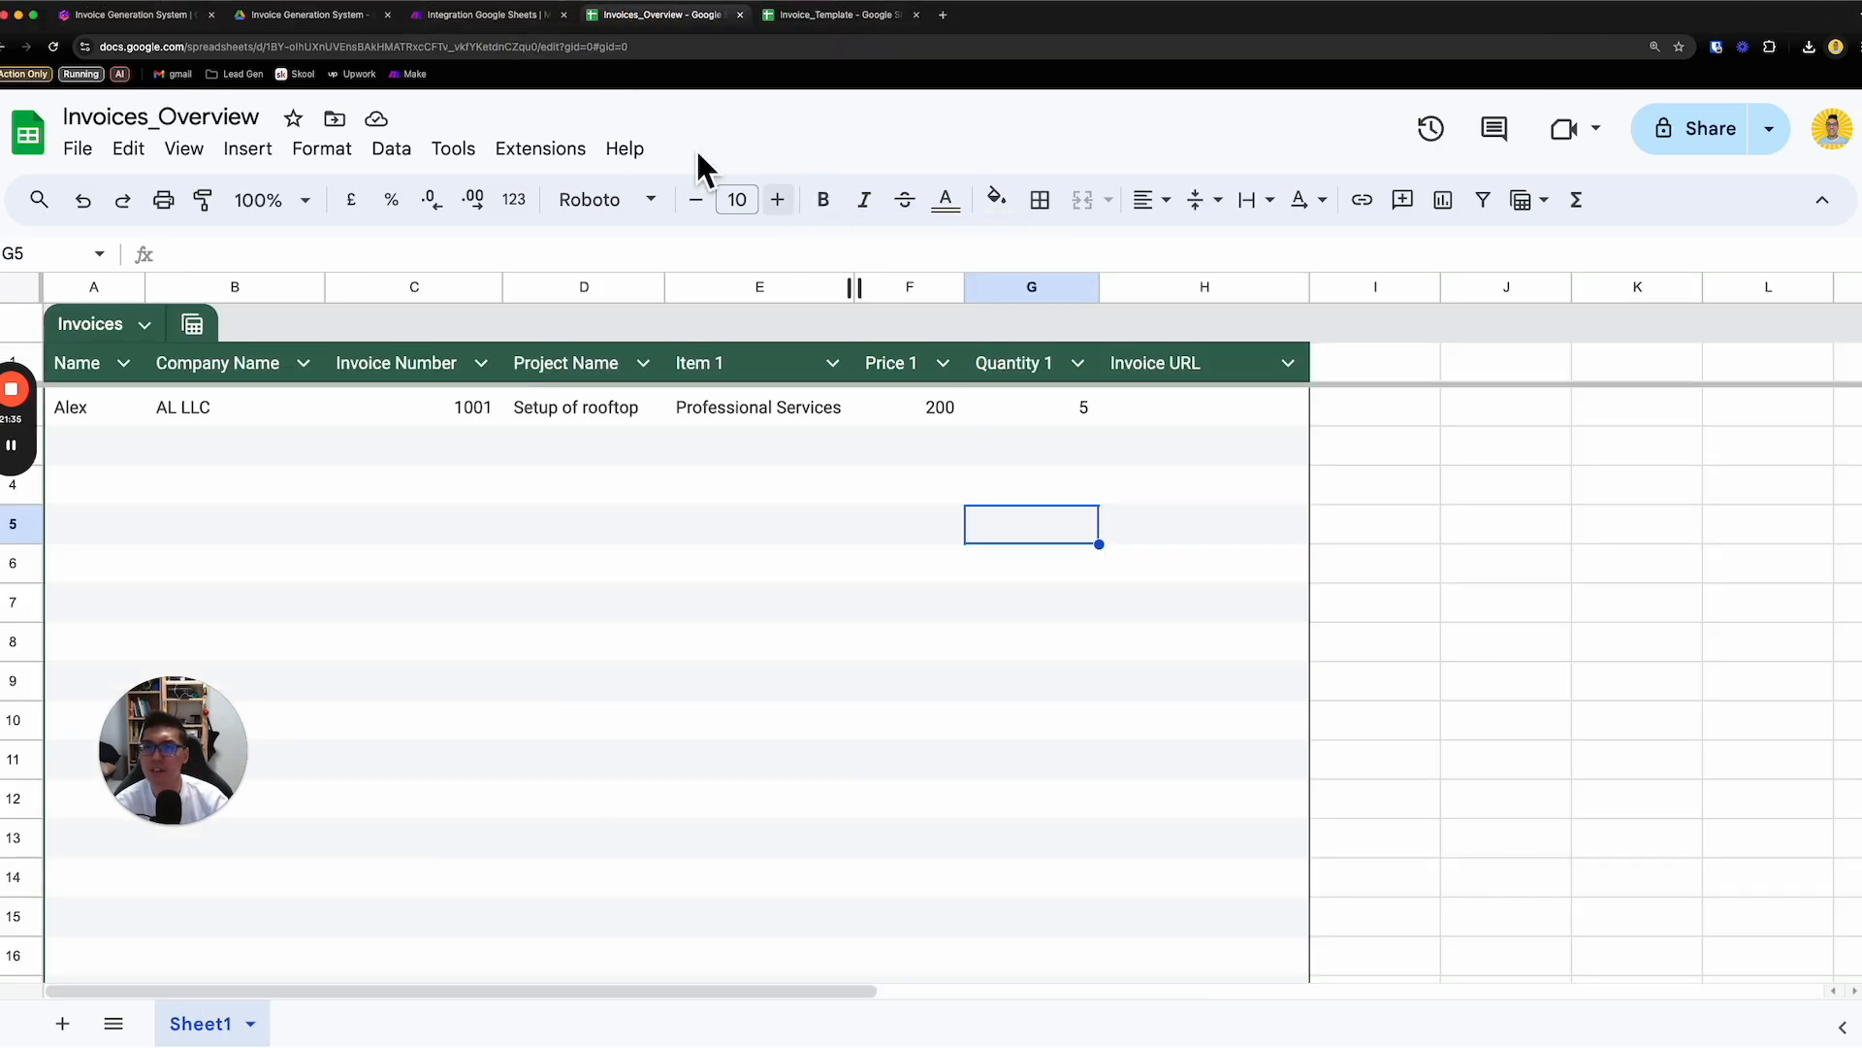
# - Switch to the Make scenario and set the Search Rows module's filter column to Invoice URL (H), saving the module
pyautogui.click(514, 26)
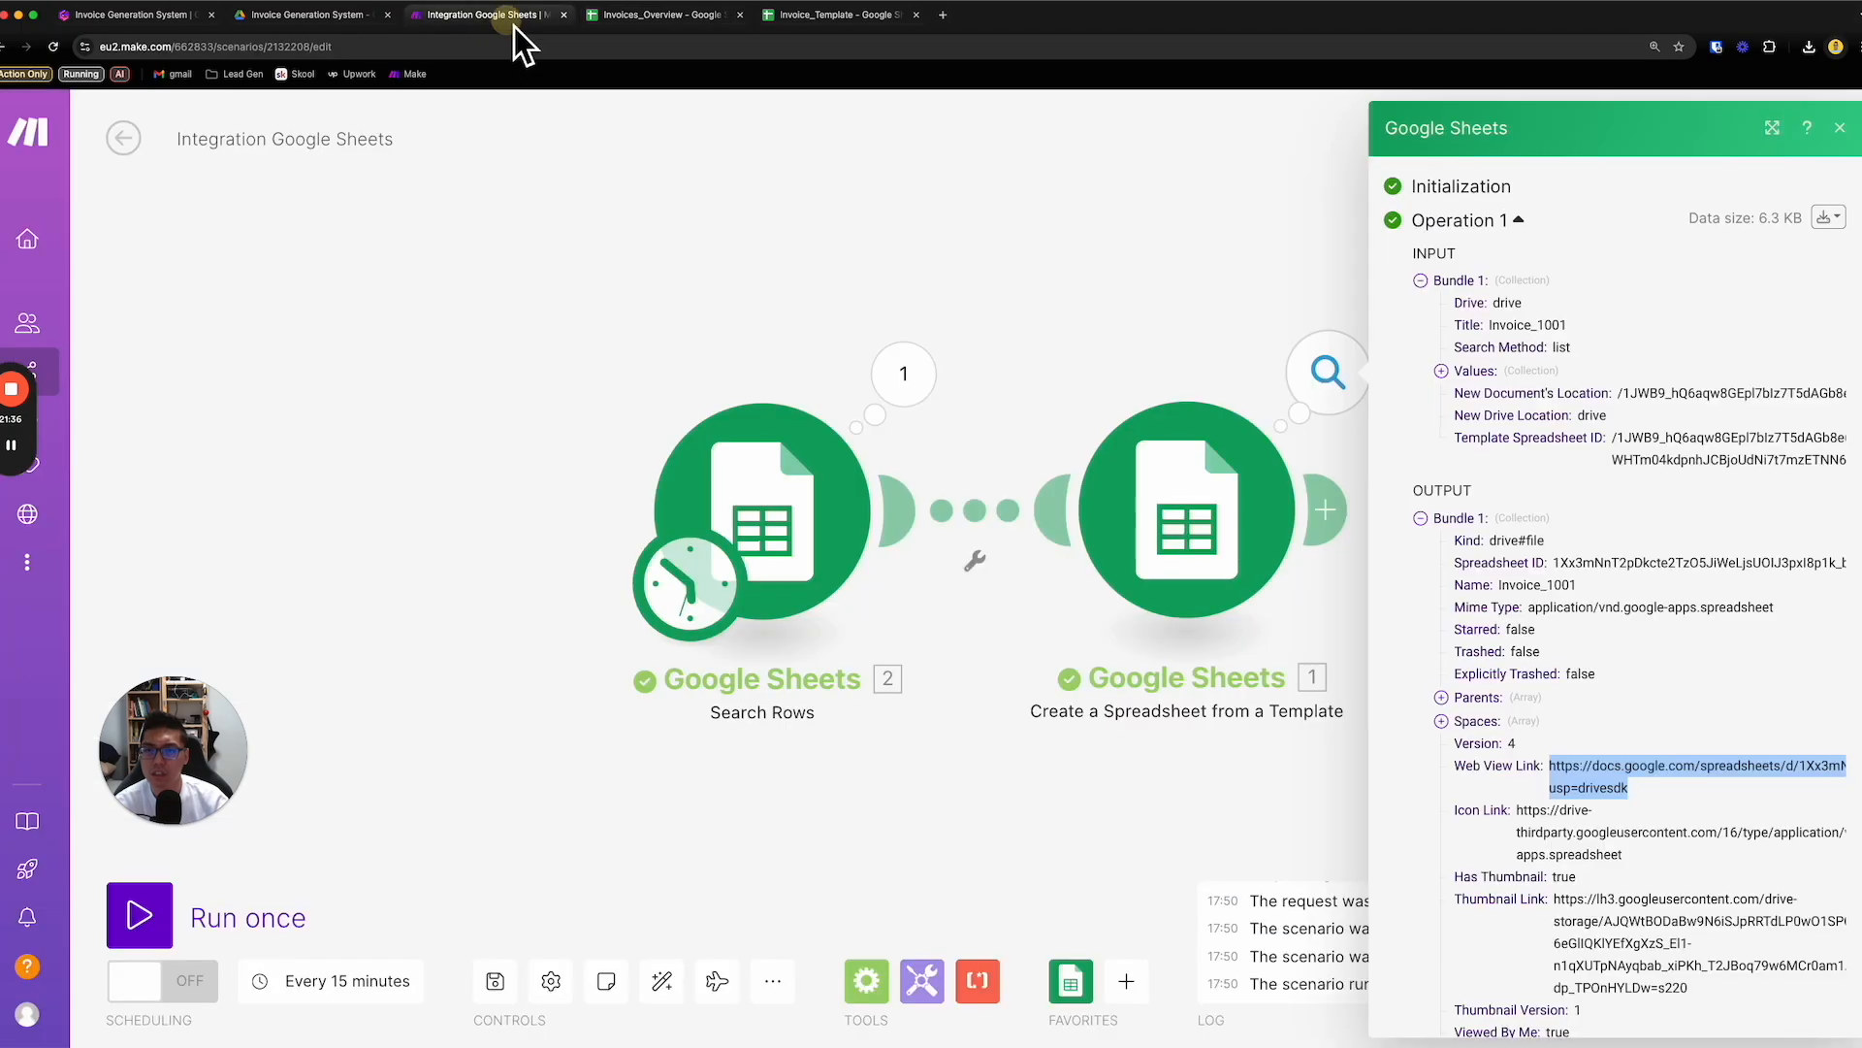
pyautogui.click(831, 480)
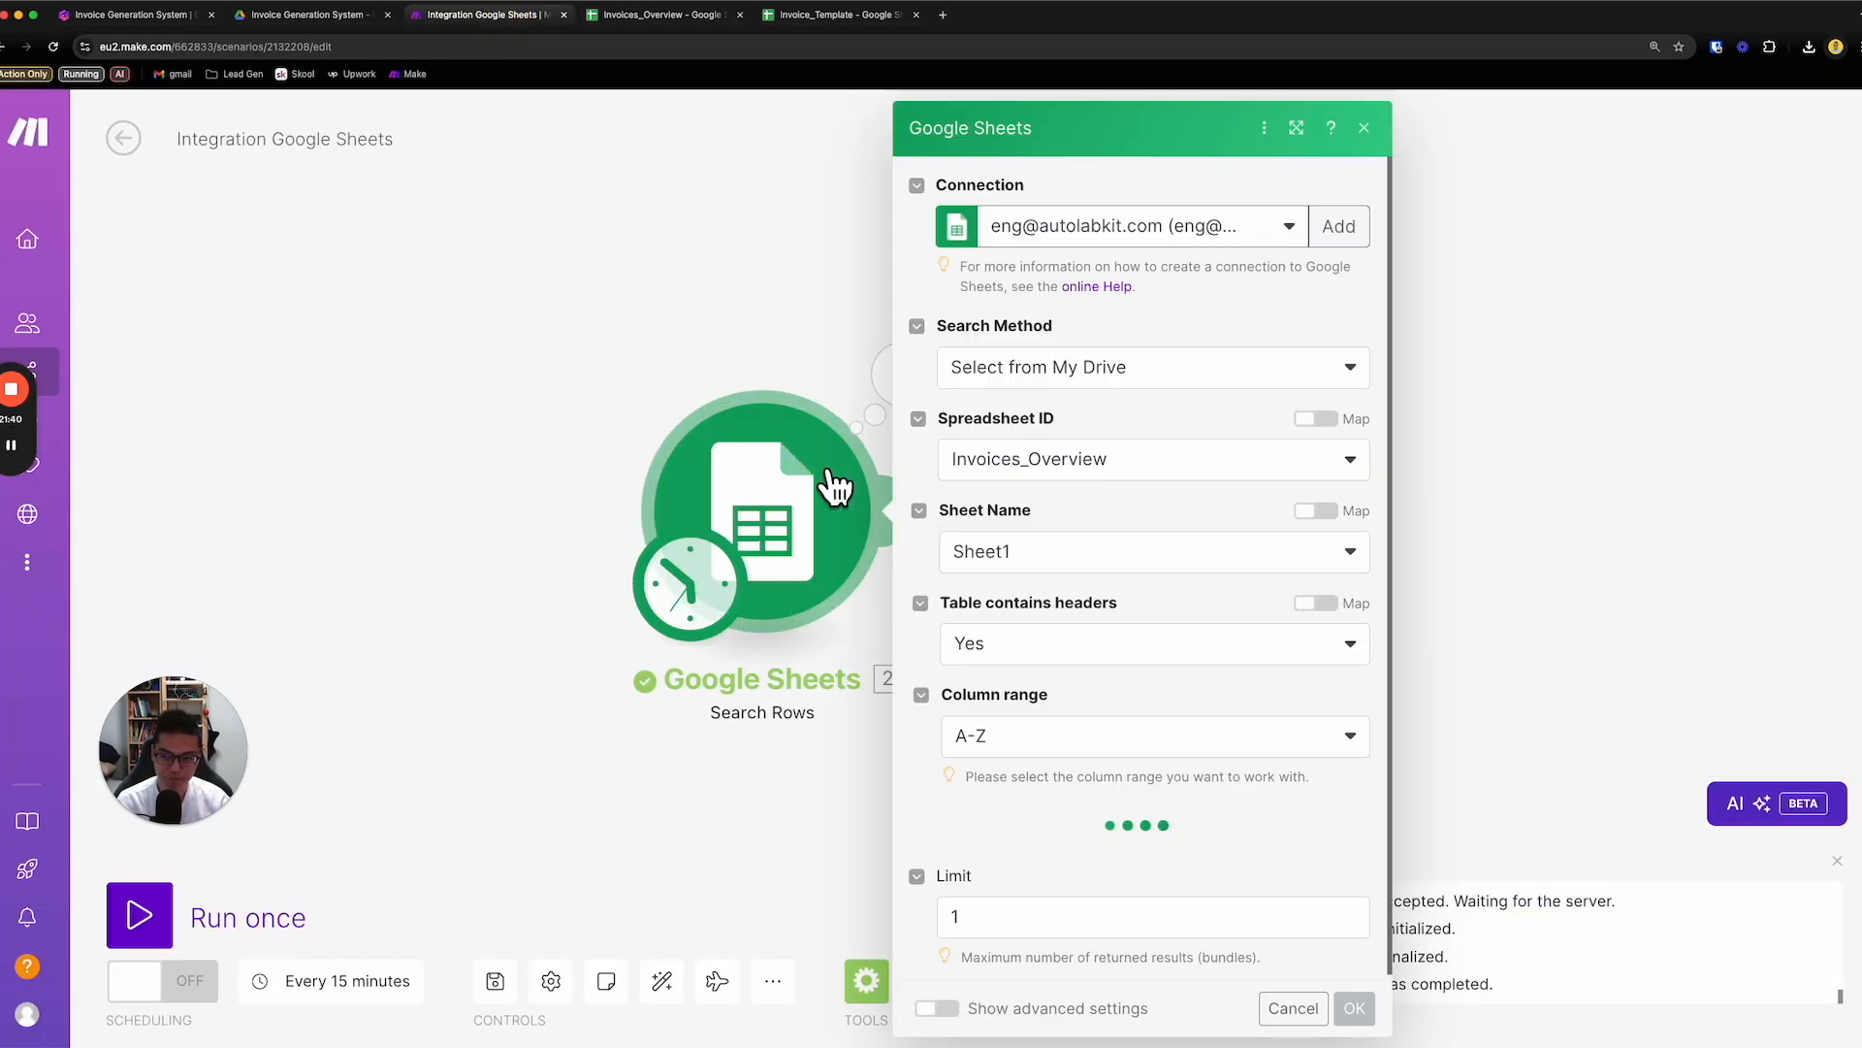
pyautogui.scroll(-4, 1040, 582)
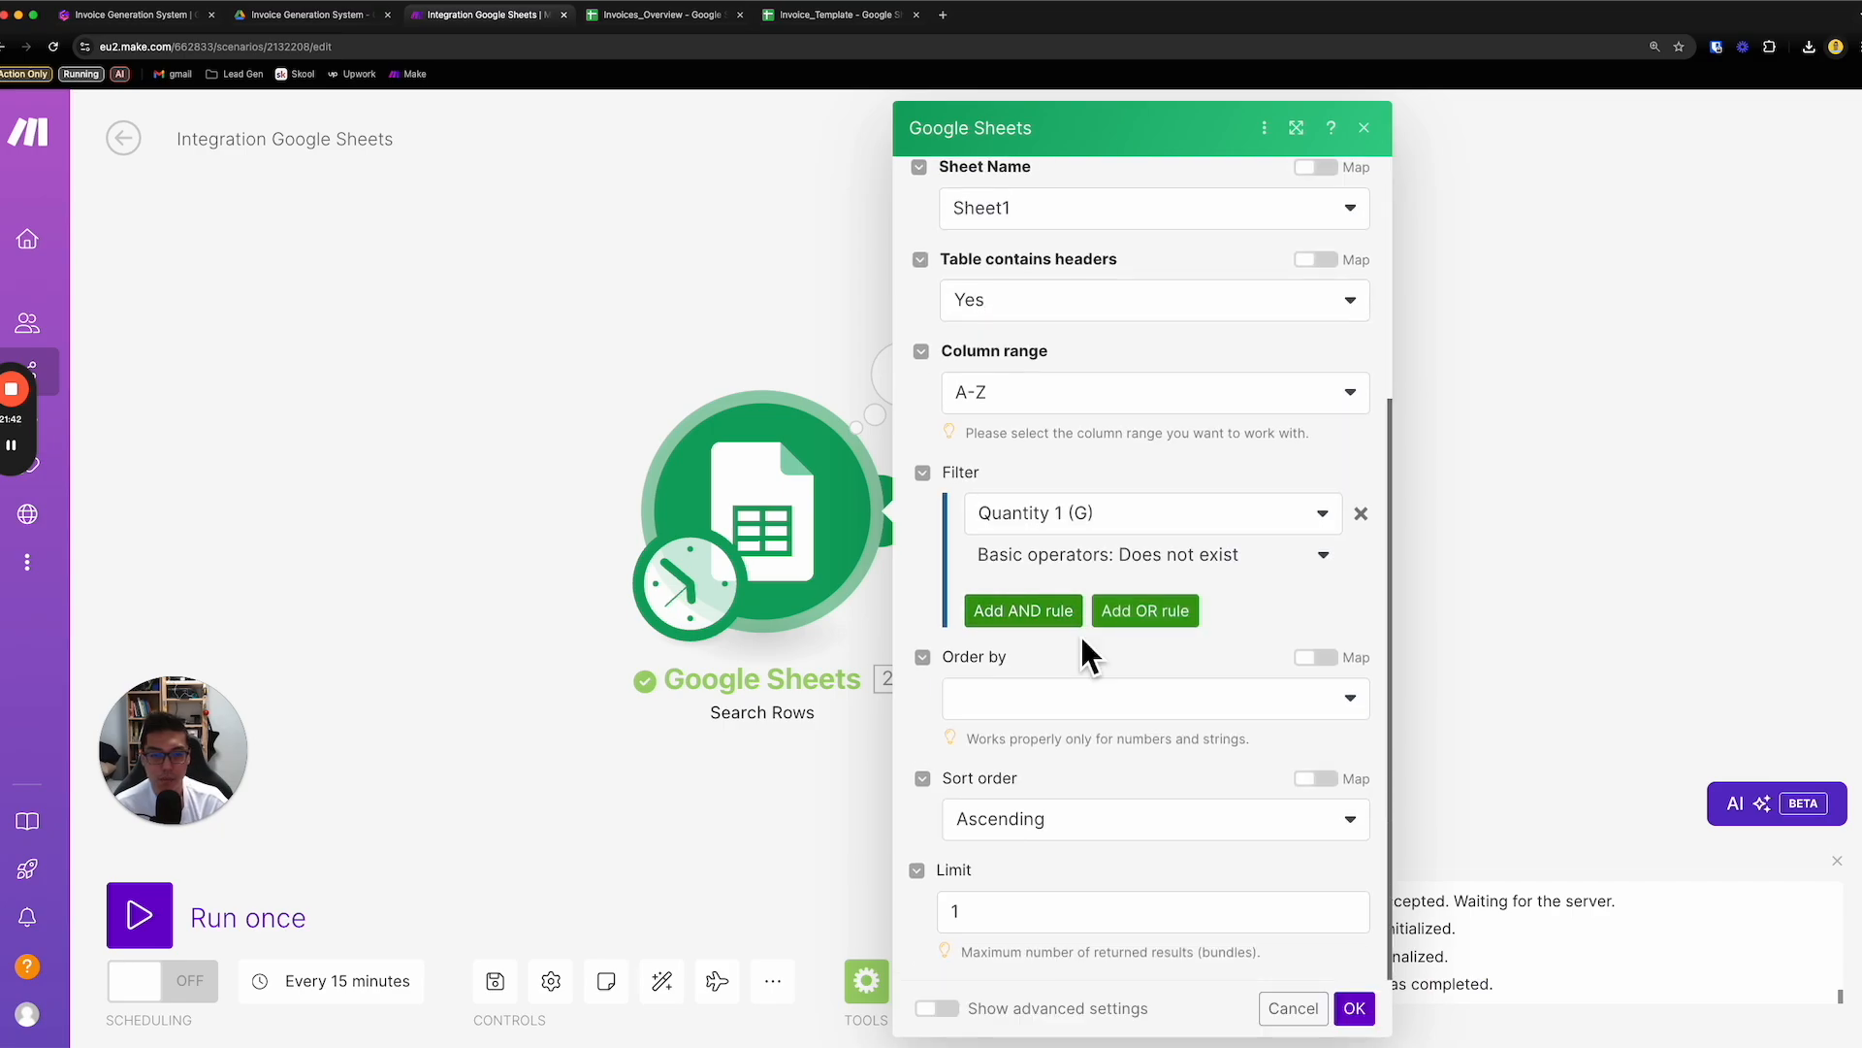
pyautogui.click(1164, 514)
pyautogui.click(1144, 823)
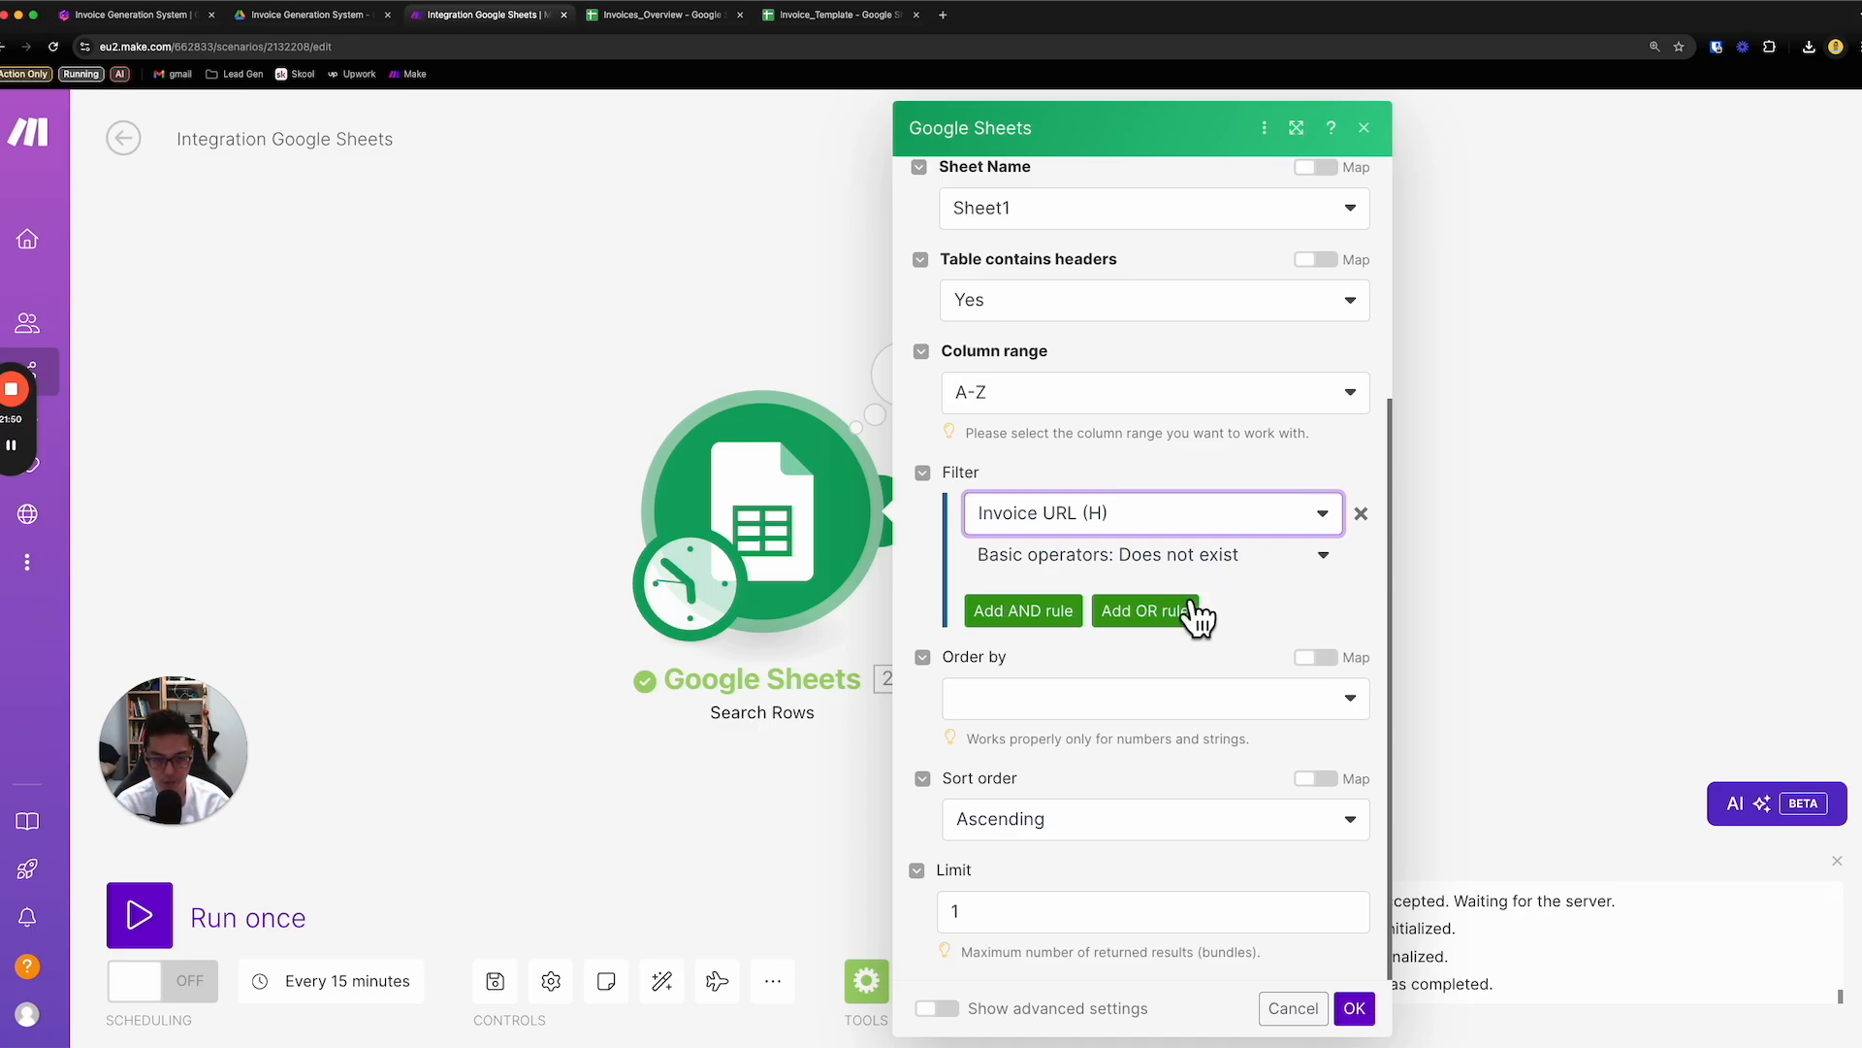
pyautogui.click(1355, 1014)
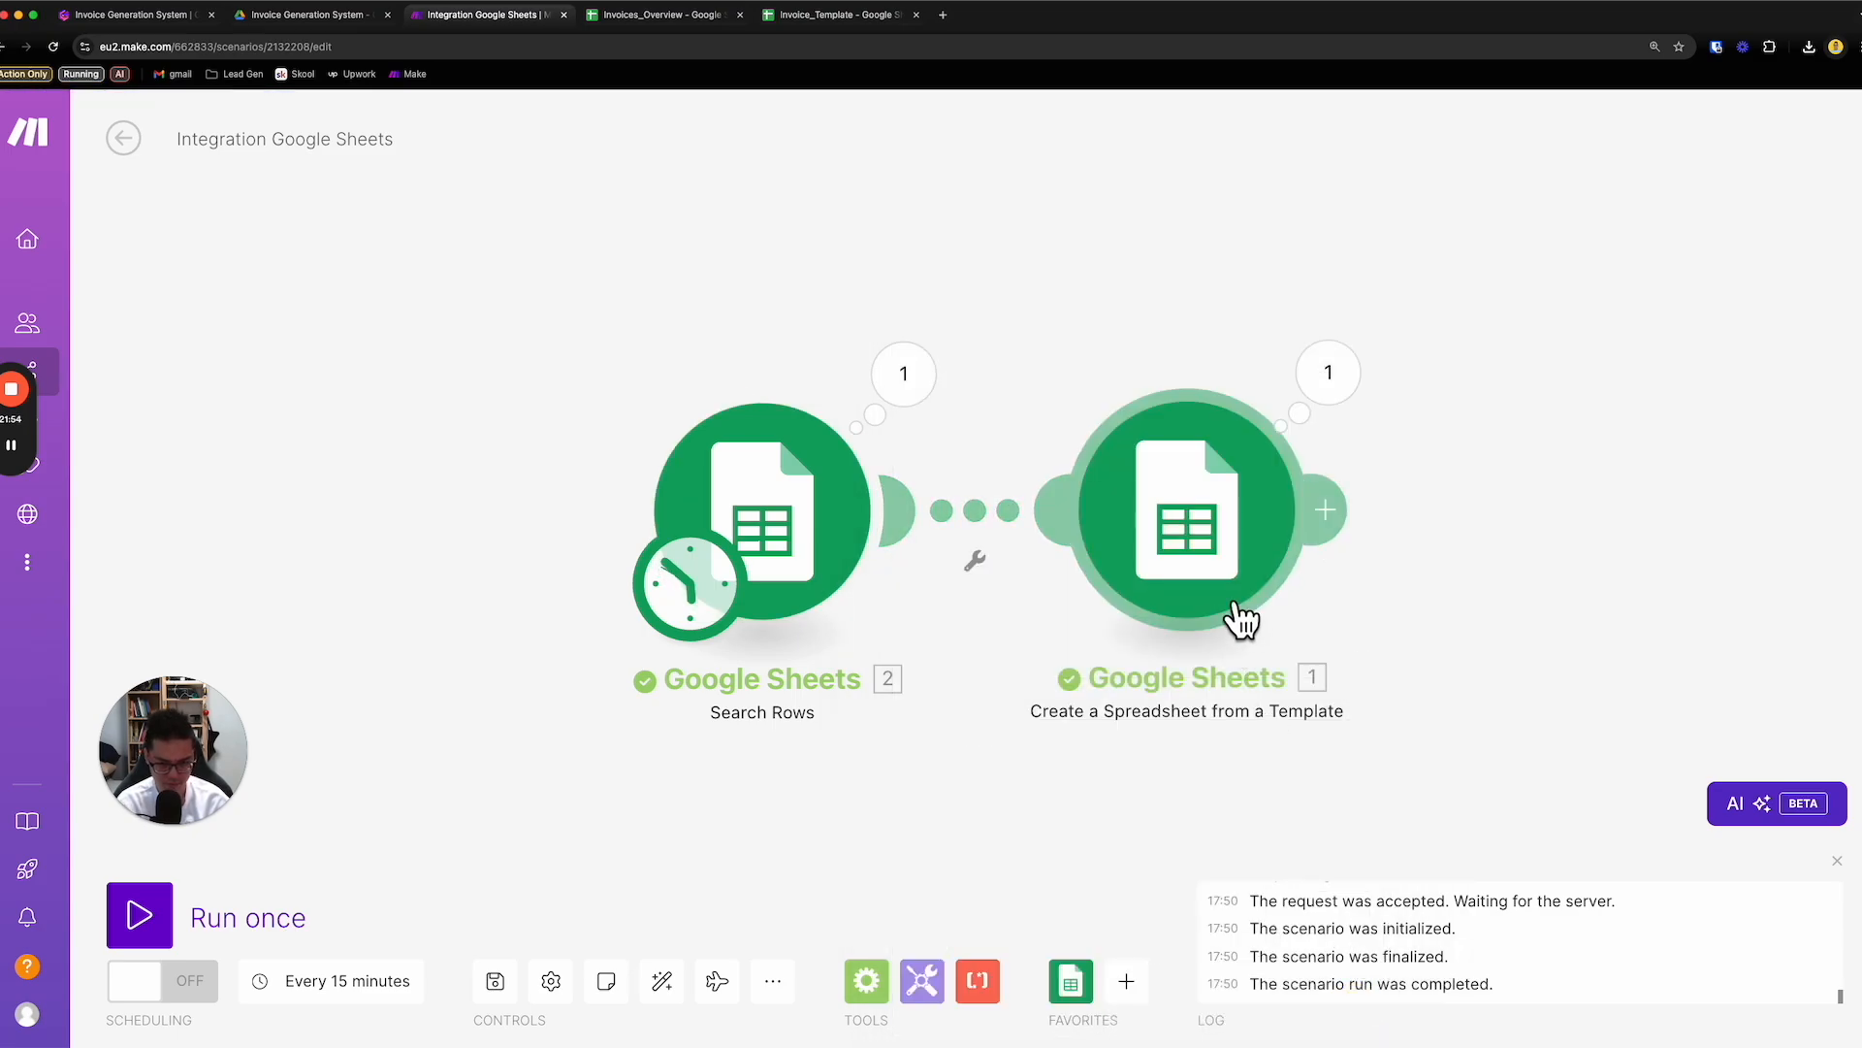
pyautogui.click(1157, 582)
pyautogui.scroll(-7, 1525, 607)
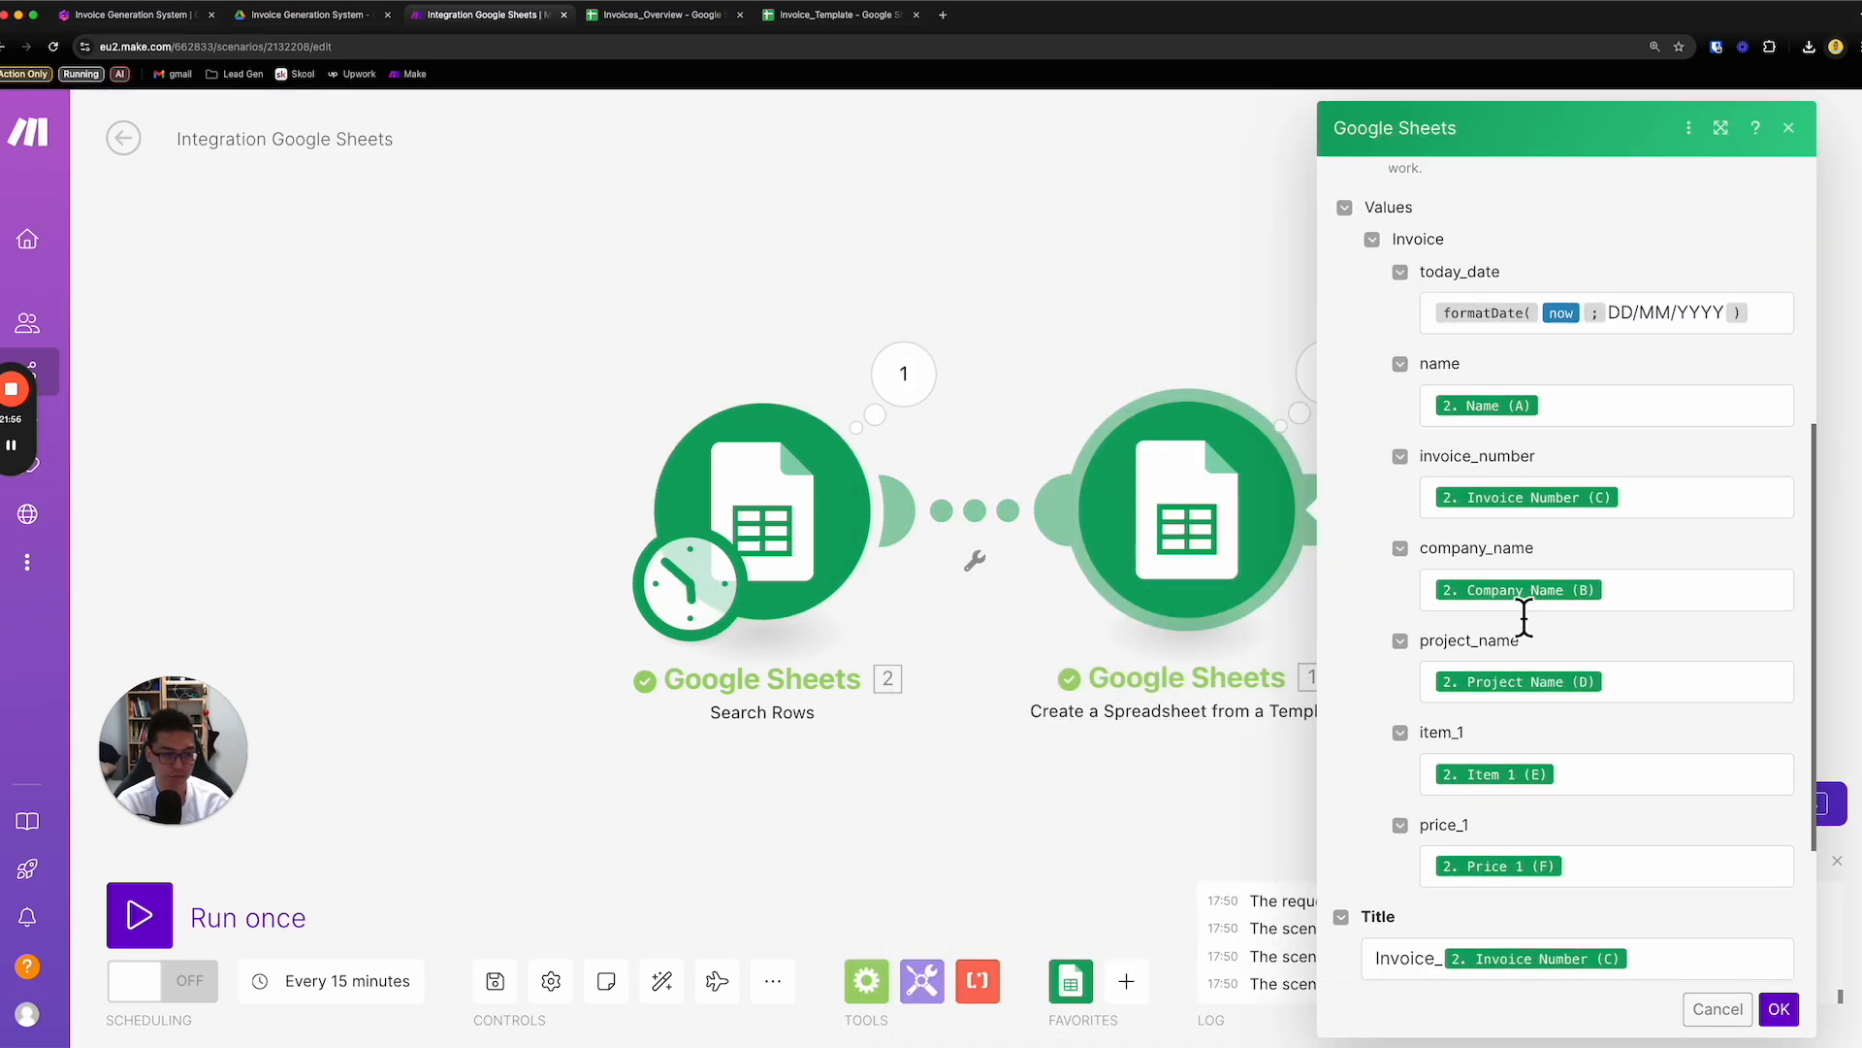
pyautogui.scroll(8, 1579, 698)
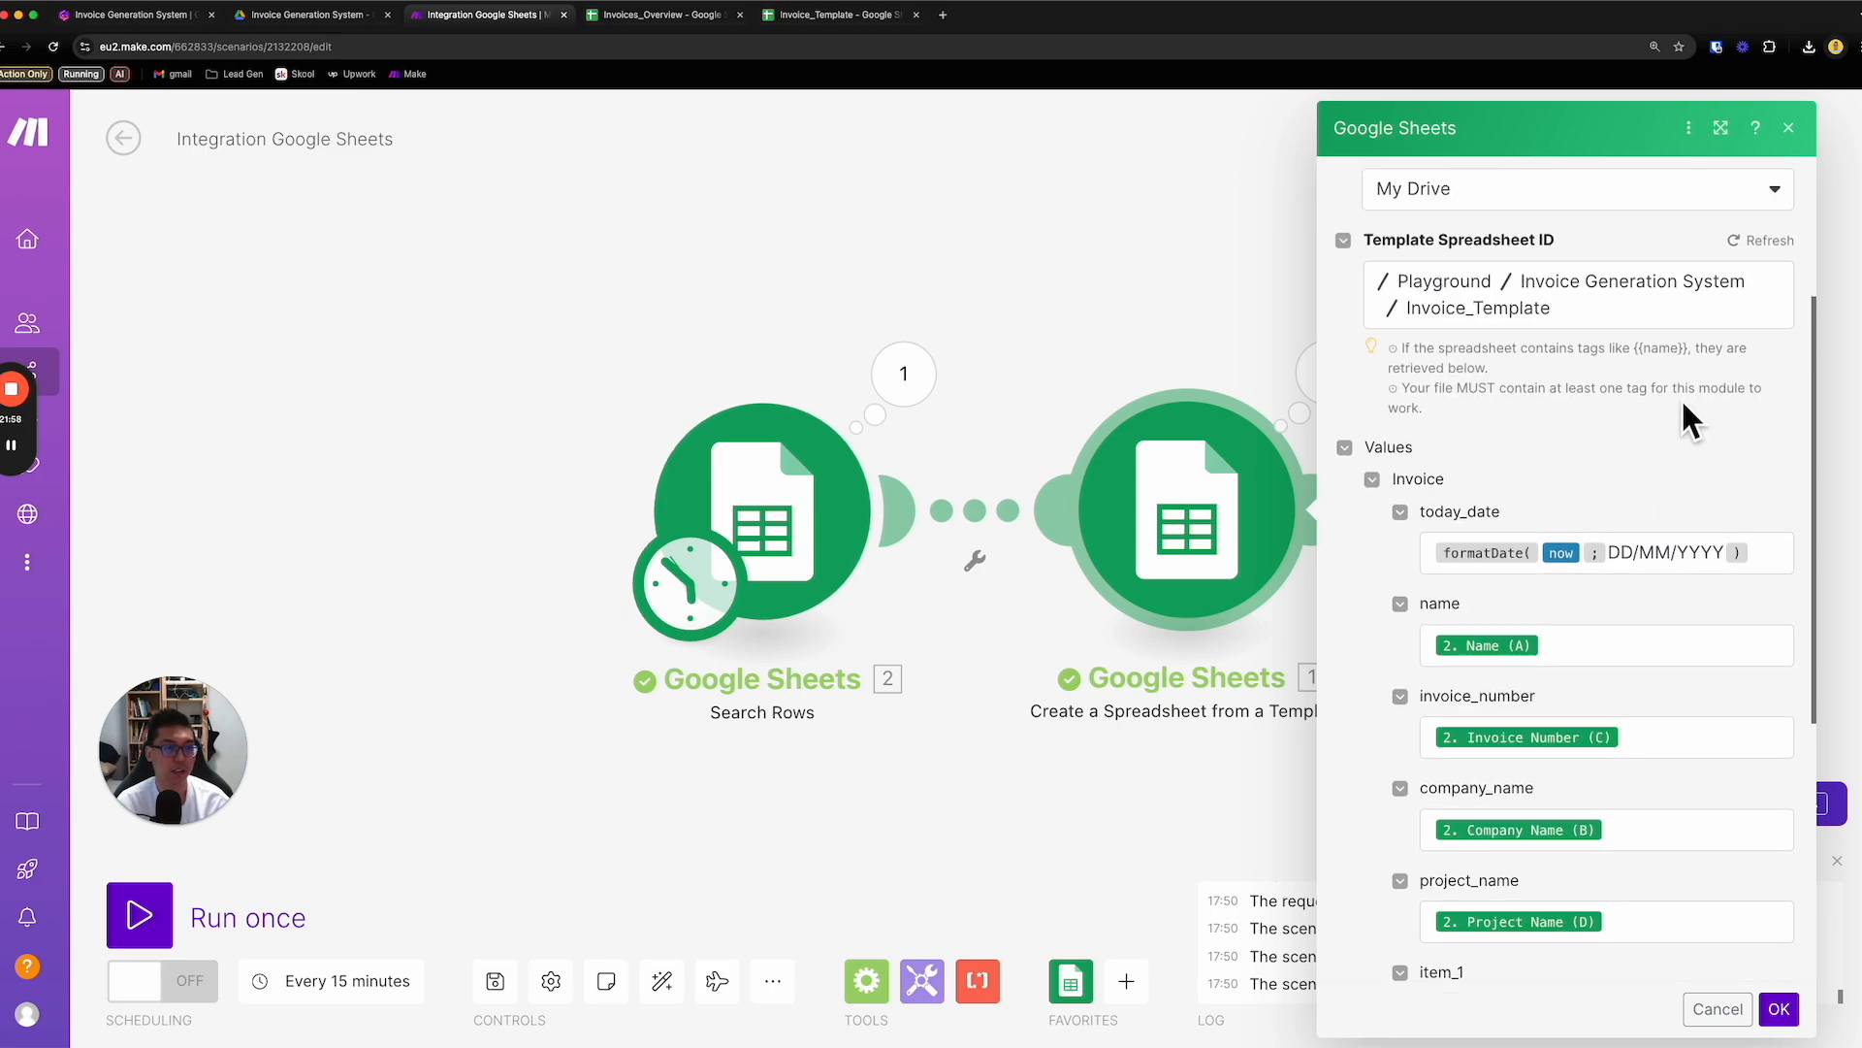
pyautogui.click(1743, 336)
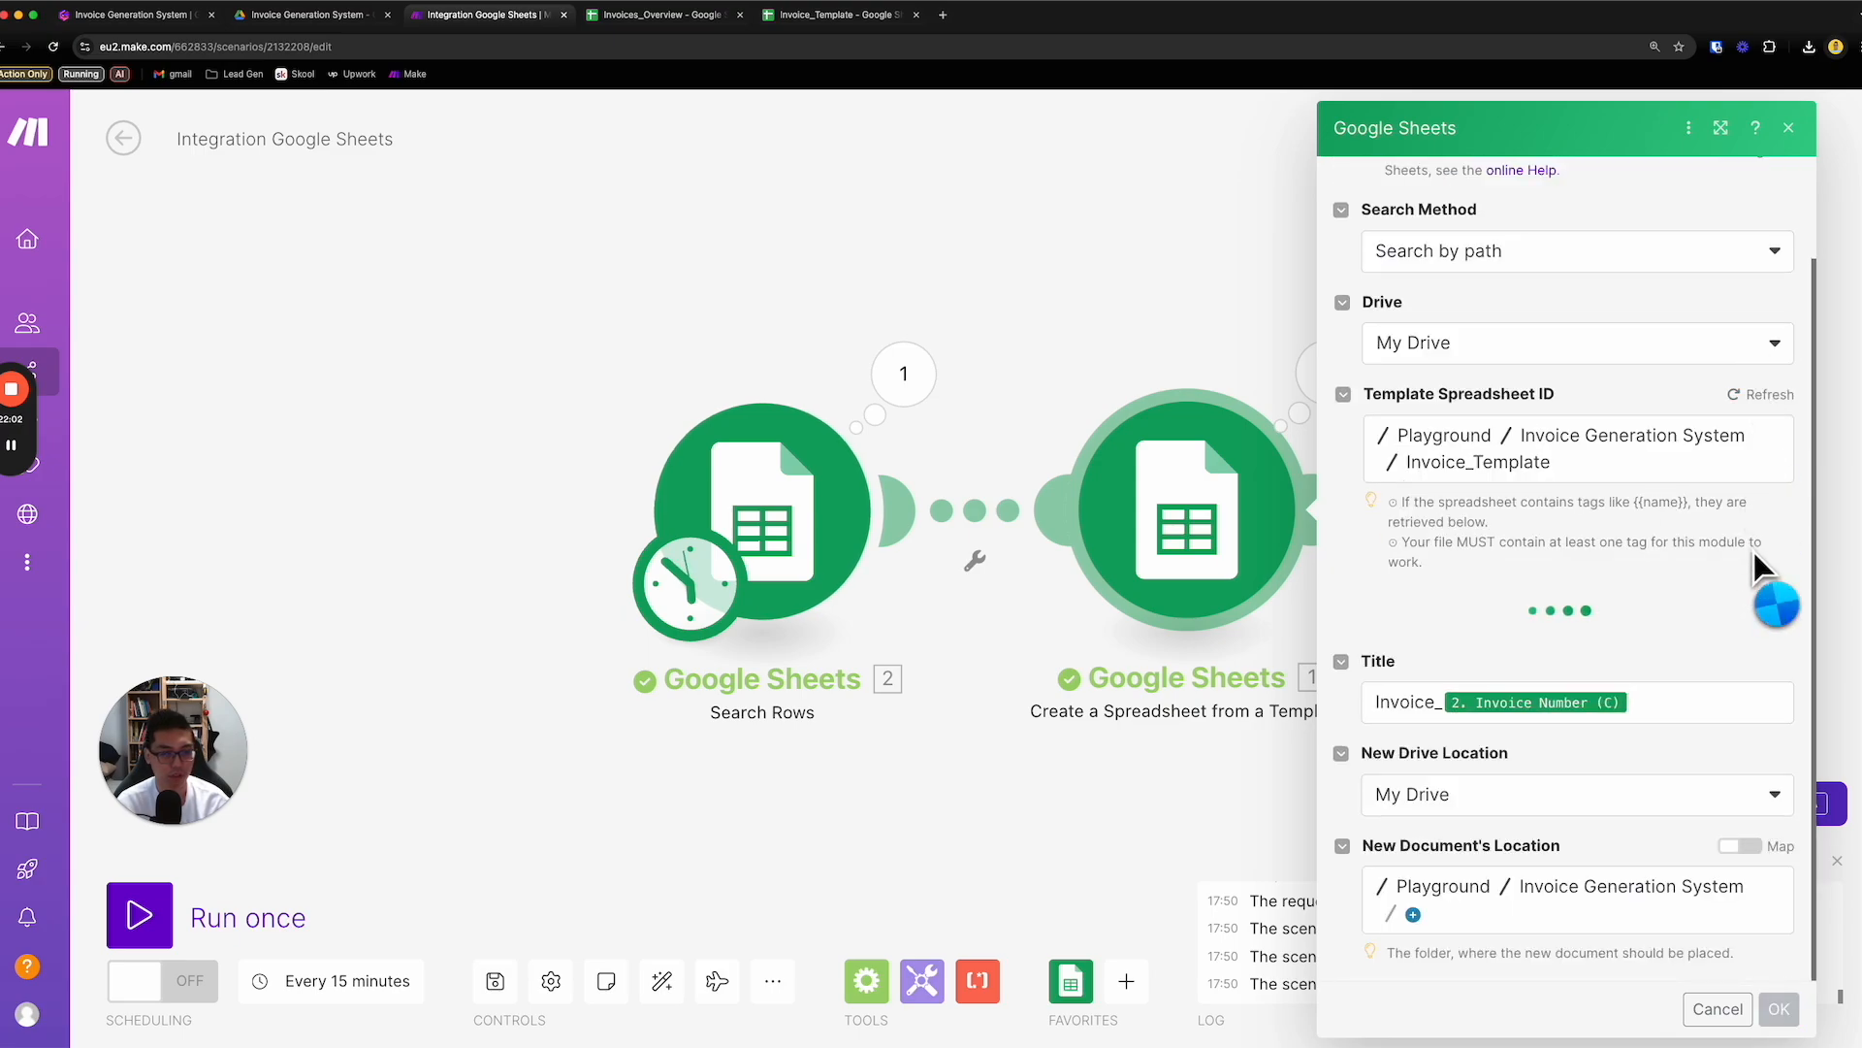
pyautogui.scroll(-4, 1757, 572)
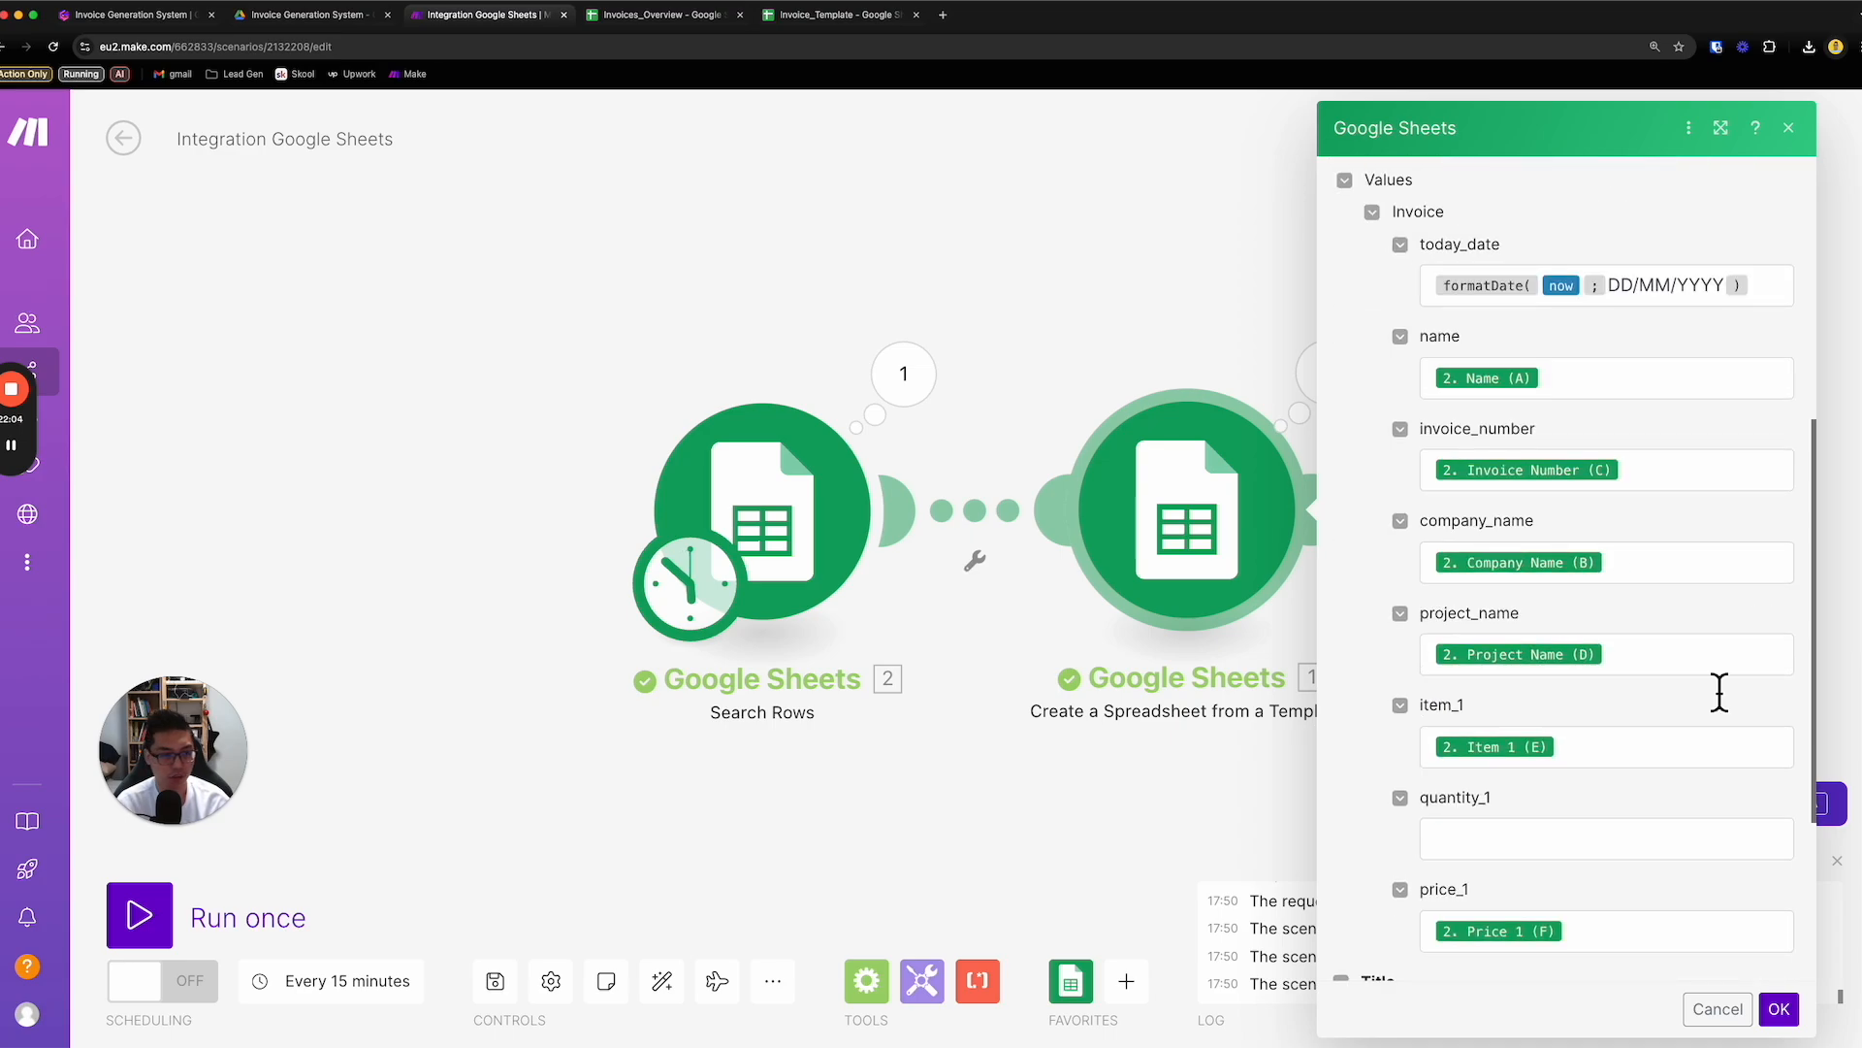
pyautogui.click(1554, 854)
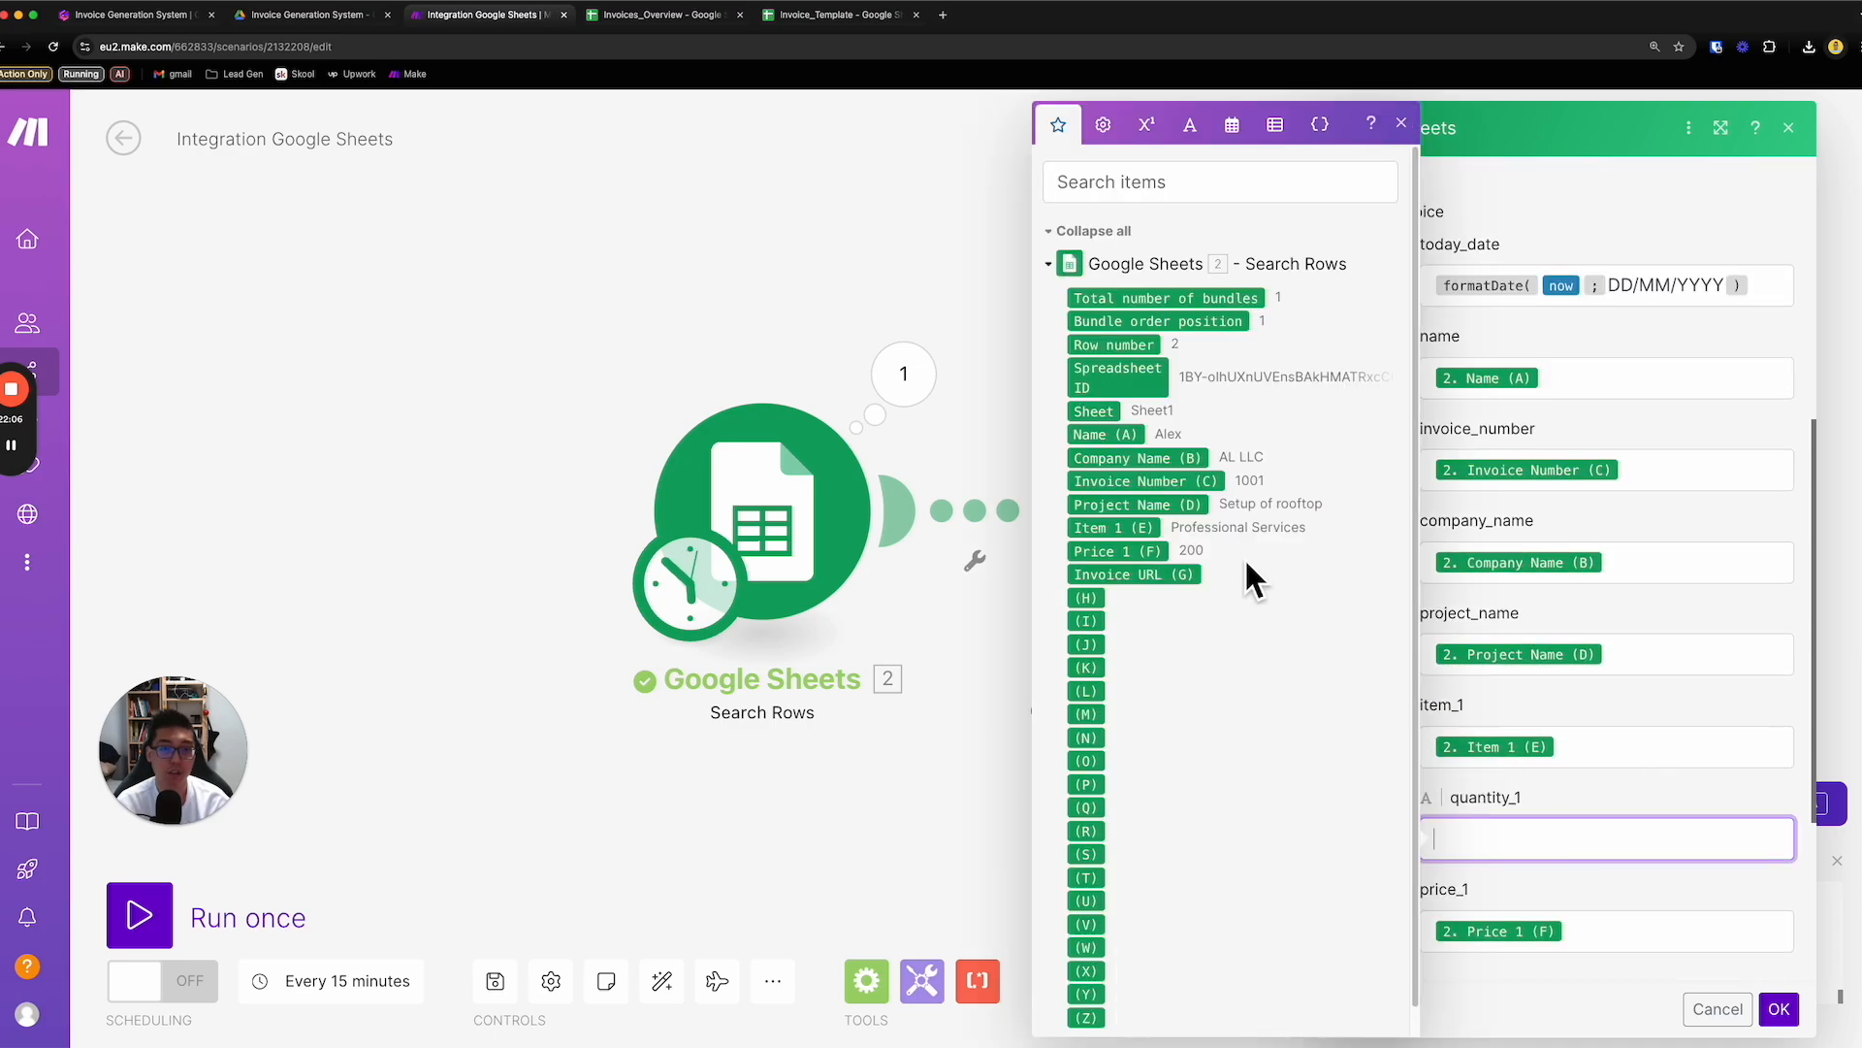
pyautogui.click(948, 650)
# - Unlink the two modules, run Search Rows on its own and check the row data in its output bundle
pyautogui.click(1007, 548)
pyautogui.click(886, 611)
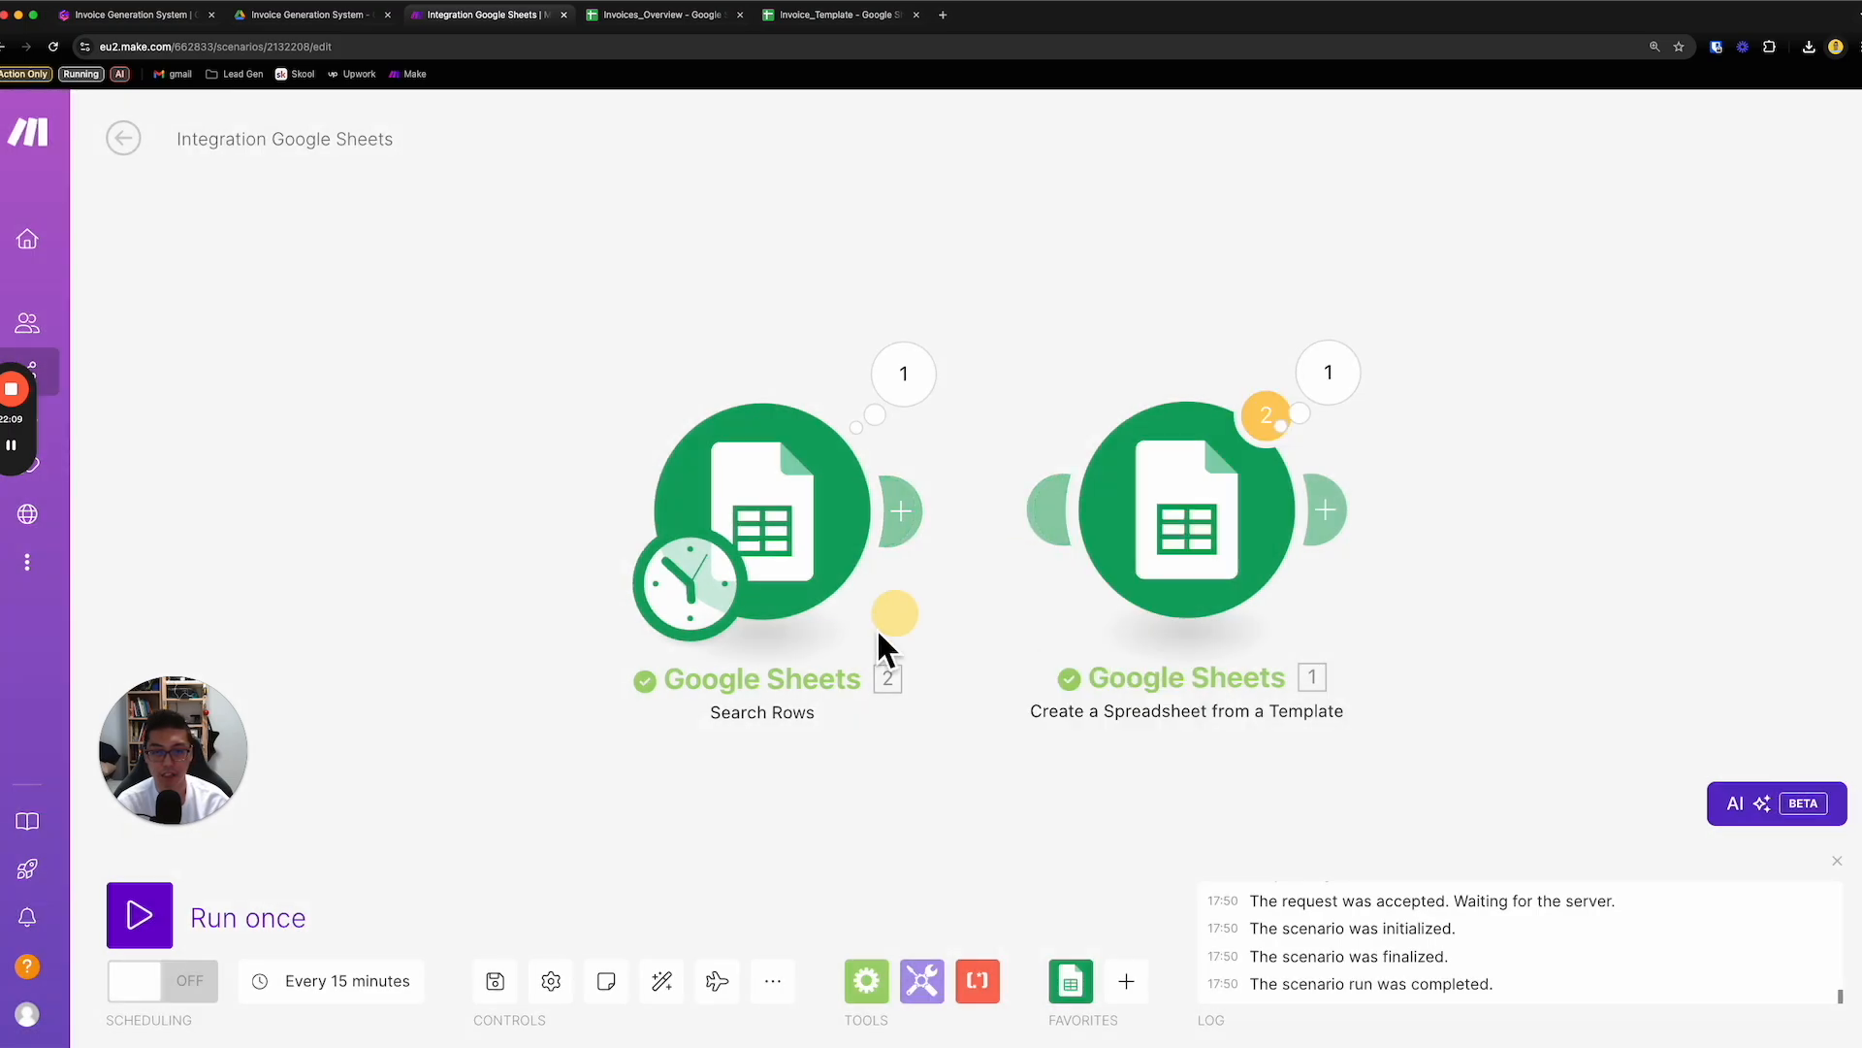
pyautogui.click(145, 922)
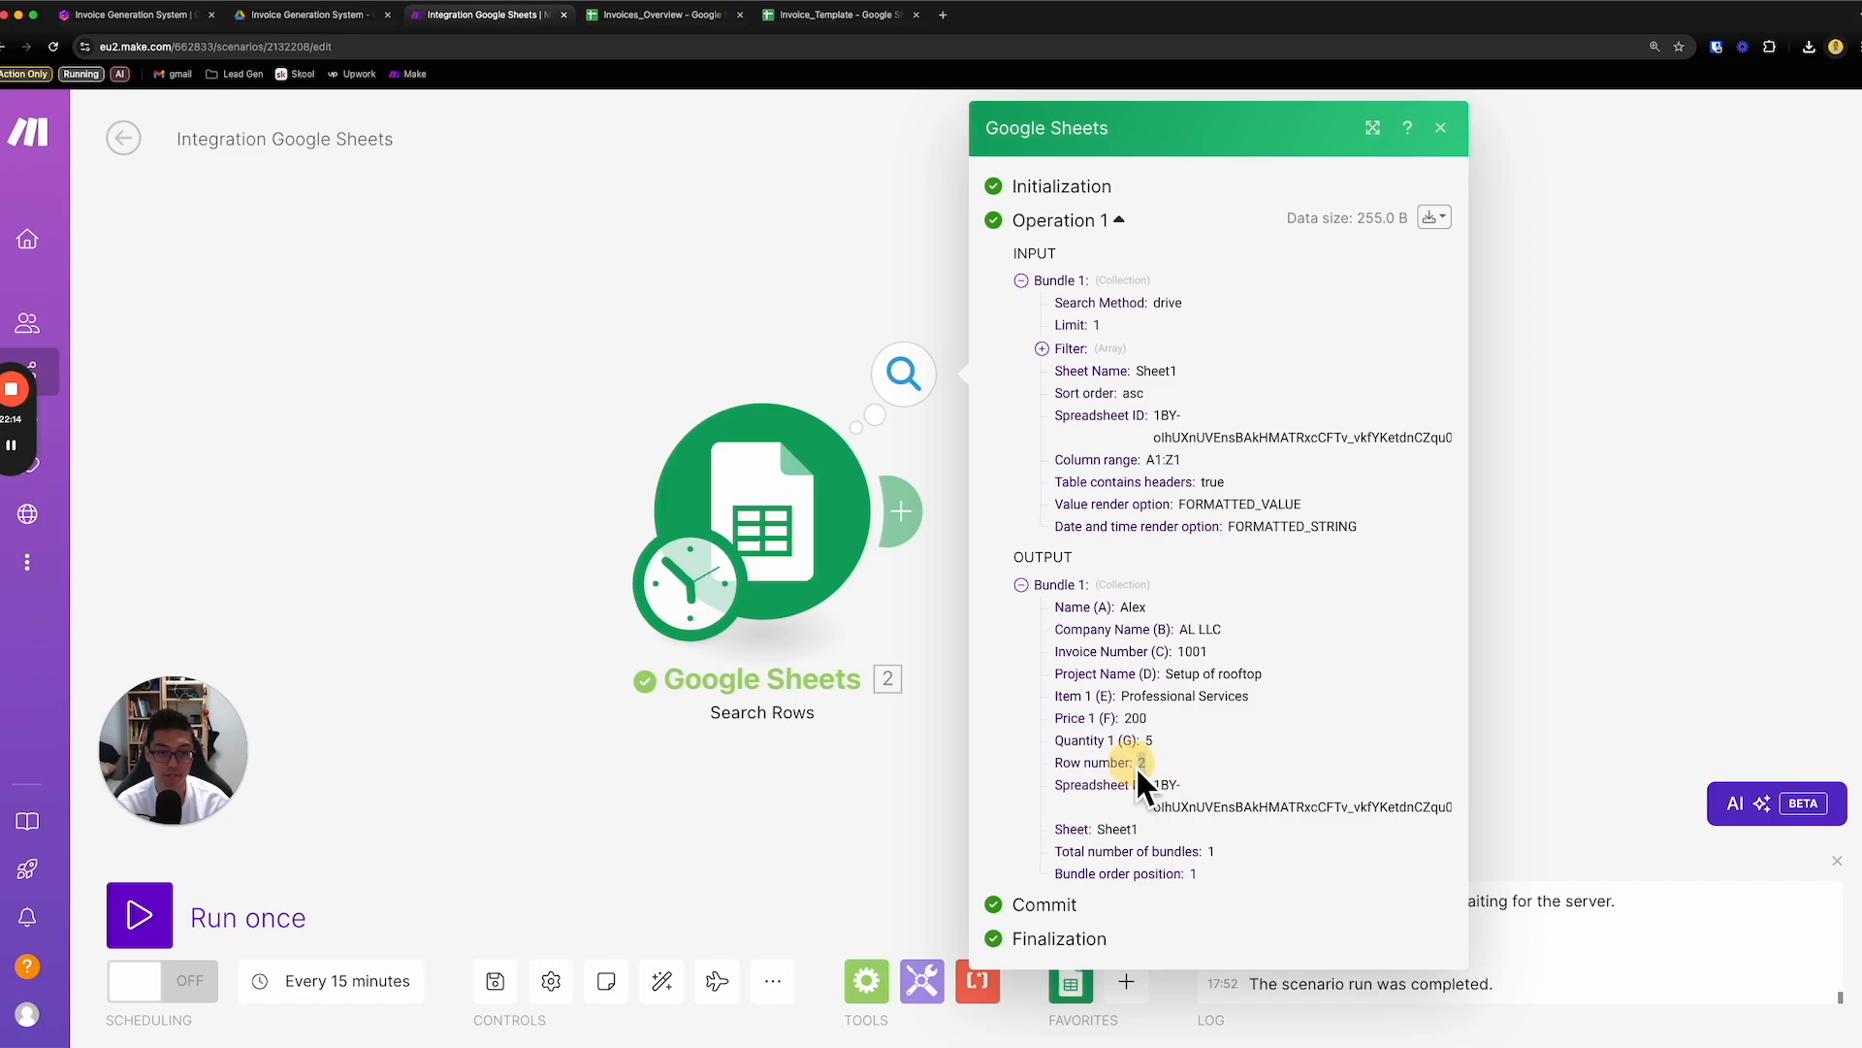
pyautogui.click(1004, 728)
pyautogui.click(939, 660)
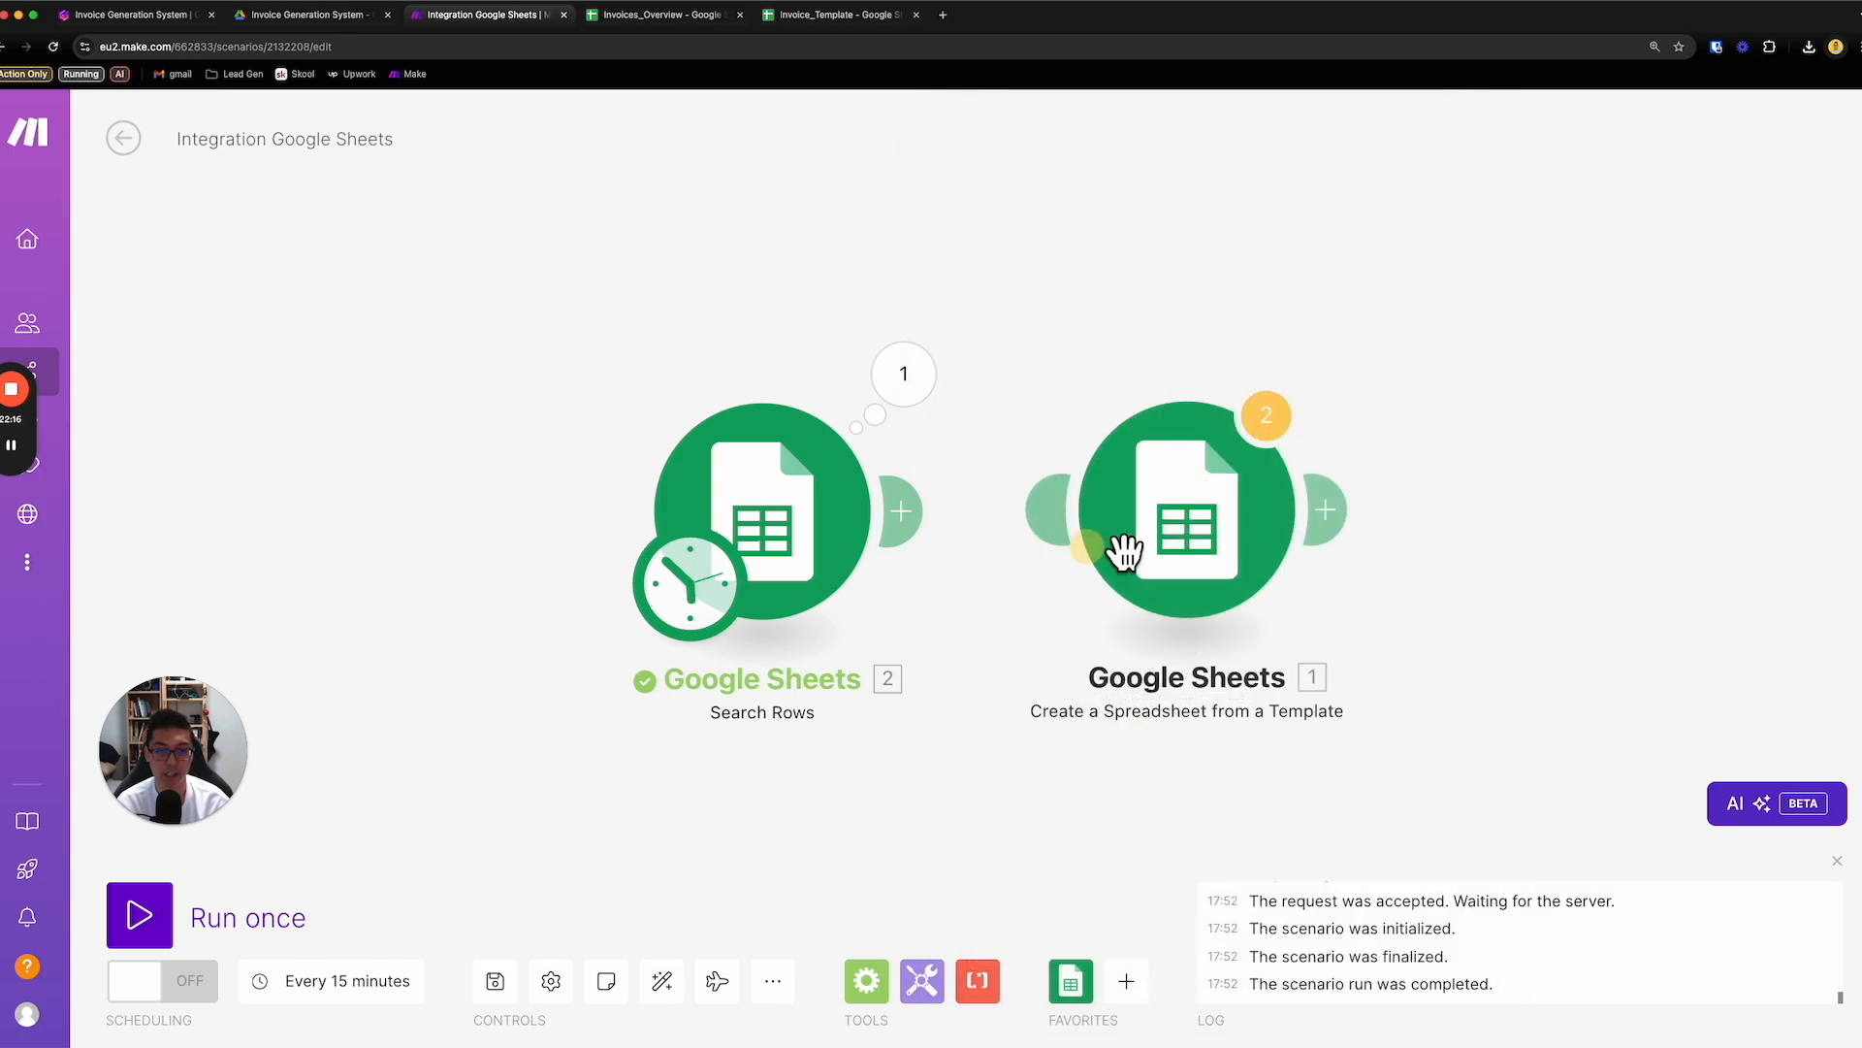
# - Reconnect the Search Rows module to the Create a Spreadsheet from a Template module
pyautogui.click(1202, 483)
pyautogui.click(938, 556)
pyautogui.moveTo(902, 514); pyautogui.dragTo(1197, 529)
# - Refresh the Invoice_Template placeholders in the Create a Spreadsheet from a Template module and enlarge its settings window
pyautogui.click(1194, 527)
pyautogui.scroll(-10, 1475, 666)
pyautogui.scroll(5, 1576, 677)
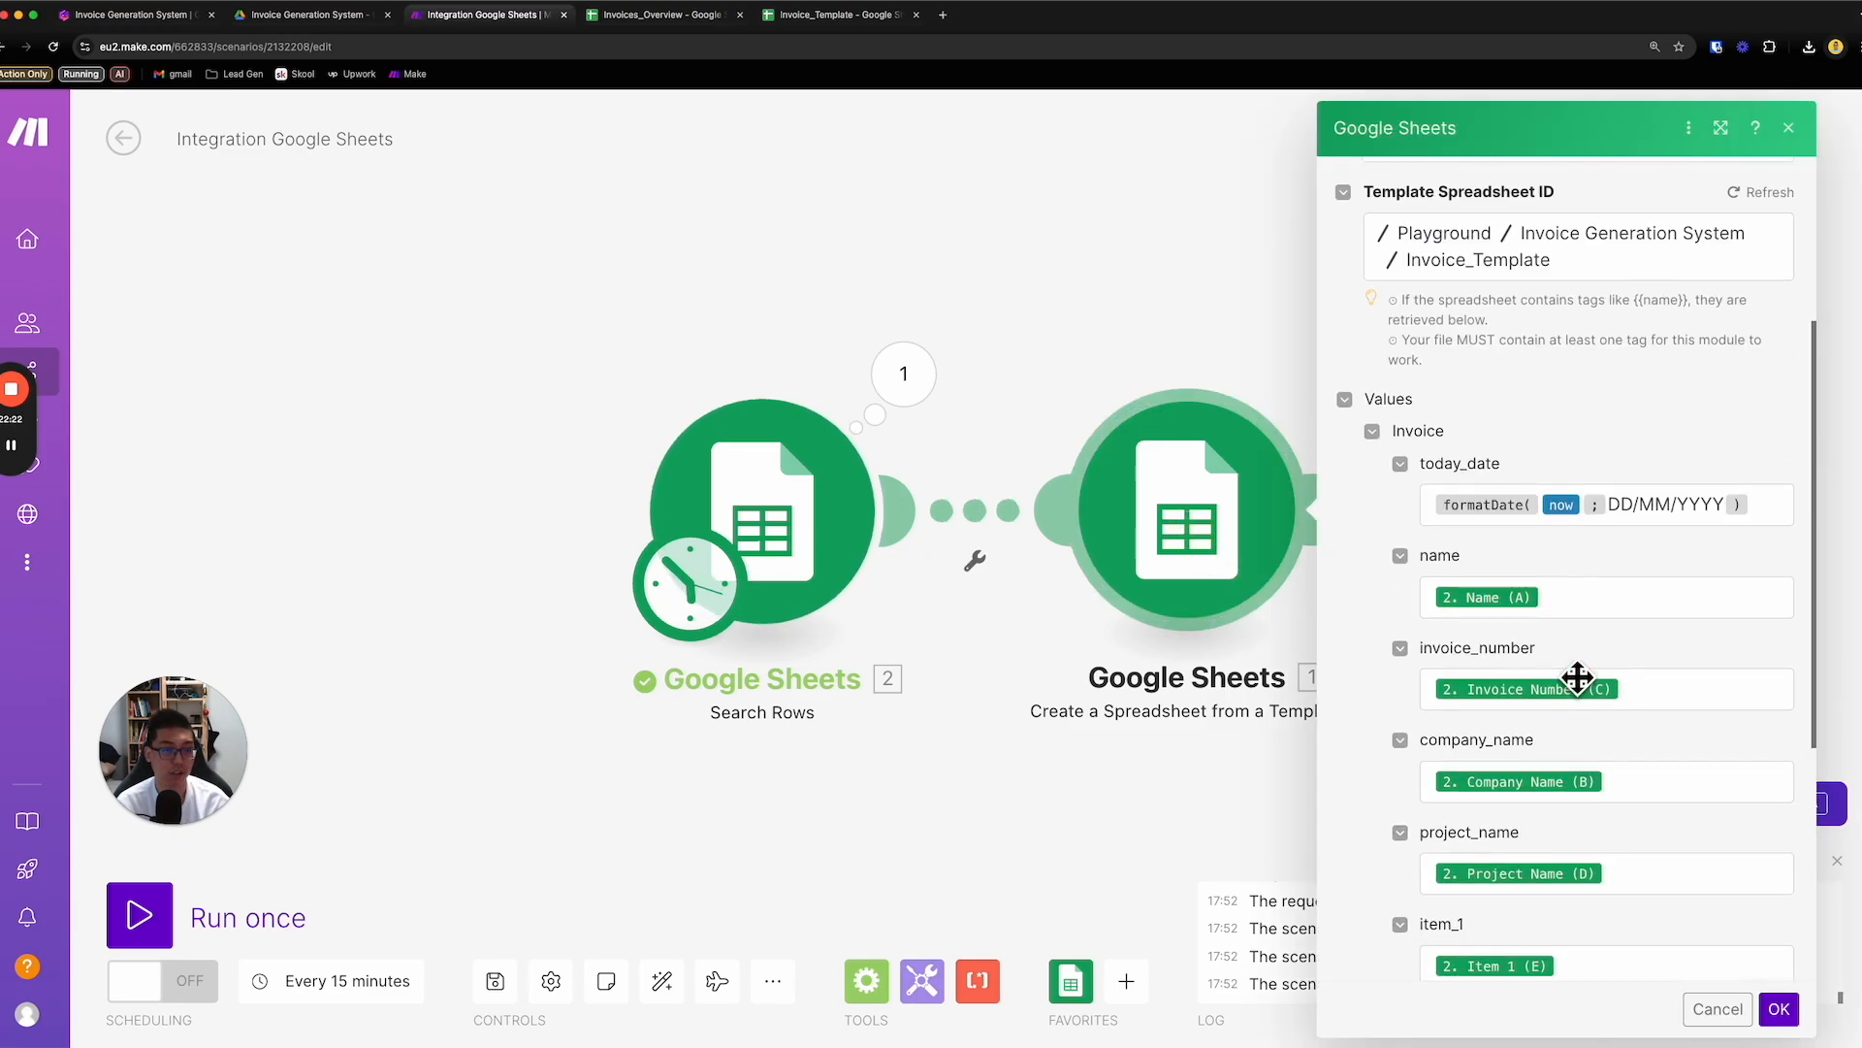
pyautogui.click(1737, 260)
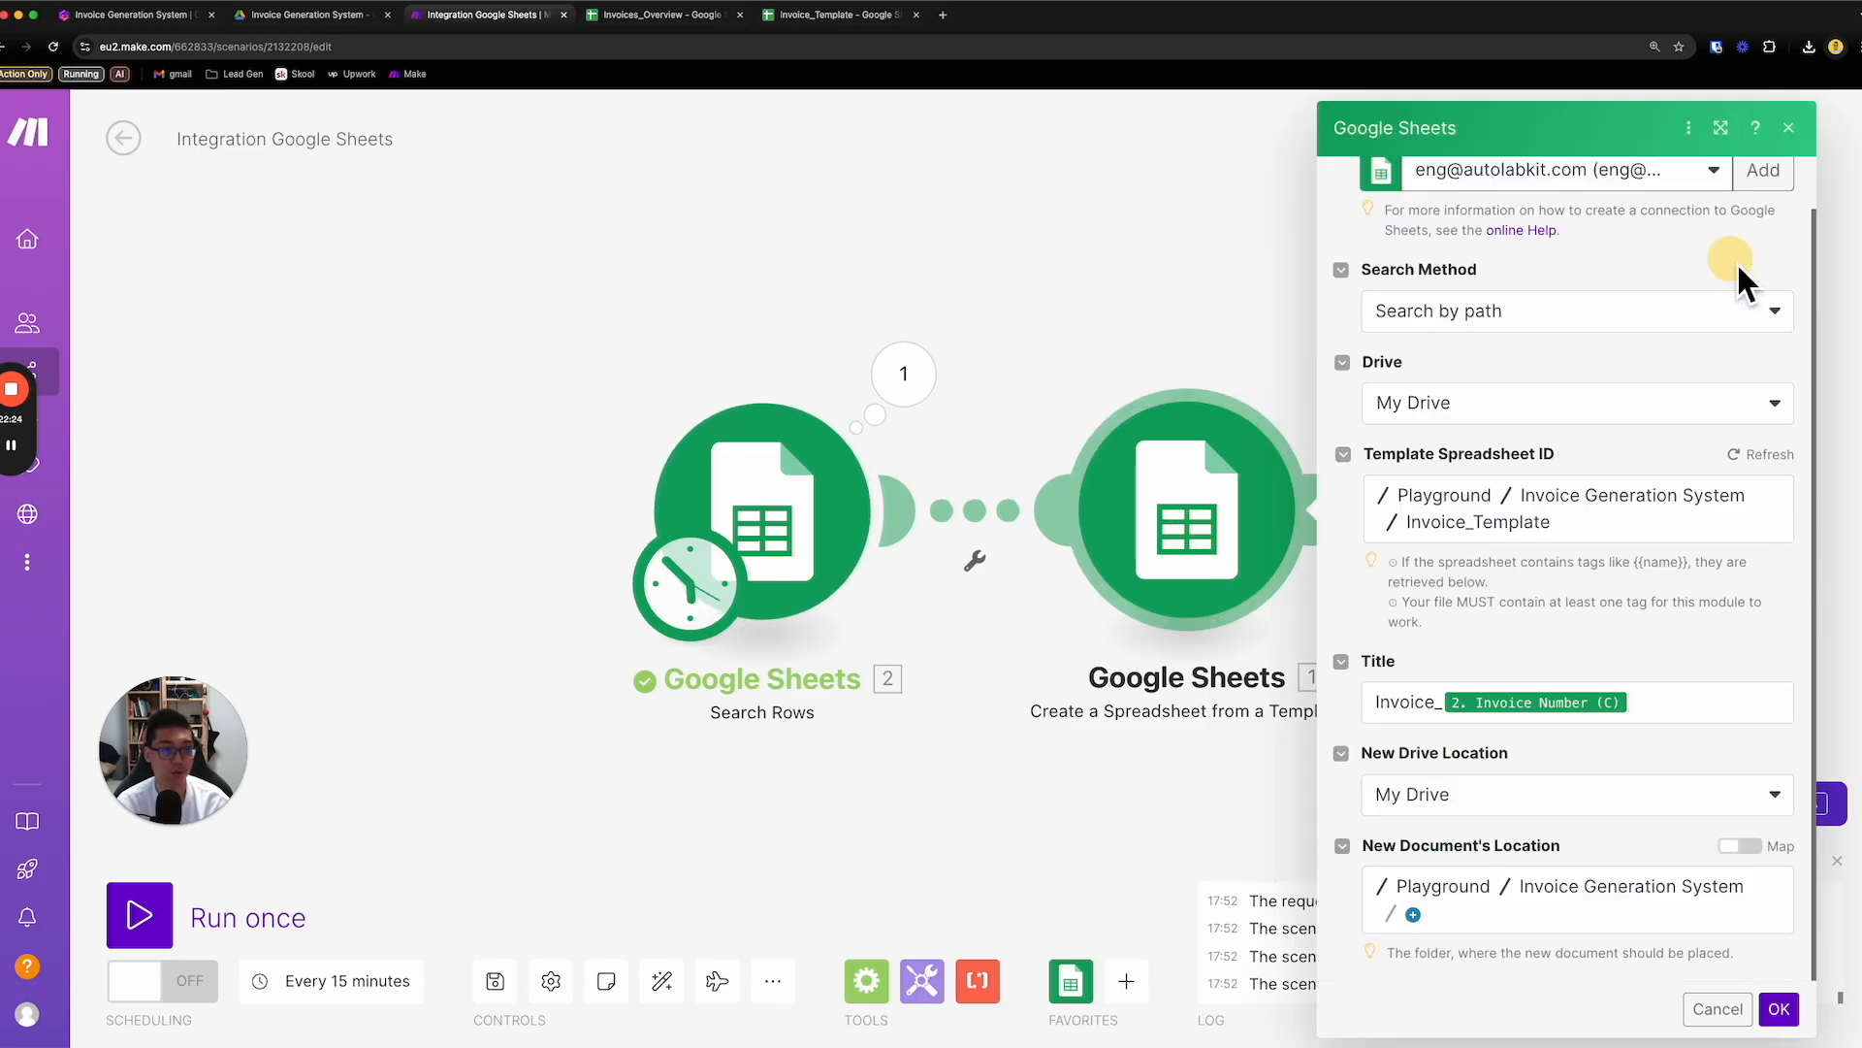
pyautogui.click(1723, 129)
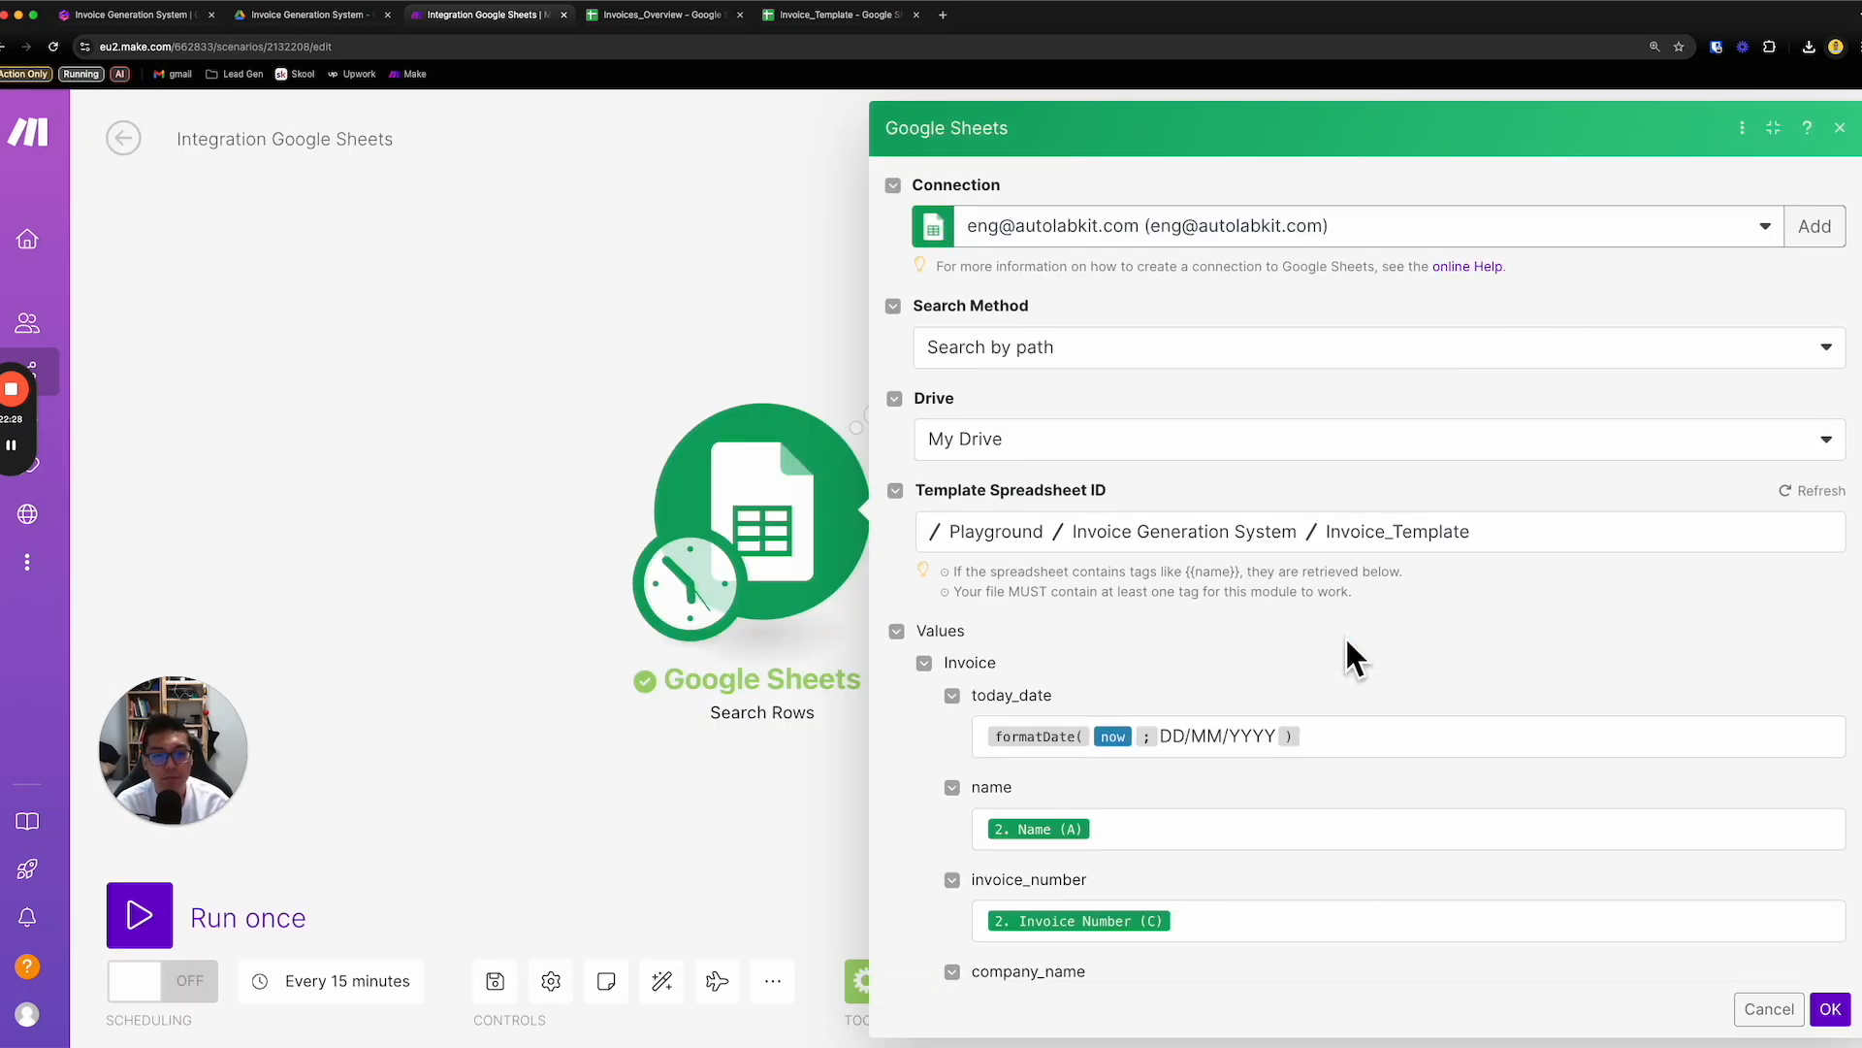
# - Map the quantity_1 value to Quantity 1 (G) from Search Rows and save the module settings
pyautogui.scroll(-6, 1354, 649)
pyautogui.click(1187, 754)
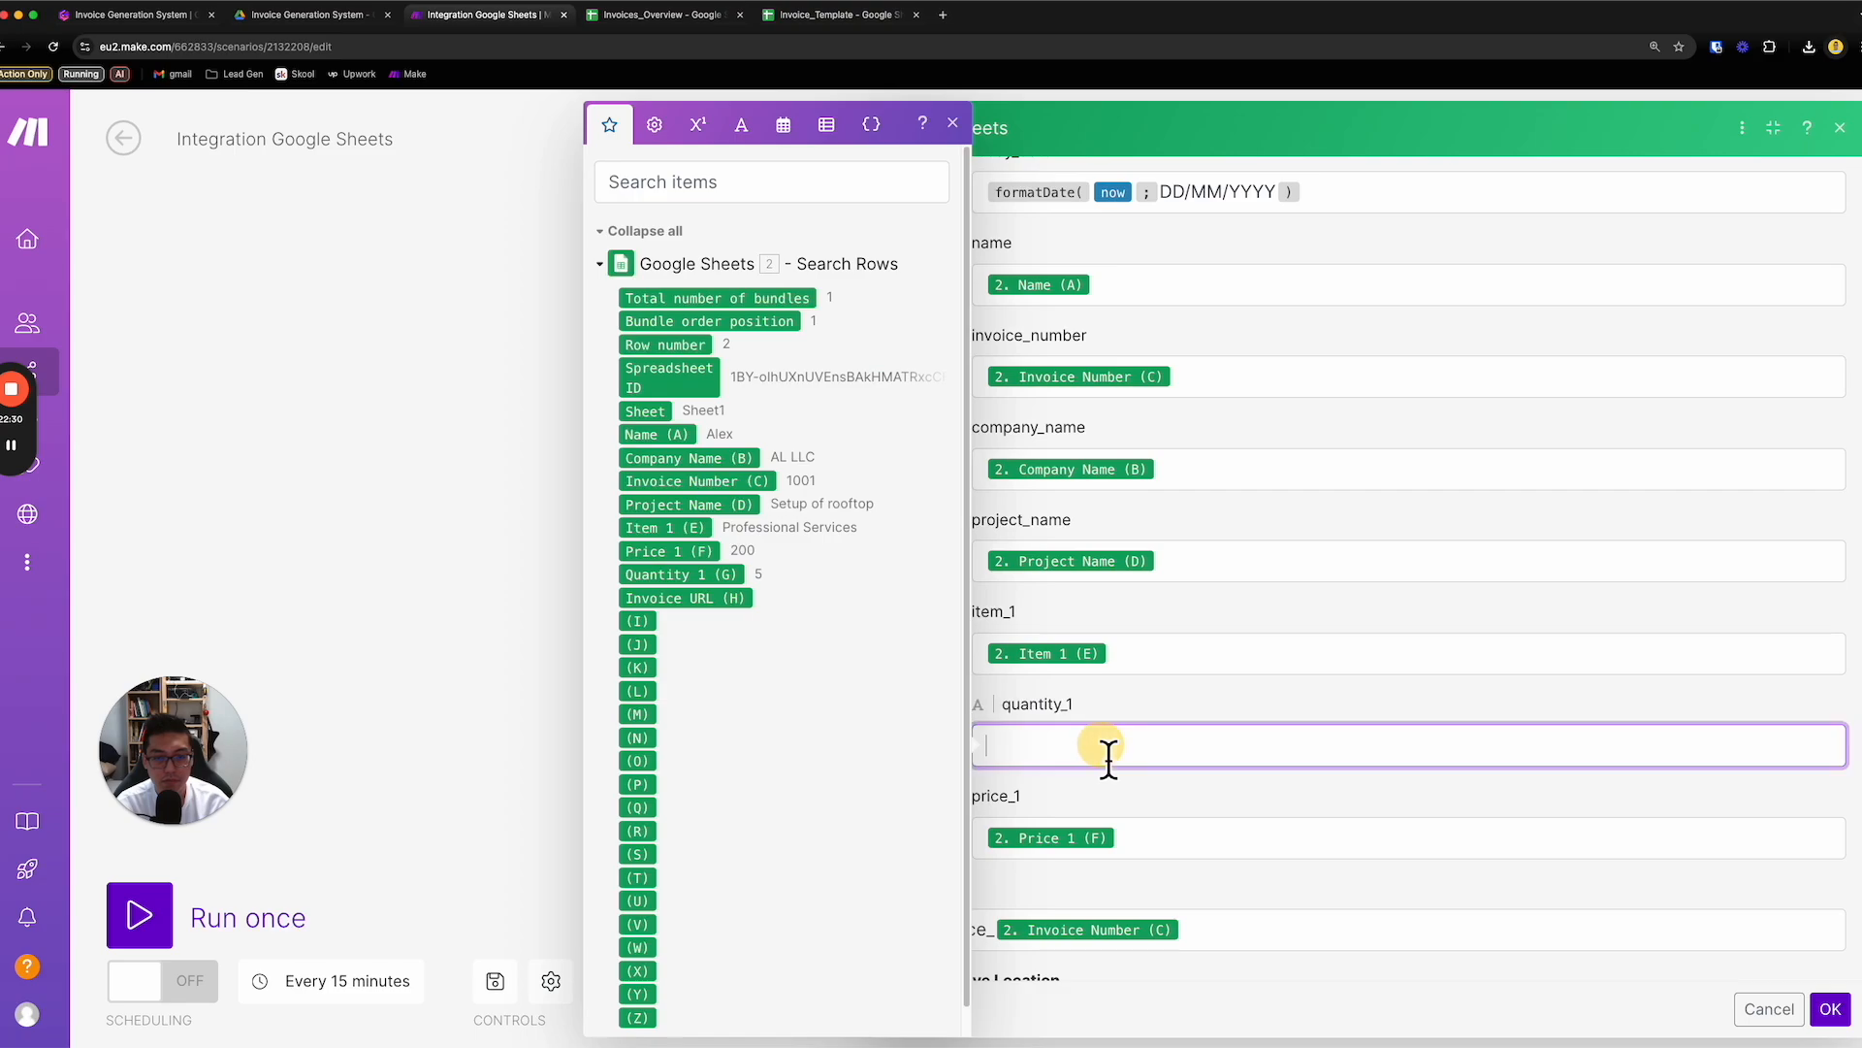
pyautogui.click(702, 576)
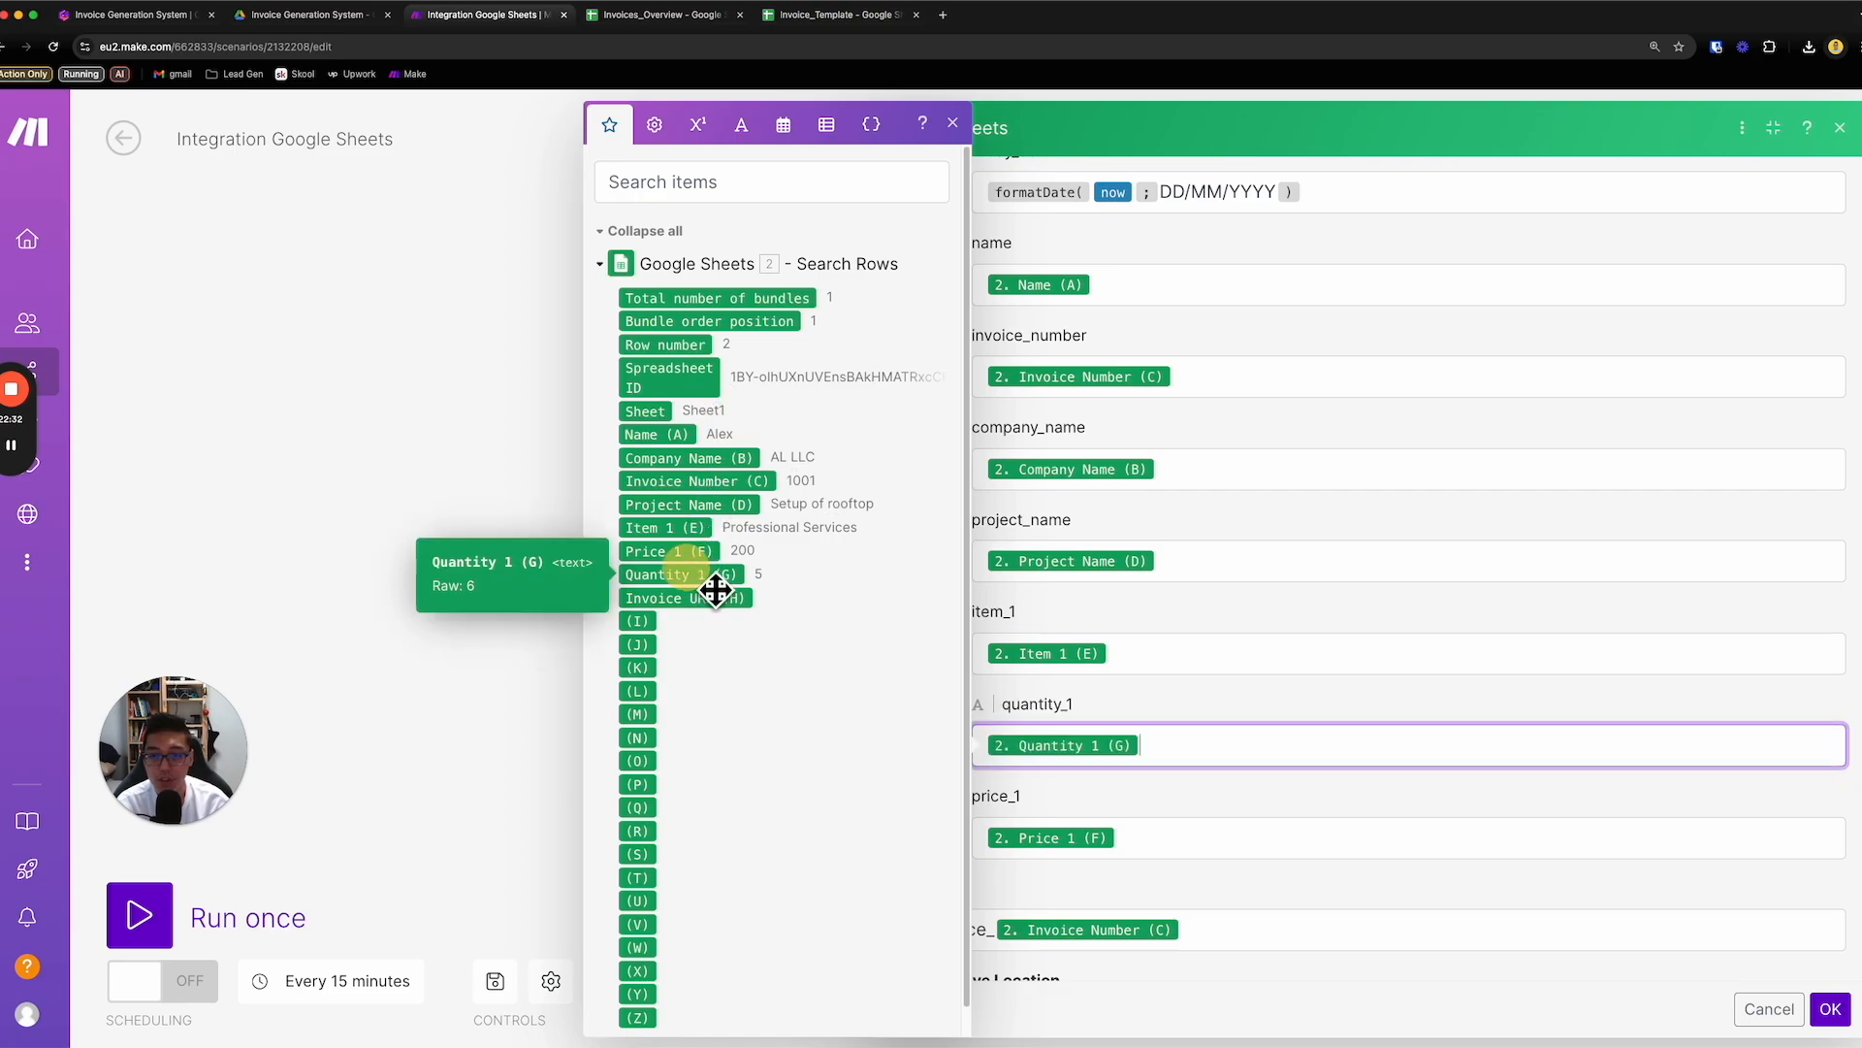
pyautogui.scroll(-2, 1138, 731)
pyautogui.click(1224, 788)
pyautogui.scroll(-1, 1229, 793)
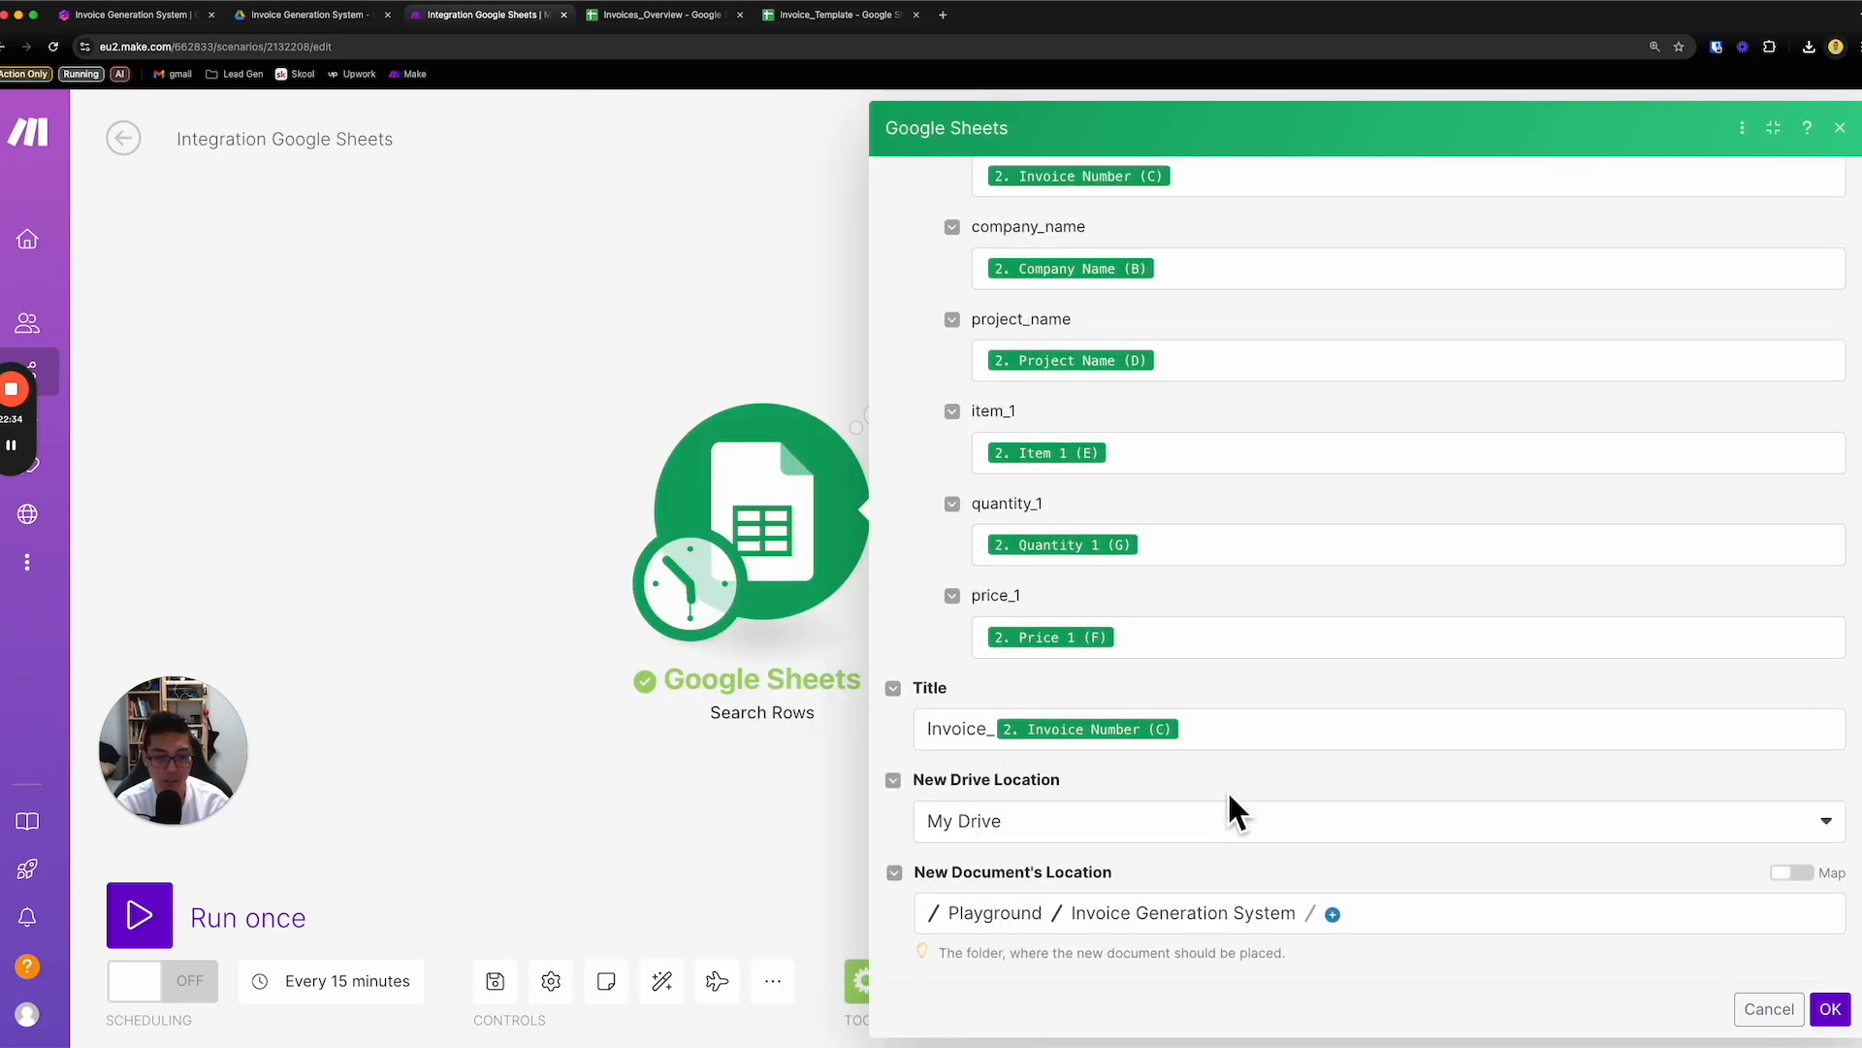
pyautogui.click(1846, 1023)
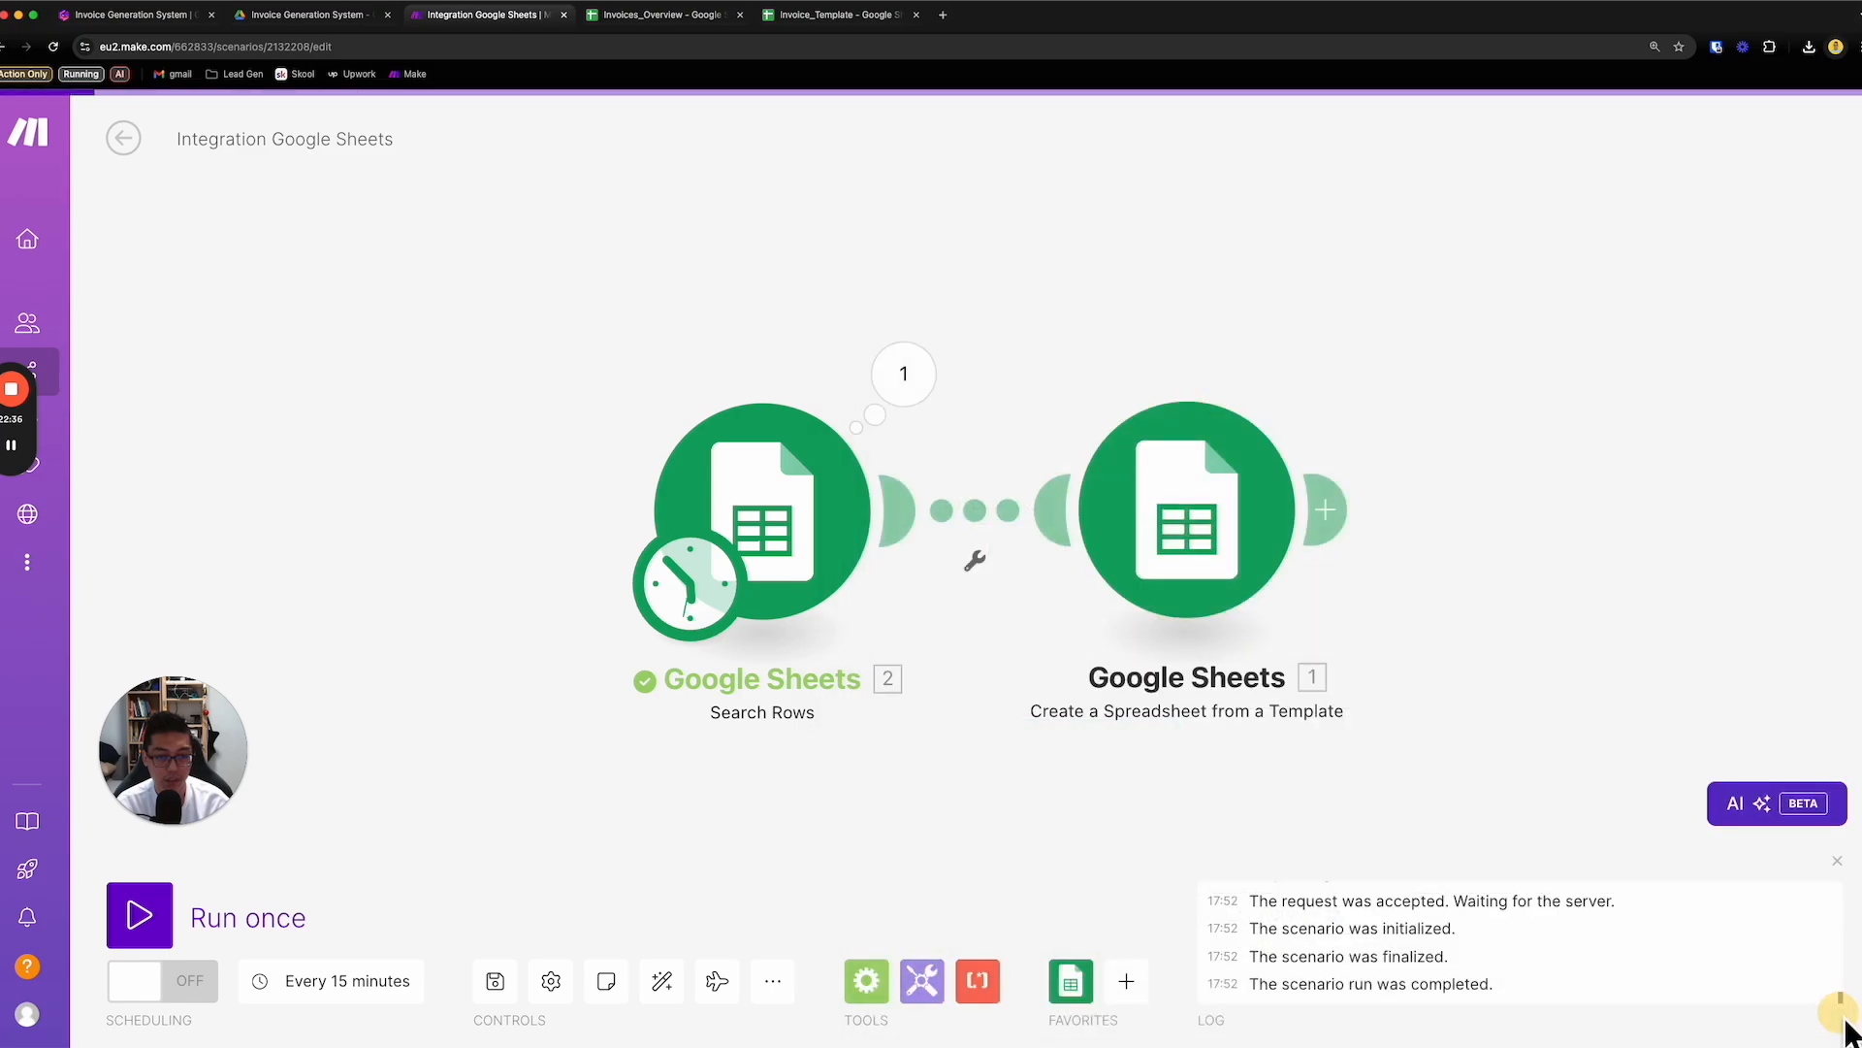
# - Run the scenario once and open the generated invoice through the Web View Link in the second module's output
pyautogui.click(145, 947)
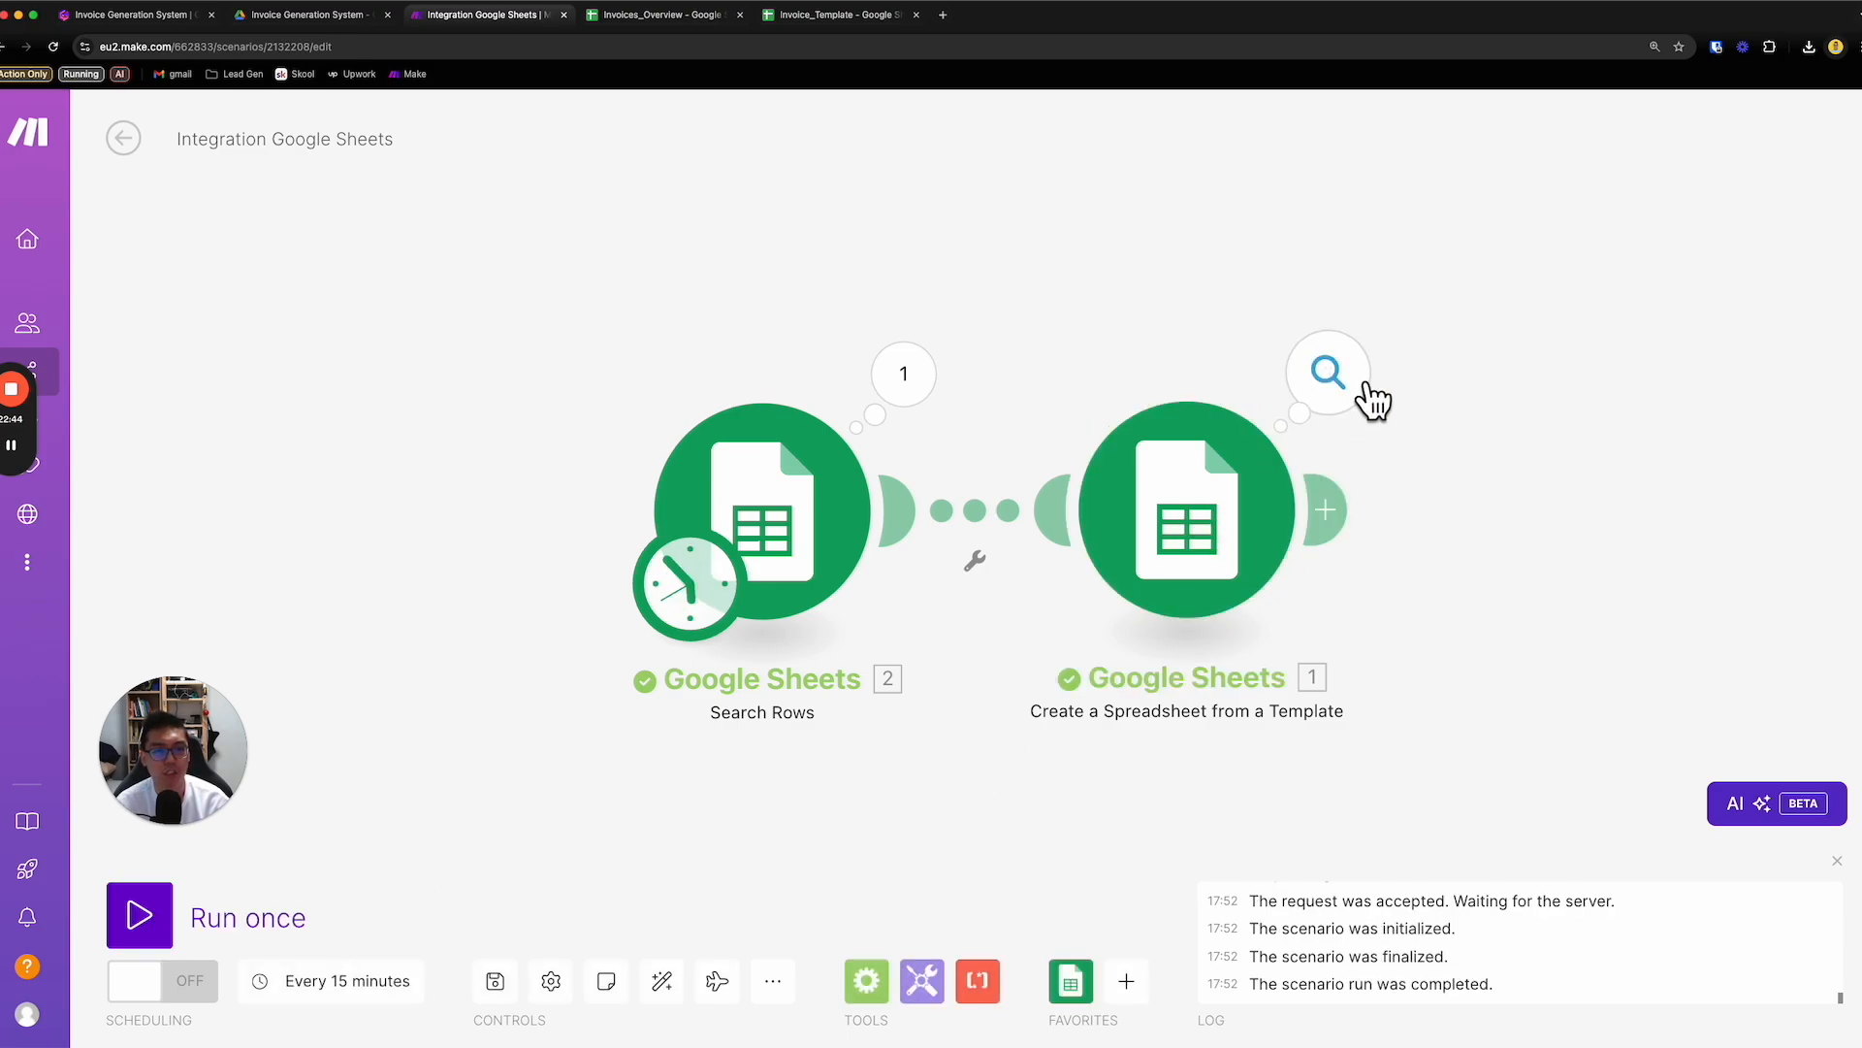
pyautogui.click(1350, 400)
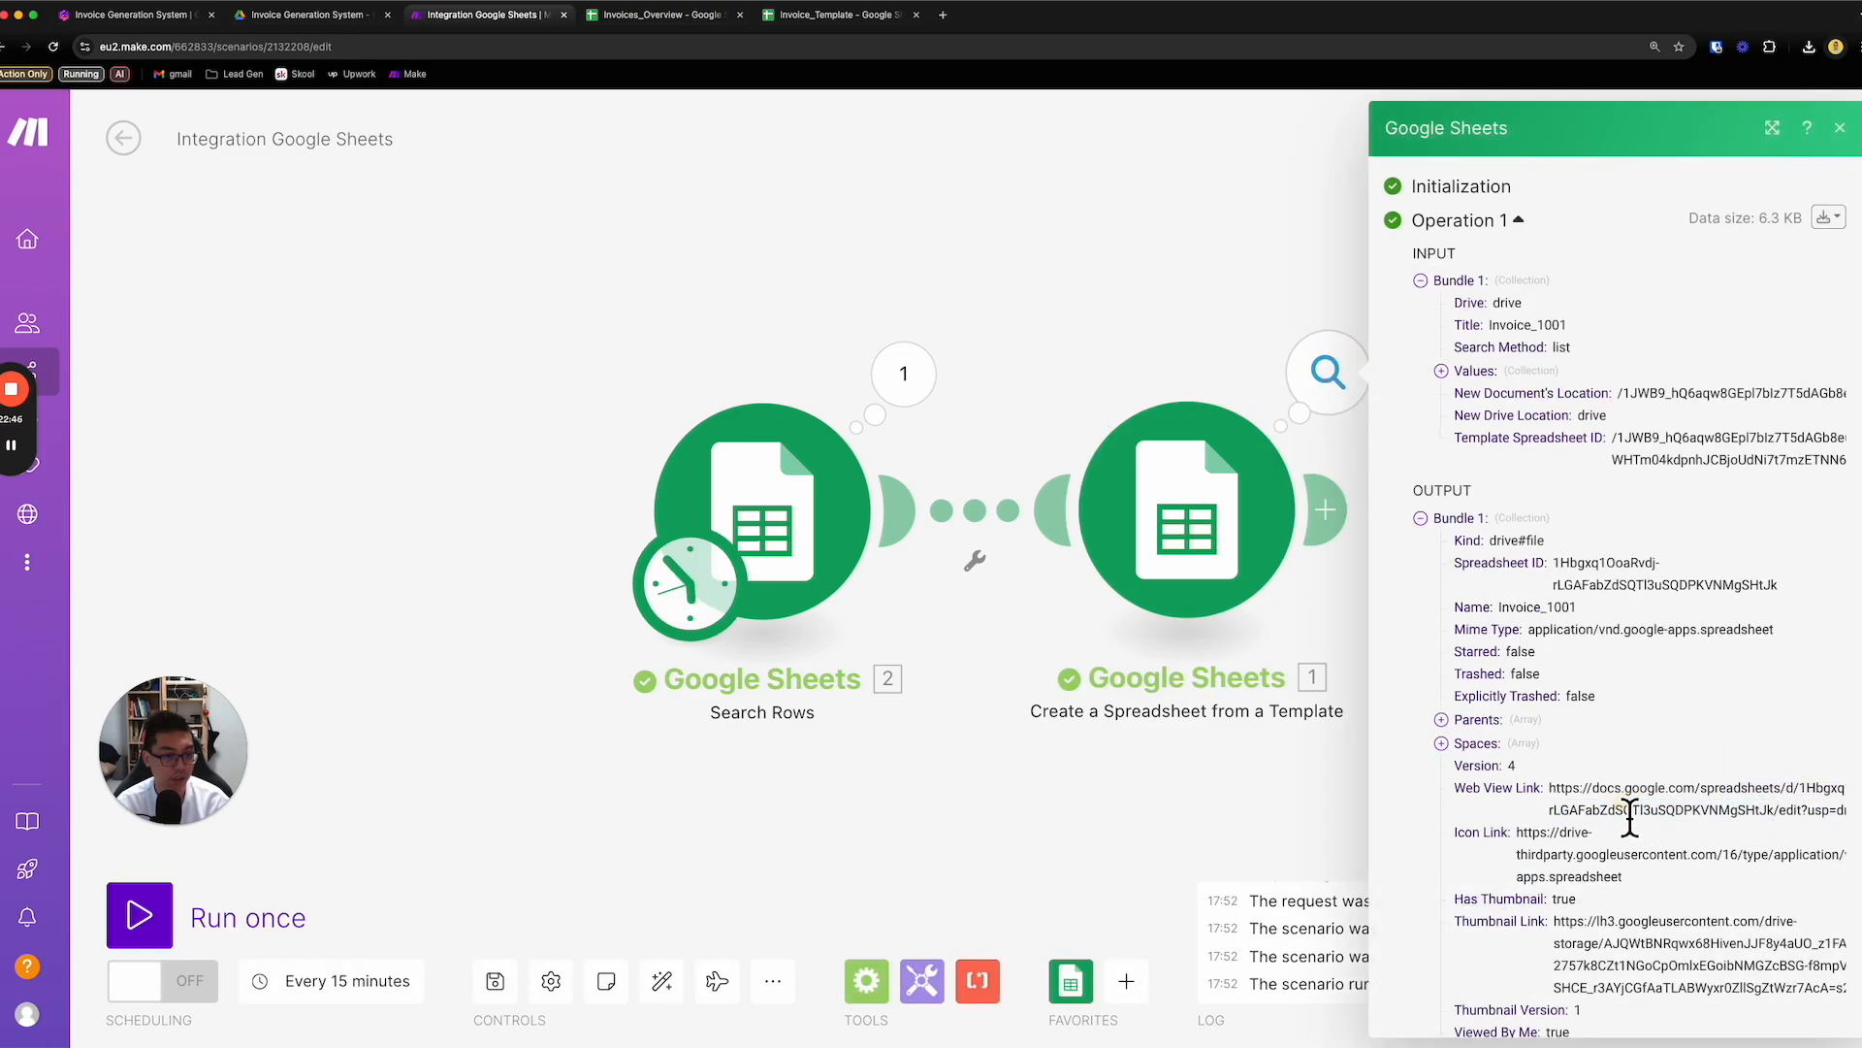
pyautogui.click(1772, 127)
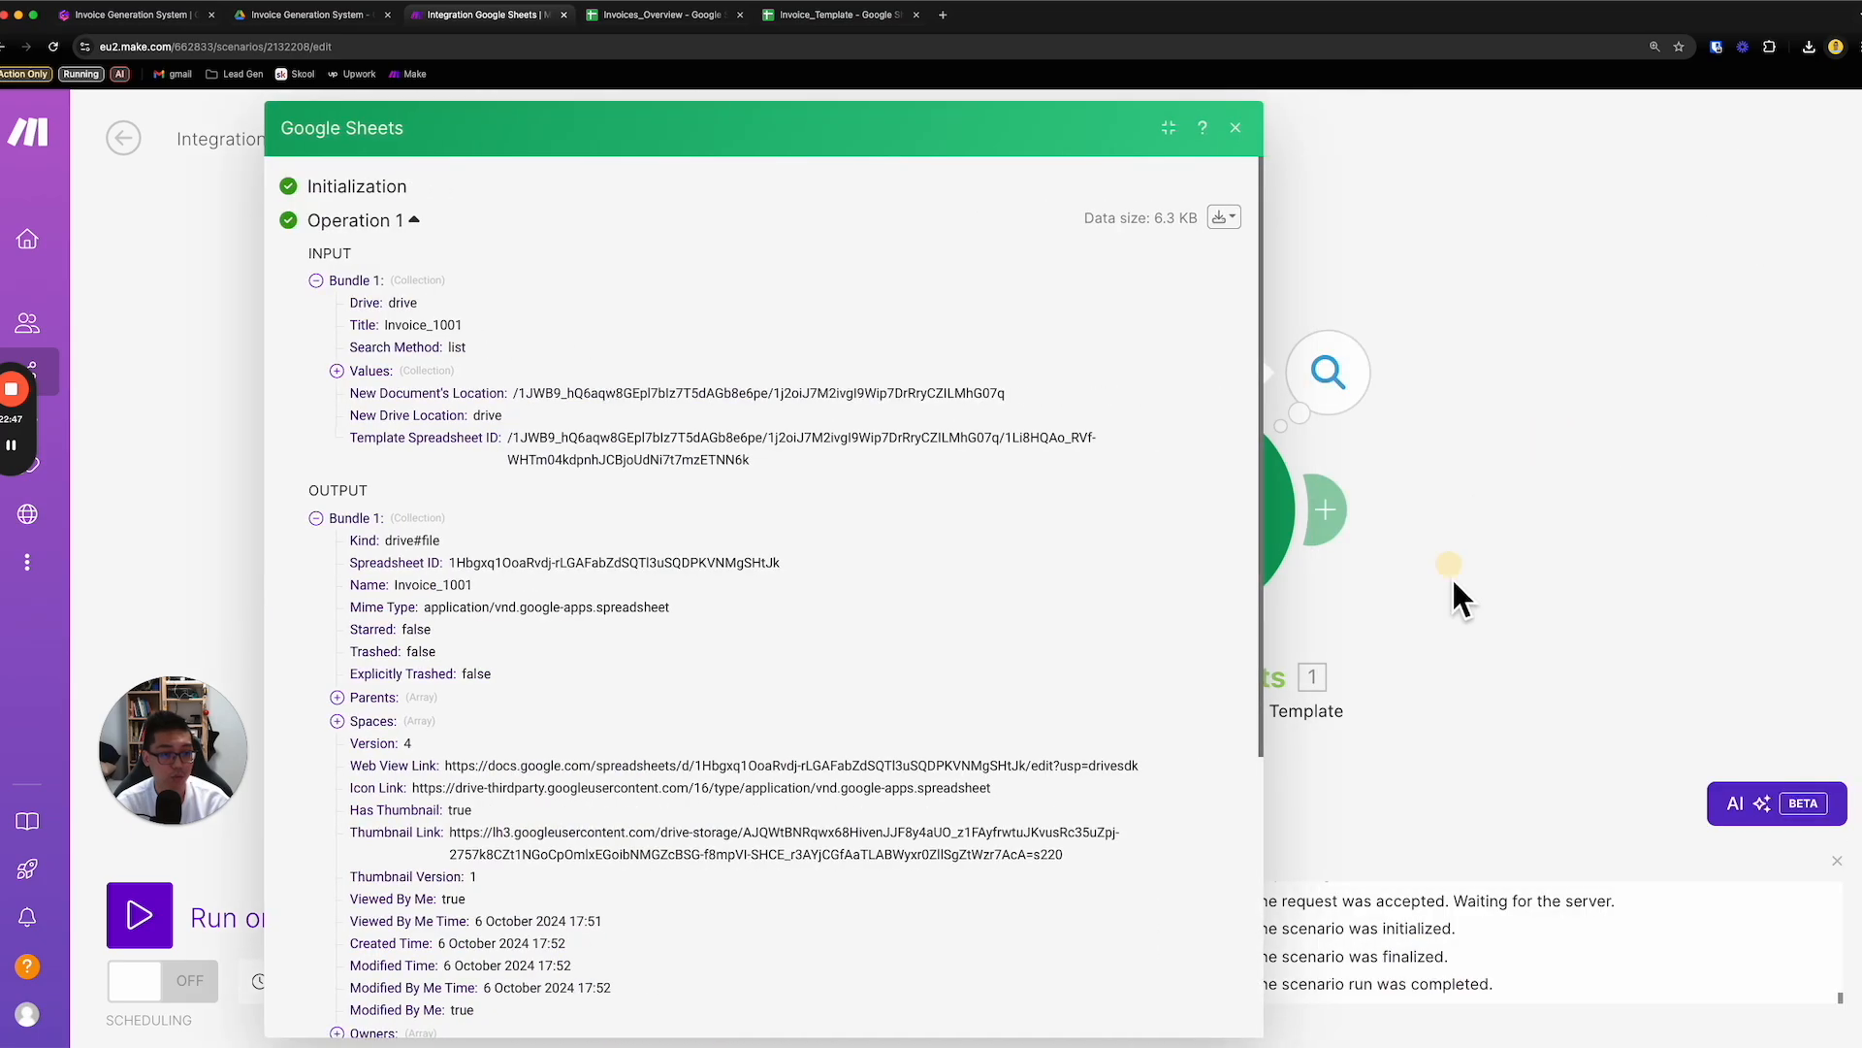
pyautogui.moveTo(446, 766); pyautogui.dragTo(1140, 774)
pyautogui.rightClick(1084, 772)
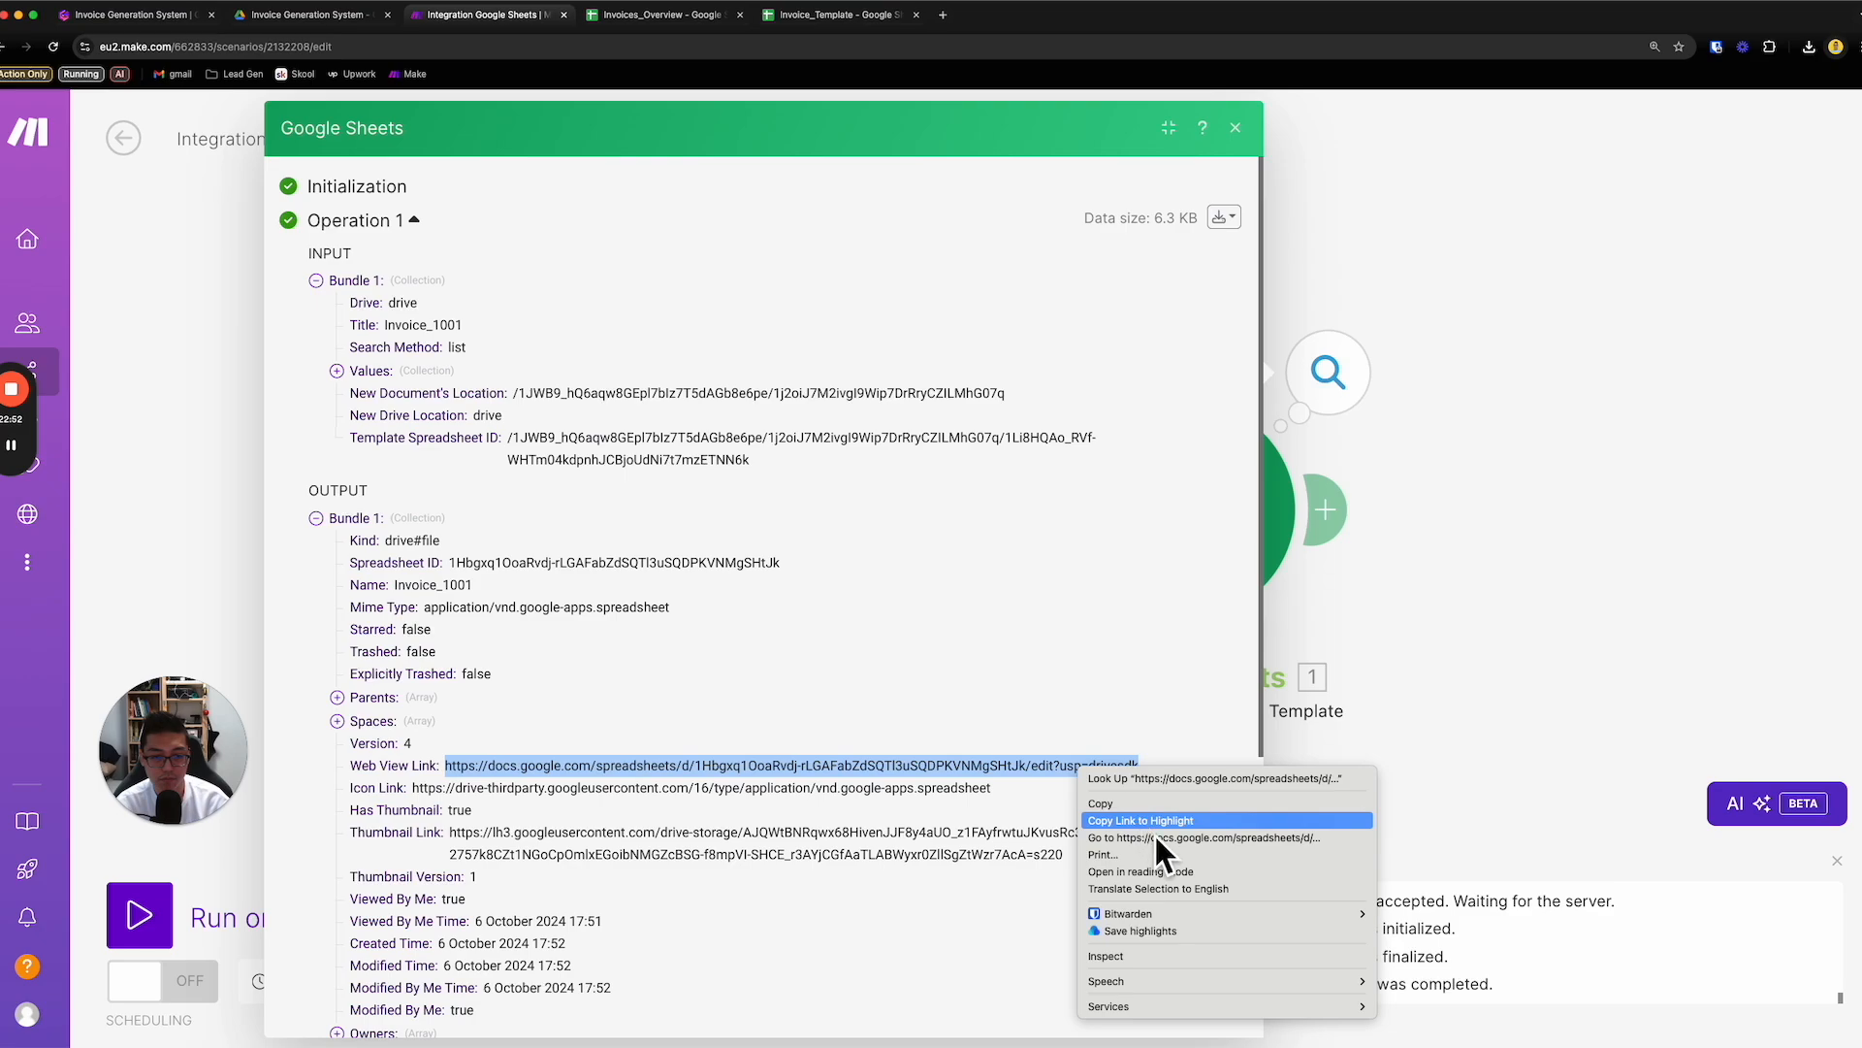
pyautogui.click(1160, 840)
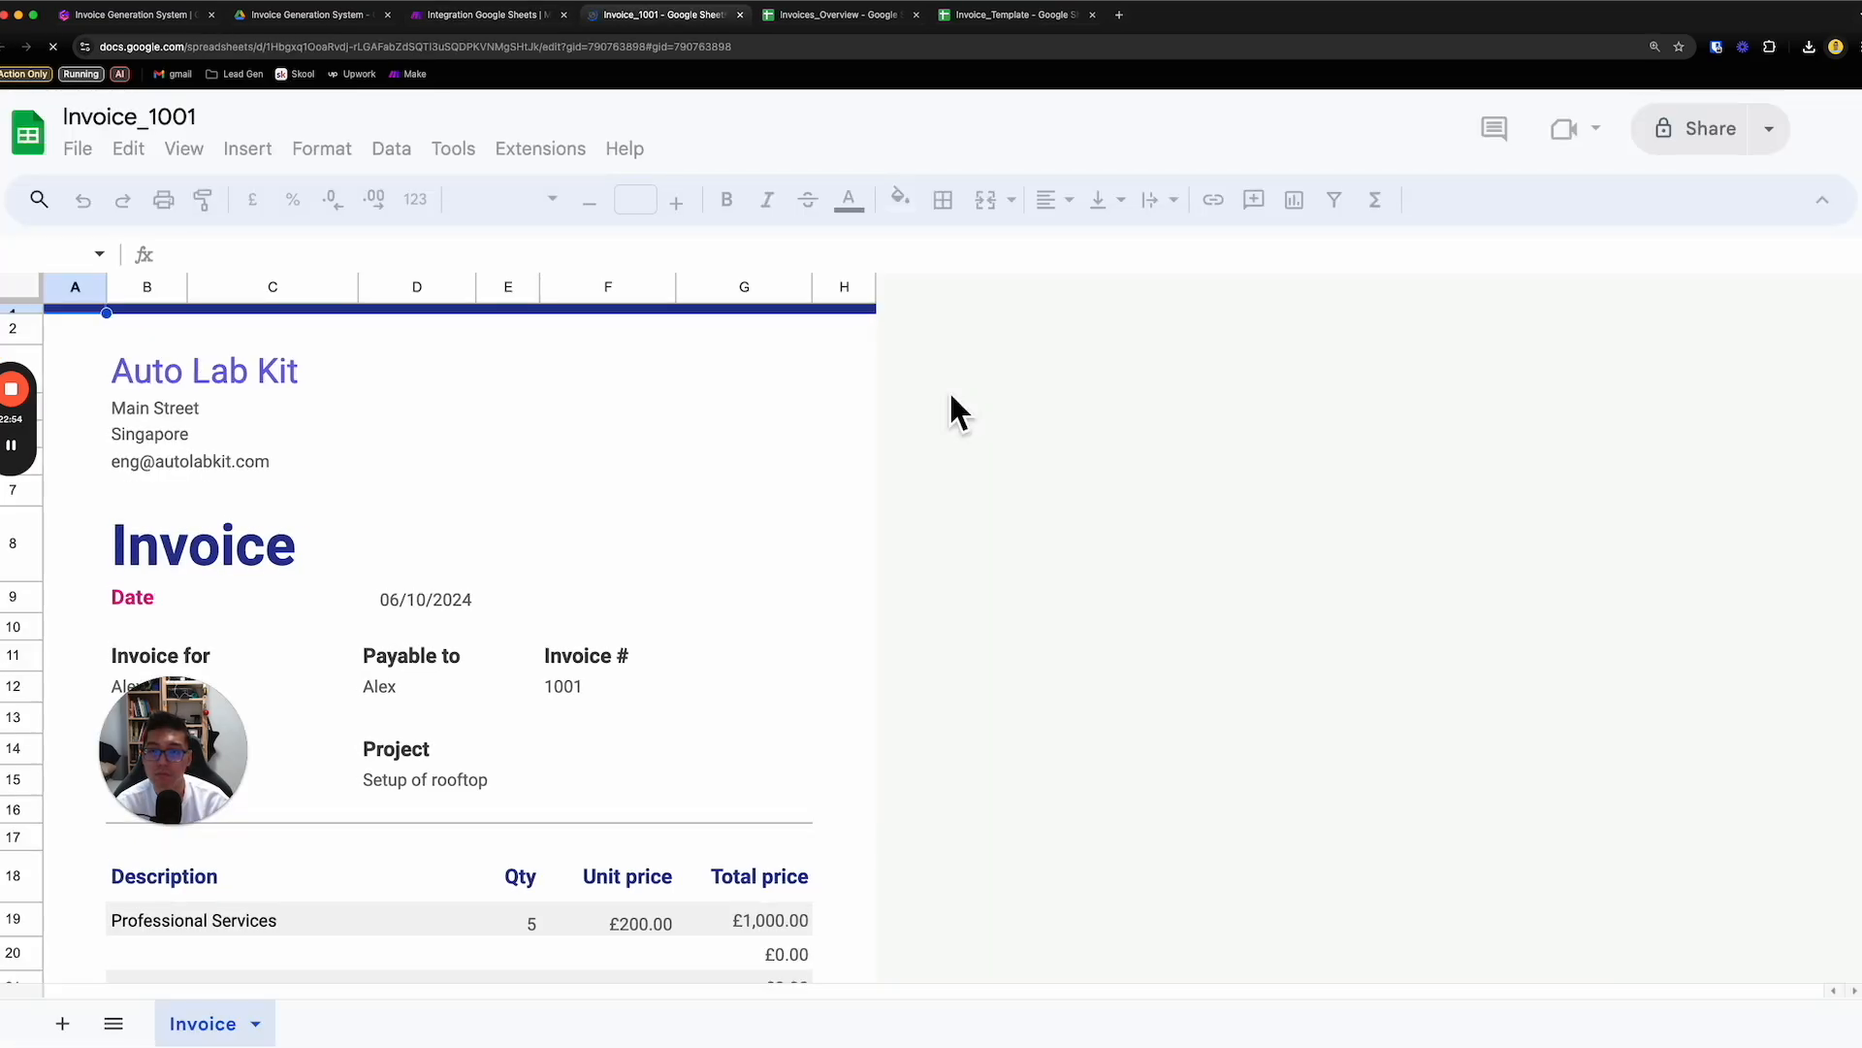
# - Review the generated Invoice_1001, checking the item's quantity, unit price, totals and the notes area
pyautogui.scroll(-5, 925, 555)
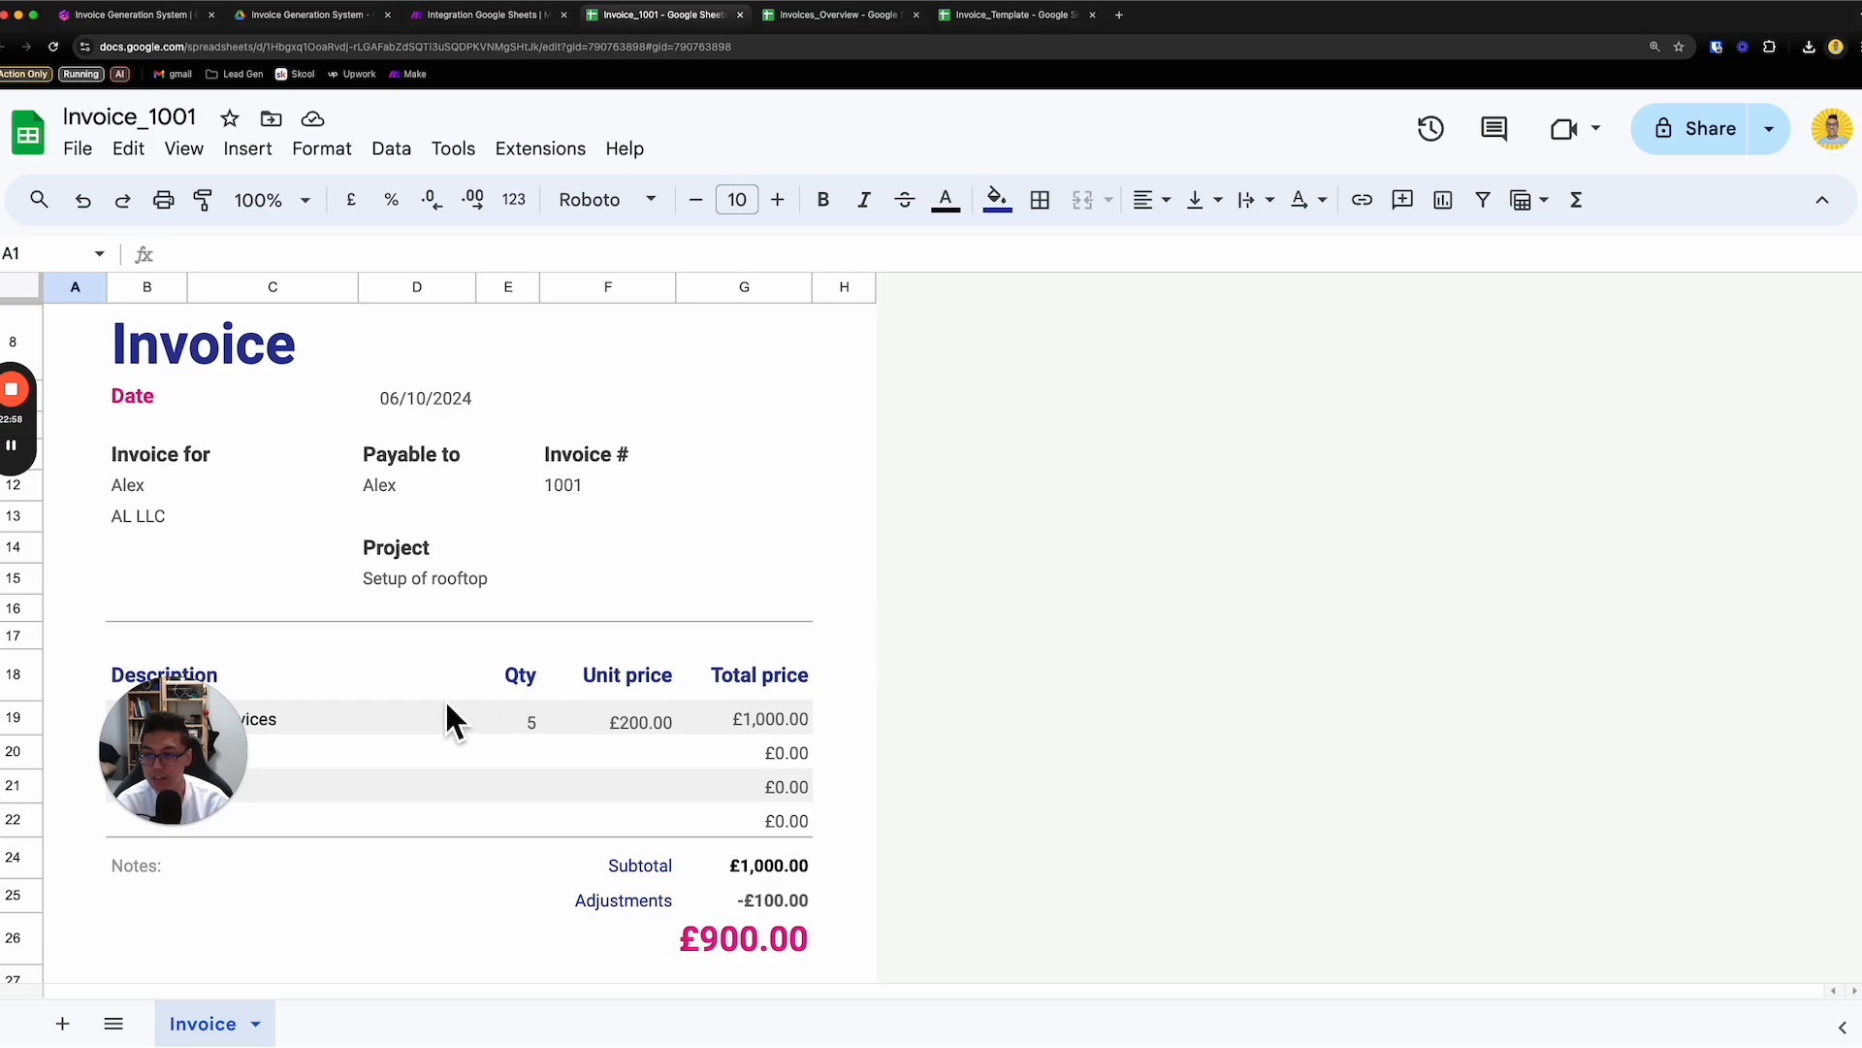
pyautogui.scroll(4, 376, 643)
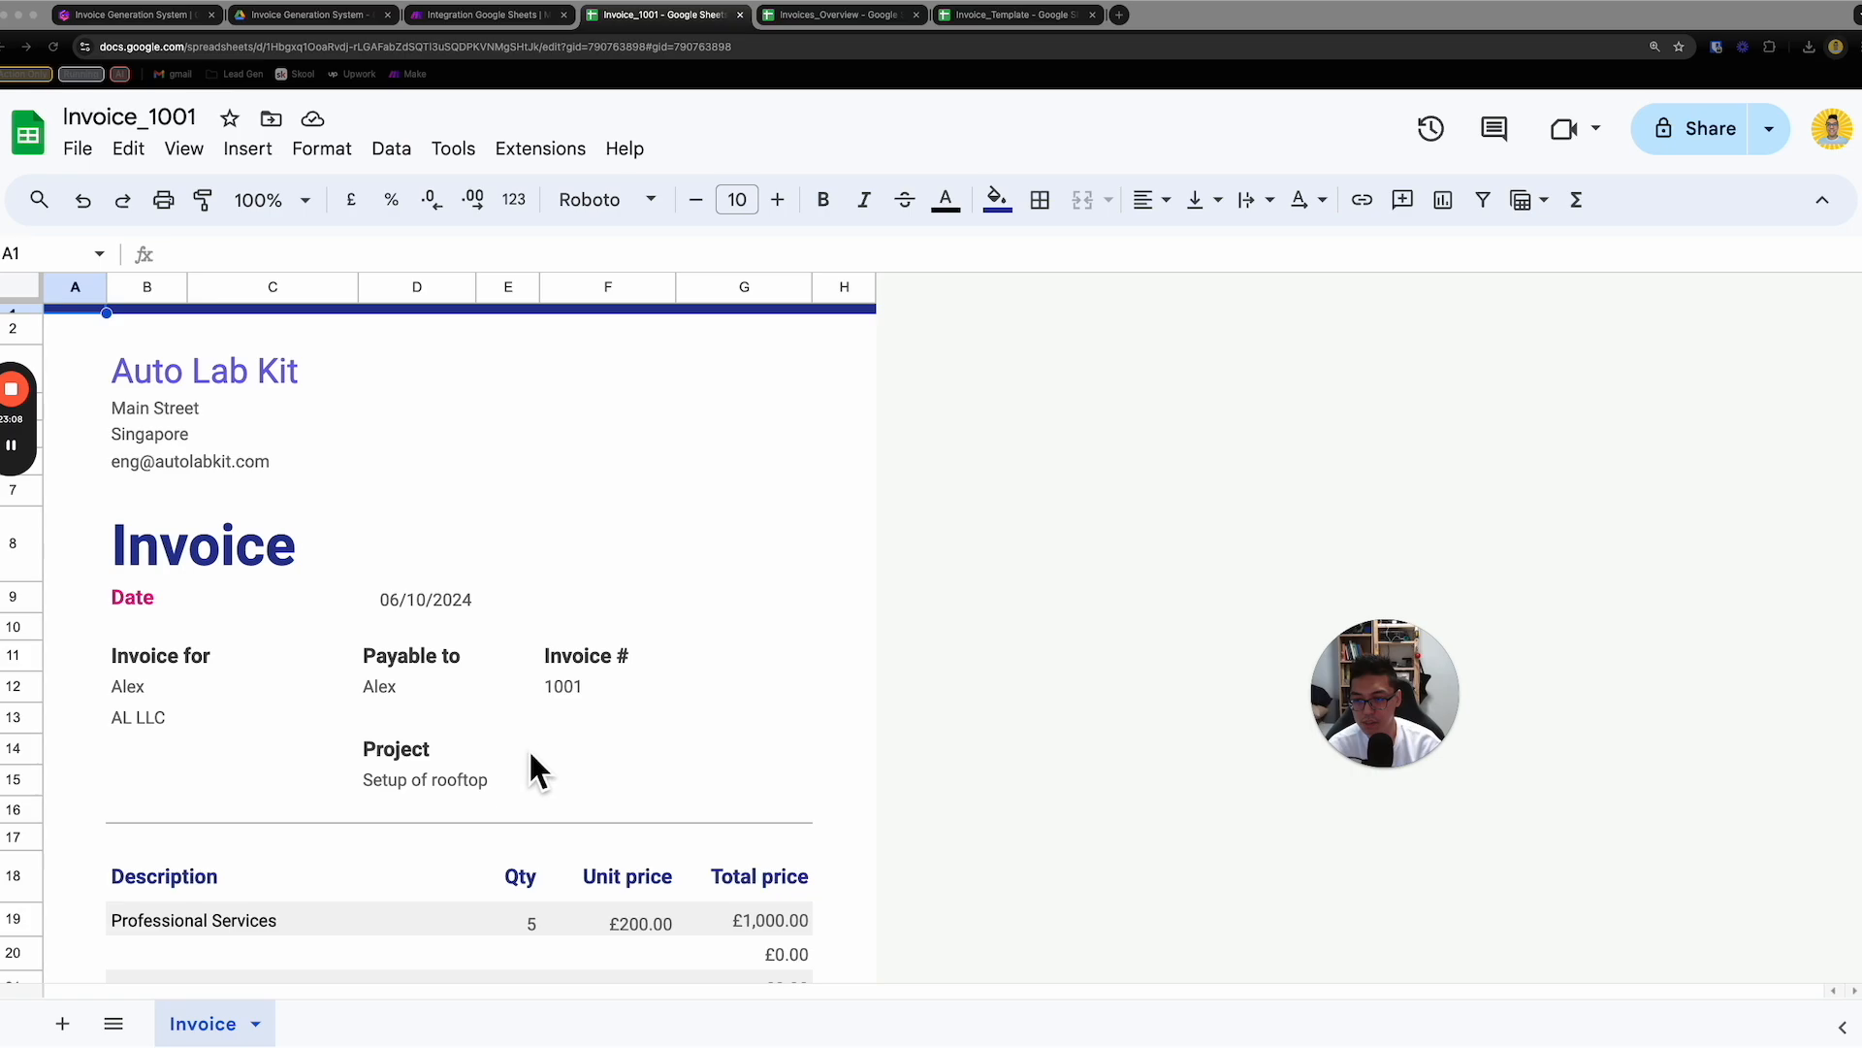
pyautogui.scroll(-2, 485, 766)
pyautogui.scroll(-4, 412, 805)
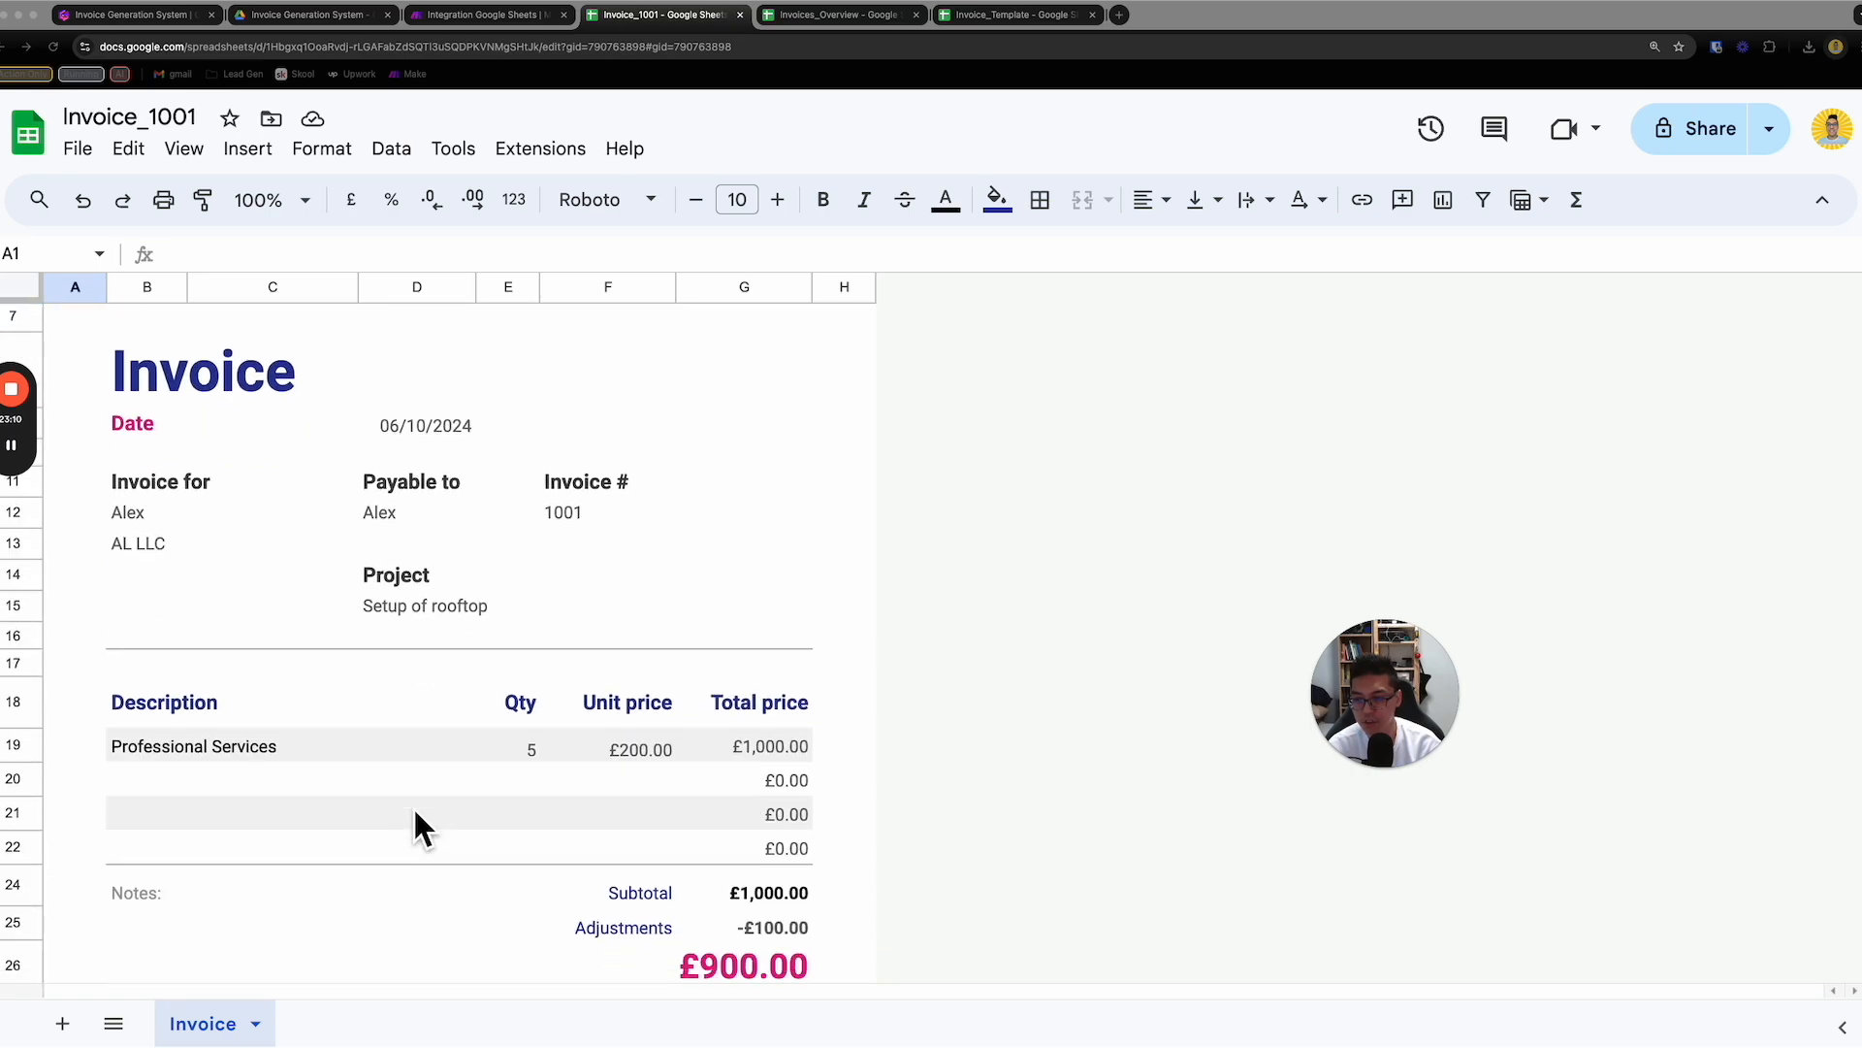
pyautogui.click(303, 819)
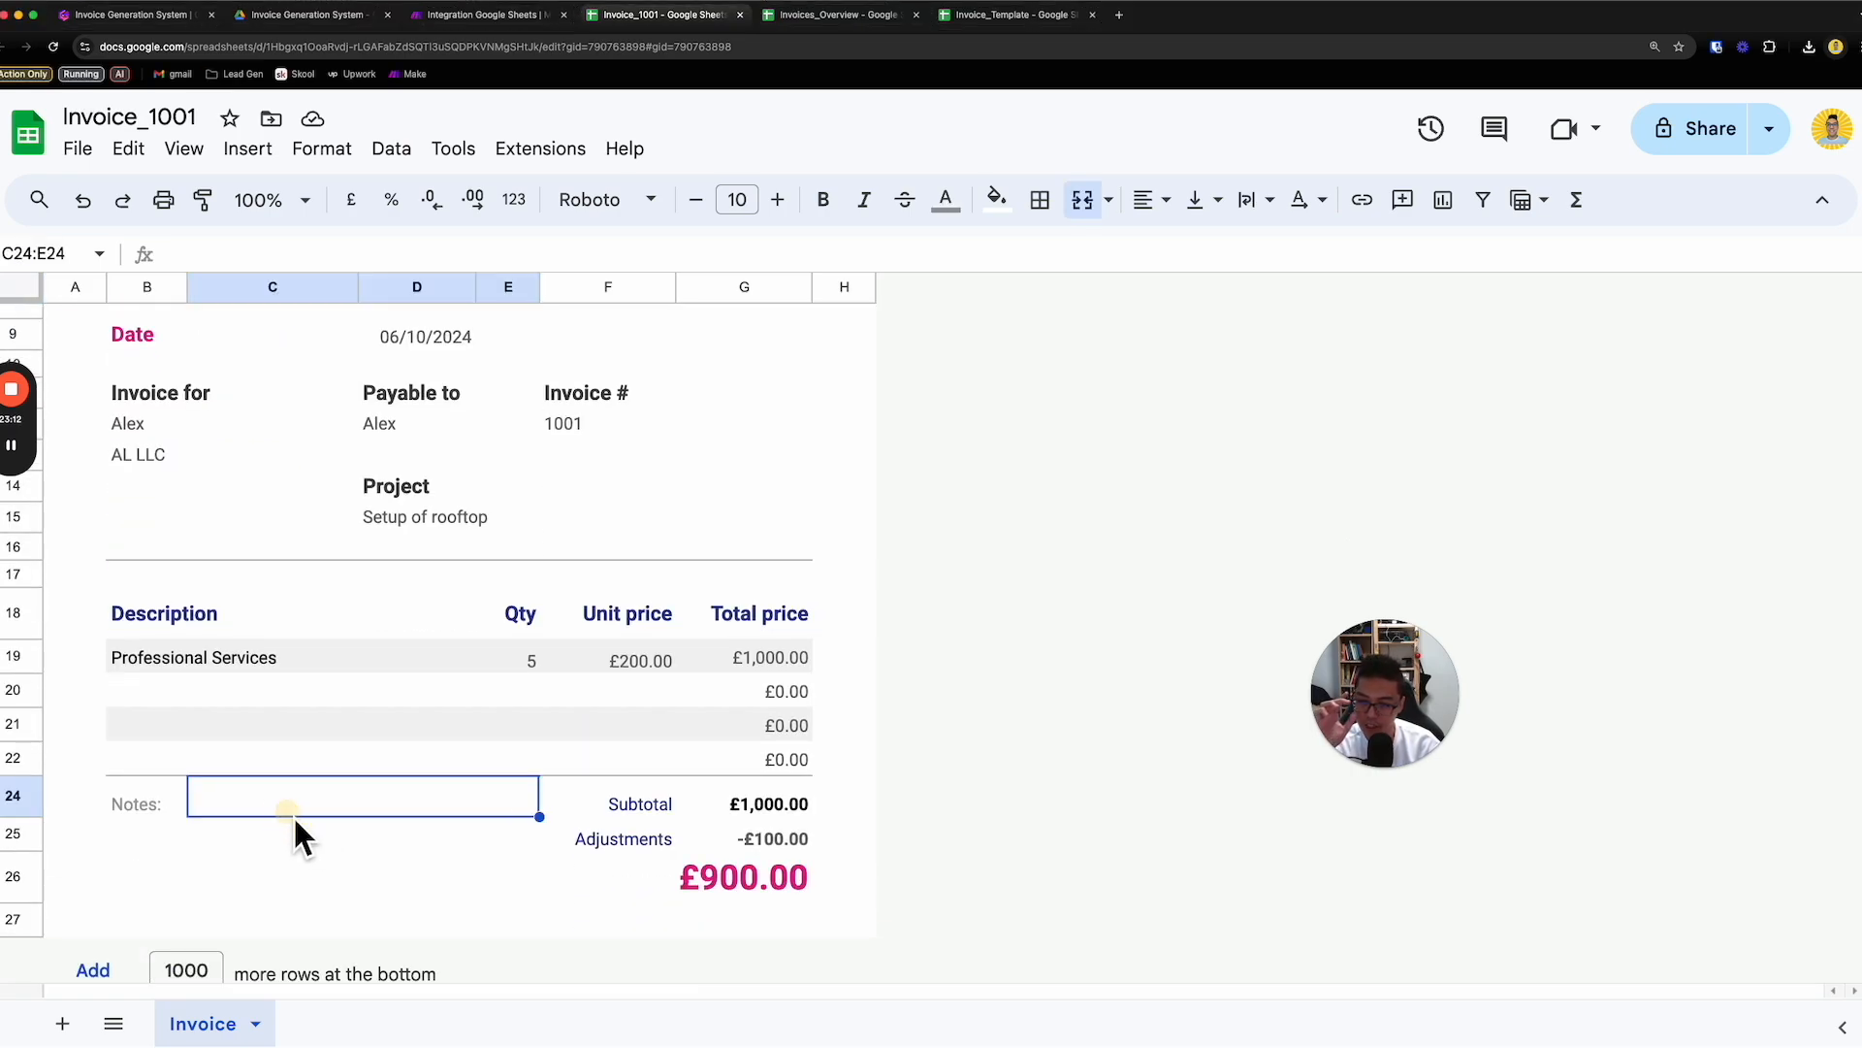
pyautogui.scroll(6, 743, 613)
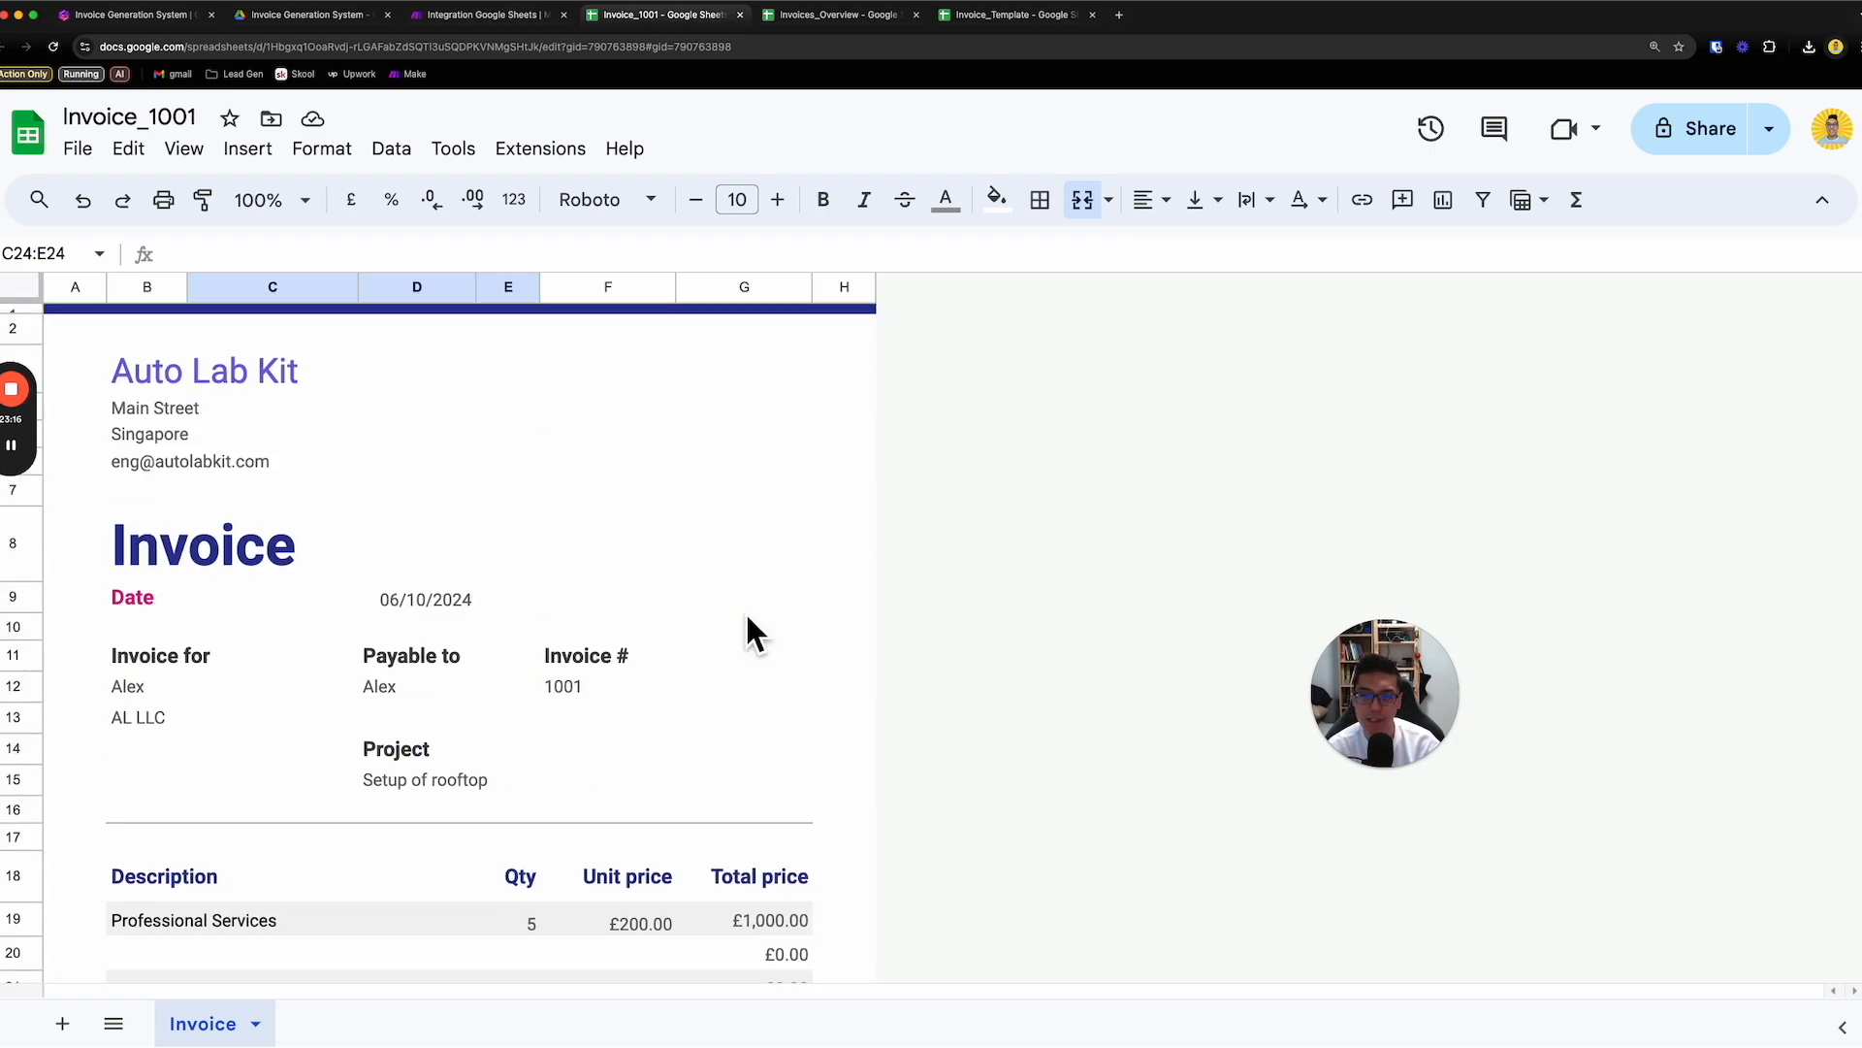
# - Return to the Make scenario and rename the Search Rows module to "Read Master Invoices List"
pyautogui.click(479, 14)
pyautogui.click(1426, 427)
pyautogui.click(1353, 524)
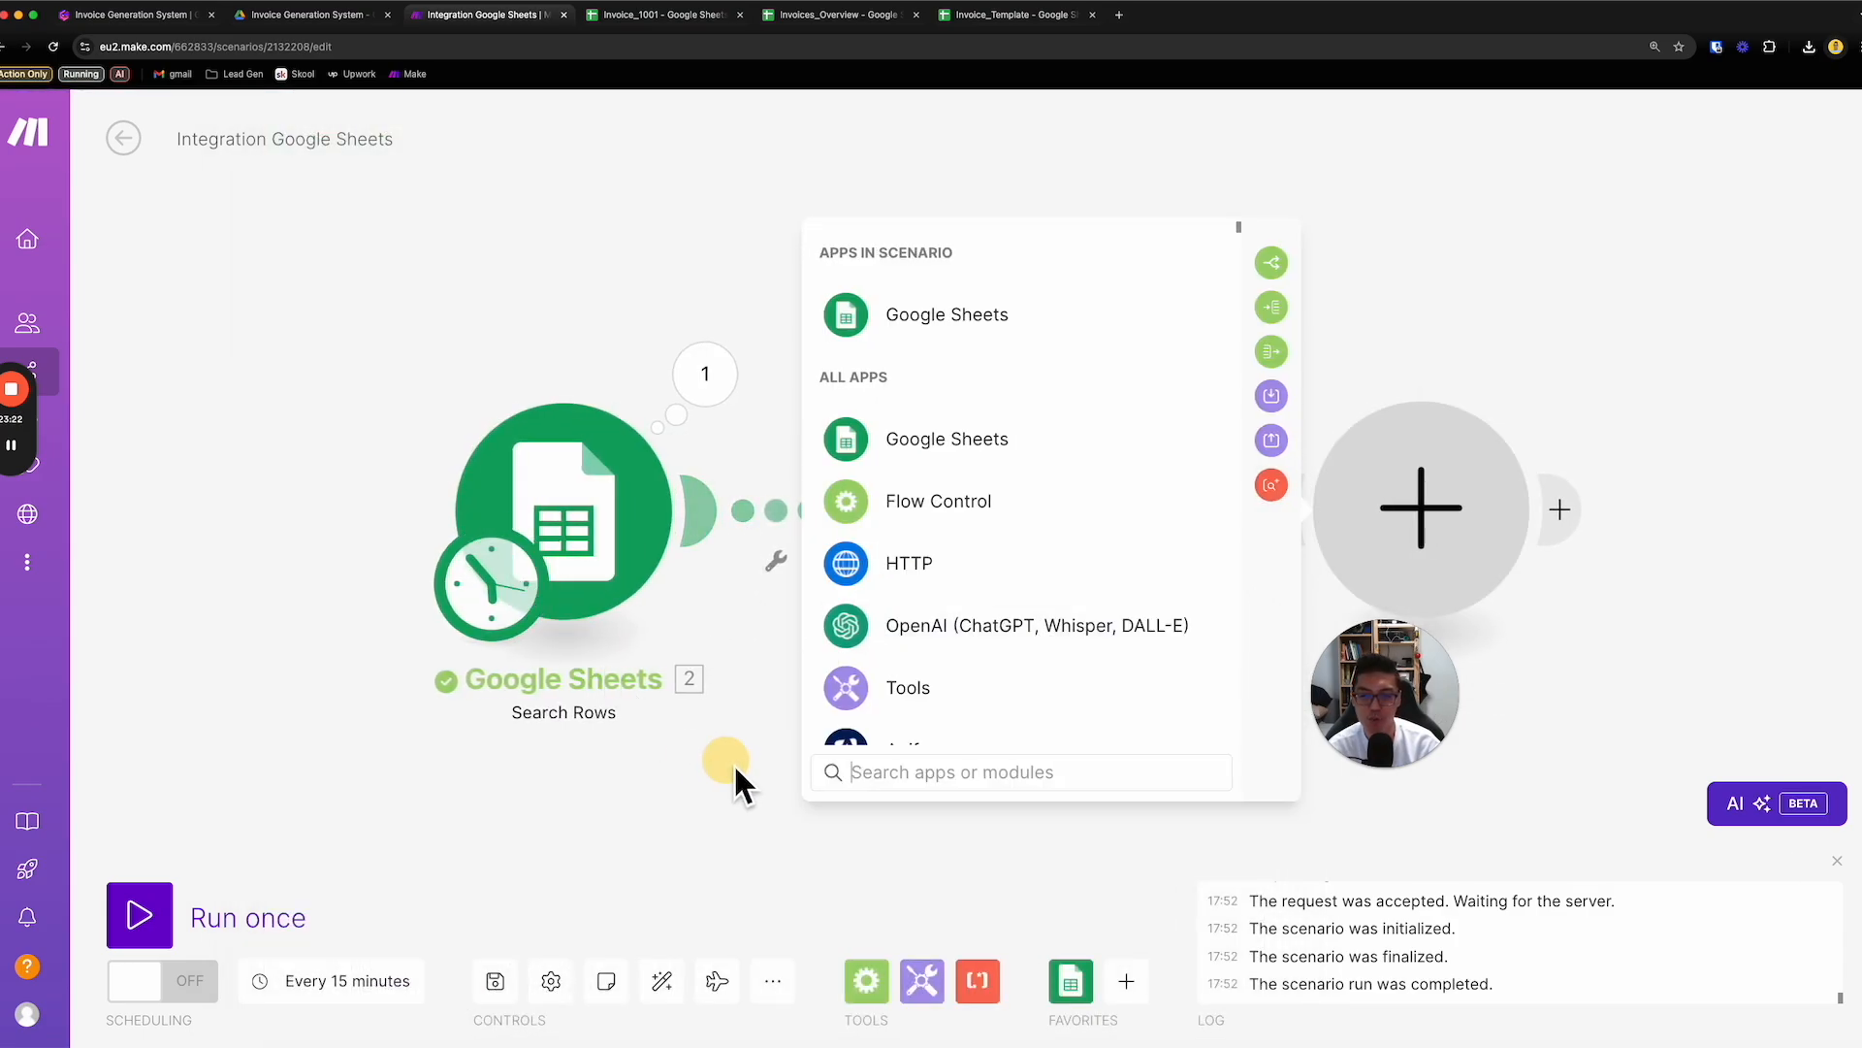
pyautogui.moveTo(734, 763); pyautogui.dragTo(659, 742)
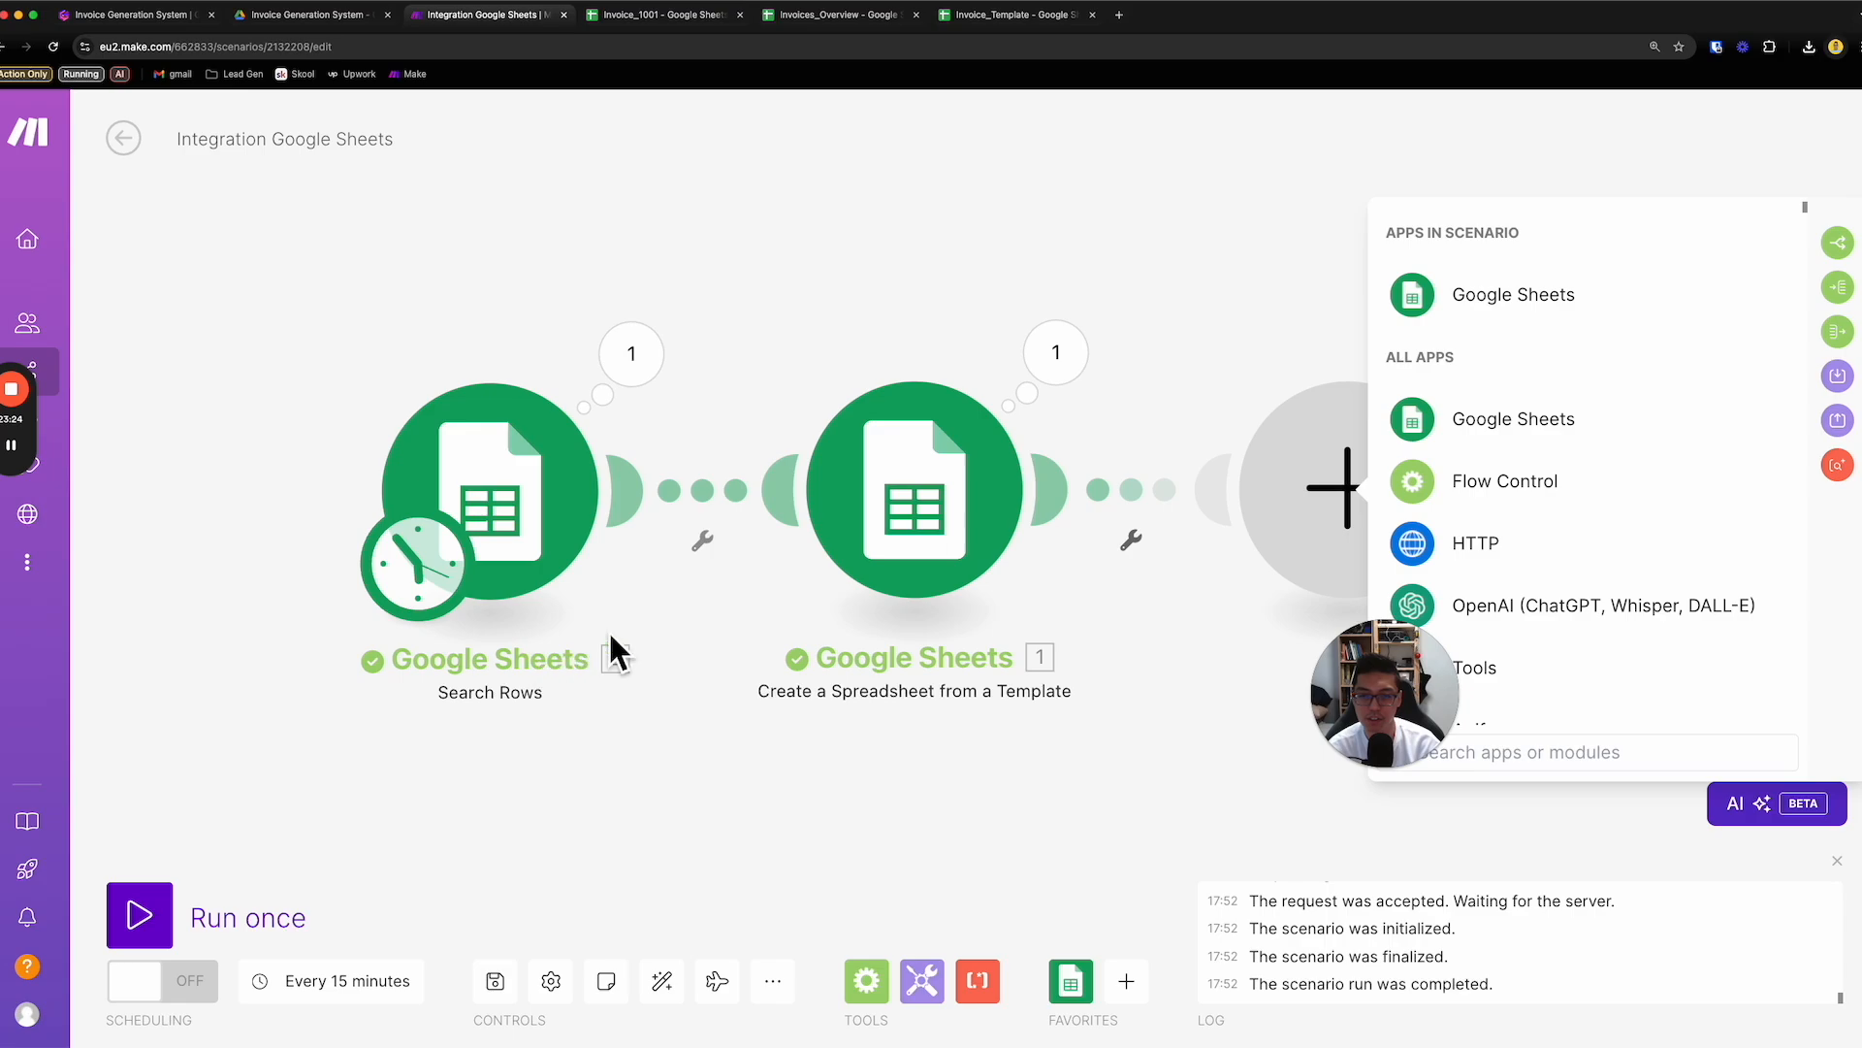
pyautogui.rightClick(569, 550)
pyautogui.click(654, 684)
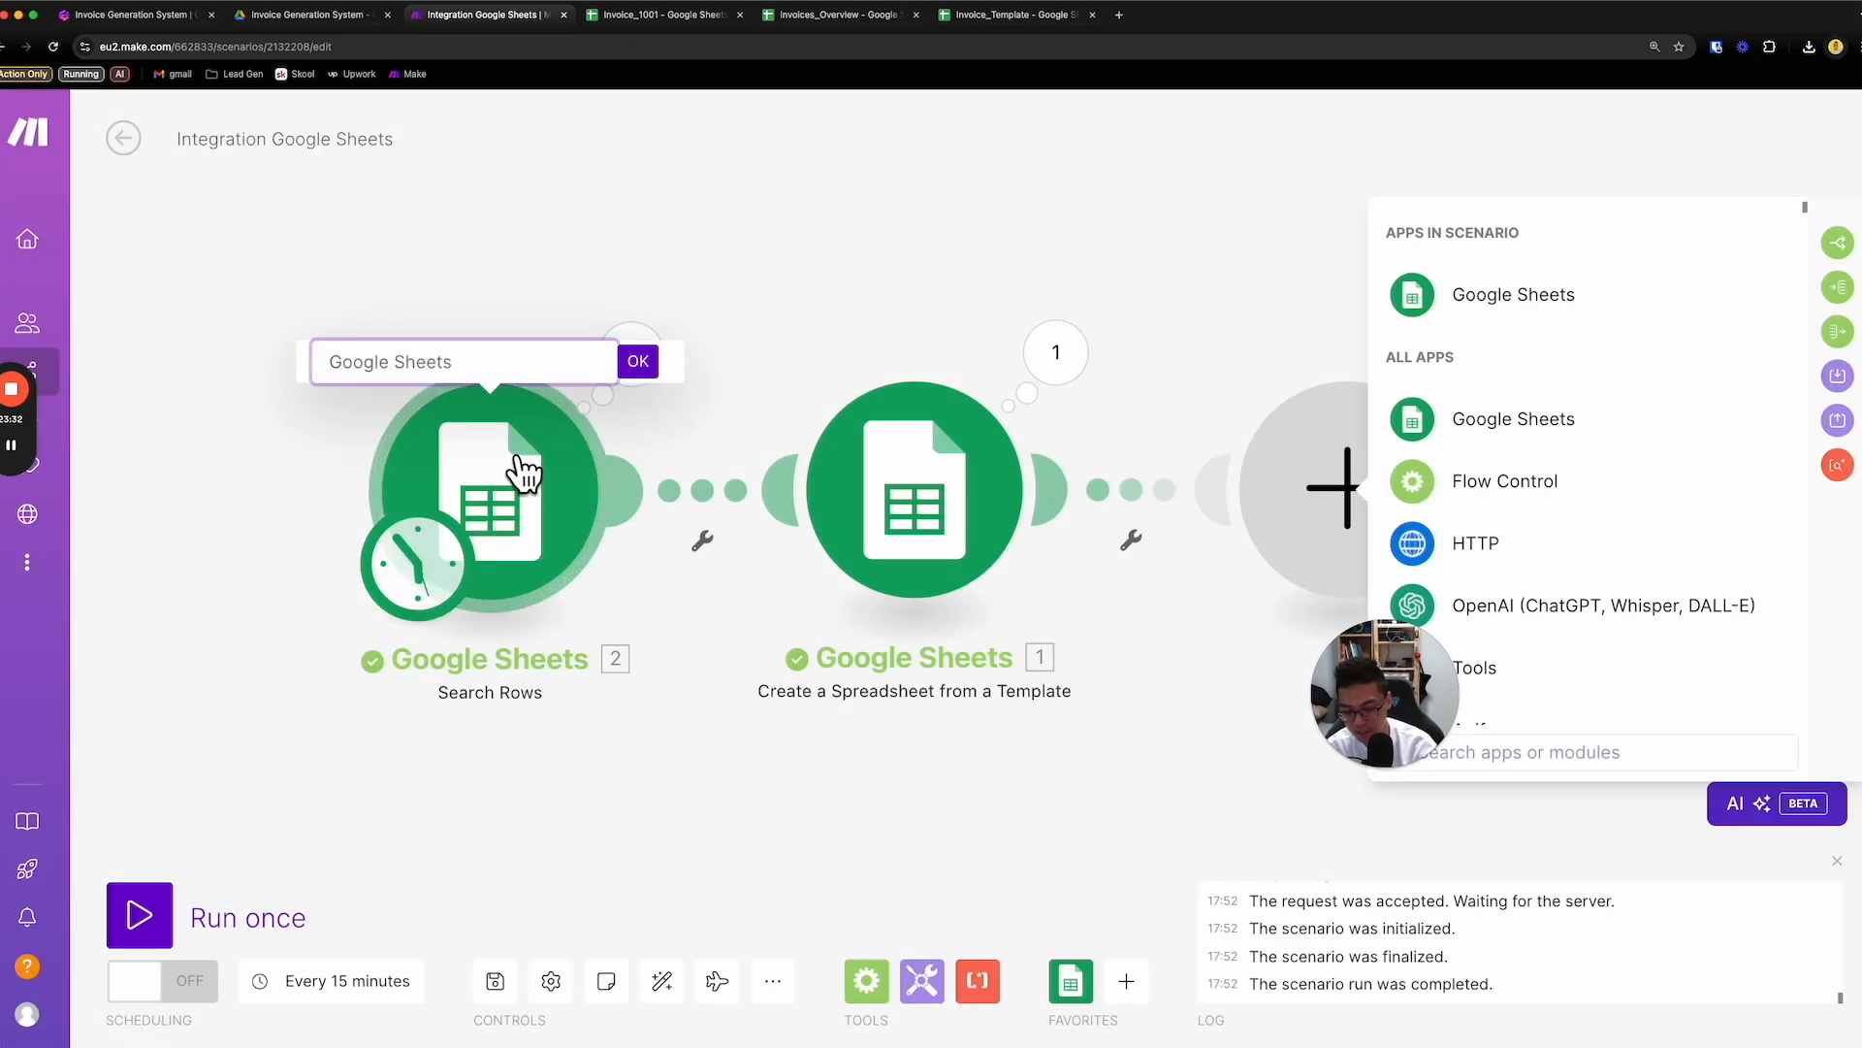
pyautogui.write('Read Master Invoices List')
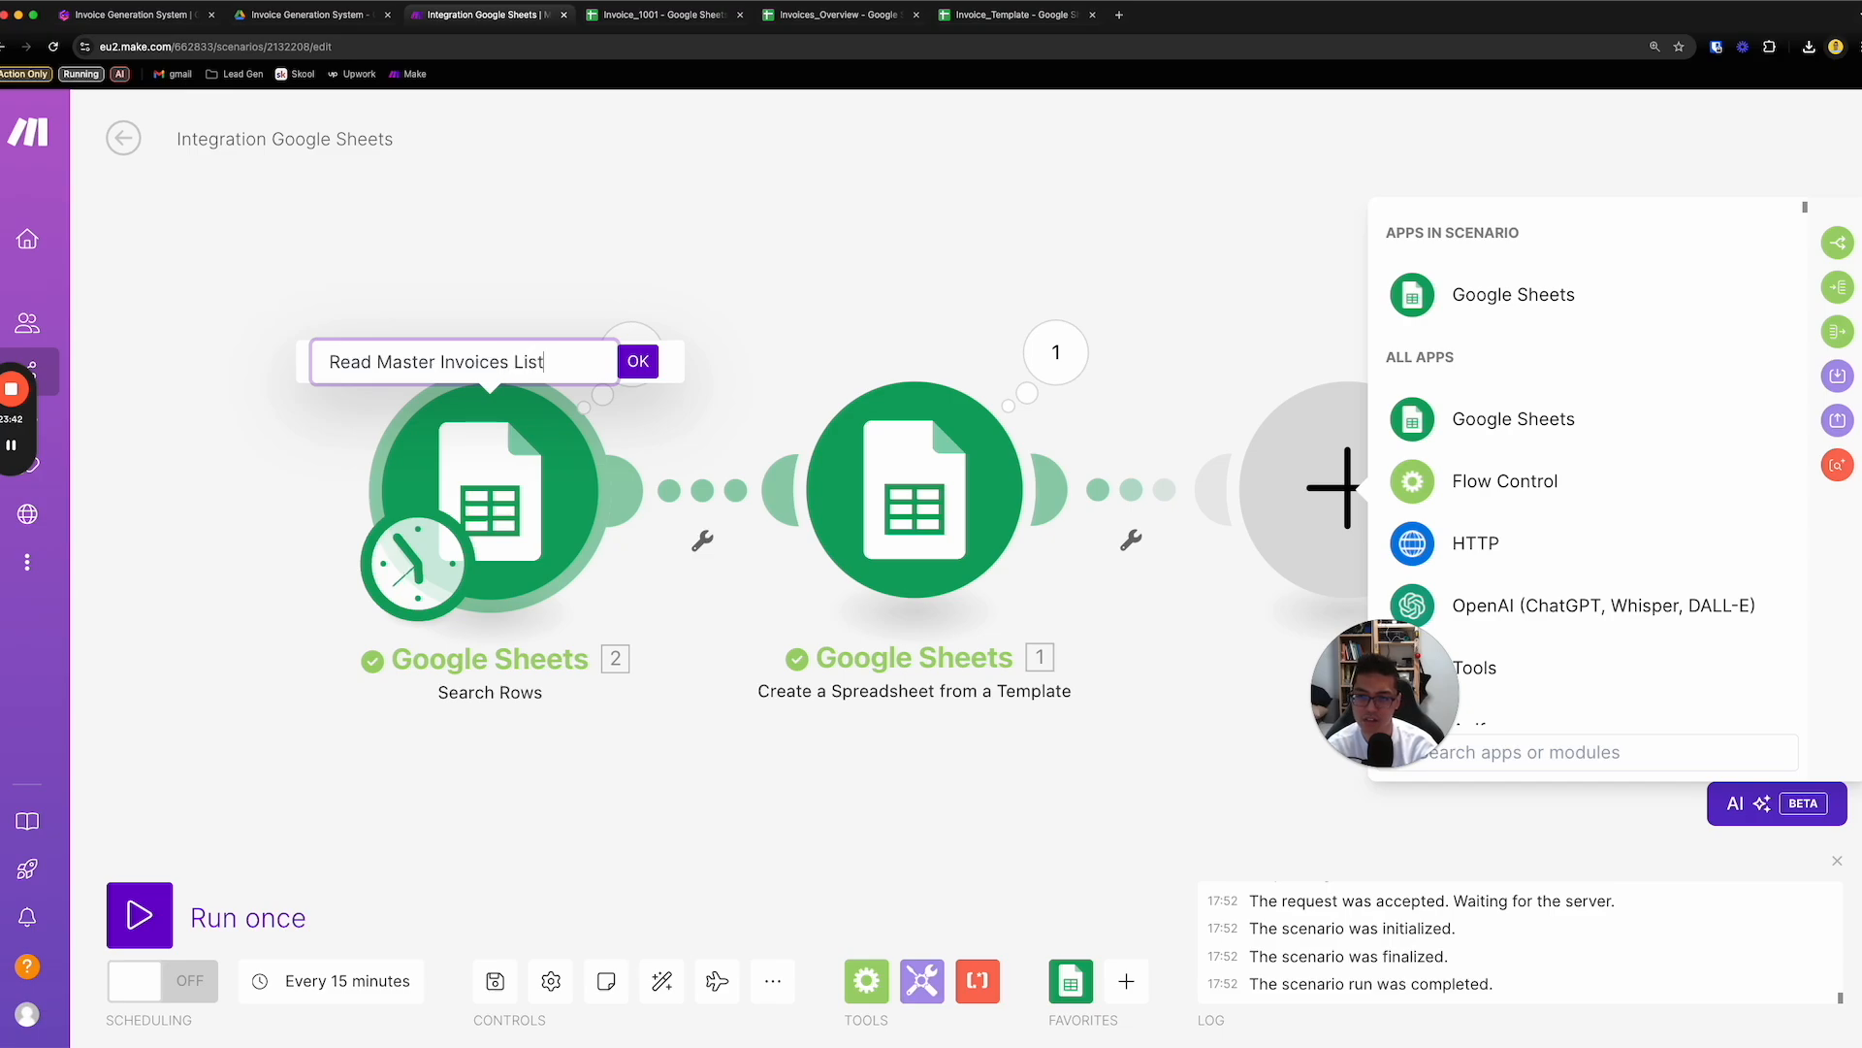
pyautogui.press('Return')
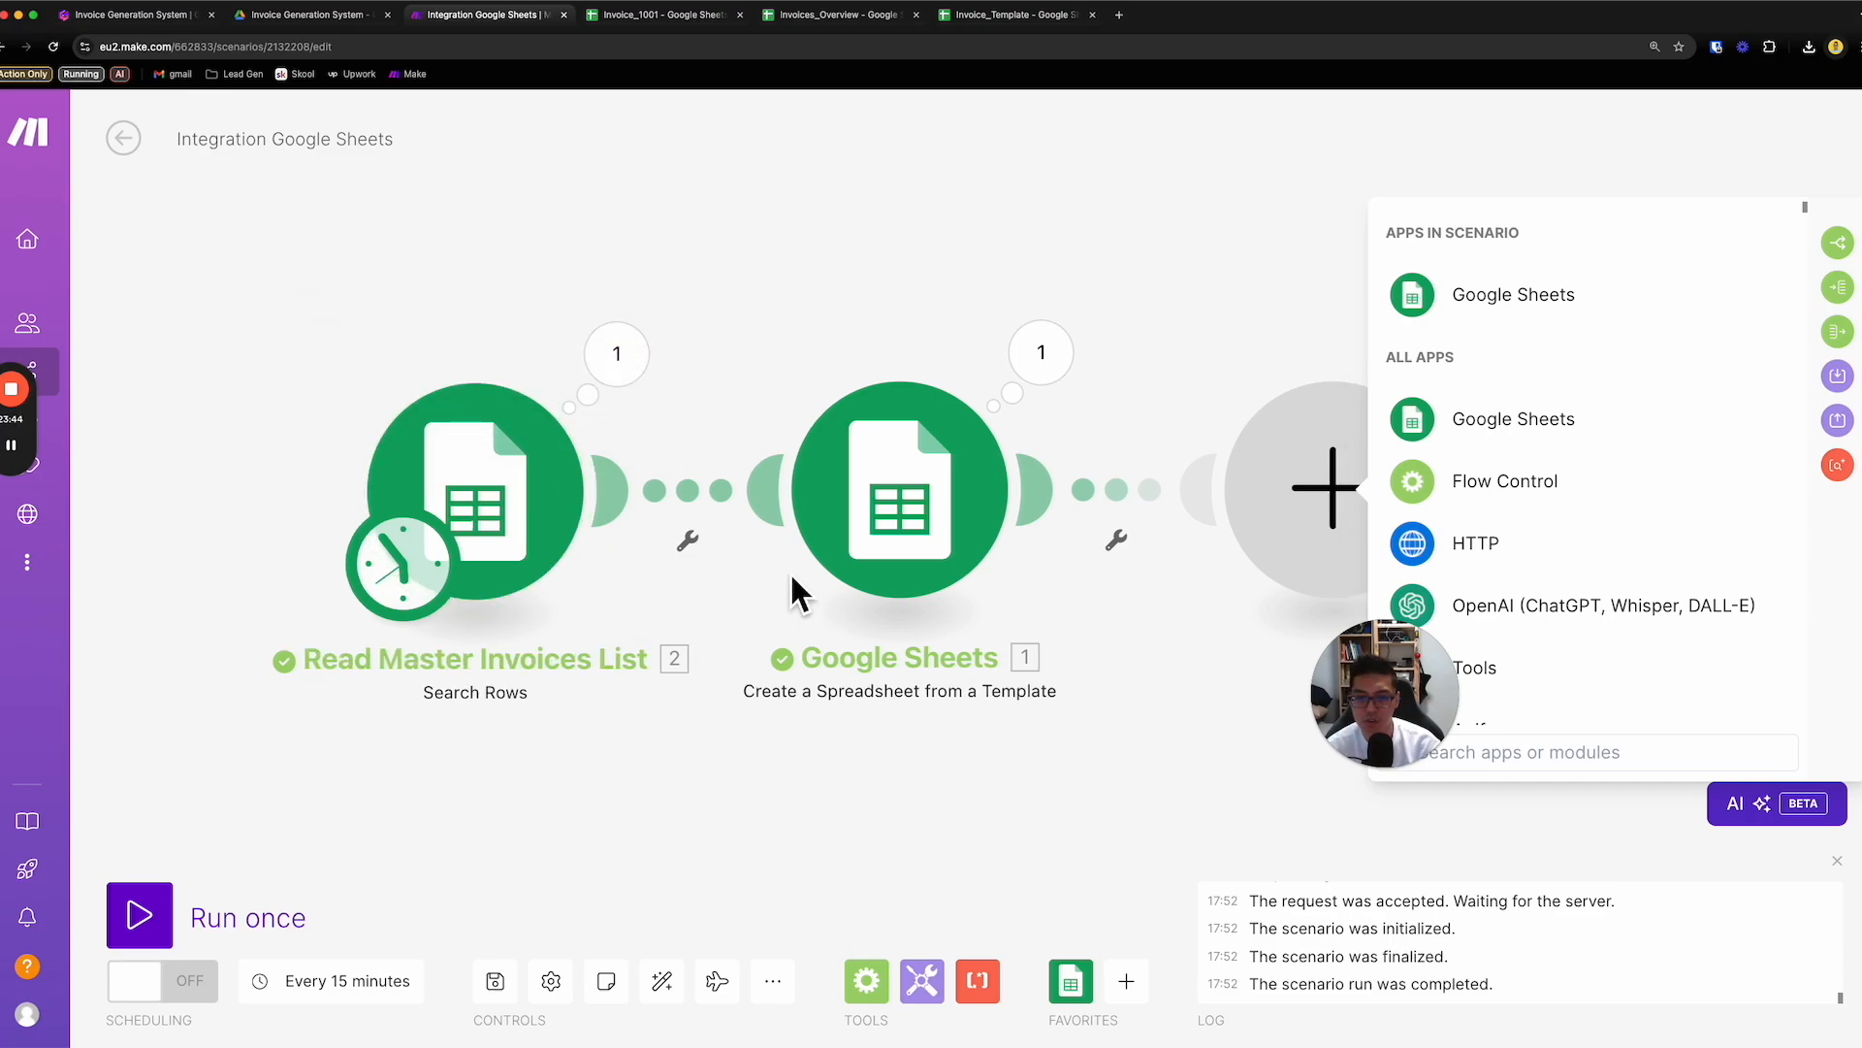
# - Rename the Create a Spreadsheet from a Template module to "Create Invoices from Template"
pyautogui.rightClick(904, 551)
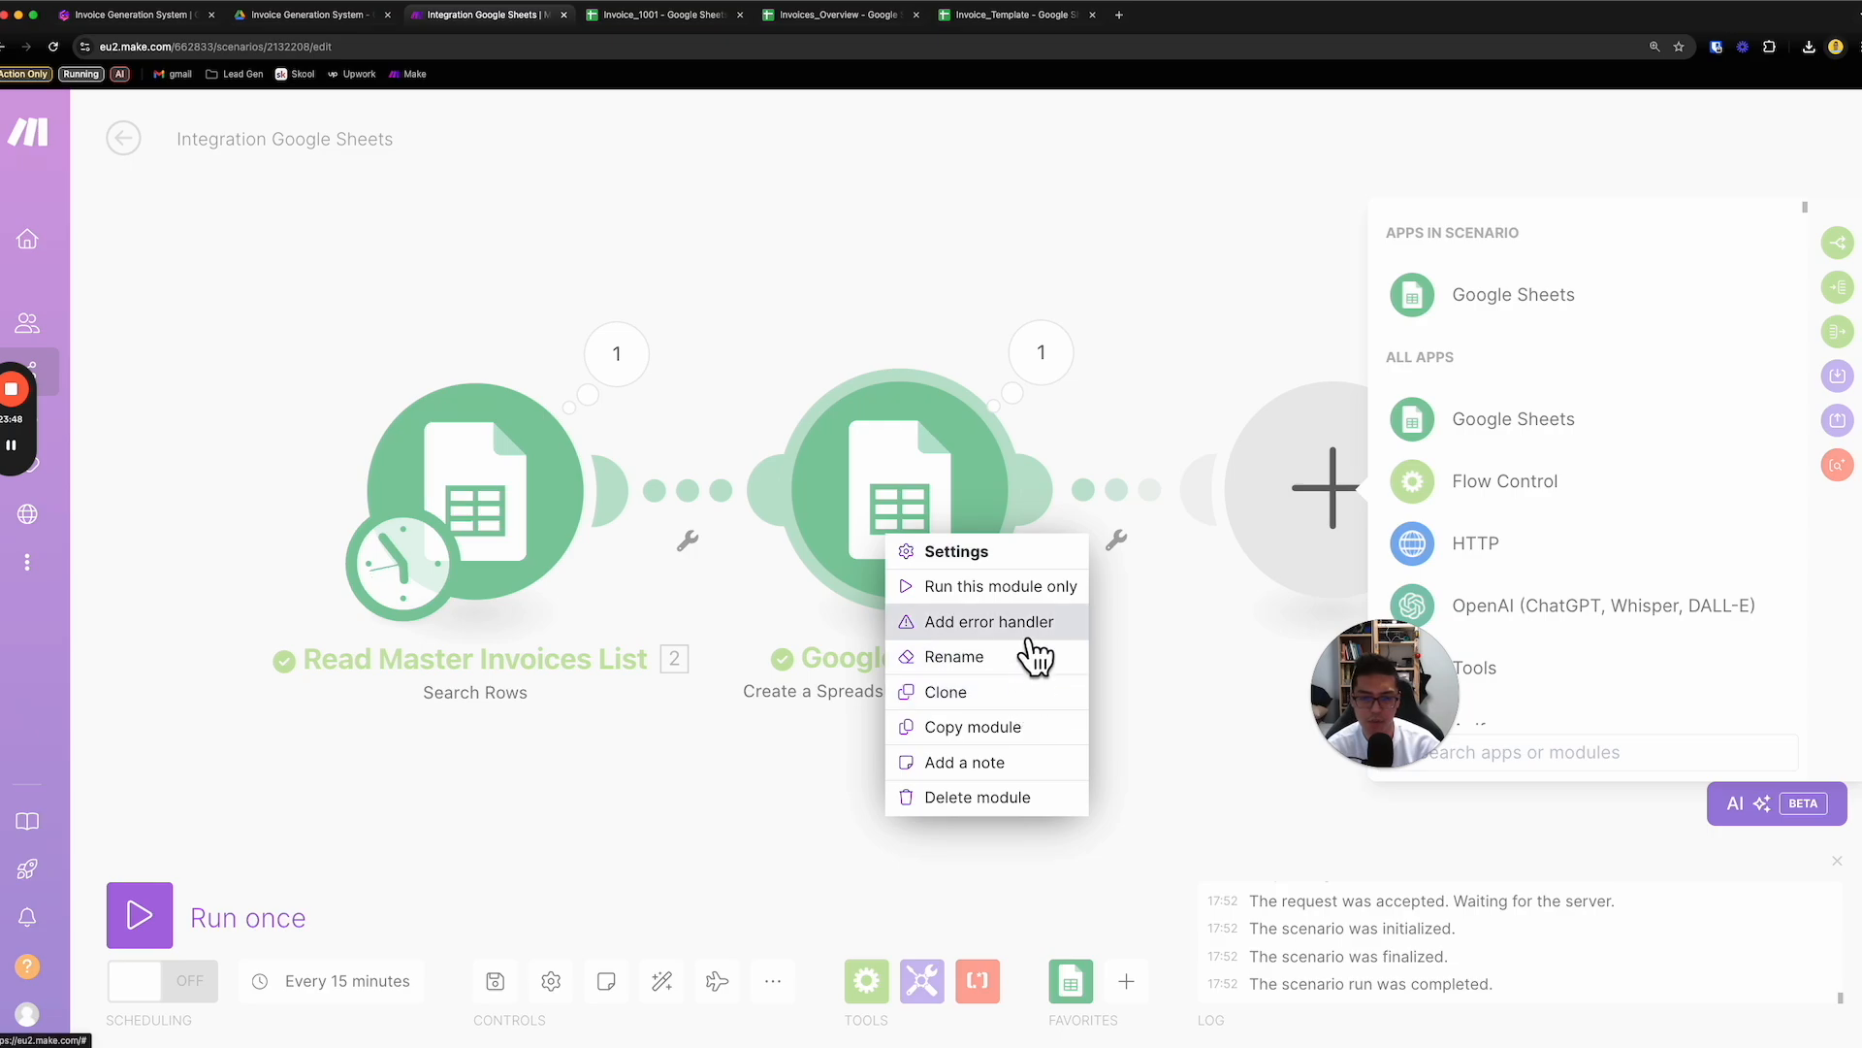
pyautogui.click(999, 657)
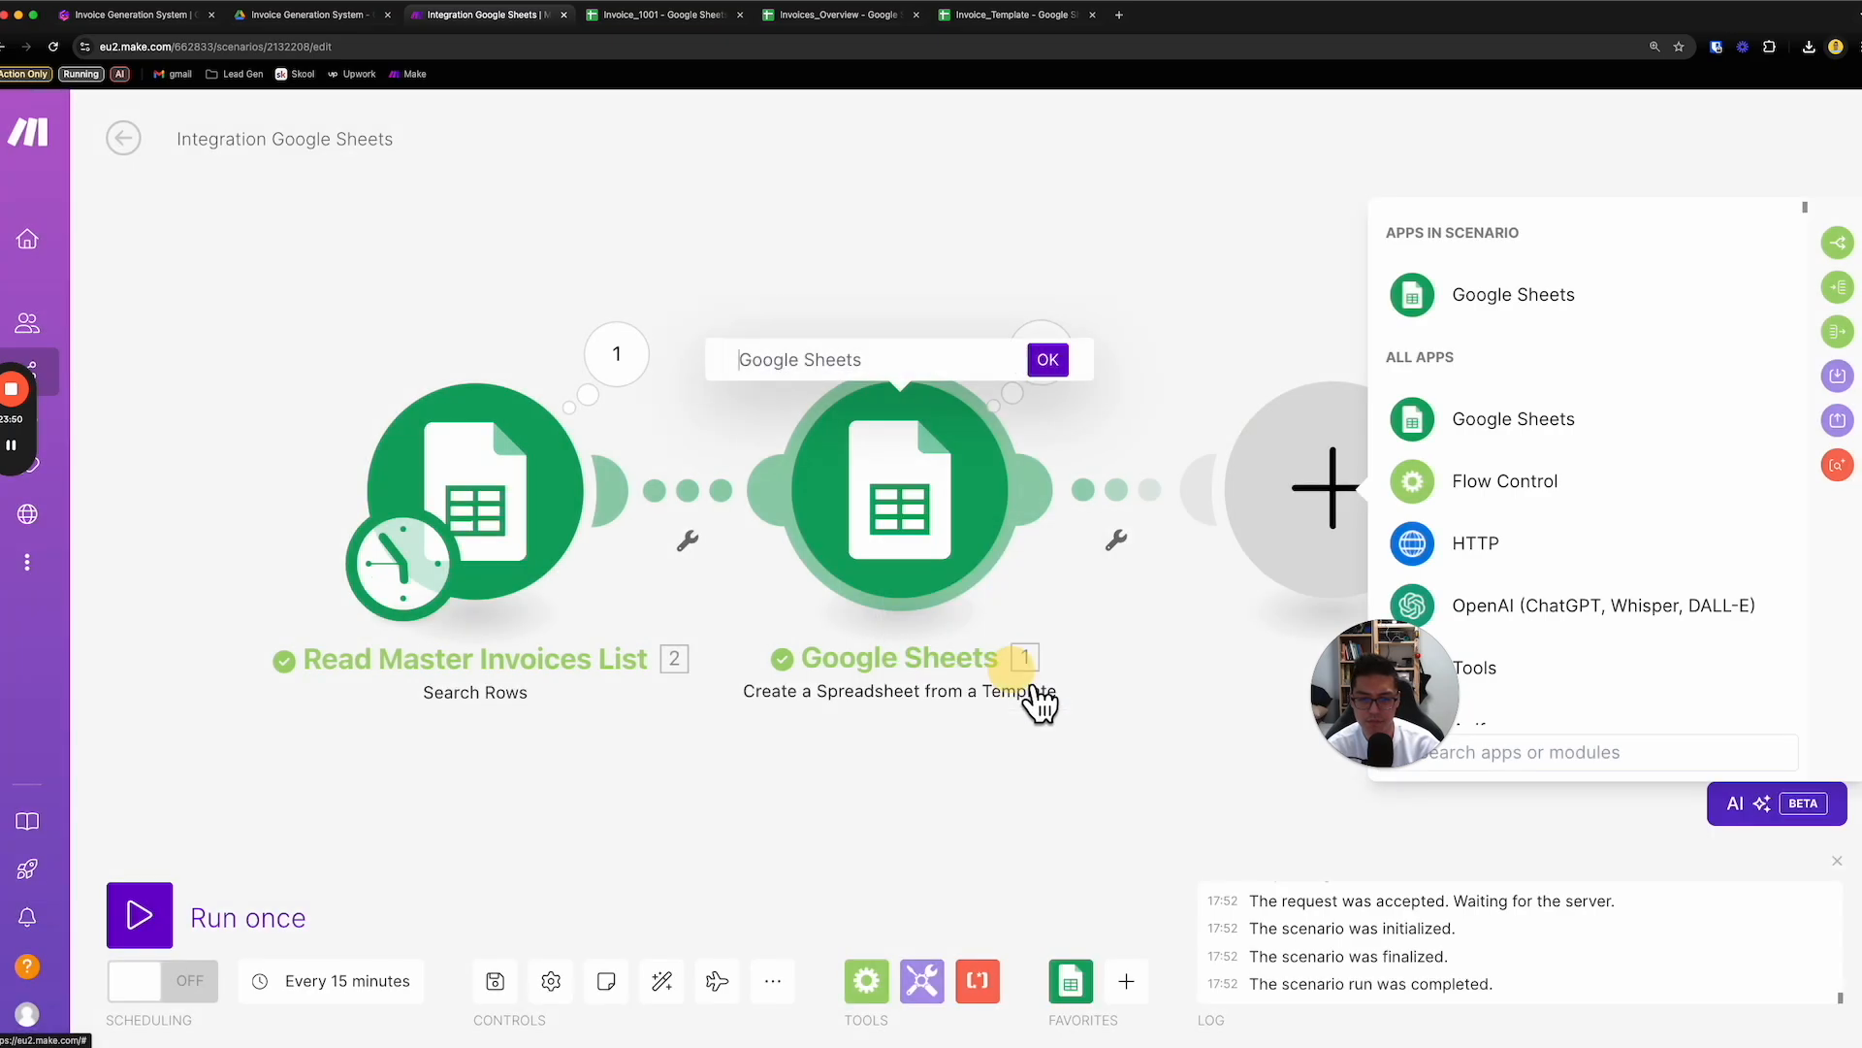
pyautogui.write('C')
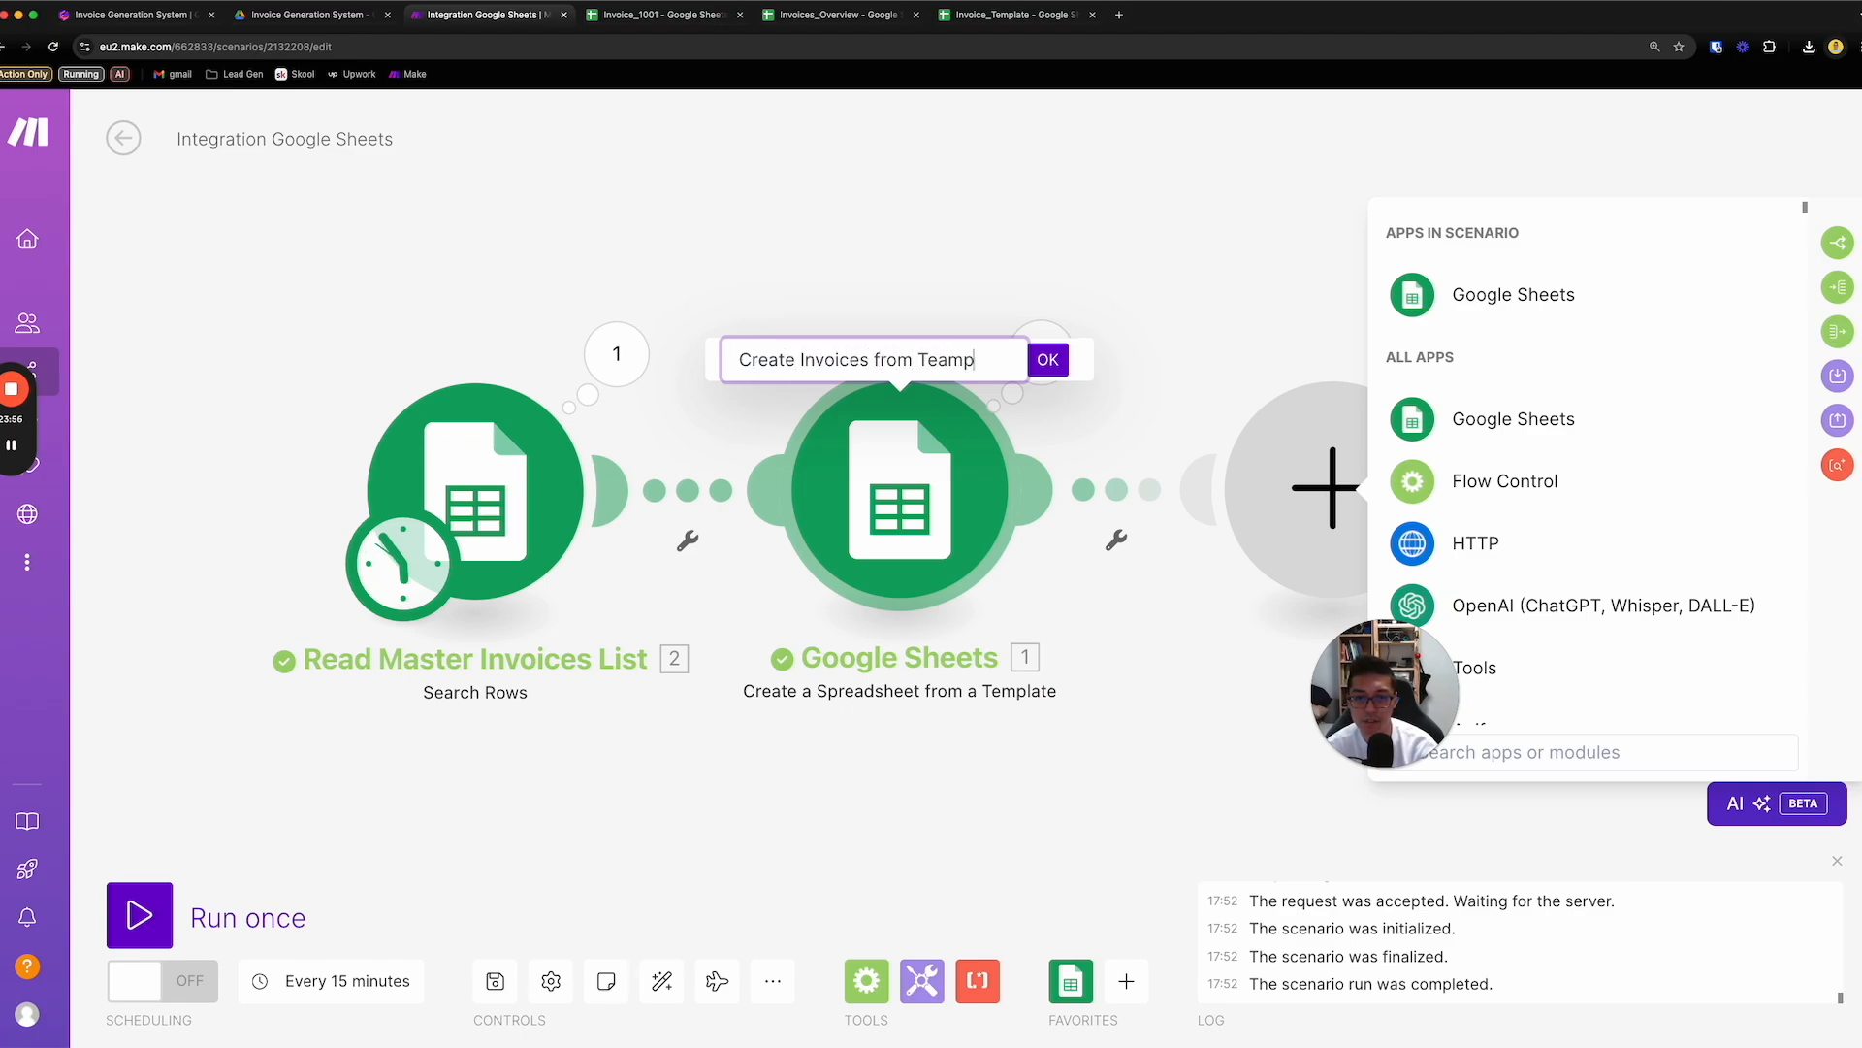
pyautogui.write('reate Invoices from Template')
pyautogui.press('Return')
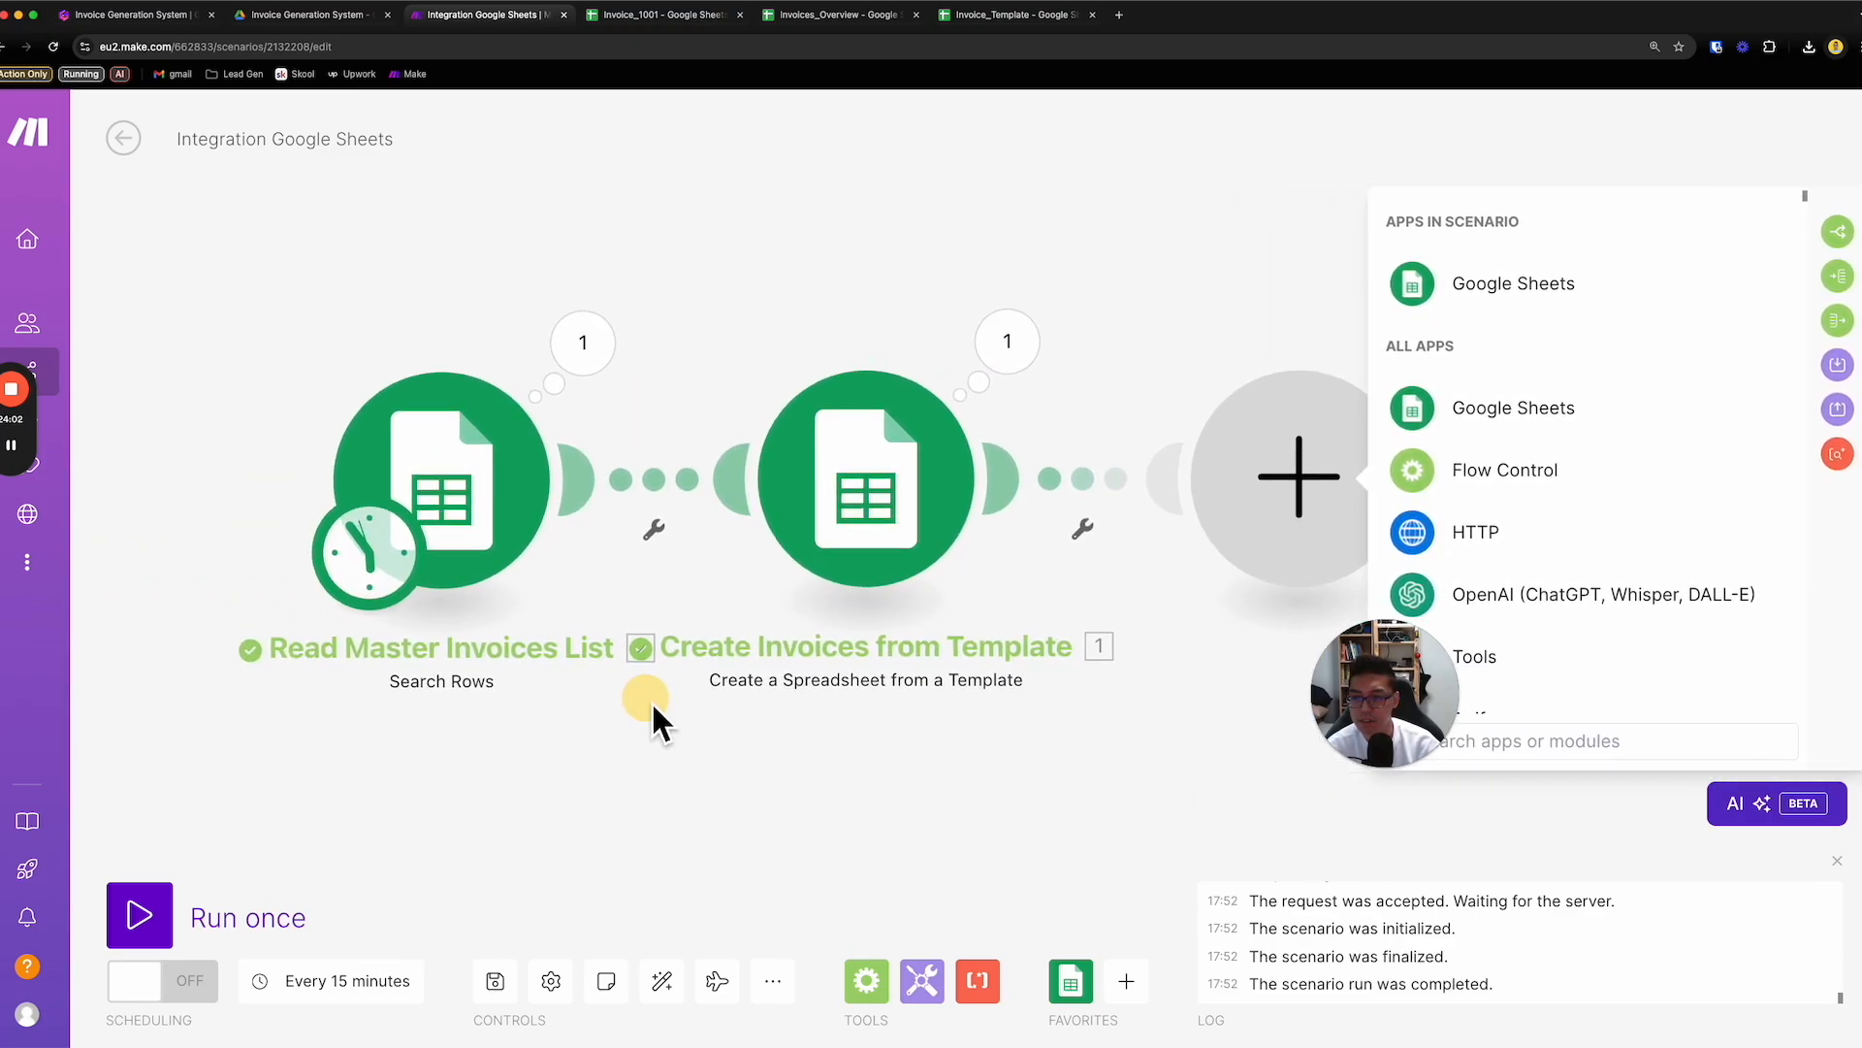
# - Copy the name of the Search Rows module, leaving the module's own name as it is
pyautogui.rightClick(474, 530)
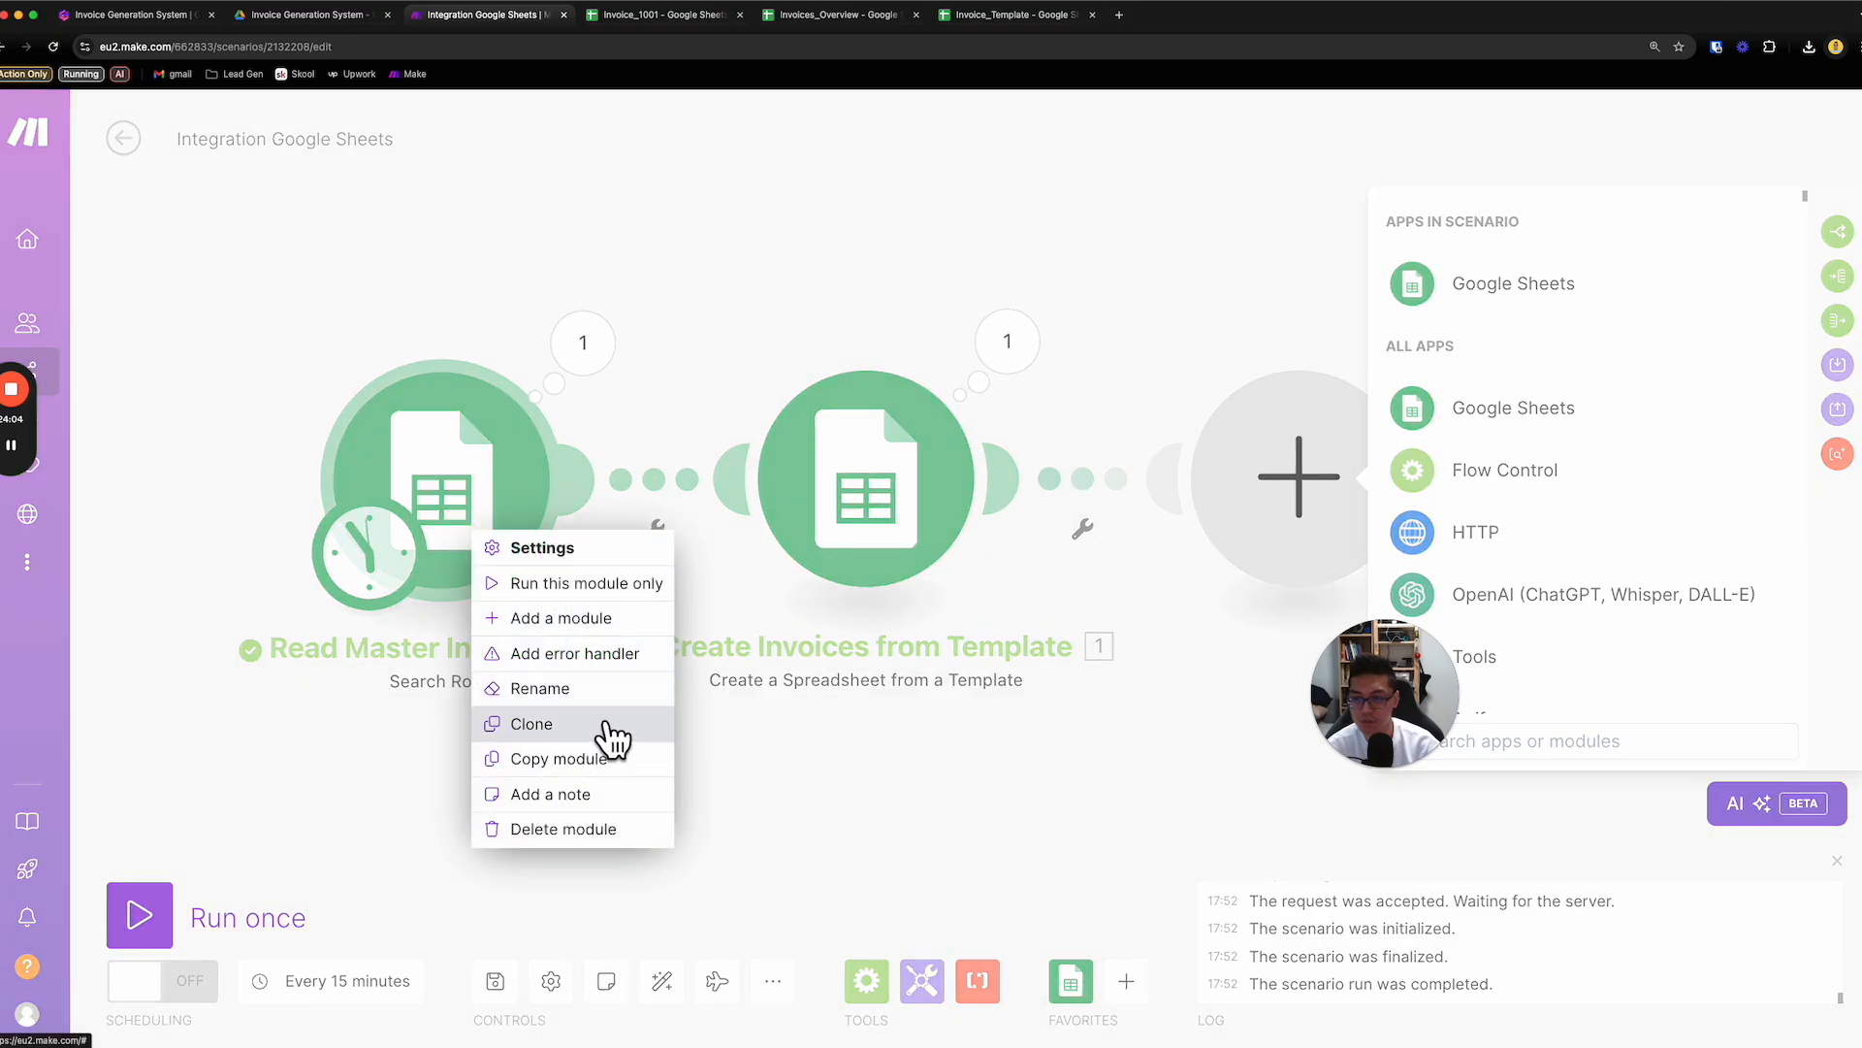
pyautogui.click(603, 686)
pyautogui.tripleClick(403, 349)
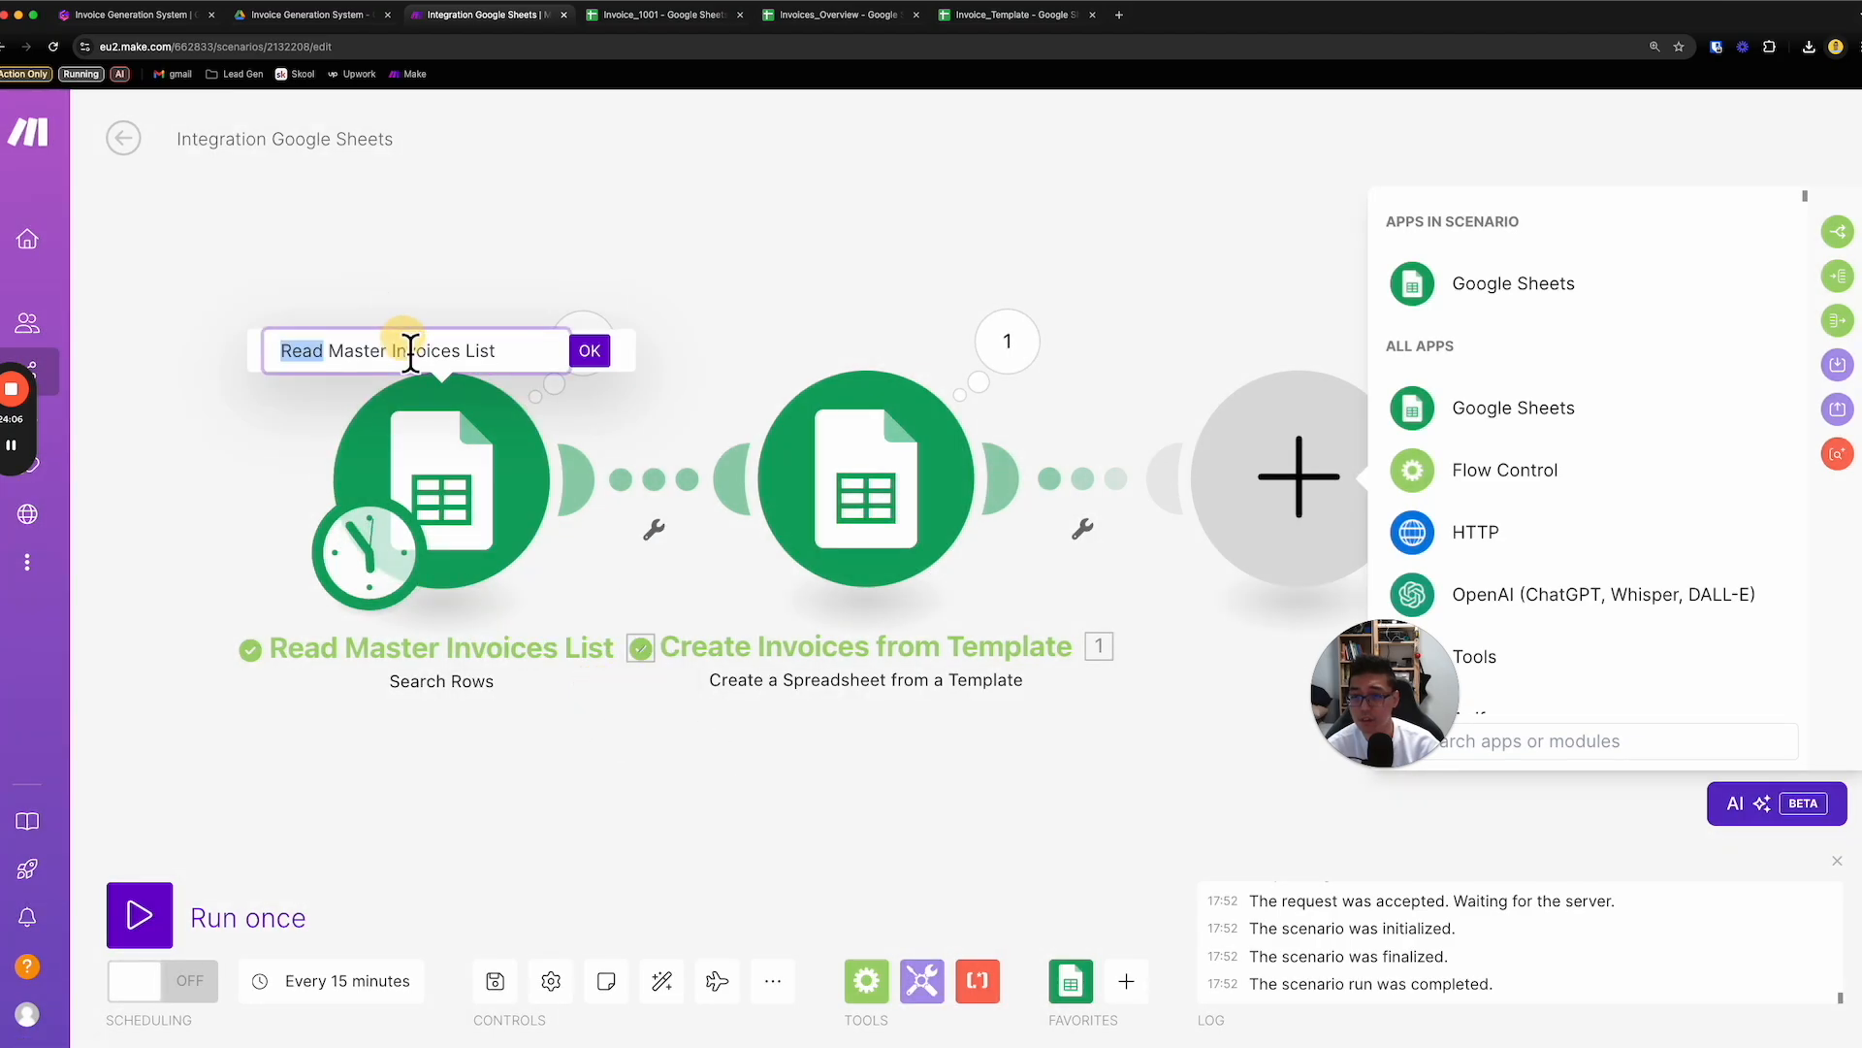
pyautogui.click(594, 359)
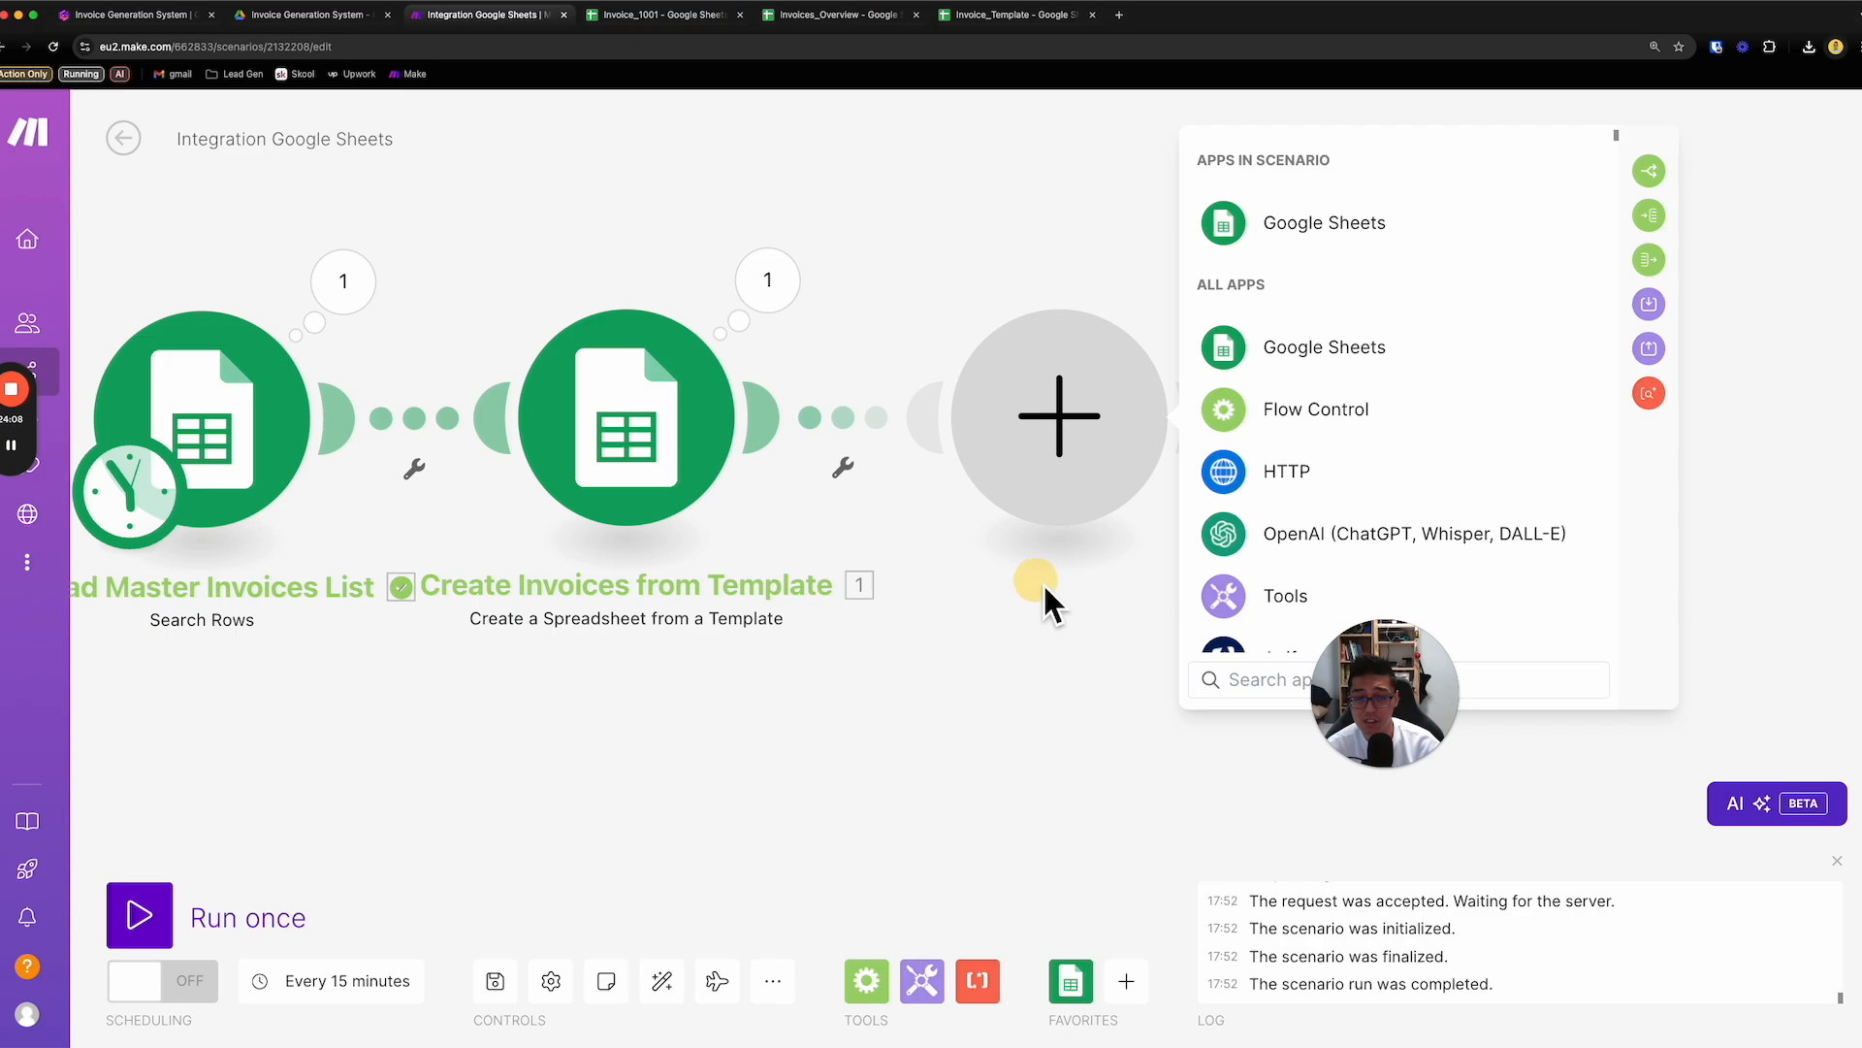
# - Add a Google Sheets Update a Row module as the third module of the scenario
pyautogui.click(1363, 228)
pyautogui.scroll(-5, 1392, 379)
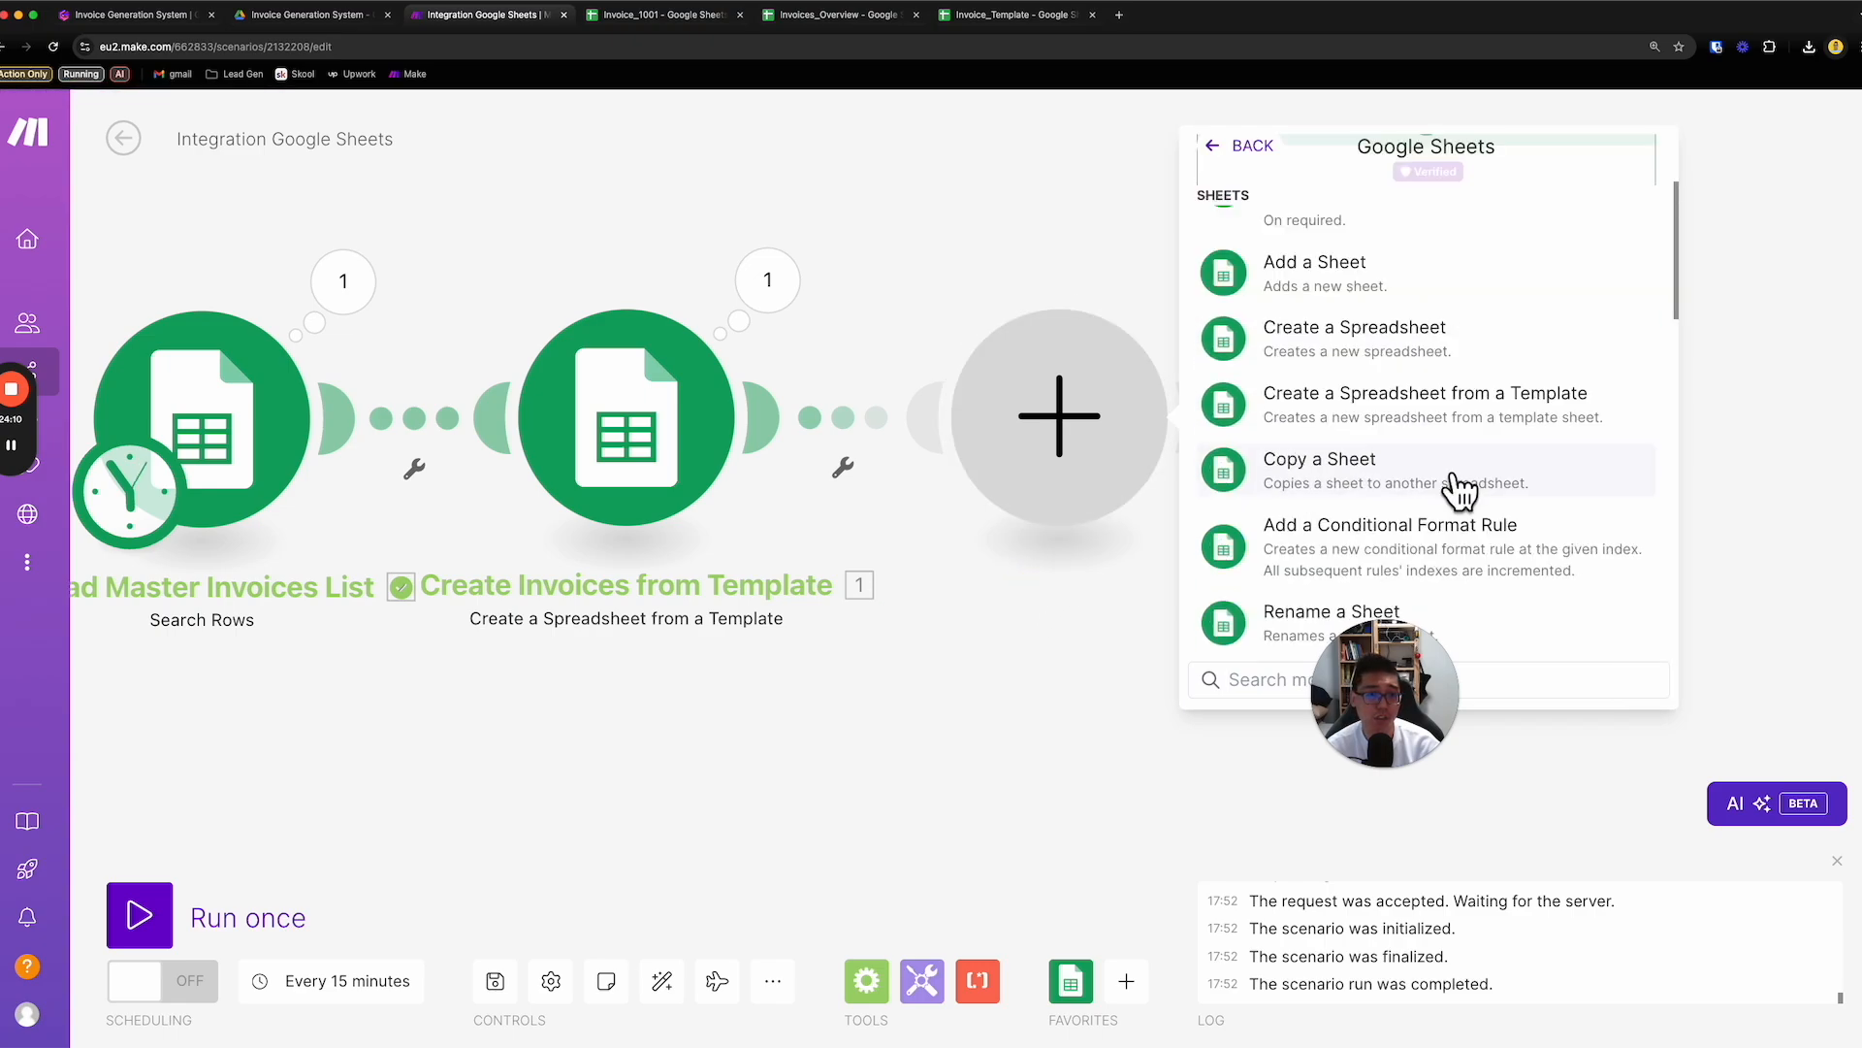
pyautogui.moveTo(1391, 673); pyautogui.dragTo(1538, 780)
pyautogui.click(1410, 693)
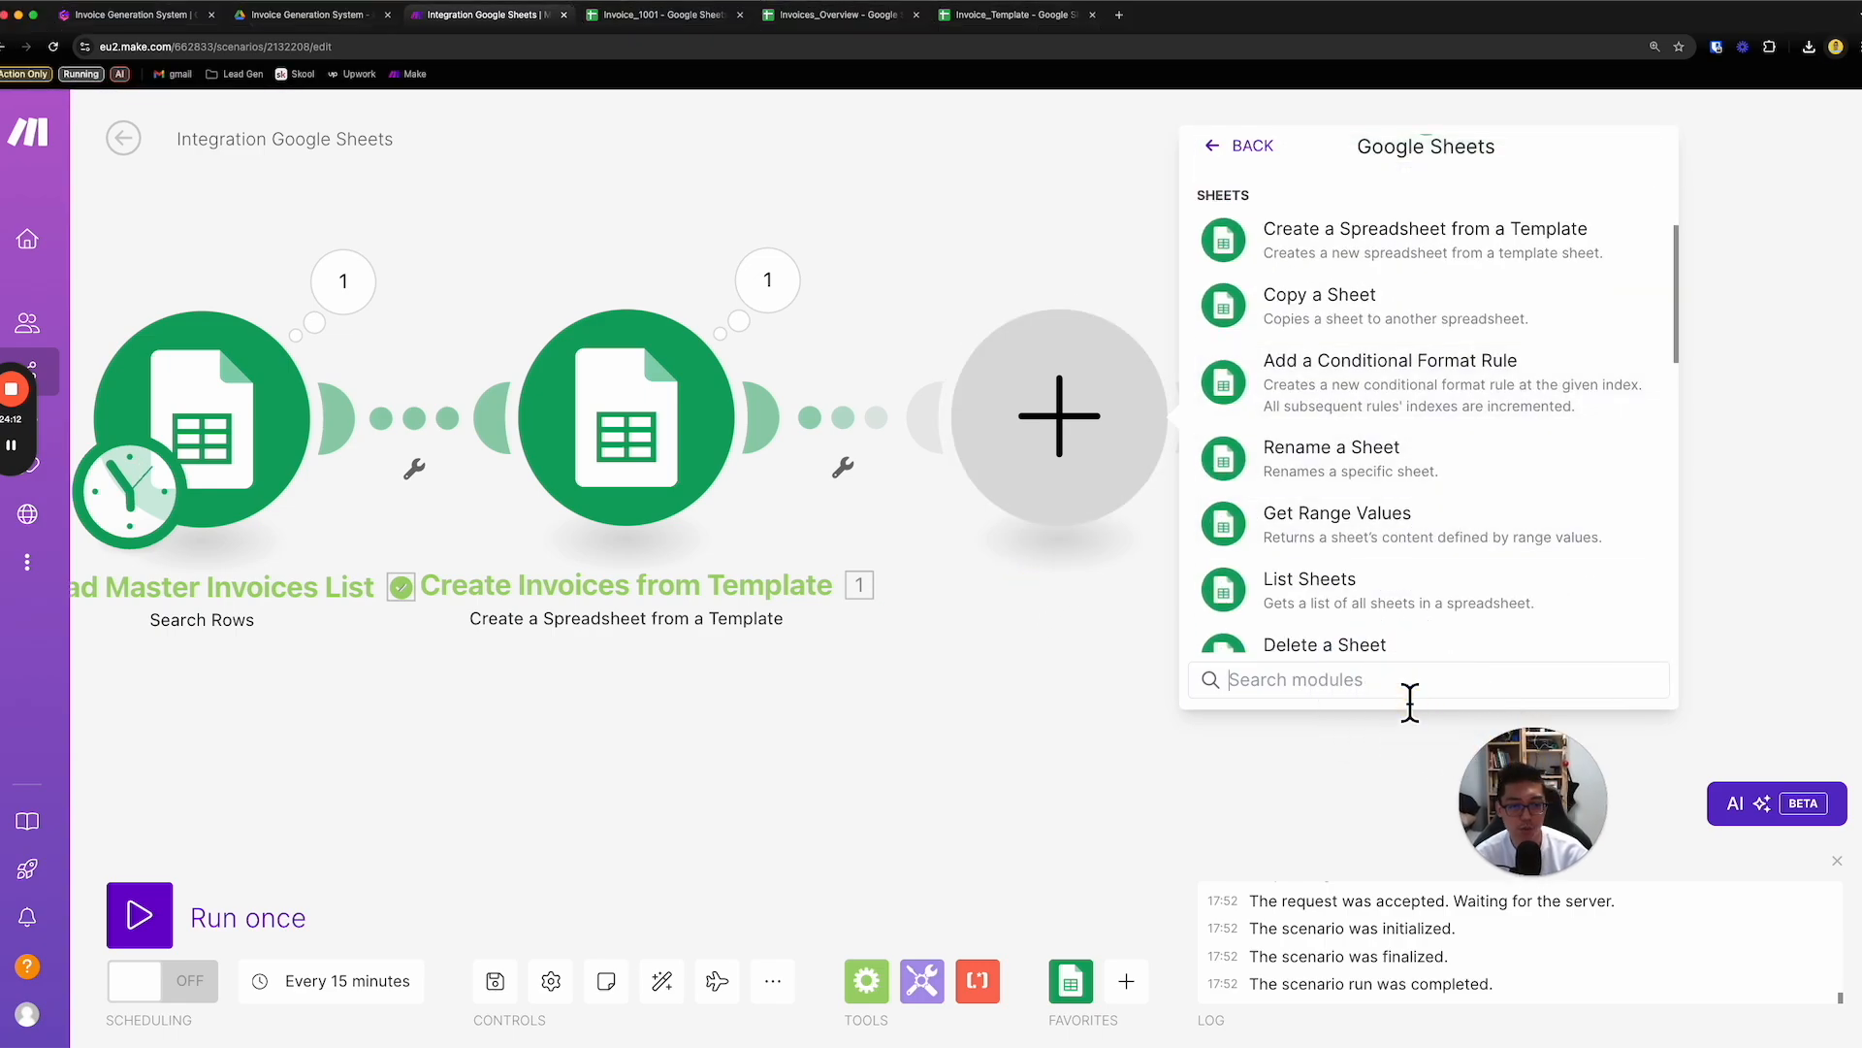
pyautogui.write('update')
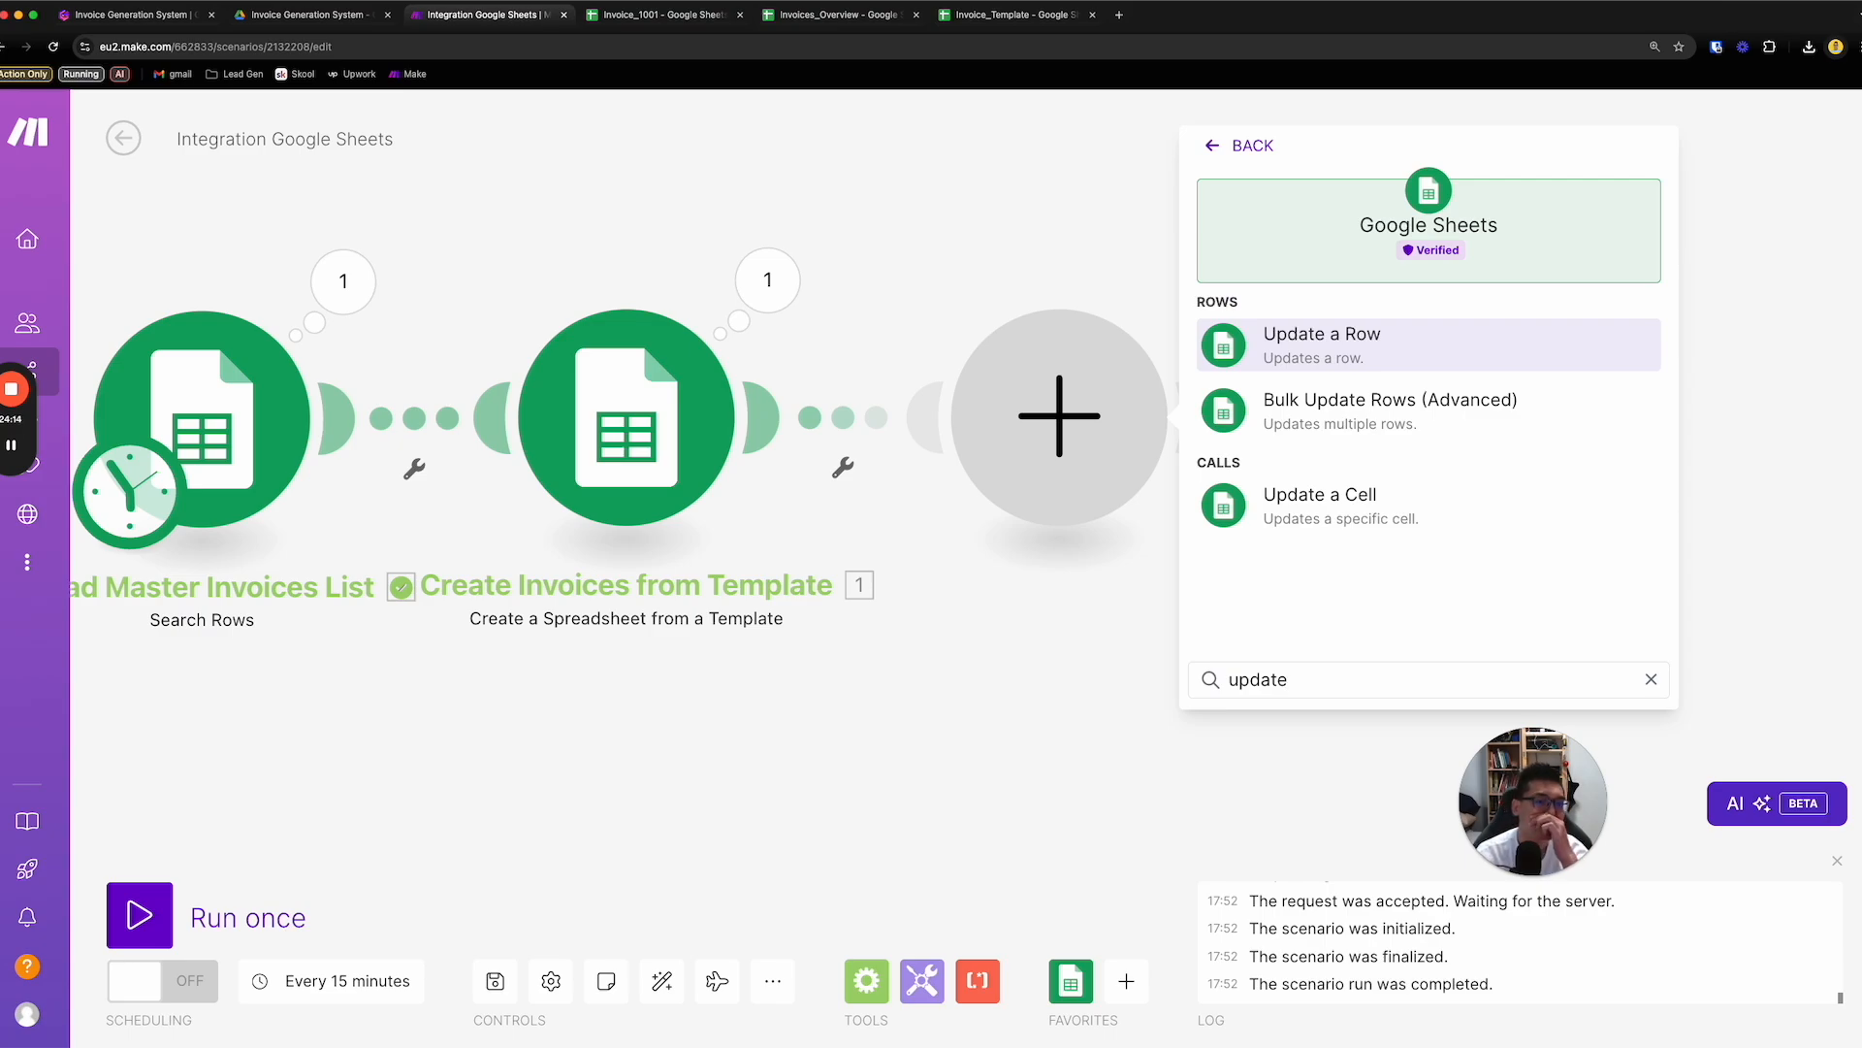
pyautogui.click(1383, 352)
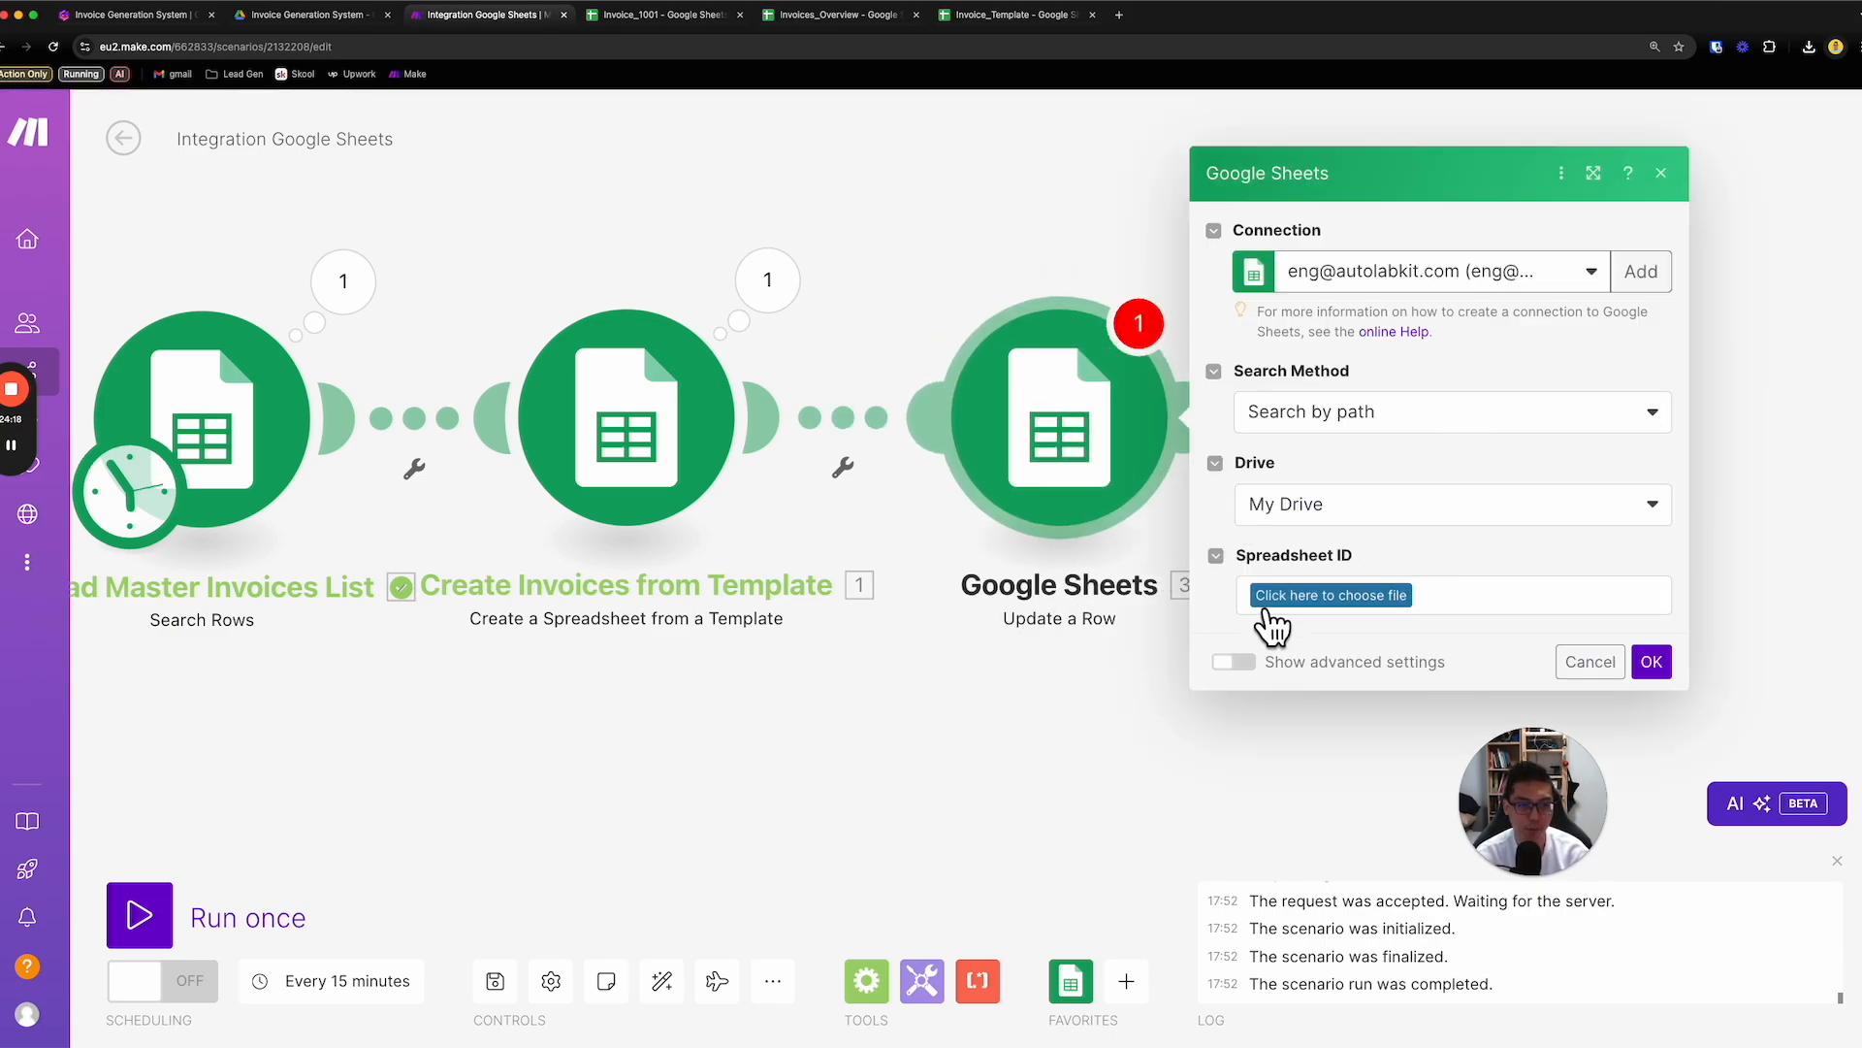
# - Rename the Update a Row module to "Read Master Invoices List" using the copied name
pyautogui.click(1108, 584)
pyautogui.rightClick(1103, 416)
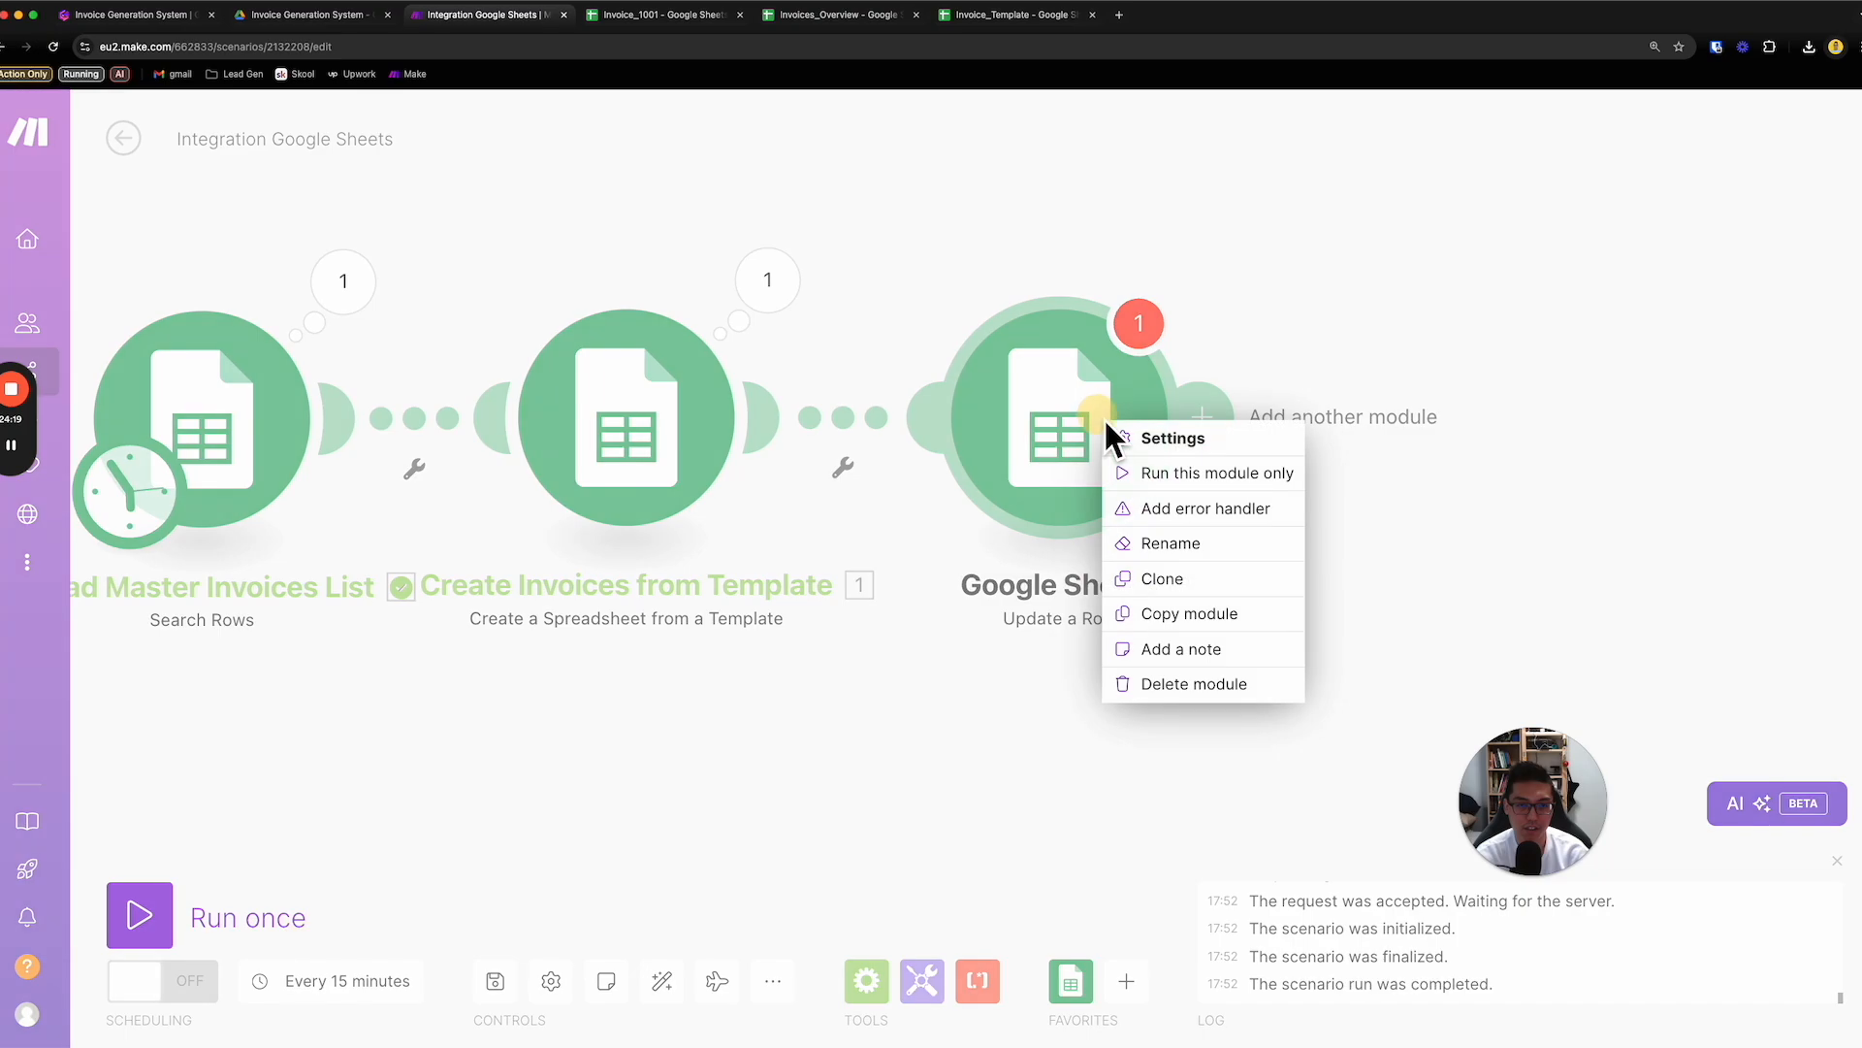
pyautogui.click(1203, 548)
pyautogui.press('super+v')
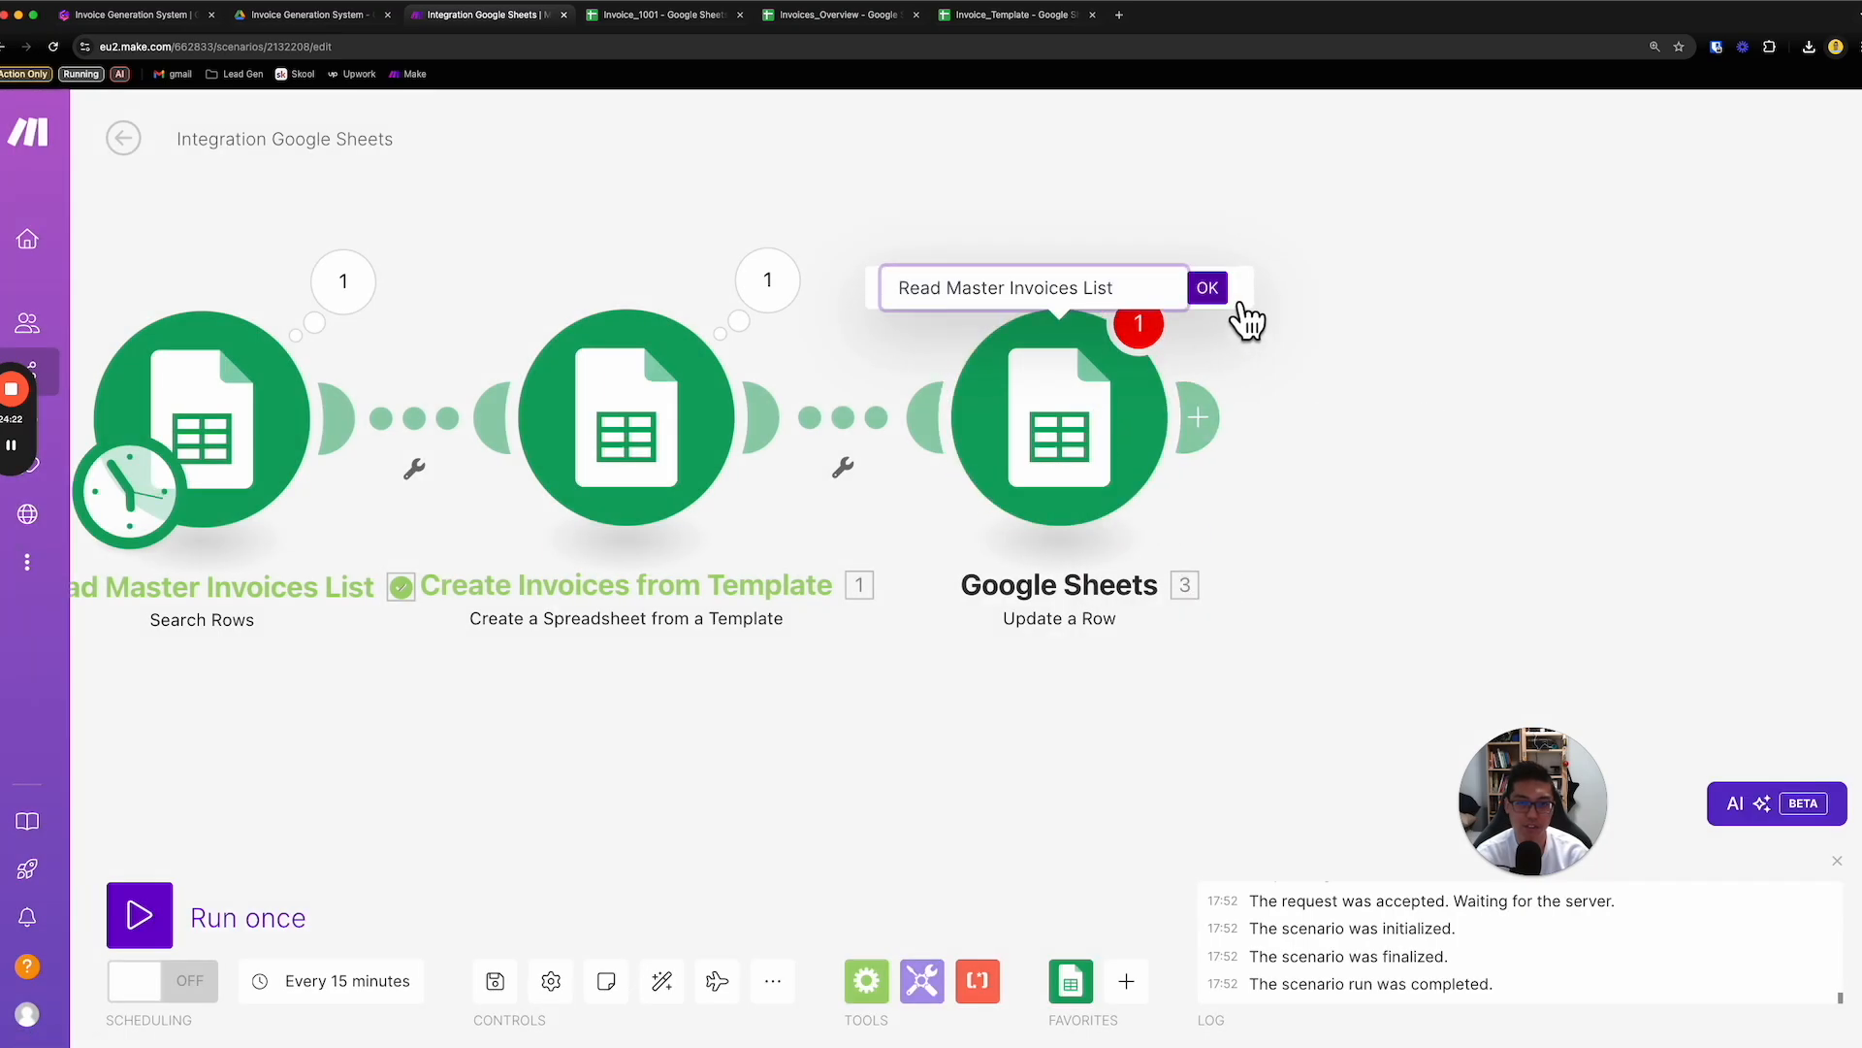
pyautogui.click(1224, 293)
pyautogui.scroll(-1, 1108, 689)
pyautogui.moveTo(1069, 700); pyautogui.dragTo(1183, 679)
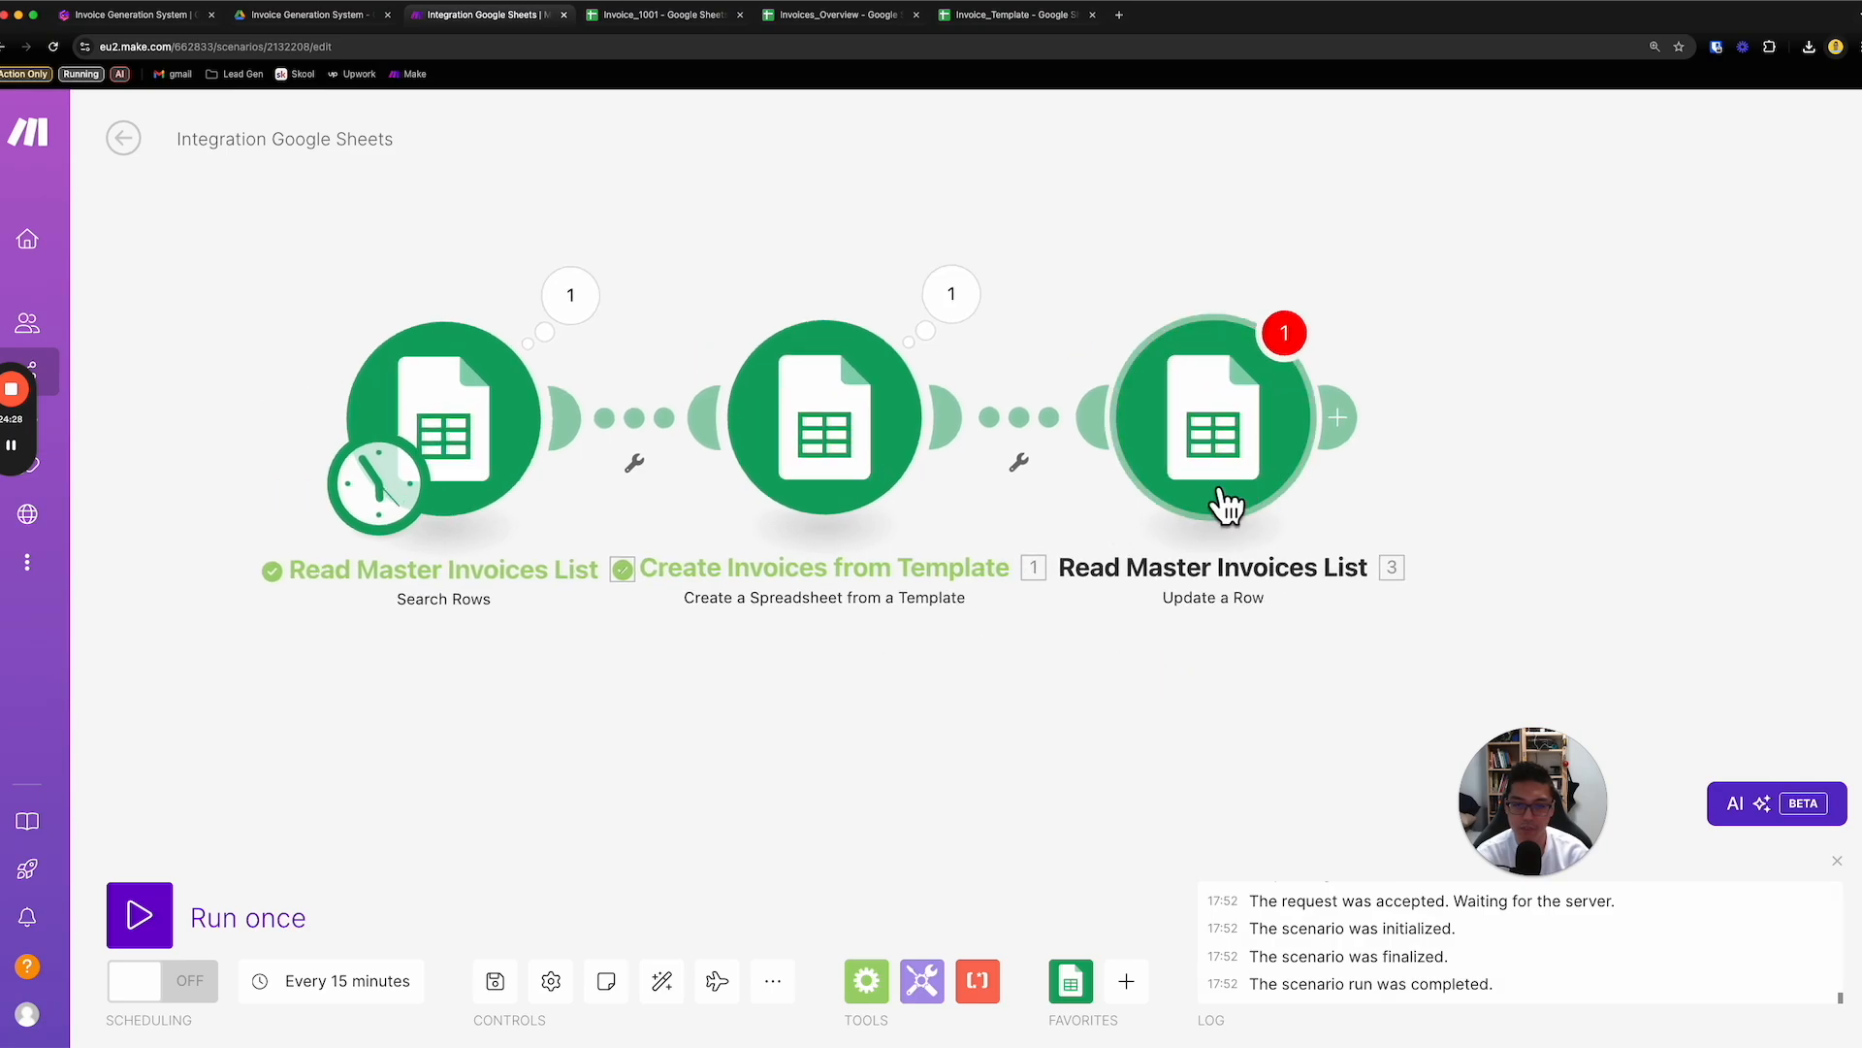
# - Set the Update a Row module to use the Invoices_Overview spreadsheet and its Sheet1
pyautogui.click(1255, 468)
pyautogui.click(1589, 519)
pyautogui.click(1592, 539)
pyautogui.click(1532, 594)
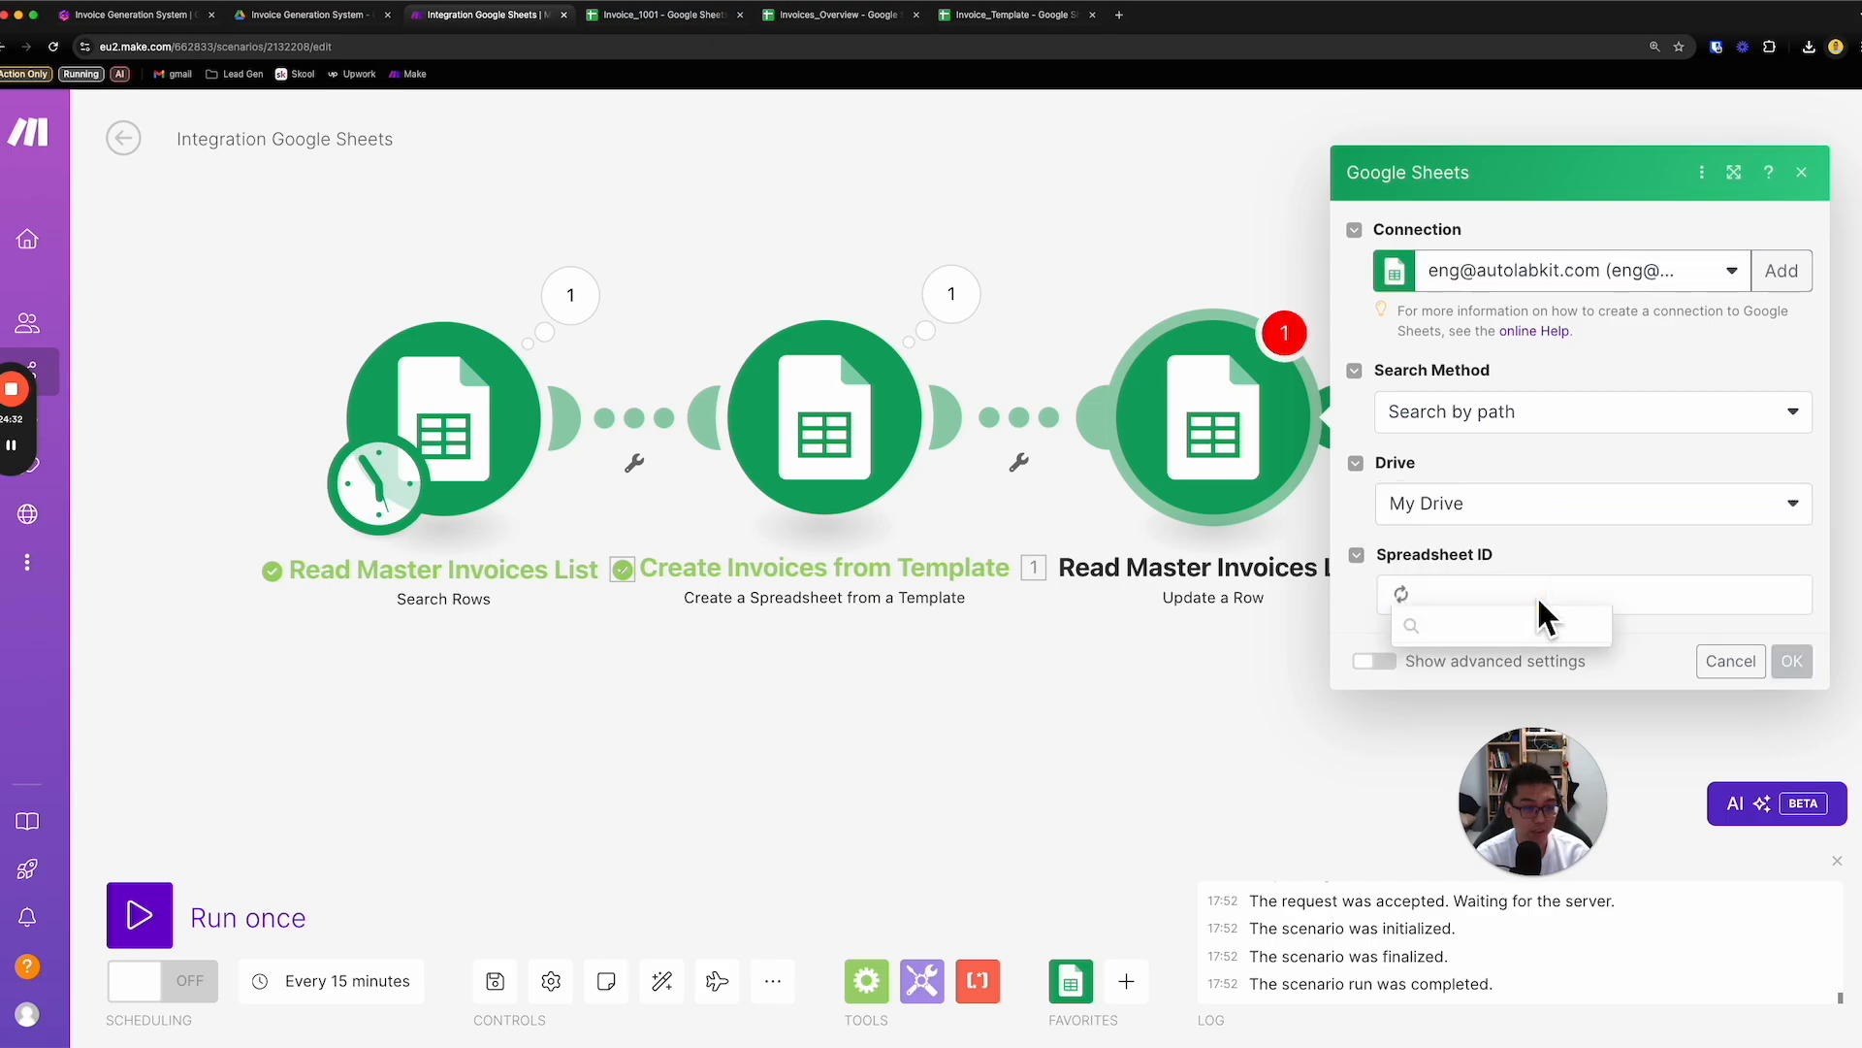
pyautogui.click(1582, 562)
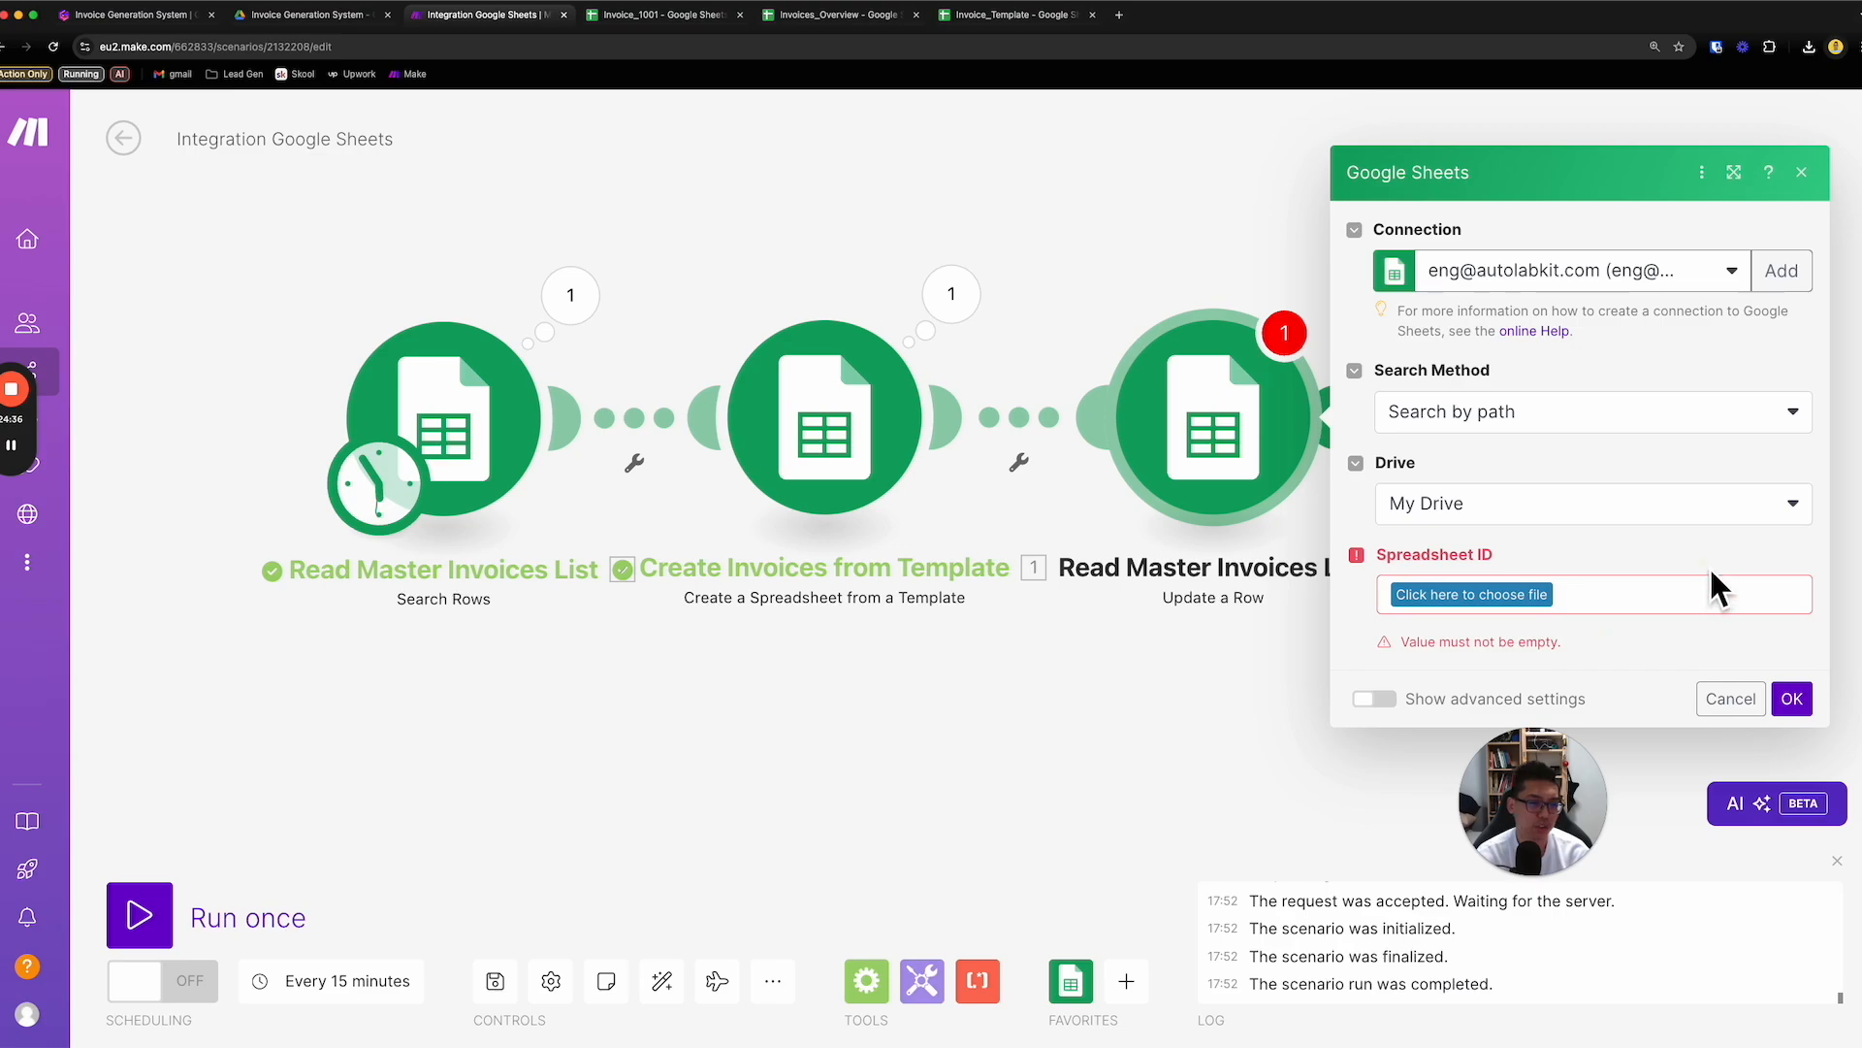
pyautogui.click(1484, 578)
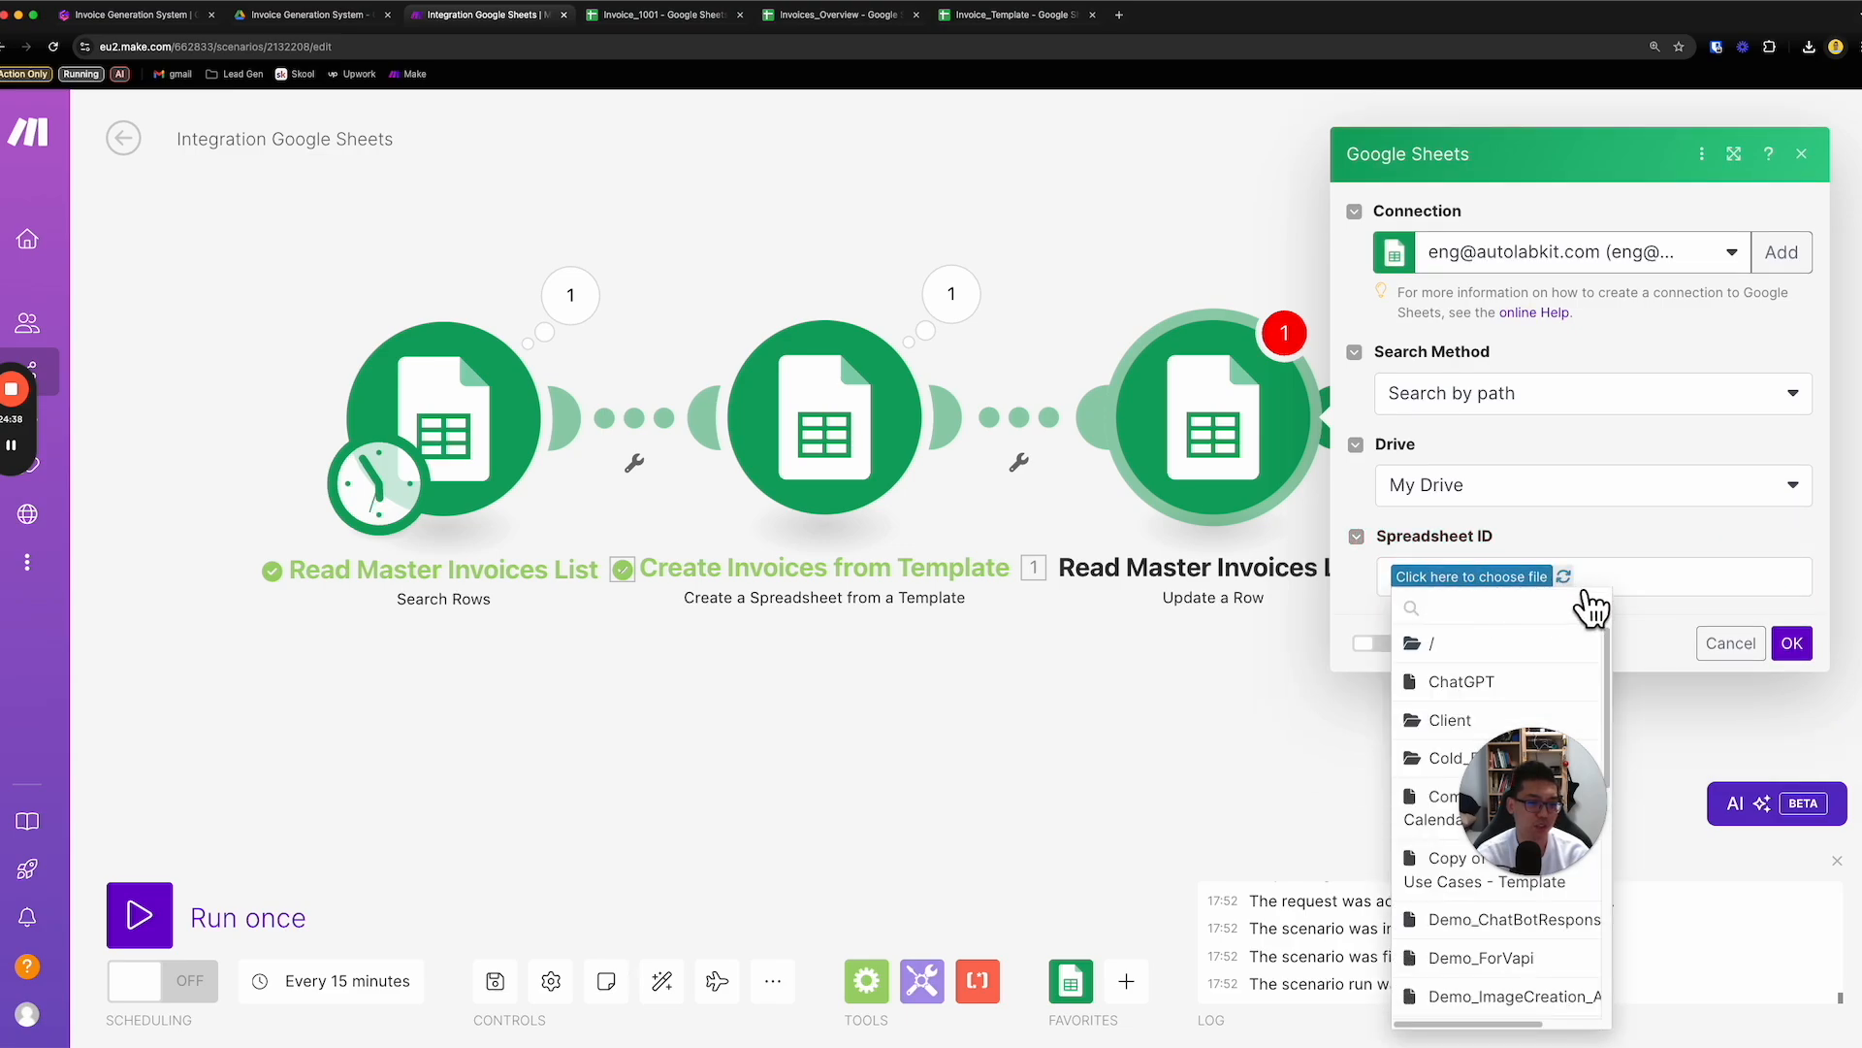
pyautogui.moveTo(1562, 807); pyautogui.dragTo(1244, 825)
pyautogui.click(1499, 584)
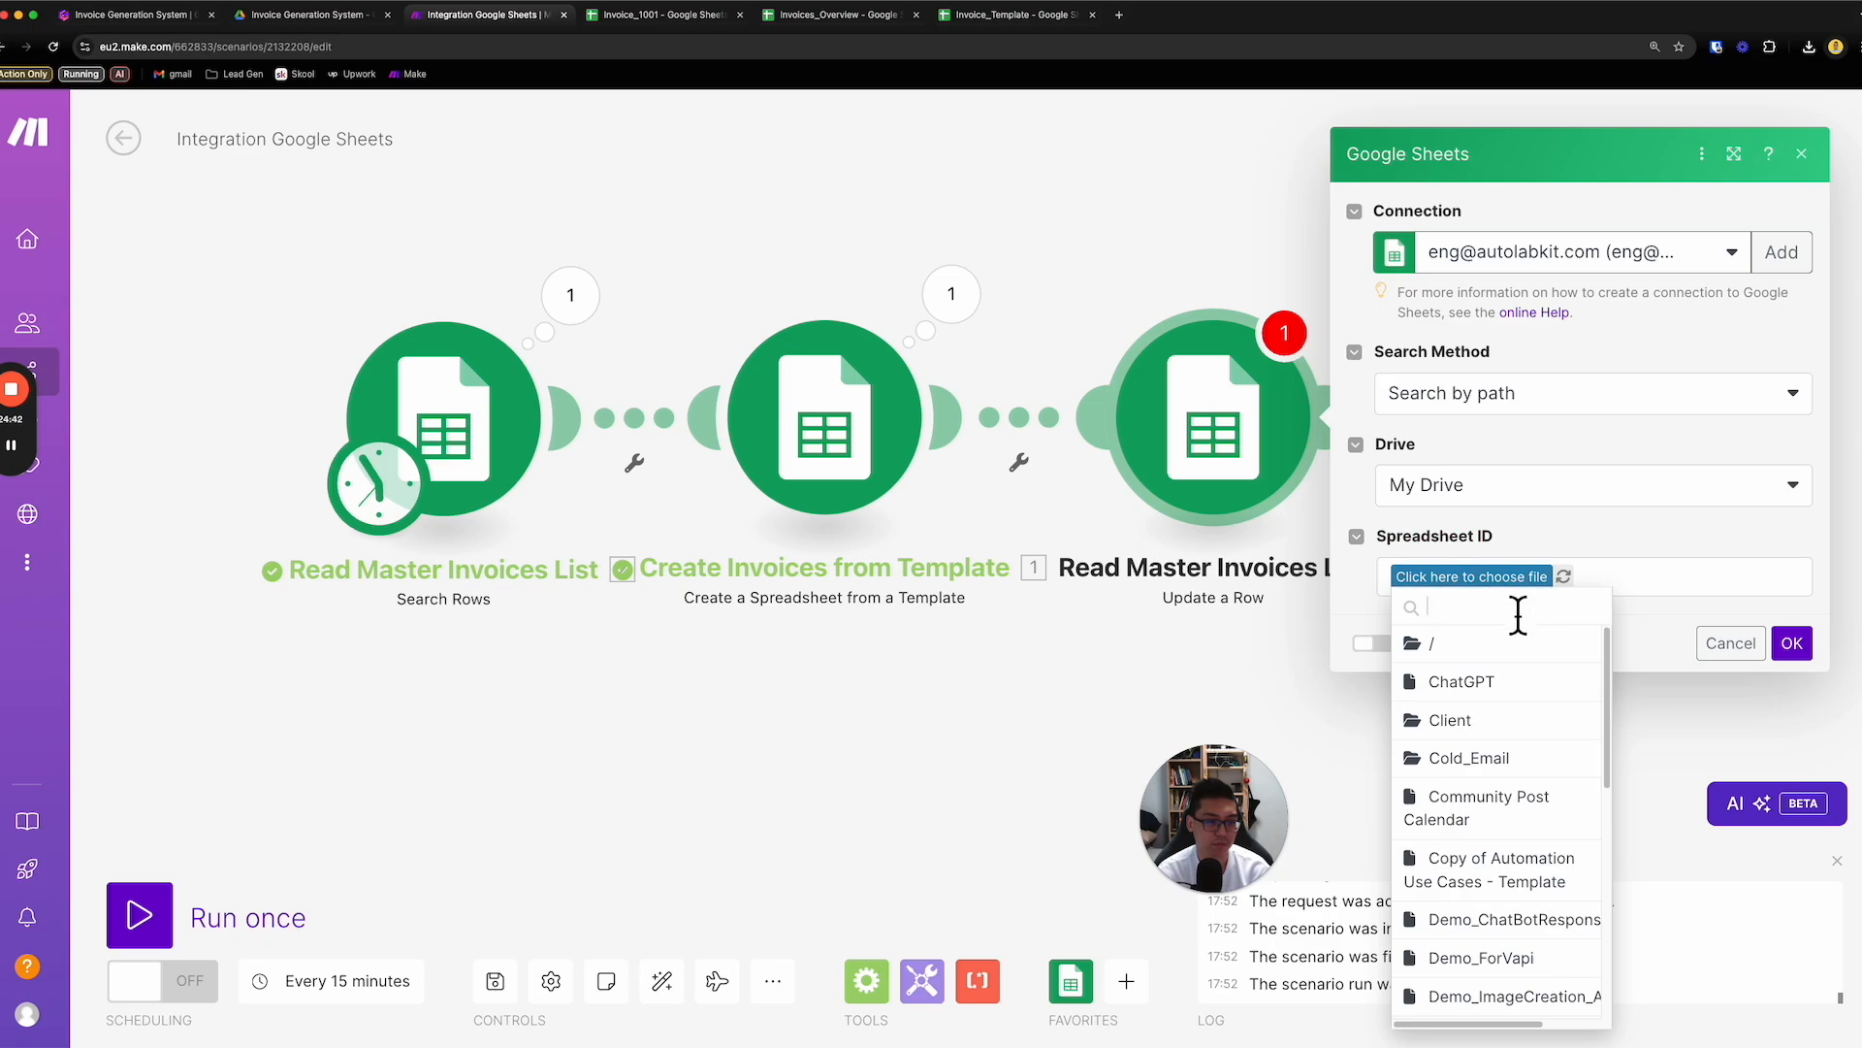
pyautogui.write('in')
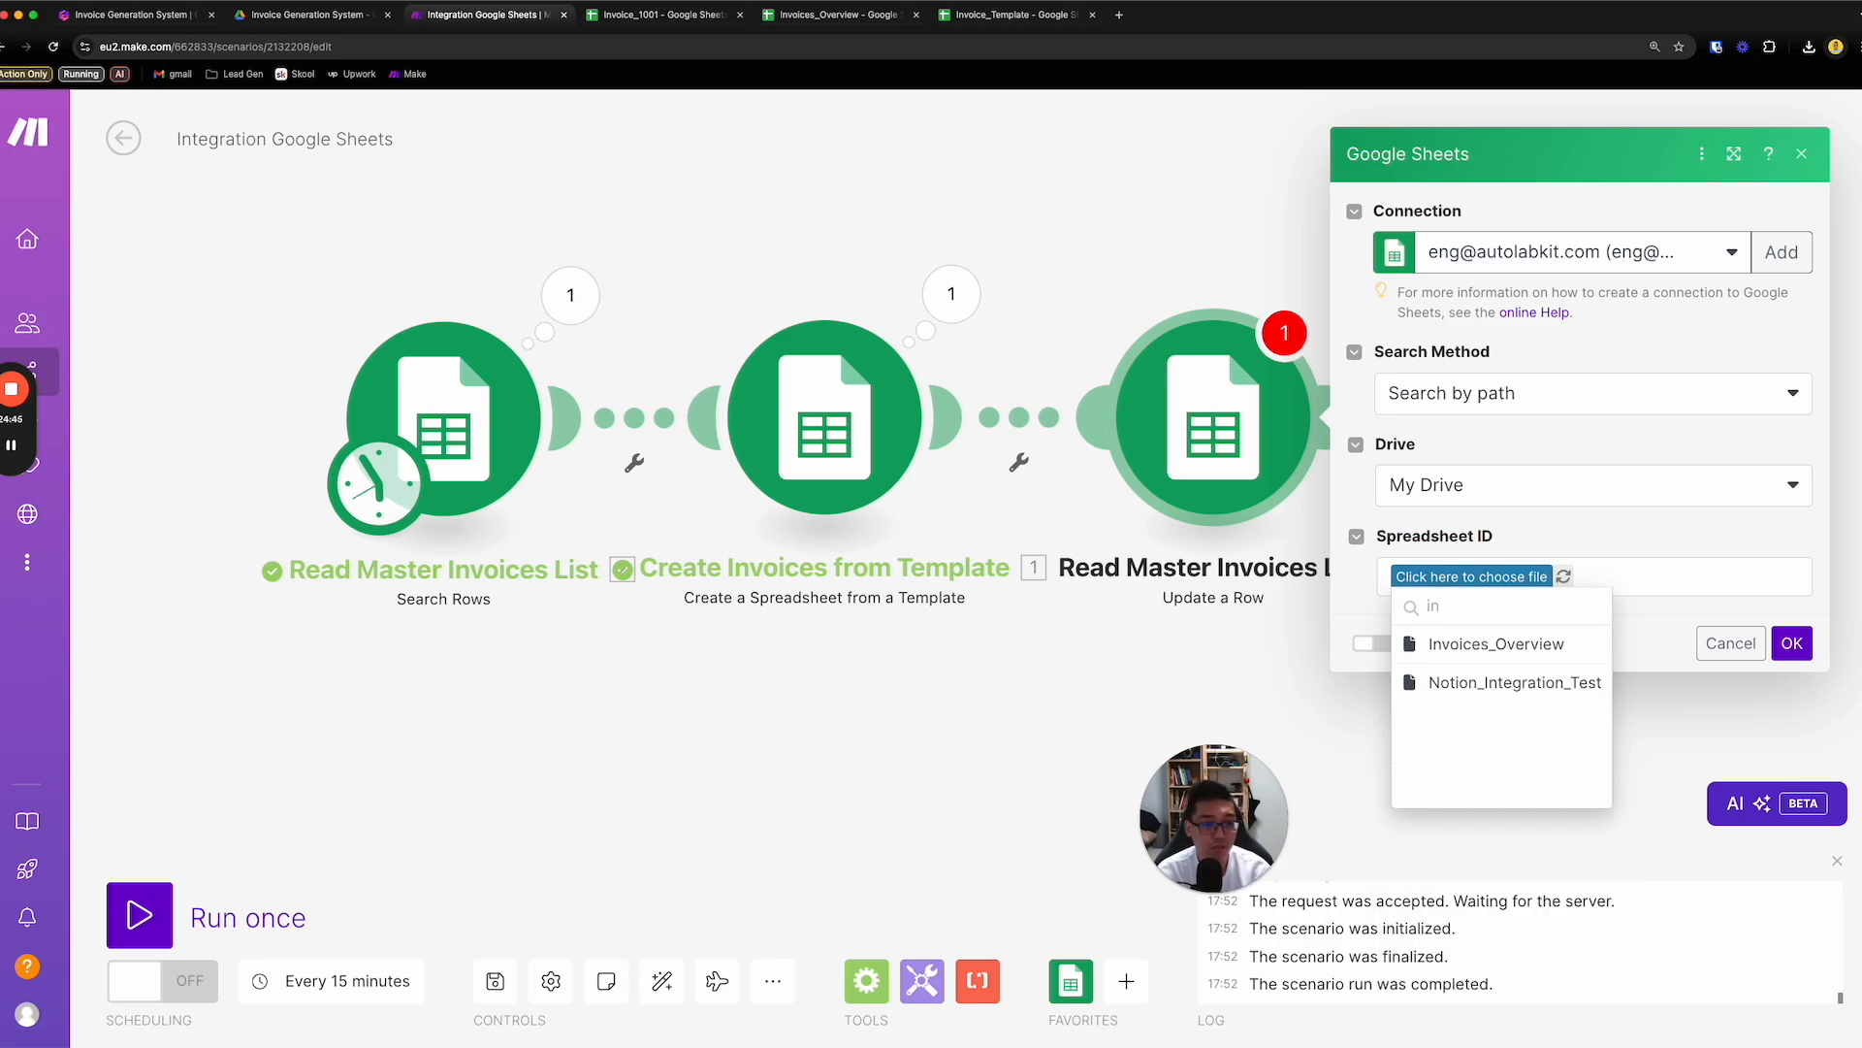
pyautogui.click(1513, 644)
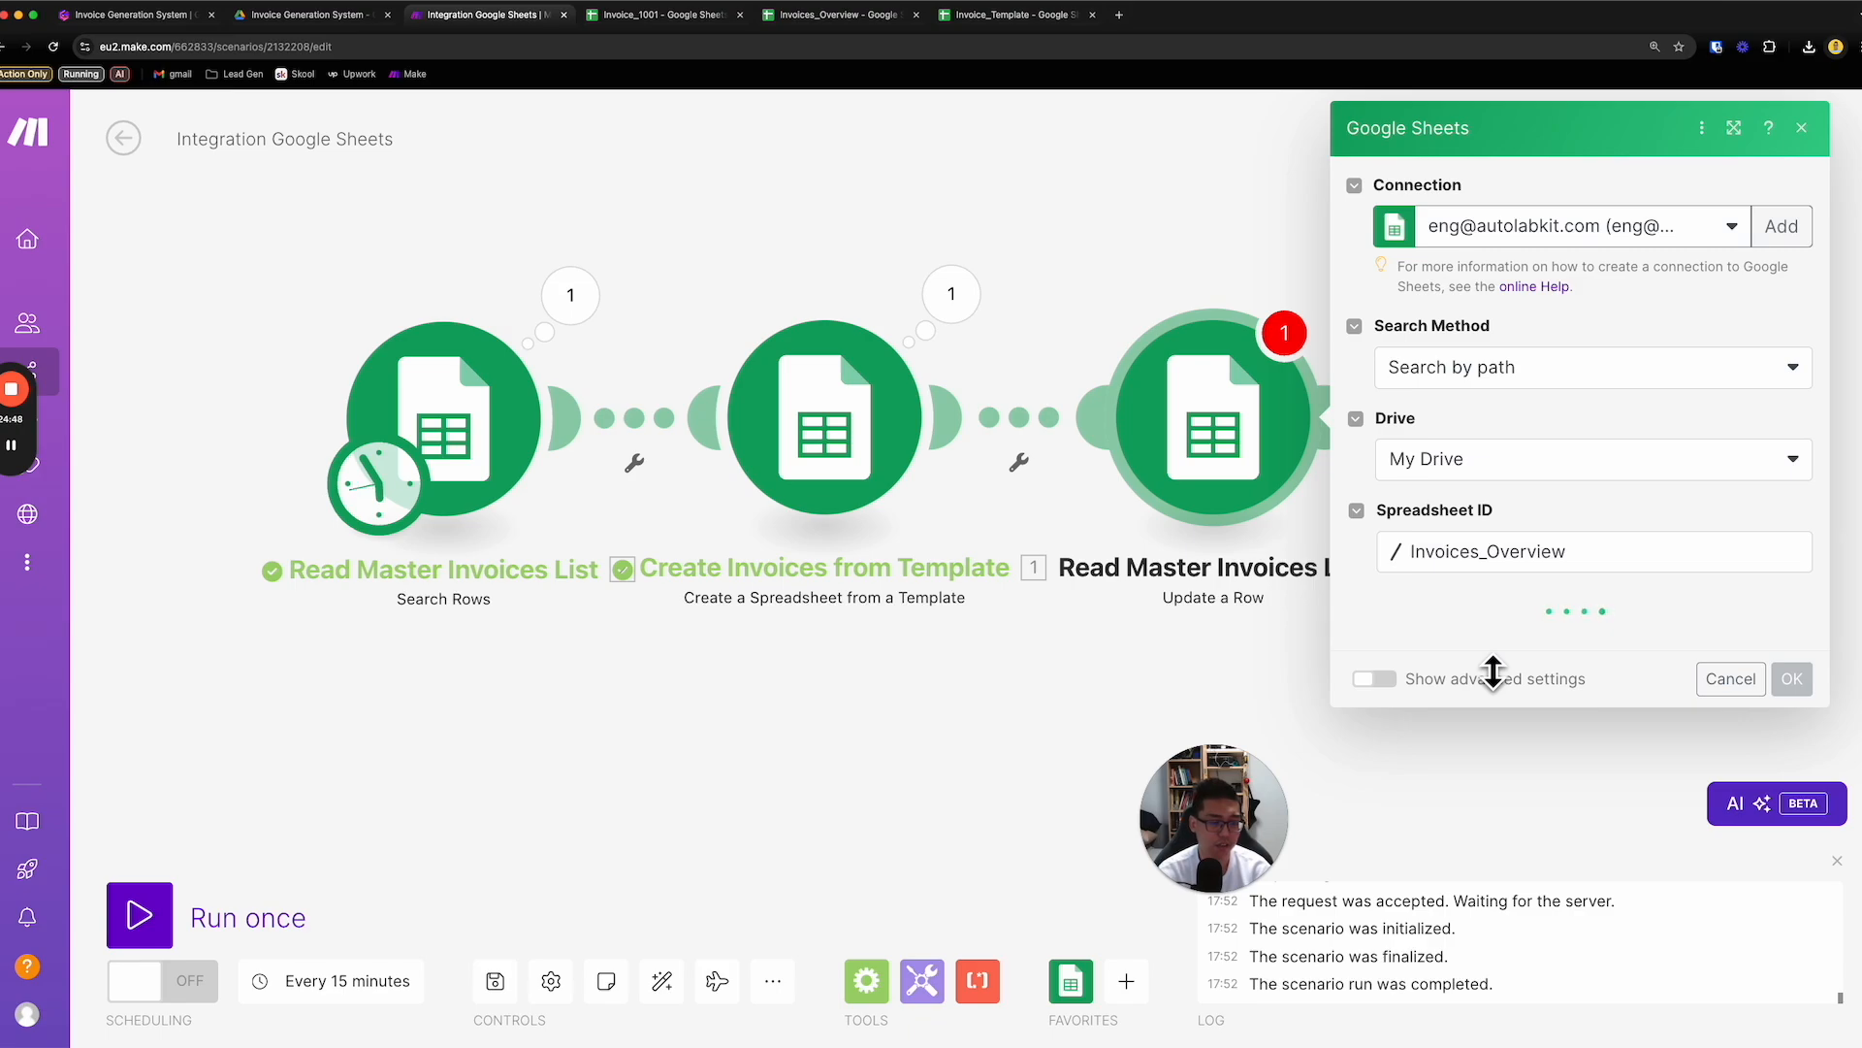
pyautogui.click(1525, 652)
pyautogui.click(1542, 704)
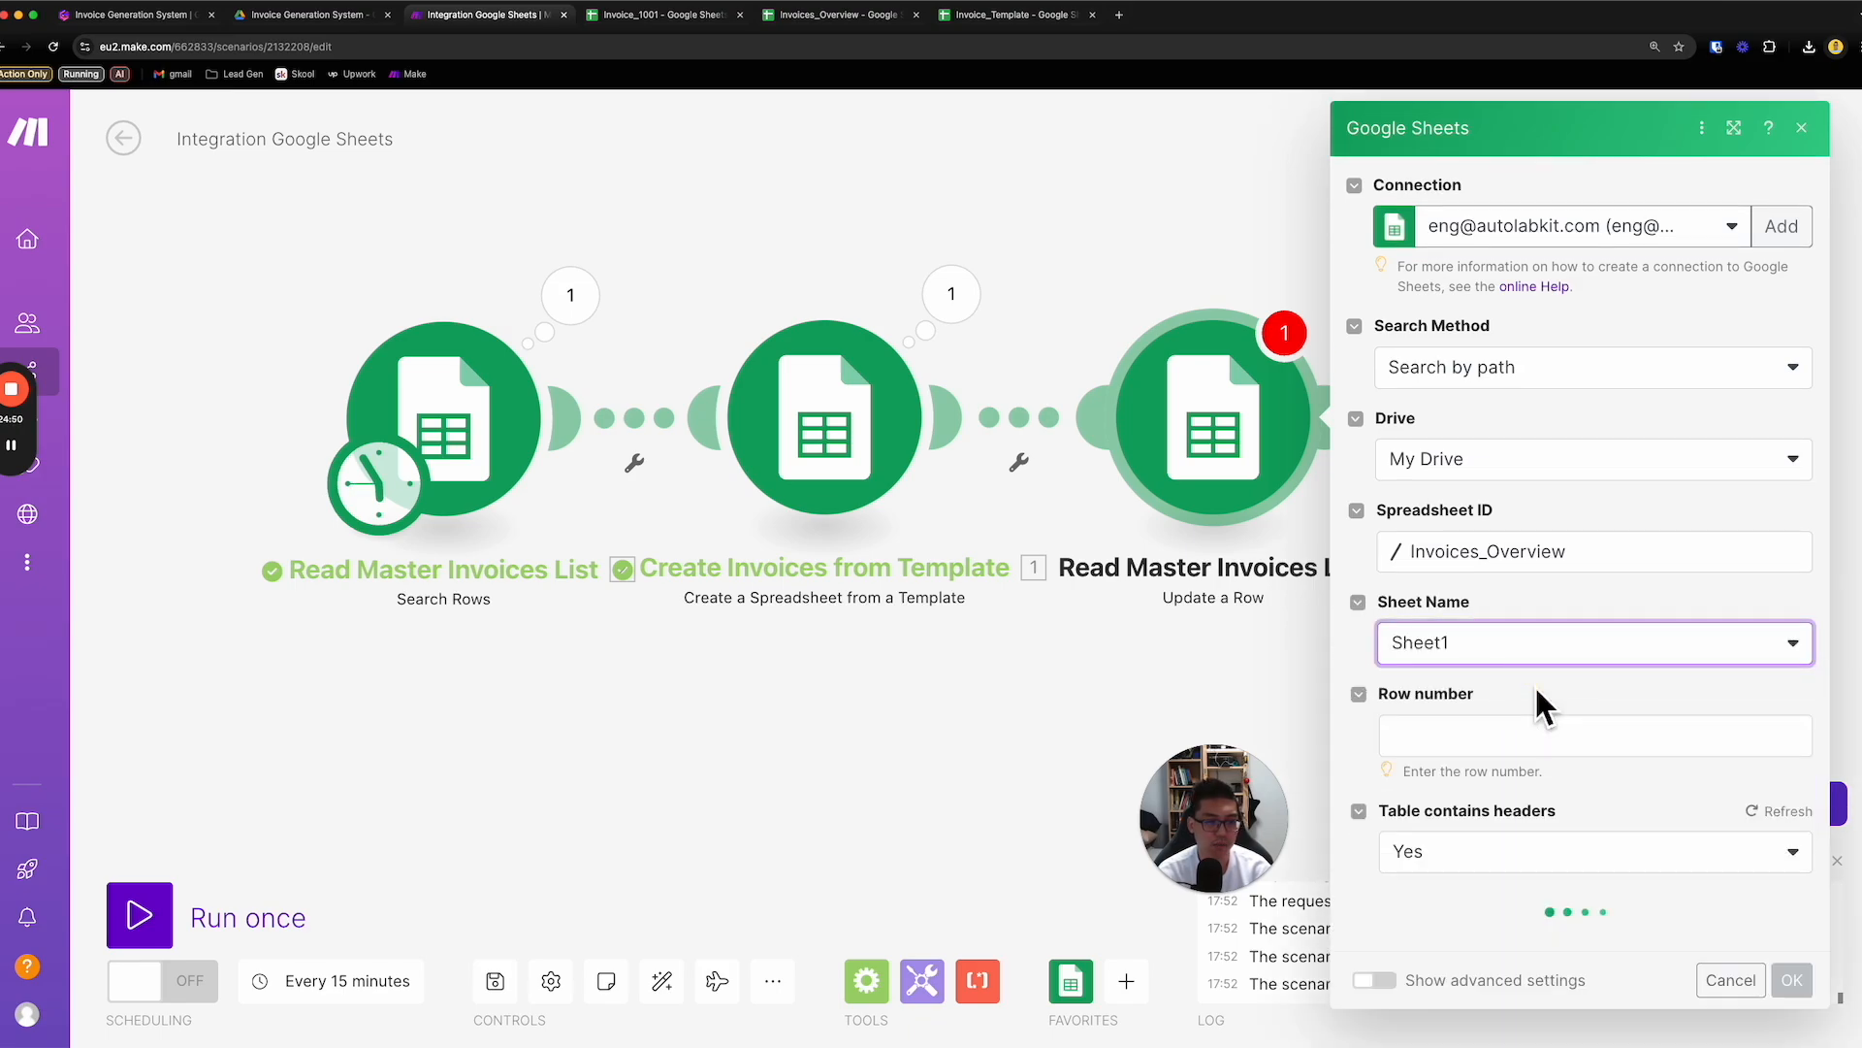
# - Map the Update a Row module's row number to Row number from the Search Rows module
pyautogui.click(1527, 729)
pyautogui.moveTo(1222, 813); pyautogui.dragTo(753, 826)
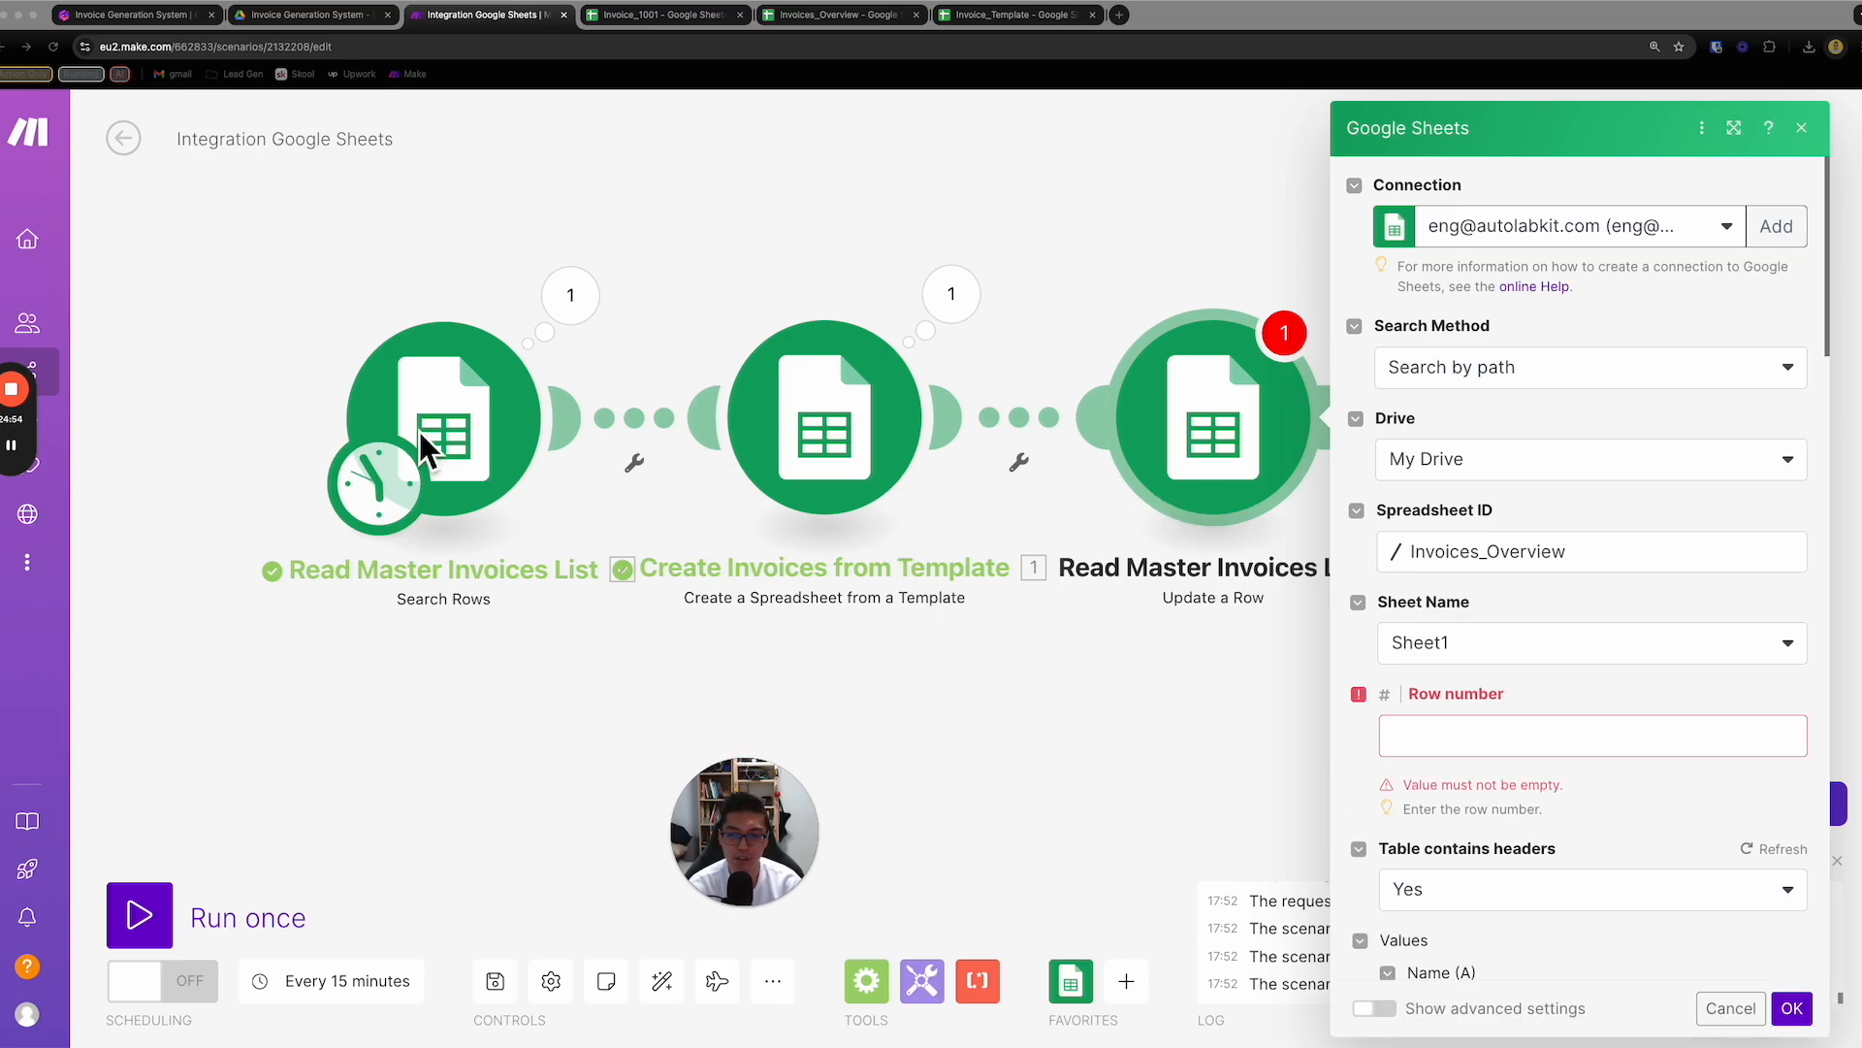
pyautogui.click(1519, 729)
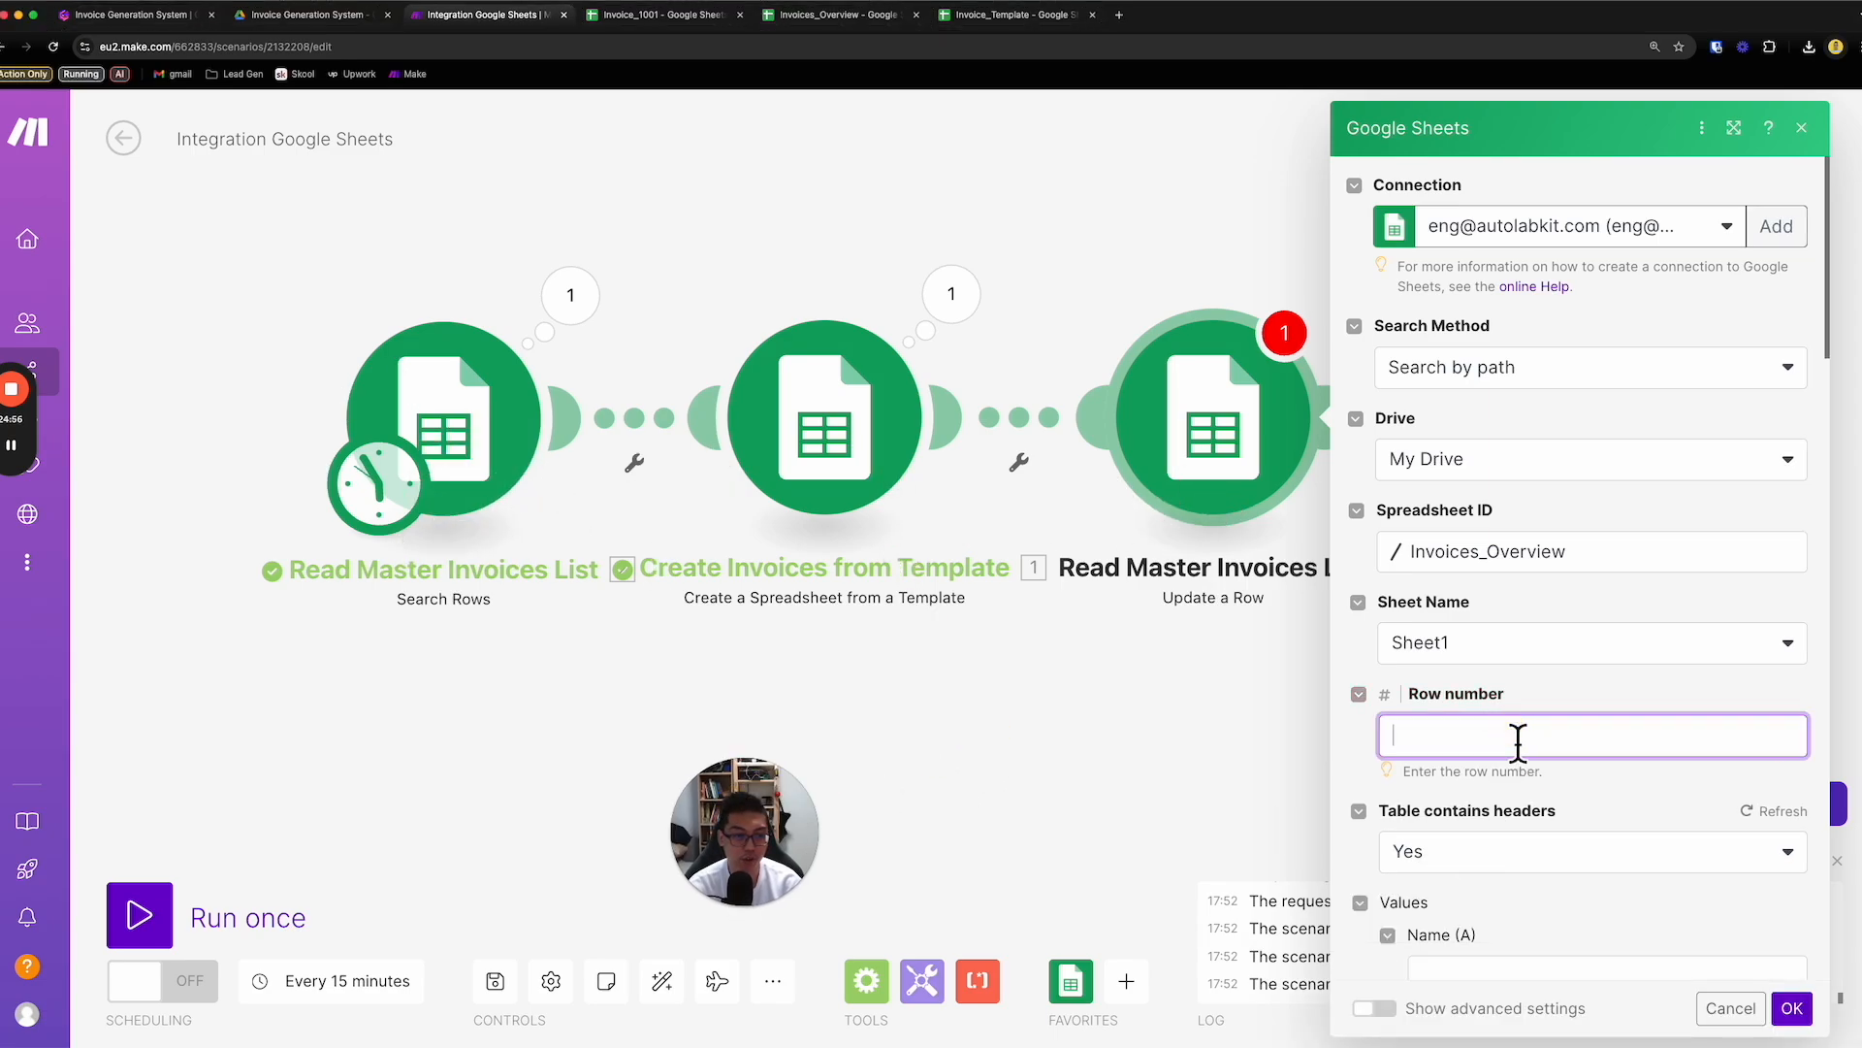
pyautogui.scroll(-15, 1240, 672)
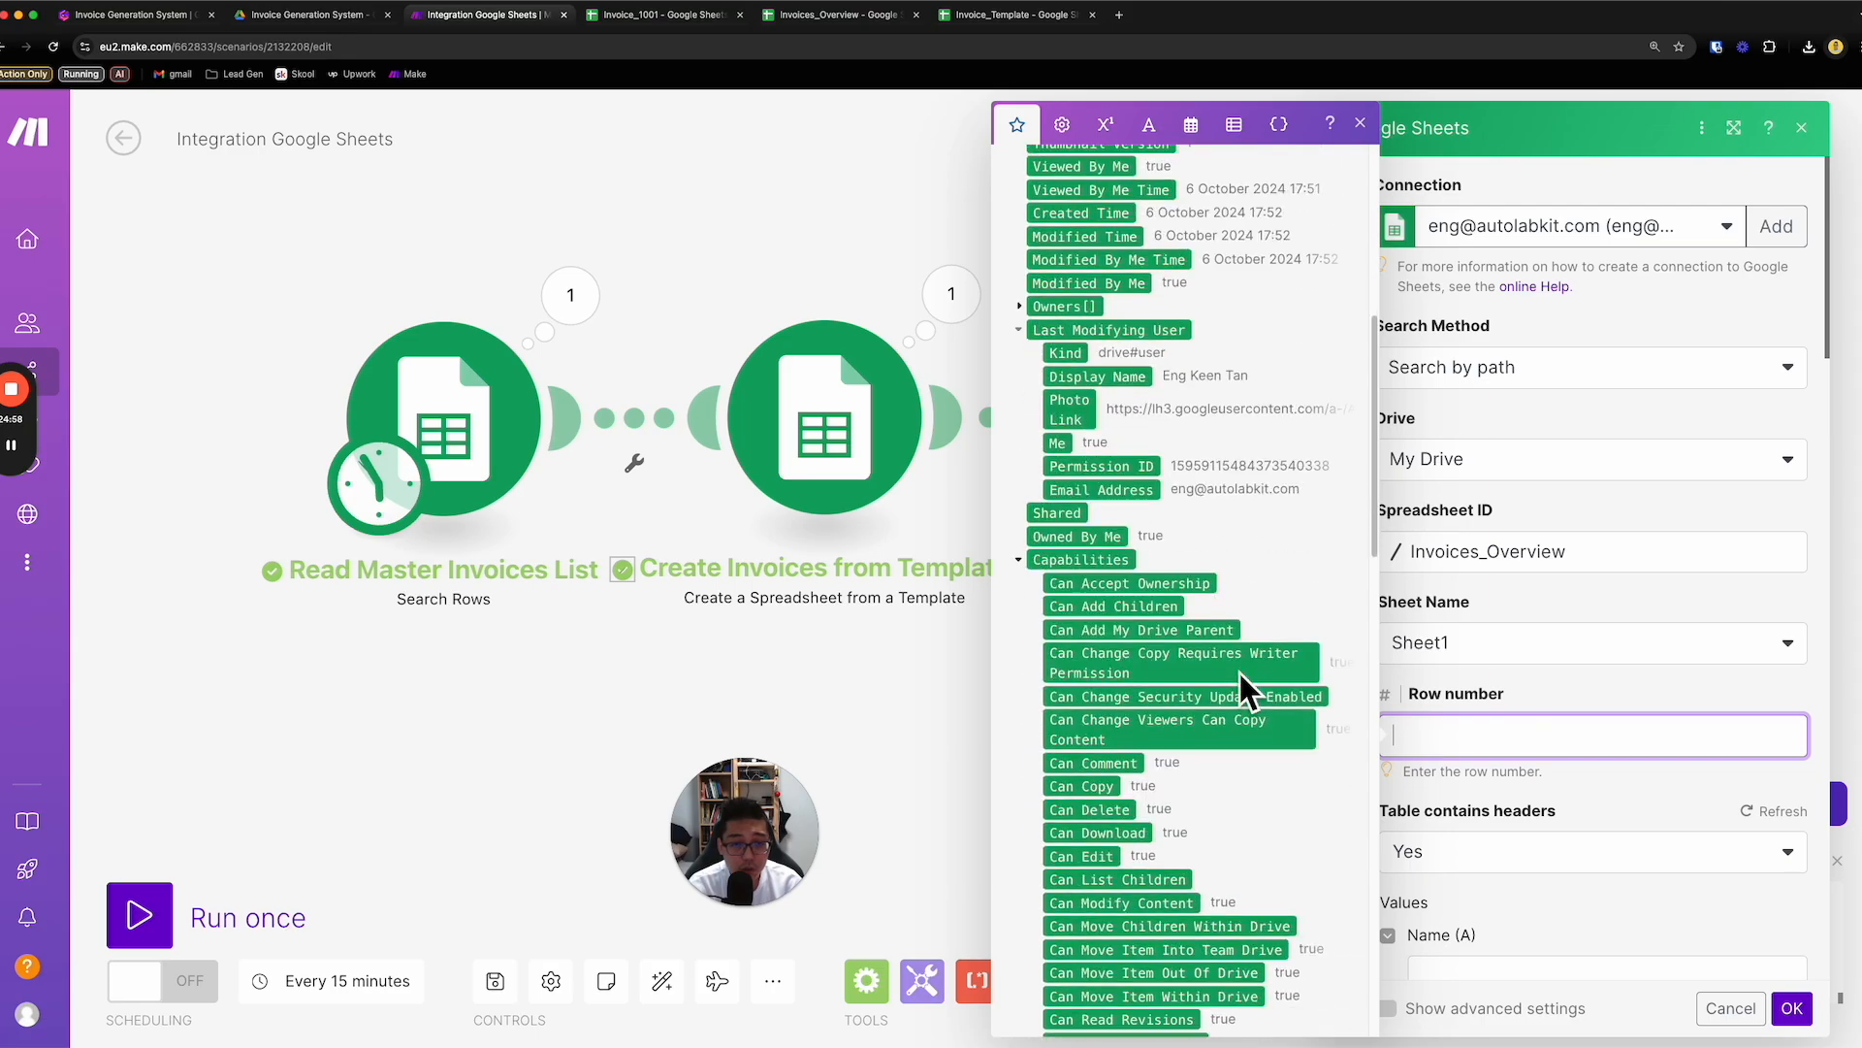
pyautogui.scroll(20, 1247, 679)
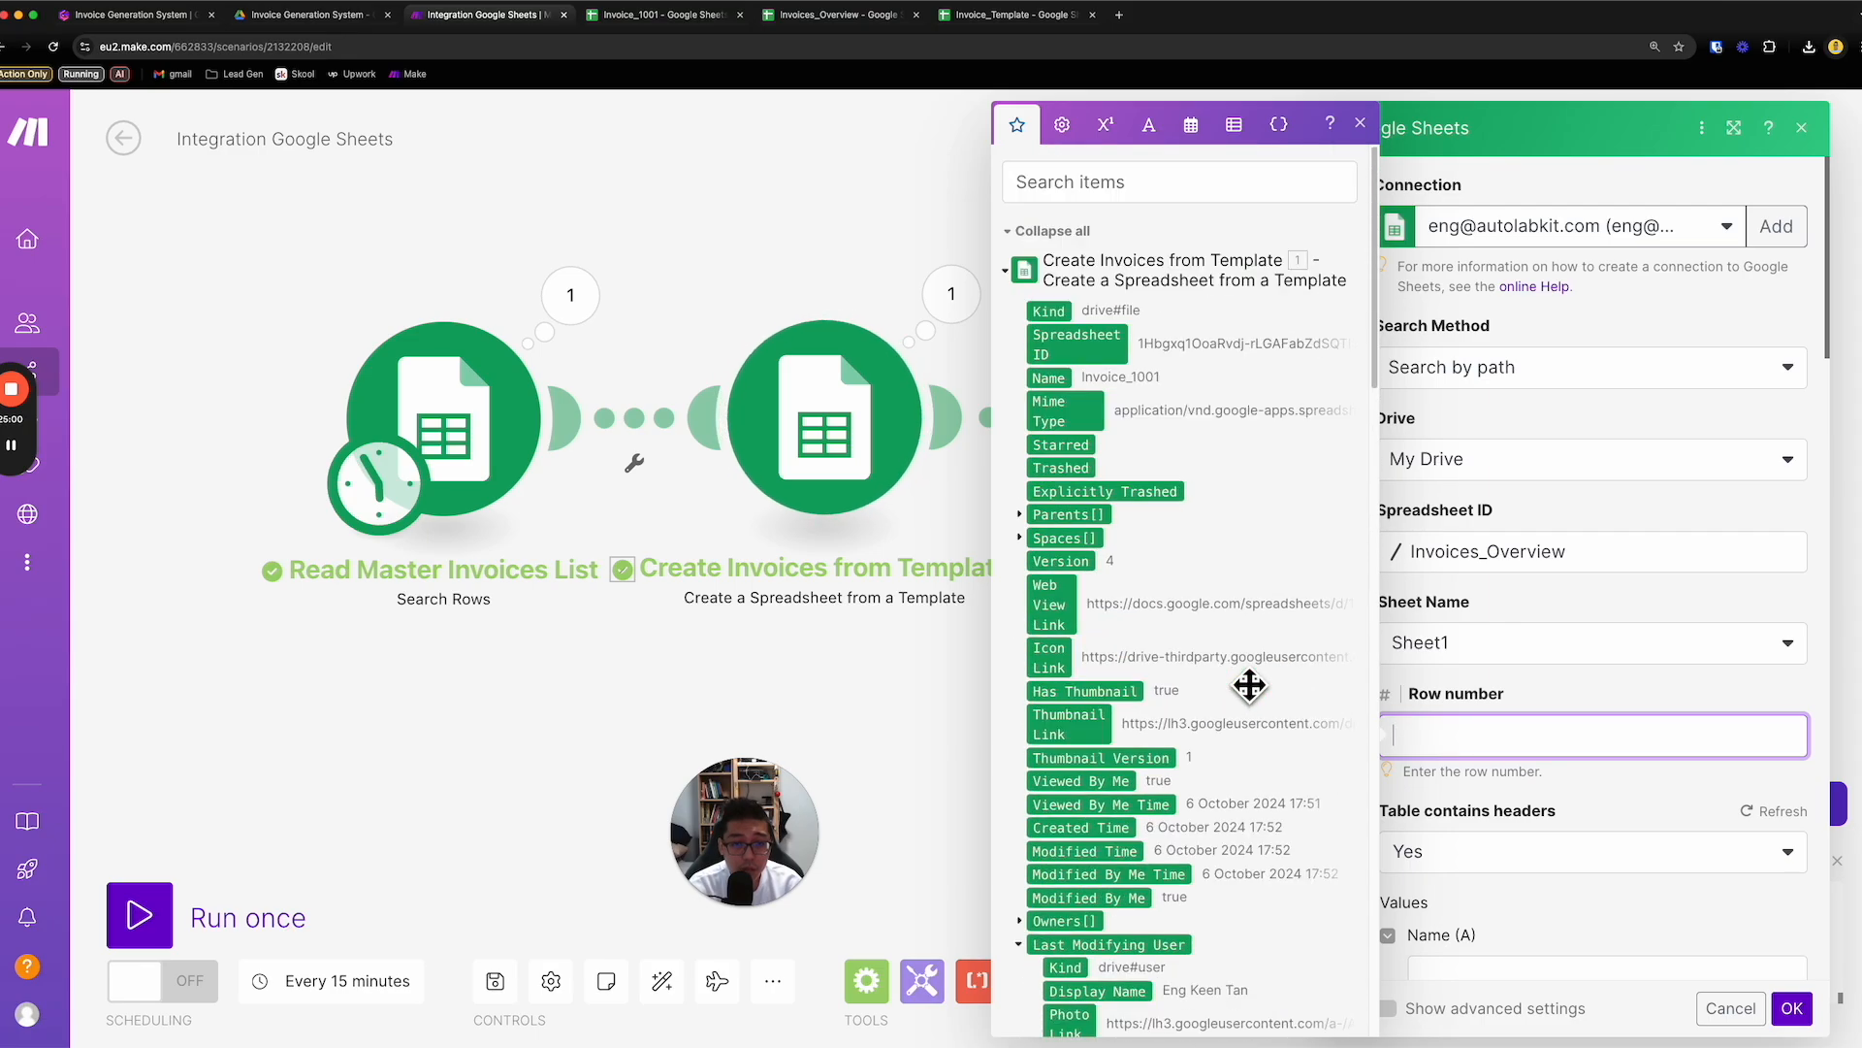
pyautogui.click(1009, 272)
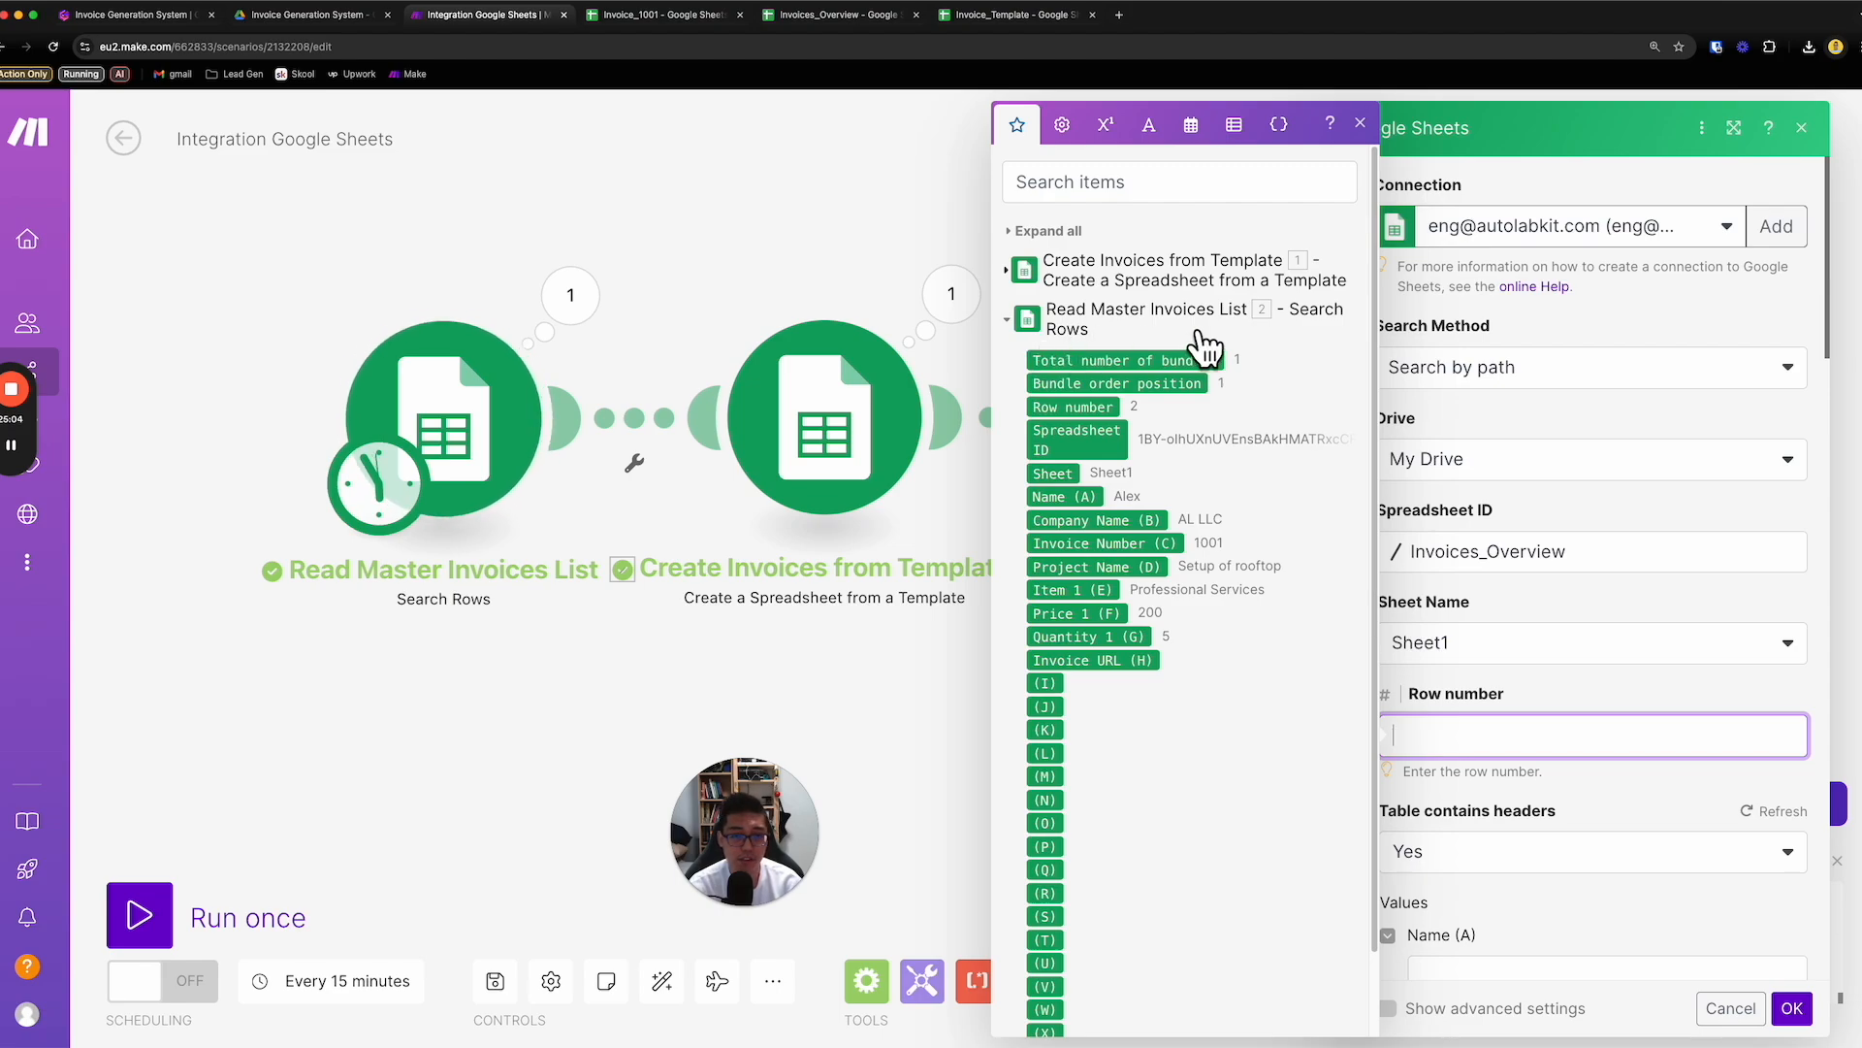
pyautogui.moveTo(1119, 420); pyautogui.dragTo(1455, 735)
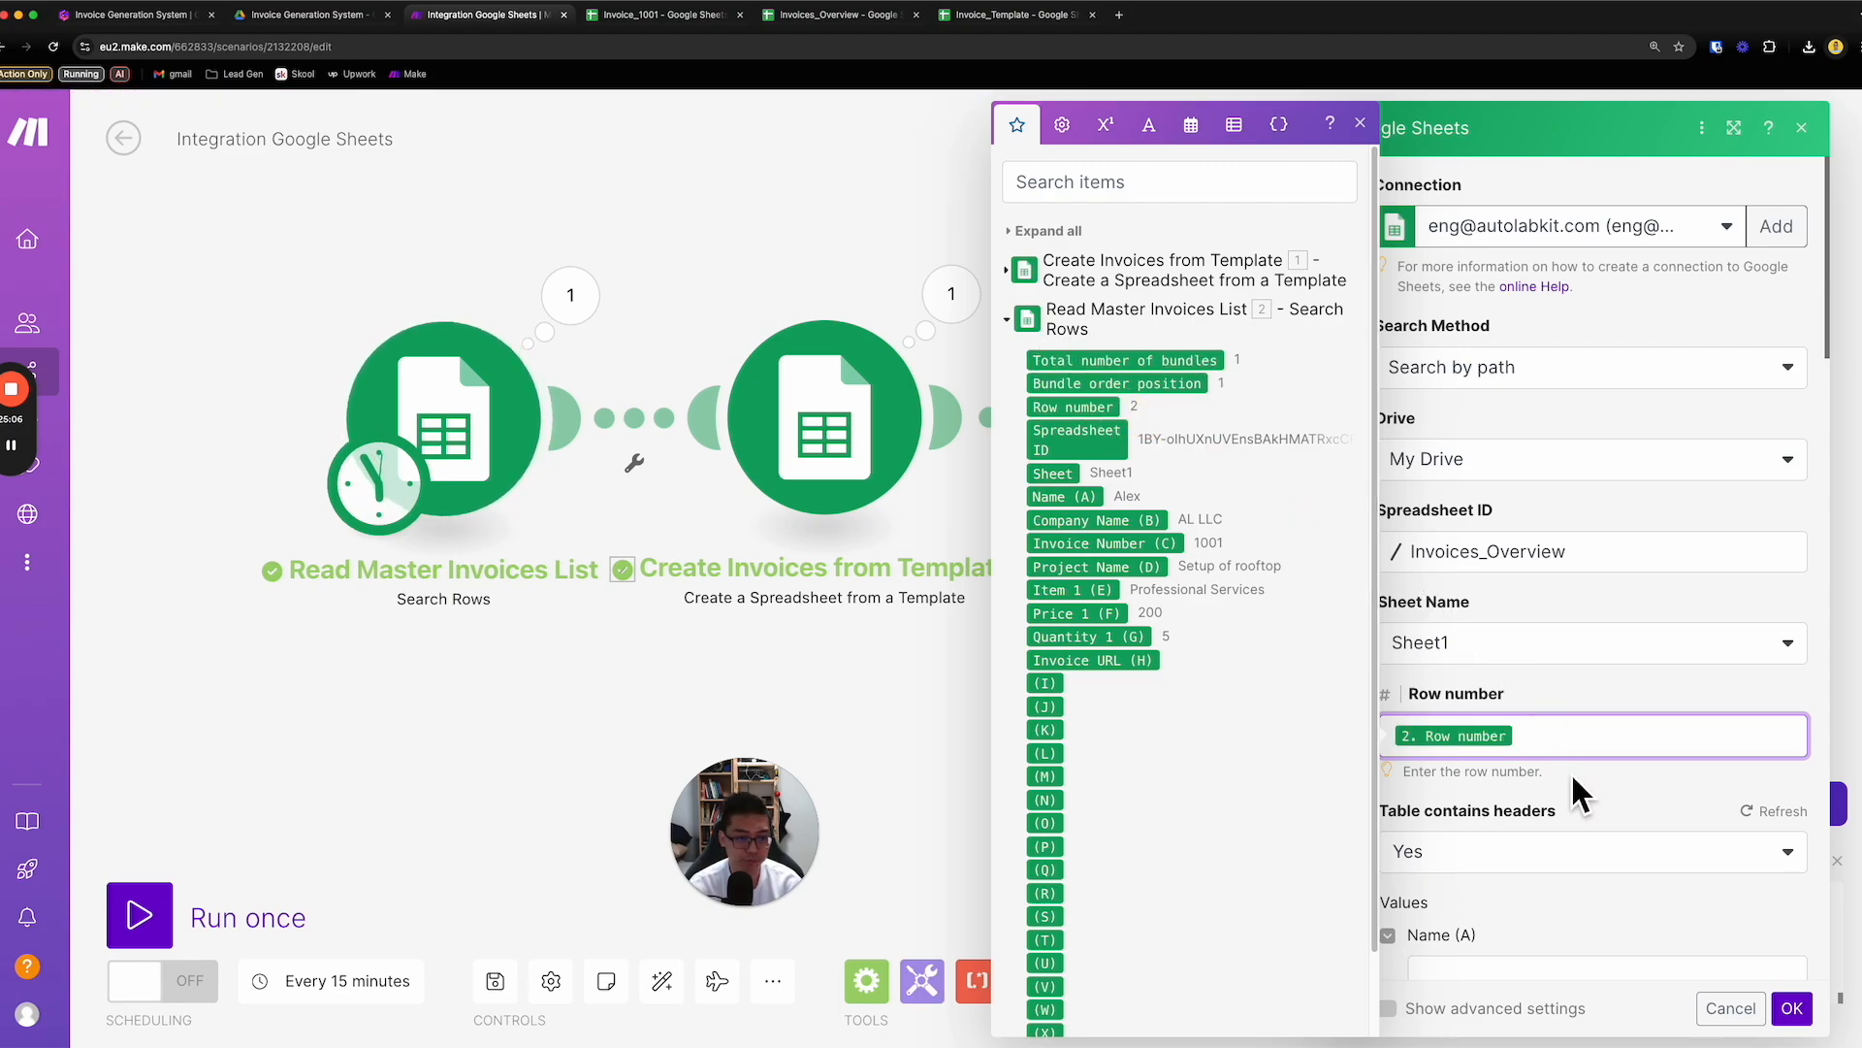
pyautogui.click(1590, 793)
# - Insert the Web View Link from the Create Invoices from Template module into the Update a Row module's Quantity 1 (G) value
pyautogui.scroll(-5, 1591, 793)
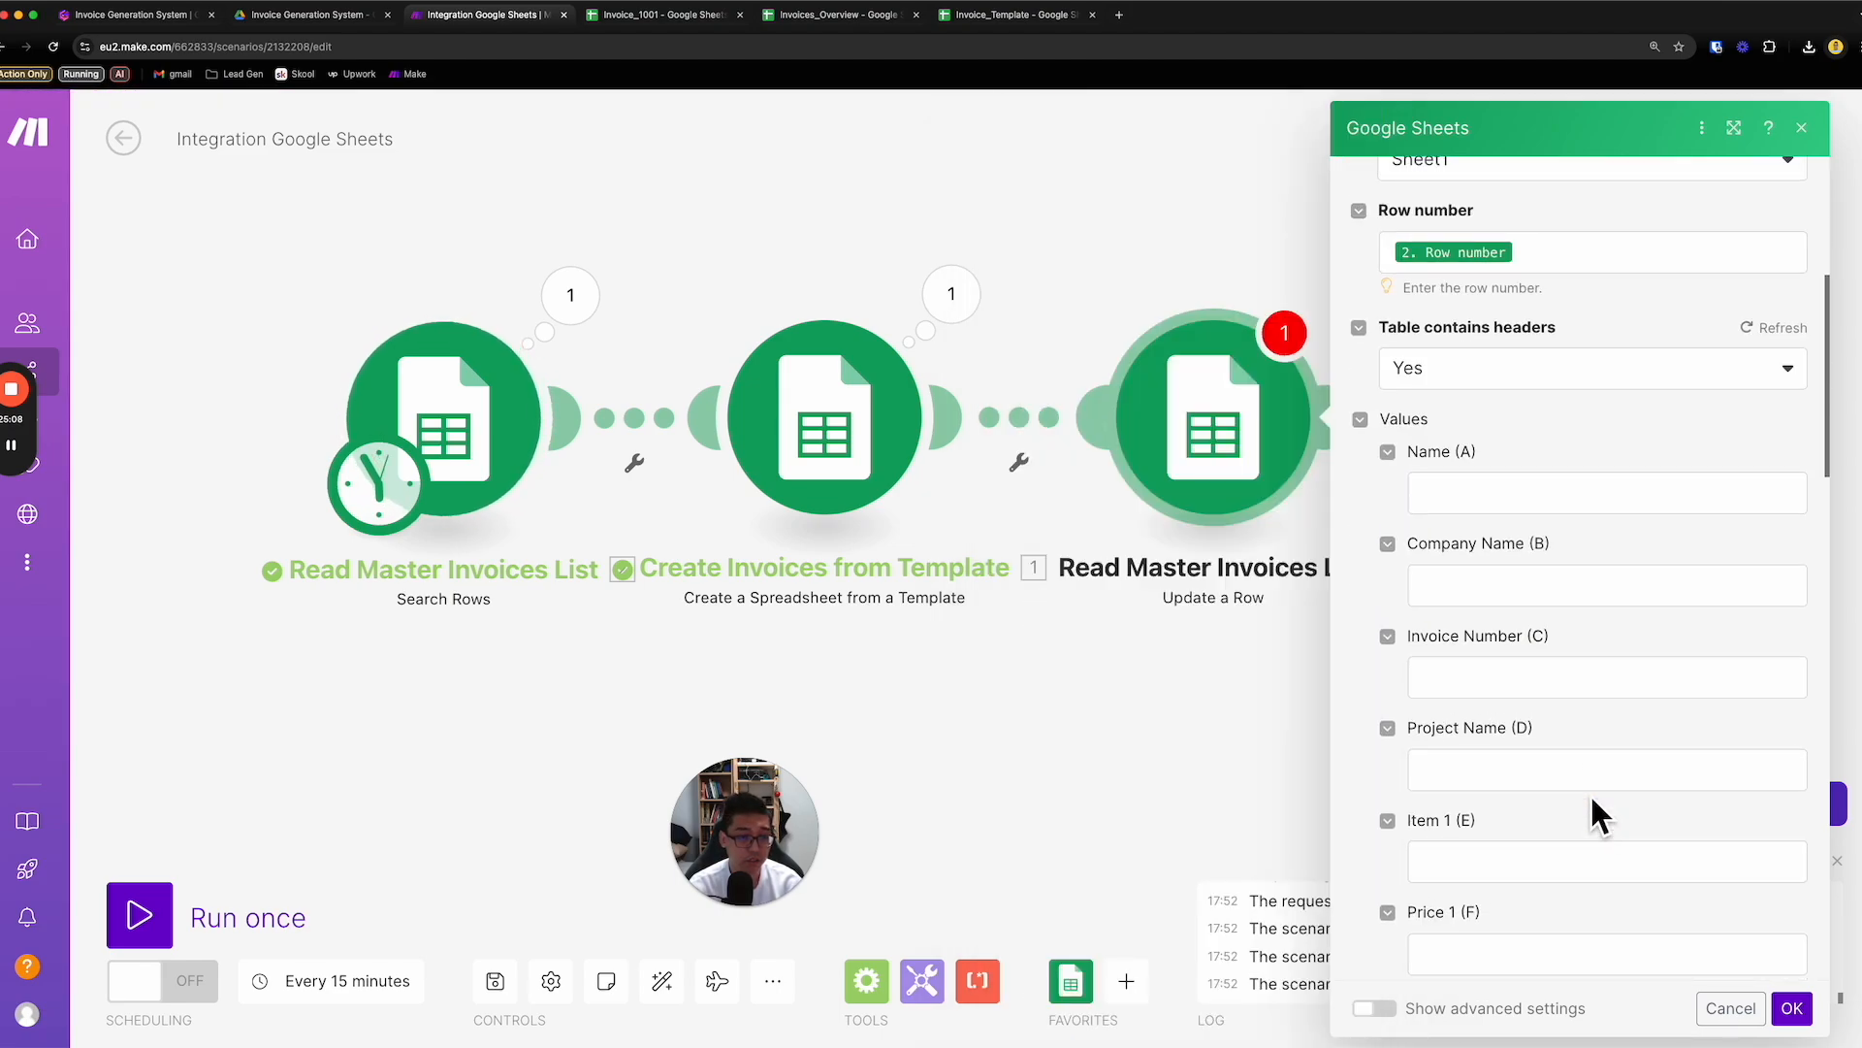
pyautogui.scroll(-1, 1486, 889)
pyautogui.scroll(-1, 1488, 893)
pyautogui.click(1494, 919)
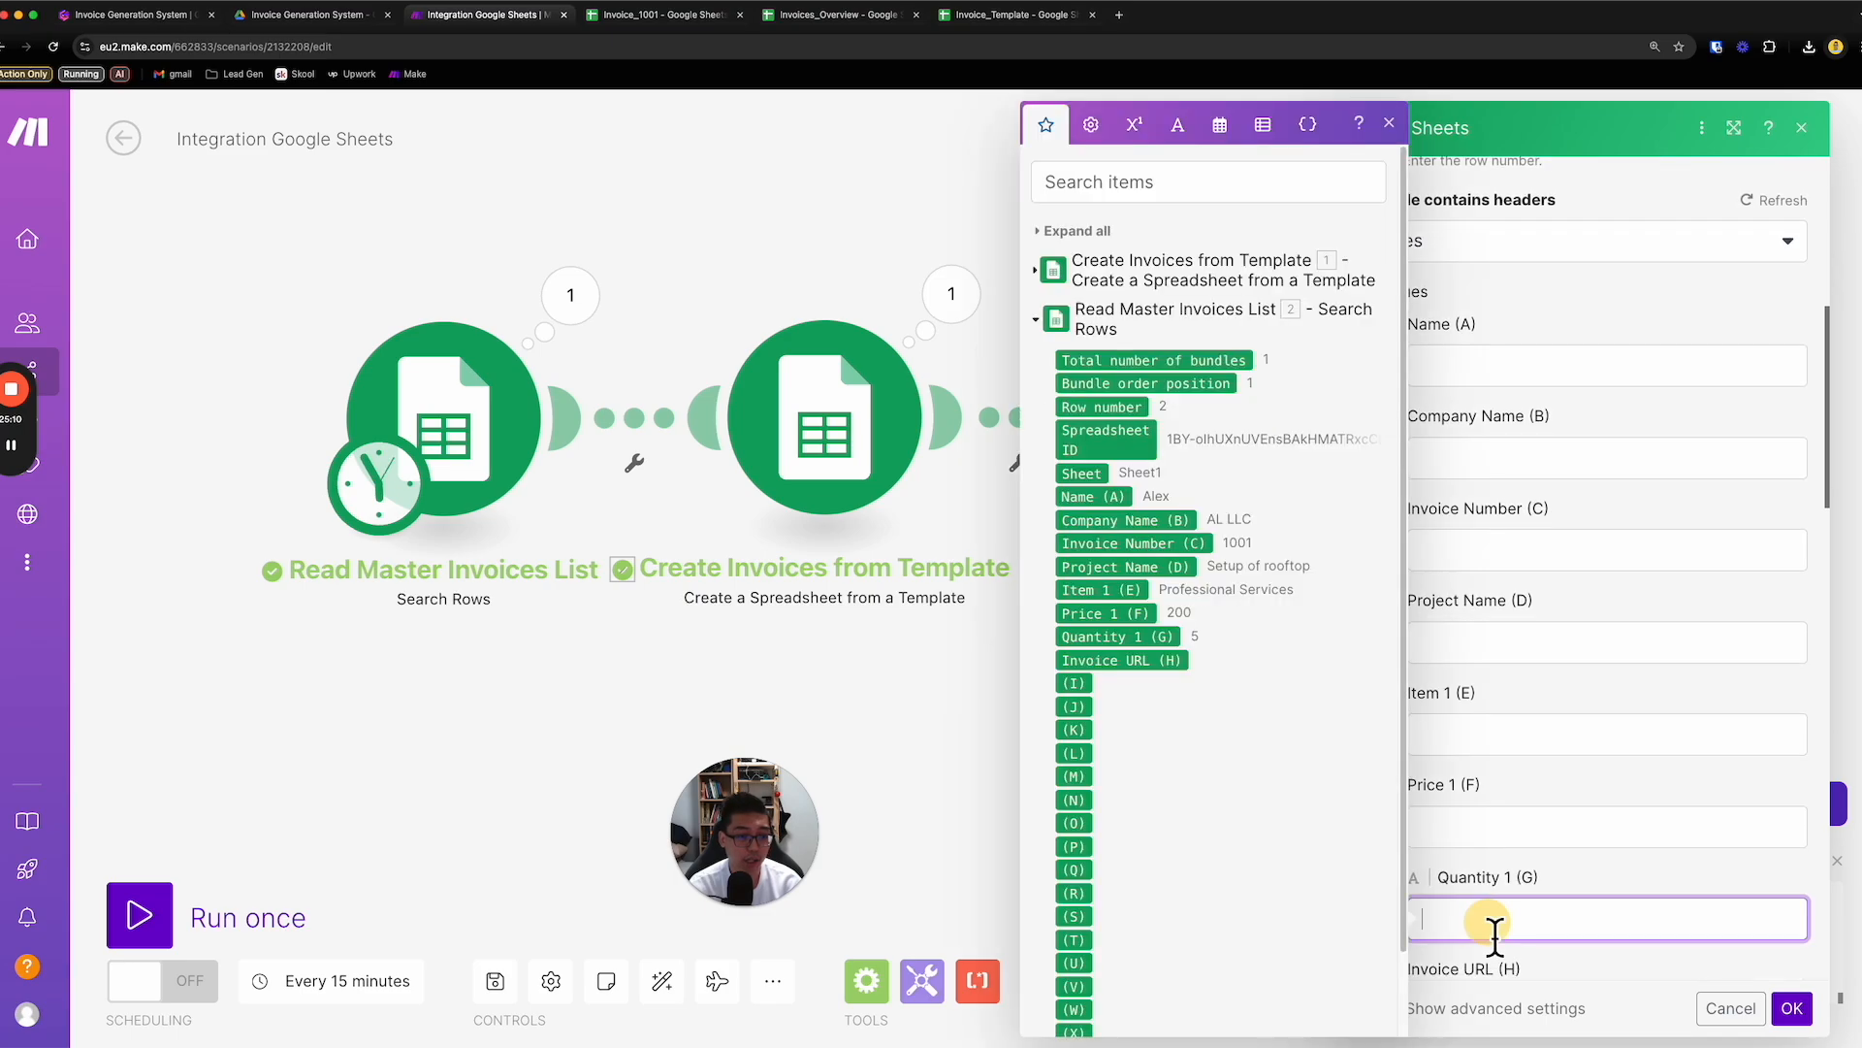
pyautogui.click(1036, 321)
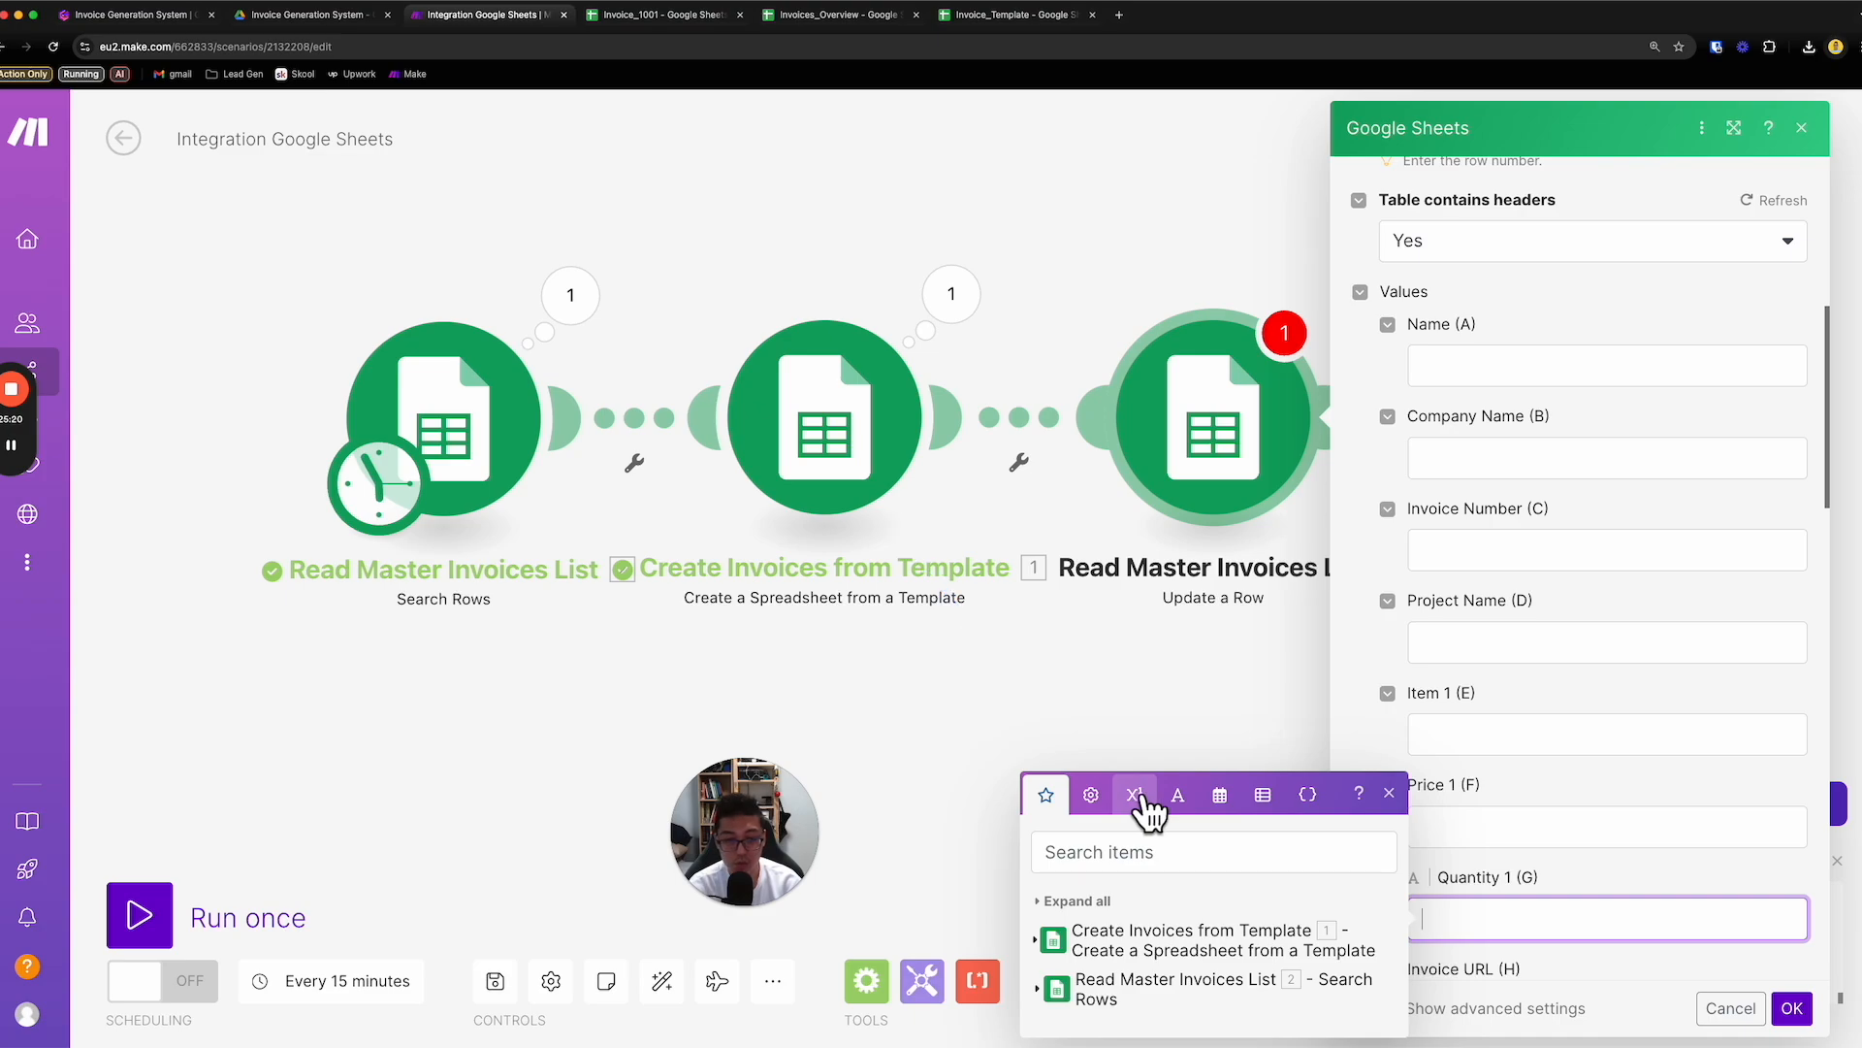
pyautogui.click(1064, 942)
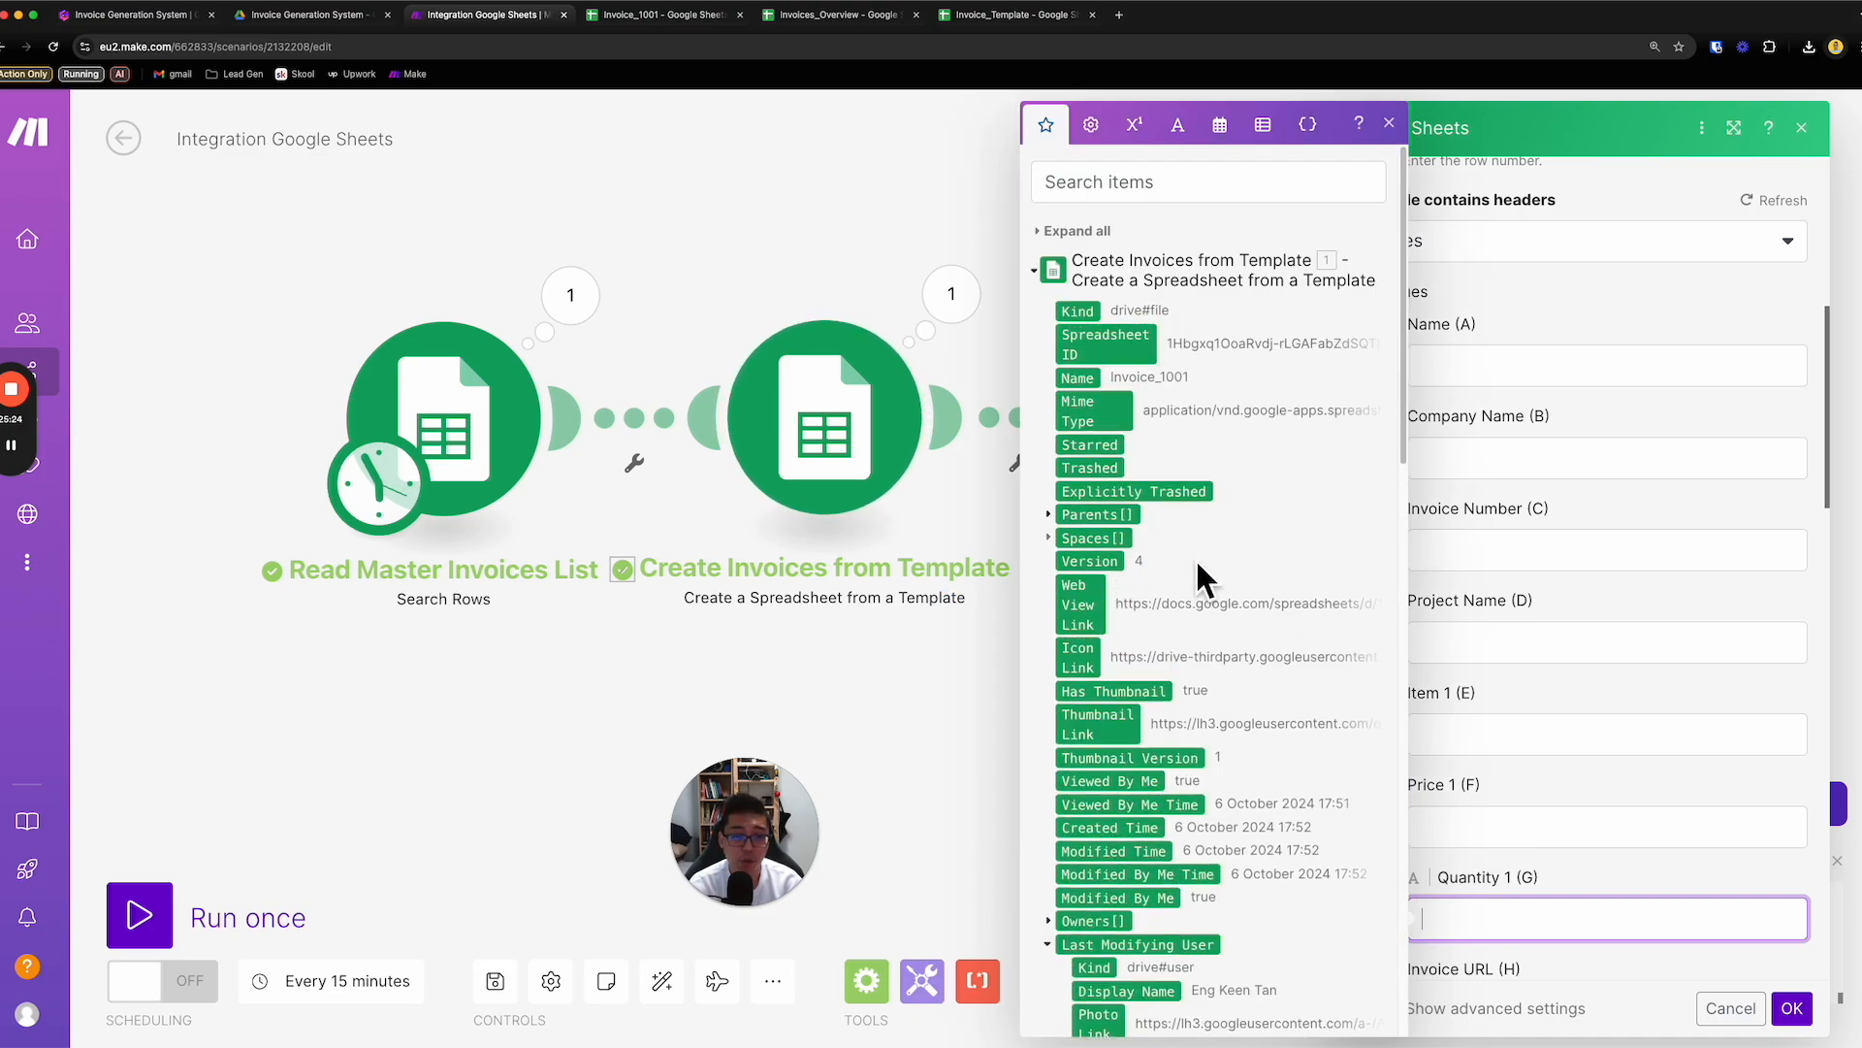
pyautogui.click(1086, 609)
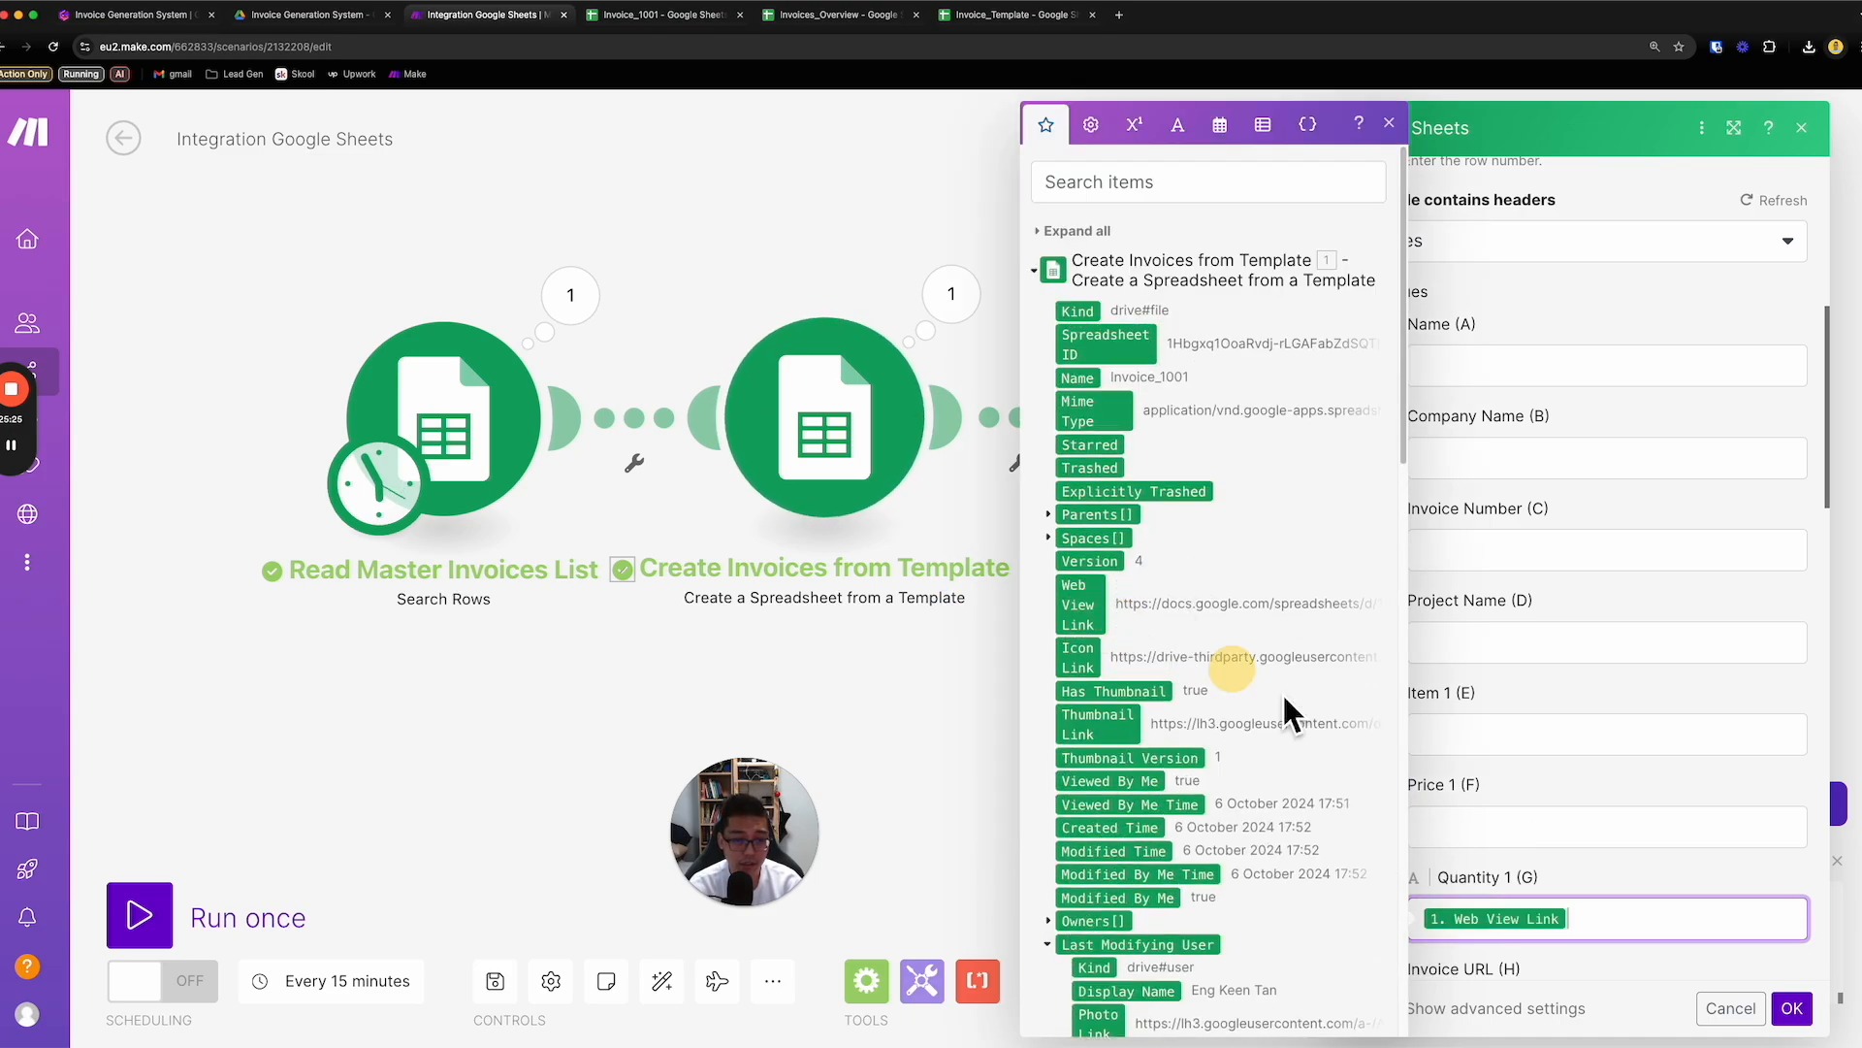
# - Move the Web View Link mapping to the Invoice URL (H) value, save the module settings and run the scenario once
pyautogui.click(1746, 974)
pyautogui.scroll(-1, 1743, 968)
pyautogui.moveTo(1524, 832); pyautogui.dragTo(1535, 907)
pyautogui.click(1582, 859)
pyautogui.scroll(-19, 1589, 865)
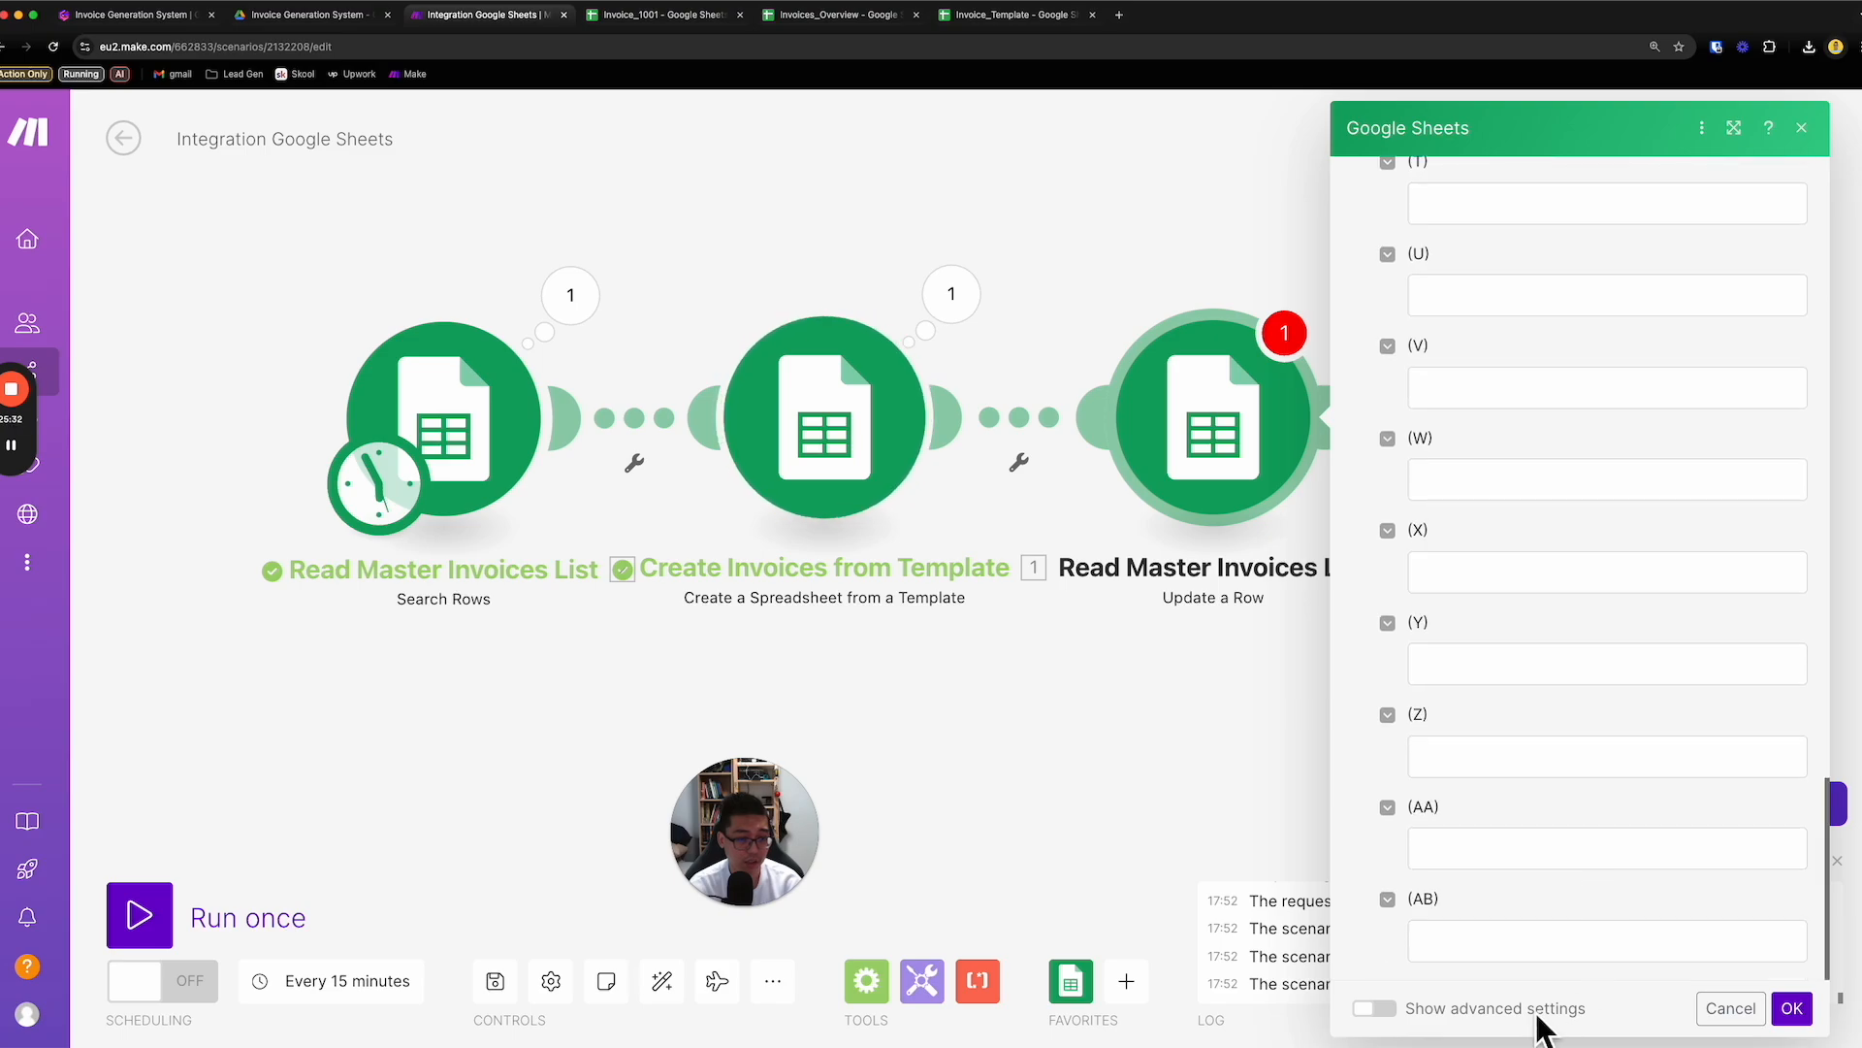
pyautogui.click(1798, 1011)
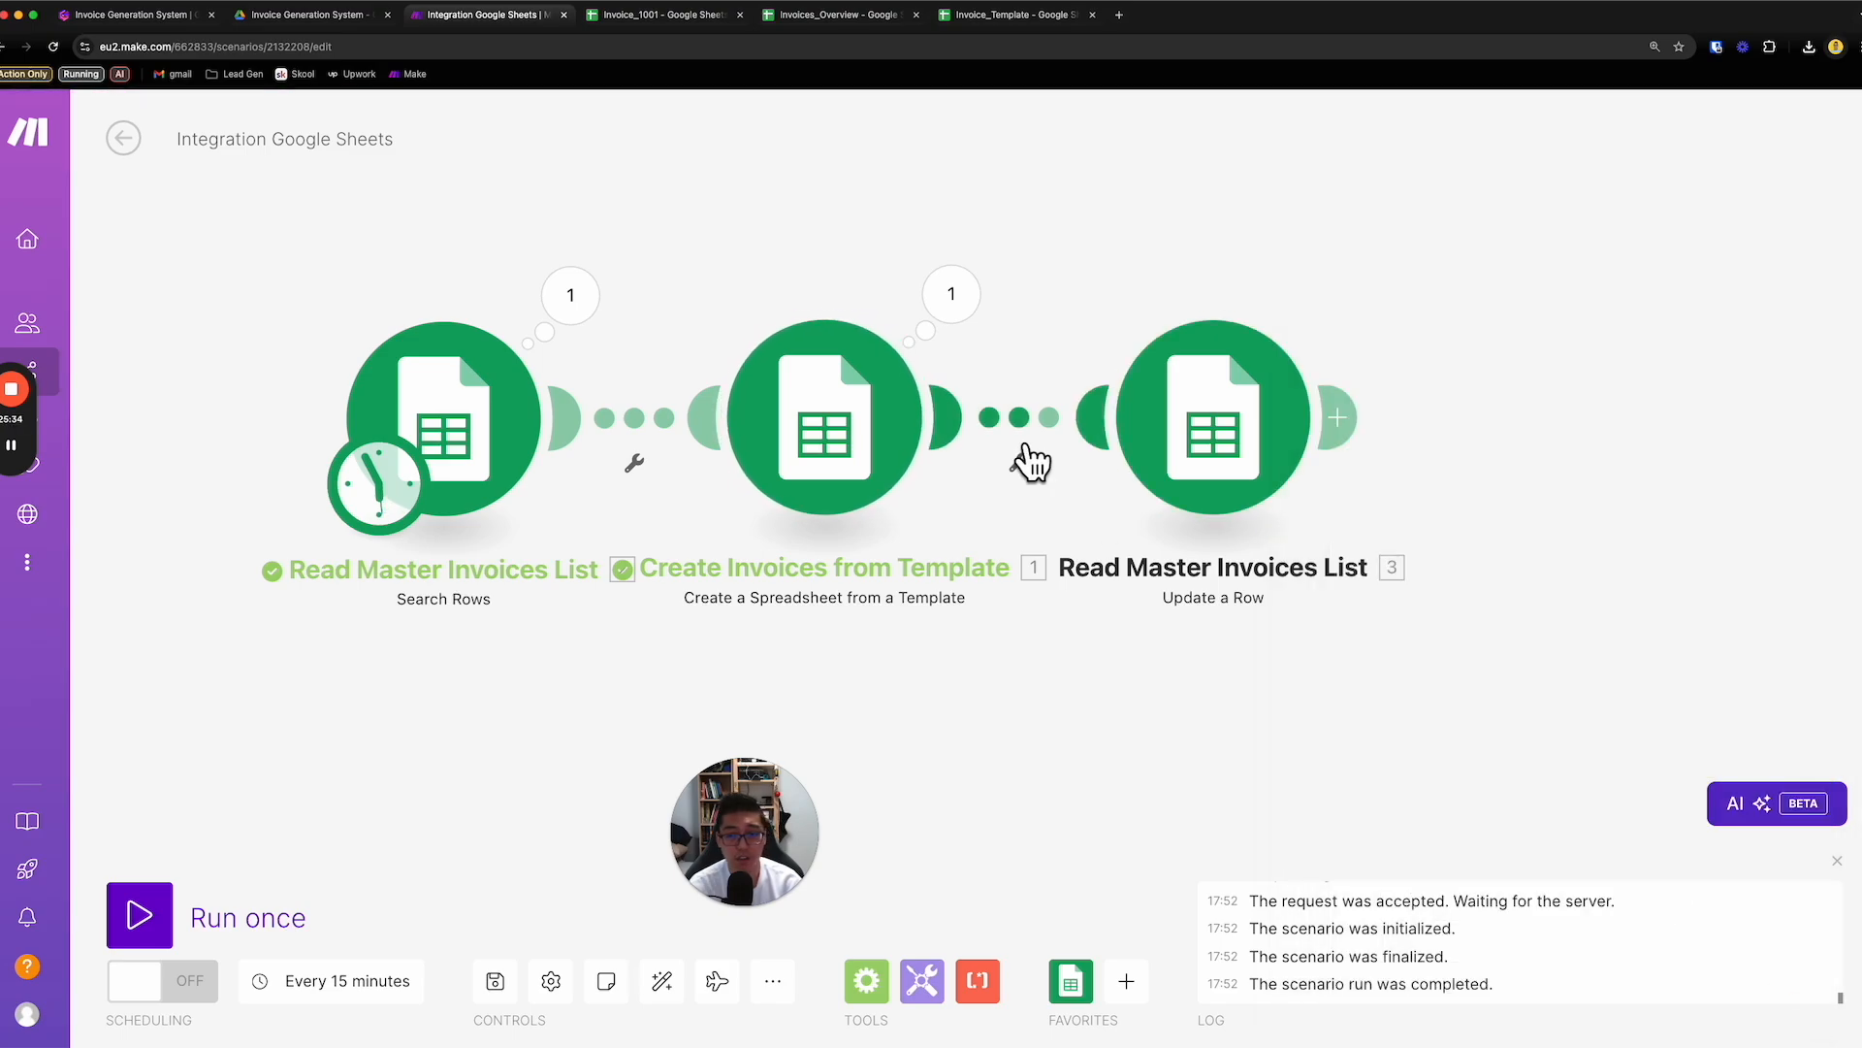
pyautogui.click(160, 926)
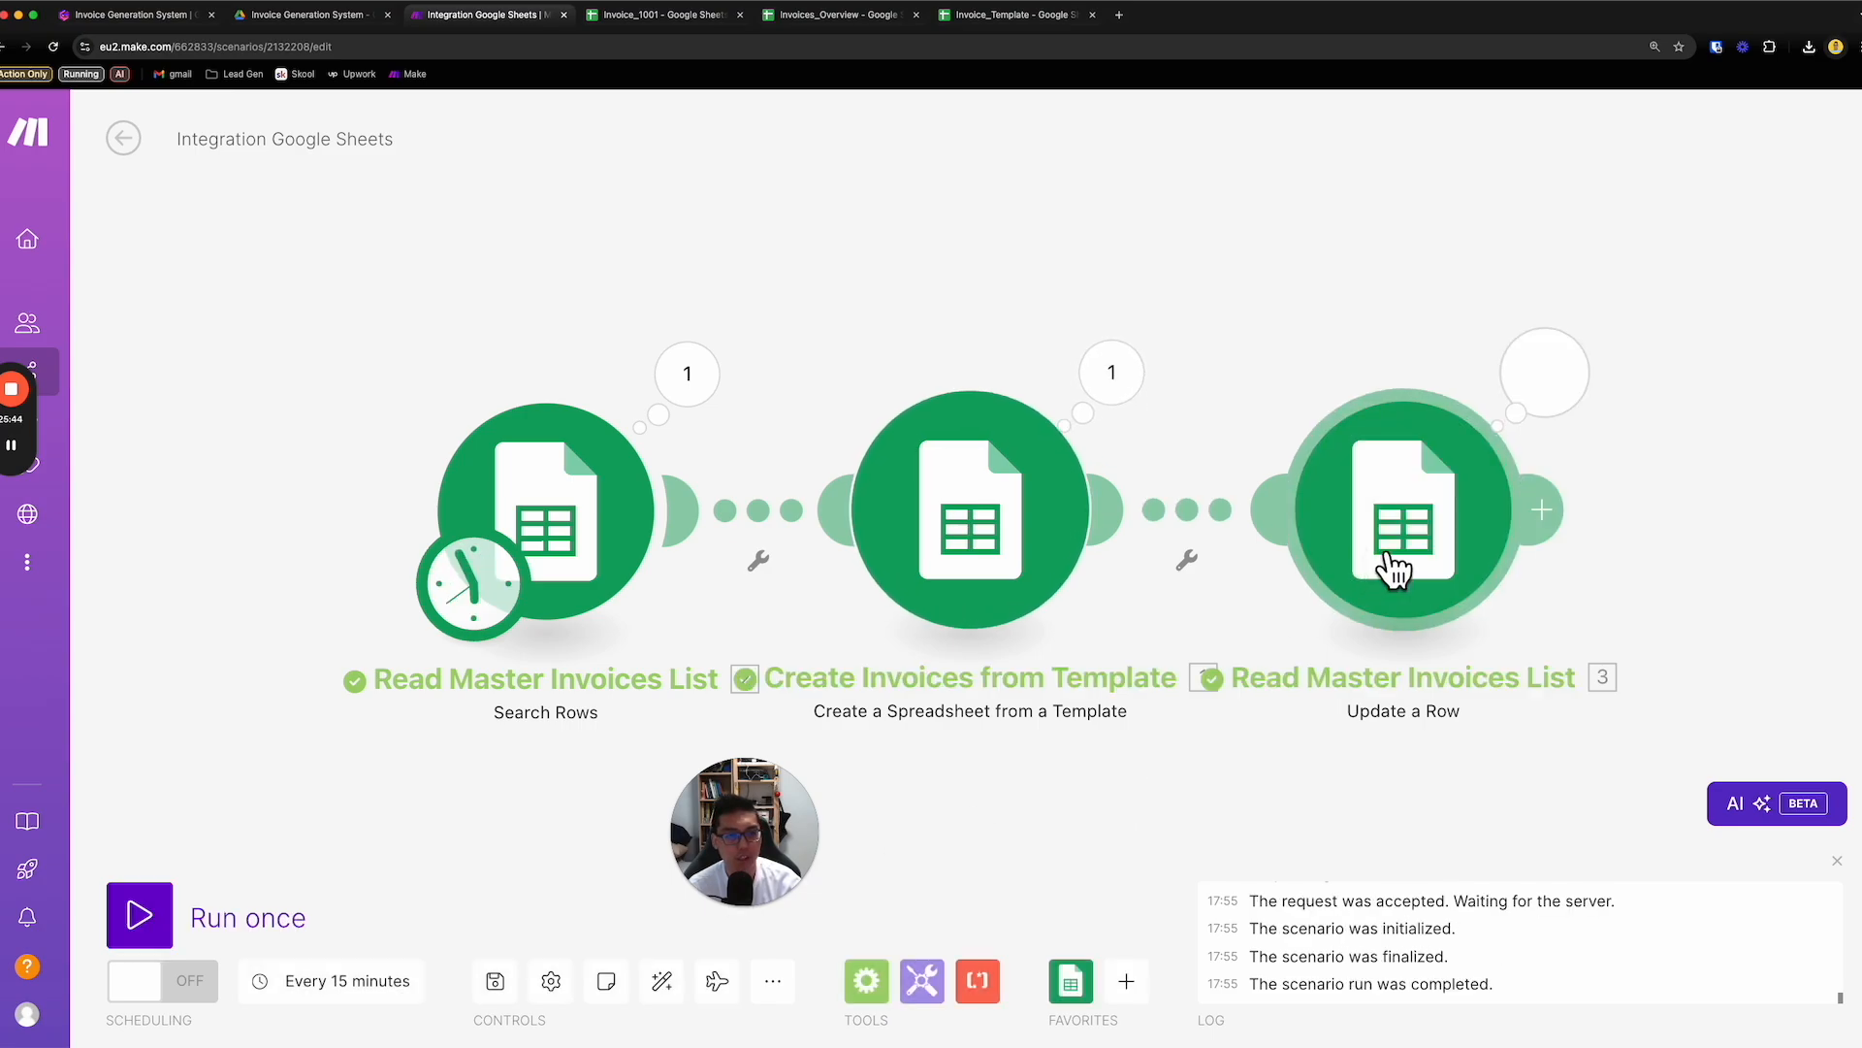
# - Rename the Update a Row module to "Update Master Invoices List"
pyautogui.rightClick(1426, 507)
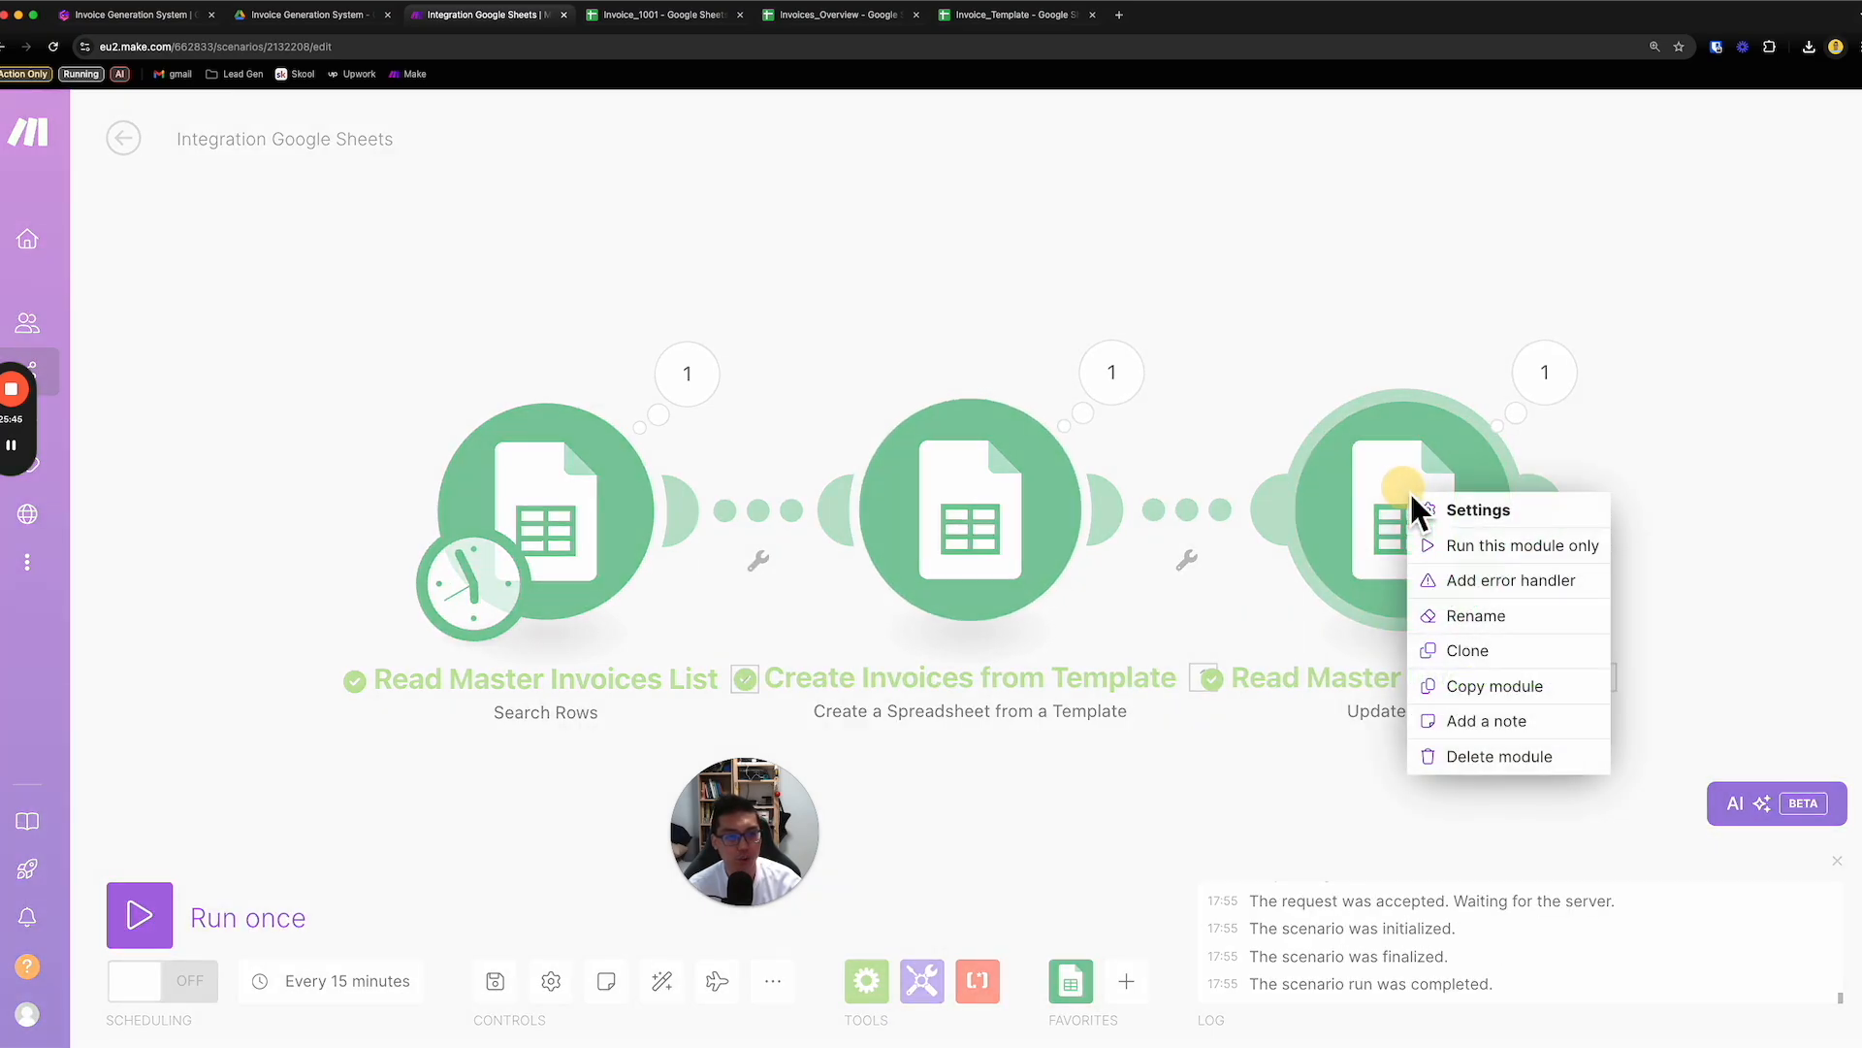
pyautogui.click(1515, 615)
pyautogui.click(1197, 385)
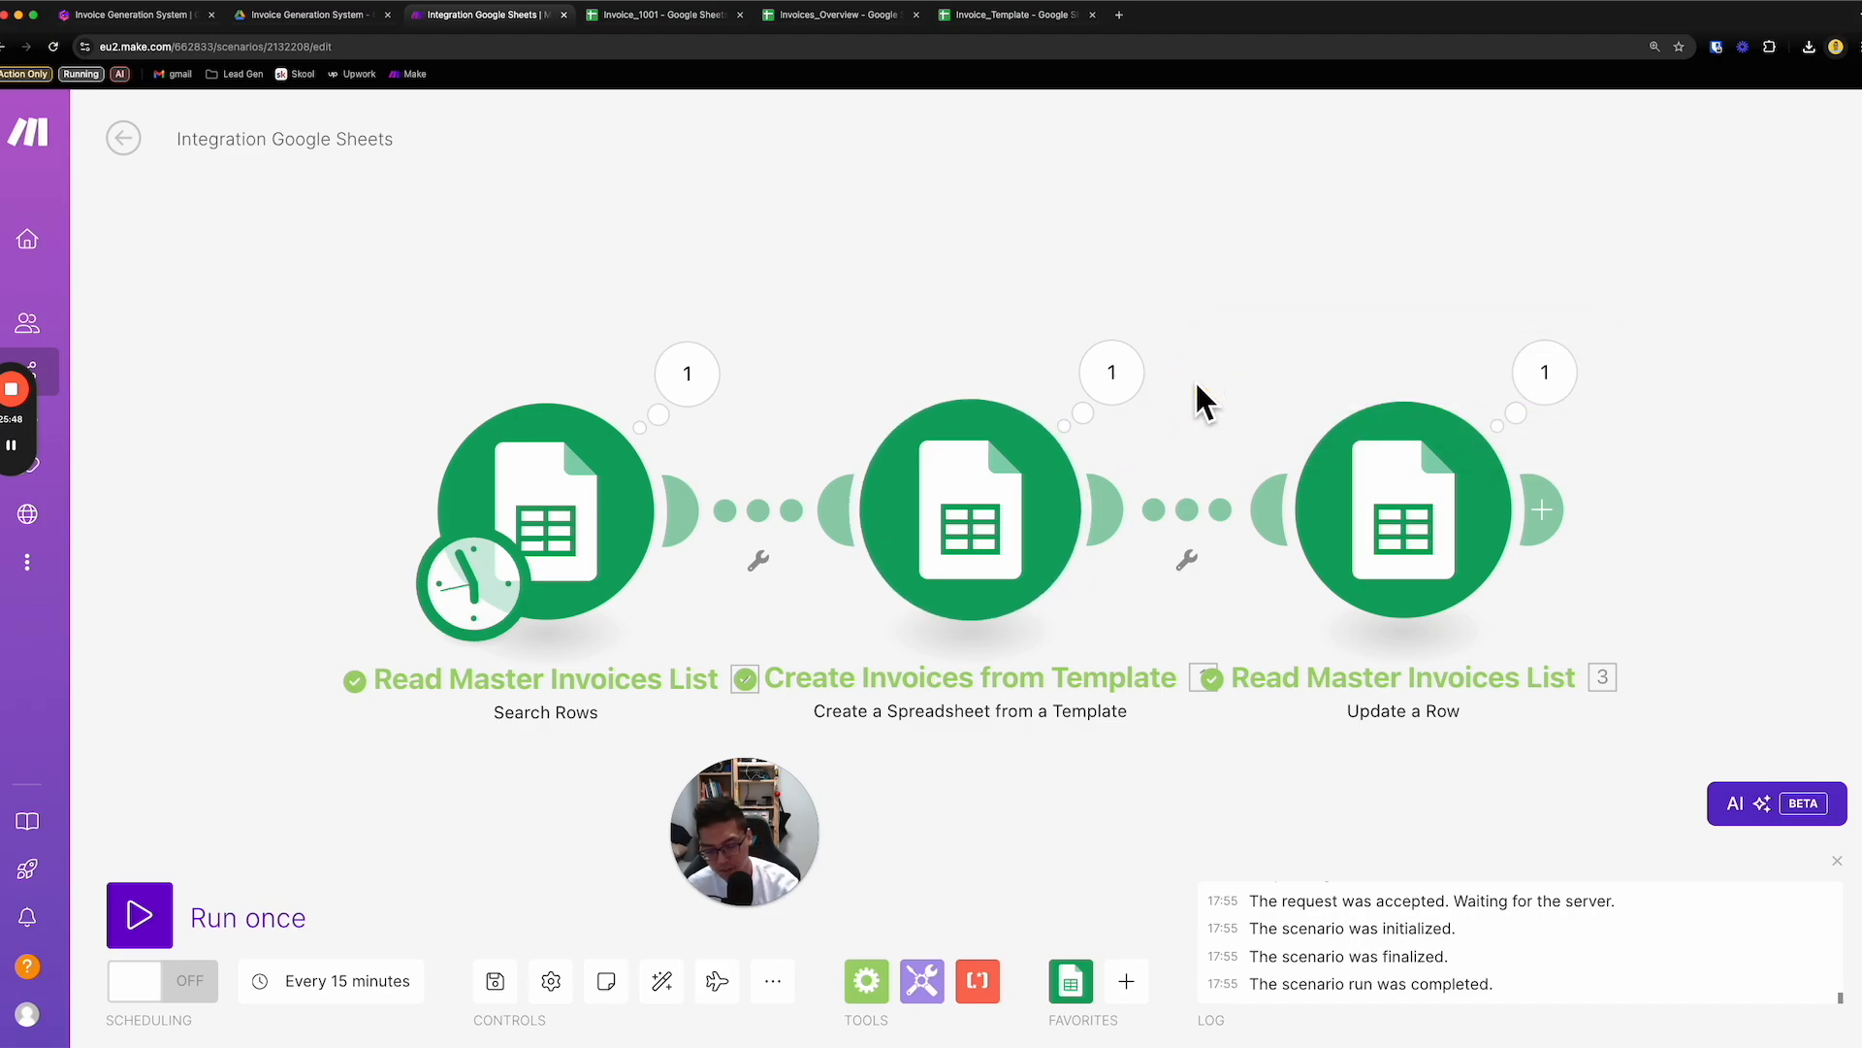
pyautogui.rightClick(1404, 512)
pyautogui.click(1474, 633)
pyautogui.doubleClick(1271, 383)
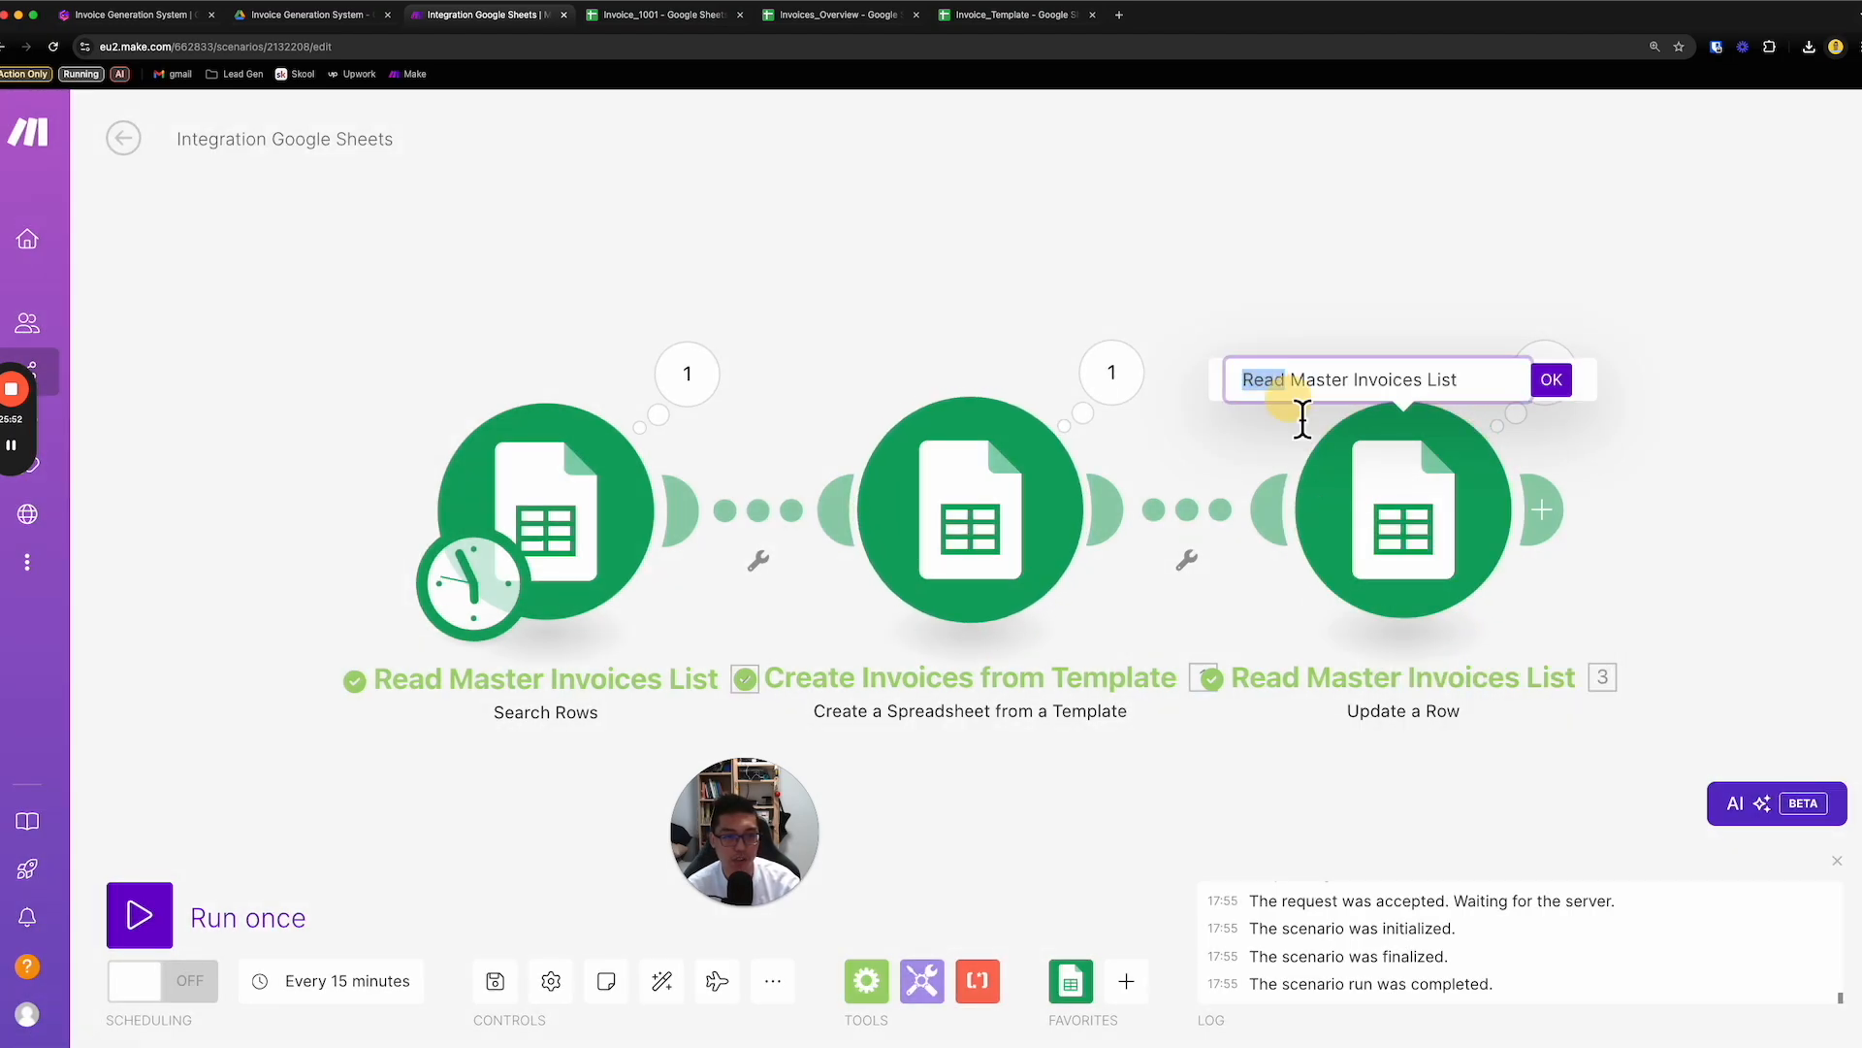
pyautogui.write('Update')
pyautogui.press('Return')
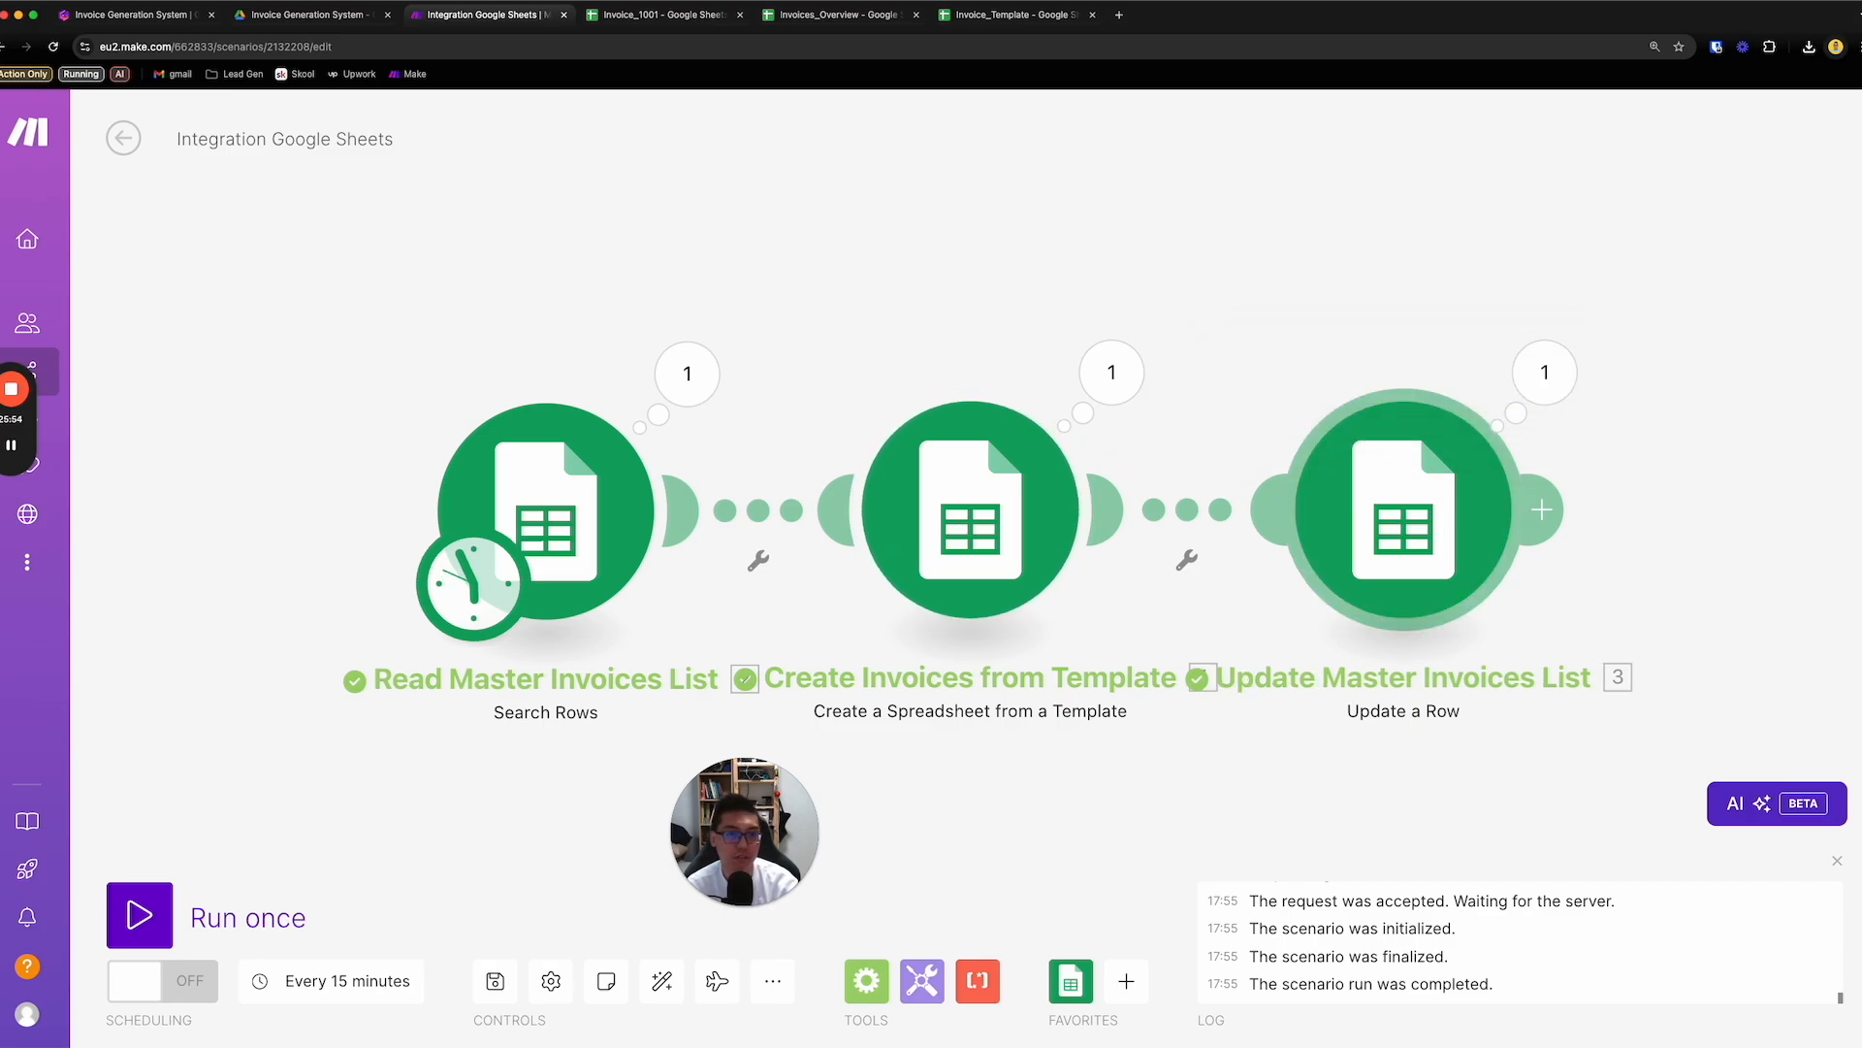
# - Inspect the Update a Row module's run output, and widen the Invoice URL column in the Invoices_Overview sheet
pyautogui.click(1547, 379)
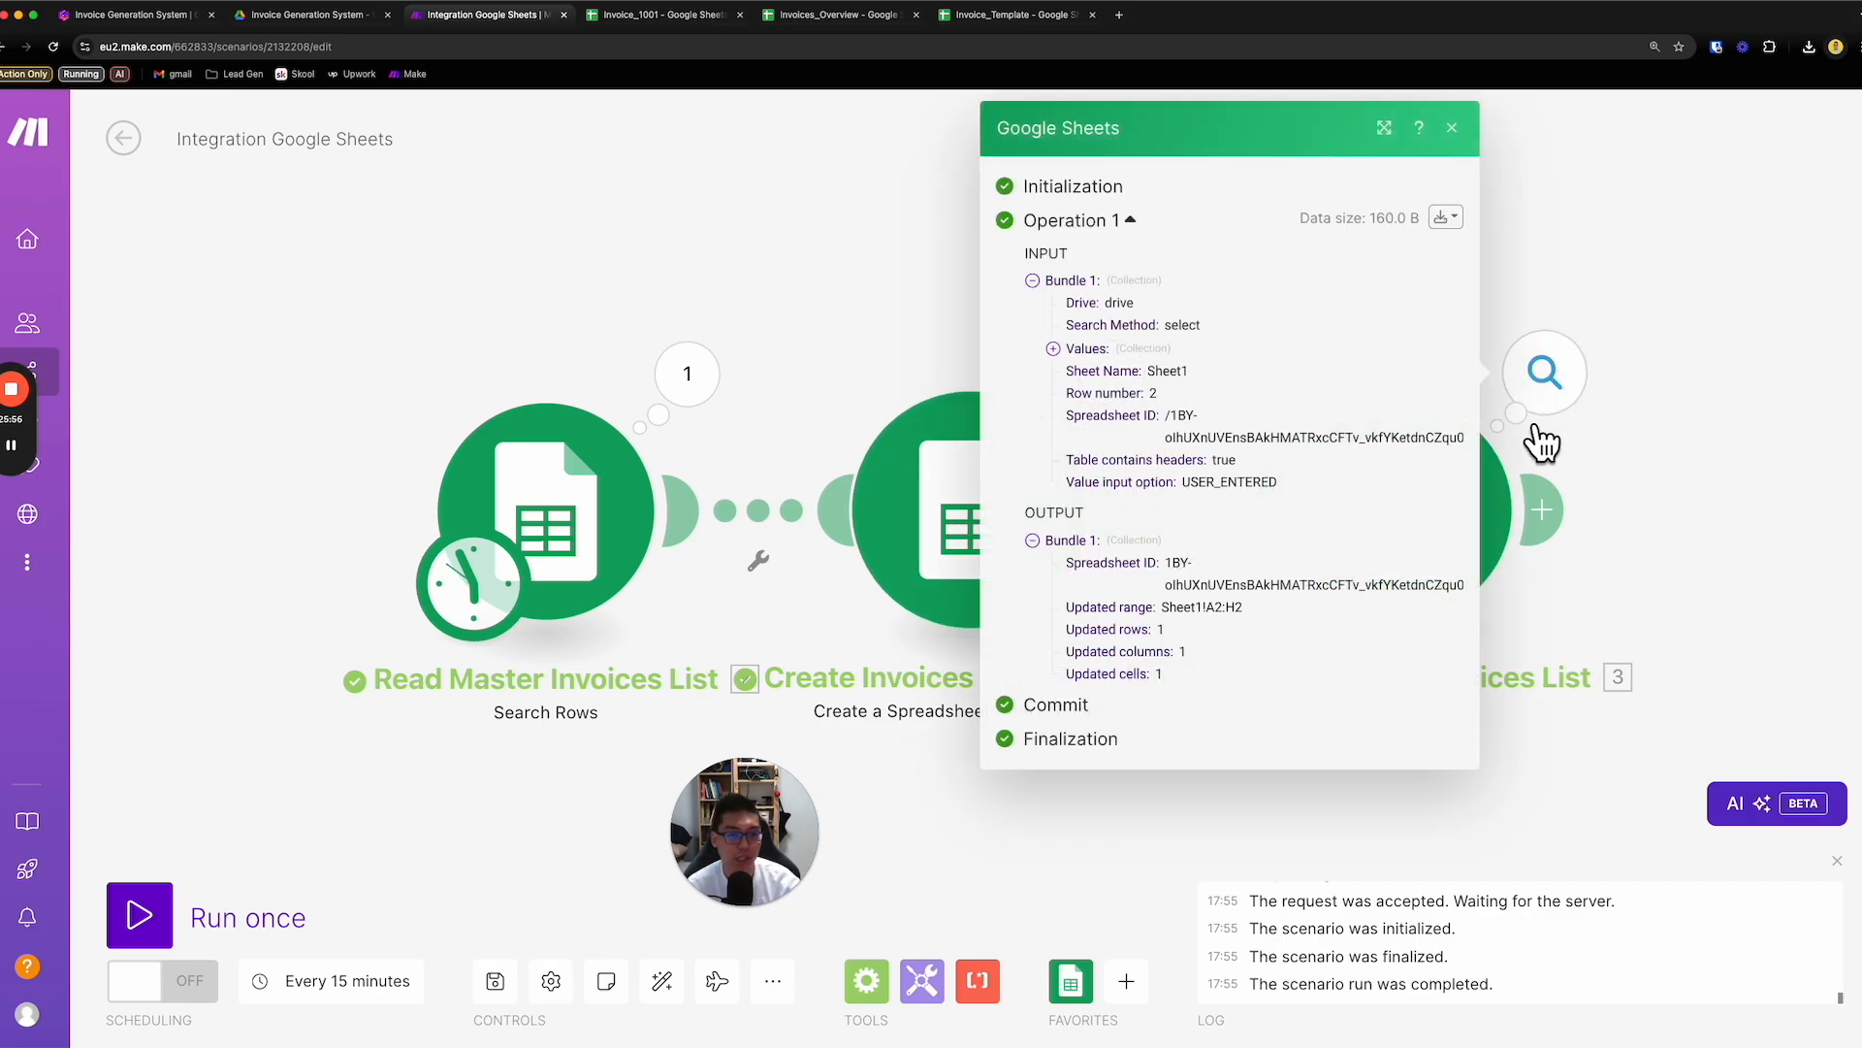
pyautogui.click(847, 27)
pyautogui.moveTo(1310, 287); pyautogui.dragTo(1507, 291)
pyautogui.click(1460, 436)
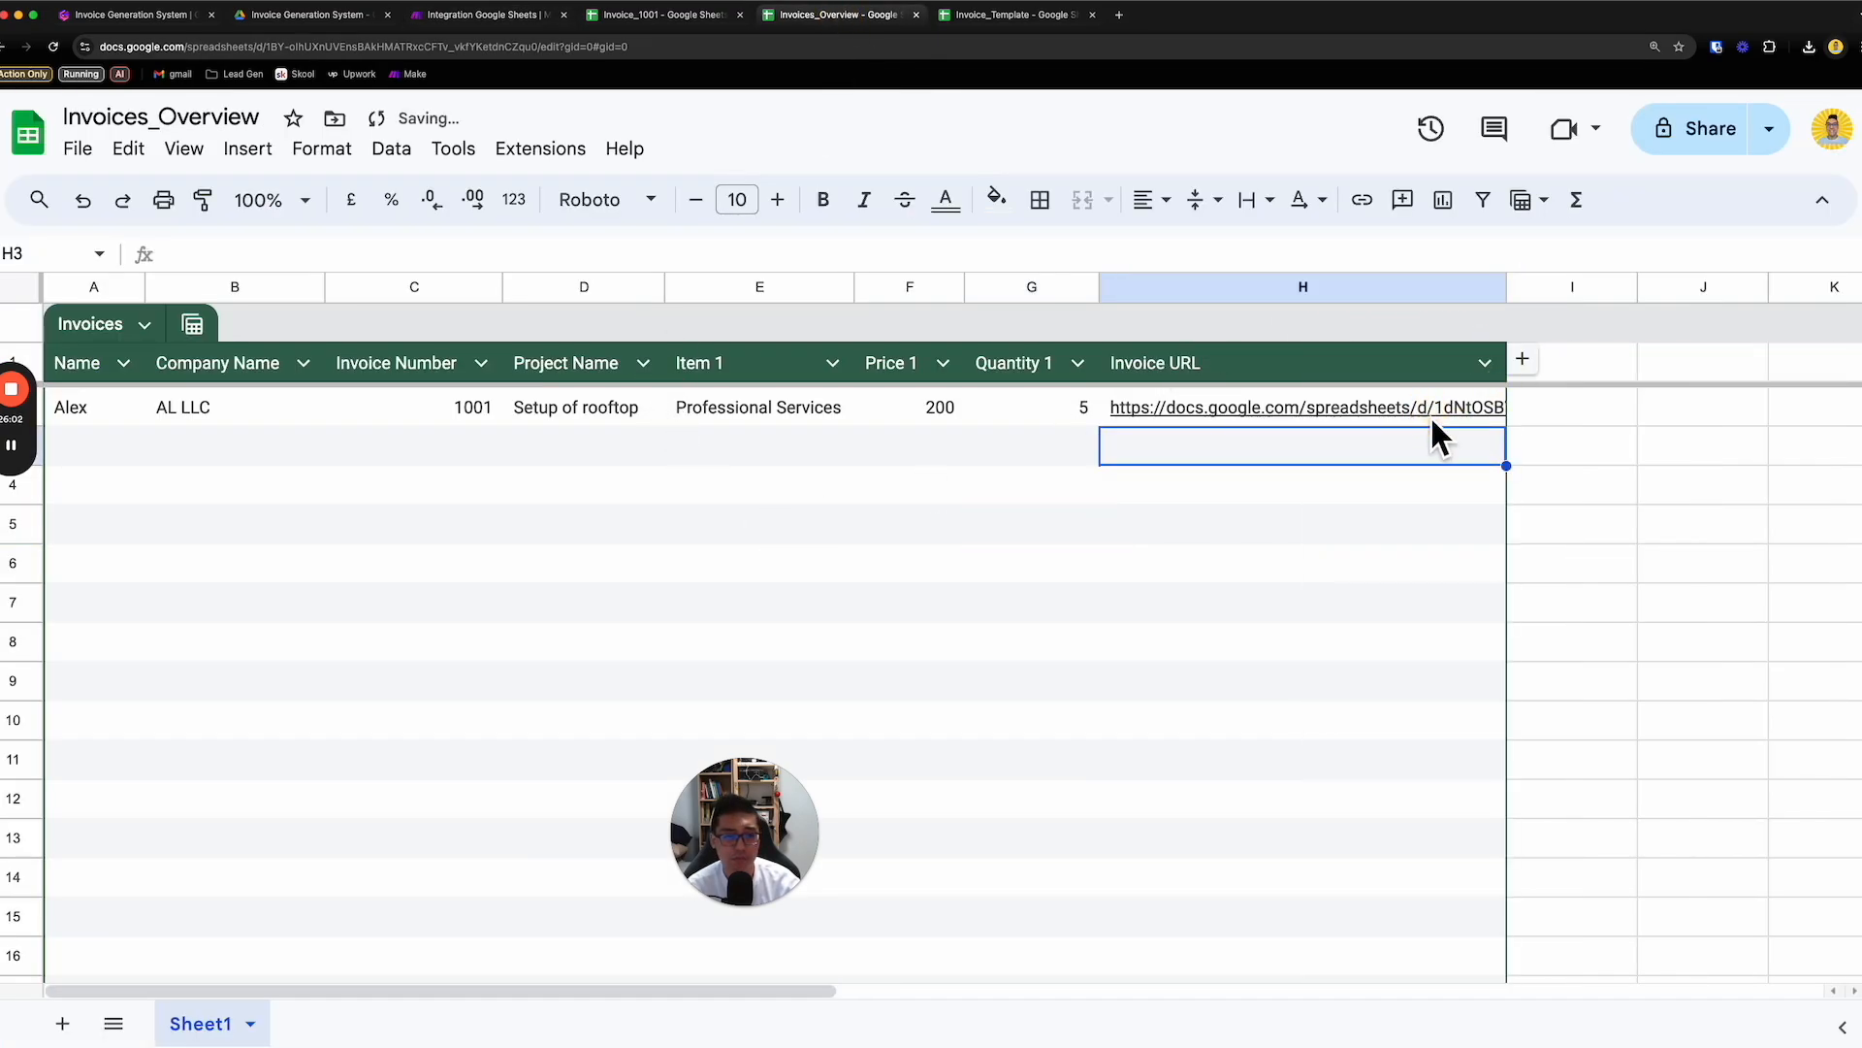
# - Open the generated invoice from the Invoice URL cell in row 2, check its details and totals, and close it
pyautogui.moveTo(102, 413); pyautogui.dragTo(1066, 415)
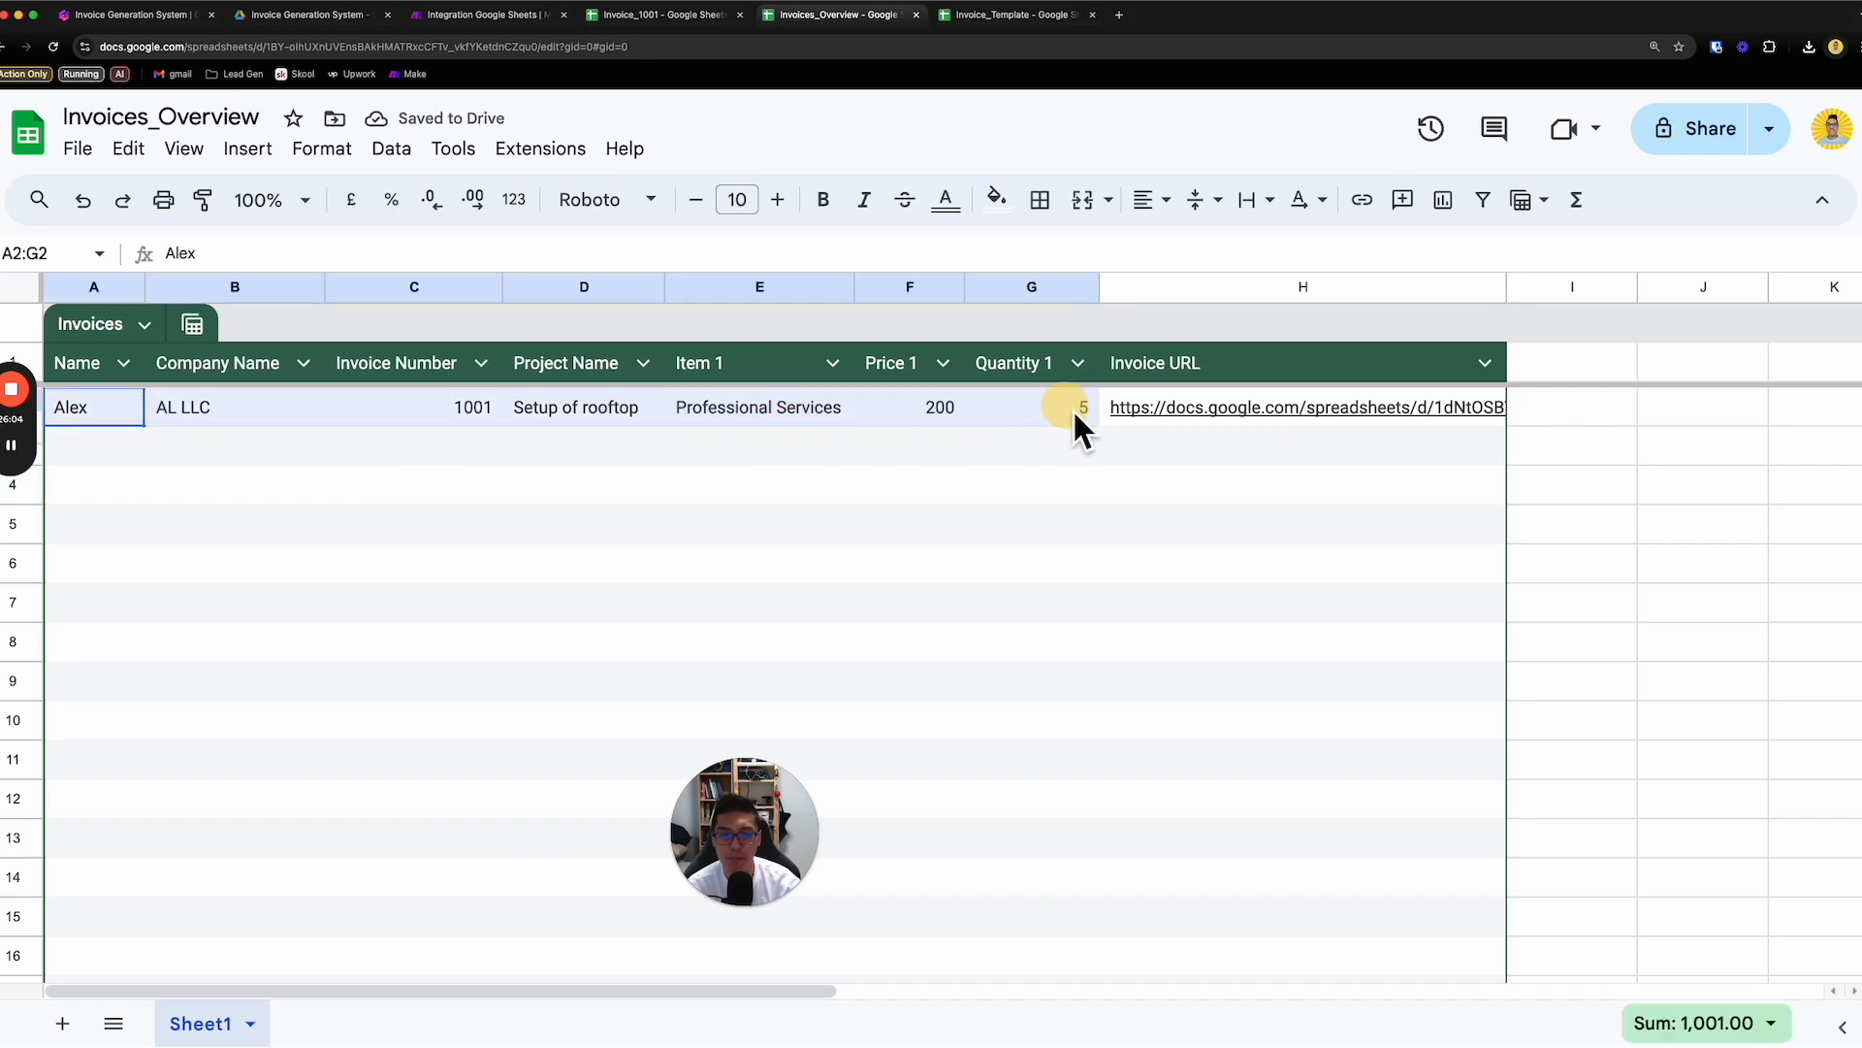
pyautogui.click(1184, 409)
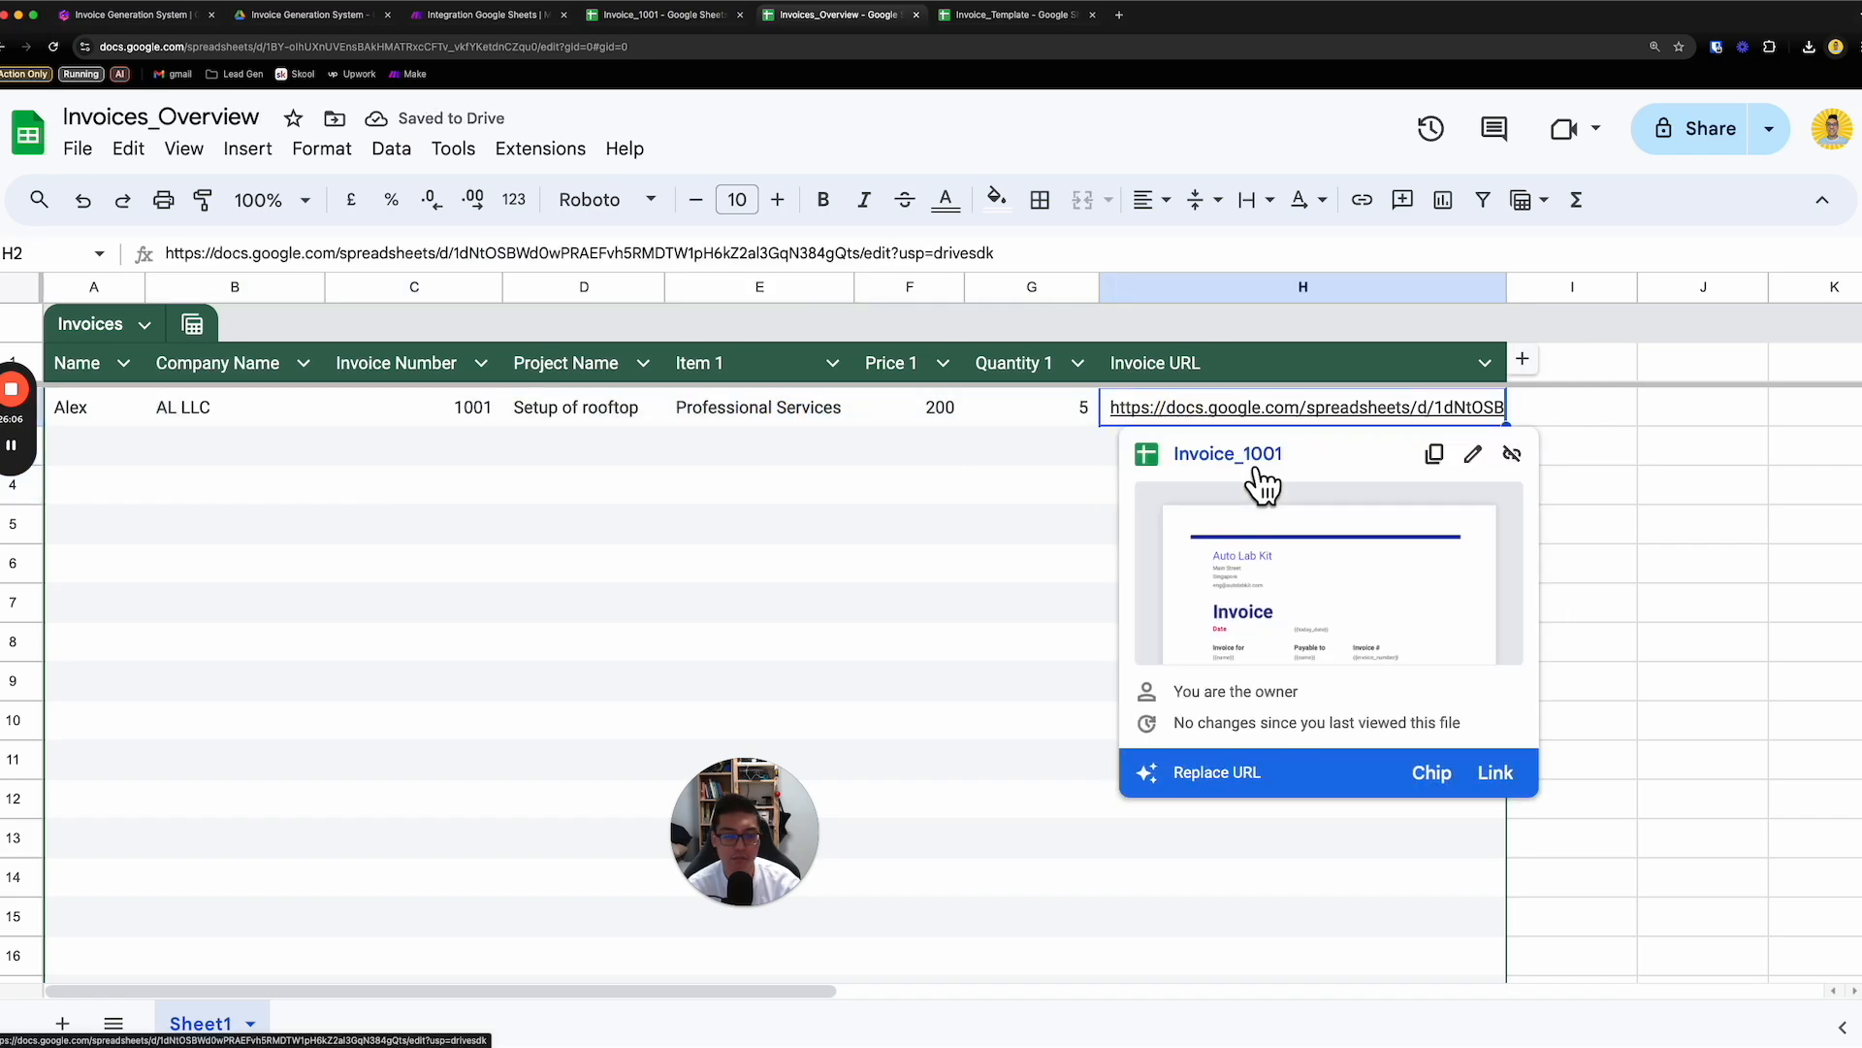
pyautogui.click(1259, 473)
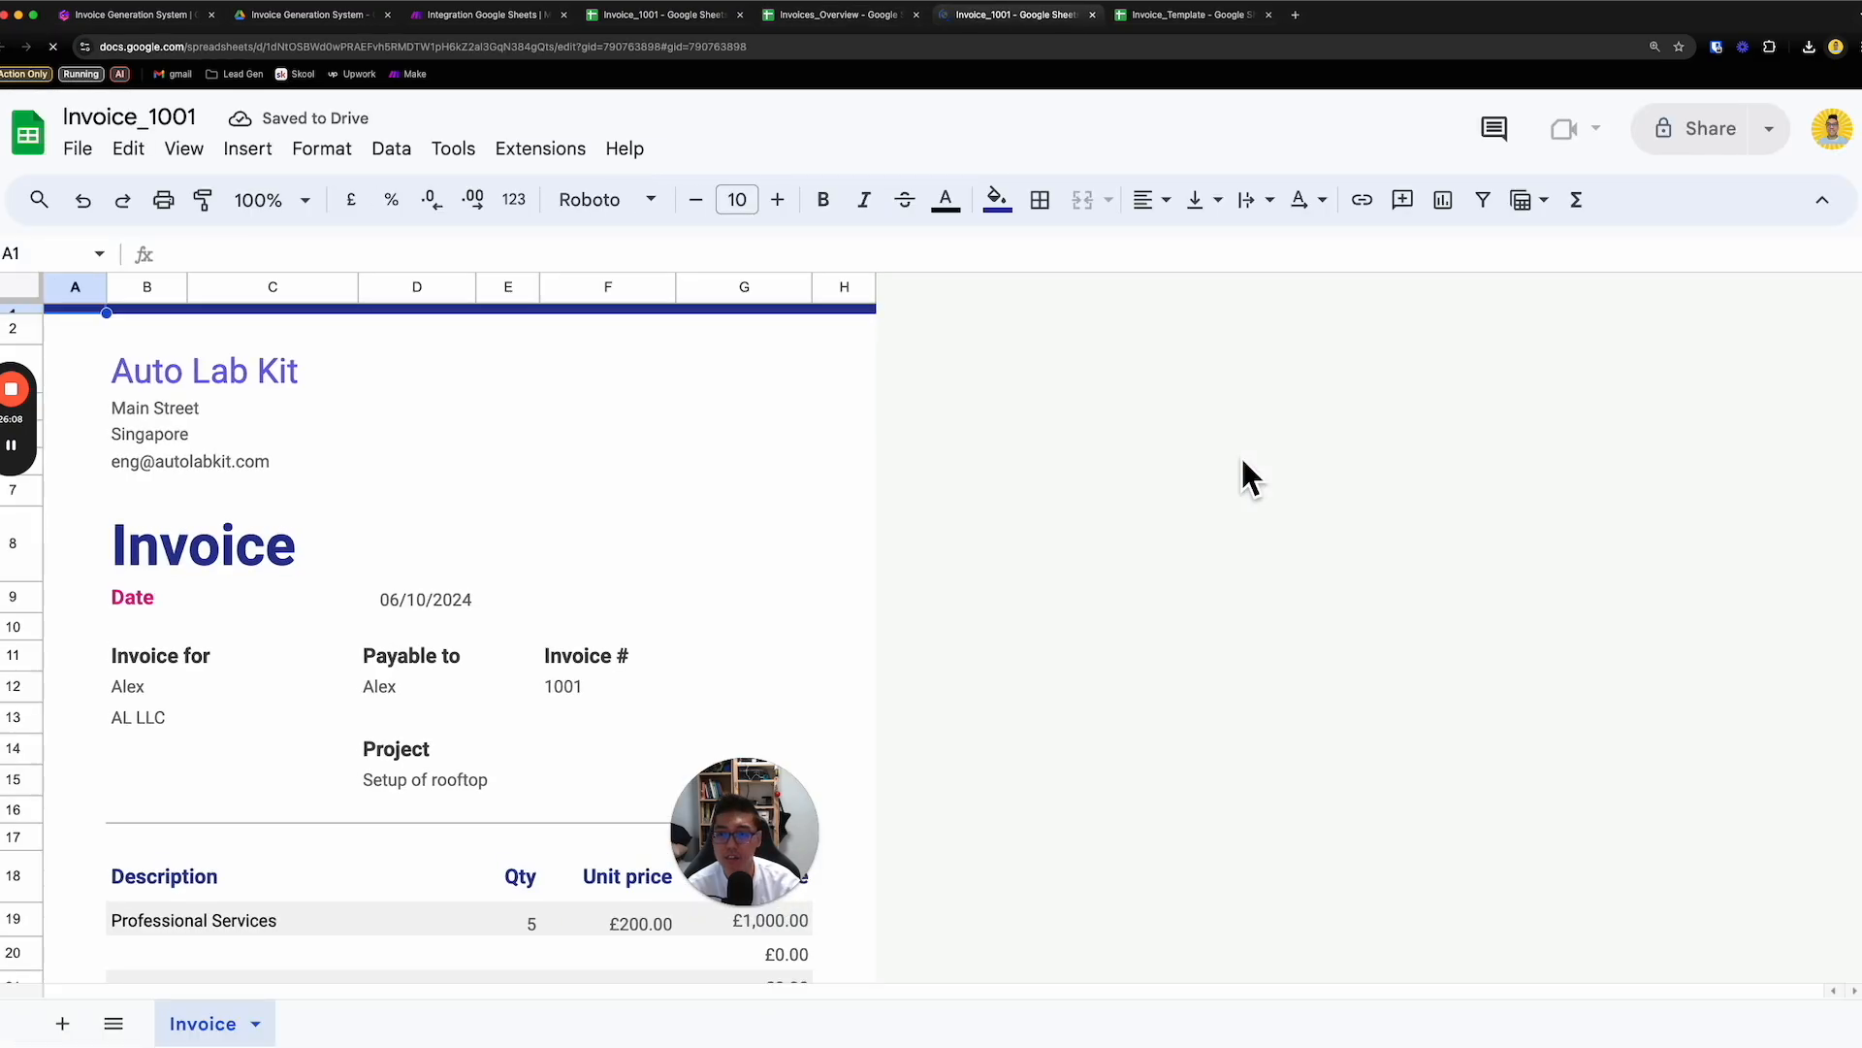
pyautogui.scroll(-2, 667, 601)
pyautogui.scroll(-2, 666, 594)
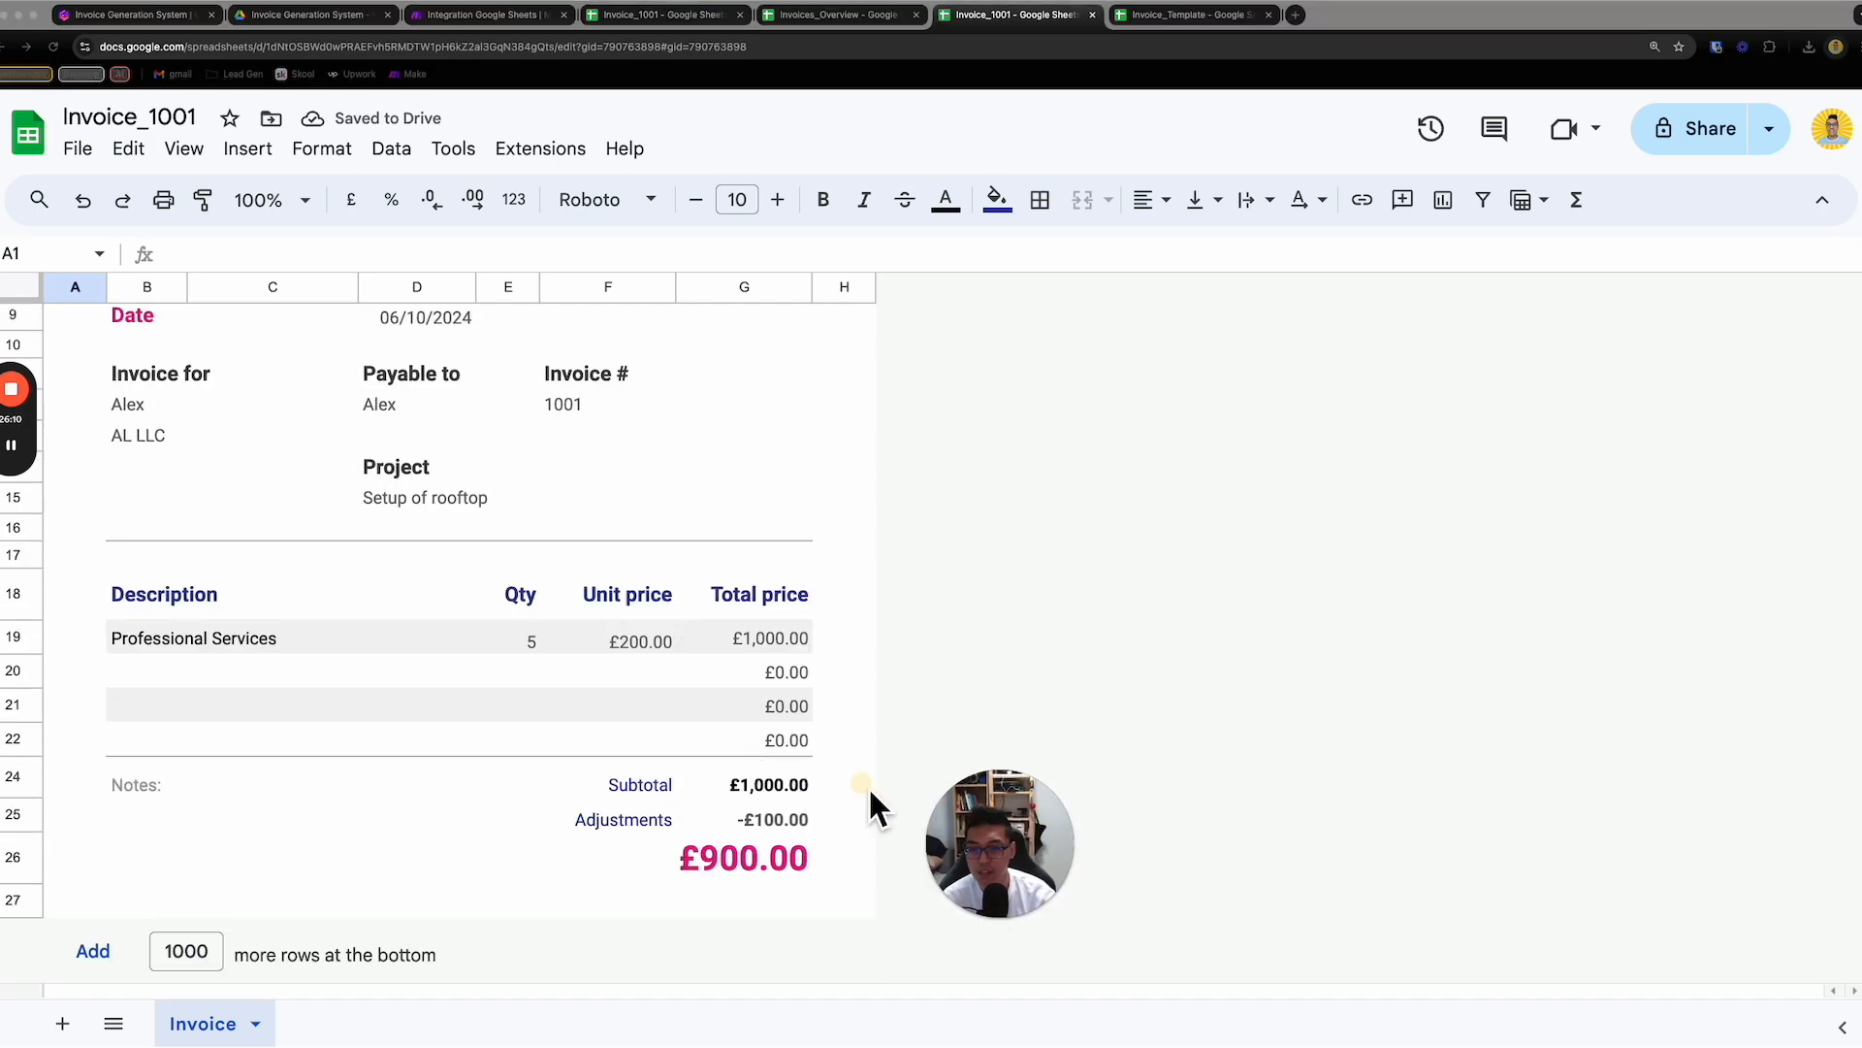
pyautogui.scroll(5, 708, 637)
pyautogui.click(1094, 16)
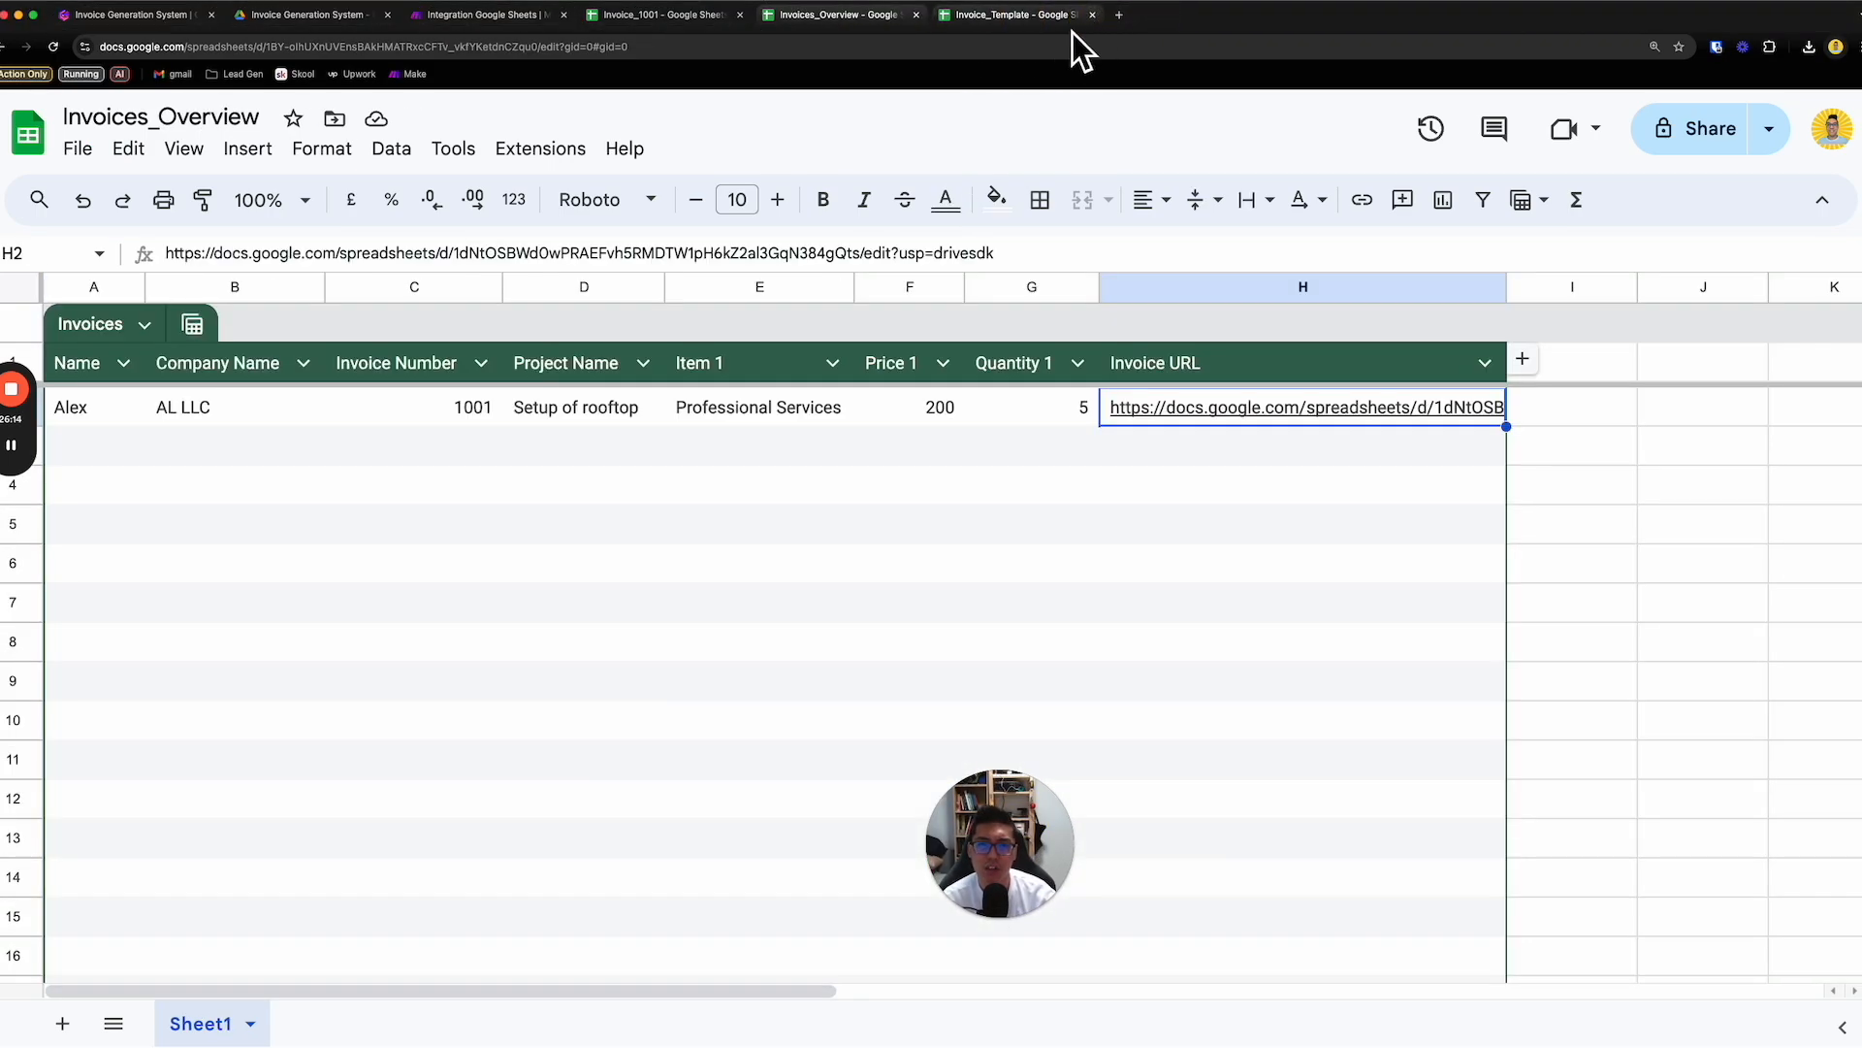
# - Check the placeholders and notes area in the Invoice_Template spreadsheet, and close the template
pyautogui.click(1067, 20)
pyautogui.scroll(-4, 848, 553)
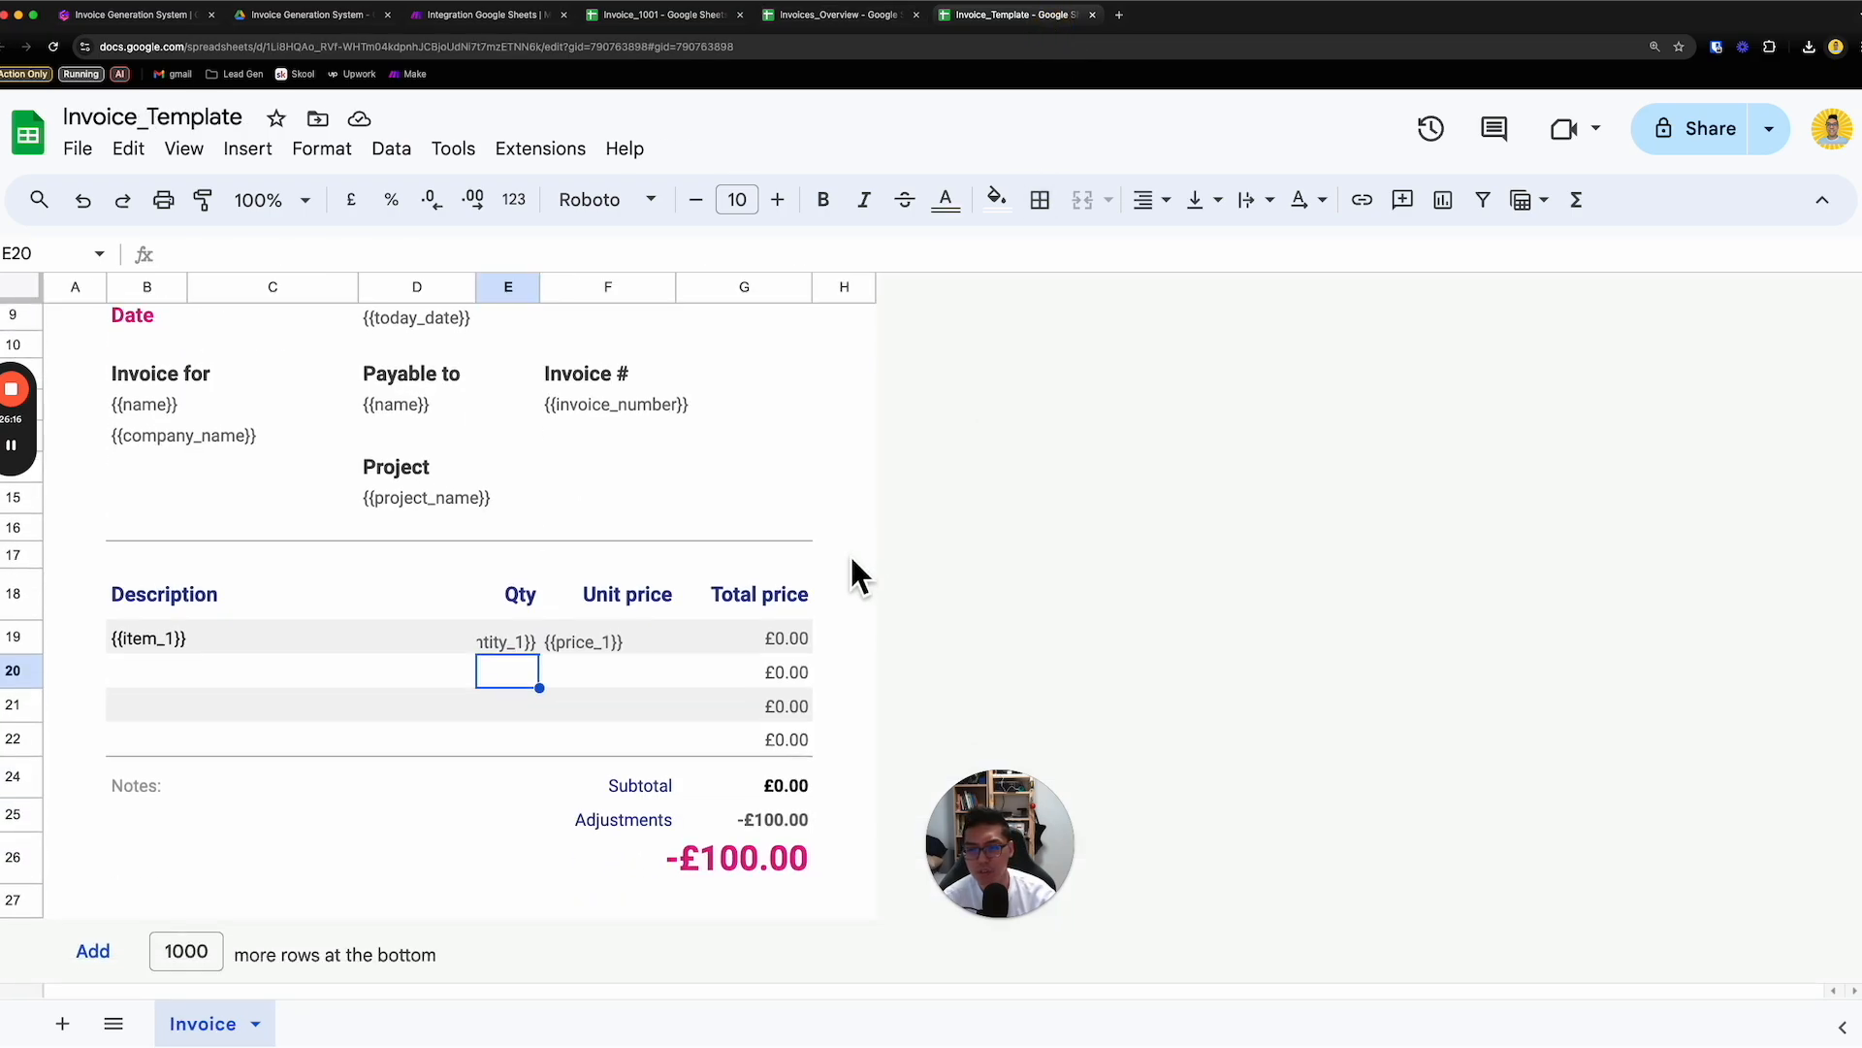
pyautogui.click(325, 787)
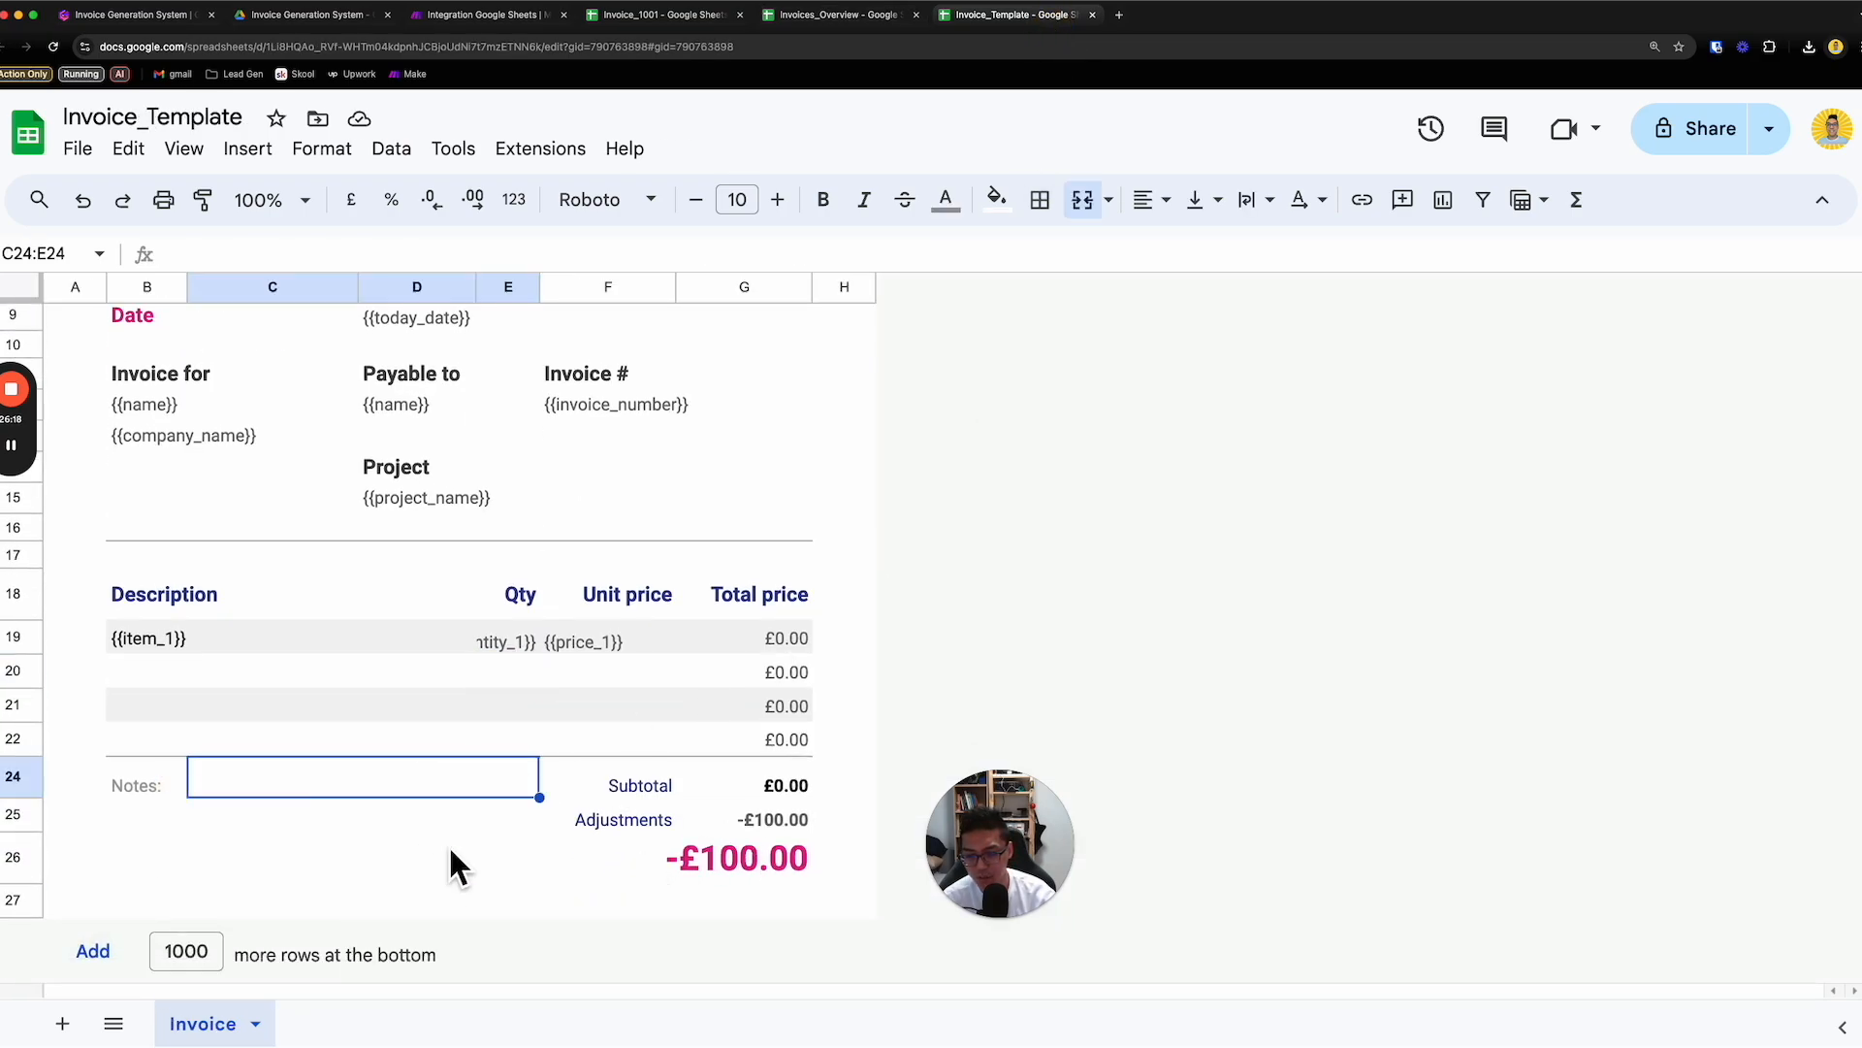
pyautogui.scroll(3, 469, 695)
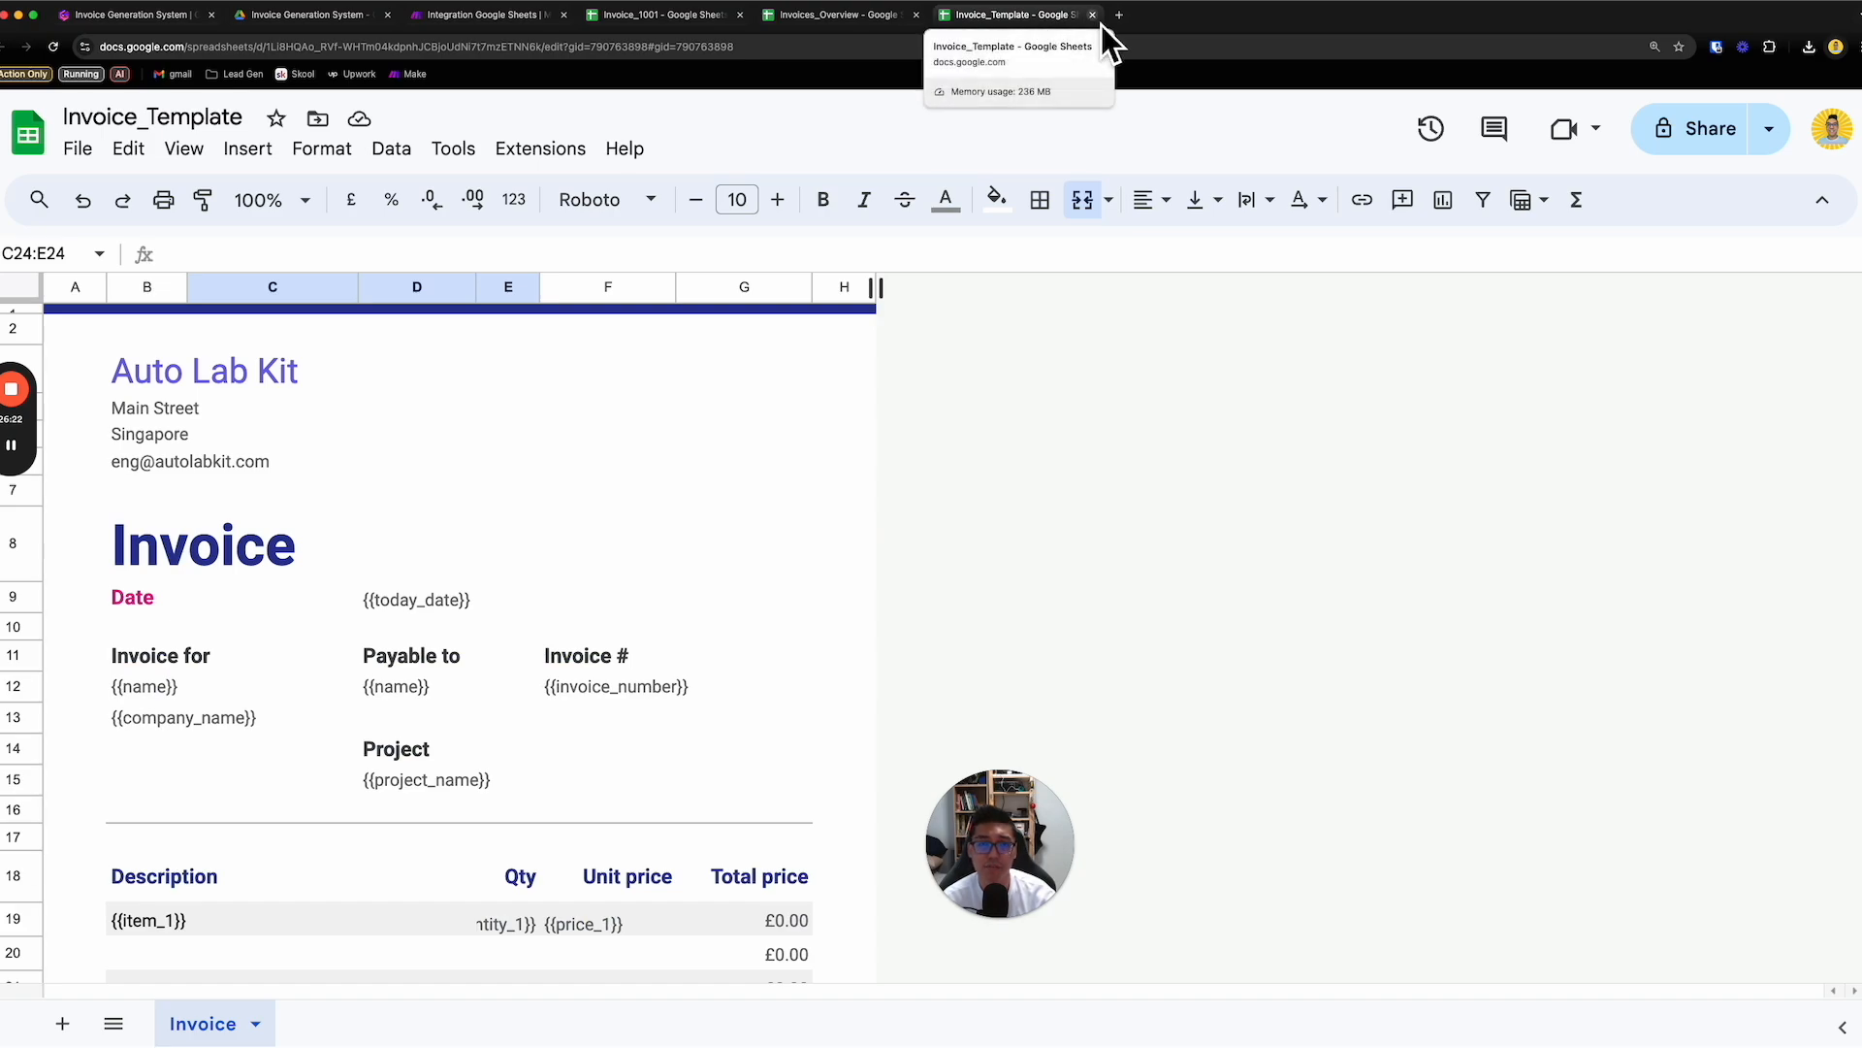
pyautogui.click(1102, 25)
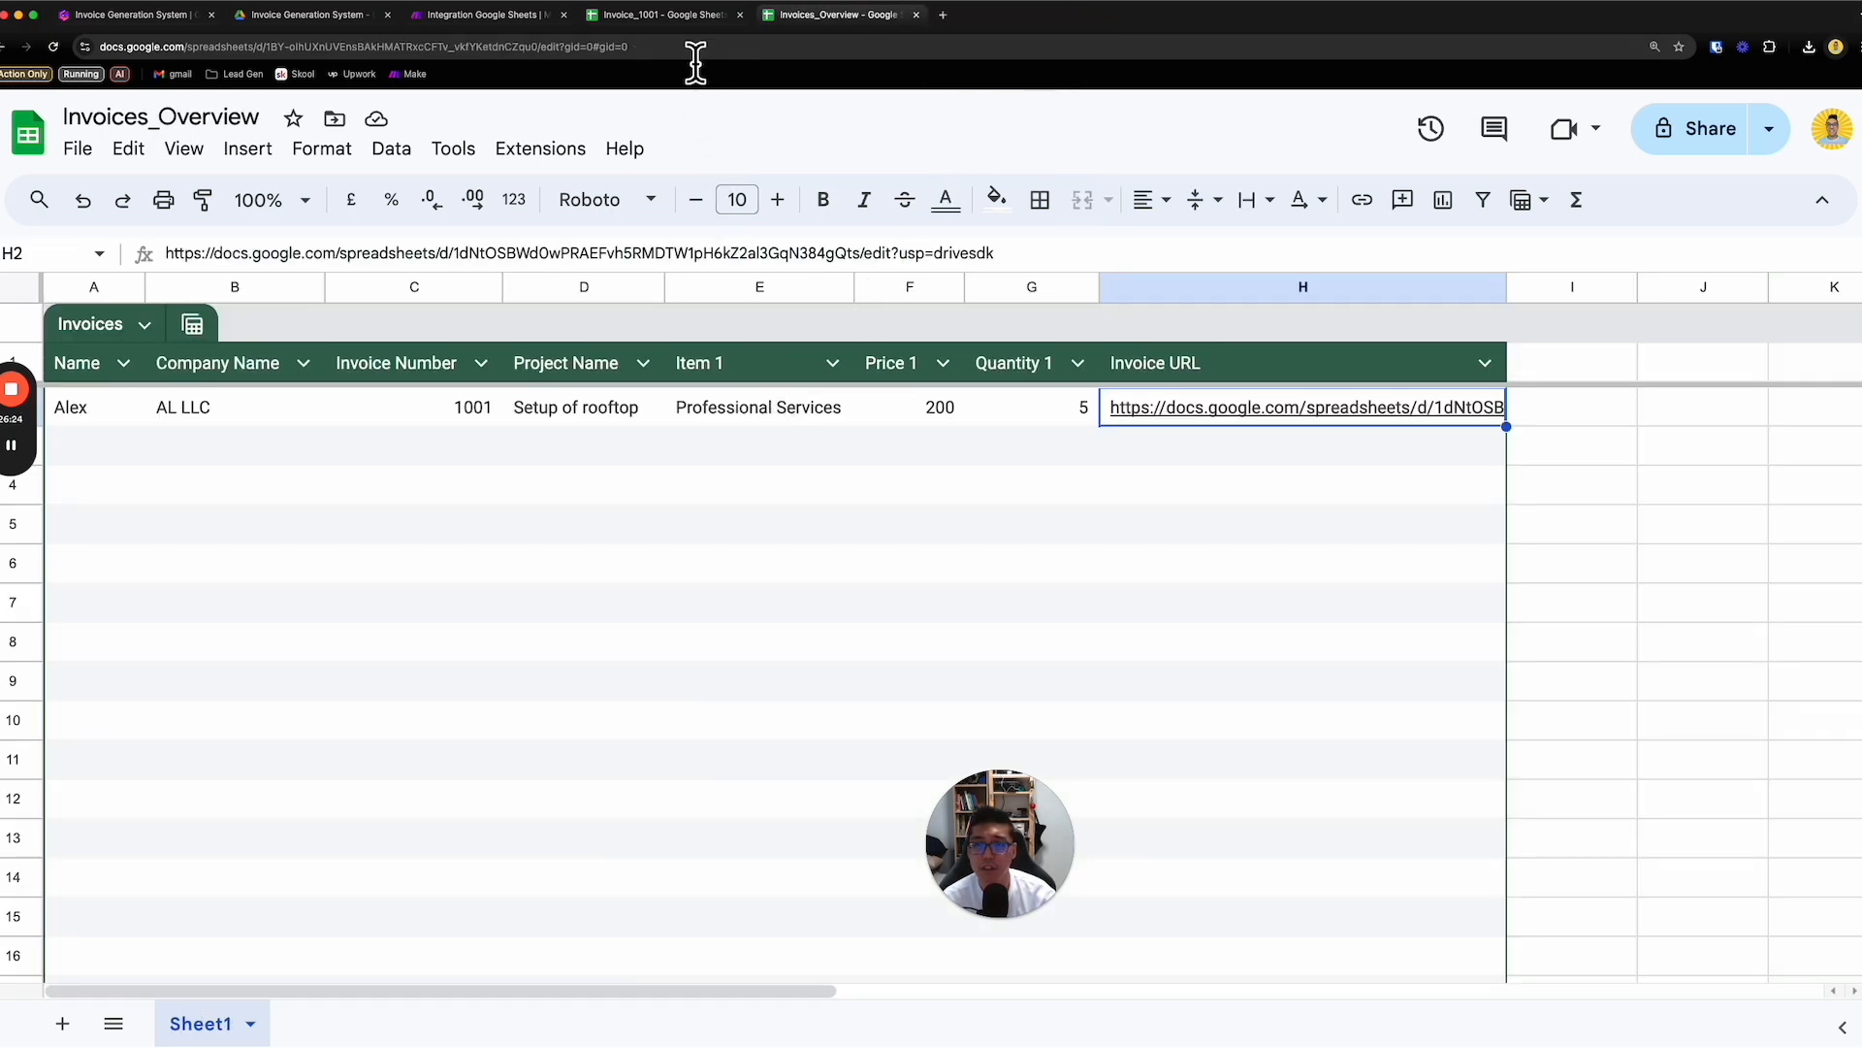
# - Look over the filled-in details and totals of the already open Invoice_1001 spreadsheet
pyautogui.click(695, 21)
pyautogui.scroll(-3, 572, 388)
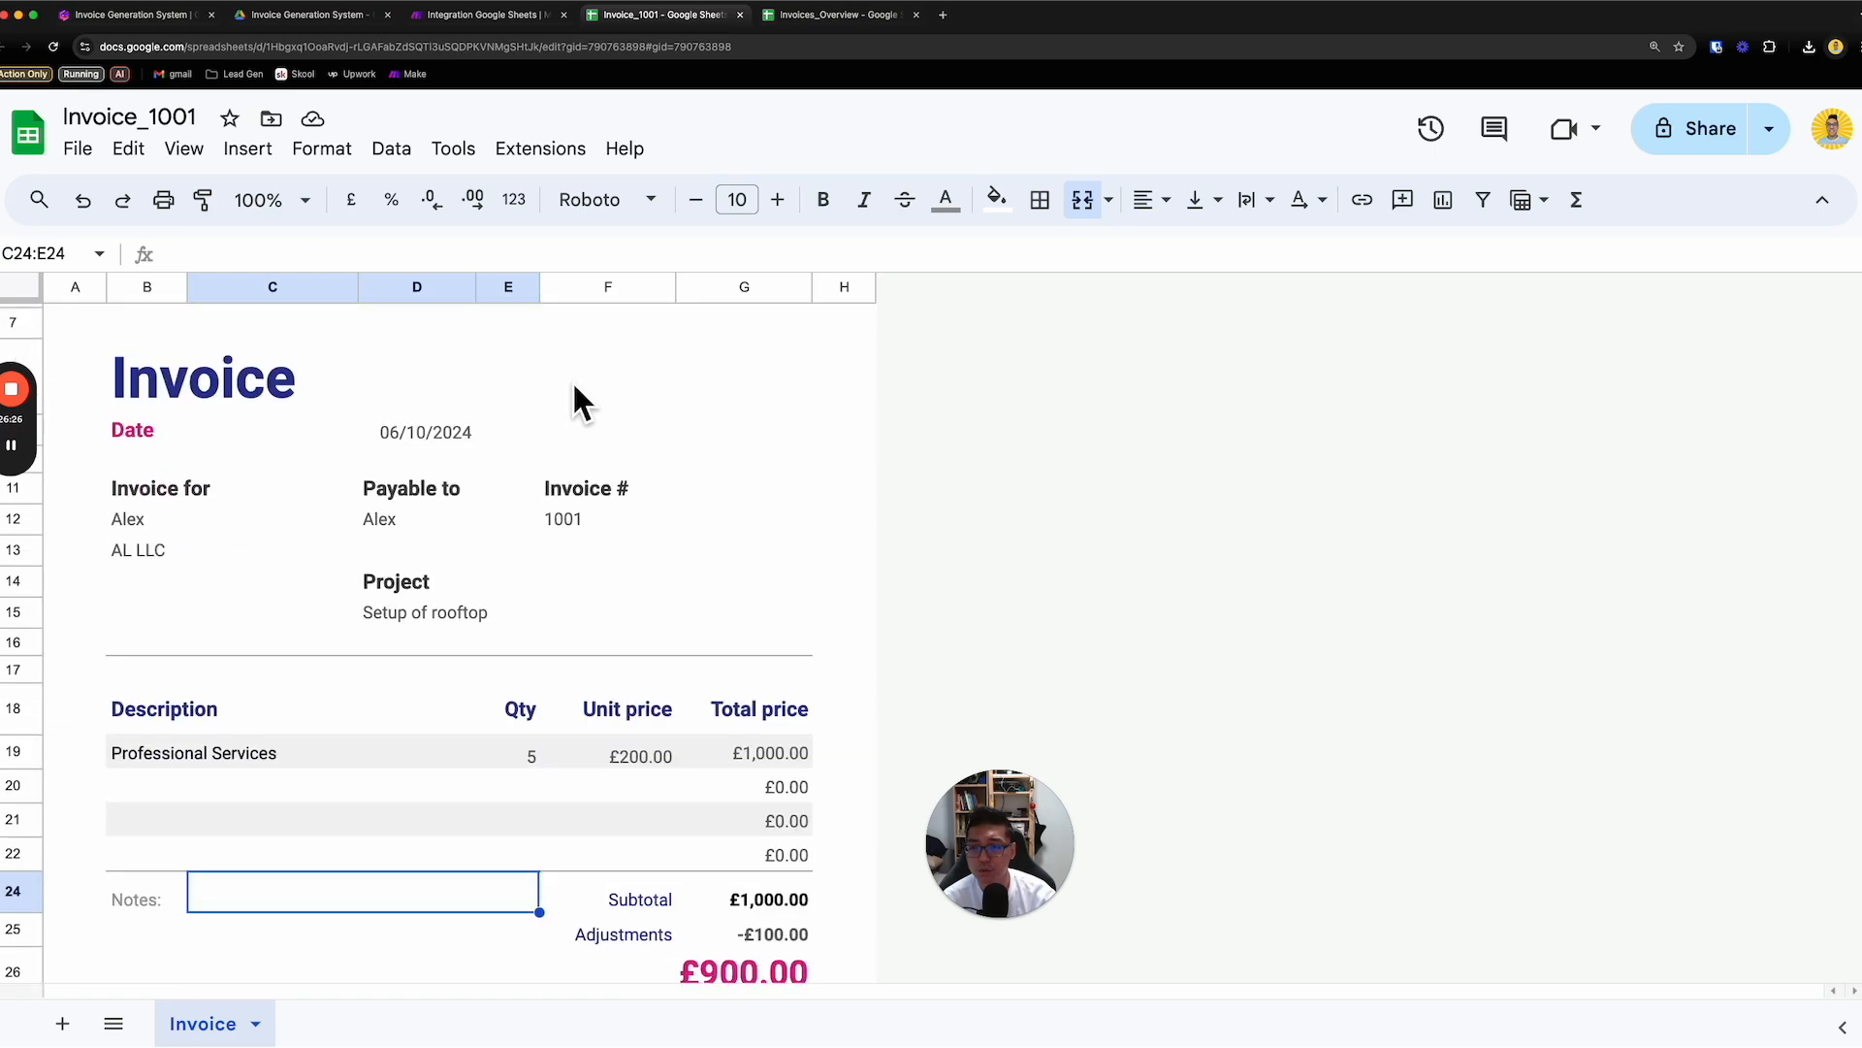
pyautogui.scroll(-2, 572, 397)
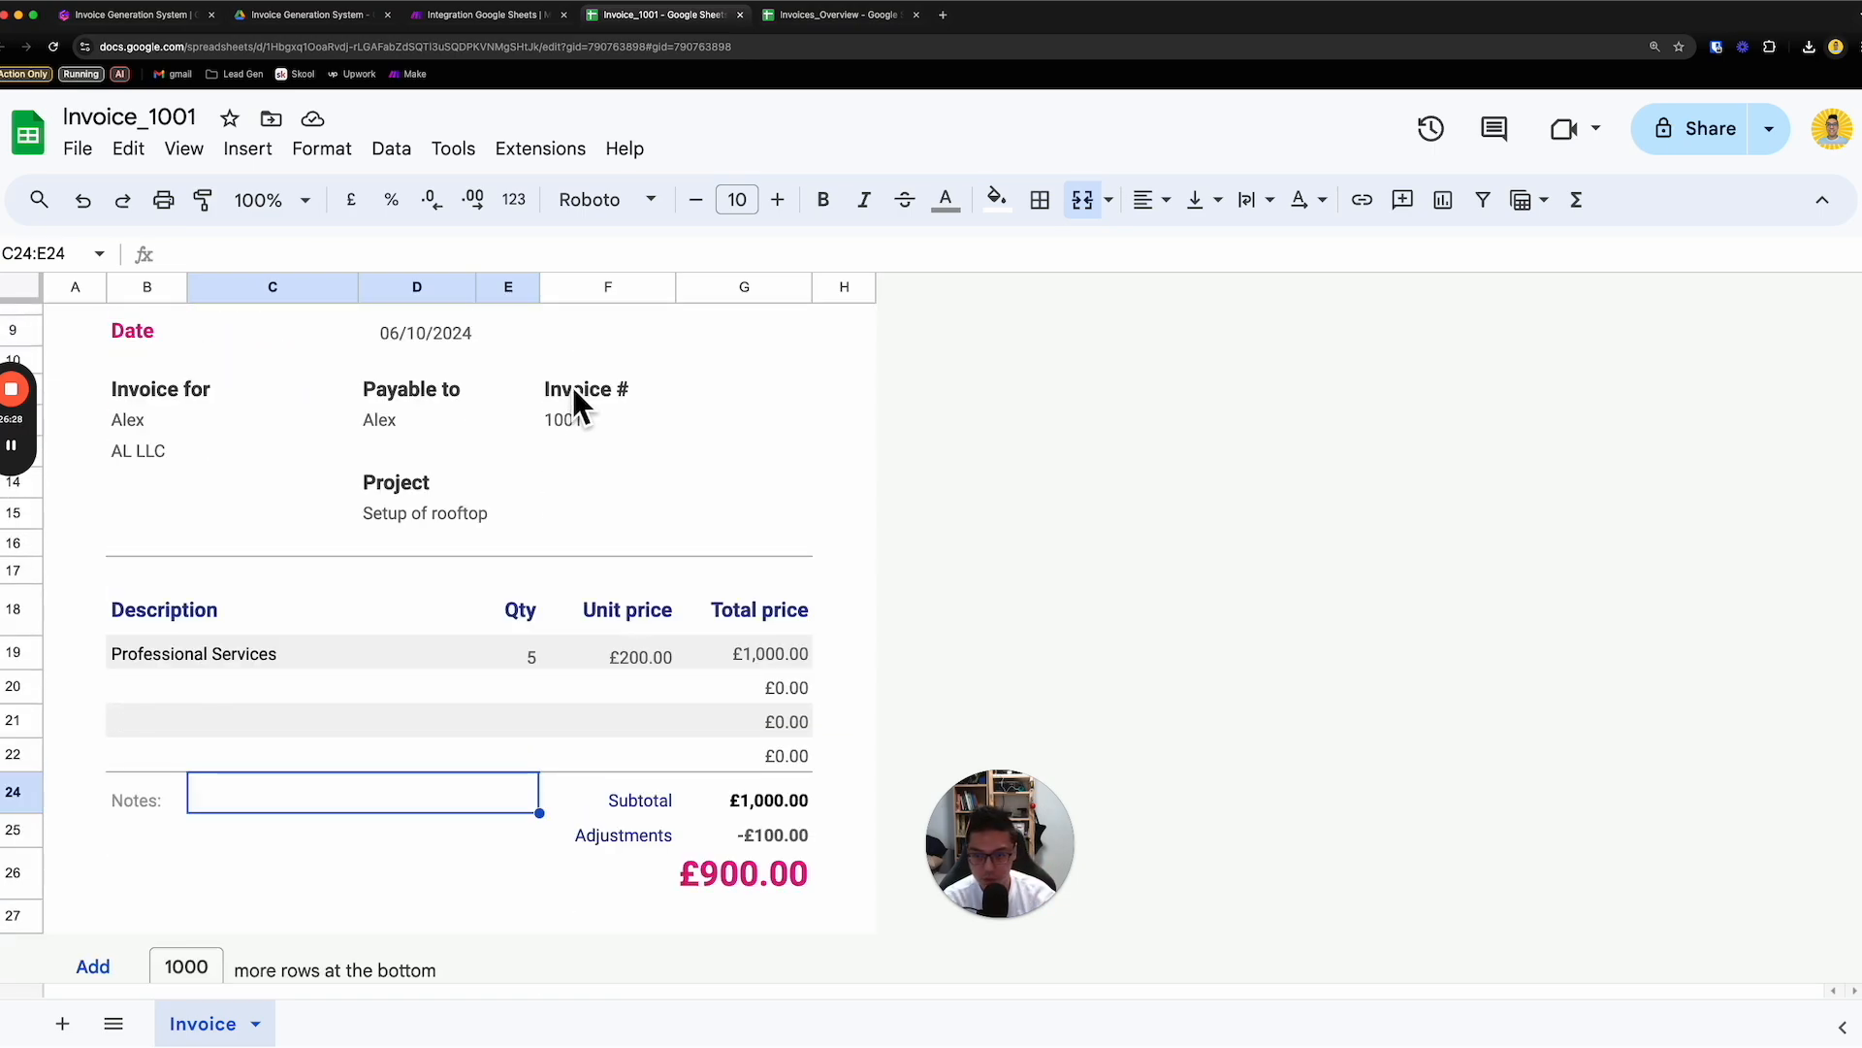
pyautogui.scroll(4, 574, 400)
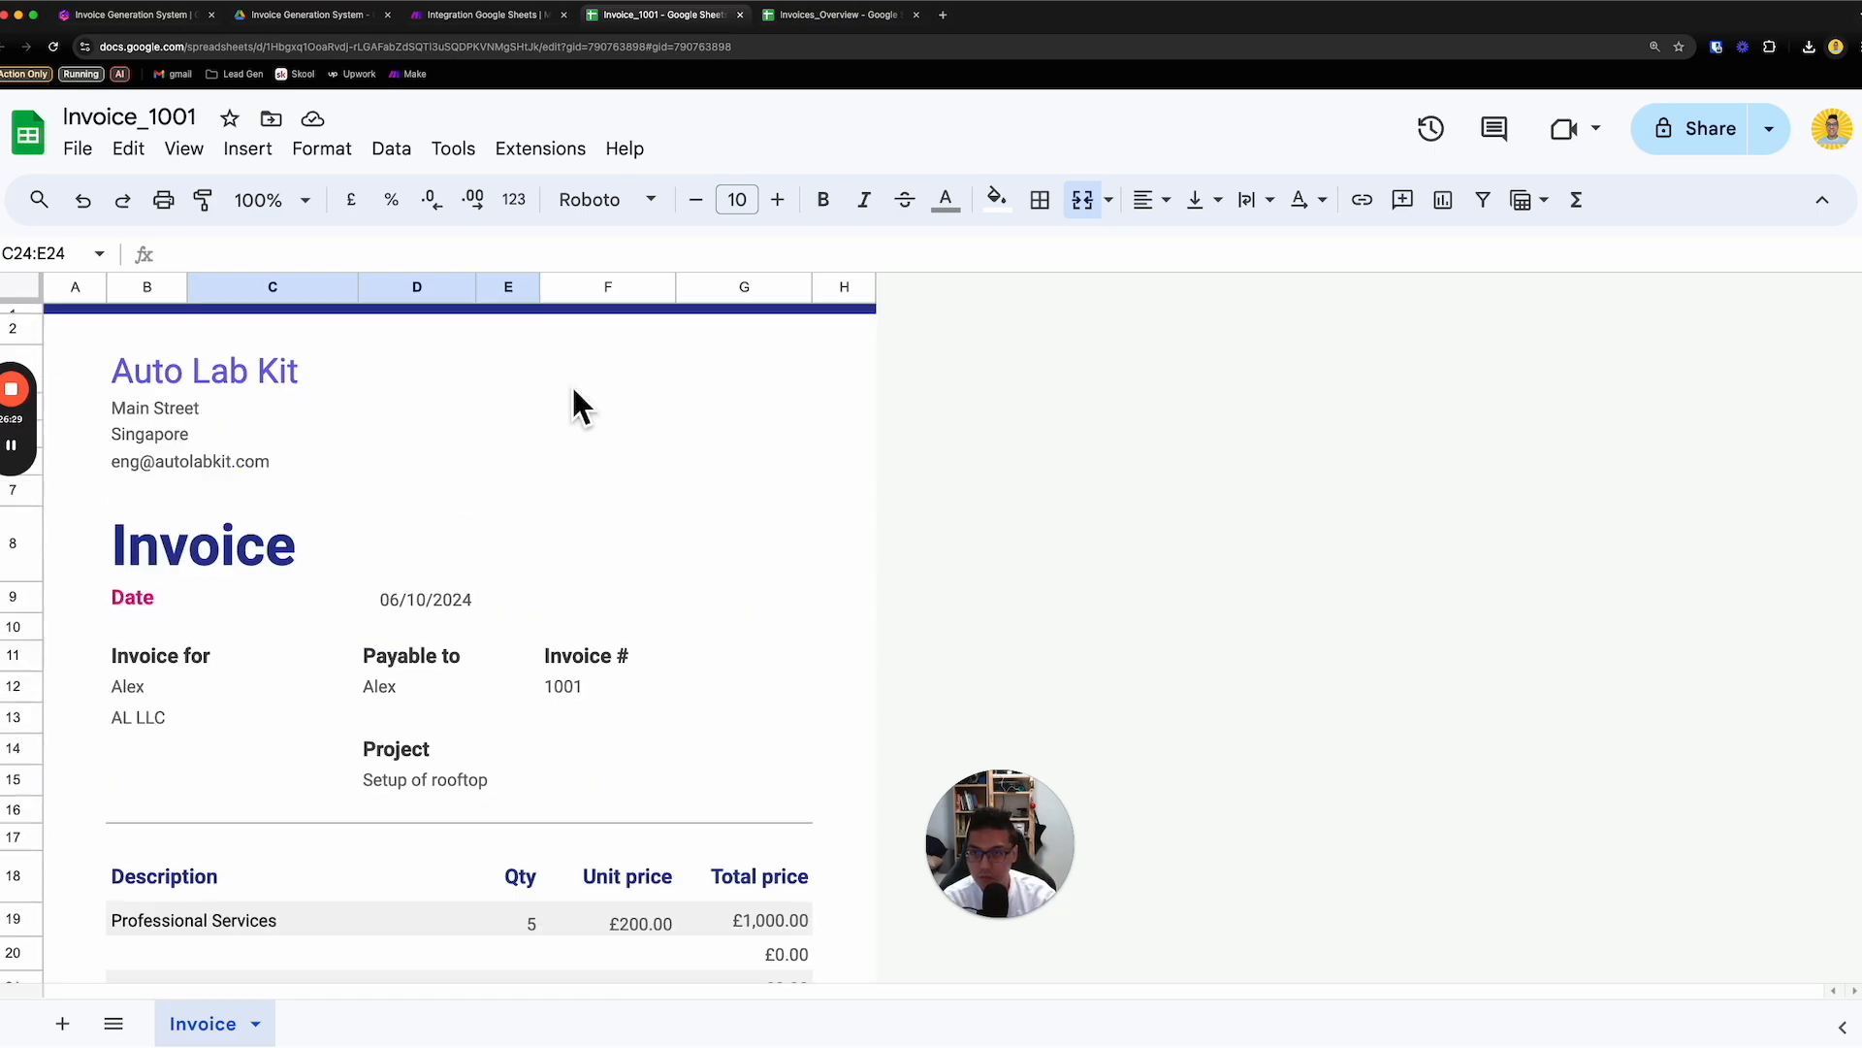
# - Copy the row 2 invoice data (A2:G2) in Invoices_Overview and paste it into rows 3 to 8
pyautogui.click(842, 19)
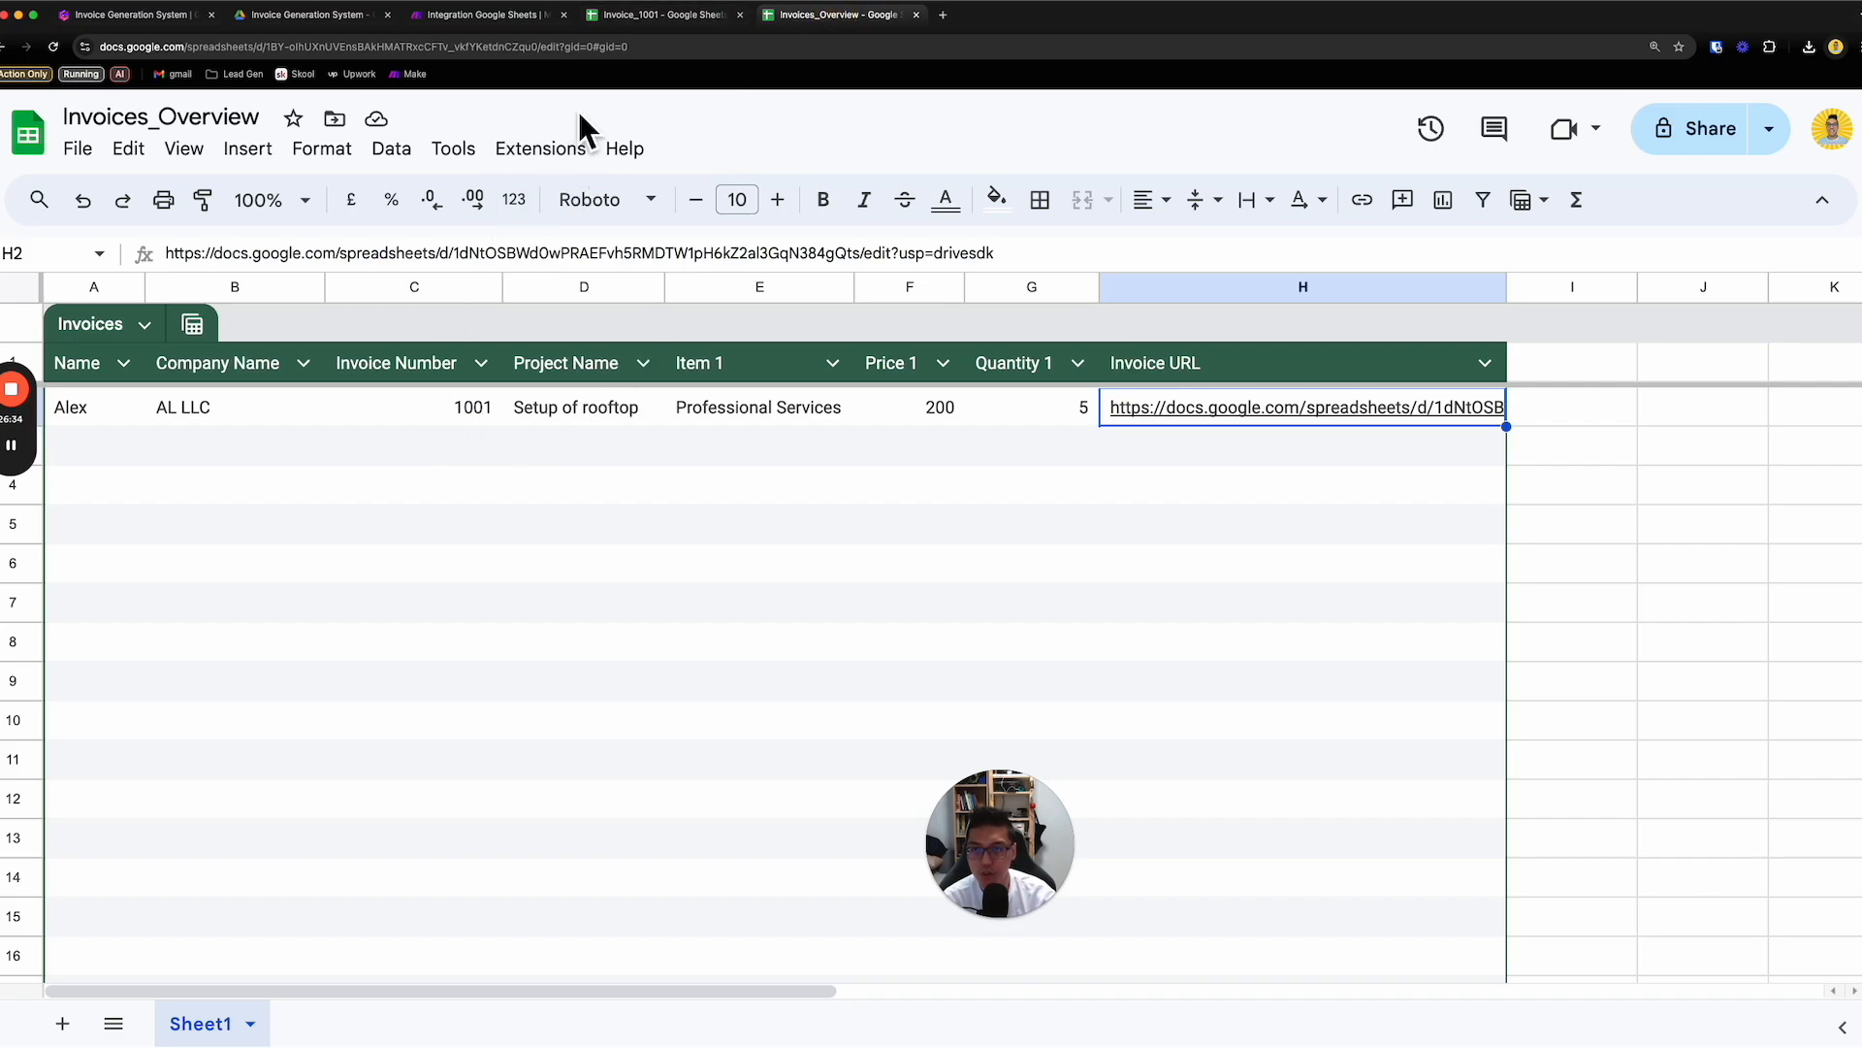
pyautogui.moveTo(81, 418); pyautogui.dragTo(1073, 445)
pyautogui.moveTo(86, 485); pyautogui.dragTo(102, 632)
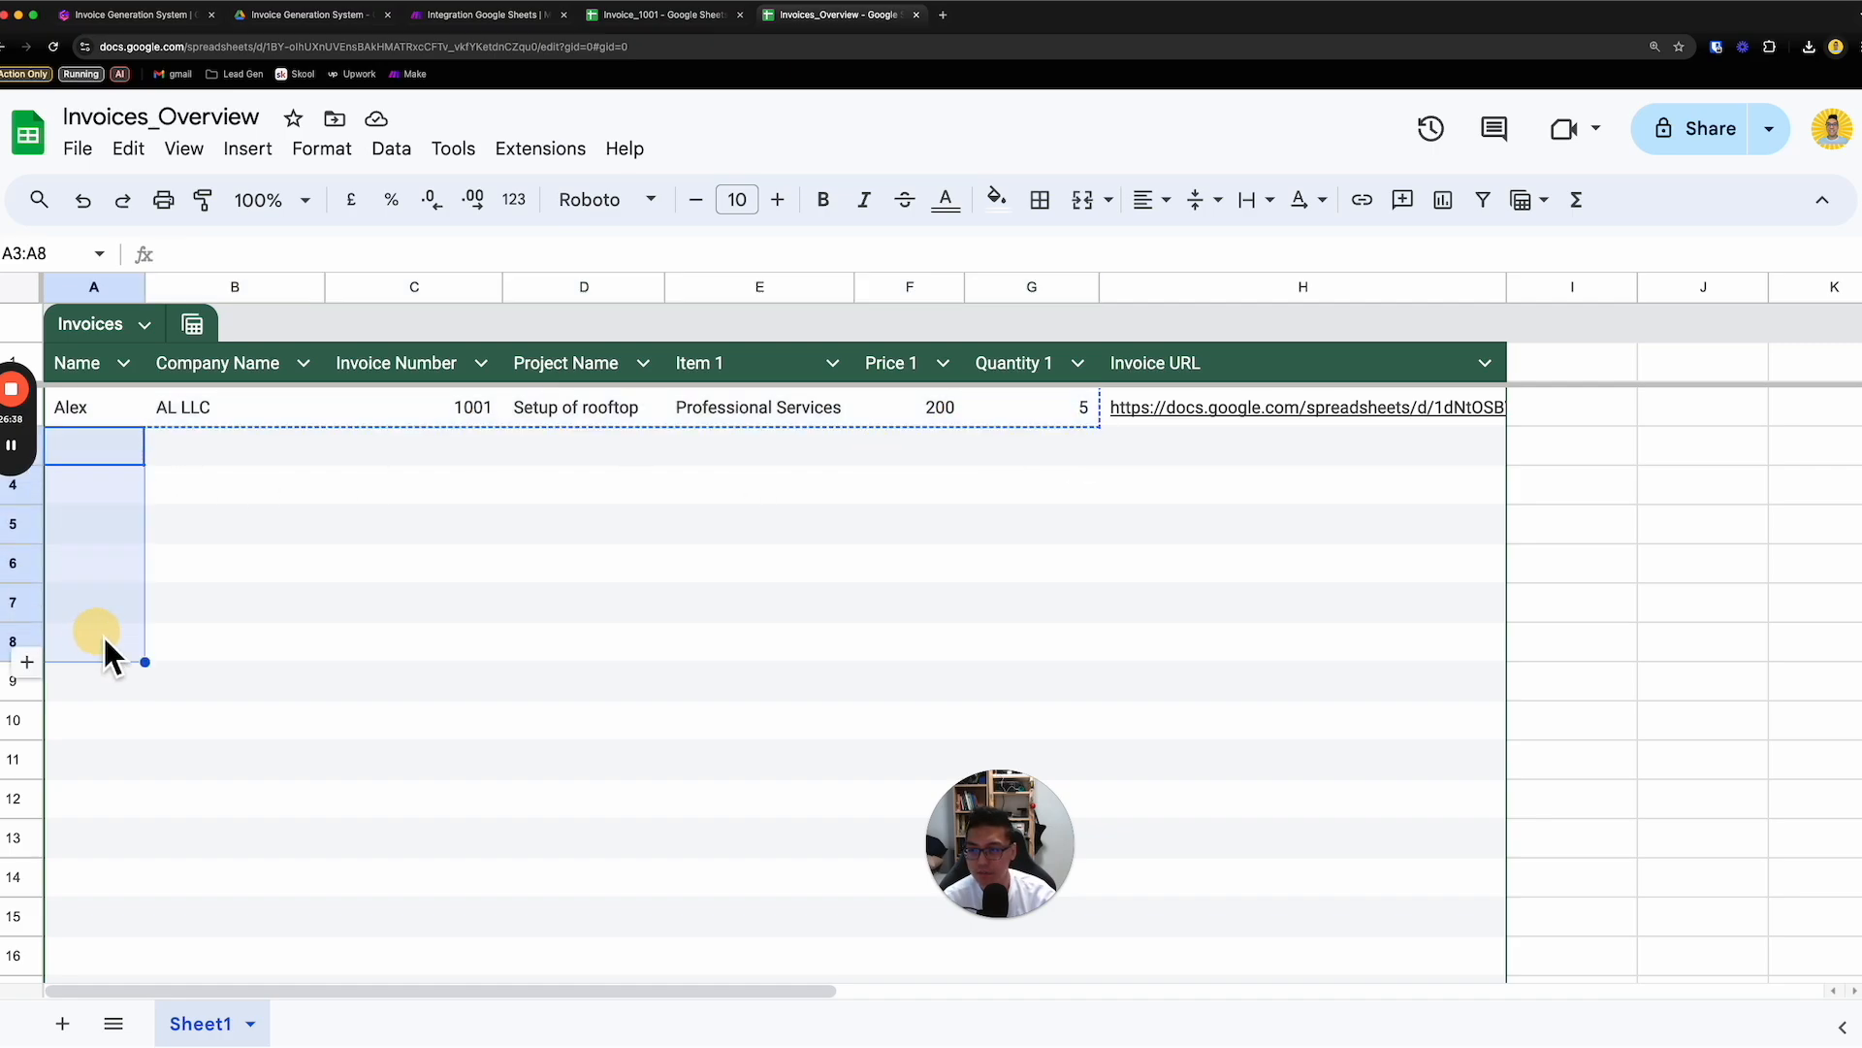
pyautogui.write('Alex\tAL LLC\t1001\tSetup of rooftop\tProfessional Services\t200\t5 Alex\tAL LLC\t1001\tSetup of rooftop\tProfessional Services\t200\t5 Alex\tAL LLC\t1001\tSetup of rooftop\tProfessional Services\t200\t5 Alex\tAL LLC\t1001\tSetup of rooftop\tProfessional Services\t200\t5 Alex\tAL LLC\t1001\tSetup of rooftop\tProfessional Services\t200\t5 Alex\tAL LLC\t1001\tSetup of rooftop\tProfessional Services\t200\t5')
# - Append 1 to the name and company name in row 3, and fill both as a series down to row 8
pyautogui.doubleClick(262, 450)
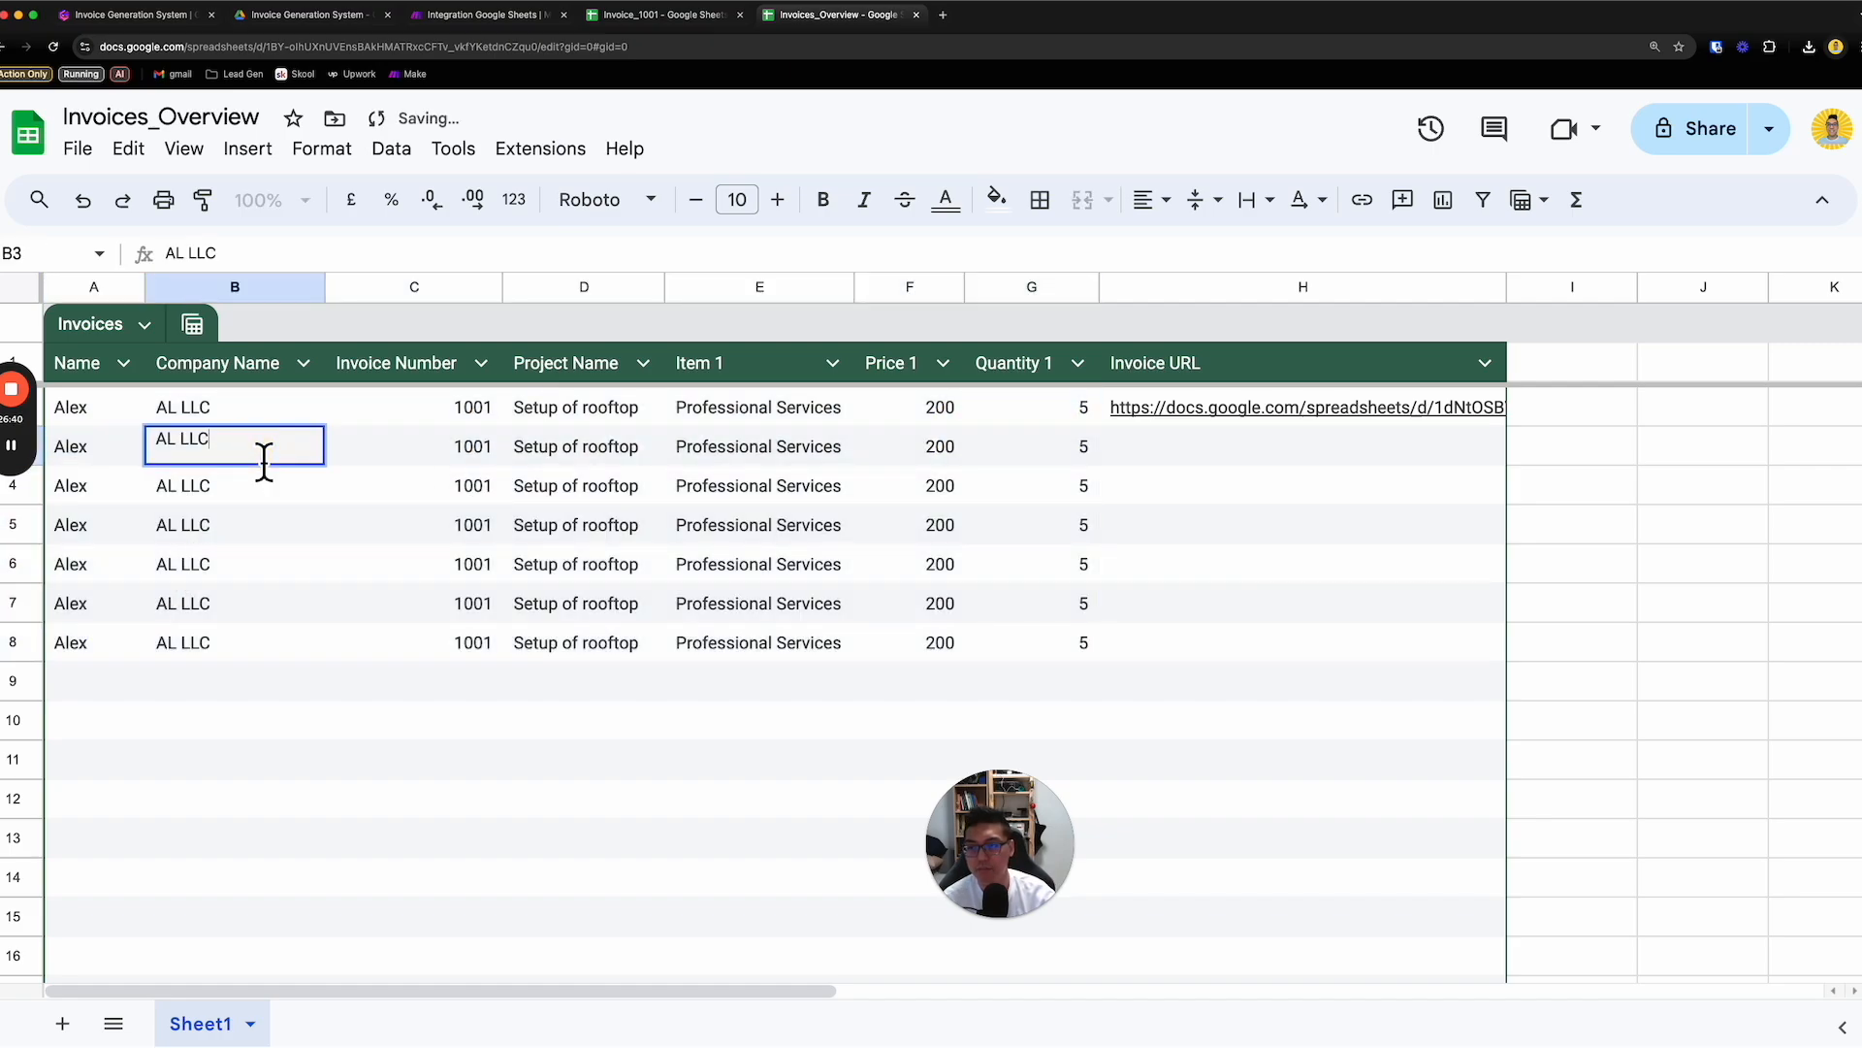
pyautogui.moveTo(156, 442); pyautogui.dragTo(221, 461)
pyautogui.click(107, 446)
pyautogui.doubleClick(107, 447)
pyautogui.write('1')
pyautogui.doubleClick(248, 458)
pyautogui.write('1')
pyautogui.click(289, 515)
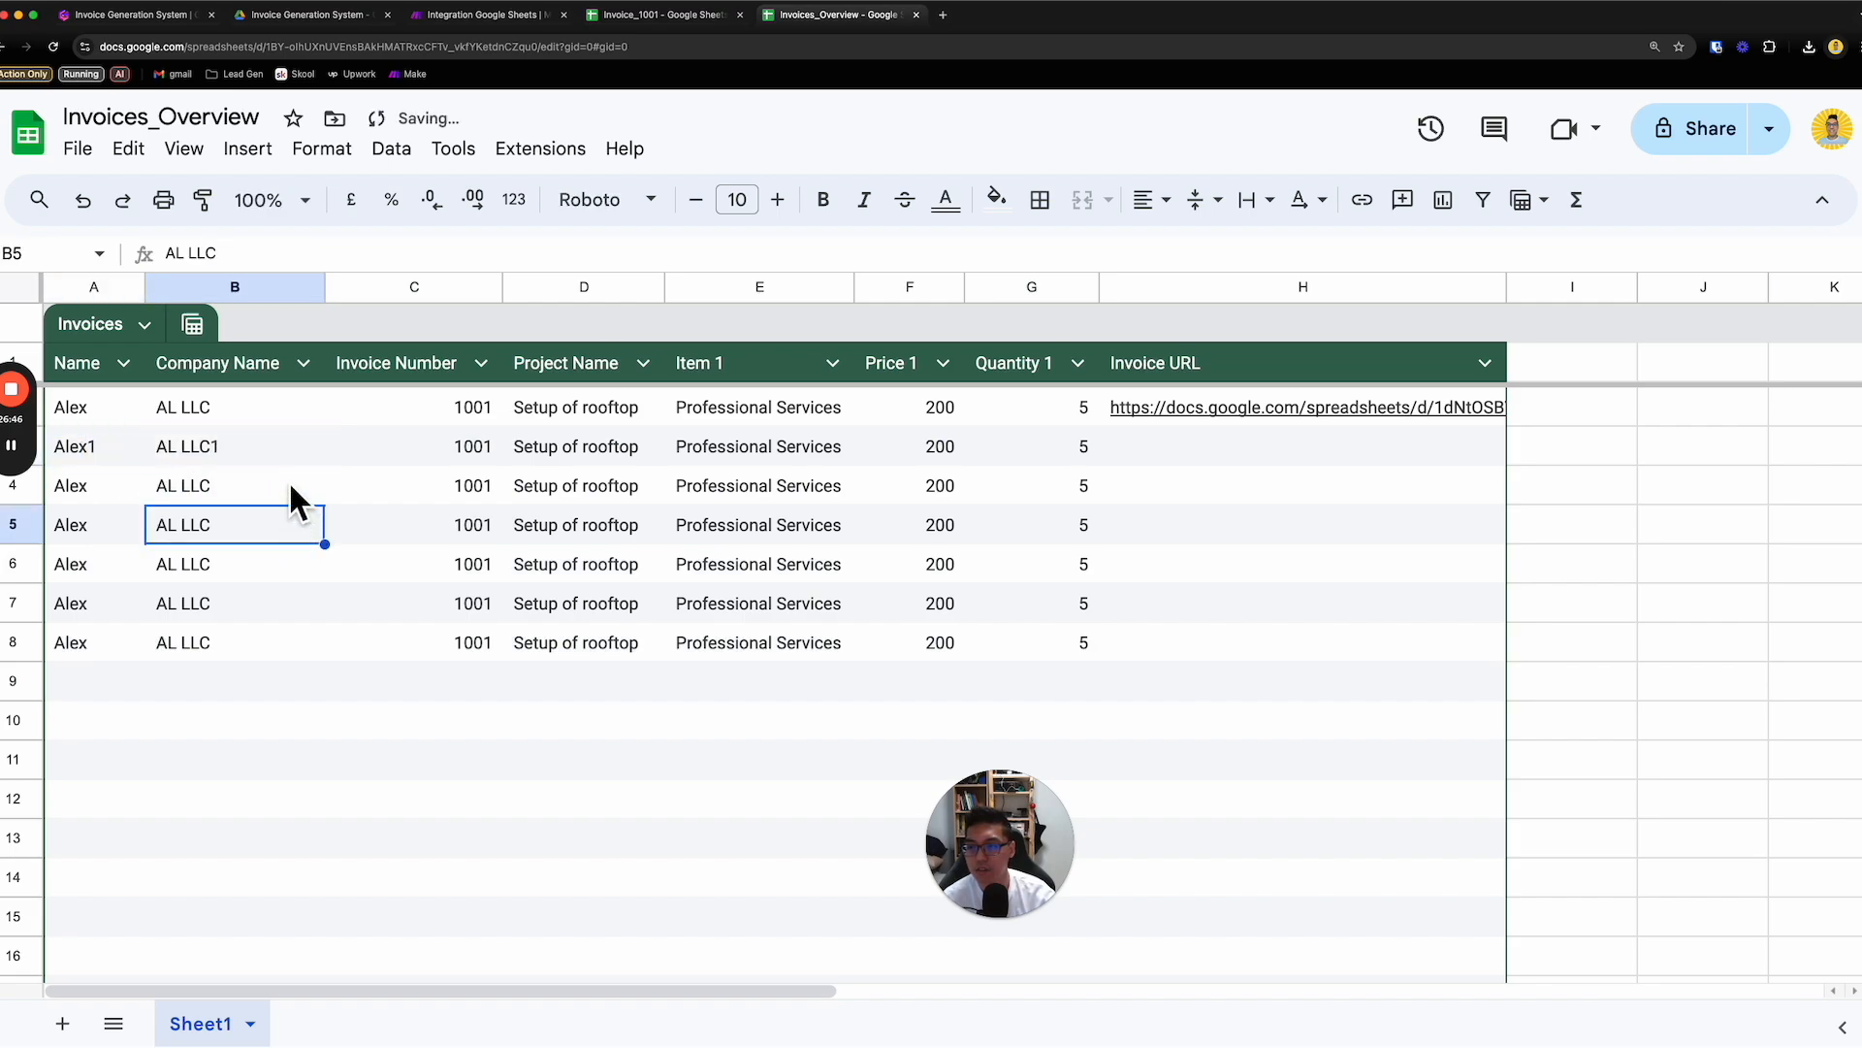
pyautogui.click(121, 449)
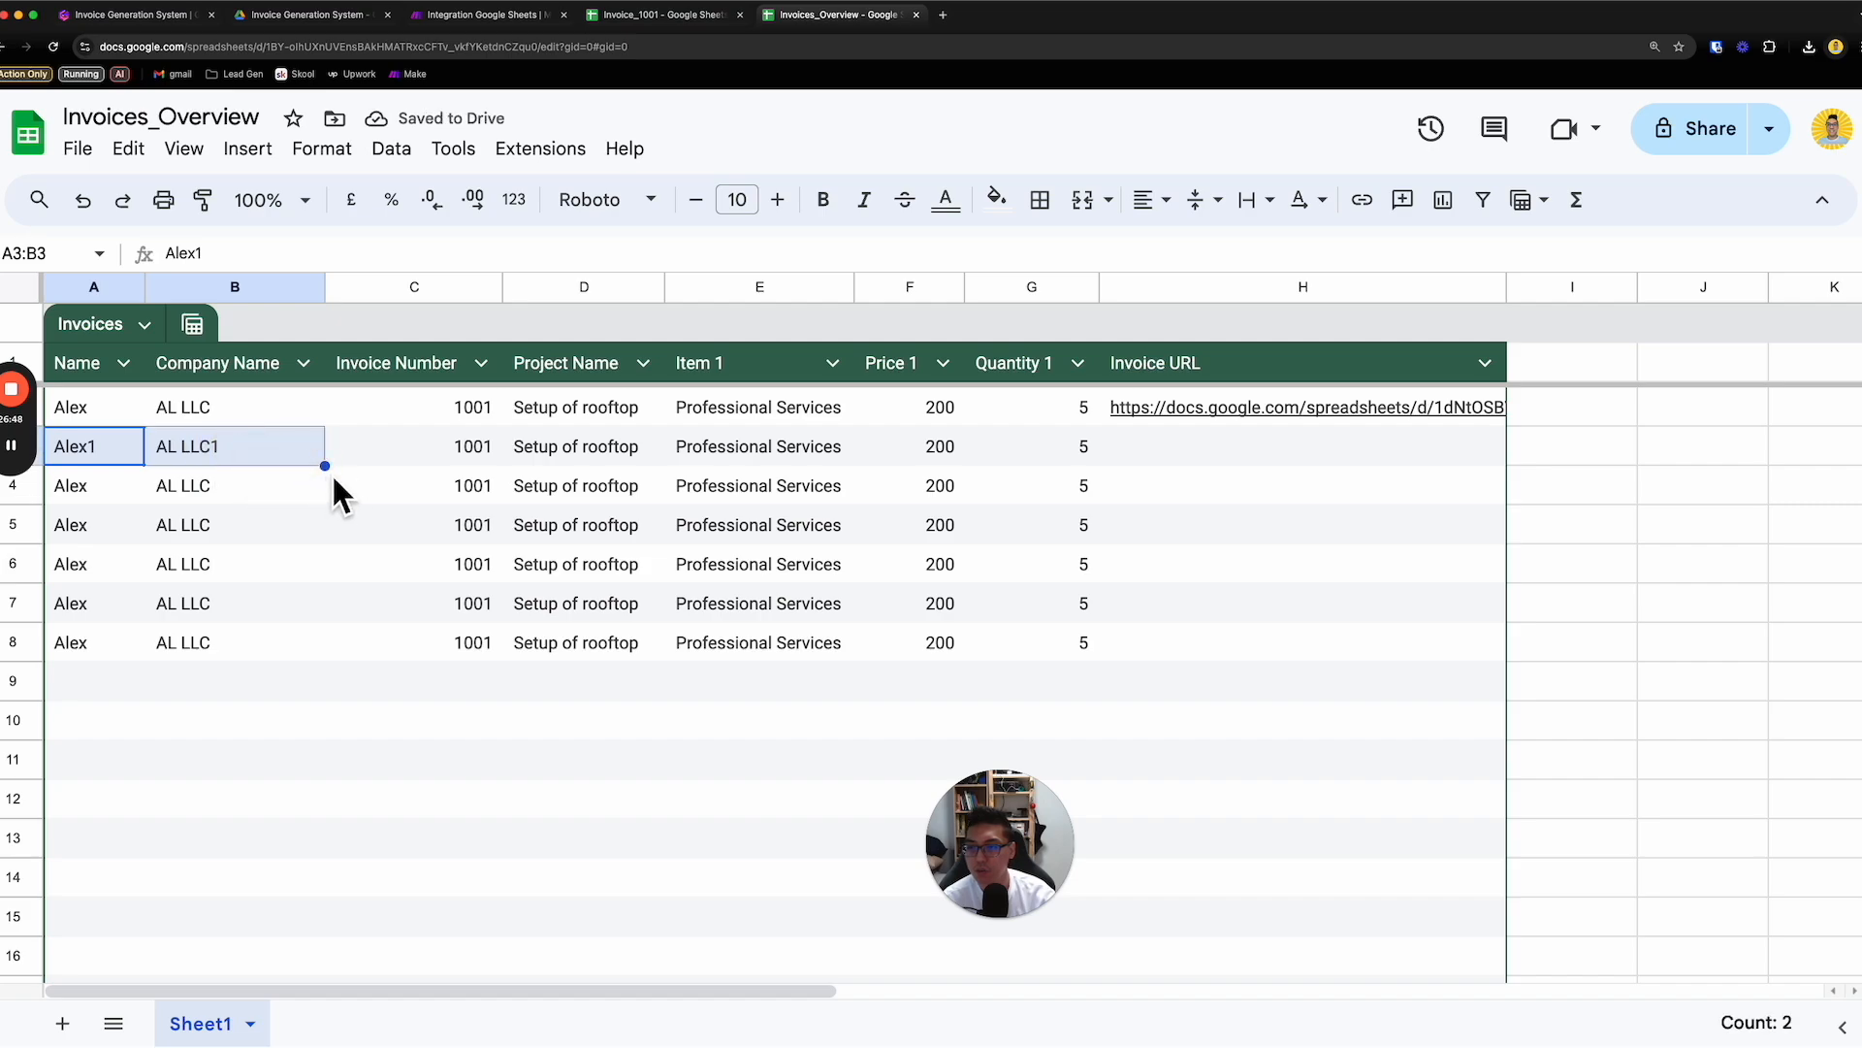
pyautogui.moveTo(357, 622); pyautogui.dragTo(349, 664)
# - Try to fill the invoice number from C2 down to row 8
pyautogui.click(473, 452)
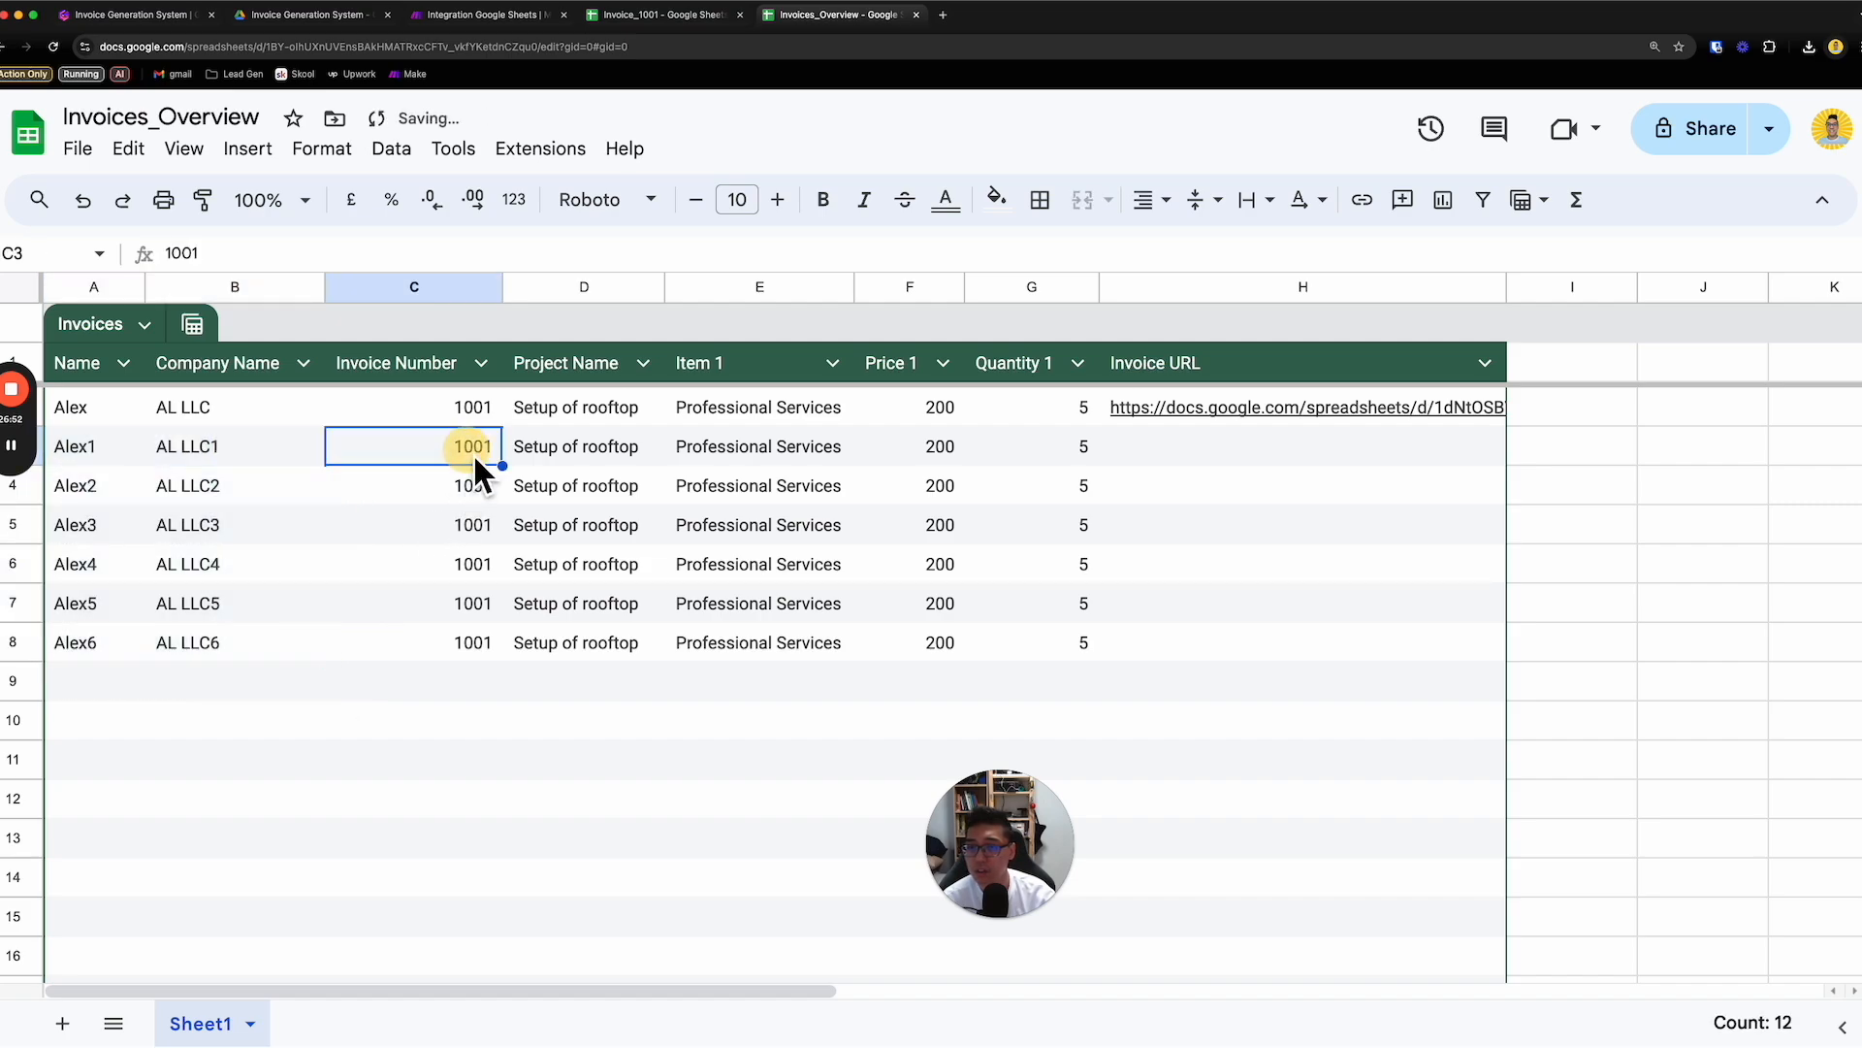
pyautogui.click(497, 419)
pyautogui.moveTo(503, 428); pyautogui.dragTo(528, 648)
# - Set the invoice number in C3 to 1002, and clear the contents of A5:H8
pyautogui.click(490, 454)
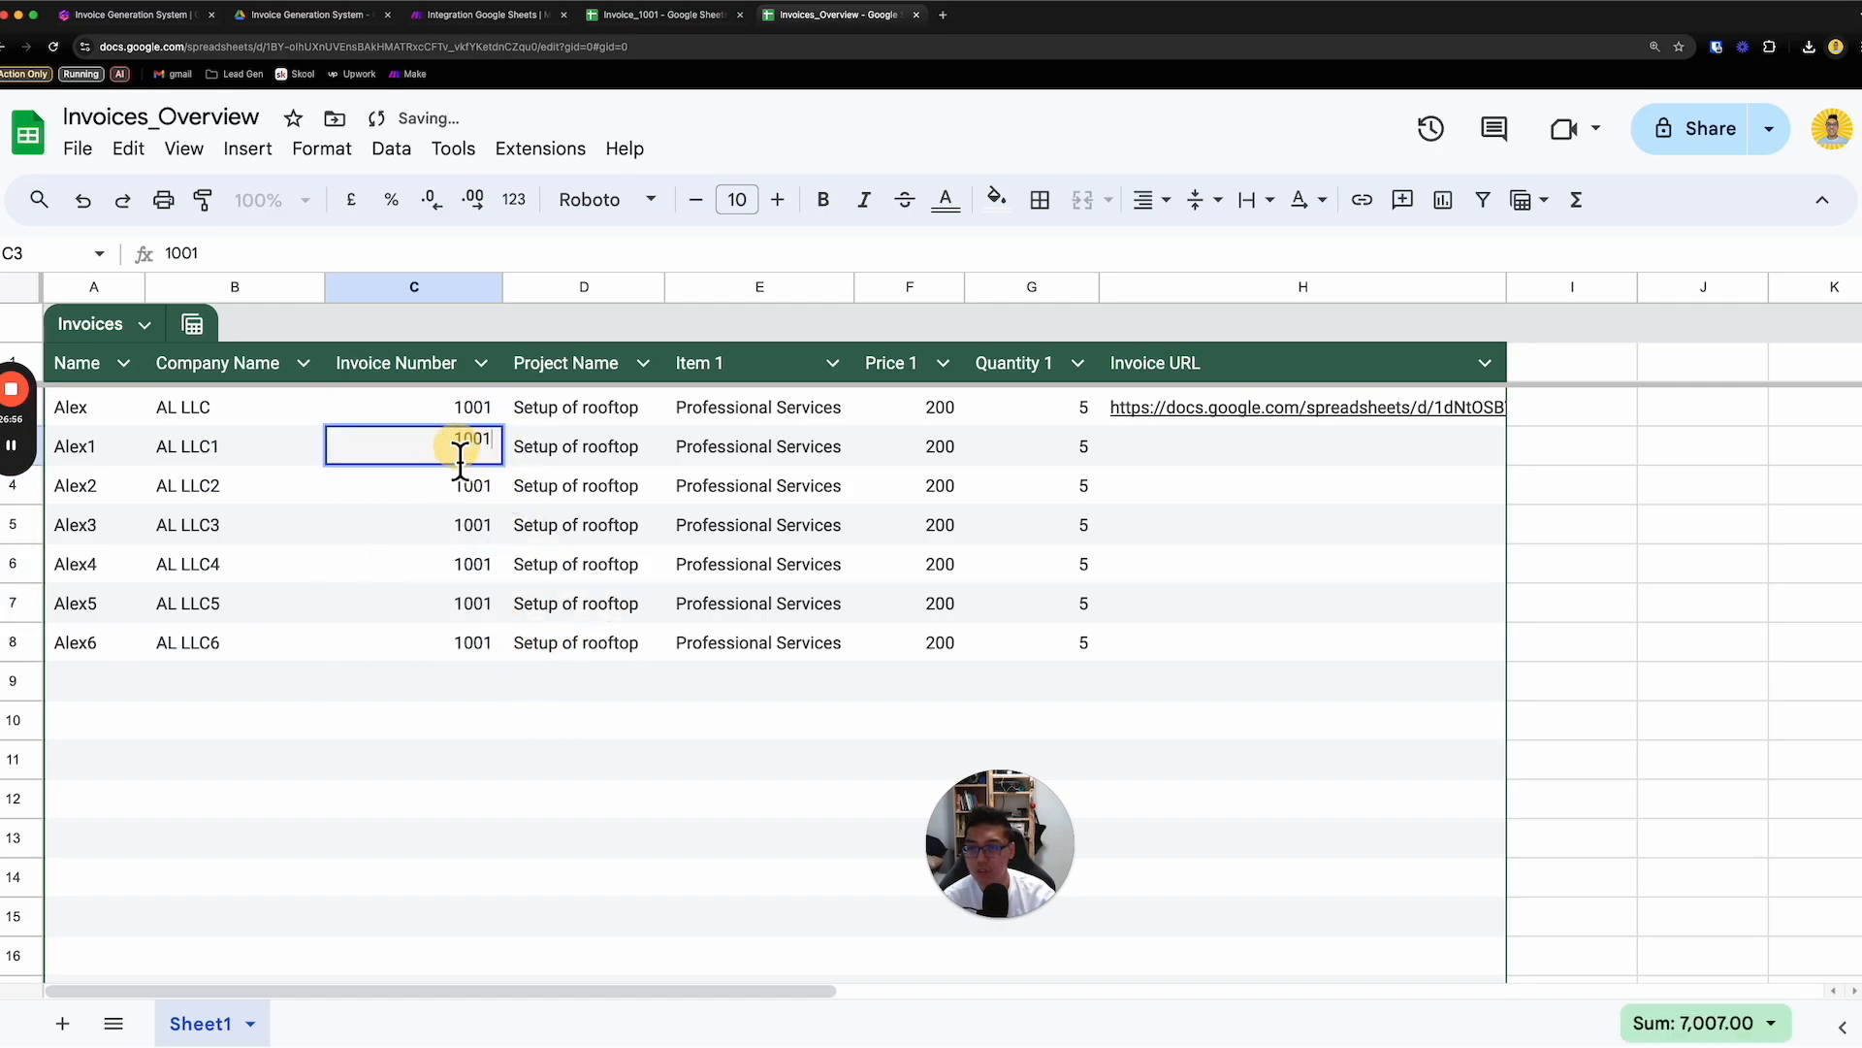
pyautogui.write('1002')
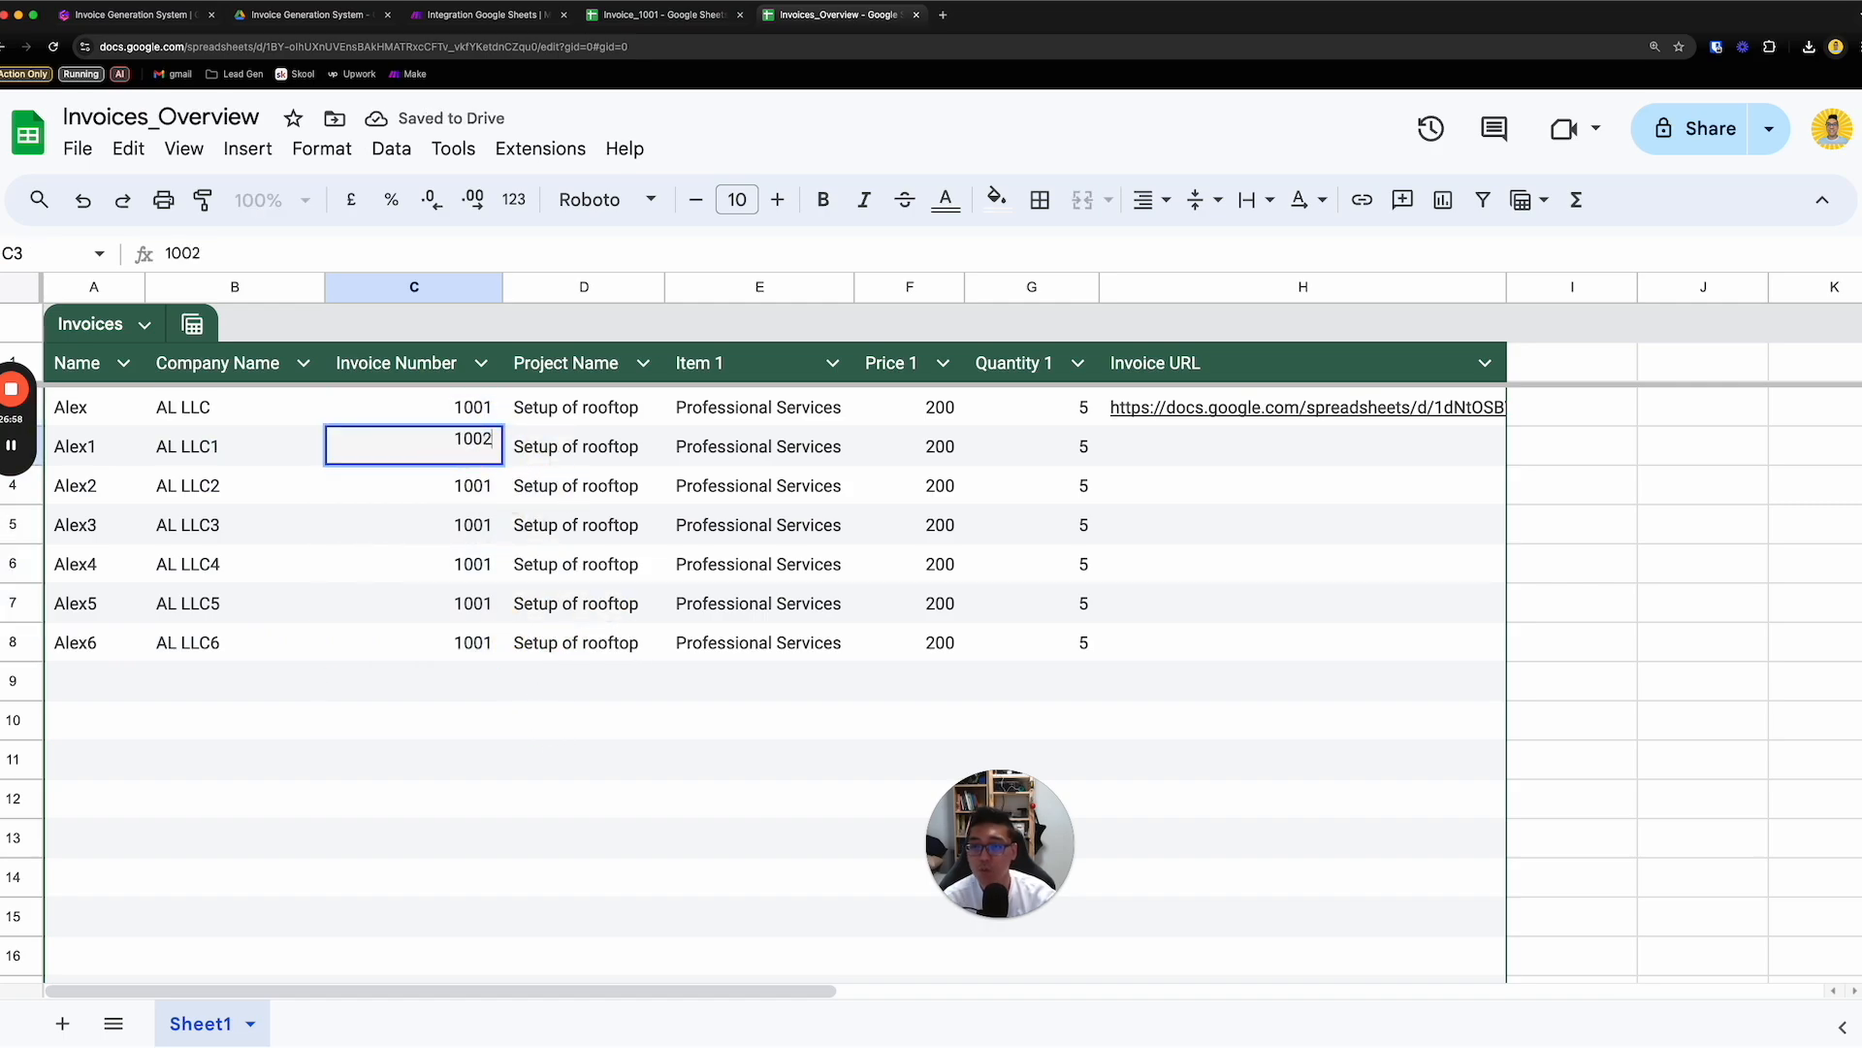
pyautogui.press('Return')
pyautogui.moveTo(96, 526); pyautogui.dragTo(1135, 650)
pyautogui.press('Delete')
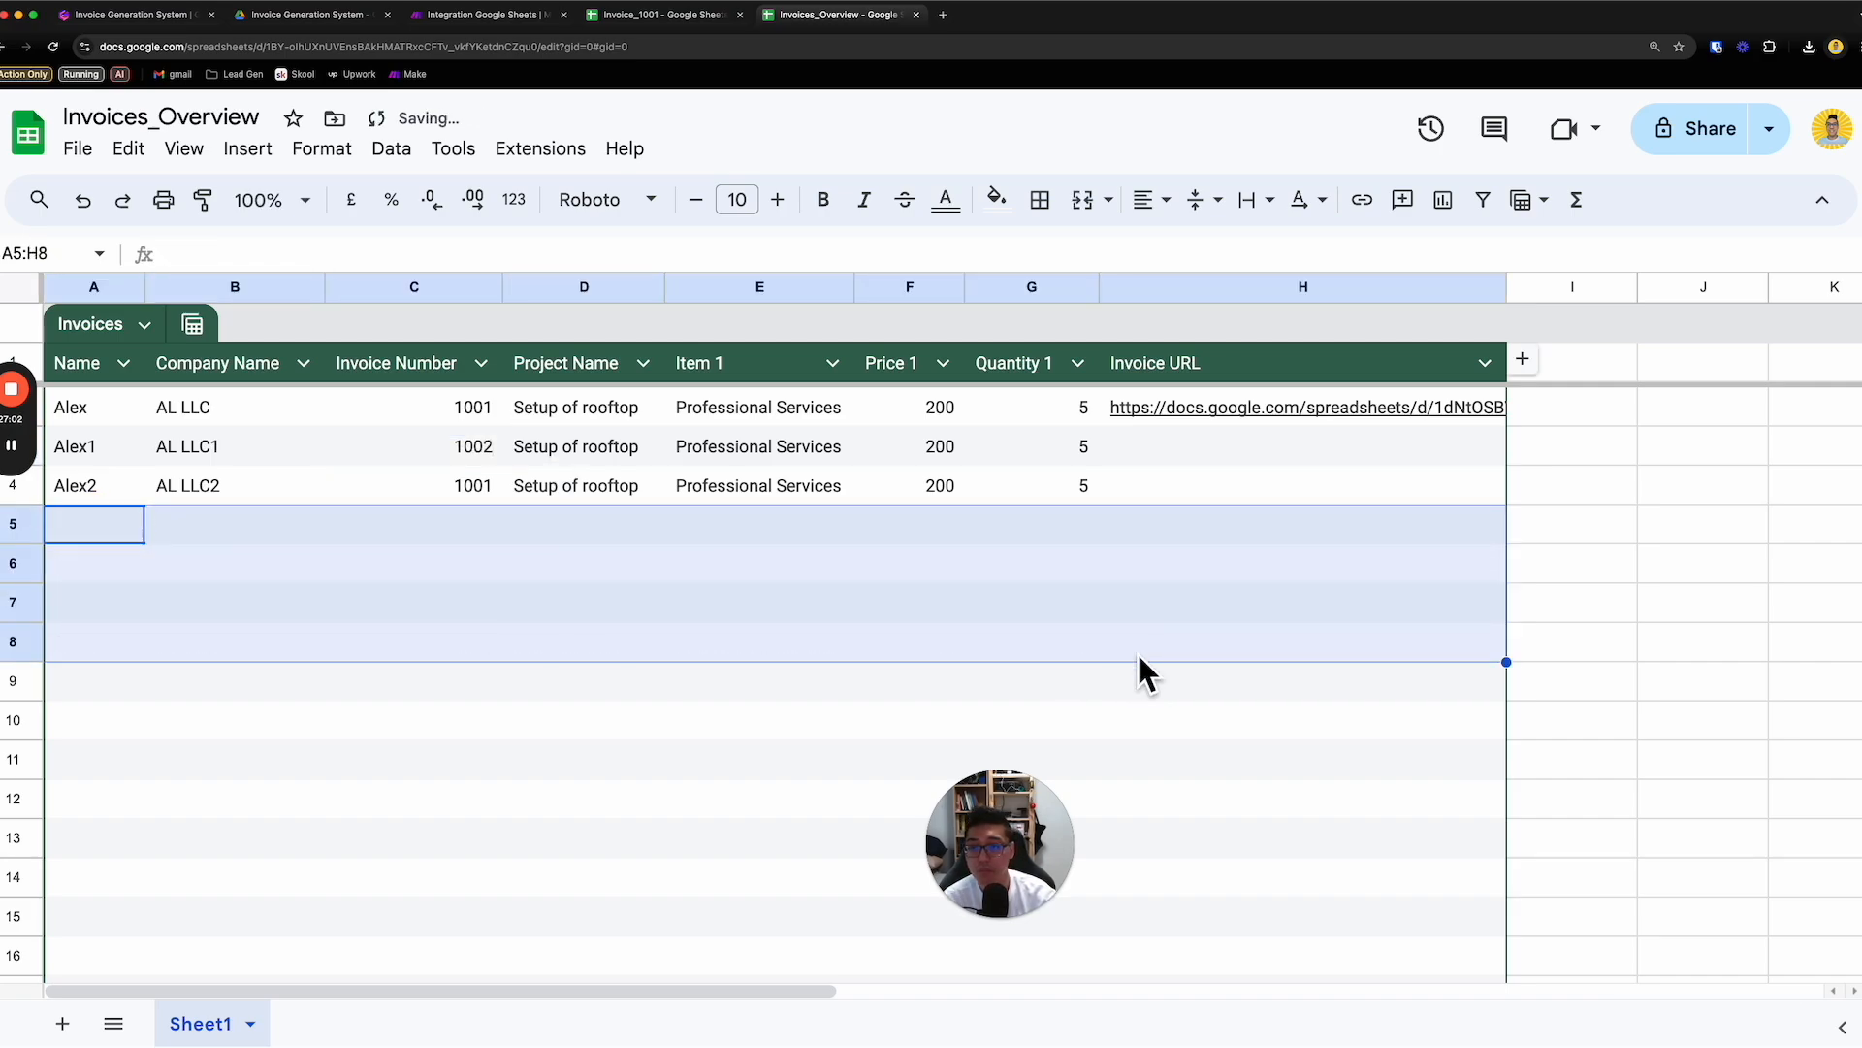
# - Set the invoice number in C4 of Invoices_Overview to 1003
pyautogui.hscroll(1, 411, 468)
pyautogui.doubleClick(432, 485)
pyautogui.write('133')
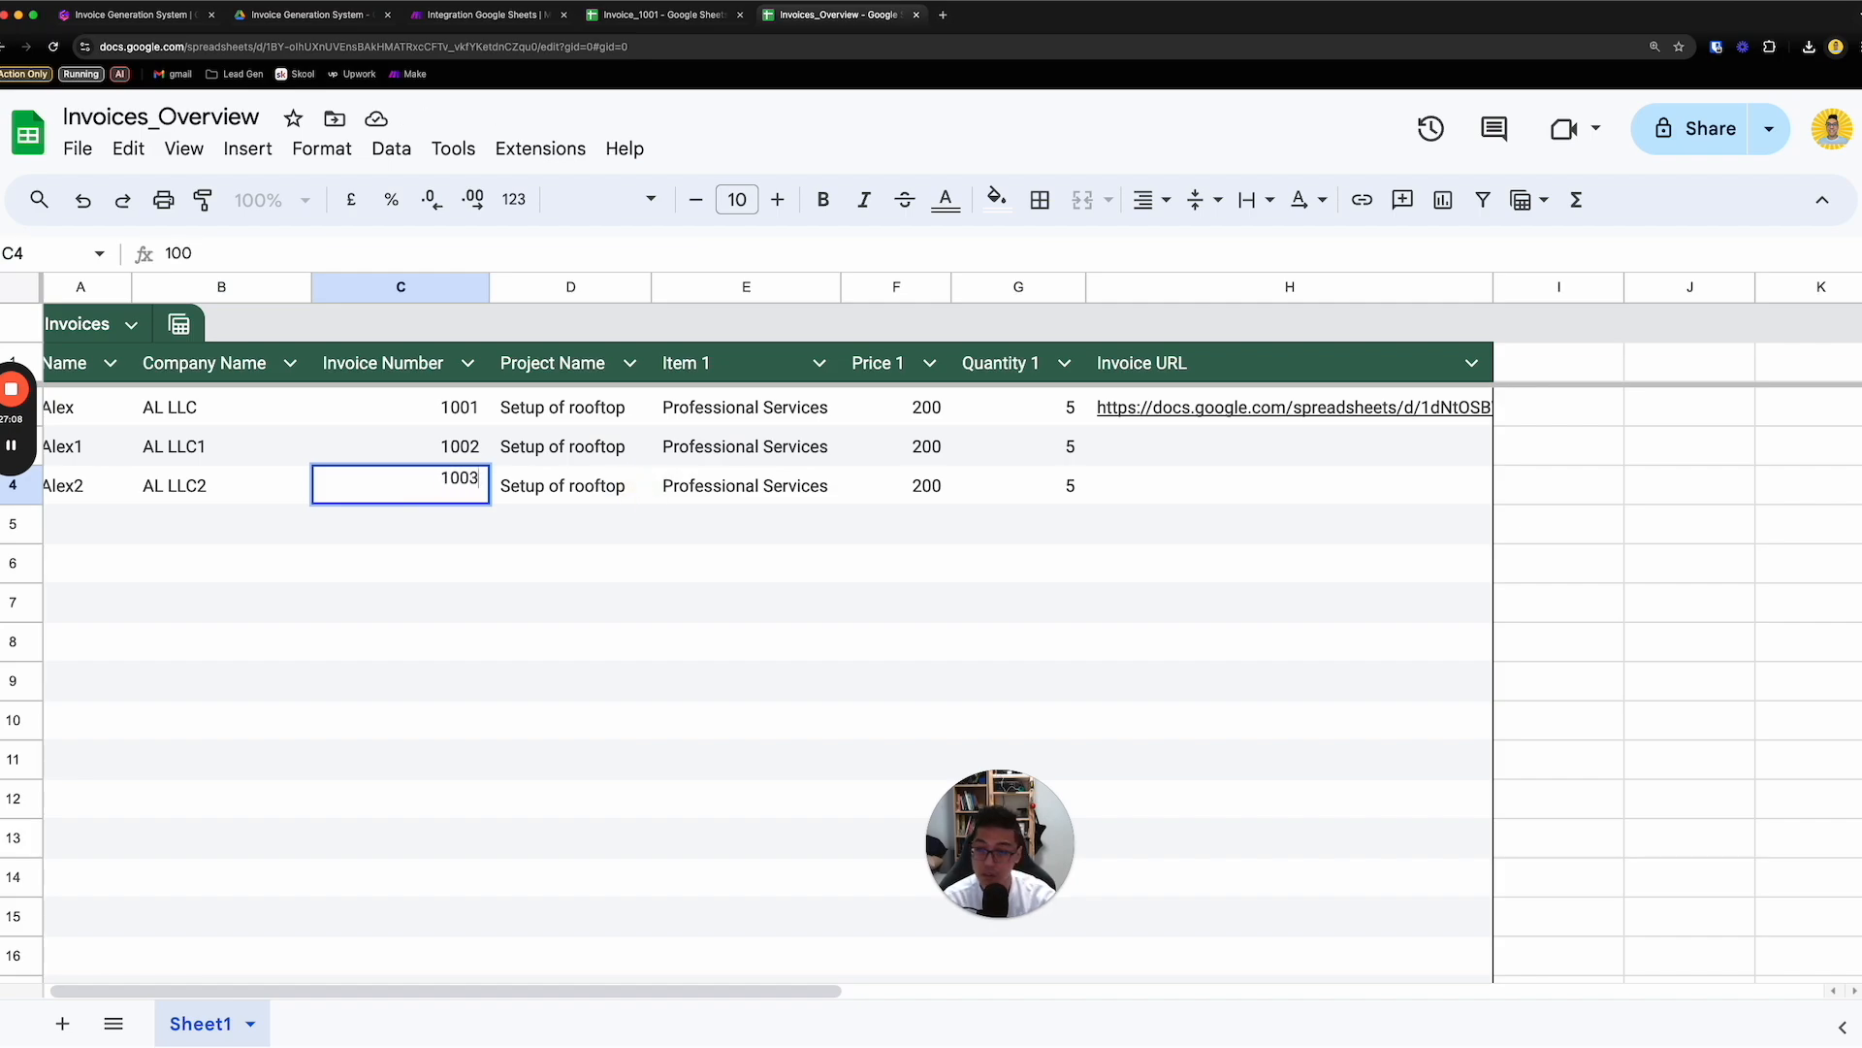
pyautogui.click(635, 571)
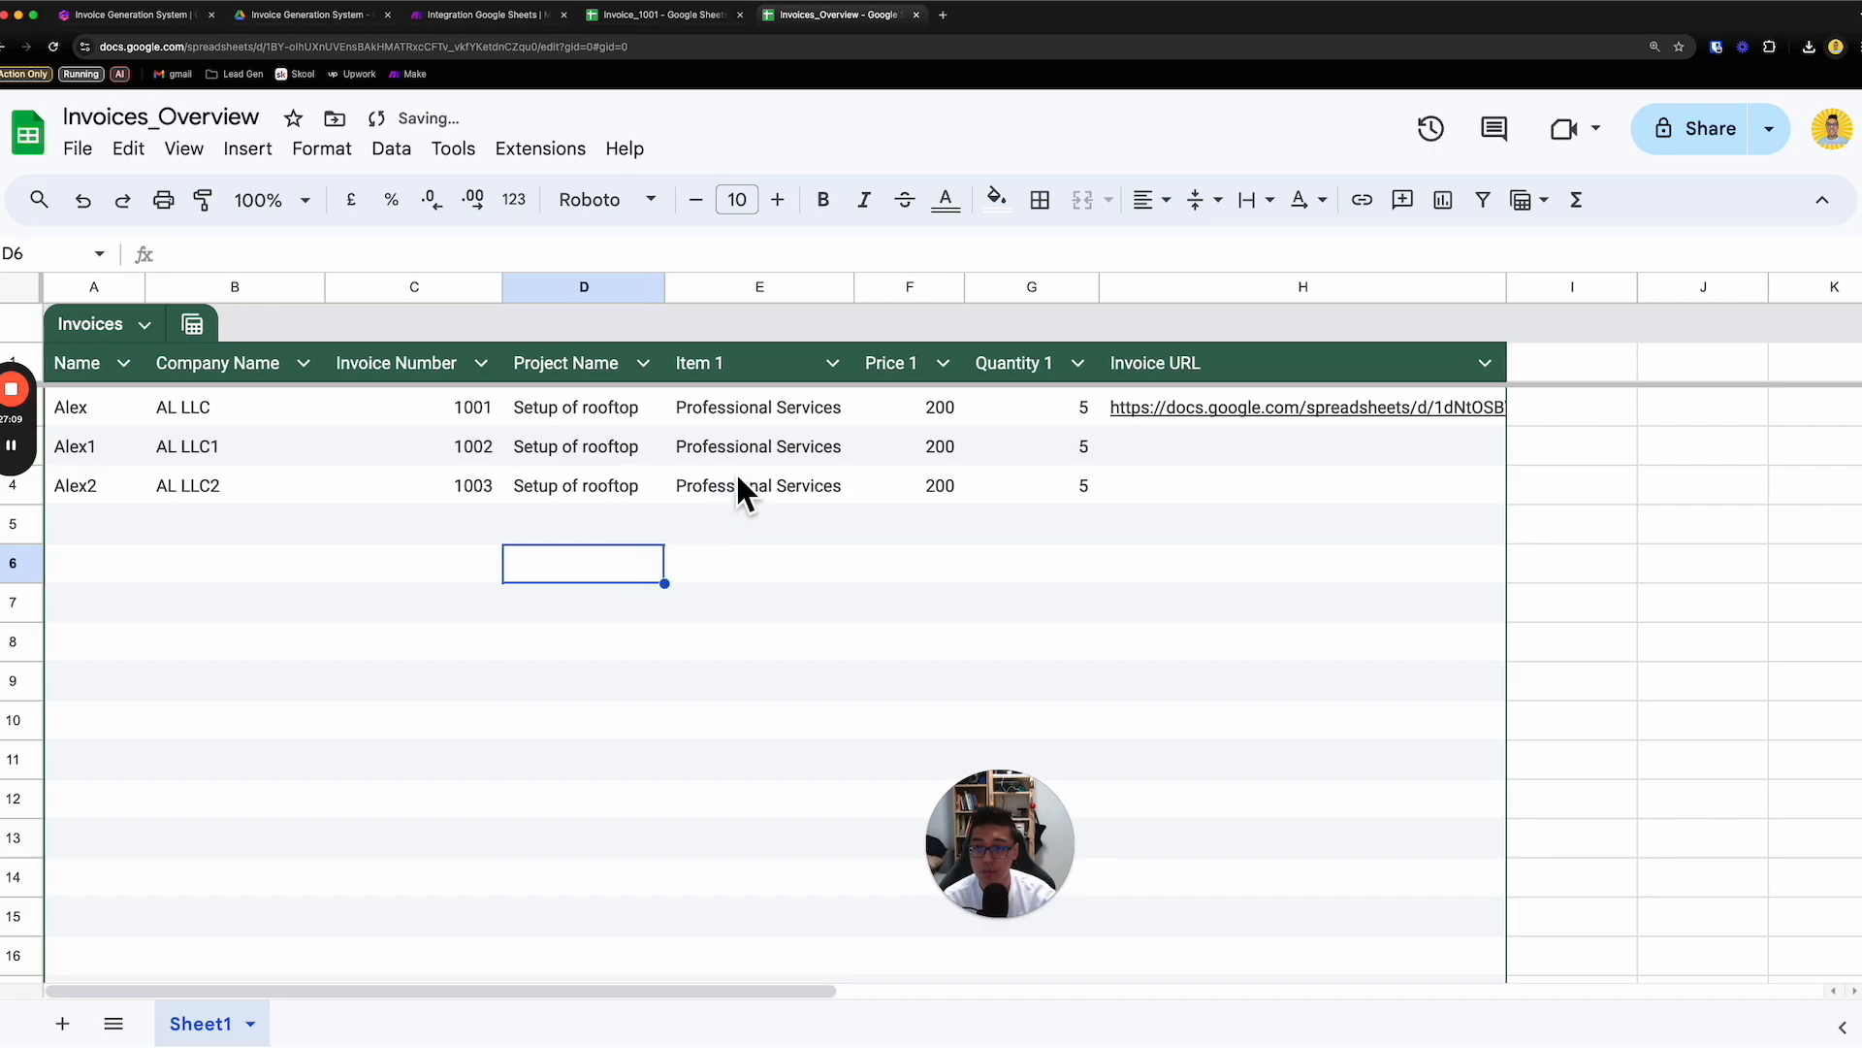
pyautogui.moveTo(442, 407); pyautogui.dragTo(452, 485)
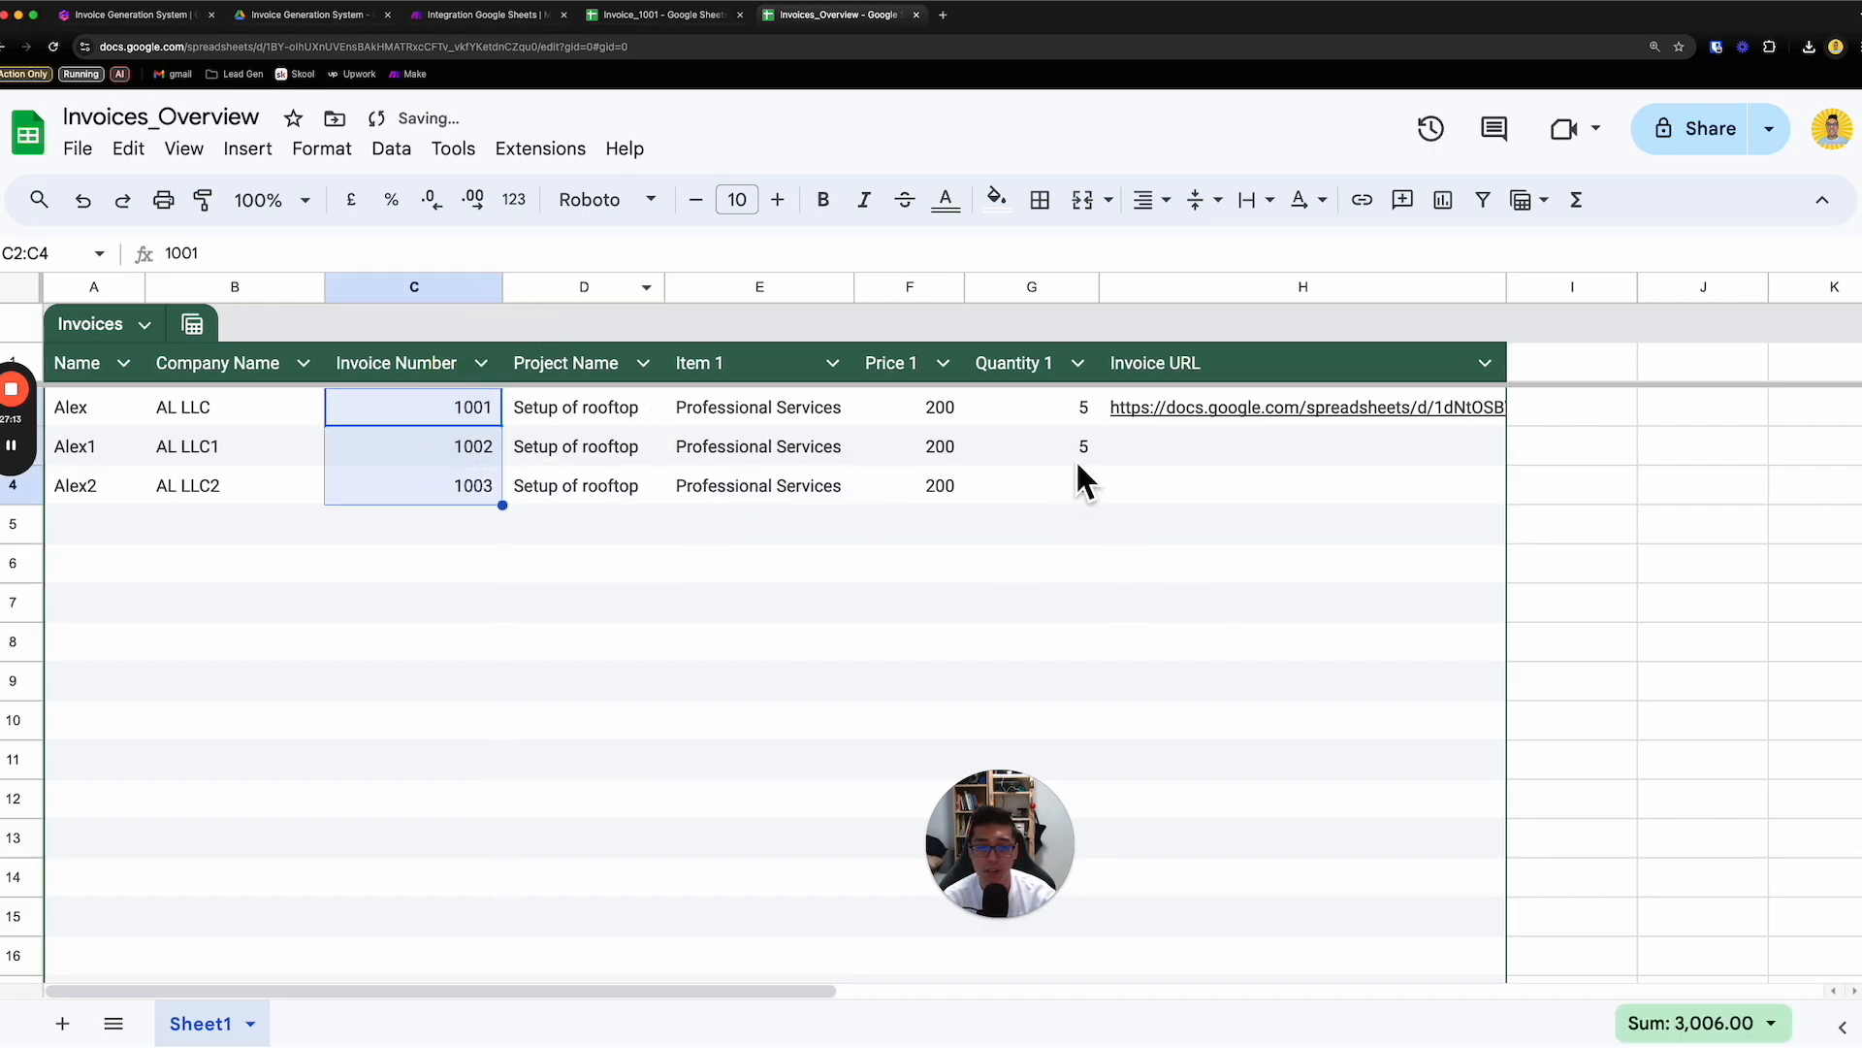
# - Set Quantity 1 to 6 in row 3 and 7 in row 4
pyautogui.moveTo(1077, 460); pyautogui.dragTo(1081, 487)
pyautogui.click(1111, 522)
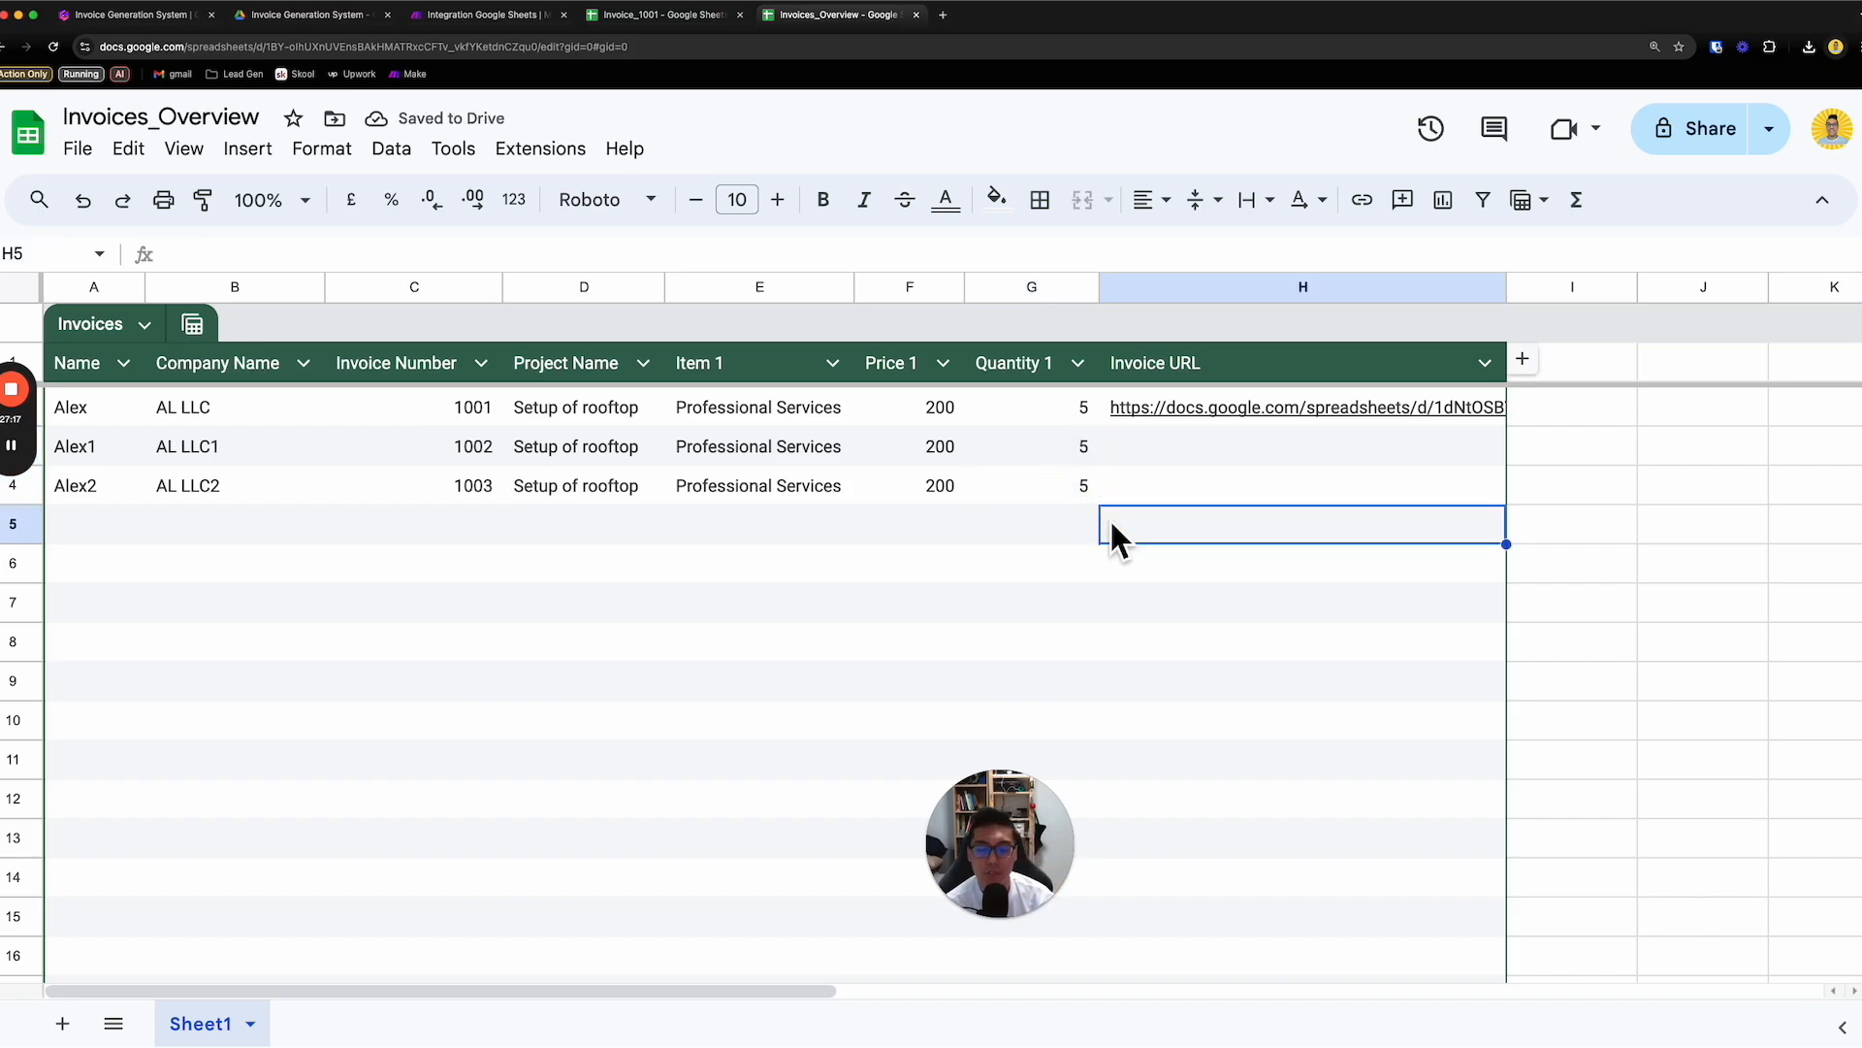
pyautogui.press('Left')
pyautogui.press('Up')
pyautogui.press('Up')
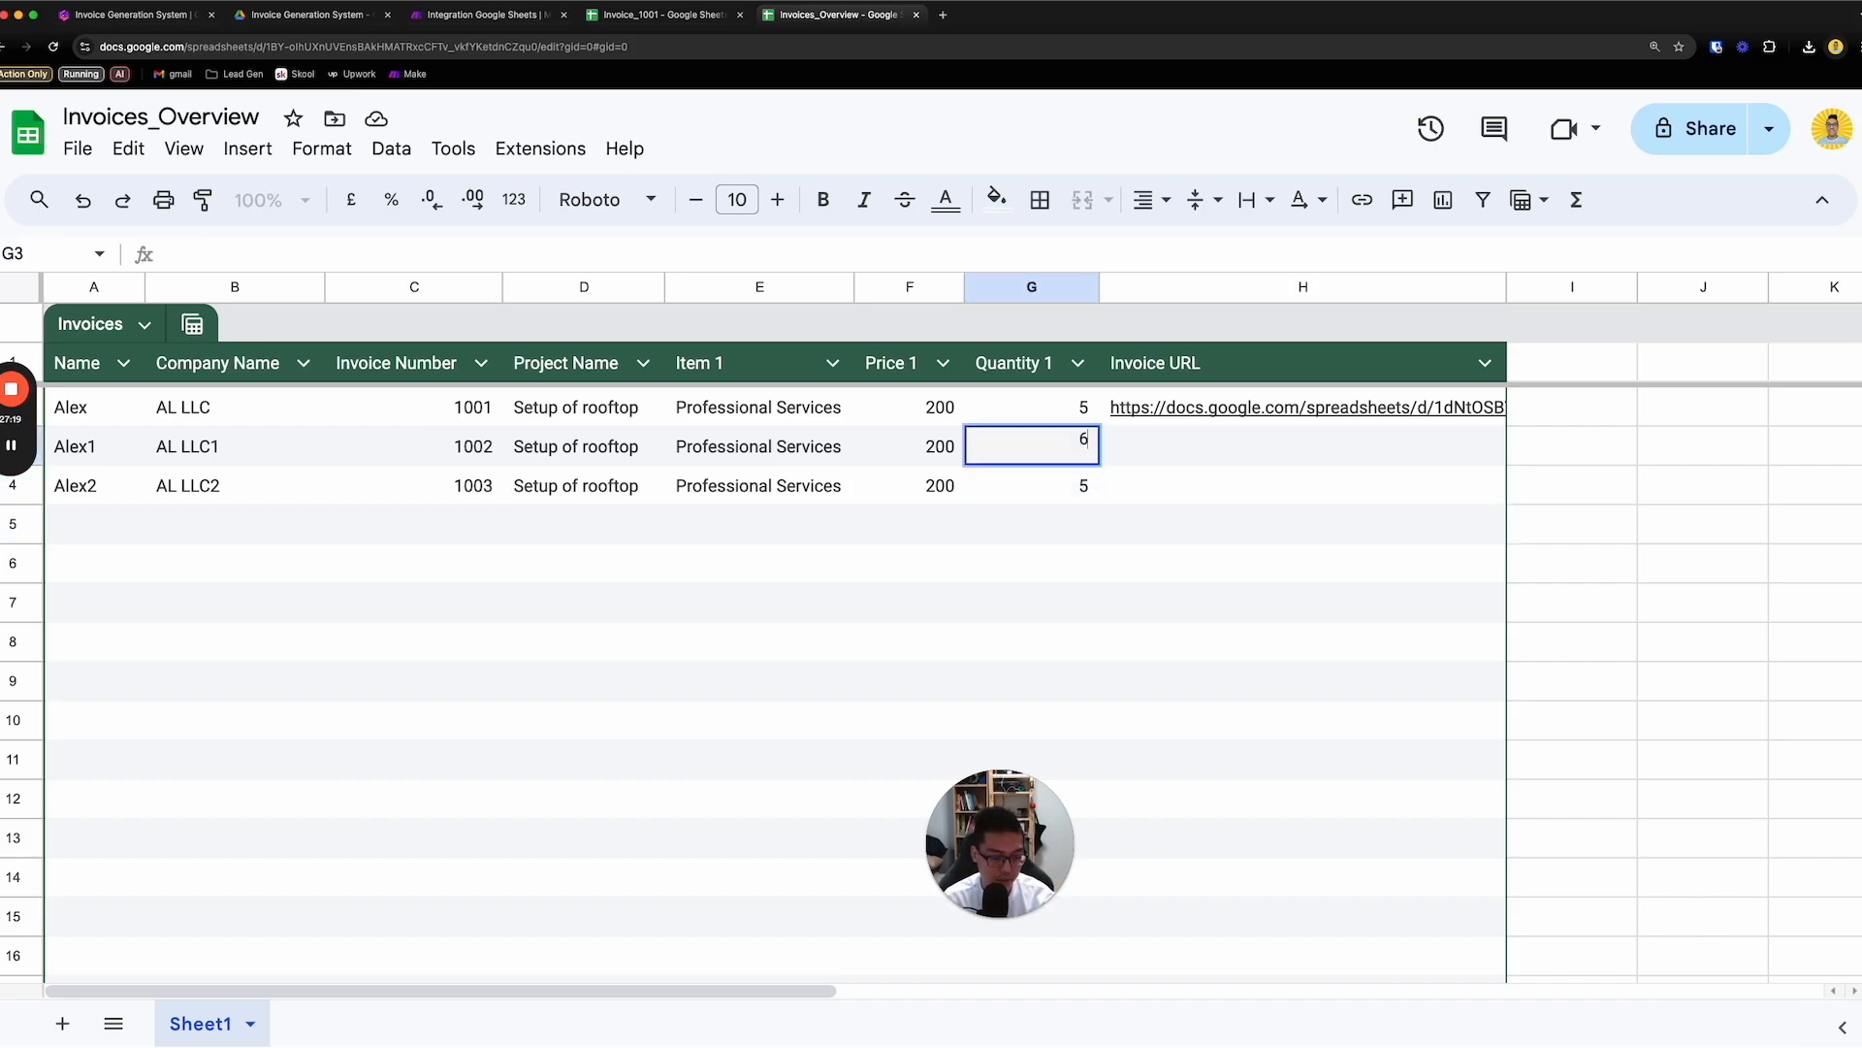
pyautogui.press('Return')
pyautogui.press('Return')
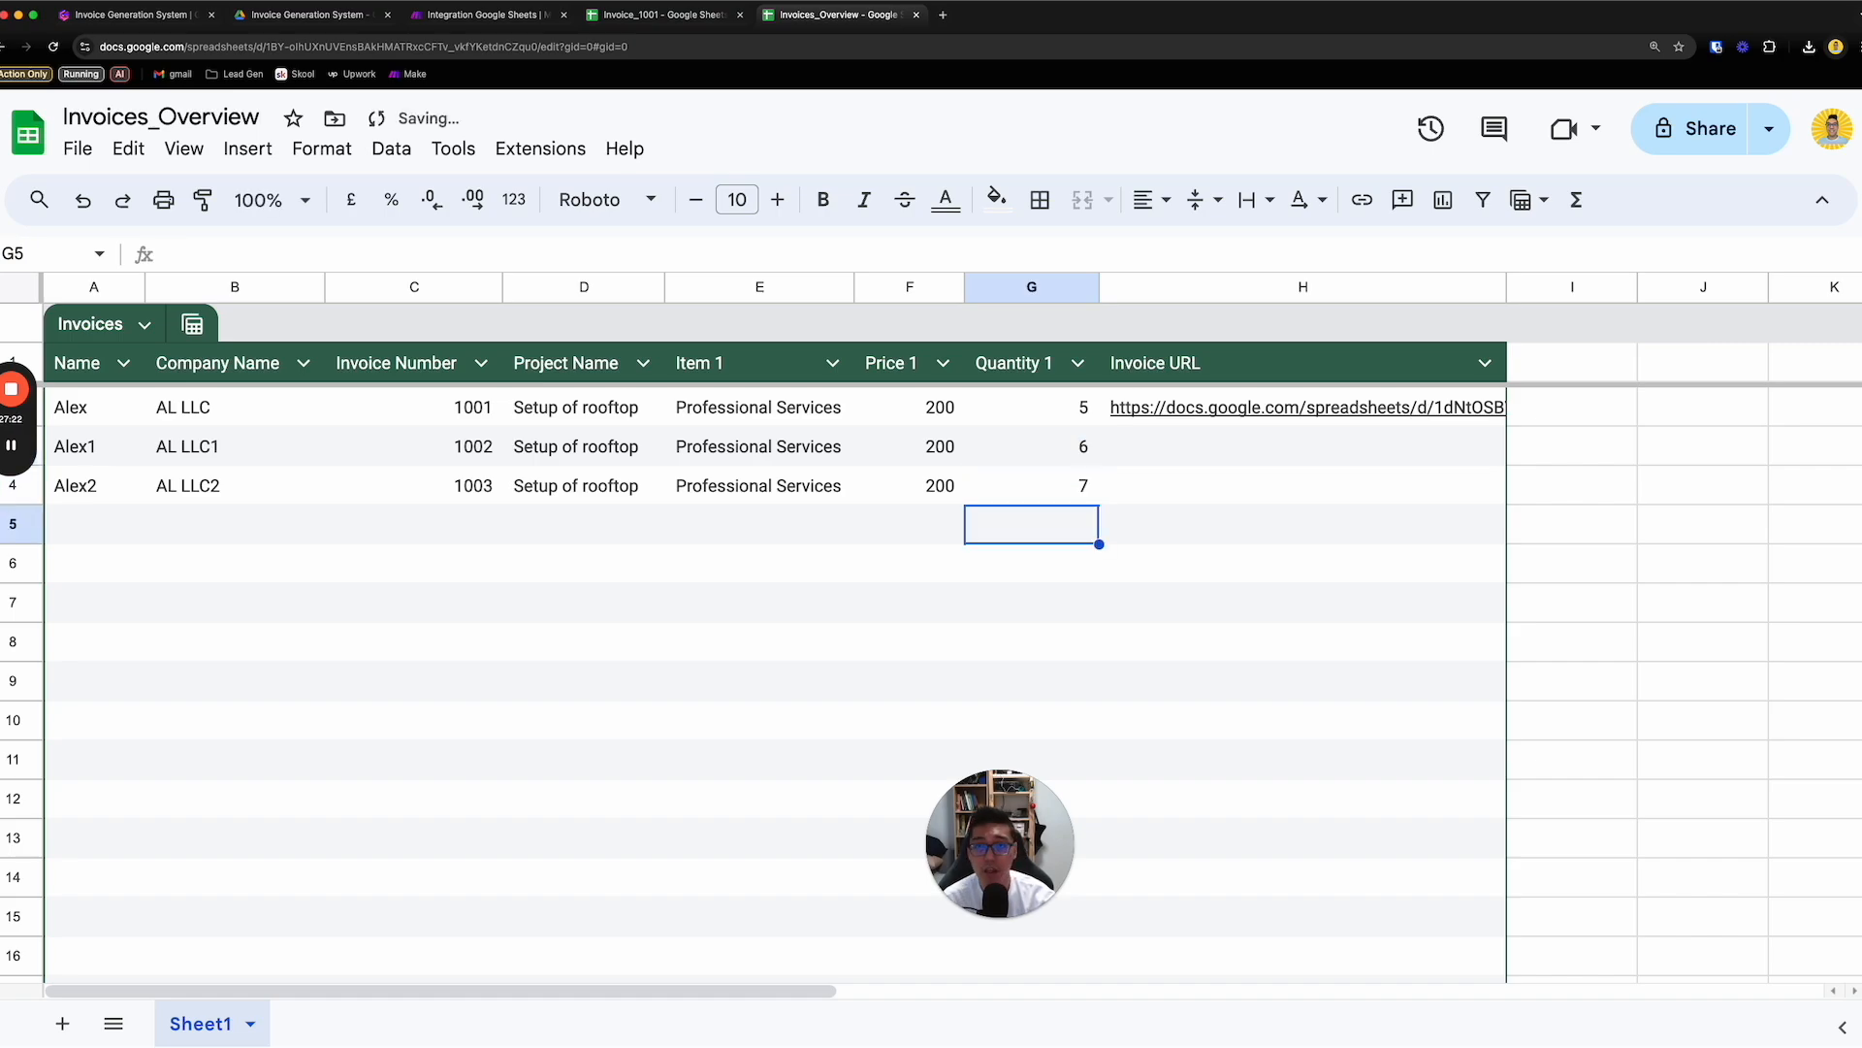
# - Switch to Google Drive in place of the Invoice_1001 sheet and open the Invoice Generation System folder inside Playground
pyautogui.click(689, 32)
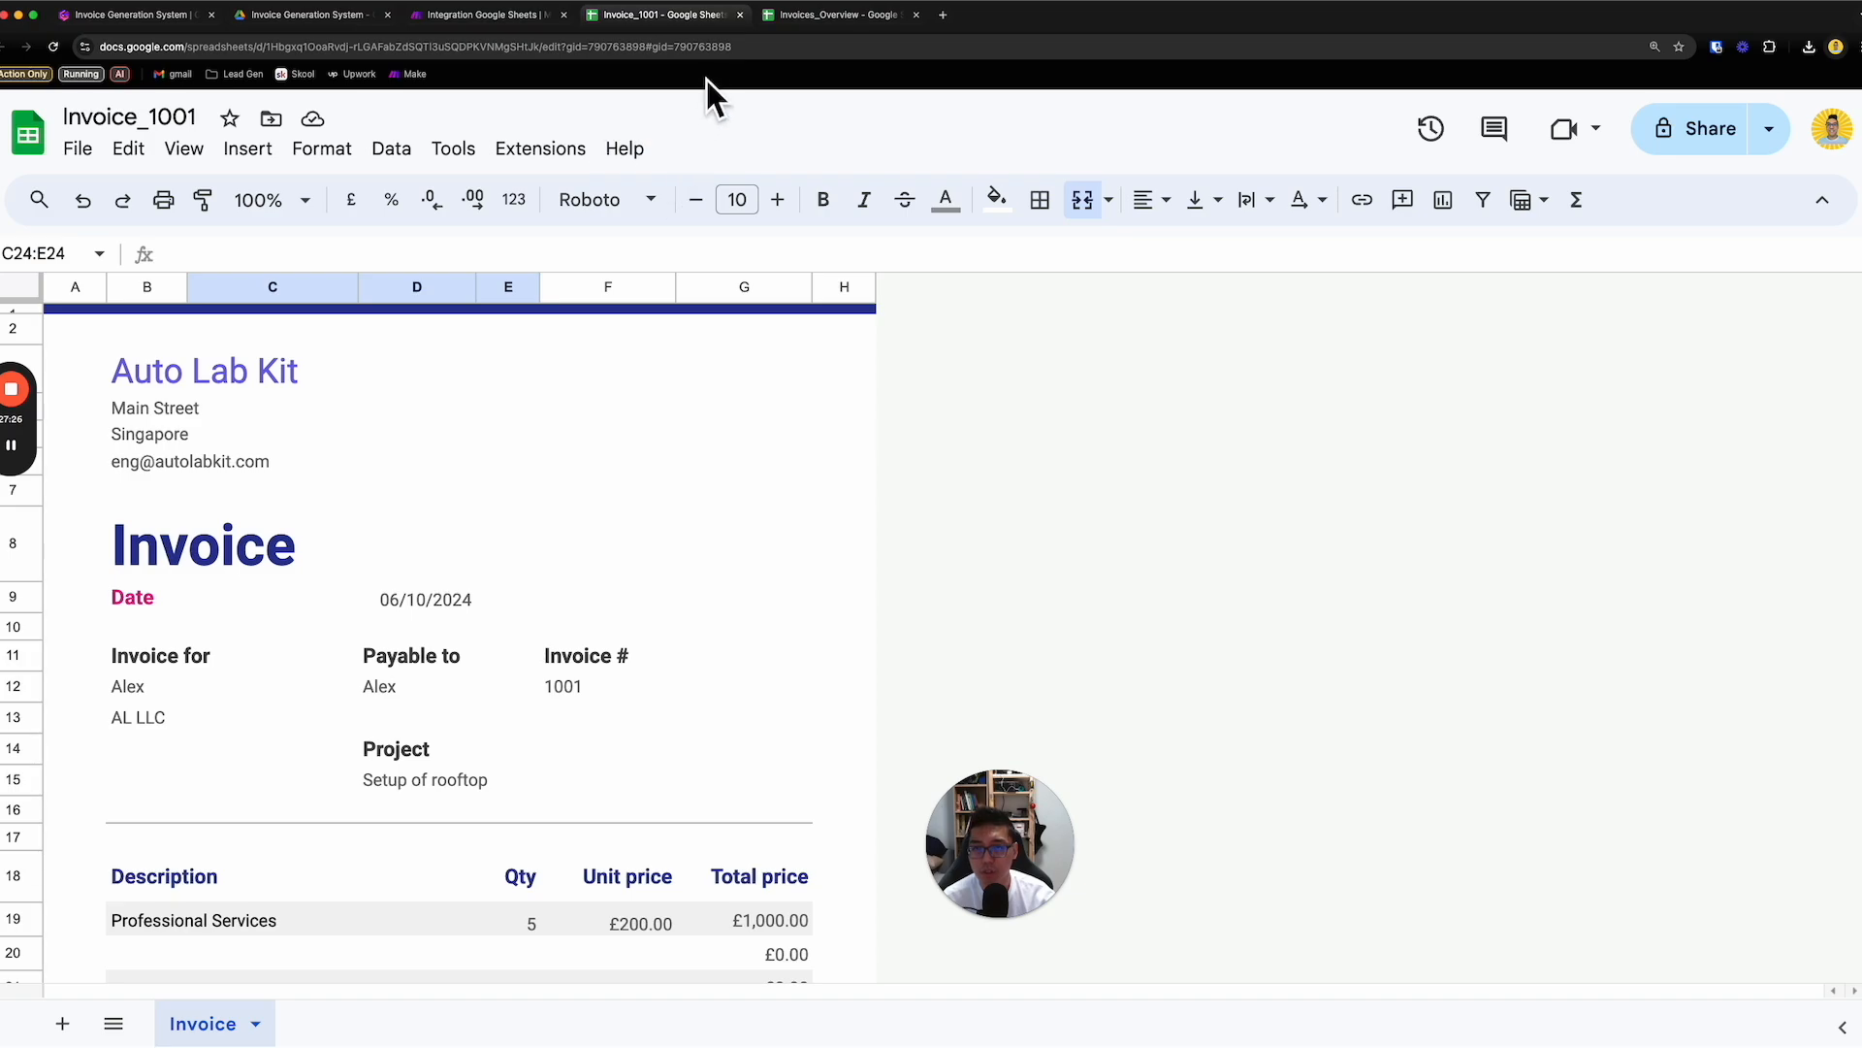
pyautogui.click(711, 48)
pyautogui.write('drive')
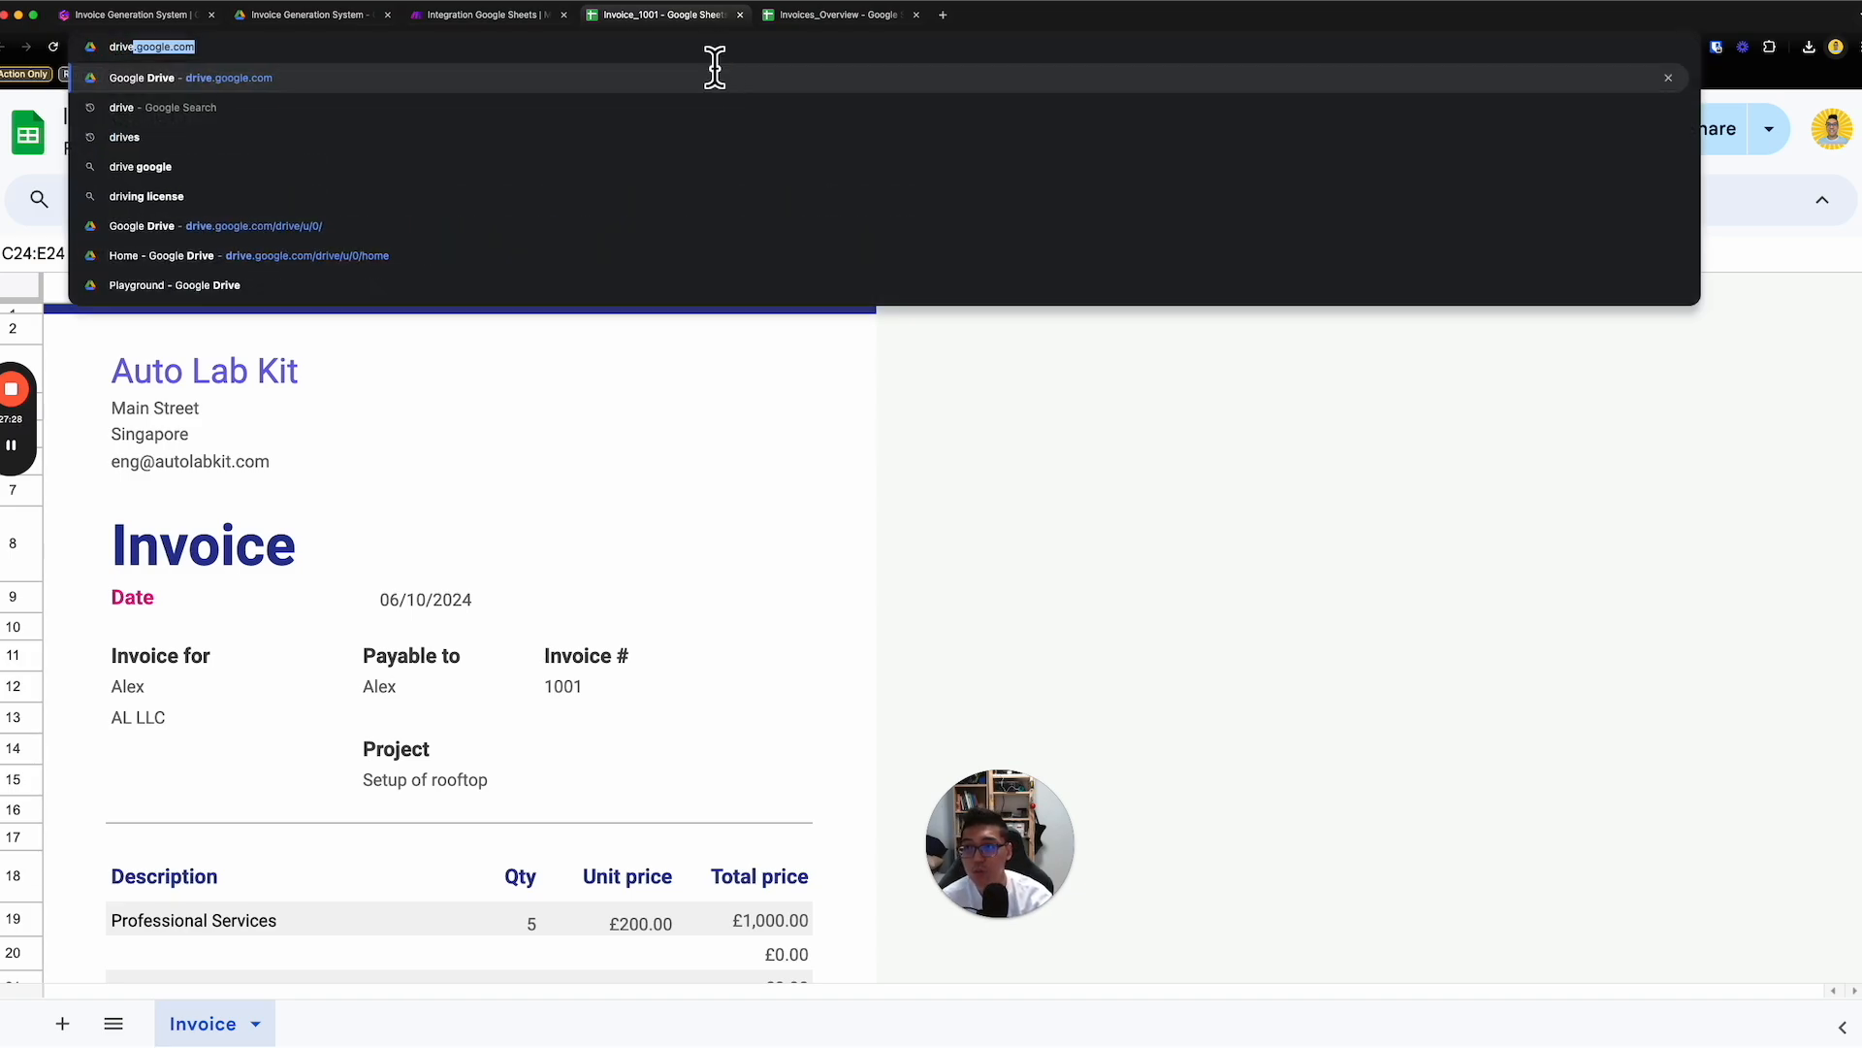
pyautogui.press('Return')
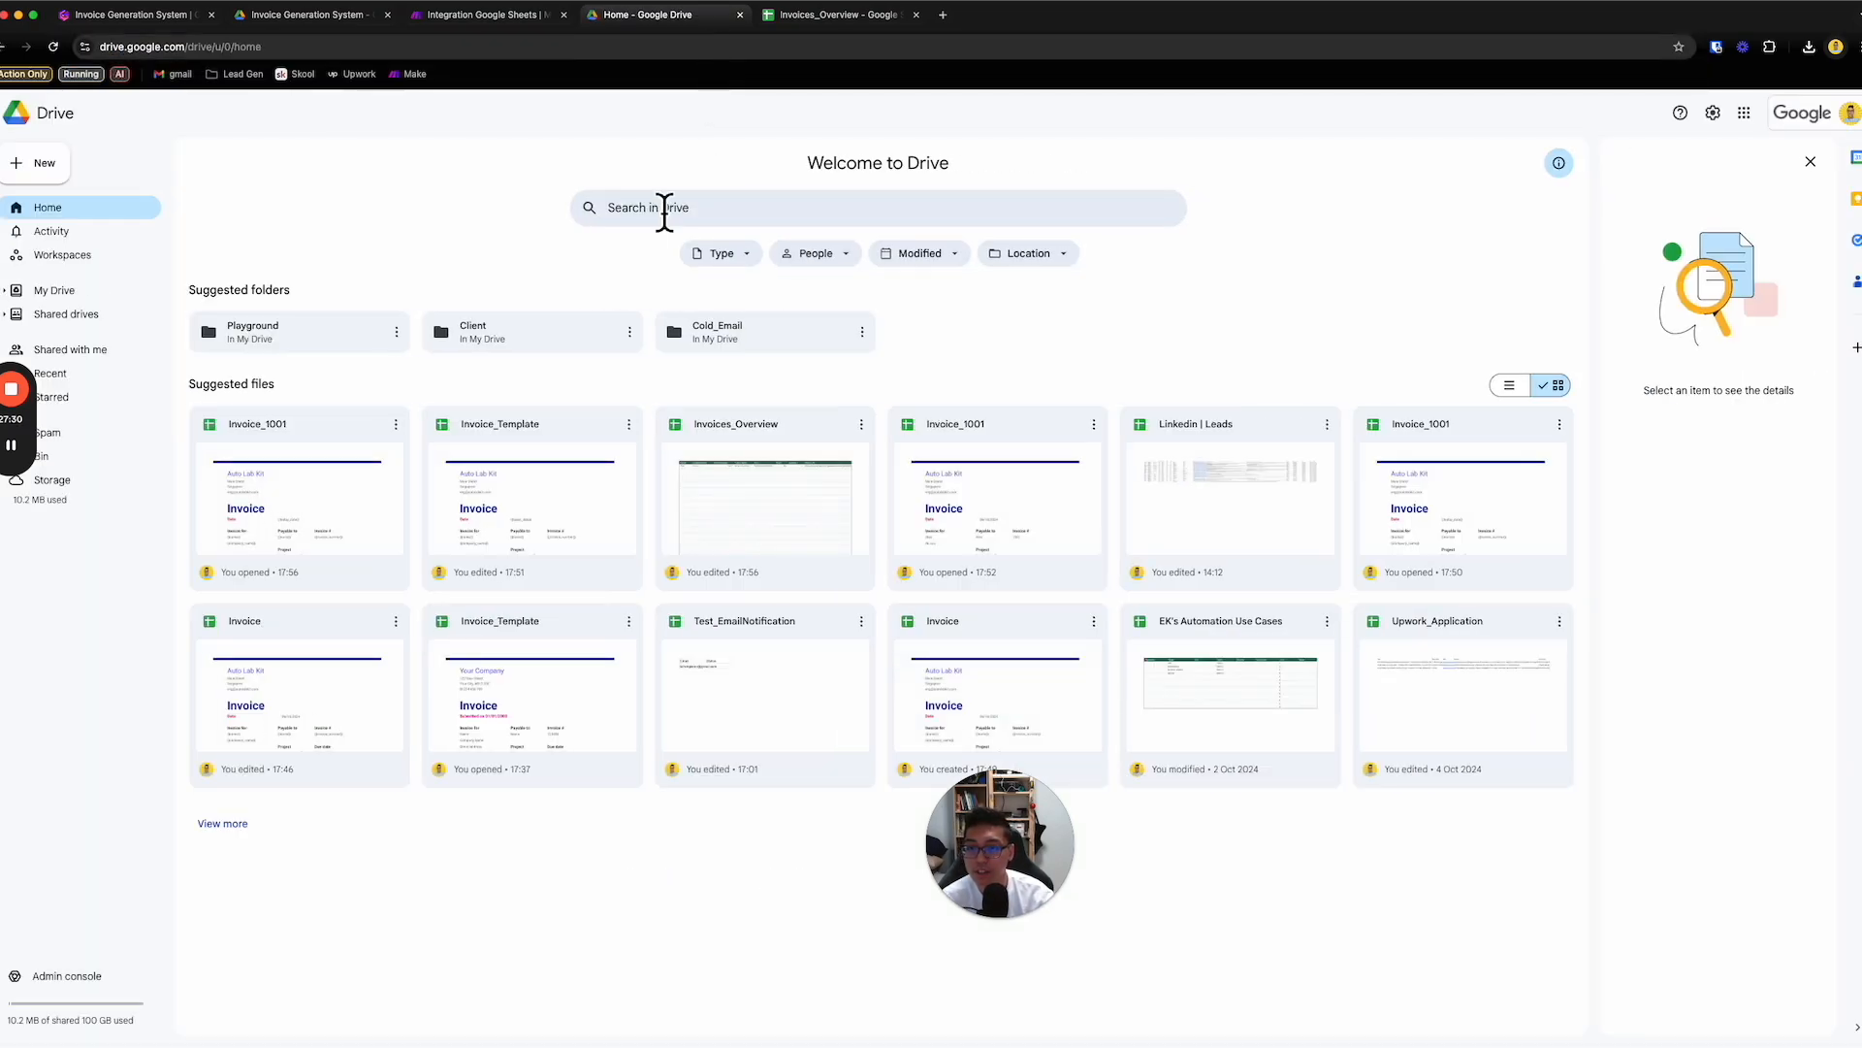
pyautogui.doubleClick(258, 335)
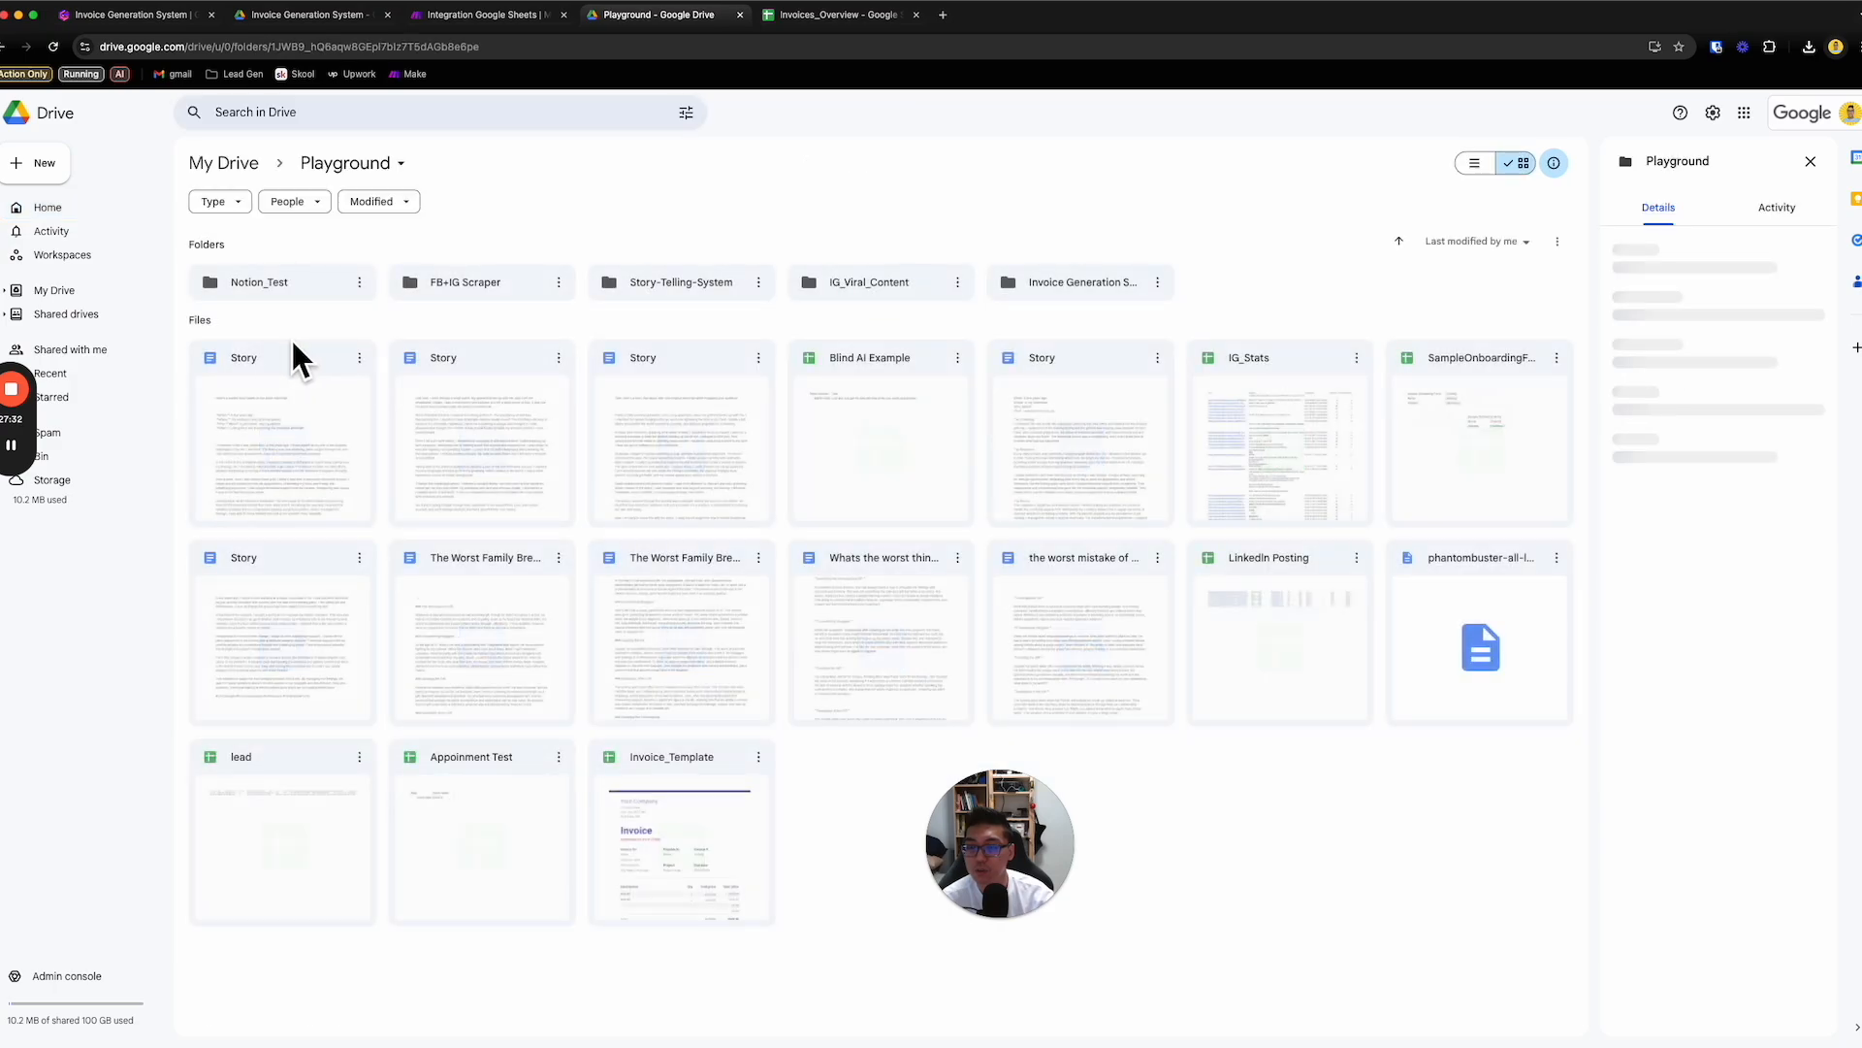
pyautogui.doubleClick(1067, 277)
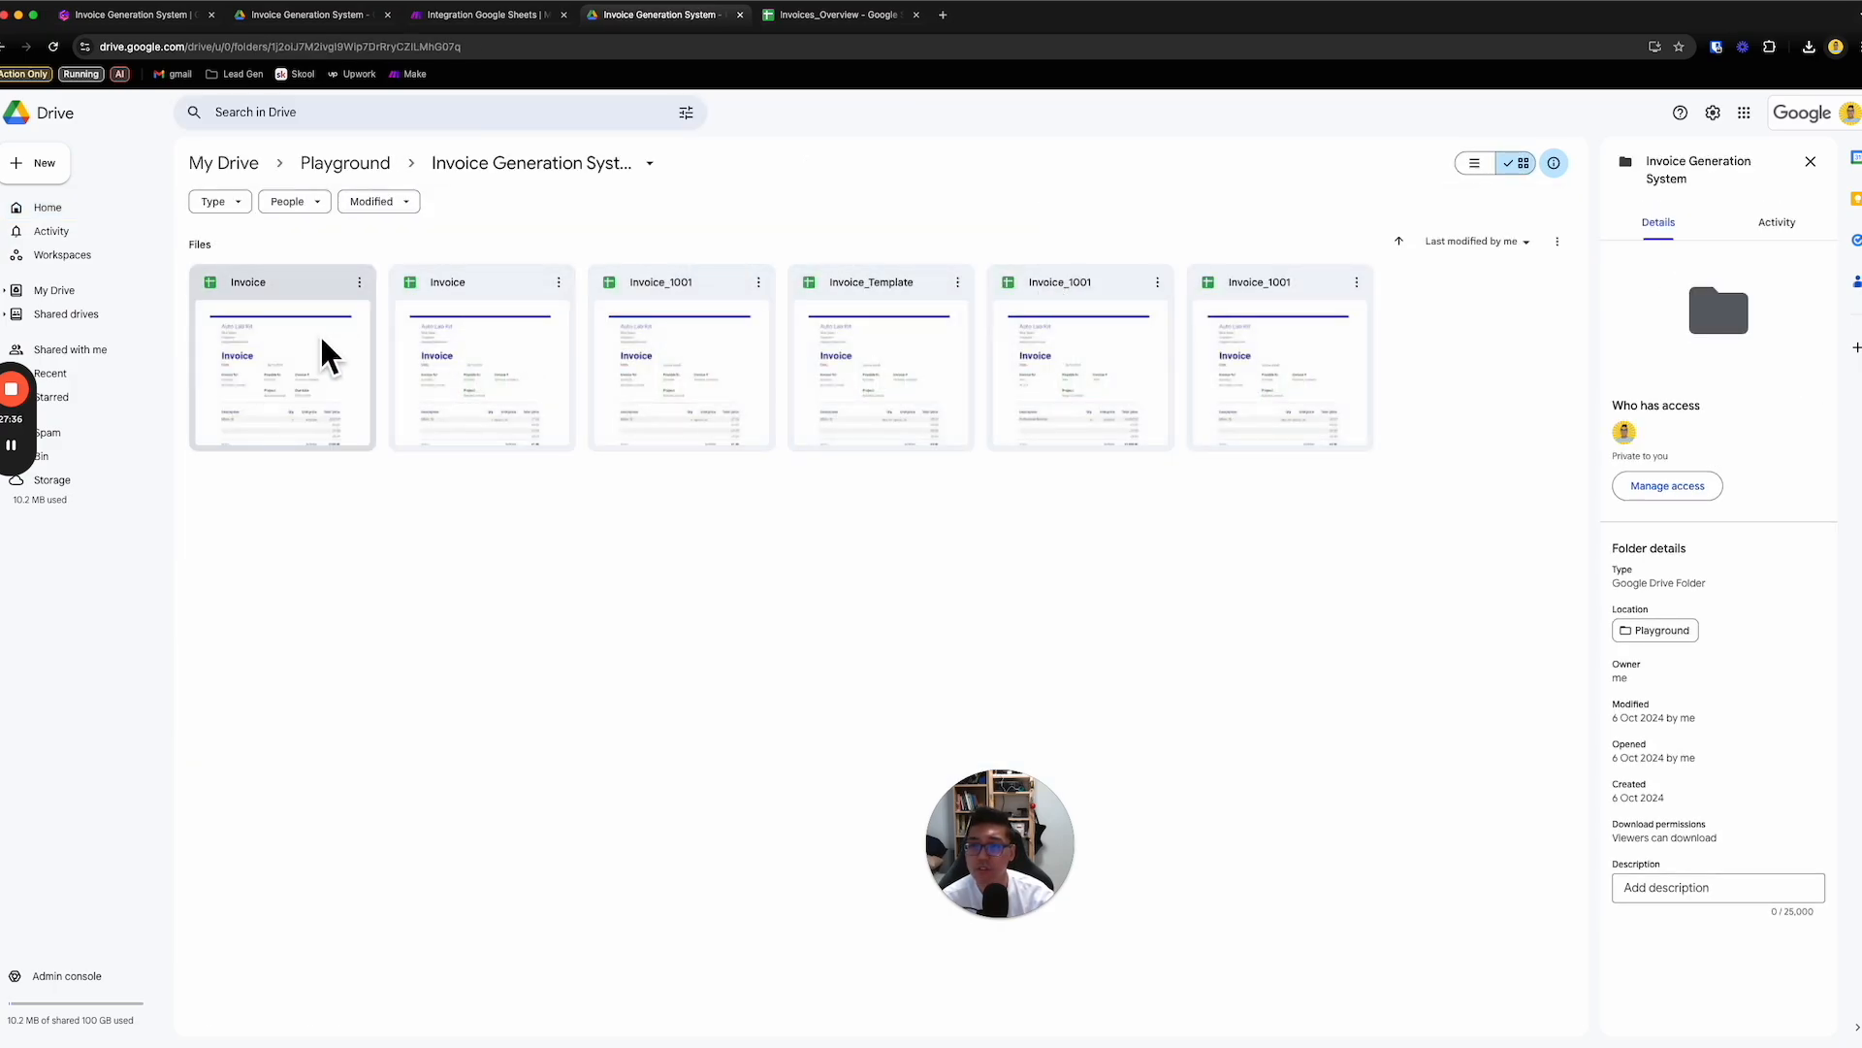
pyautogui.click(1482, 241)
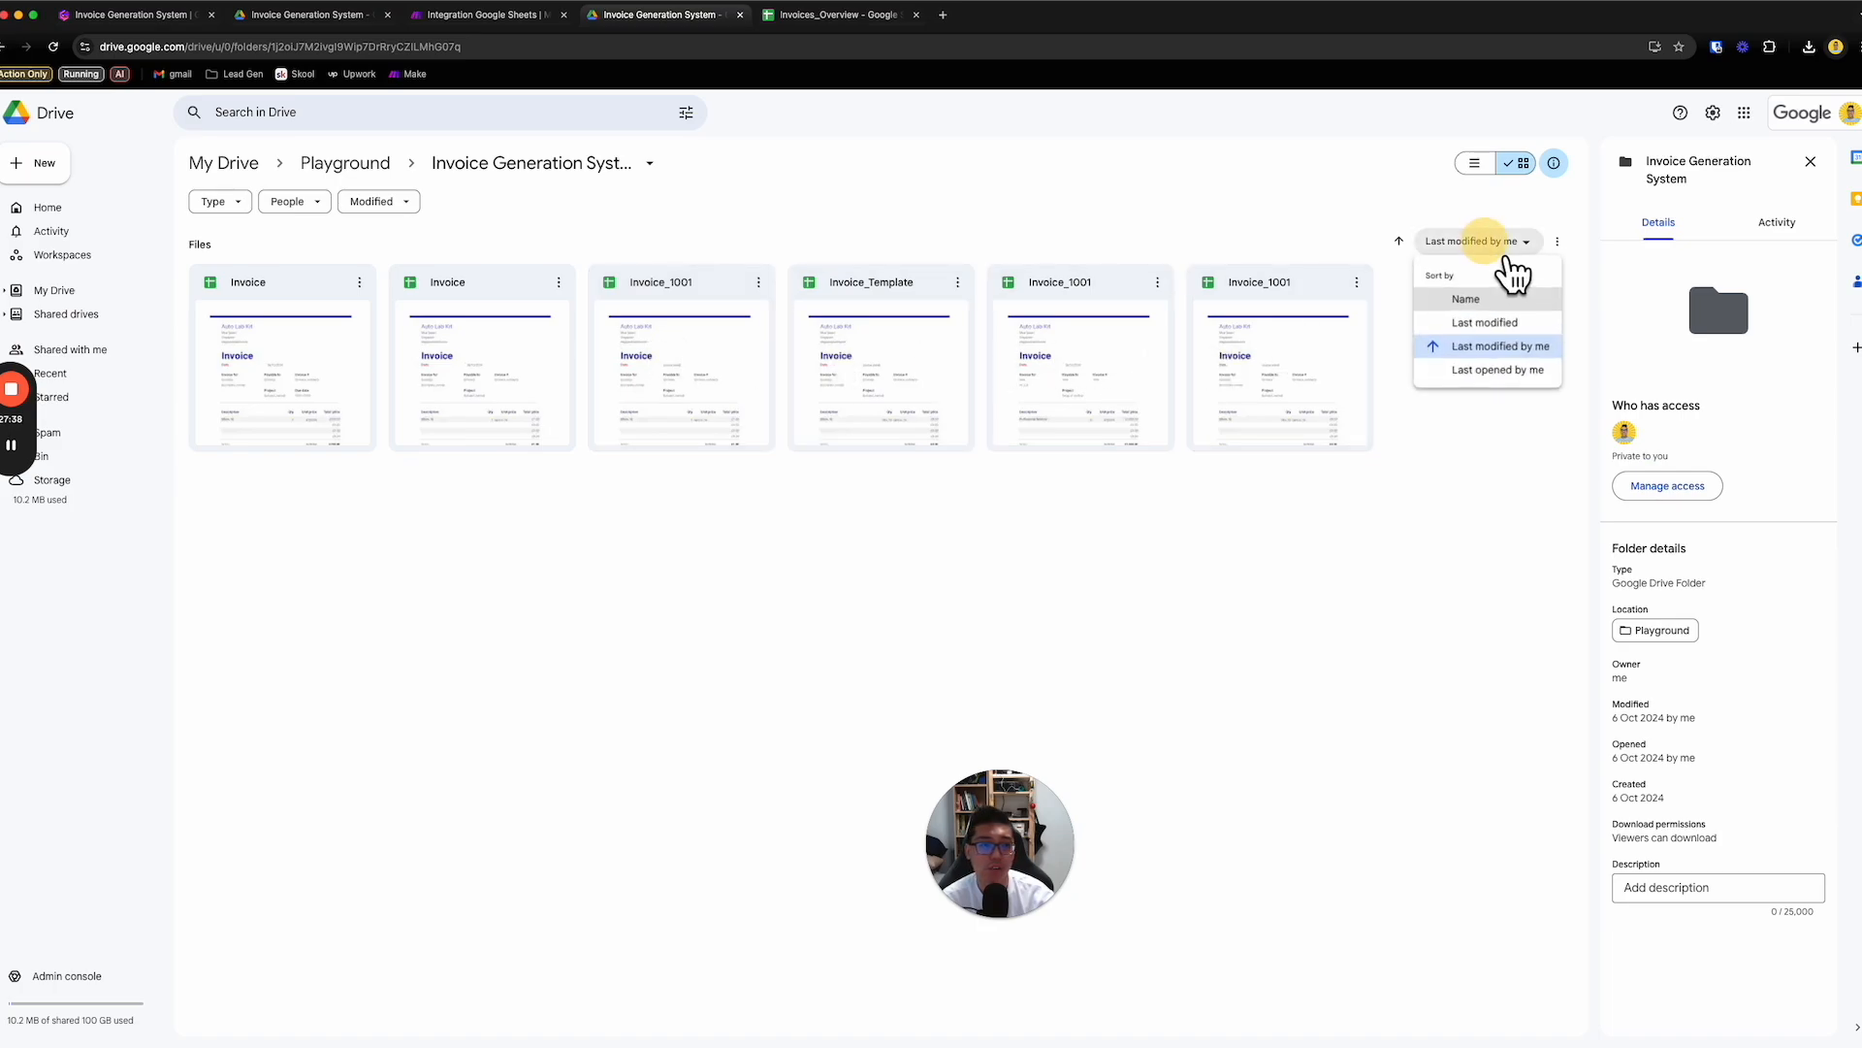
pyautogui.click(1529, 355)
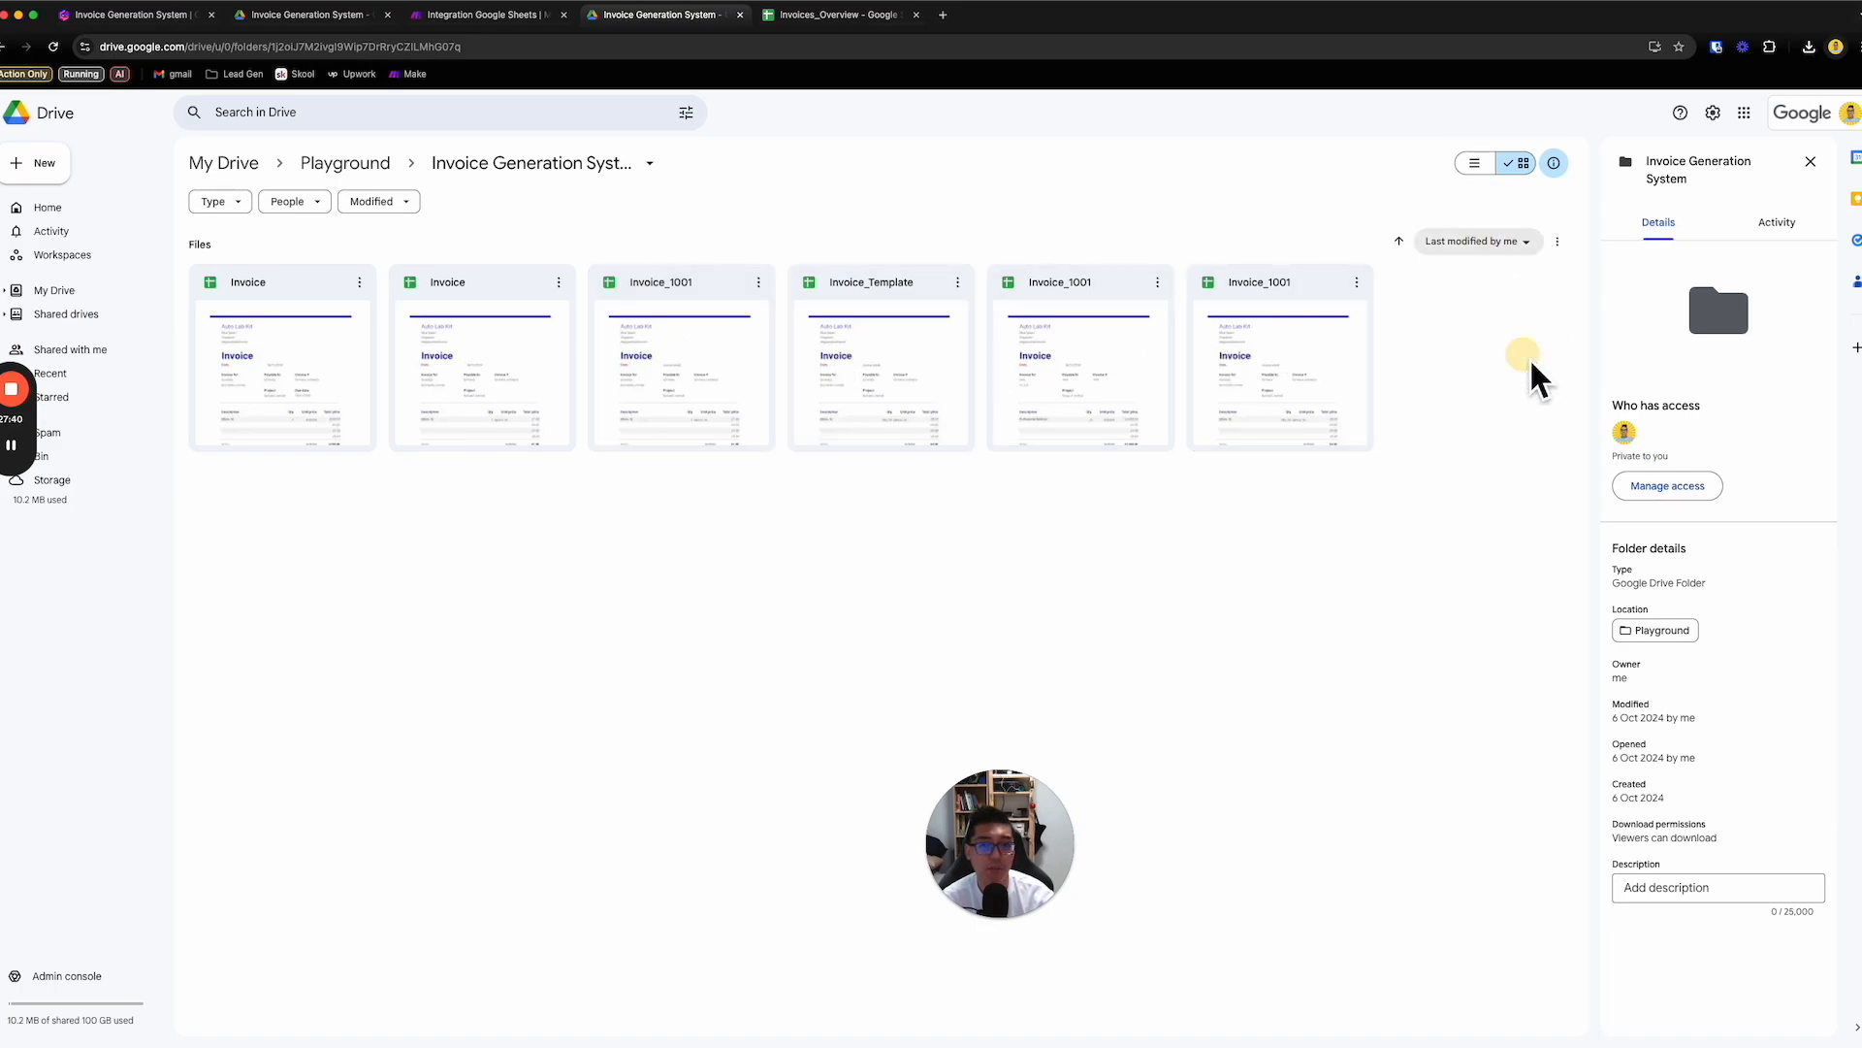
pyautogui.click(1478, 241)
pyautogui.click(580, 563)
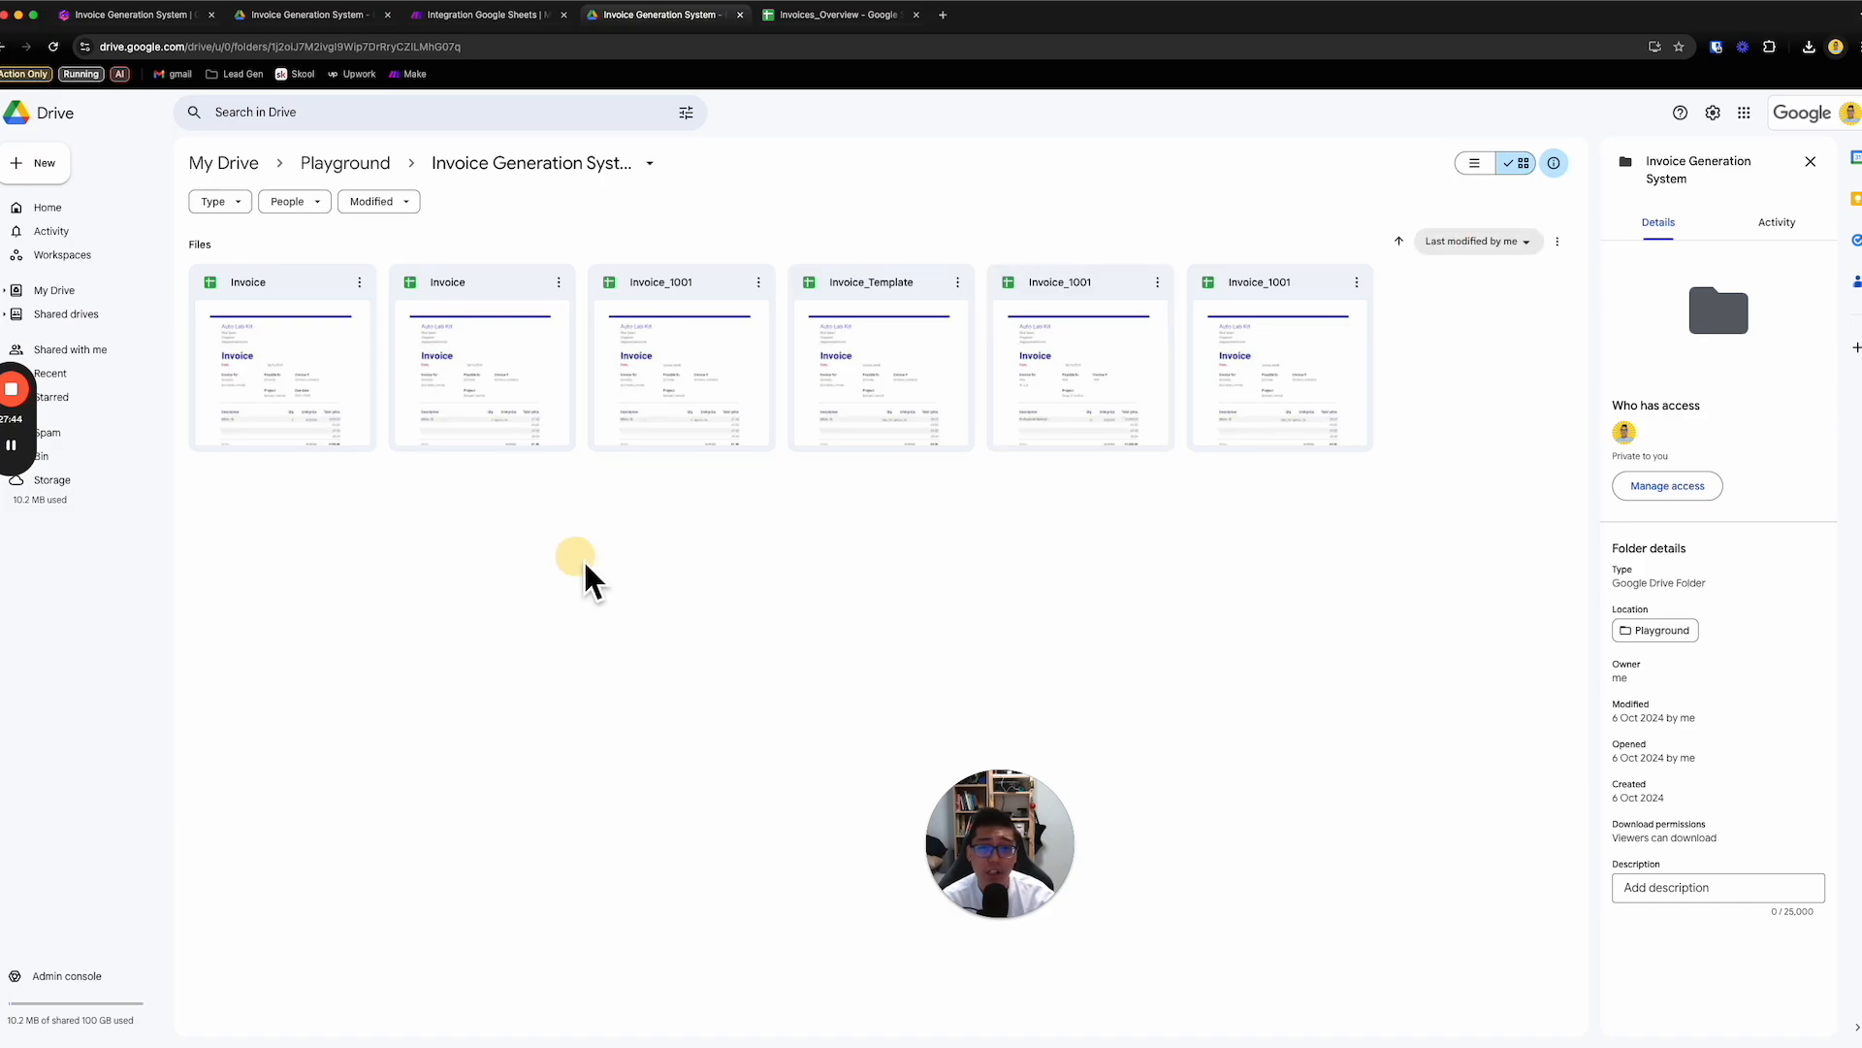
# - Move the two Invoice files and the first Invoice_1001 file to the bin
pyautogui.moveTo(1019, 523); pyautogui.dragTo(1301, 371)
pyautogui.moveTo(686, 541); pyautogui.dragTo(232, 379)
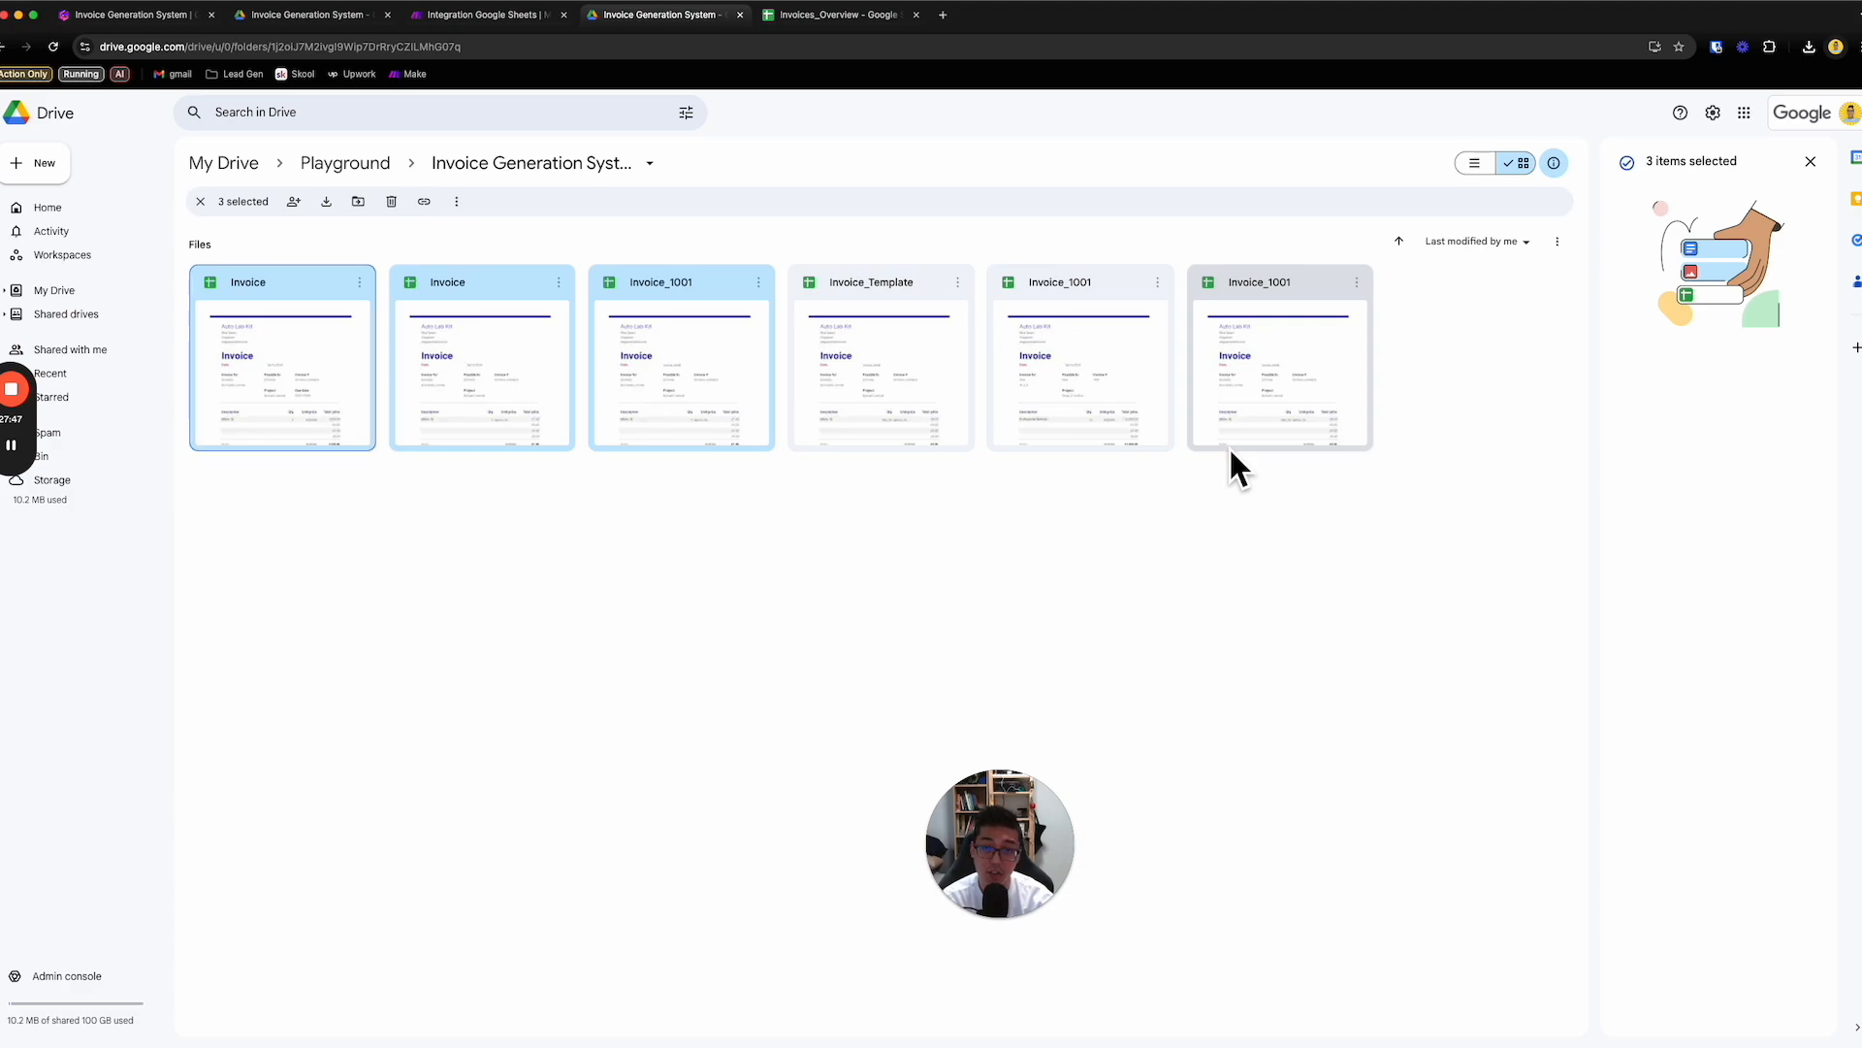
pyautogui.moveTo(1287, 518); pyautogui.dragTo(1140, 380)
pyautogui.moveTo(707, 540); pyautogui.dragTo(317, 352)
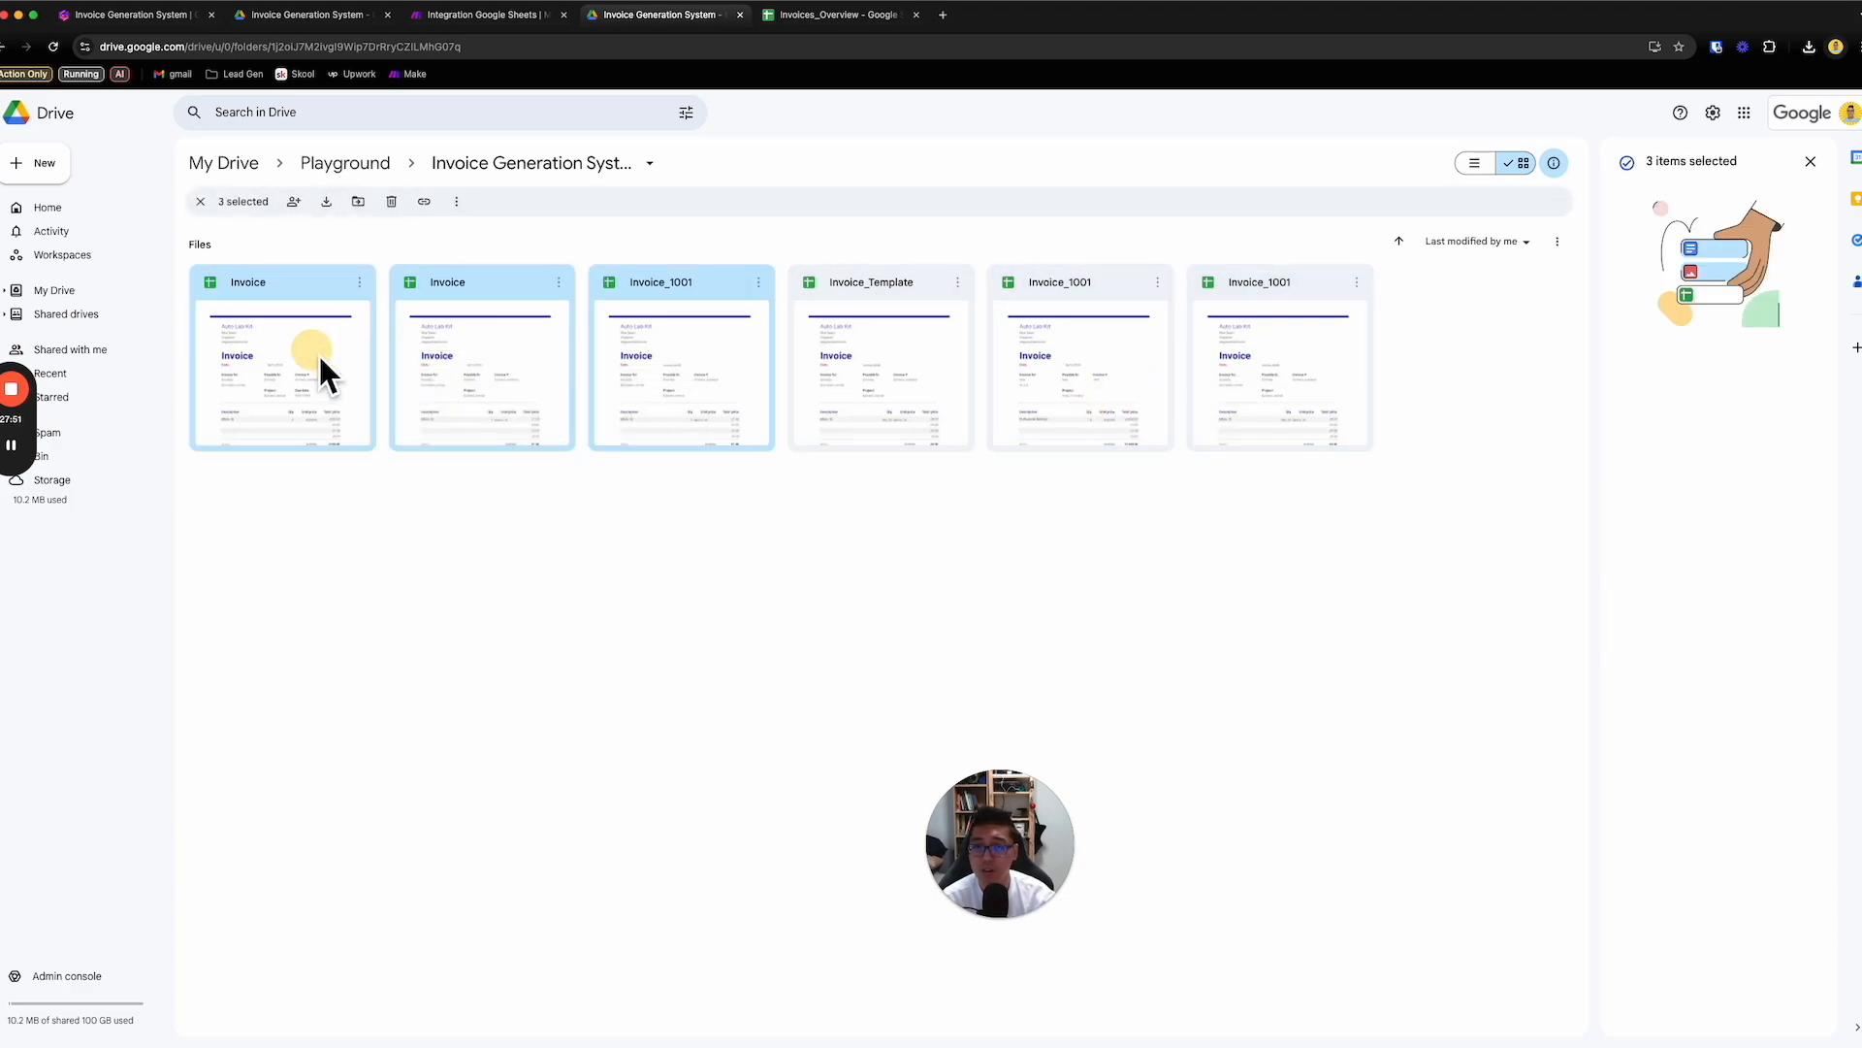
pyautogui.rightClick(542, 357)
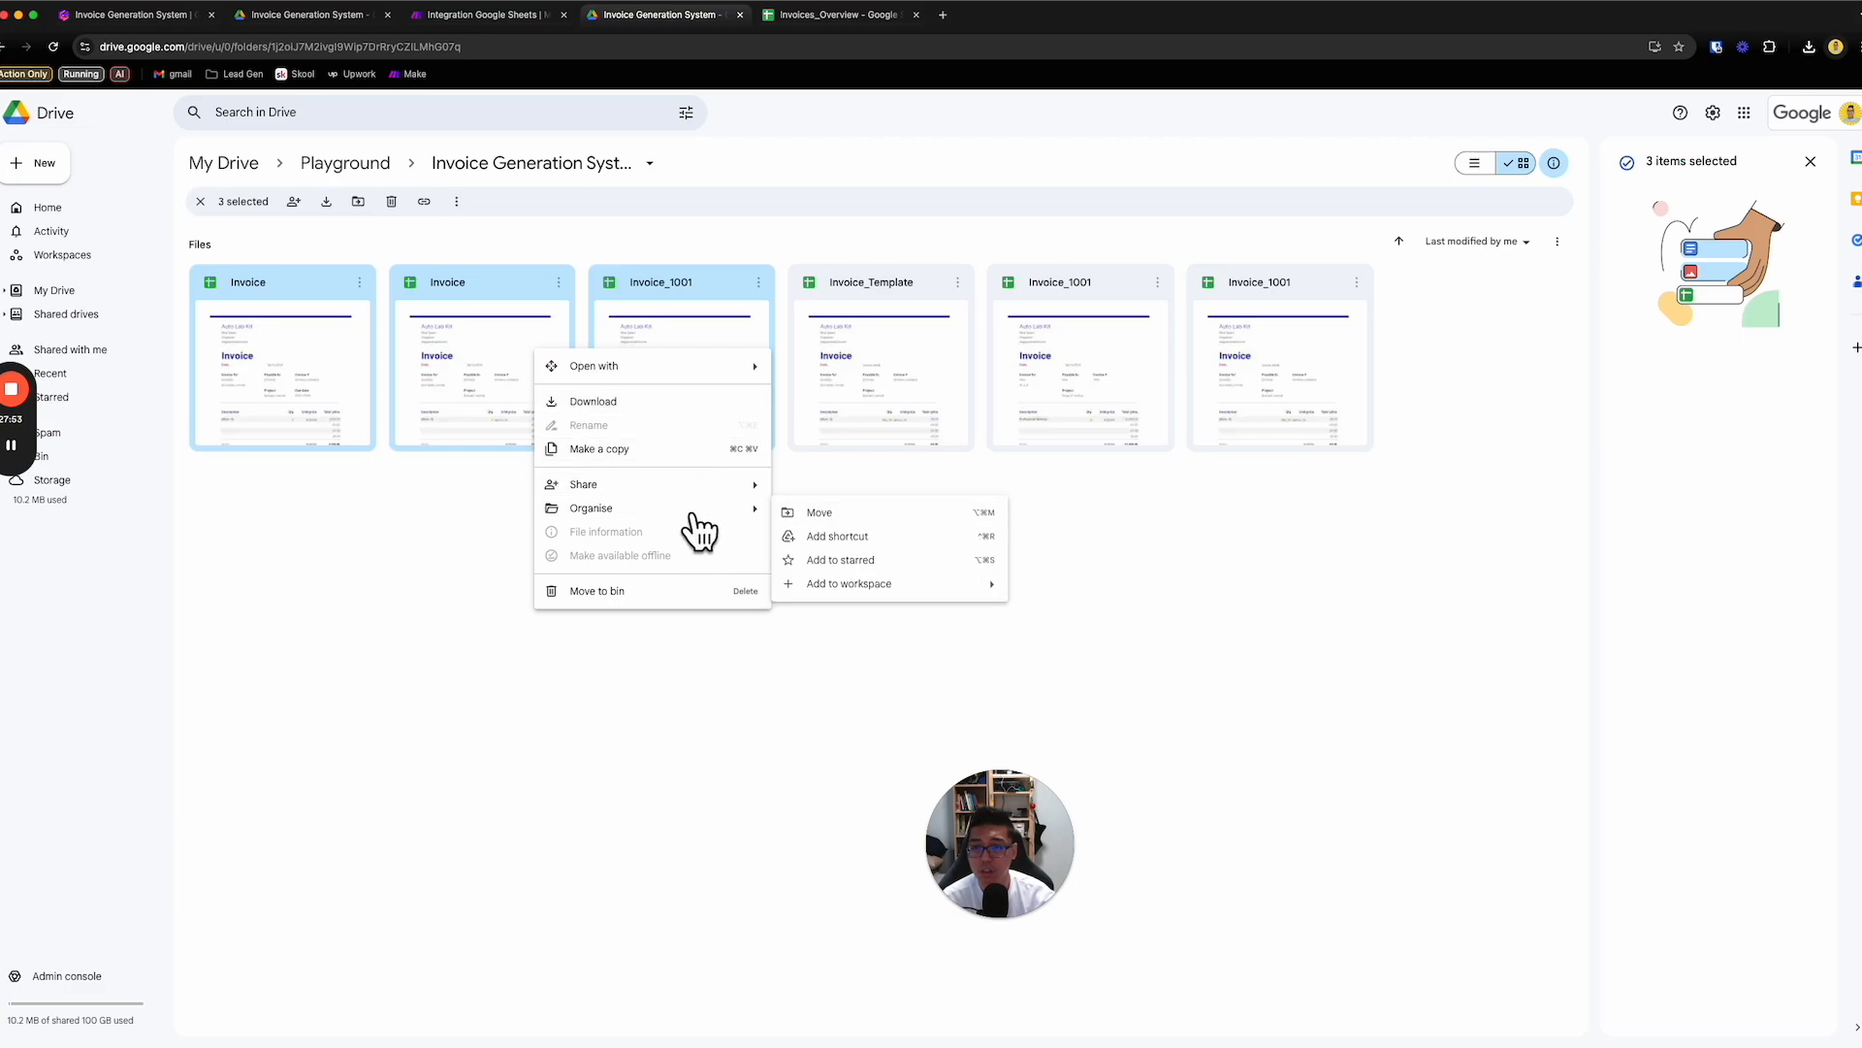
pyautogui.click(673, 605)
pyautogui.click(1000, 626)
# - Move the two remaining Invoice_1001 files to the bin, keeping only Invoice_Template in the folder
pyautogui.moveTo(698, 549); pyautogui.dragTo(510, 364)
pyautogui.rightClick(510, 364)
pyautogui.click(656, 605)
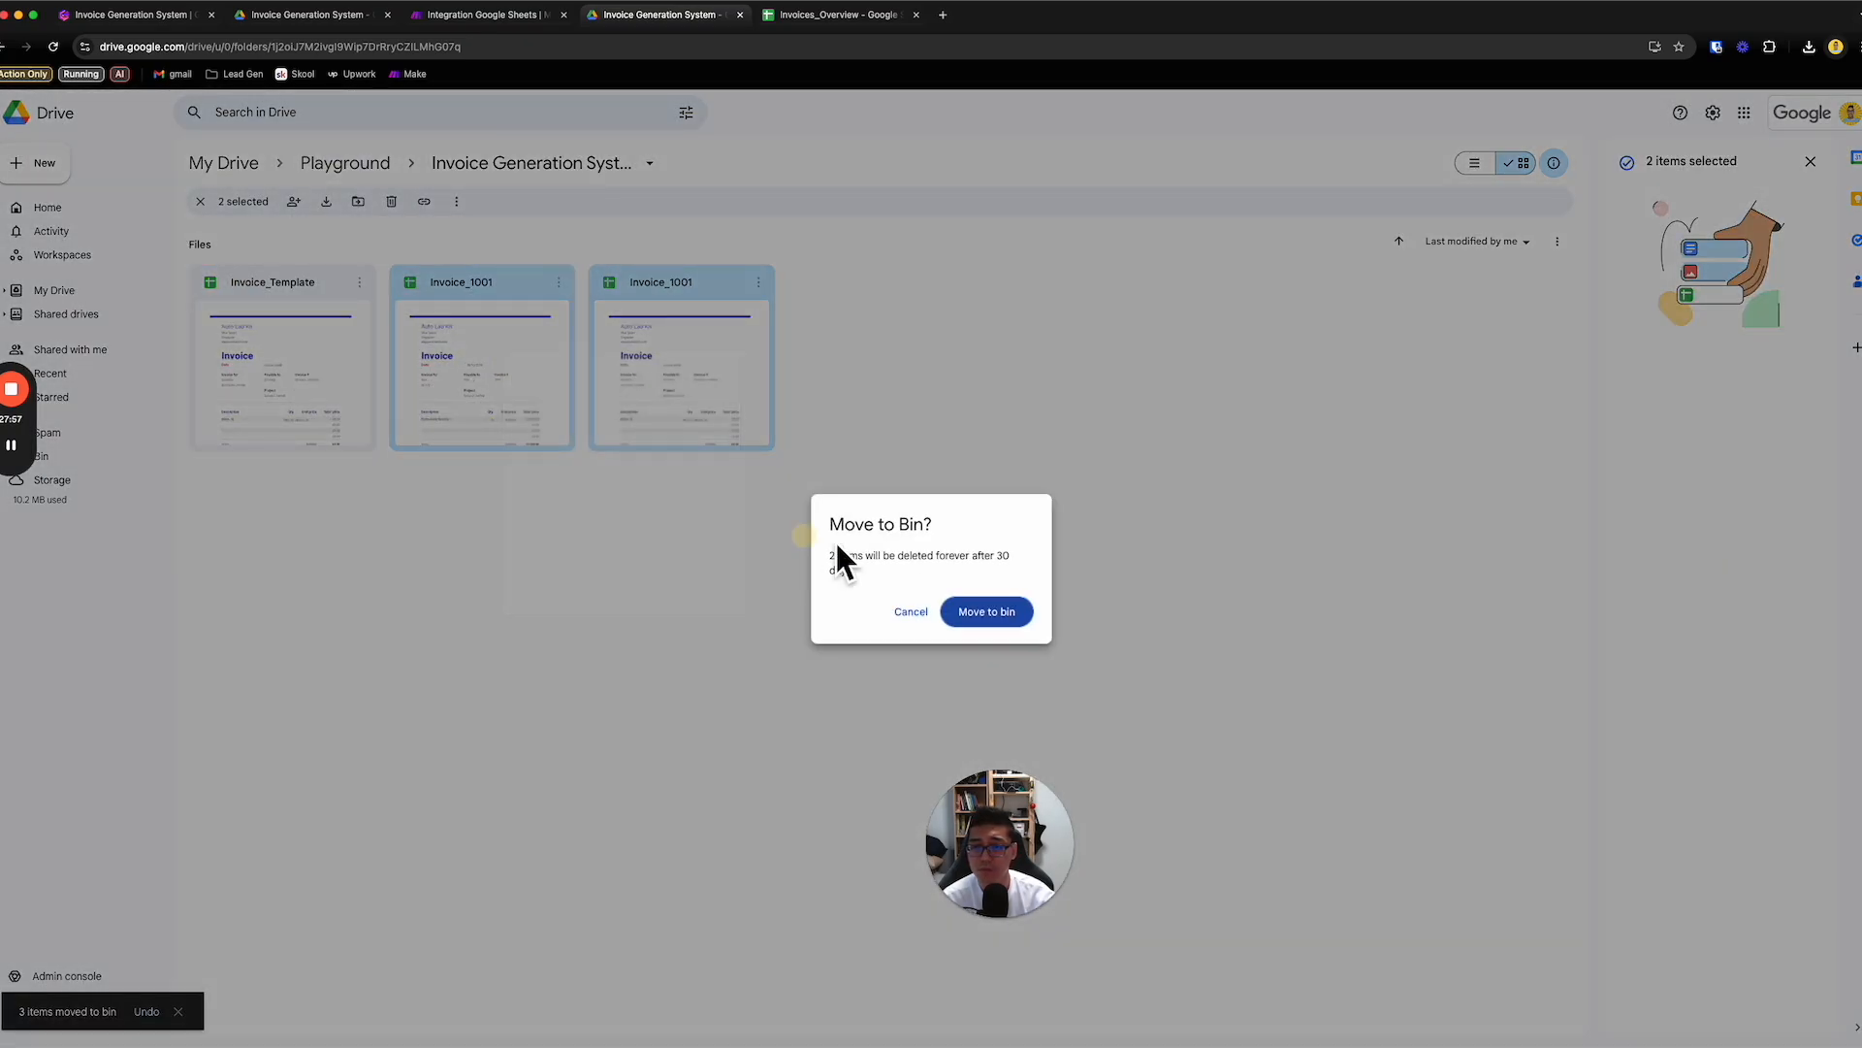
pyautogui.click(986, 613)
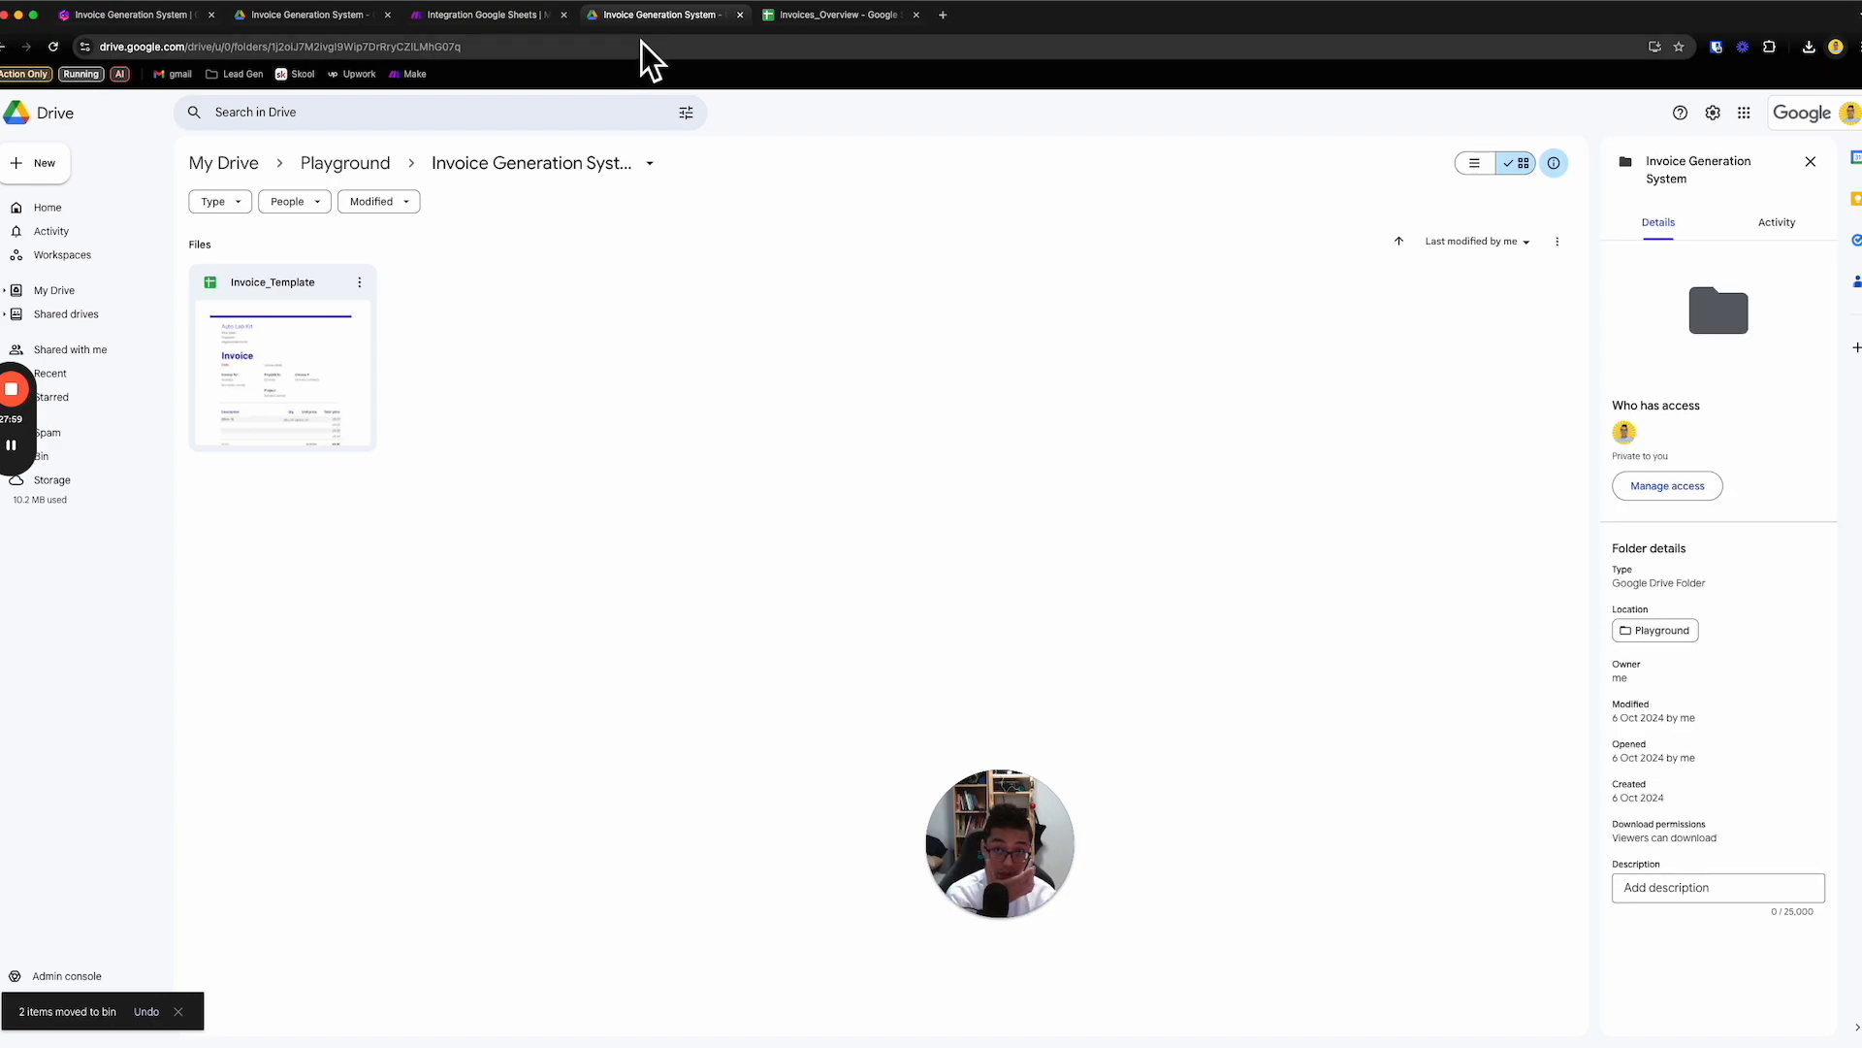
# - Switch to the Invoices_Overview sheet and clear the Invoice URL in H2
pyautogui.click(838, 25)
pyautogui.click(1178, 416)
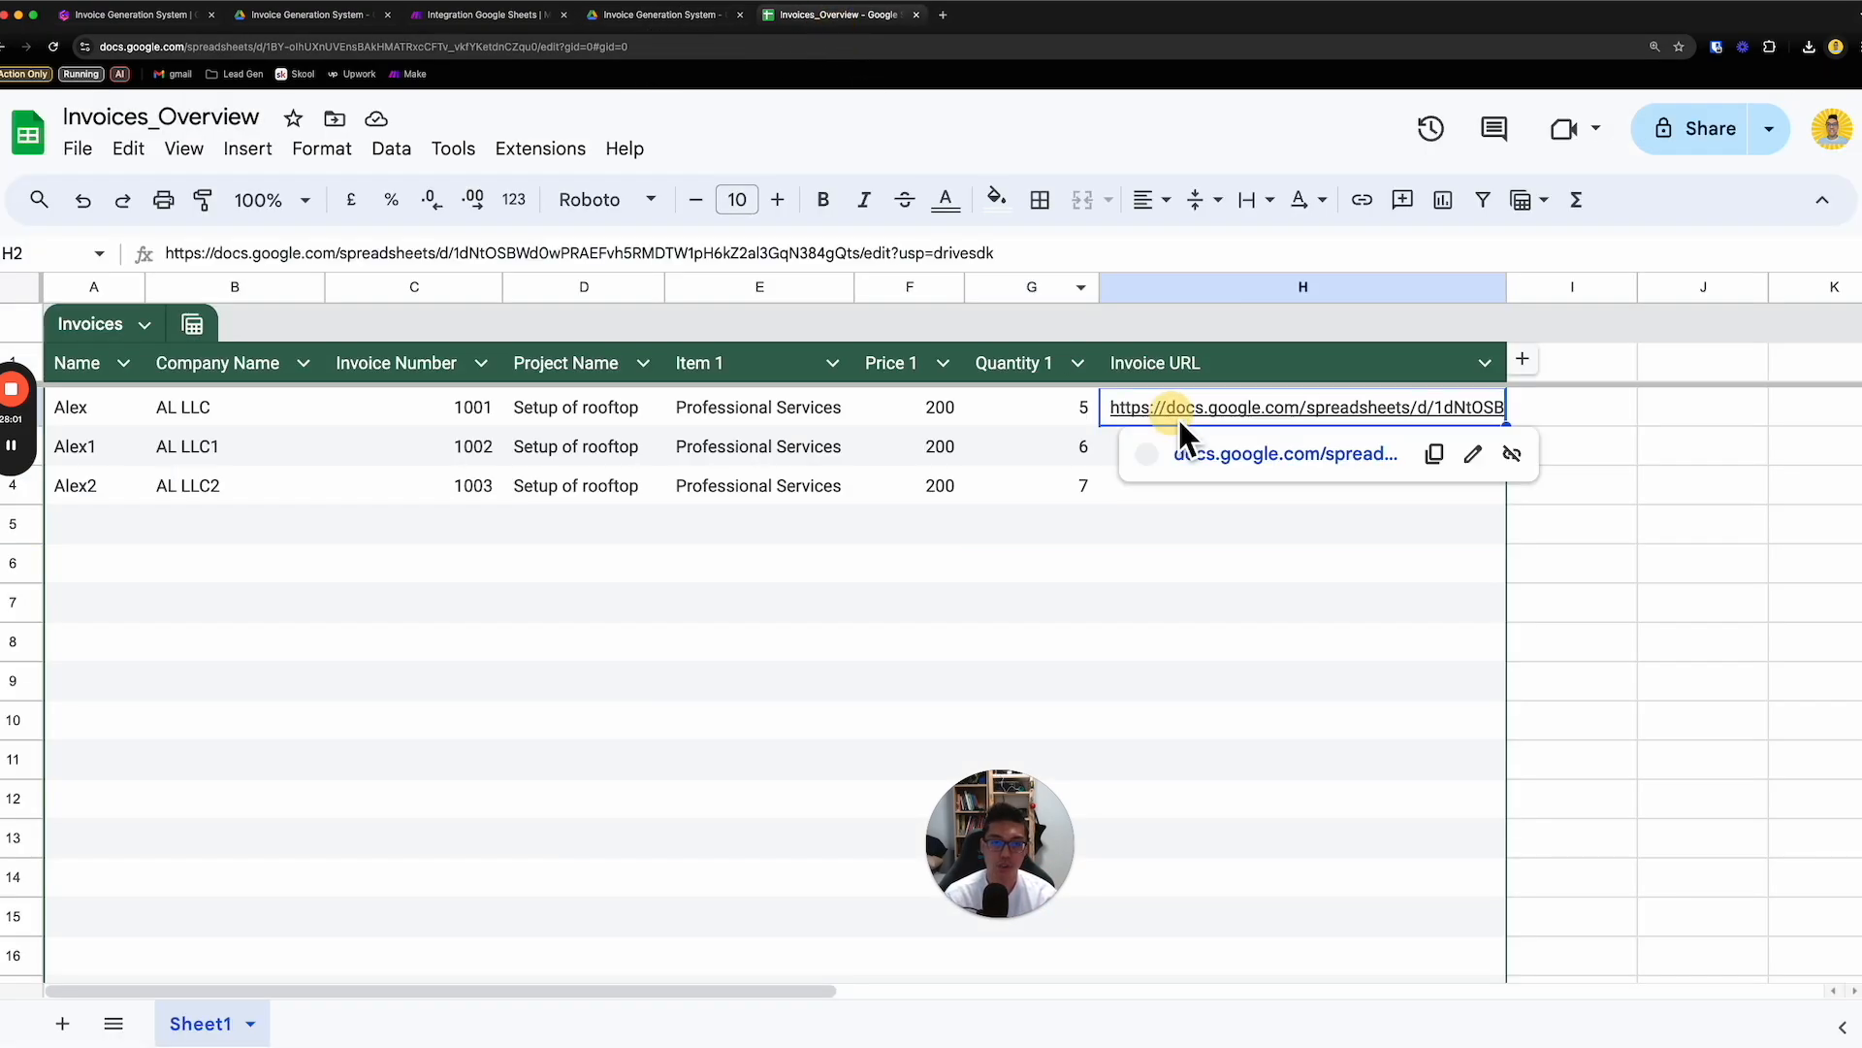
pyautogui.press('BackSpace')
pyautogui.press('BackSpace')
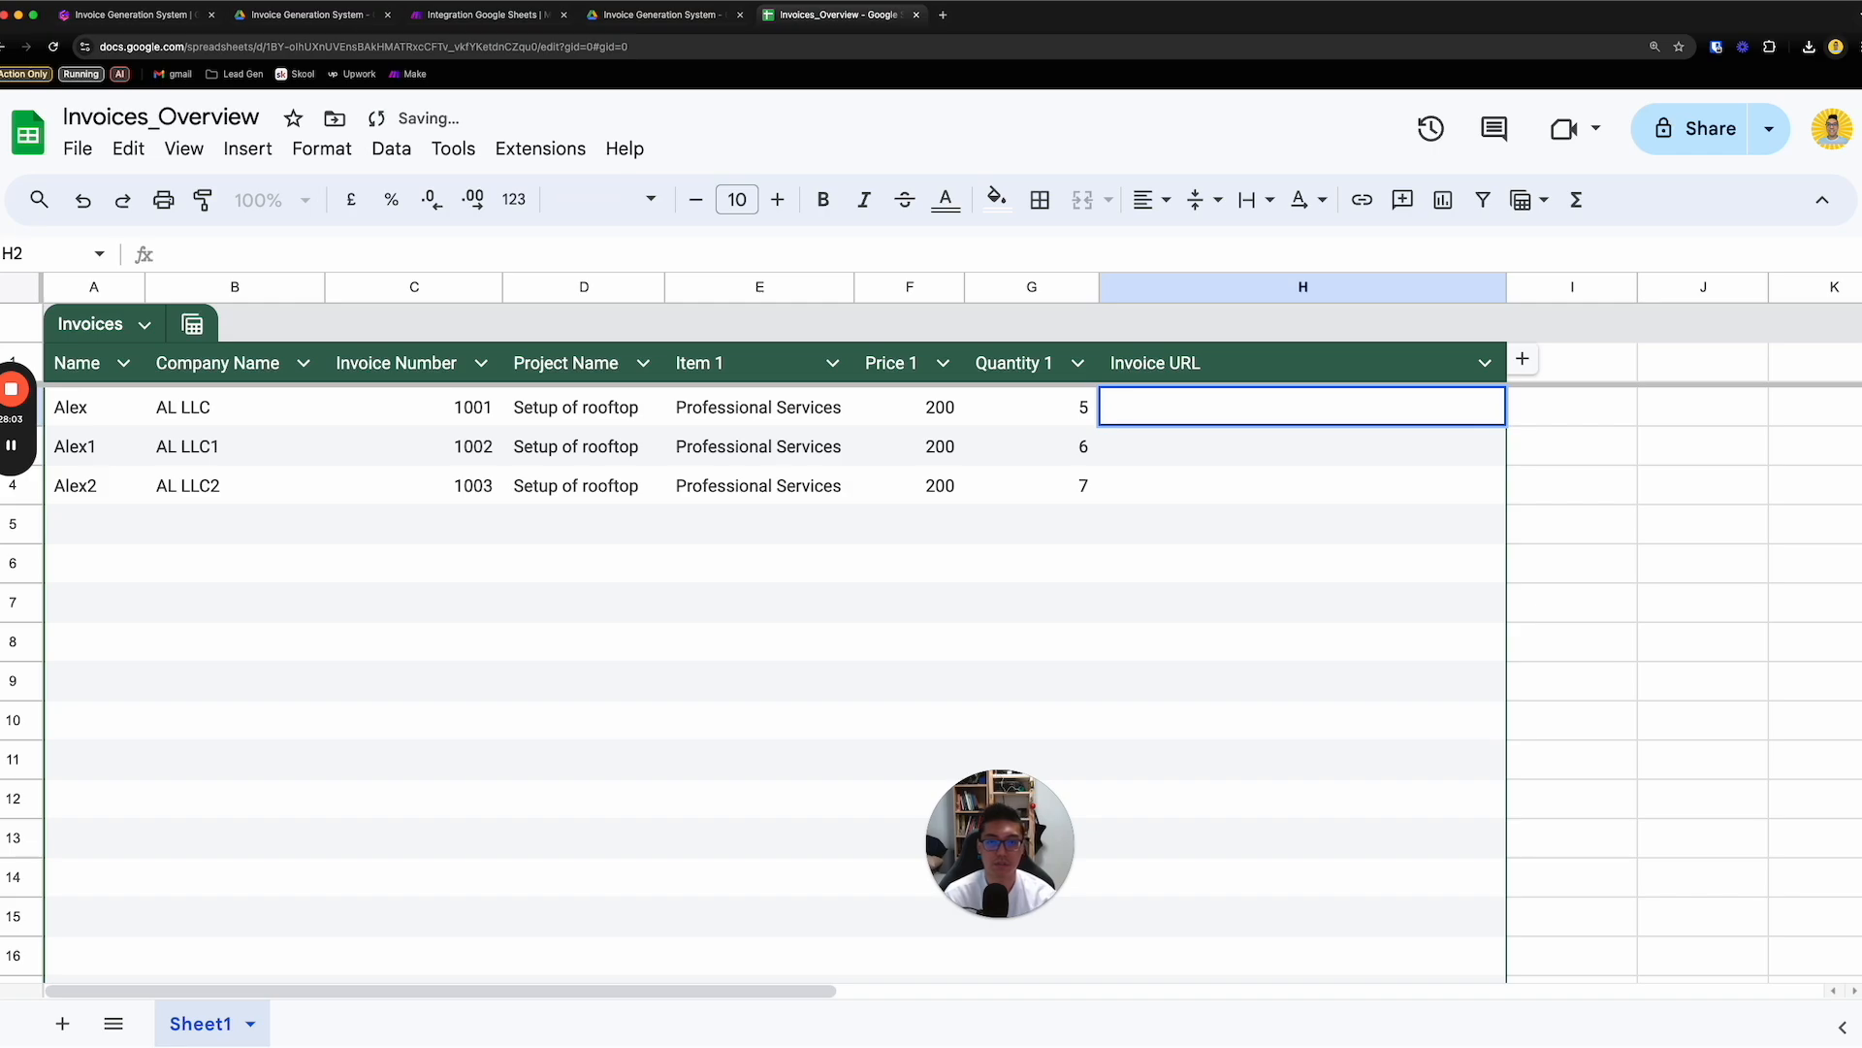
# - Switch to the Make scenario, review the Read Master Invoices List module's settings, and run the scenario once
pyautogui.click(516, 25)
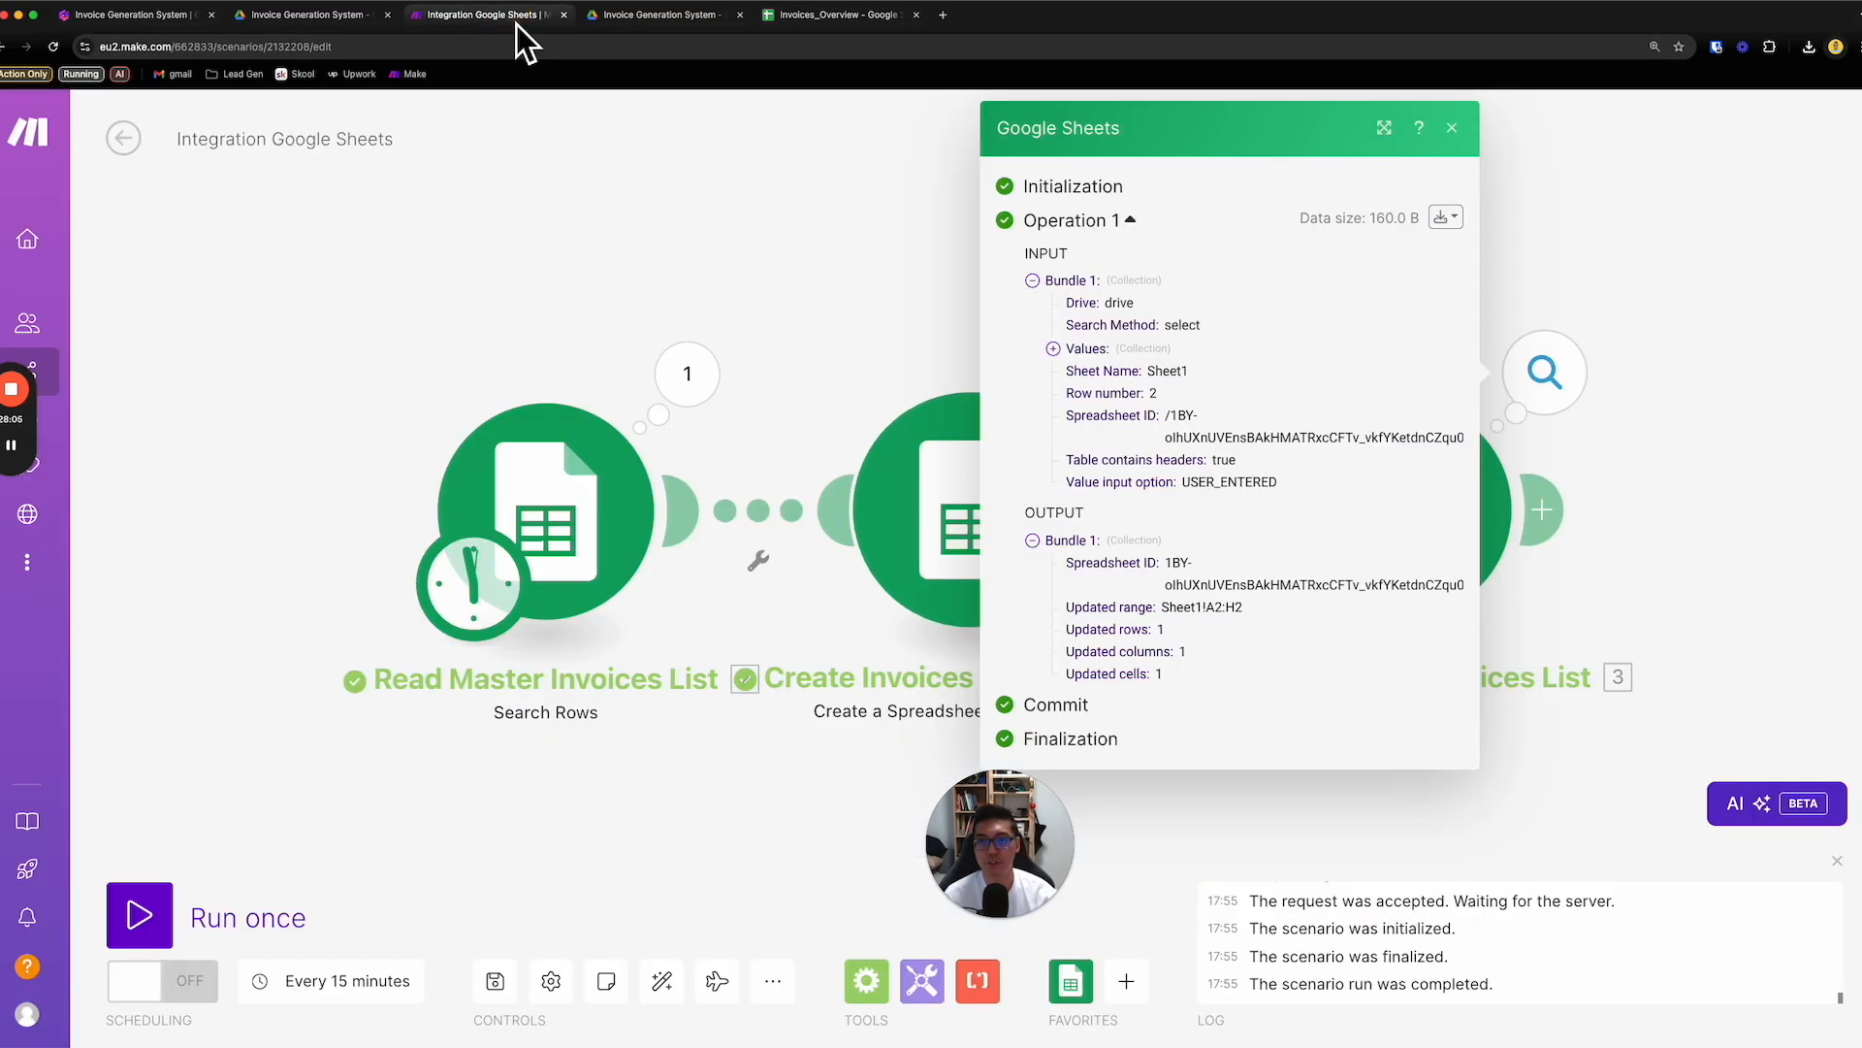
pyautogui.click(859, 373)
pyautogui.click(633, 503)
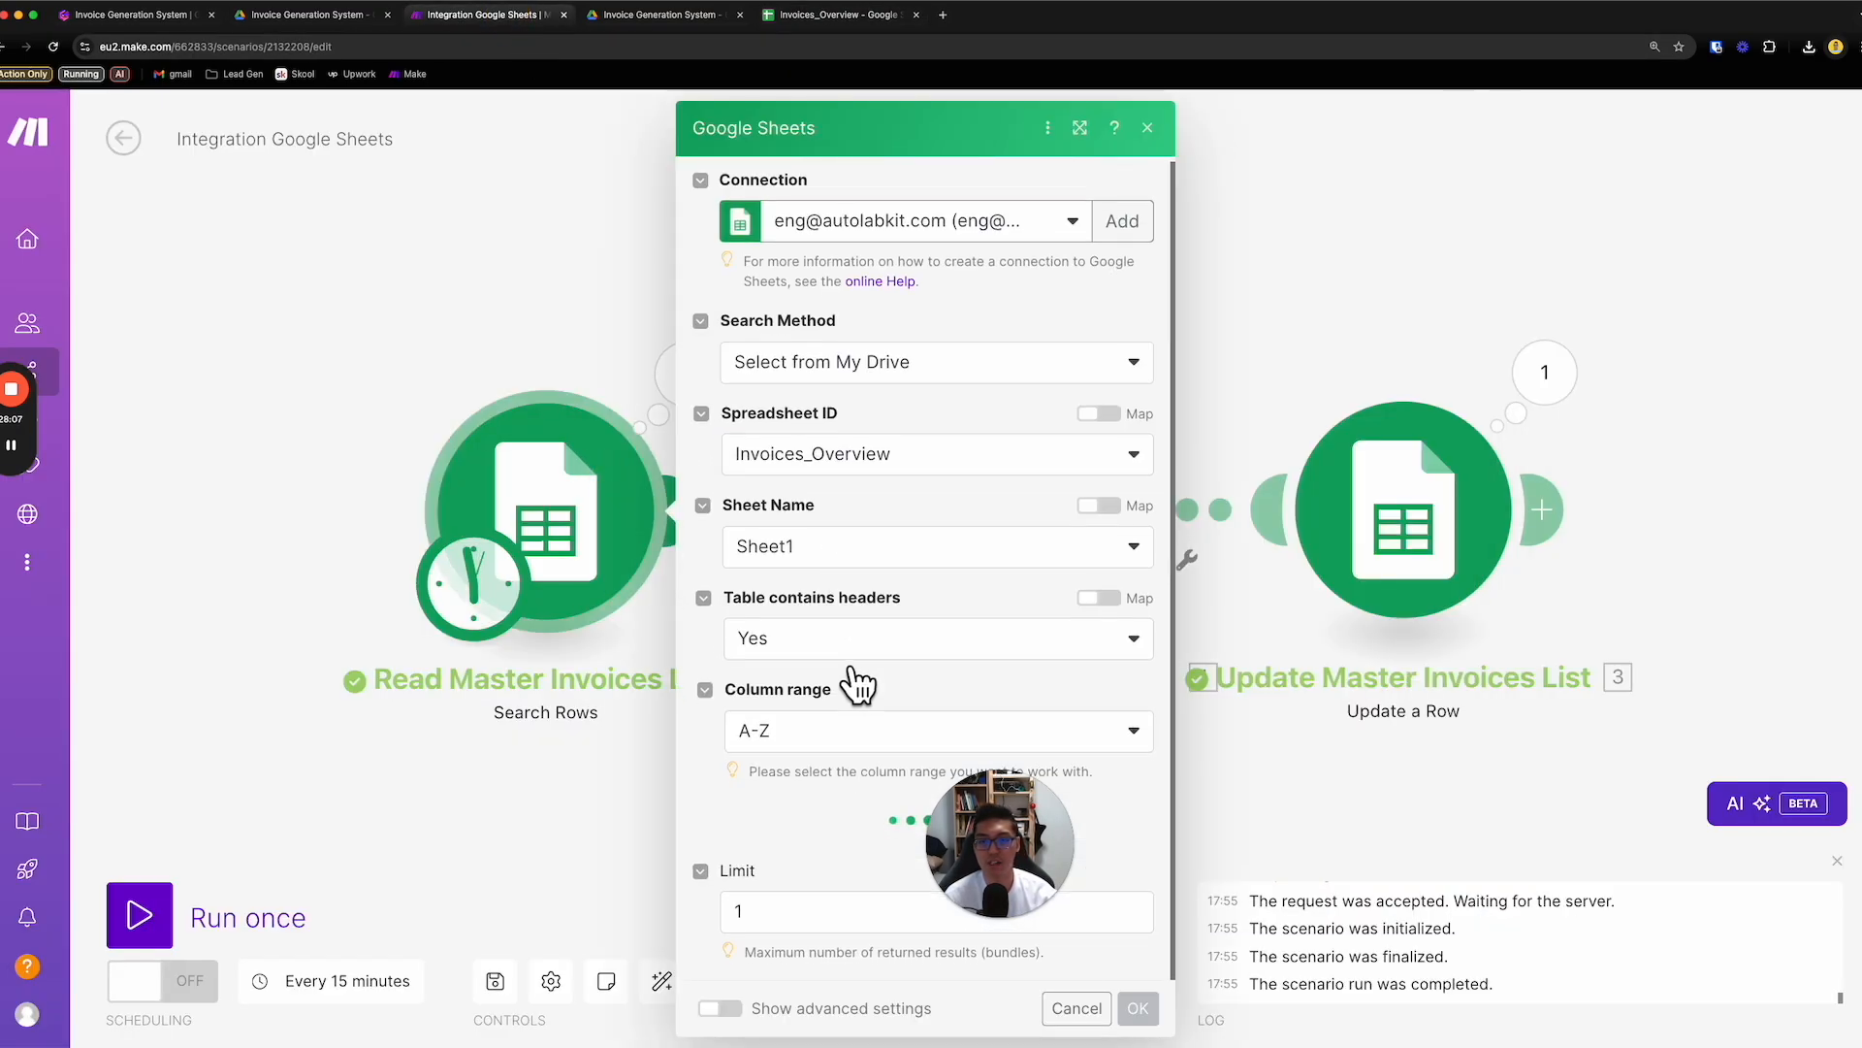
pyautogui.scroll(-5, 850, 877)
pyautogui.click(1079, 1008)
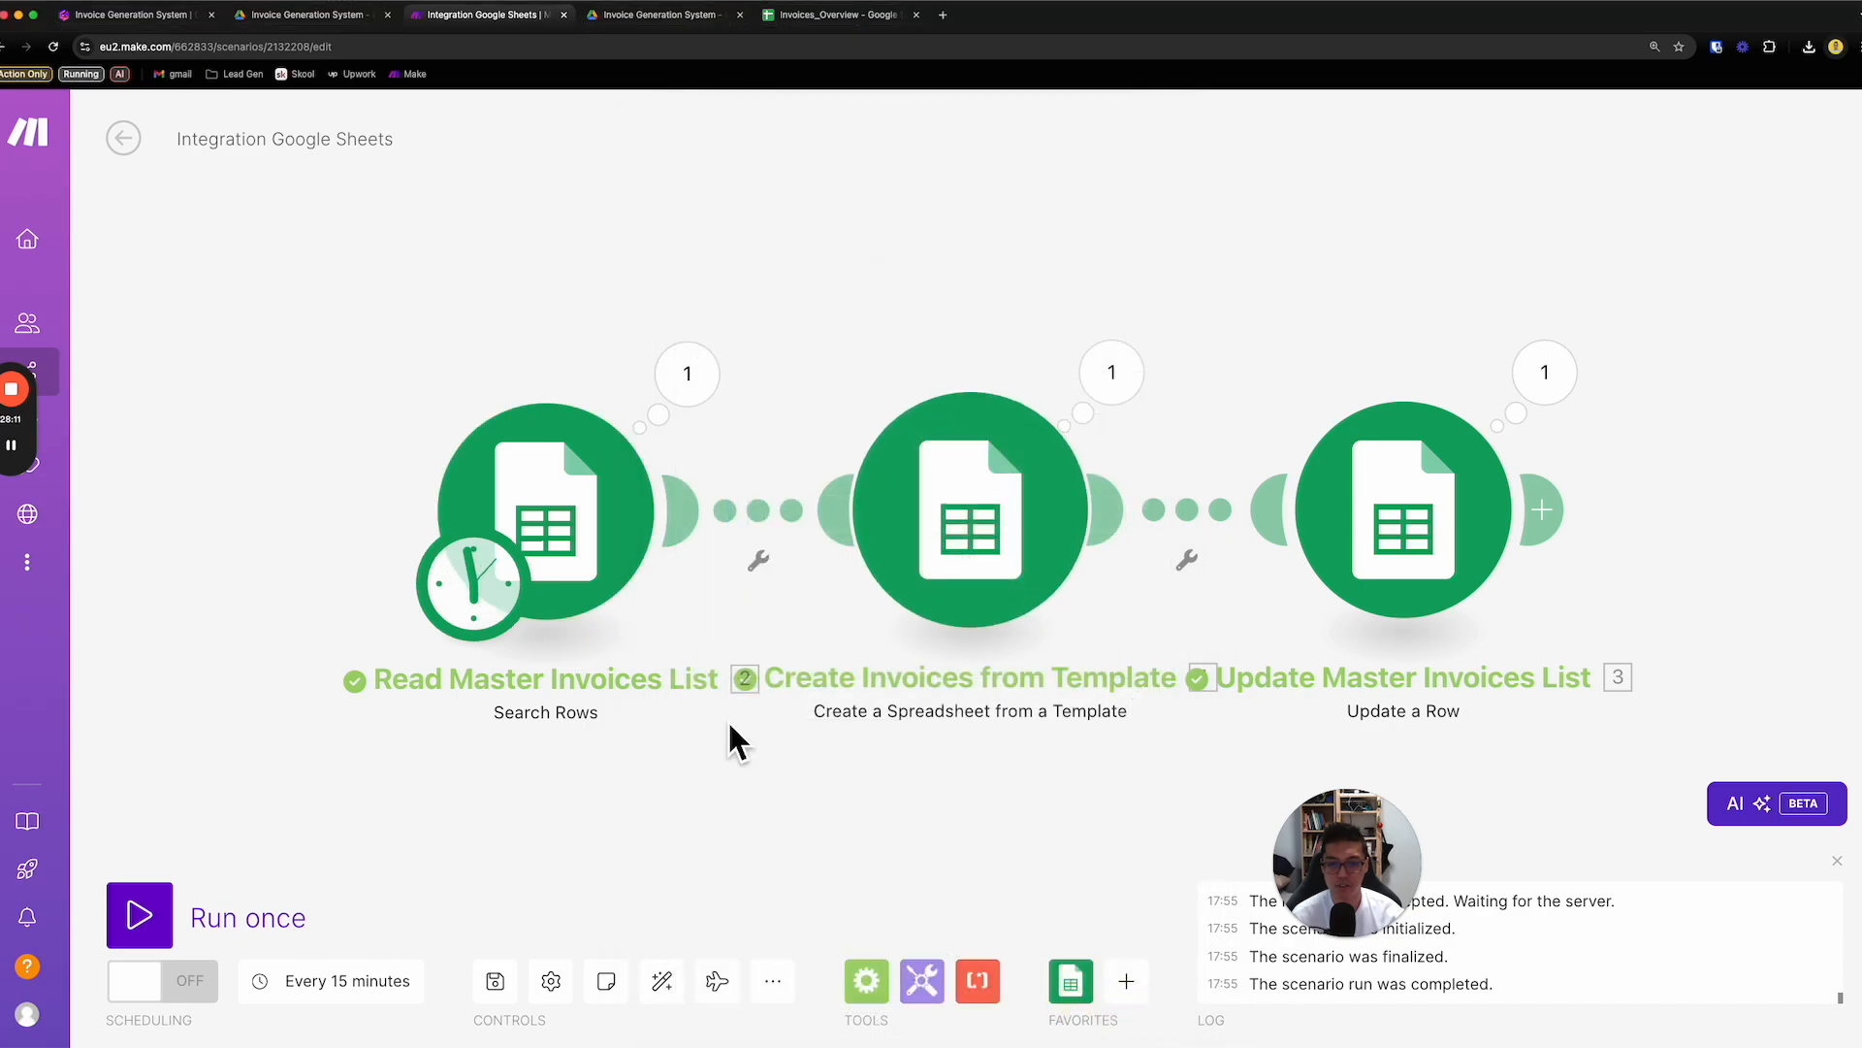
pyautogui.click(167, 922)
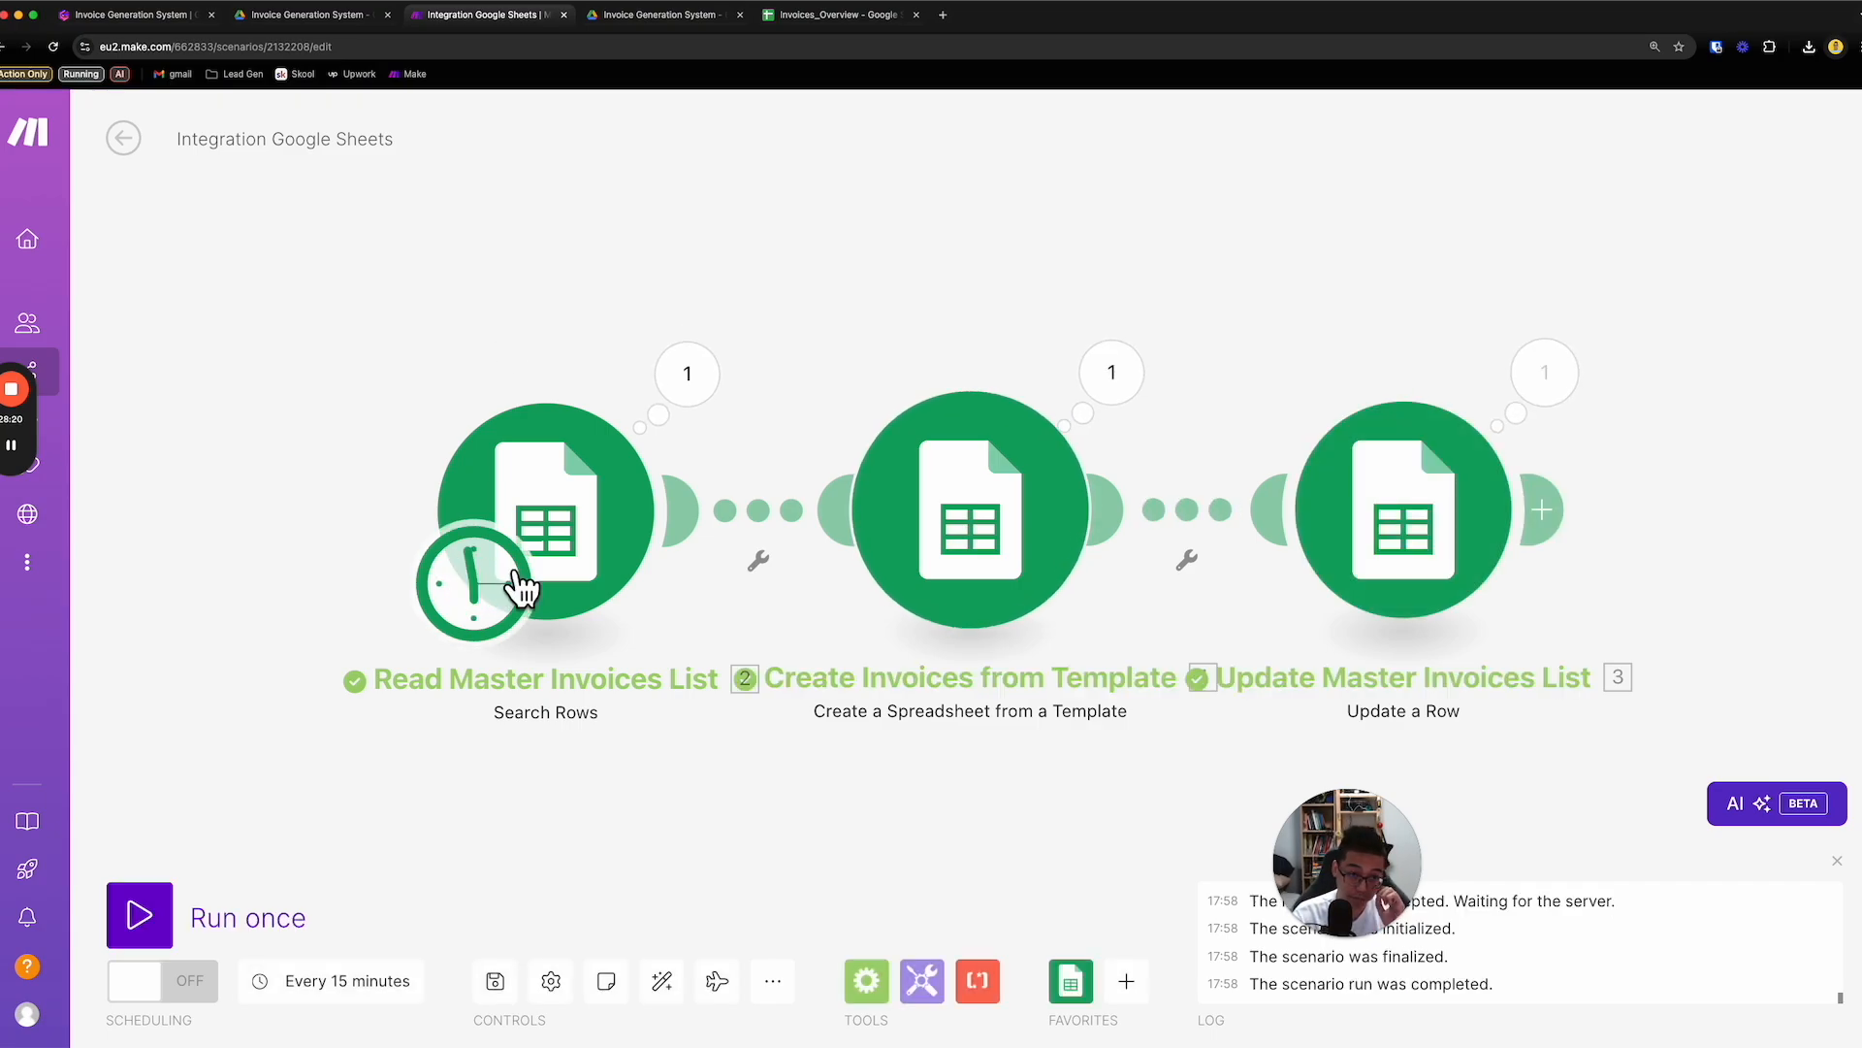
# - Compare the Invoice URL column in Invoices_Overview with the run output of the Update Master Invoices List module in Make
pyautogui.click(811, 18)
pyautogui.click(1015, 635)
pyautogui.click(1113, 572)
pyautogui.click(1219, 417)
pyautogui.click(931, 572)
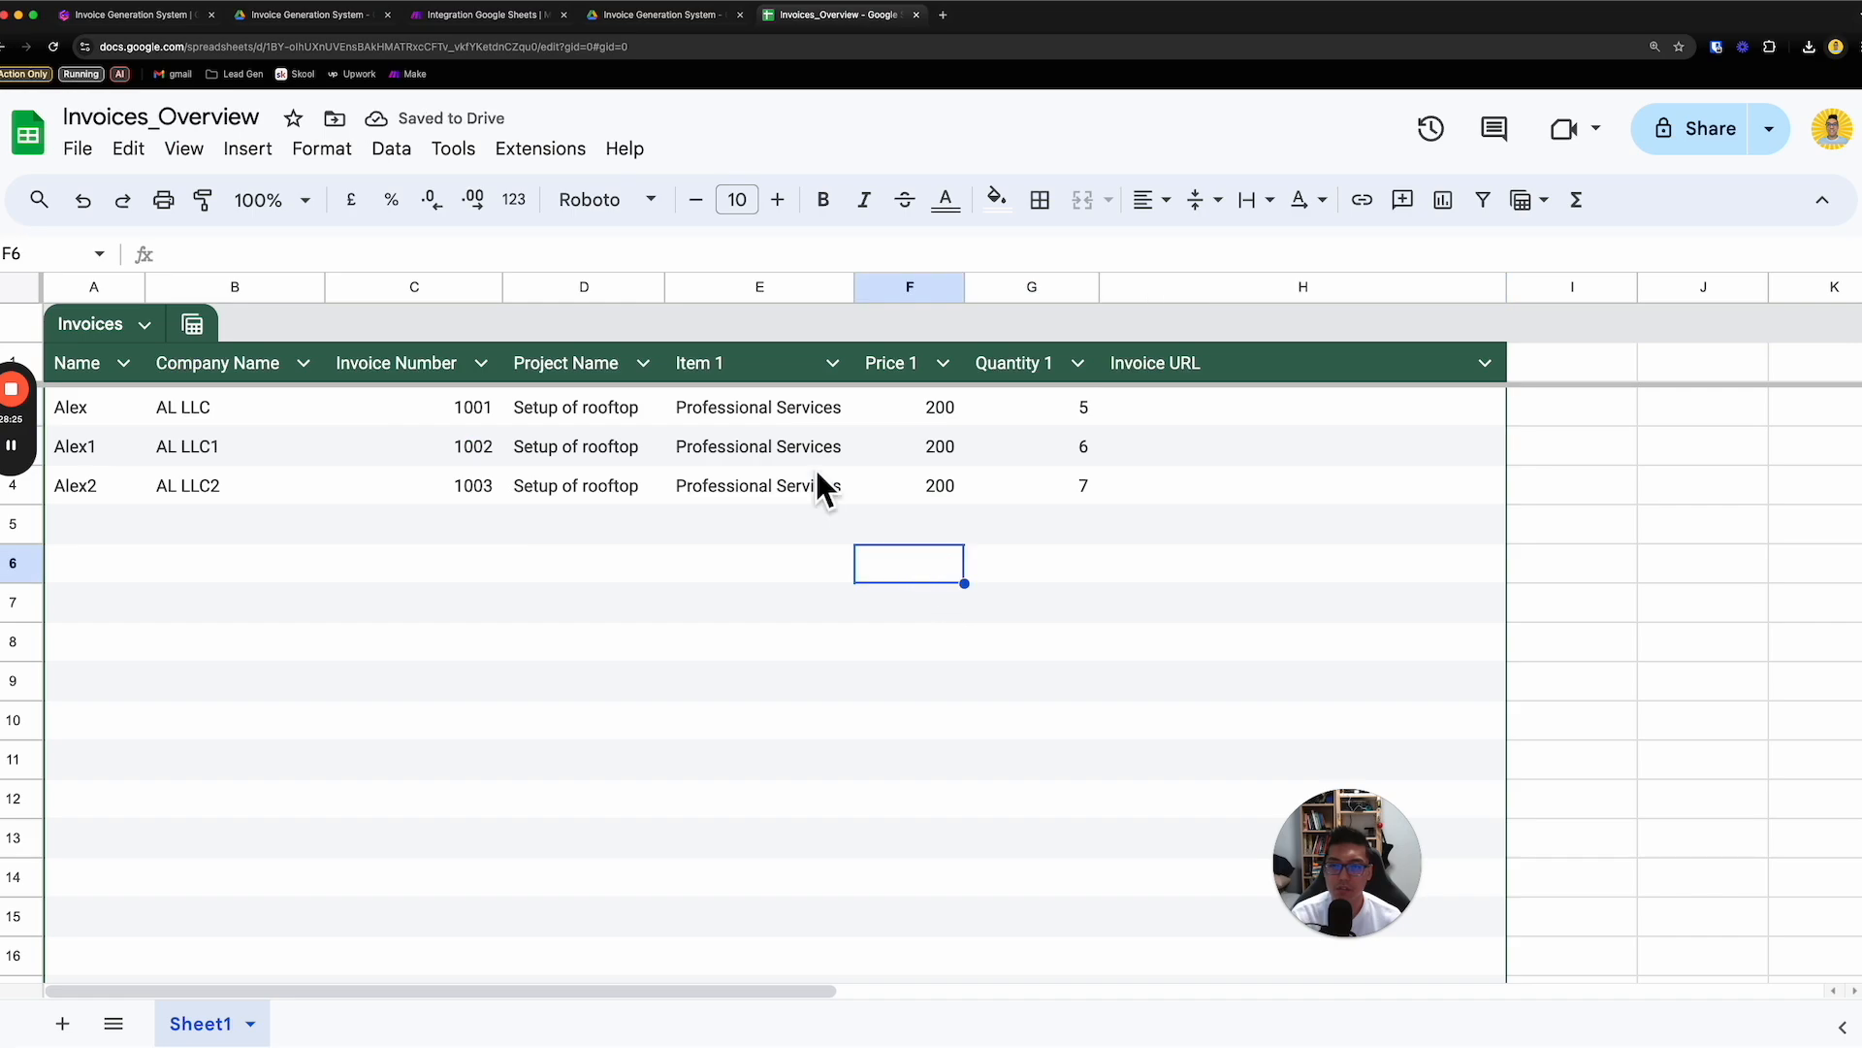
pyautogui.click(559, 19)
pyautogui.click(1535, 419)
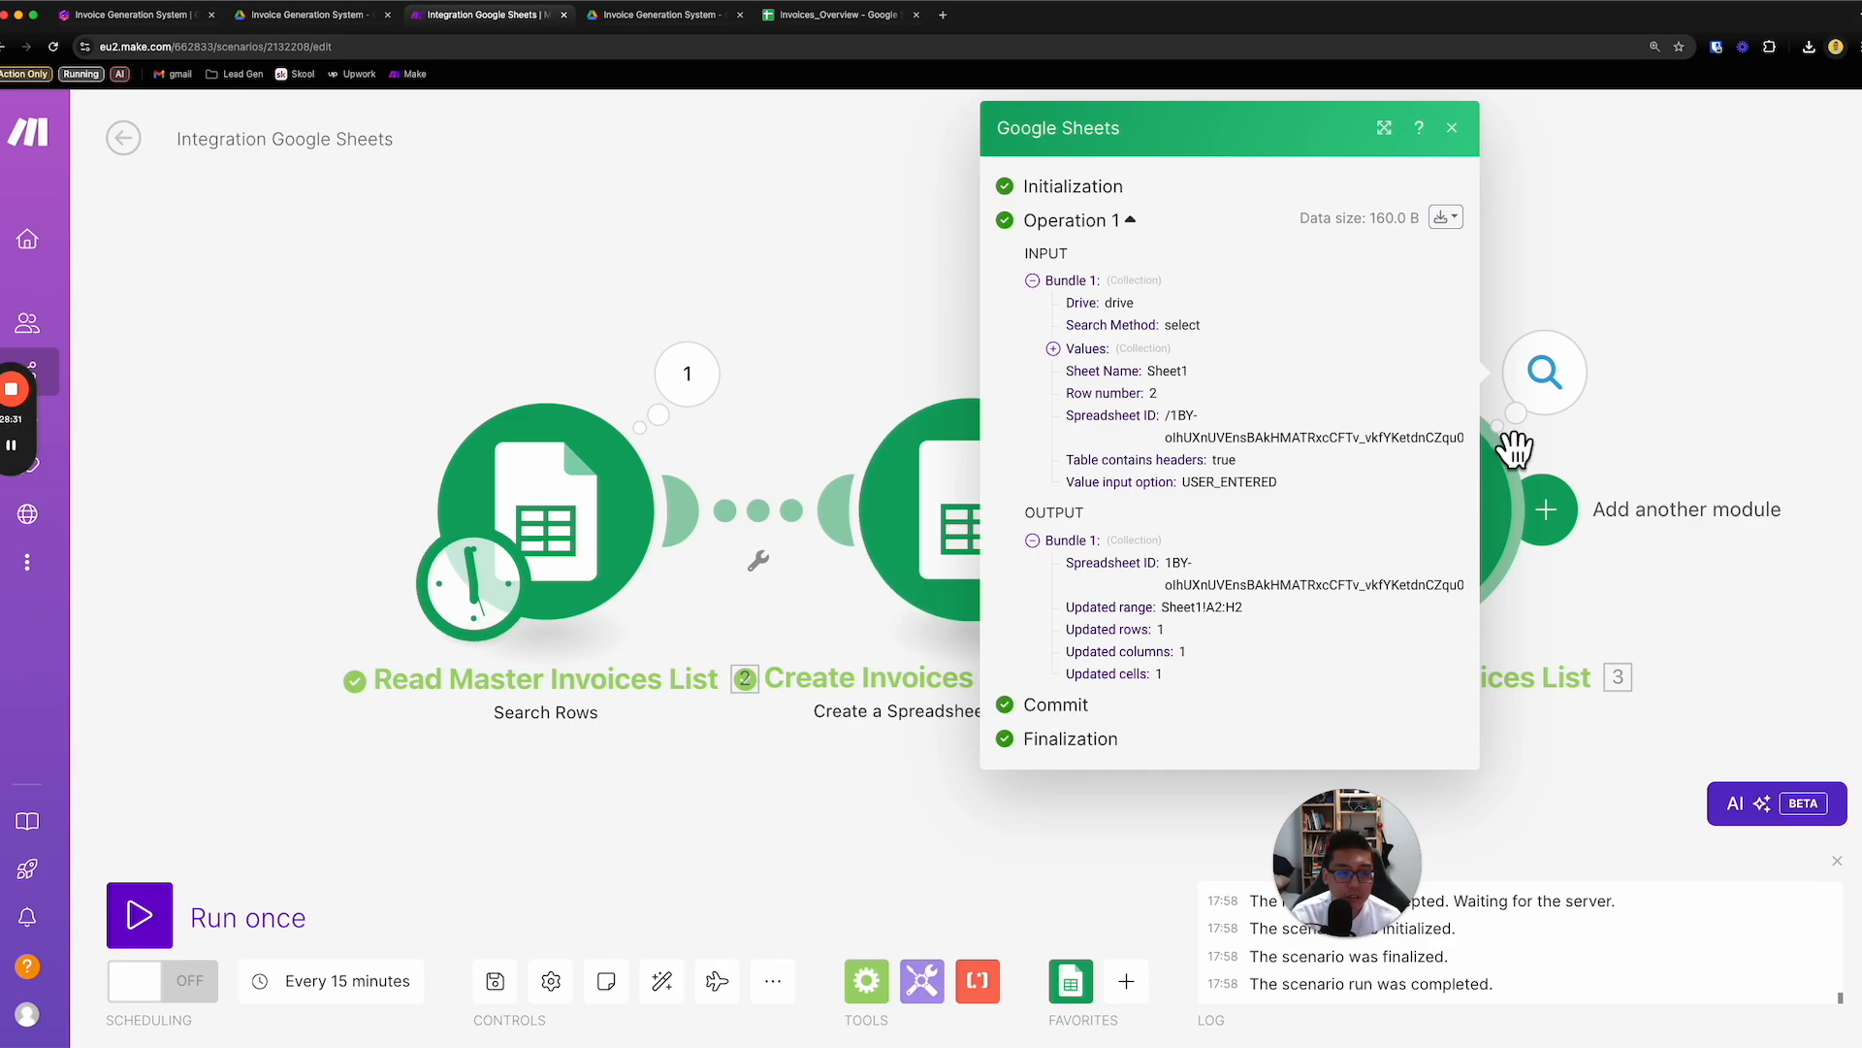
pyautogui.click(1561, 299)
pyautogui.click(838, 16)
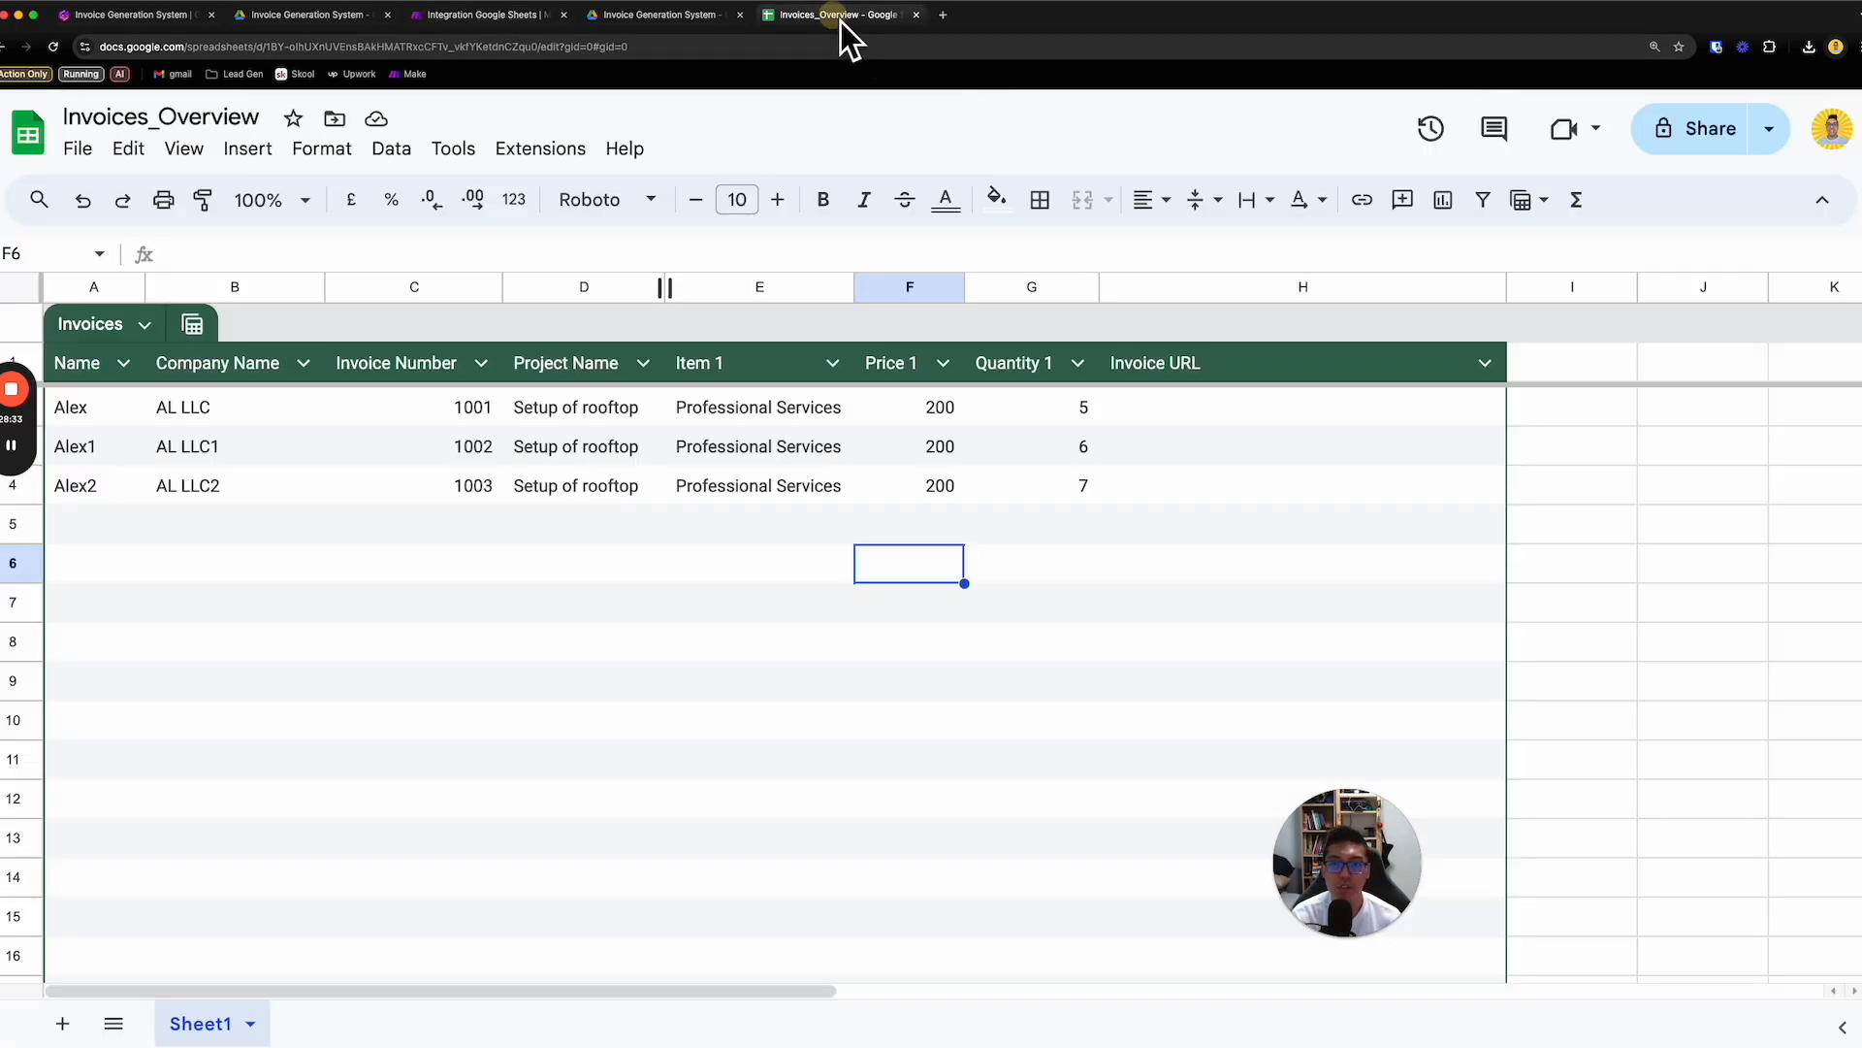
pyautogui.click(1201, 408)
# - Switch to the Invoice Generation System folder in Drive and move the newly generated Invoice_1001 file to the bin
pyautogui.click(695, 29)
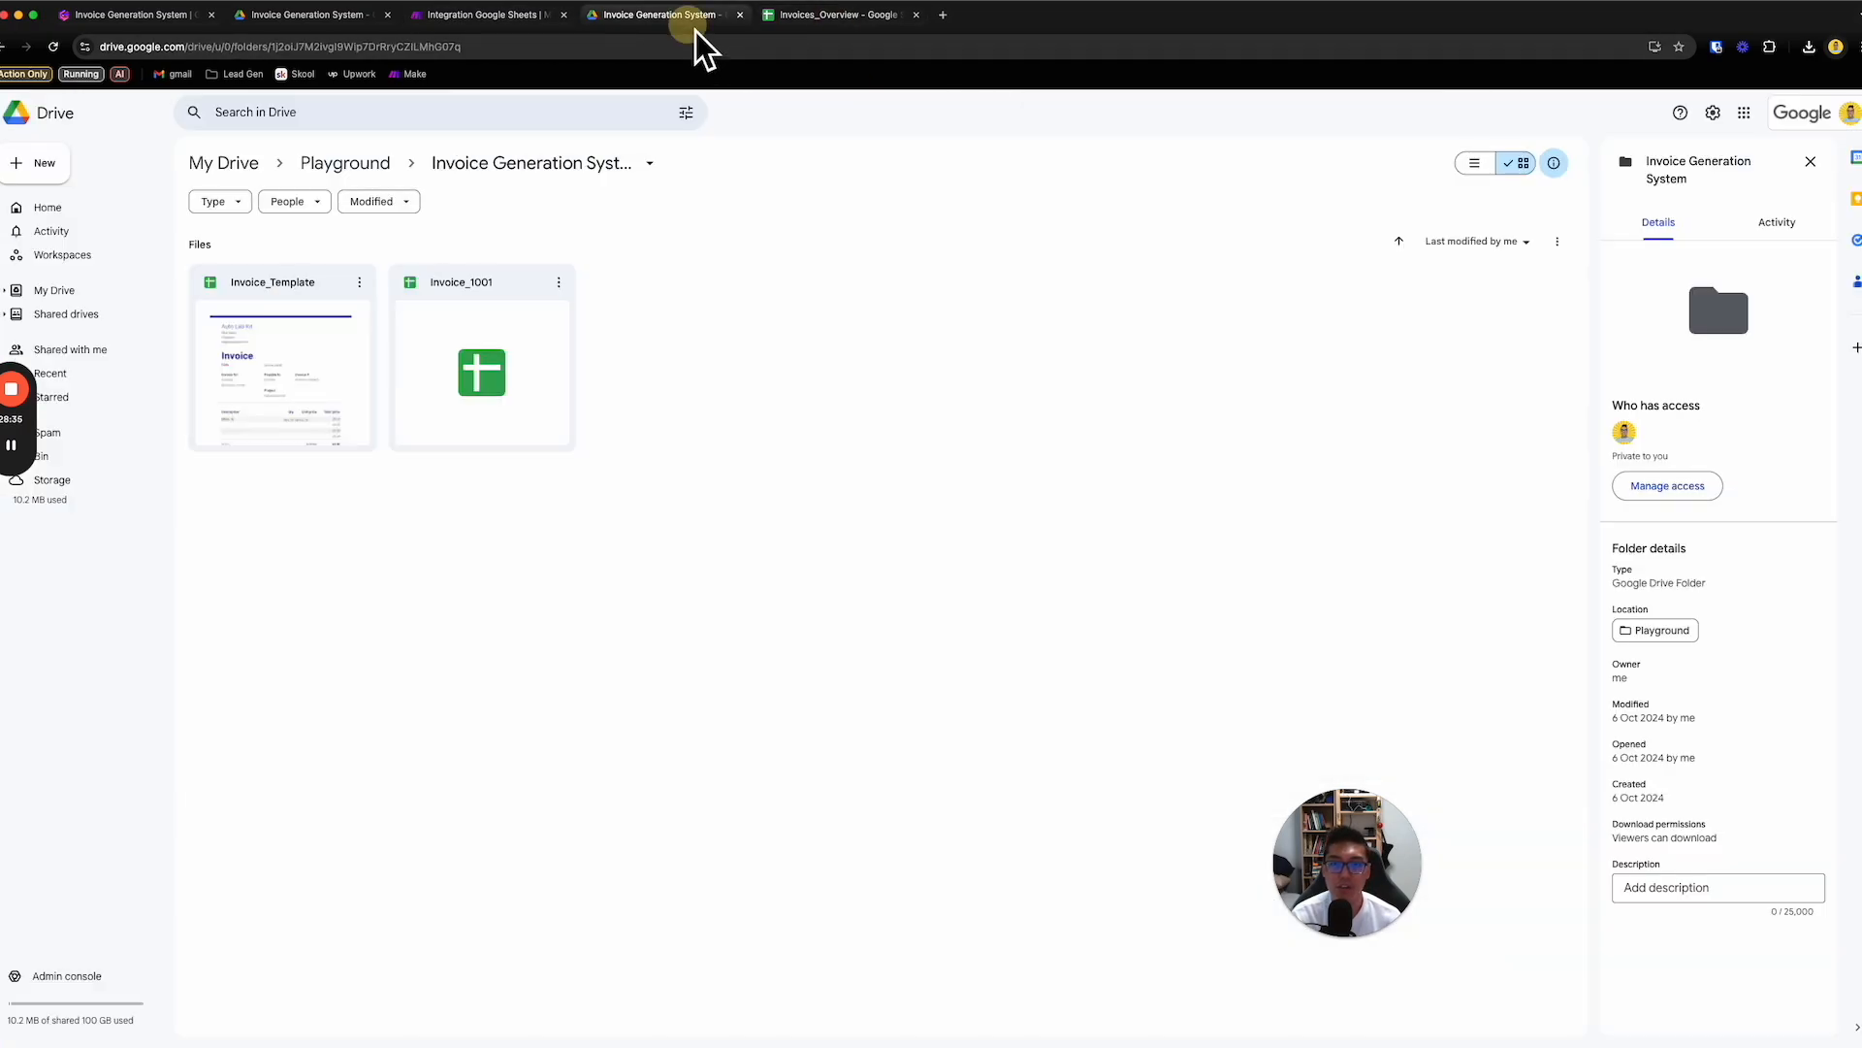
pyautogui.click(508, 346)
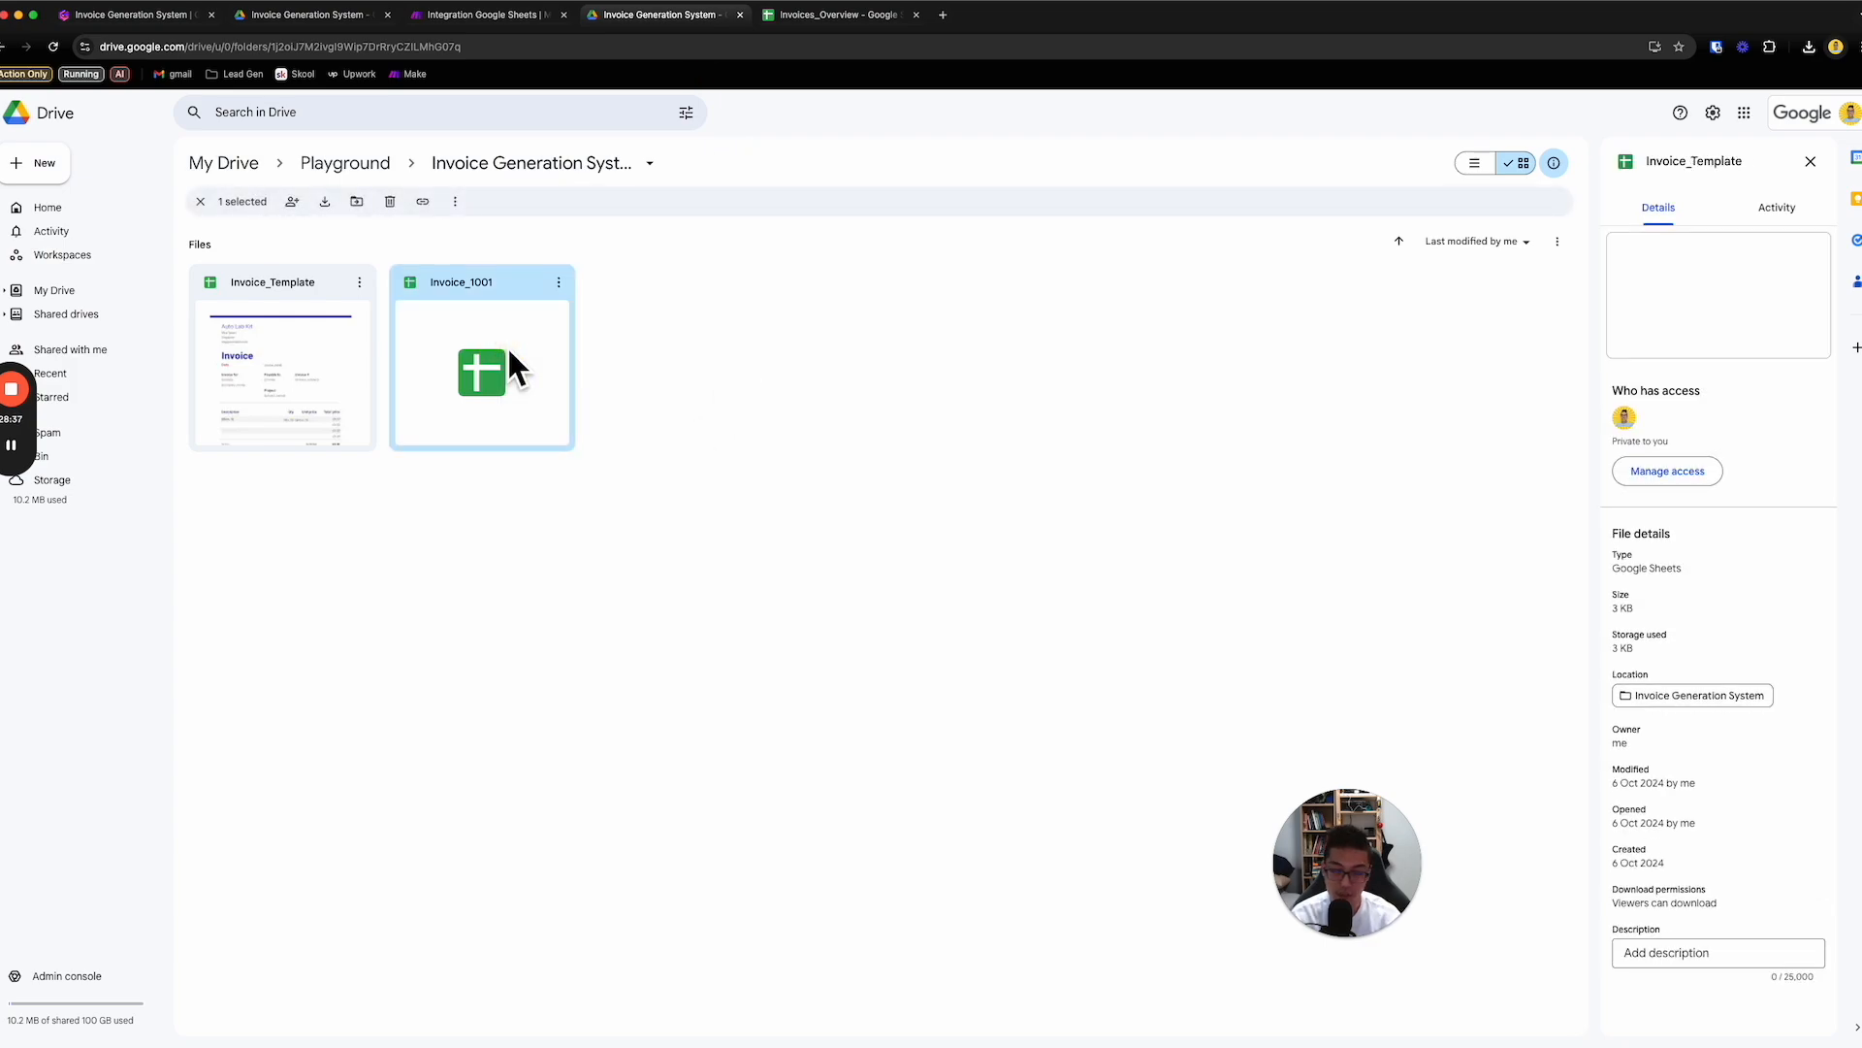
pyautogui.rightClick(509, 351)
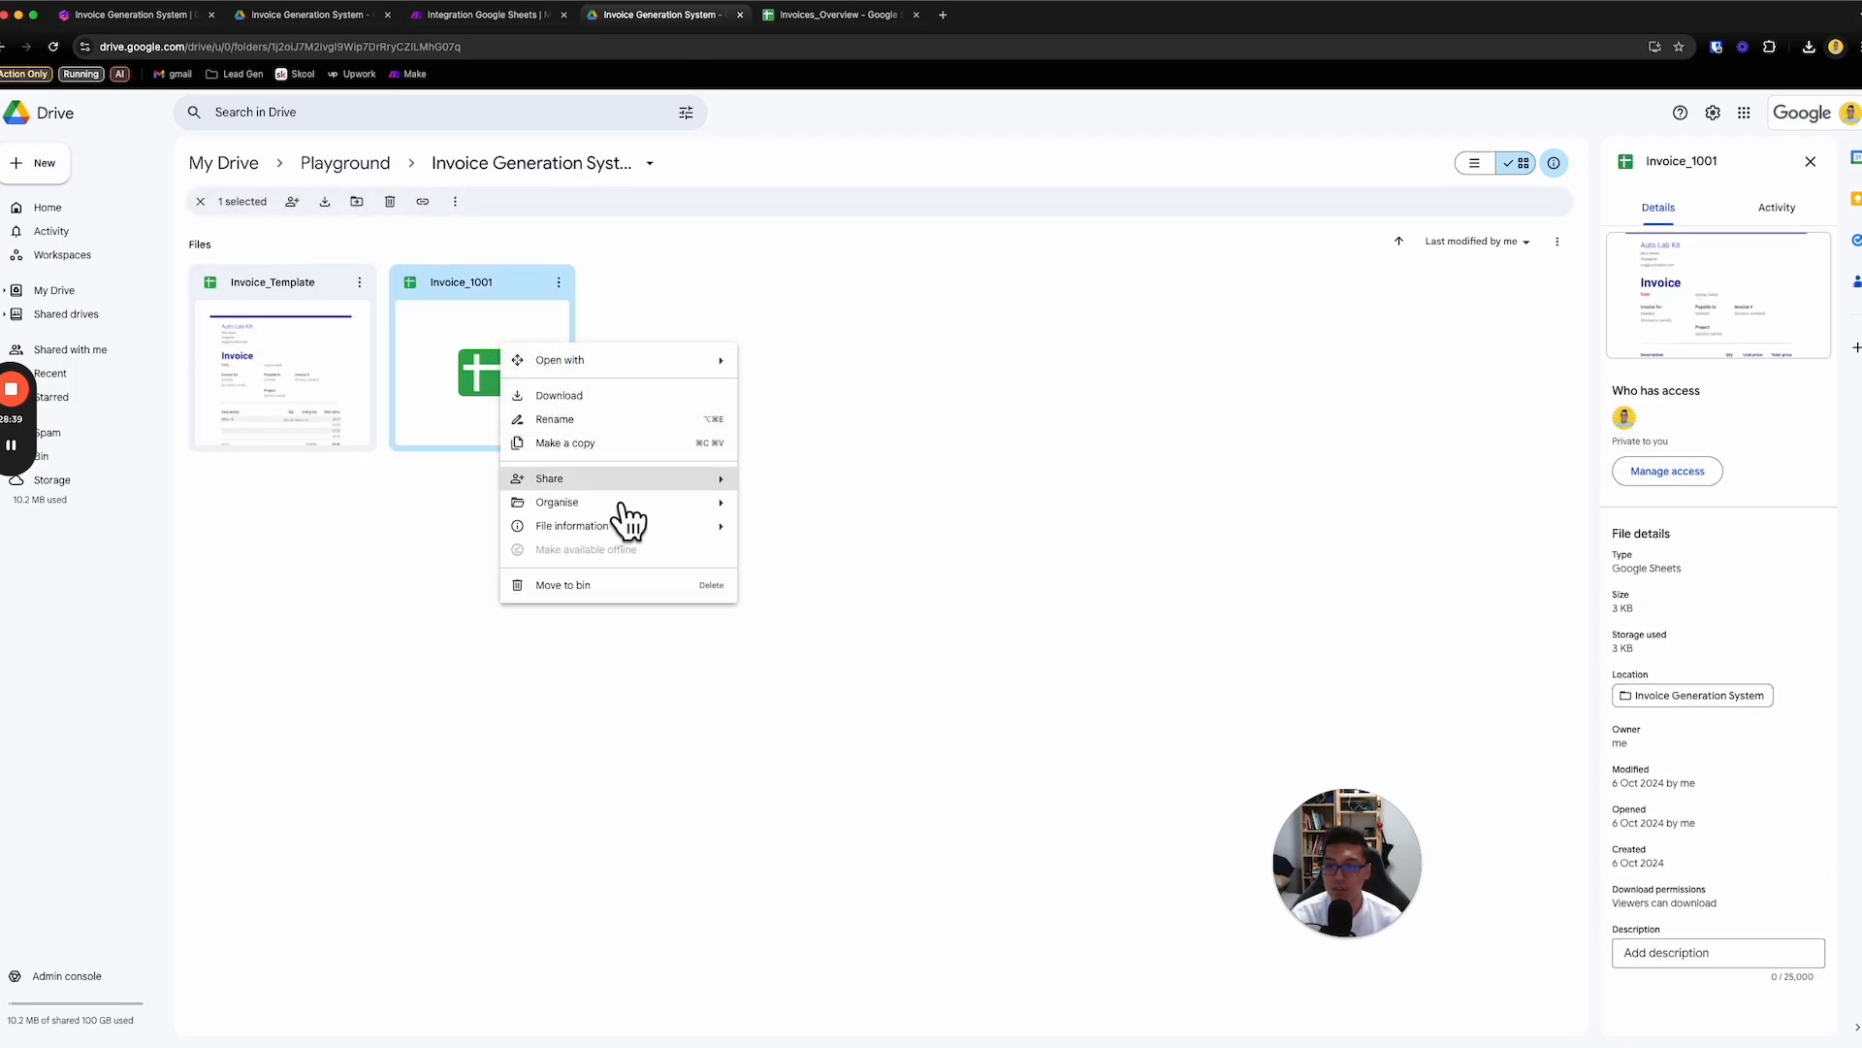
pyautogui.click(604, 586)
pyautogui.click(989, 615)
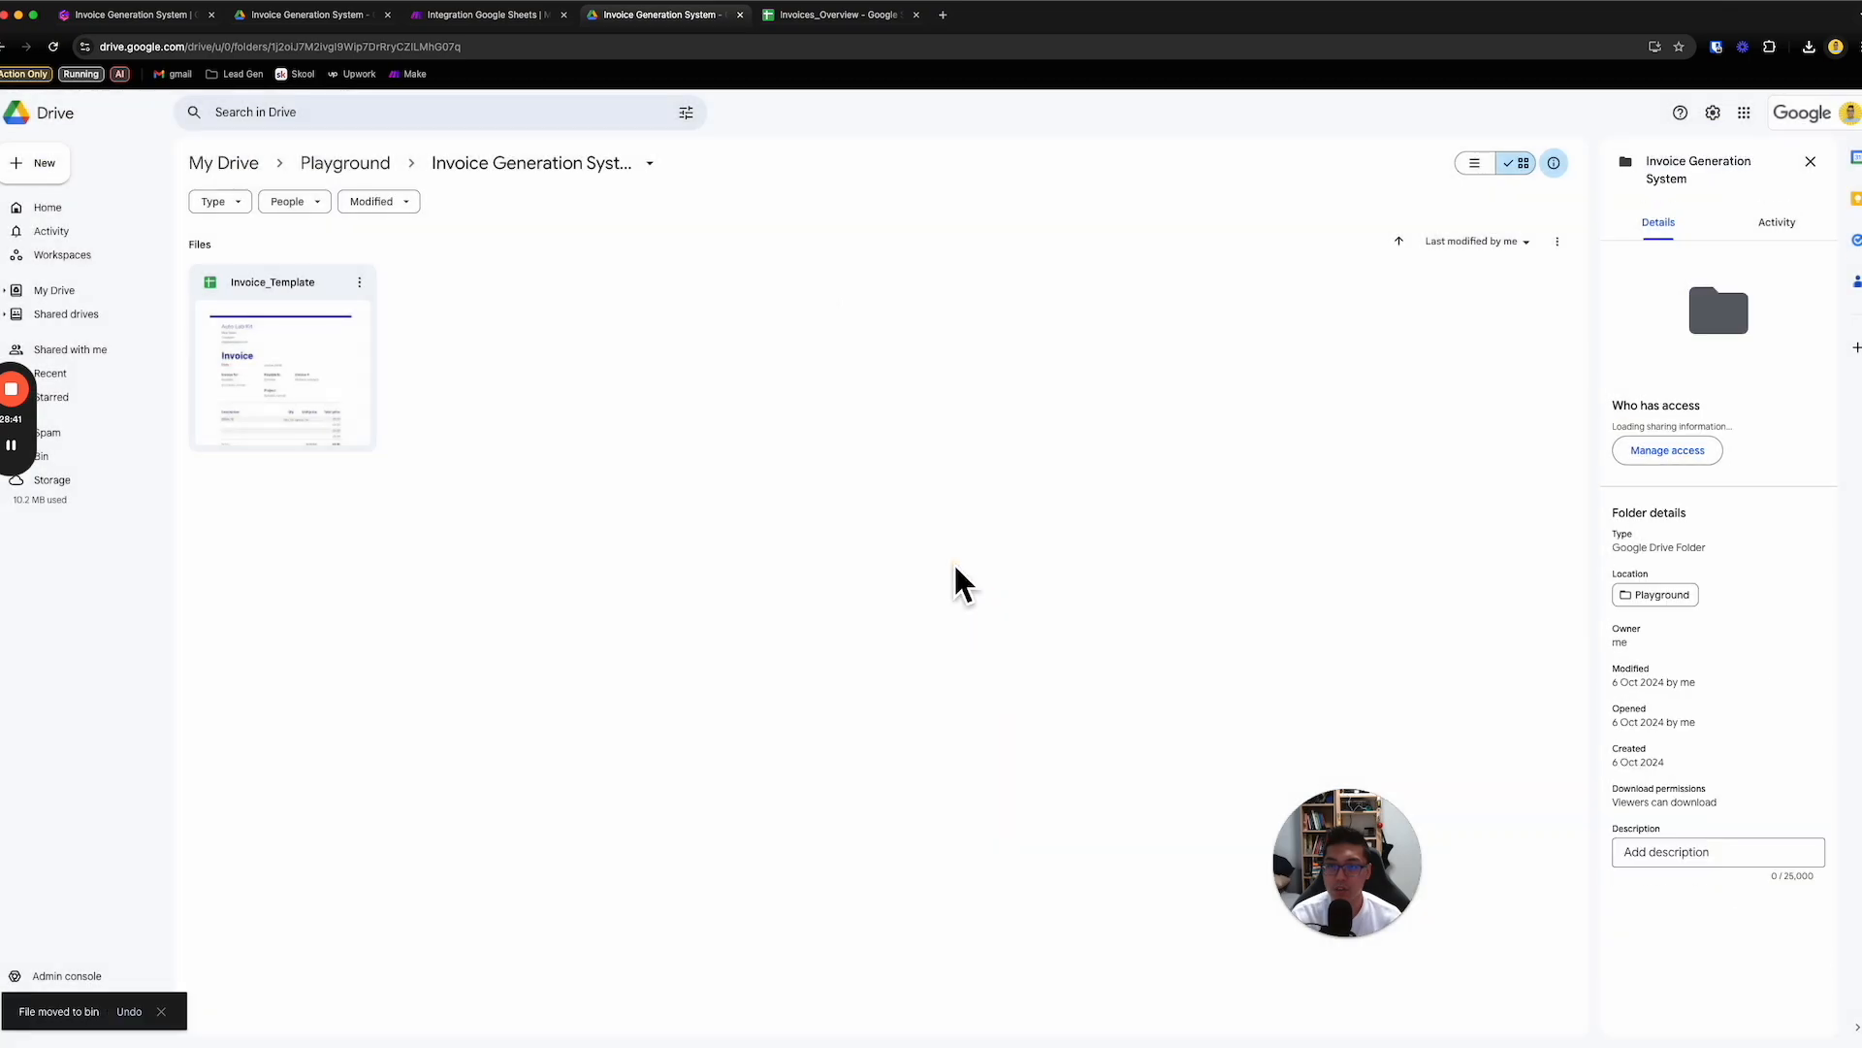
# - Check the Invoice URL cells in Invoices_Overview and the files in the Invoice Generation System Drive folder before another test run
pyautogui.click(854, 15)
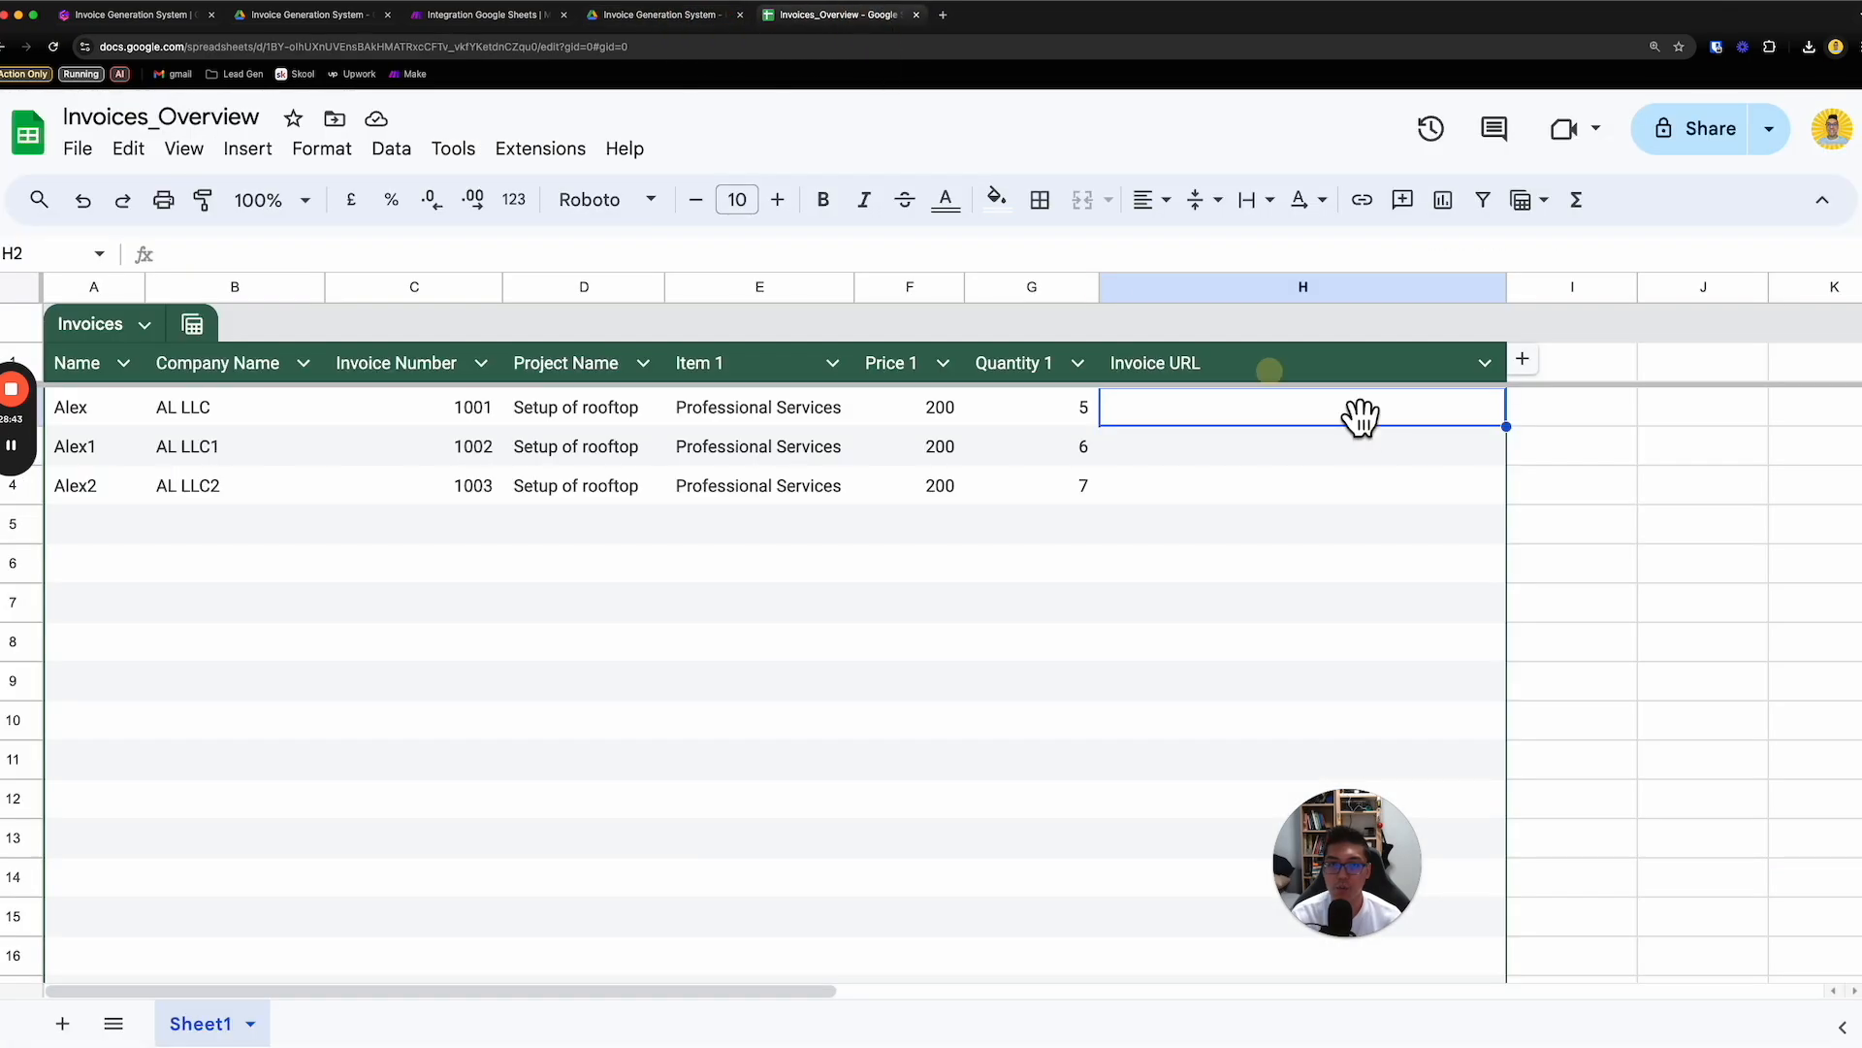
pyautogui.click(1050, 636)
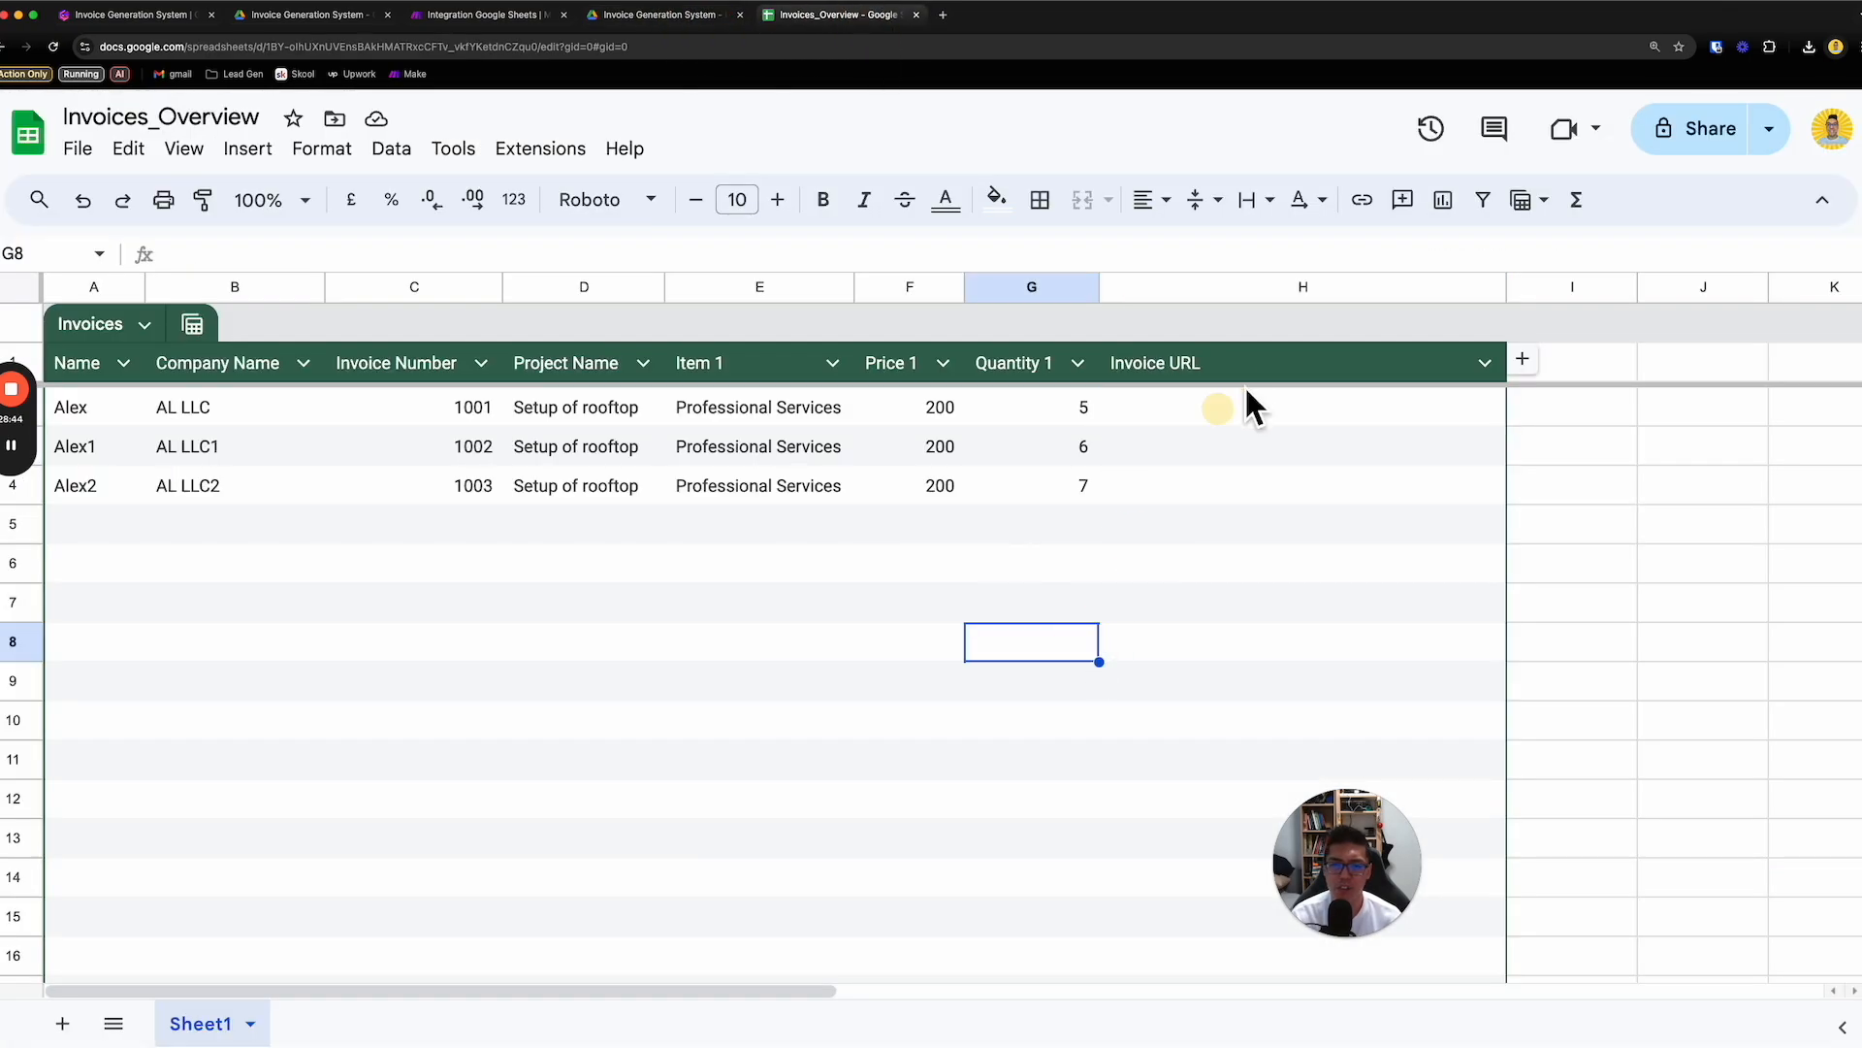
pyautogui.click(1207, 417)
pyautogui.click(1108, 578)
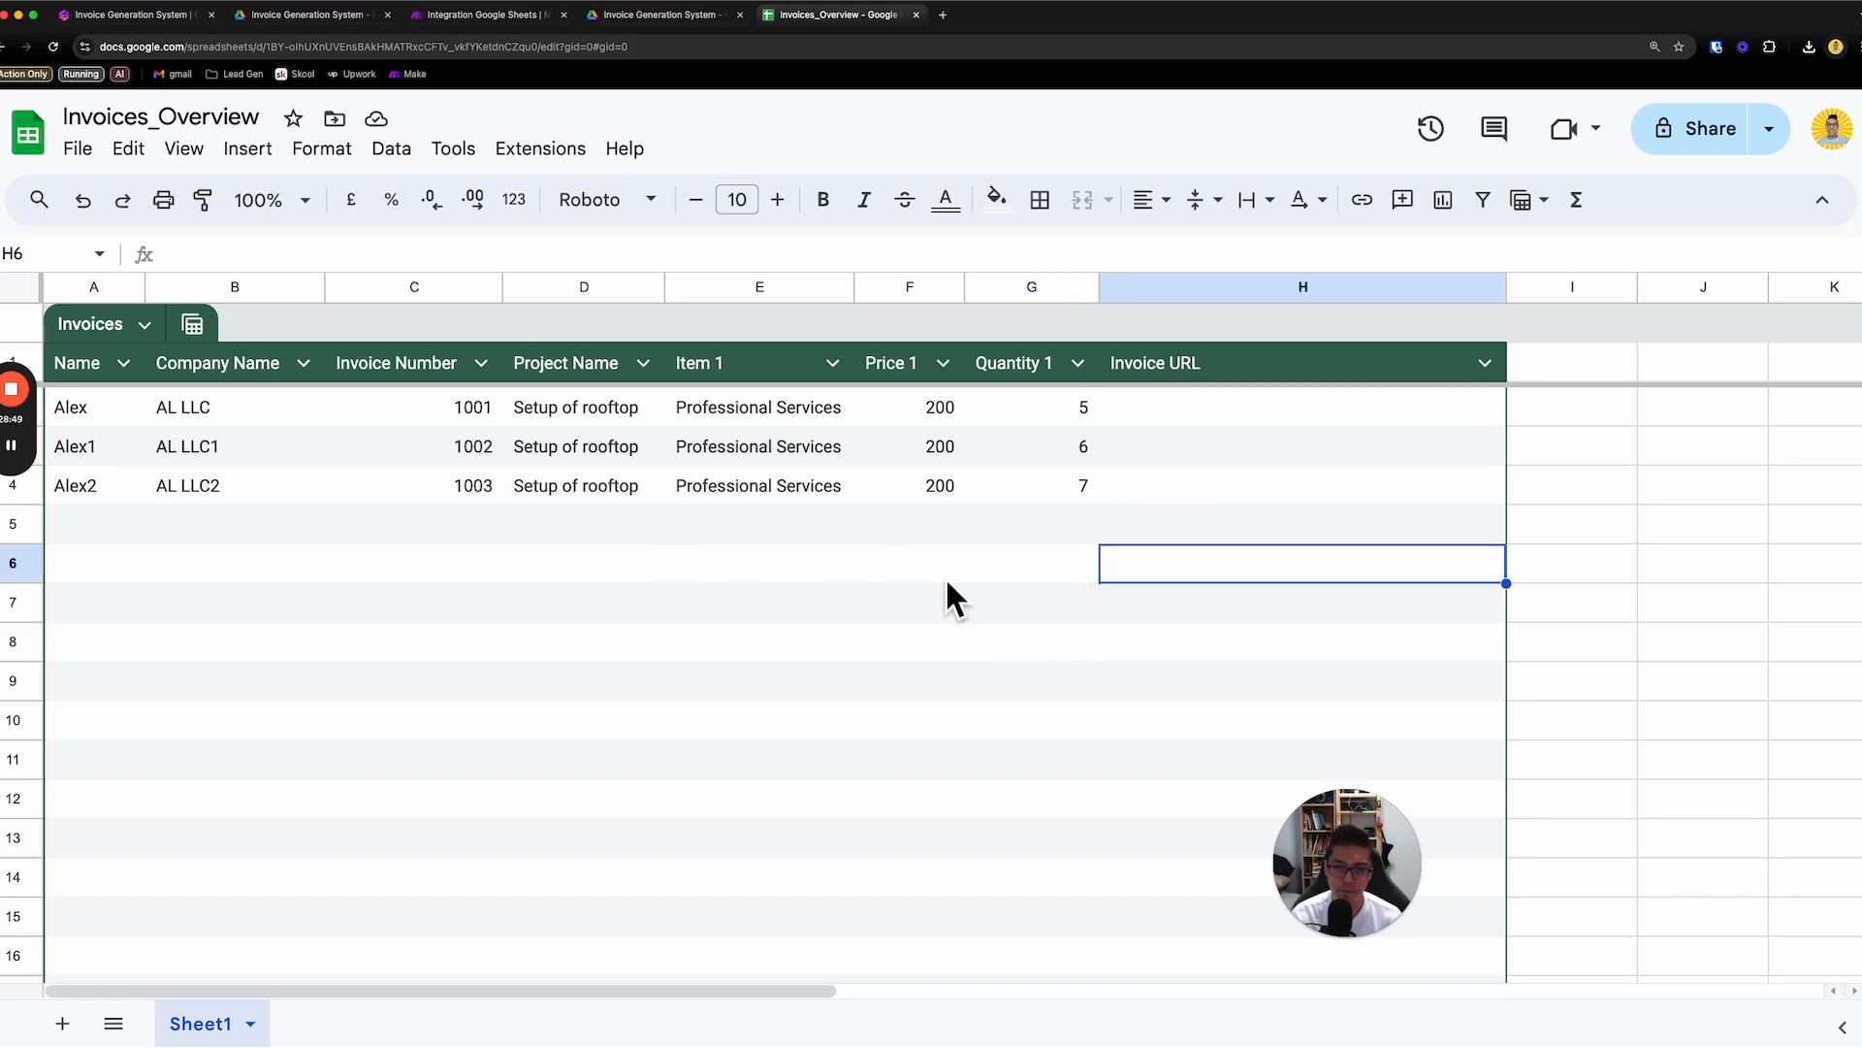
pyautogui.click(1611, 561)
pyautogui.click(669, 17)
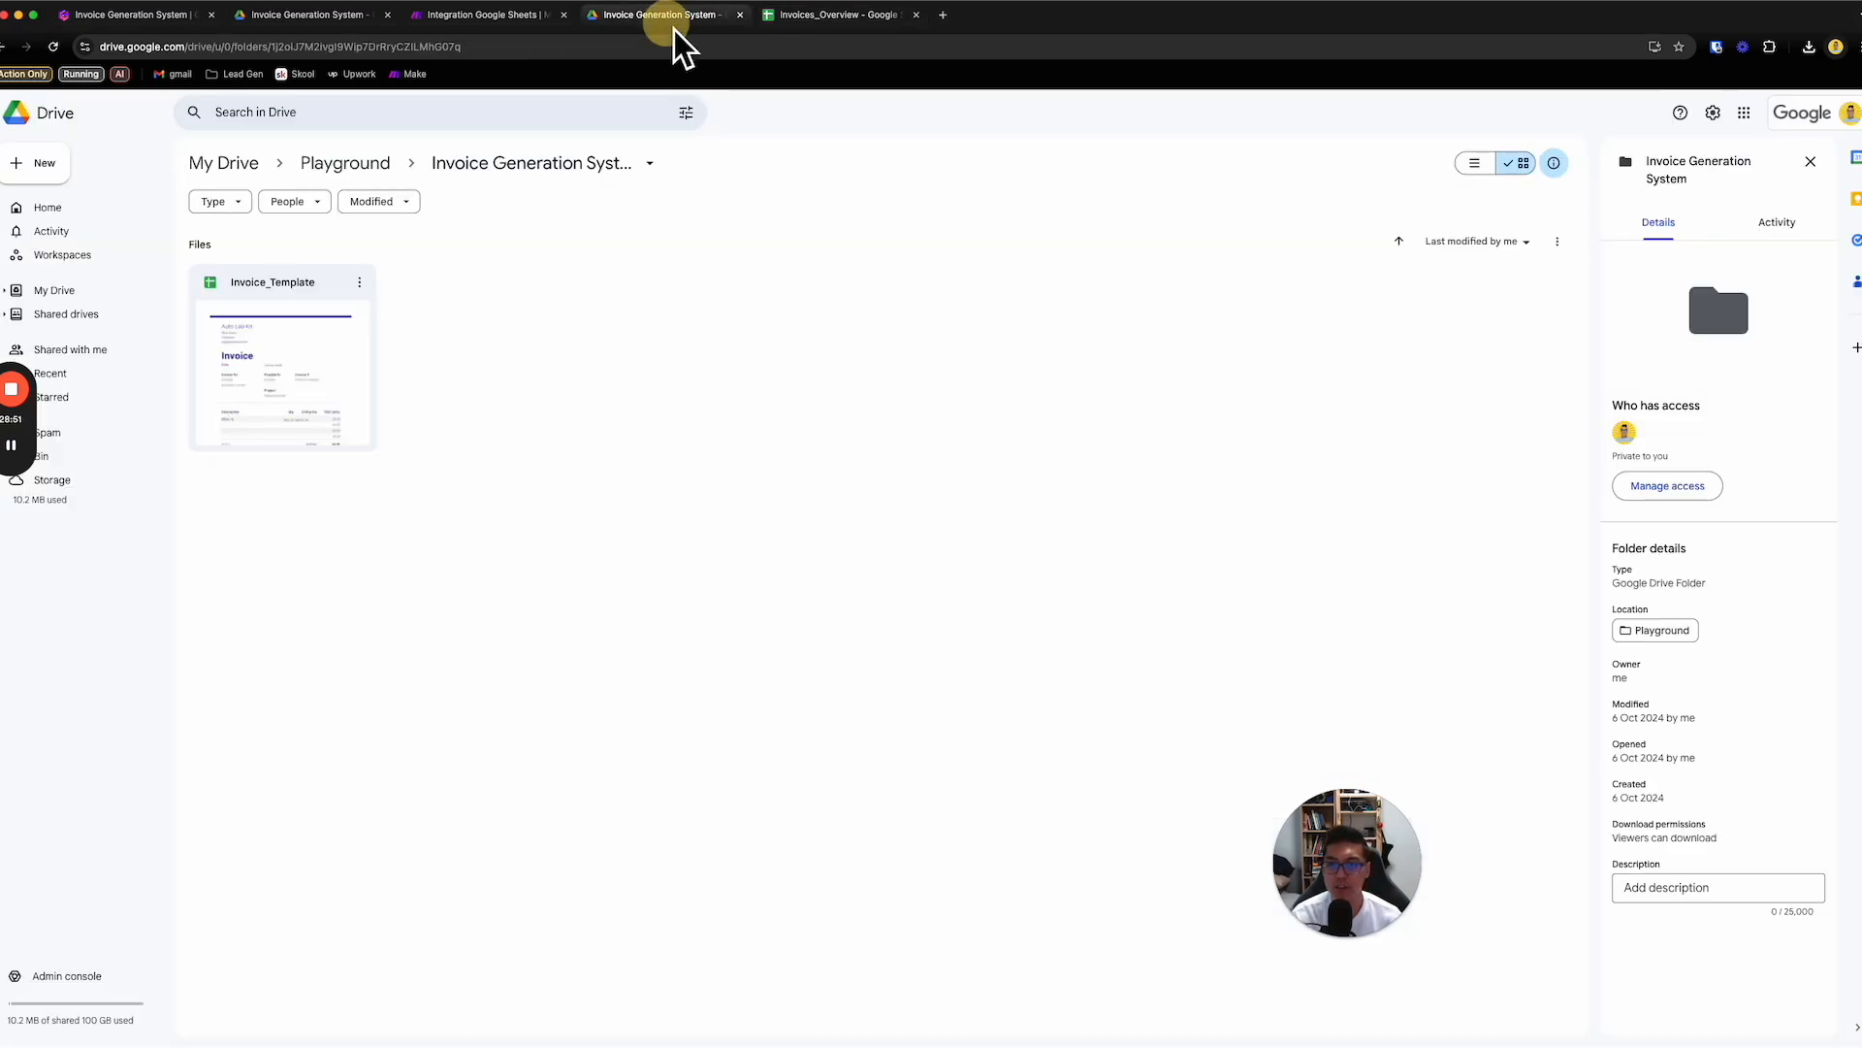
# - Run the Make scenario once, then check the Invoice URL column in Invoices_Overview and the generated files in the Drive folder
pyautogui.click(500, 17)
pyautogui.click(167, 926)
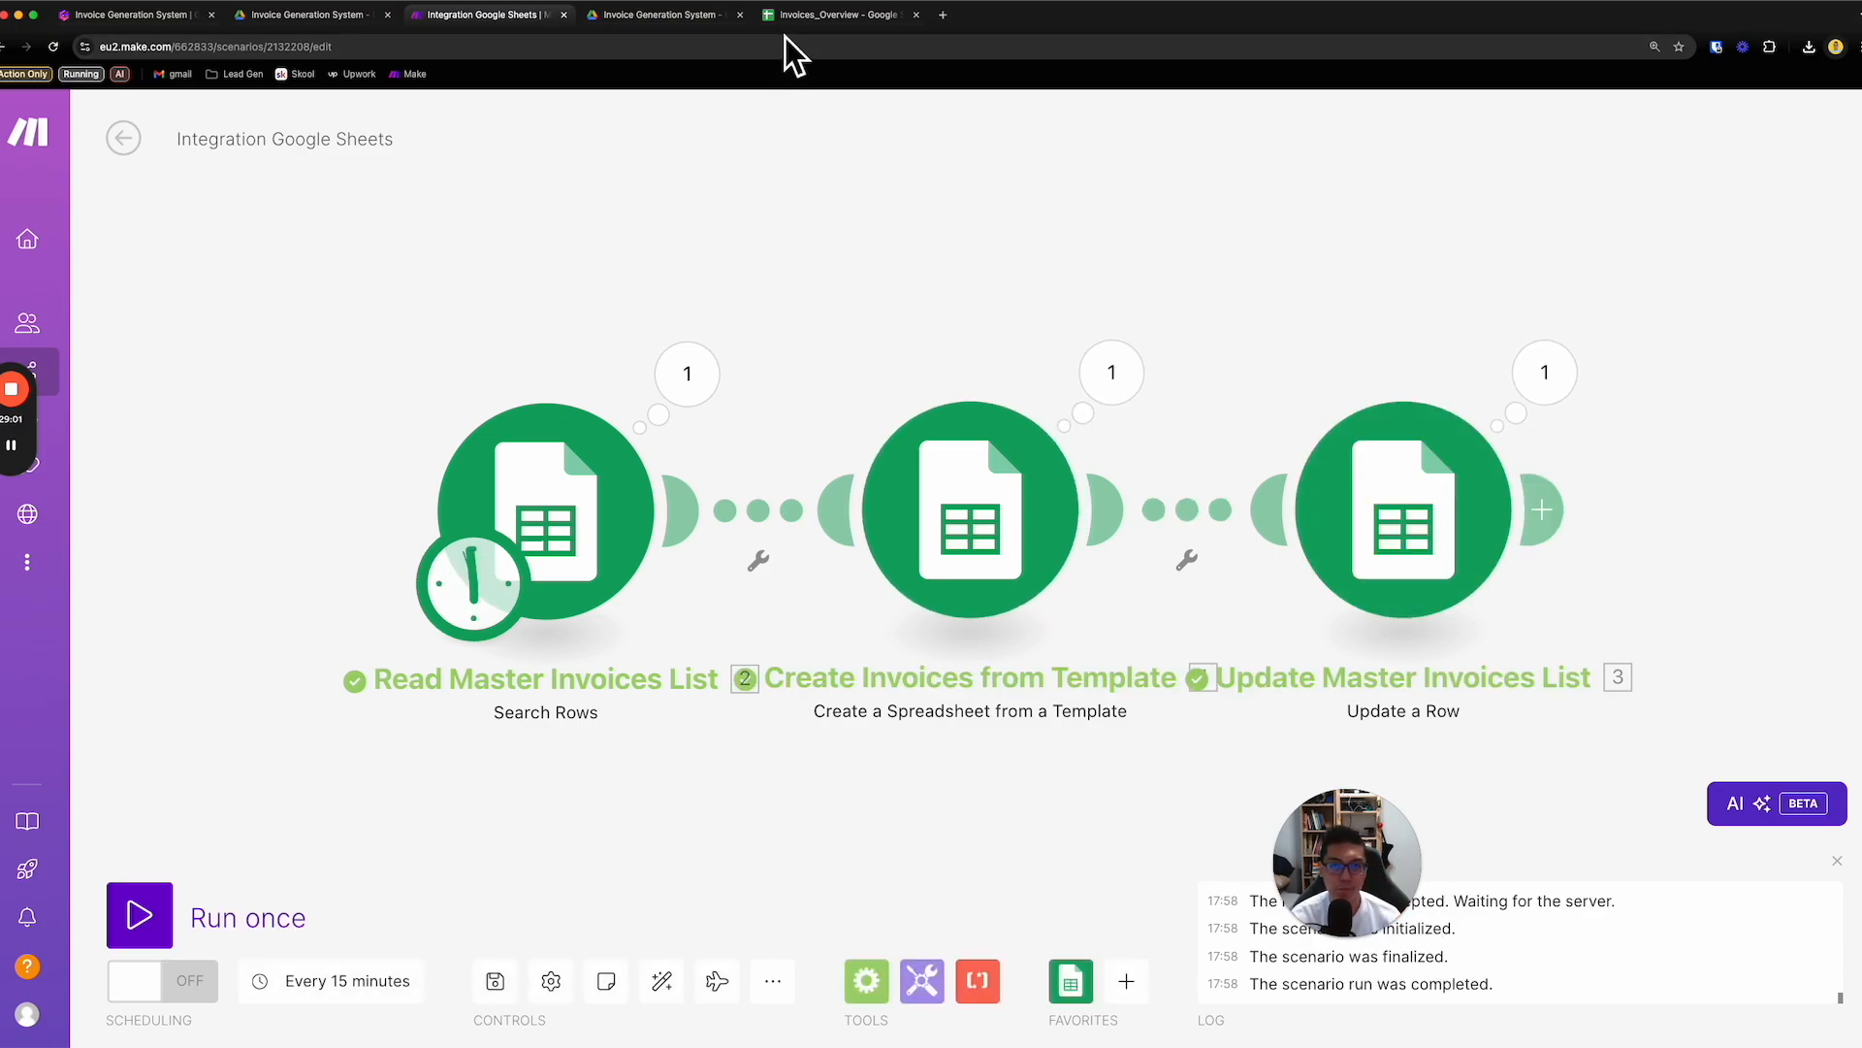
pyautogui.click(844, 17)
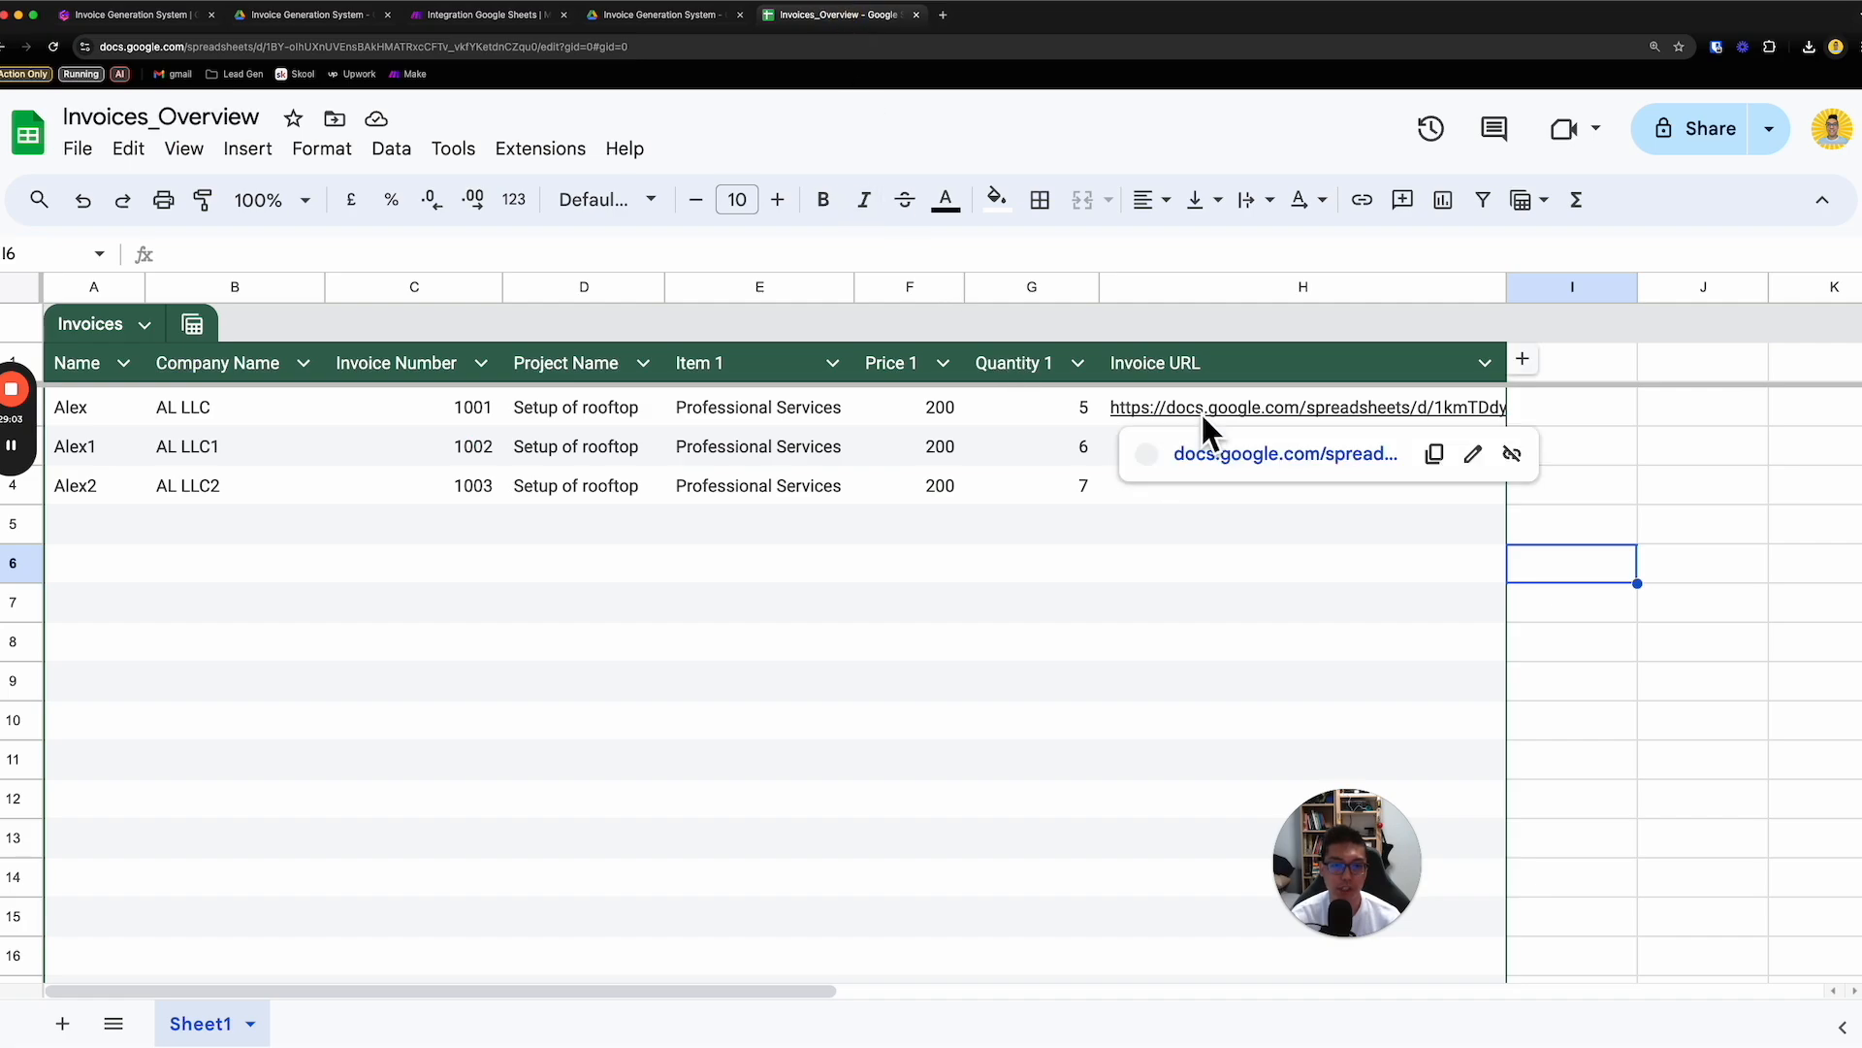
pyautogui.click(666, 16)
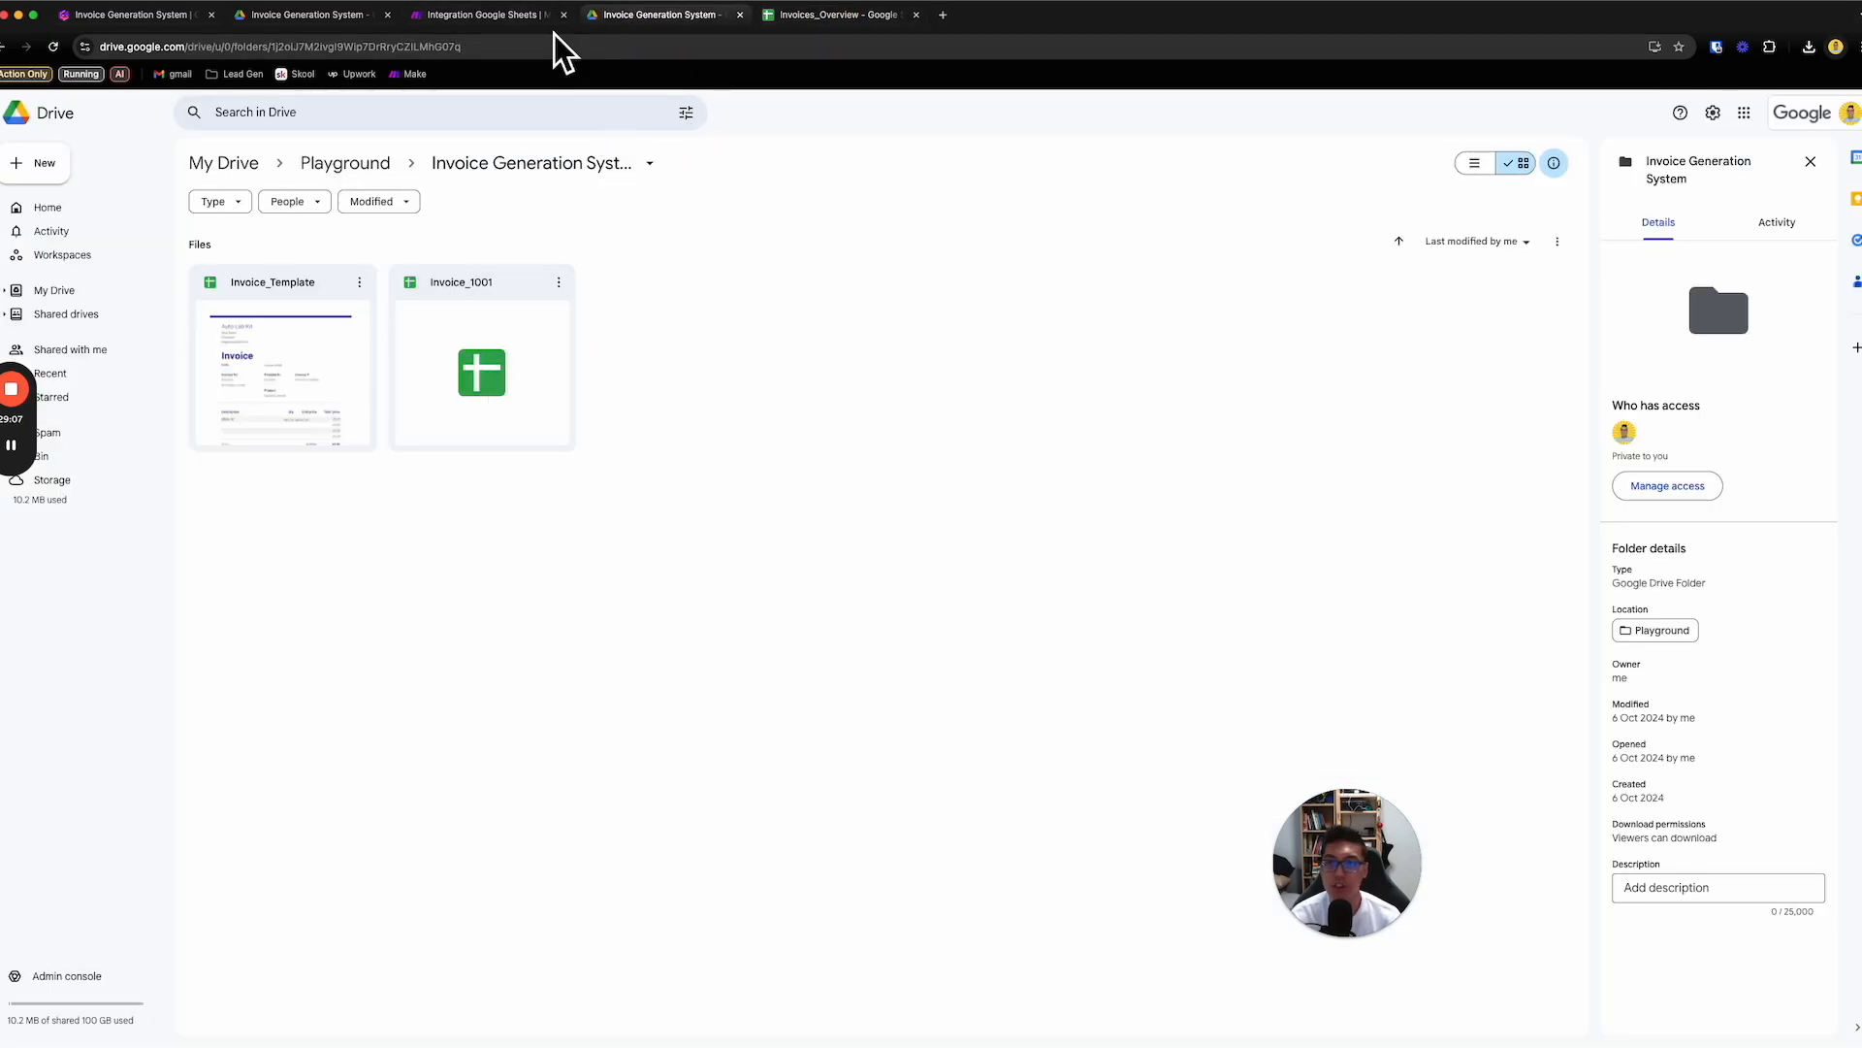
# - Switch to the Make scenario, set the Read Master Invoices List module's limit to 2, and run the scenario once
pyautogui.click(532, 15)
pyautogui.click(551, 460)
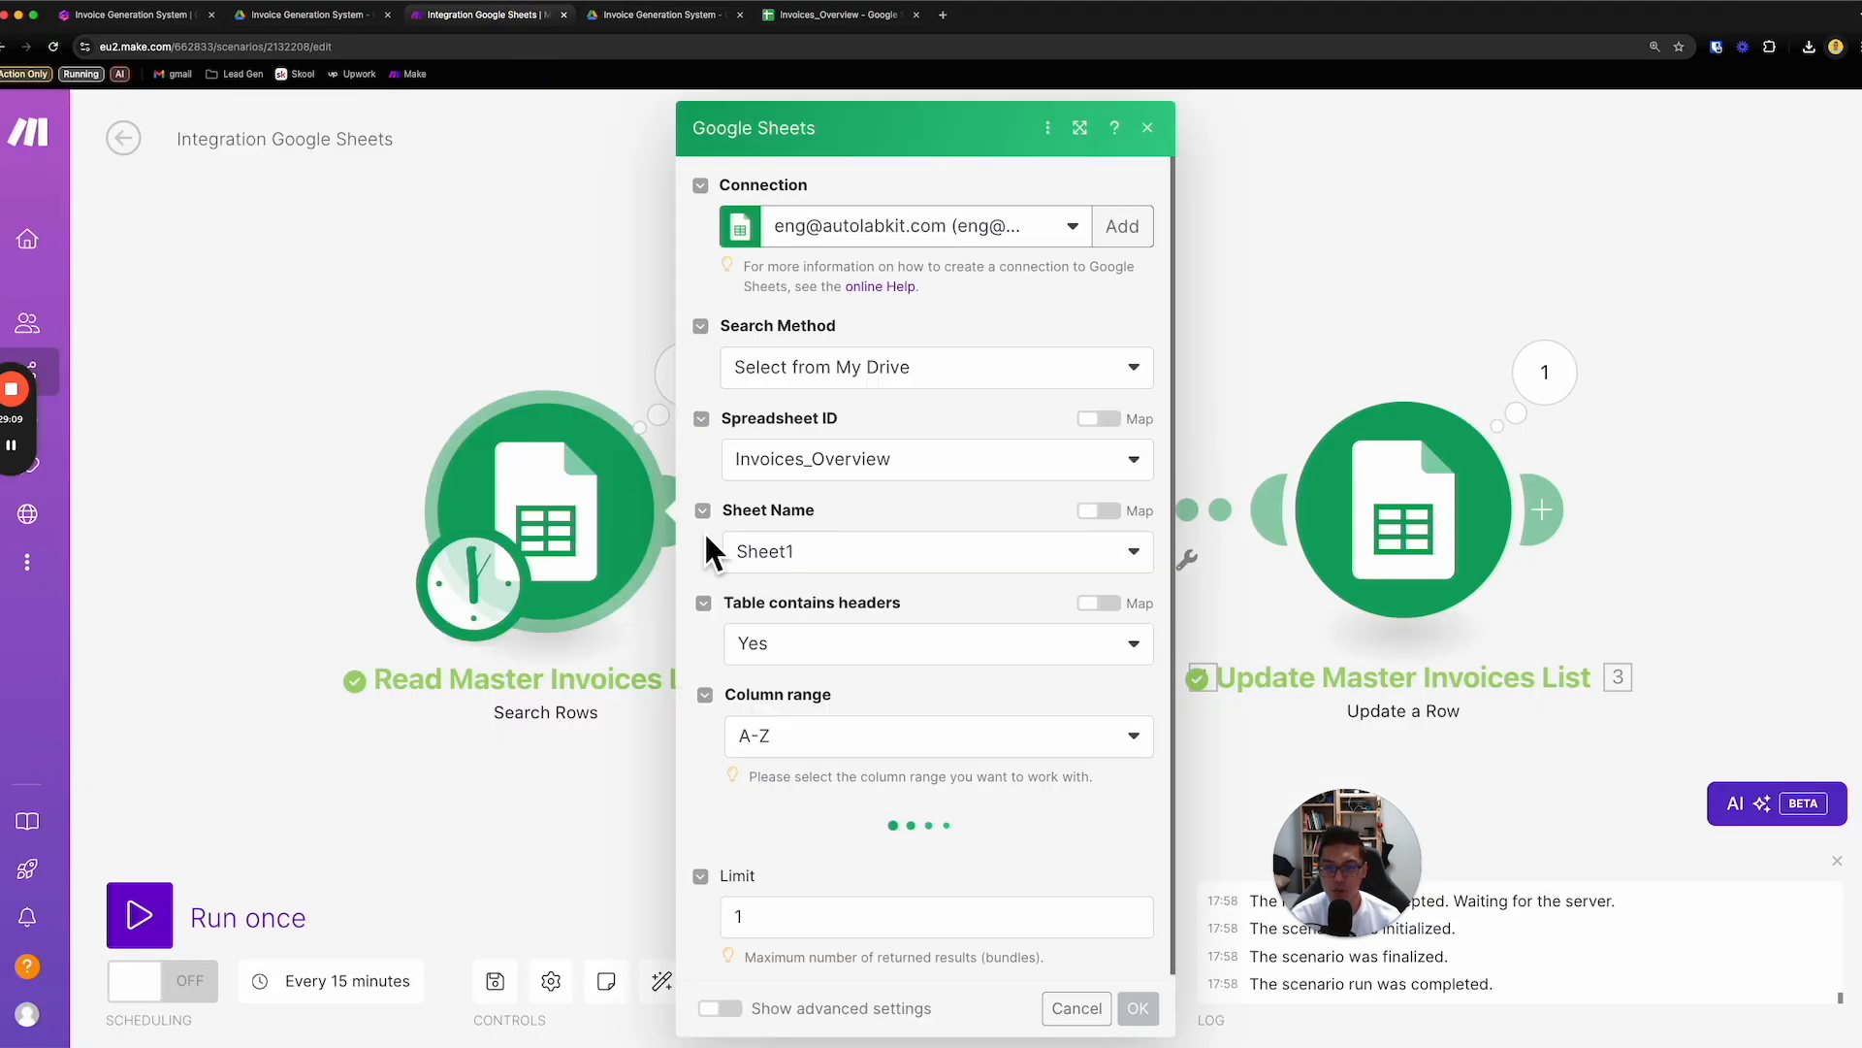
pyautogui.click(730, 915)
pyautogui.press('BackSpace')
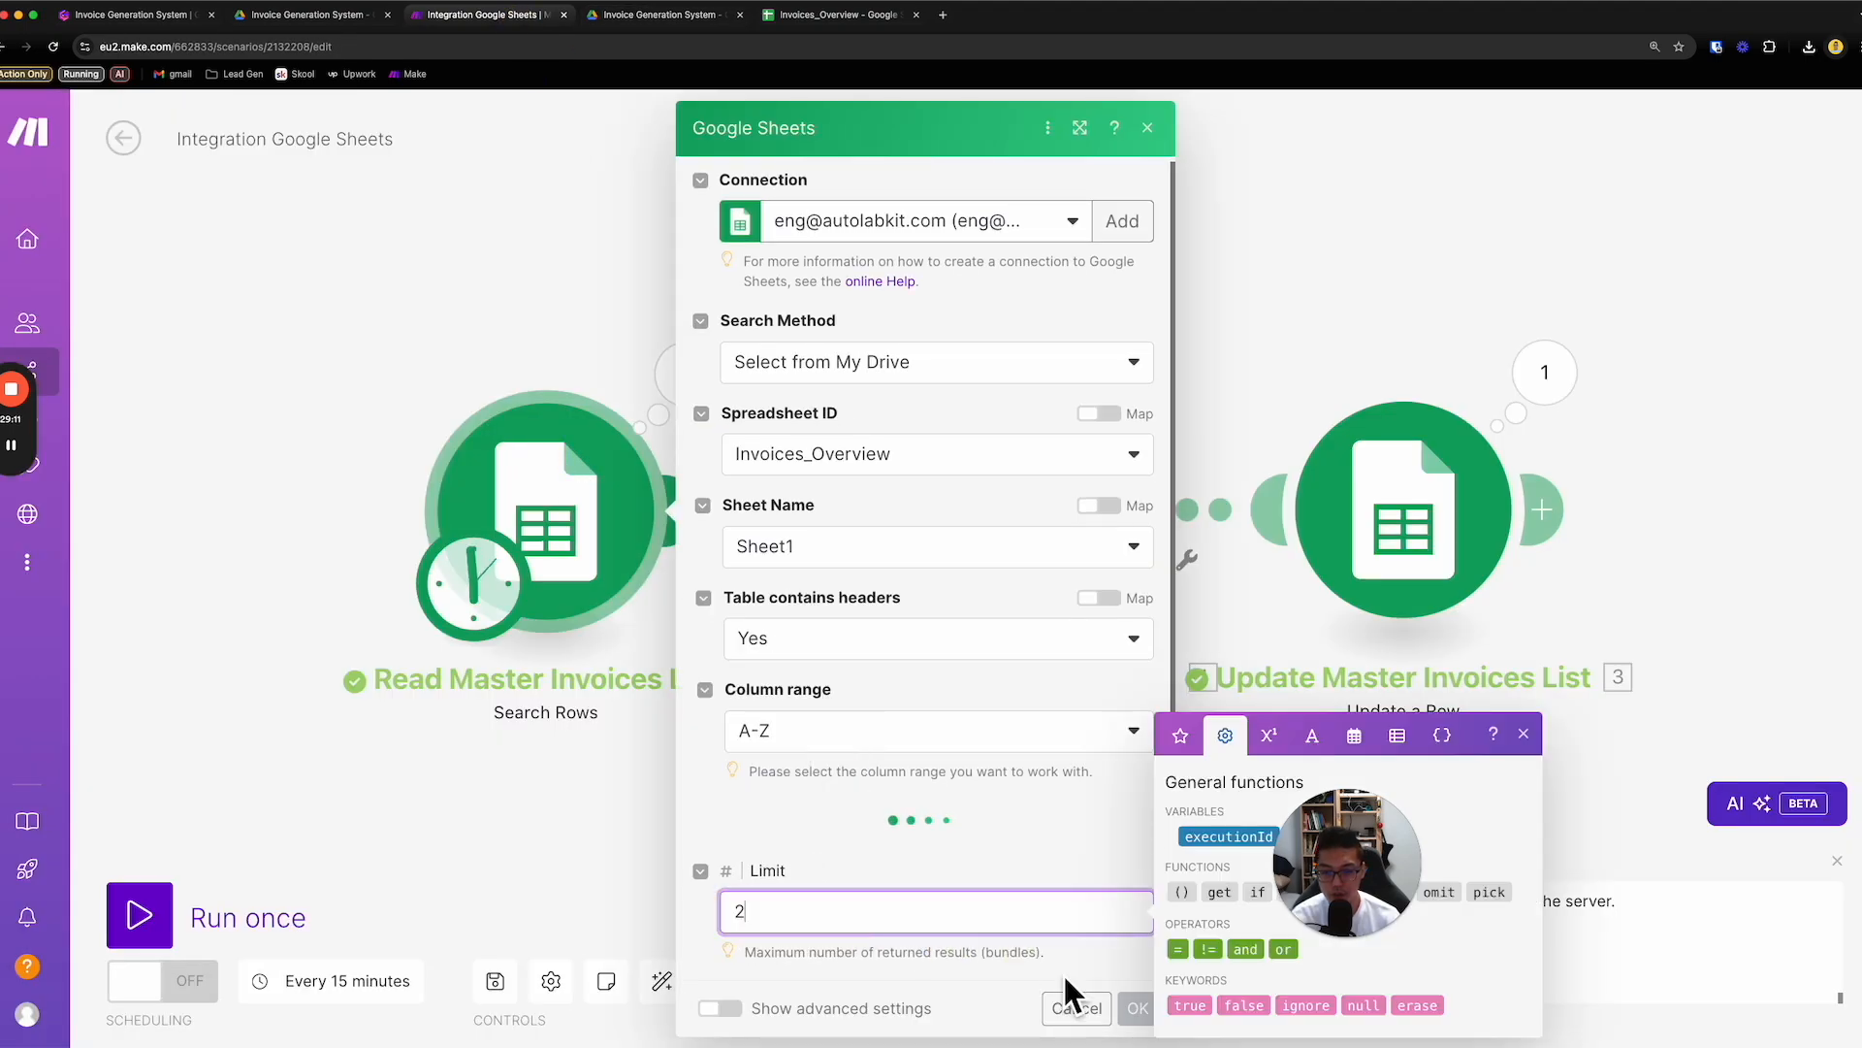
pyautogui.scroll(-3, 1097, 957)
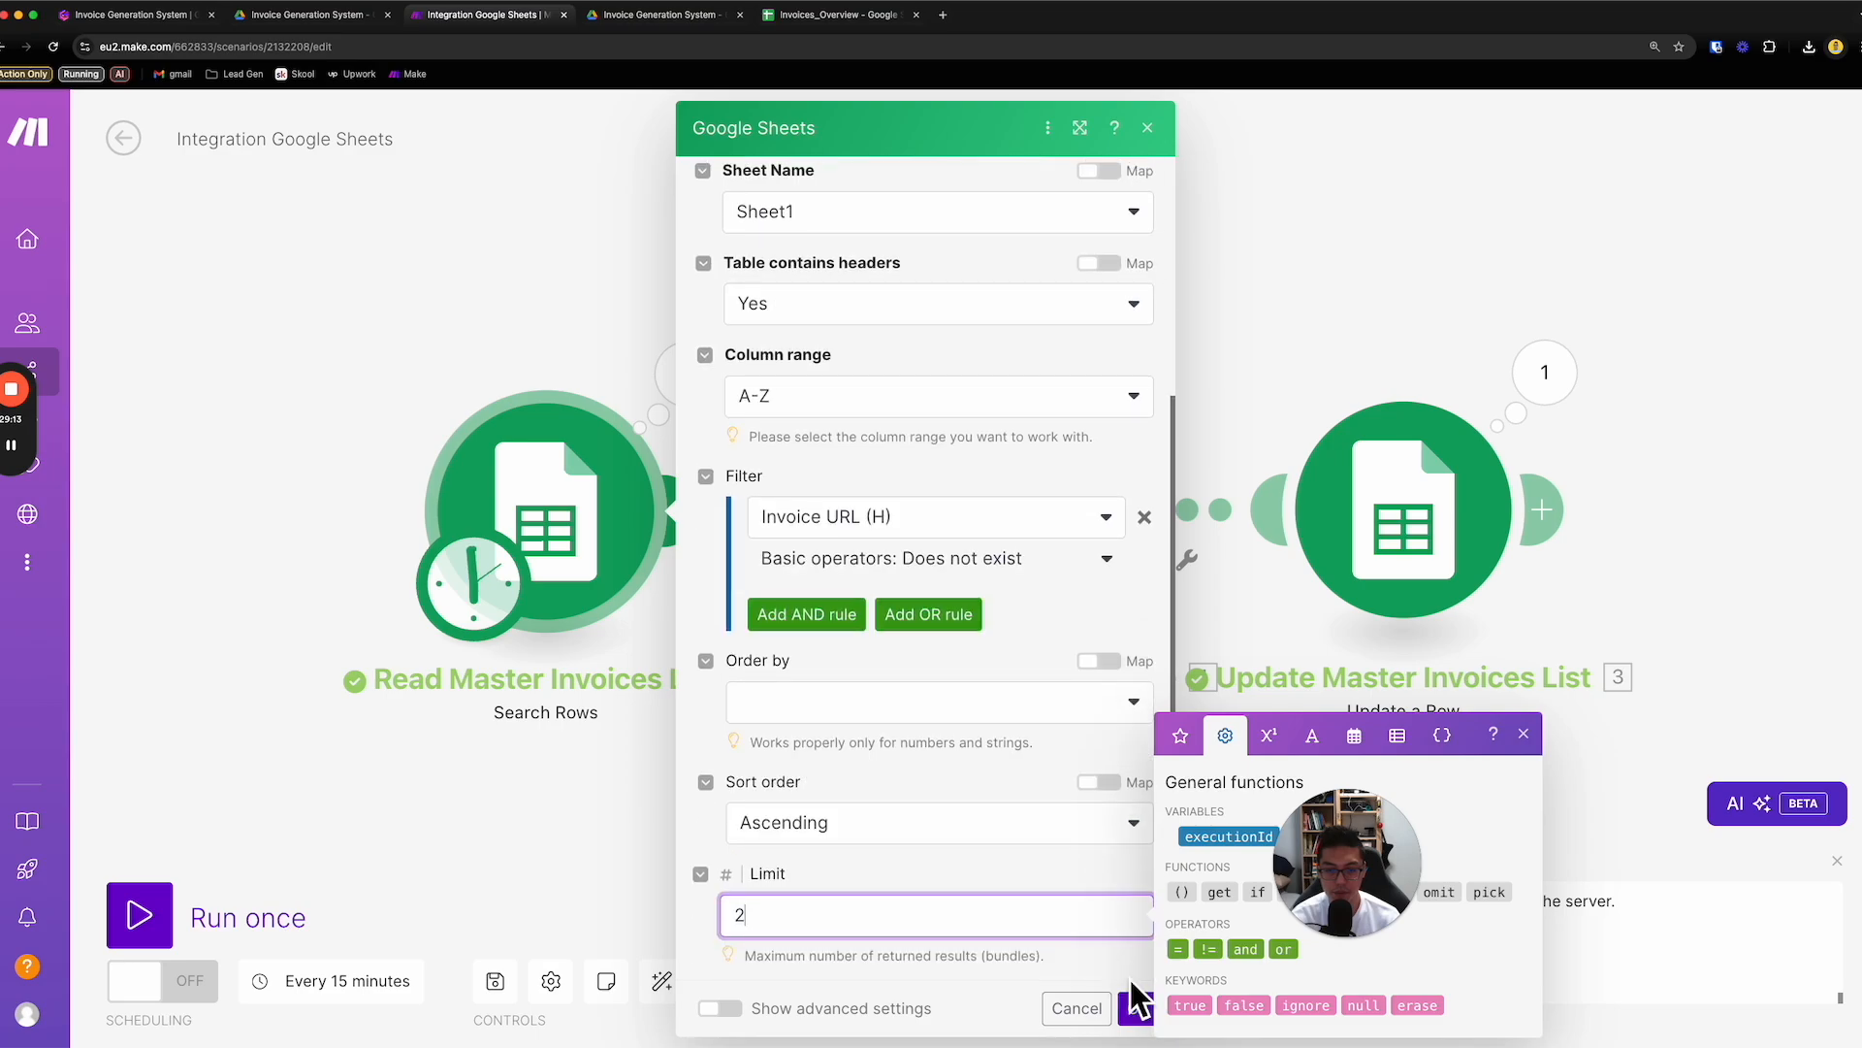
pyautogui.click(1135, 1001)
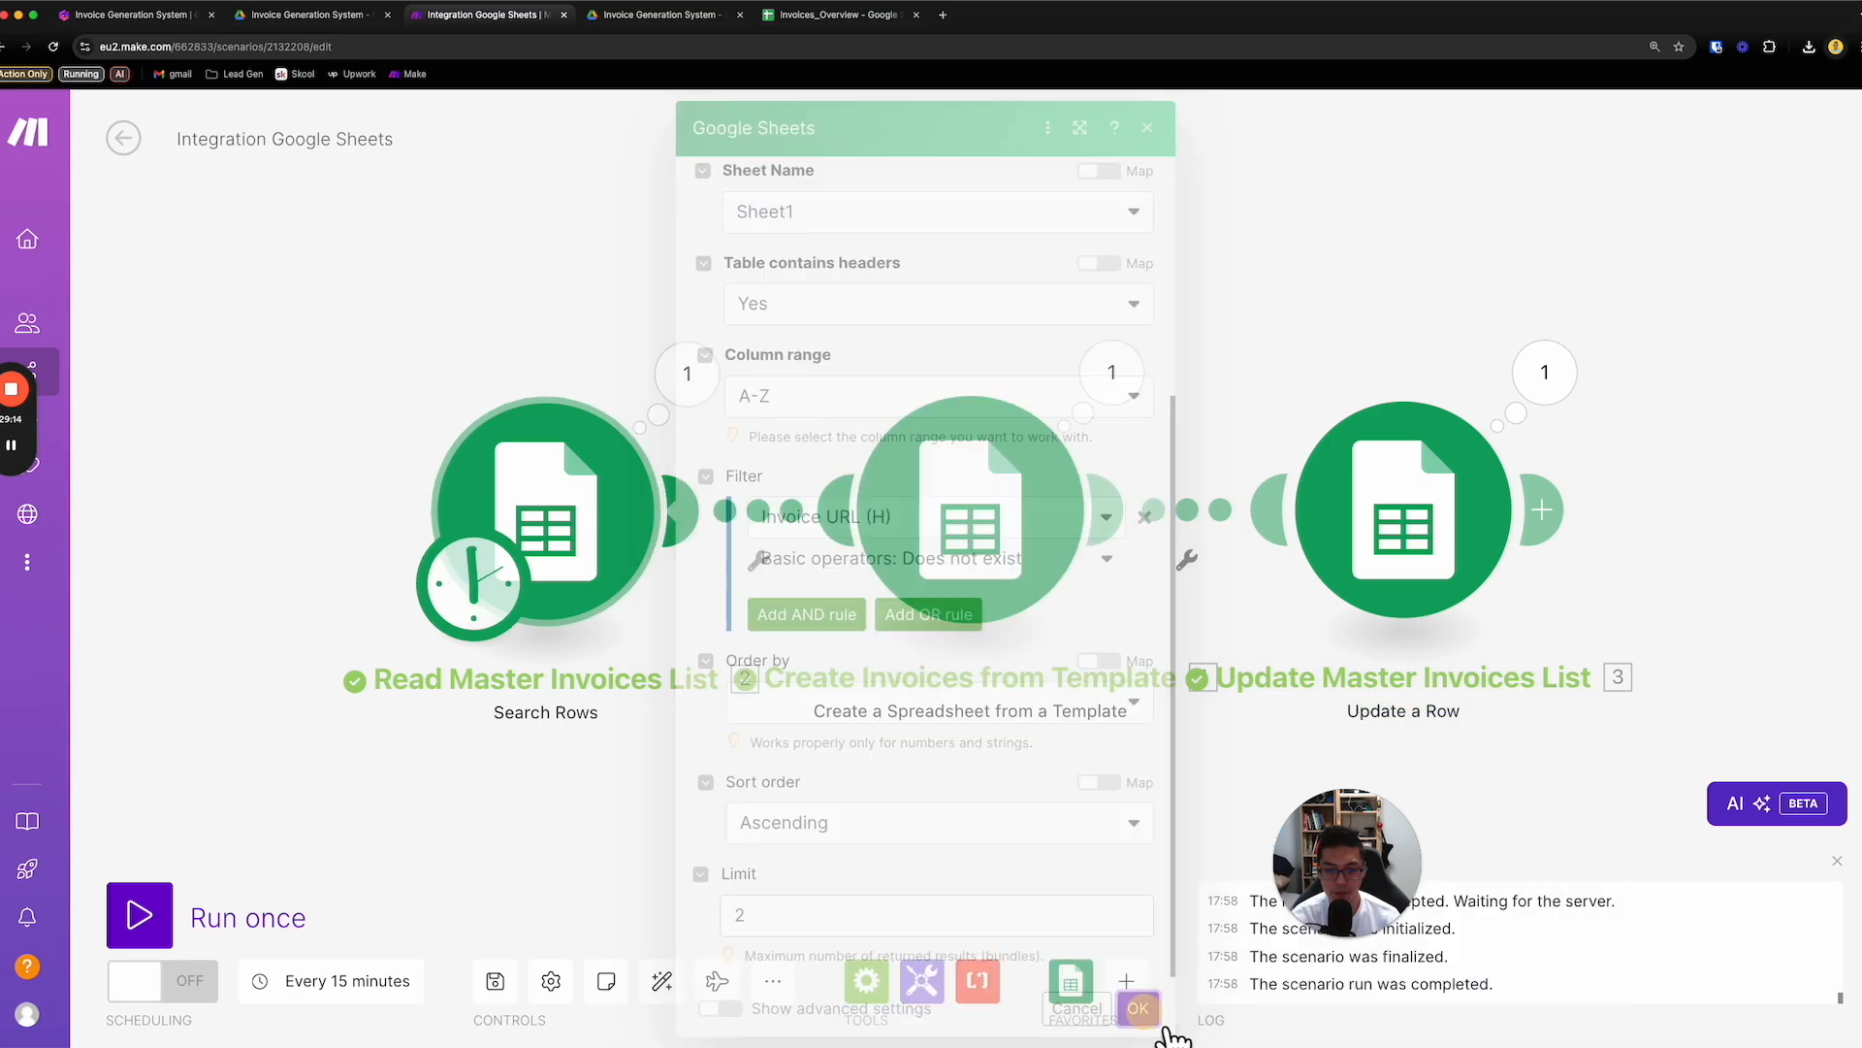
pyautogui.click(176, 934)
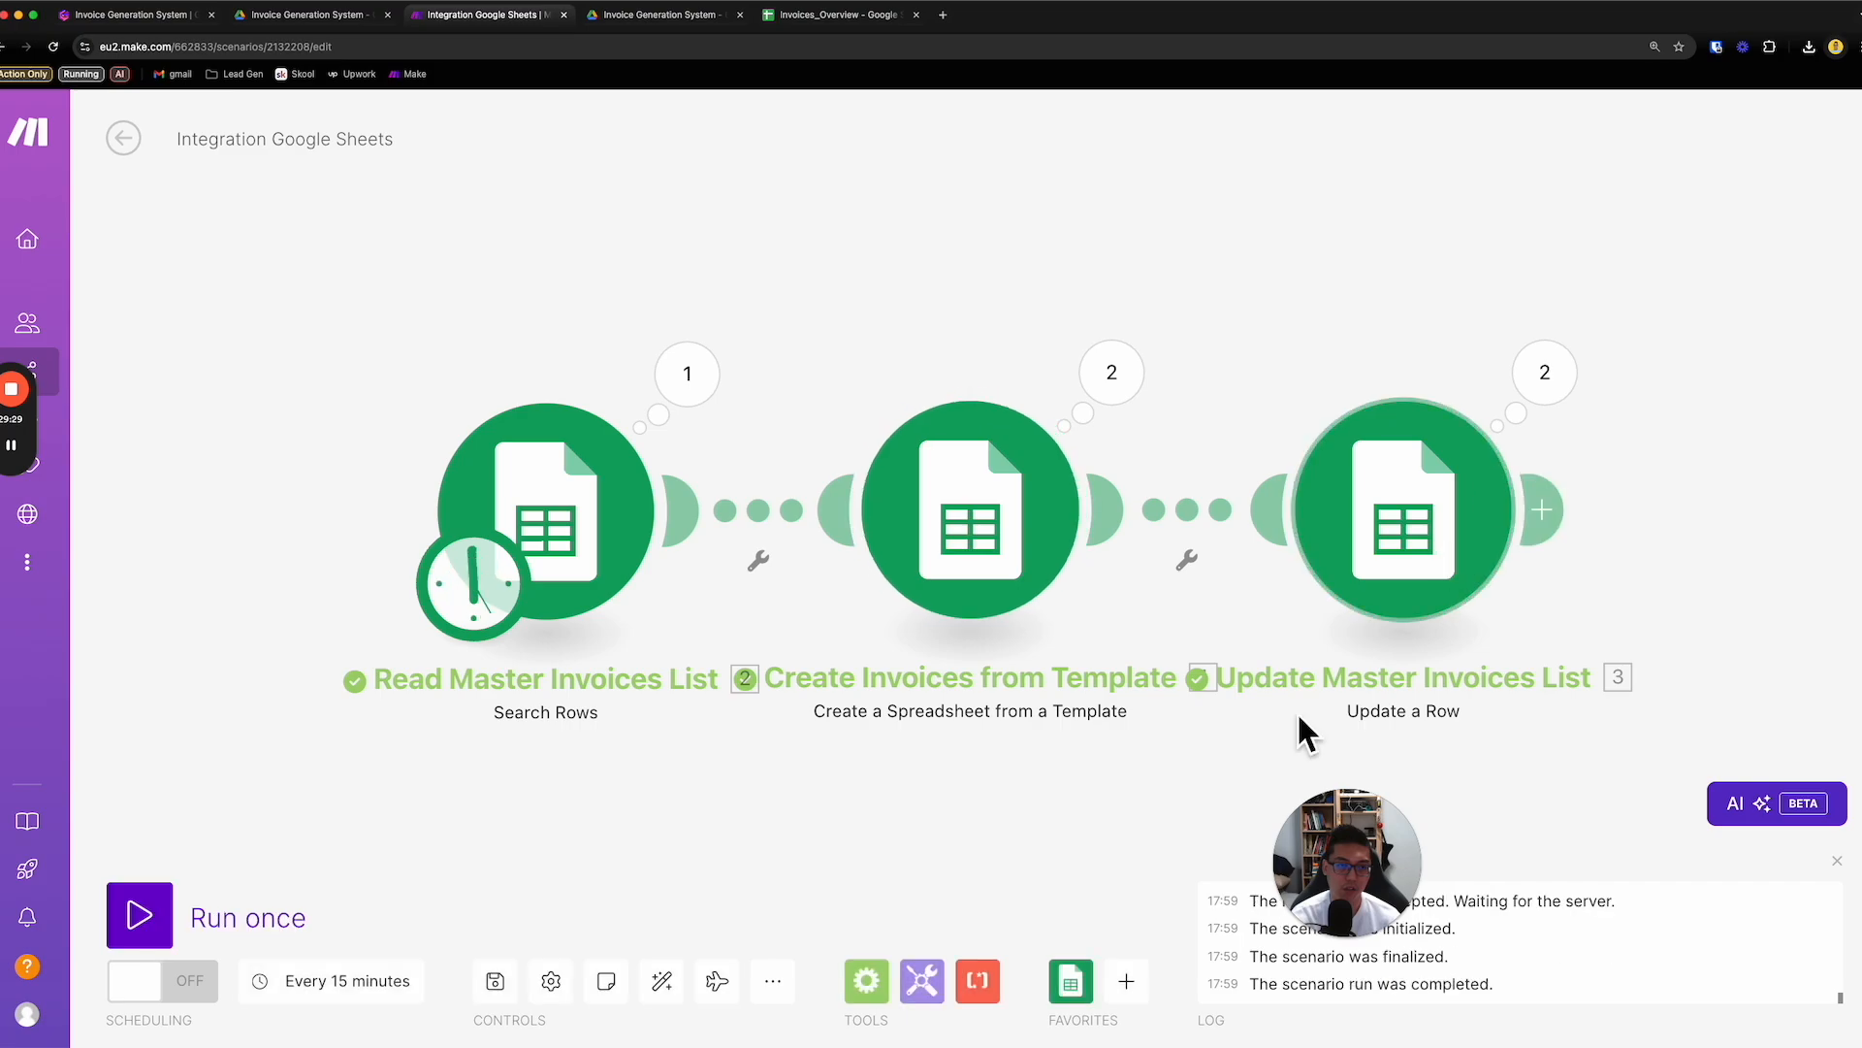
# - Check the new Invoice URL links in Invoices_Overview, then open the invoice linked for number 1003 and review its contents
pyautogui.click(842, 15)
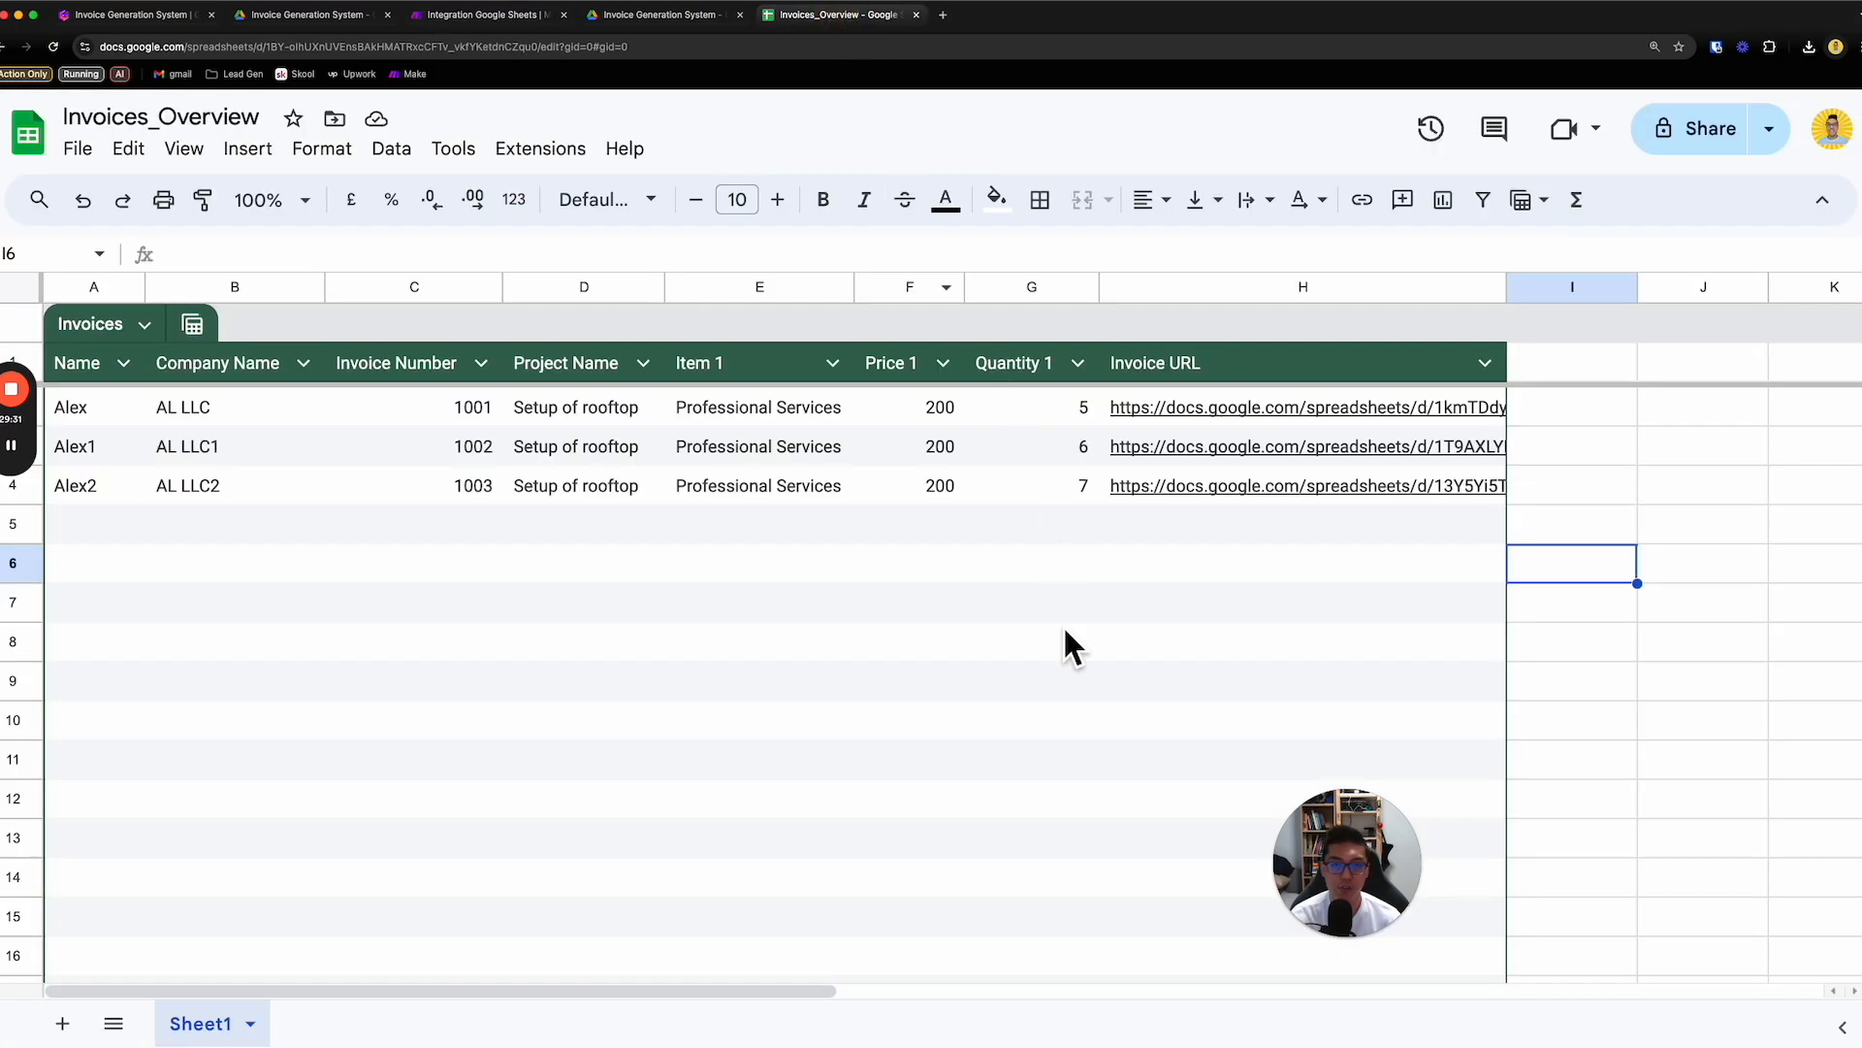
pyautogui.moveTo(1200, 449)
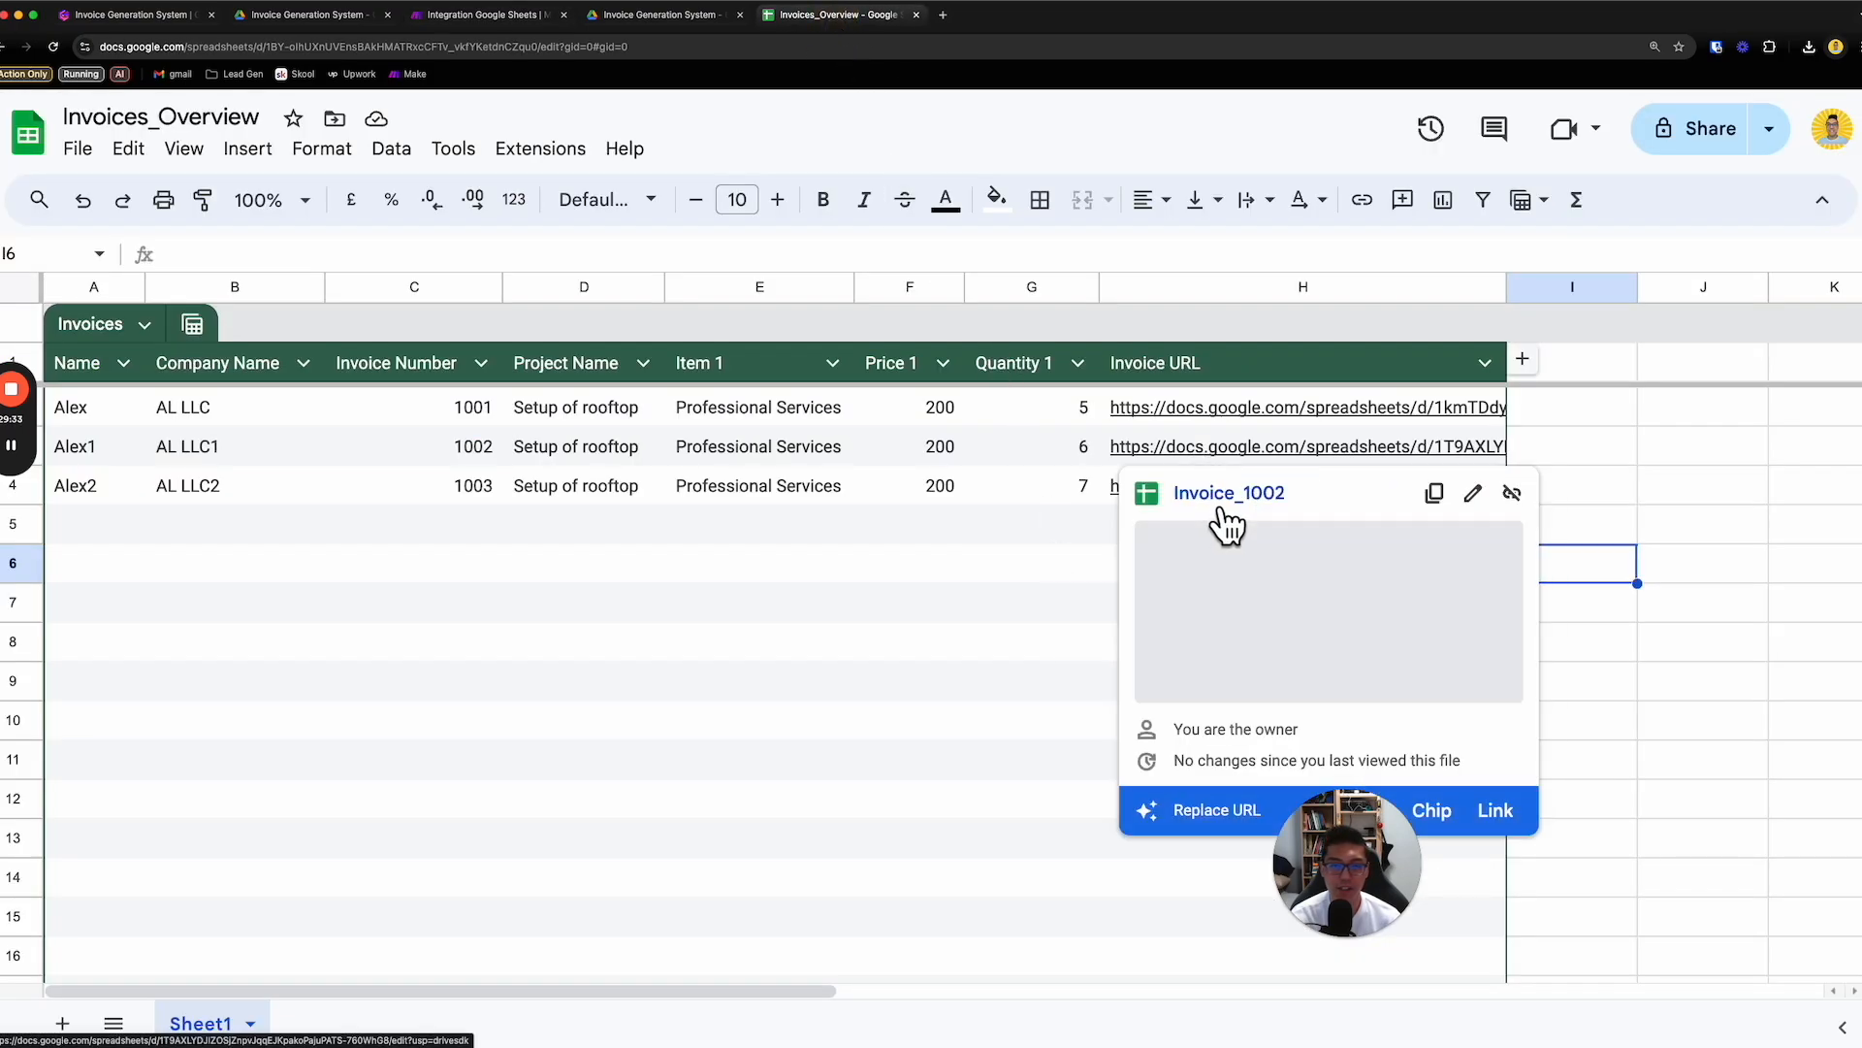
pyautogui.click(1067, 562)
pyautogui.moveTo(1216, 491)
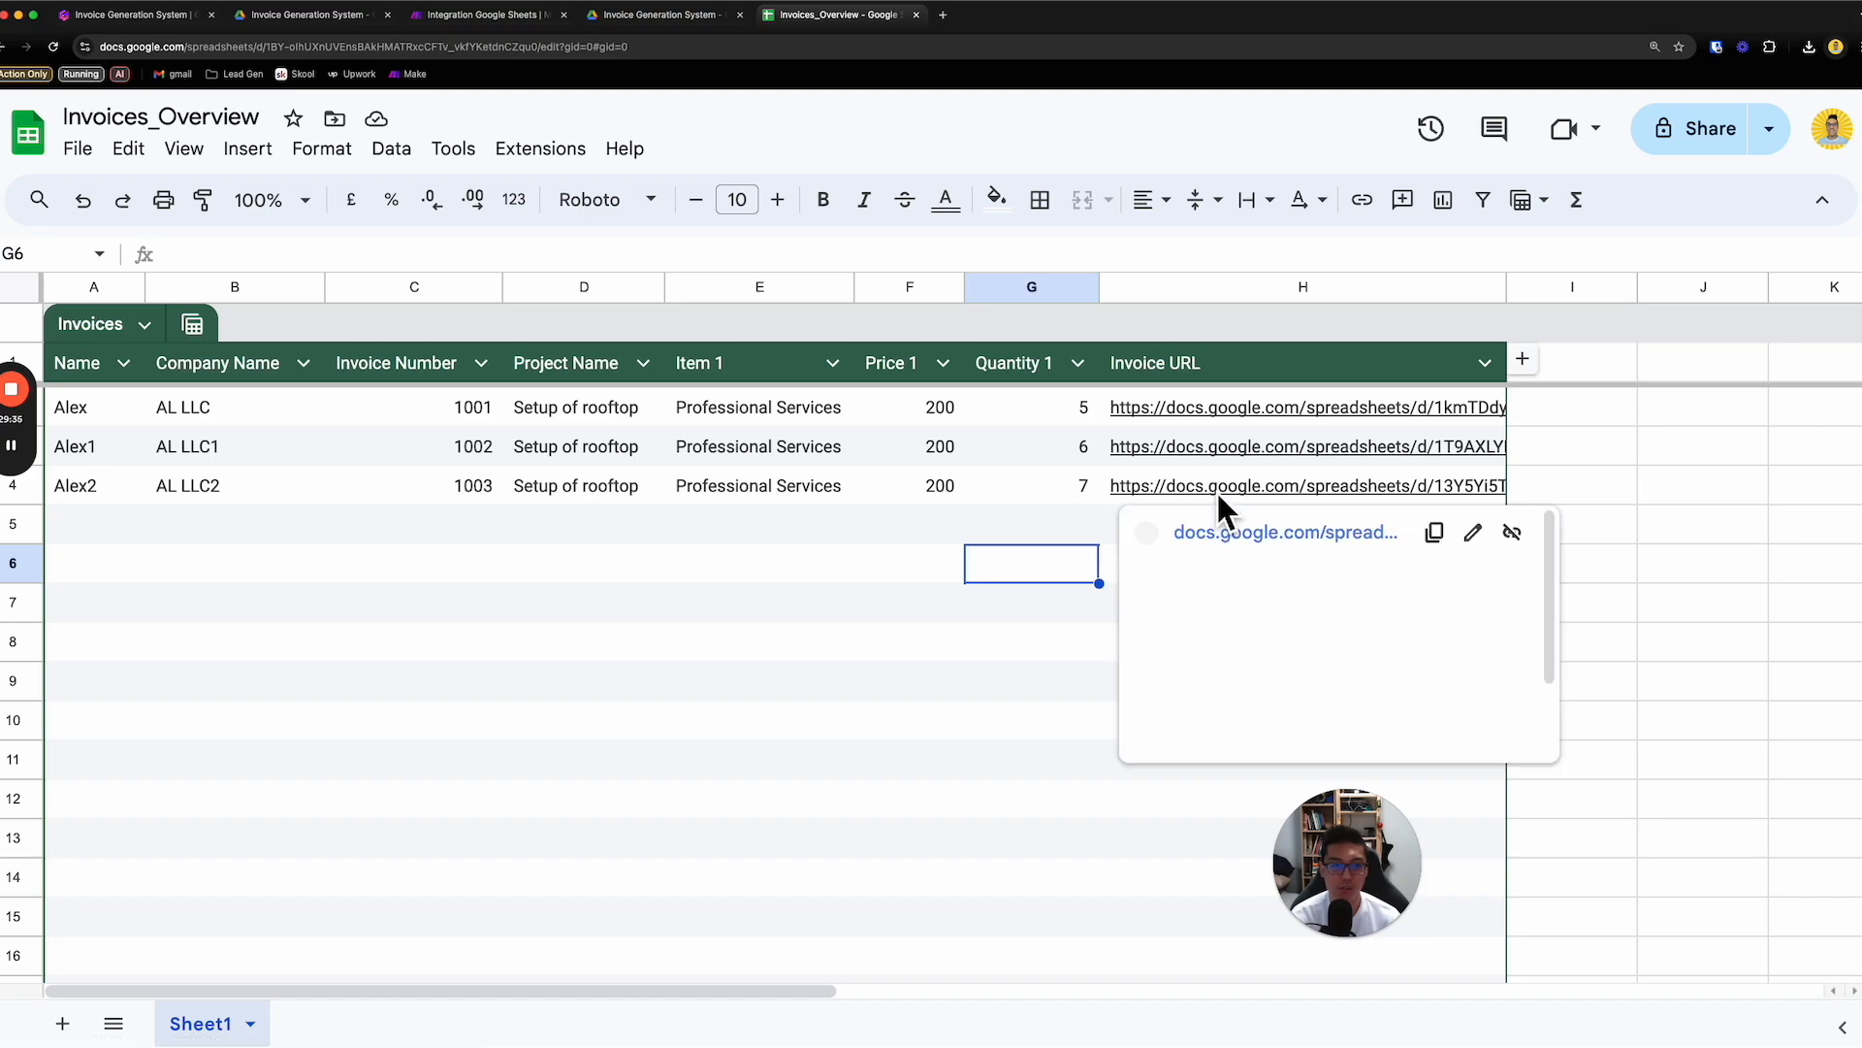
pyautogui.click(1269, 543)
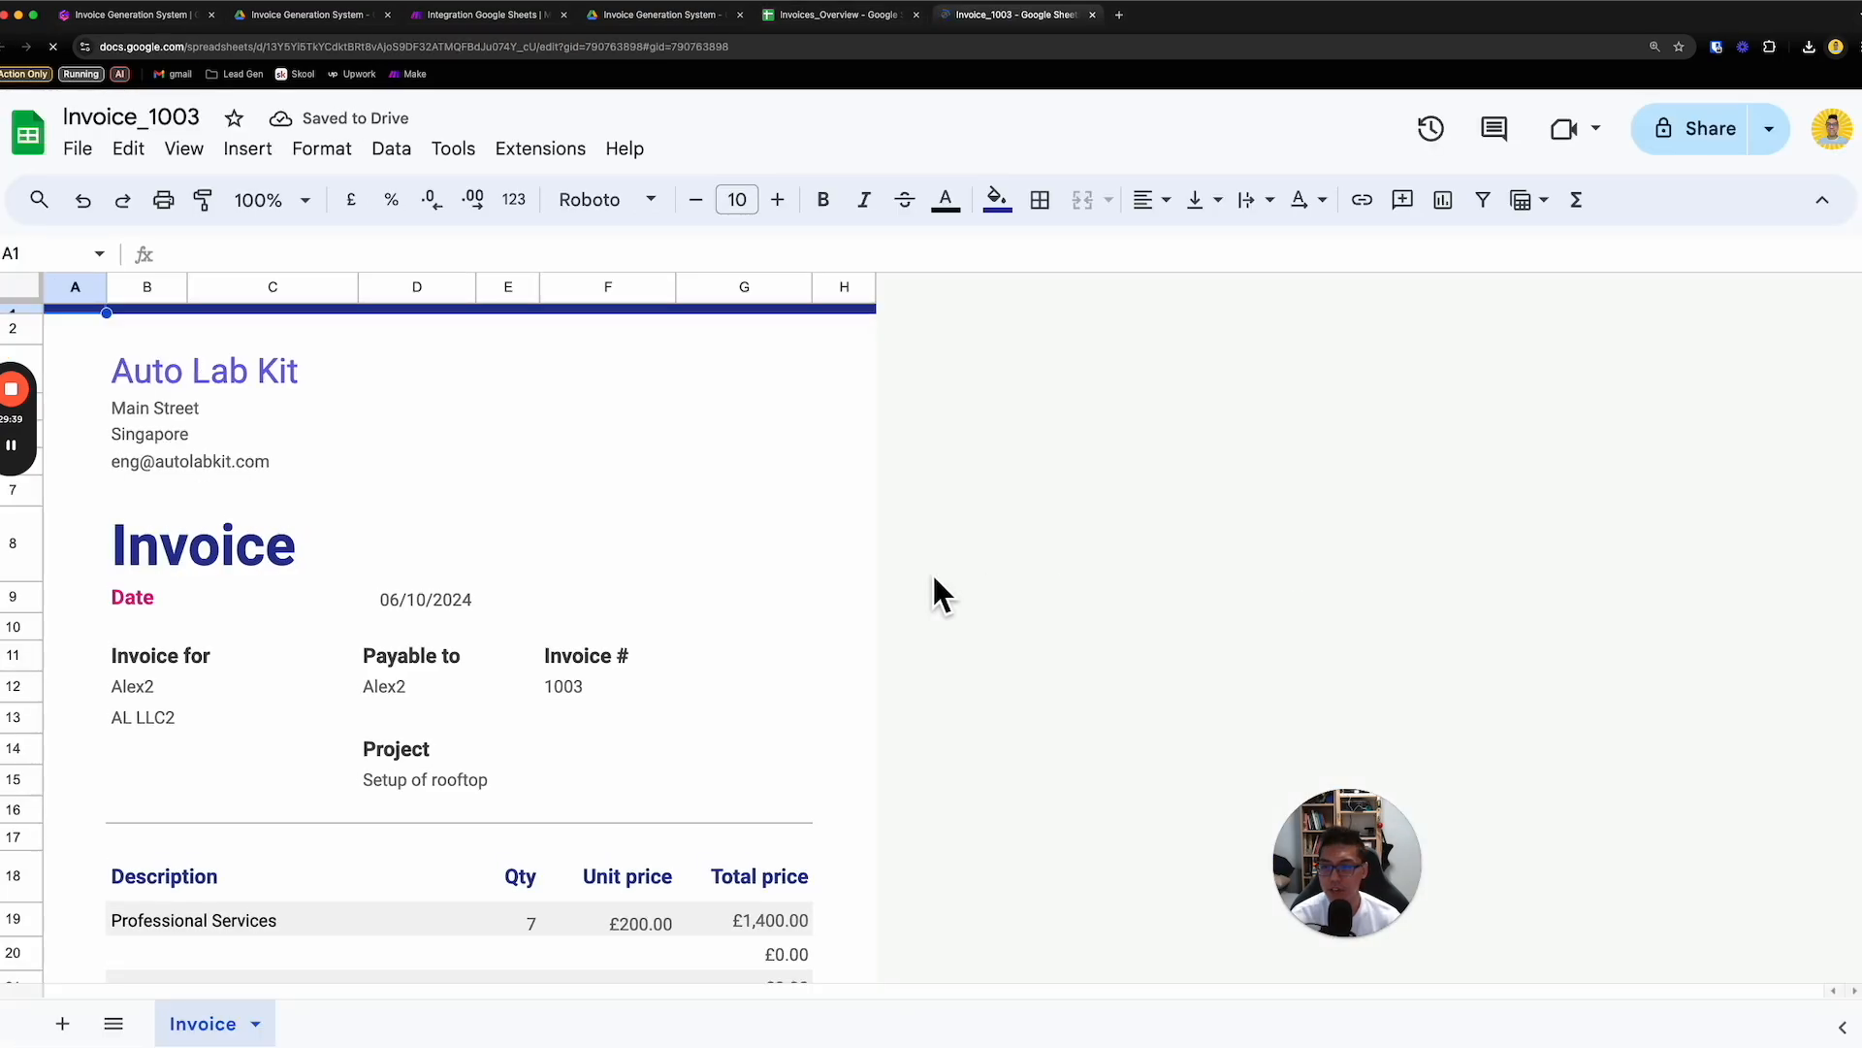
pyautogui.scroll(-2, 926, 578)
pyautogui.scroll(-3, 242, 628)
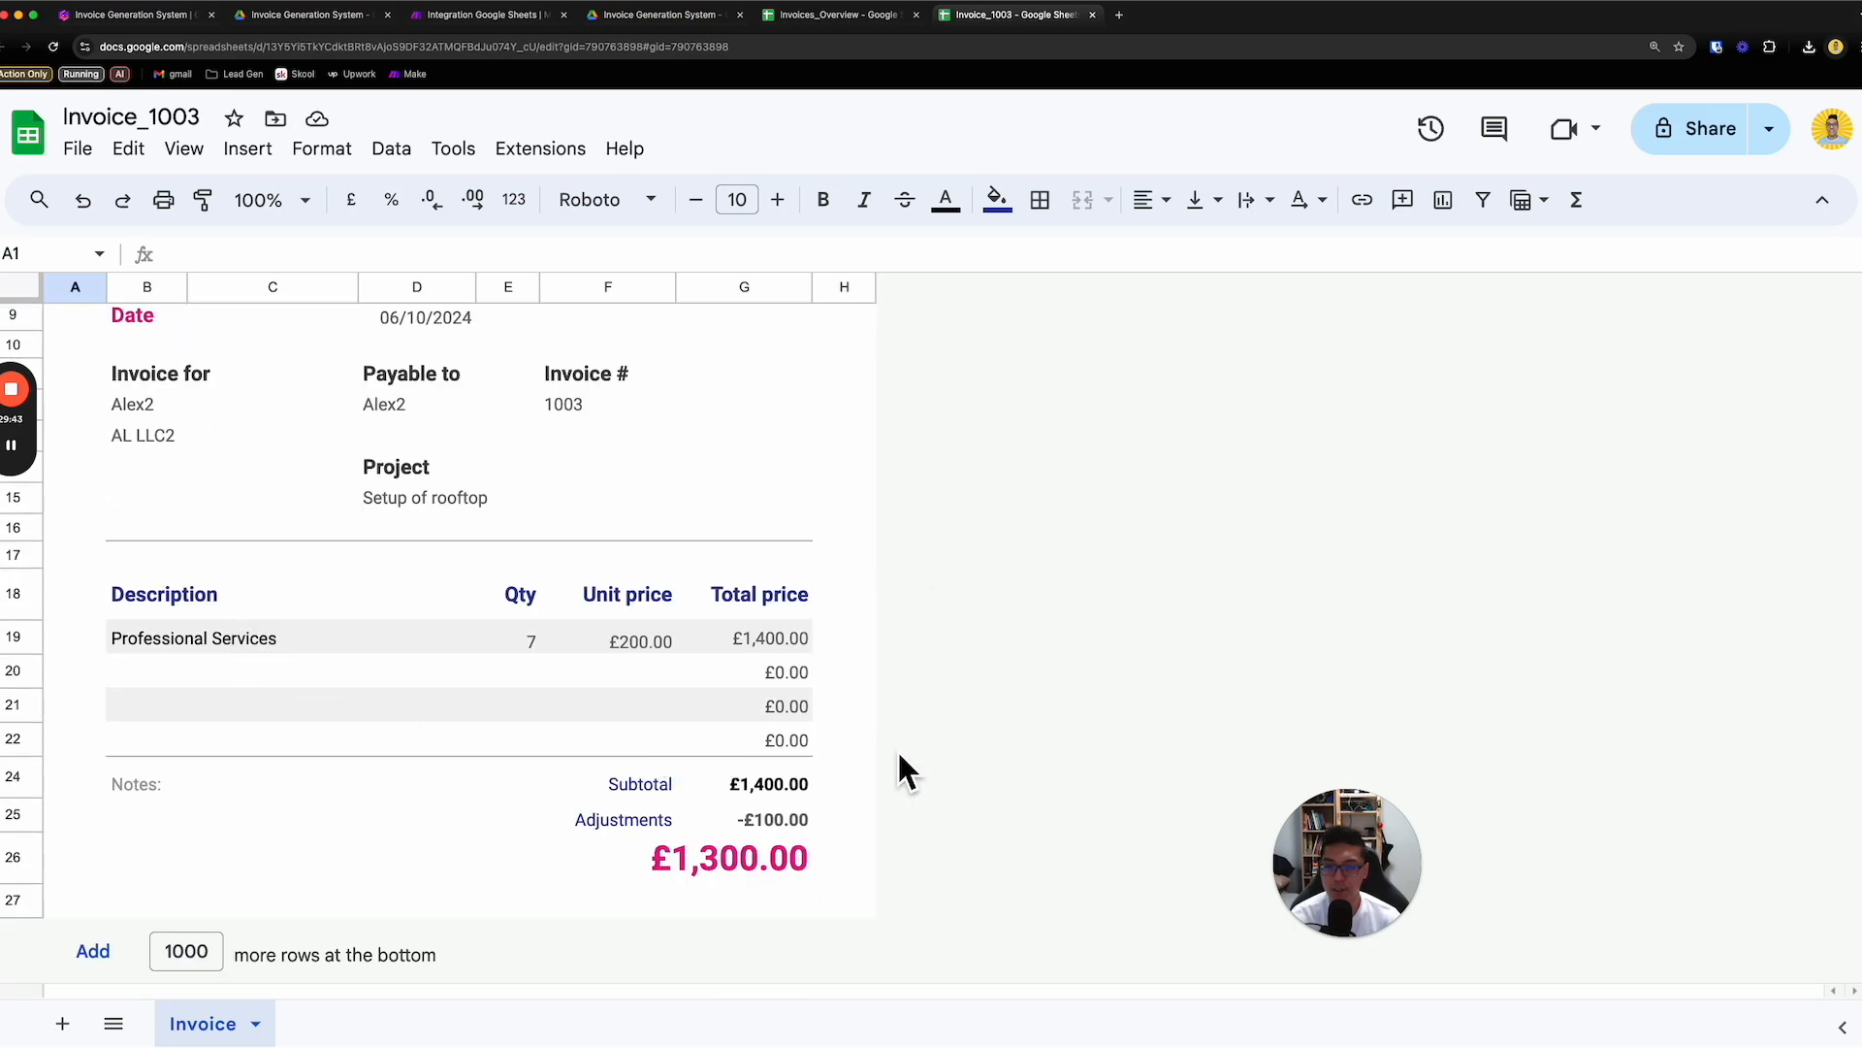
pyautogui.scroll(4, 898, 753)
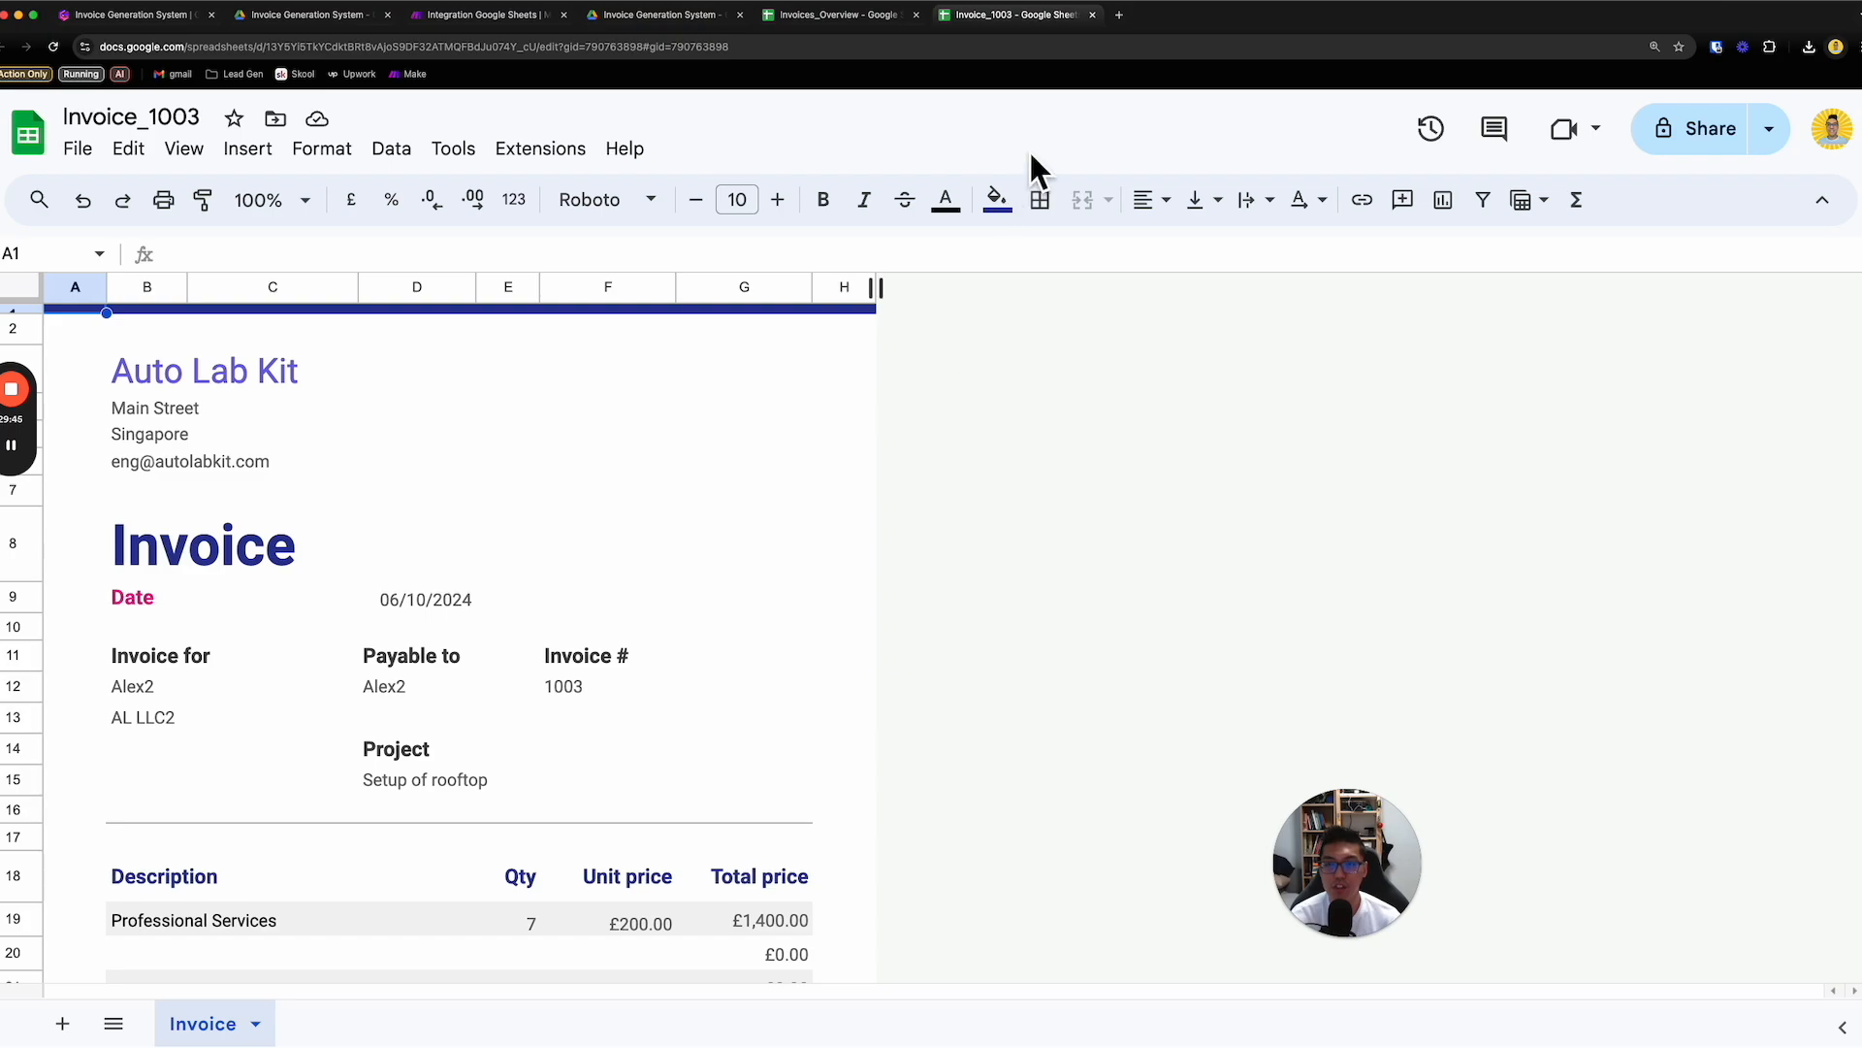
# - Close the Invoice_1003 and Invoices_Overview spreadsheets
pyautogui.click(840, 15)
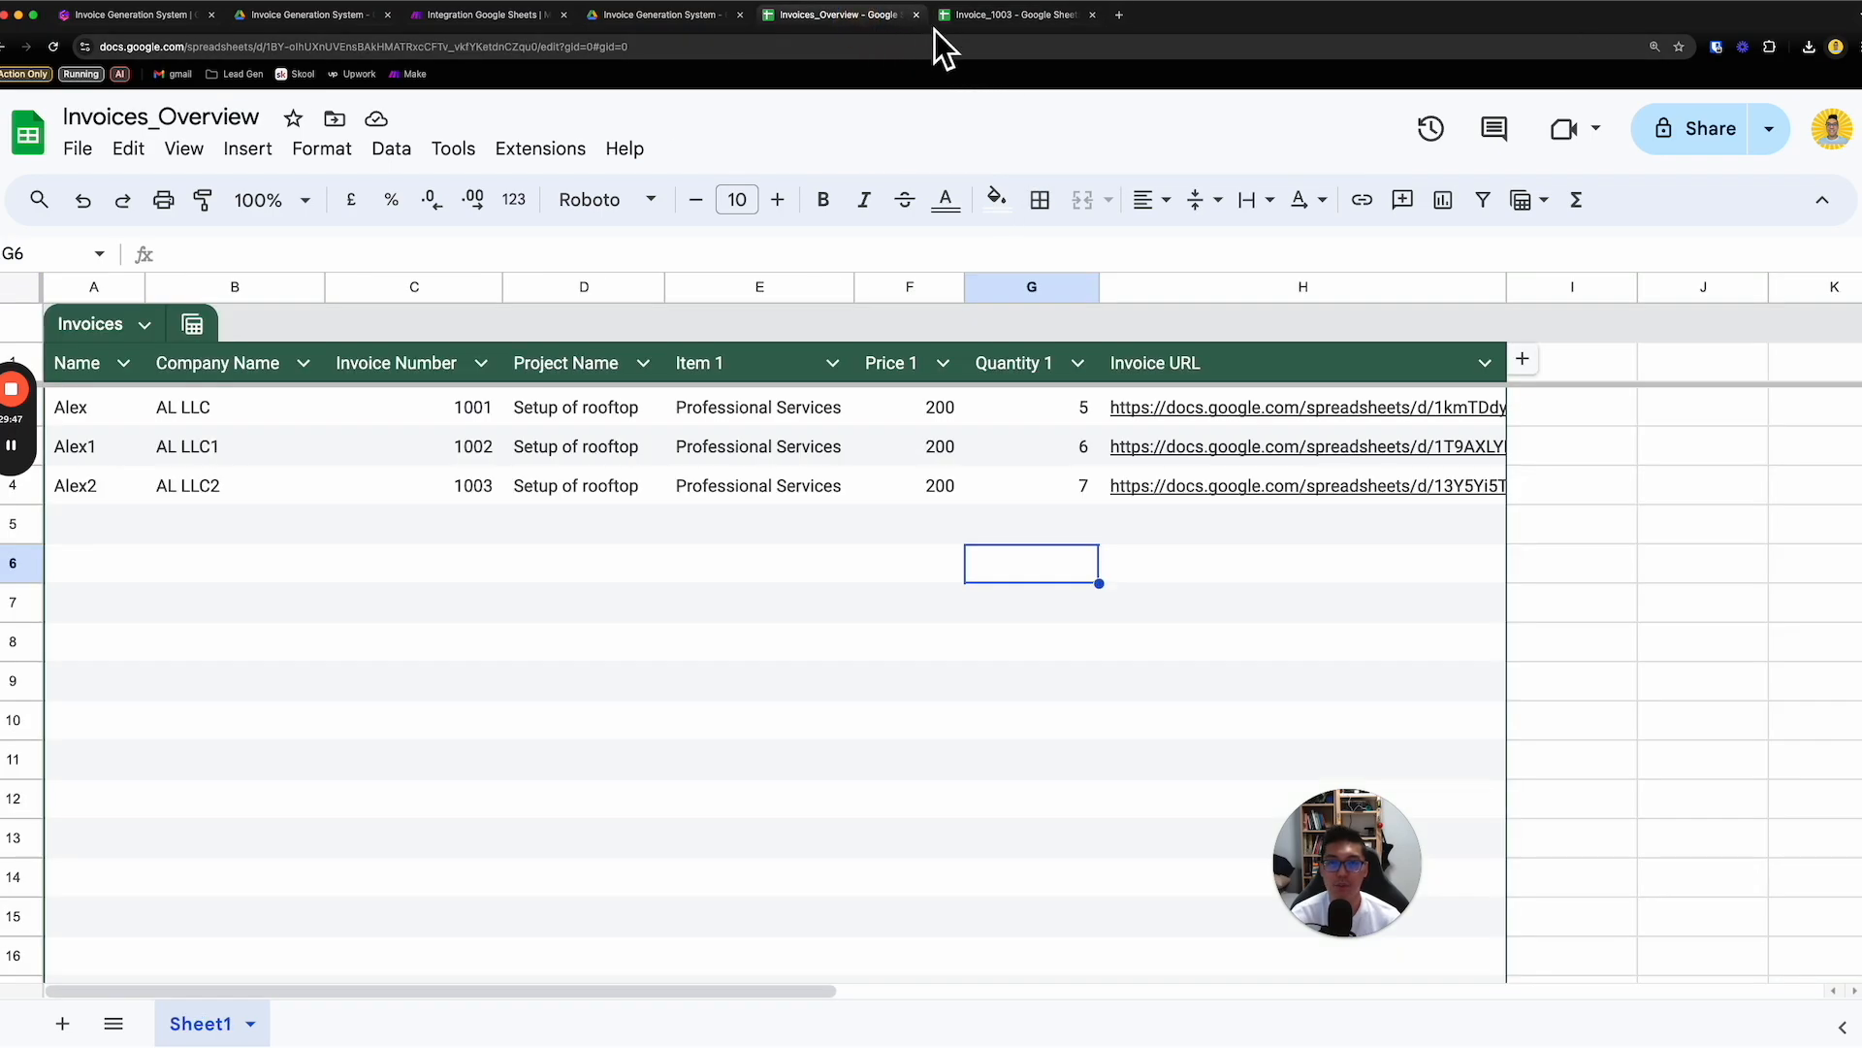
pyautogui.click(1029, 23)
pyautogui.click(1092, 16)
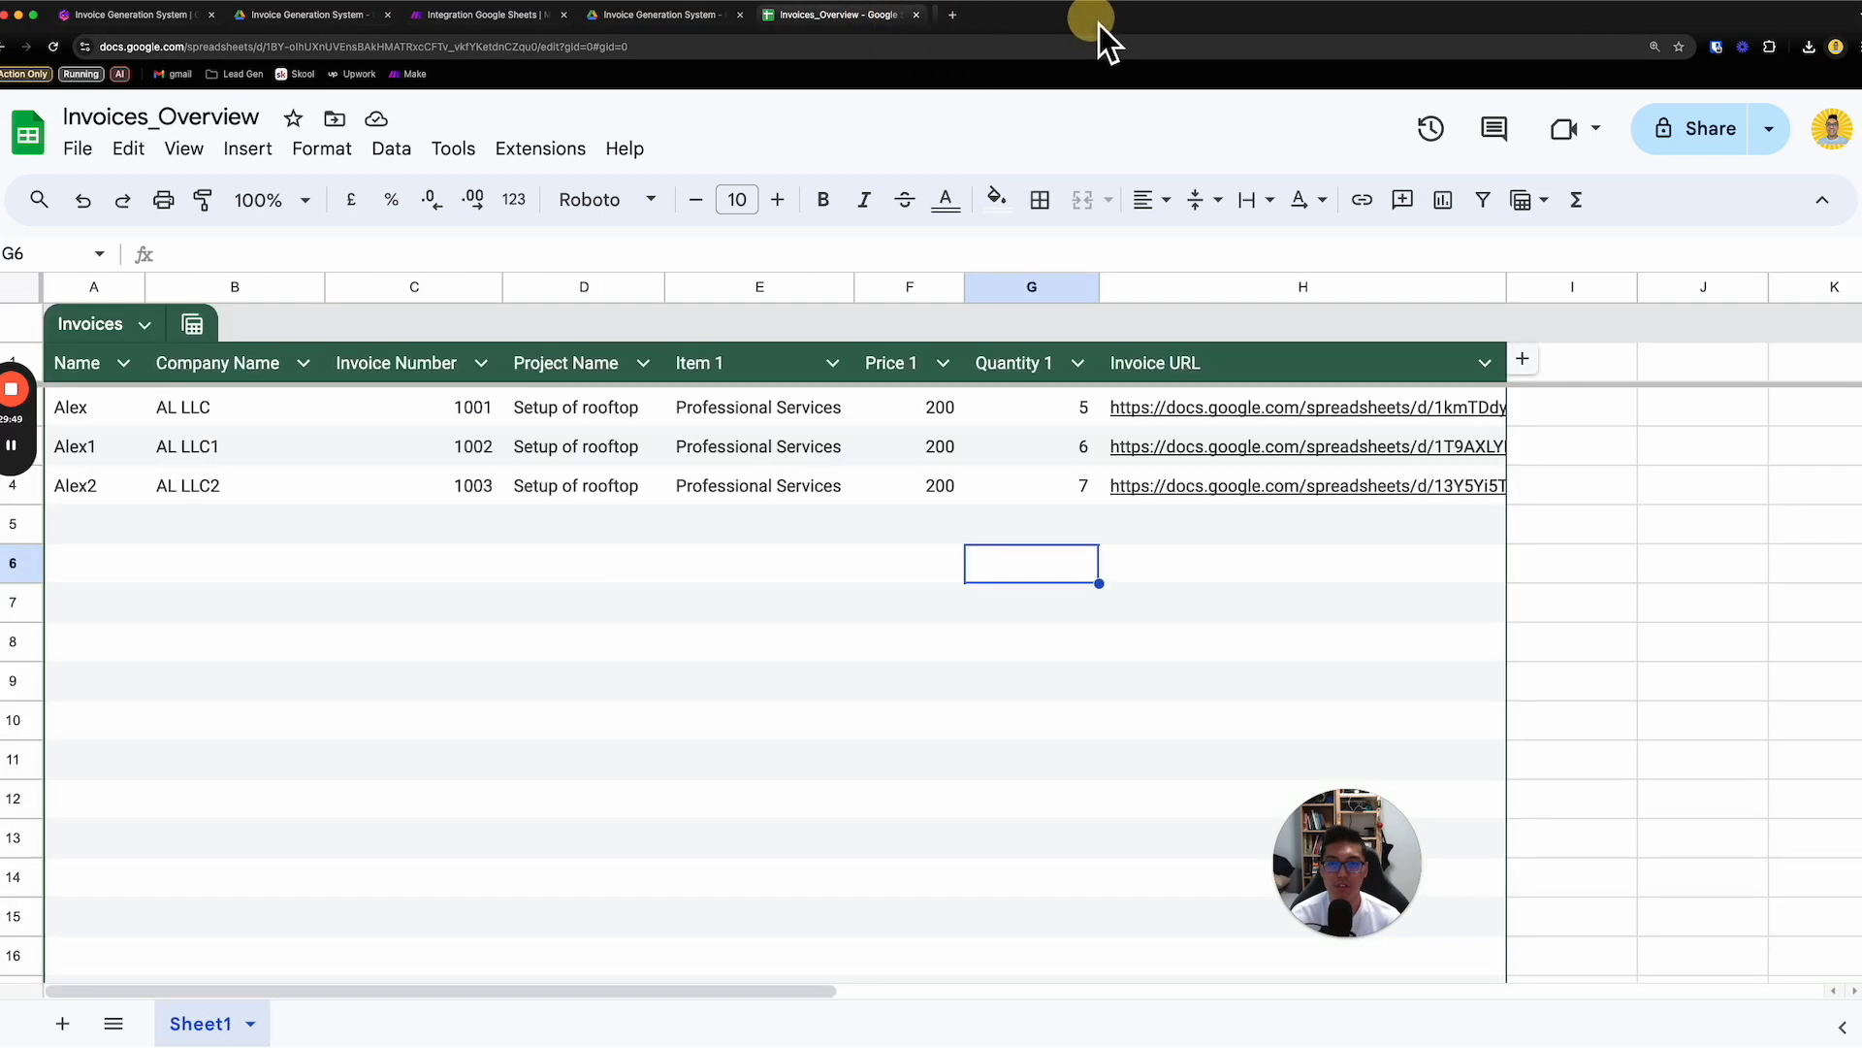
pyautogui.click(923, 20)
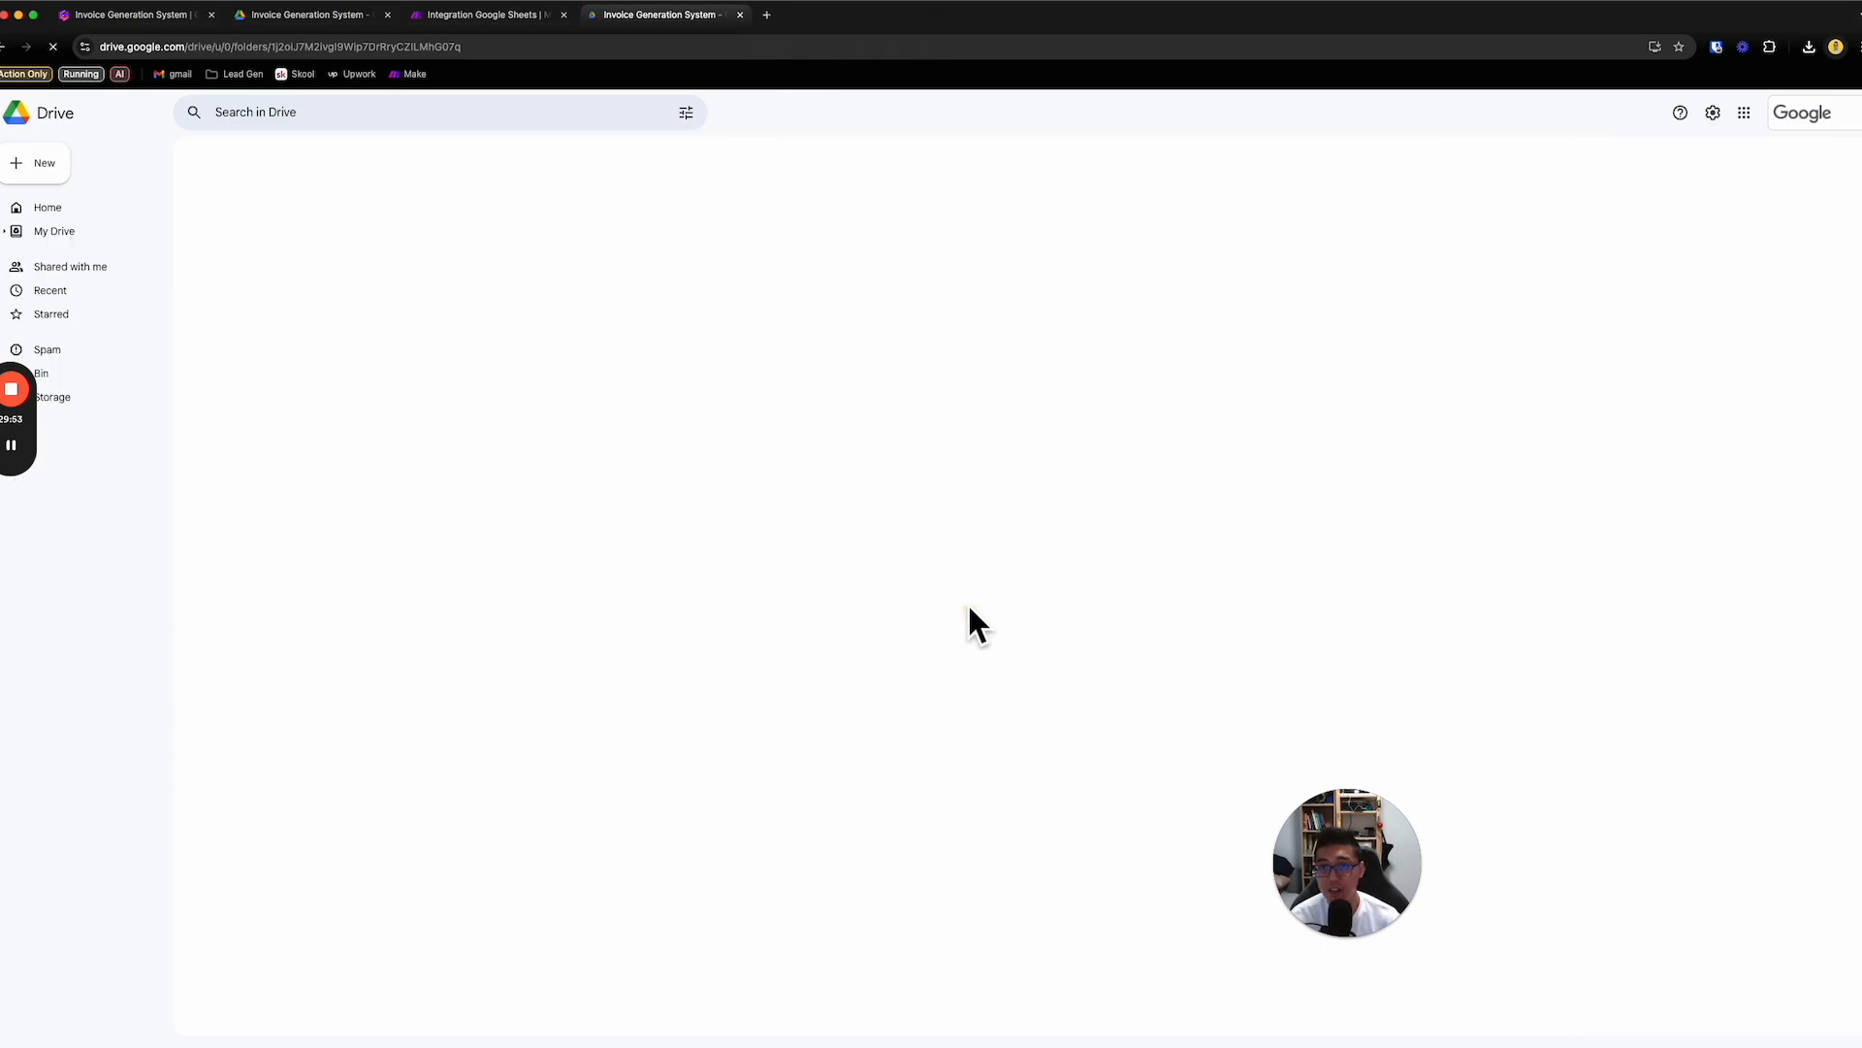
# - Switch to the Make scenario, turn on its scheduling, and set it to run at regular intervals of 15 minutes
pyautogui.click(504, 24)
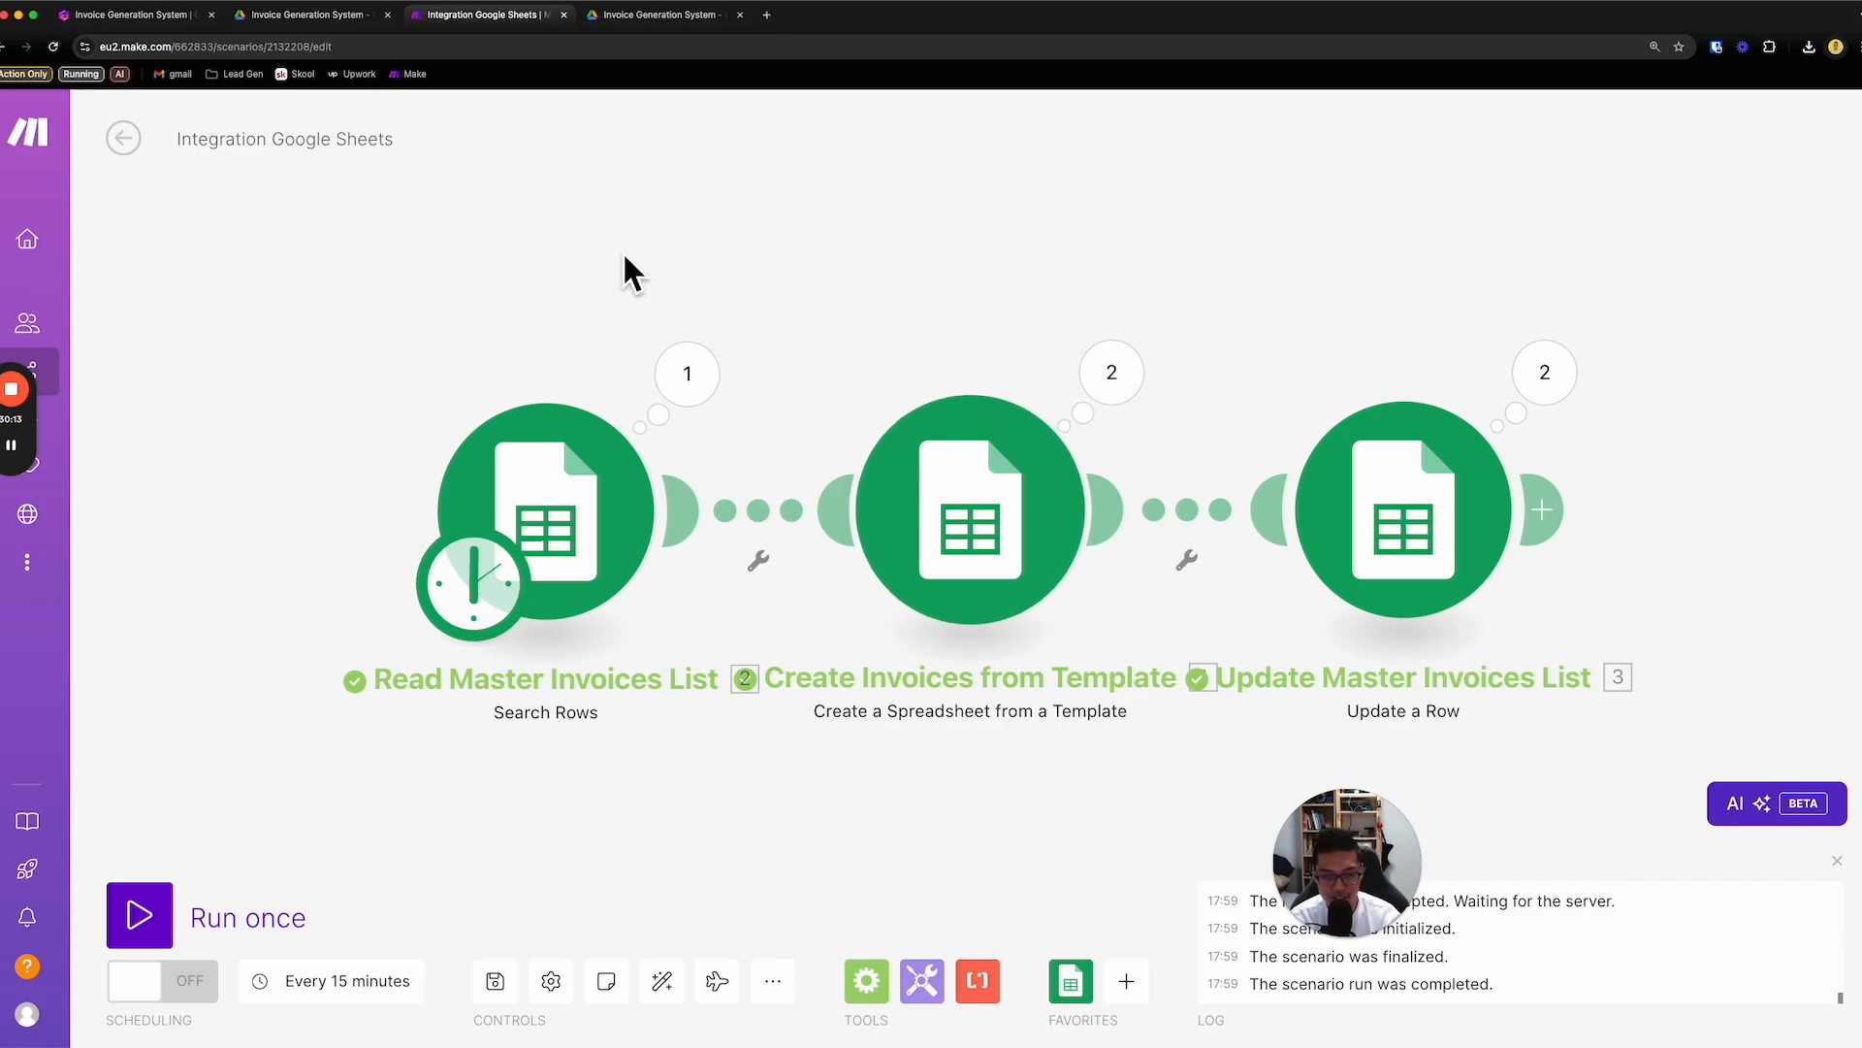
pyautogui.click(209, 985)
pyautogui.click(315, 1009)
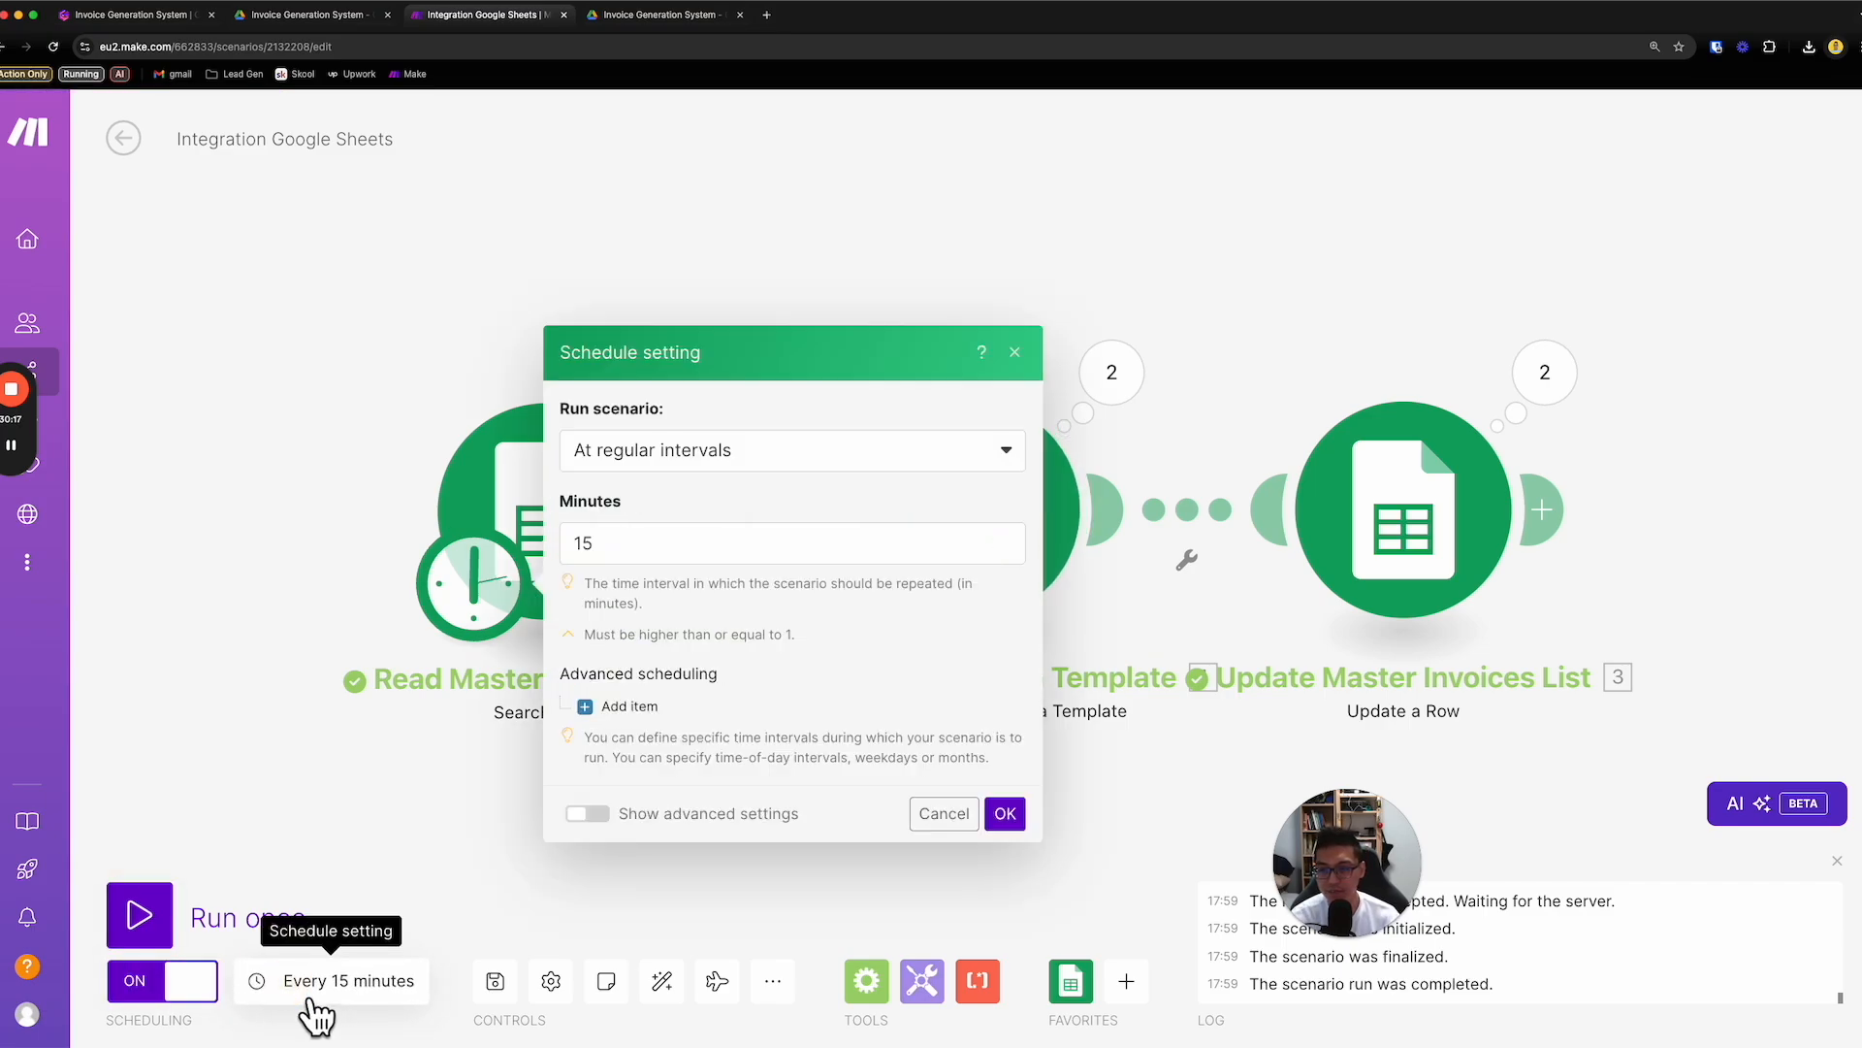
pyautogui.doubleClick(631, 551)
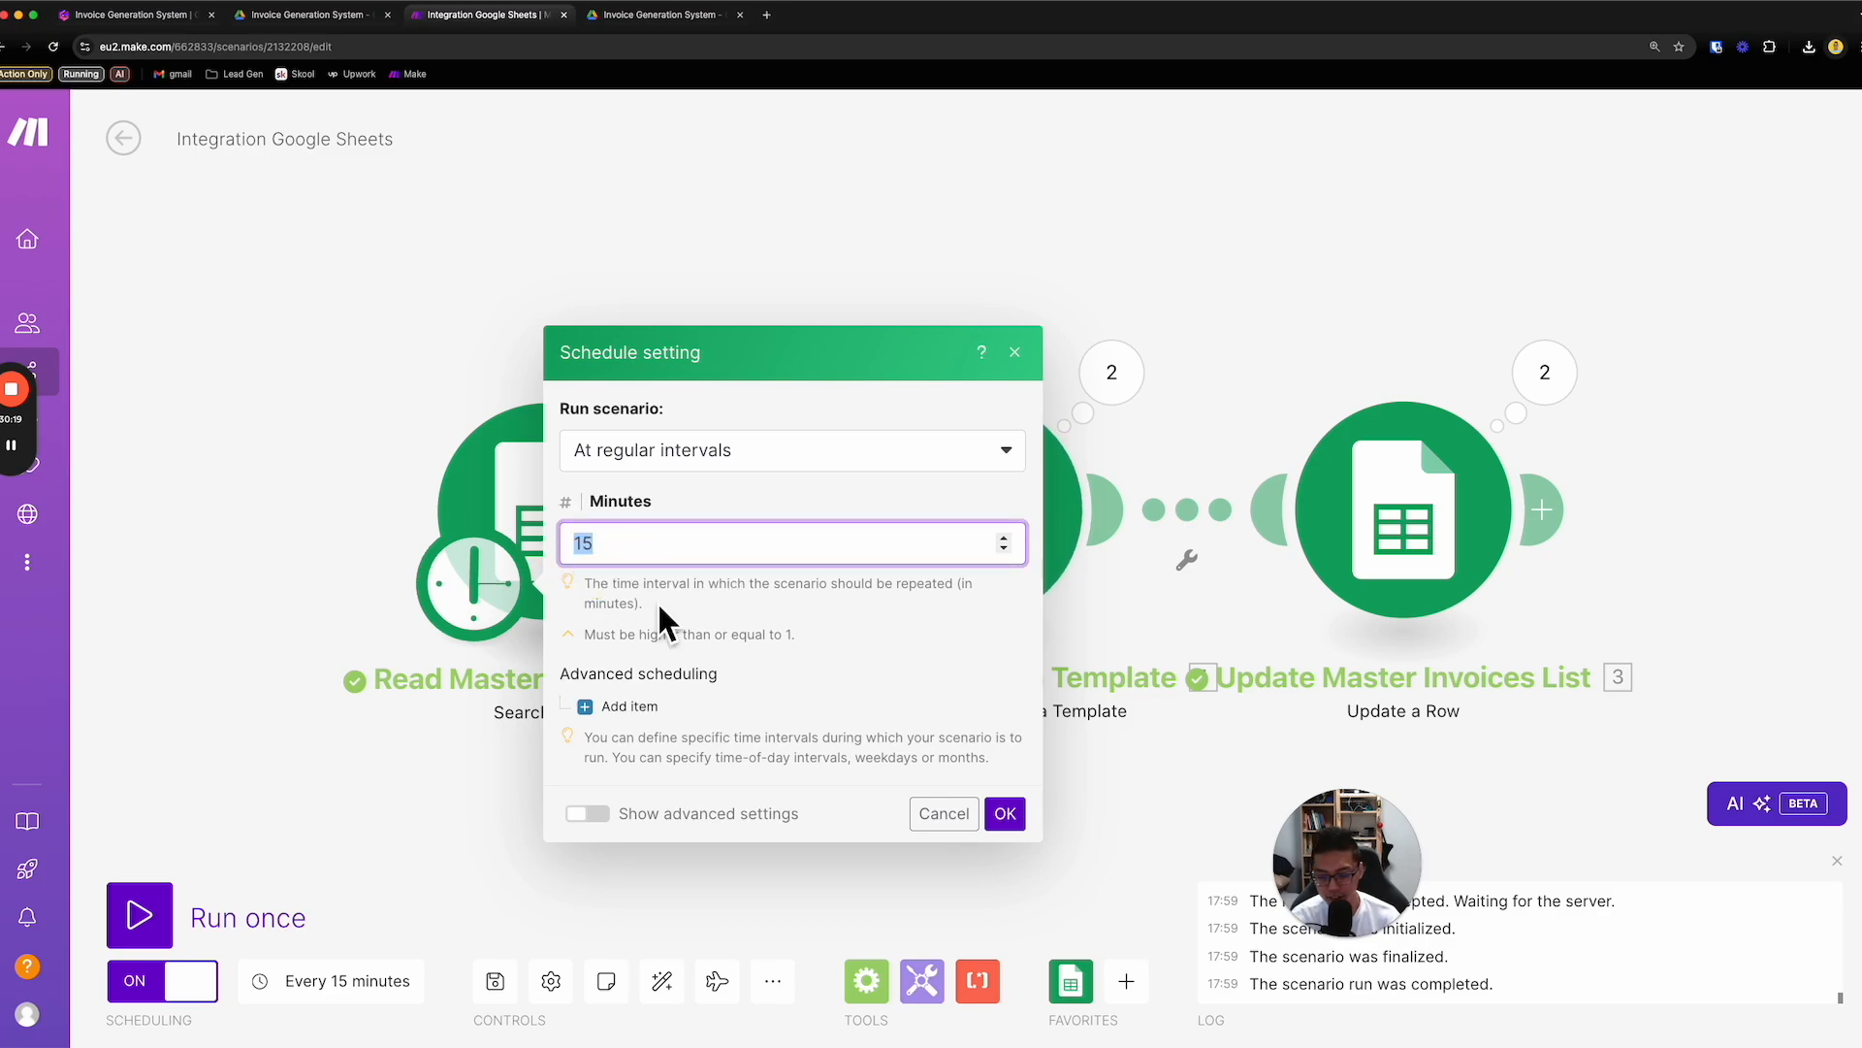
pyautogui.write('15')
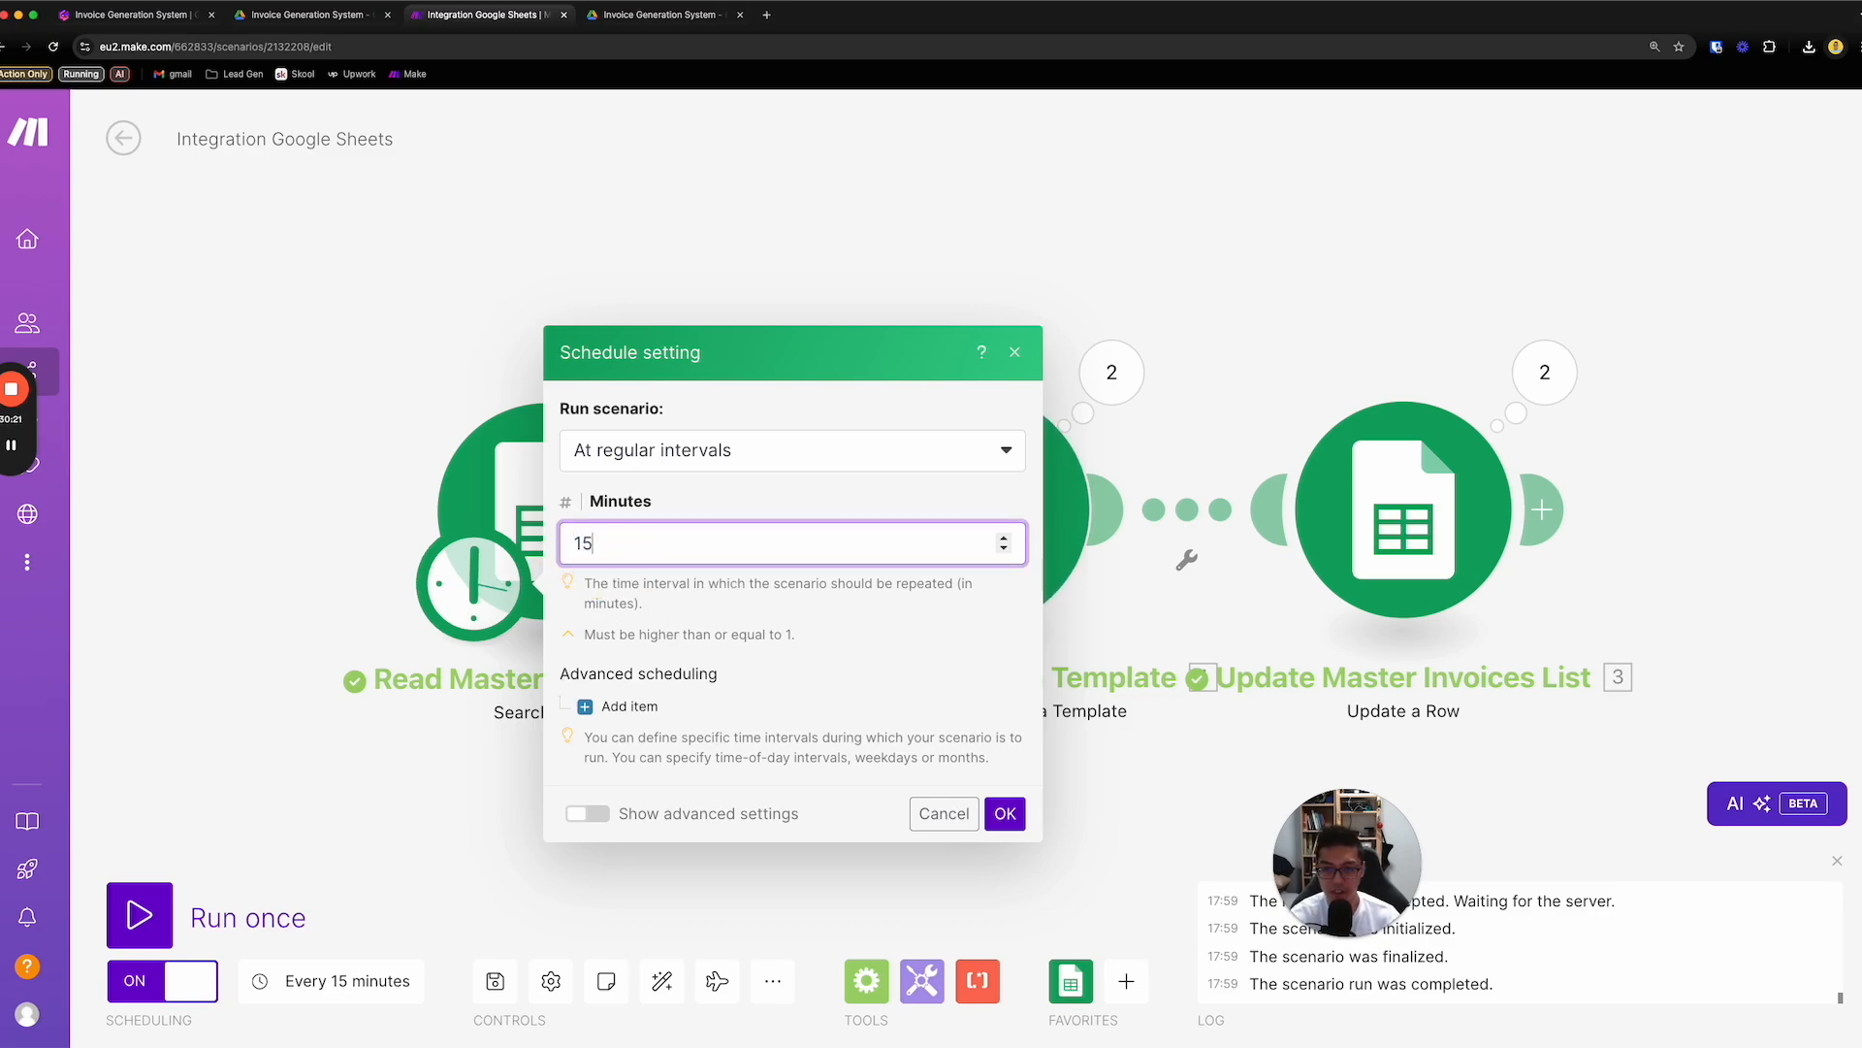
pyautogui.click(1005, 815)
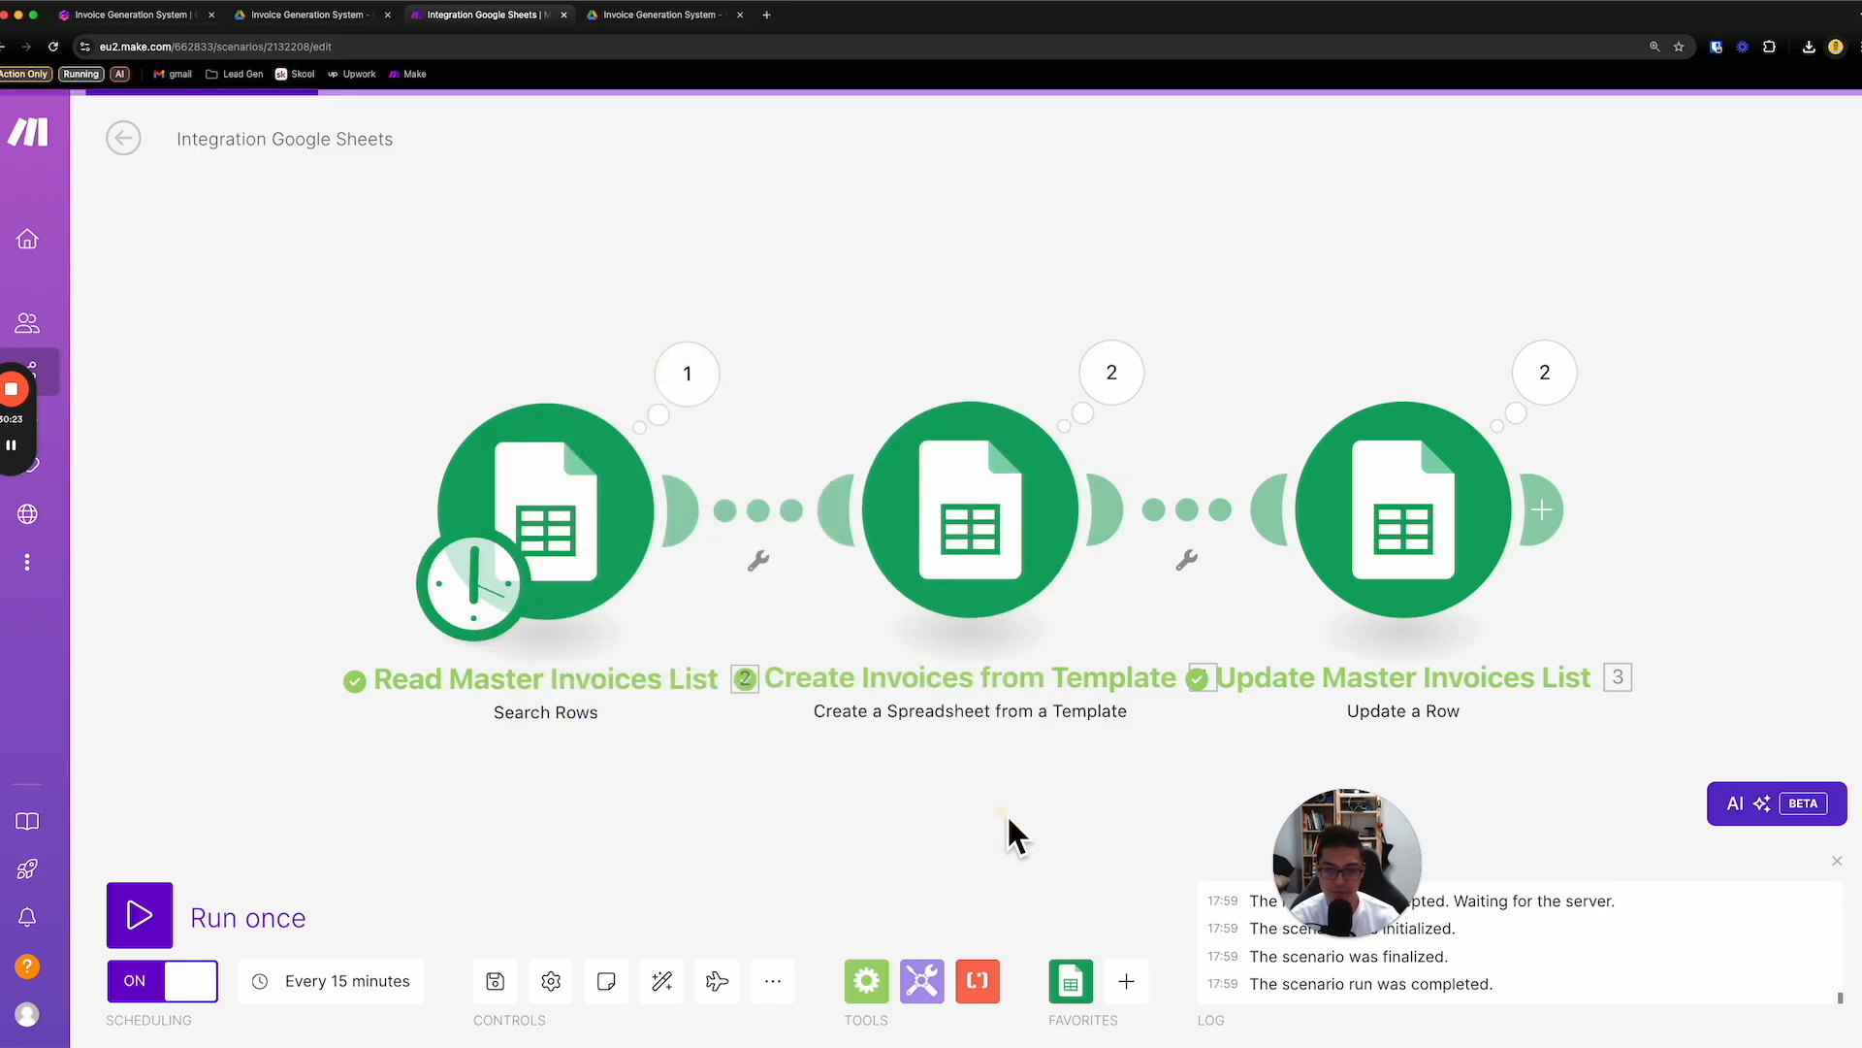
# - Rename the Make scenario as Invoice Generation System
pyautogui.click(345, 146)
pyautogui.write('Invoic')
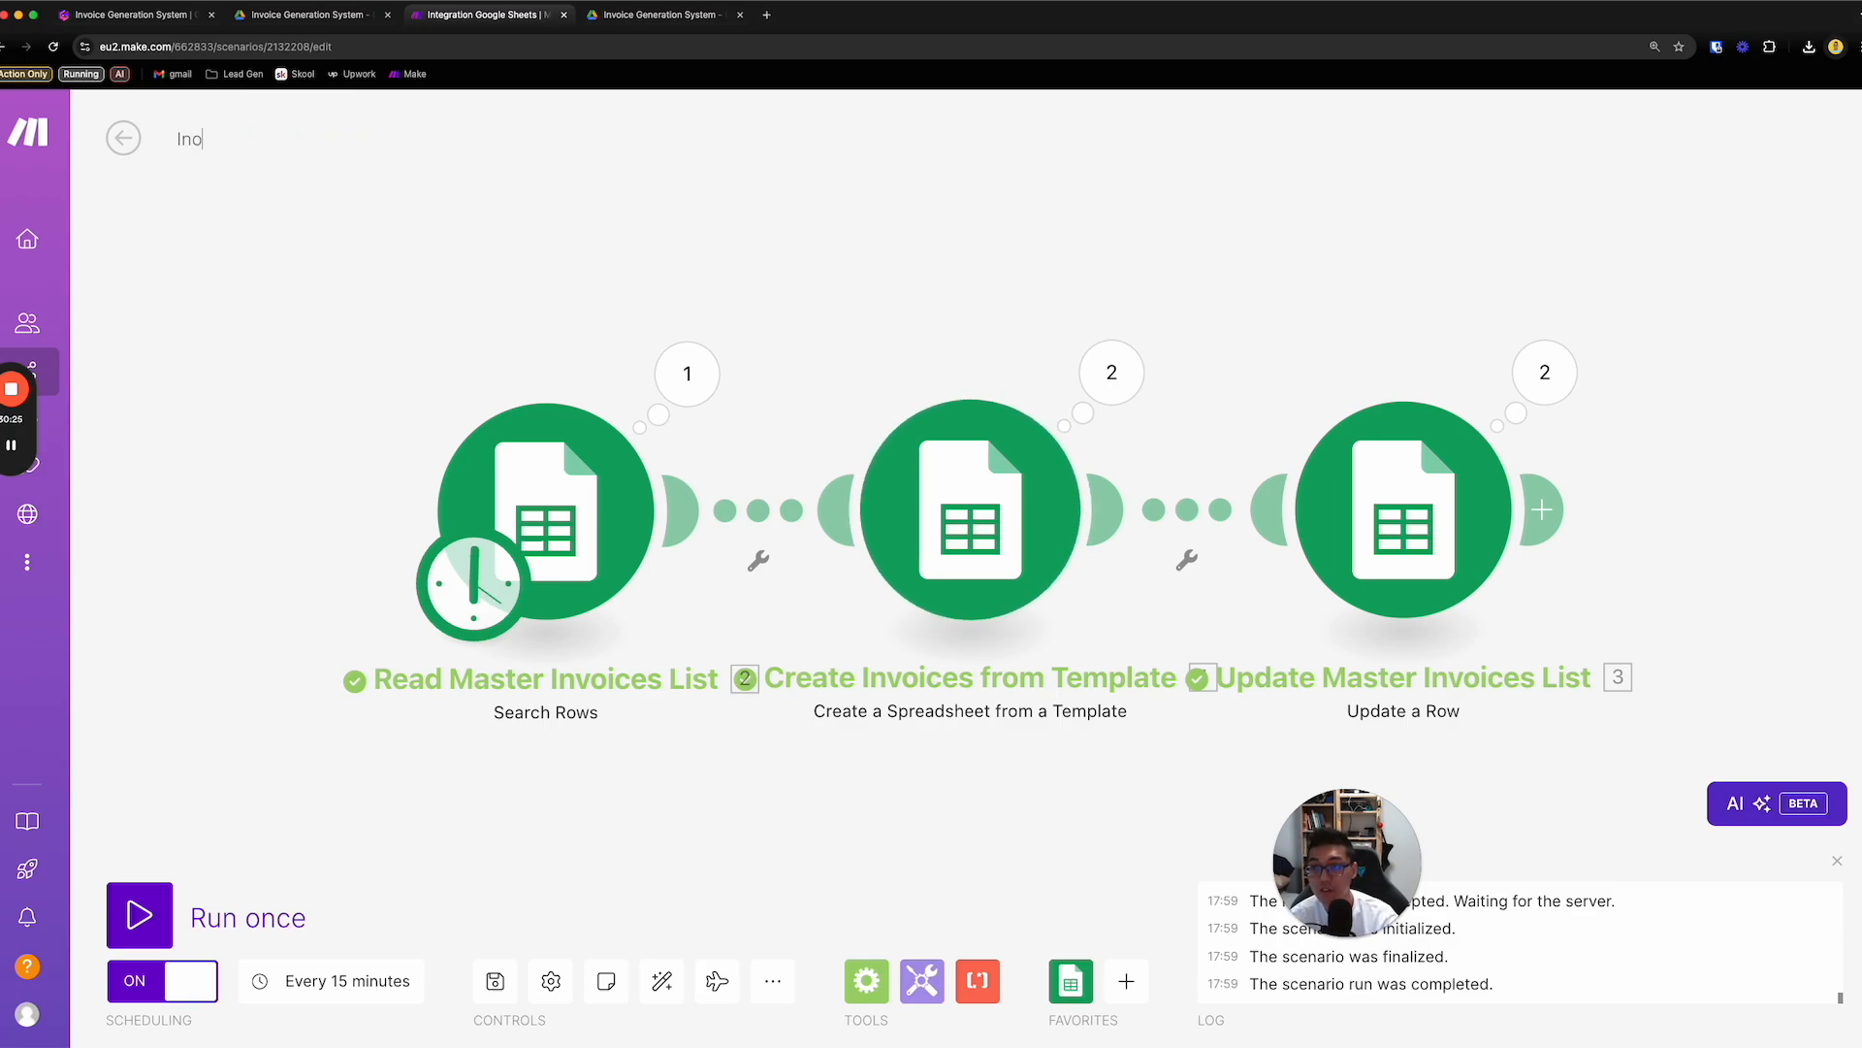
pyautogui.write('e gener')
pyautogui.press('BackSpace')
pyautogui.press('BackSpace')
pyautogui.press('BackSpace')
pyautogui.press('BackSpace')
pyautogui.press('BackSpace')
pyautogui.write('Generation')
pyautogui.press('BackSpace')
pyautogui.press('BackSpace')
pyautogui.press('BackSpace')
pyautogui.press('BackSpace')
pyautogui.write('tion System')
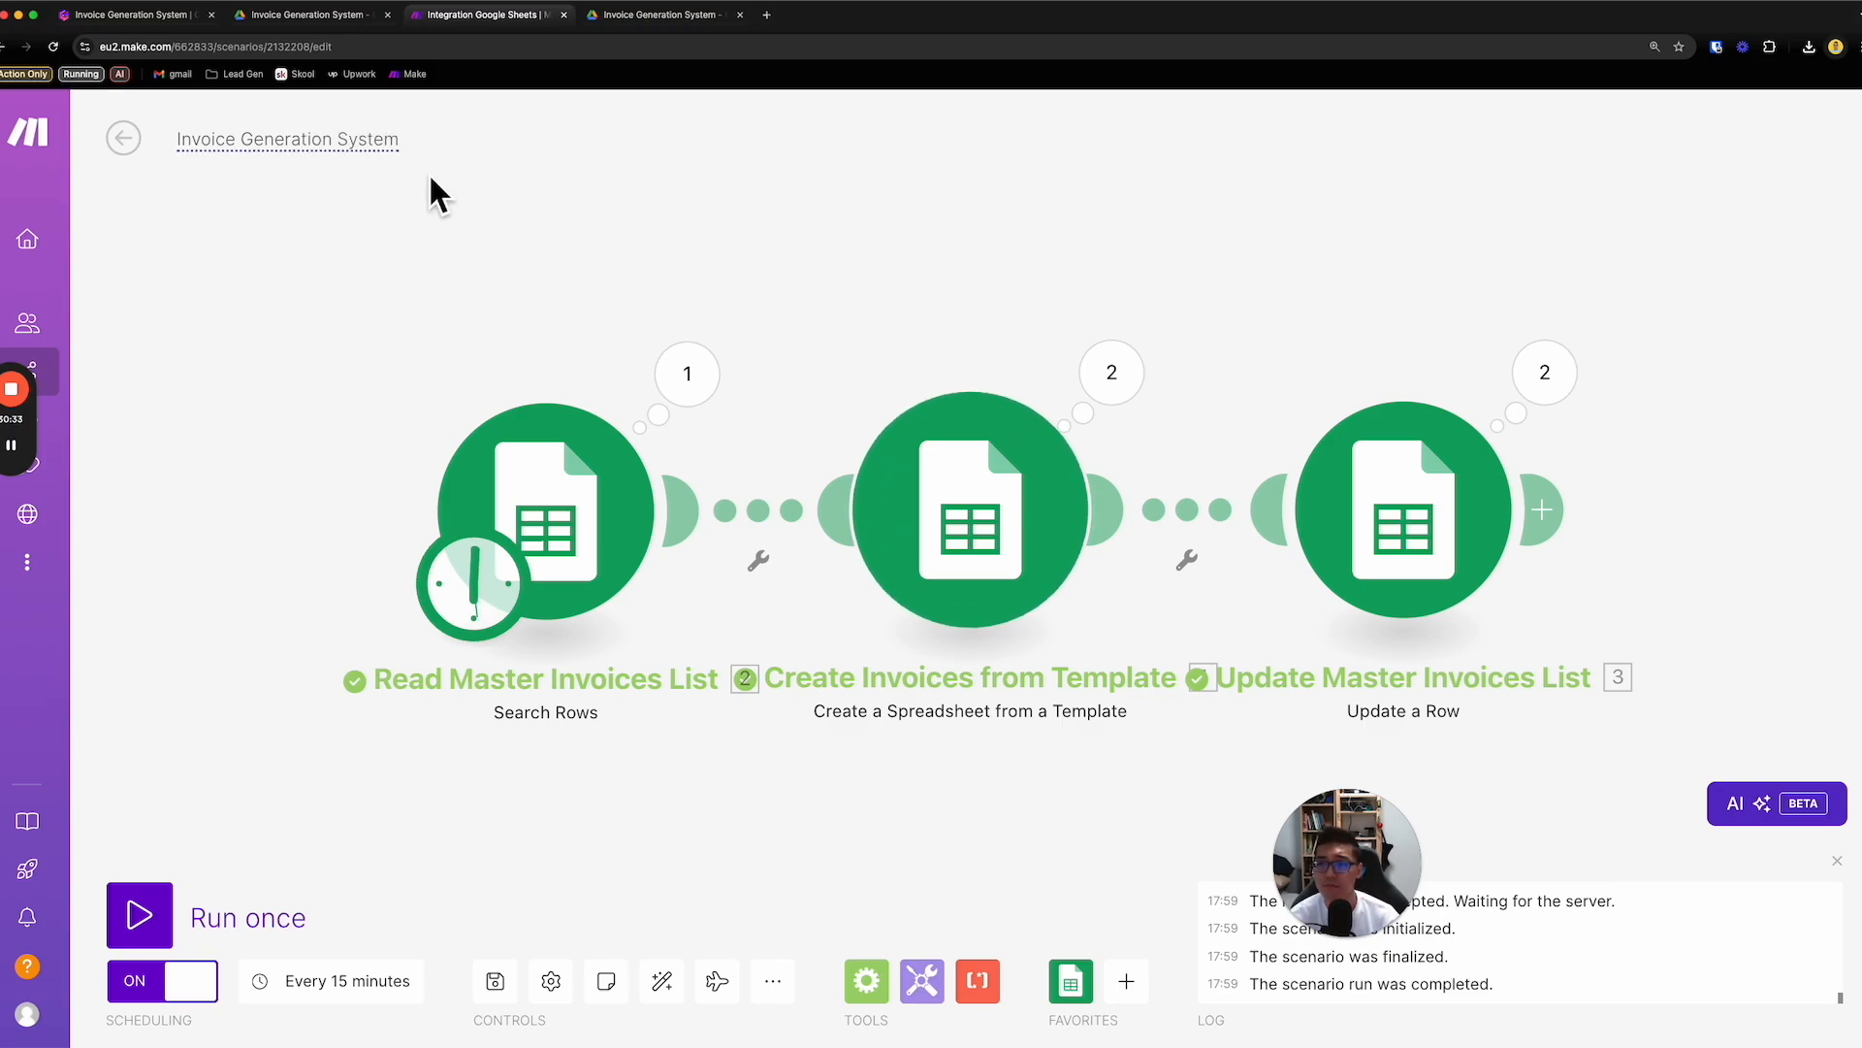
pyautogui.click(530, 250)
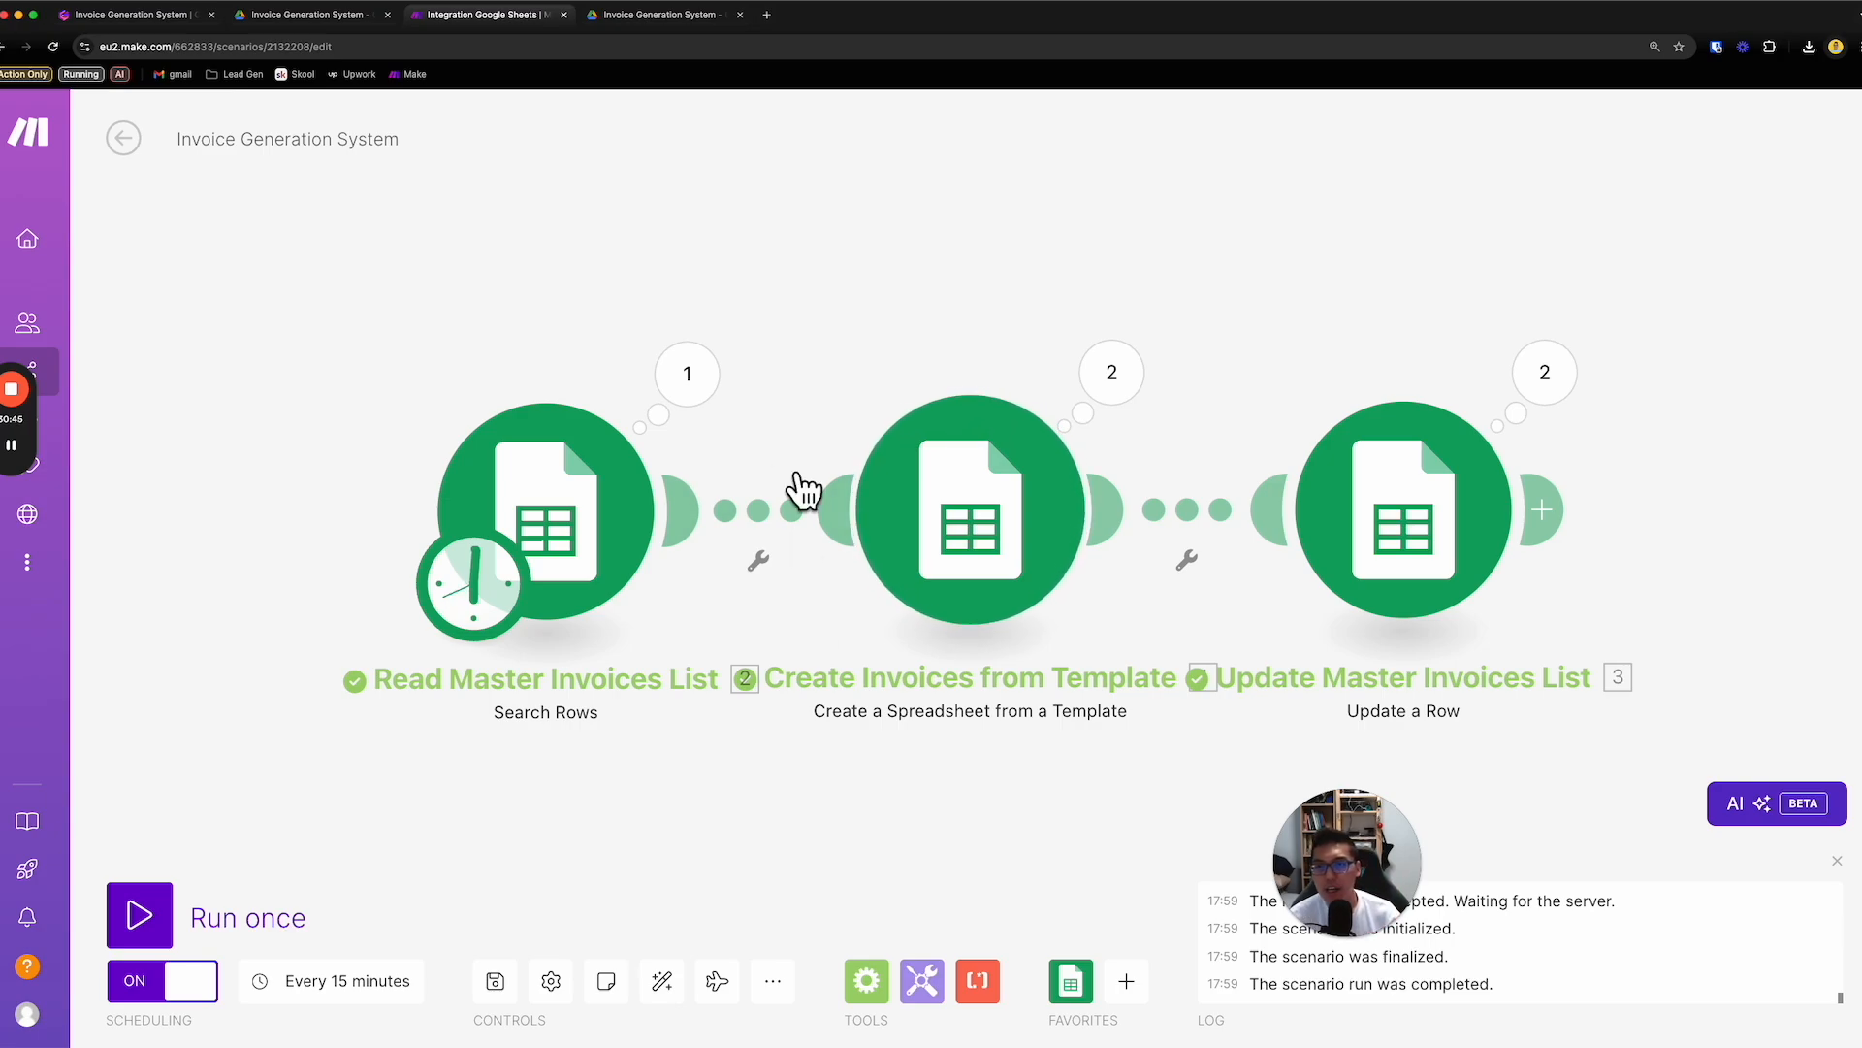
# - Switch to the Invoice Generation System folder in Drive, search for "inv", and open the Invoices_Overview spreadsheet
pyautogui.click(685, 22)
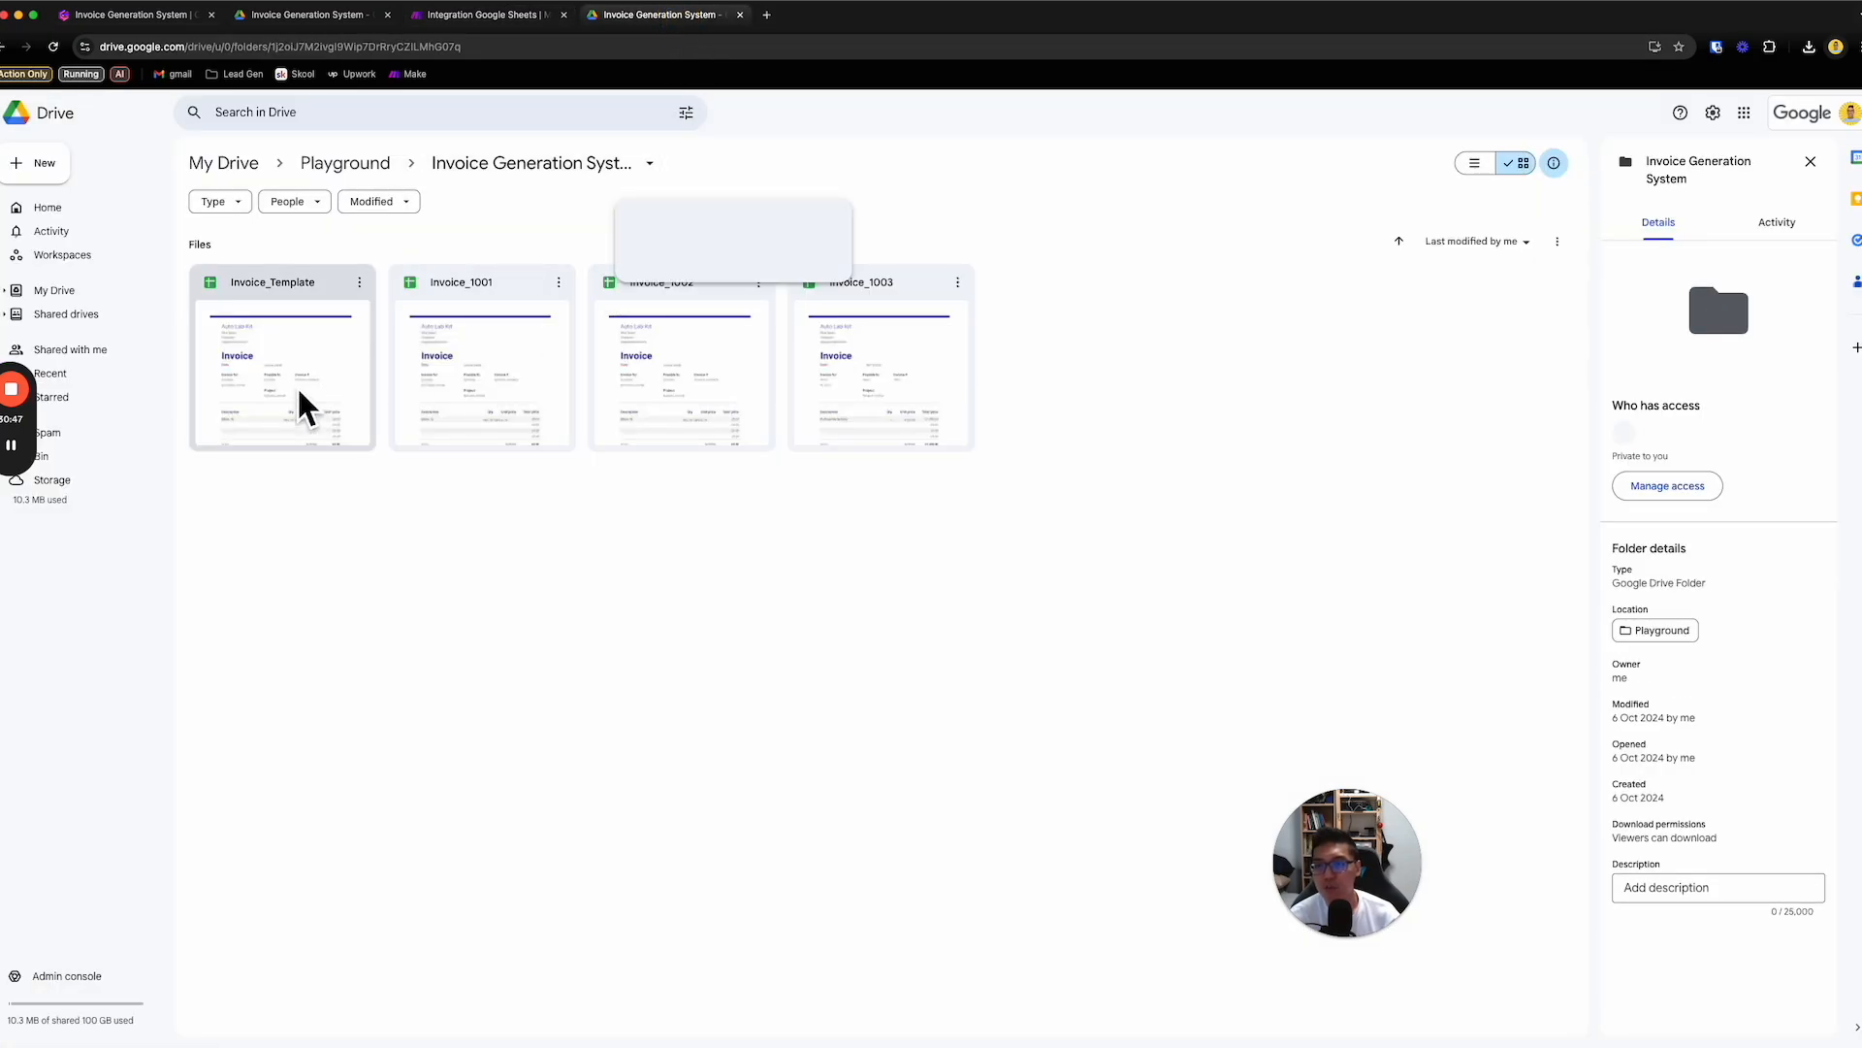
pyautogui.click(482, 486)
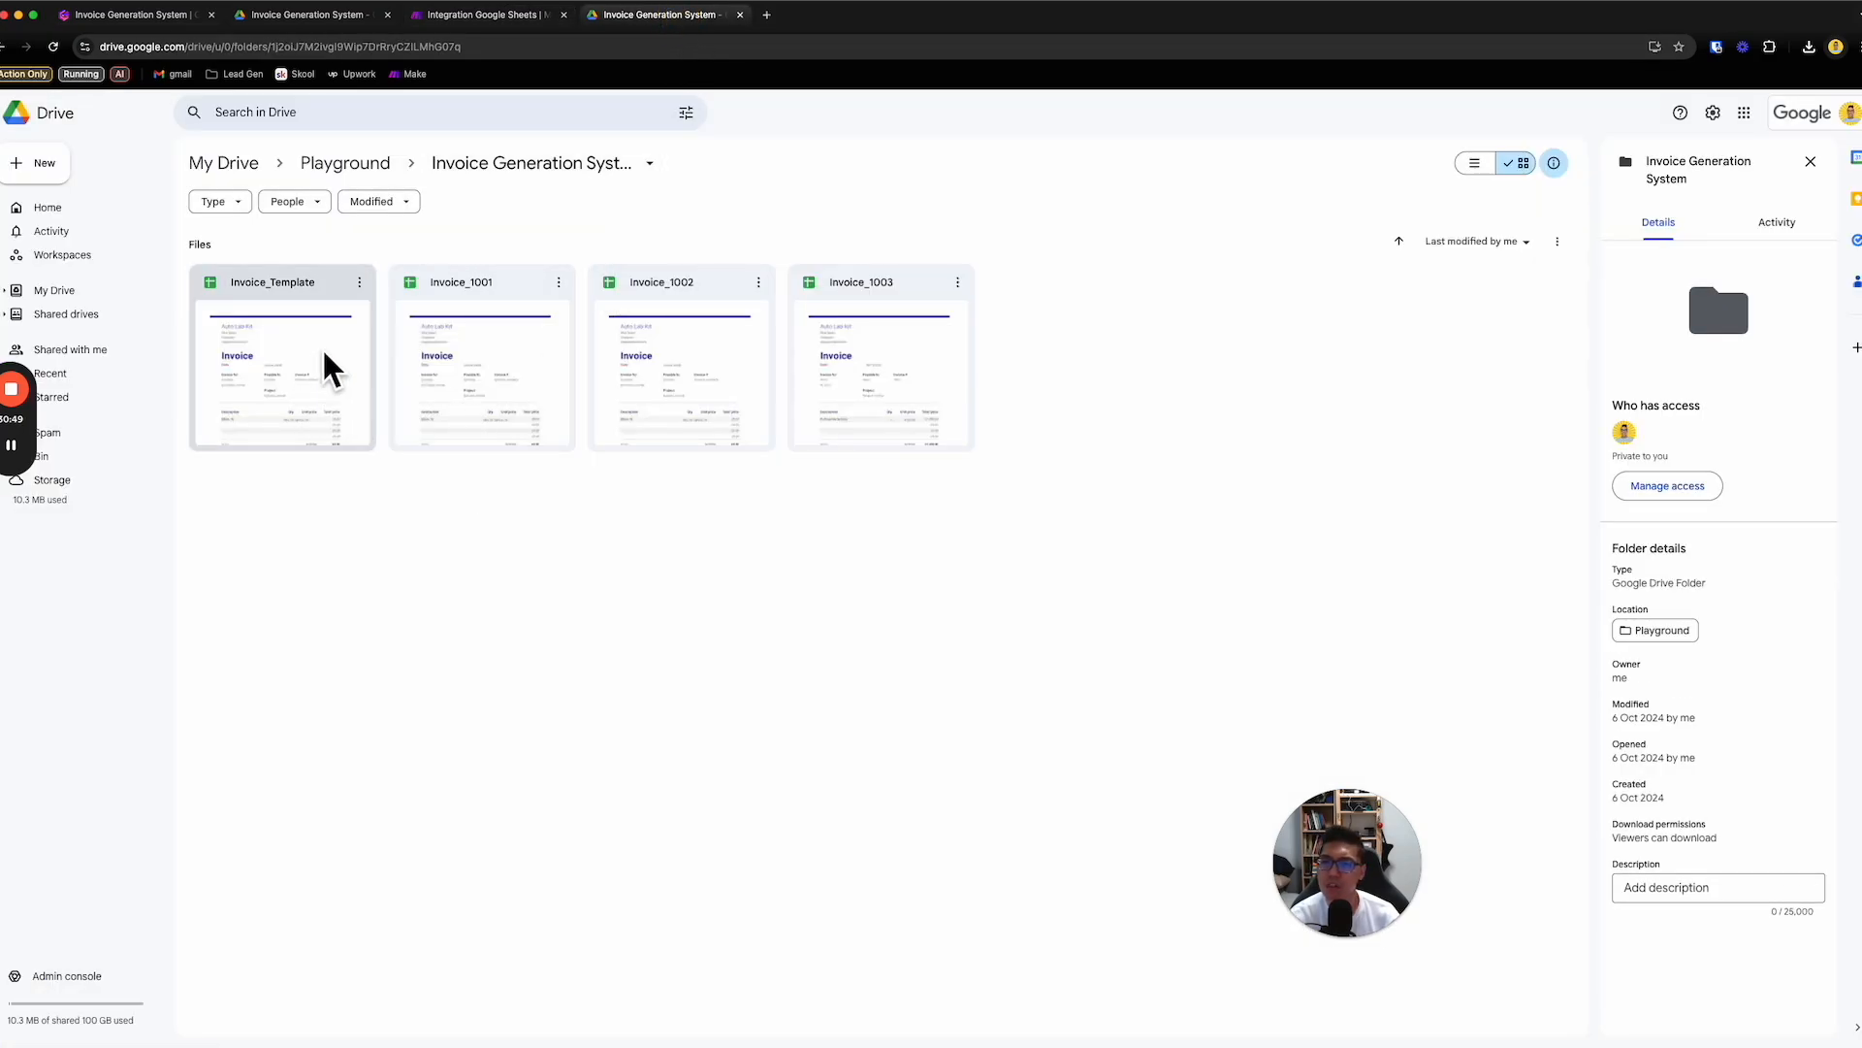
pyautogui.click(443, 119)
pyautogui.write('invouce')
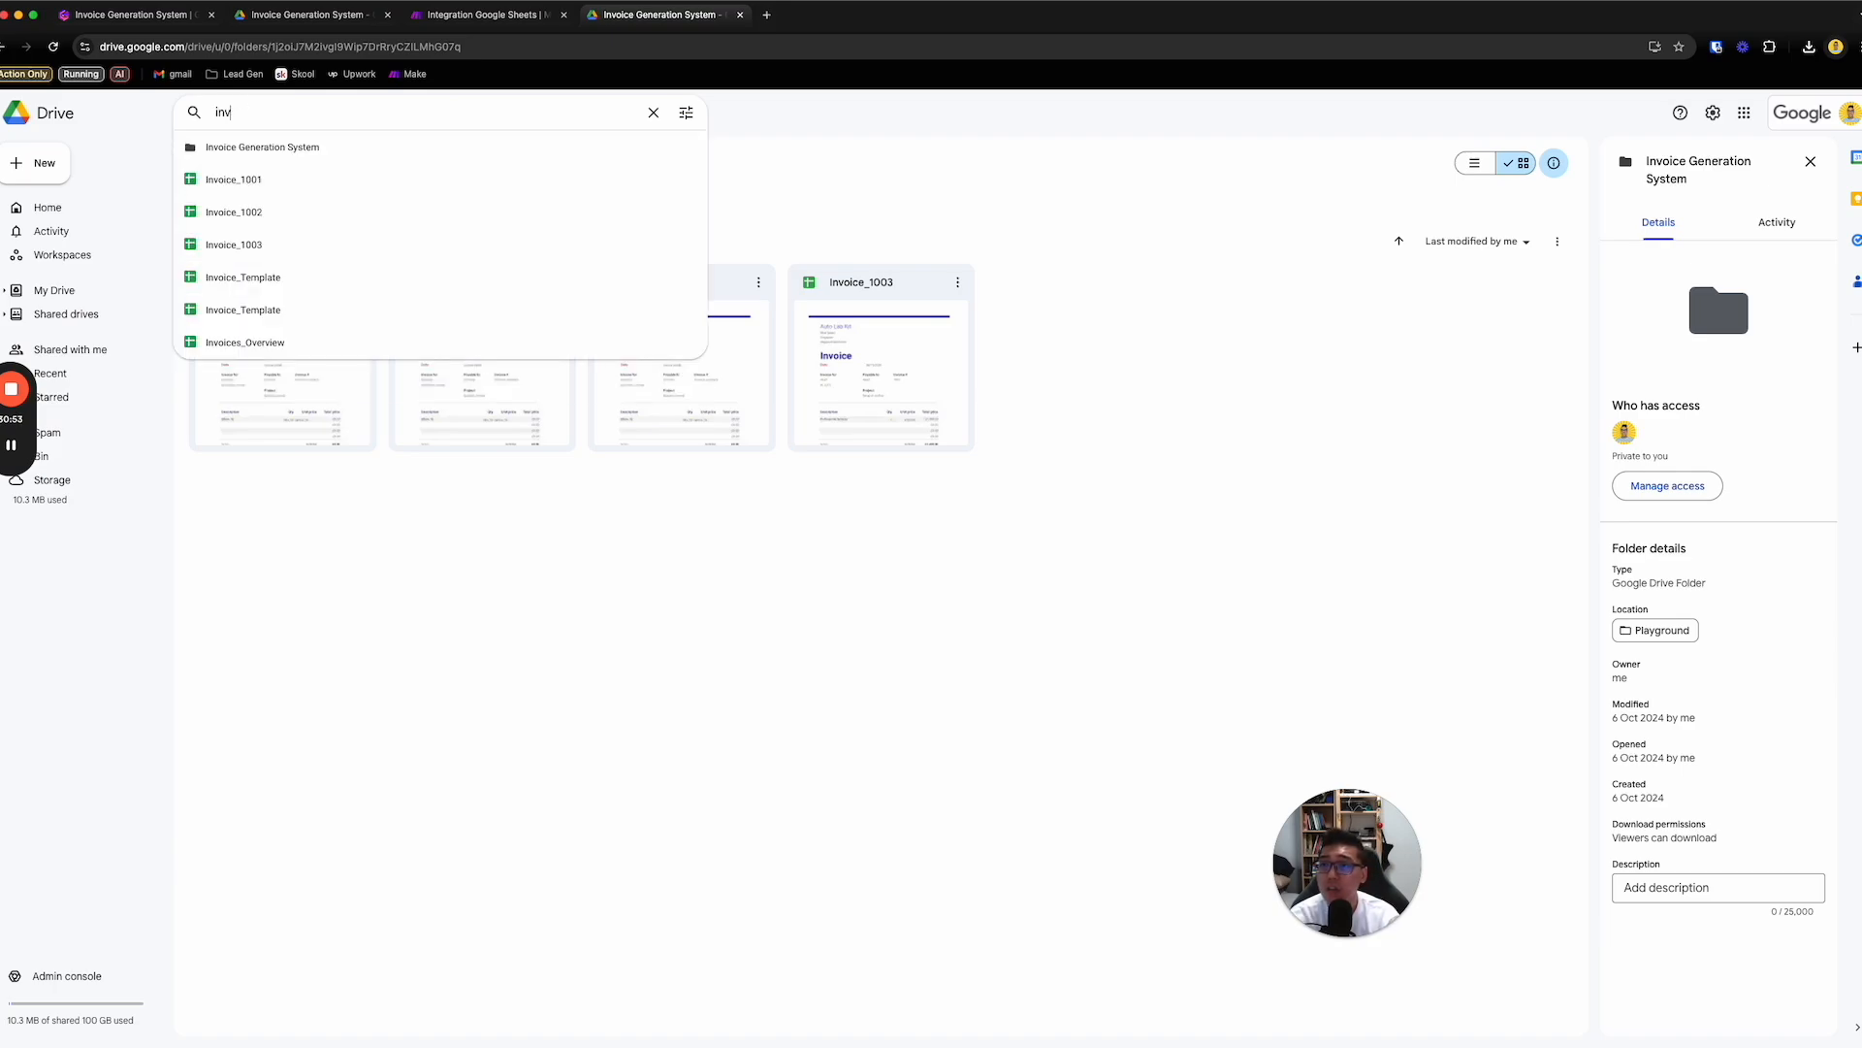
pyautogui.press('Up')
pyautogui.press('Return')
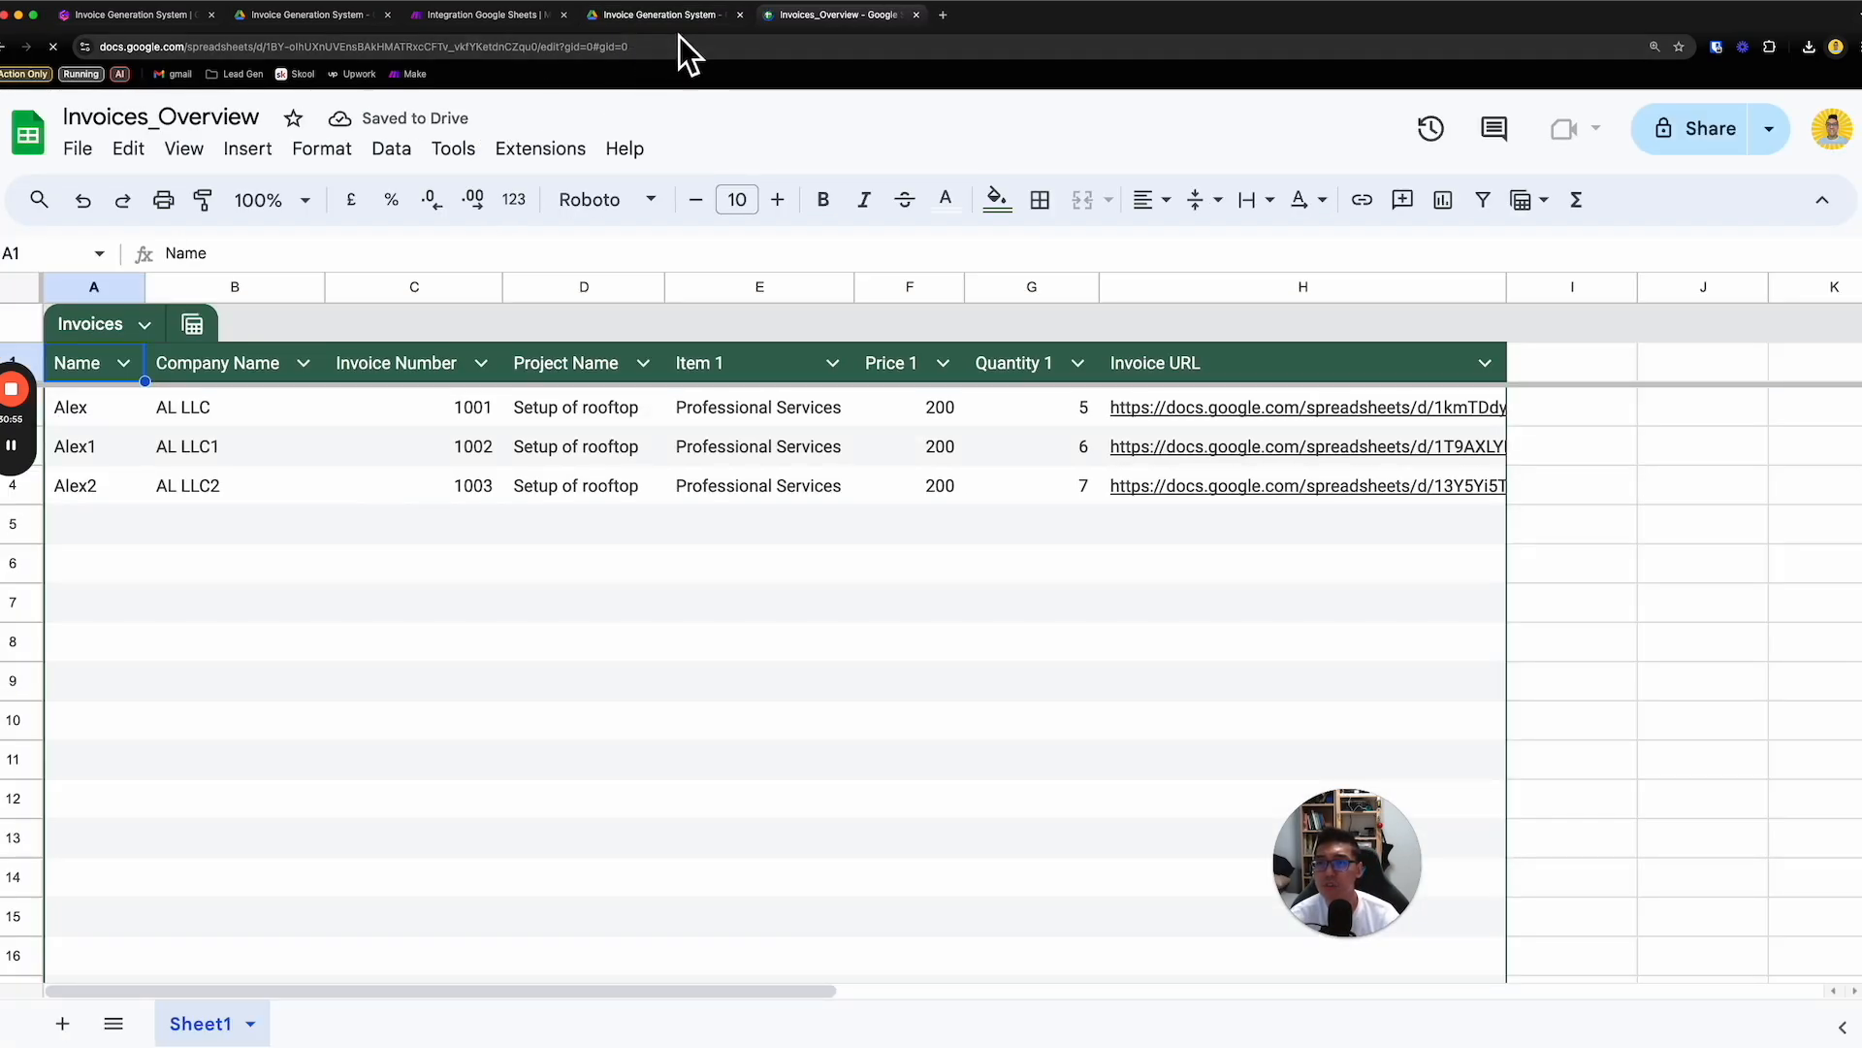
# - Select the invoice details in range A2:G4 of Invoices_Overview to review the data used for generating invoices
pyautogui.click(690, 17)
pyautogui.click(878, 17)
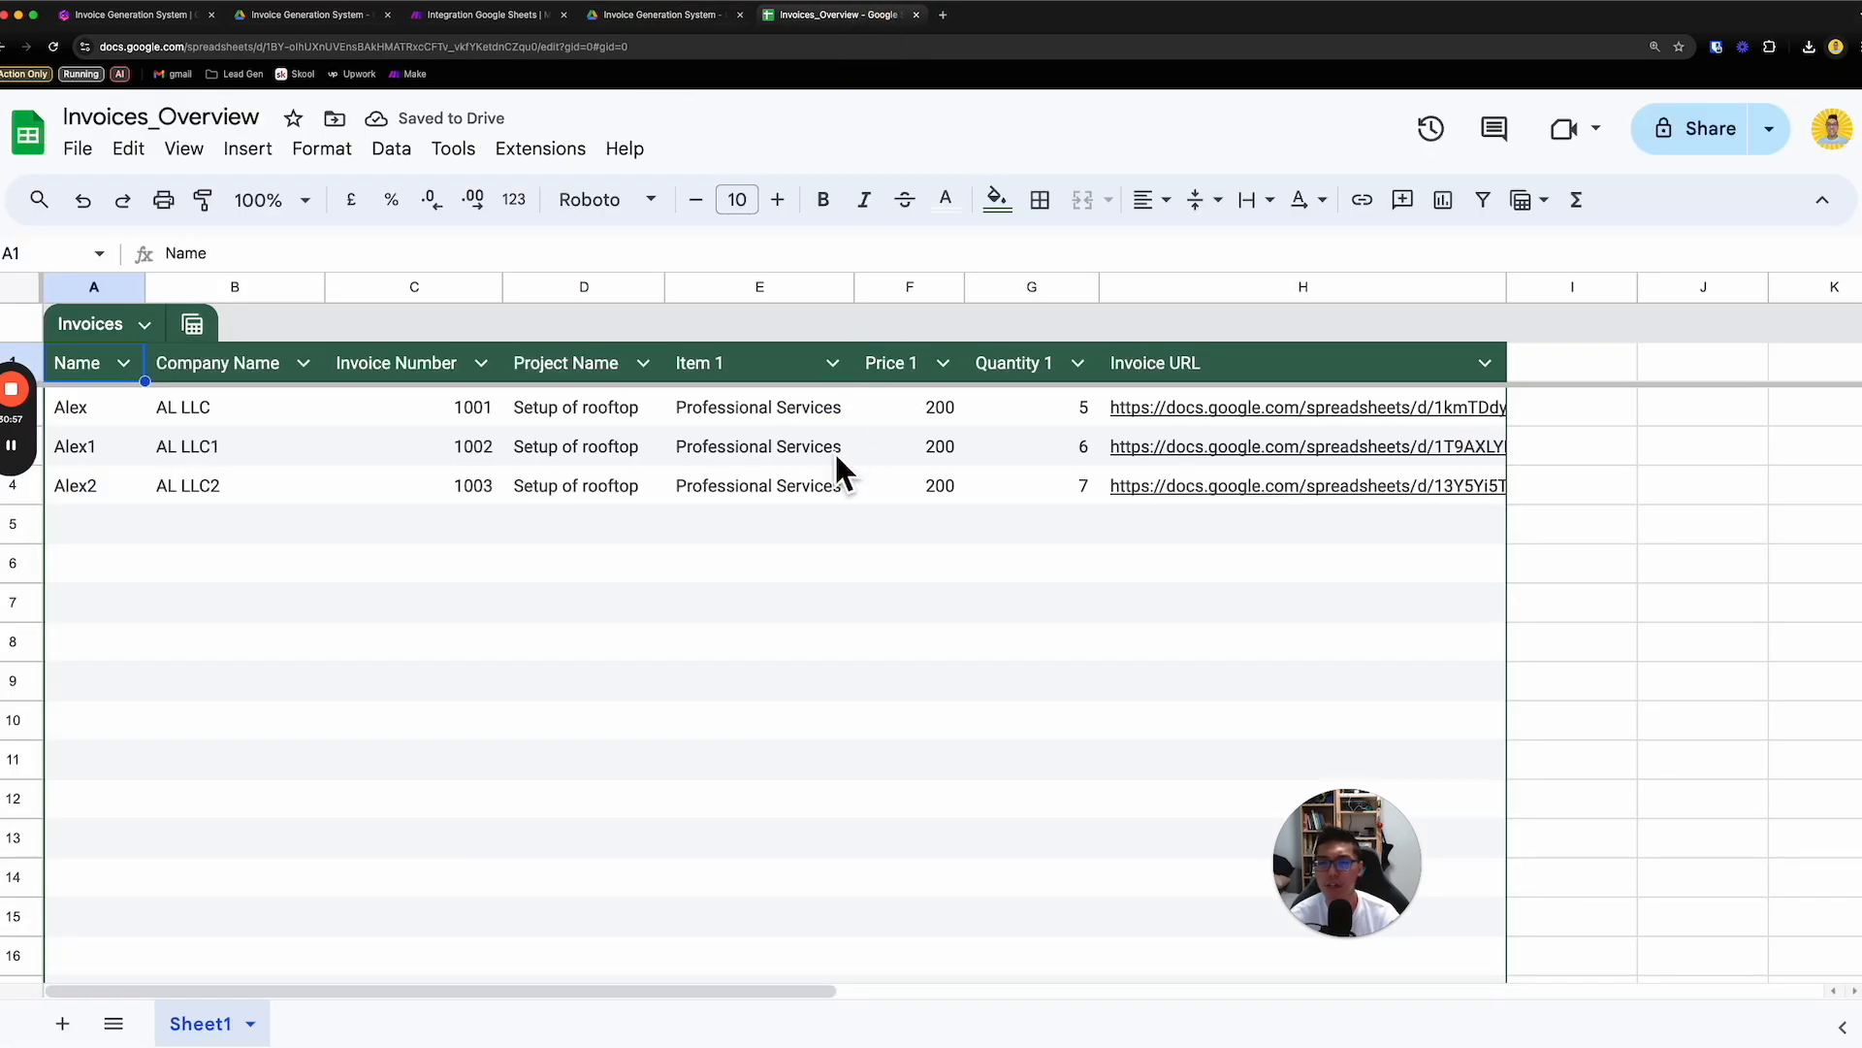
pyautogui.click(800, 645)
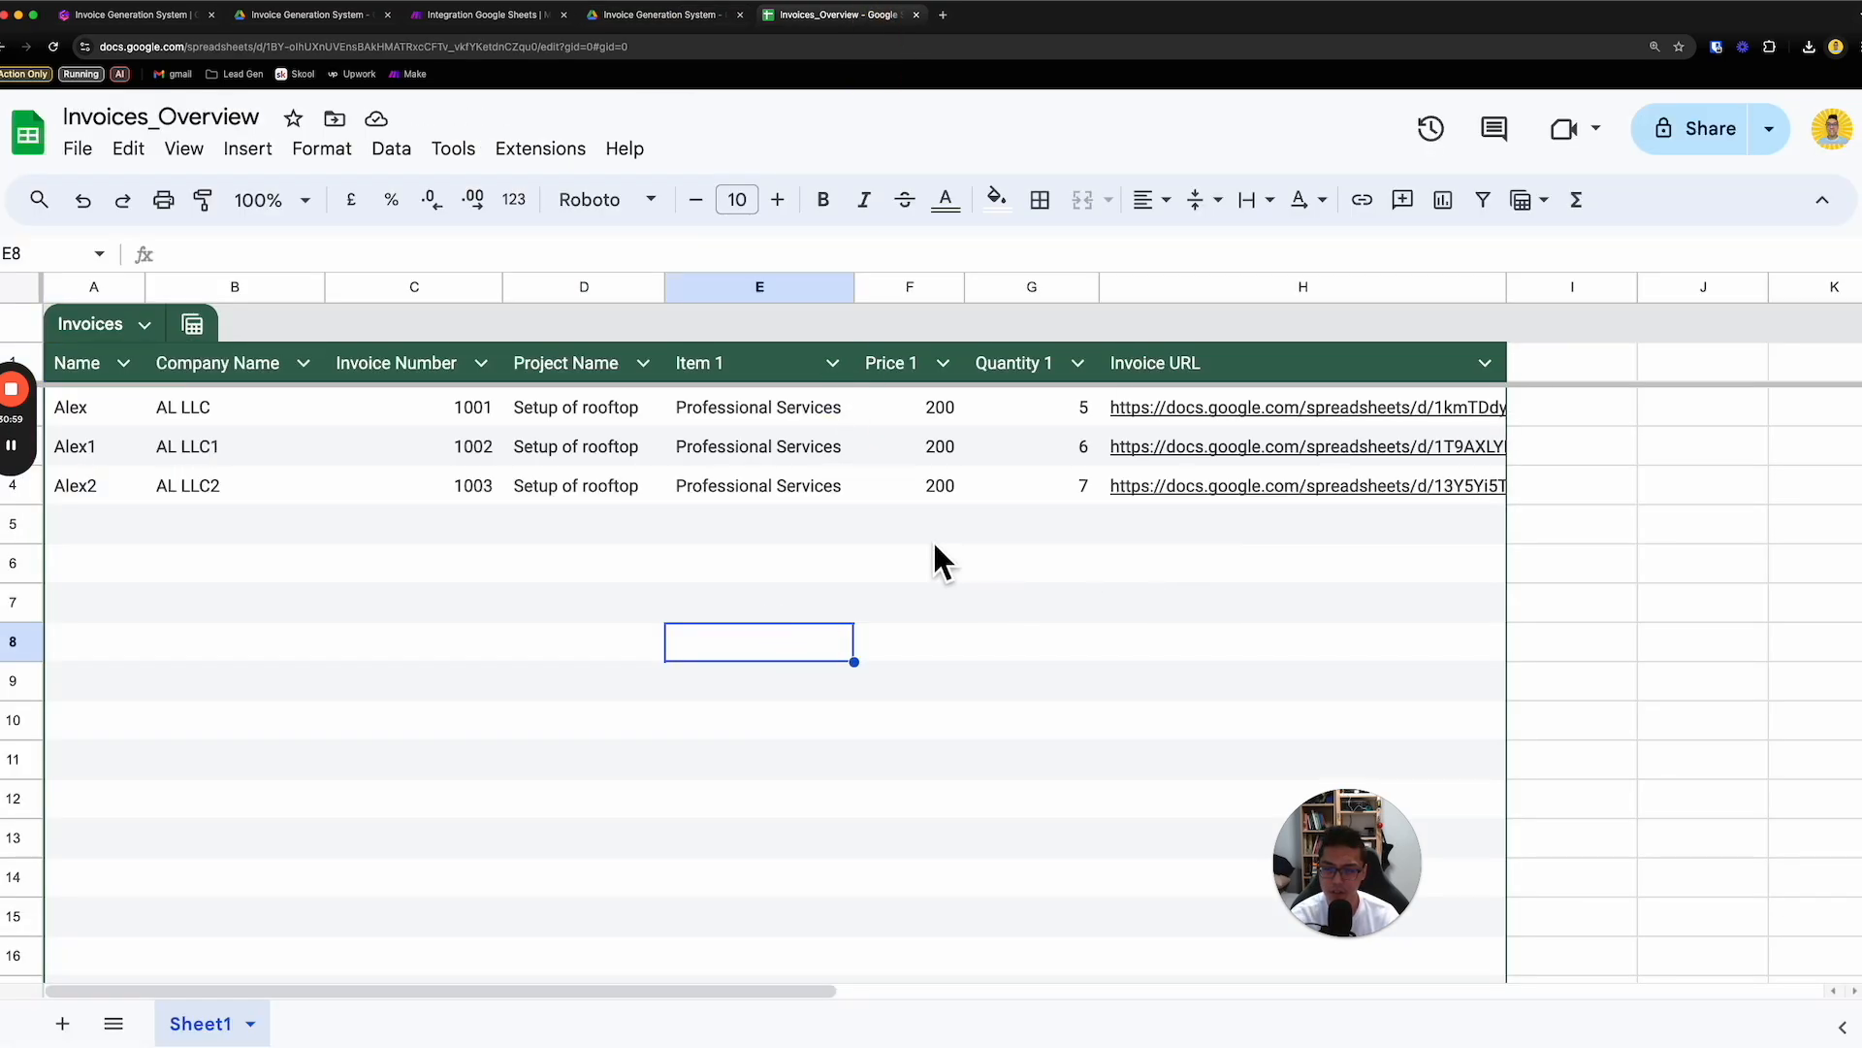
pyautogui.moveTo(113, 411); pyautogui.dragTo(1067, 489)
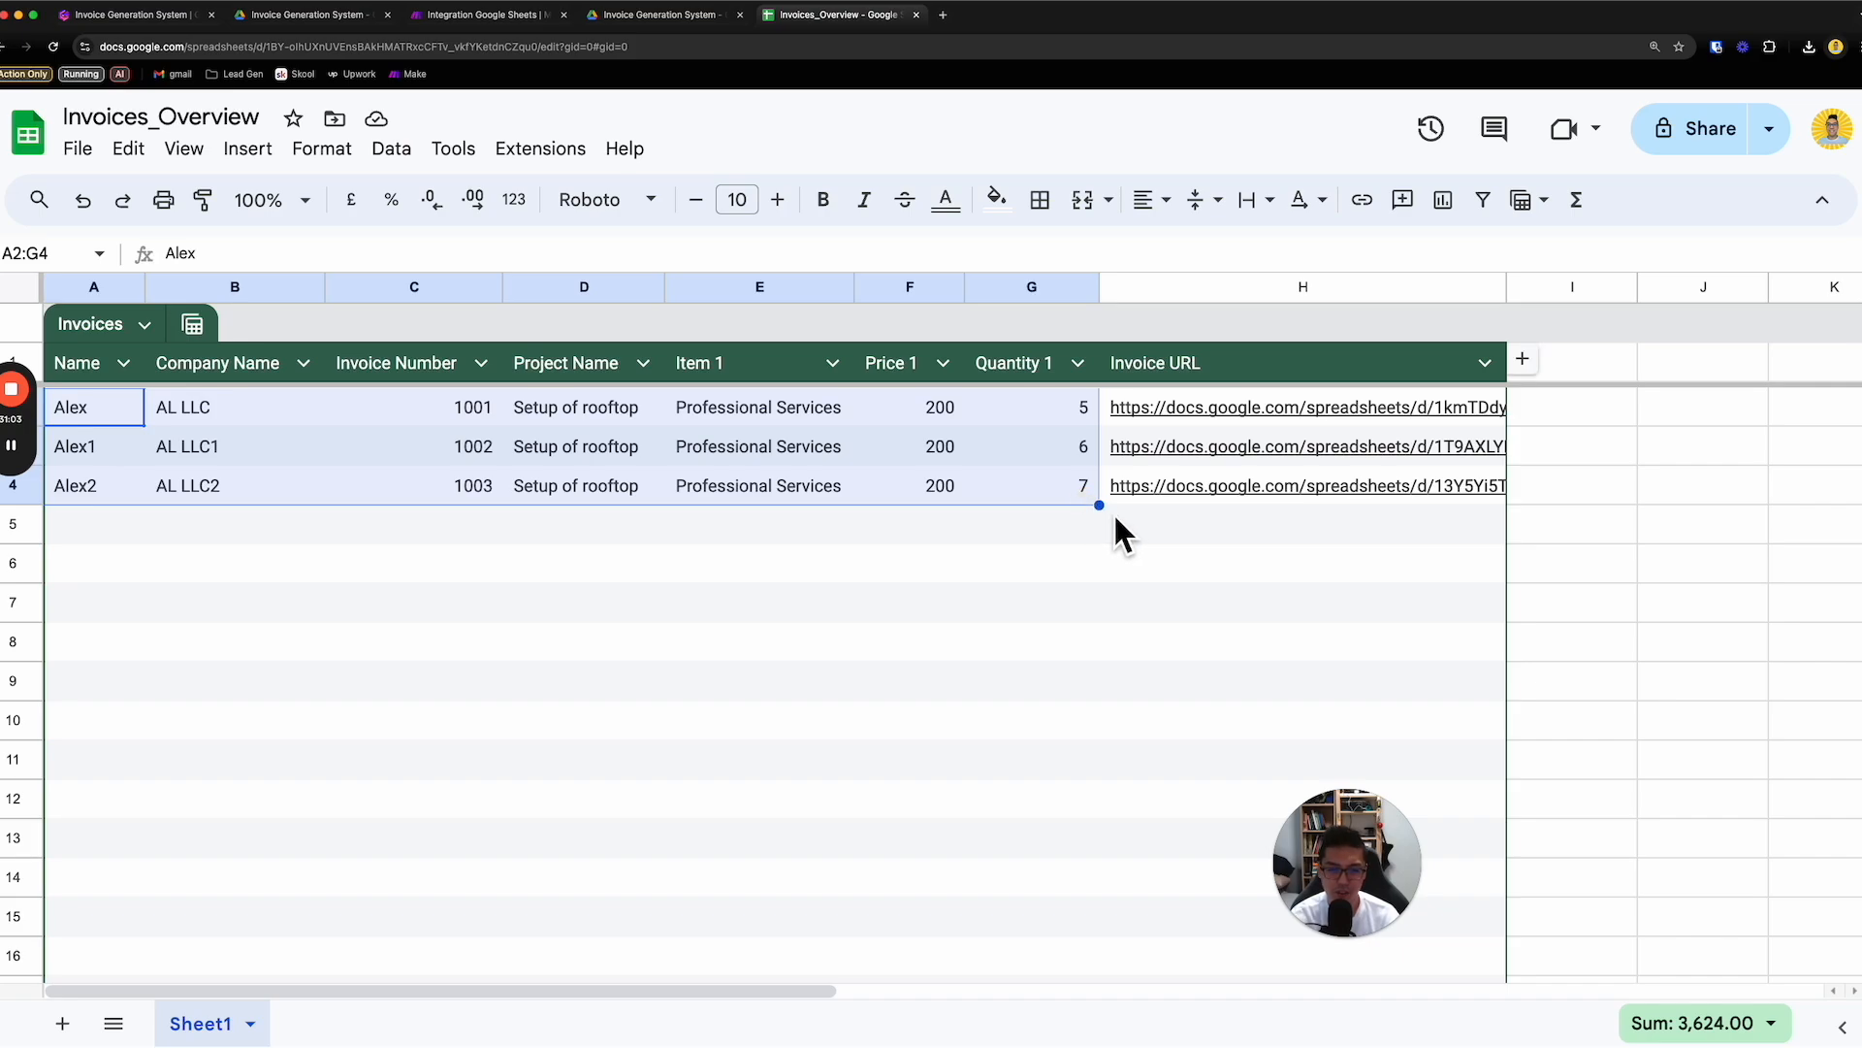
# - Switch to the Make scenario and set its schedule to run at regular intervals of 1 minute
pyautogui.click(518, 18)
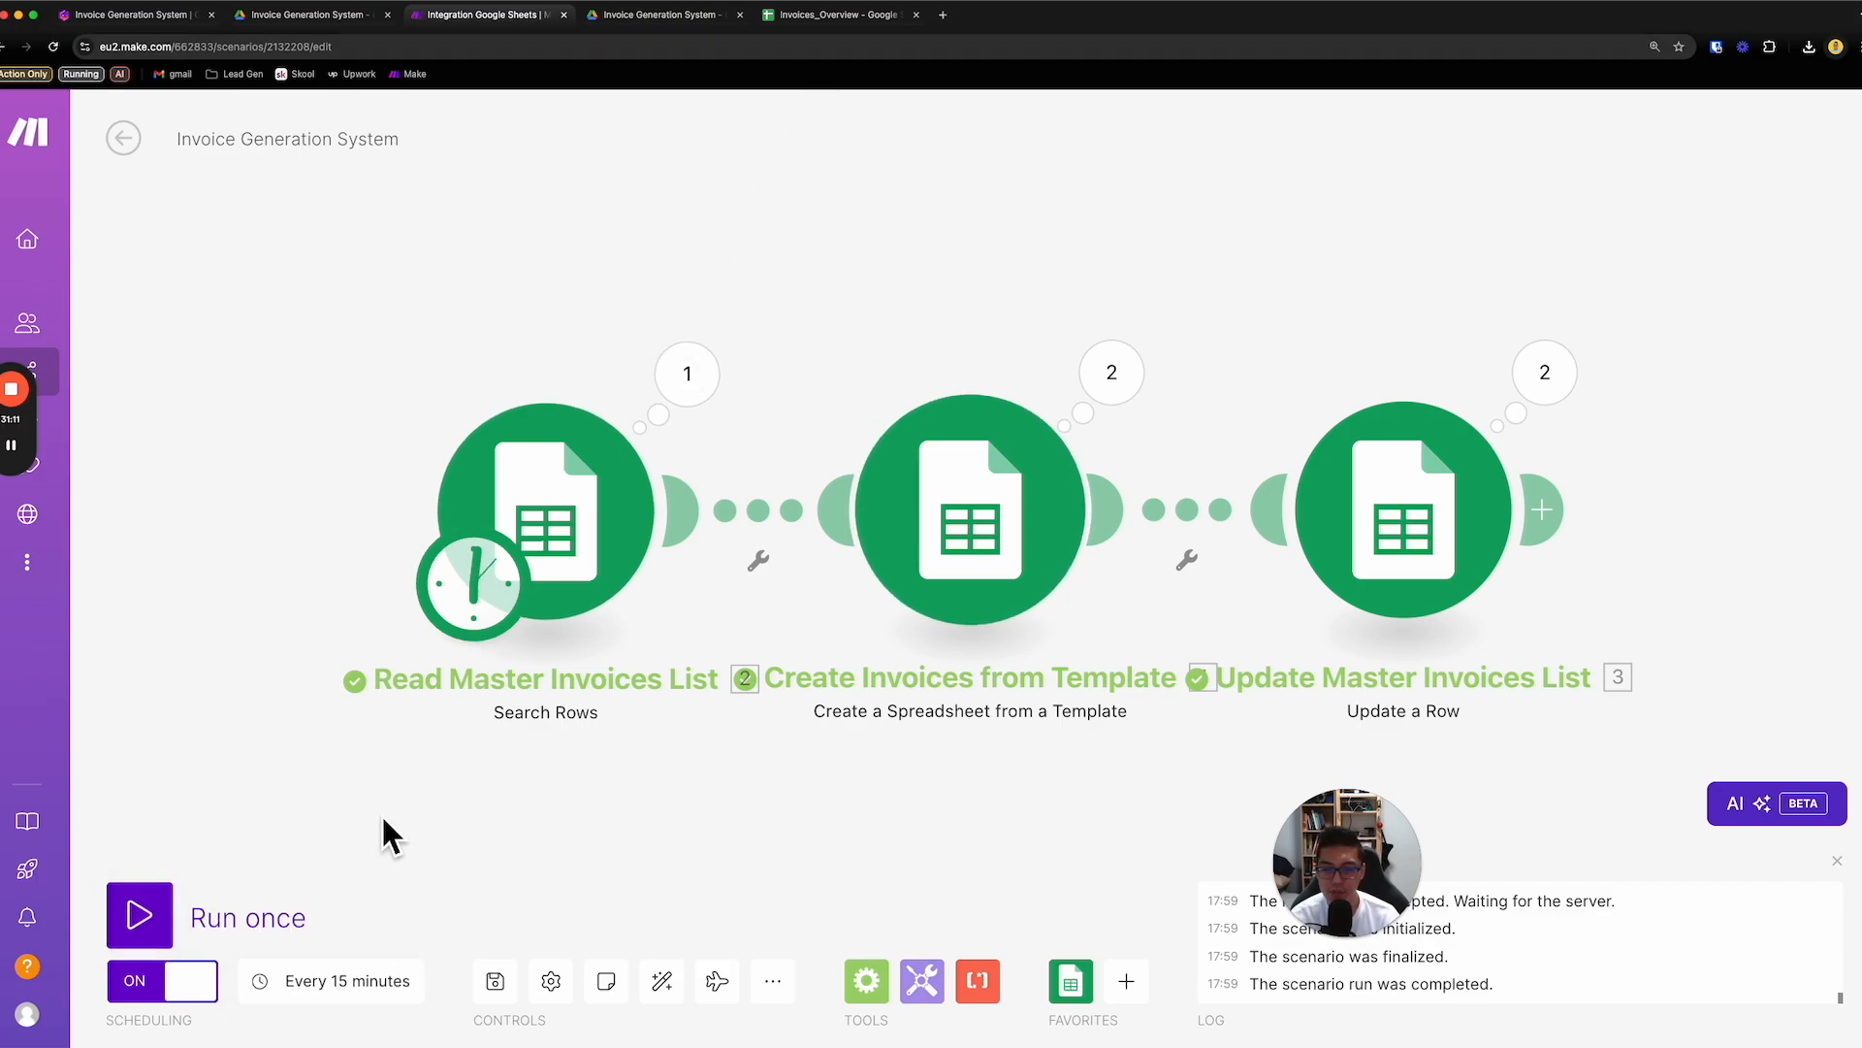
pyautogui.click(373, 1015)
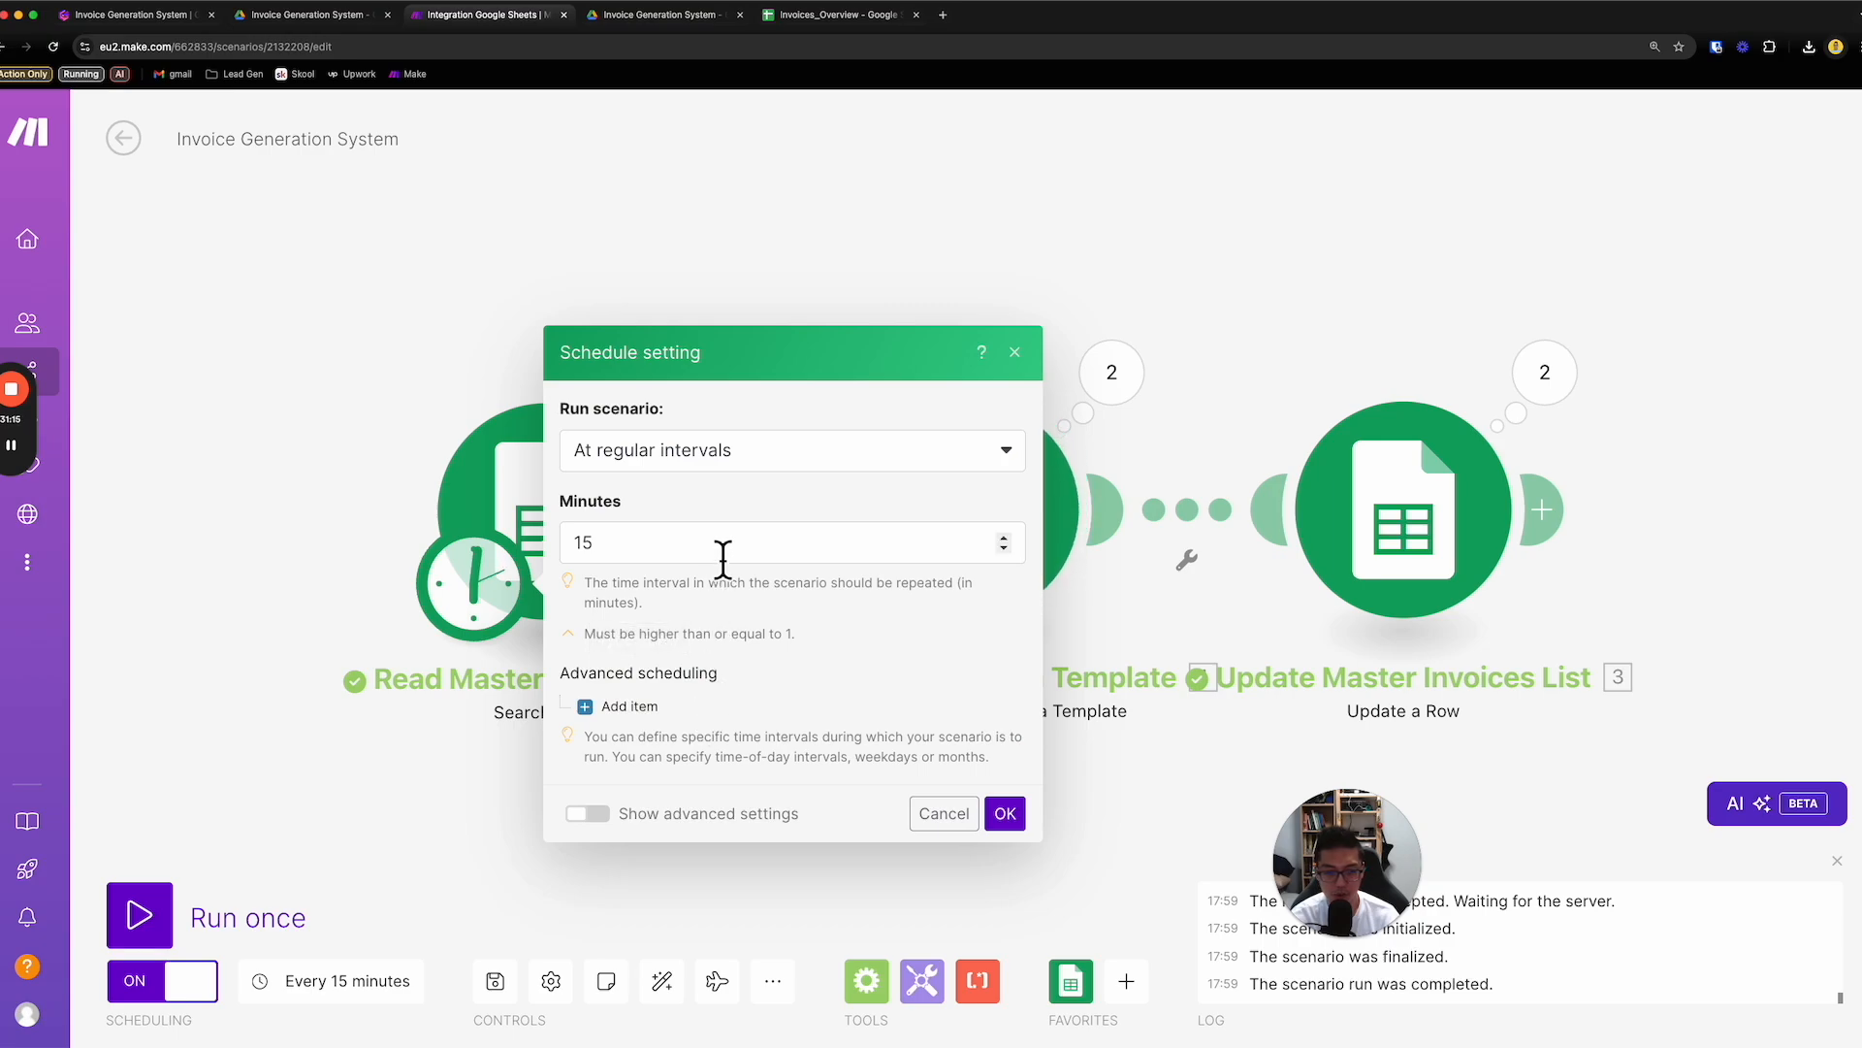
pyautogui.moveTo(619, 552); pyautogui.dragTo(586, 554)
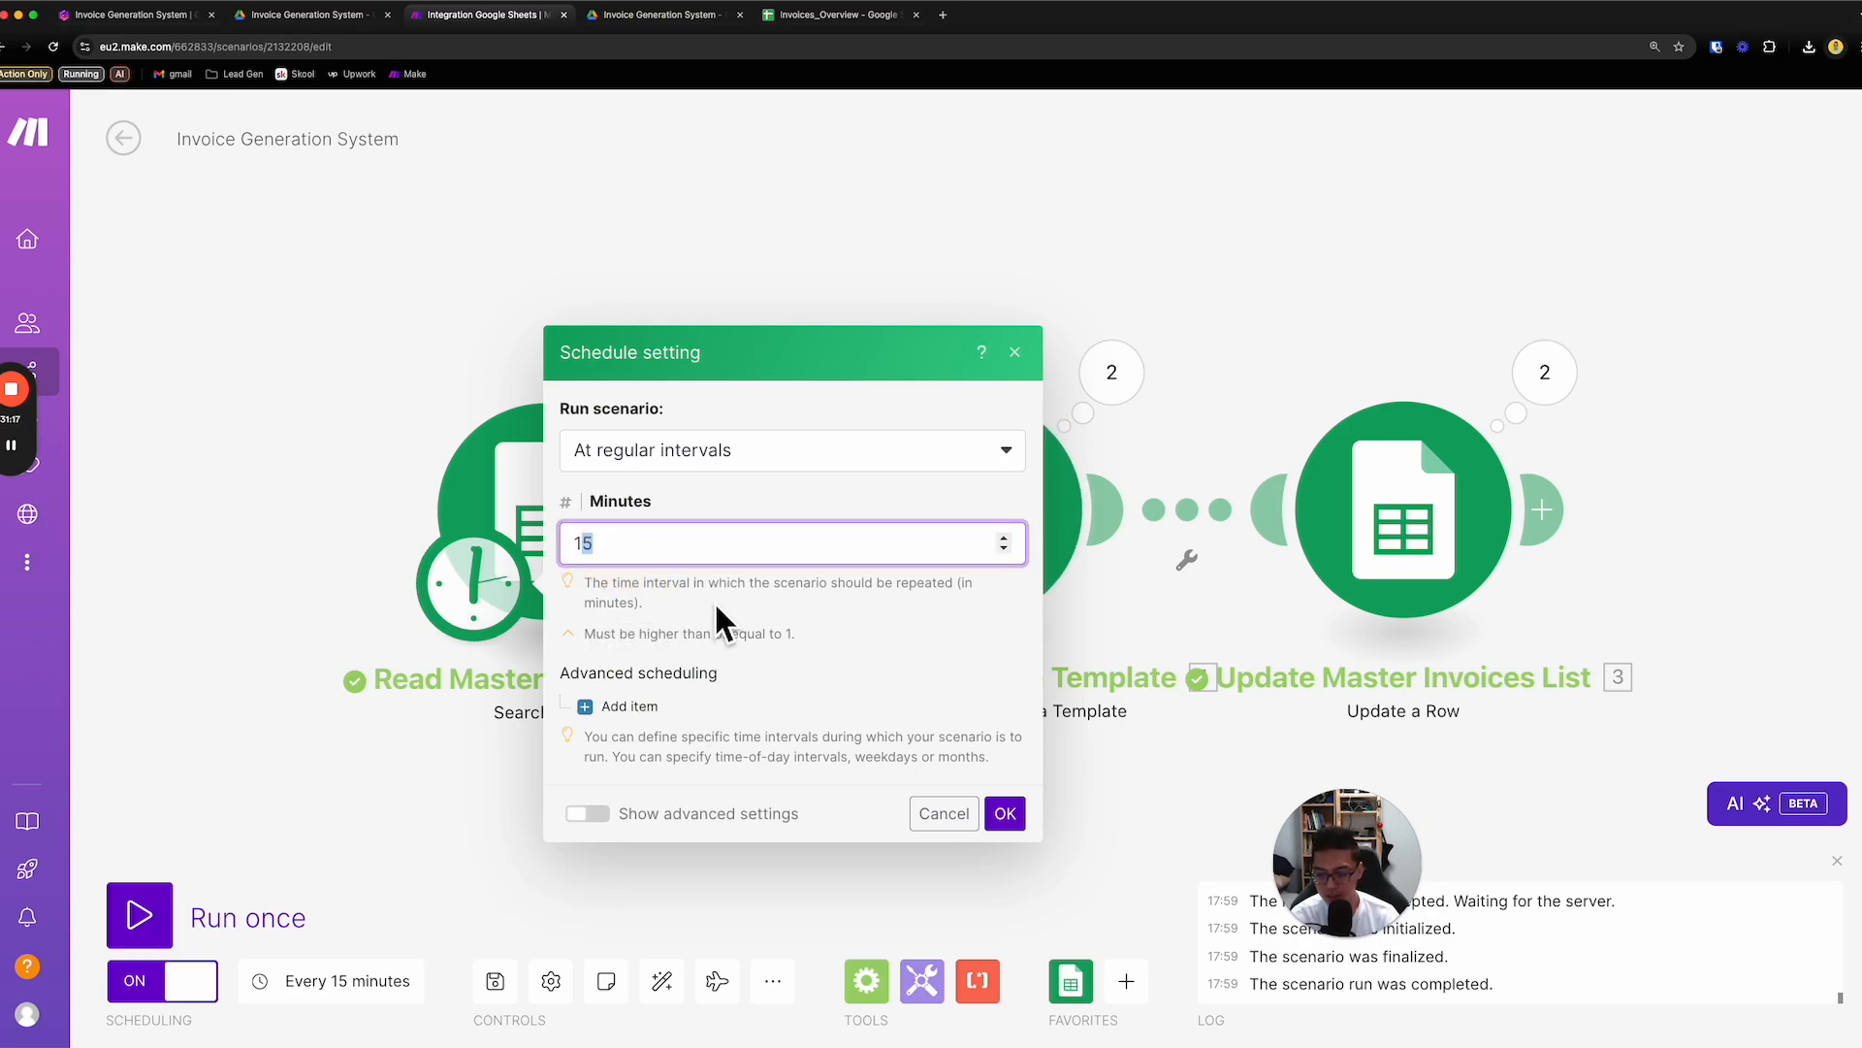
pyautogui.press('BackSpace')
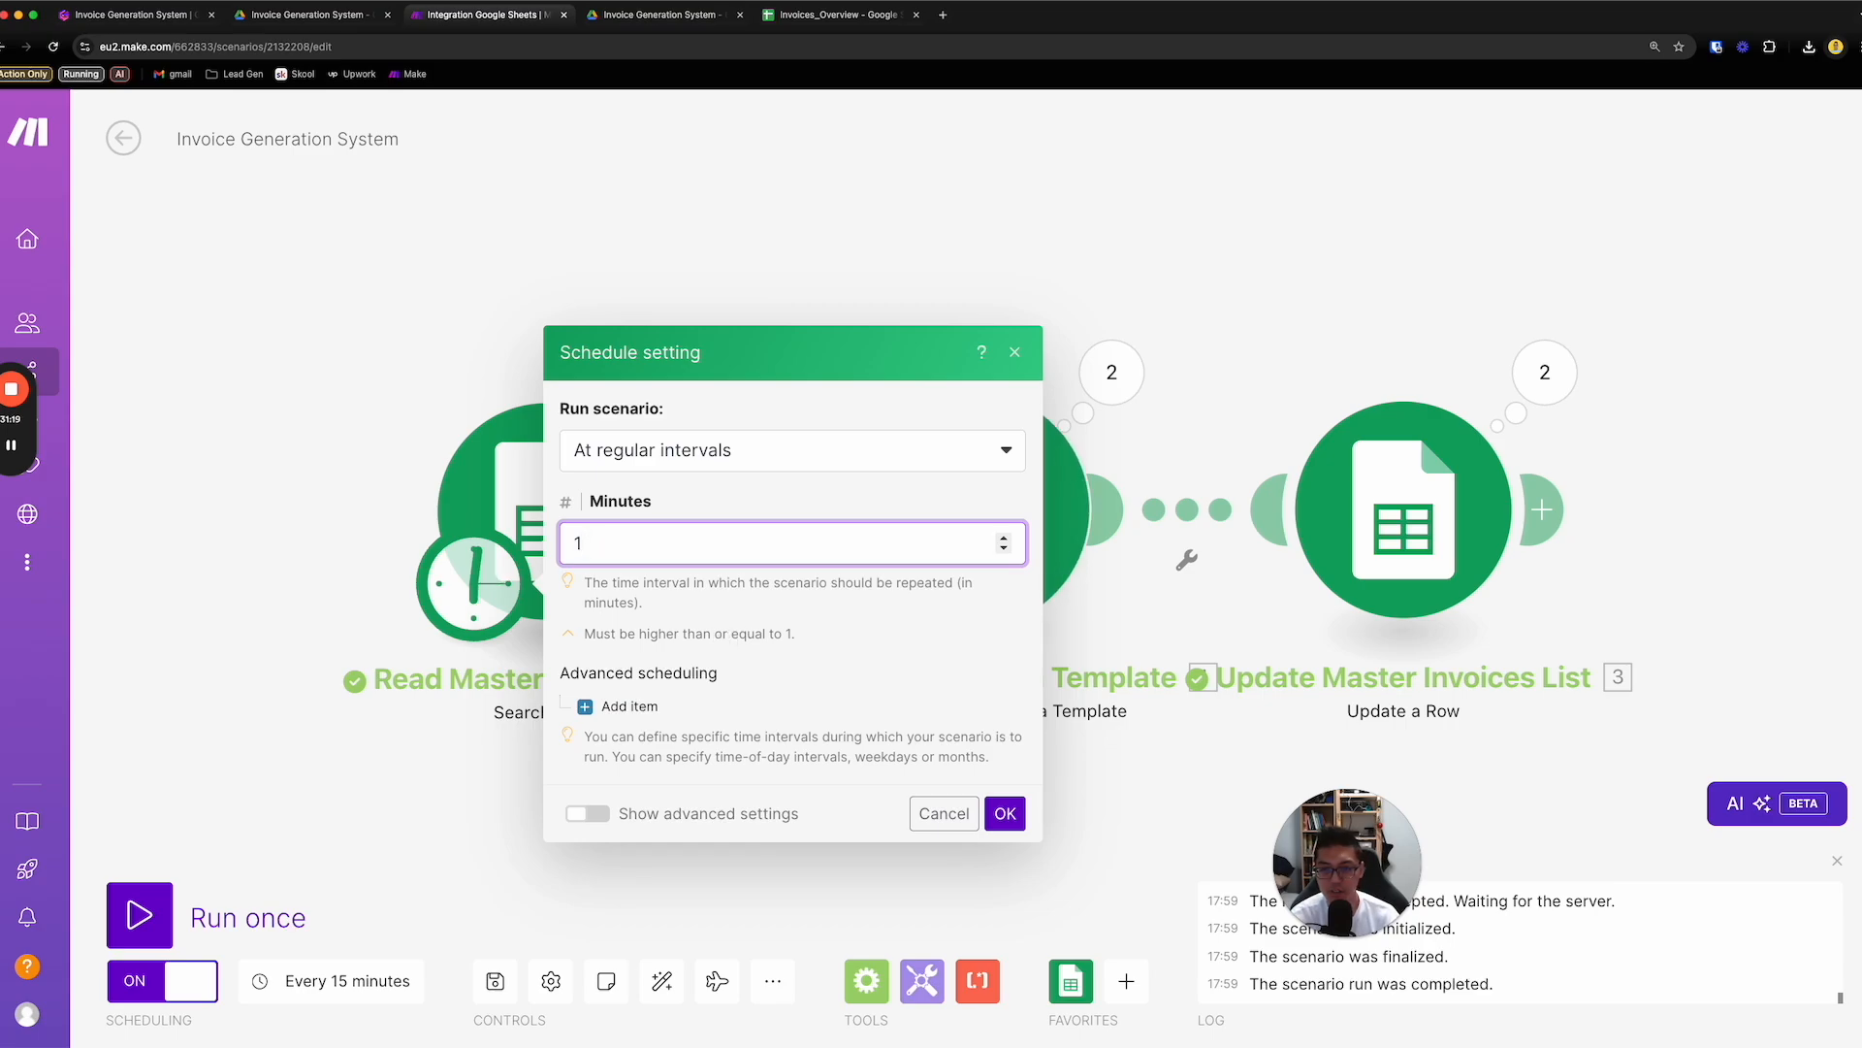
pyautogui.click(1003, 814)
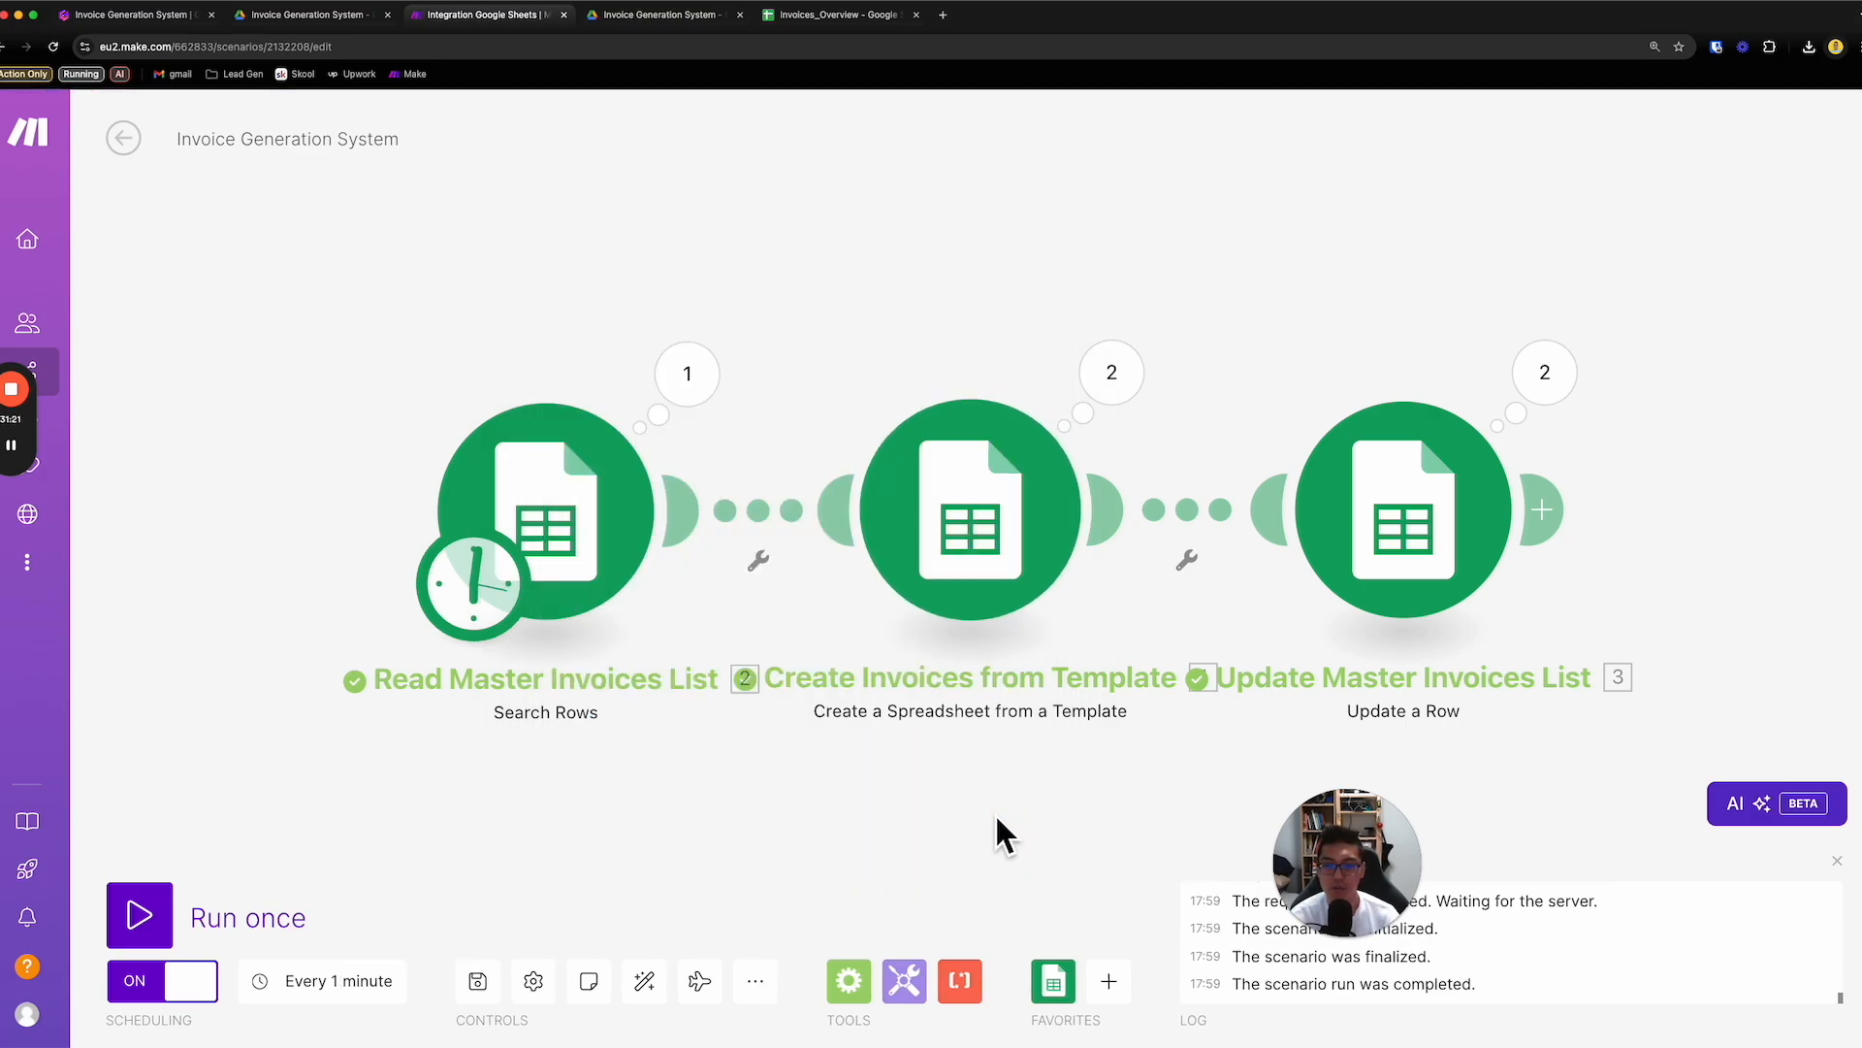
# - Switch to the Invoices_Overview spreadsheet and select the Item 1, Price 1 and Quantity 1 columns (E:G) to review the line-item fields
pyautogui.click(846, 16)
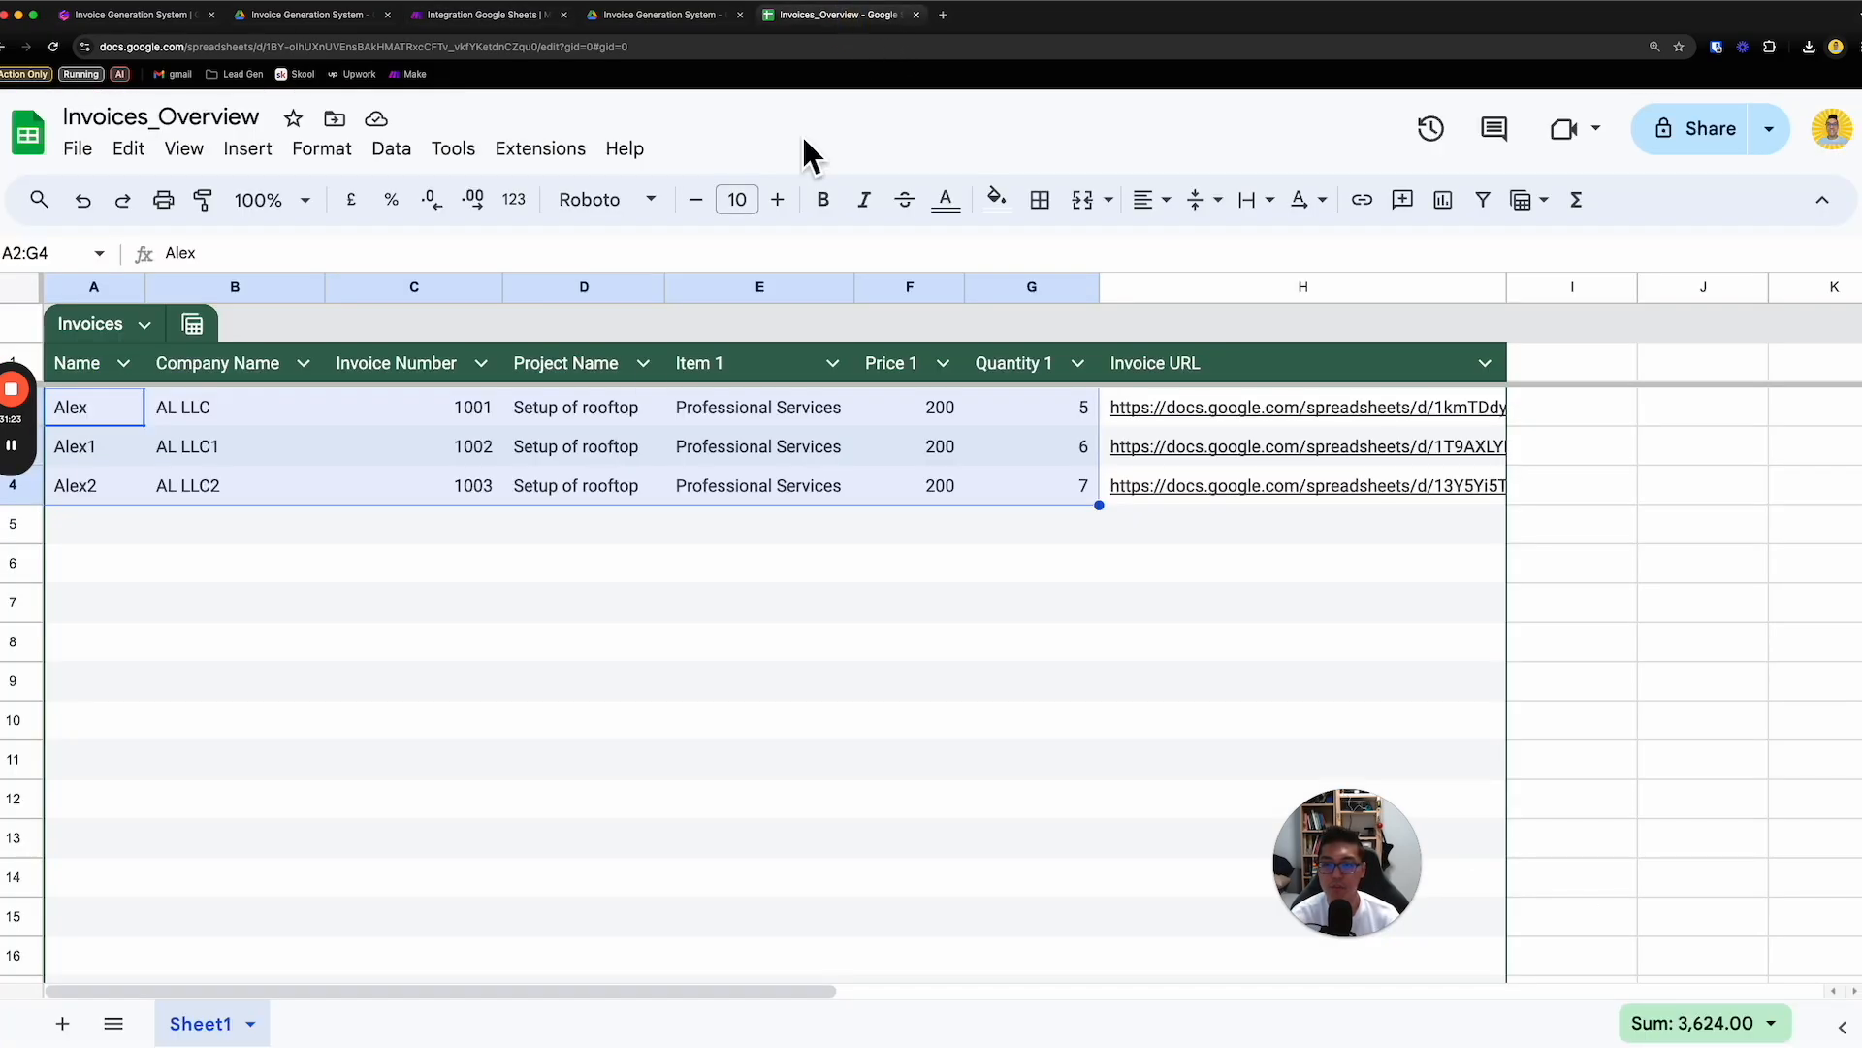
pyautogui.click(212, 580)
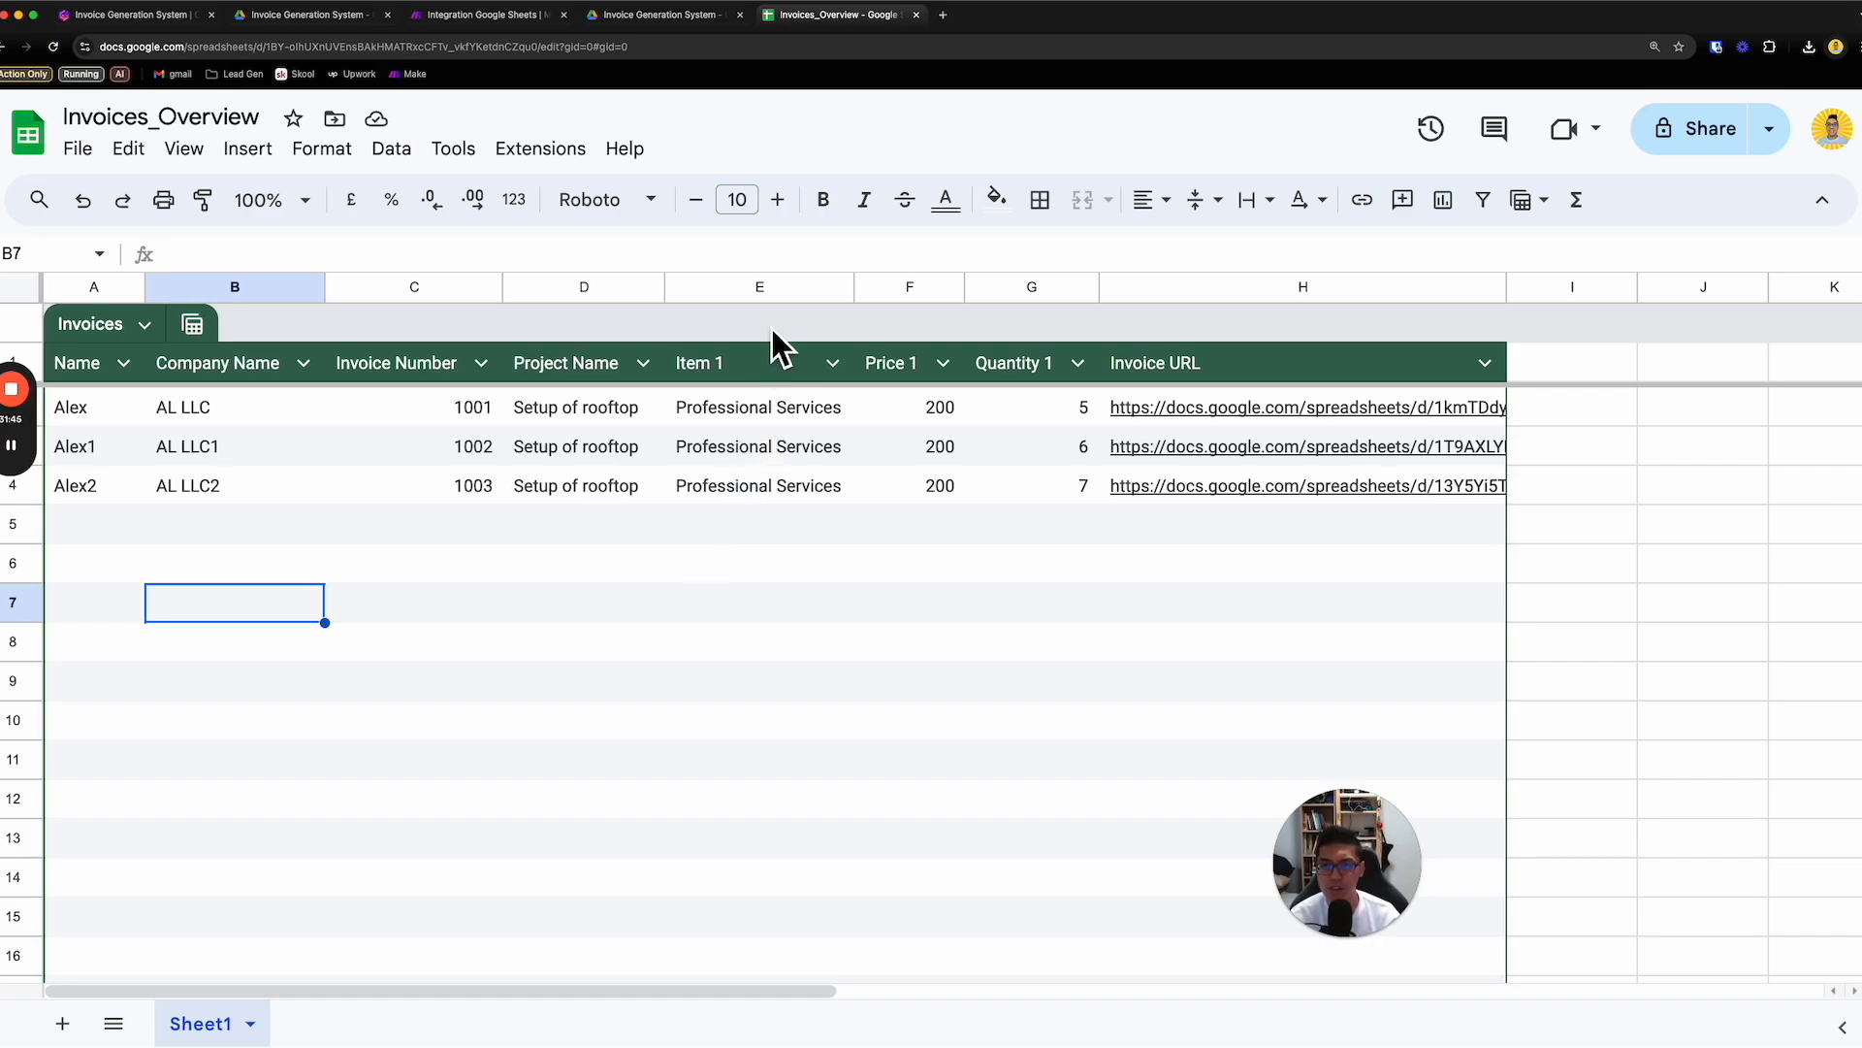
pyautogui.click(788, 288)
pyautogui.moveTo(1022, 288); pyautogui.dragTo(823, 291)
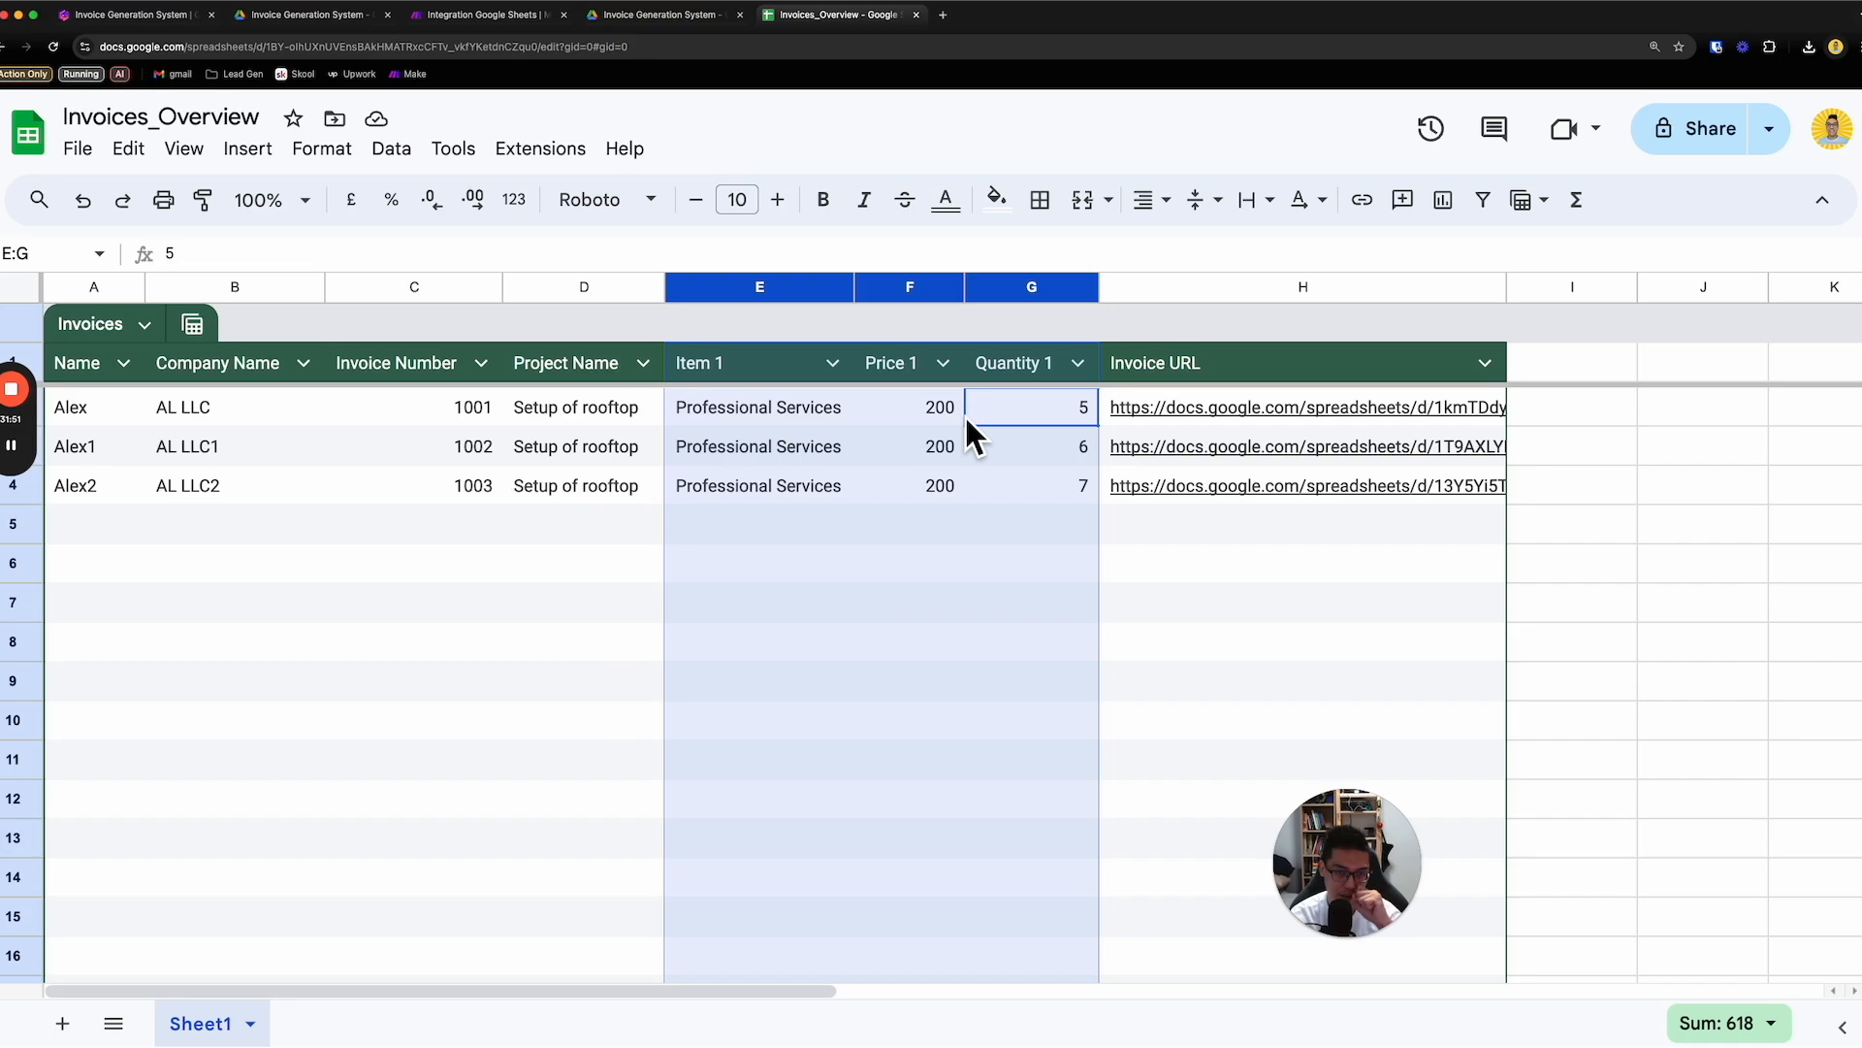
# - Open Invoice_Template from the Invoice Generation System folder in Drive and examine its Adjustments row and Notes field
pyautogui.click(720, 26)
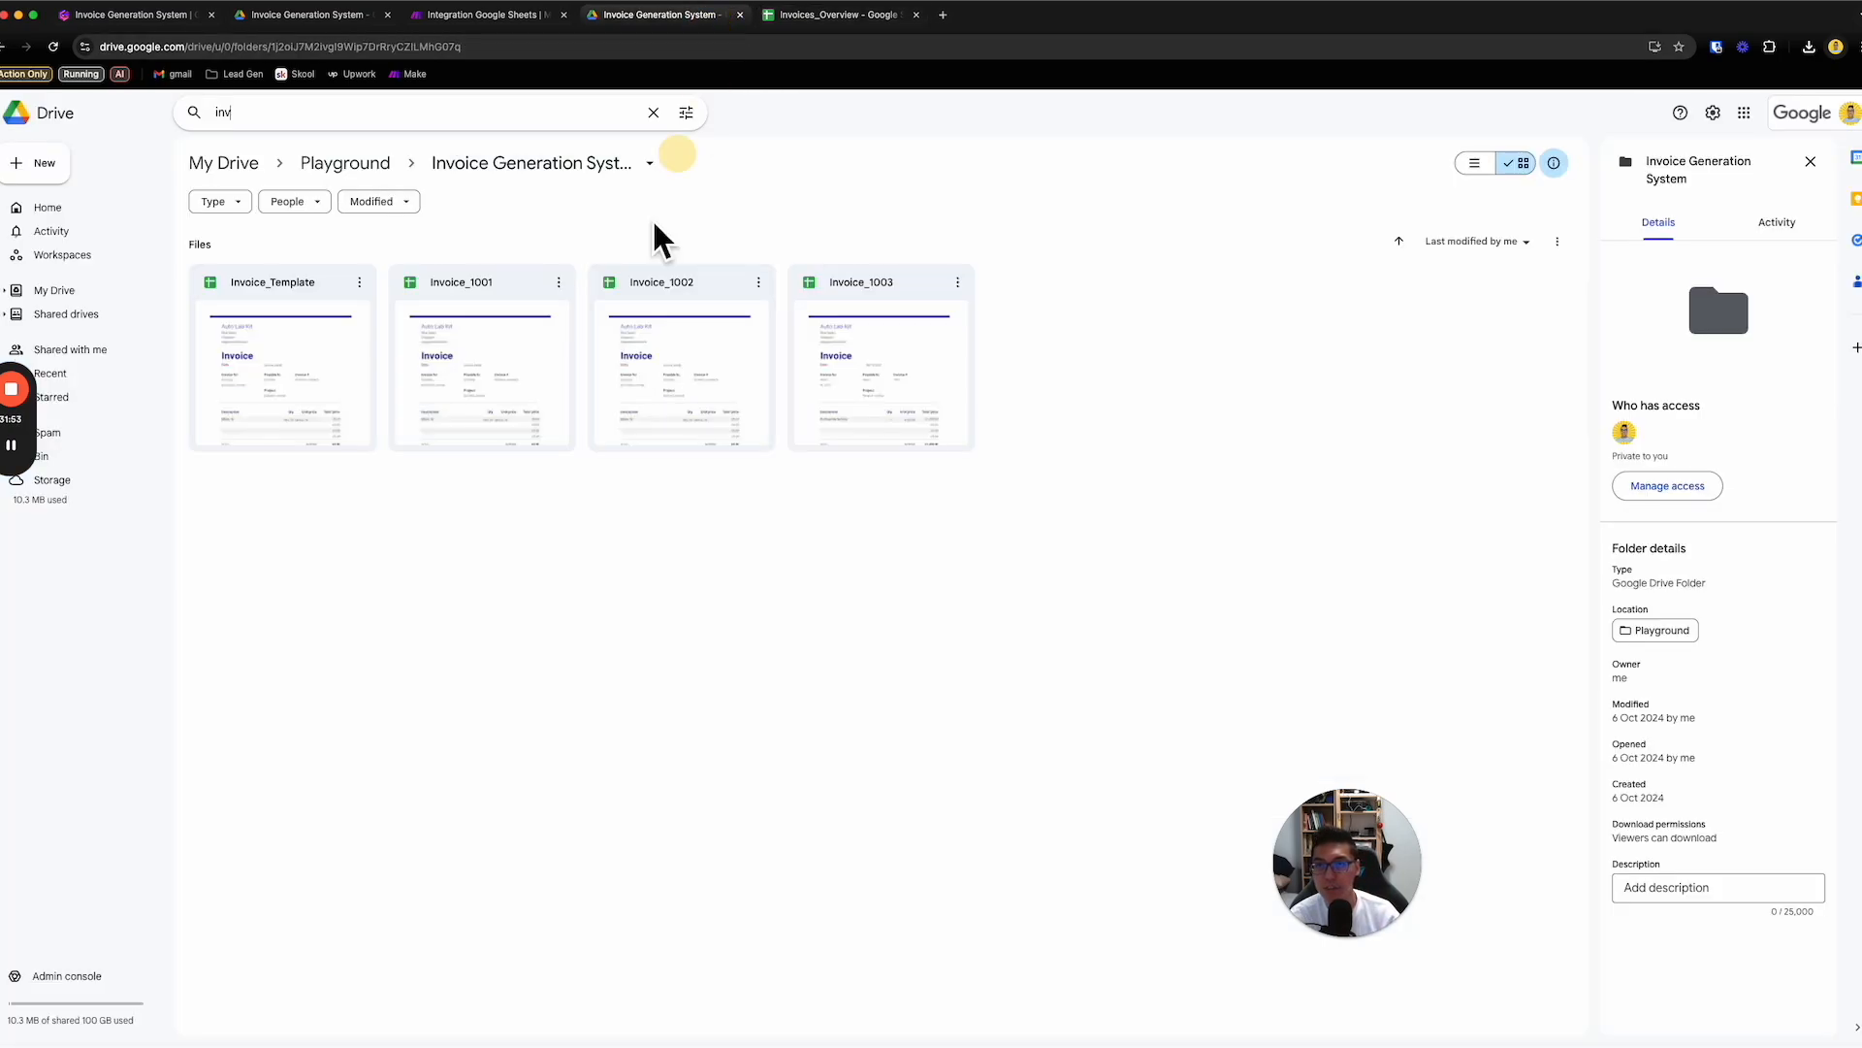
pyautogui.doubleClick(280, 365)
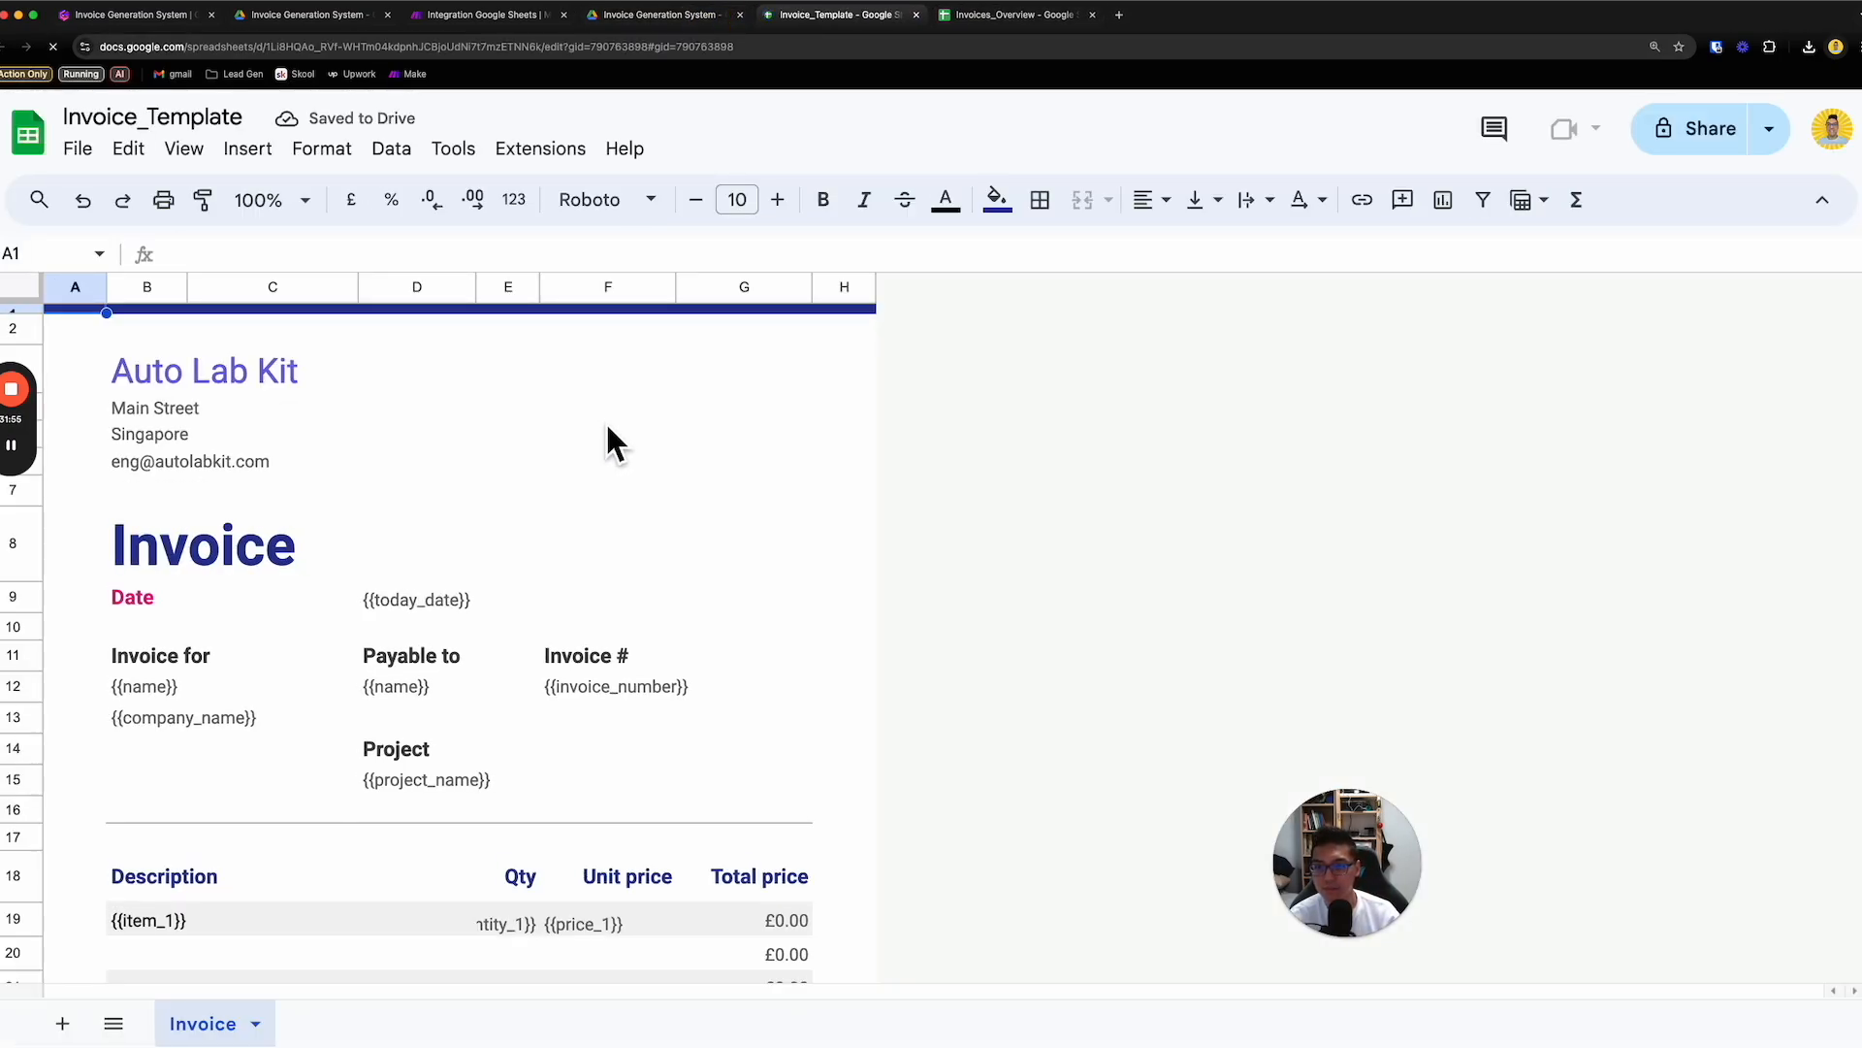
pyautogui.scroll(-3, 700, 659)
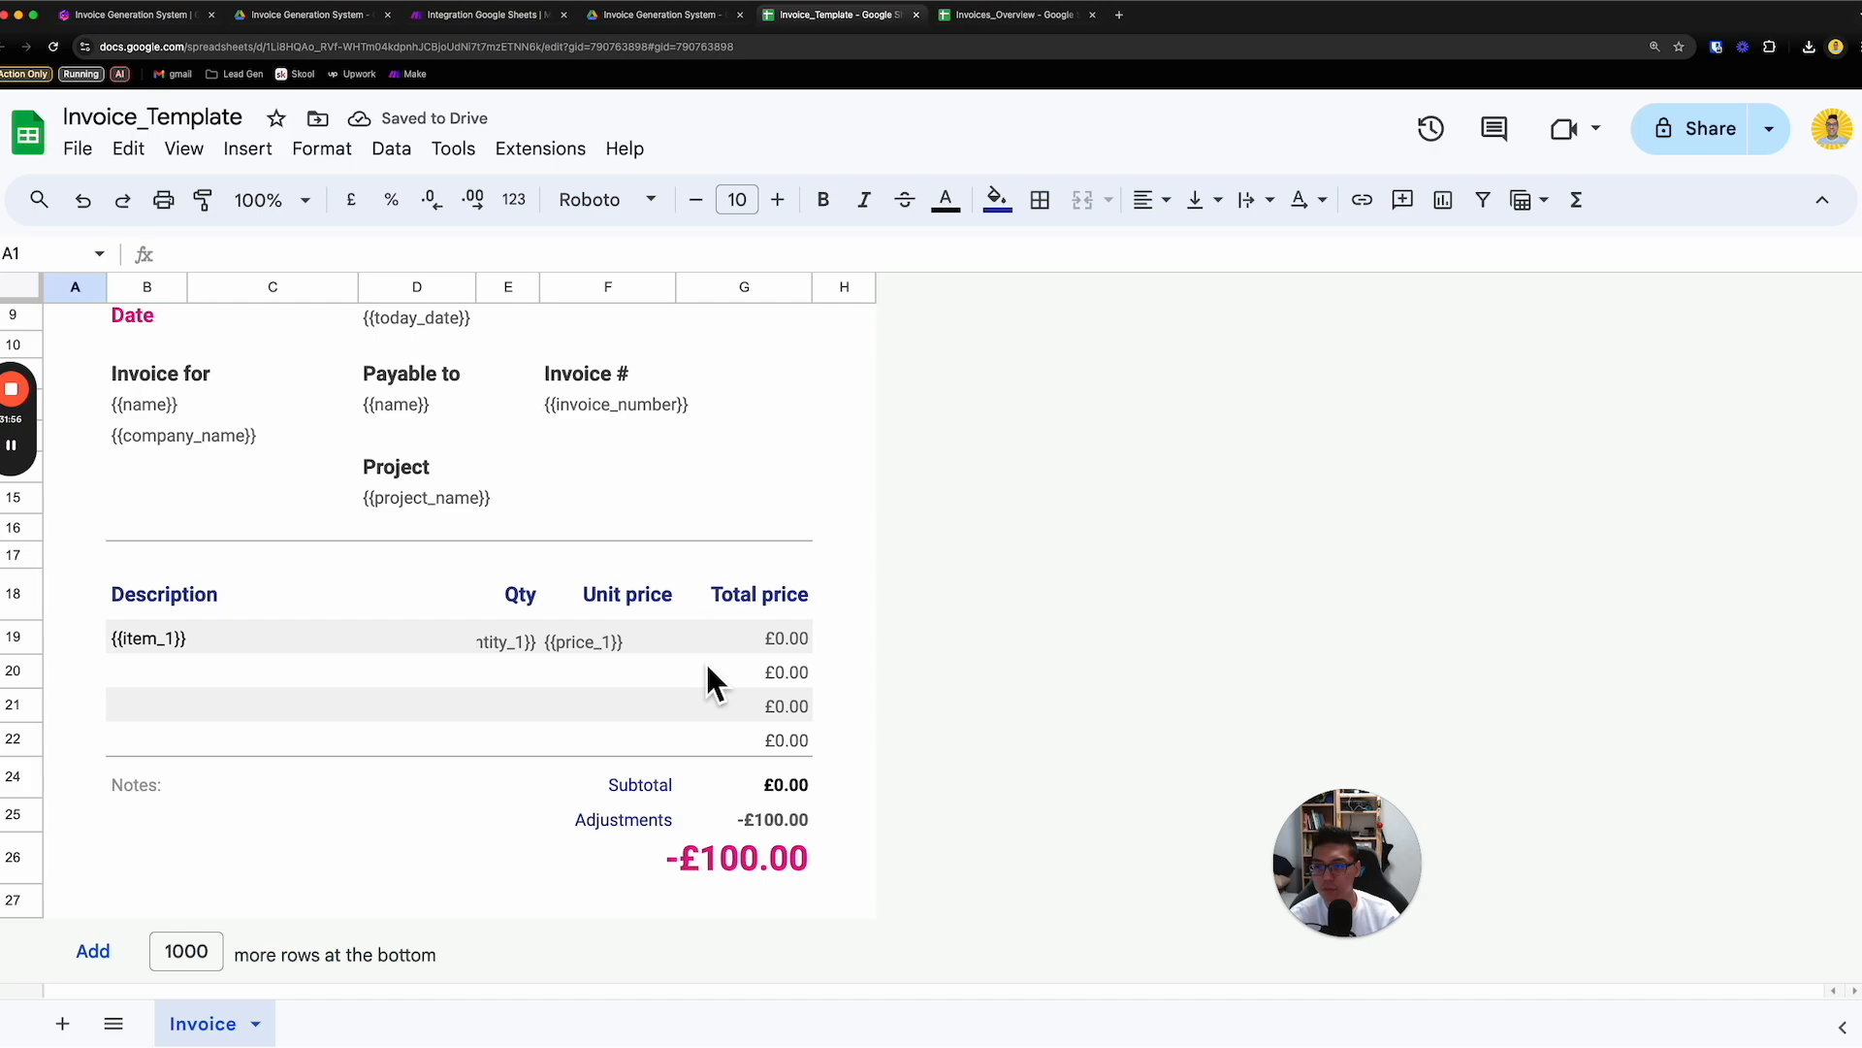
pyautogui.click(753, 829)
pyautogui.click(660, 825)
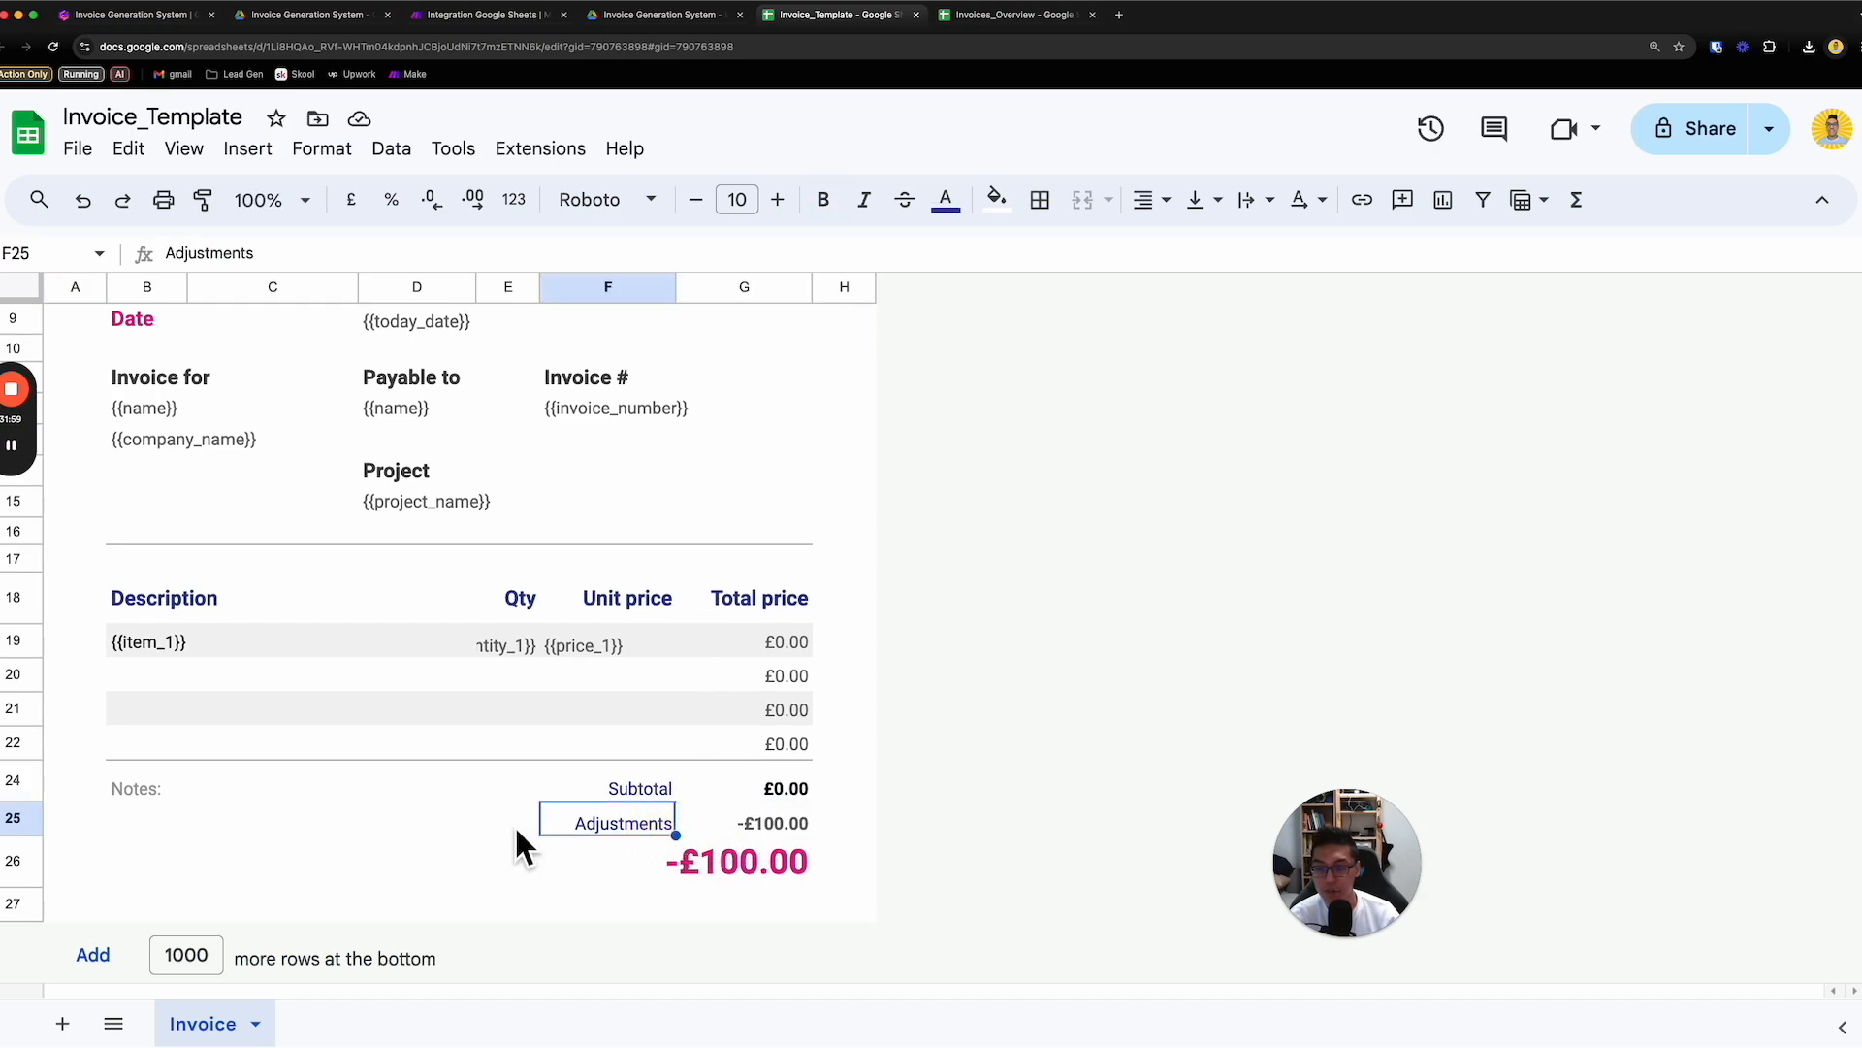
pyautogui.moveTo(517, 831); pyautogui.dragTo(797, 826)
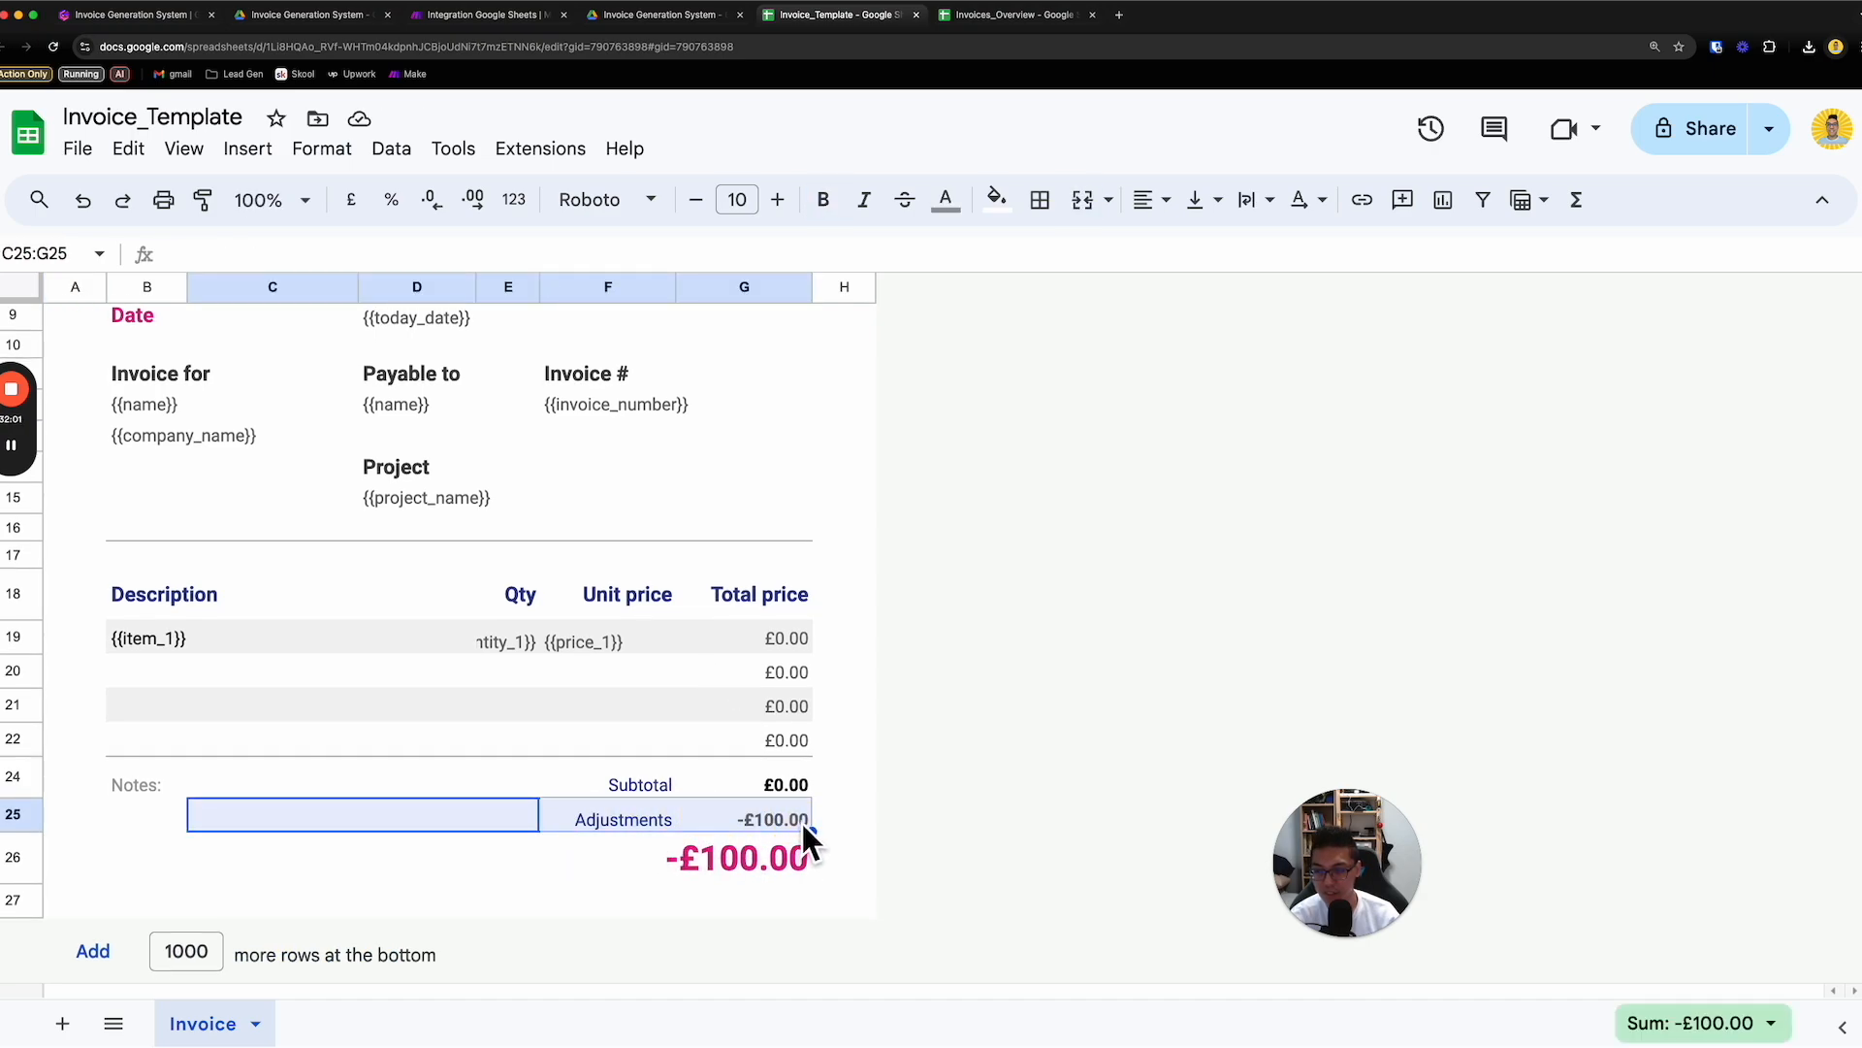
pyautogui.click(402, 791)
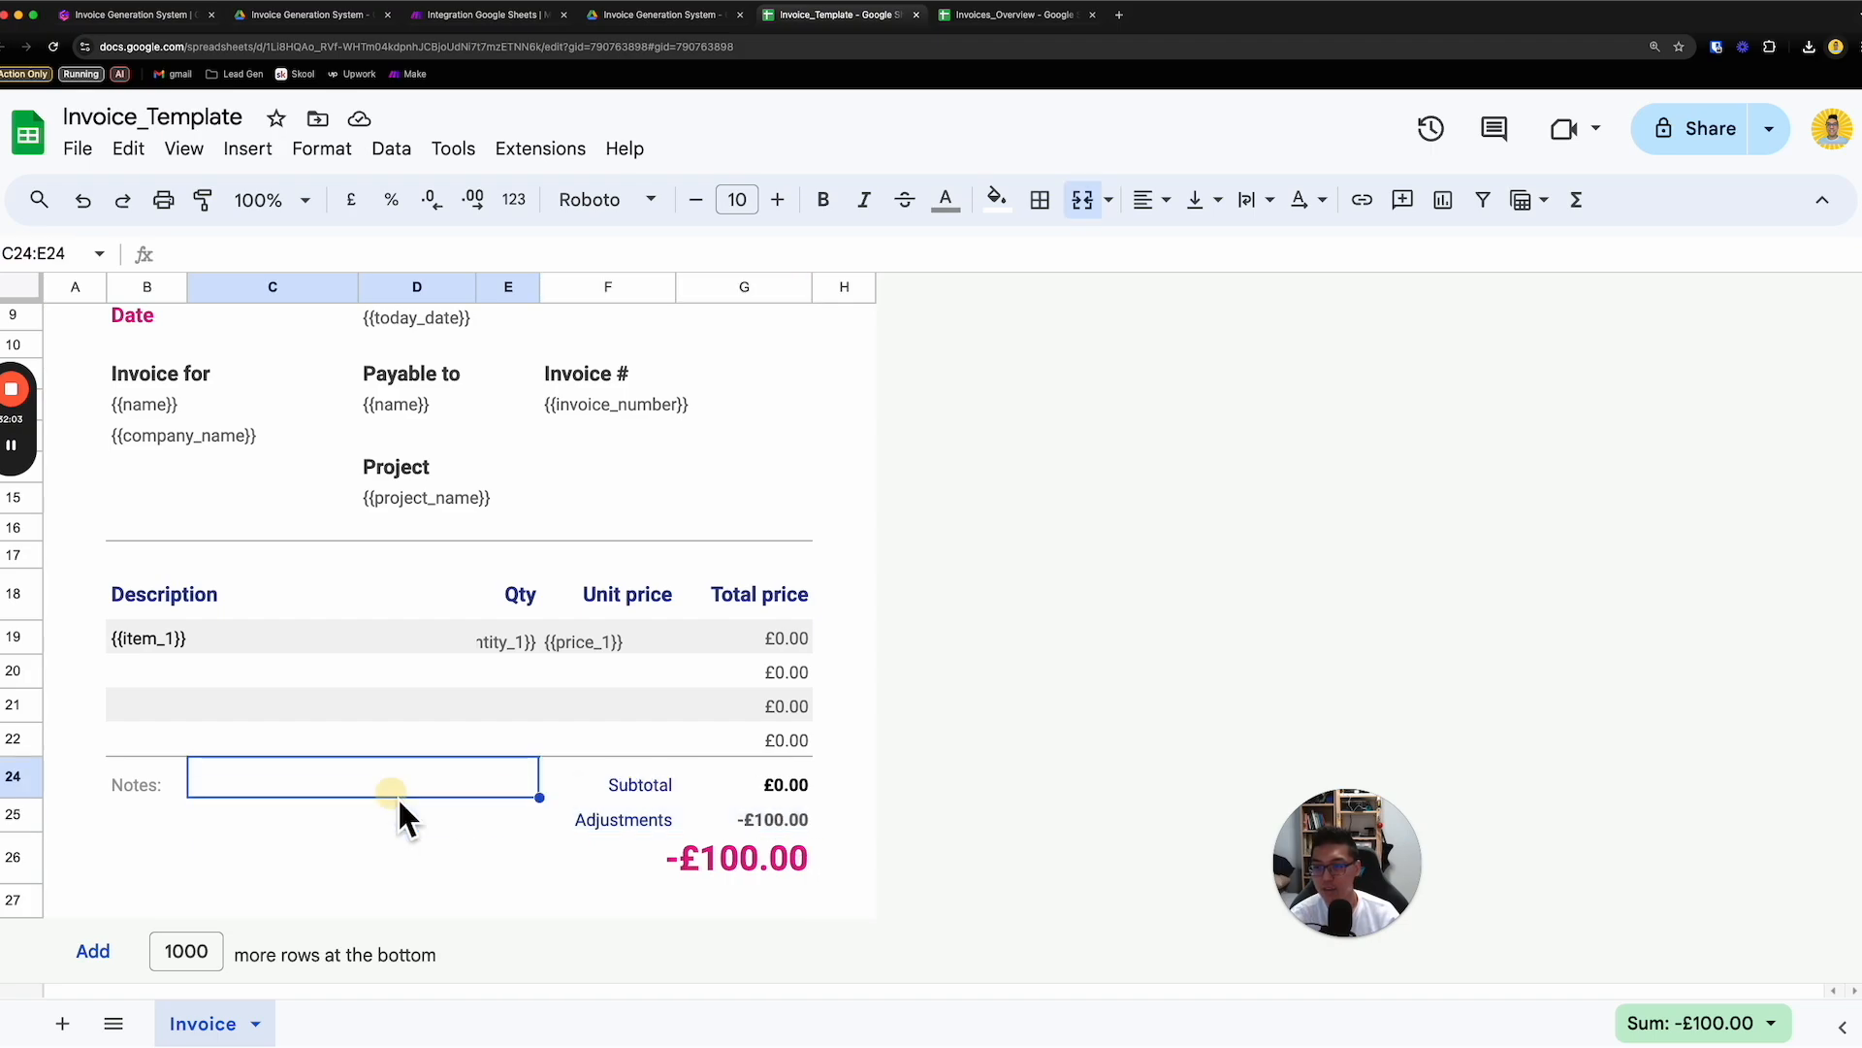
pyautogui.doubleClick(326, 794)
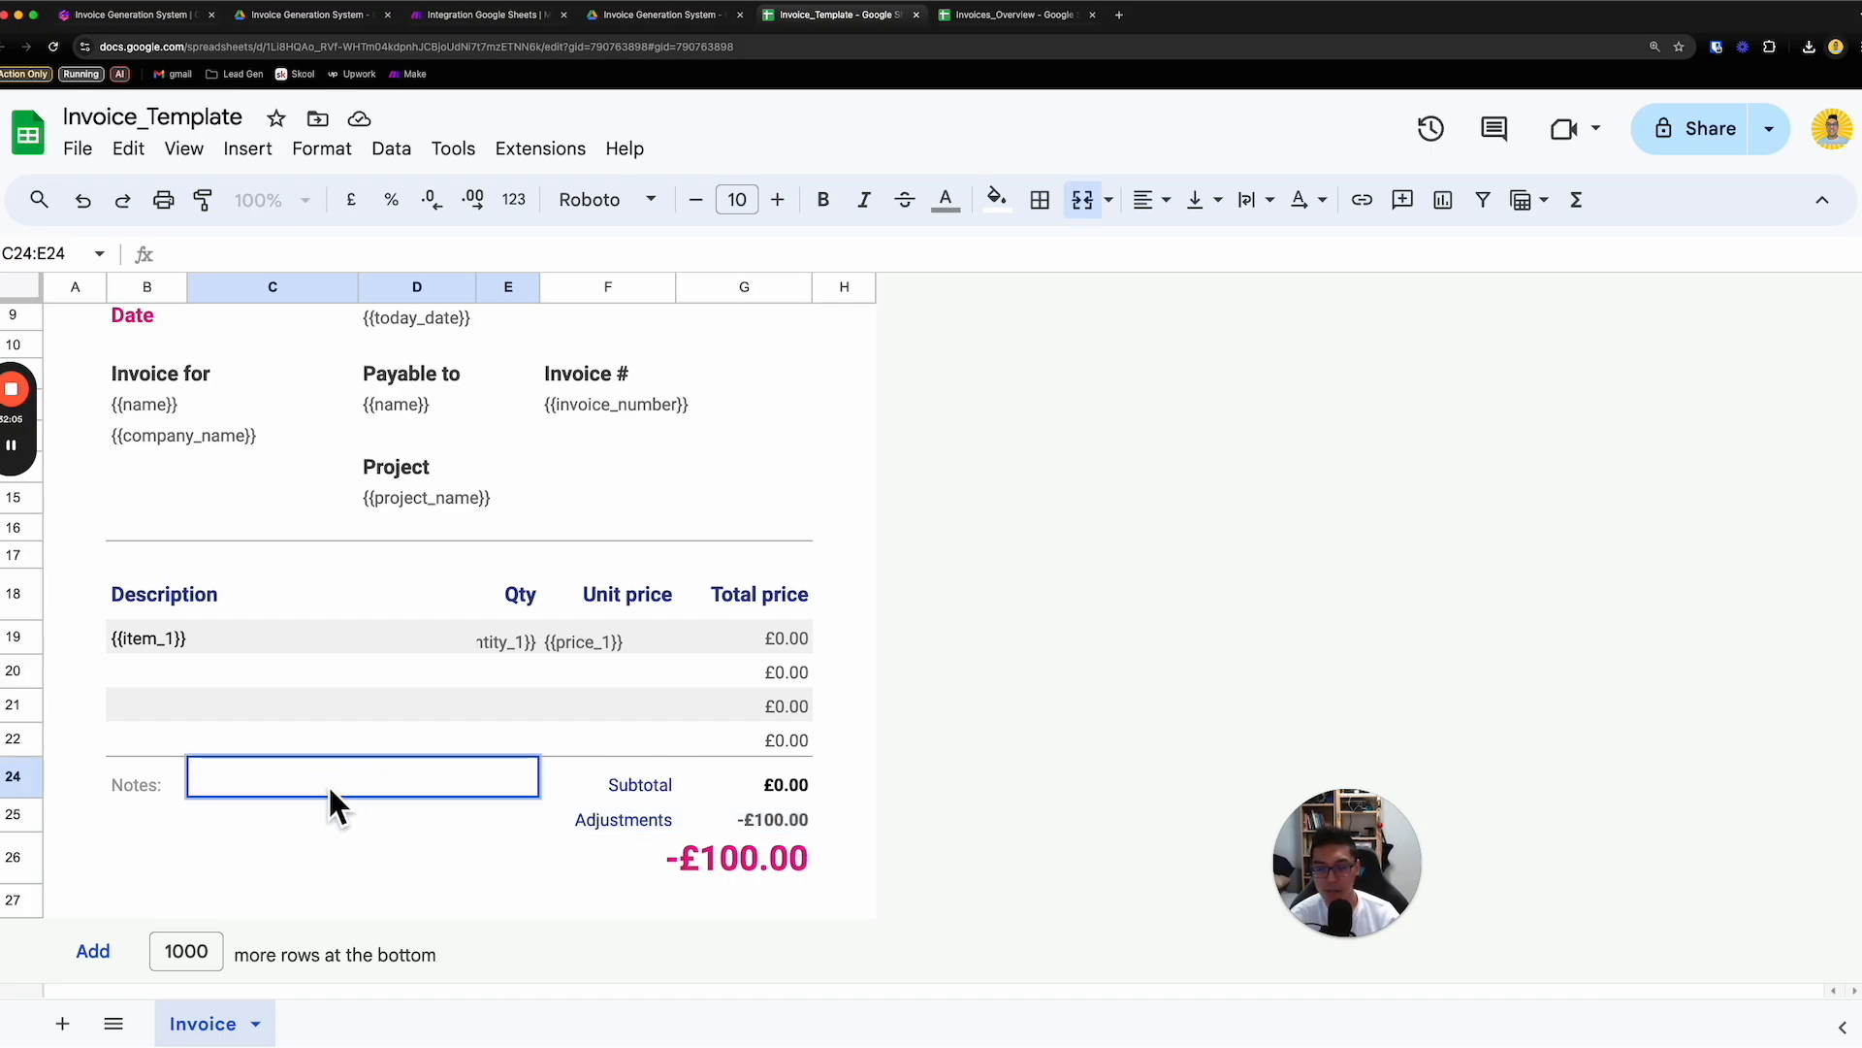
# - Review the invoice template's item line, Invoice heading and placeholder fields from the company details to the totals
pyautogui.click(369, 638)
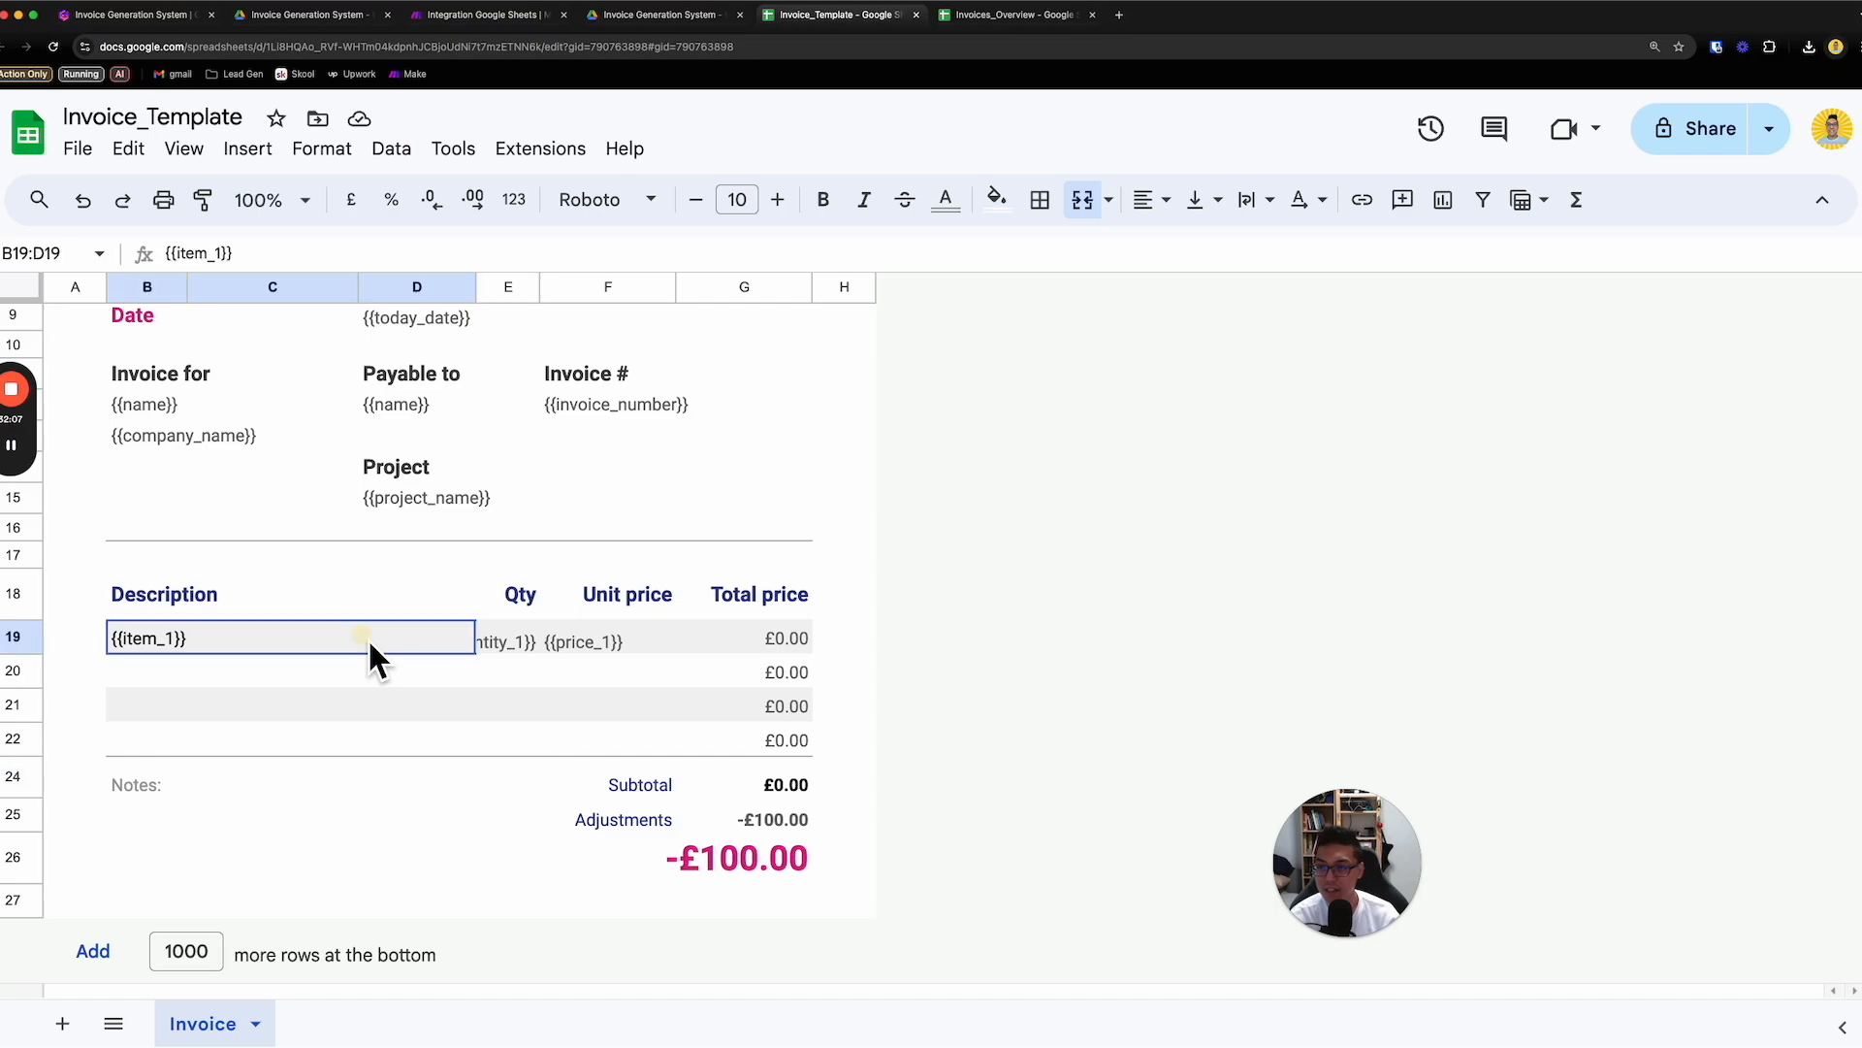
pyautogui.scroll(3, 369, 638)
pyautogui.click(227, 509)
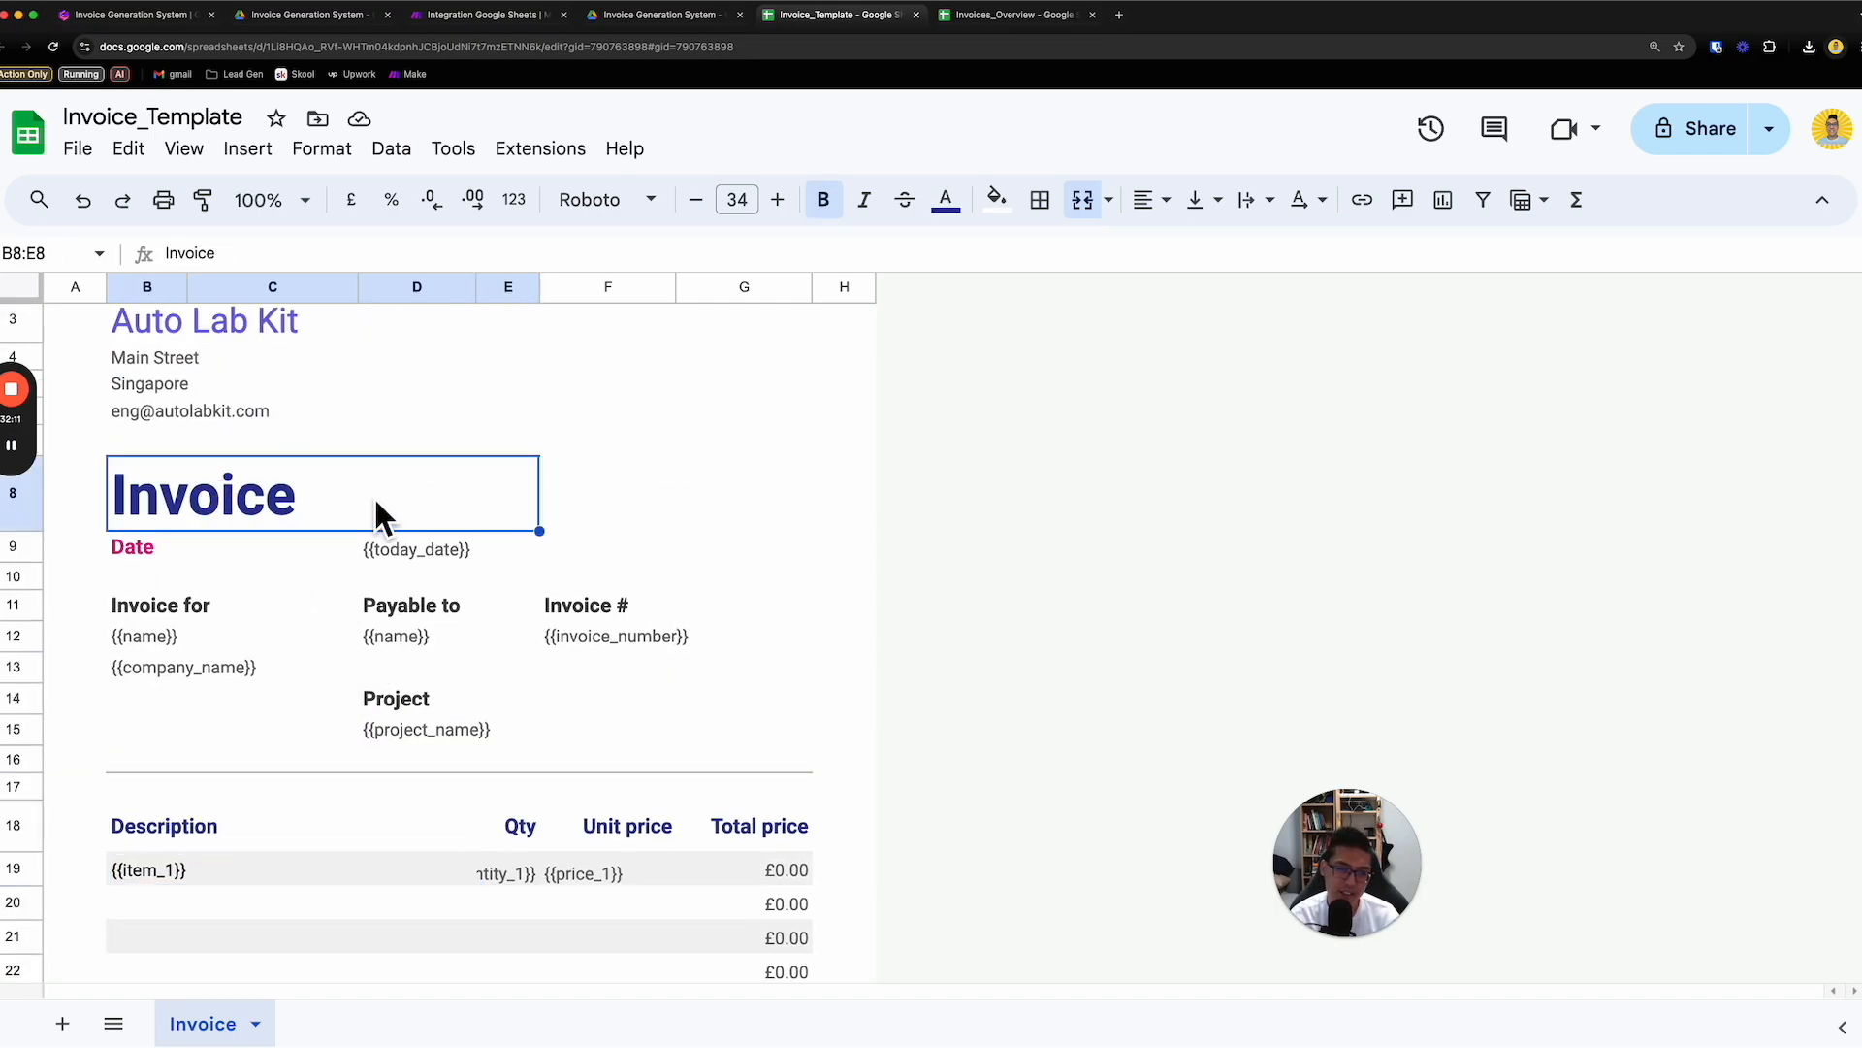
pyautogui.scroll(1, 376, 502)
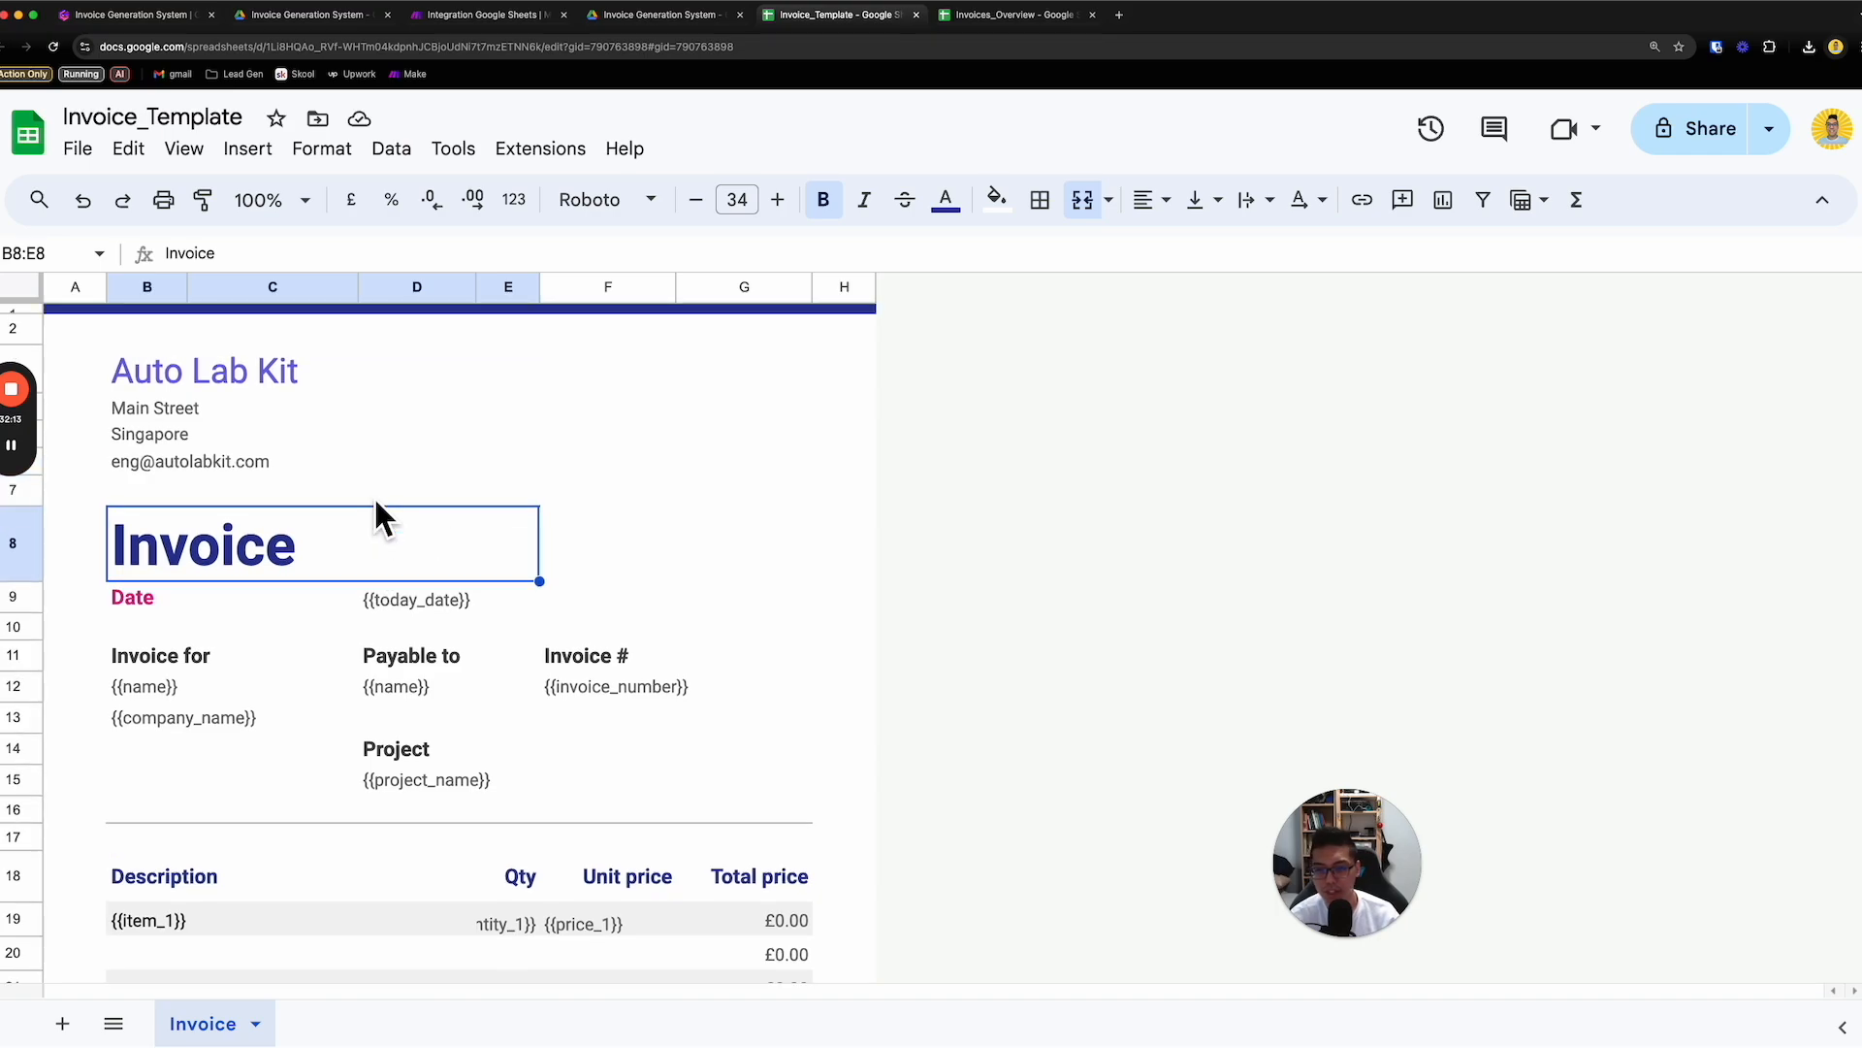
pyautogui.scroll(-5, 714, 514)
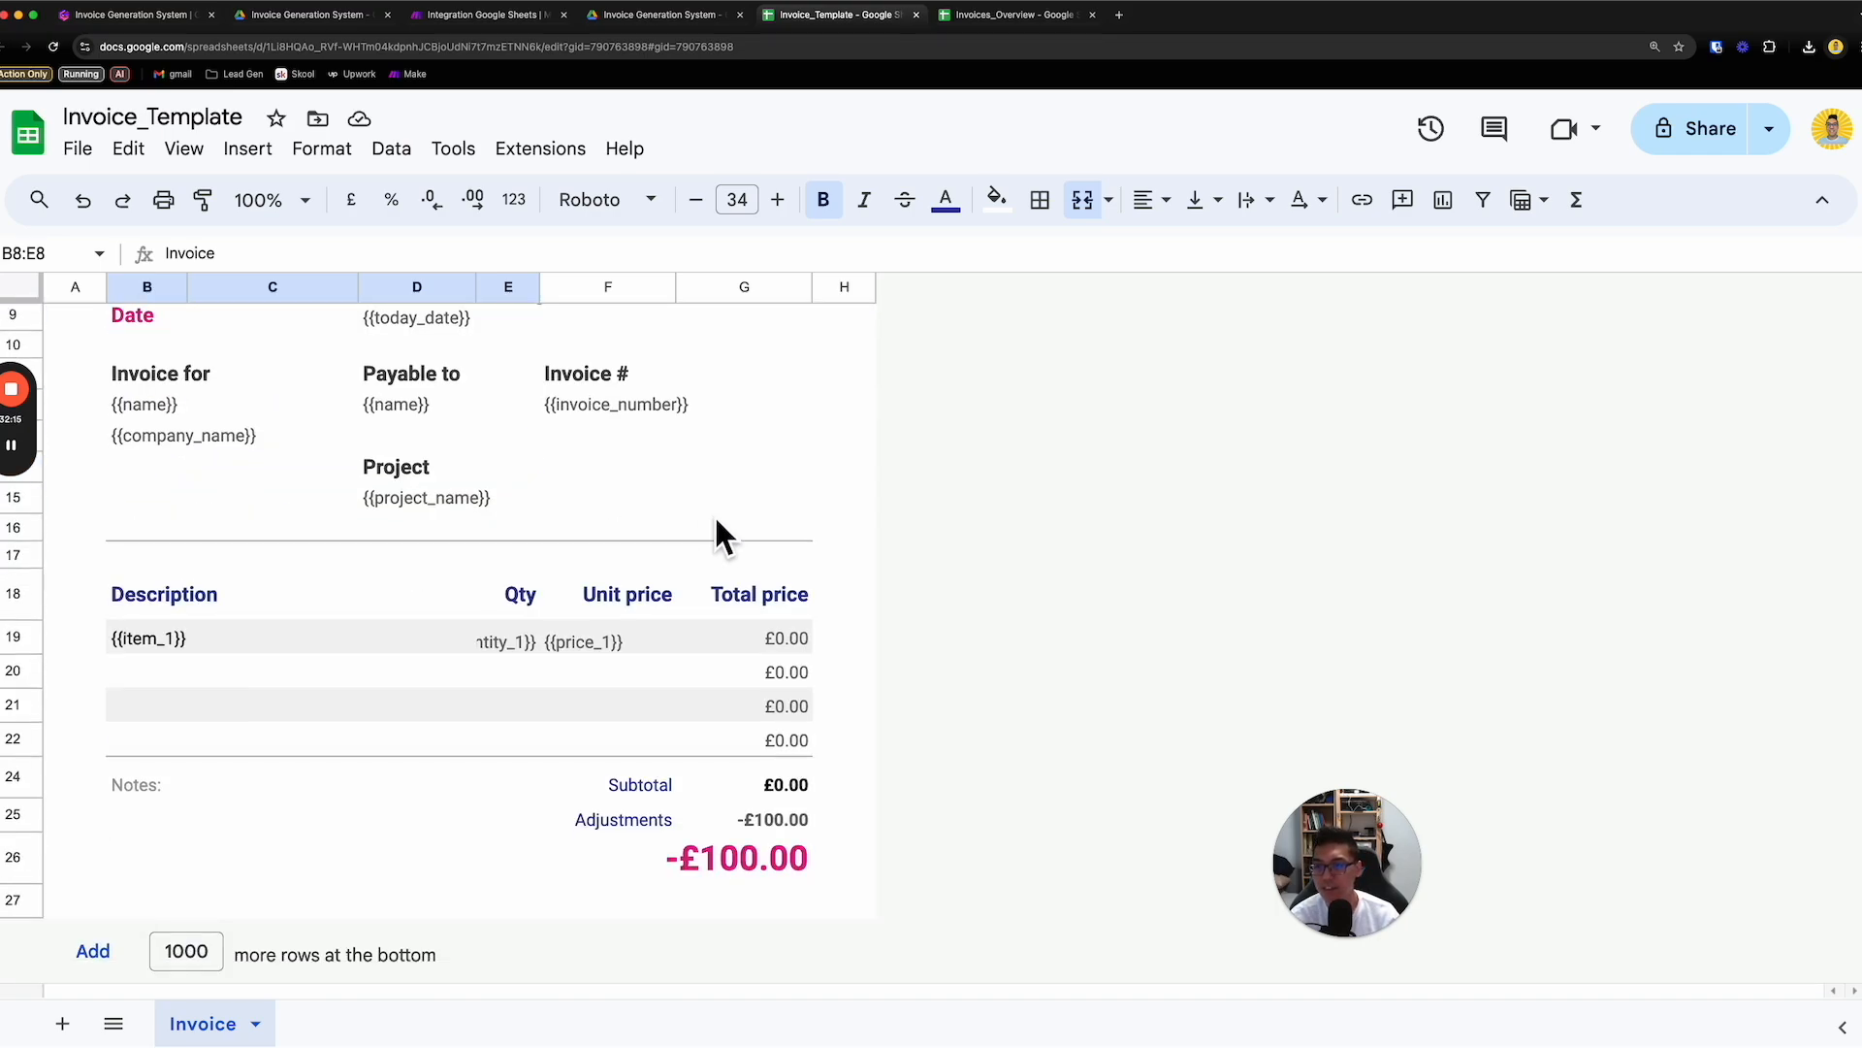
pyautogui.scroll(5, 777, 621)
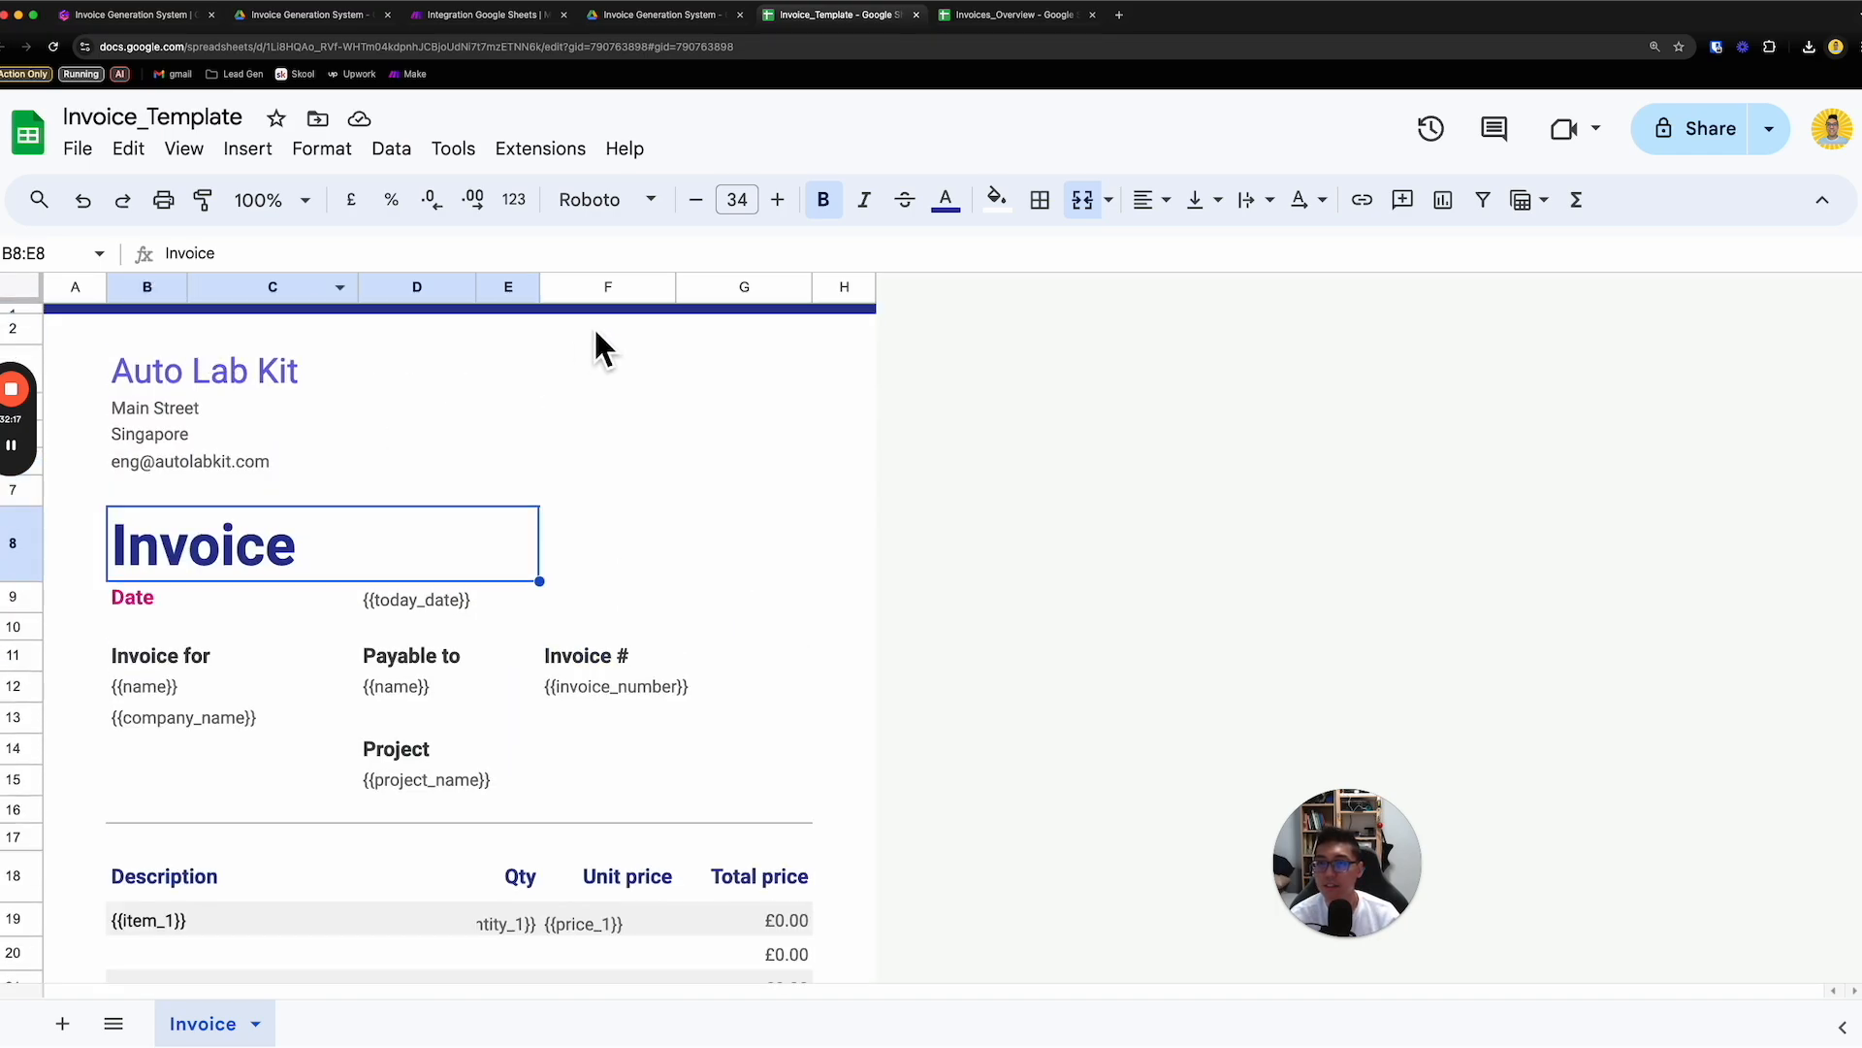